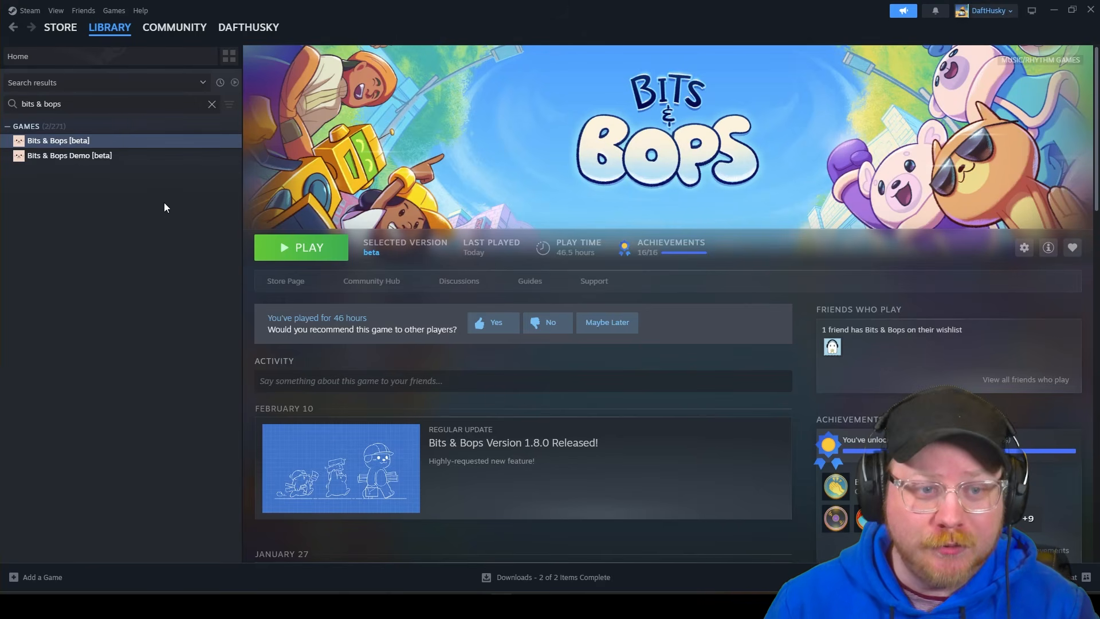
Select the public beta branch as the game version of Bits & Bops, and show the Bits & Bops Demo page
right_click(155, 147)
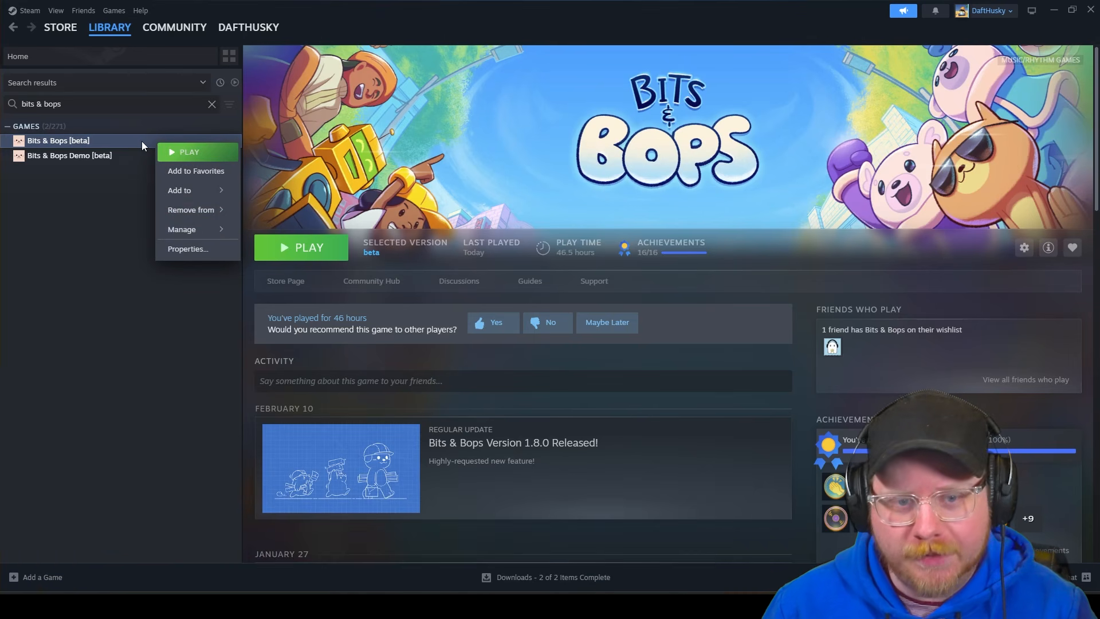
mouse_move(198, 213)
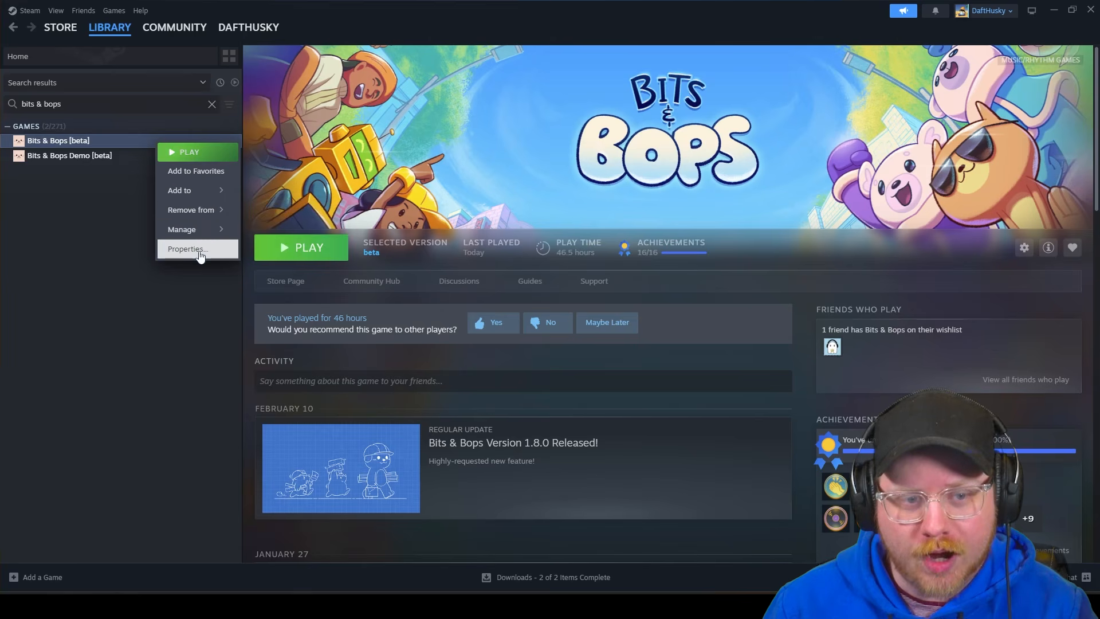
click(199, 248)
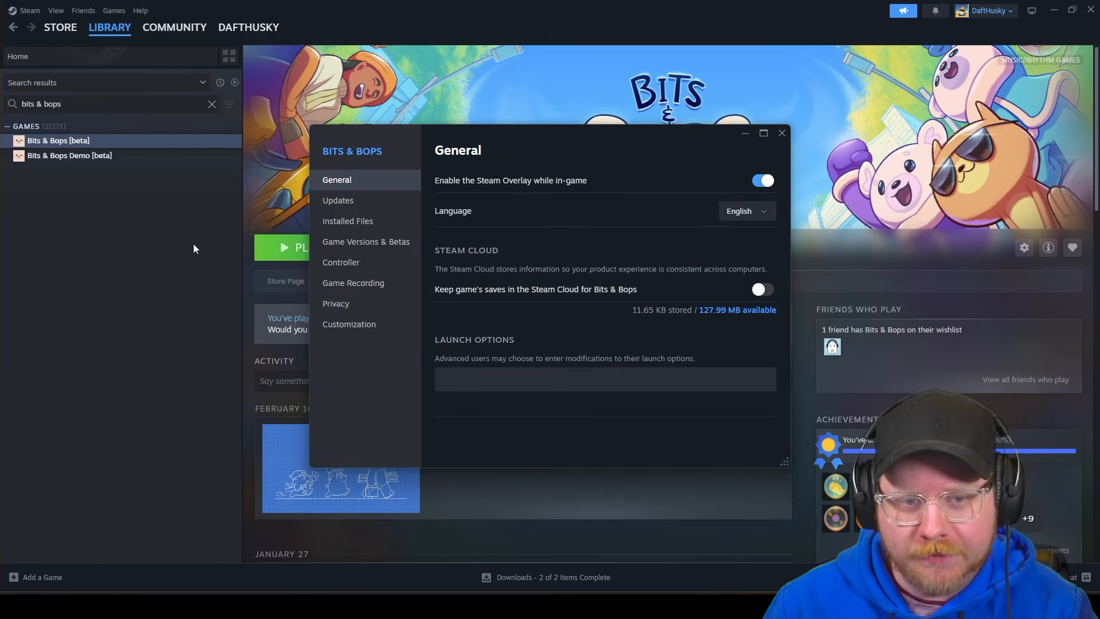
click(353, 246)
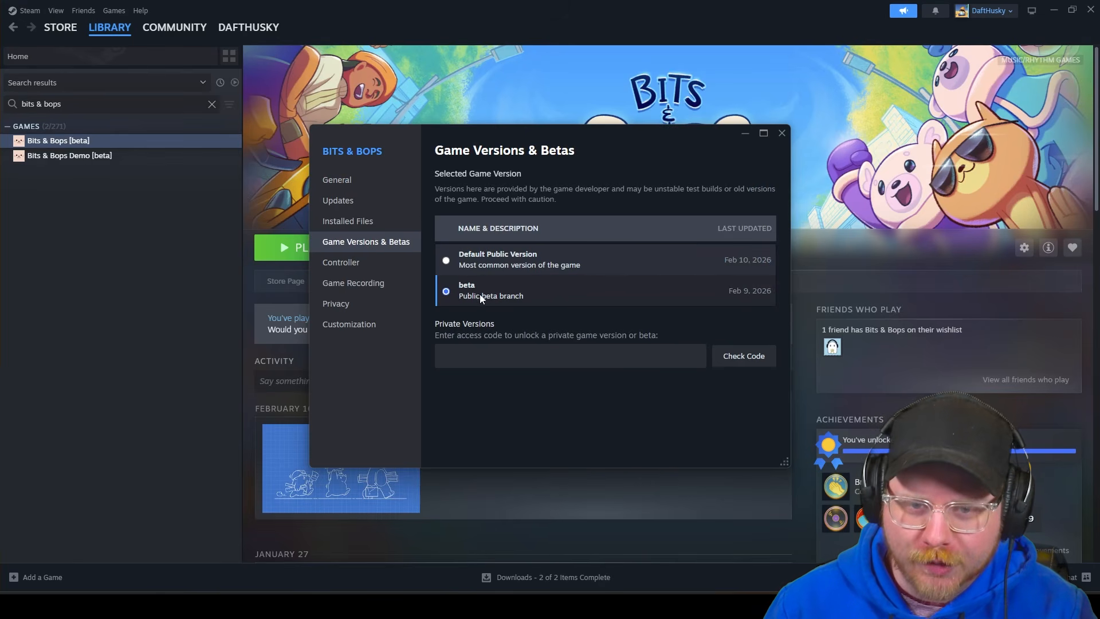
click(453, 260)
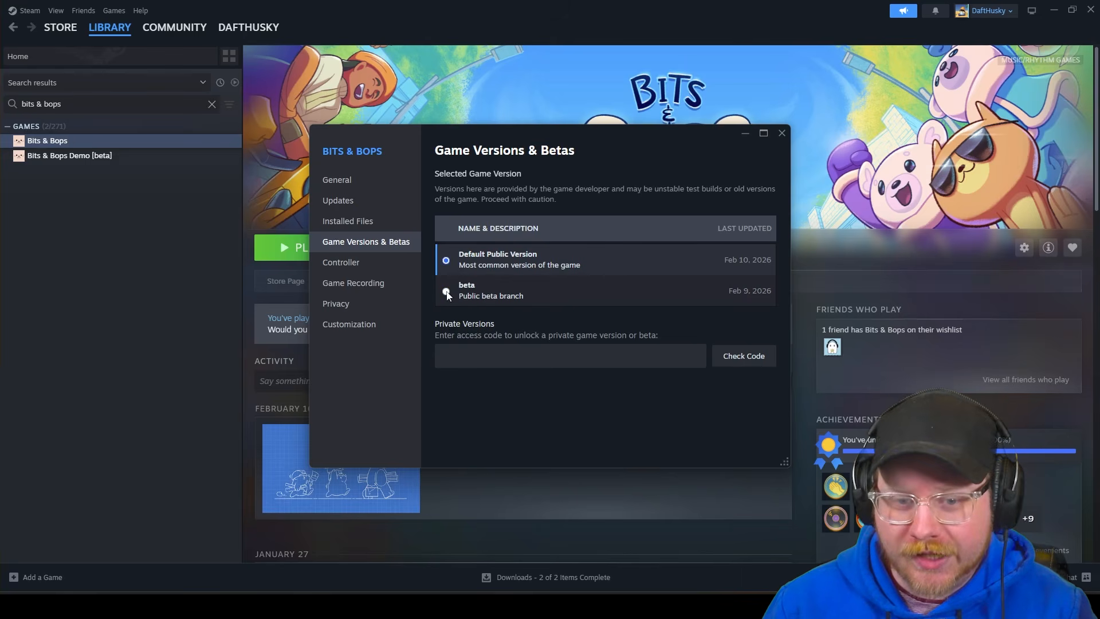
click(458, 293)
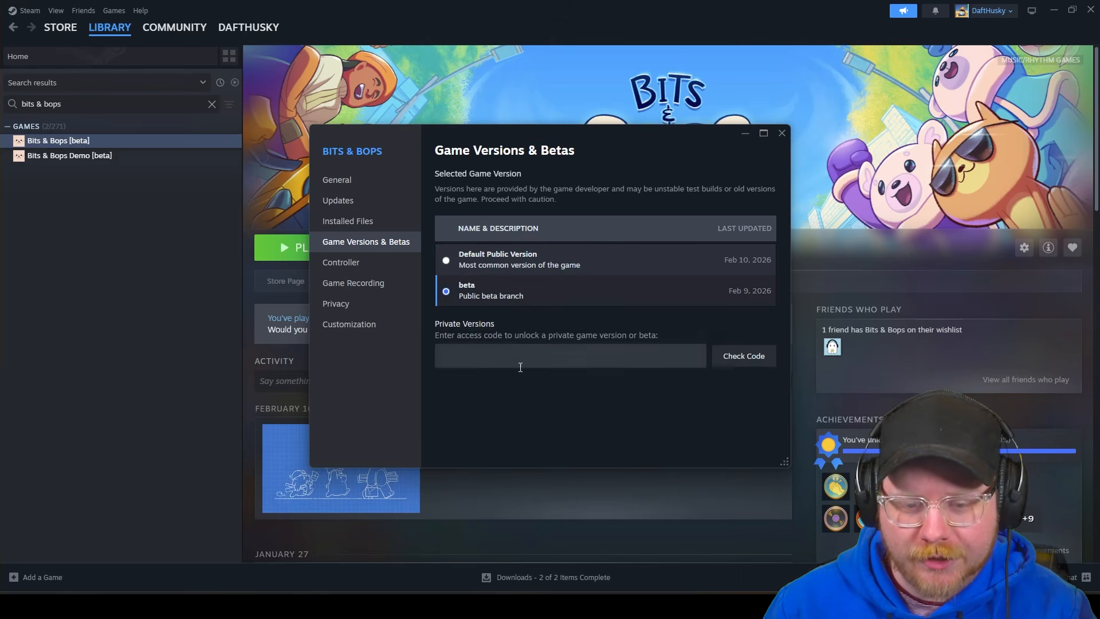
click(781, 134)
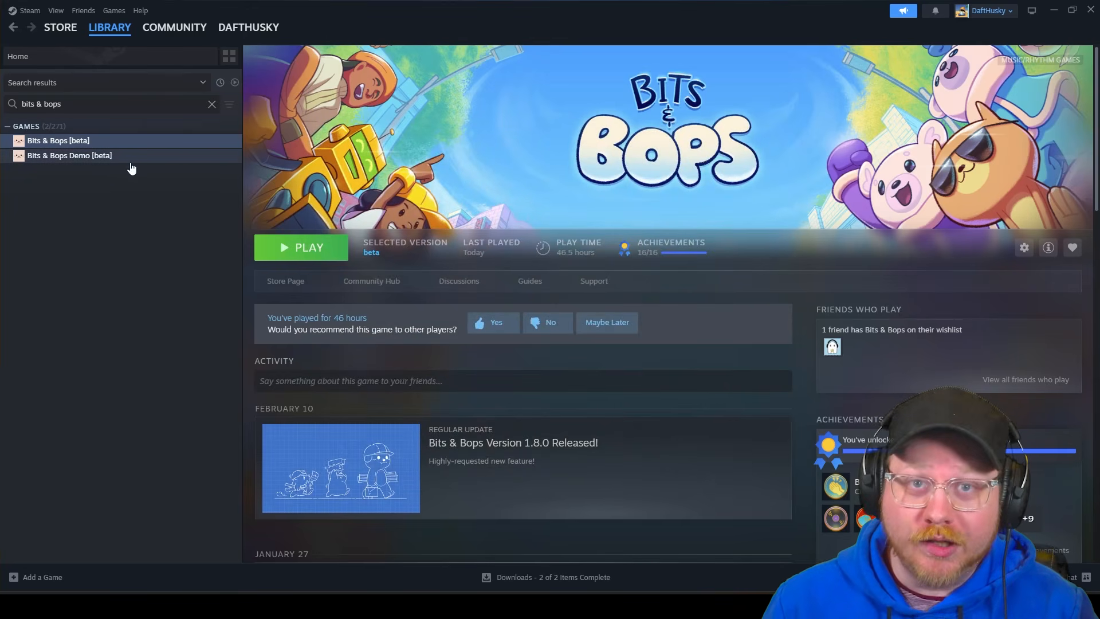
click(87, 160)
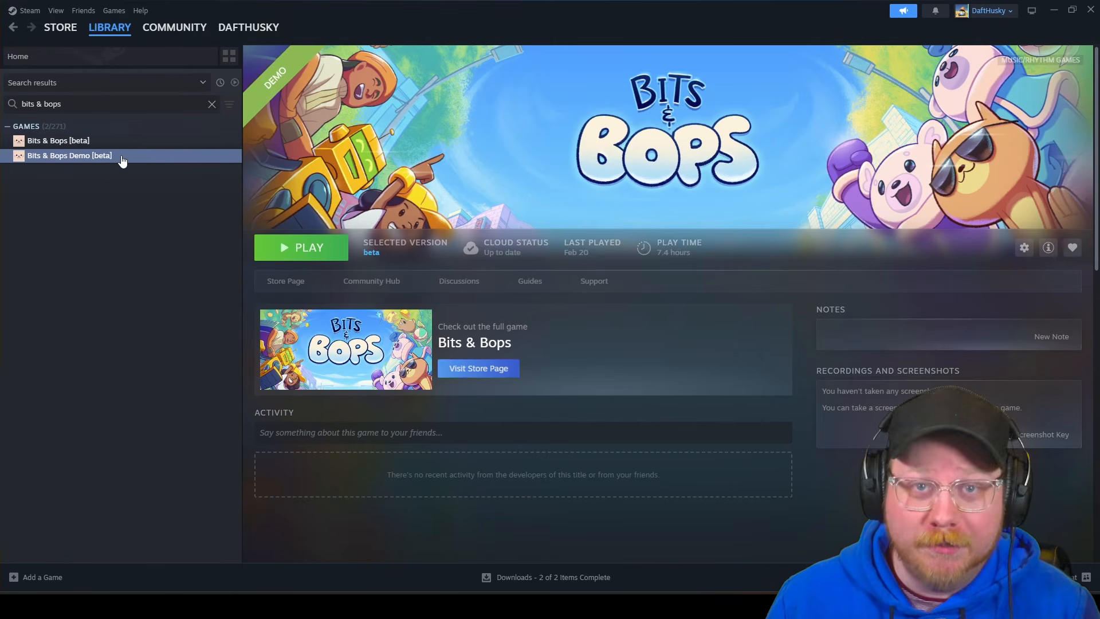
Open the Credits from the game's main menu
key(Up)
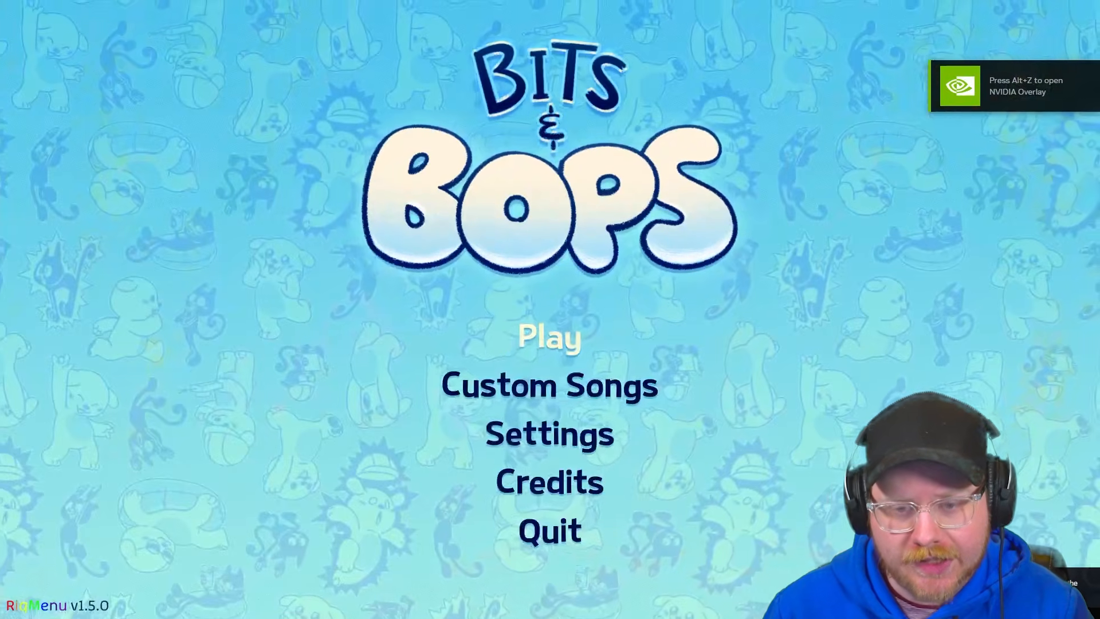
key(Down)
key(Down)
key(Down)
key(Down)
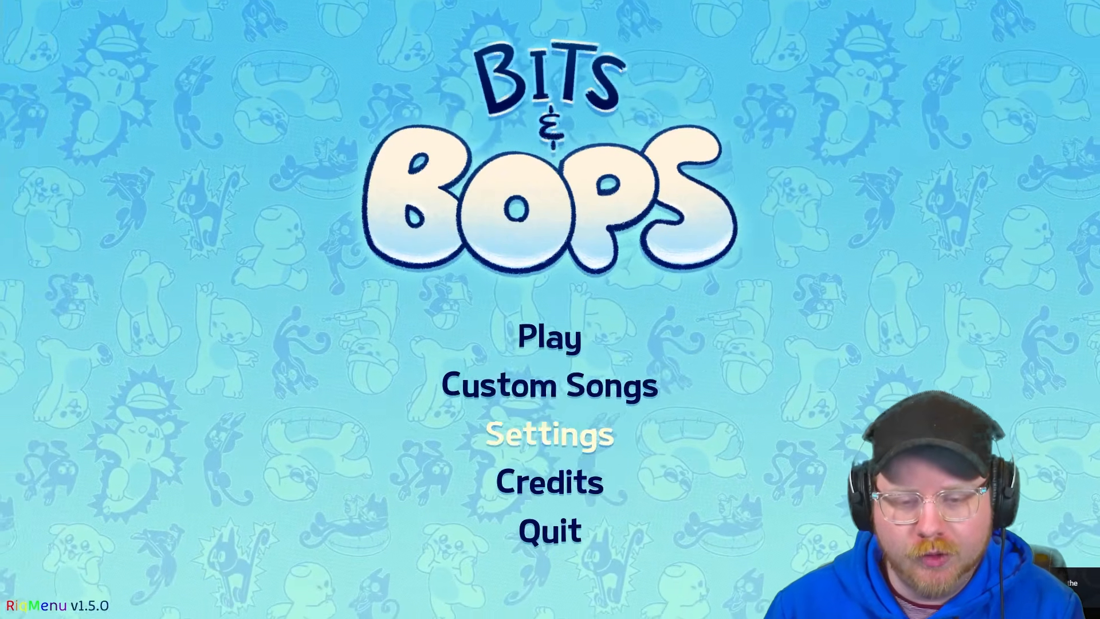
key(Up)
key(Return)
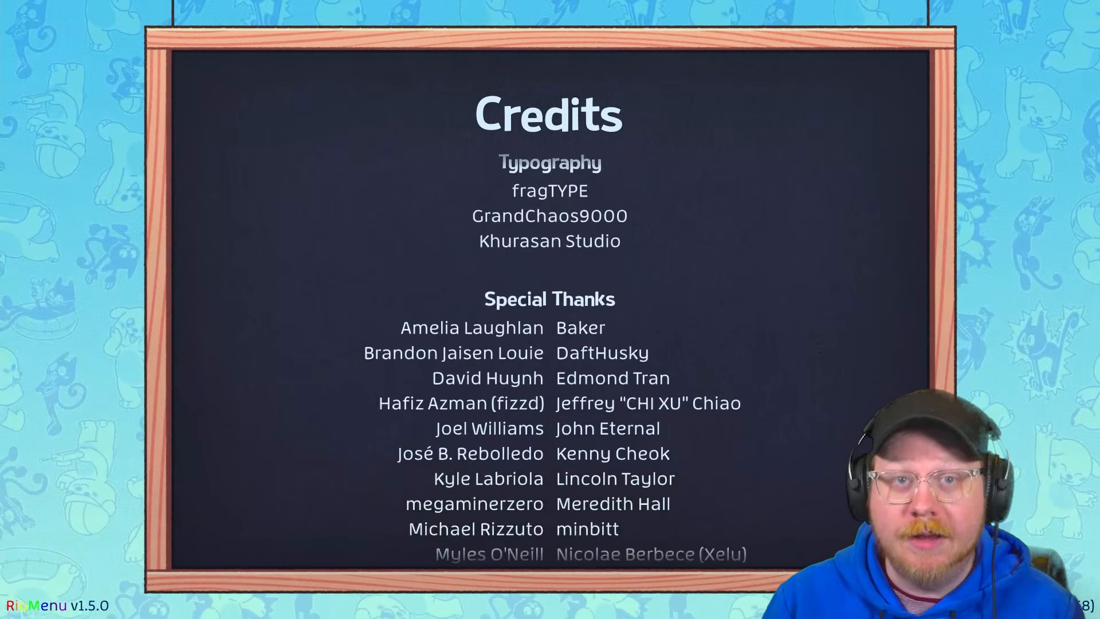
Open the mixtape editor and dismiss its instructions overlay to reveal the timeline
key(ctrl+e)
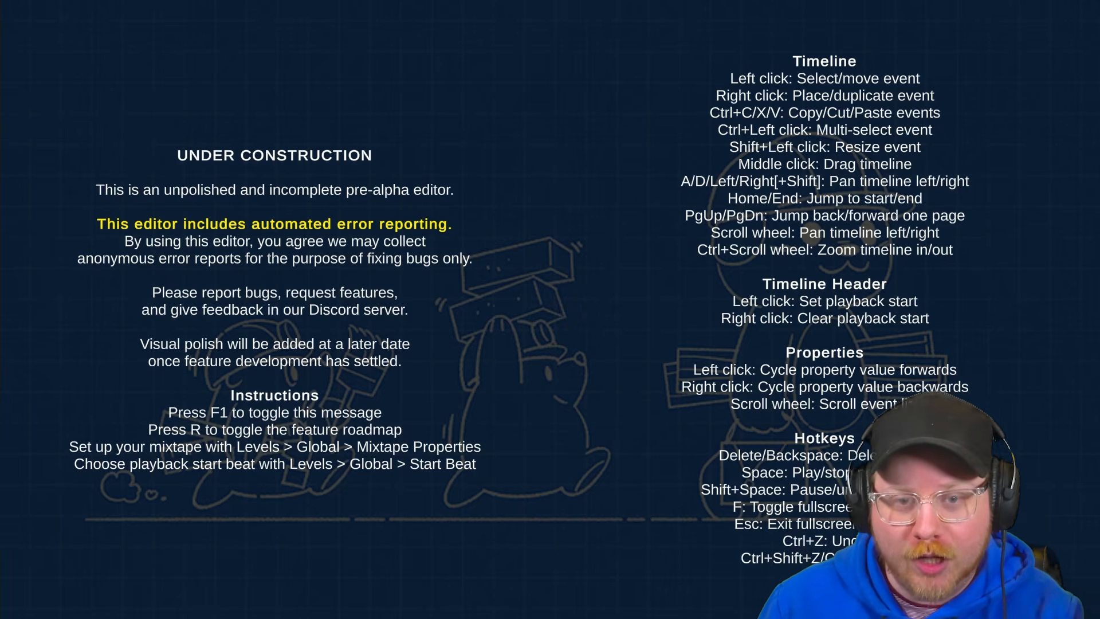
key(F1)
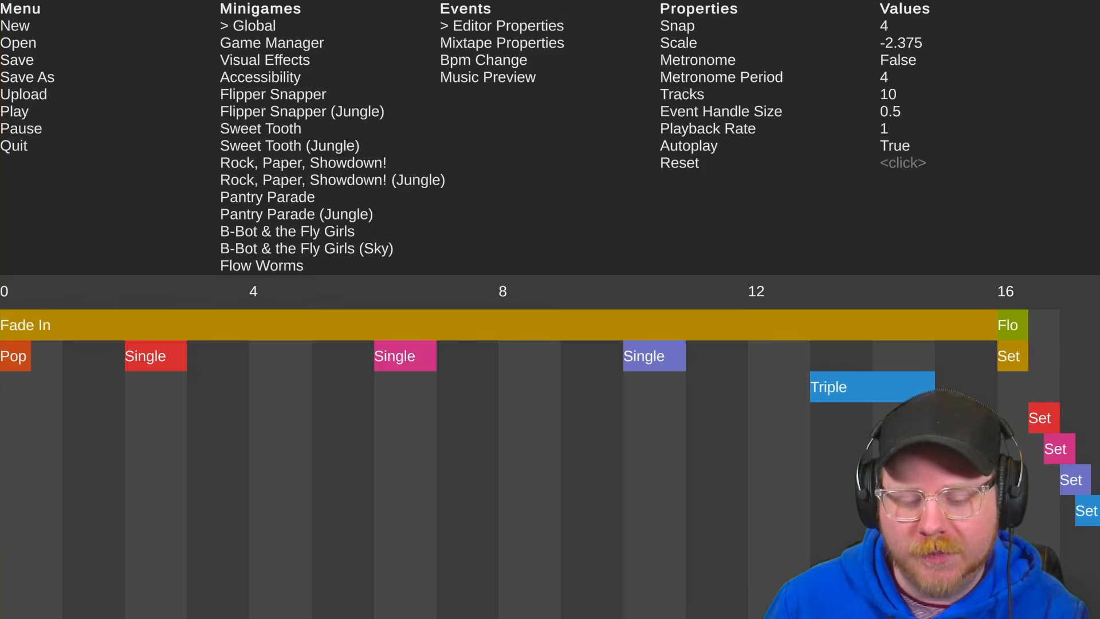
key(F1)
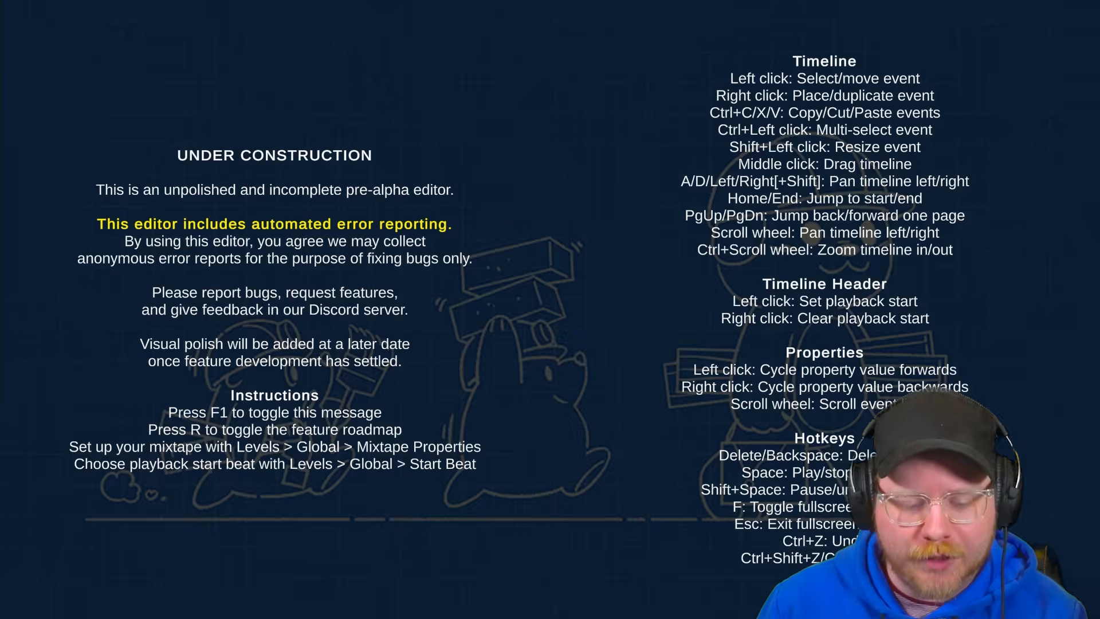
key(F1)
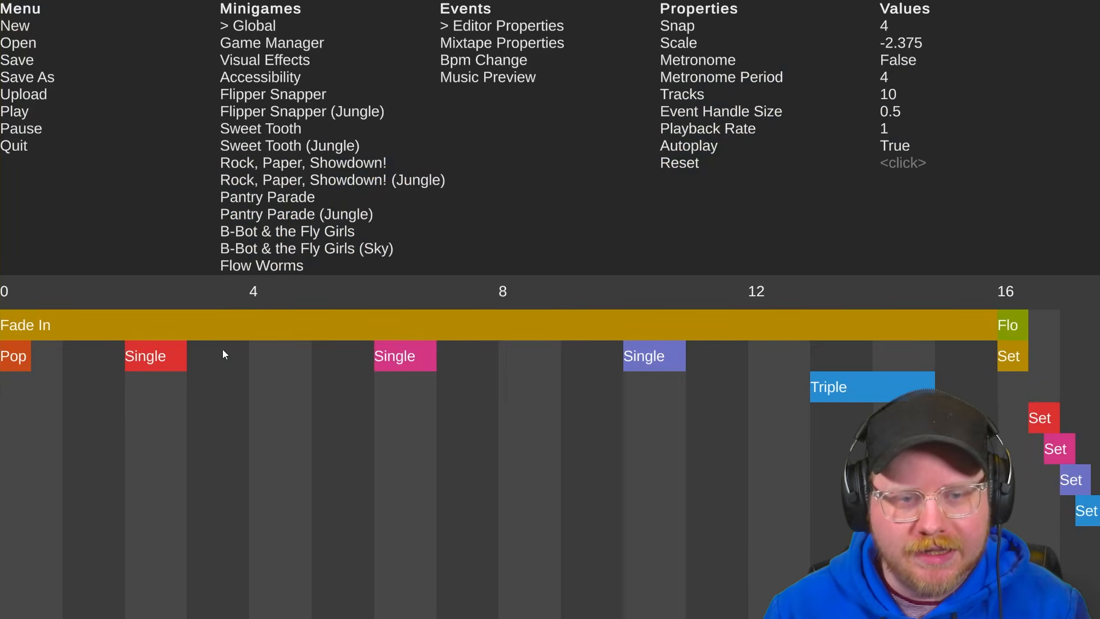
Preview the loaded mixtape twice from beat 32, stopping playback each time
scroll(299, 457, down, 3)
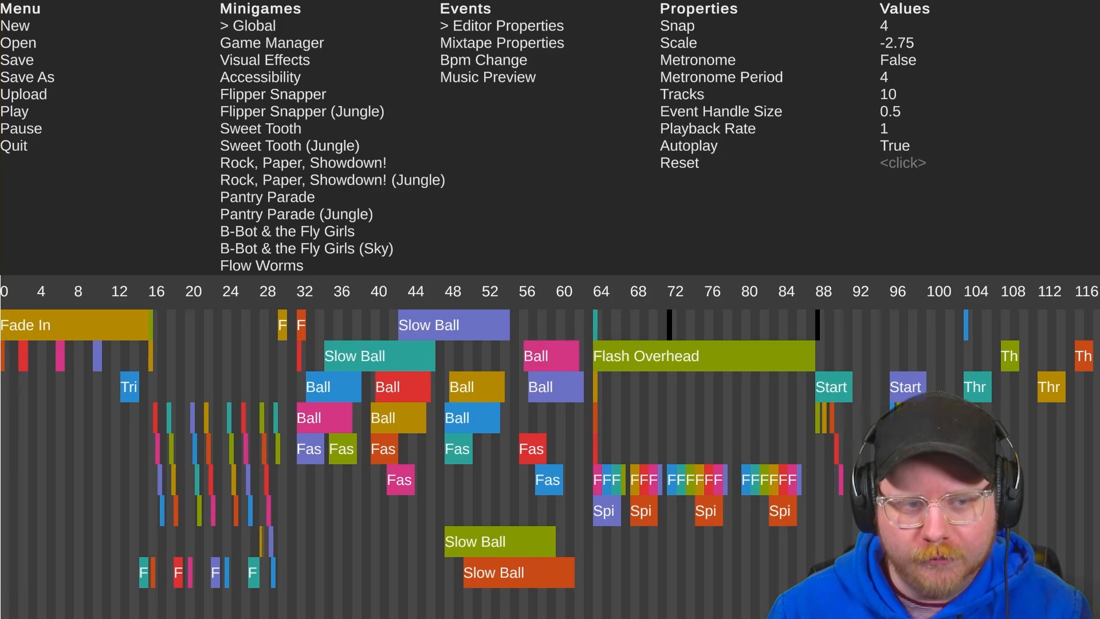
scroll(385, 298, up, 3)
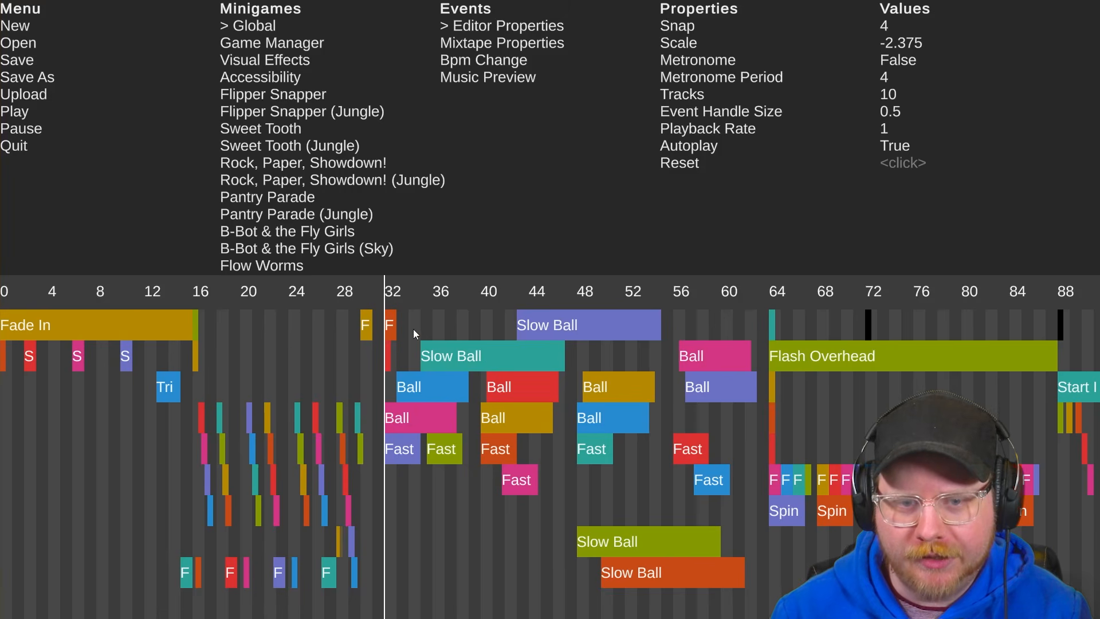
key(space)
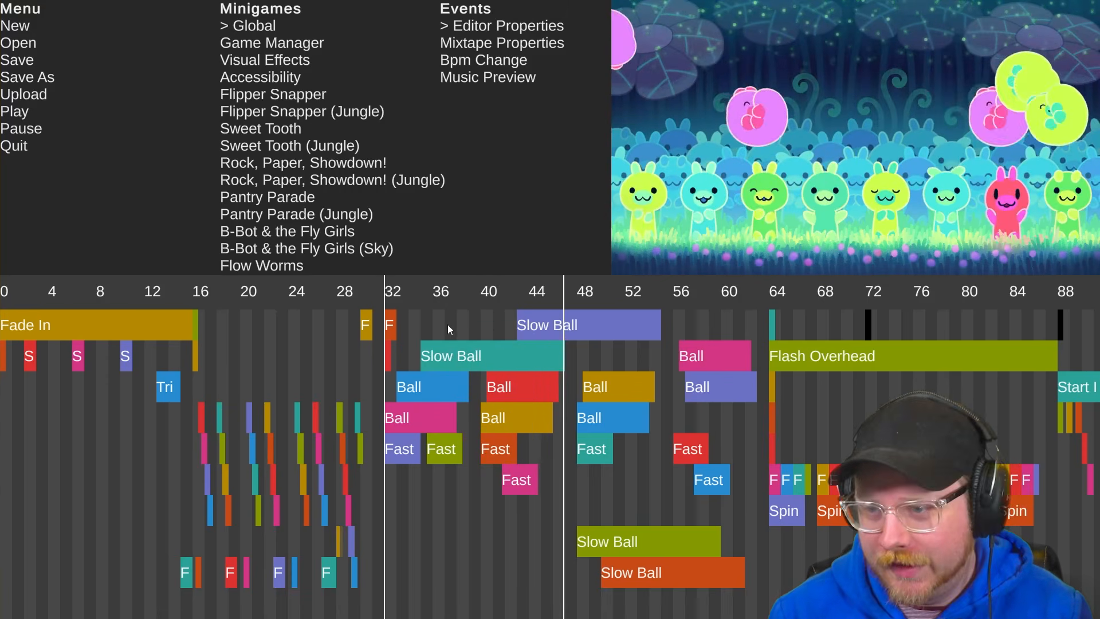
key(space)
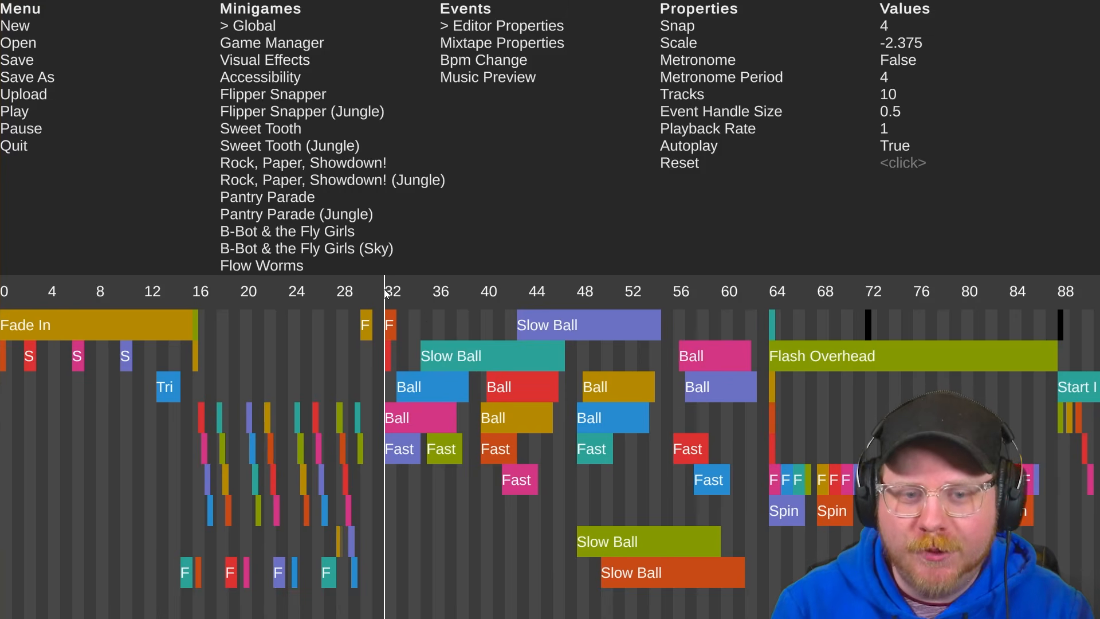
click(423, 321)
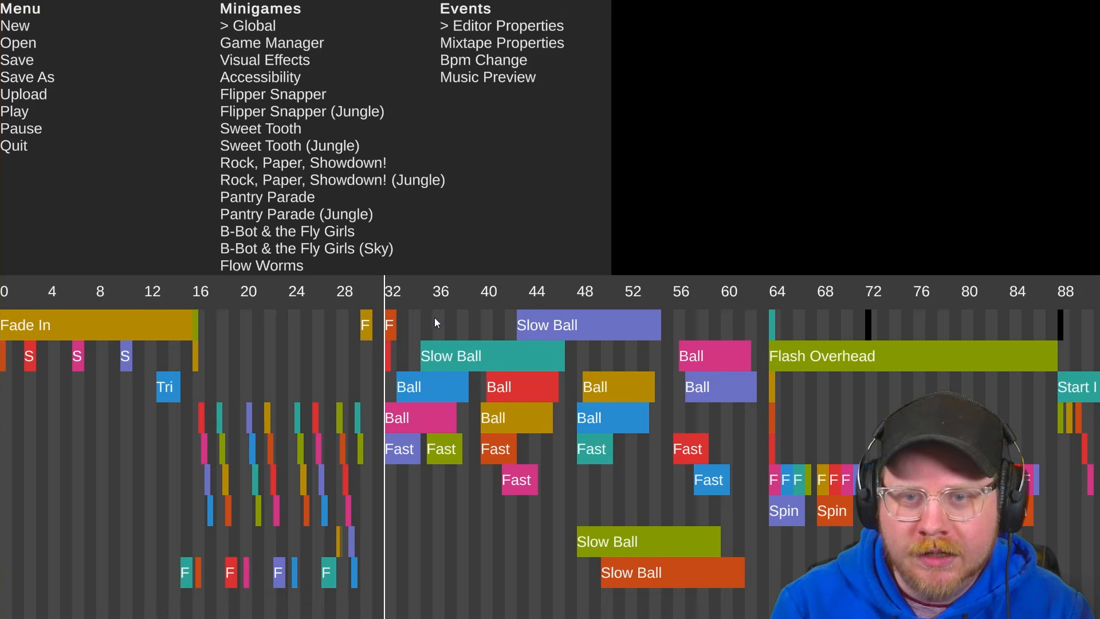
key(space)
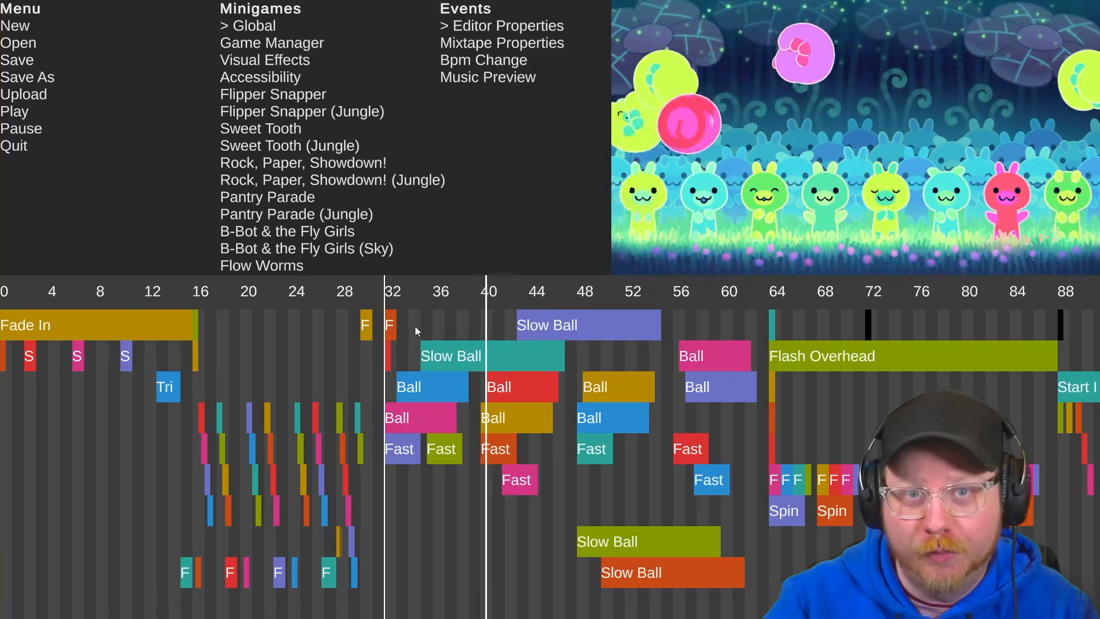
key(space)
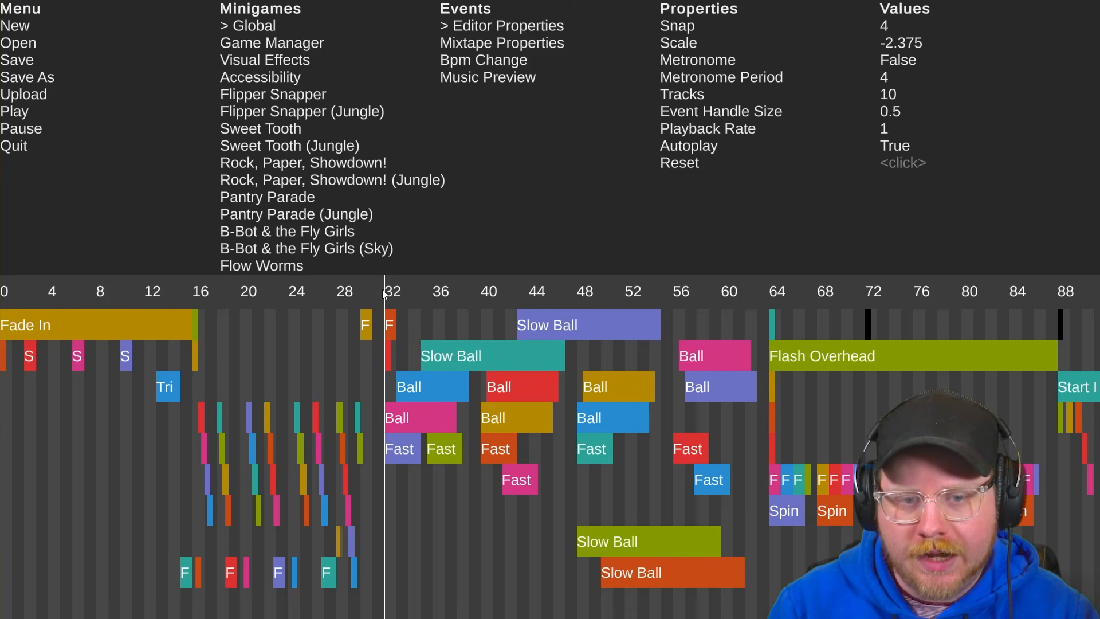
Set the playback start to beat 0 and preview the mixtape's opening
drag(385, 290, 4, 291)
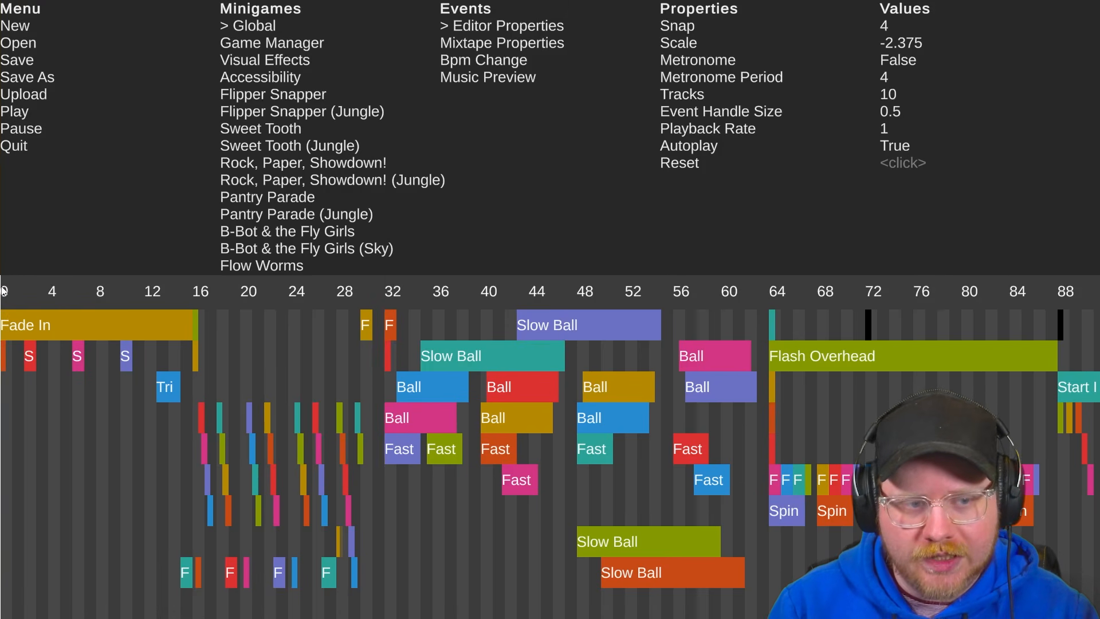
key(space)
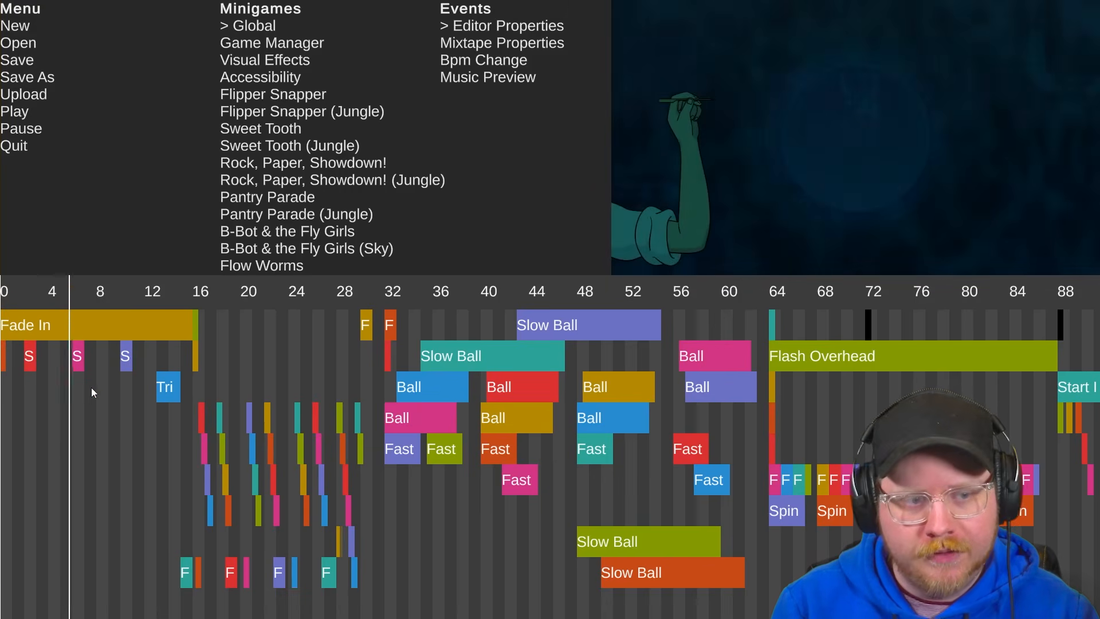
key(space)
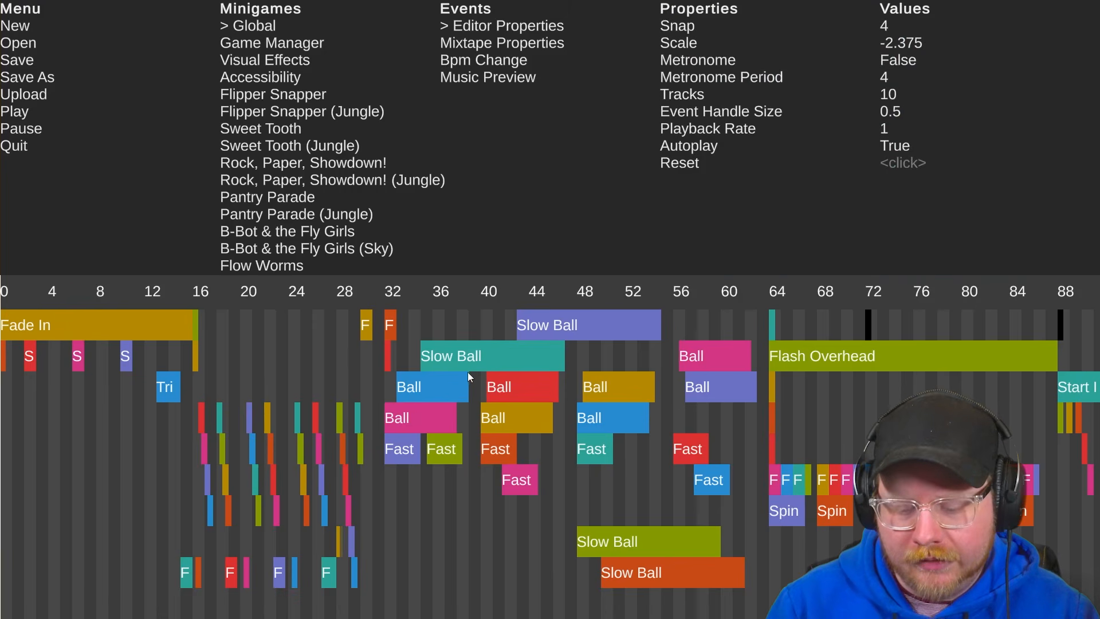
Examine the mixtape's event layout from beginning to end and review the editor's list of controls
scroll(459, 353, down, 6)
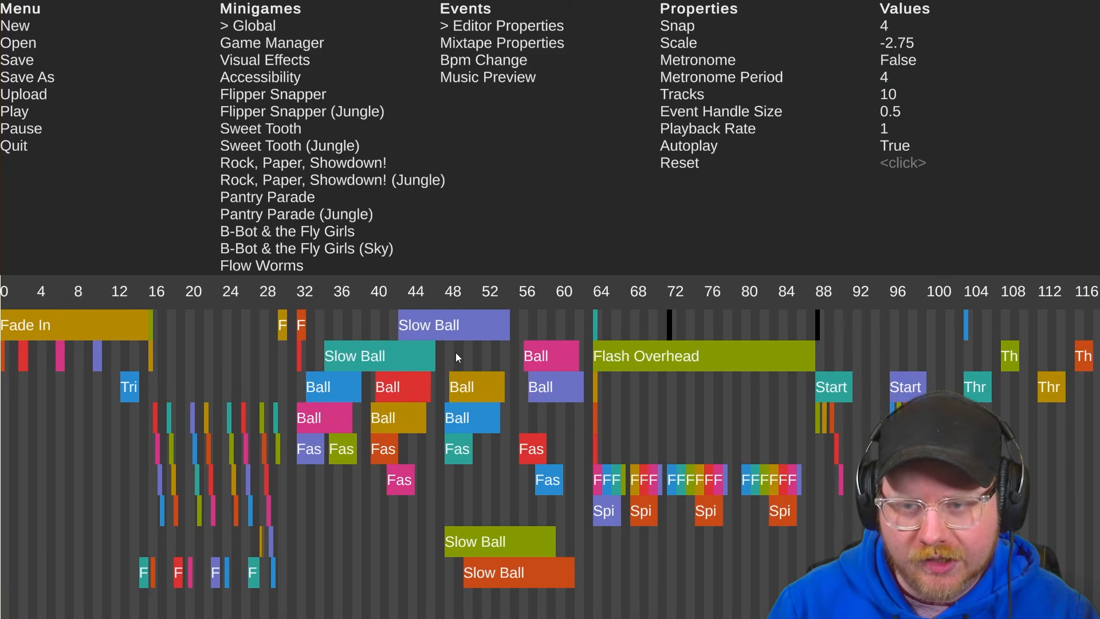
scroll(457, 356, down, 18)
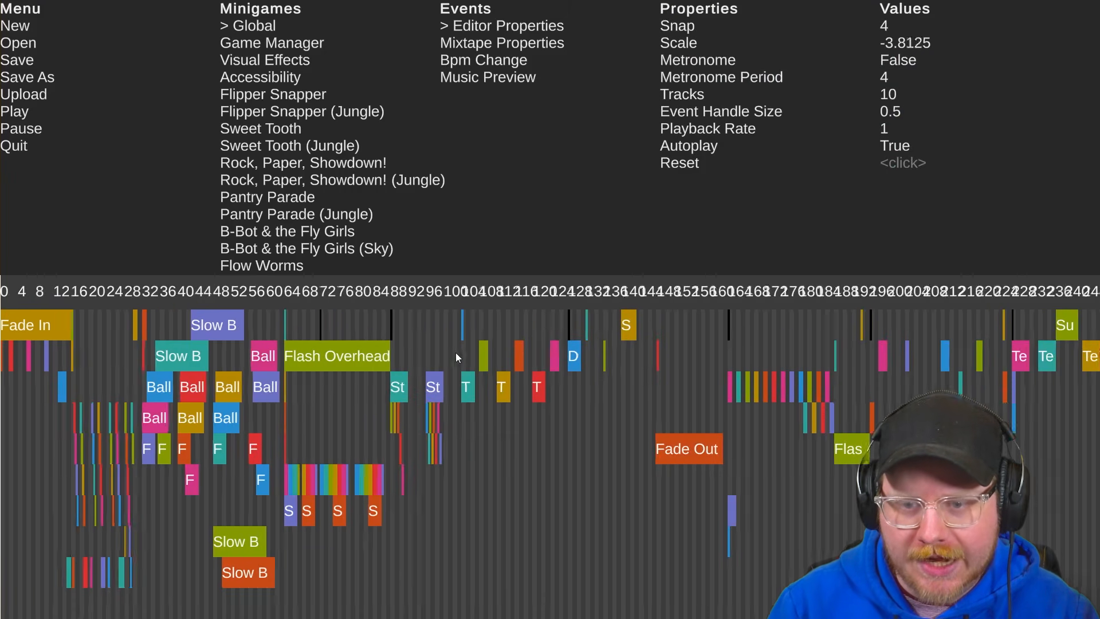
scroll(527, 410, down, 2)
scroll(502, 408, up, 3)
scroll(486, 408, down, 3)
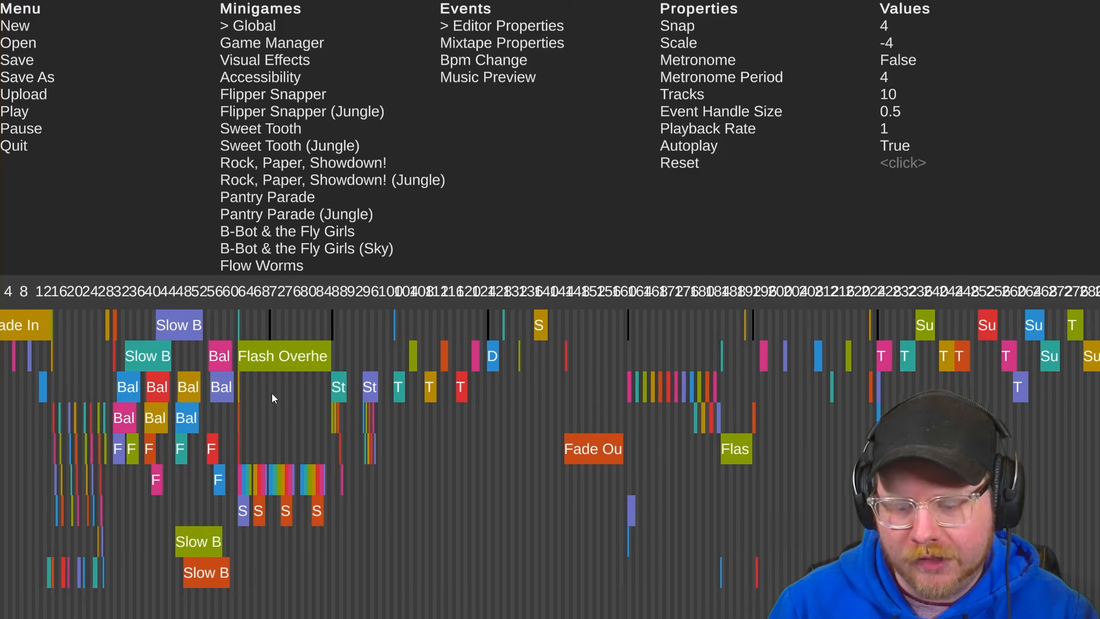
scroll(487, 408, right, 8)
scroll(487, 408, left, 2)
scroll(487, 408, right, 5)
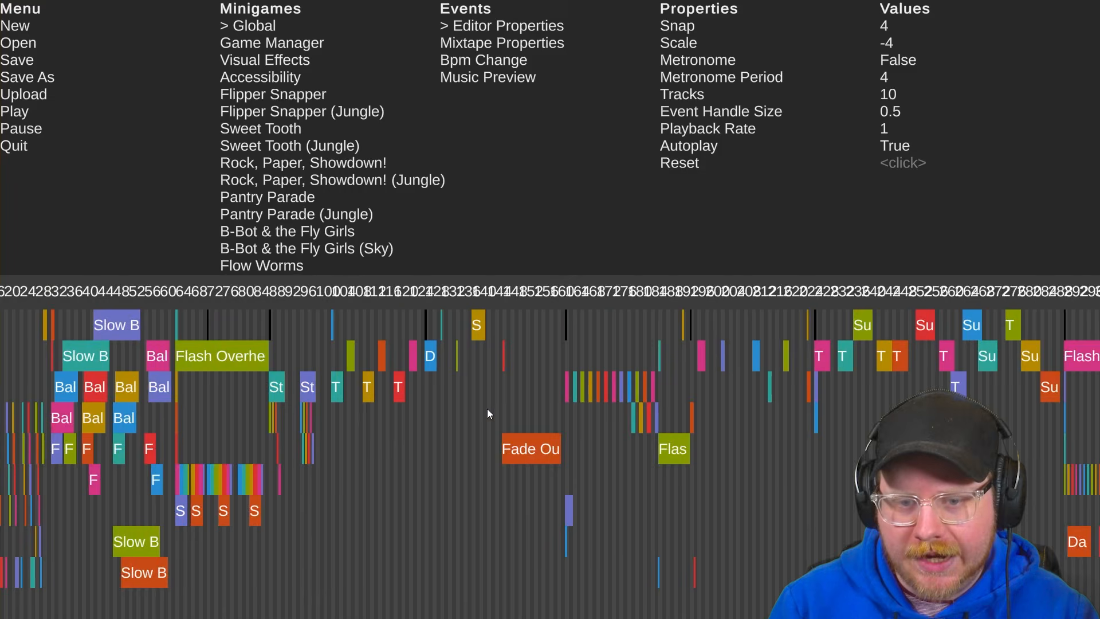
scroll(487, 408, left, 6)
scroll(487, 408, right, 4)
scroll(487, 408, left, 10)
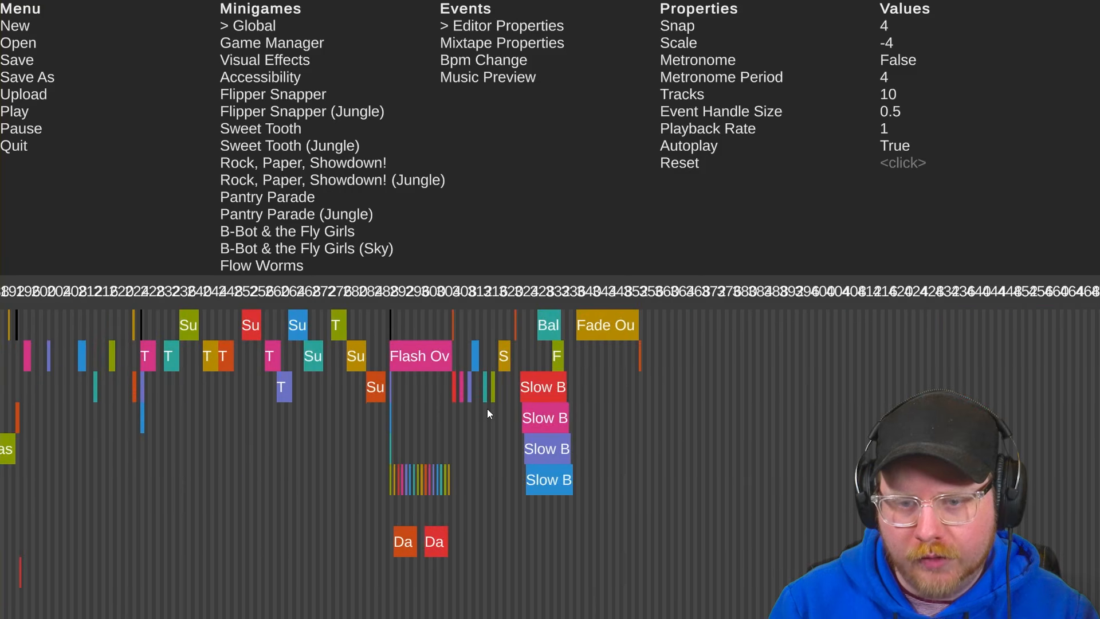
scroll(488, 408, up, 3)
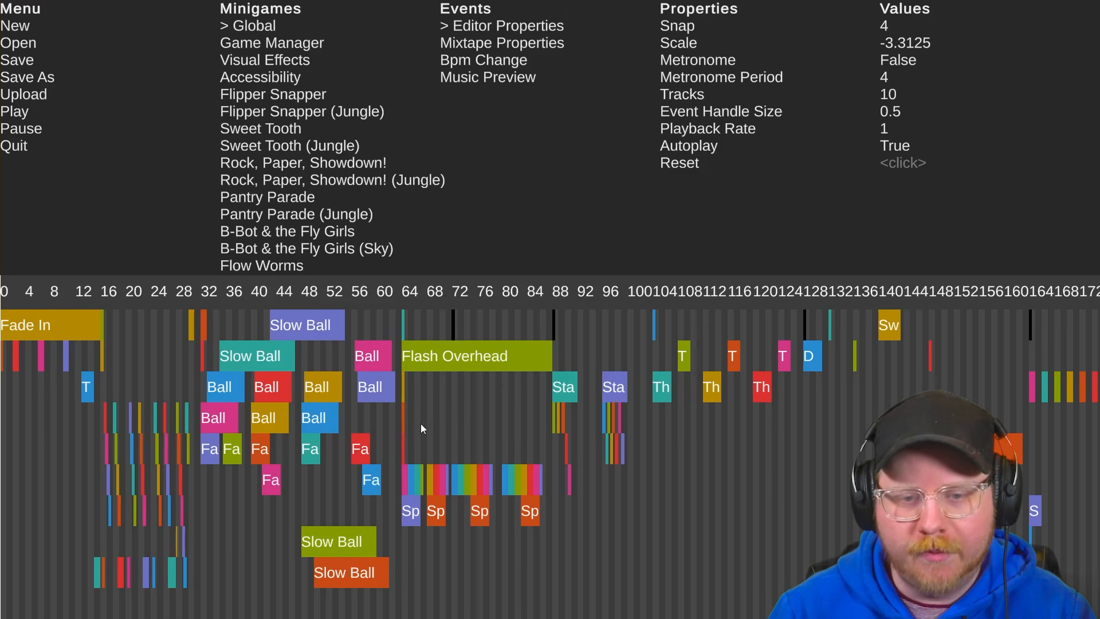
key(F1)
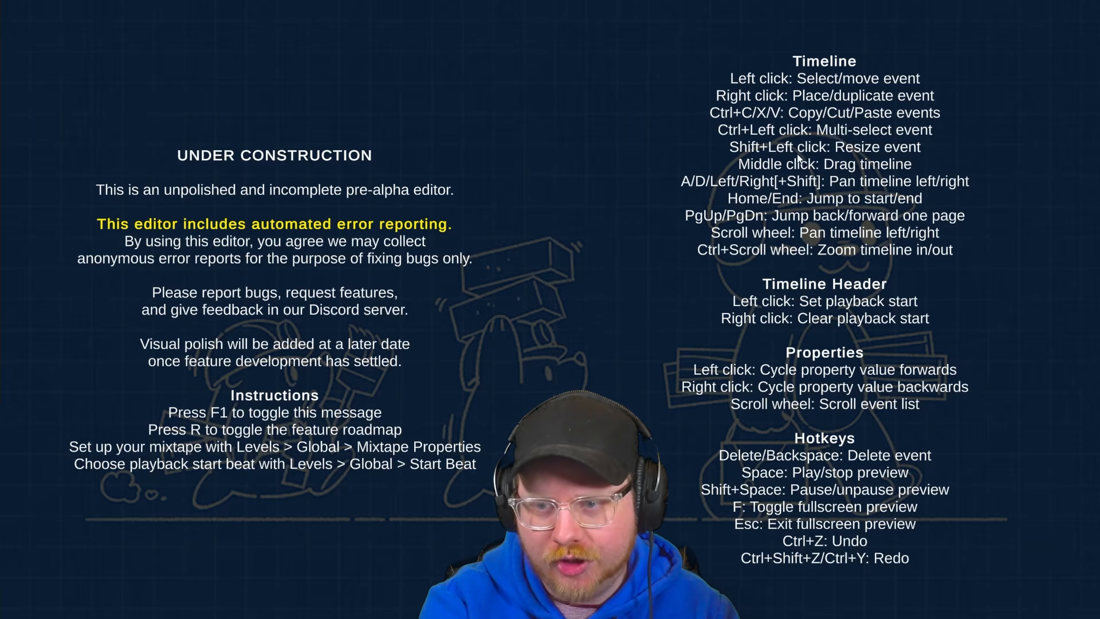
key(F1)
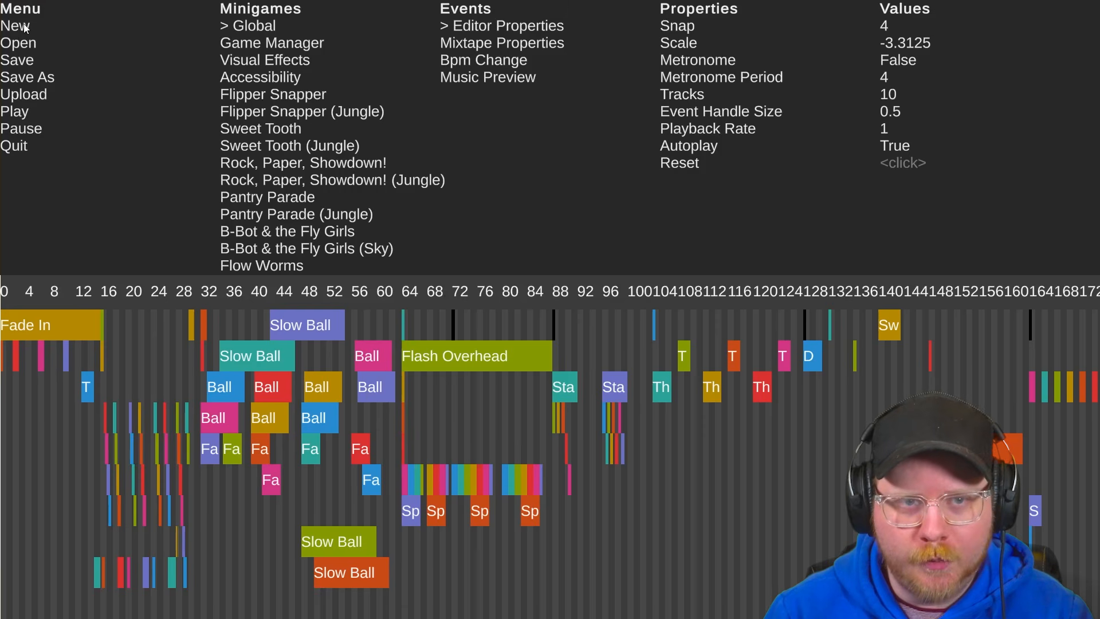
Create a new empty mixtape and set its playback start to beat 0
click(24, 27)
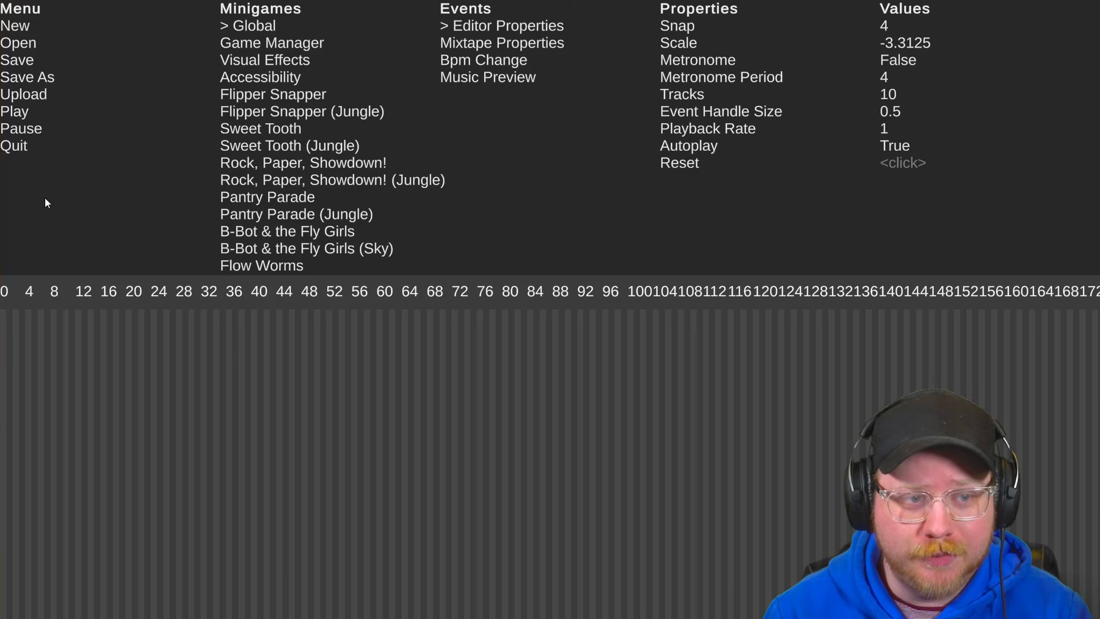
drag(20, 292, 2, 291)
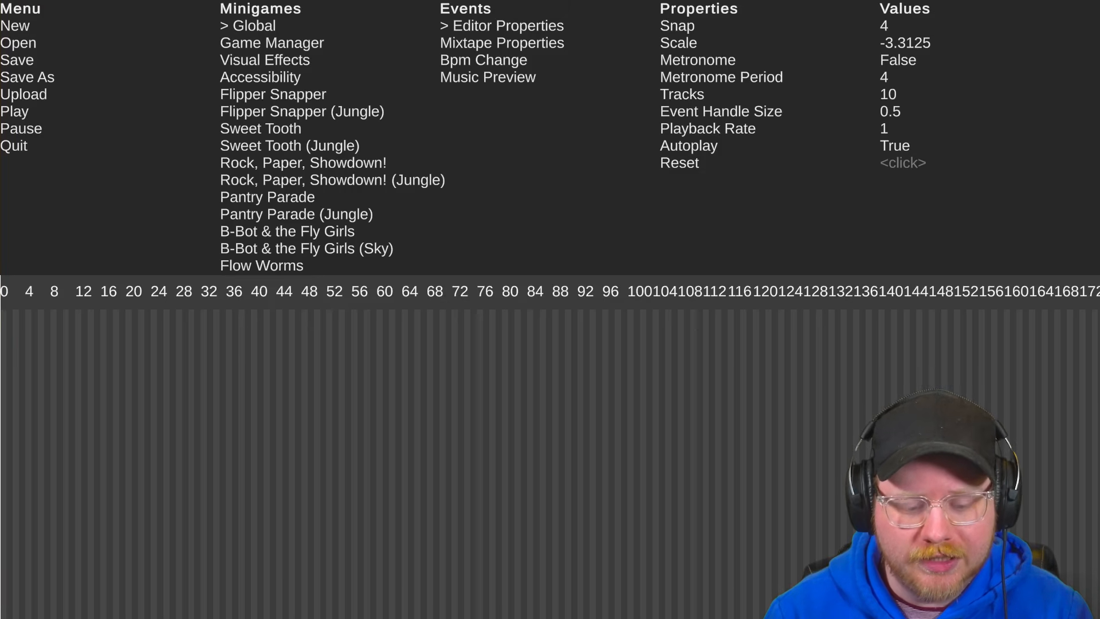
Preview the empty mixtape several times from beat 0, stopping playback between runs
key(space)
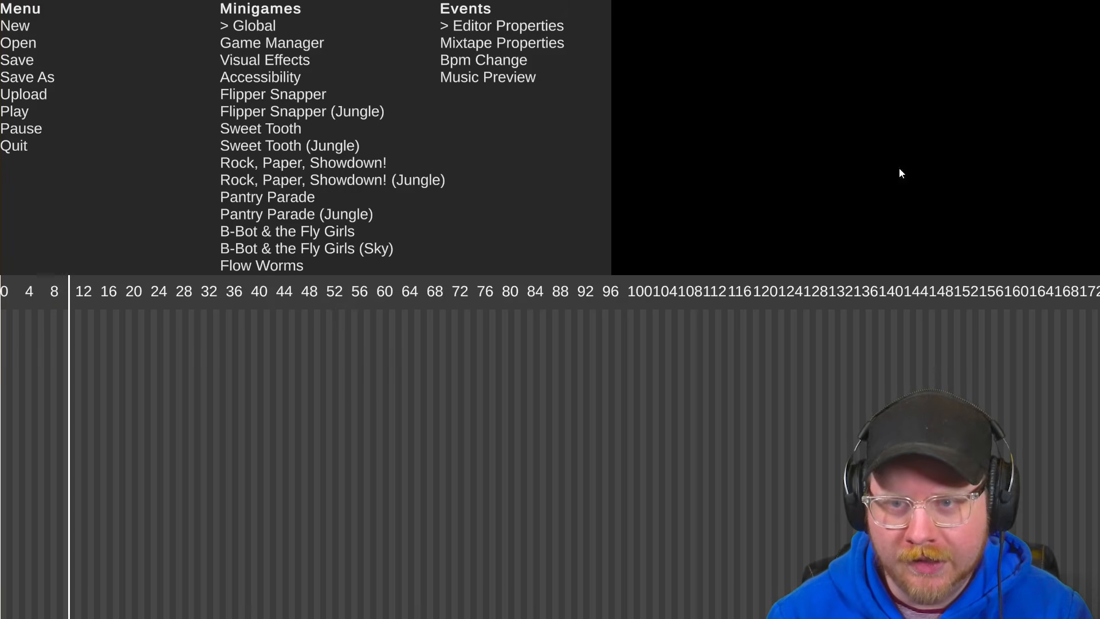
click(40, 131)
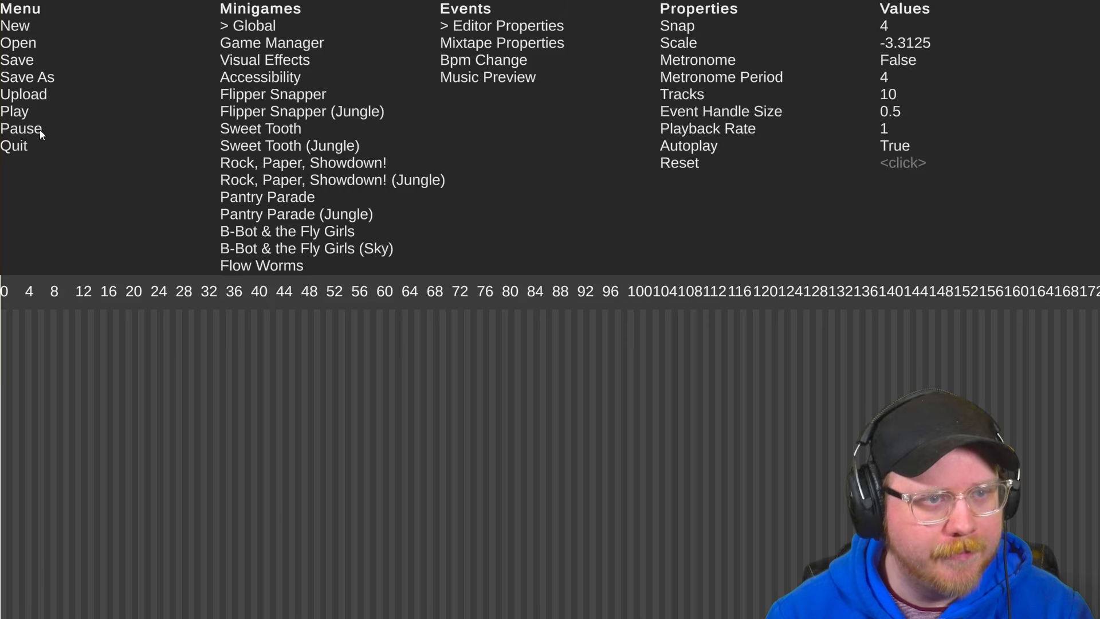
key(space)
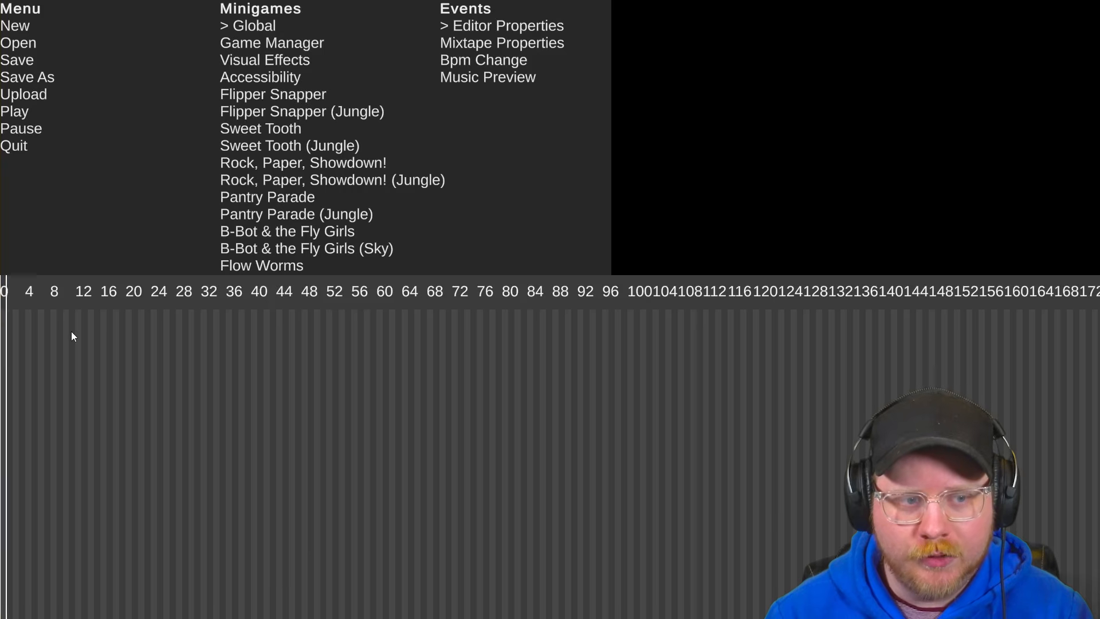
key(space)
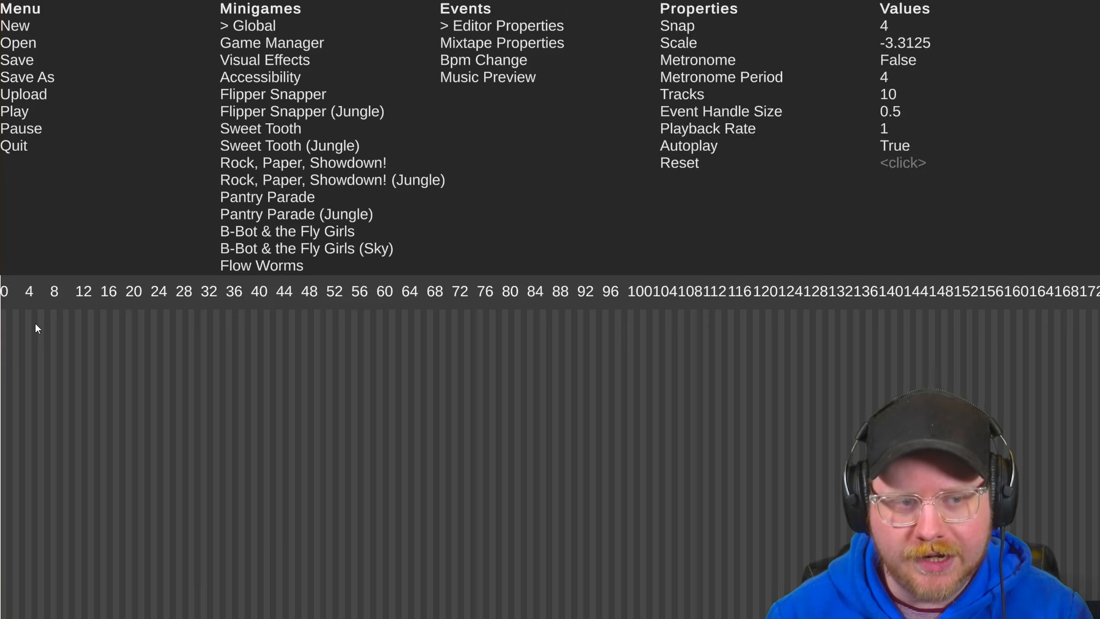
key(space)
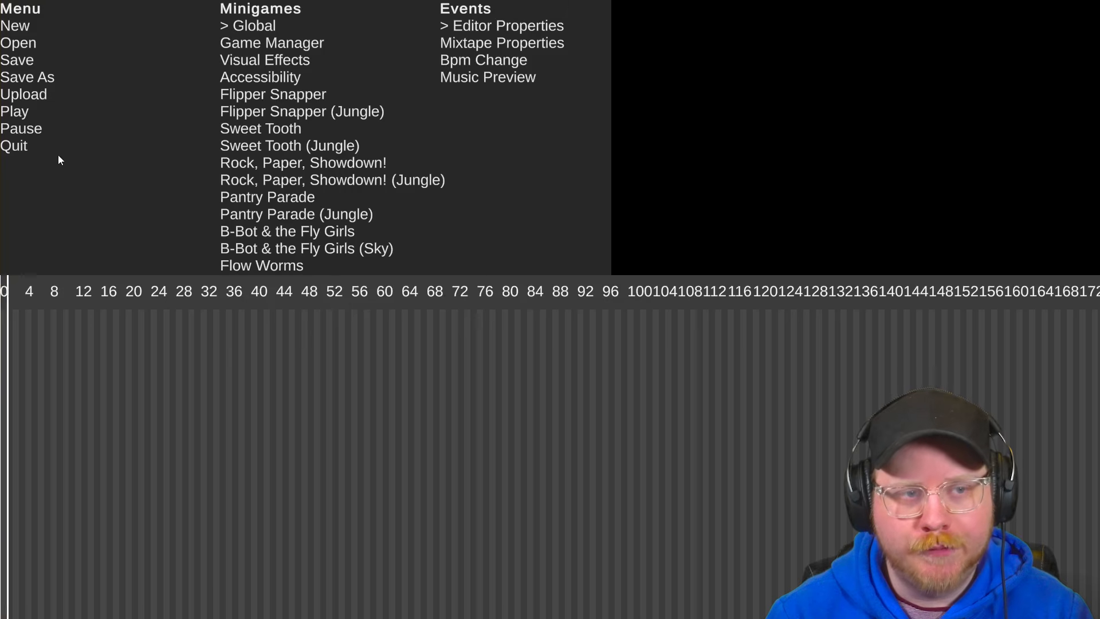
click(39, 133)
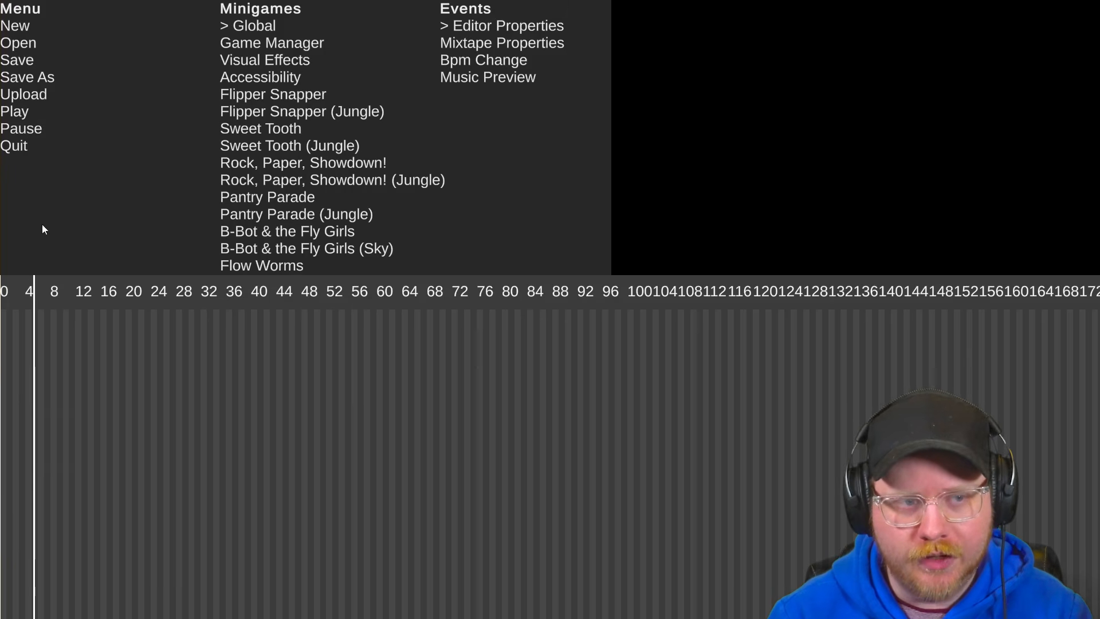
click(34, 299)
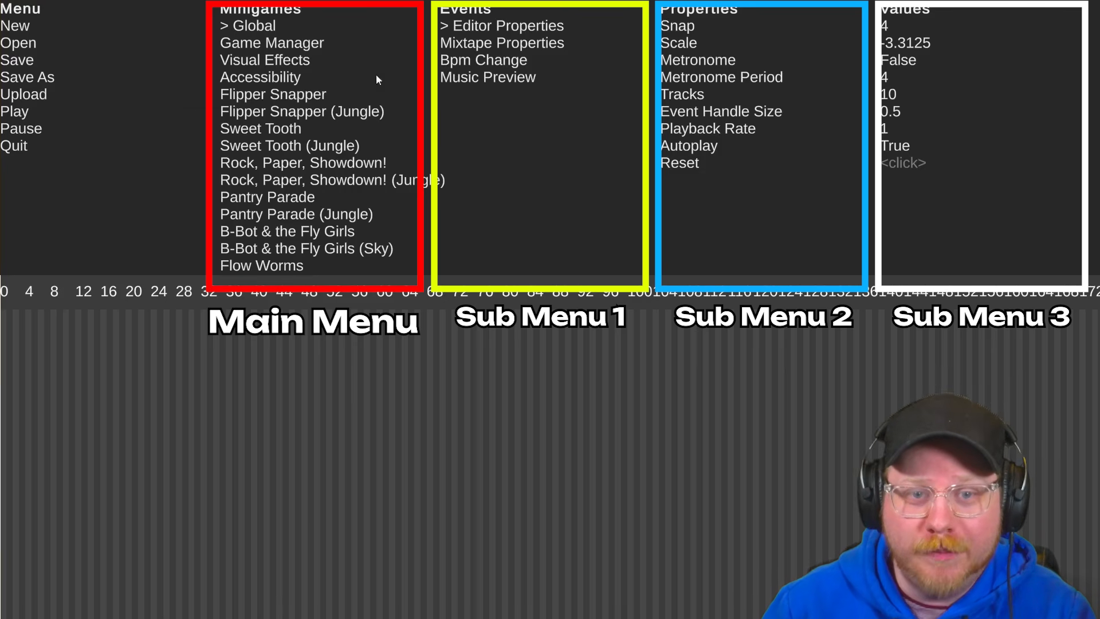
Review the Game Manager events and each Global event type's properties, ending on Mixtape Properties
click(256, 45)
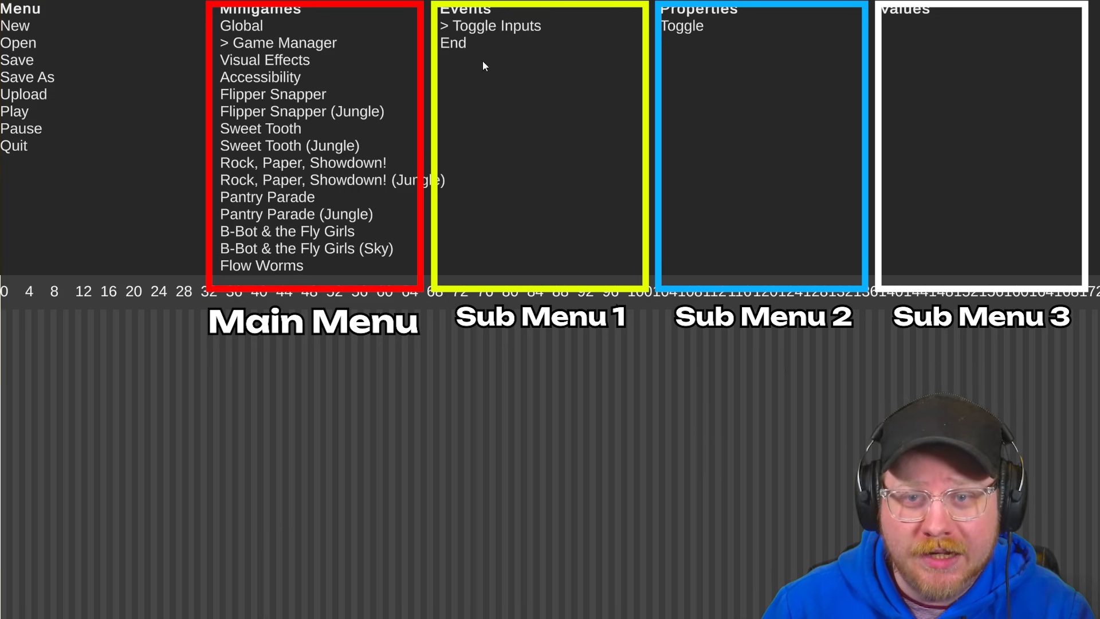
click(246, 27)
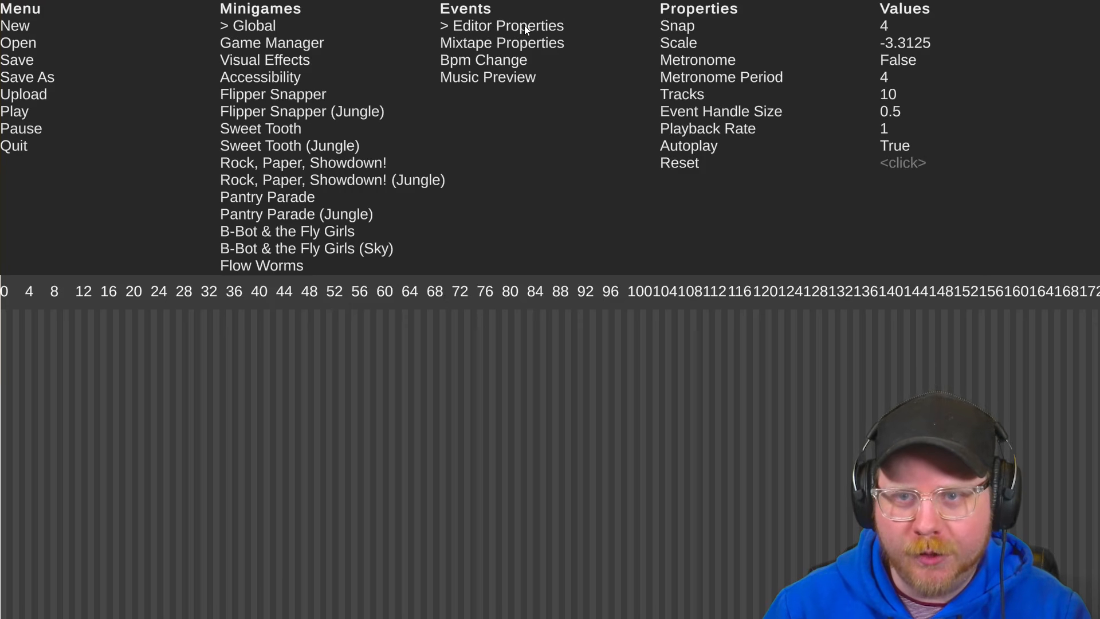
click(496, 44)
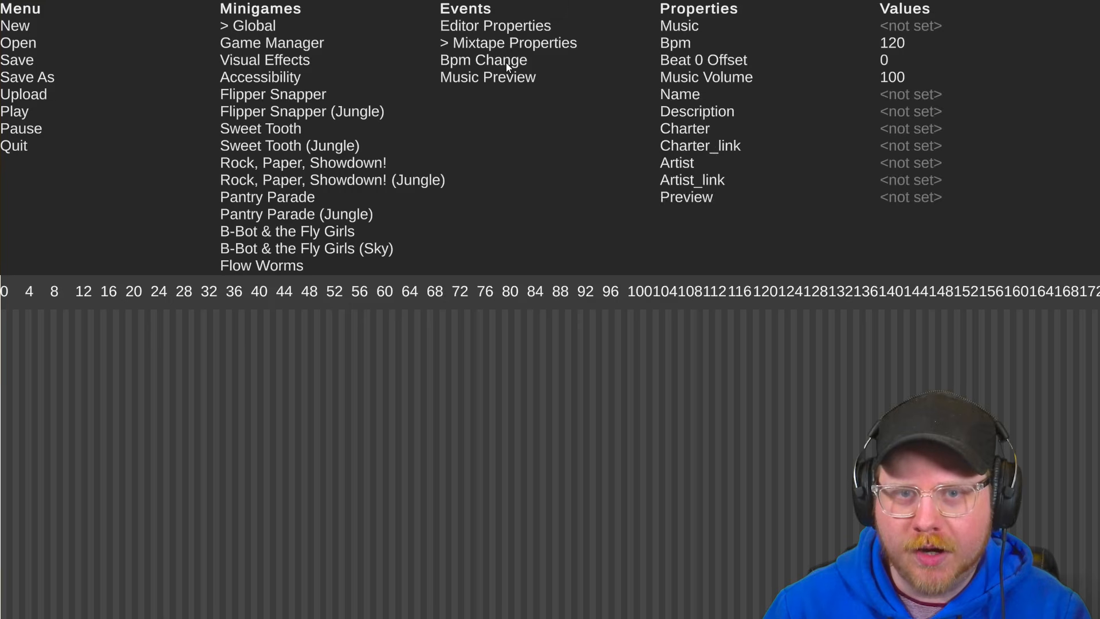
click(506, 63)
click(510, 78)
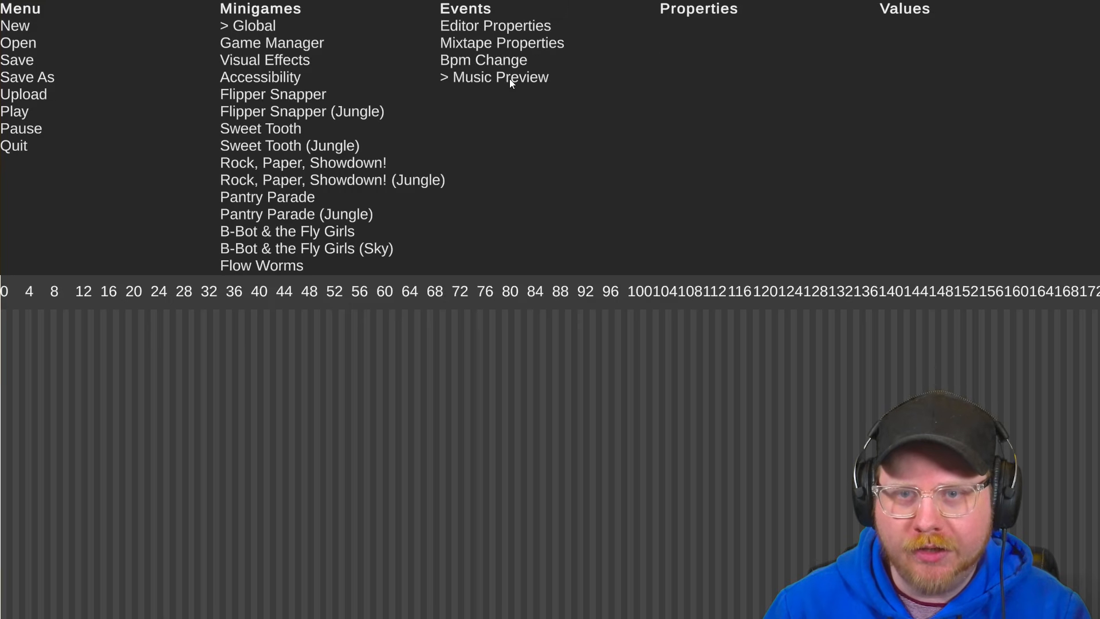
click(502, 26)
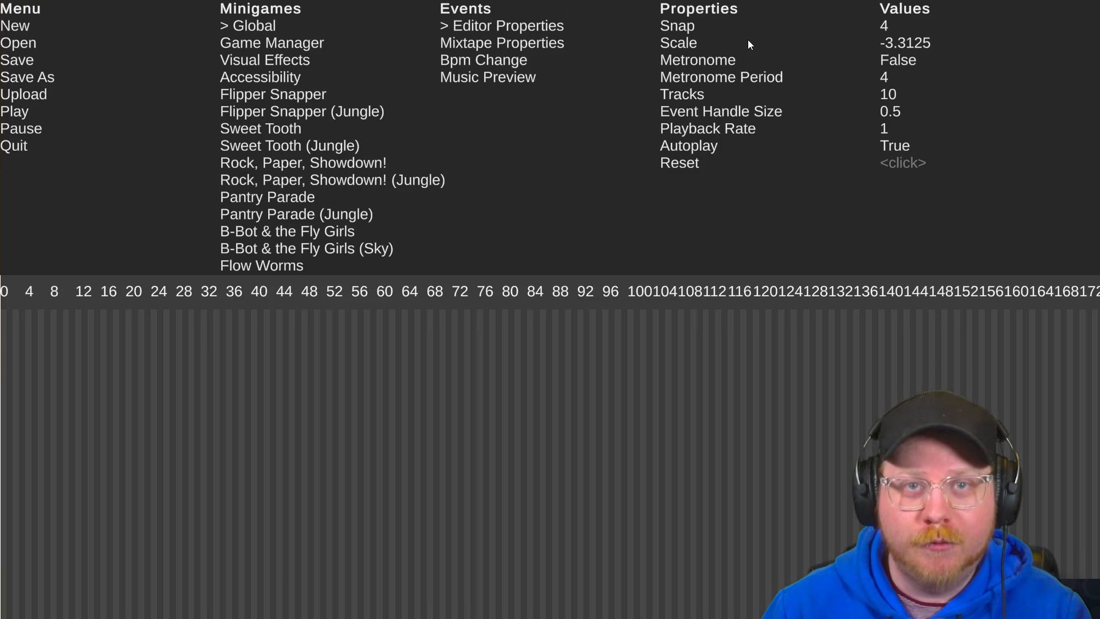
click(529, 46)
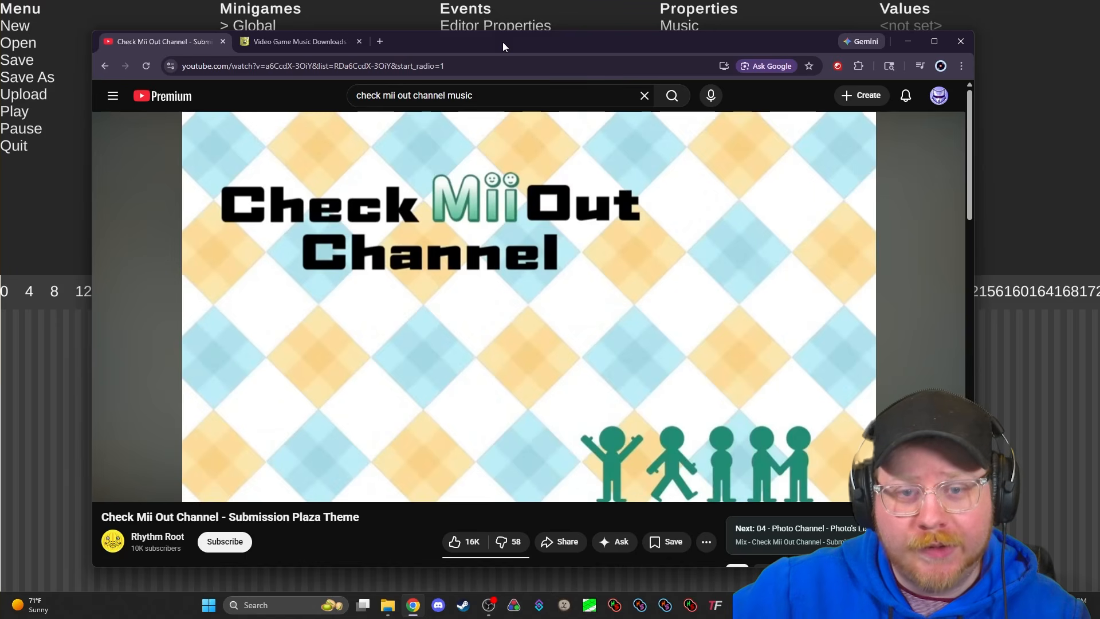
Switch to Chrome to preview the Check Mii Out Channel theme on YouTube and view the Video Game Music Downloads page
click(241, 123)
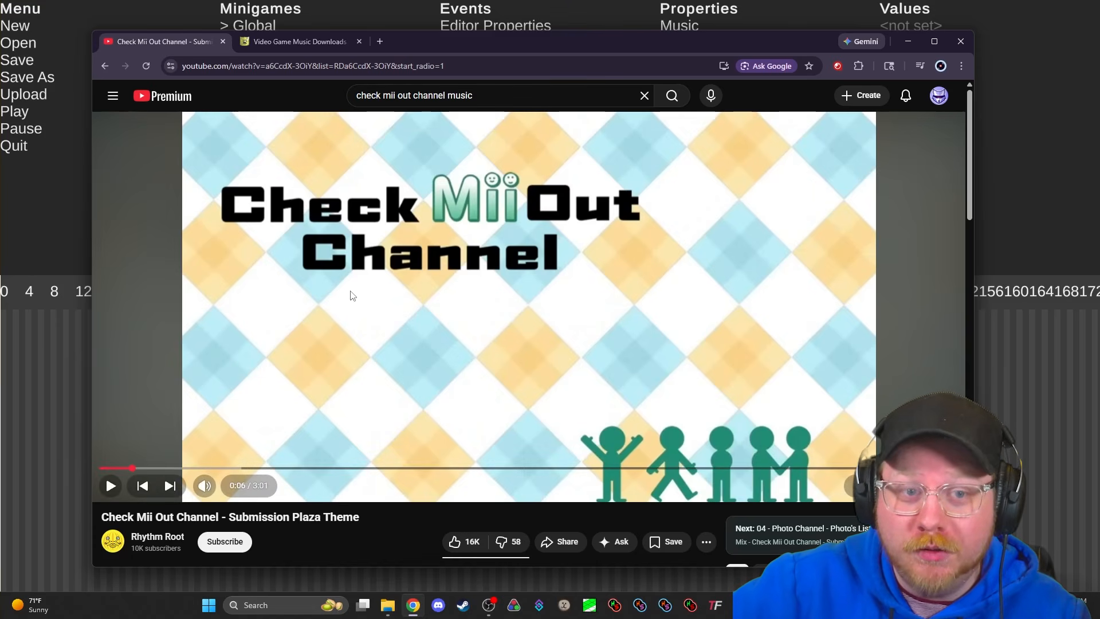
click(293, 42)
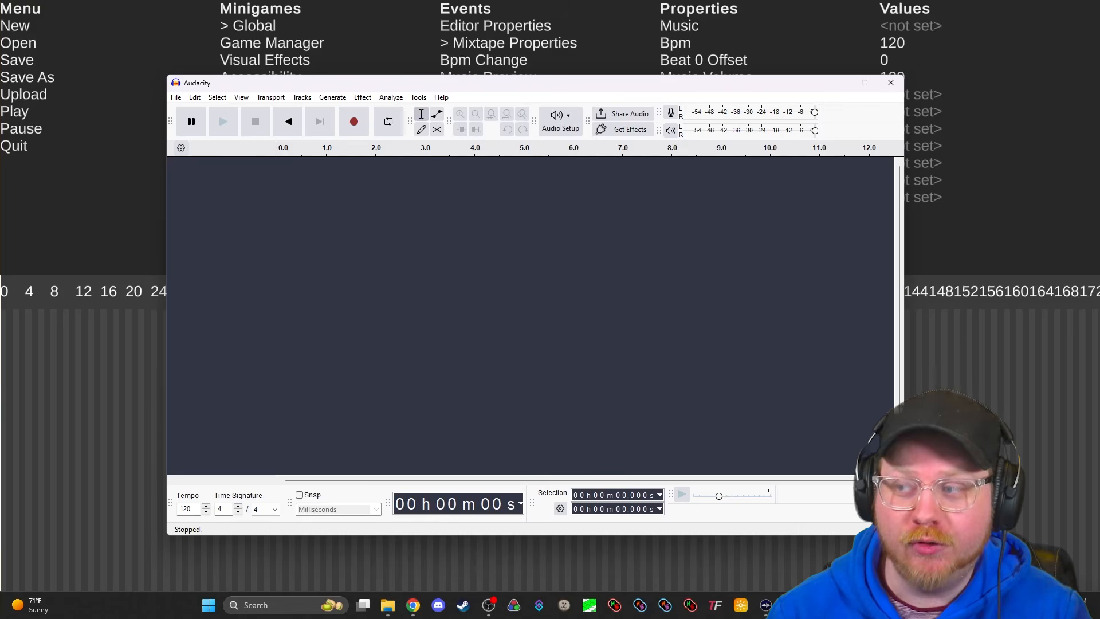
Import the Check Mii Out Channel - Submission Plaza Theme audio file into Audacity and return to the mixtape editor
drag(695, 583, 418, 274)
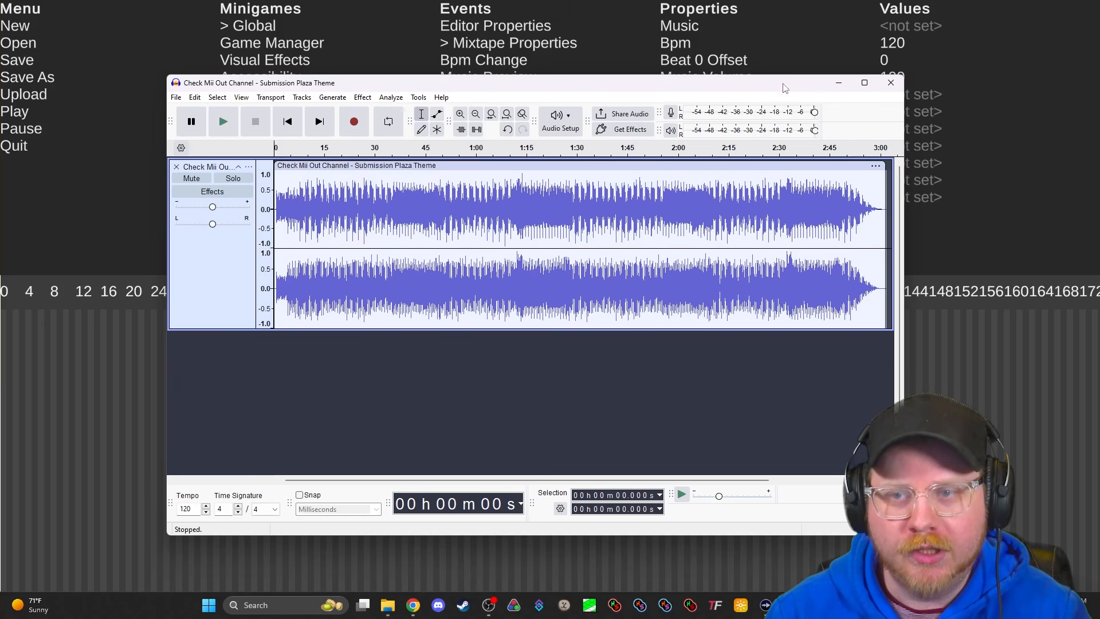
drag(787, 86, 533, 84)
click(745, 344)
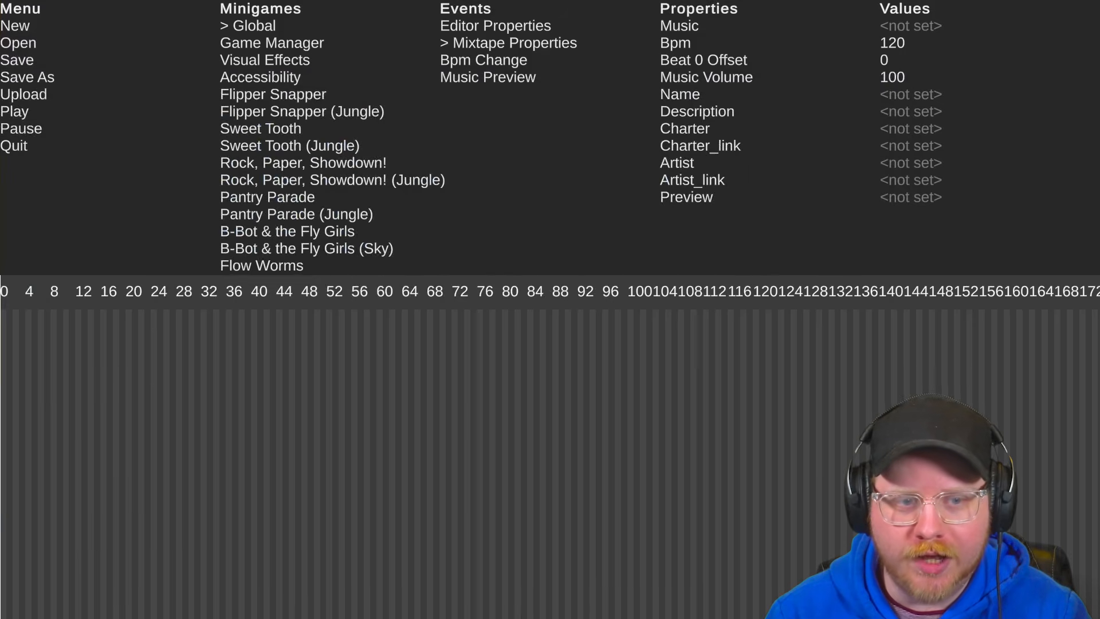
Move the playback start along the mixtape timeline and bring it back to beat 0
click(471, 293)
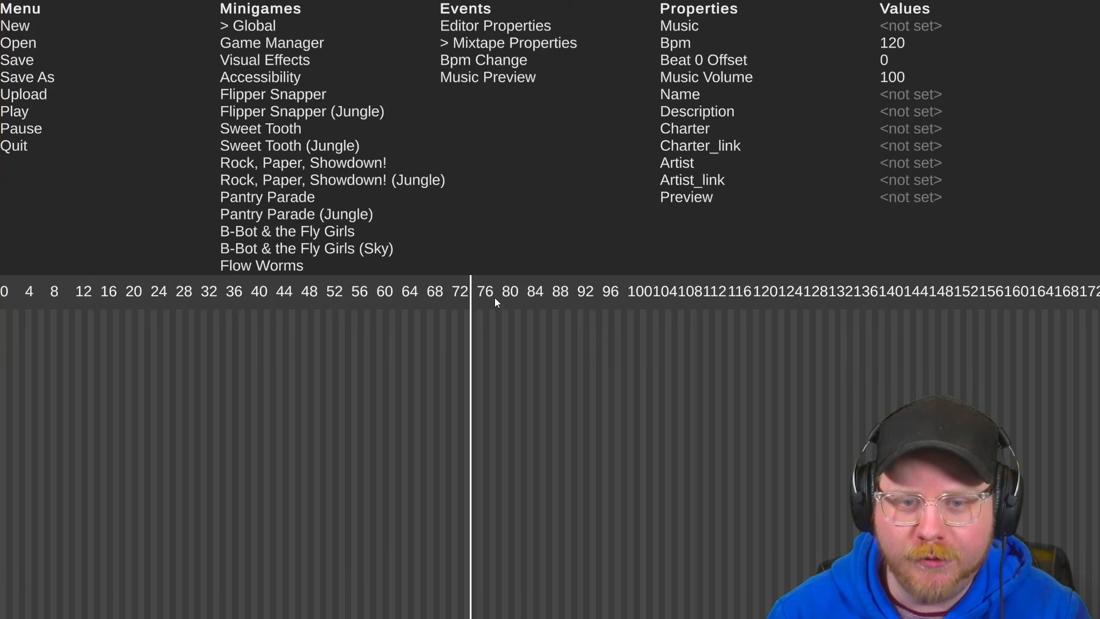
drag(486, 297, 438, 294)
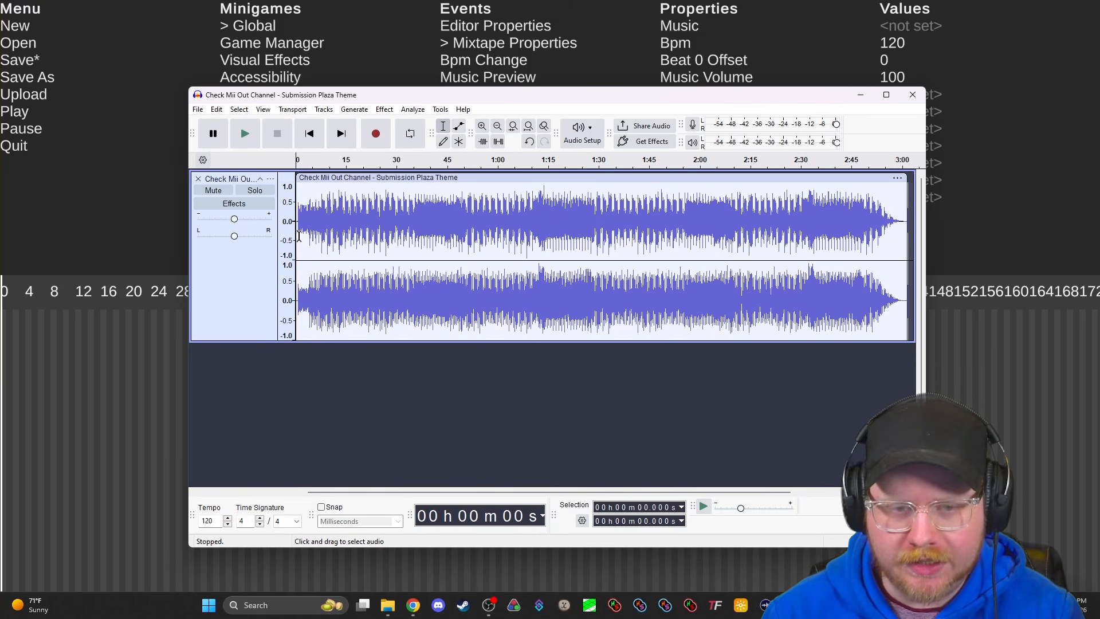
In Audacity, enlarge the opening seconds of the theme's waveform, play them from the start, and stop playback
scroll(299, 229, up, 3)
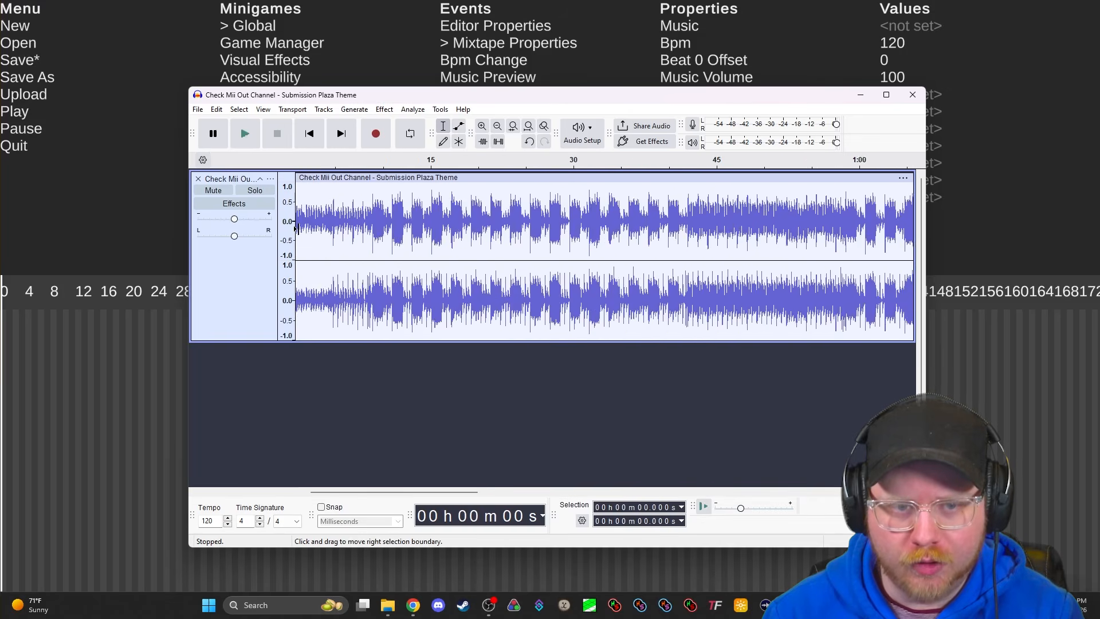
scroll(299, 229, up, 1)
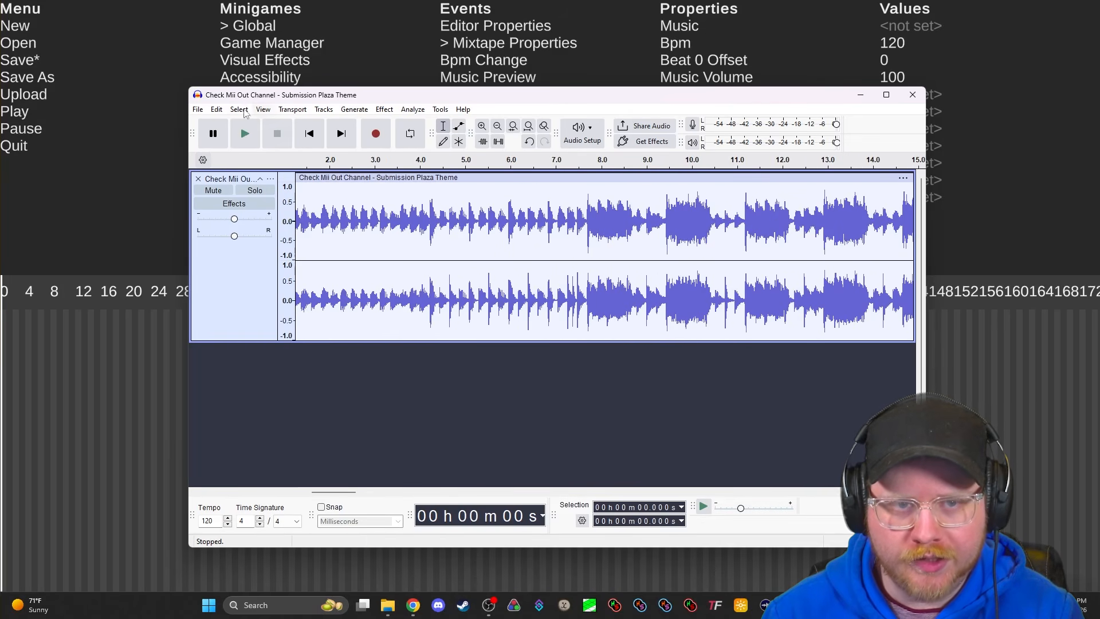
click(263, 110)
mouse_move(344, 122)
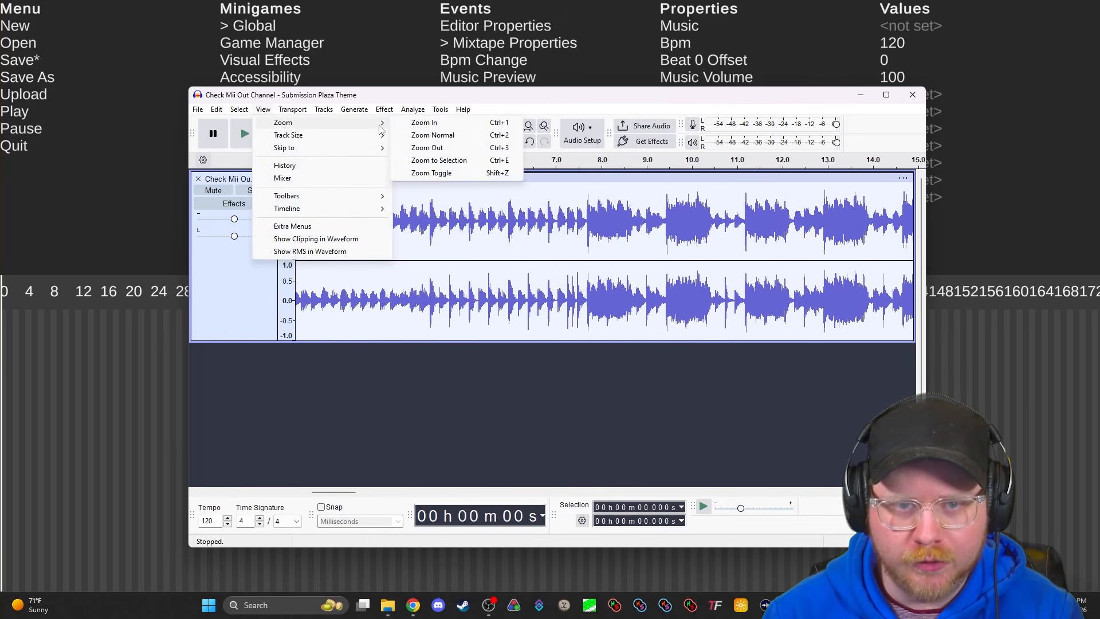
click(425, 123)
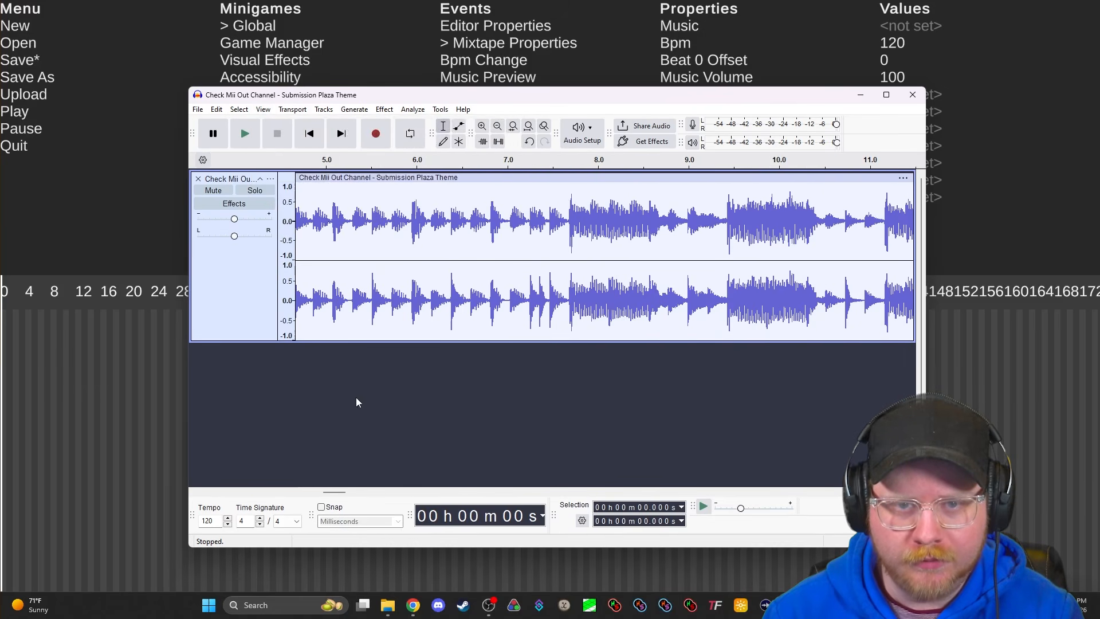
drag(335, 496, 305, 494)
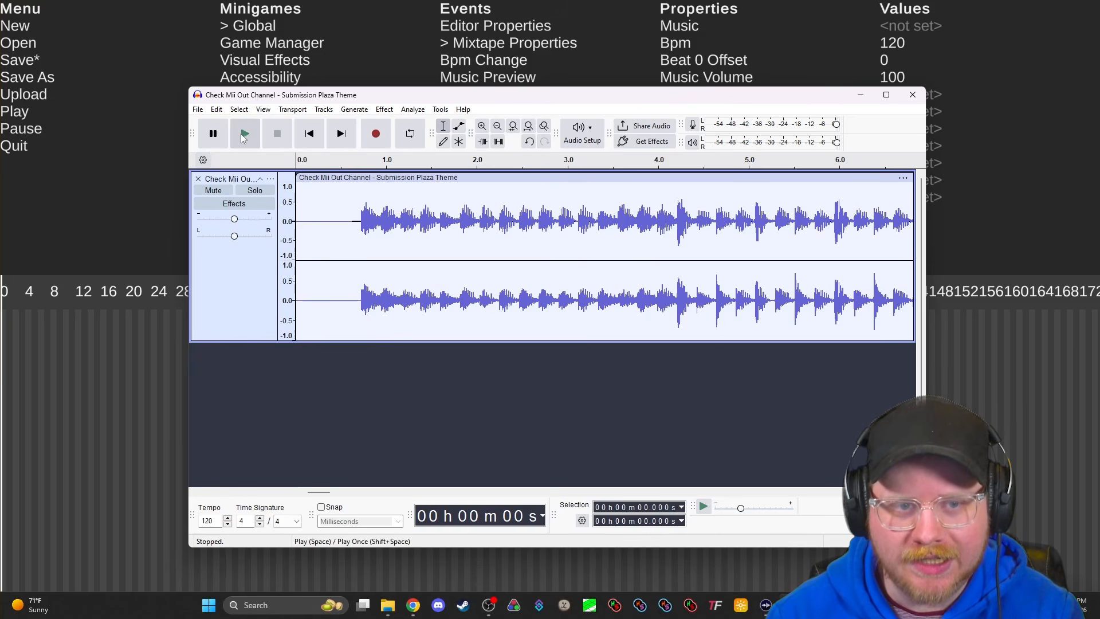
click(246, 134)
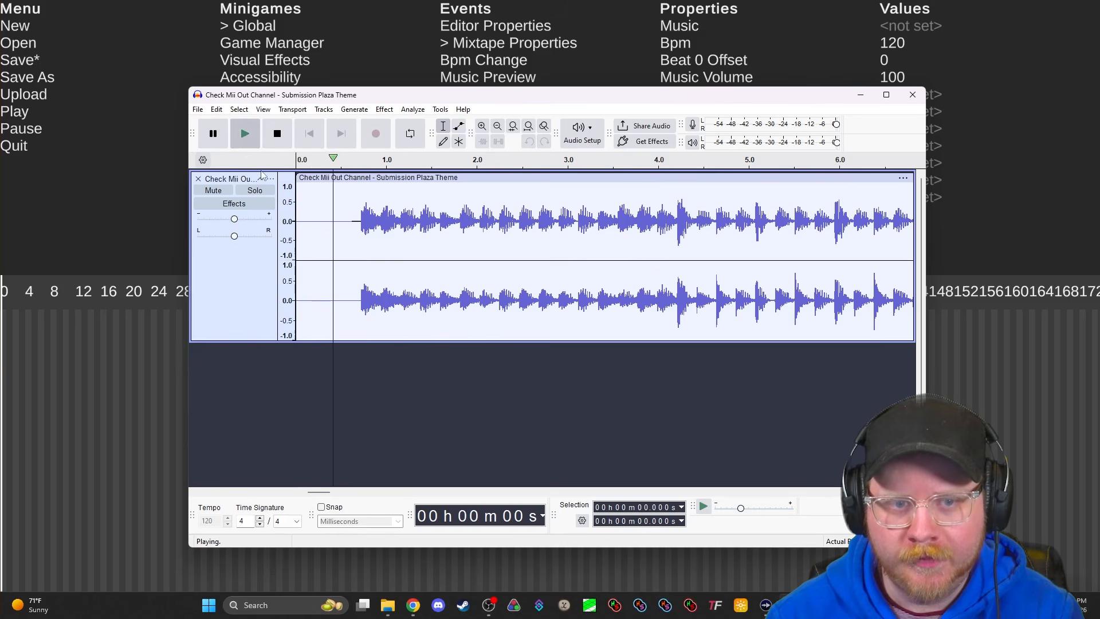
click(279, 136)
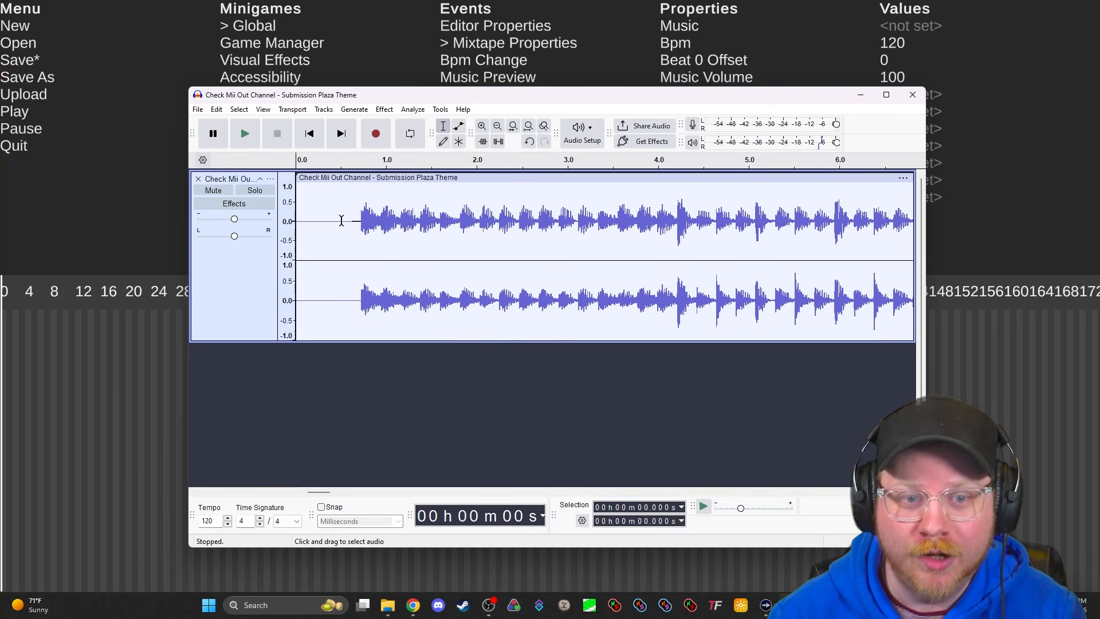
Place the cursor exactly where the track's sound first begins, at about 0.728 s, and check it against the waveform
drag(360, 222, 297, 224)
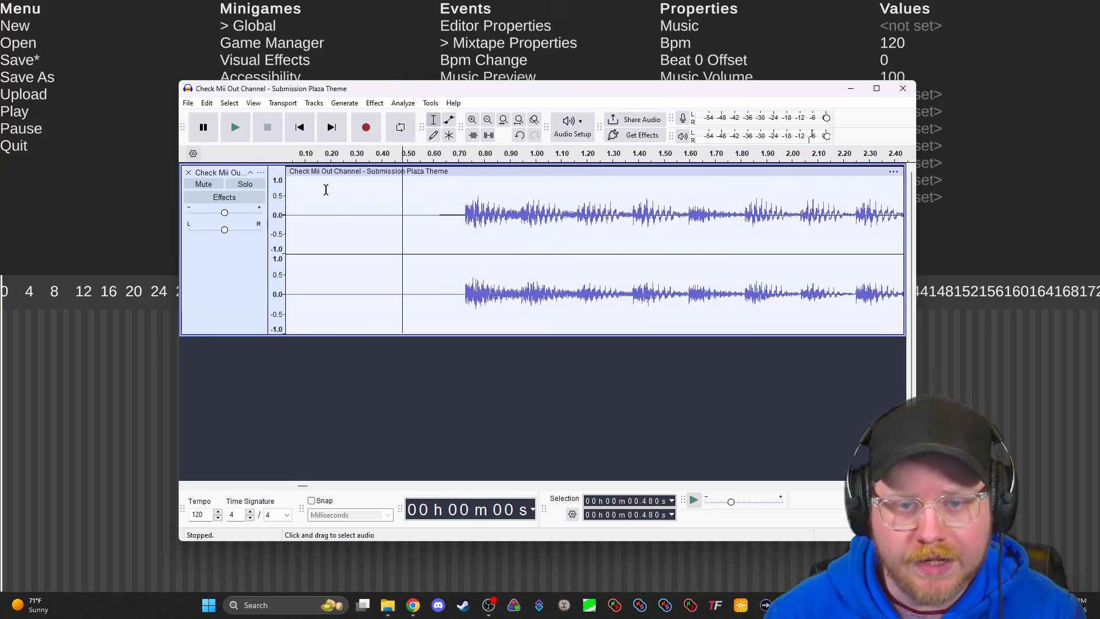
scroll(461, 194, up, 4)
scroll(462, 194, up, 5)
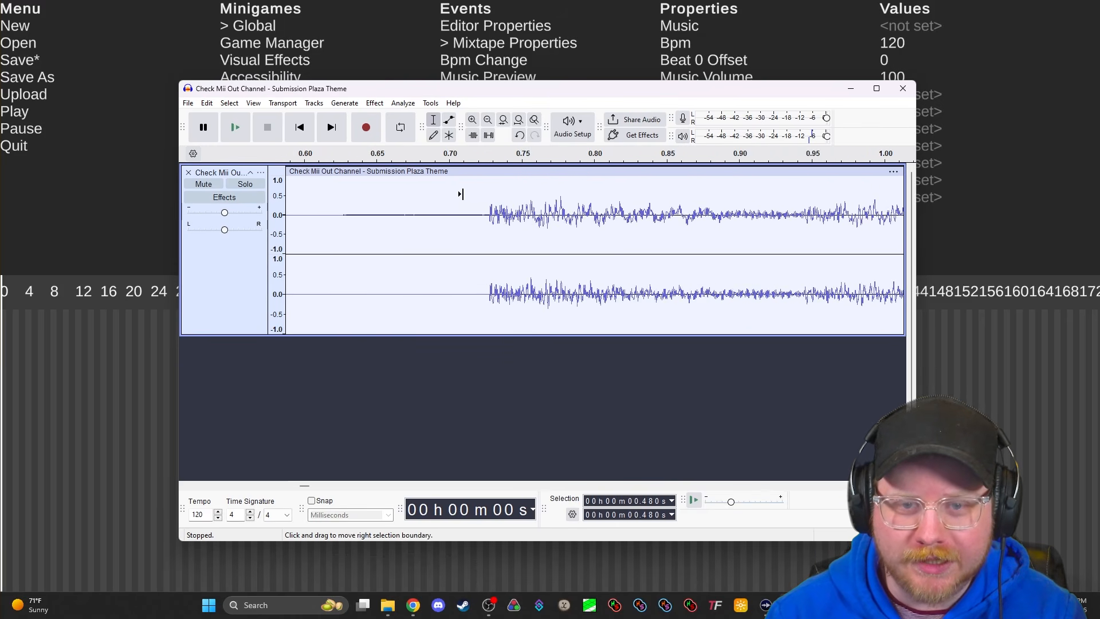
scroll(518, 195, up, 2)
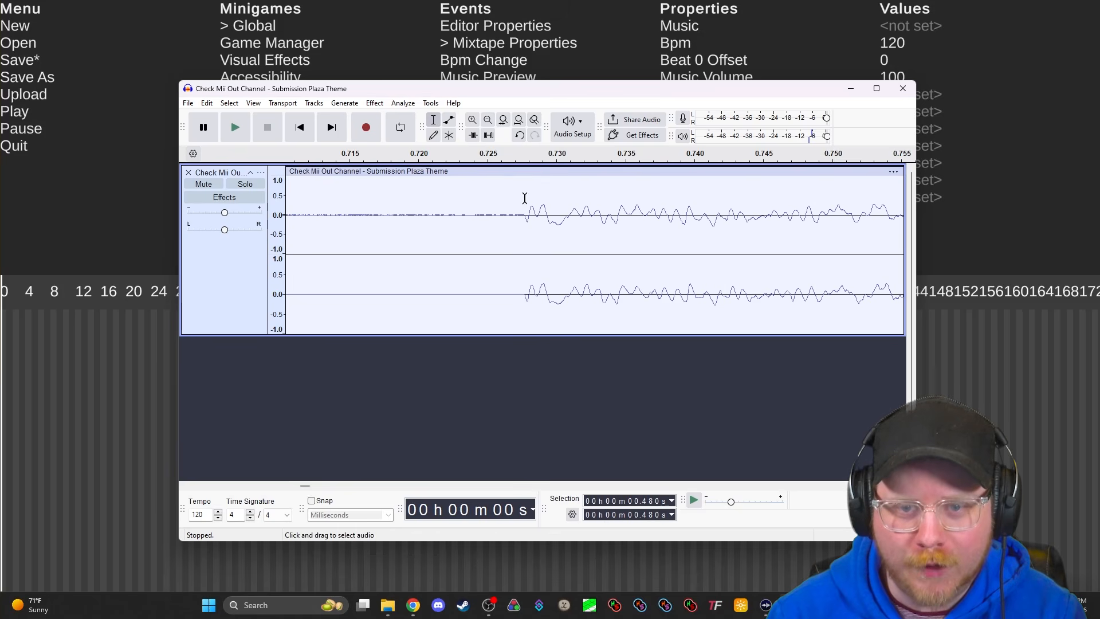
mouse_move(526, 196)
mouse_down()
mouse_move(568, 191)
mouse_move(532, 193)
mouse_up()
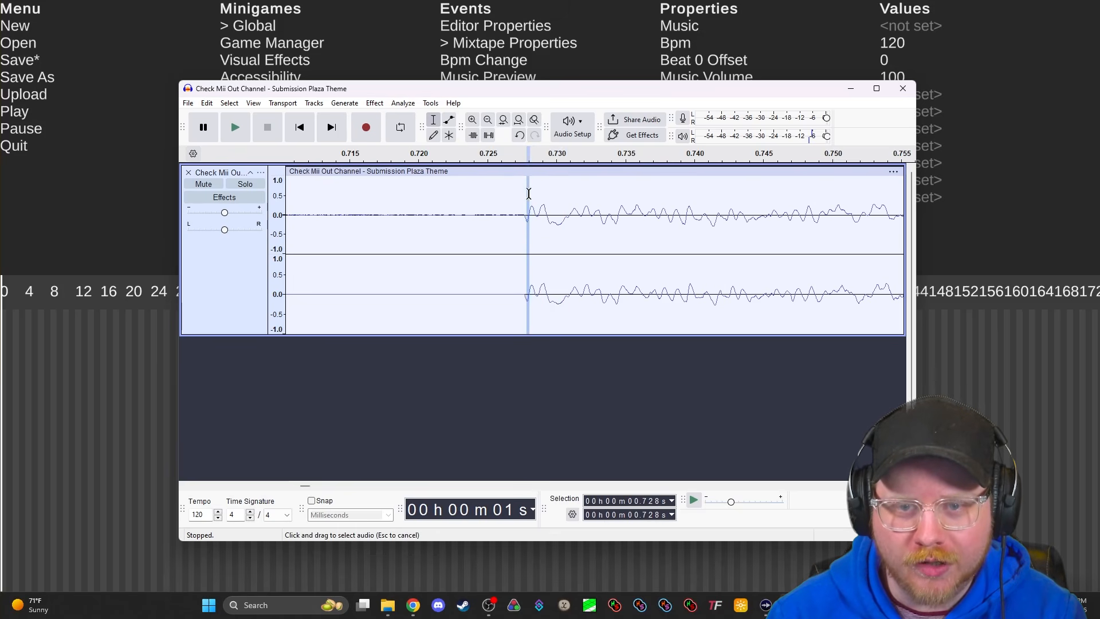
scroll(523, 192, up, 5)
scroll(523, 192, up, 1)
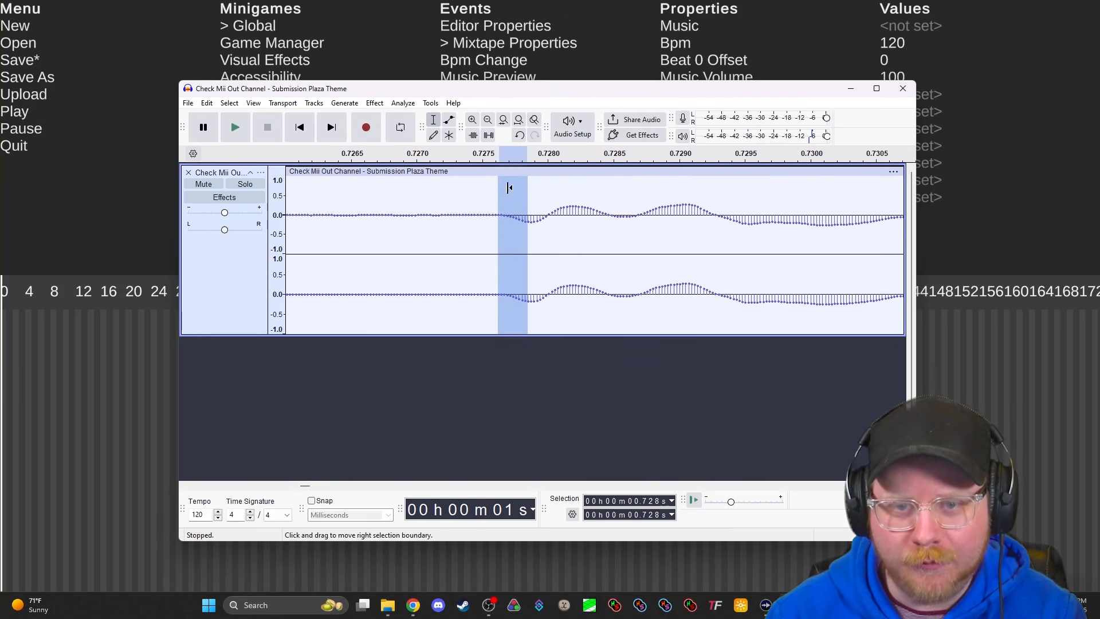
click(509, 191)
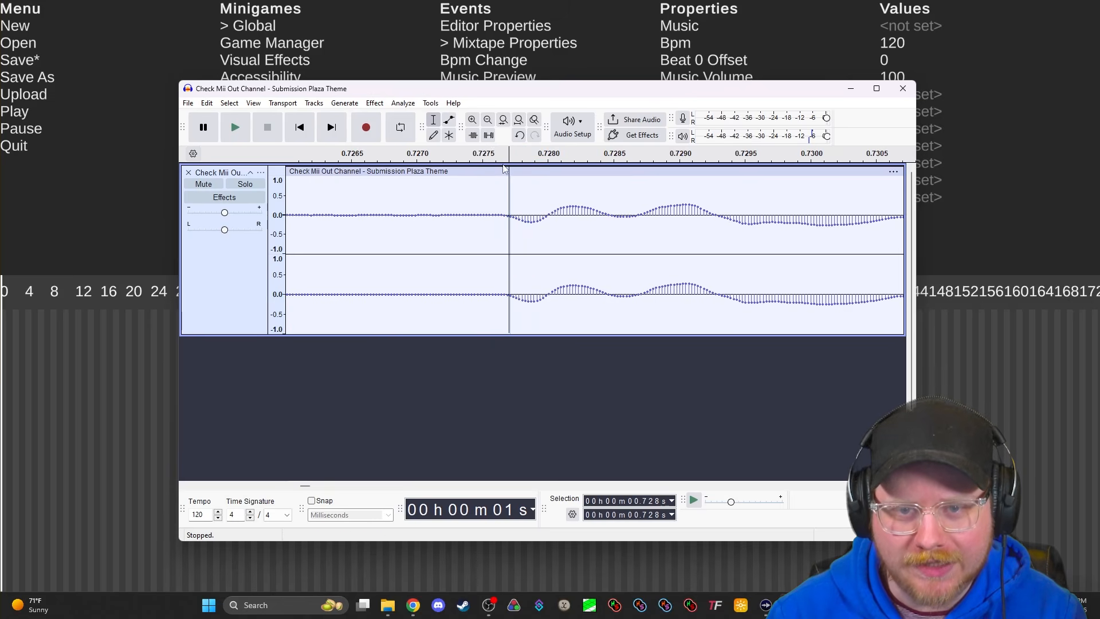
scroll(503, 168, up, 5)
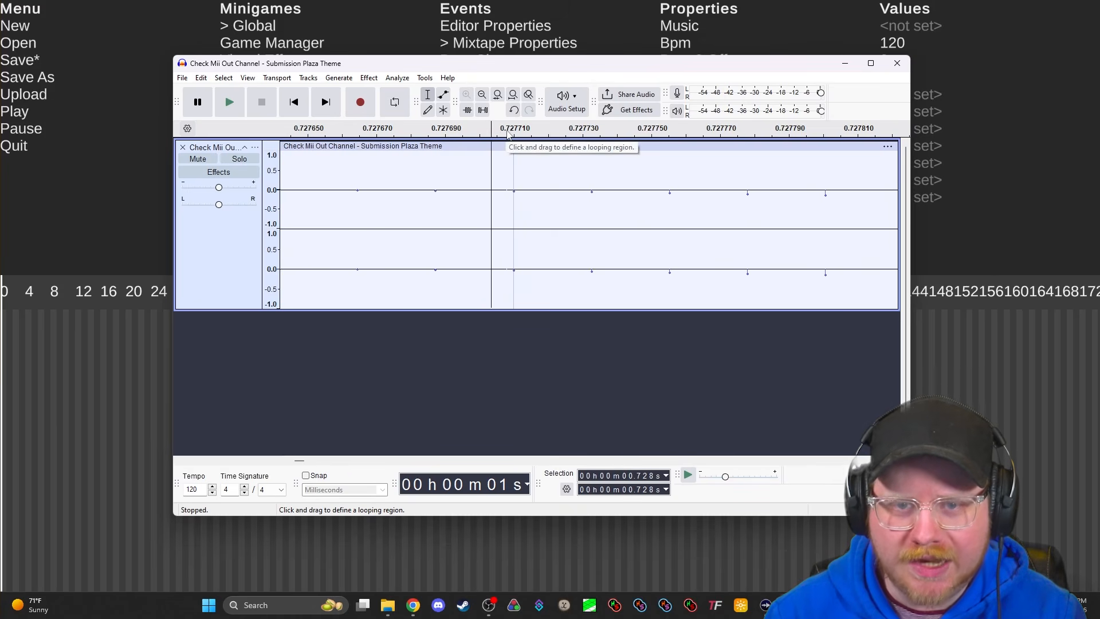
scroll(515, 167, down, 5)
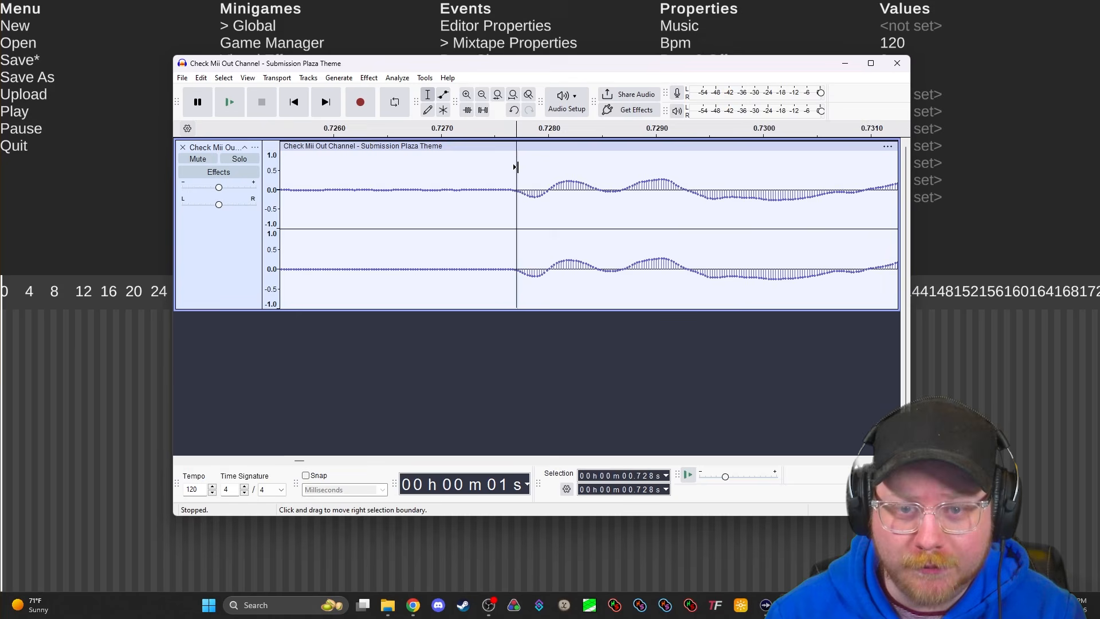
scroll(516, 167, down, 6)
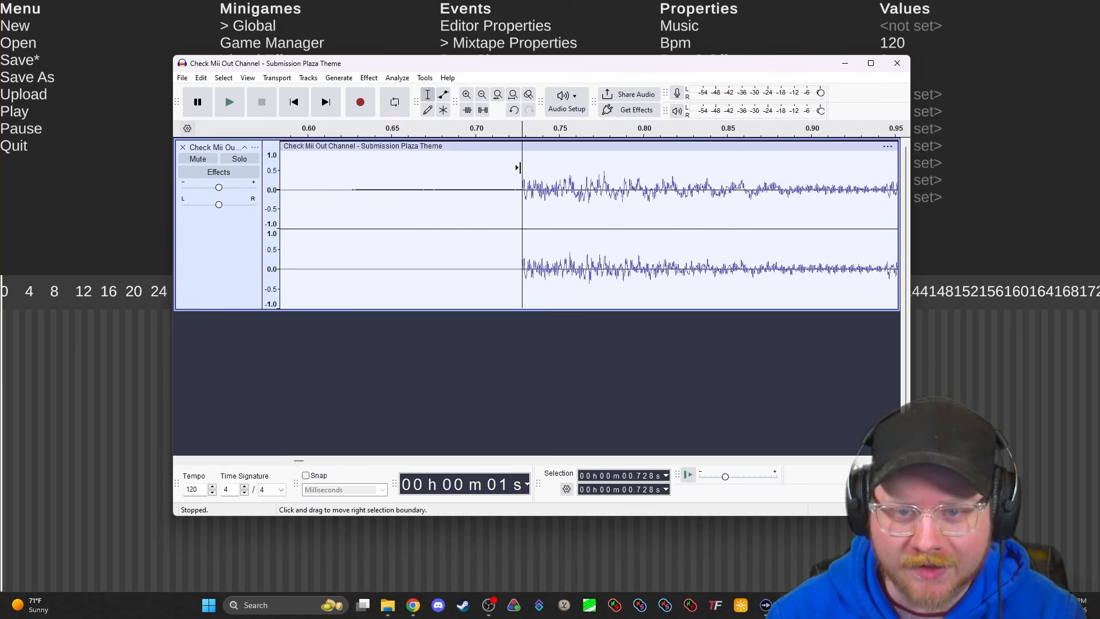
Examine the waveform around the cursor at sample level to check that it sits exactly where the sound begins
scroll(519, 167, up, 5)
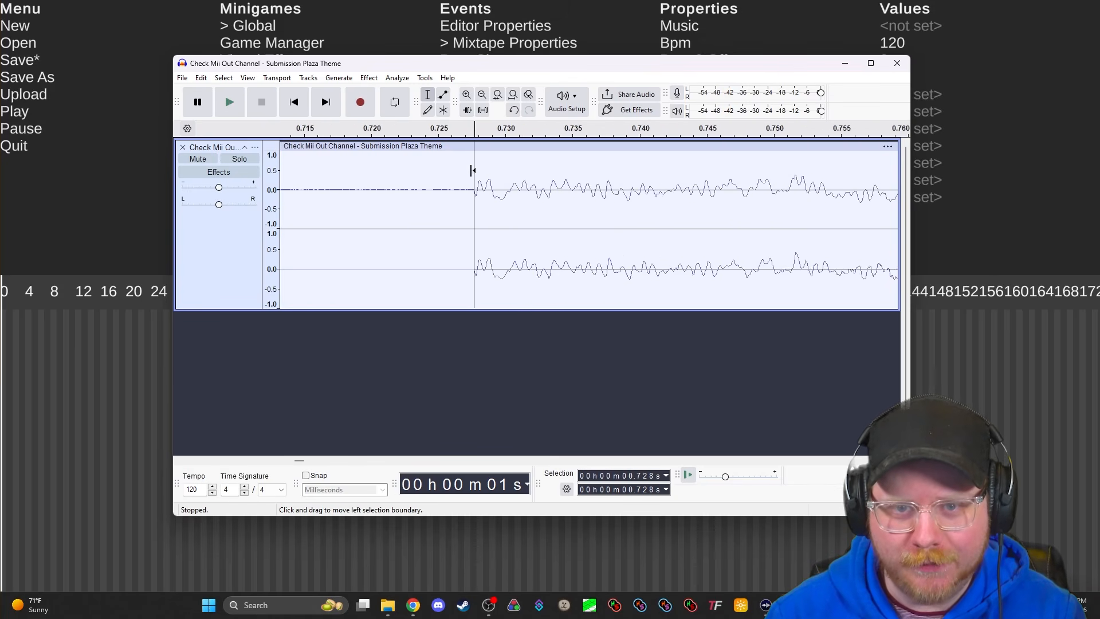
scroll(472, 171, up, 3)
scroll(491, 170, up, 3)
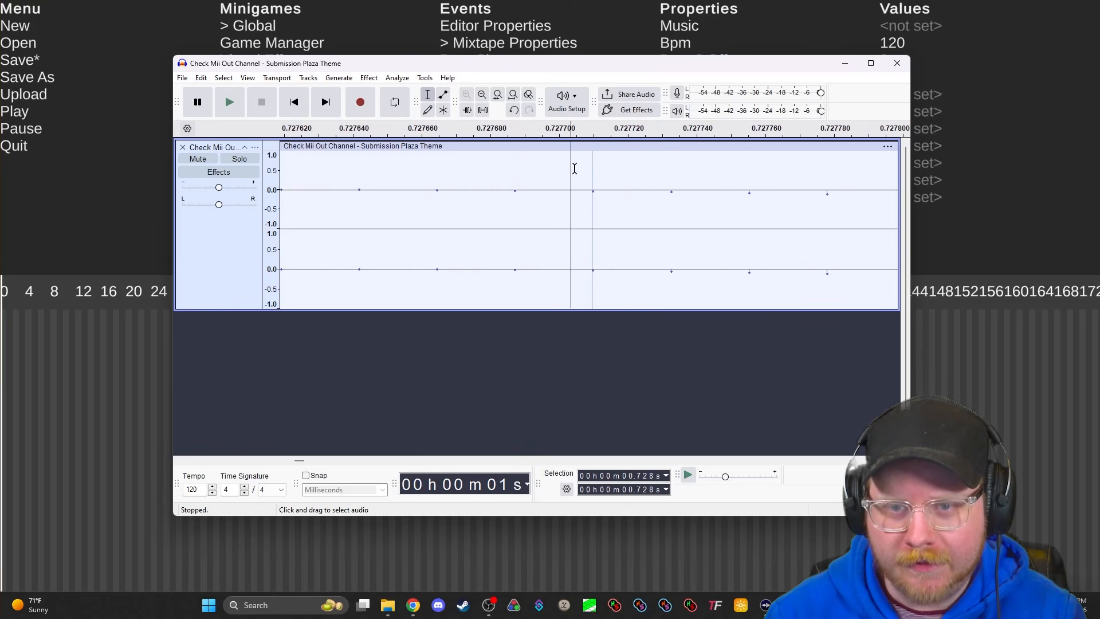
scroll(570, 159, down, 6)
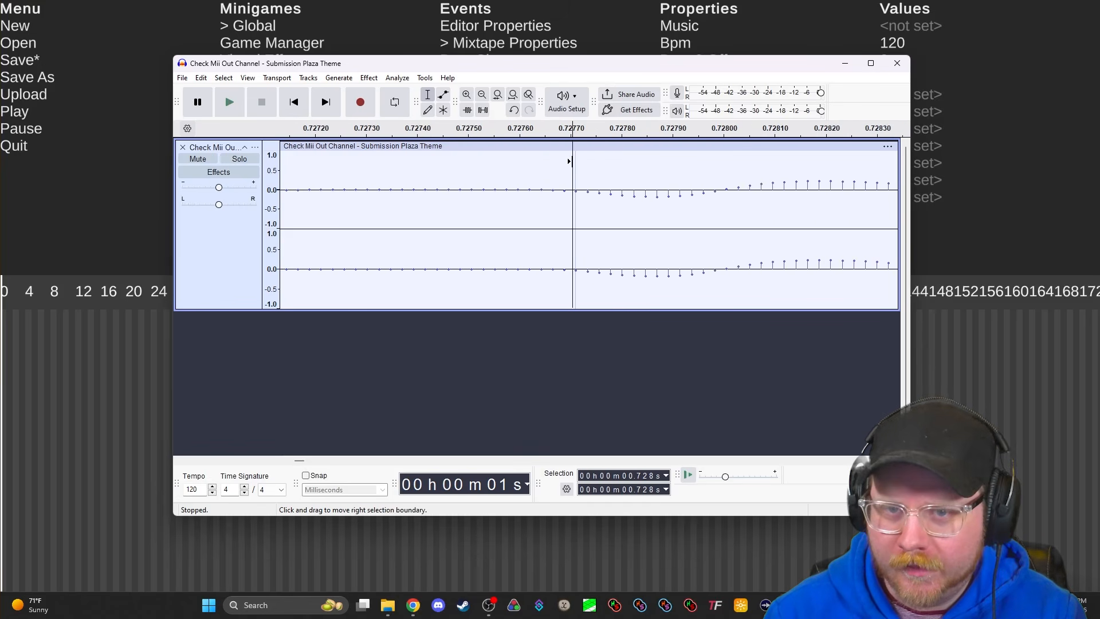
scroll(575, 161, down, 6)
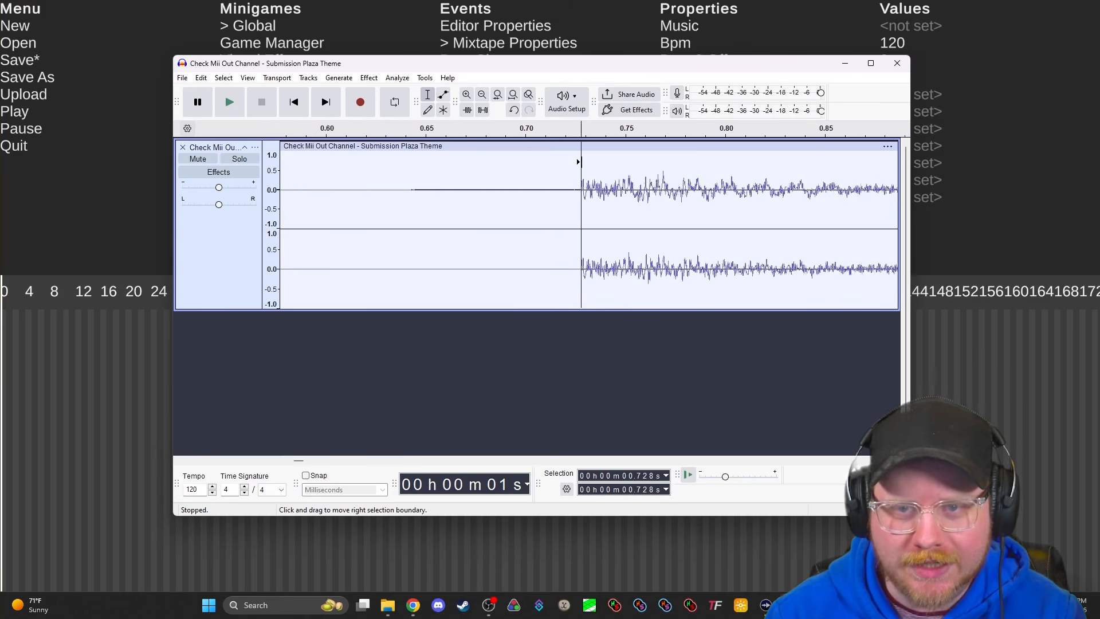
Return to the mixtape editor and set the mixtape's music to Check Mii Out Channel - Submission Plaza Theme.mp3 from Downloads
drag(605, 64, 0, 62)
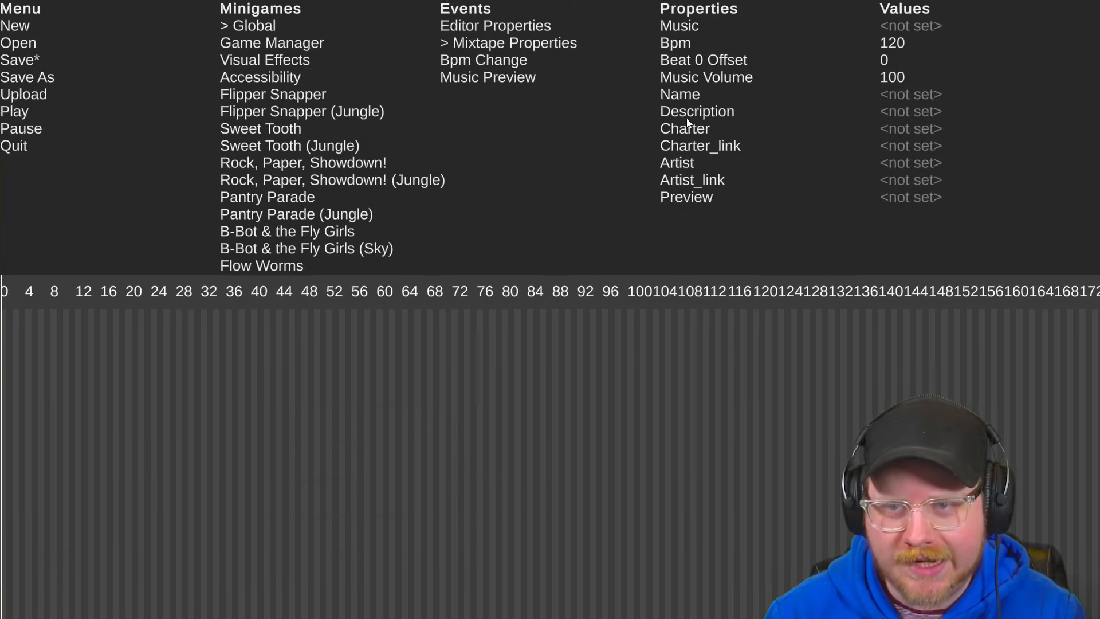
click(695, 27)
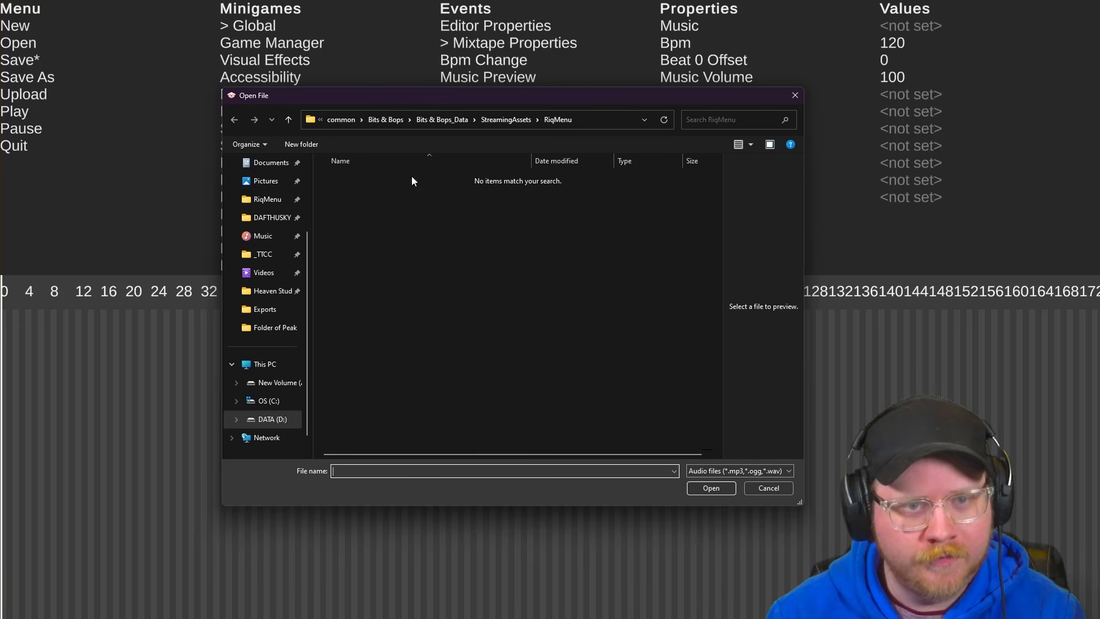
scroll(261, 229, up, 3)
click(265, 240)
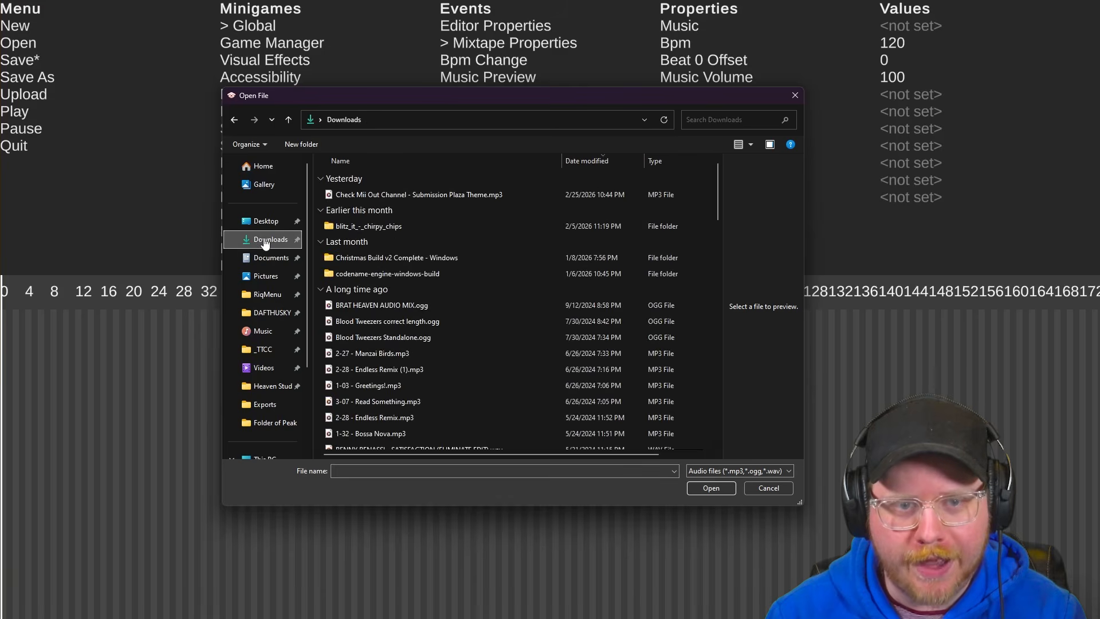
double_click(425, 214)
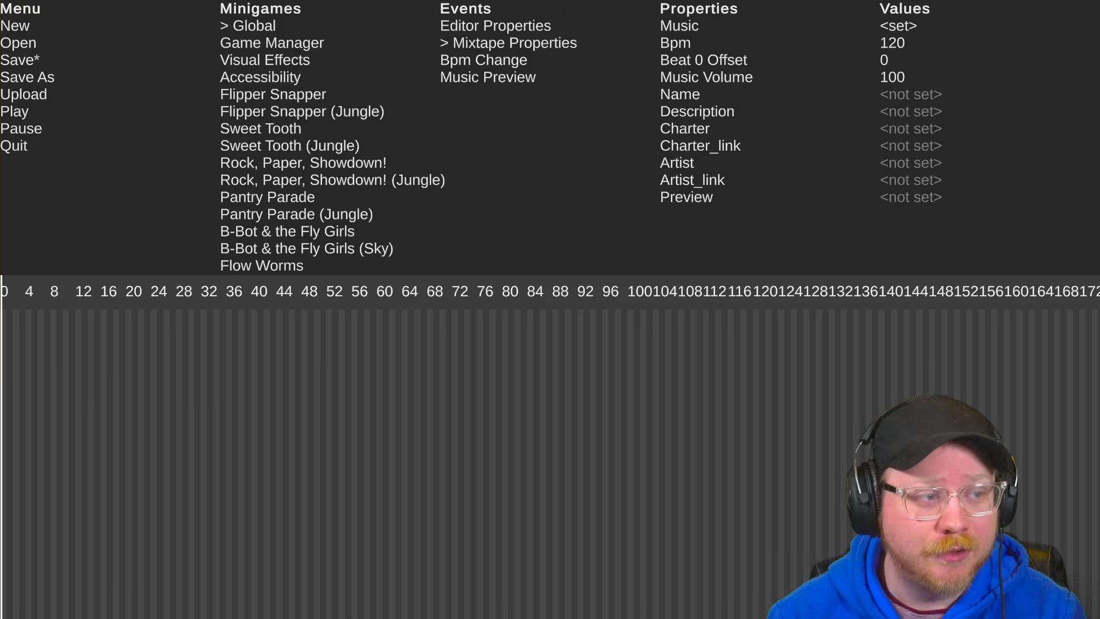
Switch to Audacity, re-check the start time of the first sound in close-up, and return to the mixtape editor
key(alt+Tab)
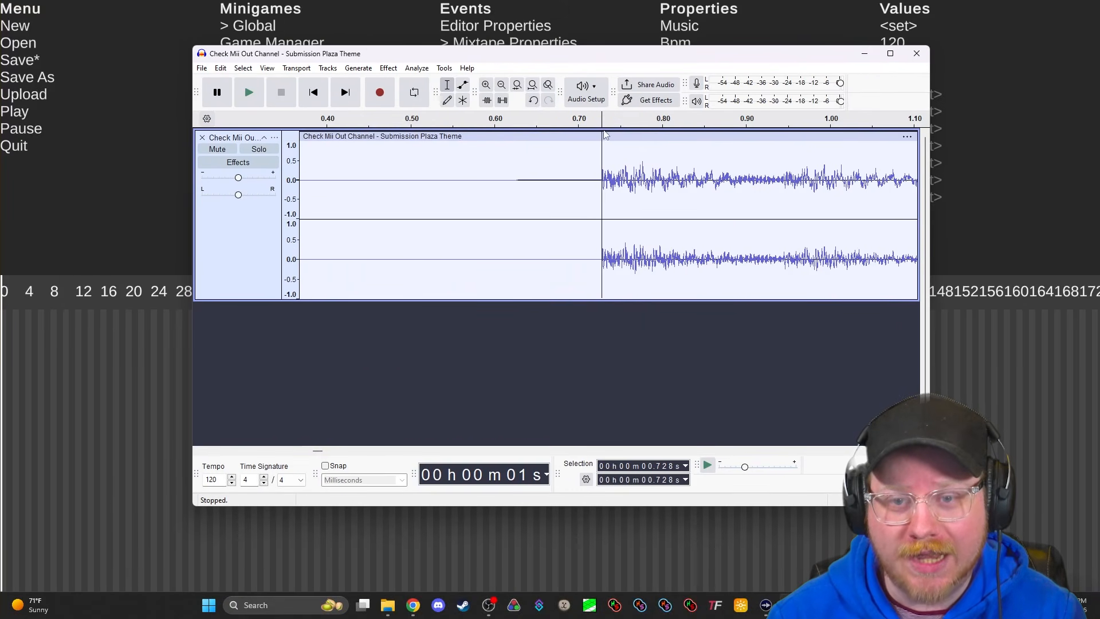
ctrl+scroll(602, 132, up, 1)
ctrl+scroll(602, 132, up, 6)
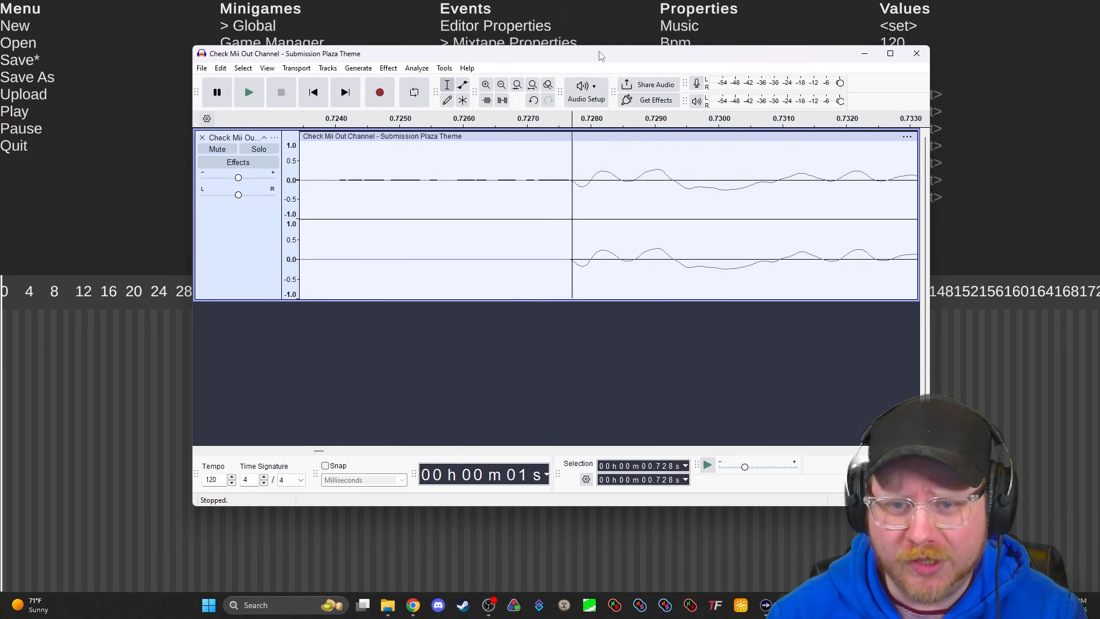
key(alt+Tab)
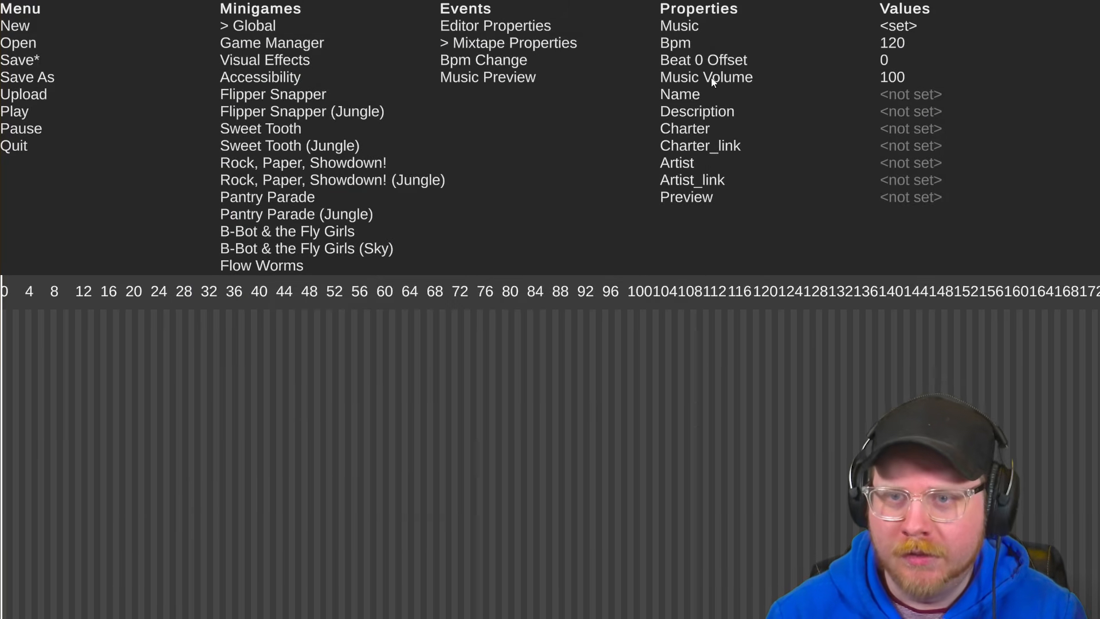
Set the mixtape's Beat 0 Offset to 0.72 and play the music briefly from beat 0 to check the timing
click(884, 61)
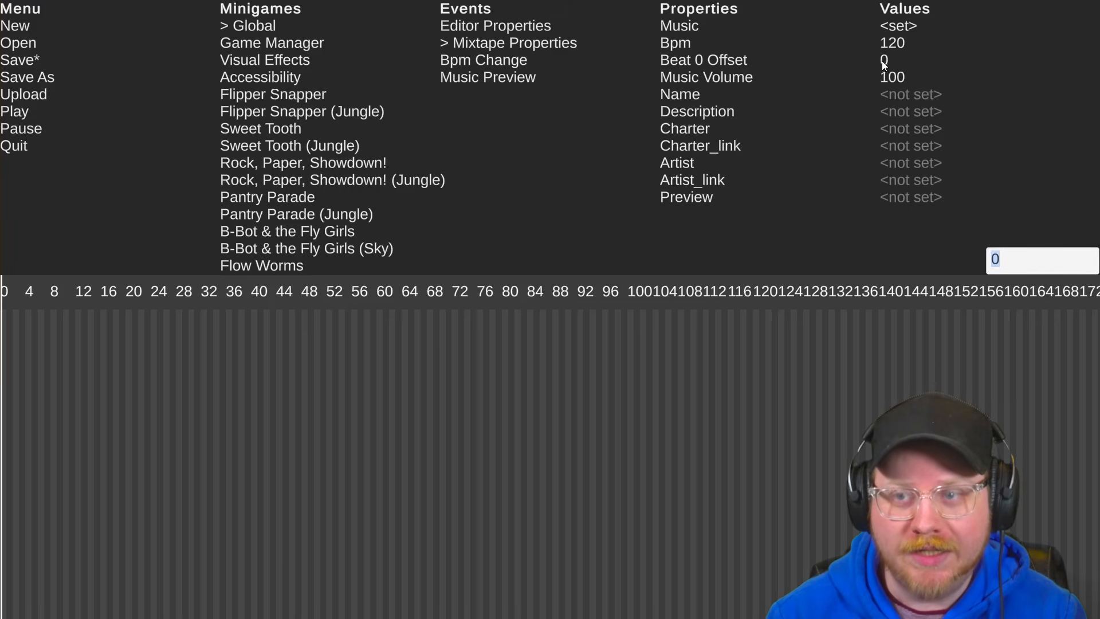
text(0)
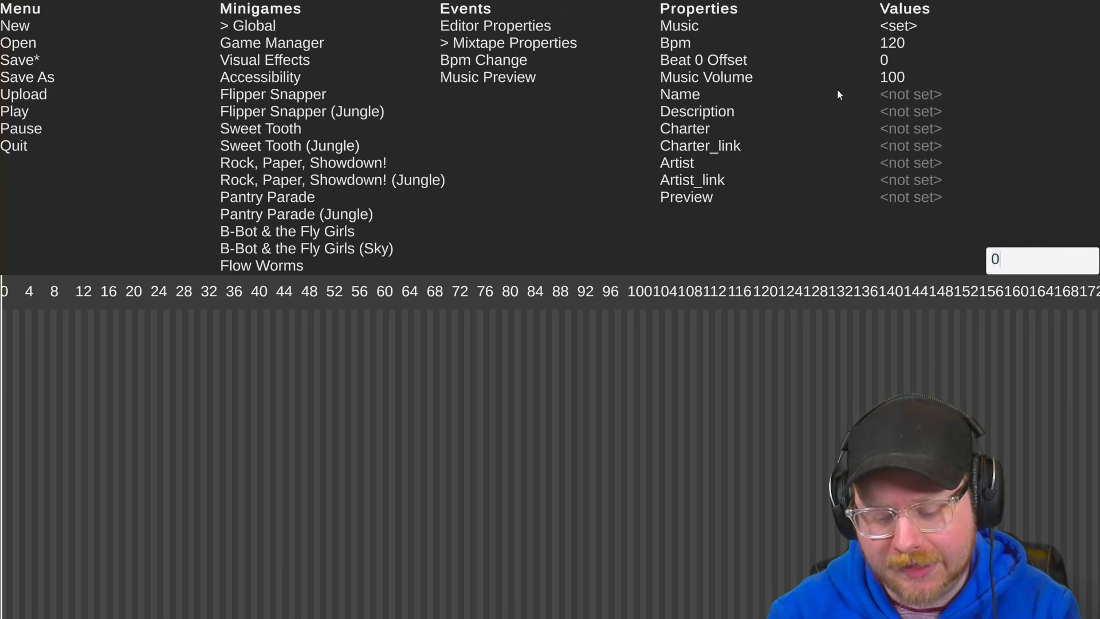
key(BackSpace)
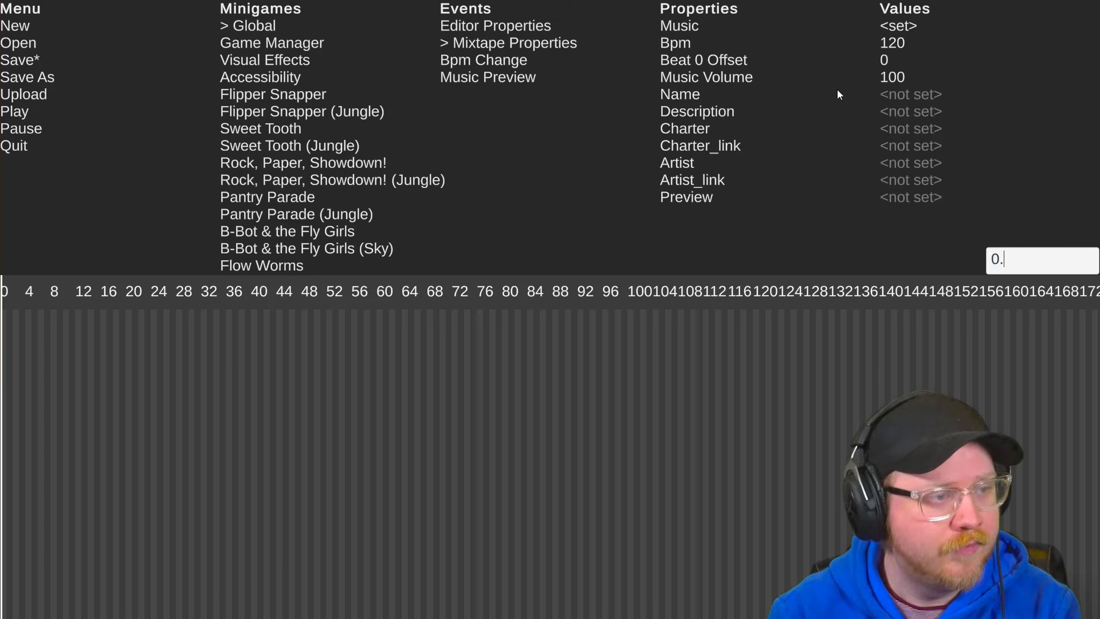
text(.72)
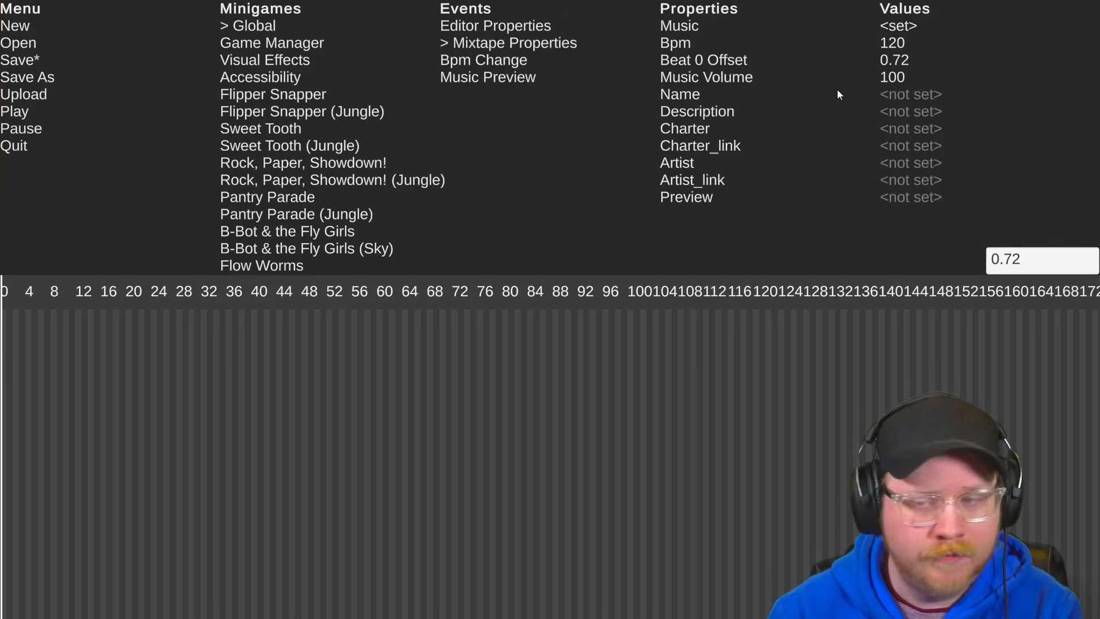
key(Return)
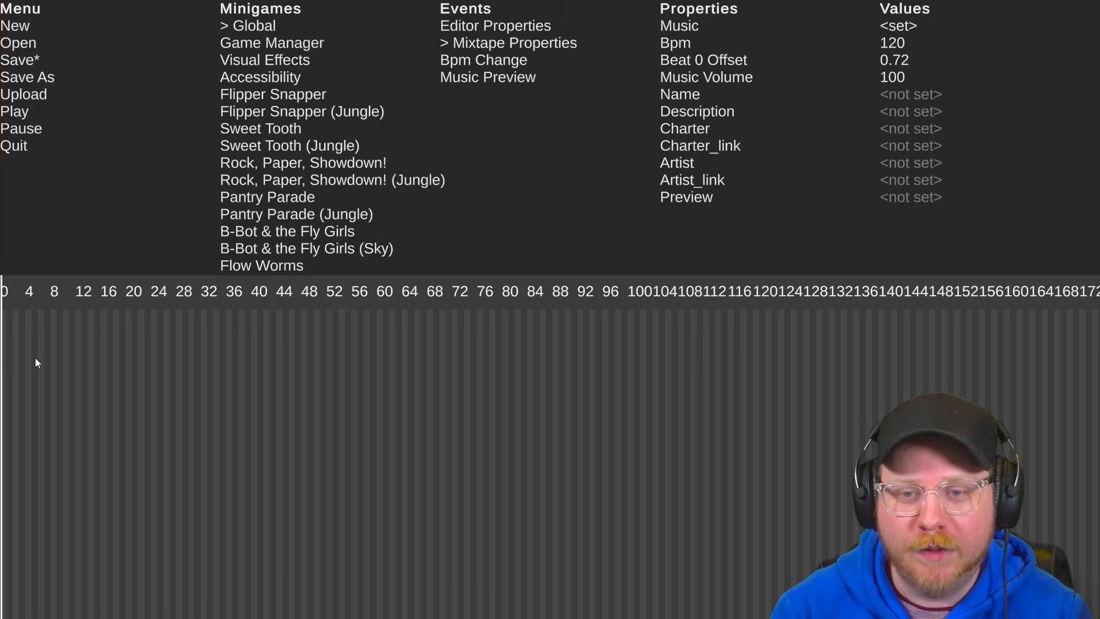
key(space)
key(space)
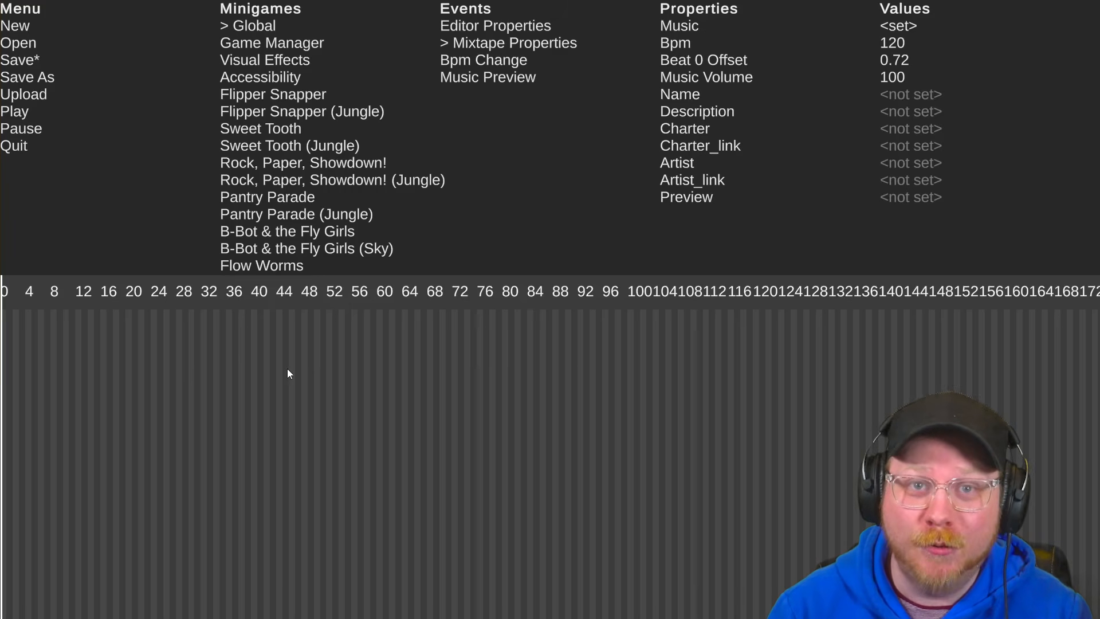
In Audacity, delete the silent lead-in from 0 to 0.728 s so the theme starts immediately
key(alt+Tab)
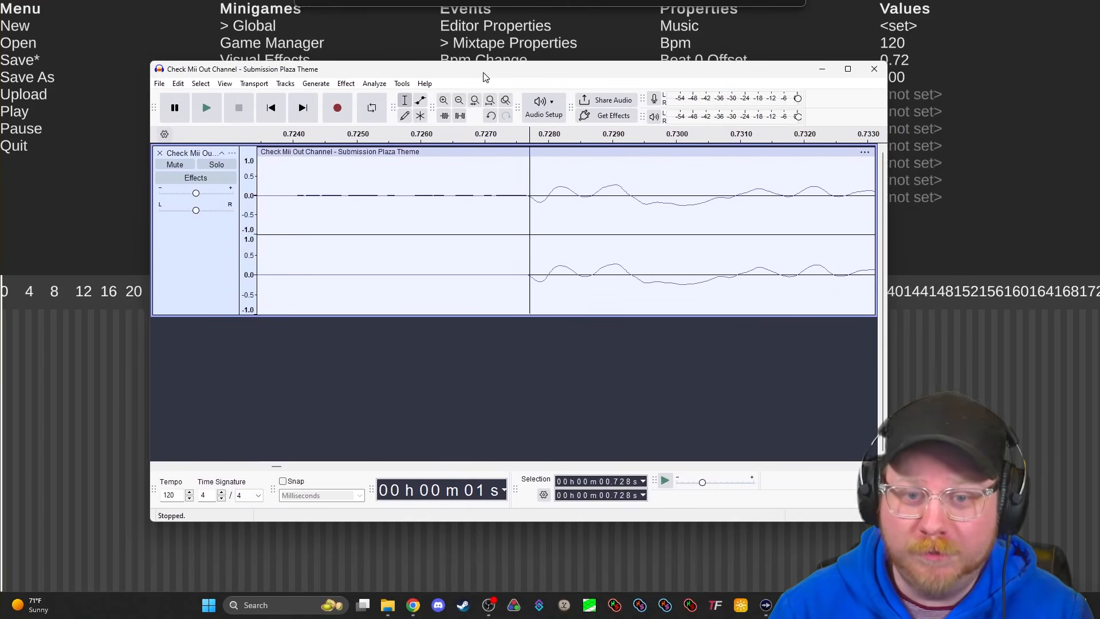
scroll(481, 257, down, 7)
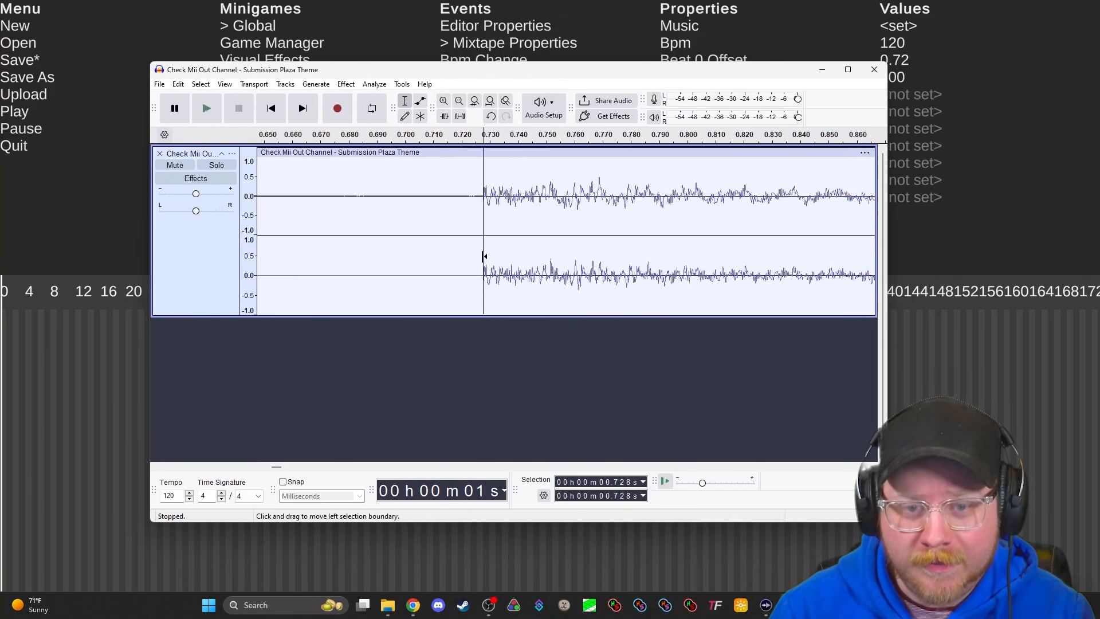
scroll(476, 254, down, 3)
scroll(279, 226, up, 1)
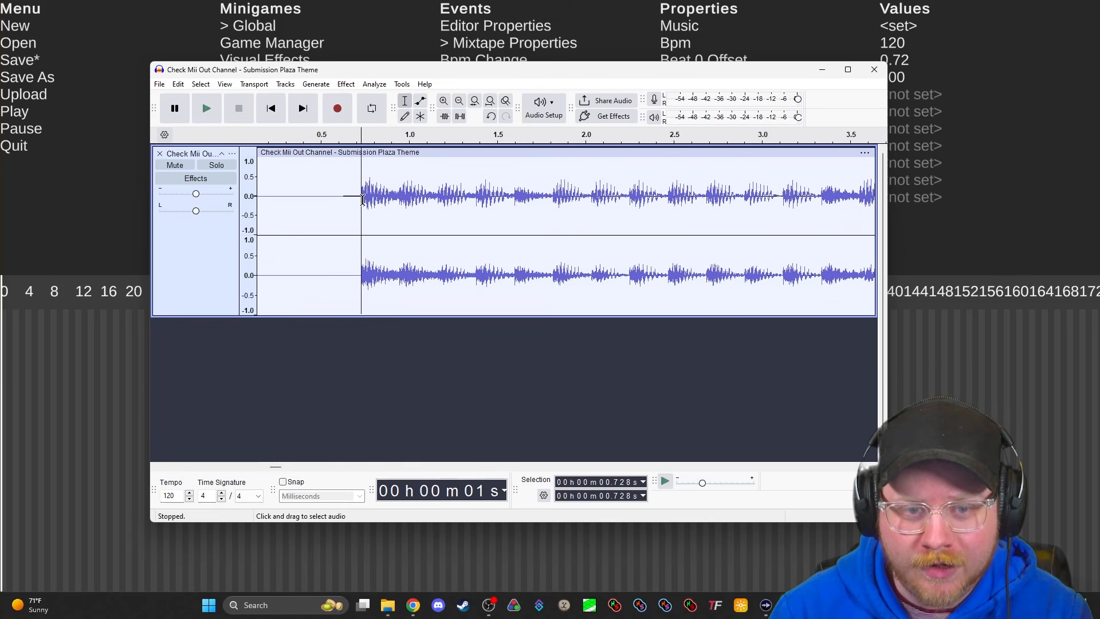
drag(357, 196, 194, 182)
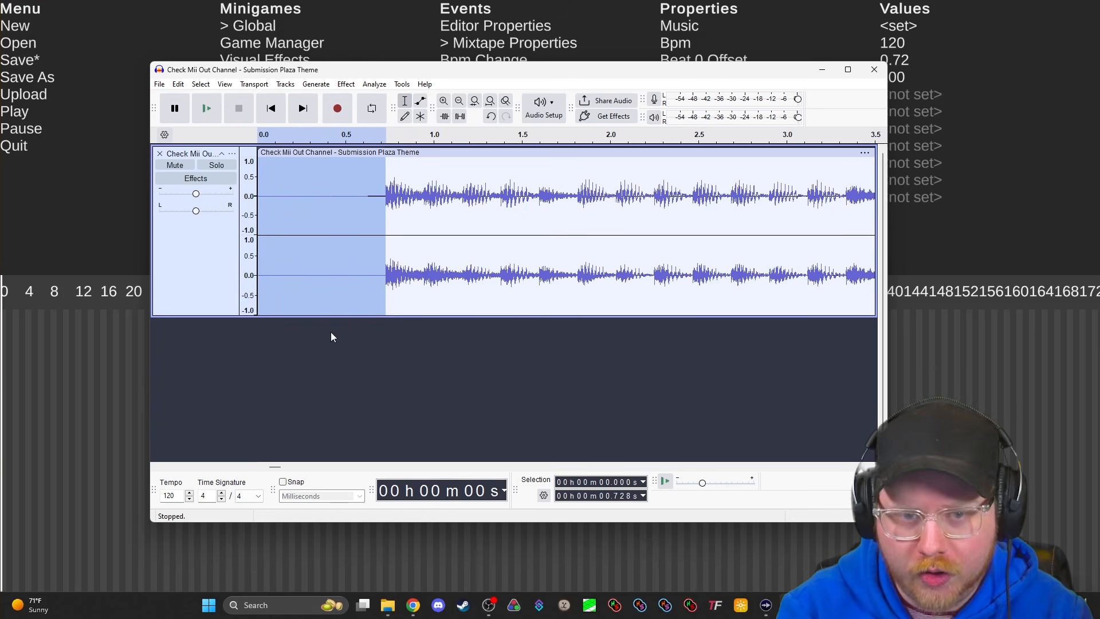
key(Delete)
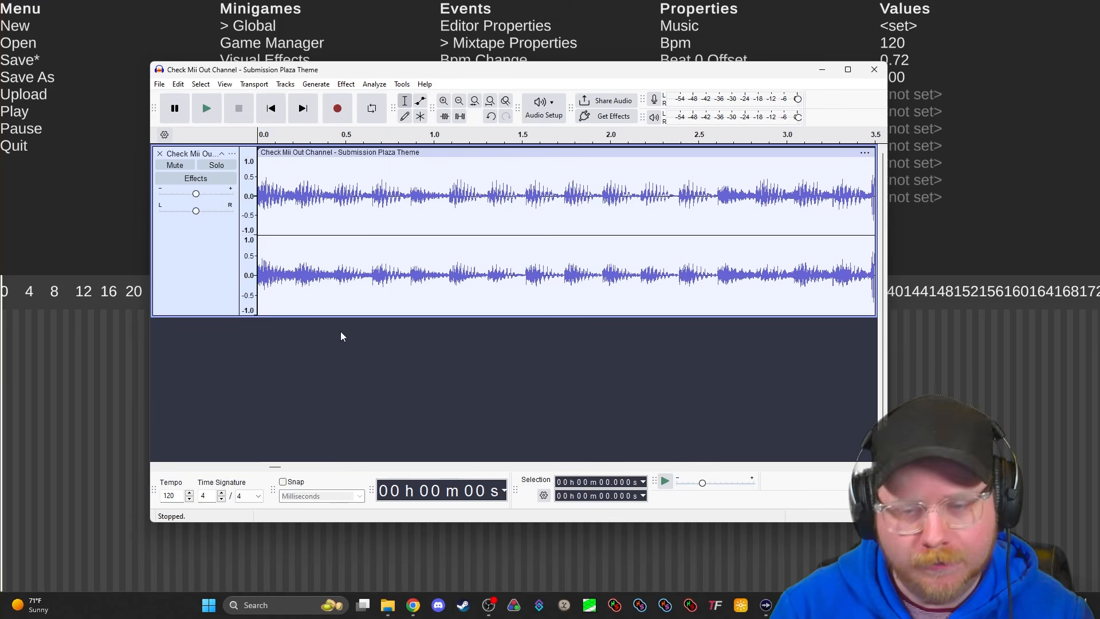
Bring the whole theme into view, play it from about 1:17 to listen for a possible ending point, and stop playback
ctrl+scroll(407, 310, down, 7)
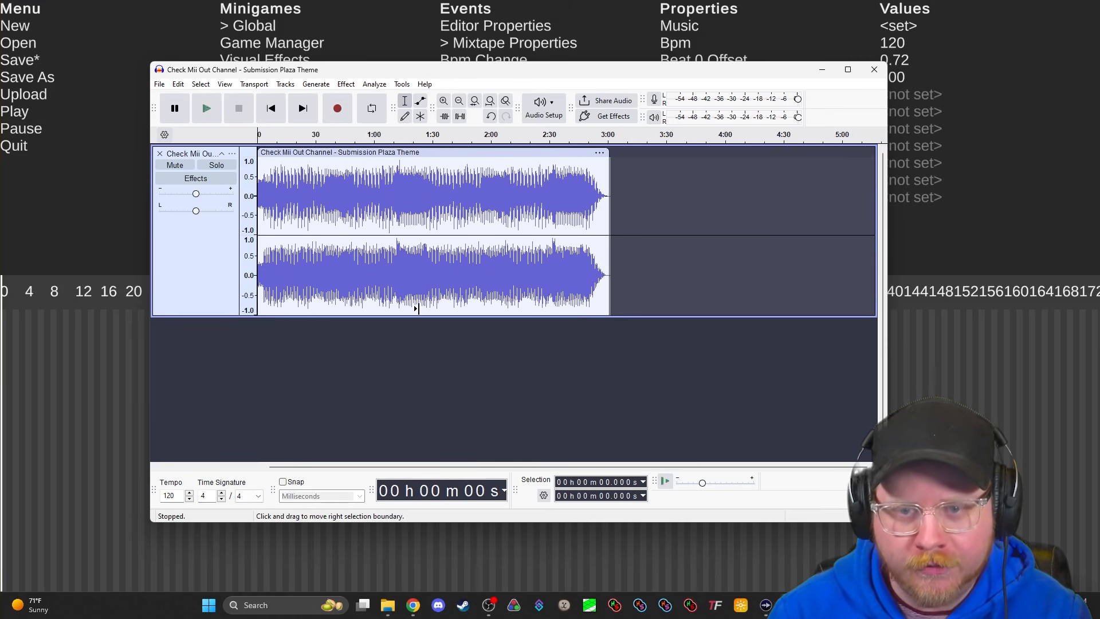
scroll(413, 310, up, 1)
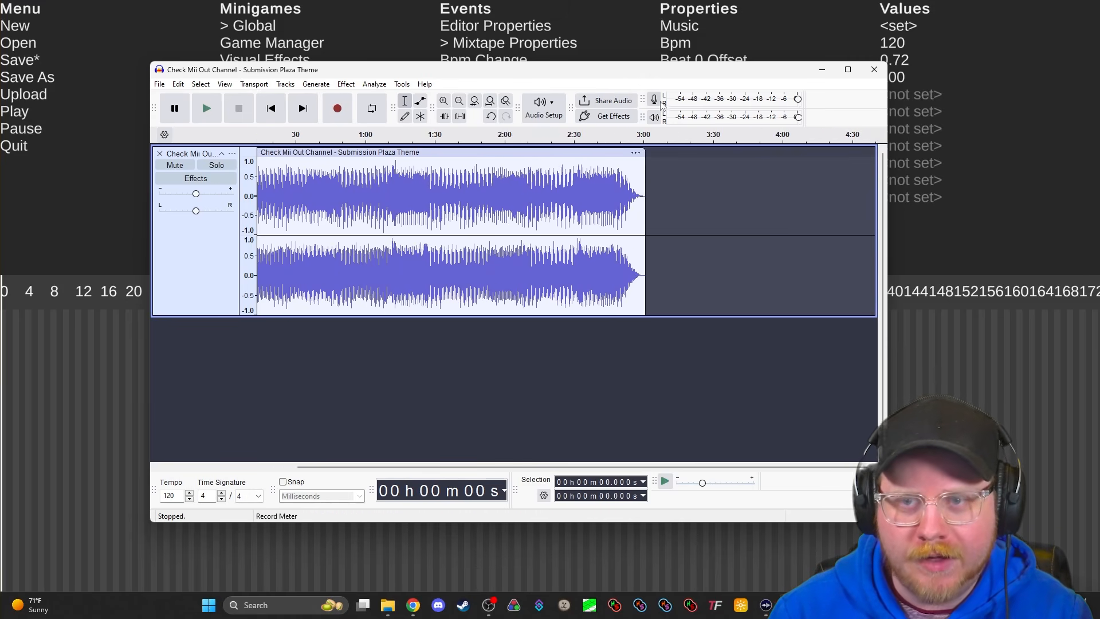
drag(648, 71, 651, 132)
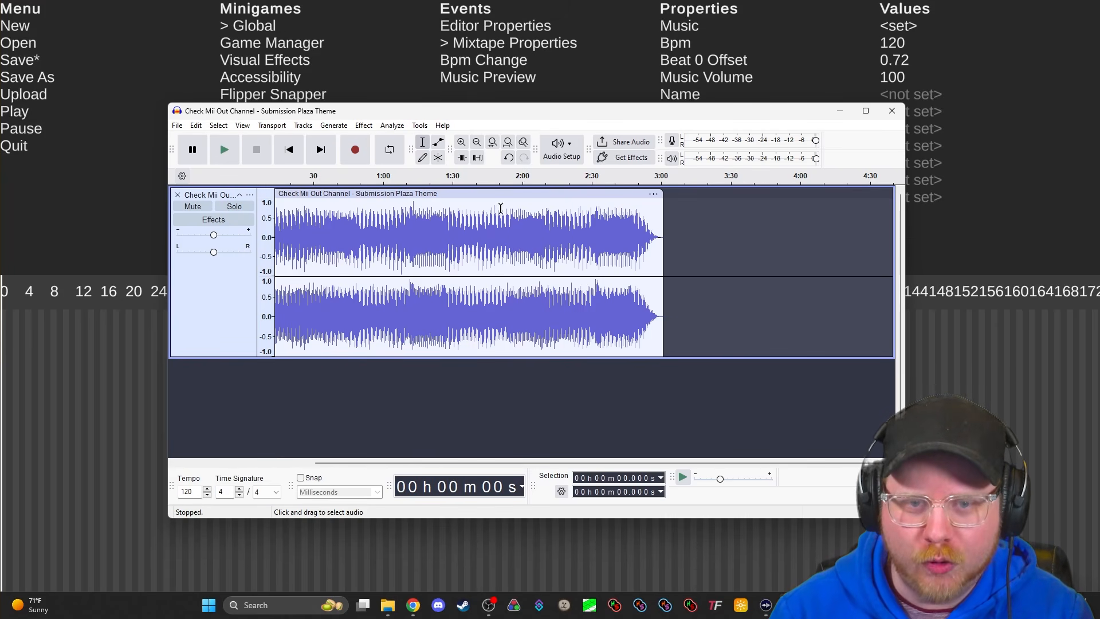
click(402, 235)
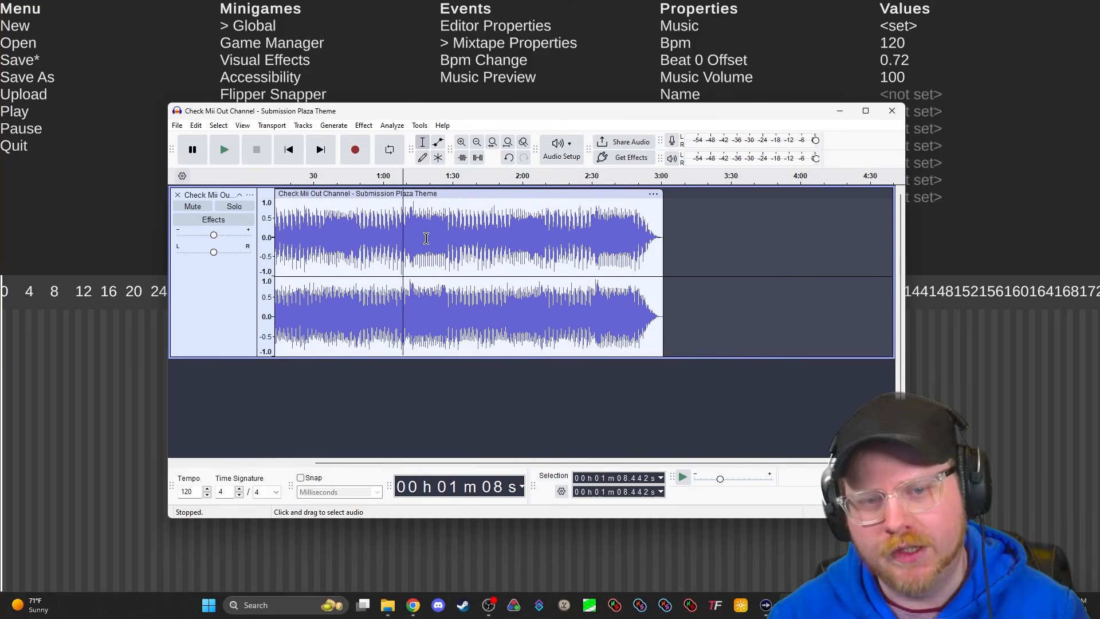
click(329, 227)
click(413, 229)
click(441, 228)
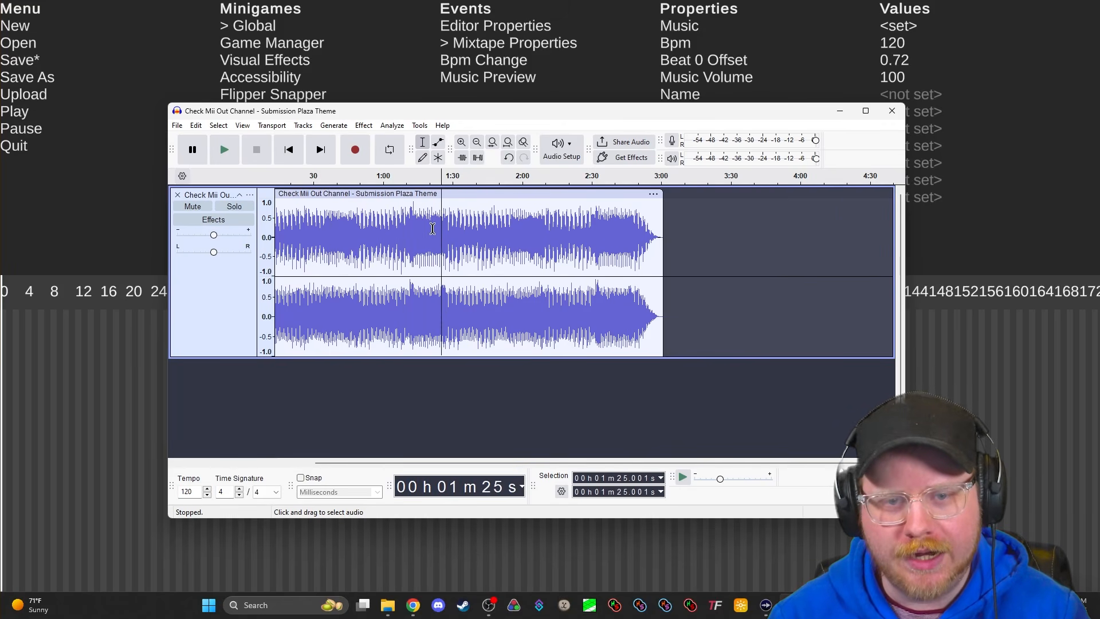
click(423, 232)
key(space)
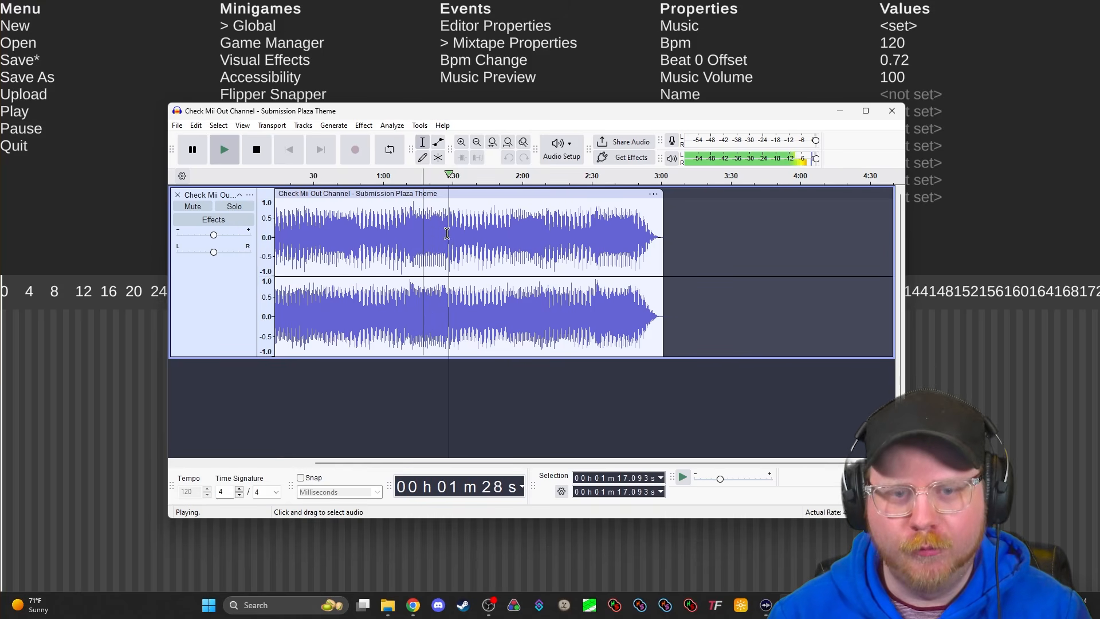
key(space)
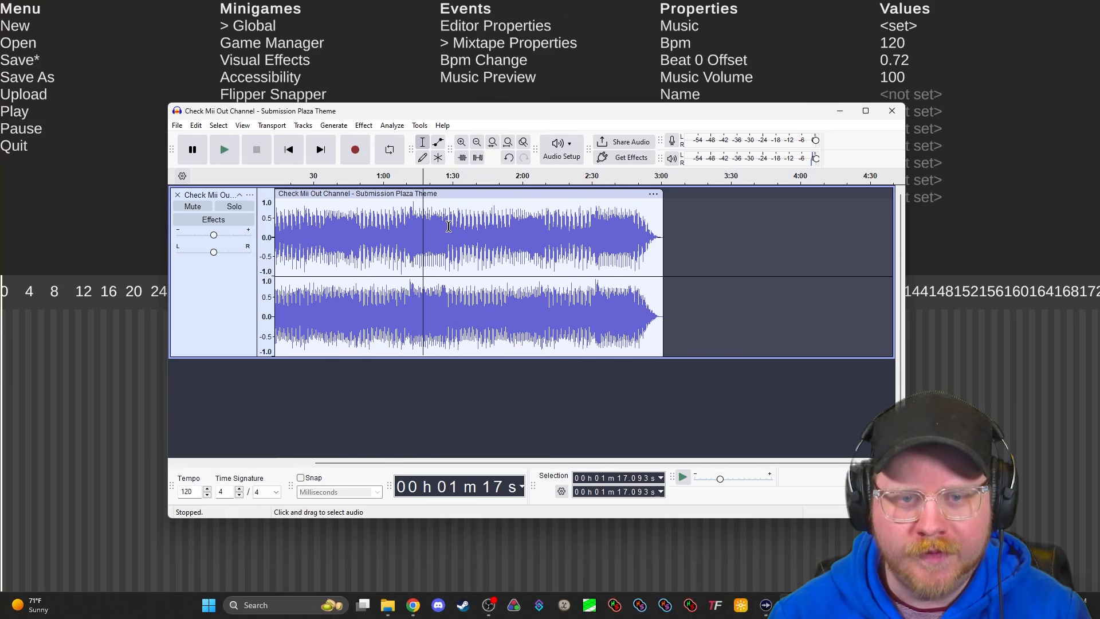
Enlarge the waveform around 1:30, play the passage from about 1:28.9 to locate the section break, and stop
click(451, 228)
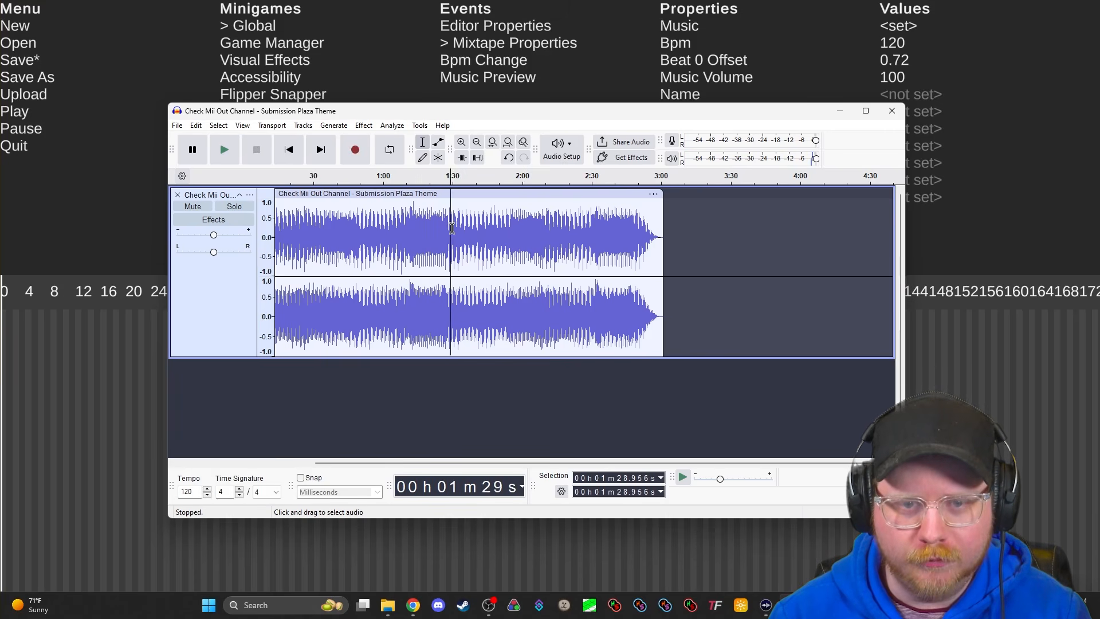
drag(453, 229, 459, 235)
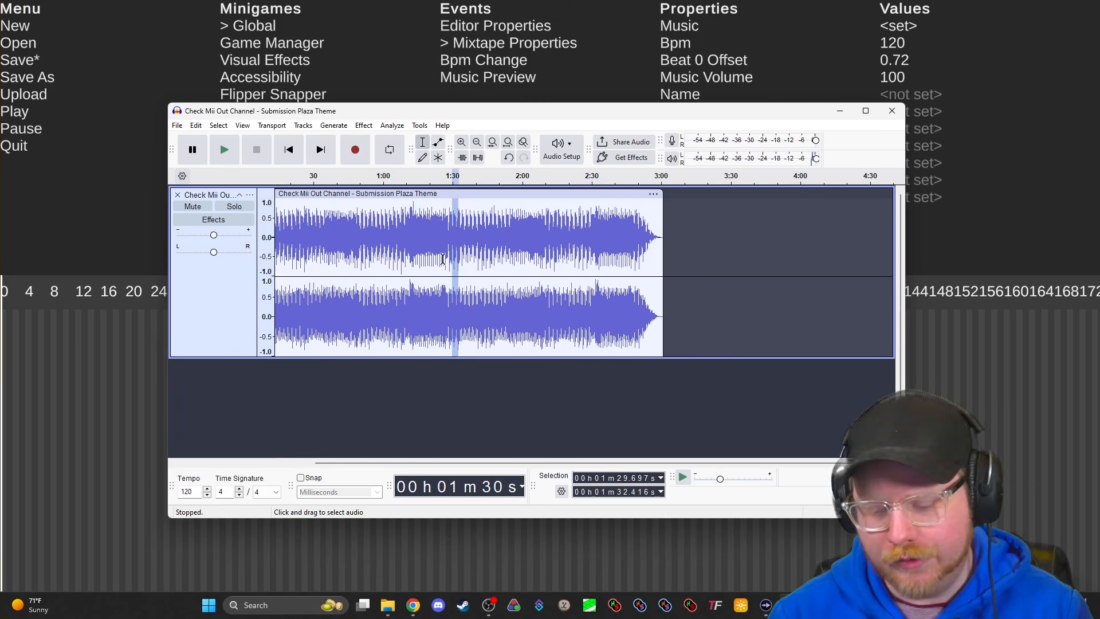
scroll(446, 258, up, 2)
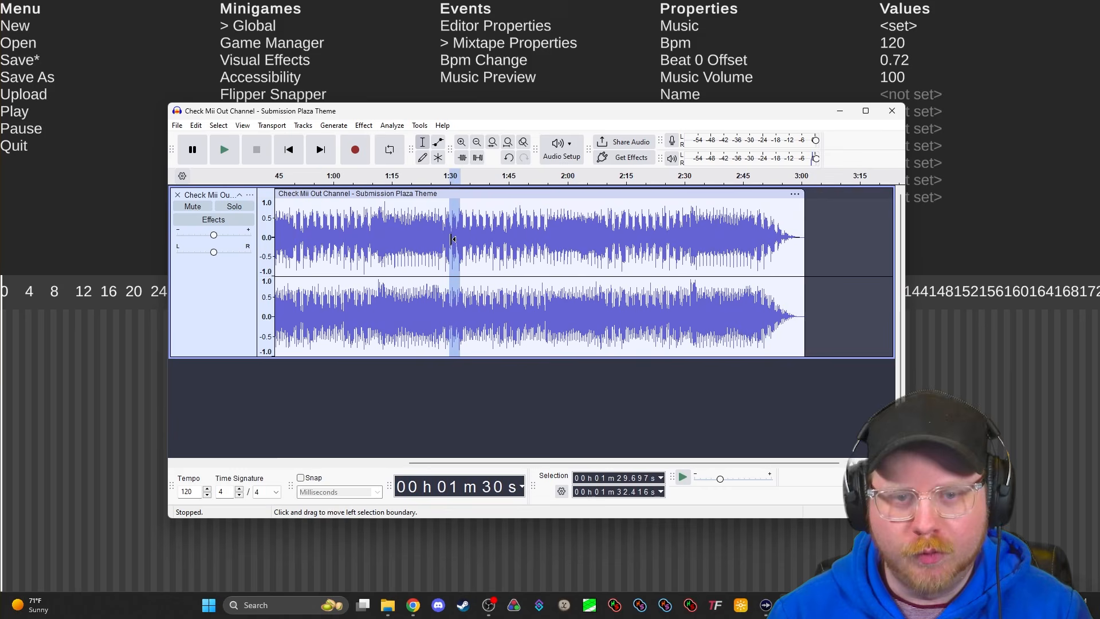
click(454, 236)
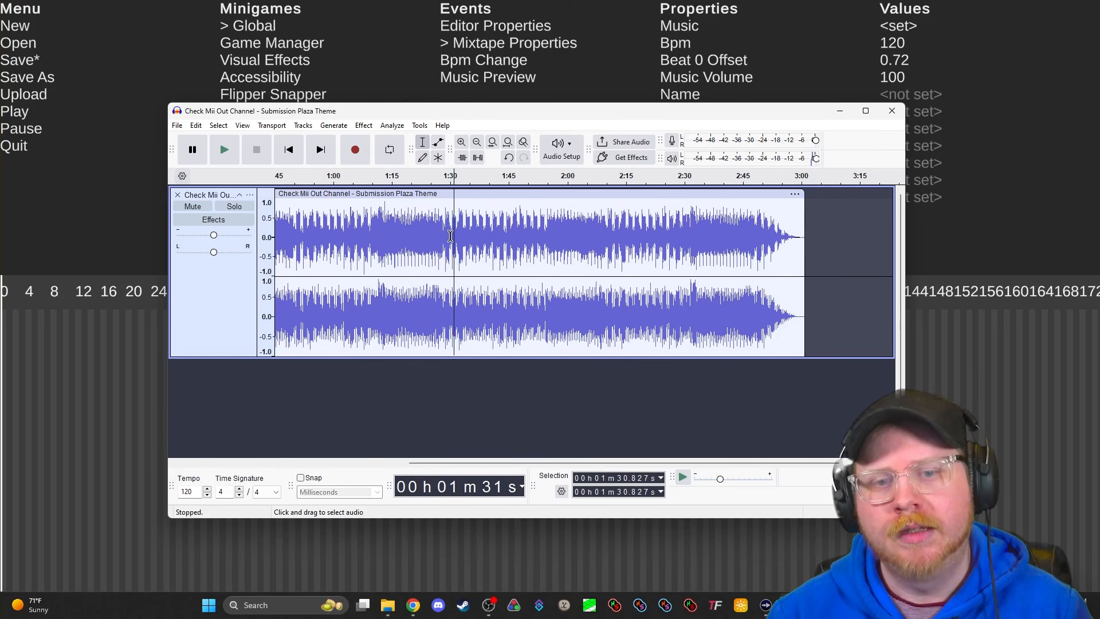
click(446, 235)
key(space)
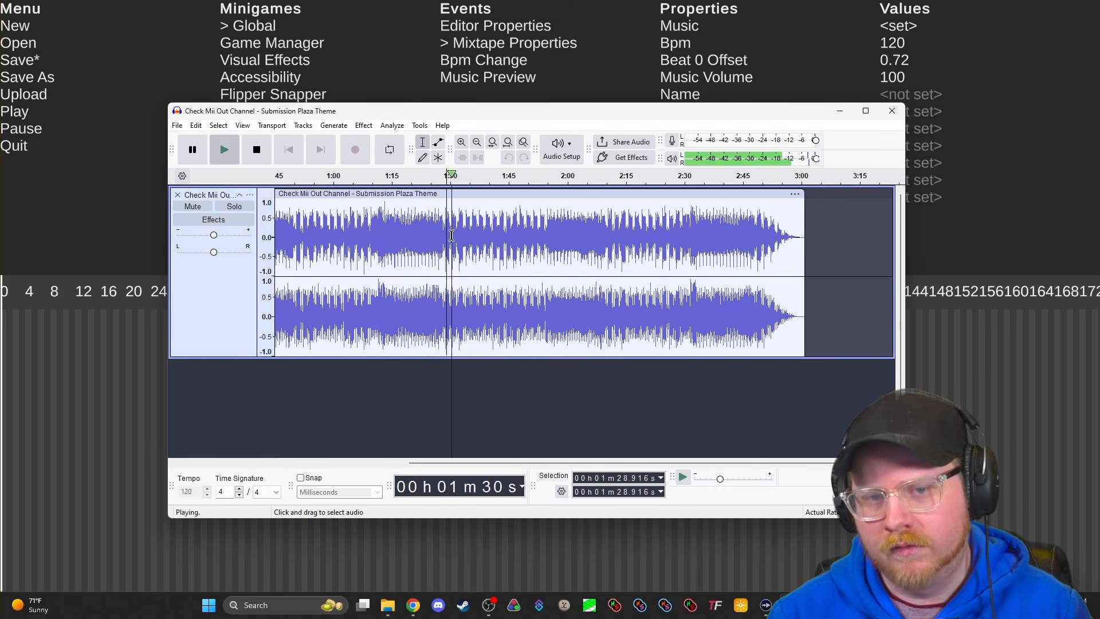
key(space)
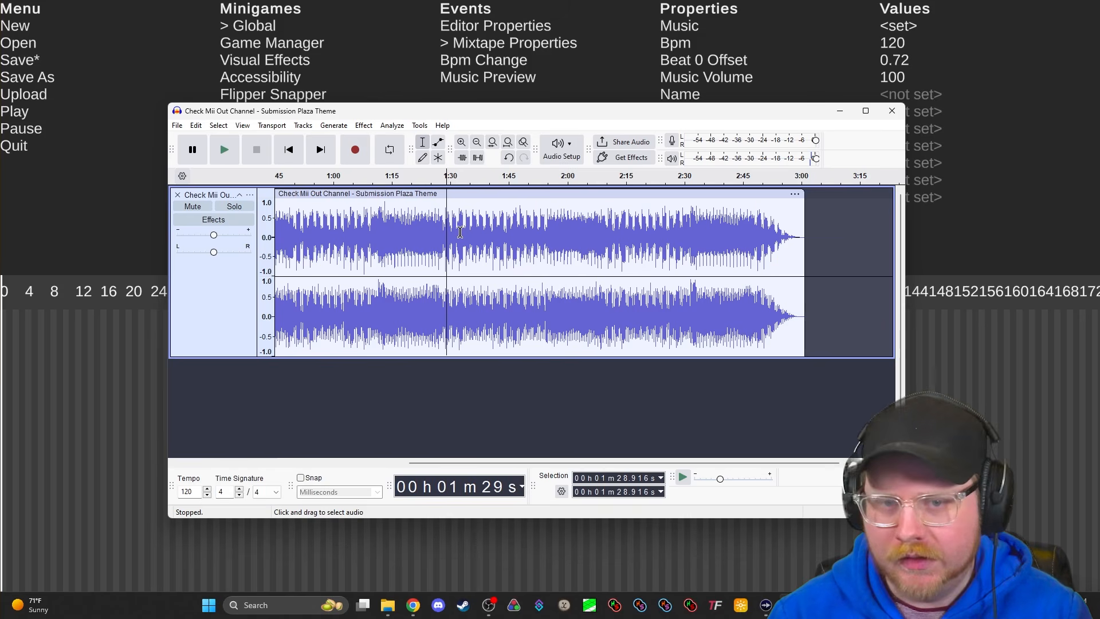
Delete the theme's audio from 1:33.031 to its end, and play the remaining ending from about 1:19.2 to find a fade point
drag(463, 232, 805, 242)
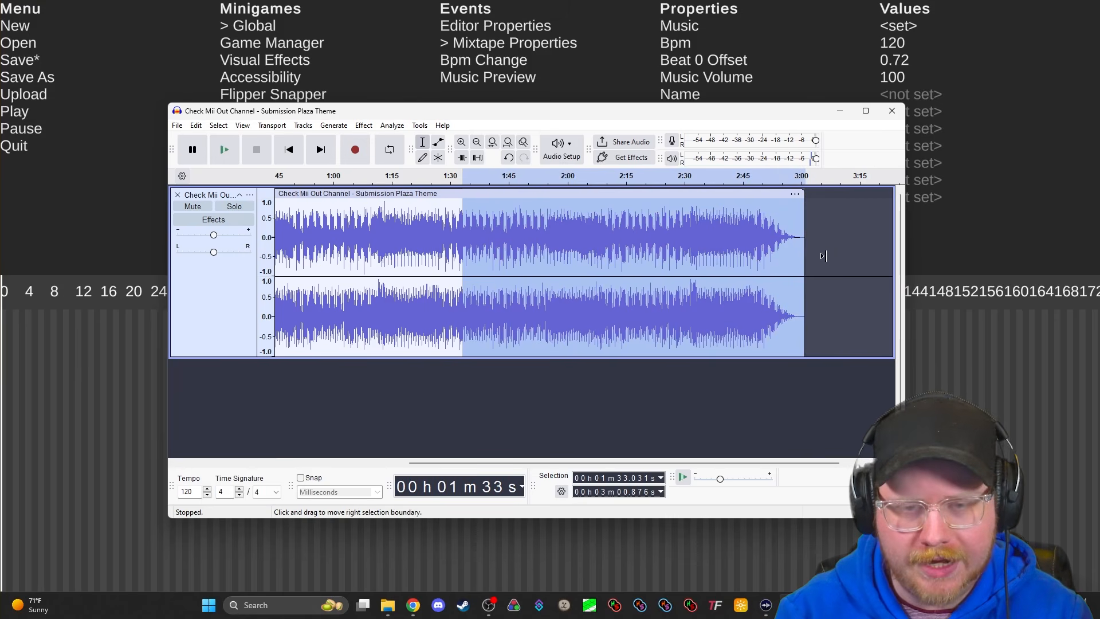
key(Delete)
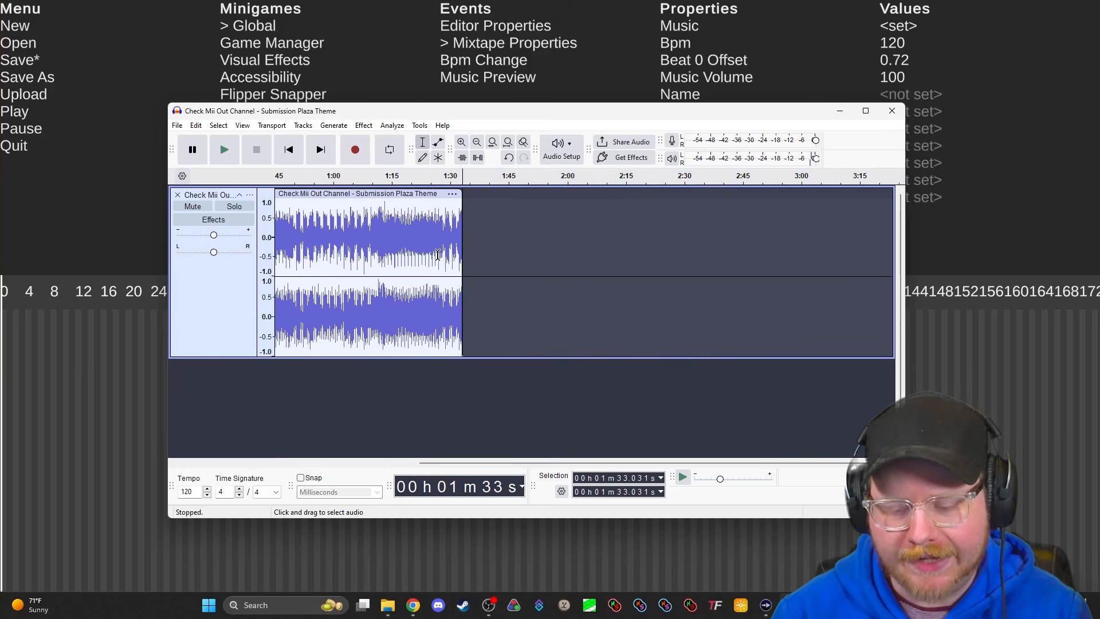
scroll(445, 251, up, 3)
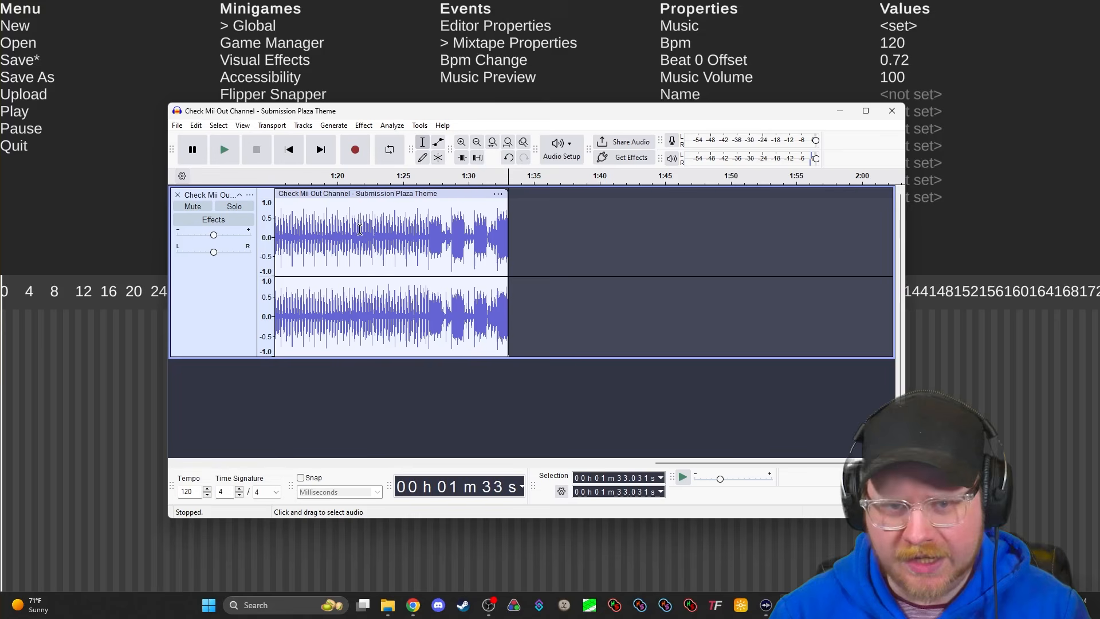
click(327, 235)
key(space)
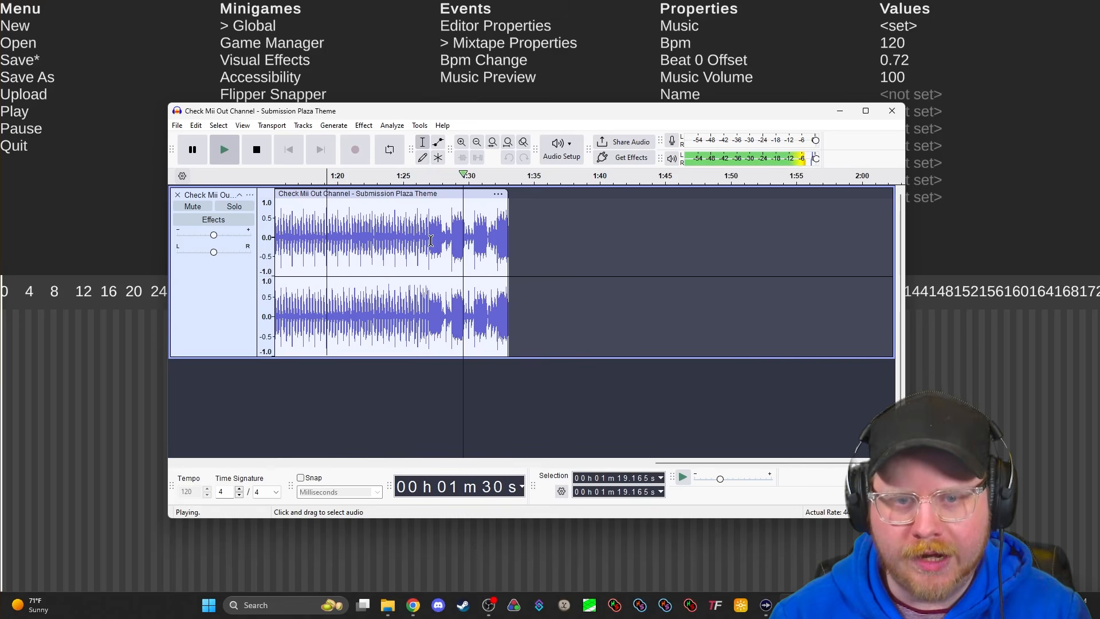
key(space)
Apply a Fade Out to the end of the theme, from 1:27.510 to 1:33.031
drag(428, 232, 509, 231)
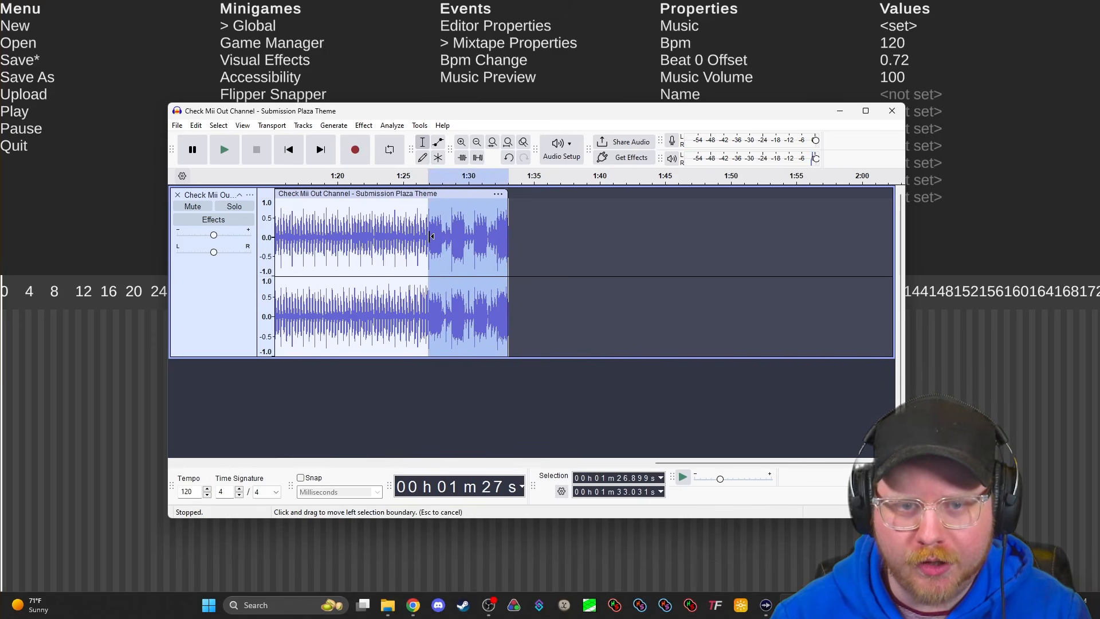
click(401, 238)
drag(435, 238, 509, 238)
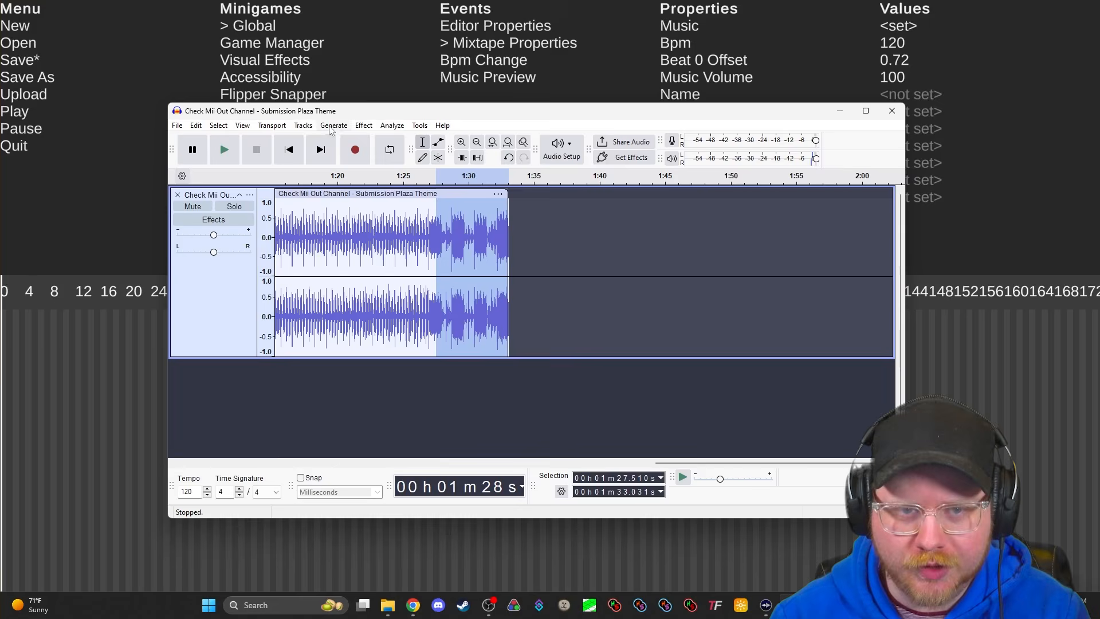
click(363, 125)
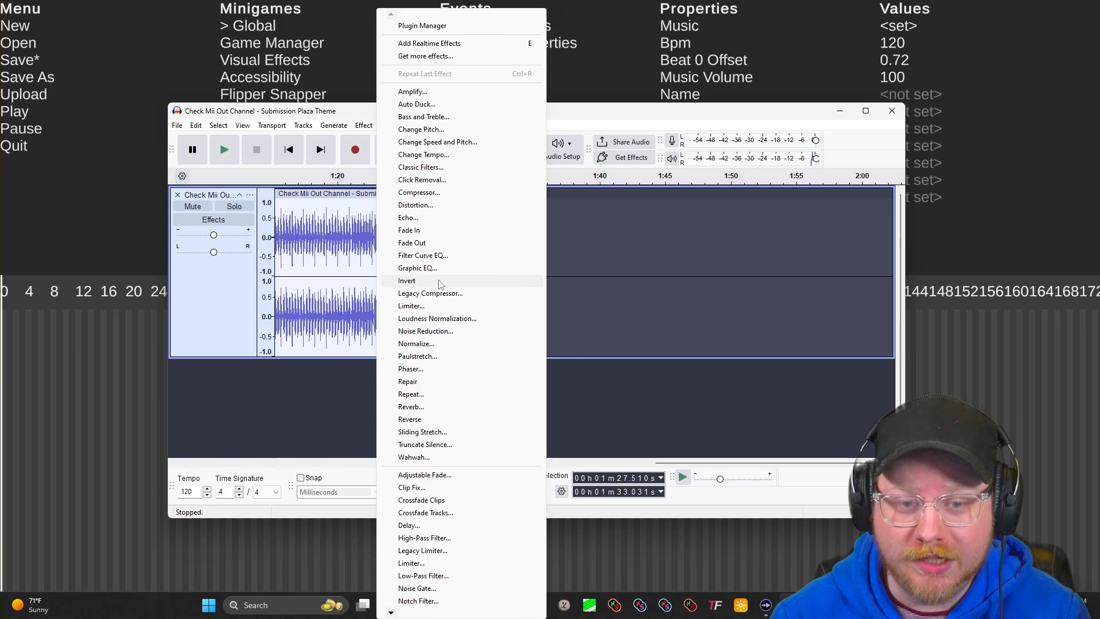
click(413, 243)
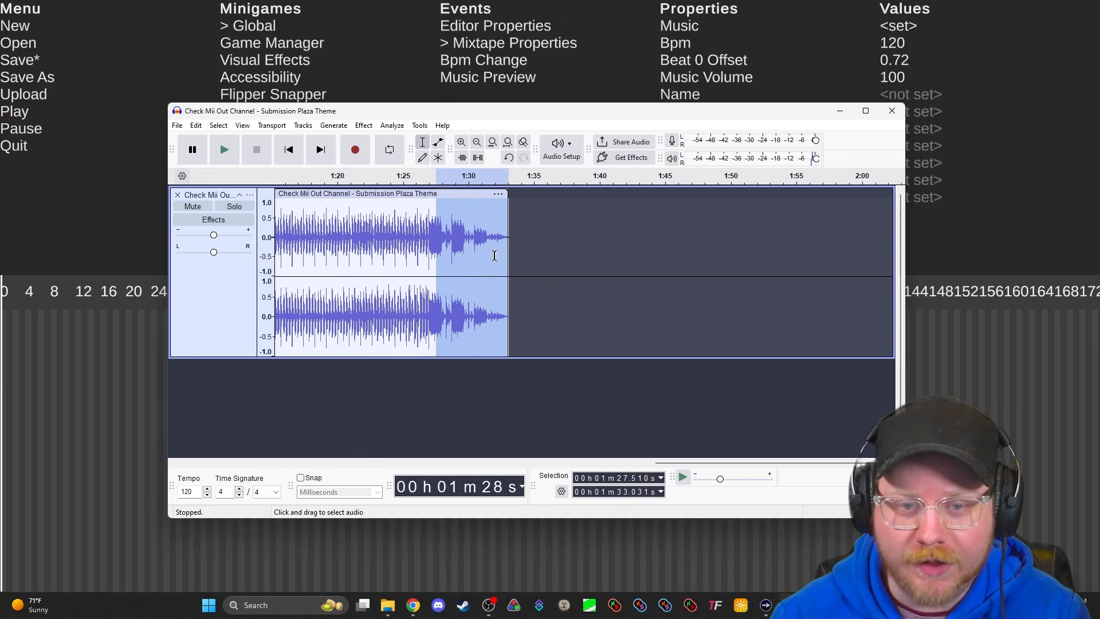
click(413, 232)
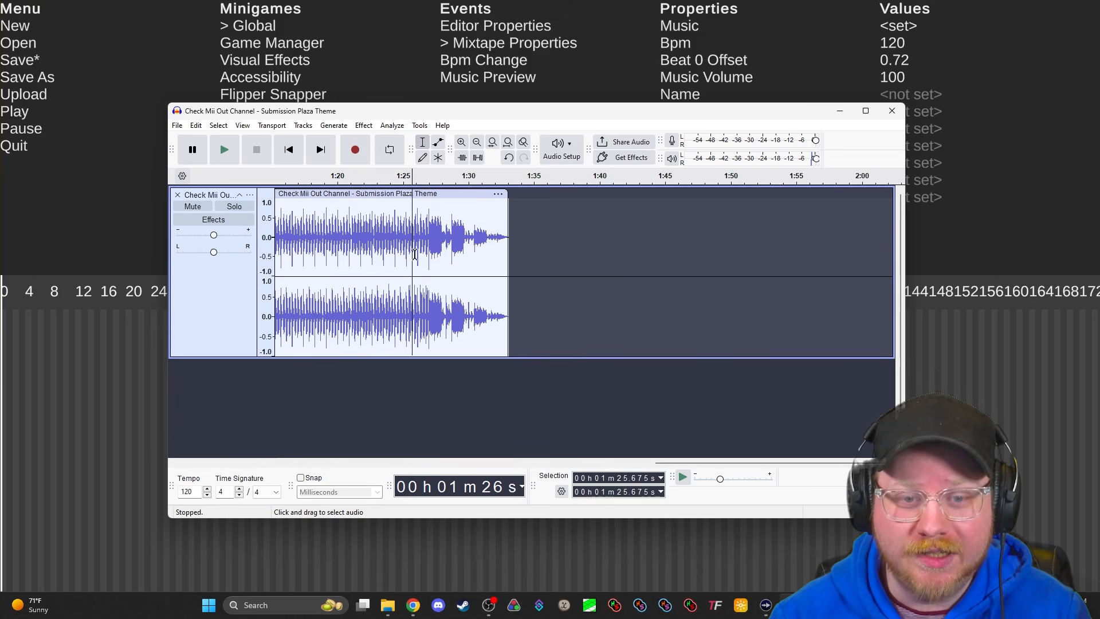
scroll(412, 245, down, 1)
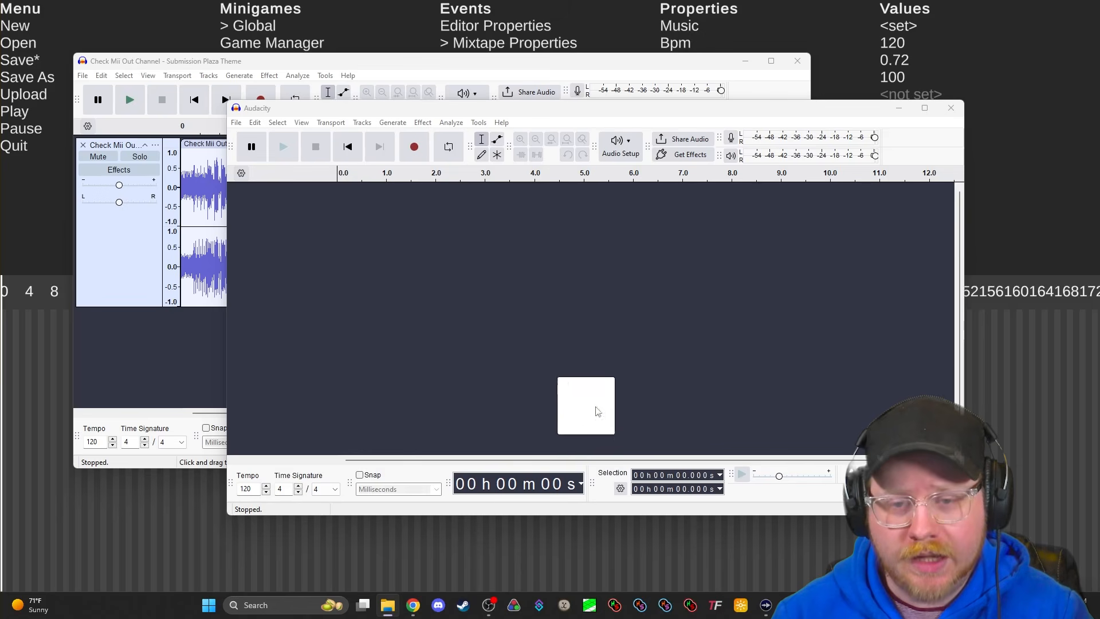
Import the Spyro the Dragon Soundtrack - Title Screen file into the empty Audacity project and play its opening seconds
drag(593, 408, 561, 326)
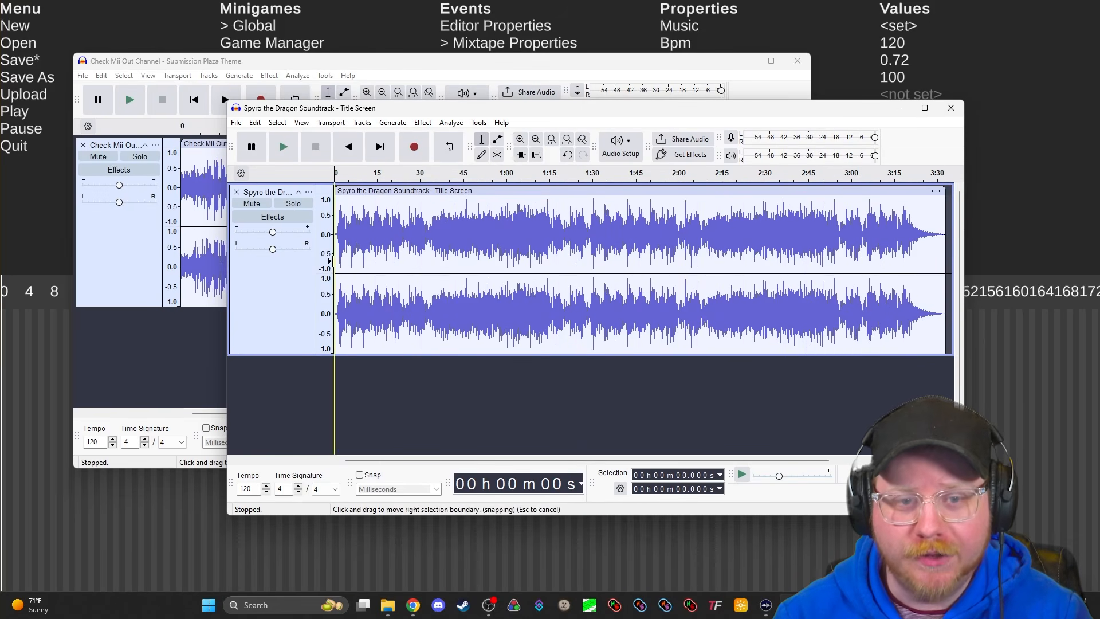
scroll(356, 236, up, 3)
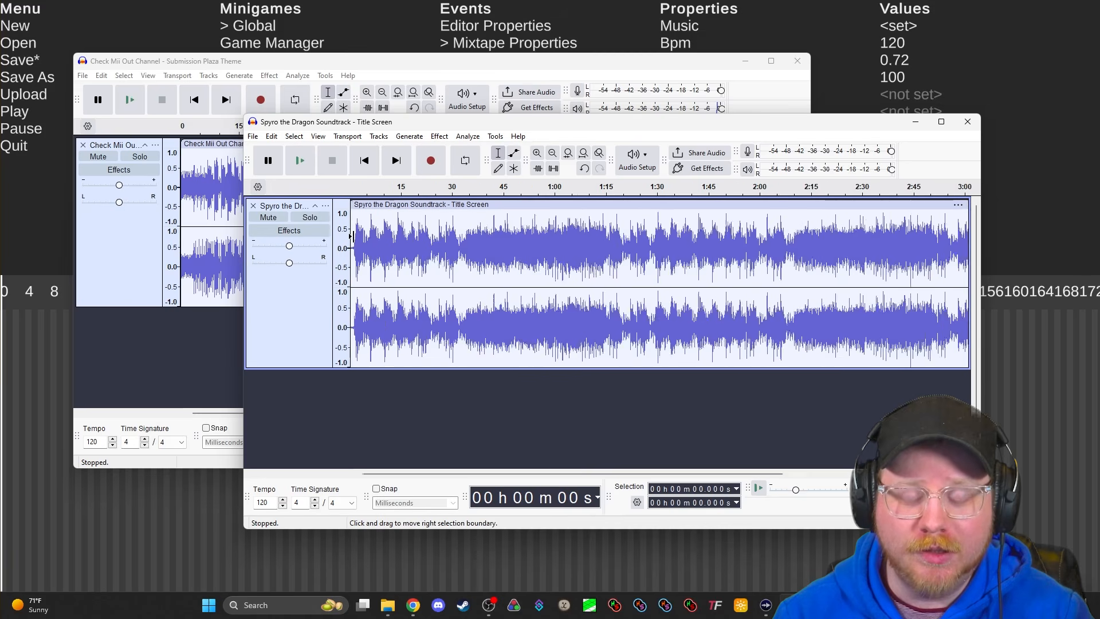
drag(400, 474, 363, 456)
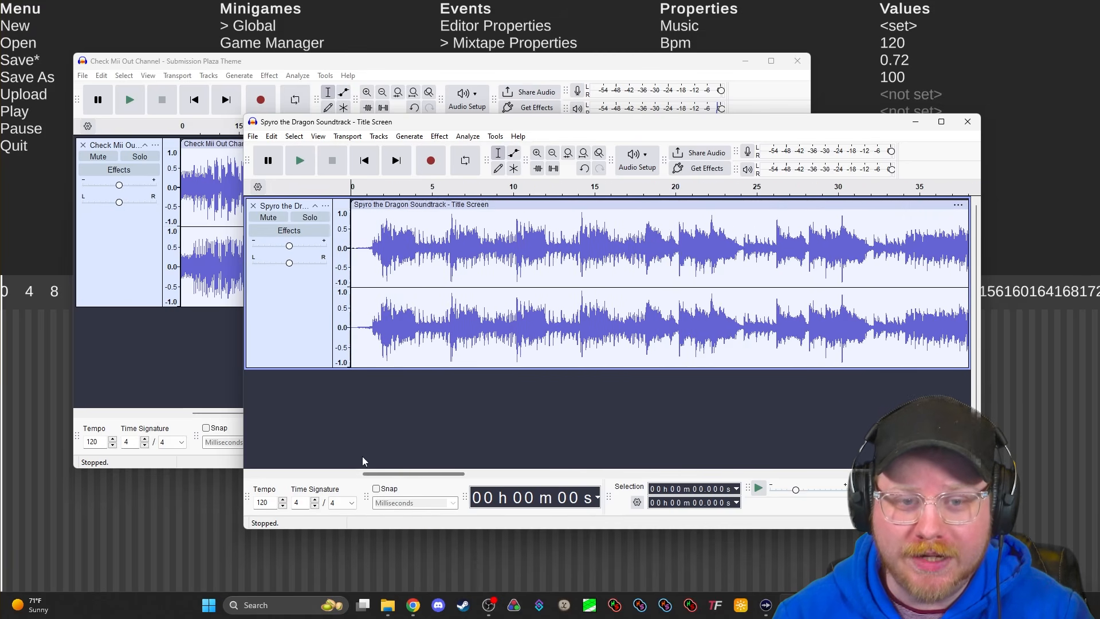
click(299, 162)
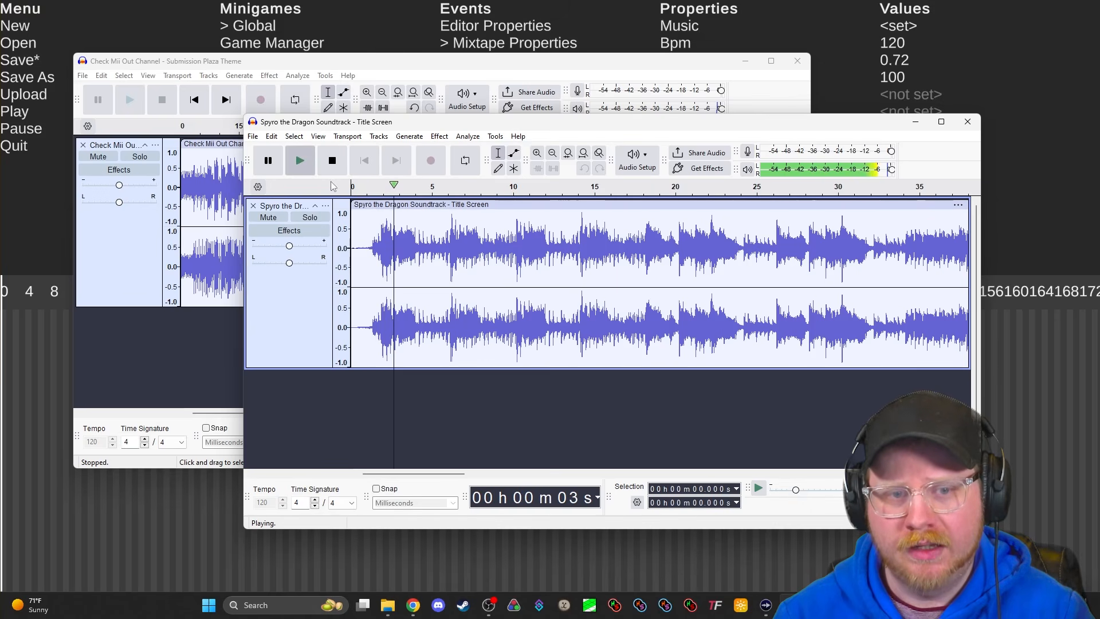
click(332, 163)
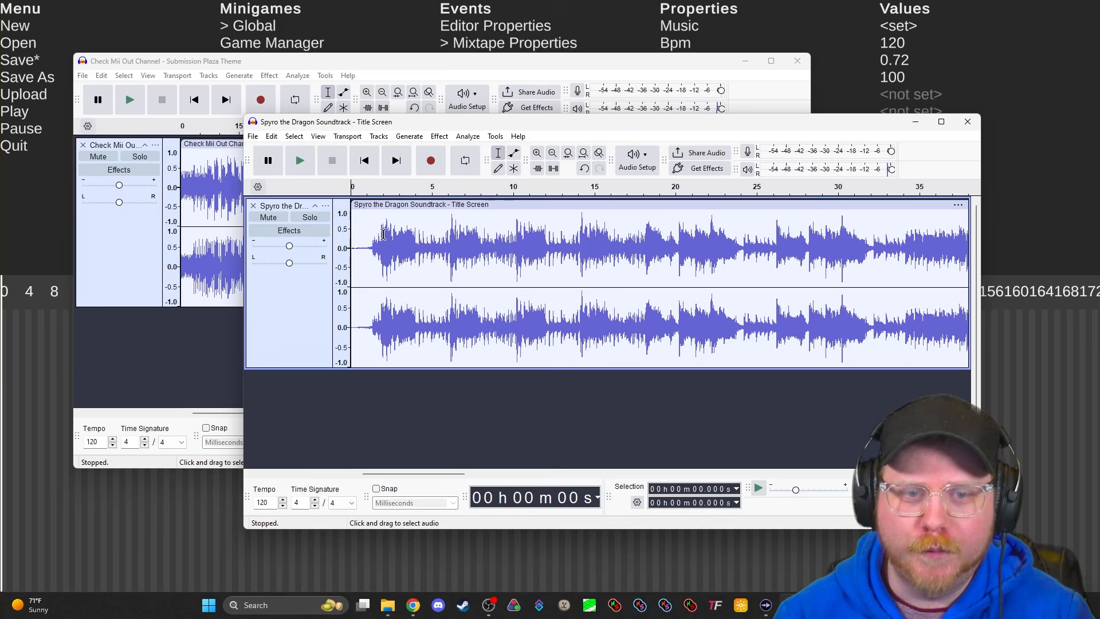
Play the Title Screen track from 1.376 s and from 2.171 s to compare its pickup notes with the first strong beat
scroll(362, 244, up, 2)
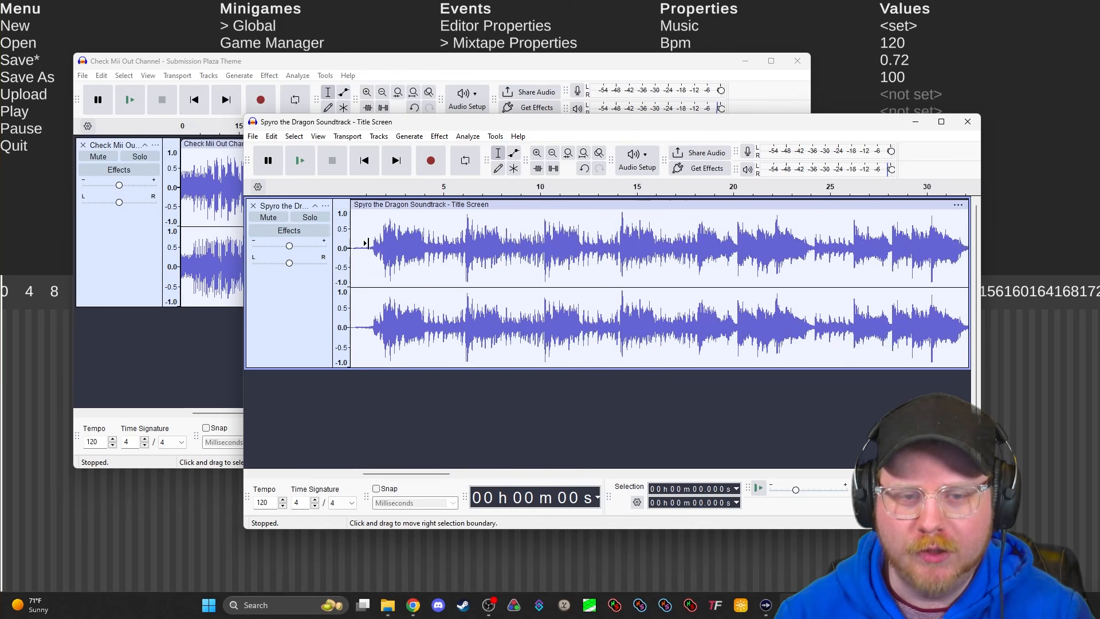
click(384, 237)
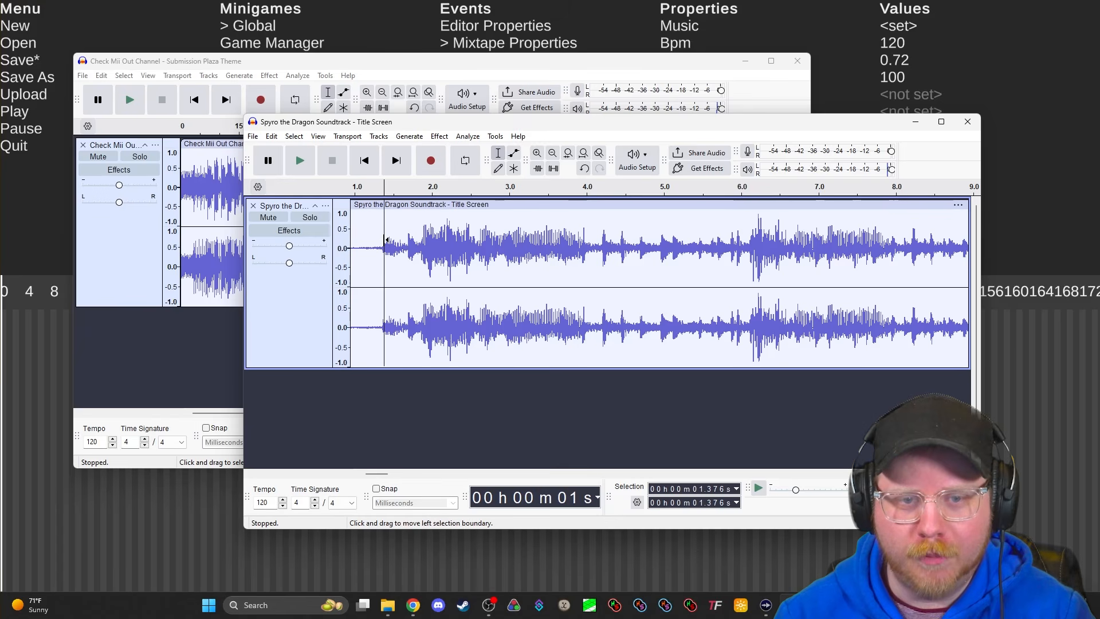
key(space)
key(space)
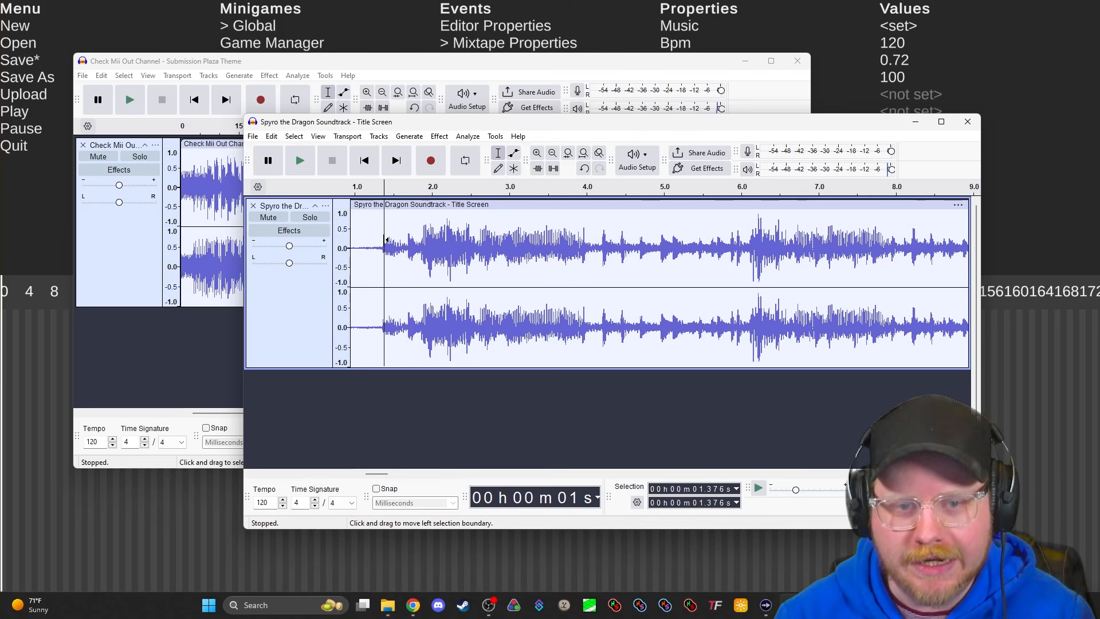
key(space)
key(space)
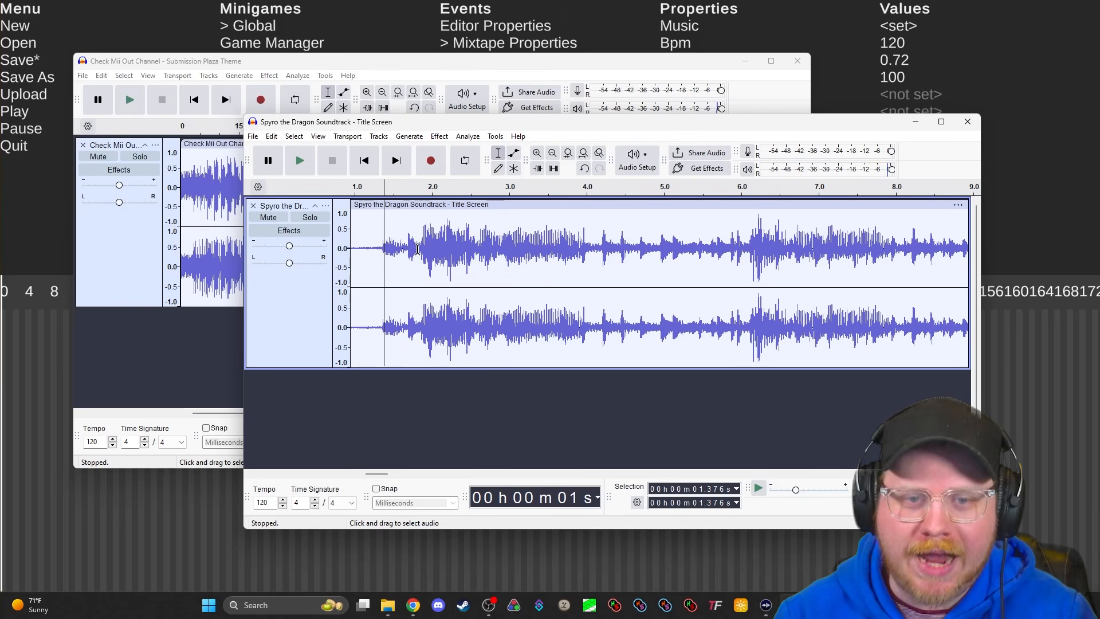
click(448, 237)
key(space)
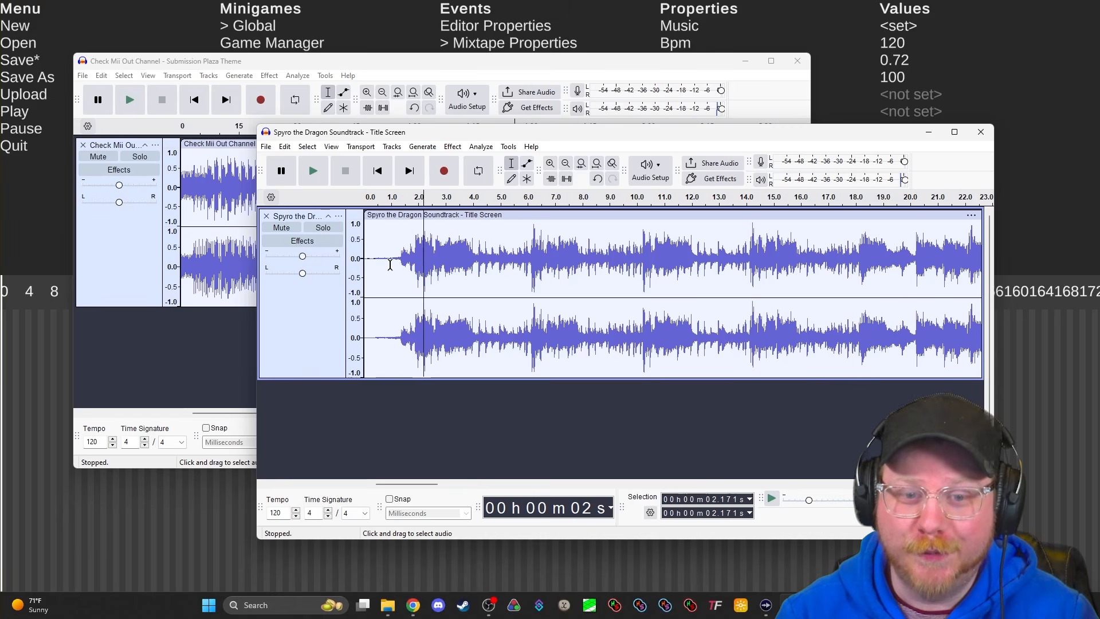
Locate the first strong beat at about 2.18 s and try deleting the Title Screen audio from 0 to 2.182 s
scroll(393, 262, up, 2)
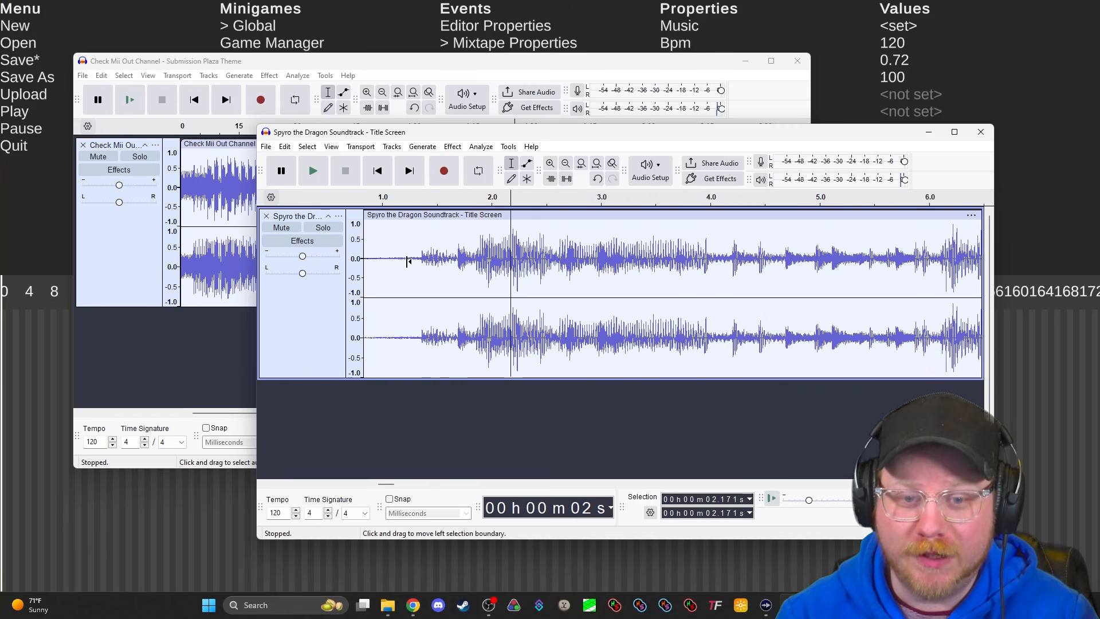
click(405, 258)
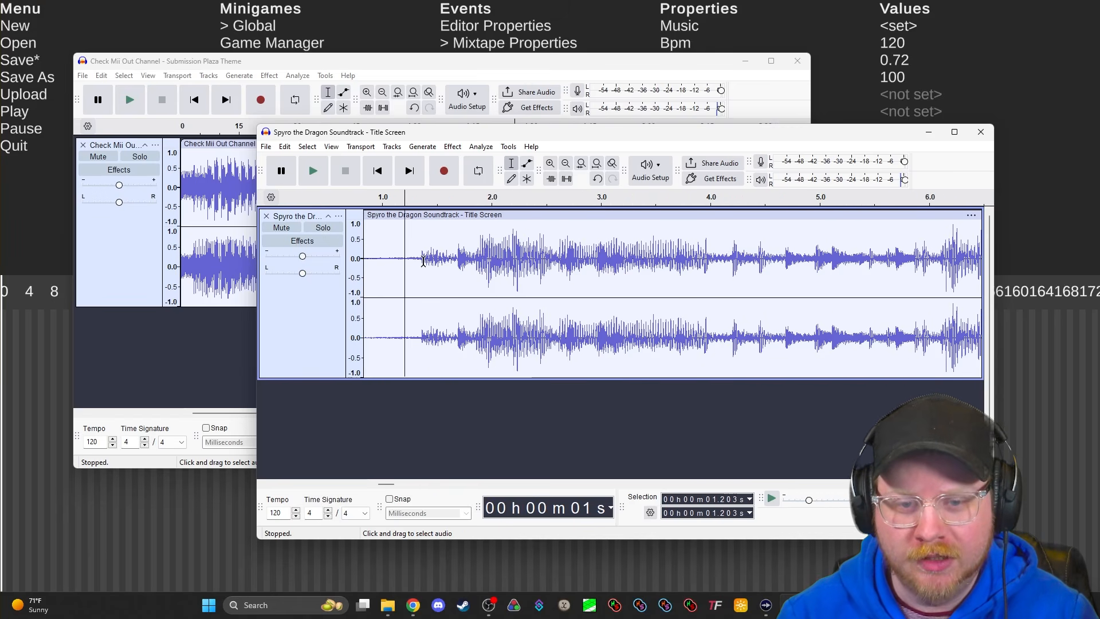
scroll(502, 252, up, 1)
click(527, 238)
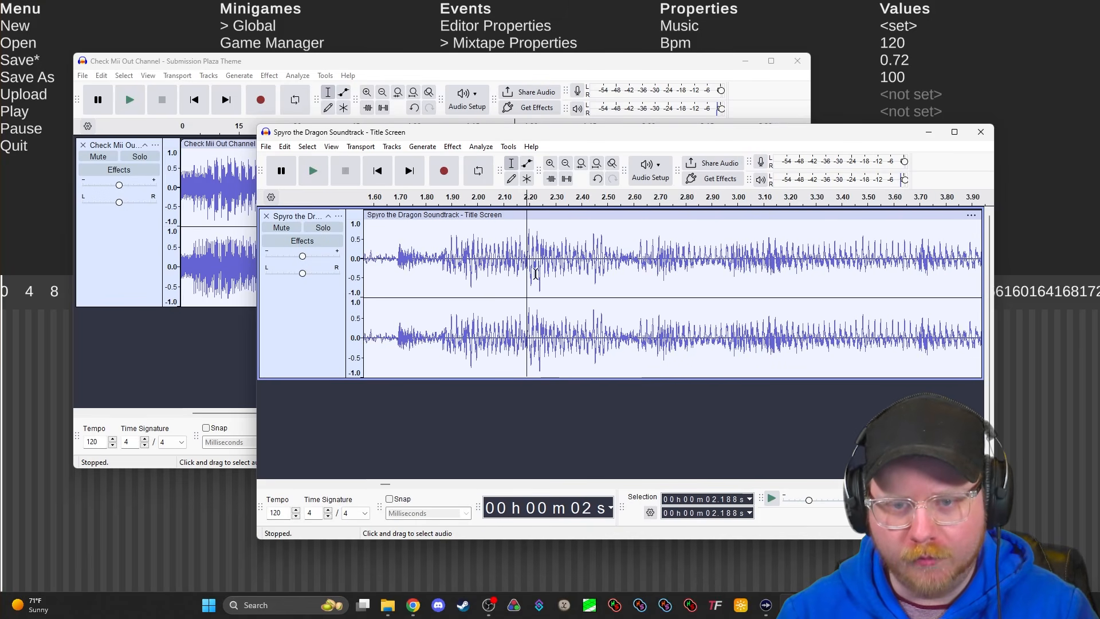
key(space)
key(space)
scroll(596, 263, down, 1)
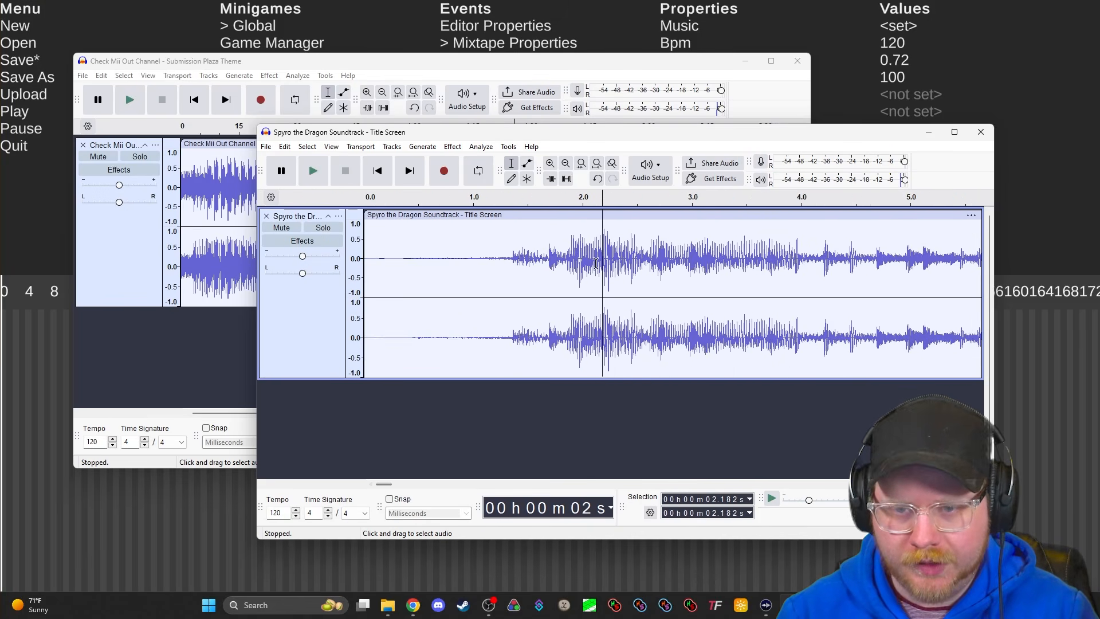
drag(604, 255, 347, 254)
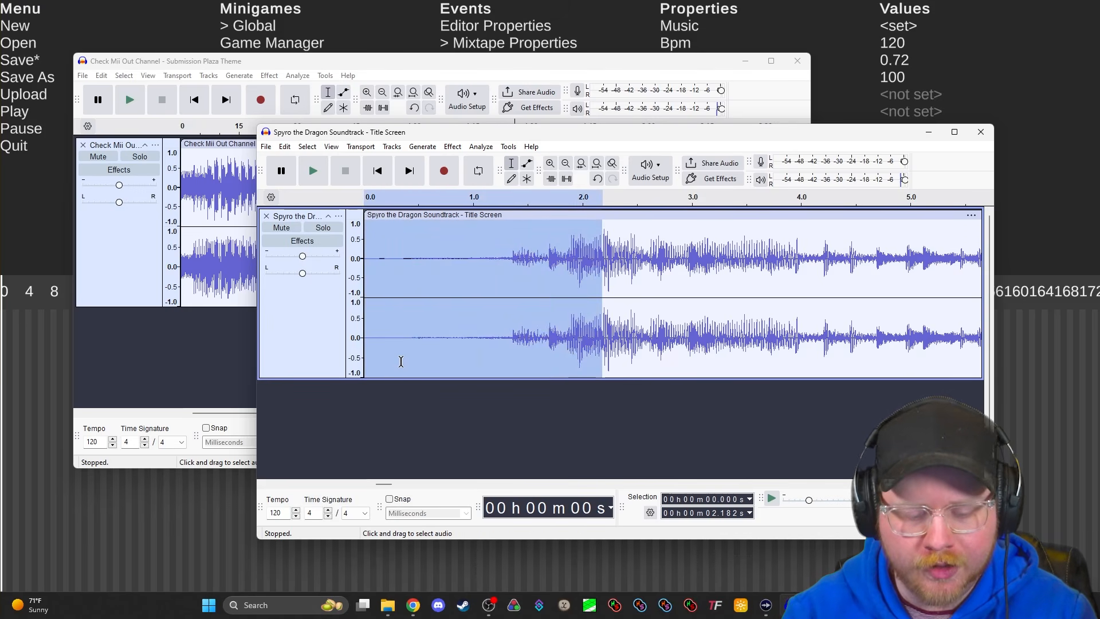
key(Delete)
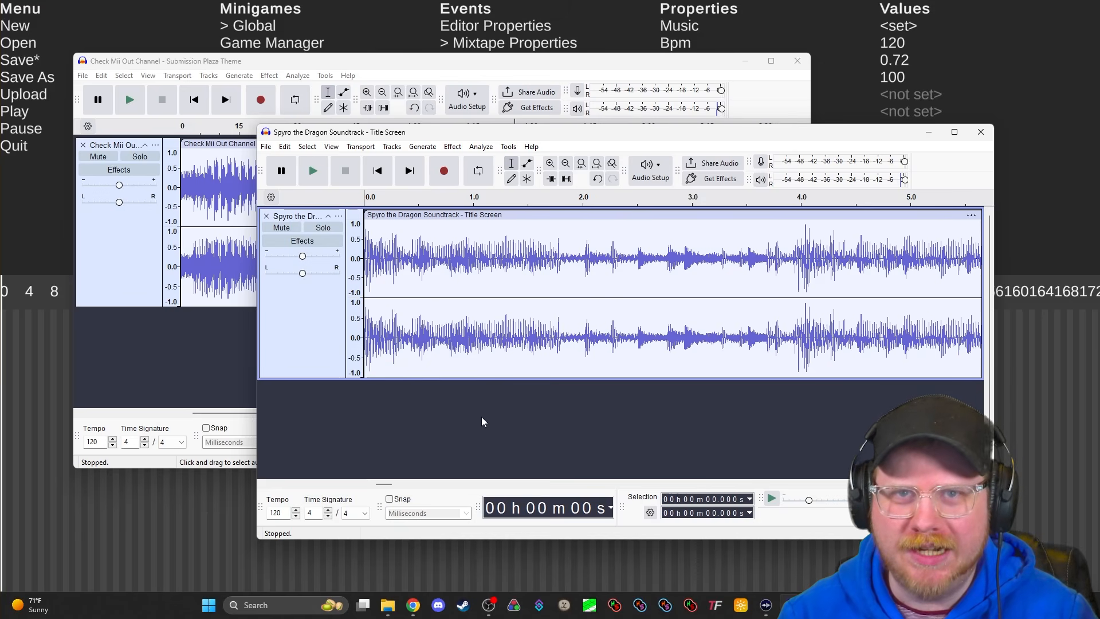
Play the trimmed Title Screen track from its start to check how it opens, and stop playback
click(313, 171)
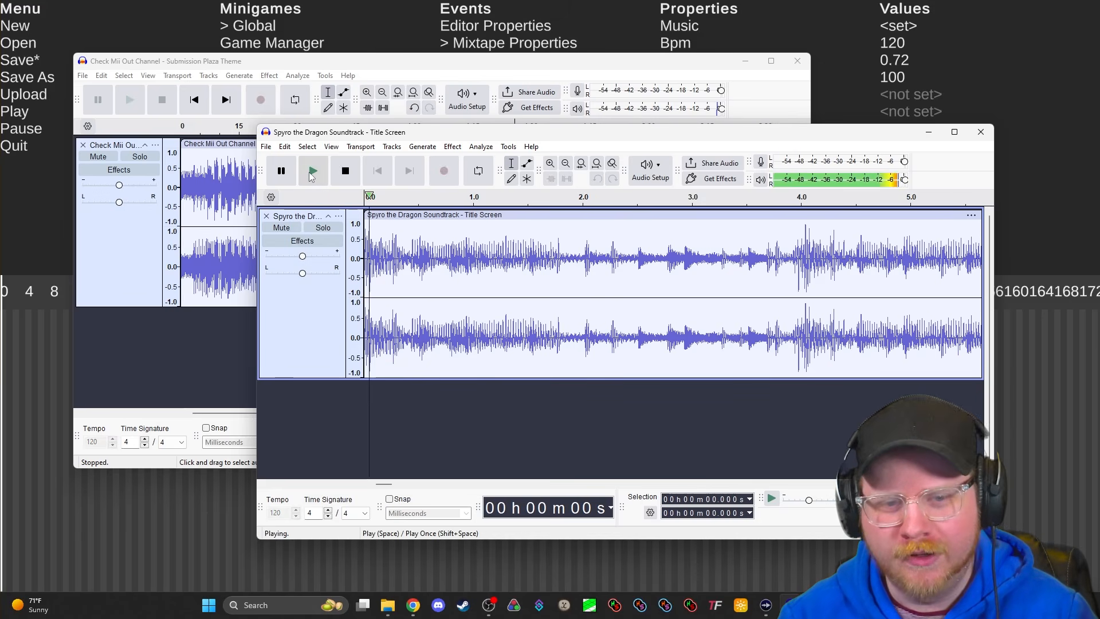
click(345, 171)
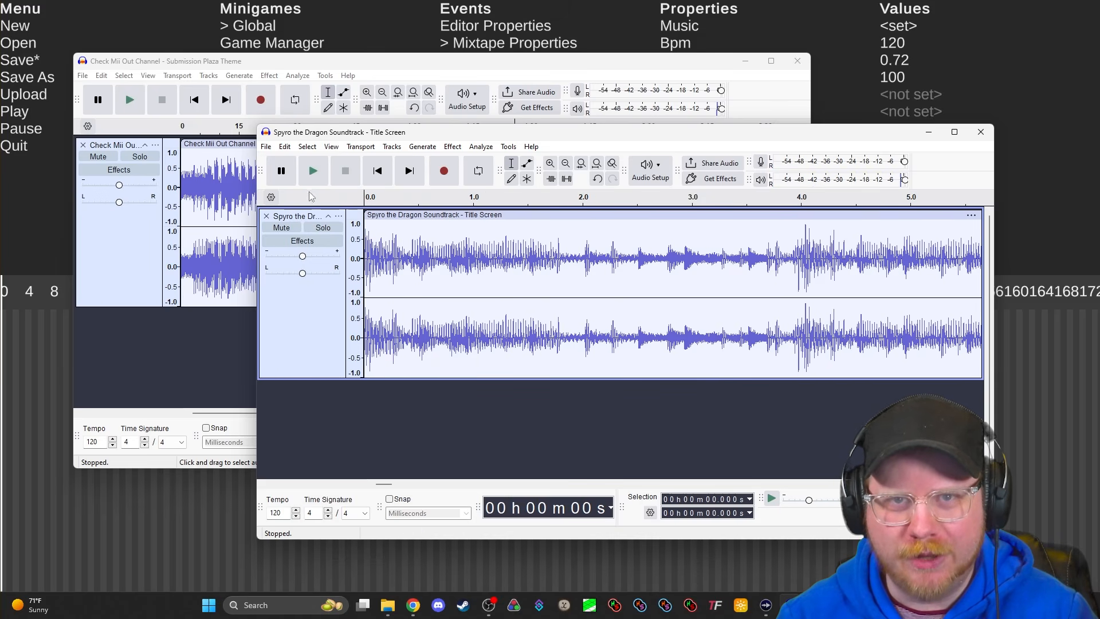
scroll(369, 284, down, 2)
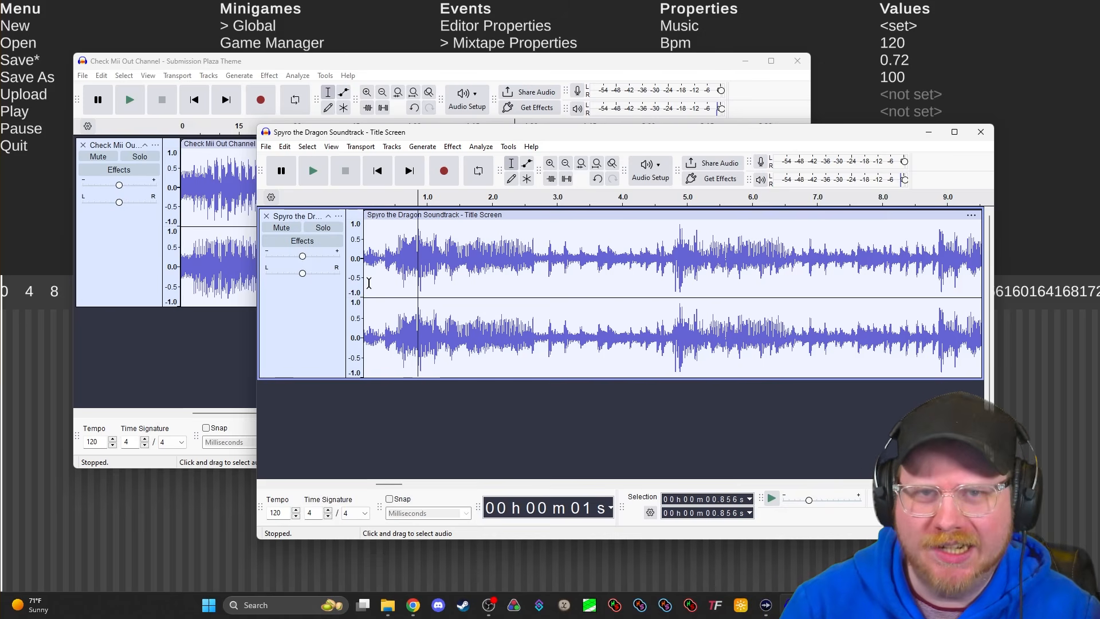
ctrl+scroll(369, 283, down, 1)
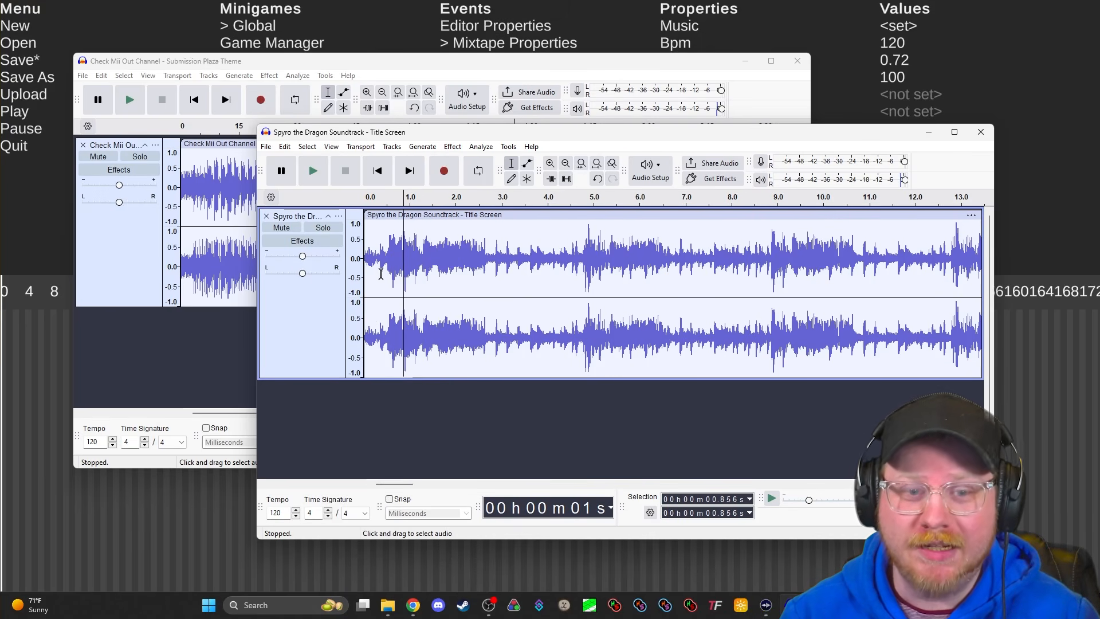
In the Bits & Bops editor, set the mixtape's Beat 0 Offset to -1 and briefly play from beat 0 to test it
click(862, 63)
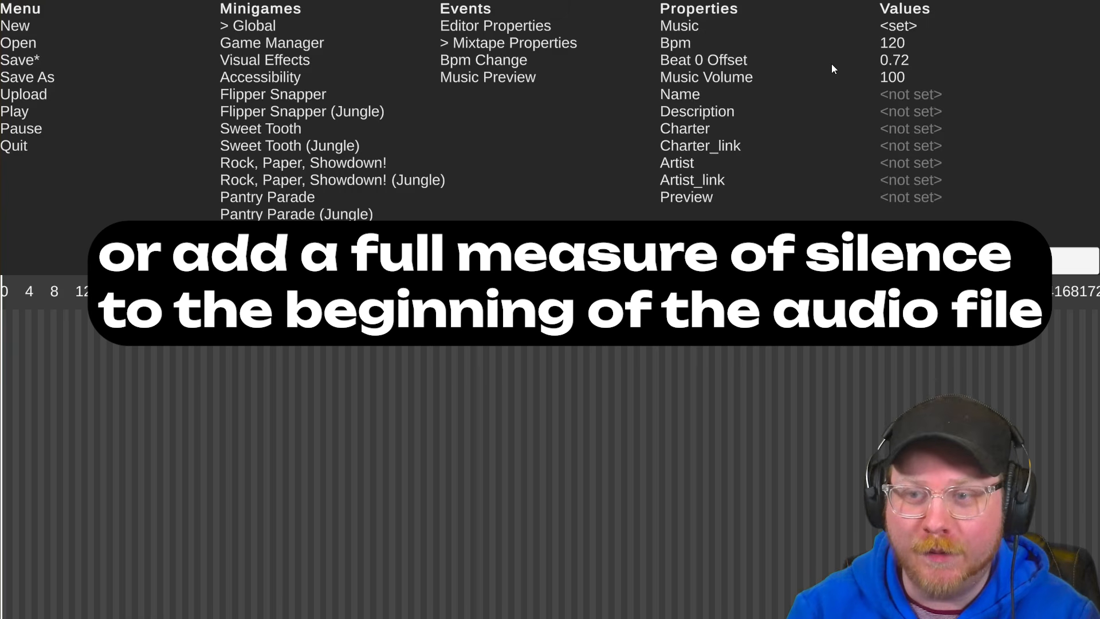
text(-1)
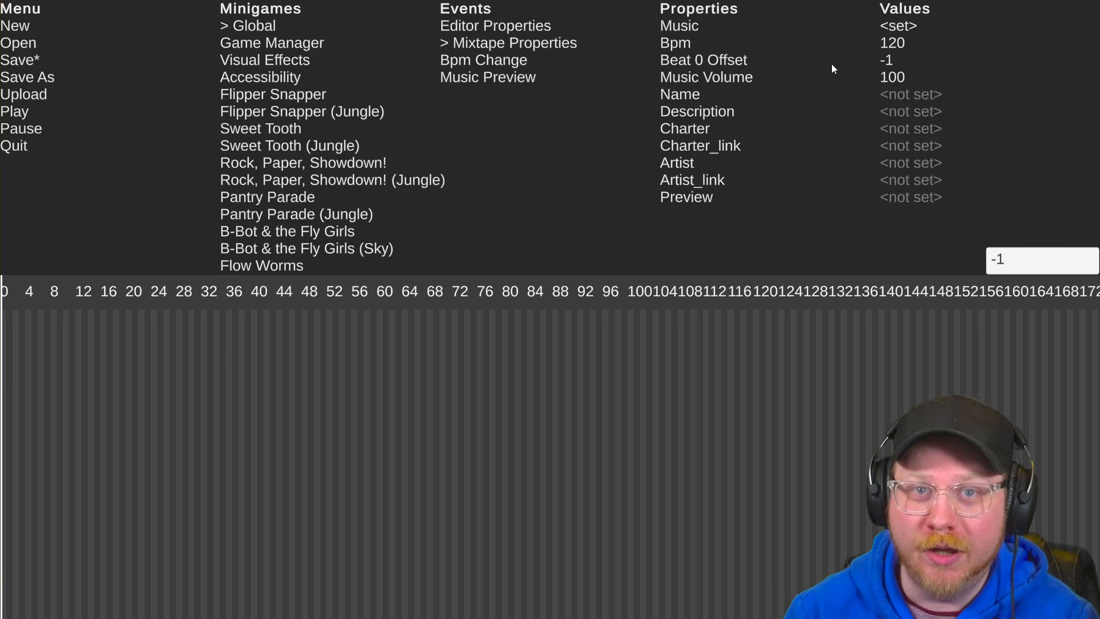
click(847, 426)
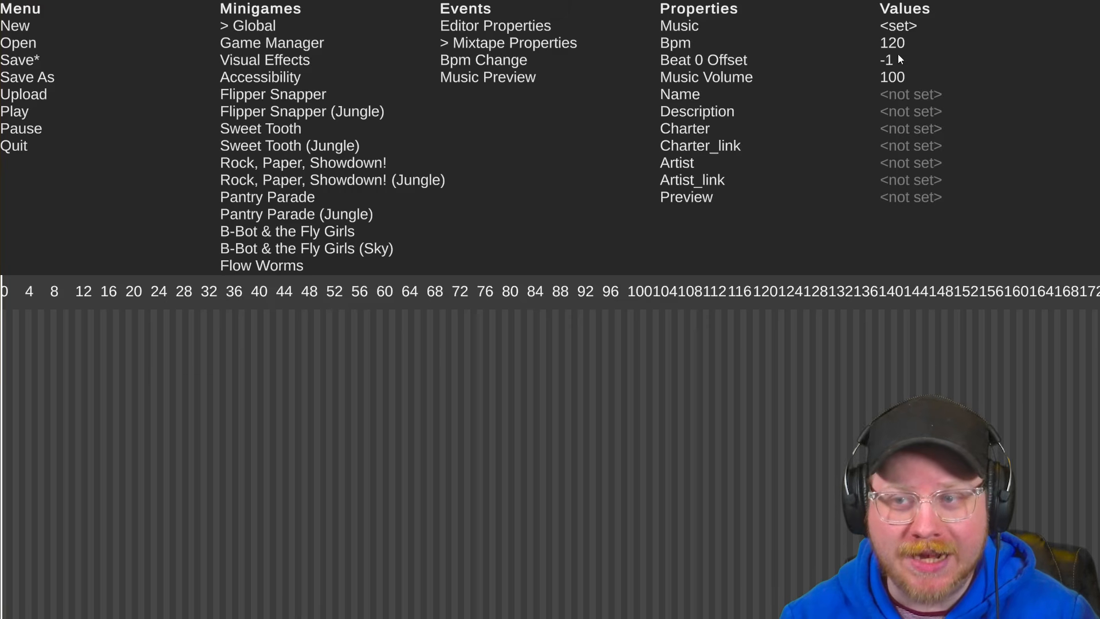
click(53, 332)
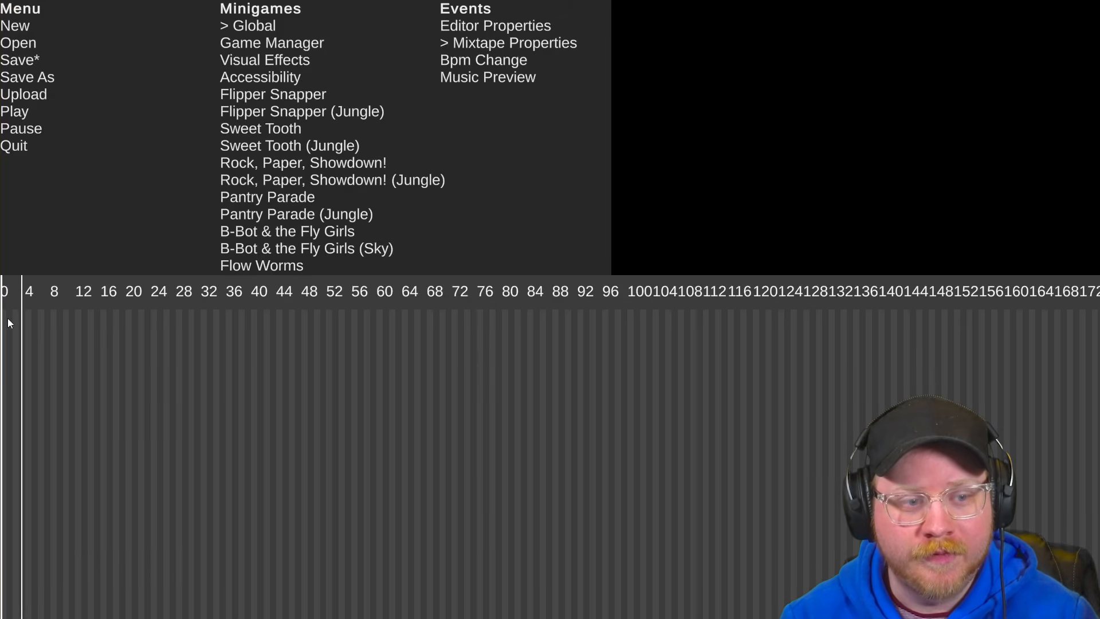
click(14, 303)
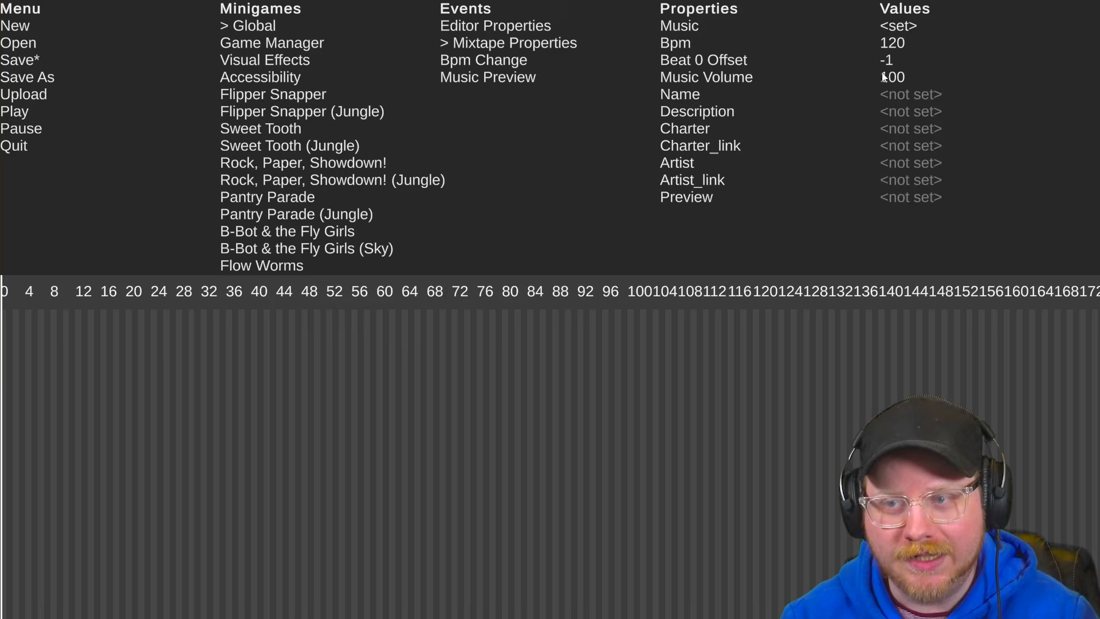
In Audacity's Submission Plaza Theme project, open the export to computer, choose the Ogg Vorbis Files format, and close the export options
key(alt+Tab)
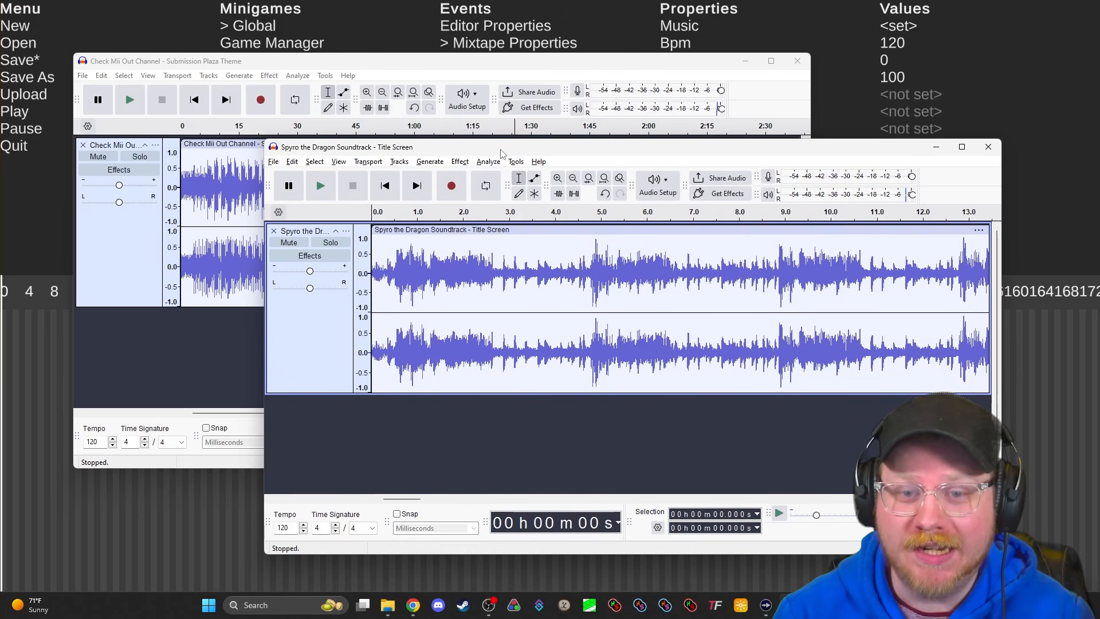
click(936, 147)
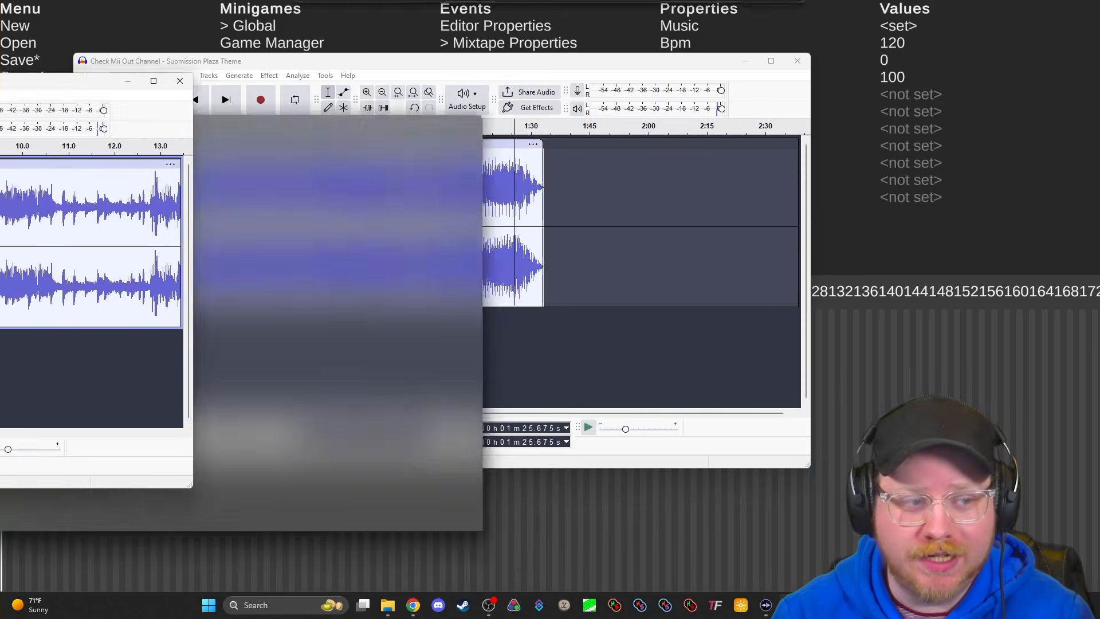
drag(402, 61, 484, 110)
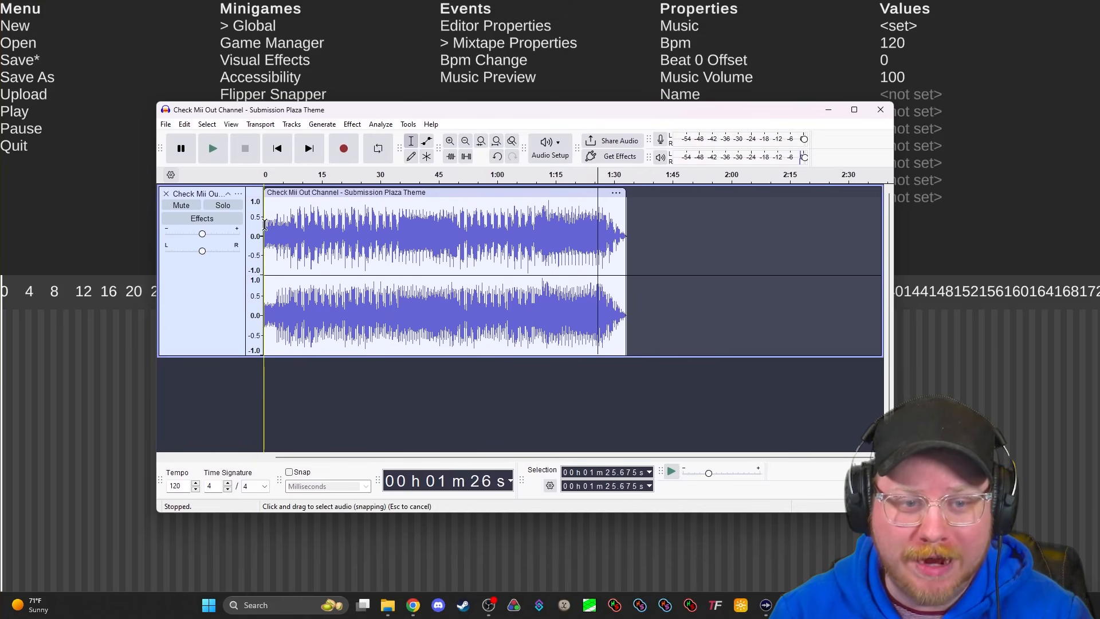
click(264, 224)
click(165, 125)
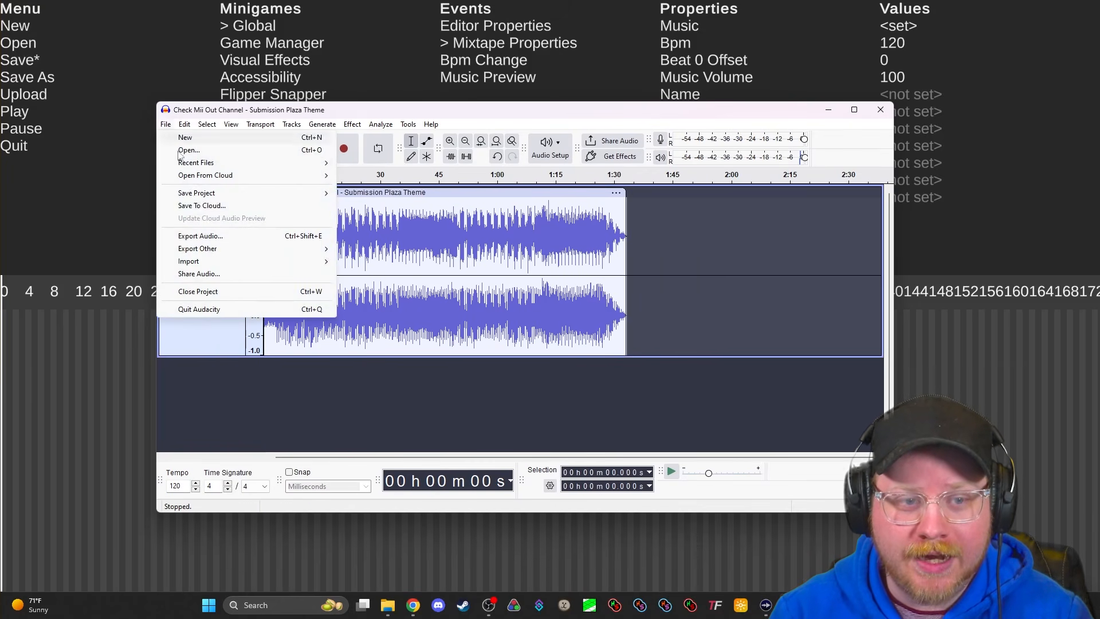
click(228, 239)
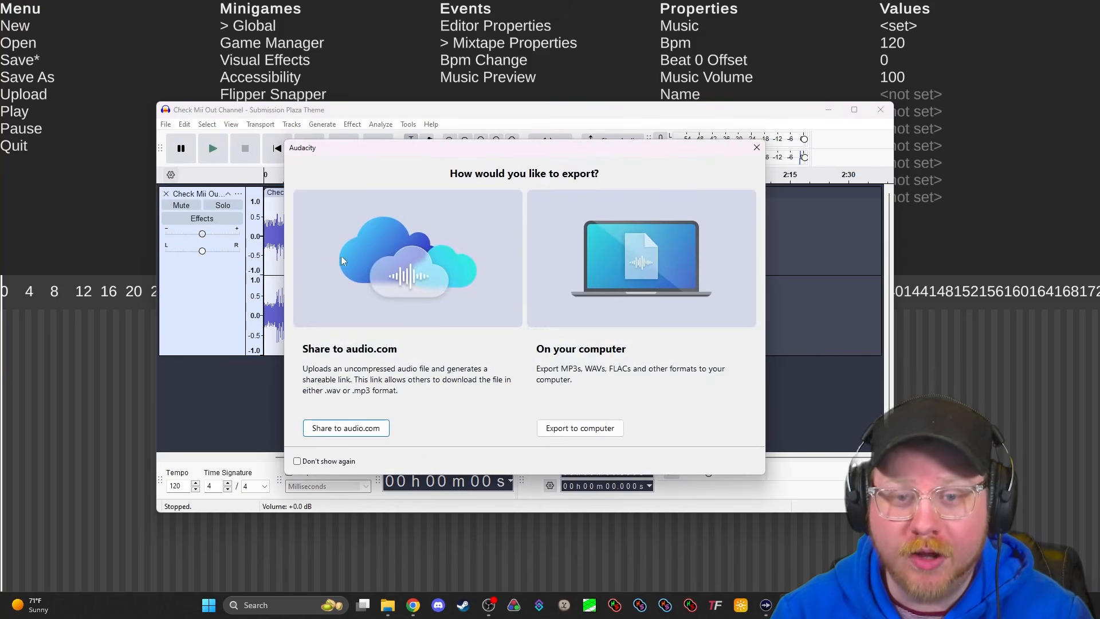
click(580, 428)
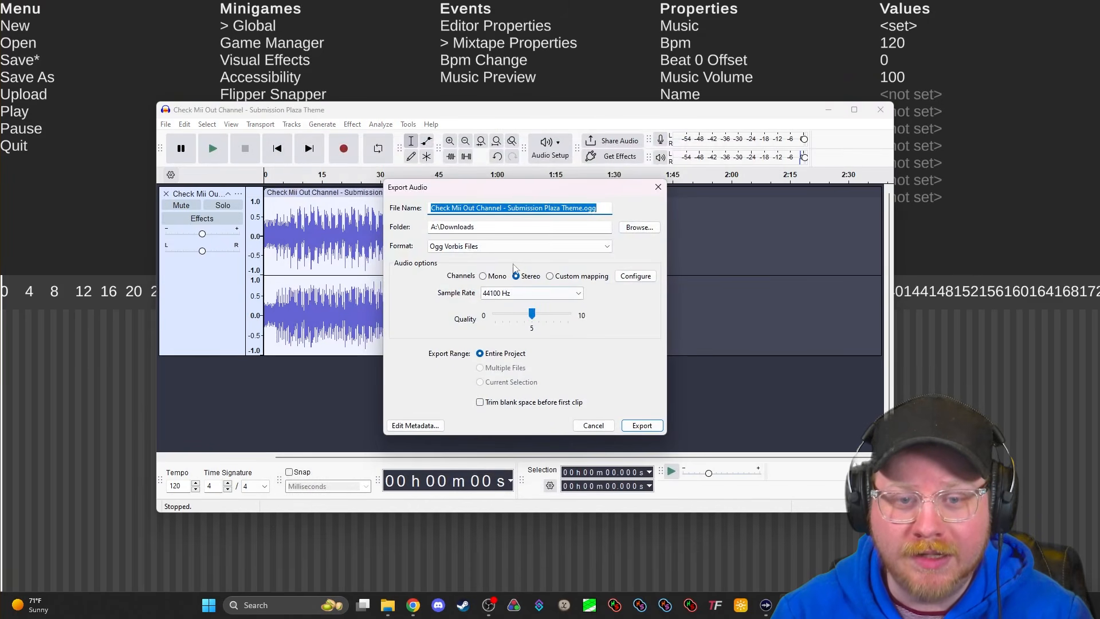
click(436, 249)
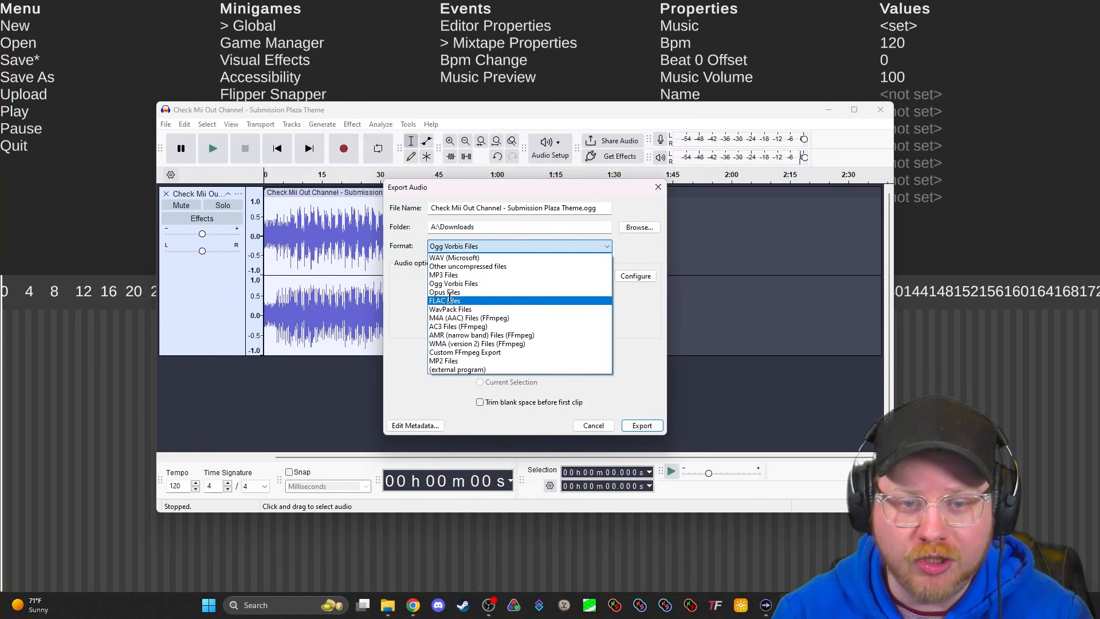
click(446, 284)
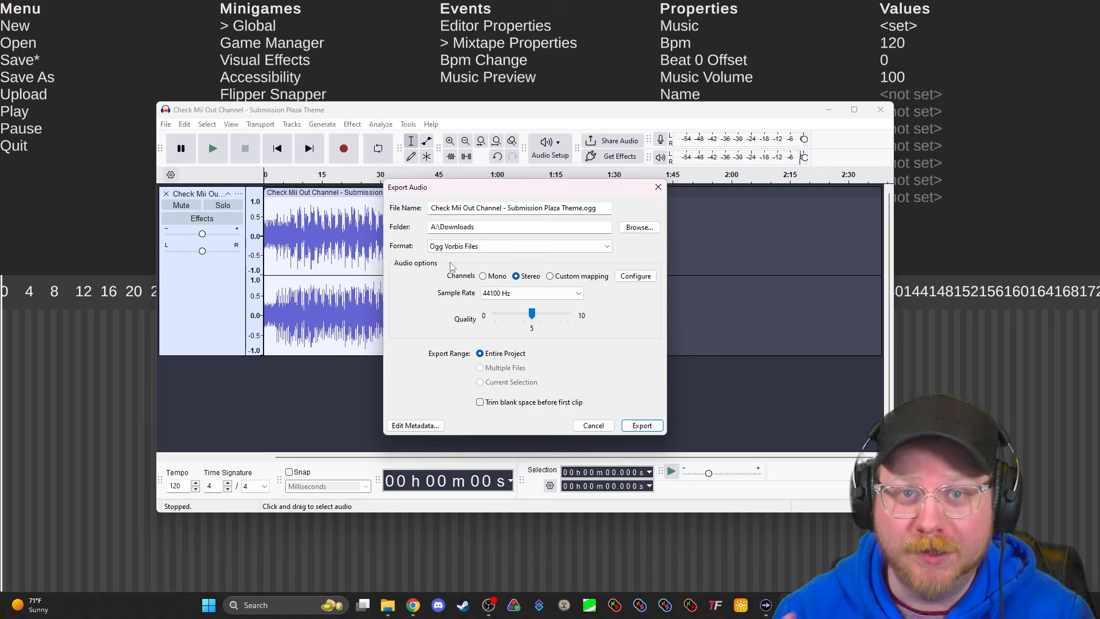
key(Escape)
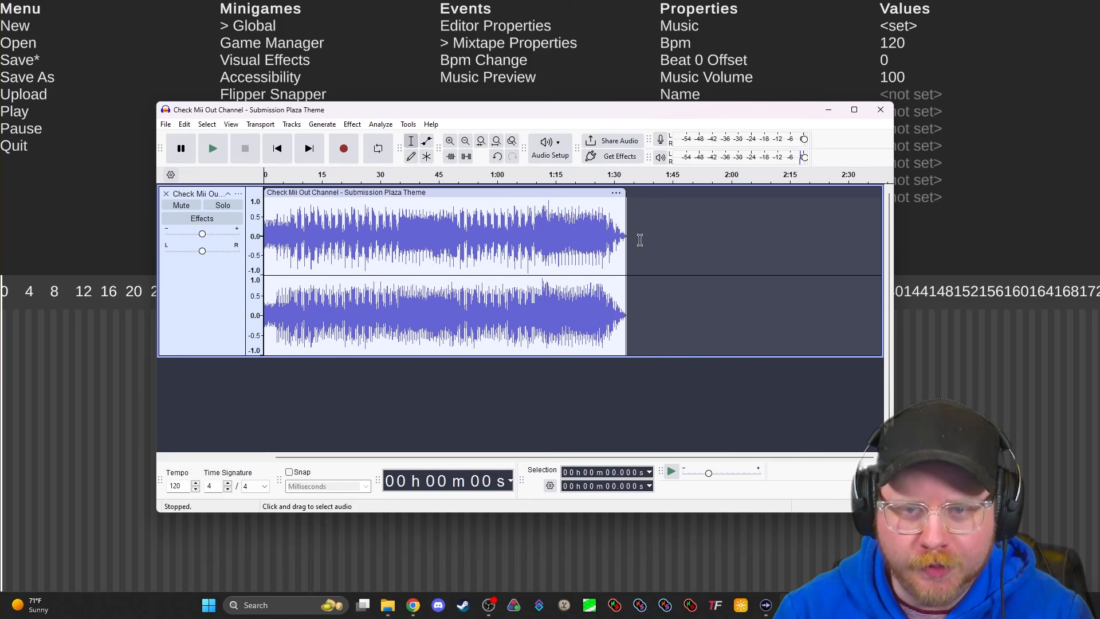
In the Bits & Bops editor, load Check Mii Out Channel - Submission Plaza Theme.ogg as the mixtape's Music and briefly test its playback
click(386, 101)
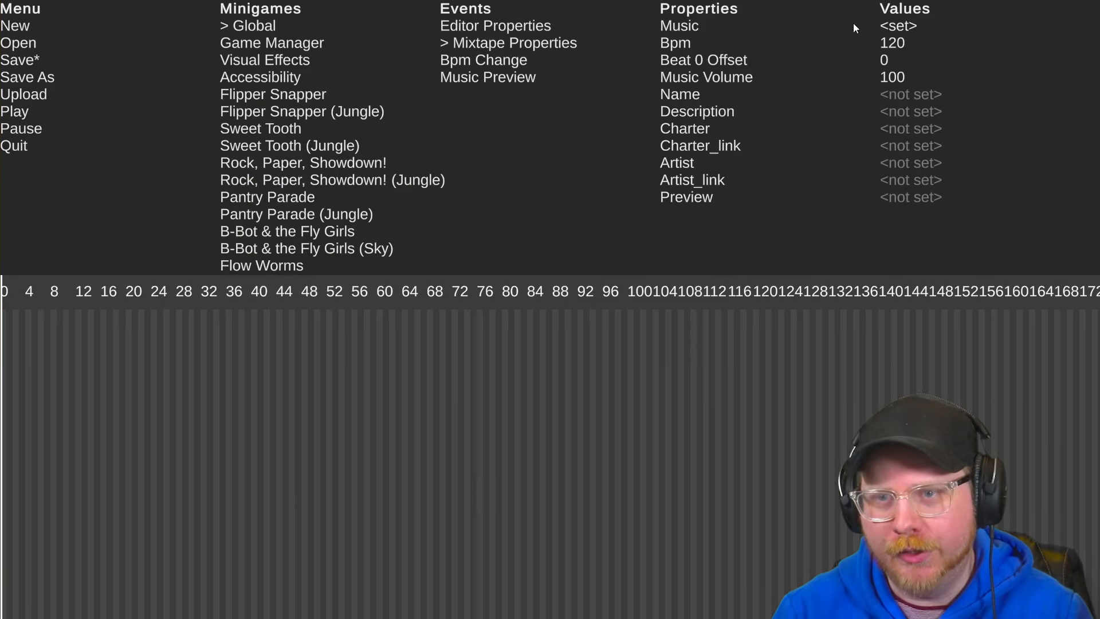
click(897, 27)
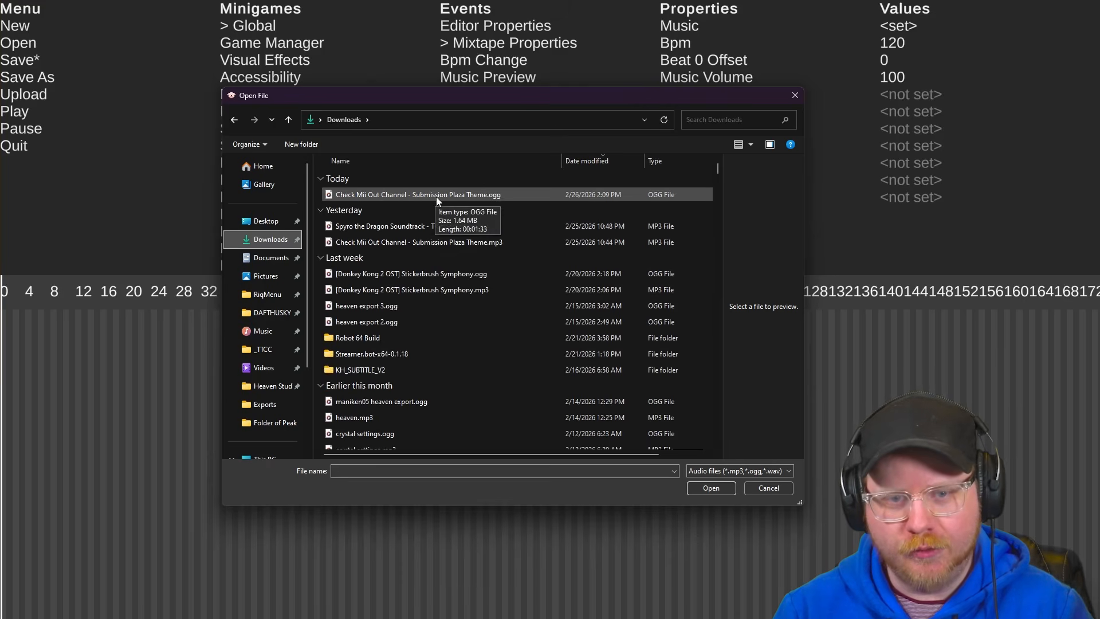
double_click(484, 195)
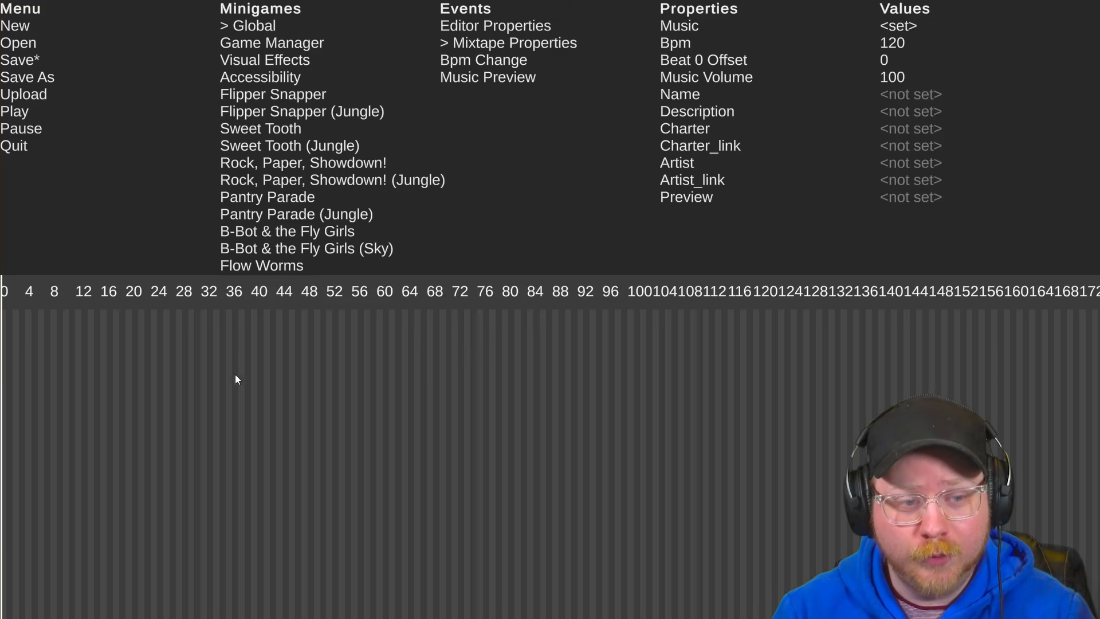
key(space)
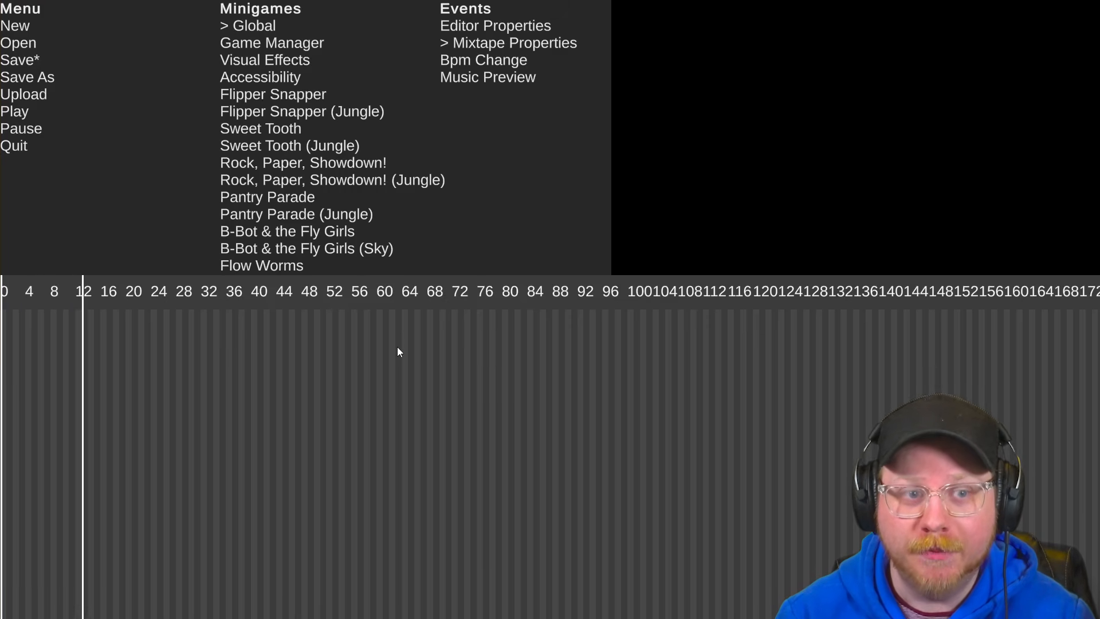
key(space)
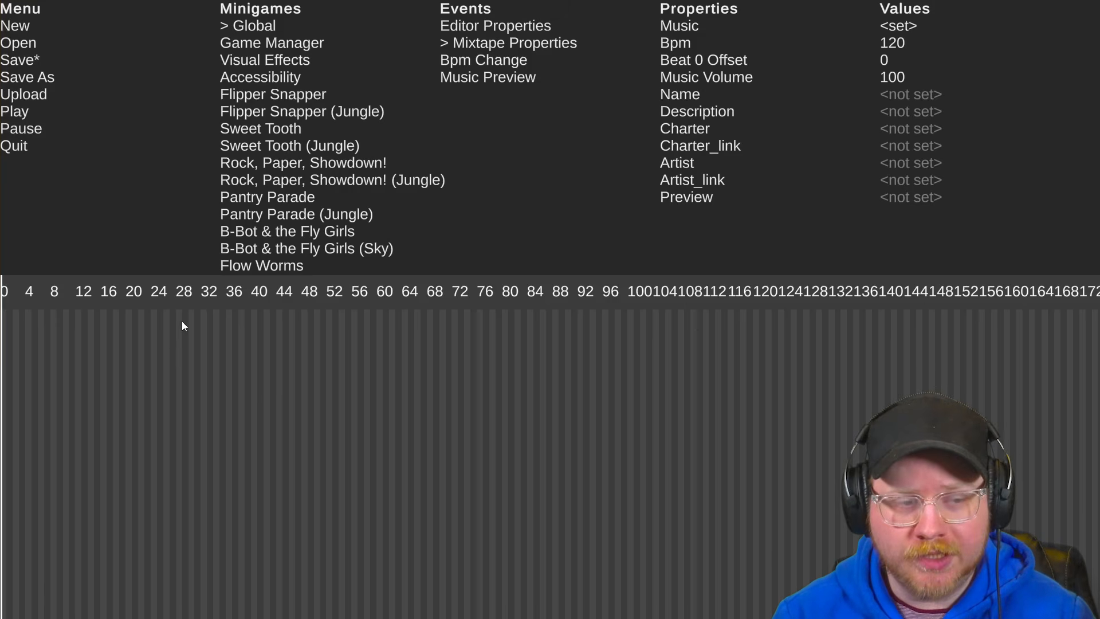
Play the mixtape's music and tap along to its beat on Beats Per Minute Online to find the tempo
key(space)
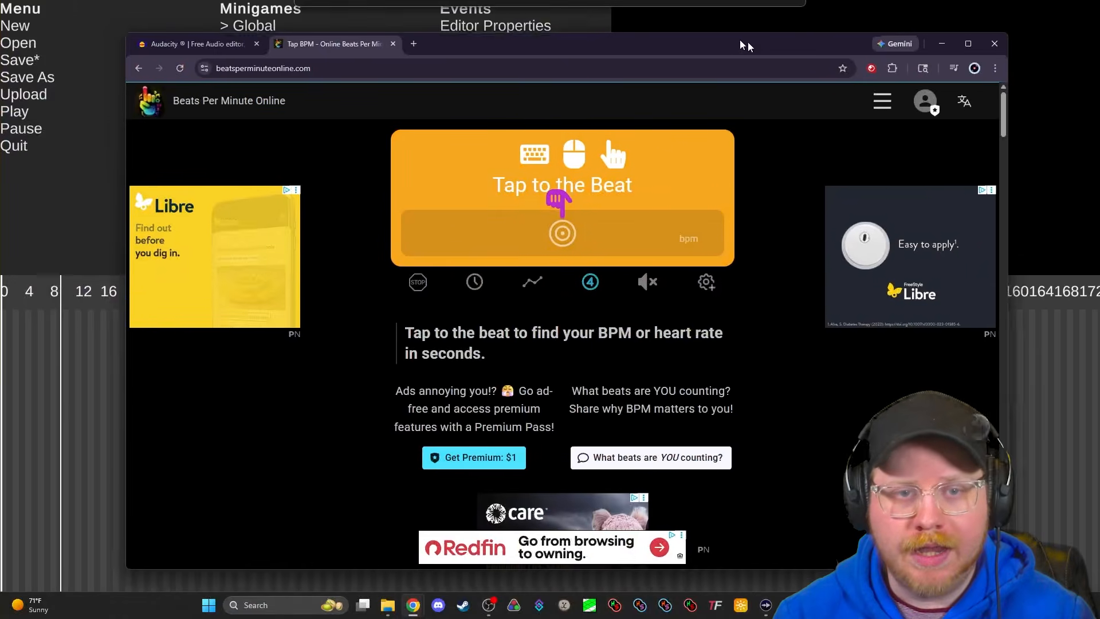
drag(747, 42, 709, 33)
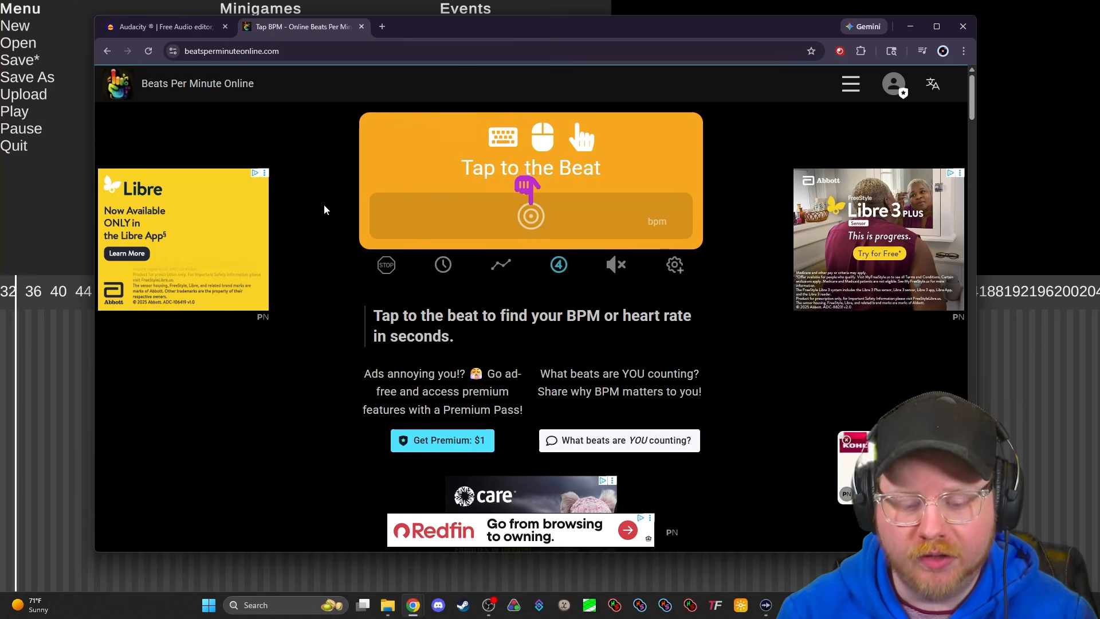
click(523, 222)
click(522, 221)
click(522, 221)
click(522, 222)
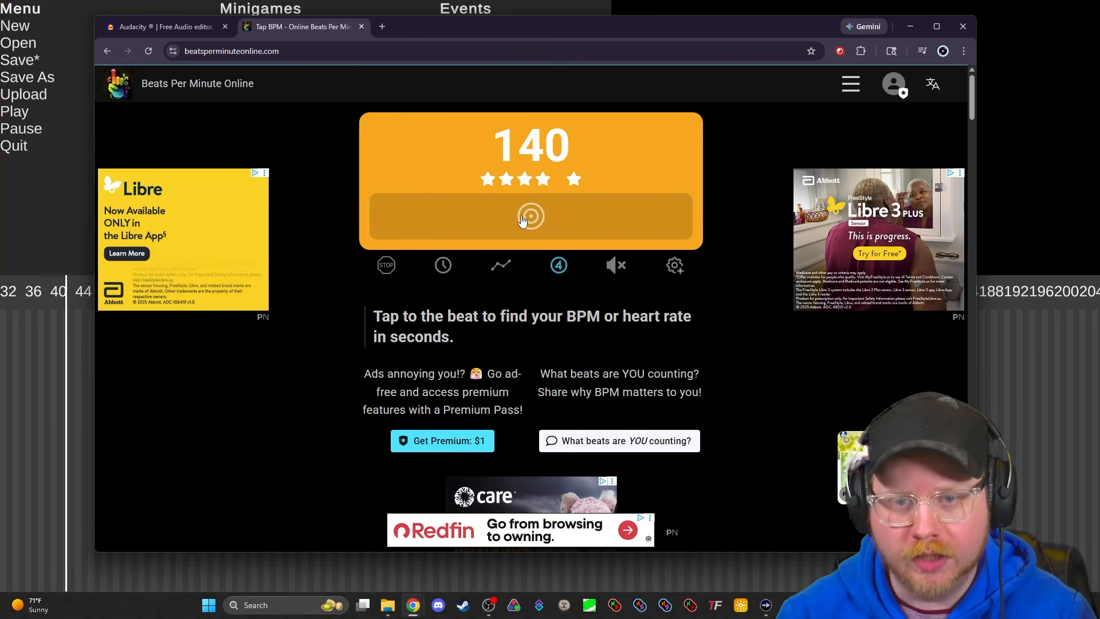
click(522, 222)
click(522, 221)
click(522, 222)
click(522, 222)
click(522, 221)
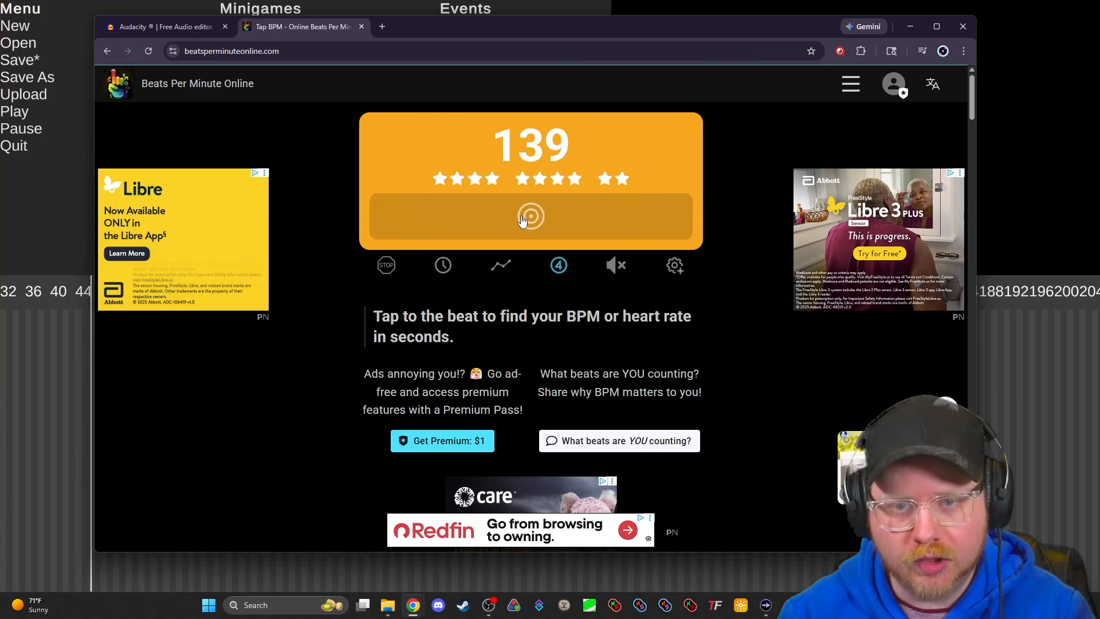
click(522, 221)
click(522, 221)
click(522, 221)
click(523, 222)
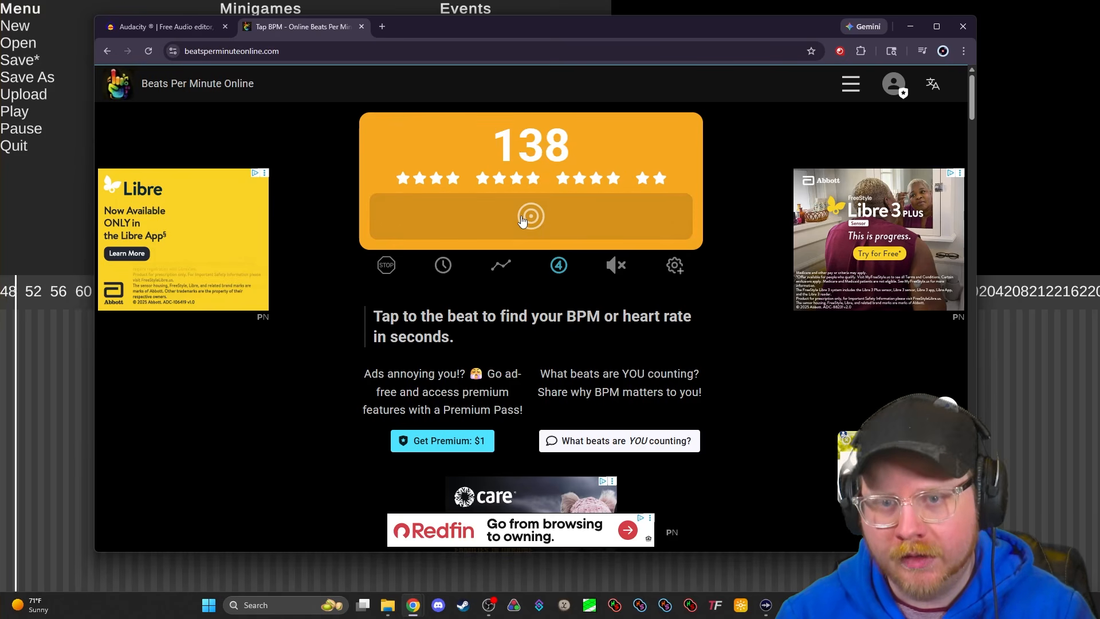
click(523, 221)
click(522, 221)
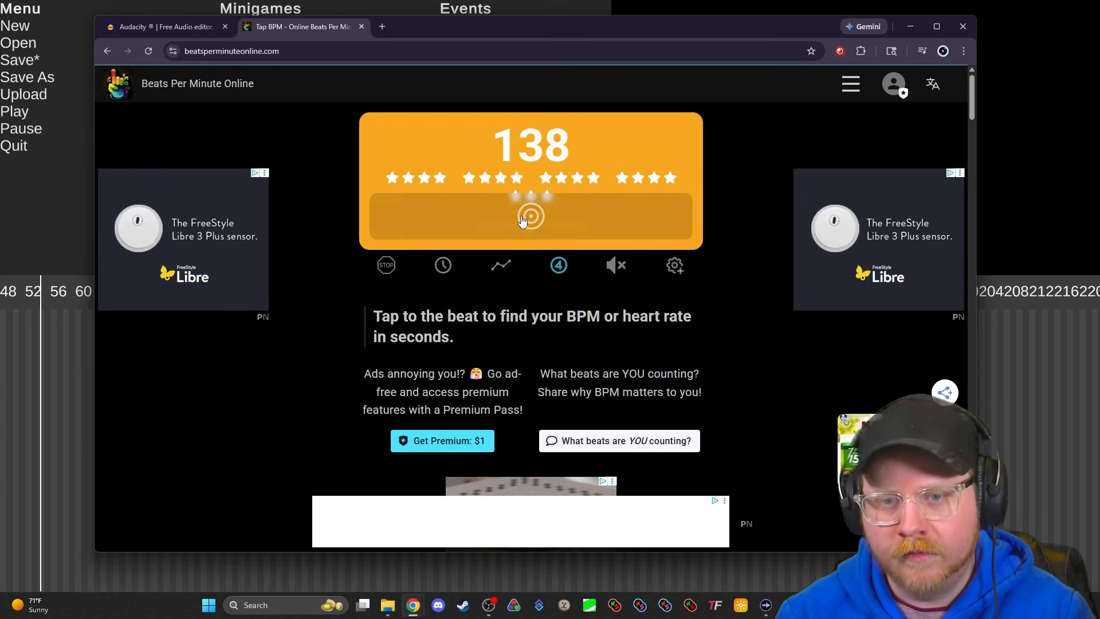
click(522, 220)
click(496, 164)
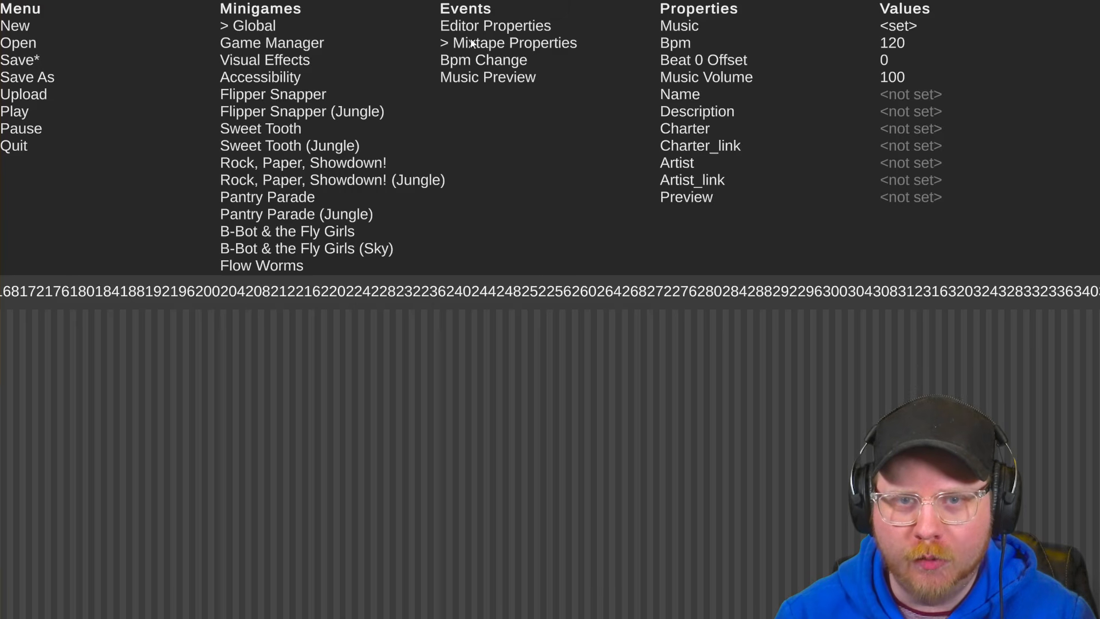
In the Bits & Bops editor, set the mixtape's Bpm to 140
click(895, 45)
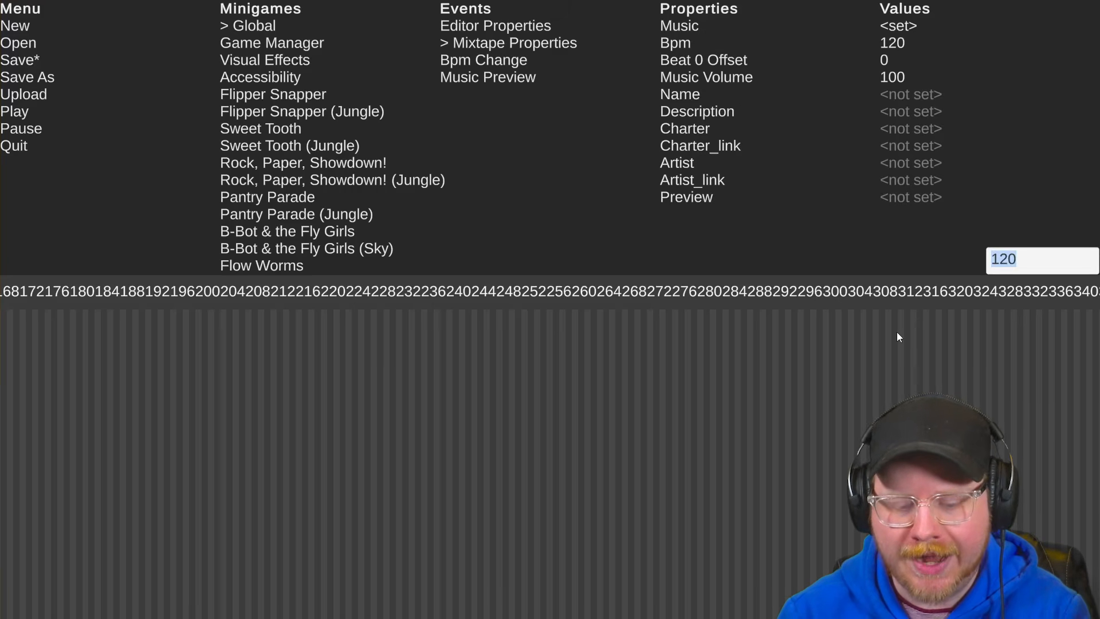
text(140)
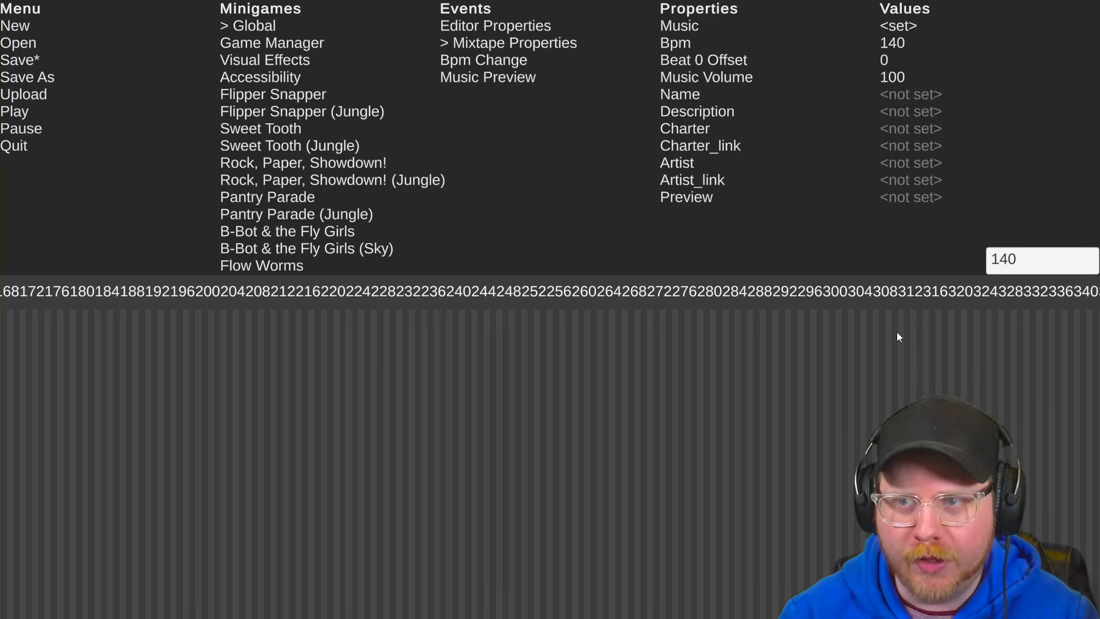
key(Return)
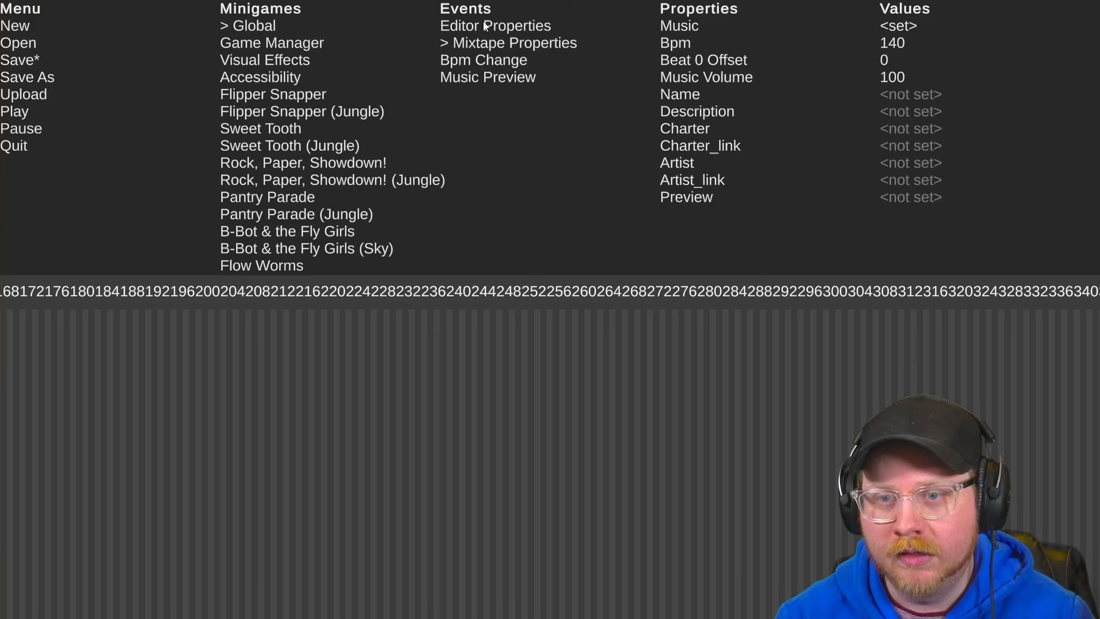
Show the Editor Properties and play the mixtape briefly from beat 0 to compare the music with the new tempo
click(498, 26)
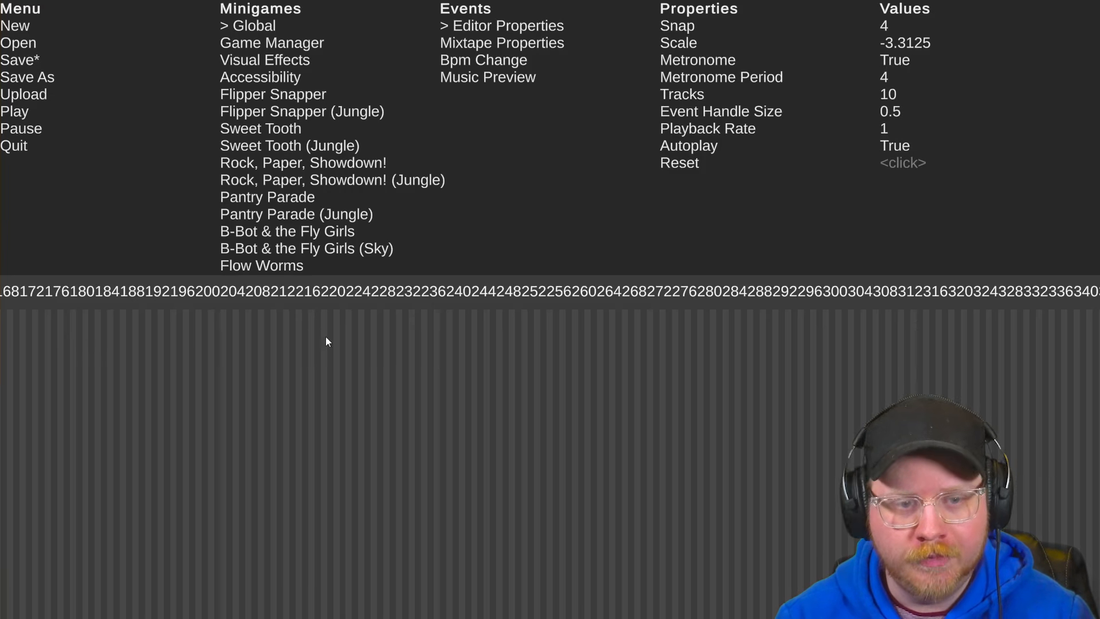
click(484, 44)
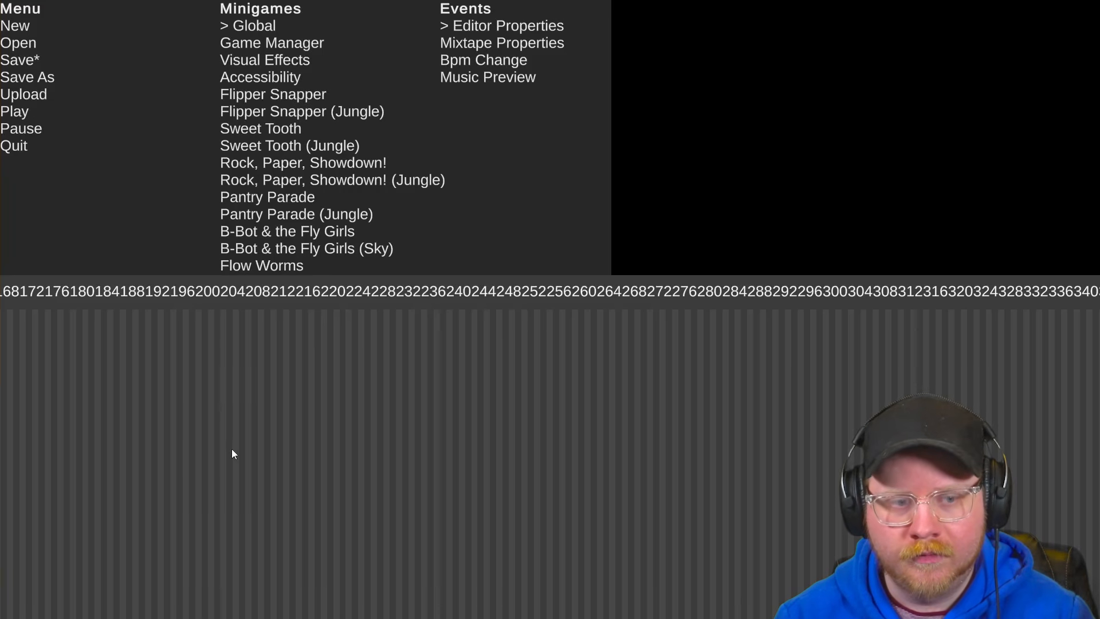
scroll(232, 449, left, 2)
scroll(232, 449, right, 5)
scroll(231, 448, left, 10)
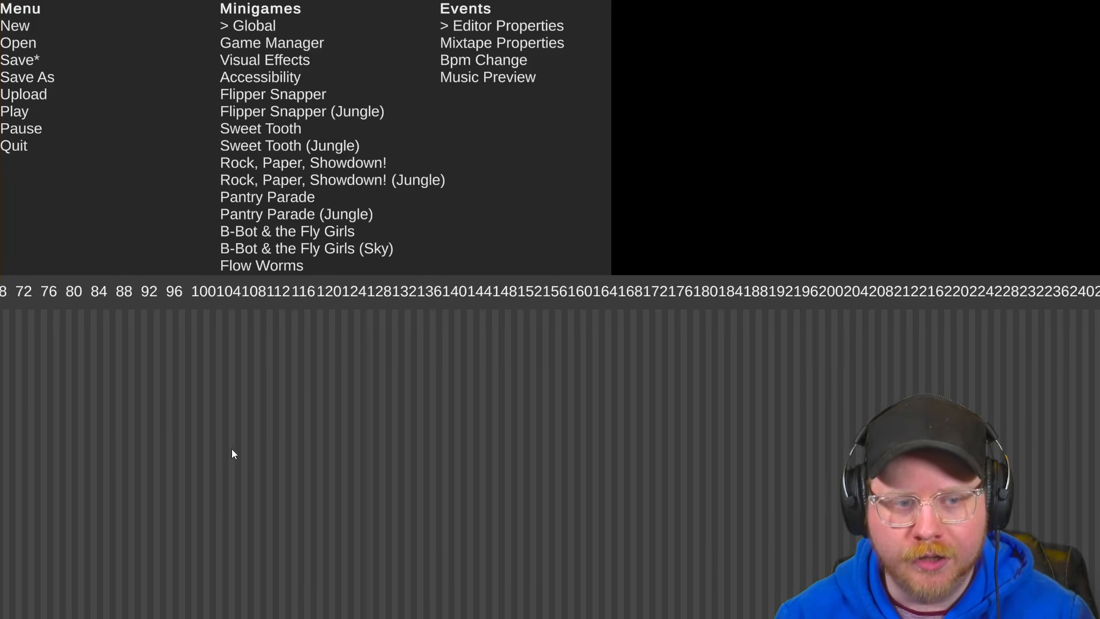
scroll(232, 453, left, 5)
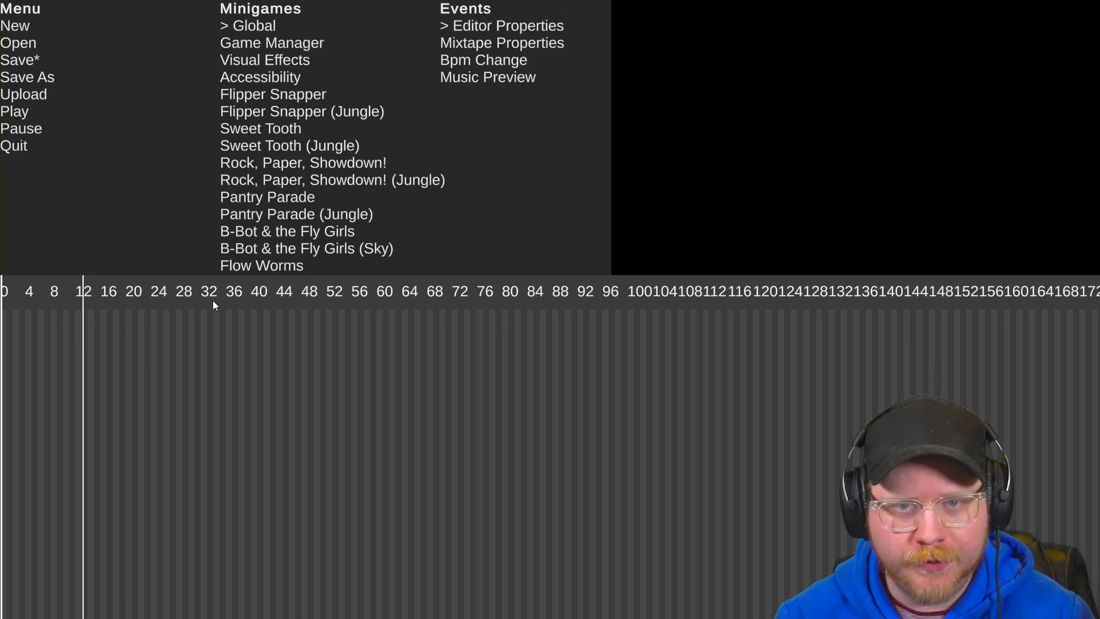
click(90, 309)
key(space)
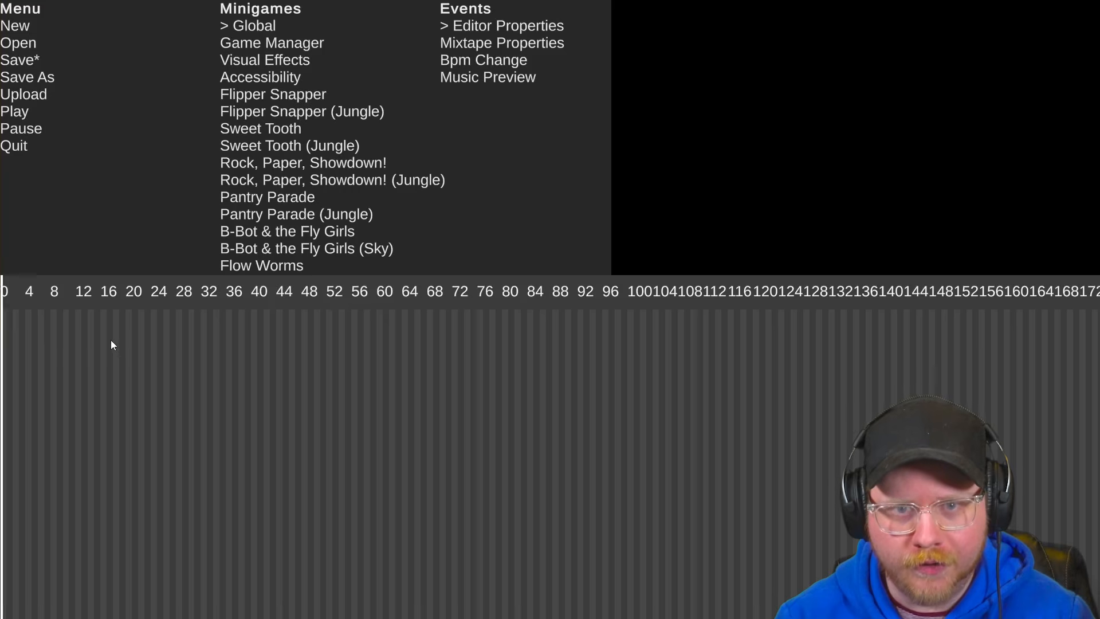
click(25, 328)
Replay the mixtape's opening beats from beat 0 to check the music against the playhead, and stop playback
scroll(33, 335, up, 3)
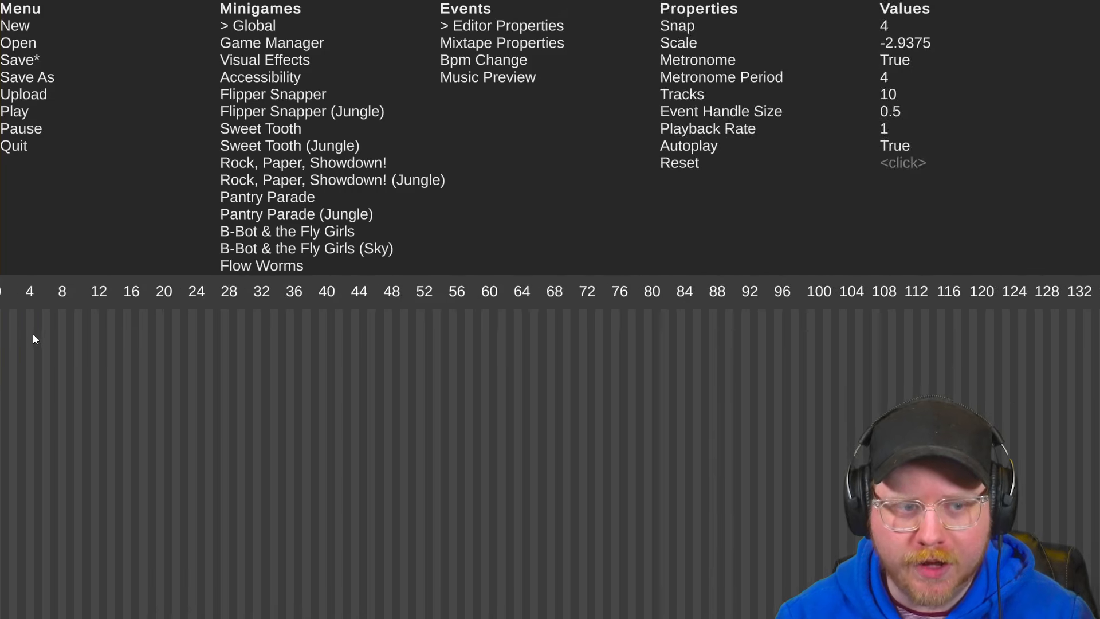
scroll(36, 339, down, 5)
scroll(42, 338, up, 5)
key(space)
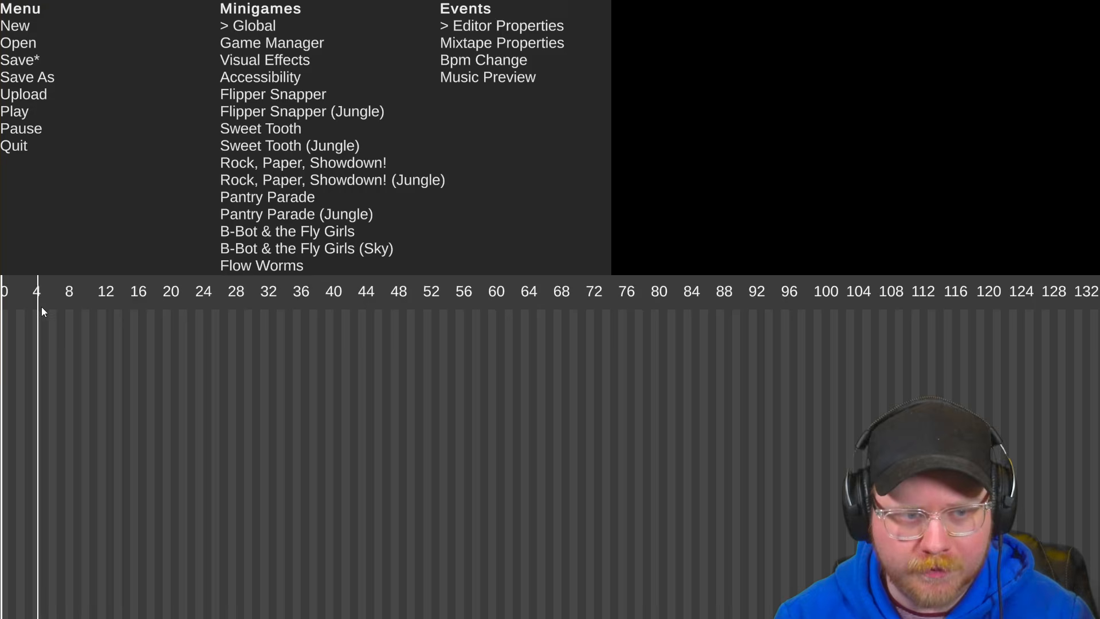
click(20, 331)
Enlarge the timeline to a Scale of -1.625 and play the mixtape to about beat 24 to check that the beats line up
scroll(16, 332, up, 6)
scroll(16, 332, up, 6)
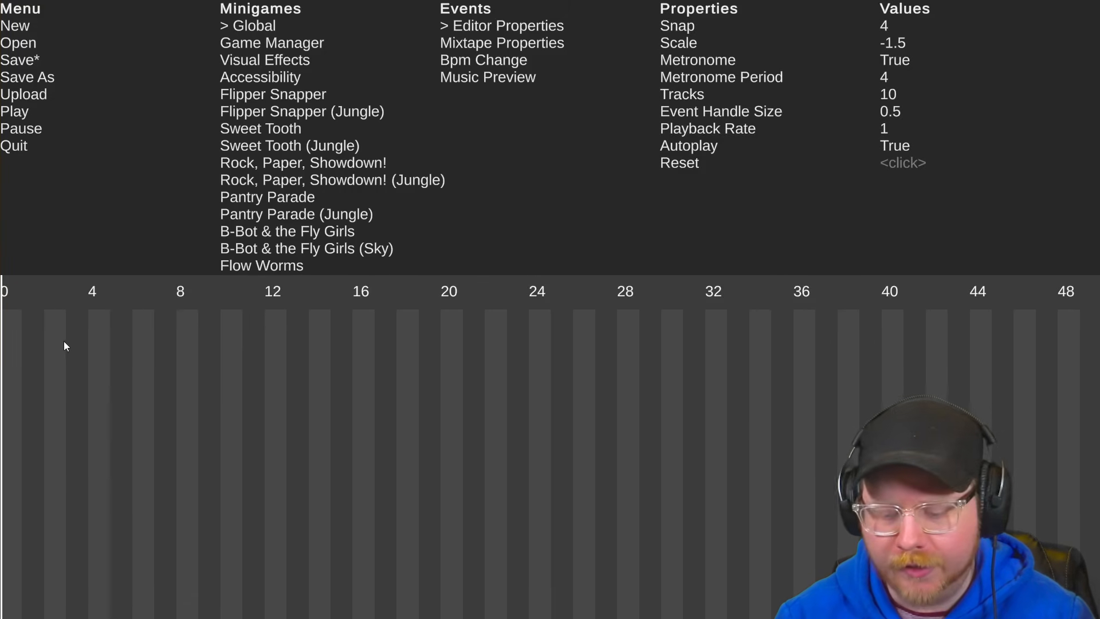
scroll(39, 343, up, 1)
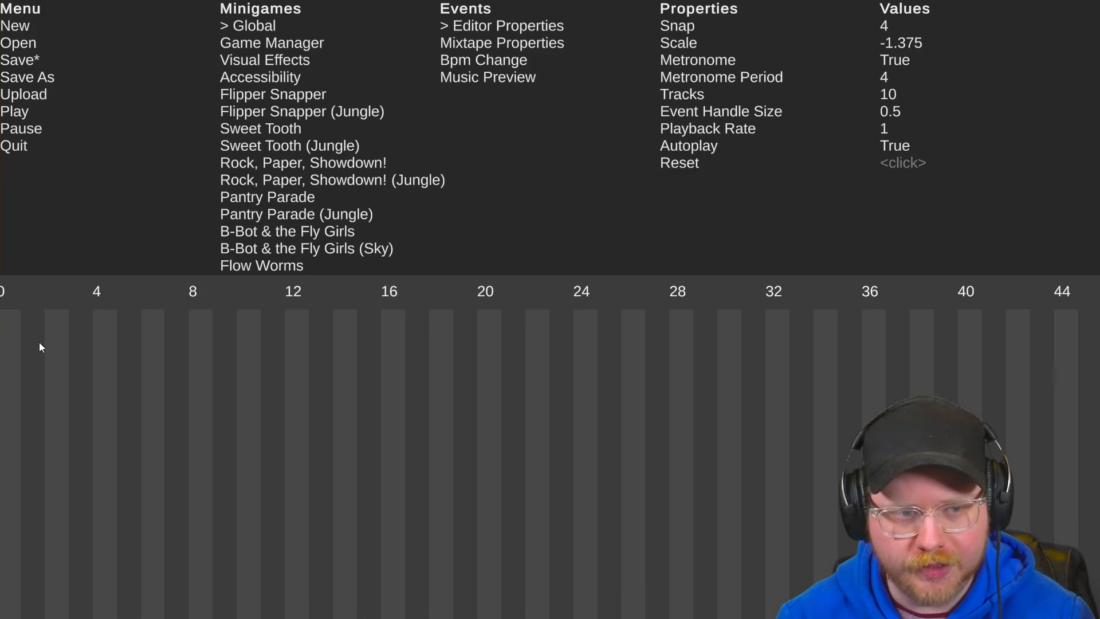
scroll(39, 343, down, 2)
click(38, 342)
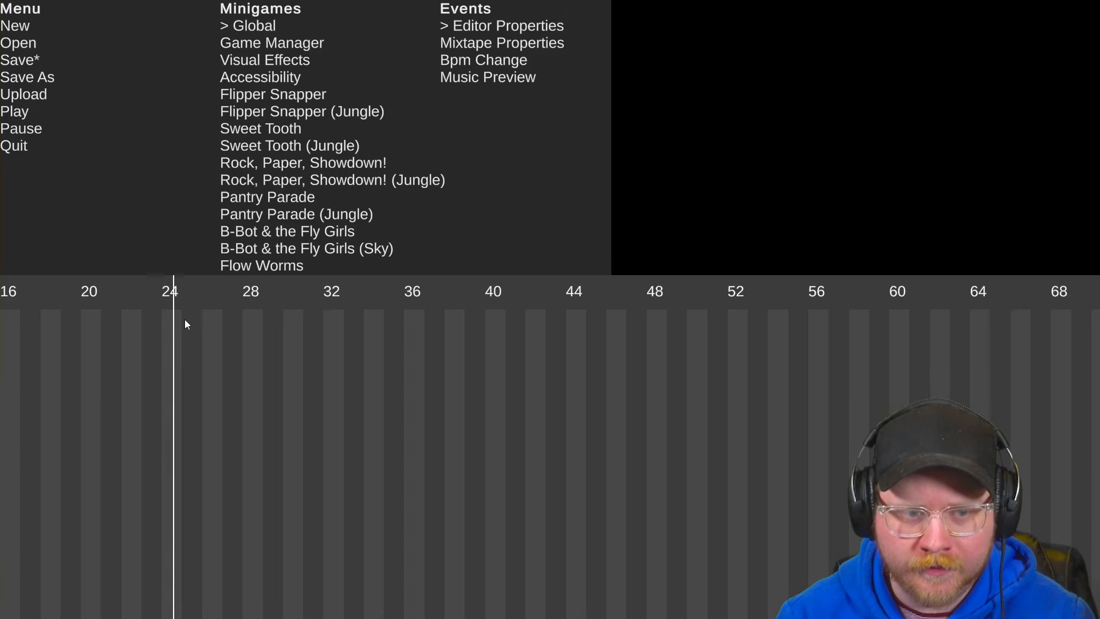
key(space)
scroll(210, 325, right, 10)
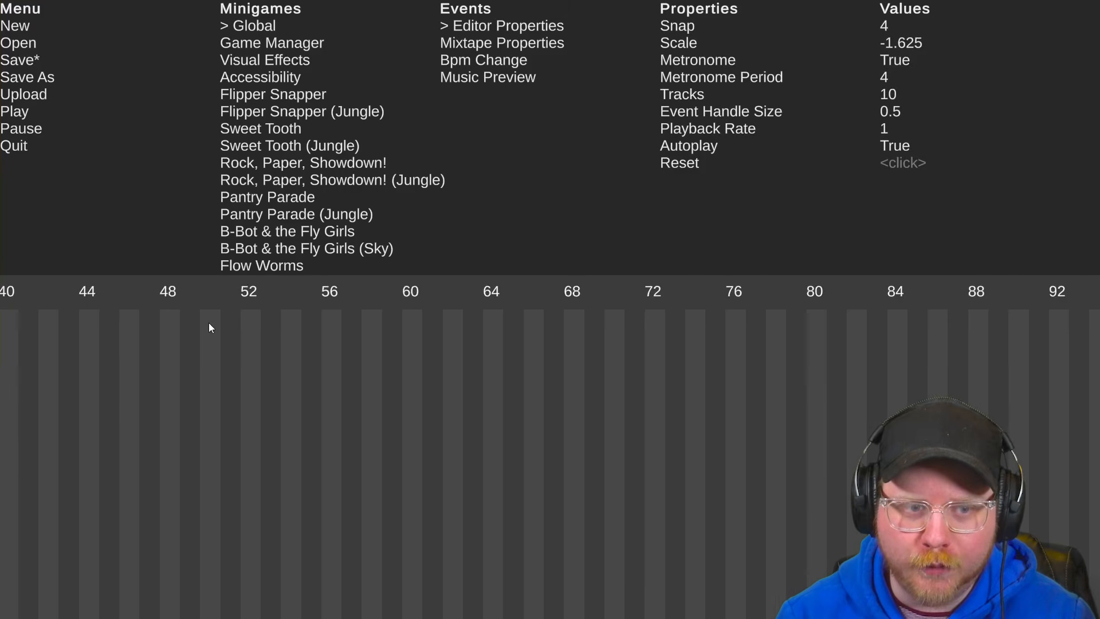
Set the mixtape's Bpm to 139 in the Mixtape Properties
scroll(183, 347, down, 5)
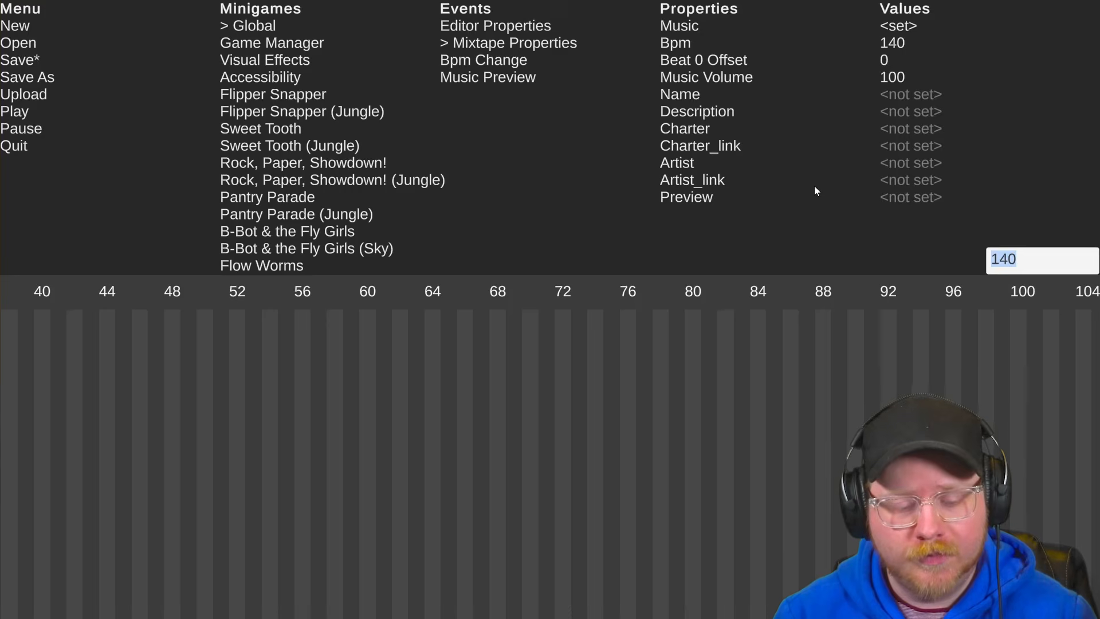
text(12)
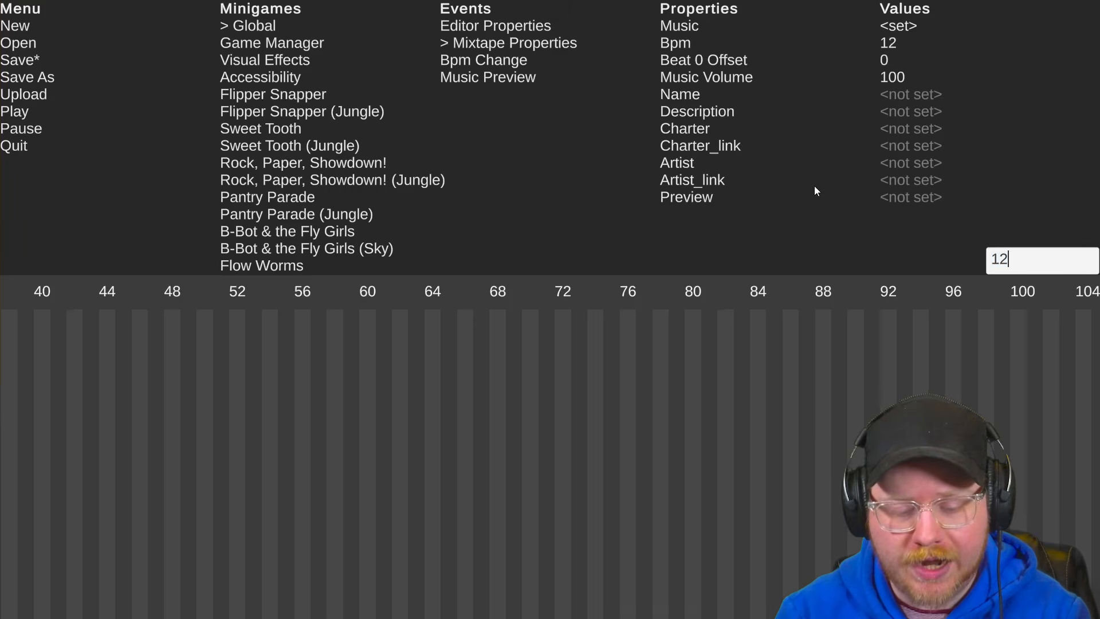
key(BackSpace)
text(39)
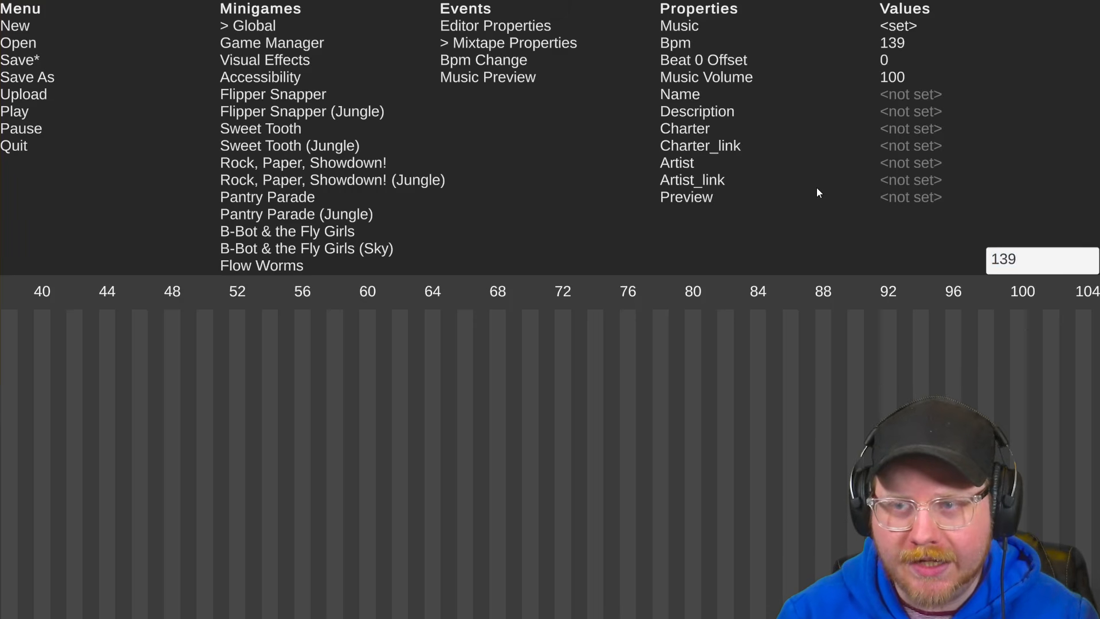
key(Return)
Play the mixtape from beat 0 to about beat 34 to check the music against the 139 tempo
scroll(396, 401, left, 6)
scroll(388, 397, right, 13)
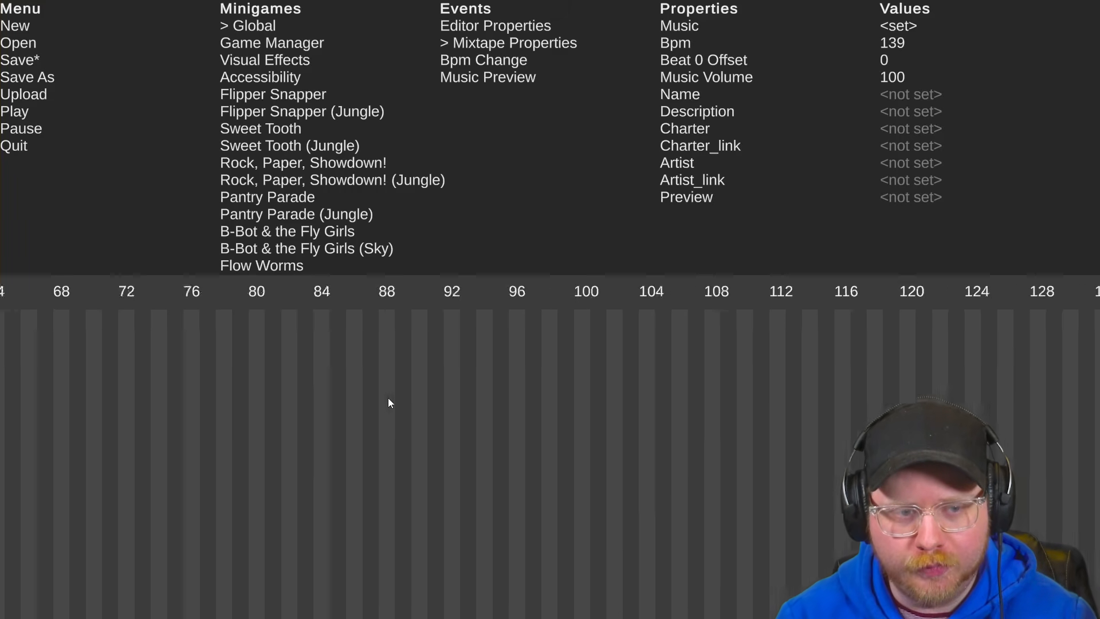
scroll(388, 398, left, 17)
scroll(32, 345, down, 1)
key(space)
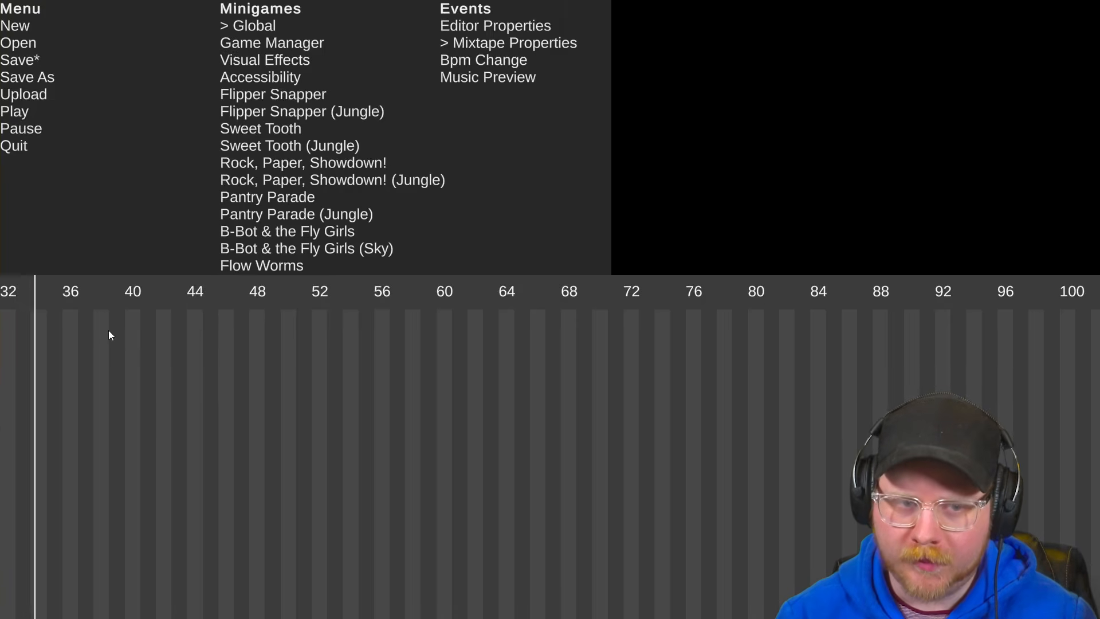
key(space)
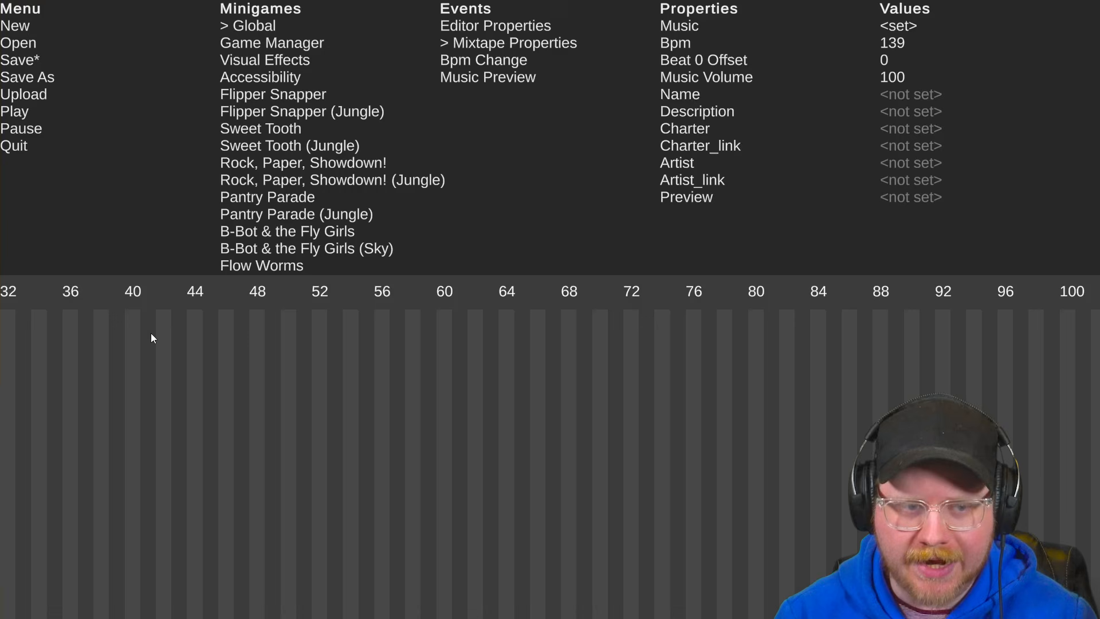
scroll(232, 359, up, 5)
scroll(232, 359, down, 5)
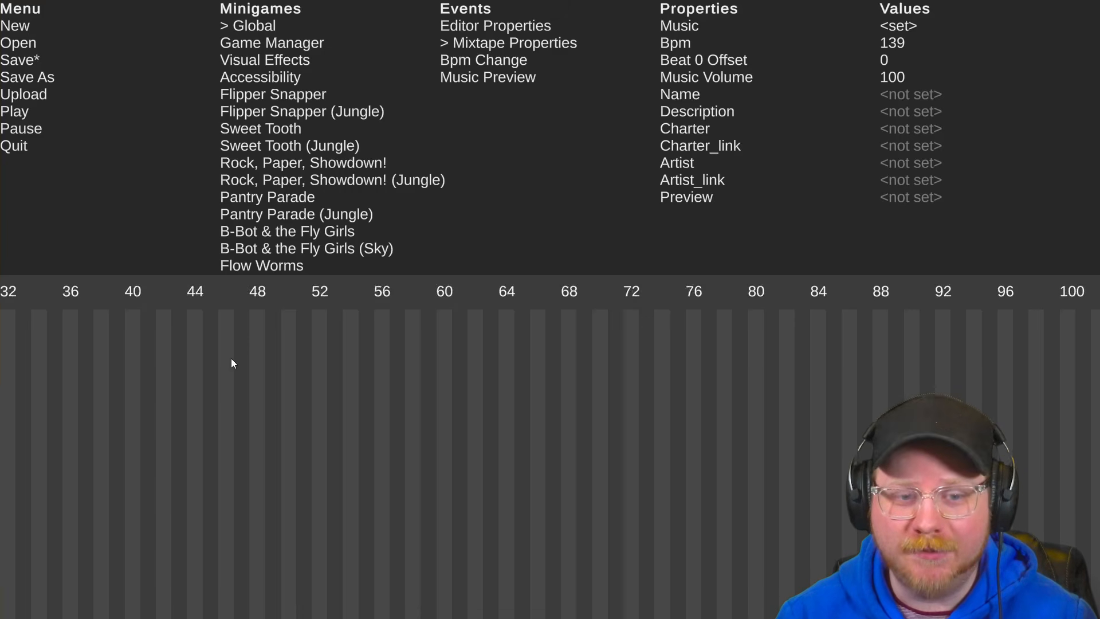
Set the mixtape's Bpm to 138
scroll(232, 359, up, 8)
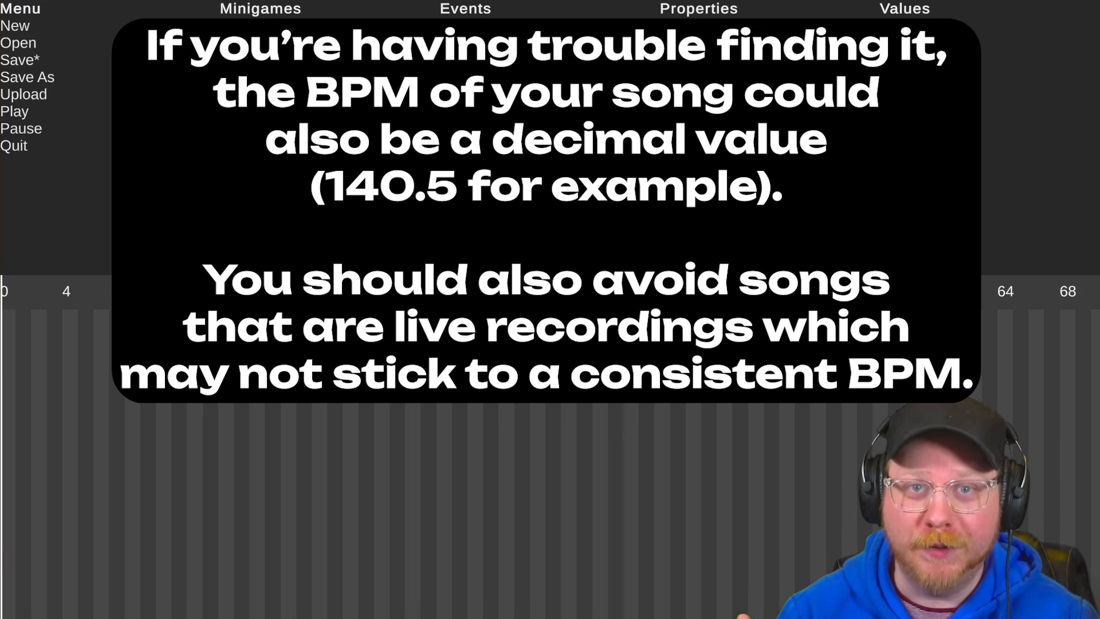
key(BackSpace)
text(8)
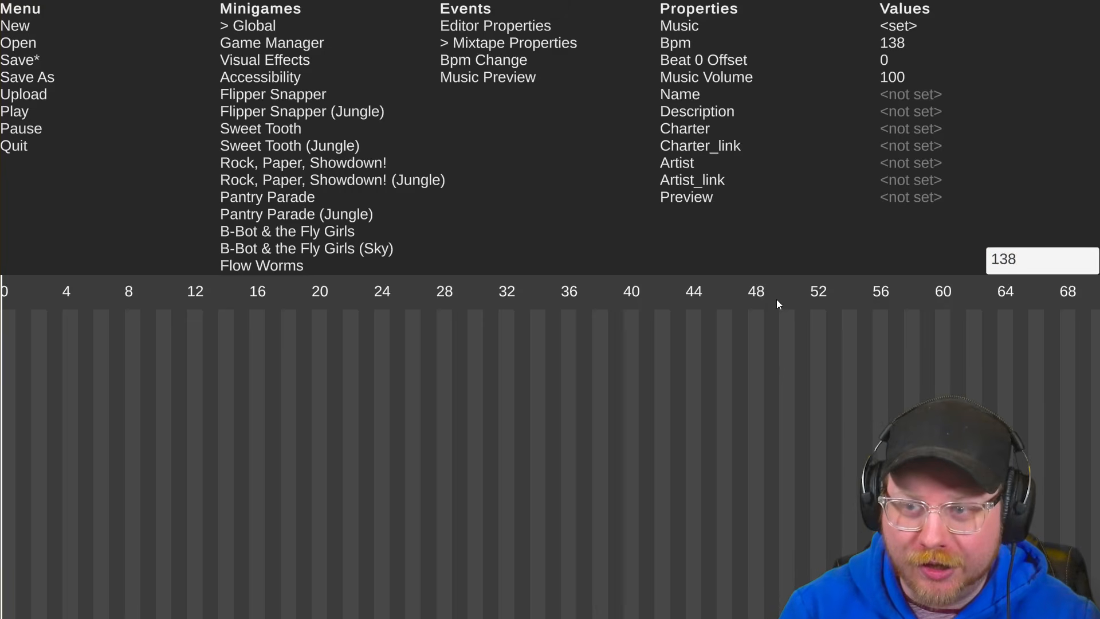
key(Return)
Play the mixtape from beat 0 past about beat 19 to check the music against the 138 tempo
key(space)
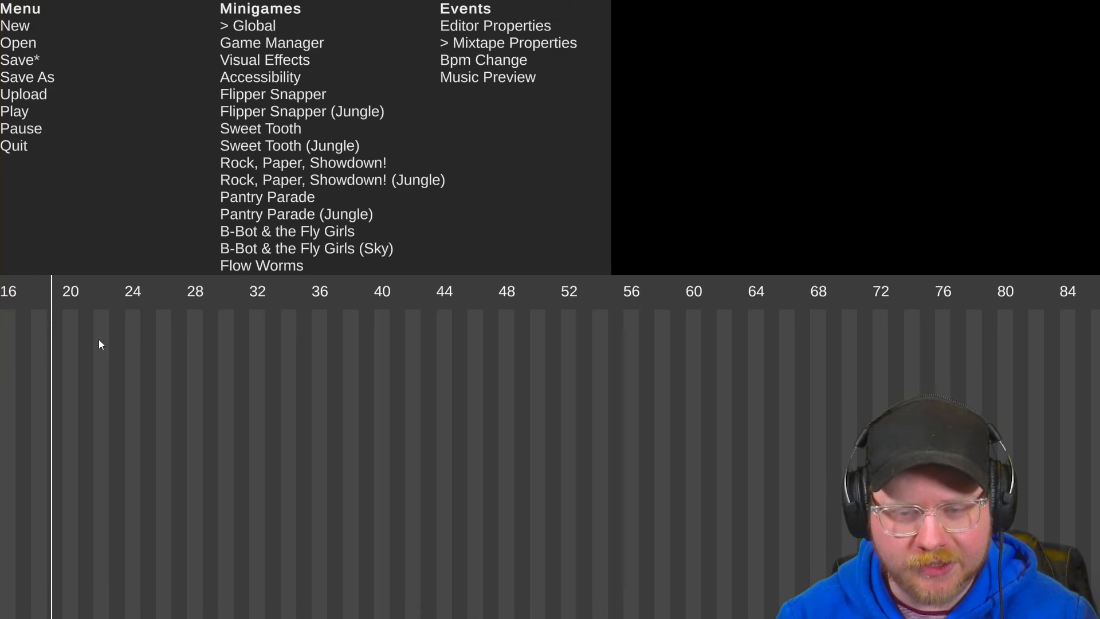
scroll(99, 344, right, 4)
key(space)
scroll(239, 381, down, 1)
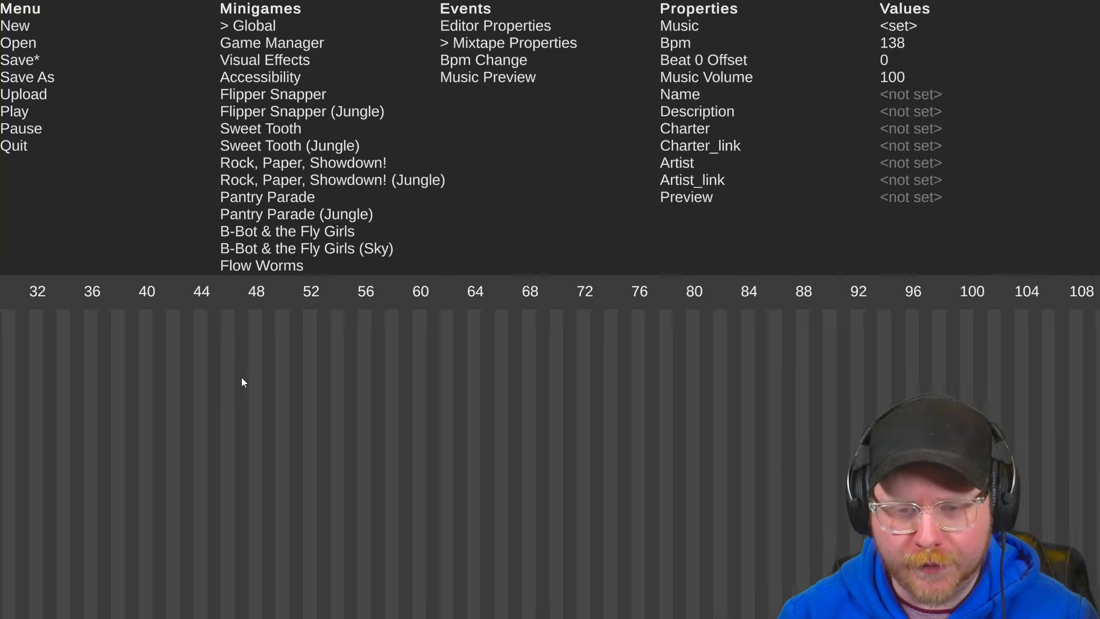
Play the mixtape from about beat 104 and from further points in the song to check that the tempo still matches
scroll(241, 382, down, 2)
click(687, 298)
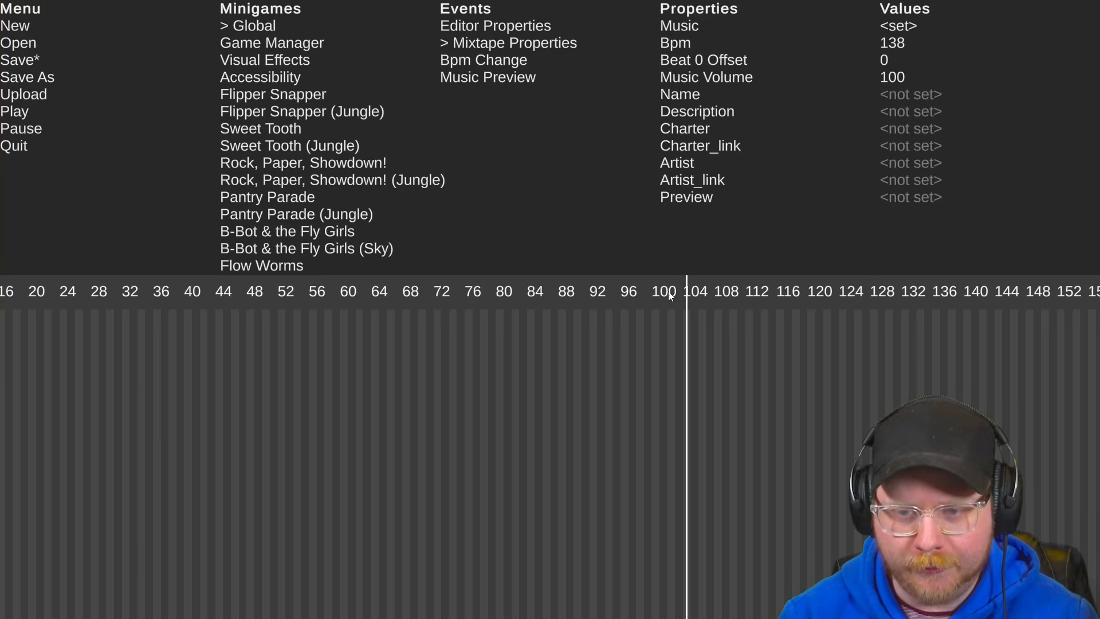
key(space)
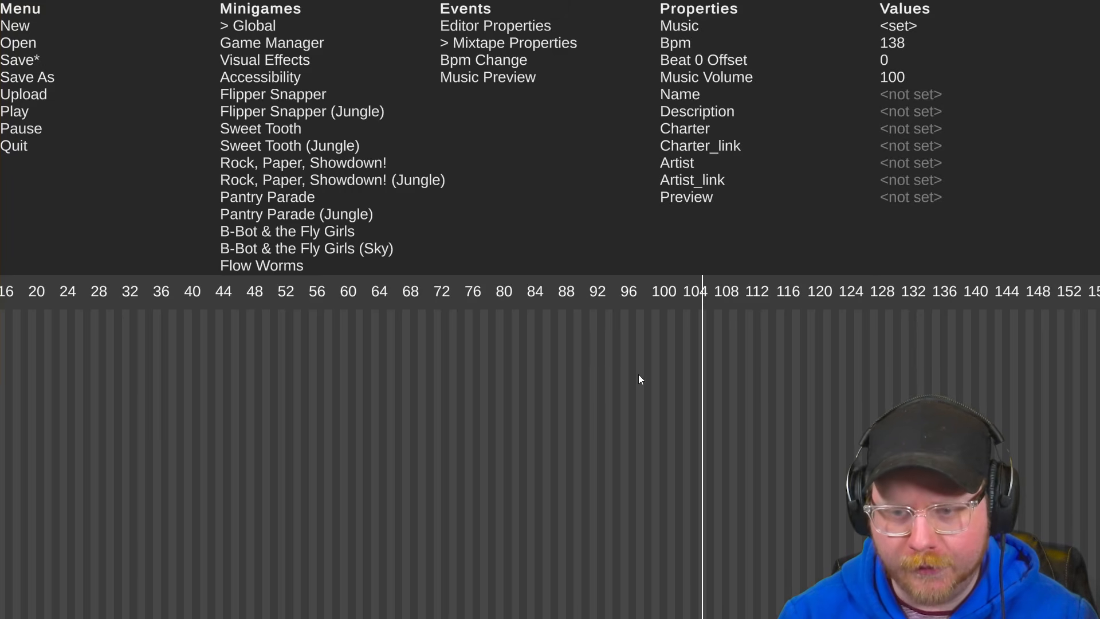
scroll(640, 379, down, 1)
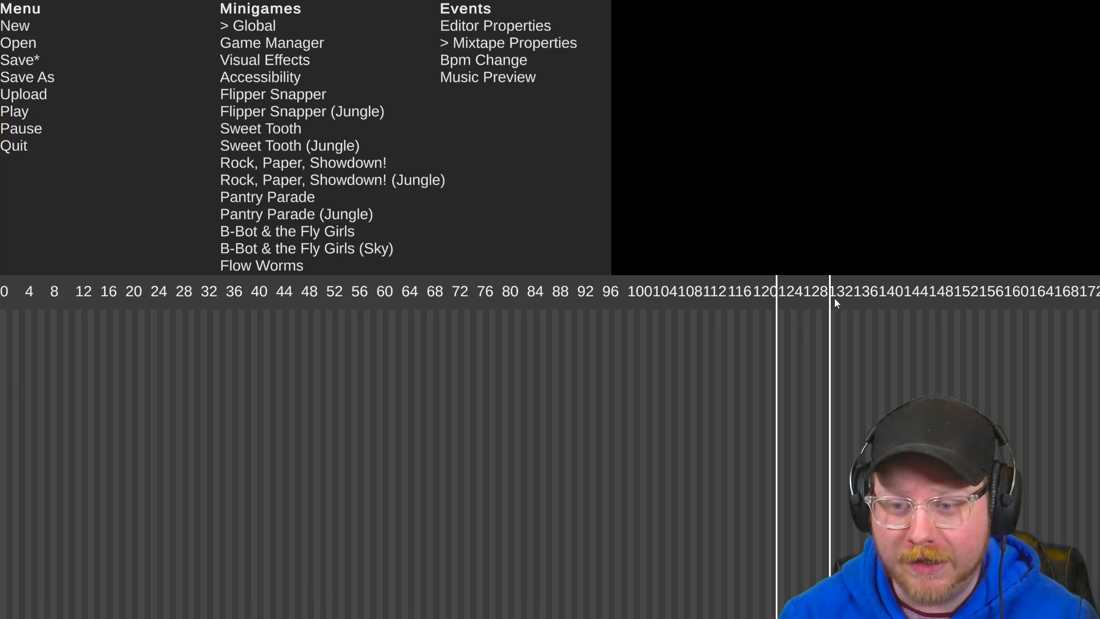
click(855, 297)
scroll(774, 356, down, 2)
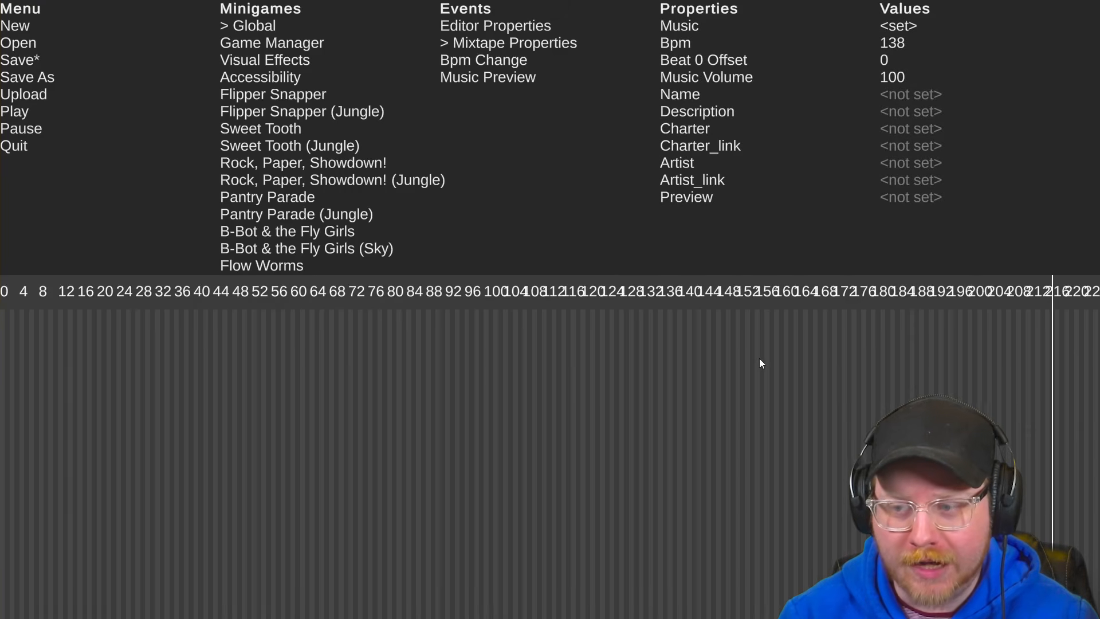
scroll(761, 359, down, 2)
scroll(837, 292, up, 2)
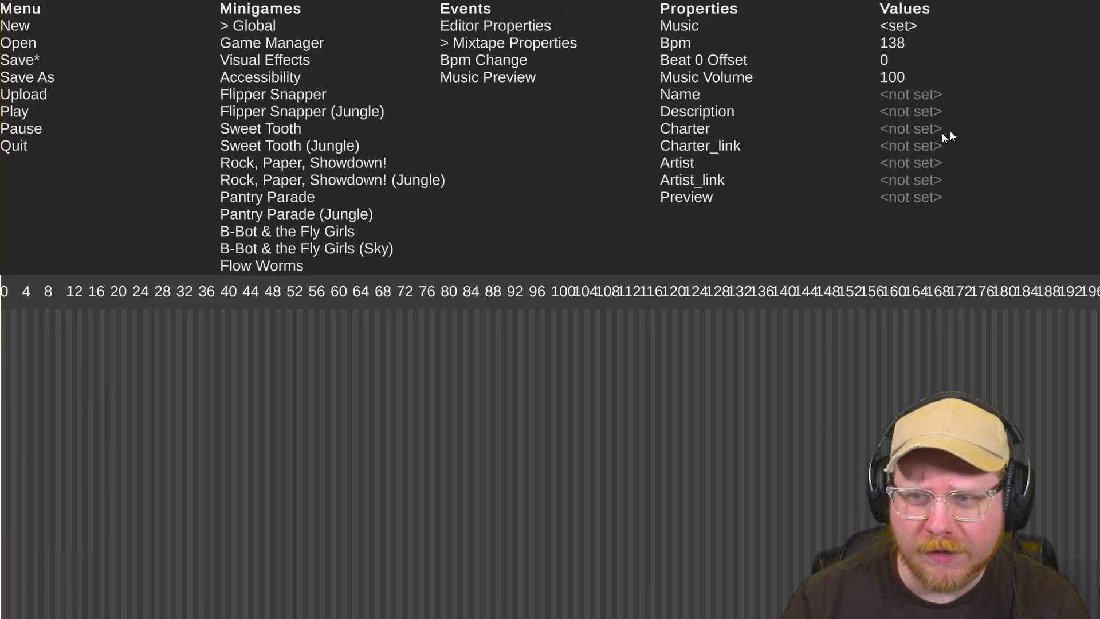
Set the mixtape's Music Volume to 75
click(911, 113)
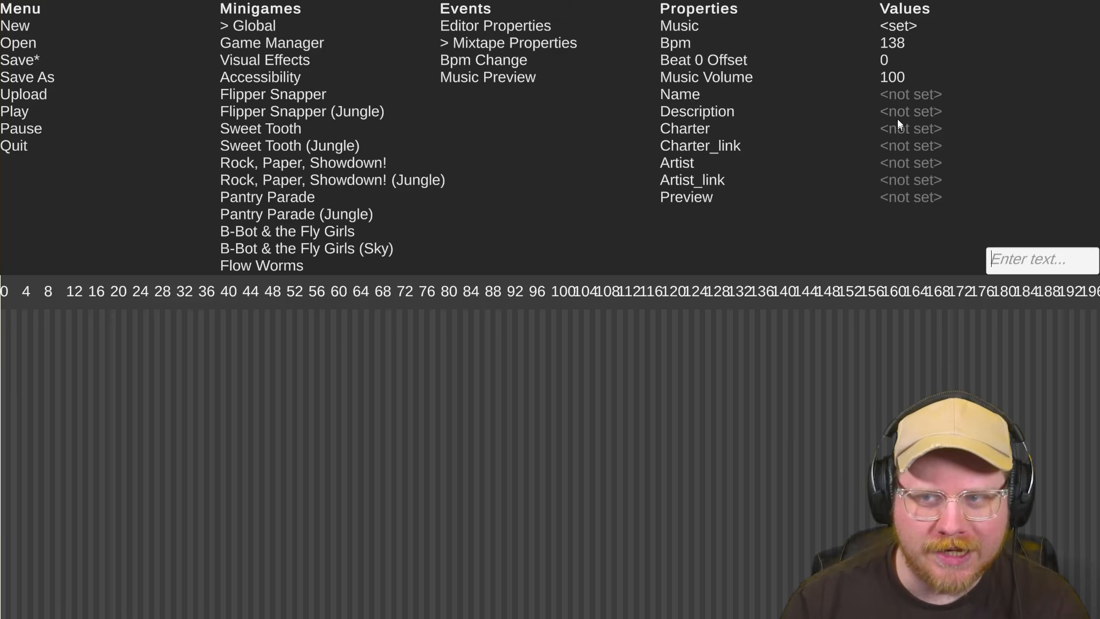
click(894, 78)
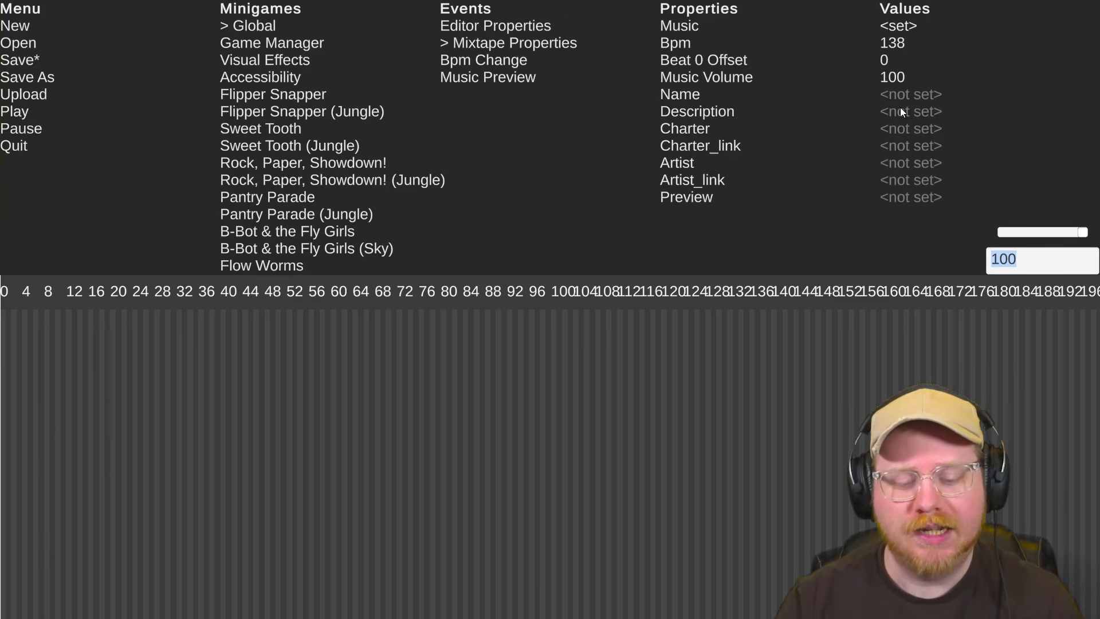
text(75)
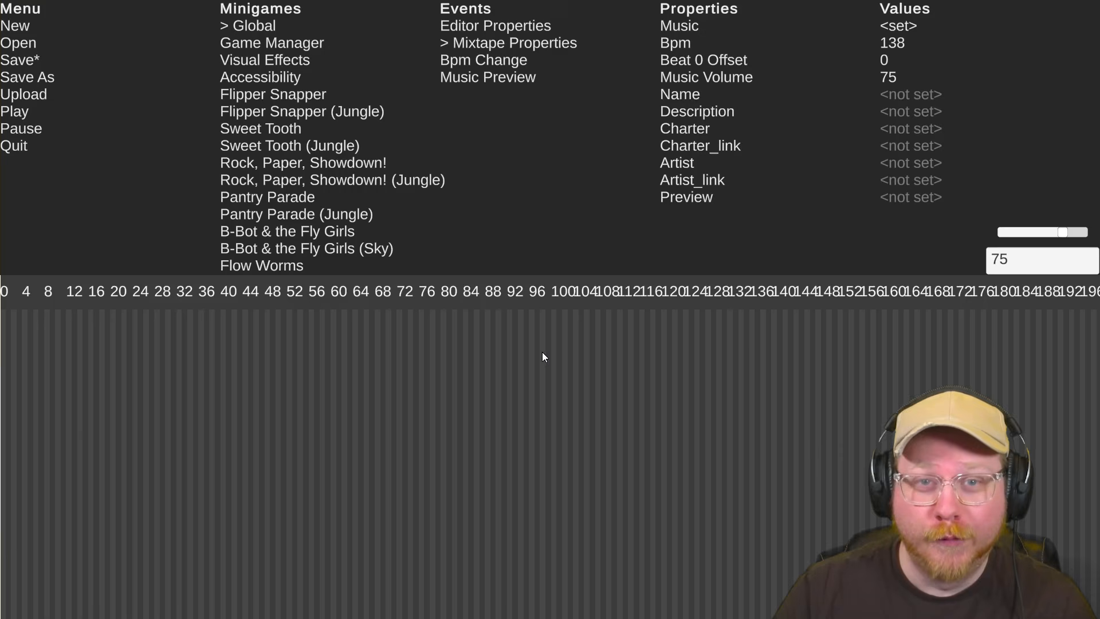
click(889, 78)
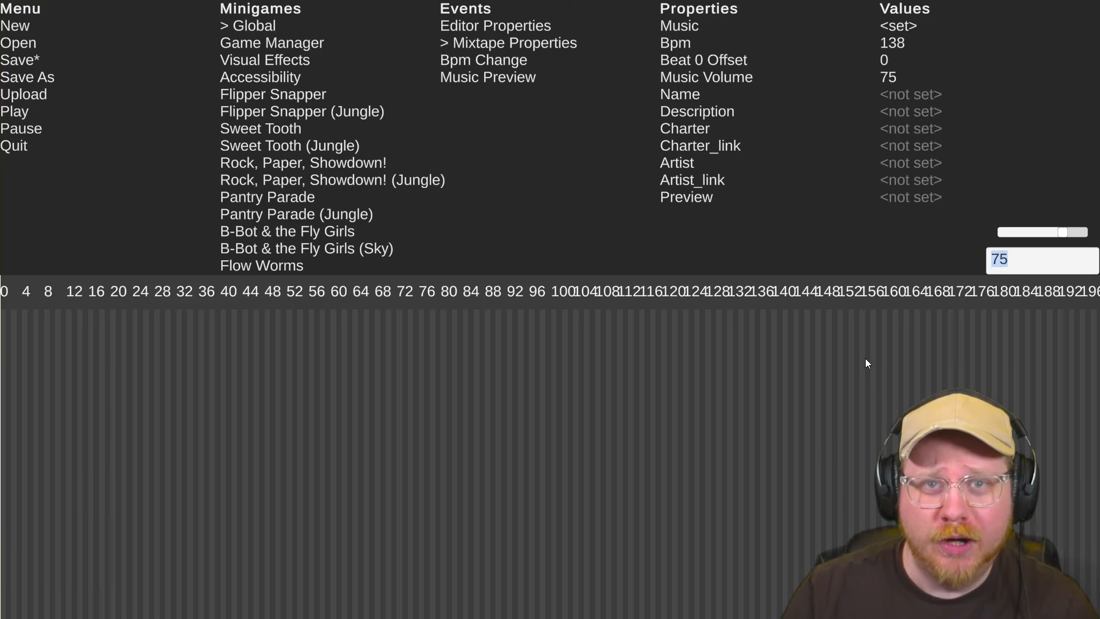
click(892, 79)
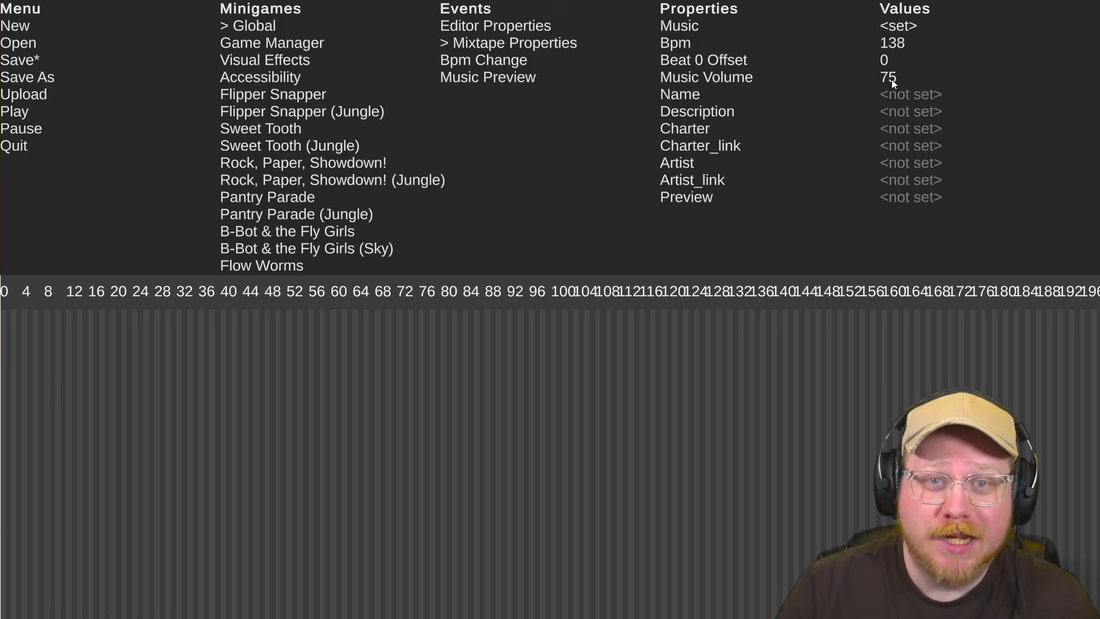
Look over the Global events Bpm Change and Music Preview, and select the Game Manager's End event
click(464, 60)
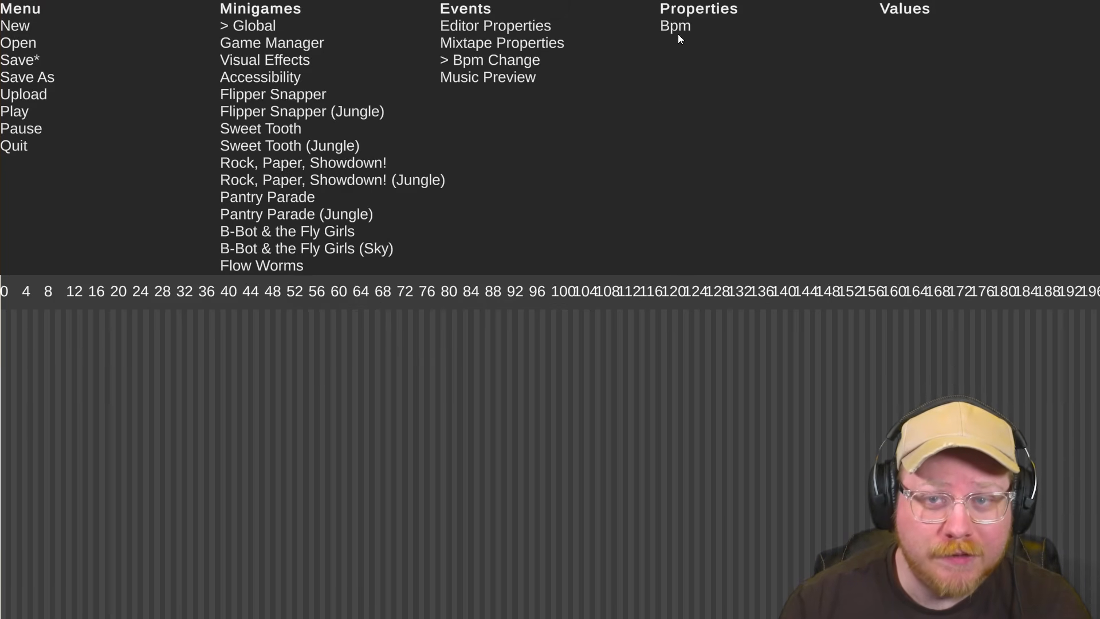
click(508, 77)
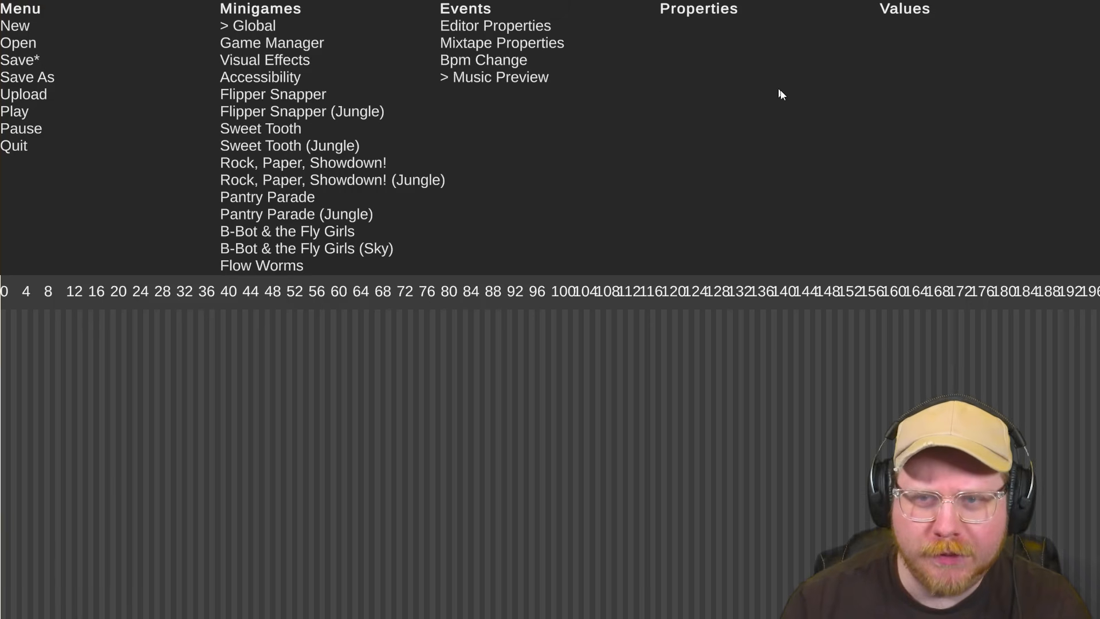
click(238, 30)
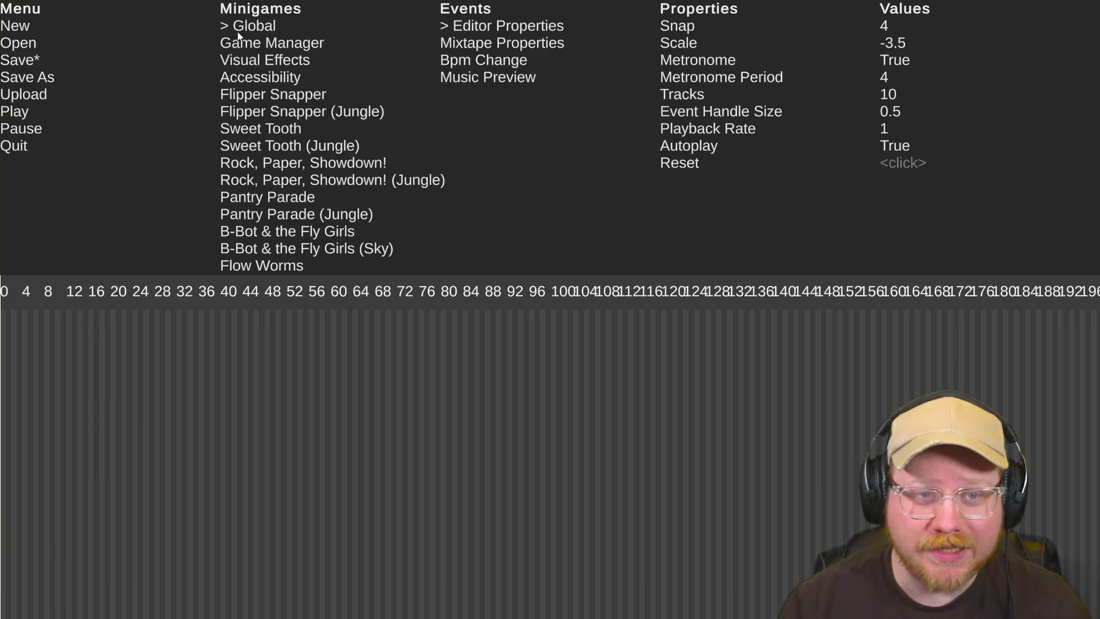
click(267, 43)
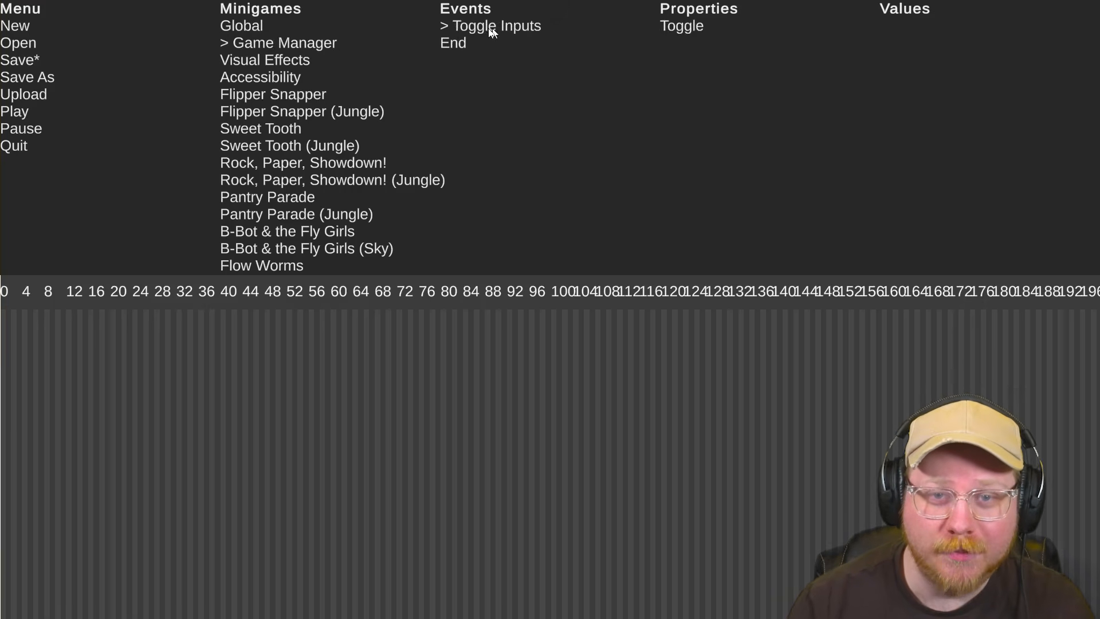
click(455, 46)
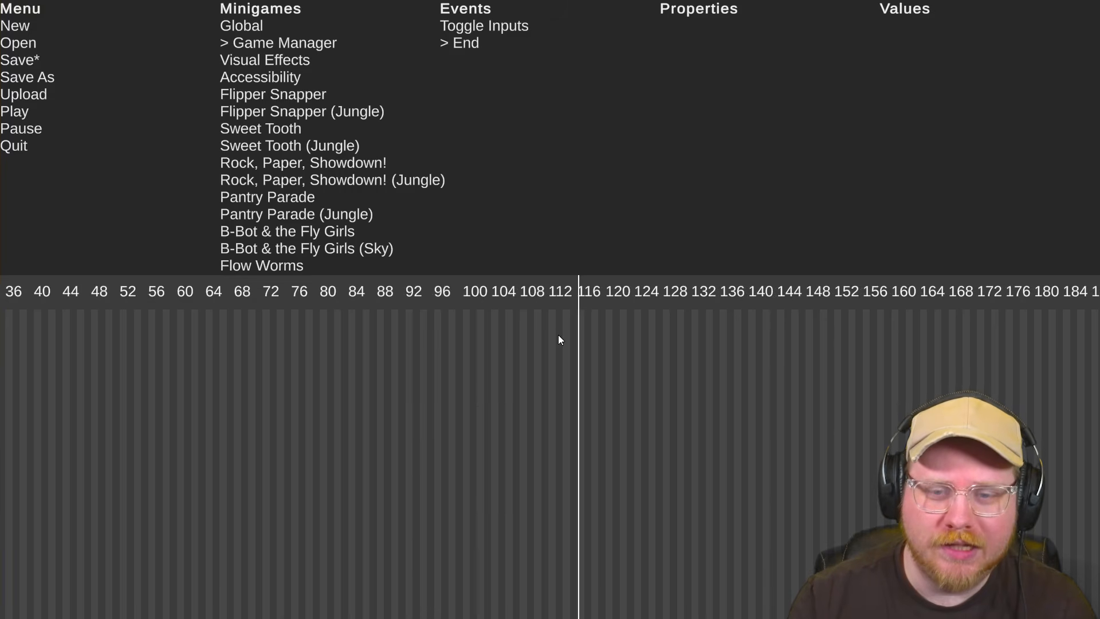
Play the mixtape briefly from about beat 113 and about beat 138 to look for the end of the song
click(557, 294)
key(space)
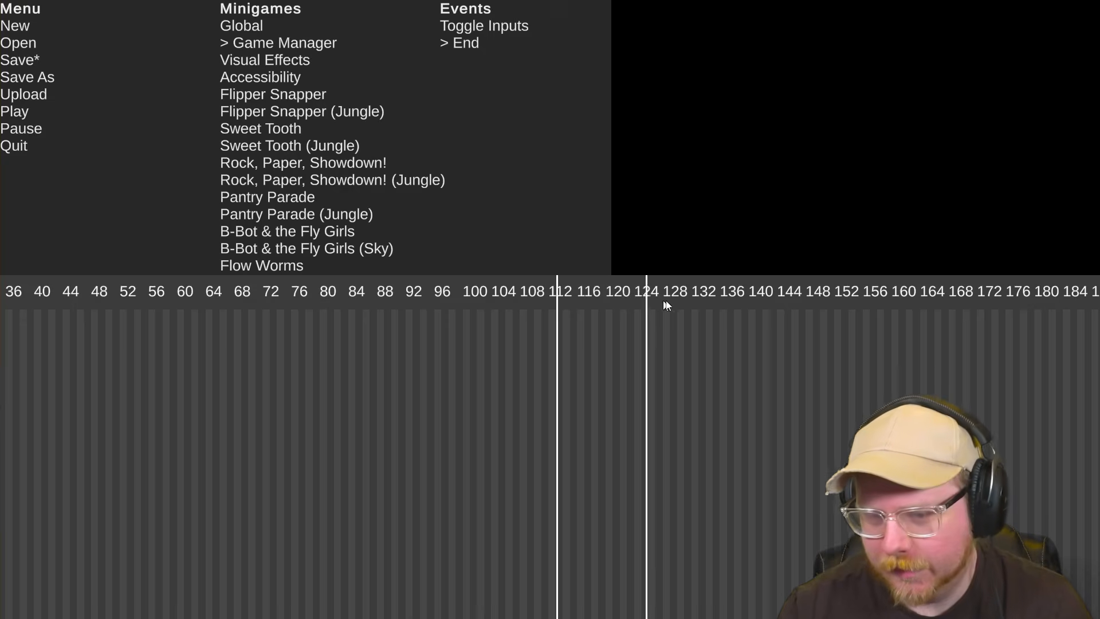
key(space)
scroll(722, 298, right, 2)
click(676, 295)
key(space)
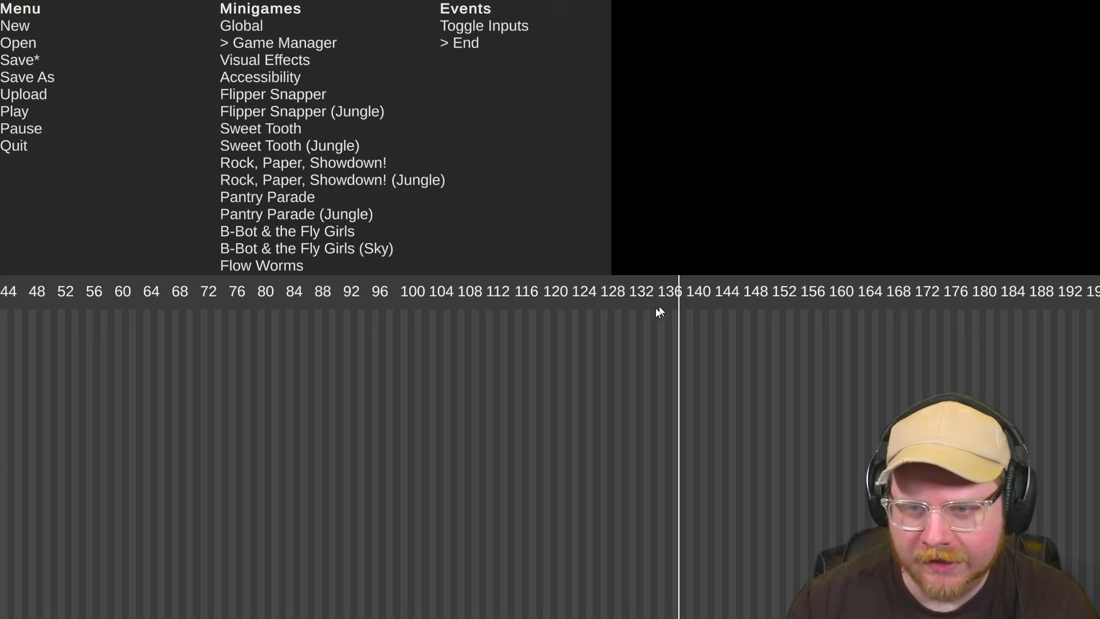
key(space)
scroll(730, 296, right, 2)
scroll(731, 296, right, 2)
Play short stretches from about beat 195 and about beat 259 to narrow down where the music stops
click(711, 292)
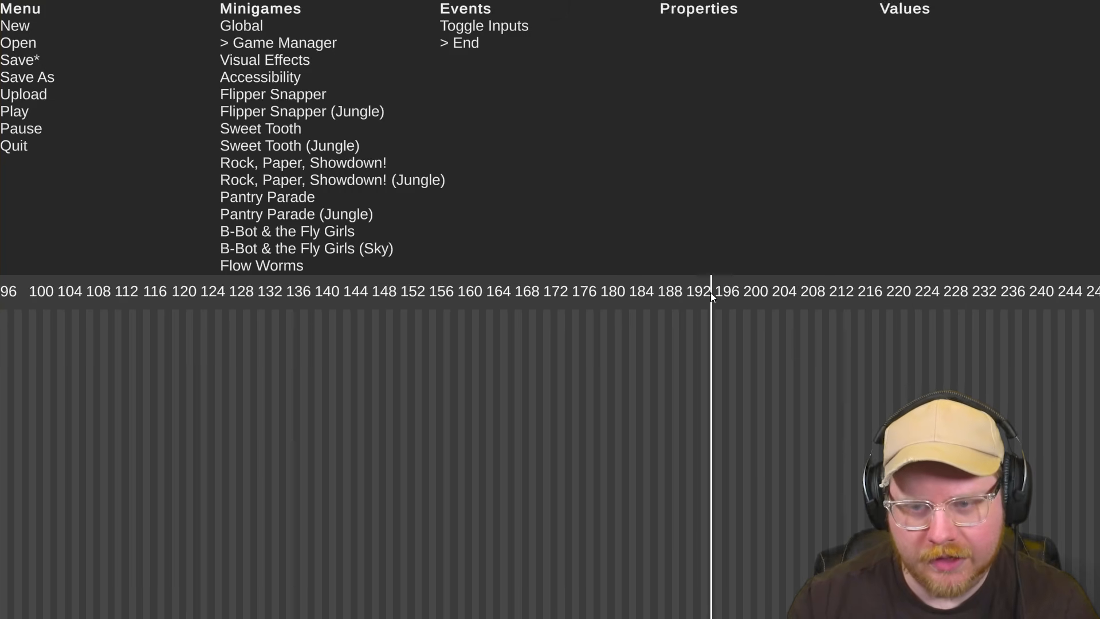
key(space)
key(space)
scroll(736, 302, right, 3)
scroll(736, 303, right, 2)
click(676, 293)
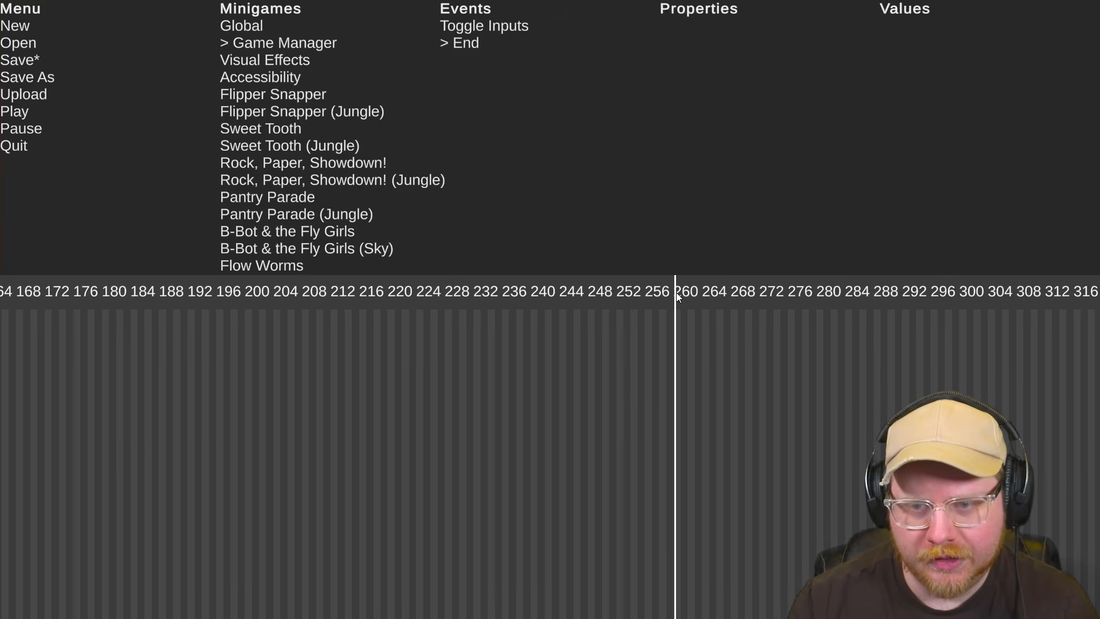
key(space)
key(space)
Move the playhead back to about beat 205 and play from there to locate the song's final beats
click(561, 291)
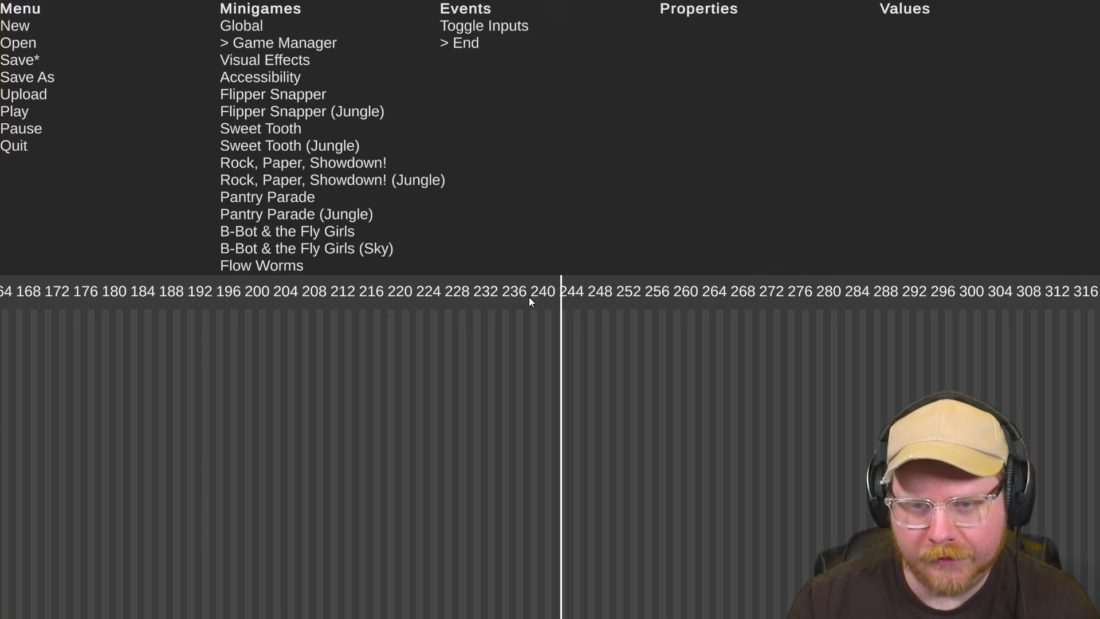
click(463, 291)
click(287, 295)
key(space)
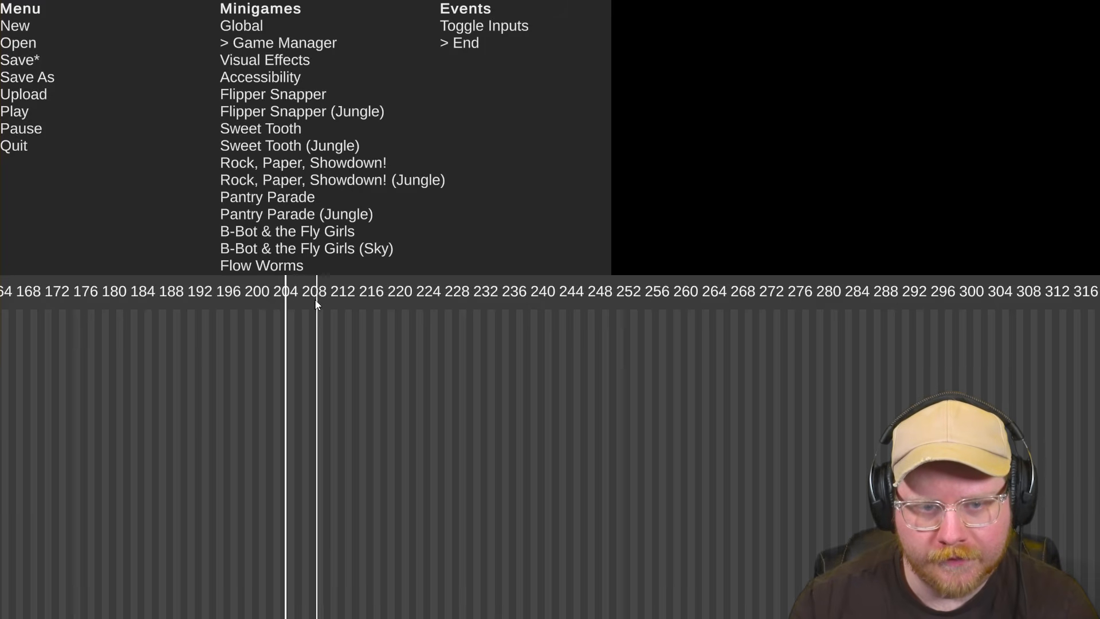
key(space)
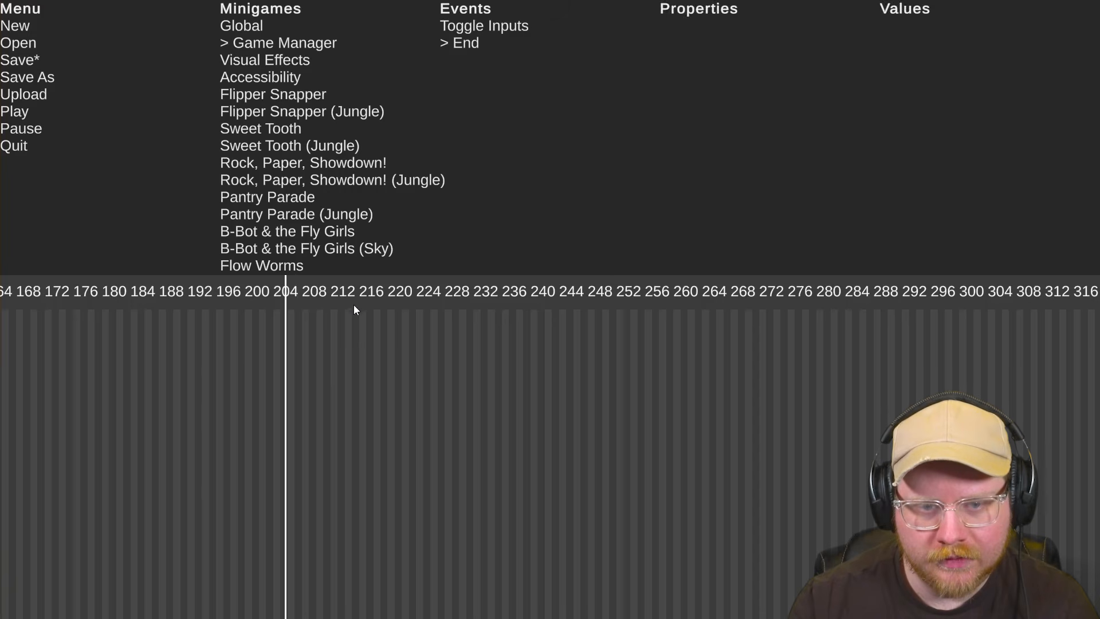
Place the Game Manager's End event on the first track around beat 214, where the song finishes
click(345, 301)
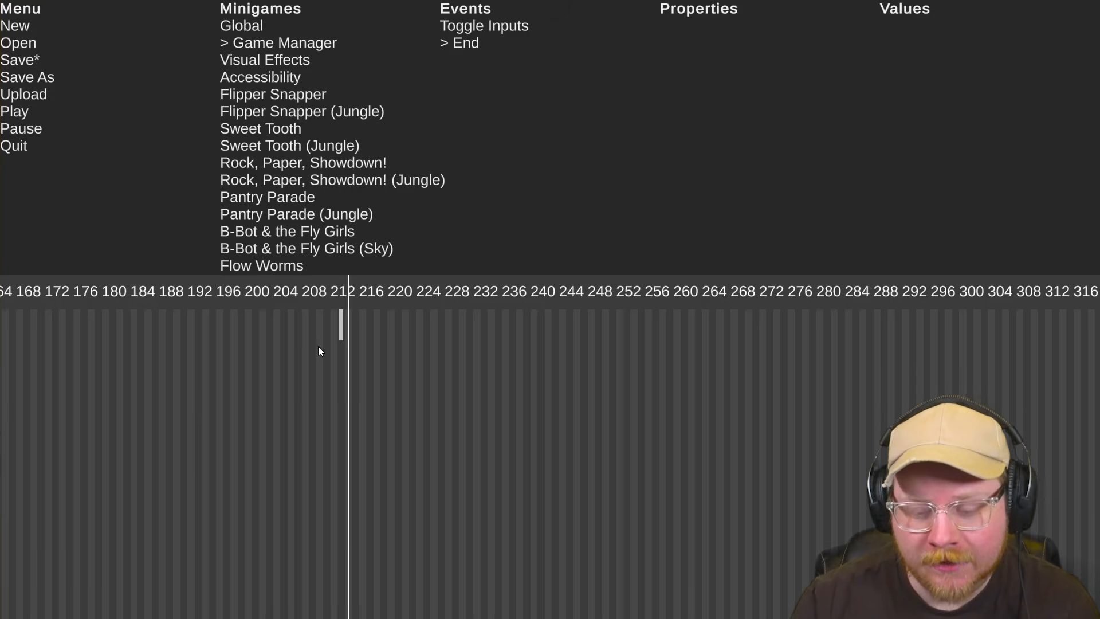
scroll(320, 351, up, 2)
scroll(327, 339, up, 1)
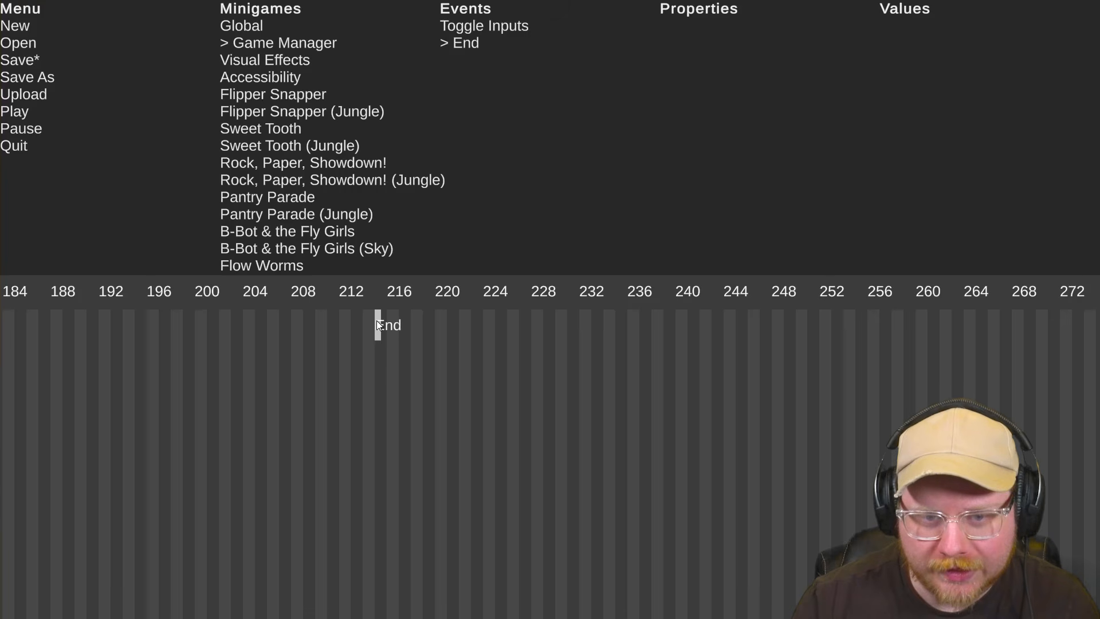
Move the End event to beat 215 on the first track and play from about beat 207 to check its timing
drag(388, 324, 383, 327)
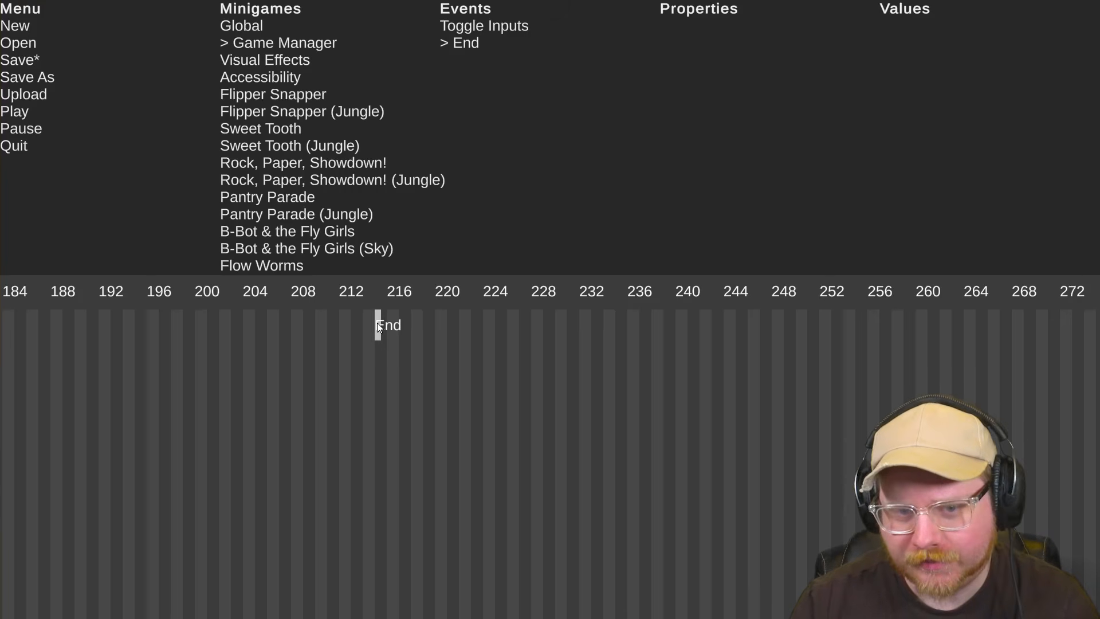
click(291, 338)
key(space)
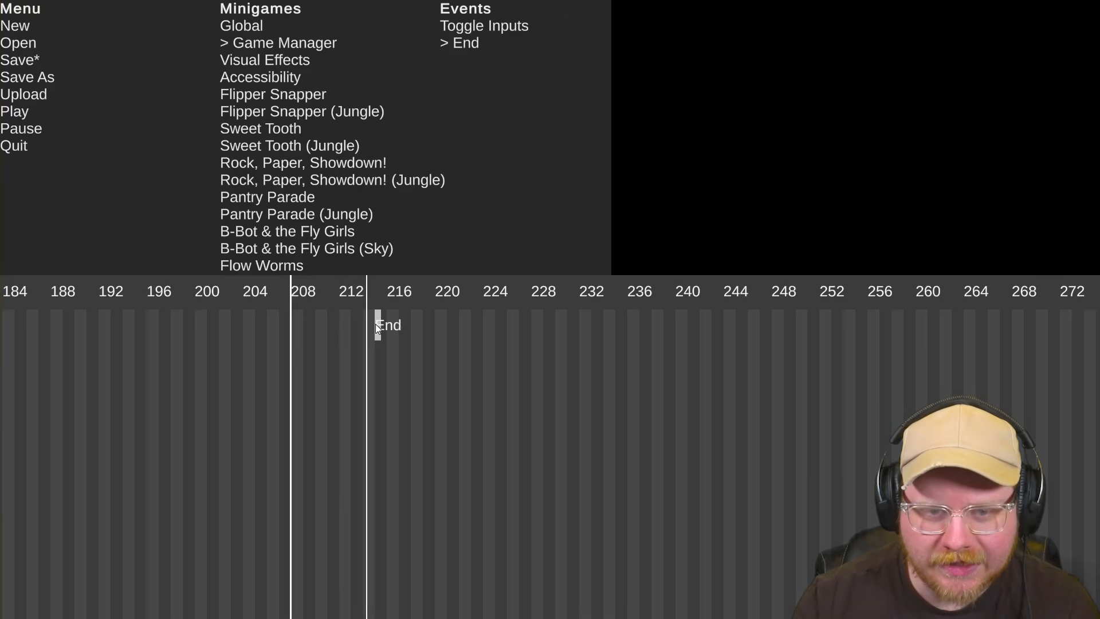
key(space)
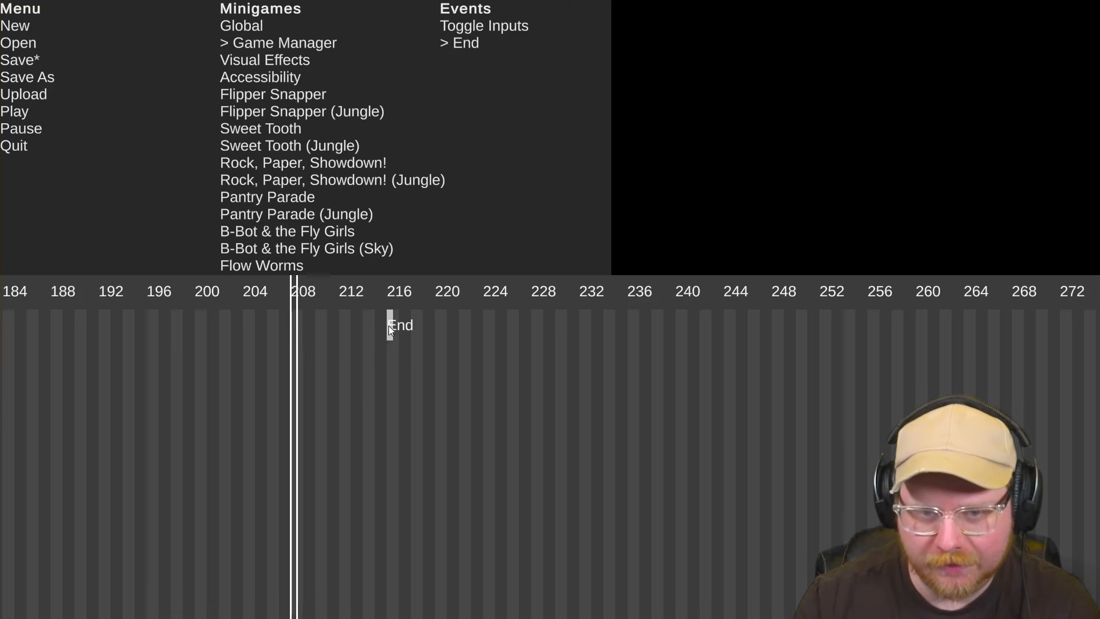
key(space)
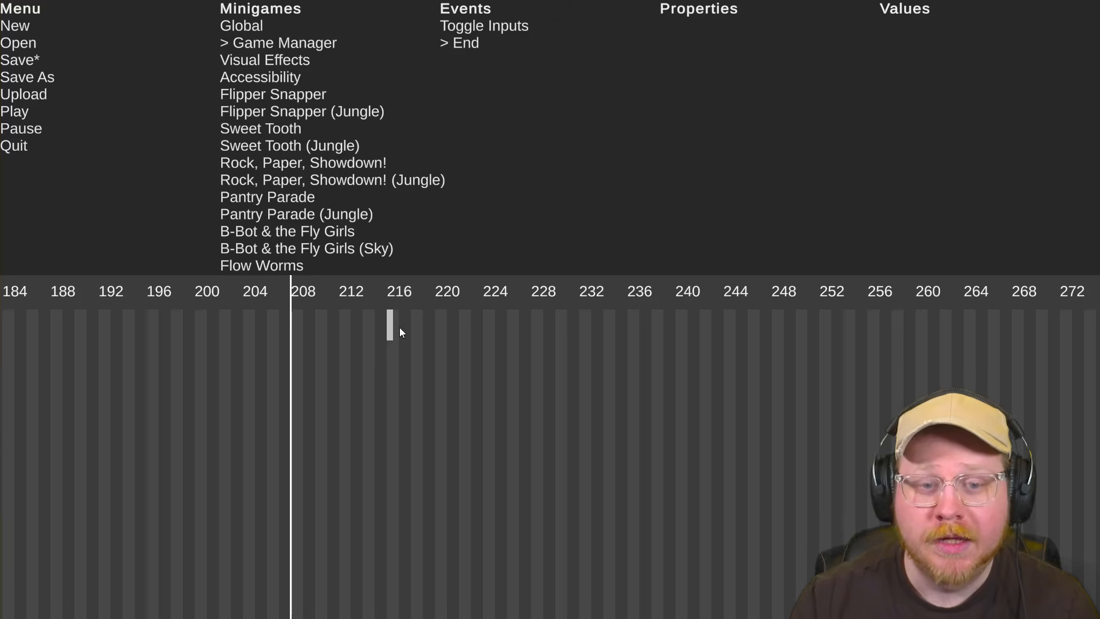
Place a Game Manager Toggle Inputs event around beat 170 on the first track to inspect its Toggle value, and remove it
scroll(315, 343, down, 5)
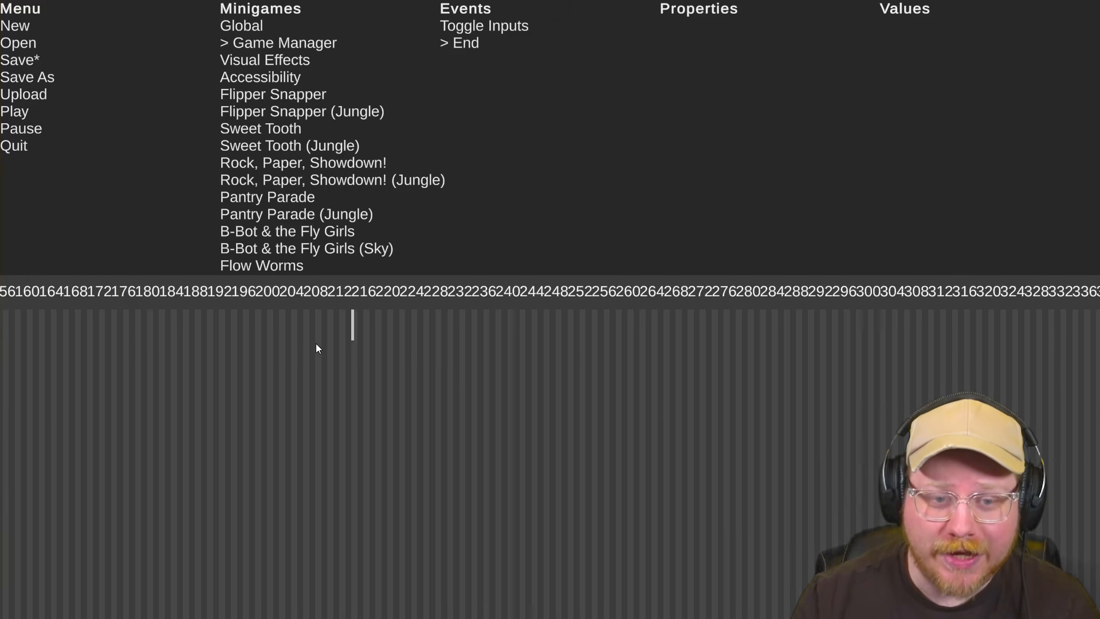
scroll(290, 350, left, 6)
scroll(589, 364, down, 1)
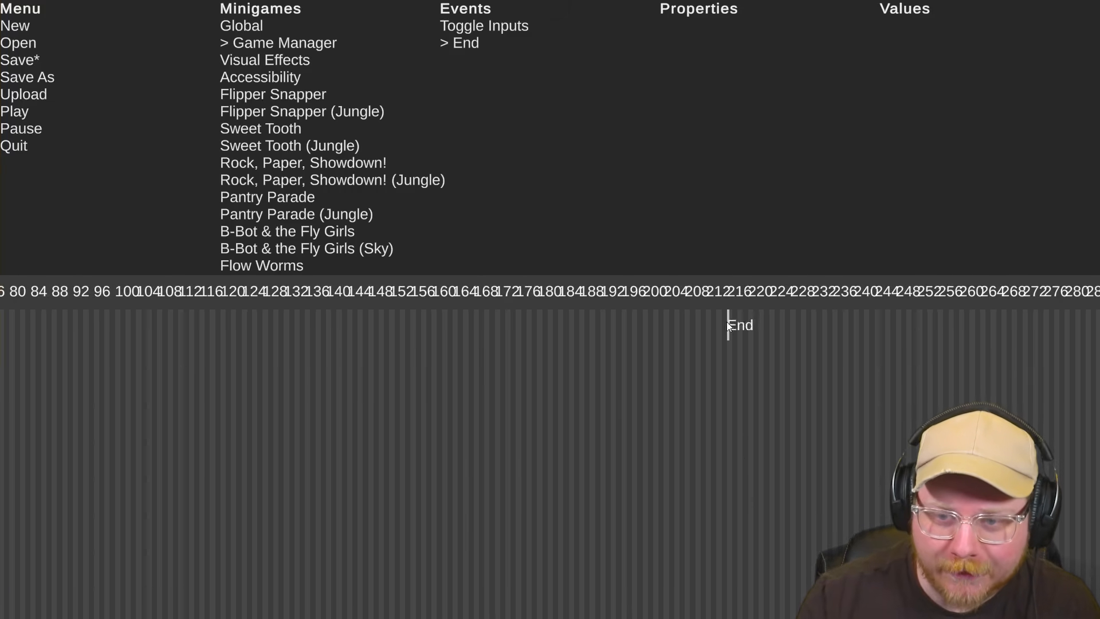
scroll(574, 378, down, 2)
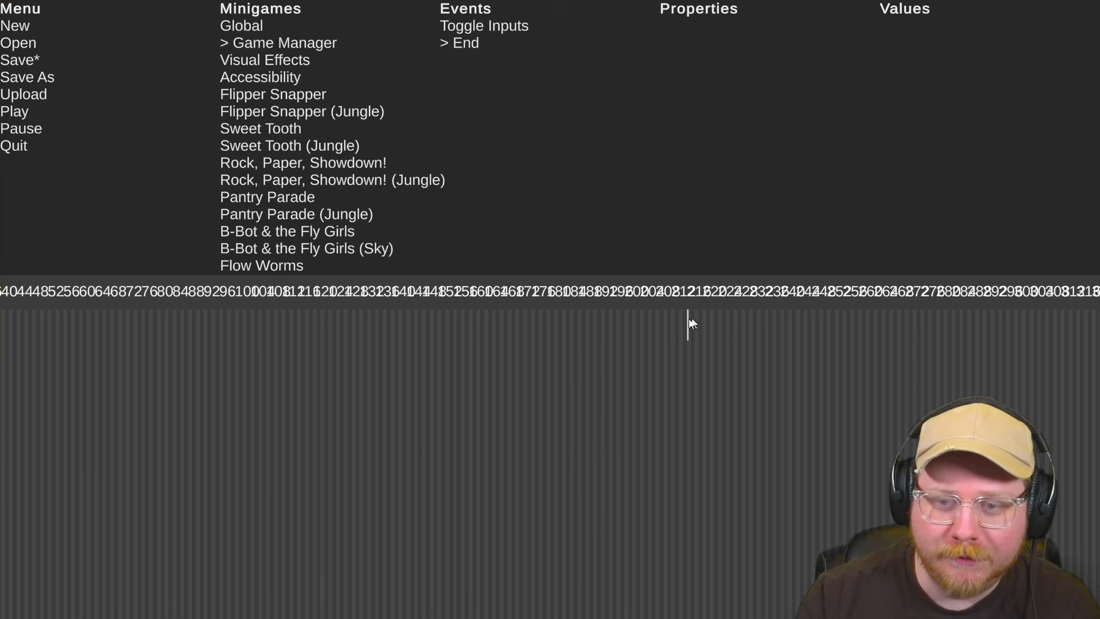
scroll(688, 319, up, 5)
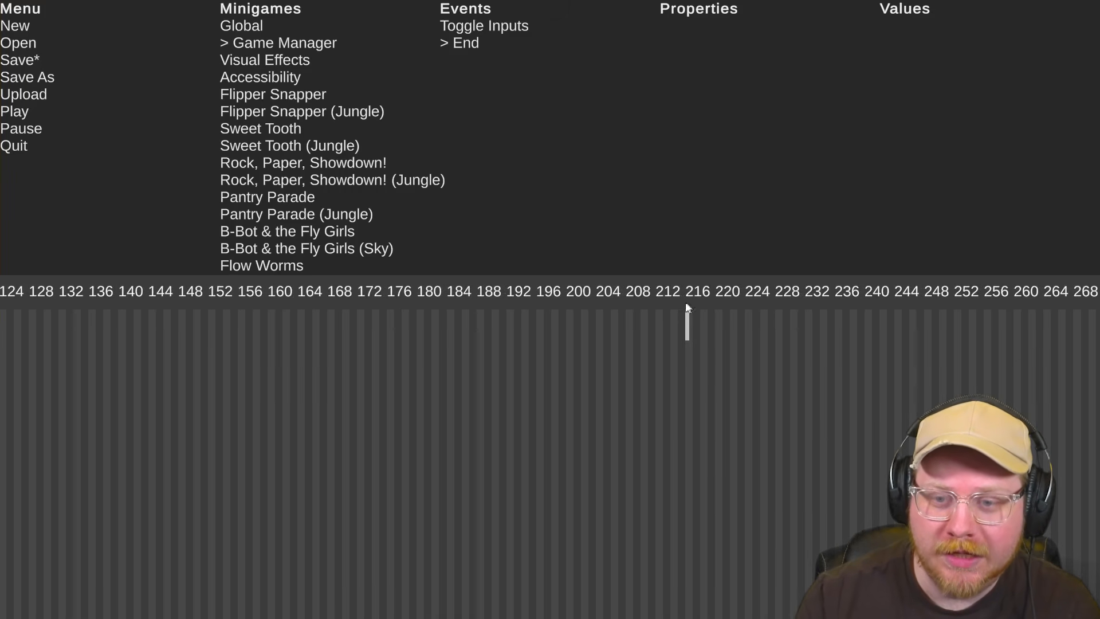
click(479, 29)
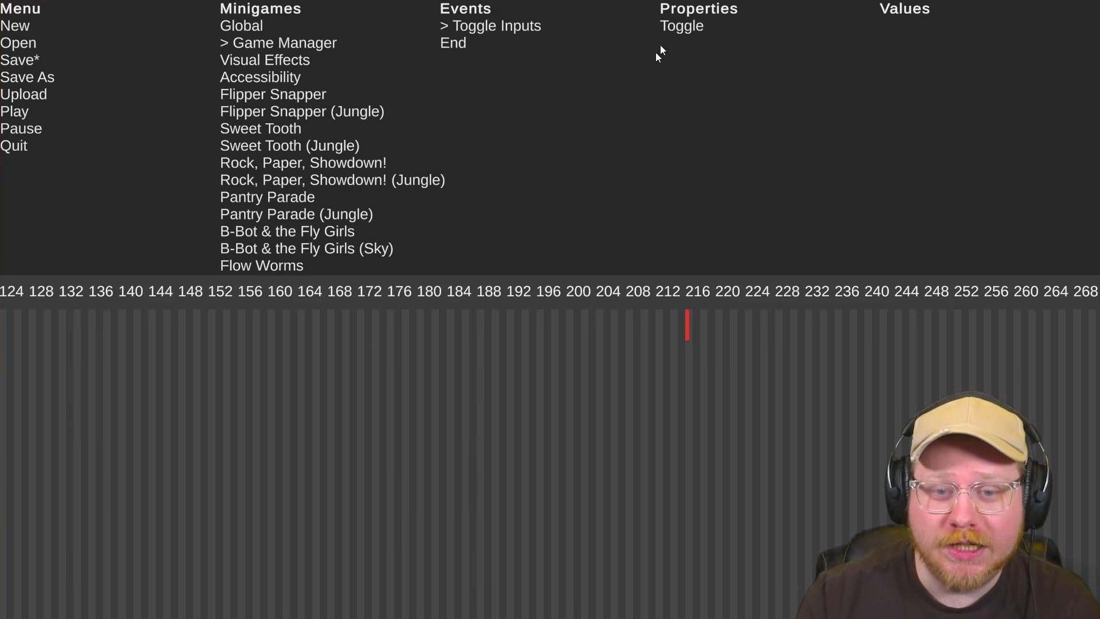
click(354, 324)
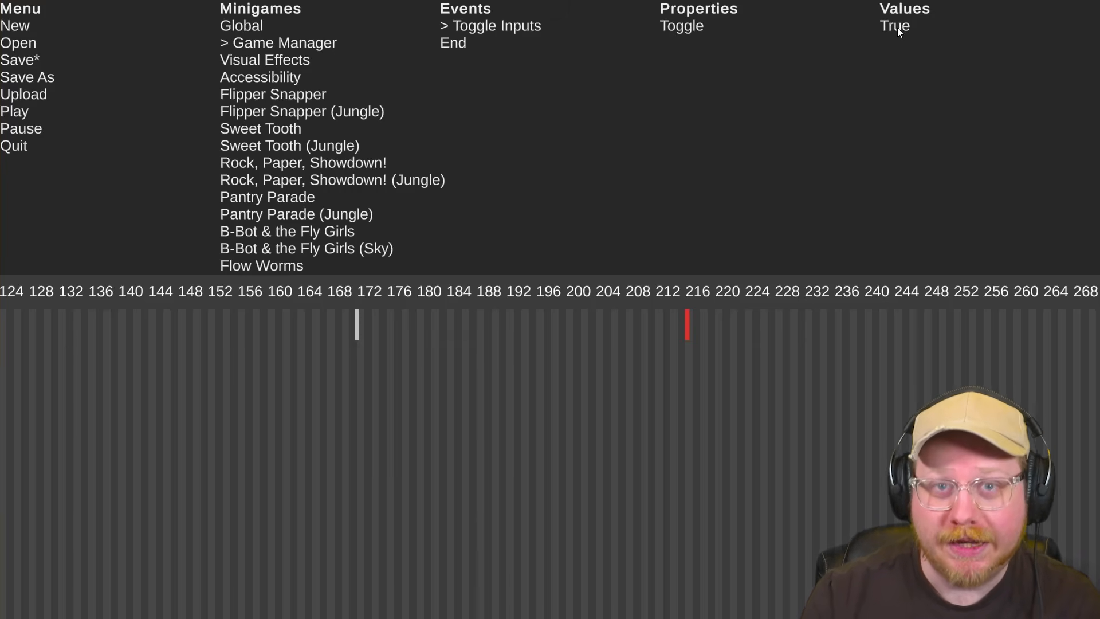
right_click(360, 325)
Review the events offered by Visual Effects, Accessibility and Flipper Snapper
scroll(342, 335, up, 6)
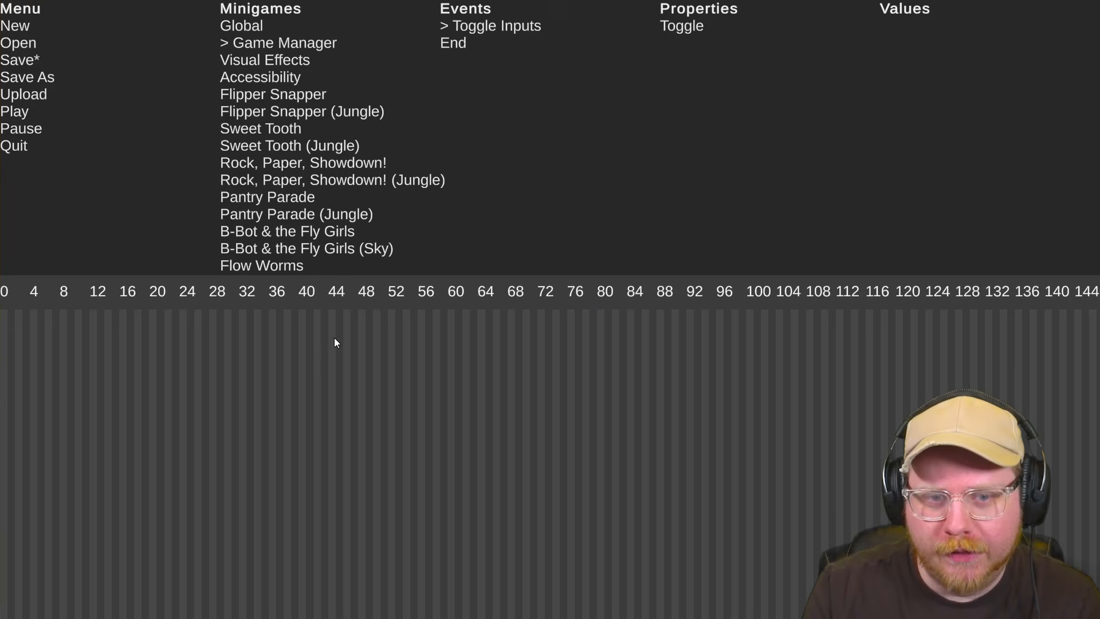
click(280, 60)
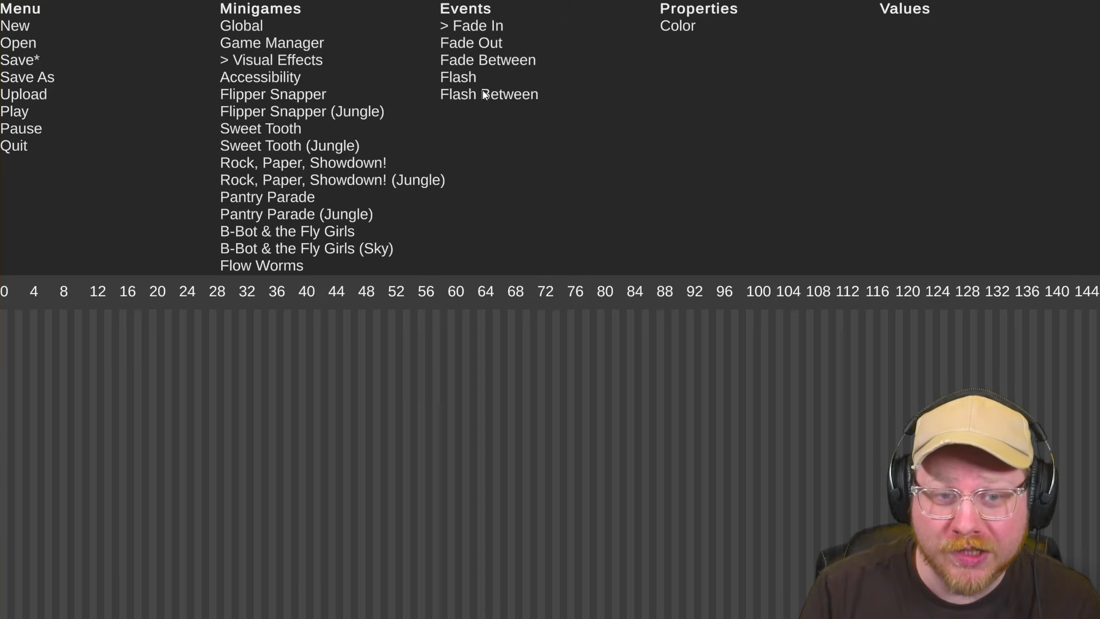
click(286, 79)
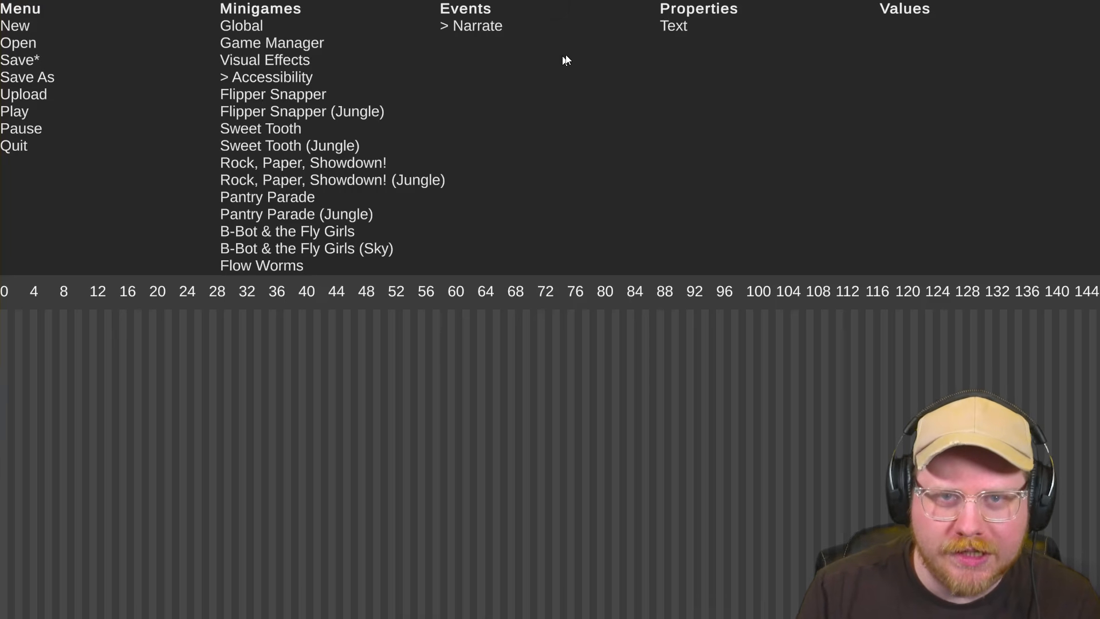
click(284, 93)
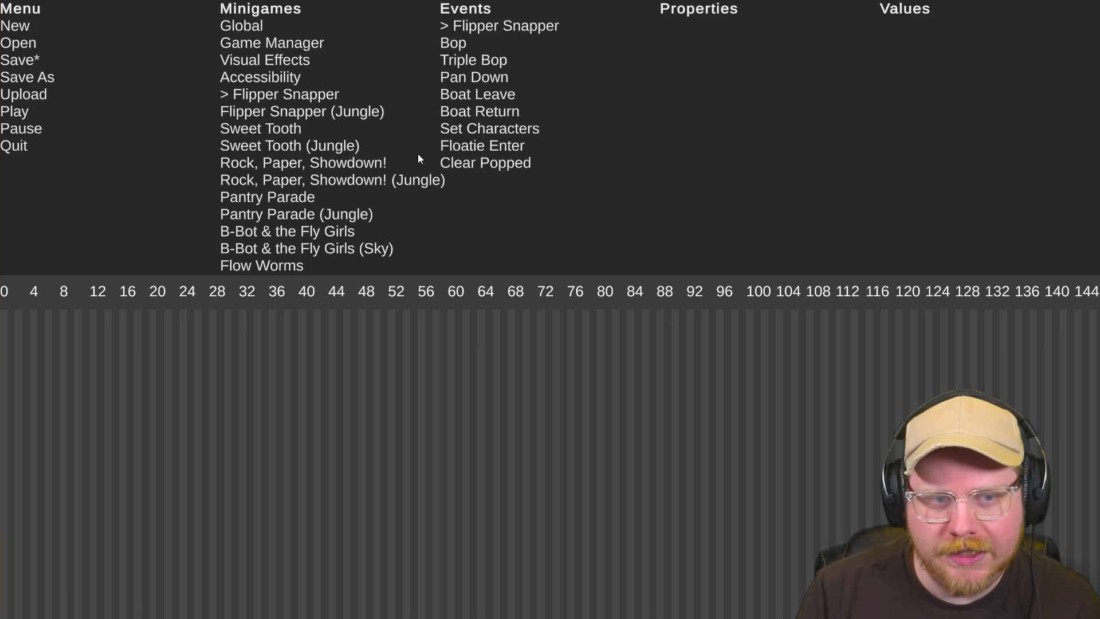
Look through the whole minigame list to see which games and themed variants such as Jungle, Sky, Ocean and Fire are offered
scroll(275, 129, down, 1)
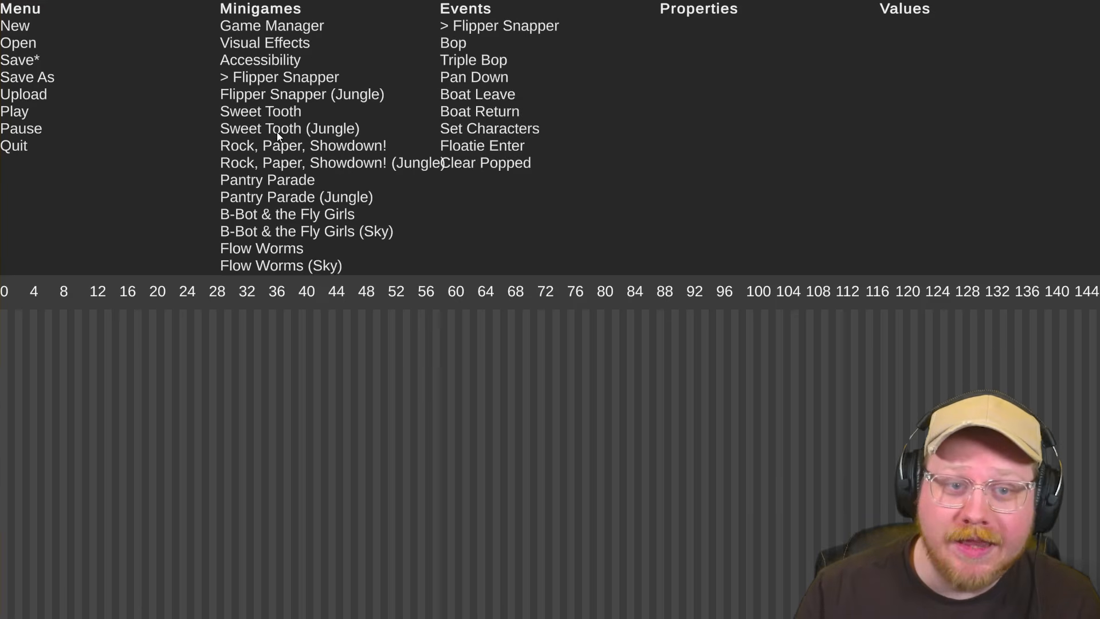
scroll(255, 81, down, 17)
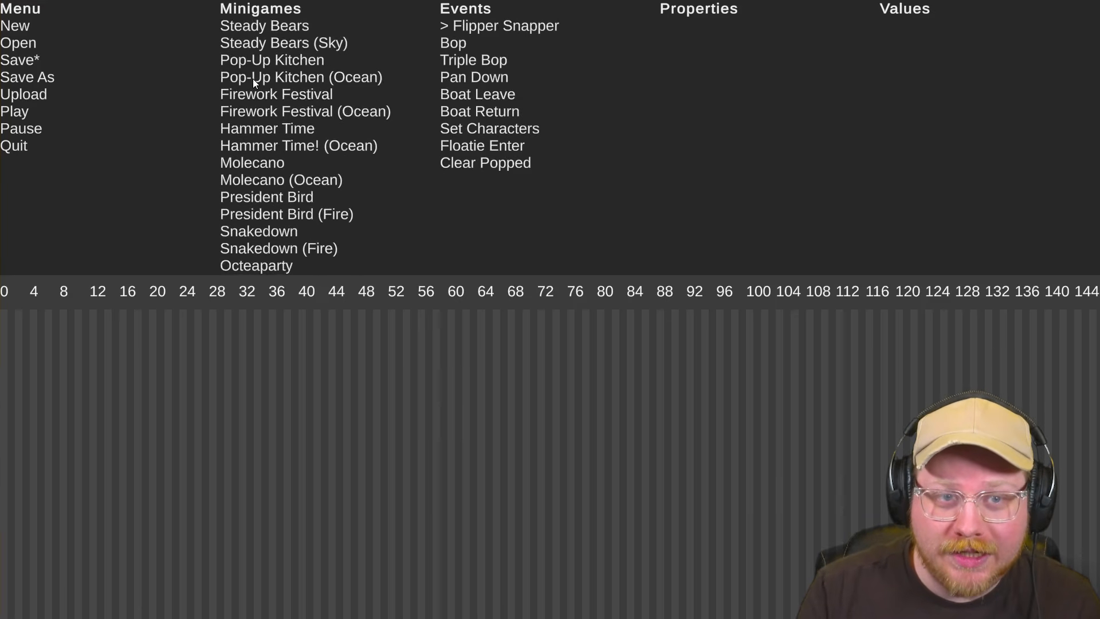
scroll(253, 78, down, 3)
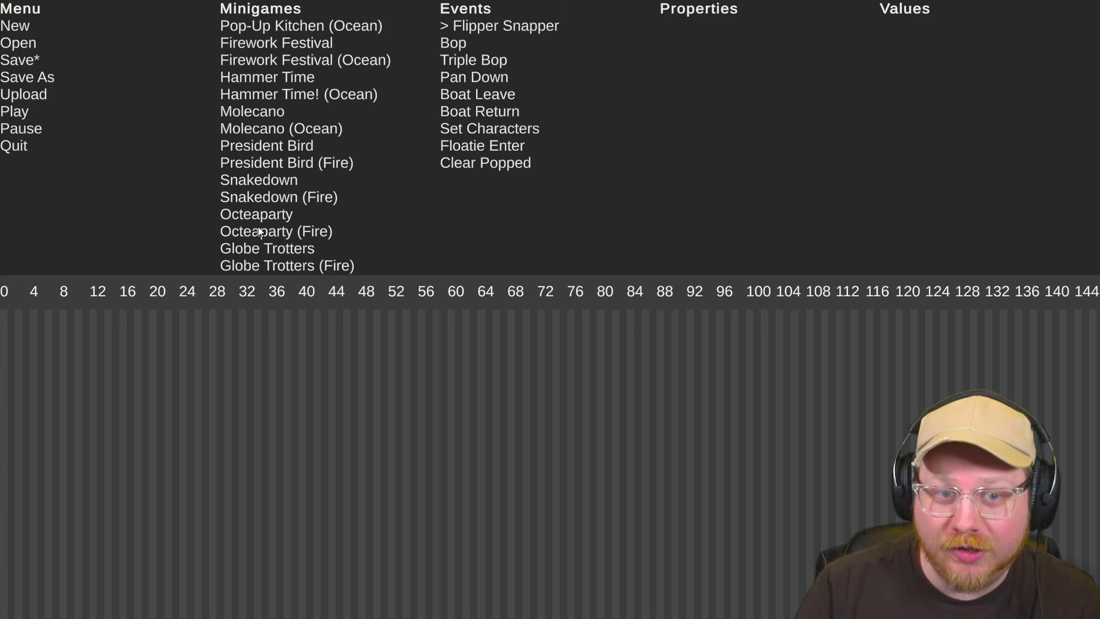
scroll(257, 223, up, 14)
scroll(258, 223, up, 7)
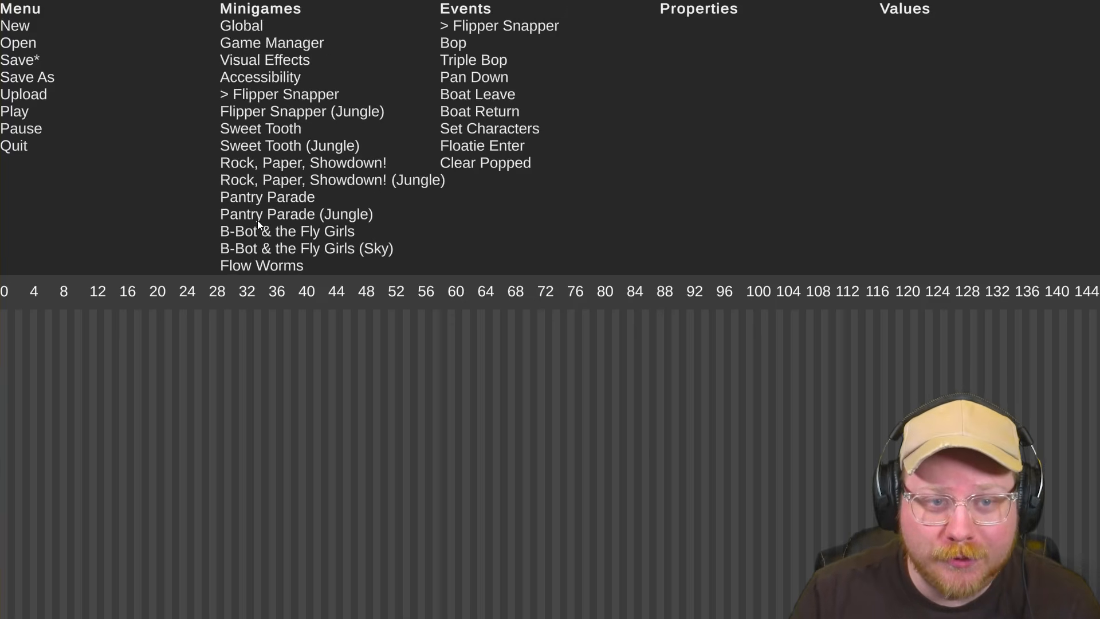
scroll(260, 225, down, 4)
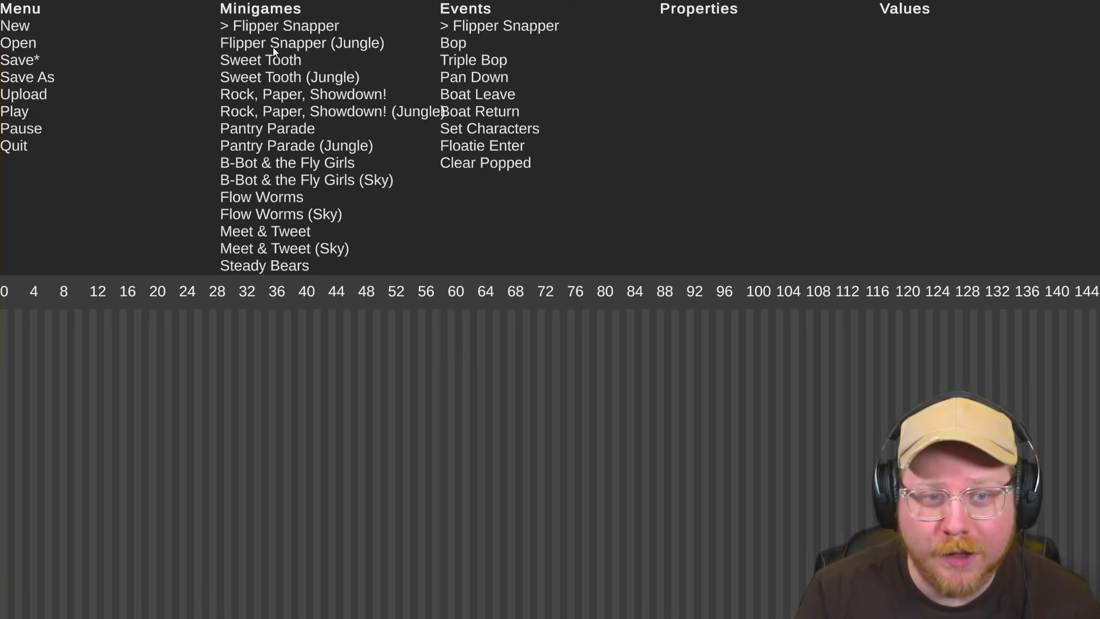
scroll(272, 47, down, 17)
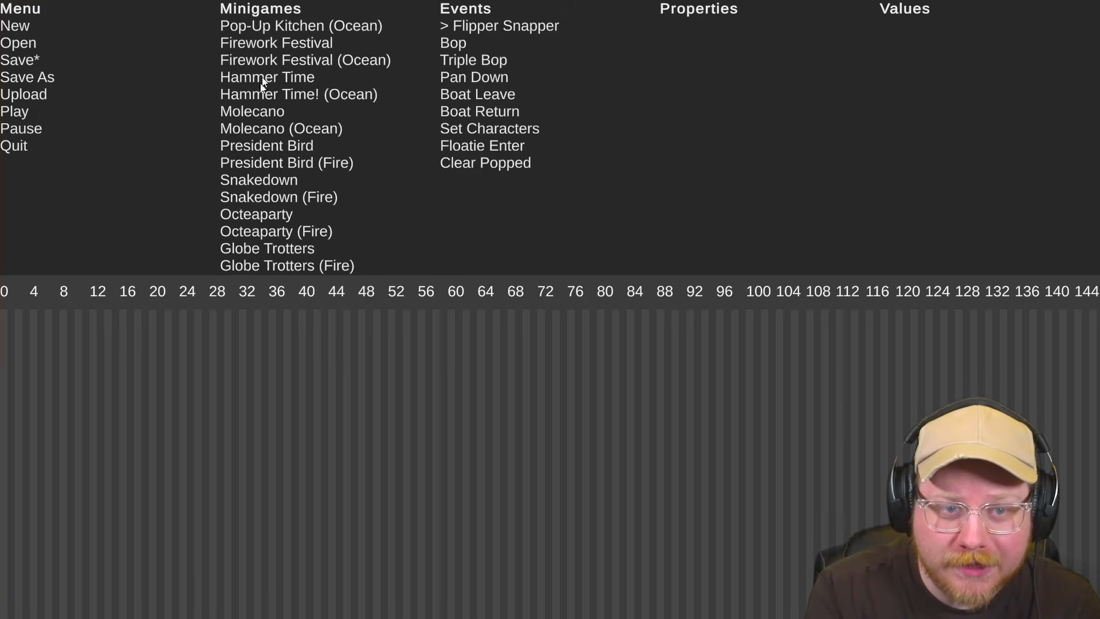
scroll(280, 192, up, 3)
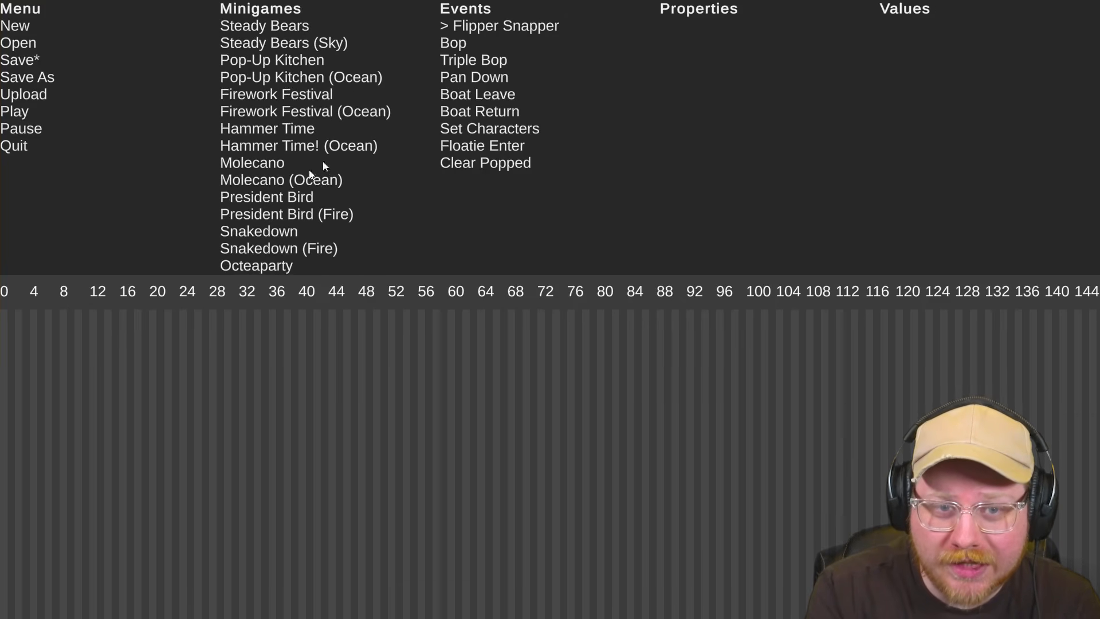
scroll(314, 109, up, 4)
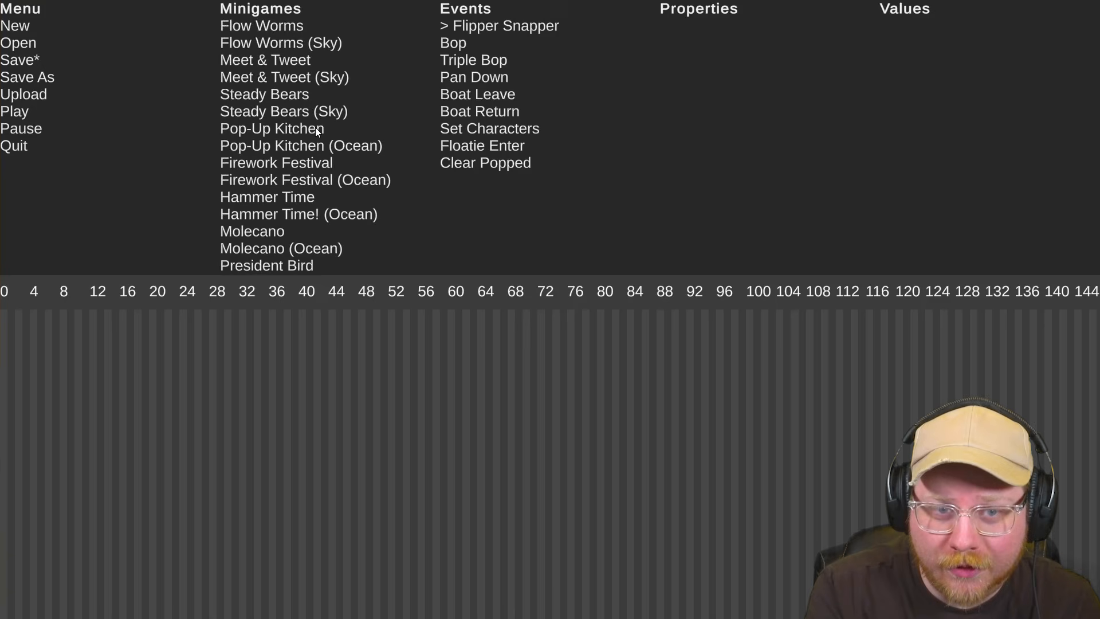
scroll(316, 130, up, 2)
scroll(316, 143, up, 5)
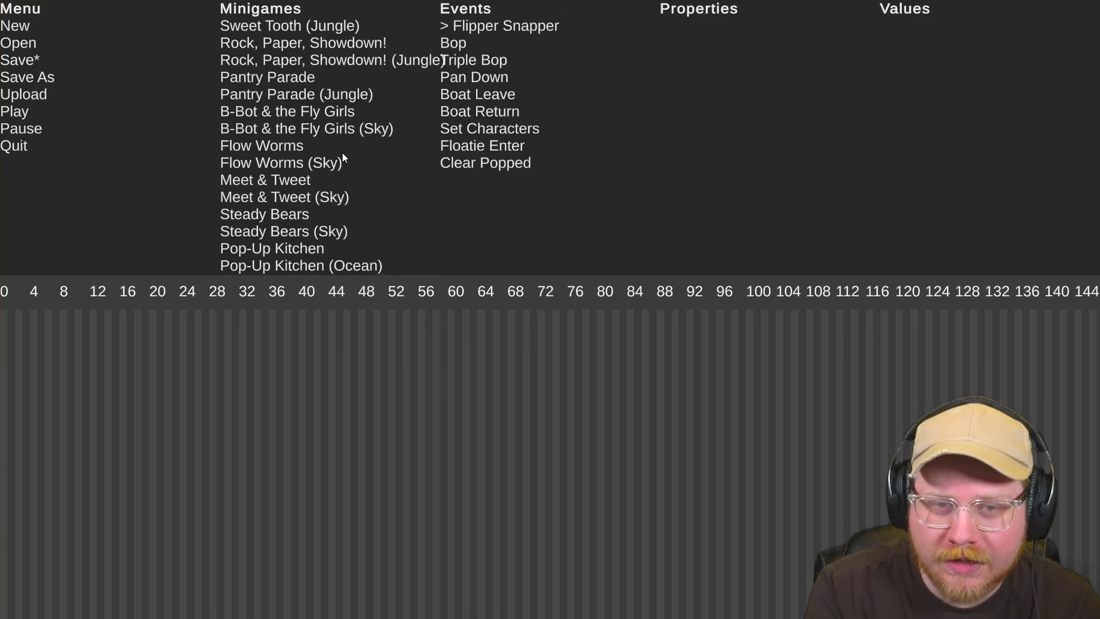
scroll(342, 148, up, 2)
scroll(390, 146, up, 2)
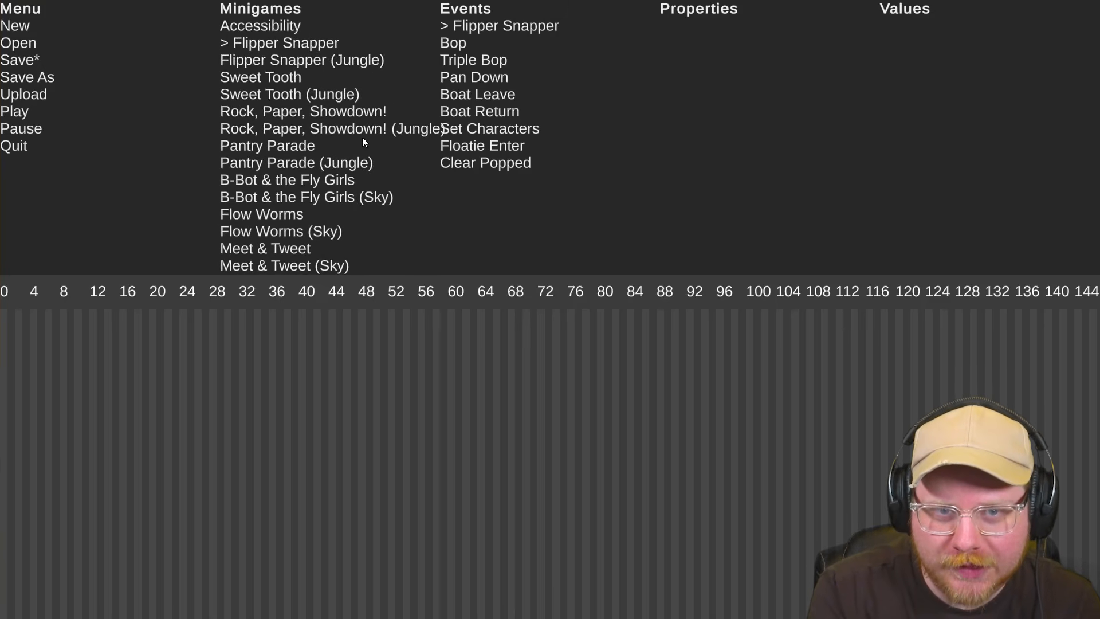
scroll(356, 138, up, 2)
scroll(353, 137, up, 1)
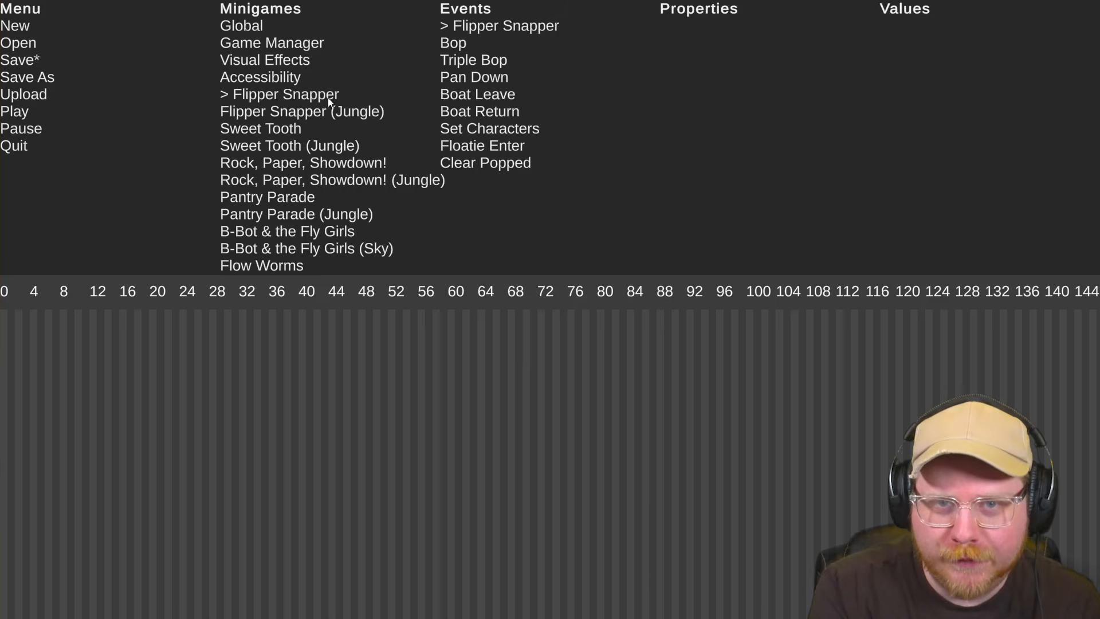
Compare the events of Flipper Snapper (Jungle), Sweet Tooth and Sweet Tooth (Jungle)
click(318, 112)
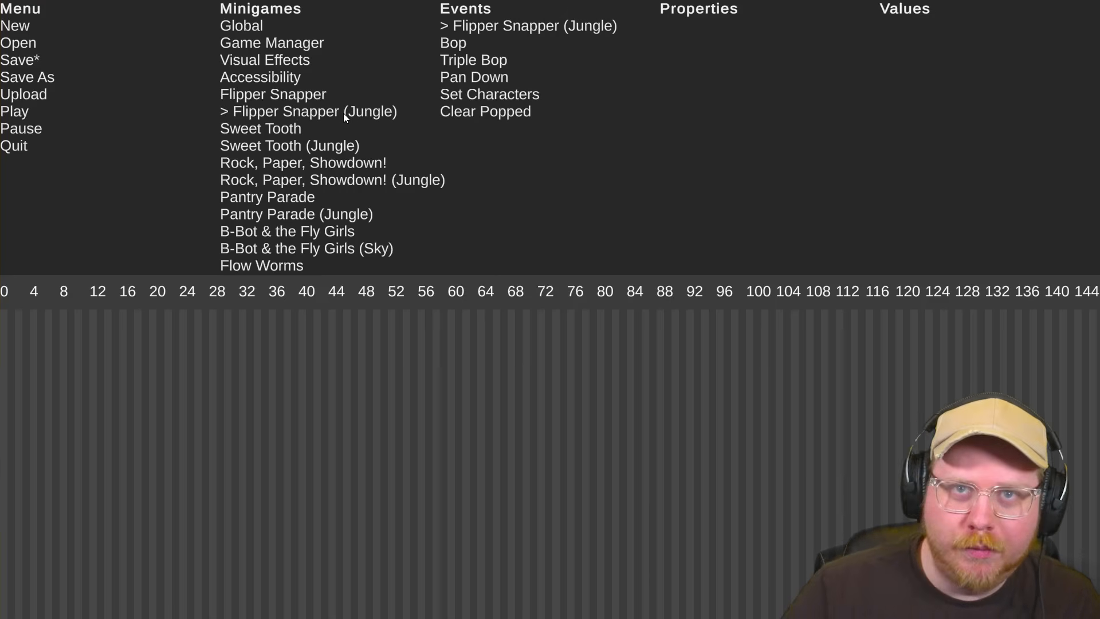
click(322, 144)
click(318, 128)
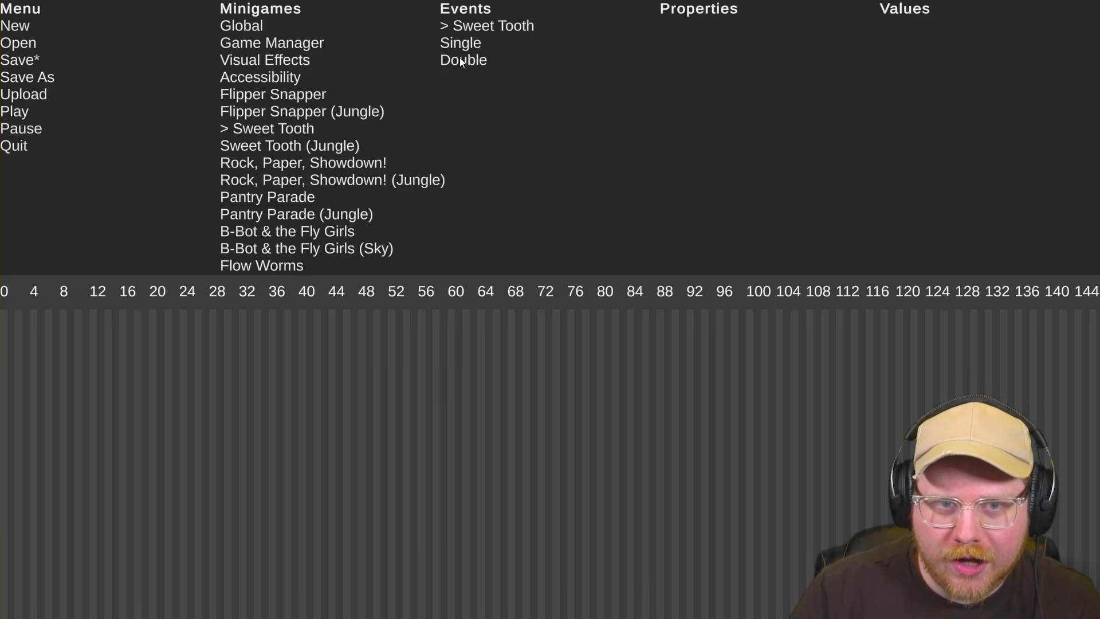
click(297, 144)
click(290, 128)
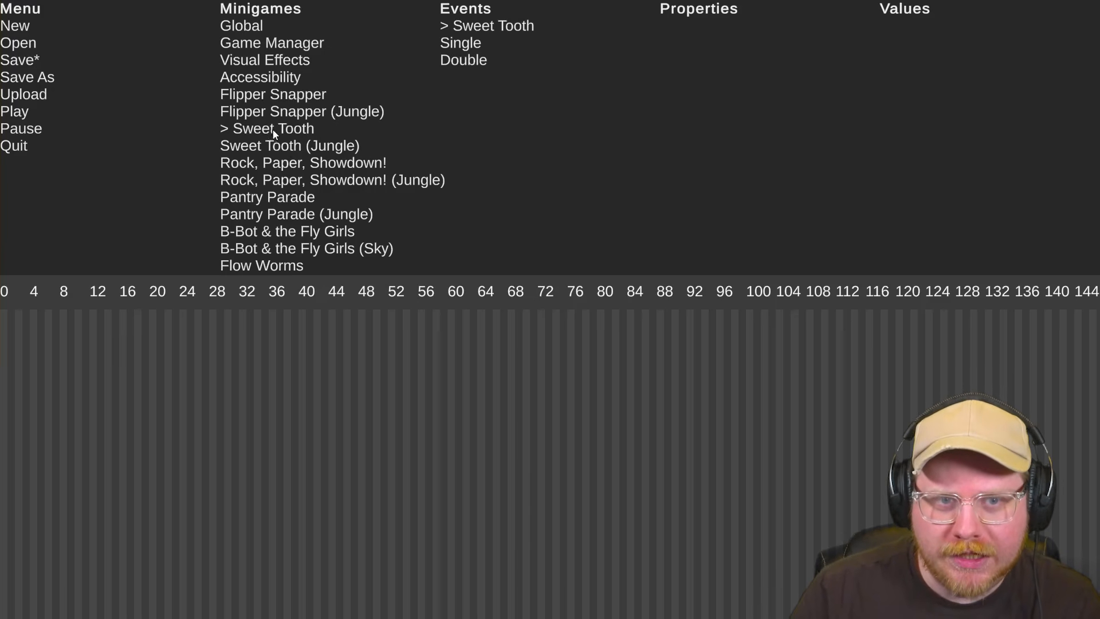
click(283, 146)
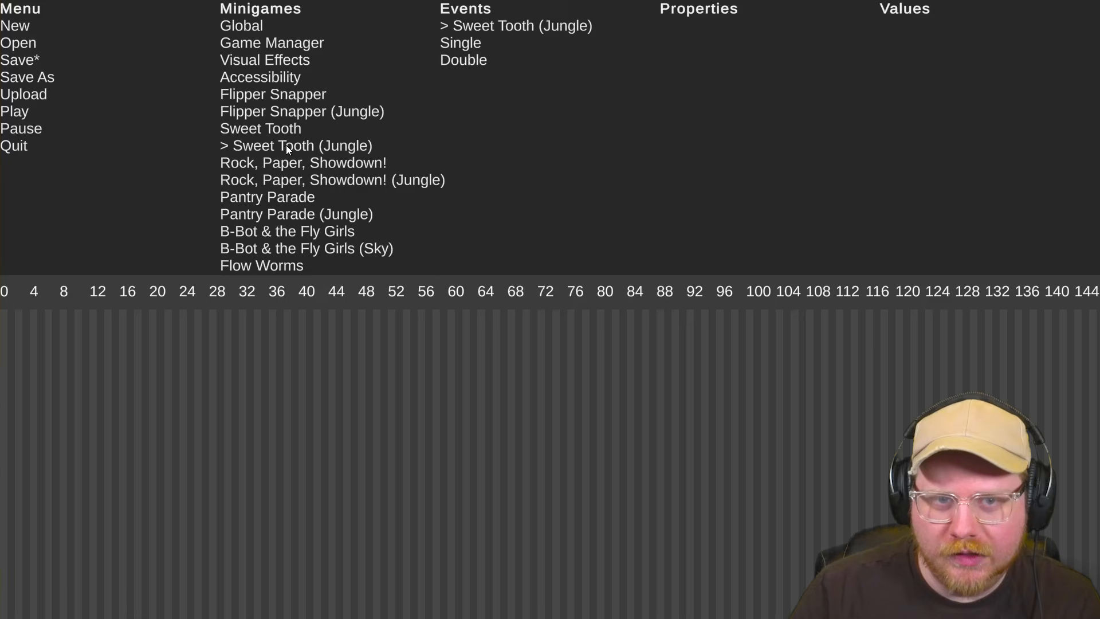
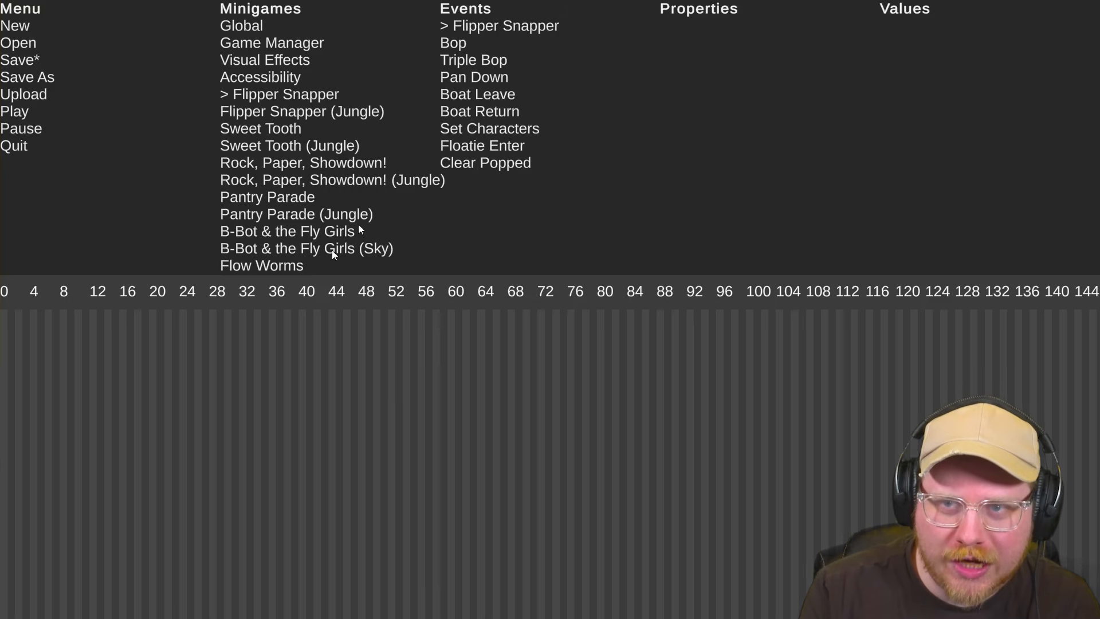
Place the Flipper Snapper minigame's own event at beat 0 on the first track and start playback
click(23, 323)
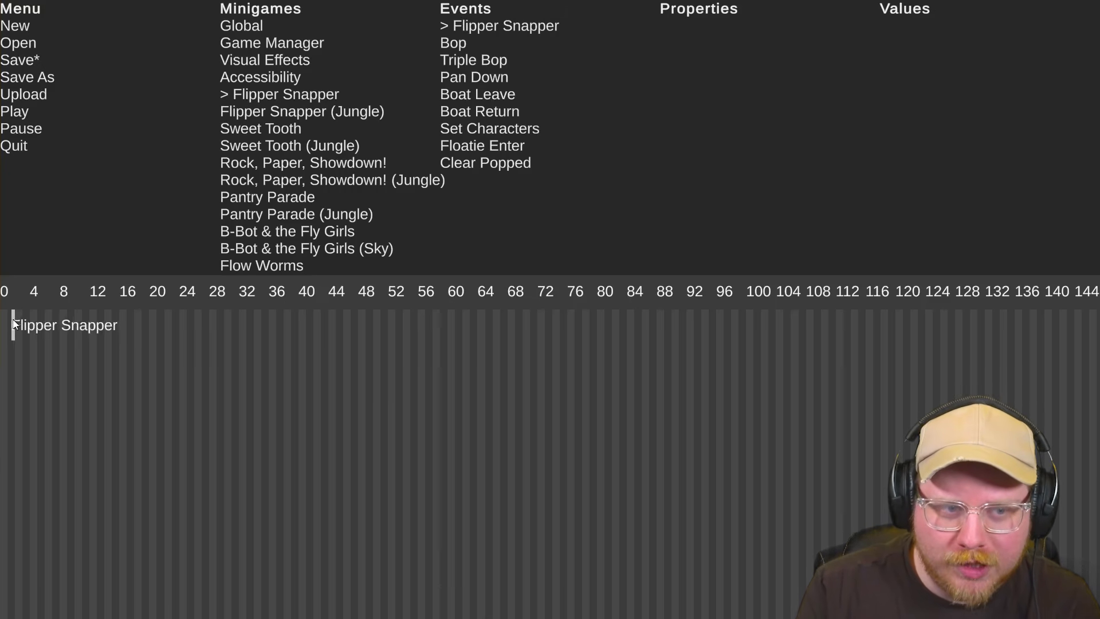
drag(18, 324, 1, 327)
scroll(2, 338, up, 5)
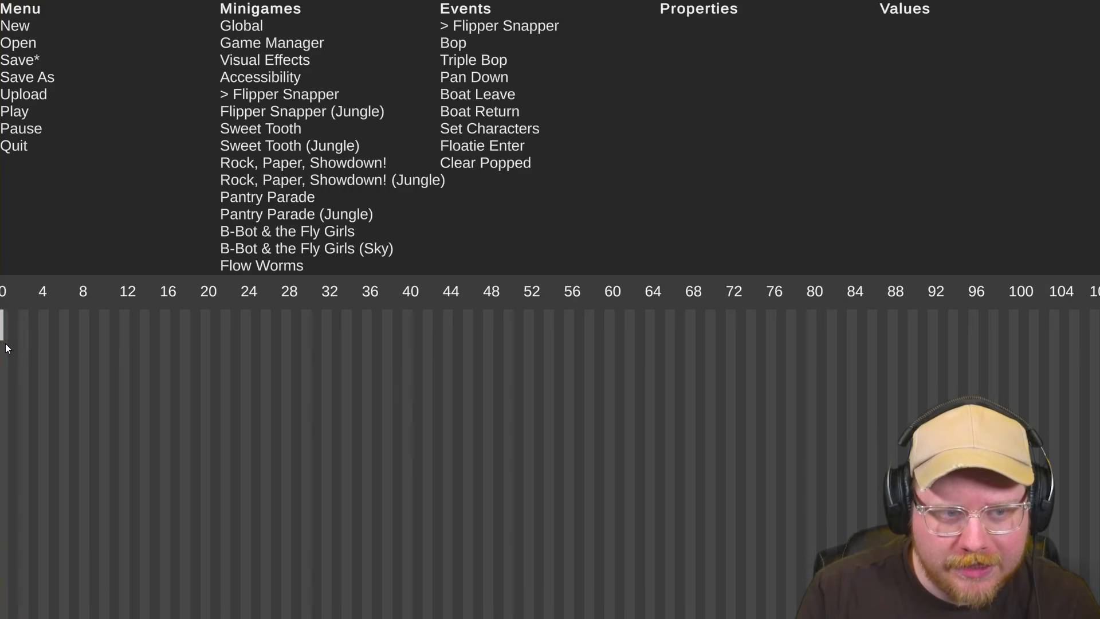
scroll(7, 348, left, 4)
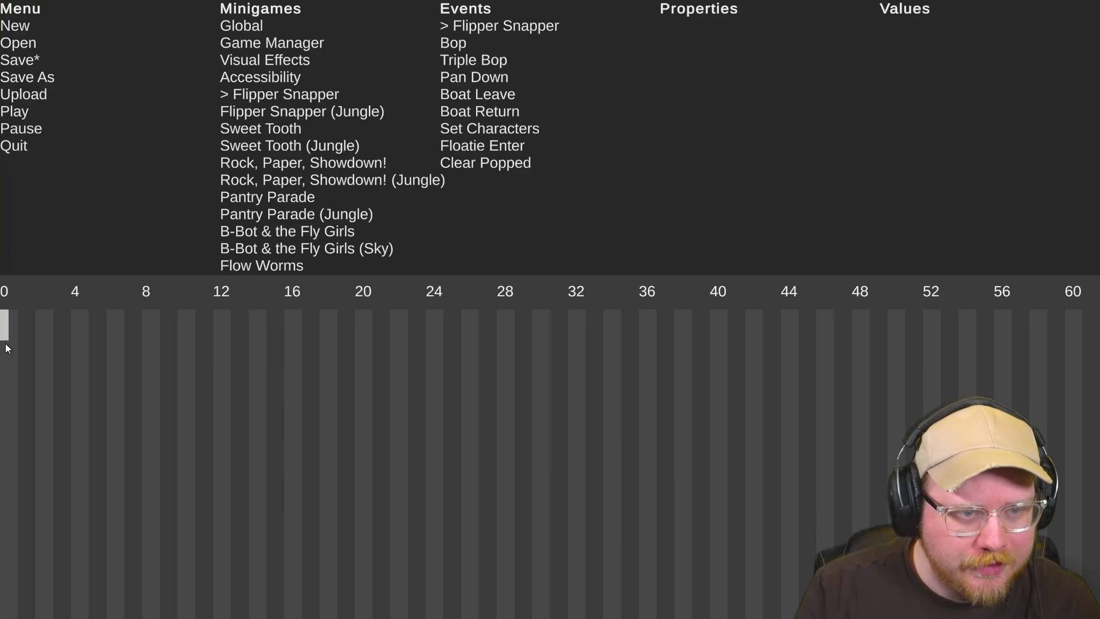
scroll(7, 348, up, 4)
scroll(7, 348, down, 1)
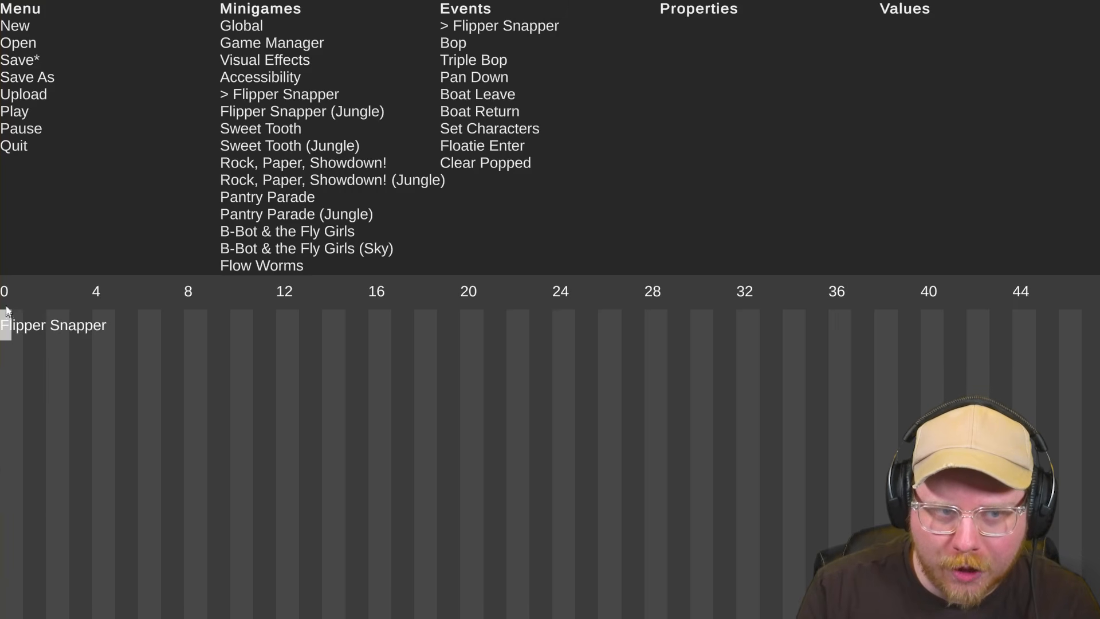
click(169, 388)
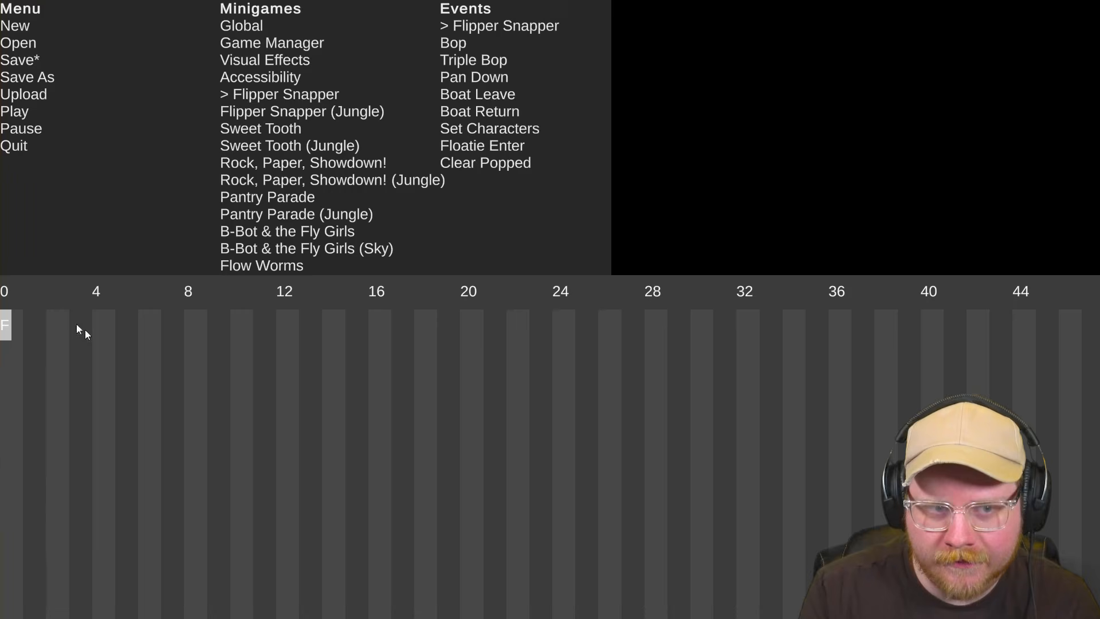
Return the playhead to beat 0 and preview the Flipper Snapper scene from the start of the mixtape
drag(86, 291, 2, 291)
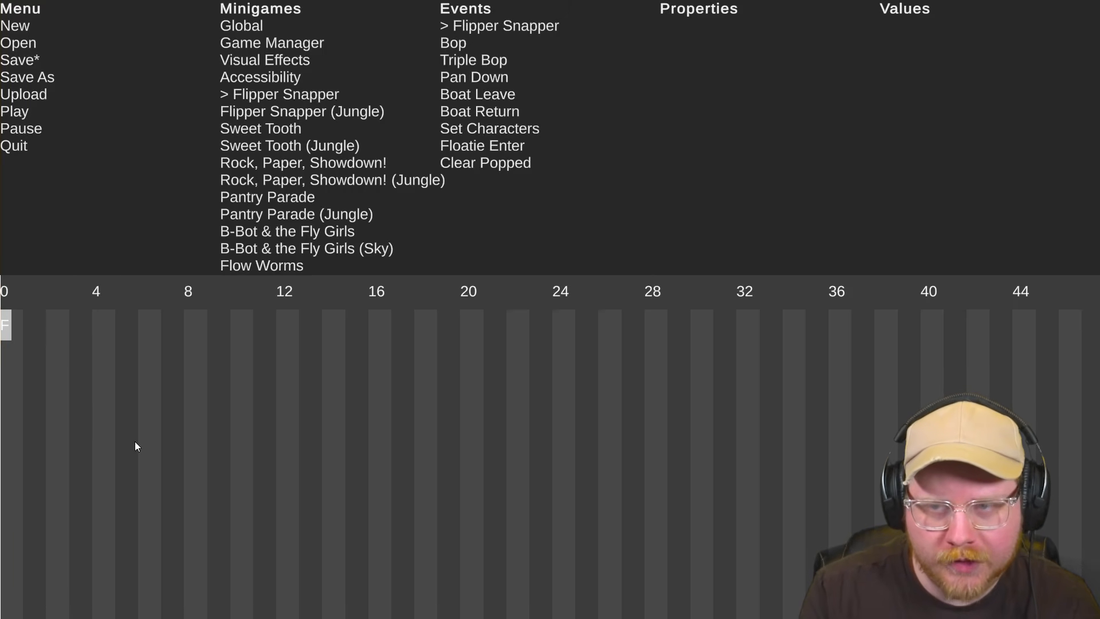
key(space)
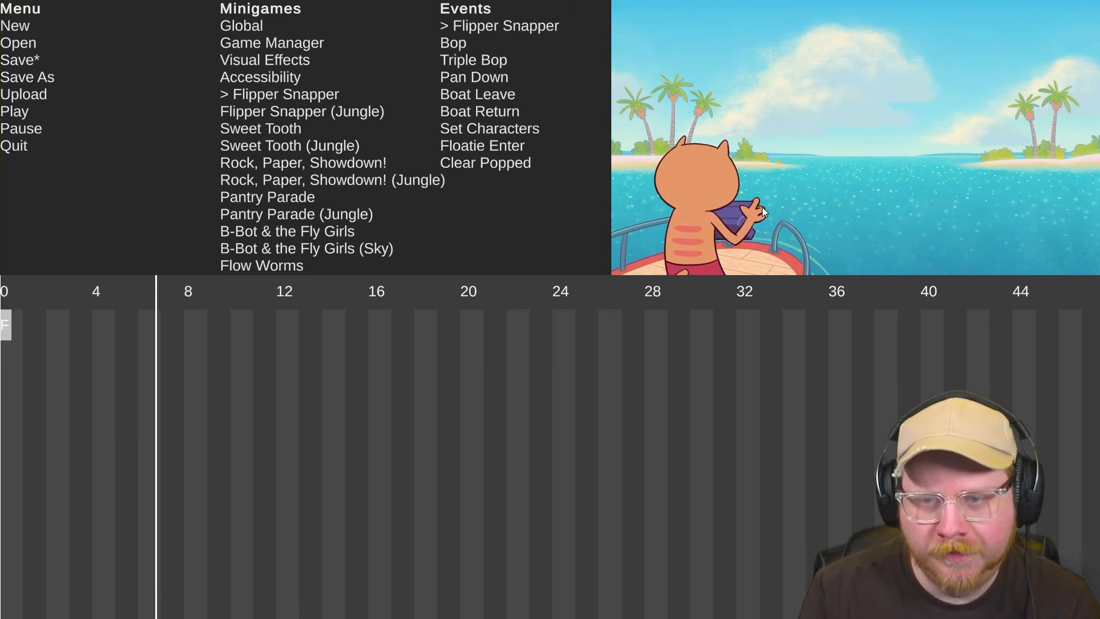
key(space)
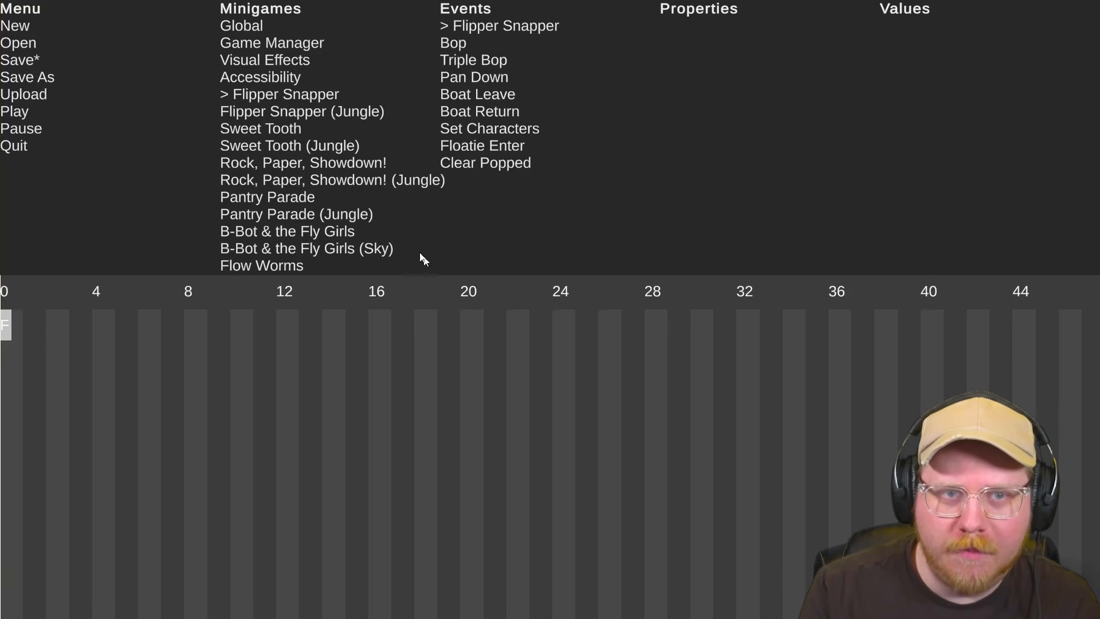
Turn off the Metronome in the global Editor Properties
click(253, 44)
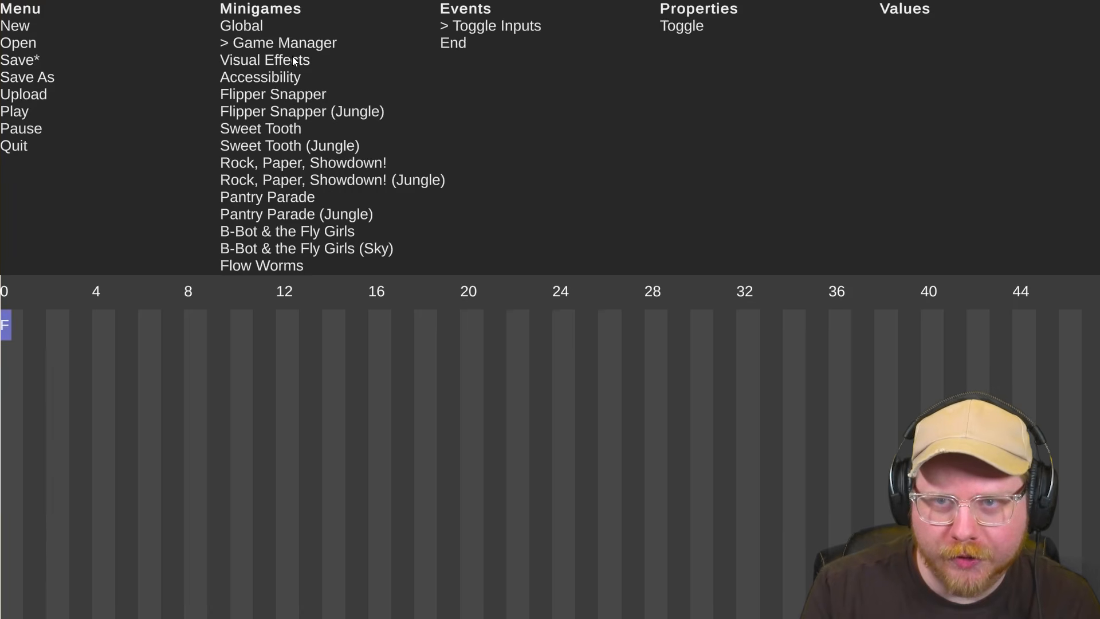
click(245, 26)
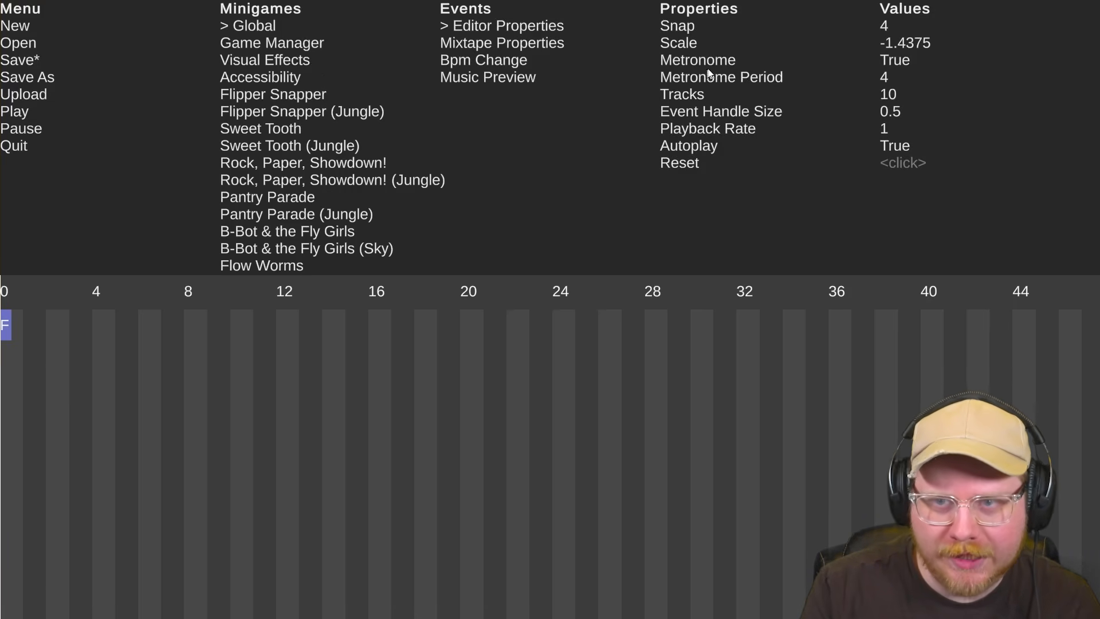
click(892, 59)
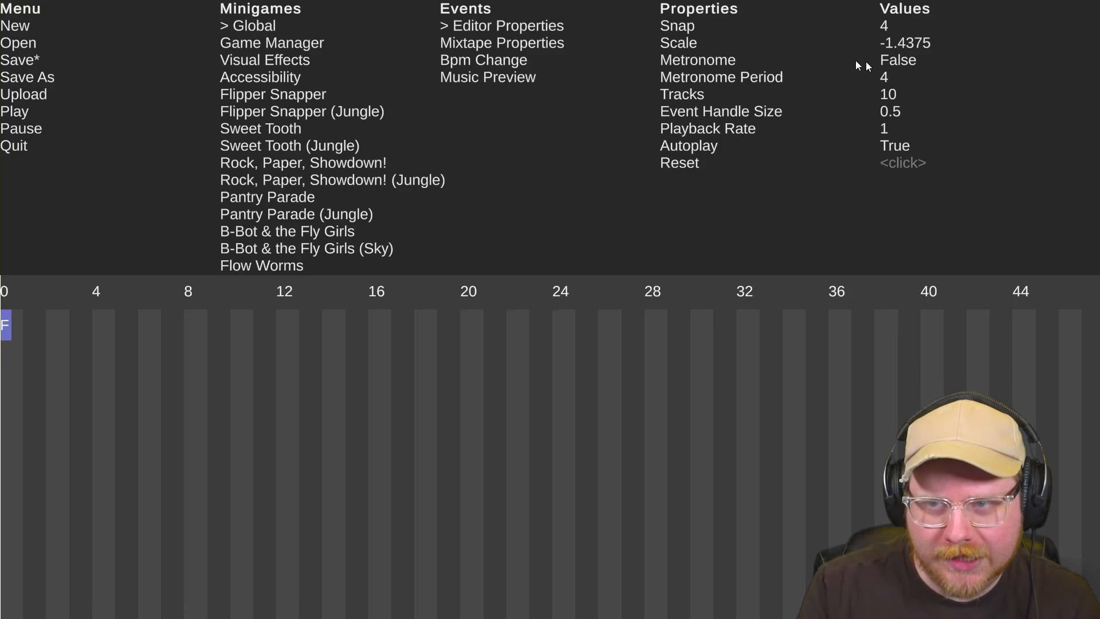
Compare the properties of Flipper Snapper's Bop and Triple Bop events
click(269, 95)
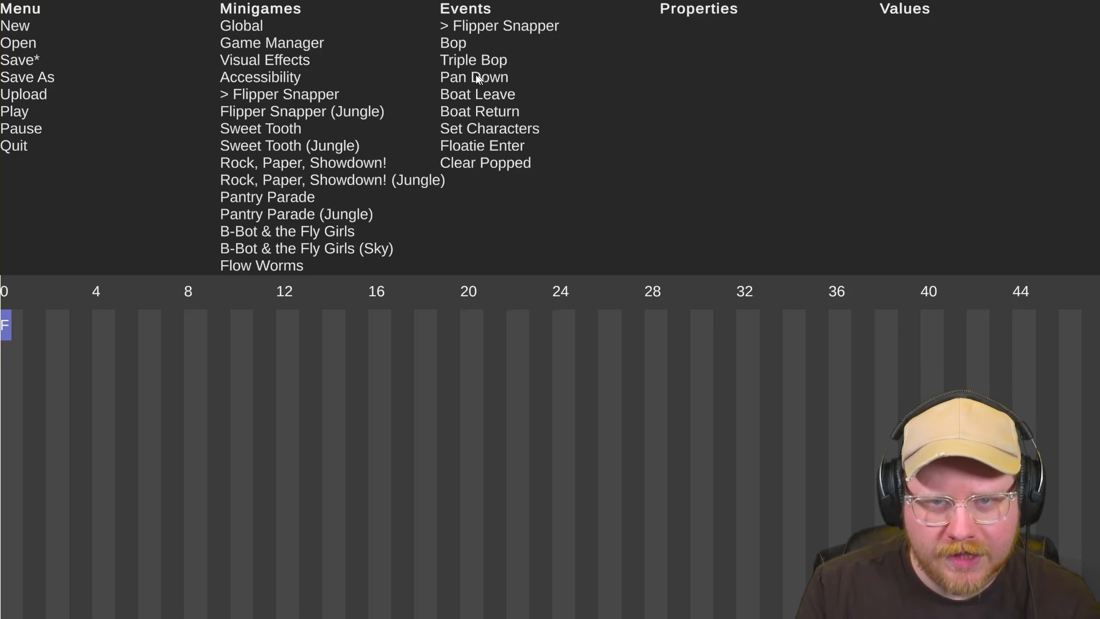
click(458, 45)
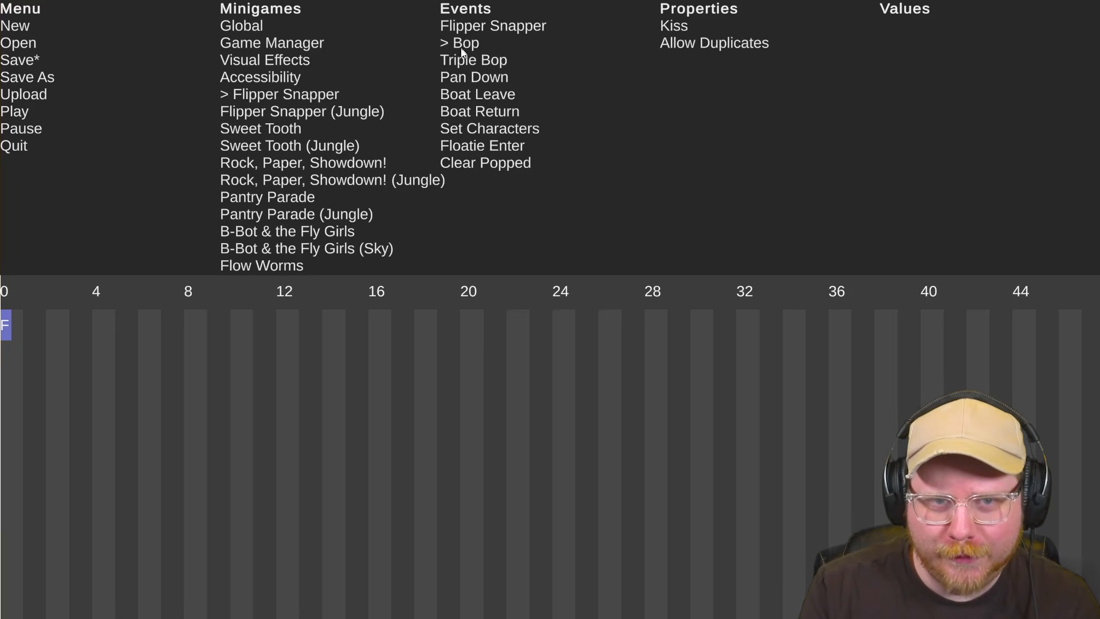
click(490, 61)
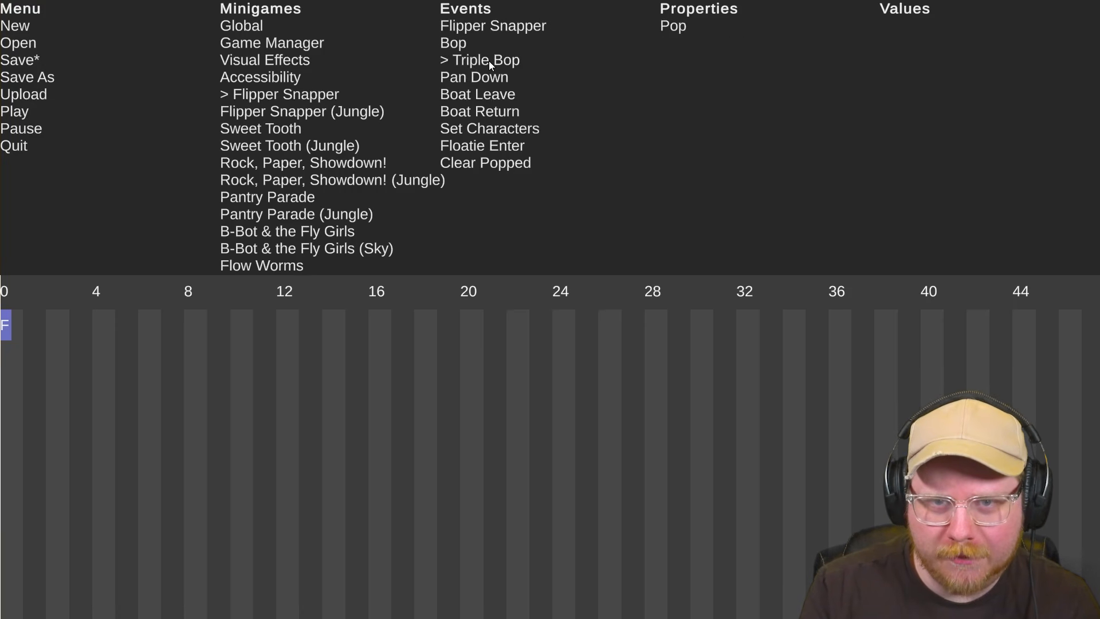
click(459, 44)
click(463, 61)
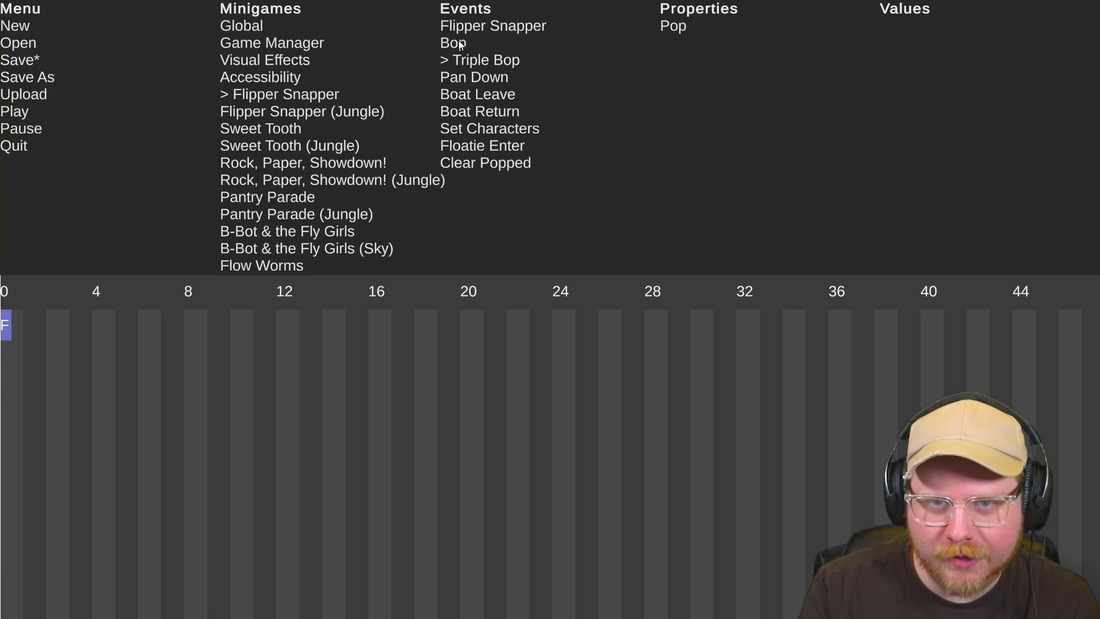
click(459, 42)
click(464, 62)
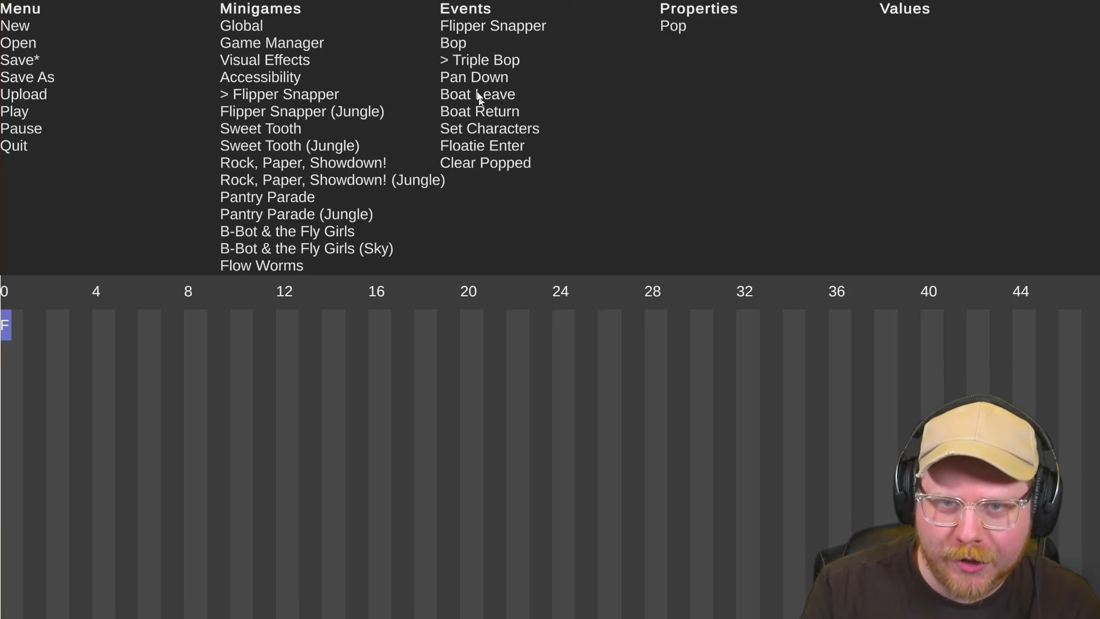
Place three Flipper Snapper Bop events on the first track at beats 2, 6 and 10 and preview them
click(459, 46)
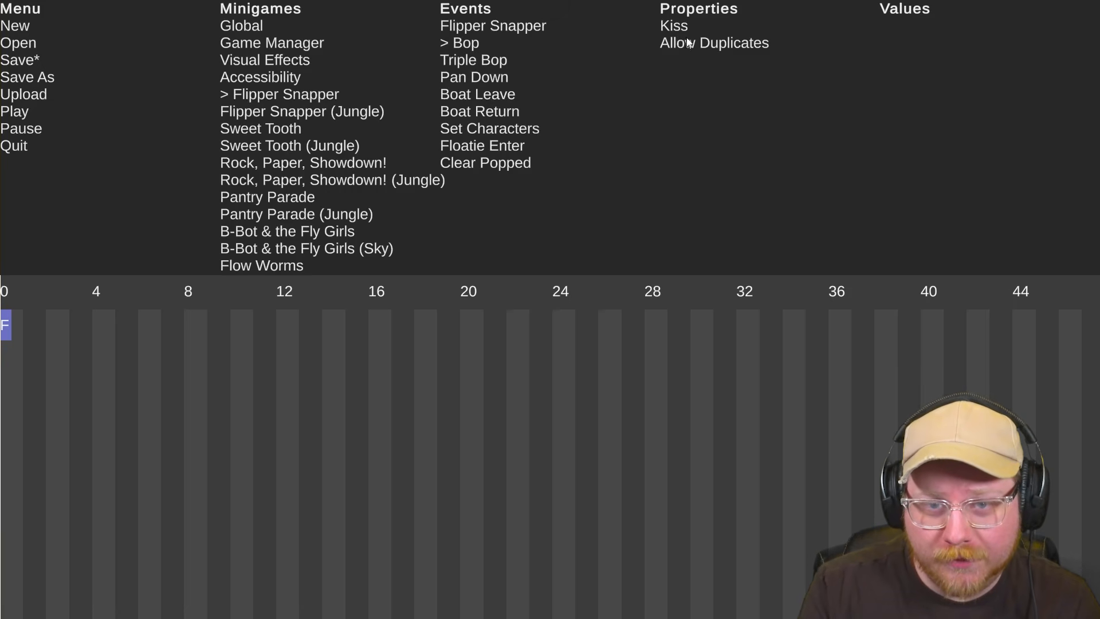
right_click(66, 324)
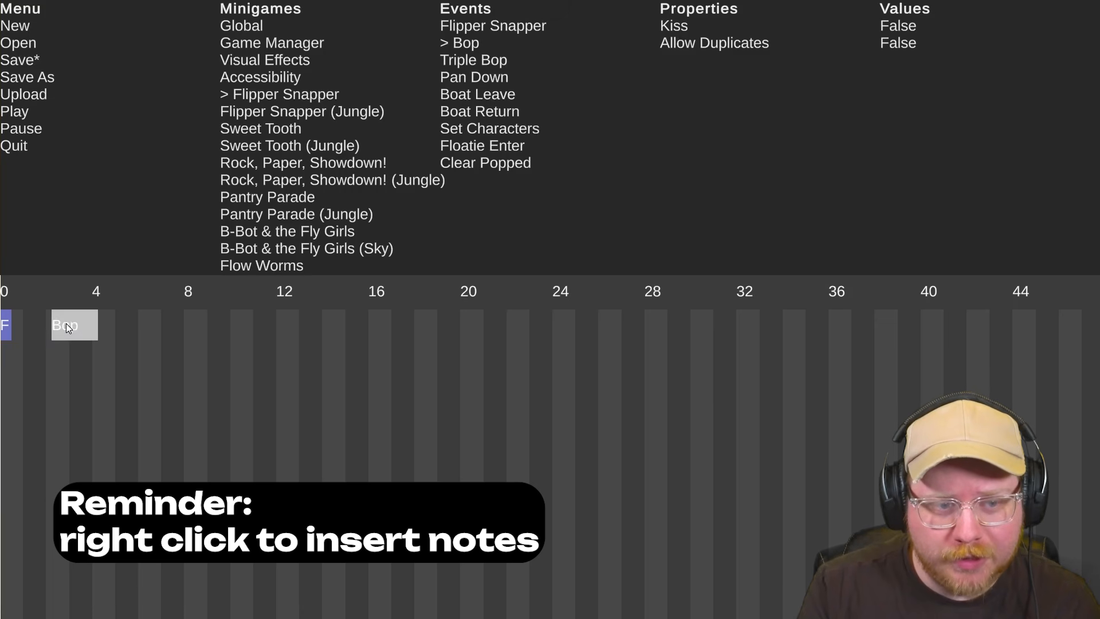
right_click(178, 324)
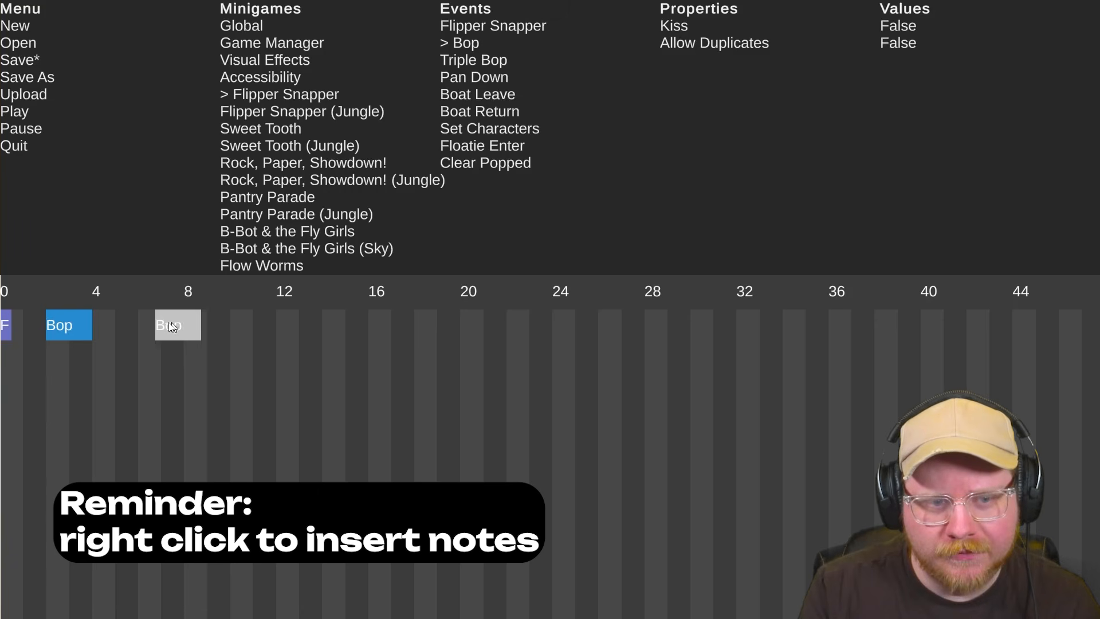
right_click(173, 324)
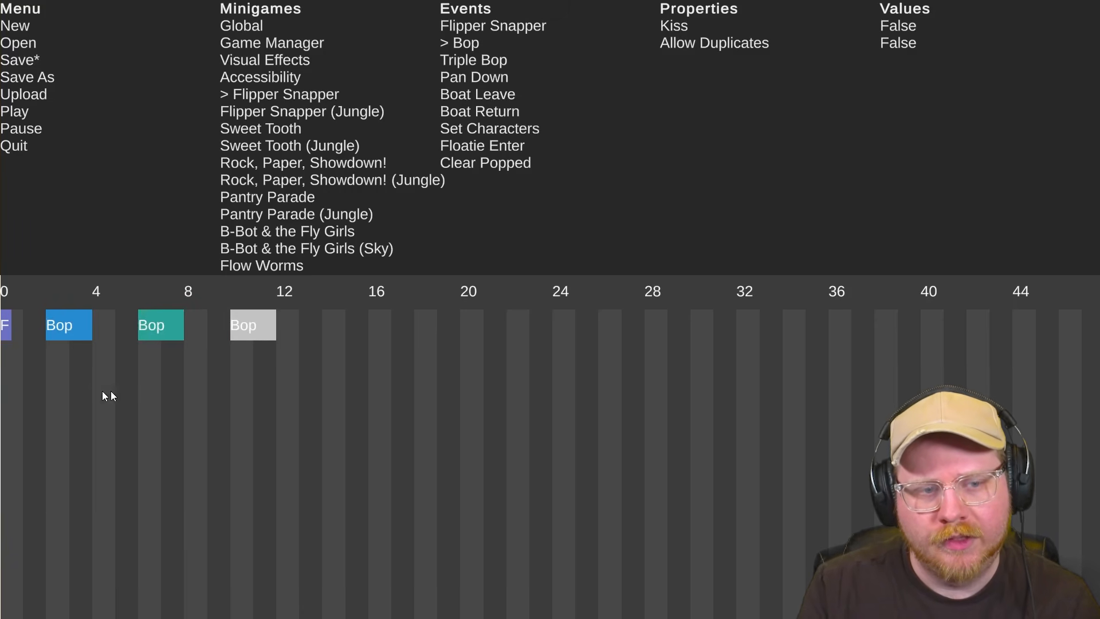
key(space)
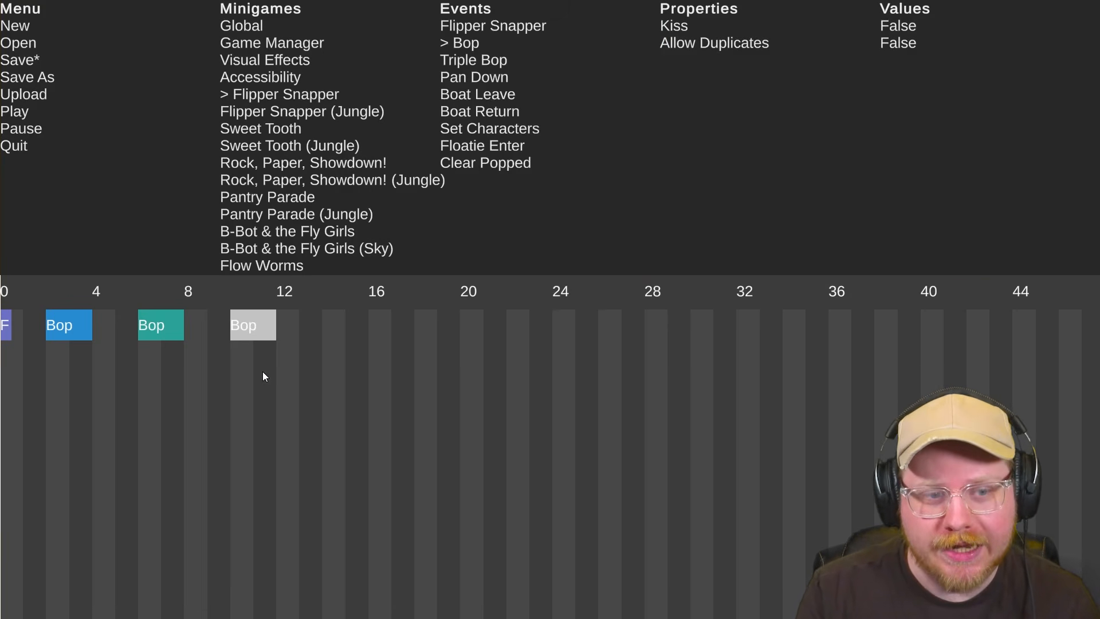
Set Autoplay to False in the global Editor Properties so the notes can be played by hand
click(262, 25)
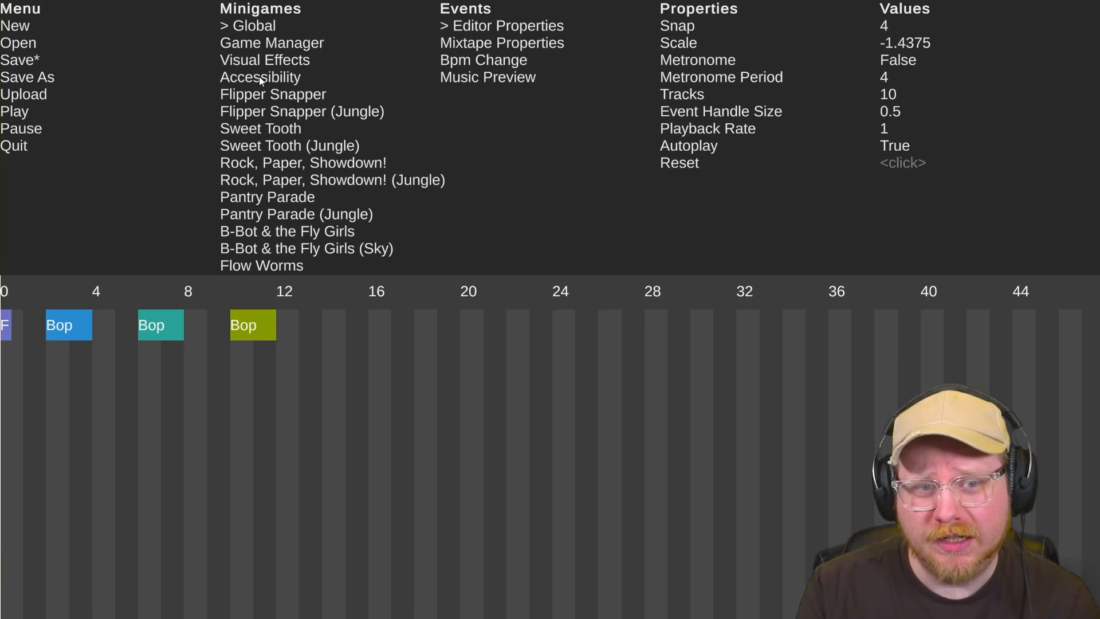
click(260, 77)
click(256, 25)
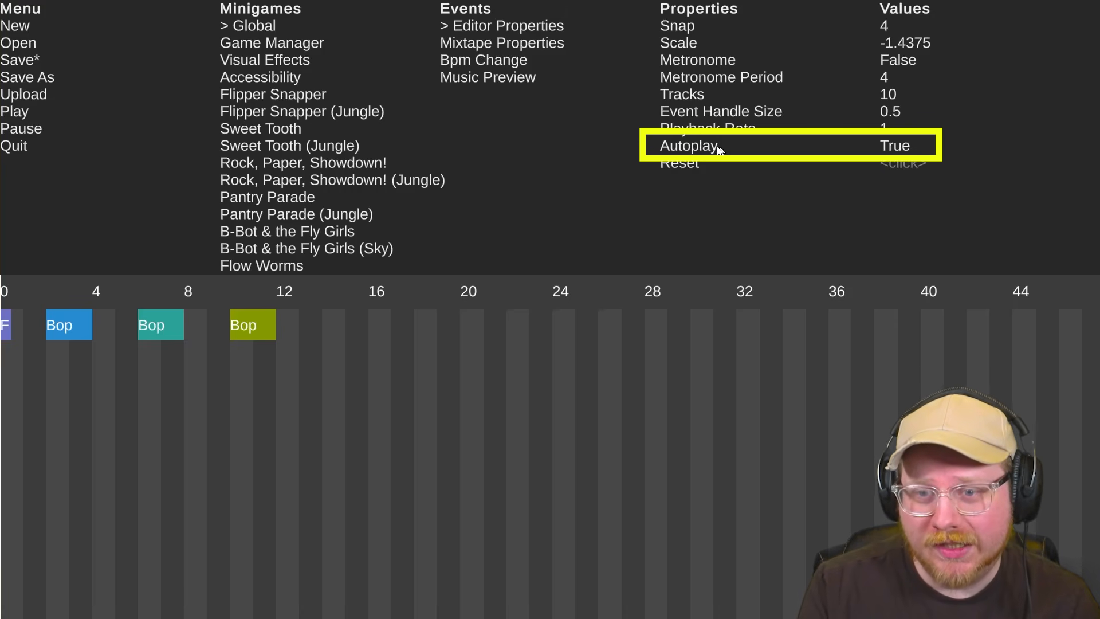
click(897, 147)
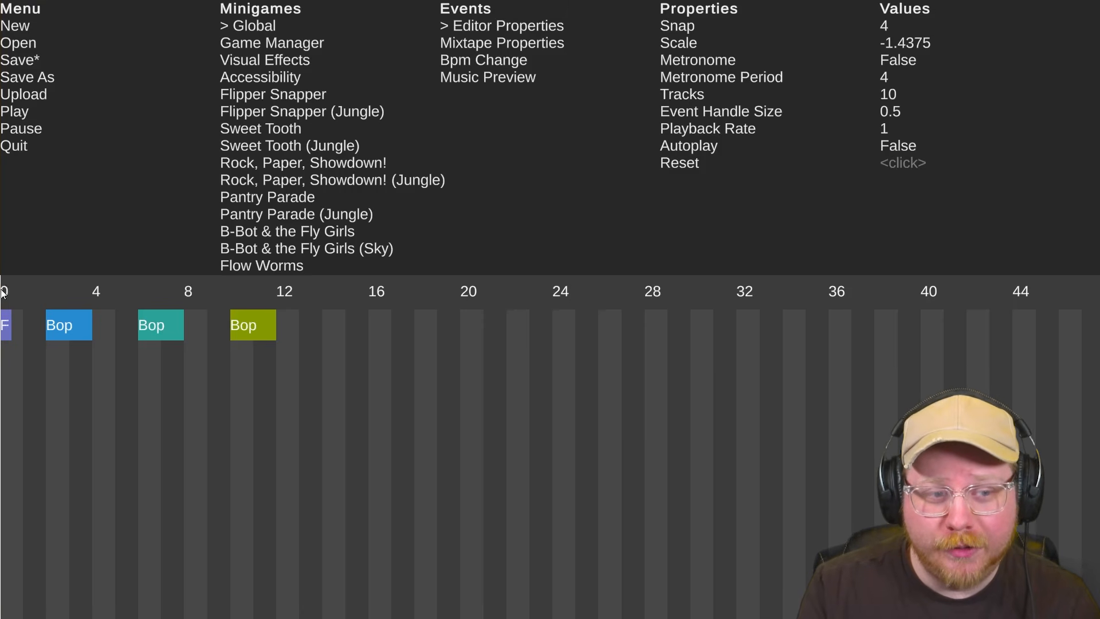
Playtest the three Bop events from beat 0 without autoplay, stopping after each run
click(13, 310)
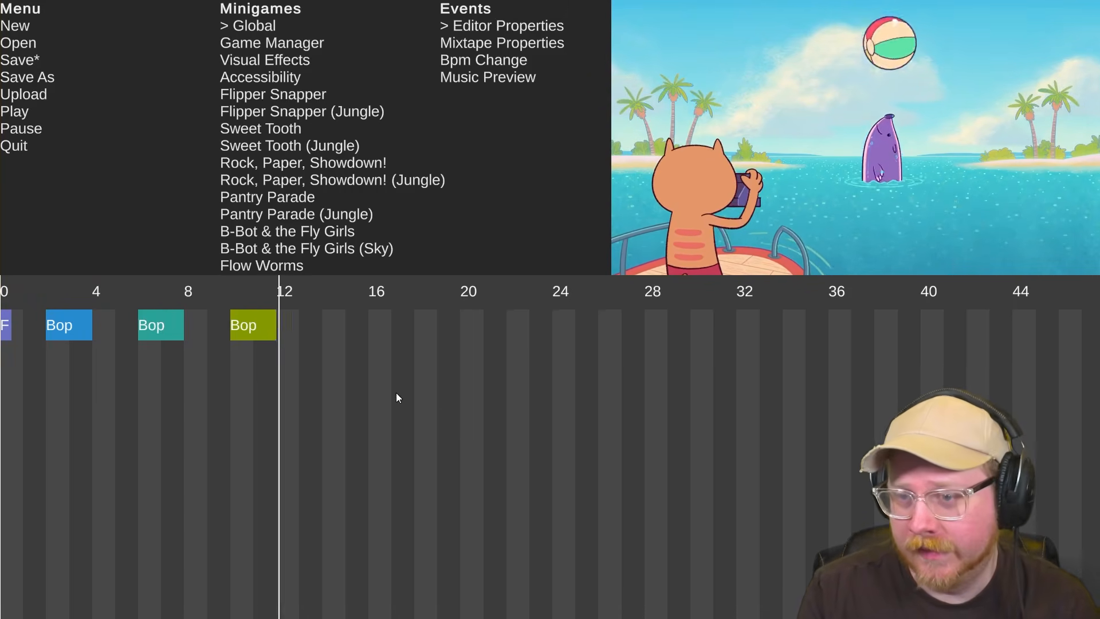
click(369, 394)
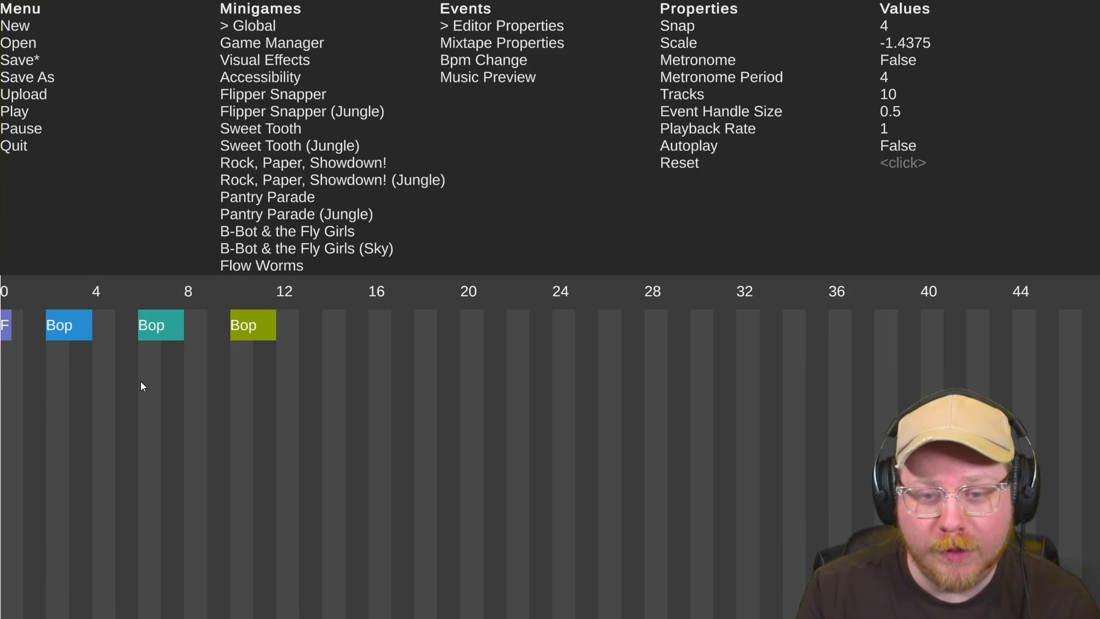
key(space)
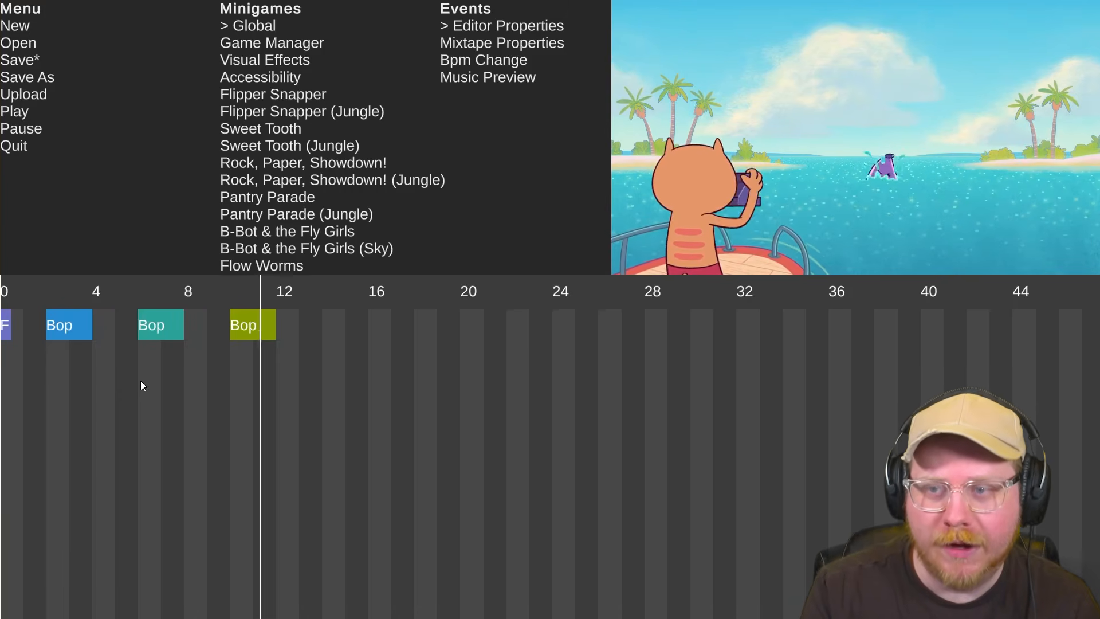
key(space)
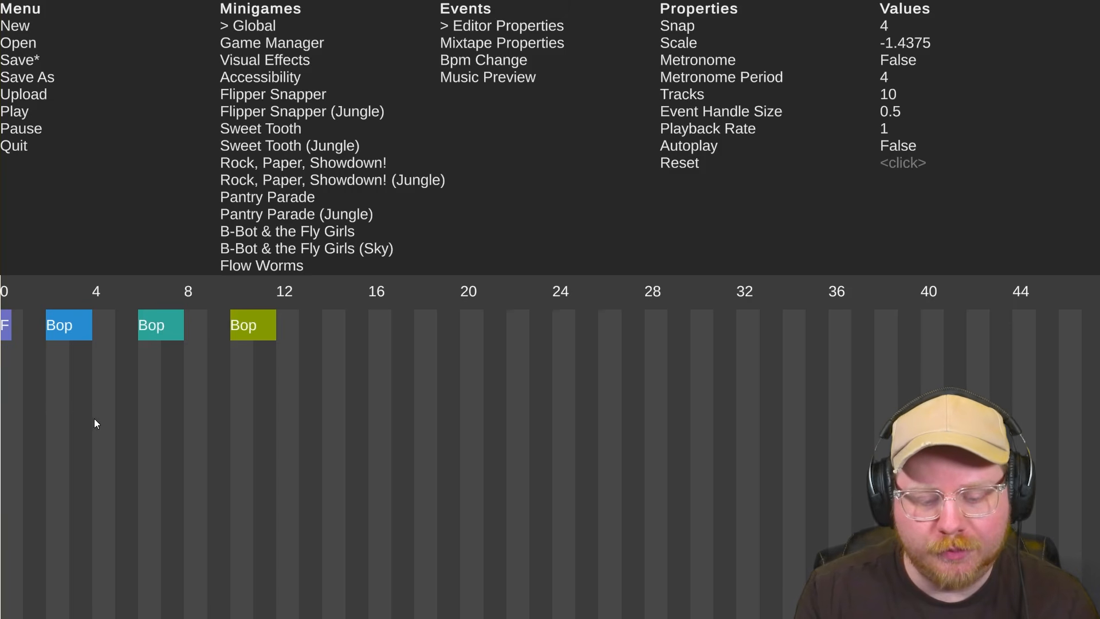
Playtest the Bop events in the full-screen game view, return to the editor and replay them from beat 0
key(space)
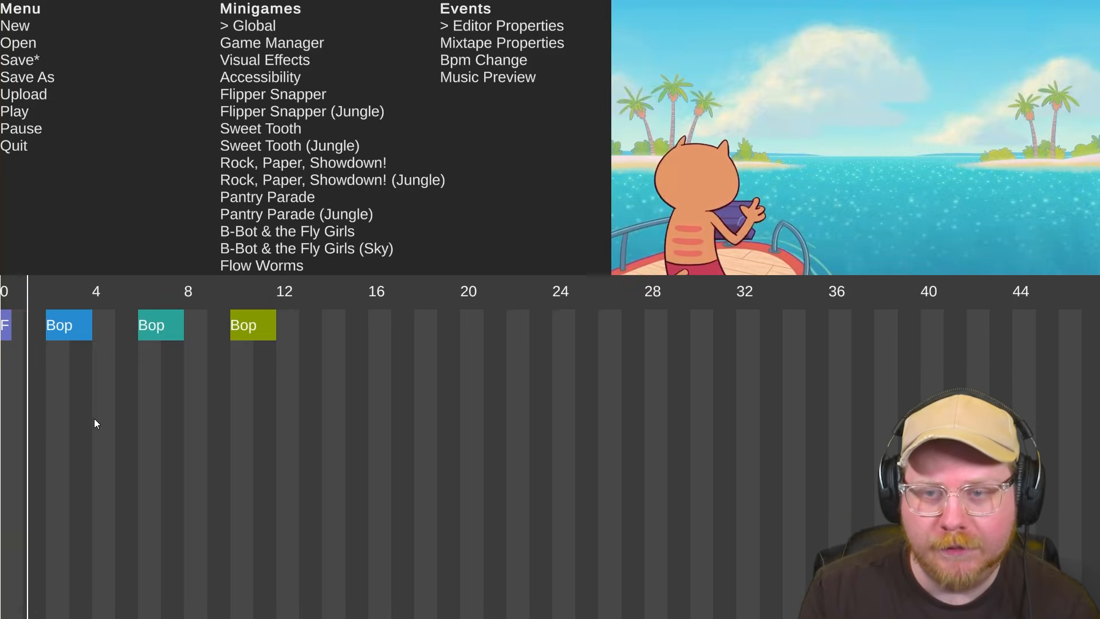
key(Tab)
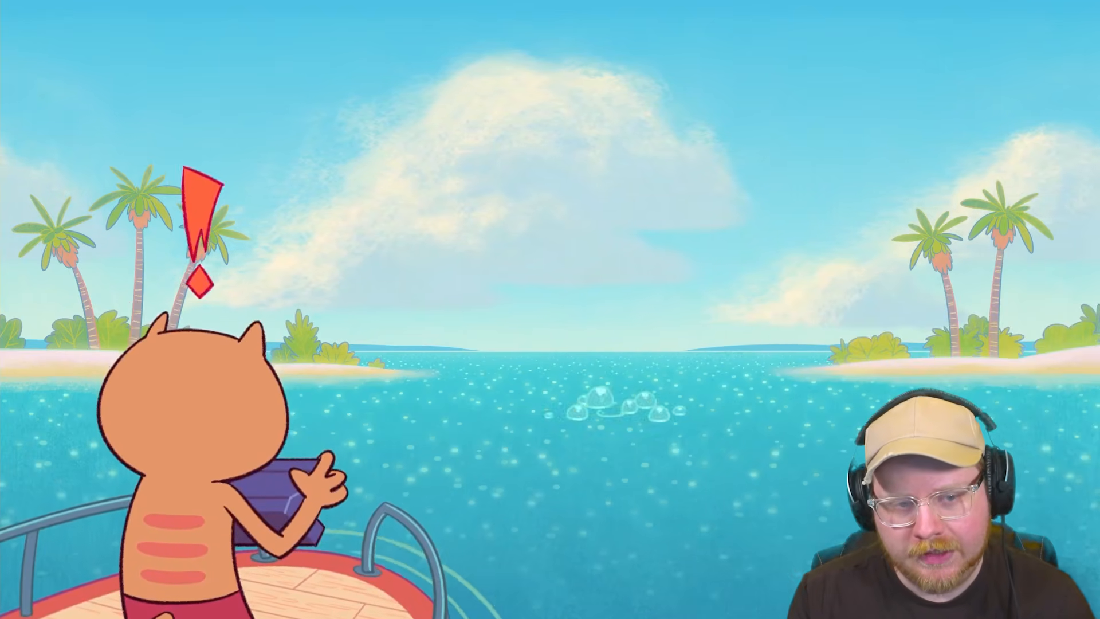
key(Tab)
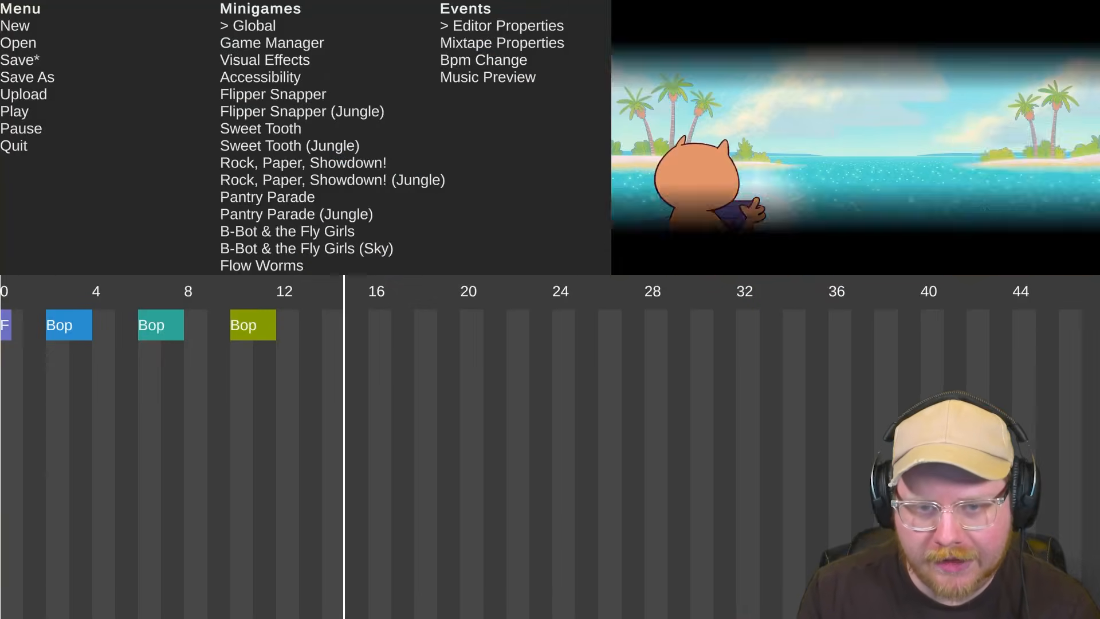
key(space)
scroll(156, 400, up, 5)
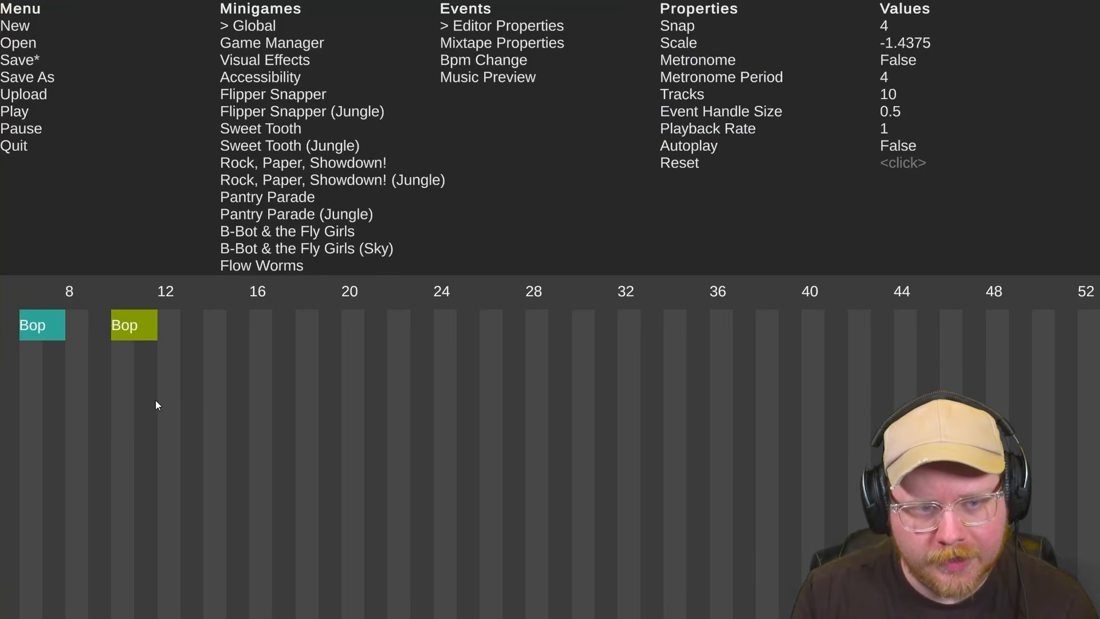
drag(33, 298, 0, 295)
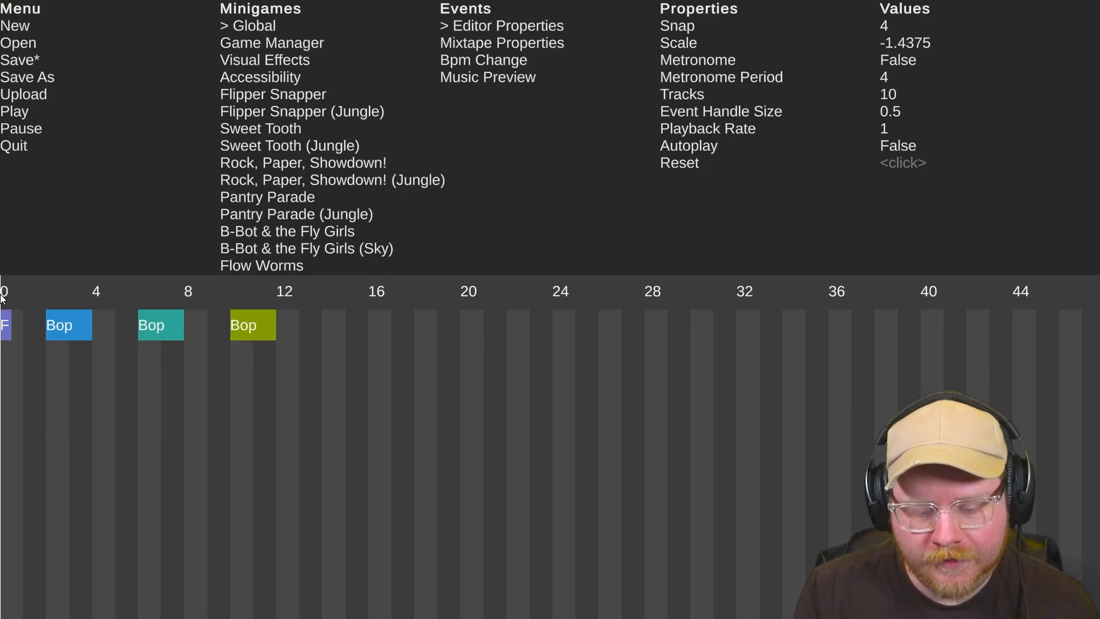
key(space)
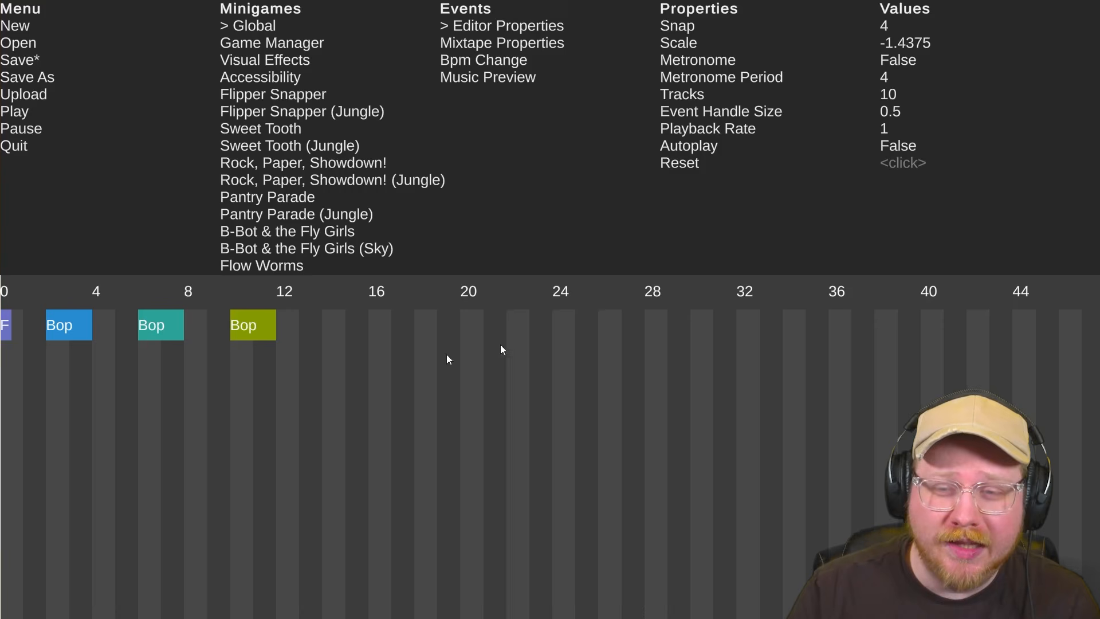
Toggle Autoplay in the global Editor Properties, leaving it set to True
click(894, 148)
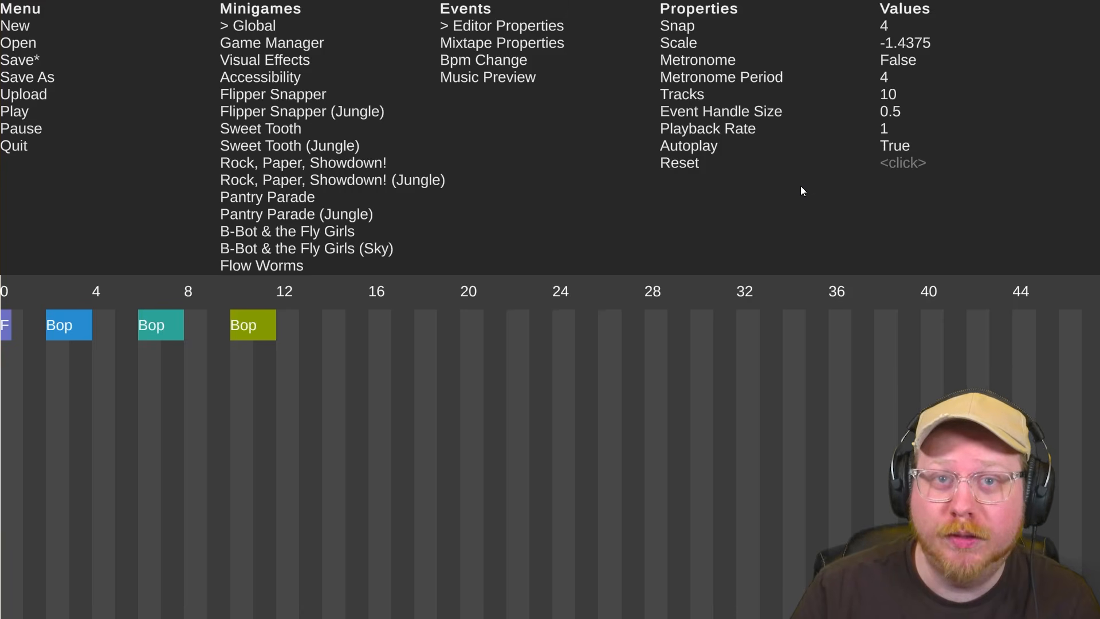
click(896, 148)
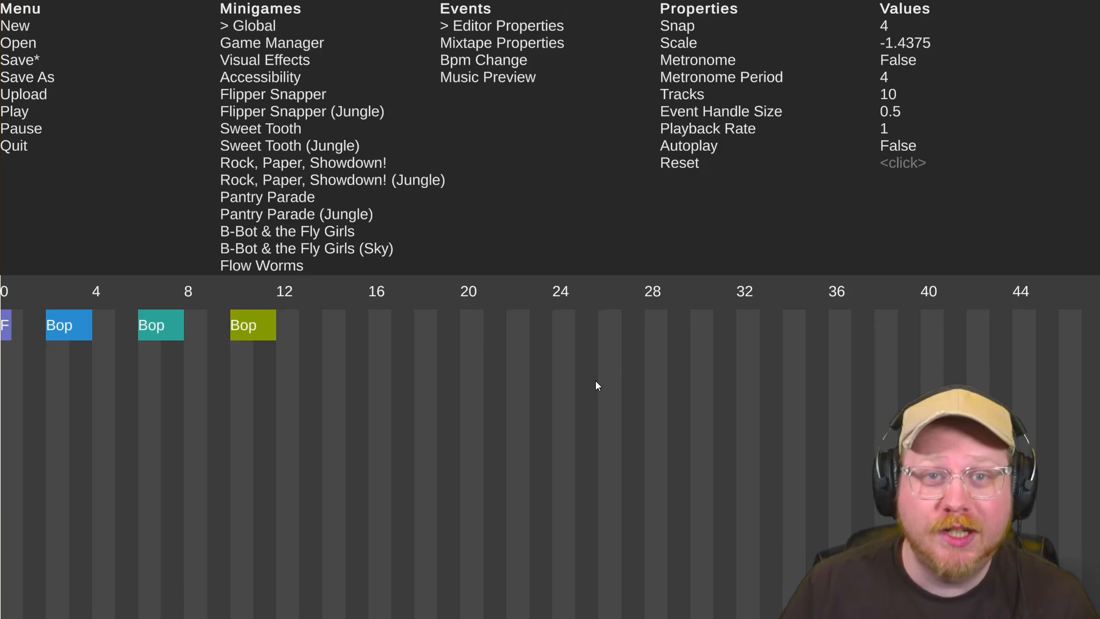
click(897, 145)
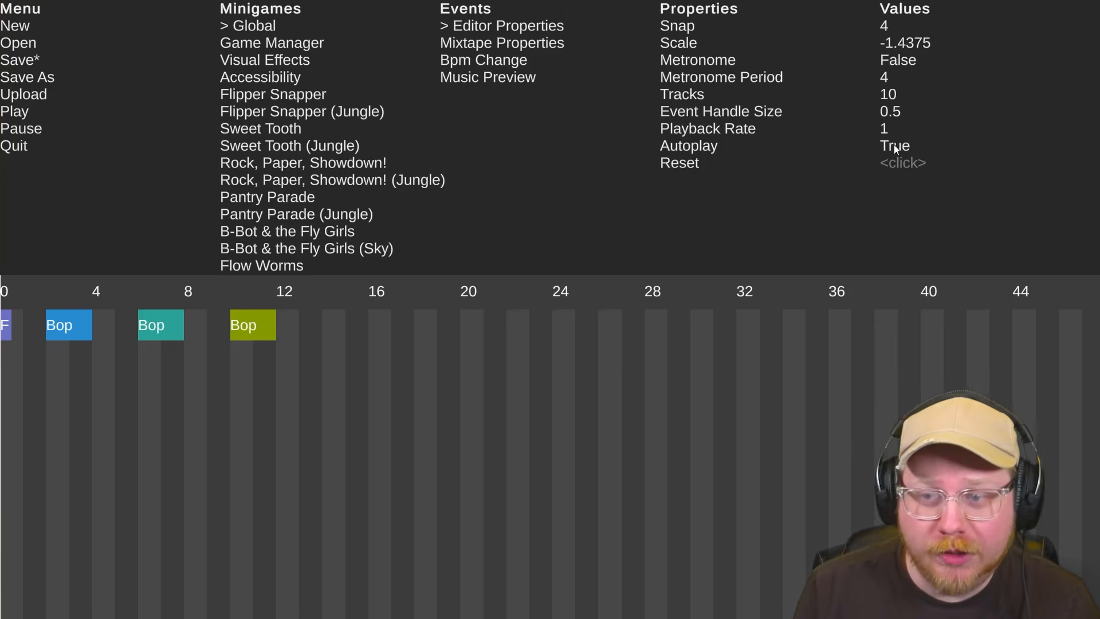
Move the first two Bop events to beats 0 and 4 on the second track, previewing playback between the moves
drag(69, 325, 23, 356)
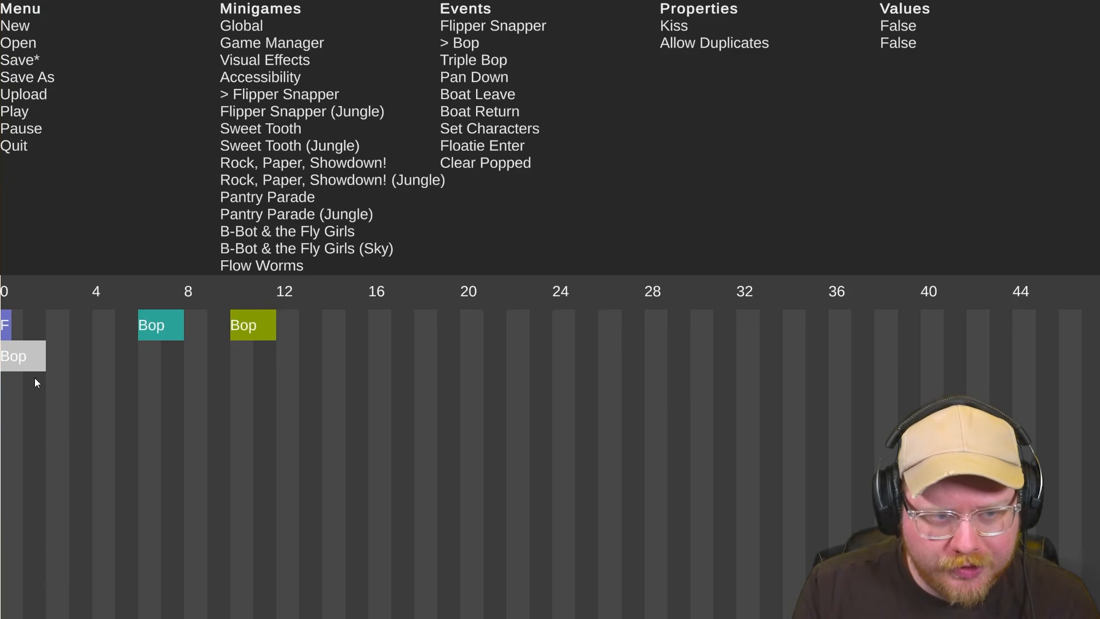
key(space)
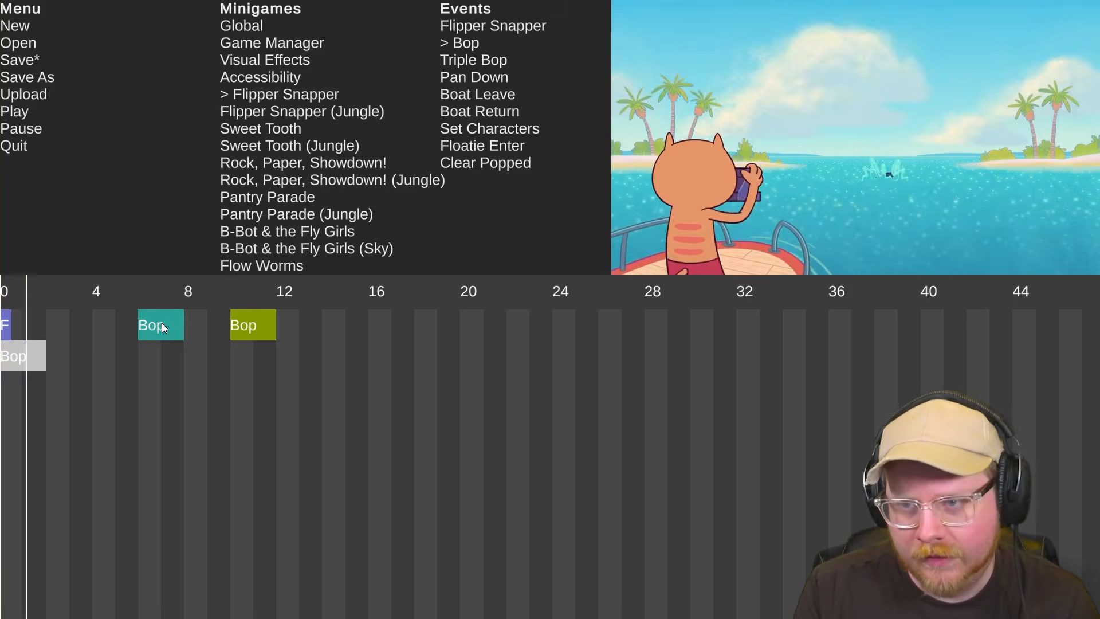
key(space)
drag(161, 322, 112, 360)
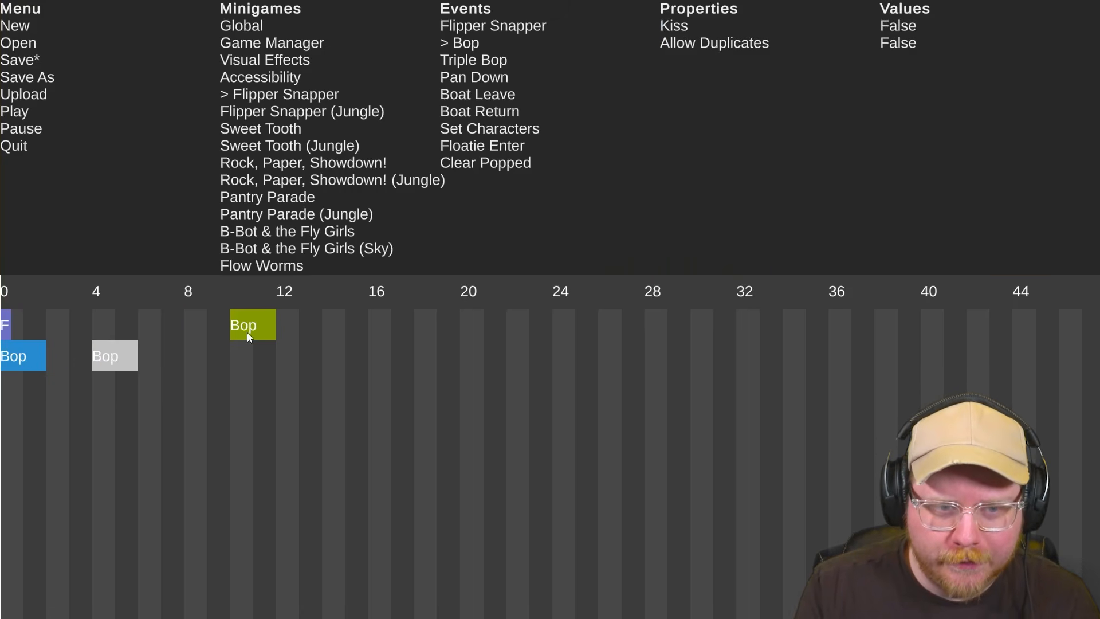
Move the third Bop event to beat 8 on the second track and preview the three Bops from beat 0
drag(247, 334, 204, 362)
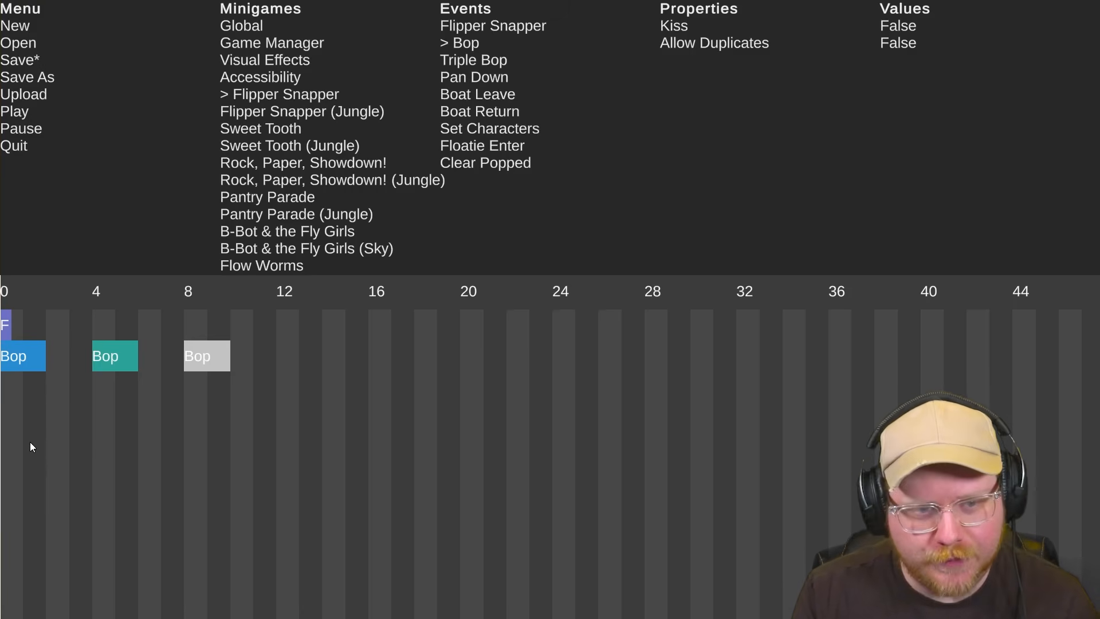
key(space)
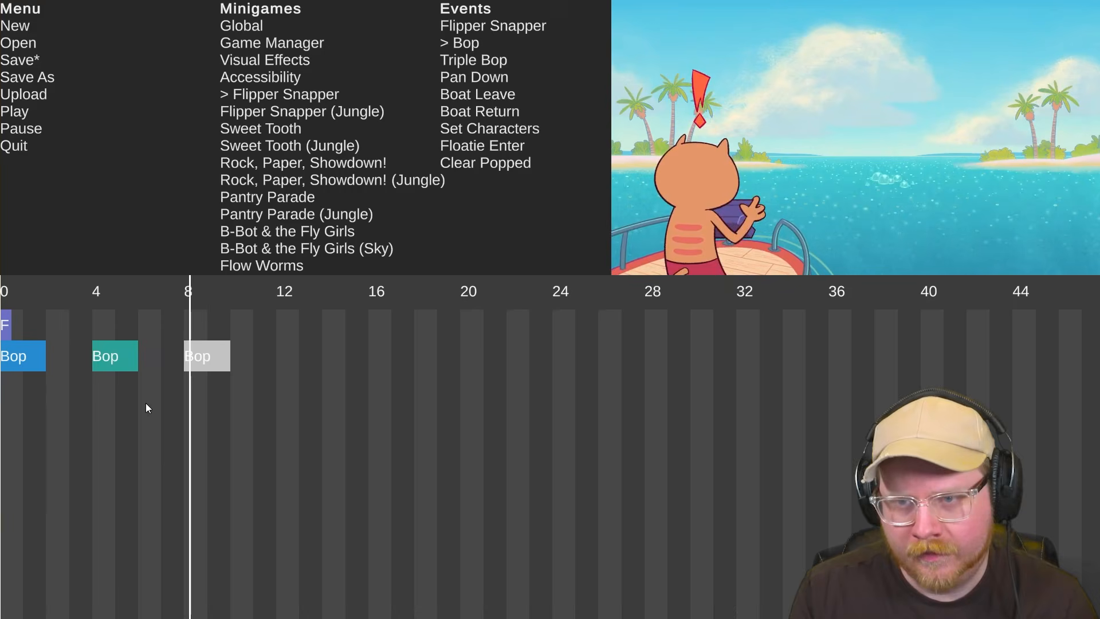
click(220, 354)
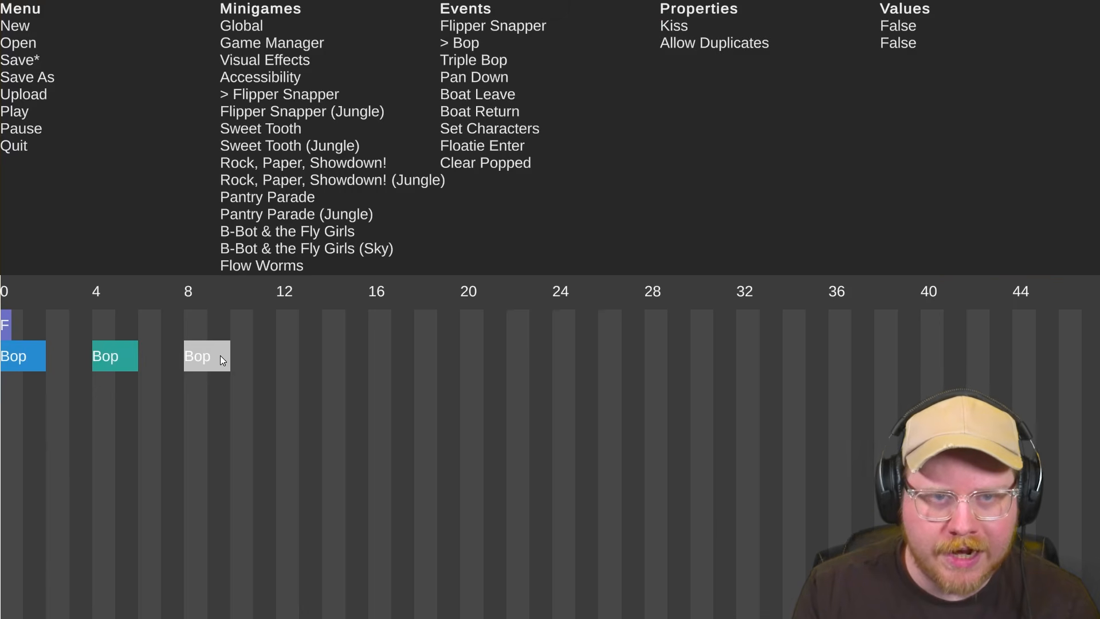
Add a Flipper Snapper Triple Bop event at beat 12 on the second track
click(470, 59)
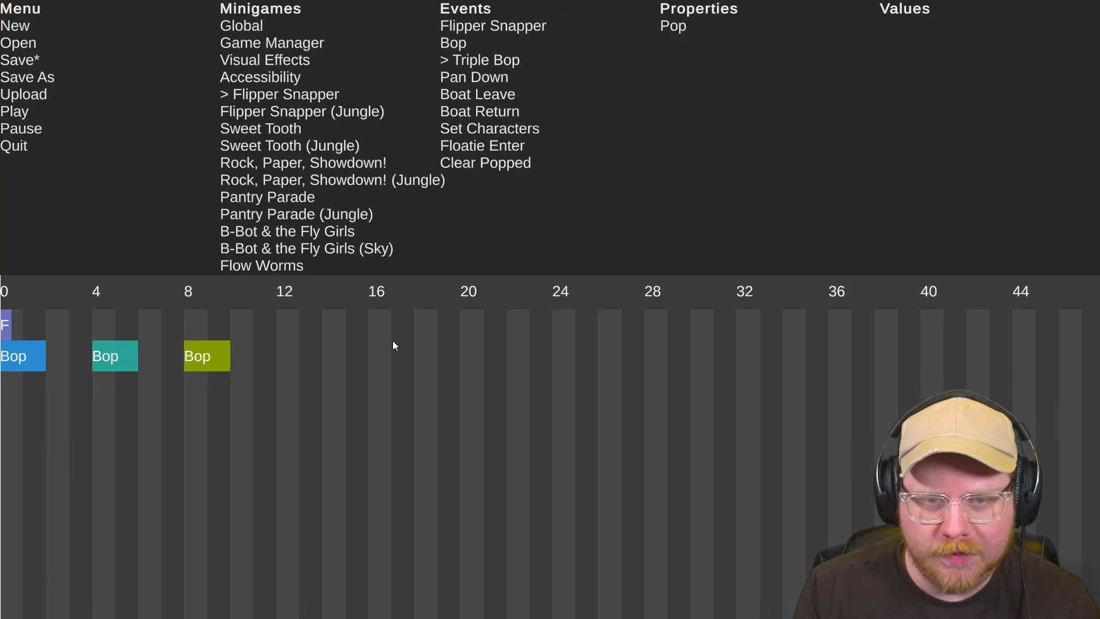
click(297, 356)
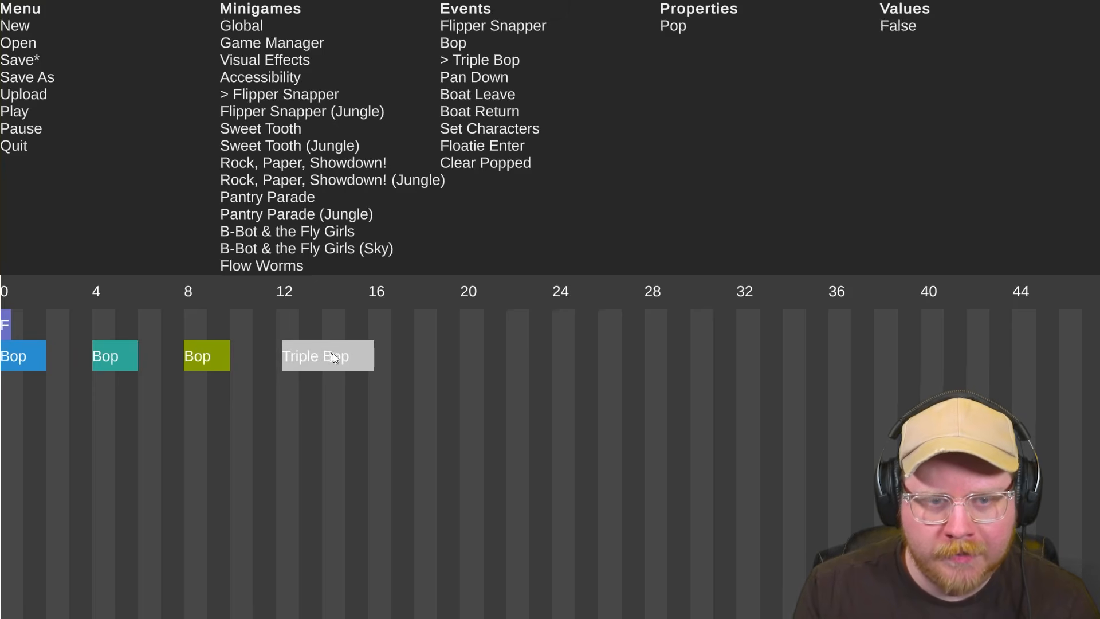
scroll(277, 354, down, 1)
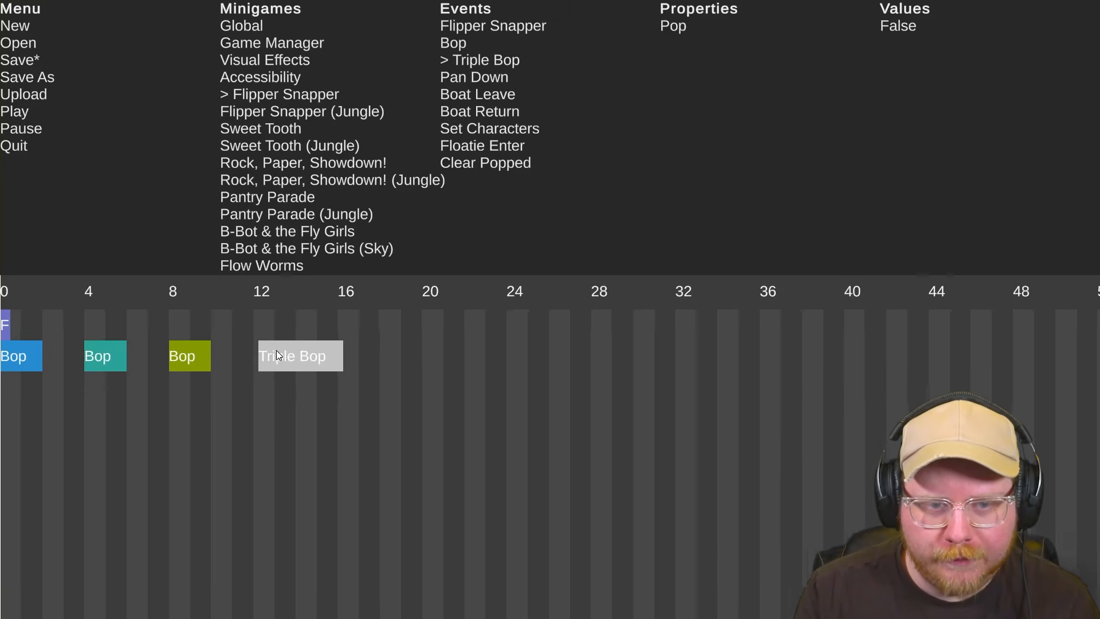
Try the snapping by shifting the Triple Bop event to beat 13, then move it back to beat 12
scroll(242, 351, up, 4)
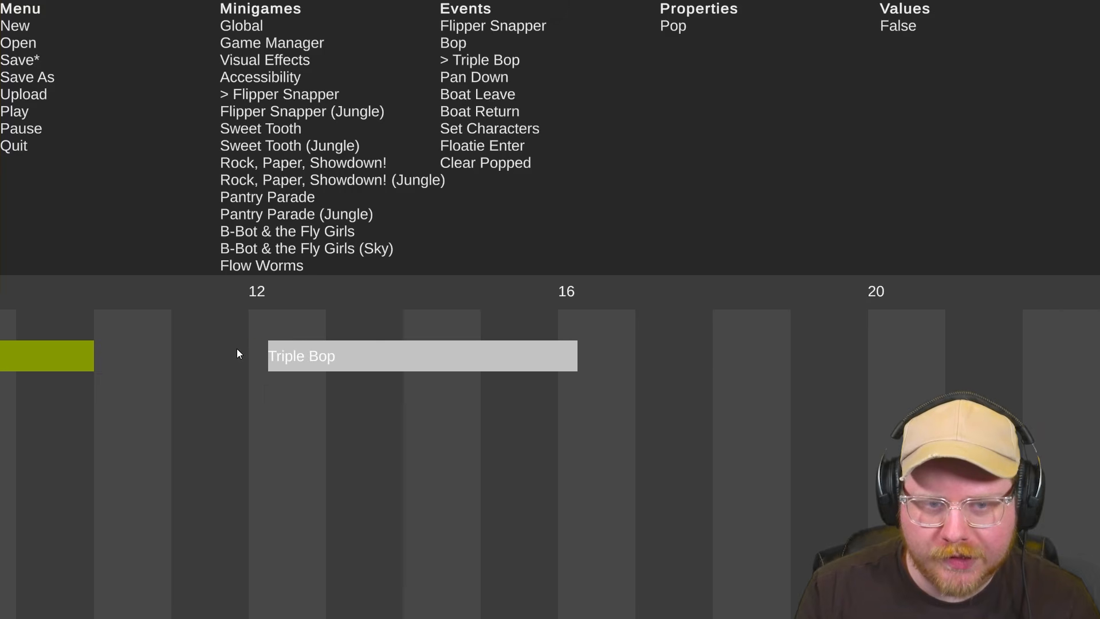
scroll(239, 352, up, 2)
drag(328, 353, 435, 361)
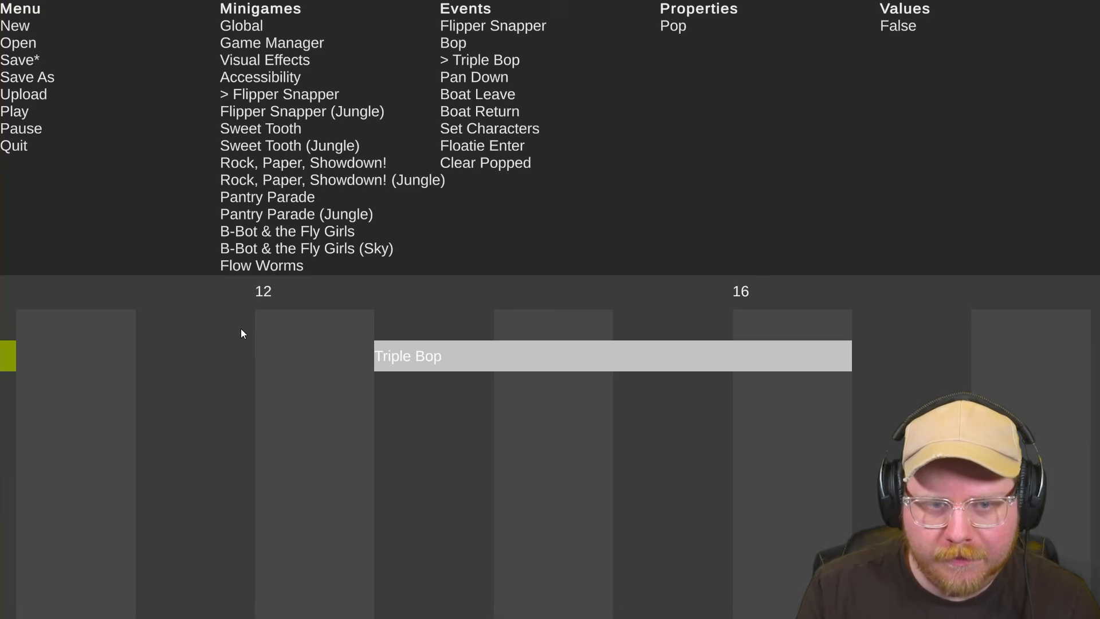
scroll(259, 328, down, 2)
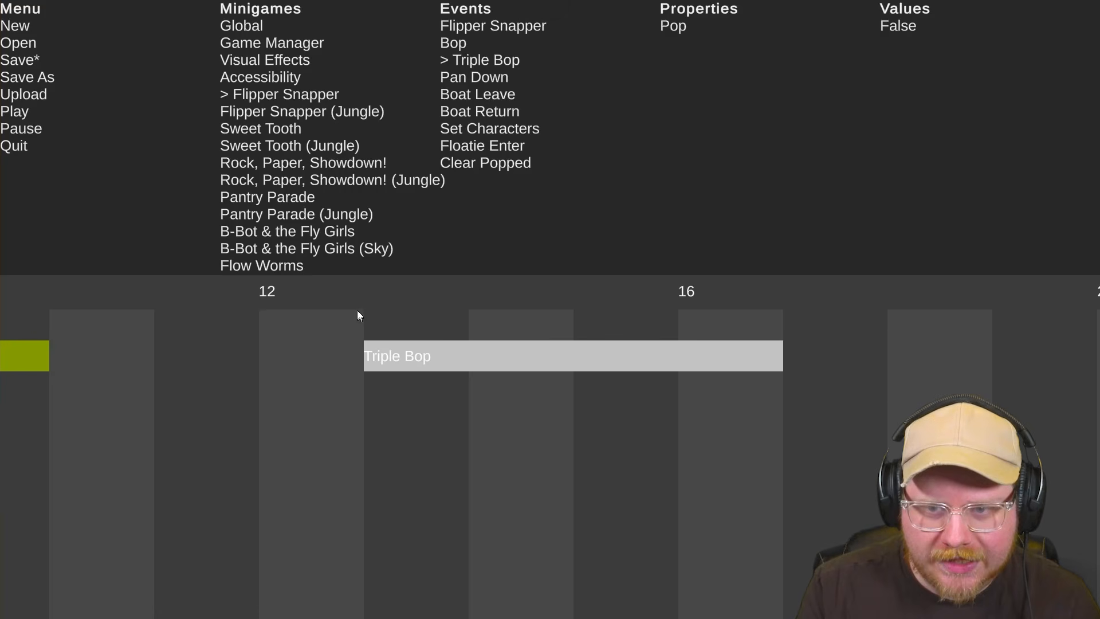
scroll(359, 298, down, 1)
scroll(363, 297, down, 3)
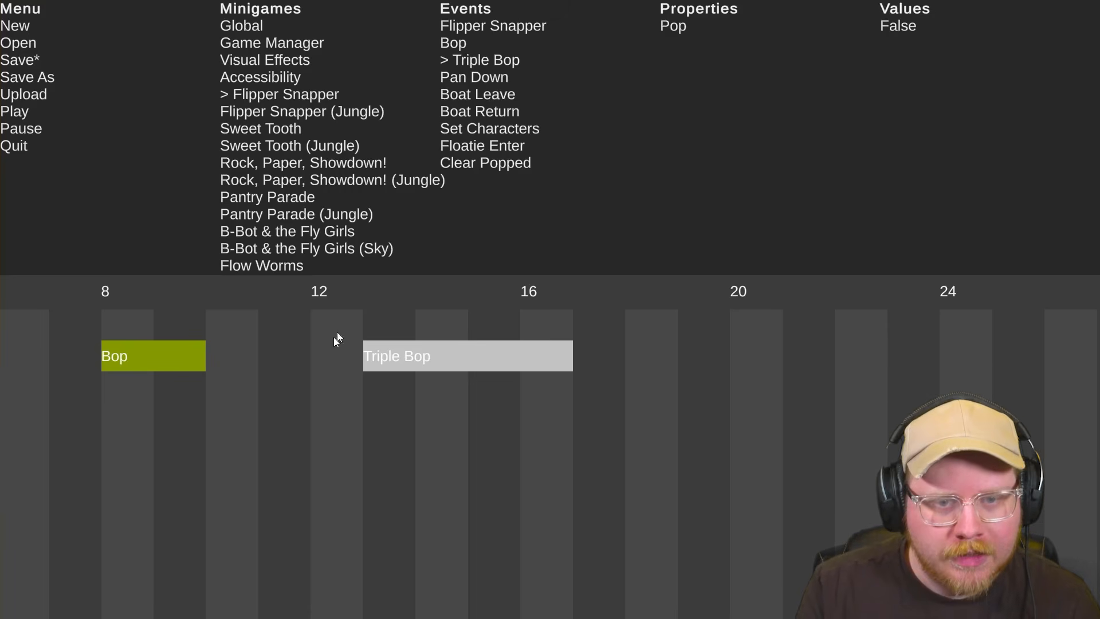
scroll(331, 344, up, 3)
drag(445, 363, 343, 357)
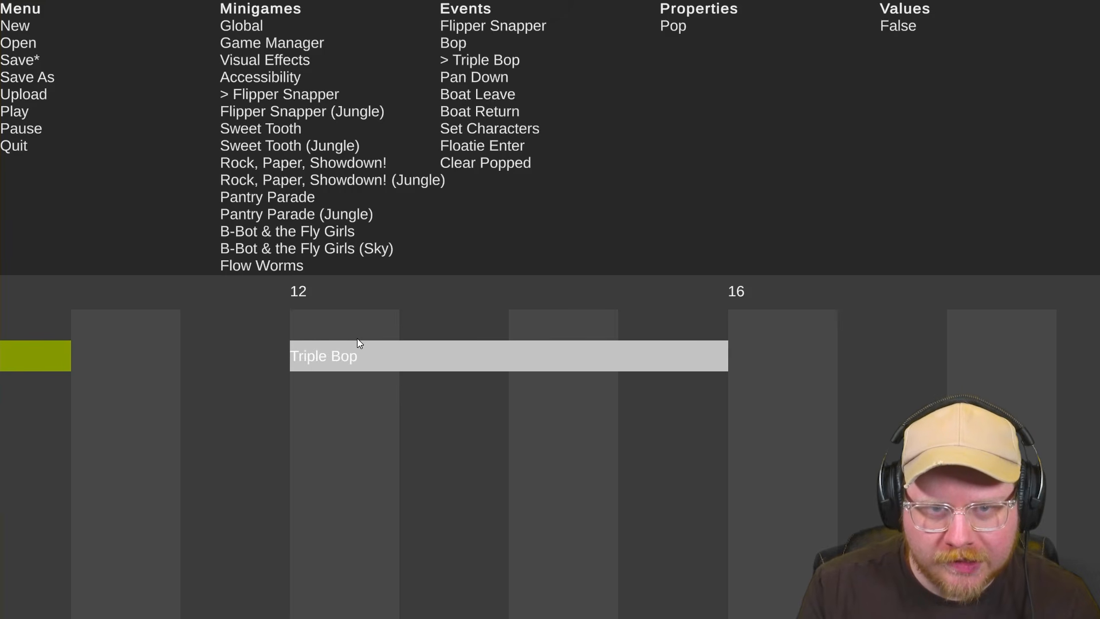
Set Snap to 8 in the global Editor Properties and test it by nudging the Triple Bop event around beat 12
click(251, 27)
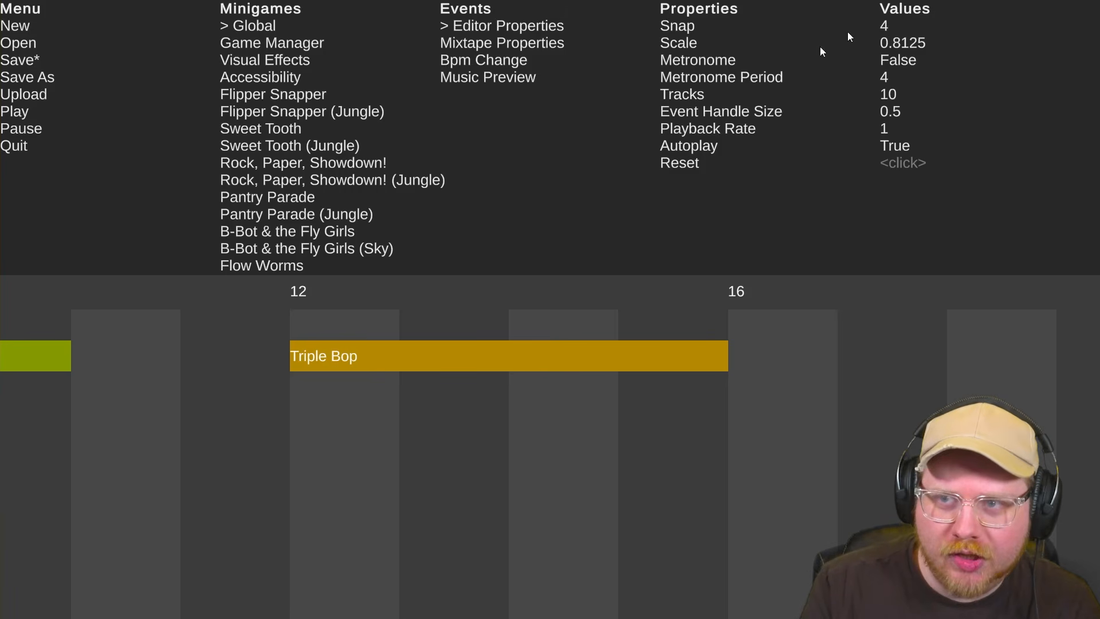
mouse_move(356, 360)
mouse_down()
mouse_move(459, 359)
mouse_move(339, 364)
mouse_up()
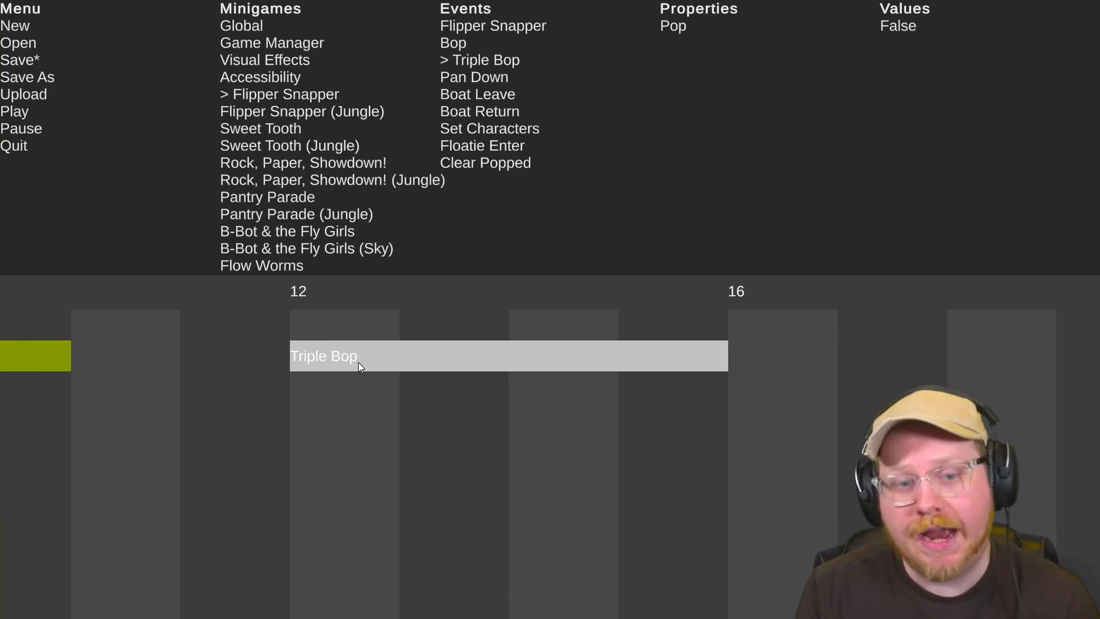
click(254, 26)
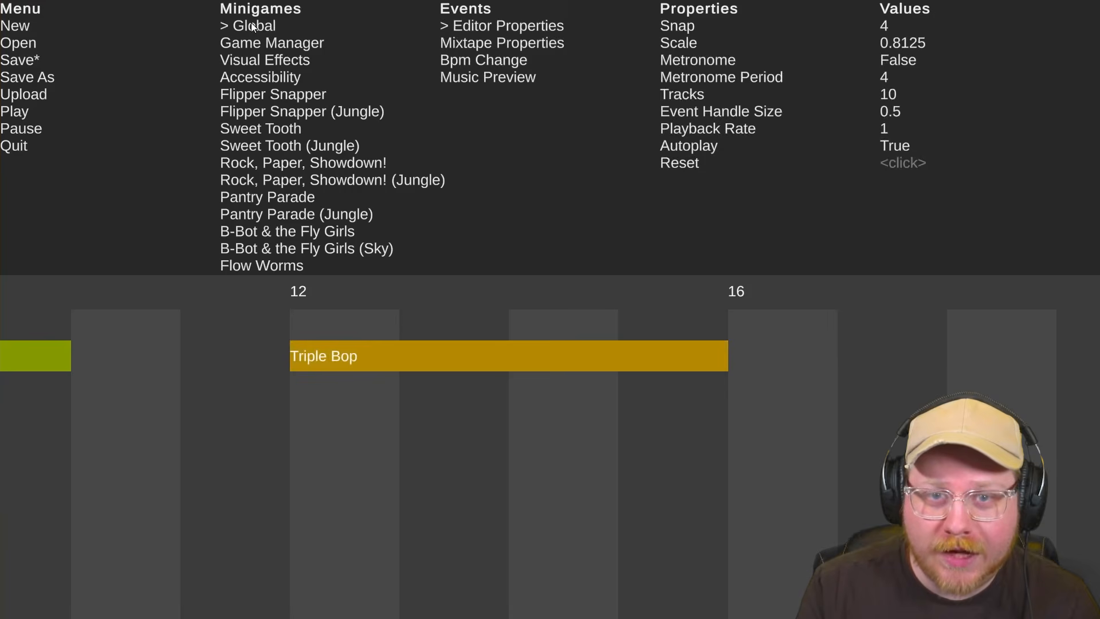
click(885, 25)
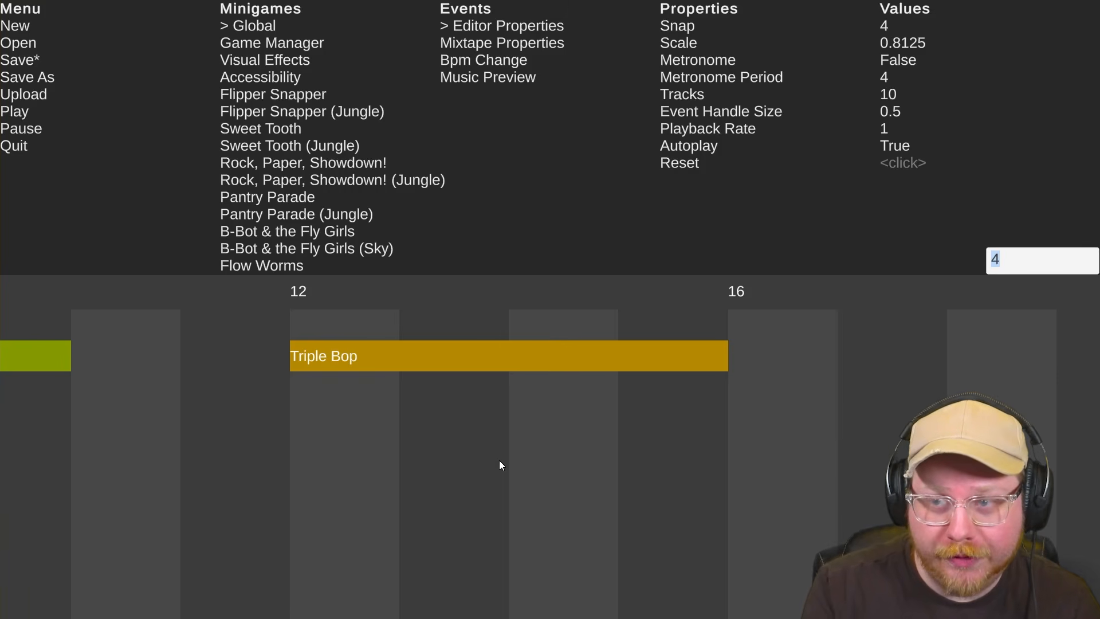
text(8)
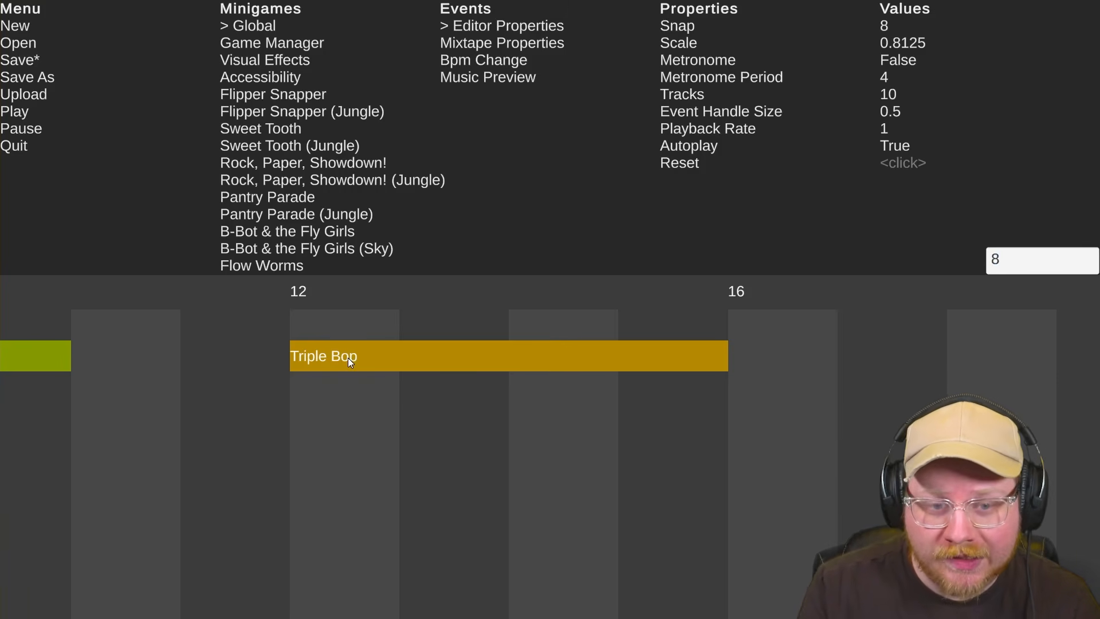
mouse_move(348, 358)
mouse_down()
mouse_move(457, 360)
mouse_move(345, 361)
mouse_up()
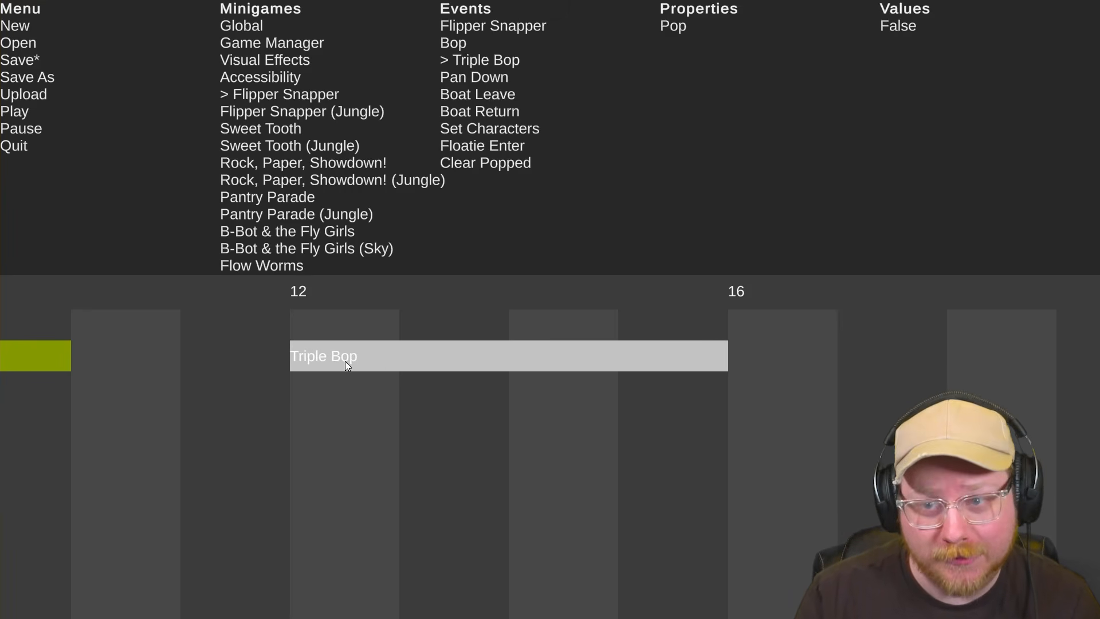
Set Snap to 2 in the global Editor Properties and test it on the Triple Bop event, leaving the event at beat 12
click(248, 26)
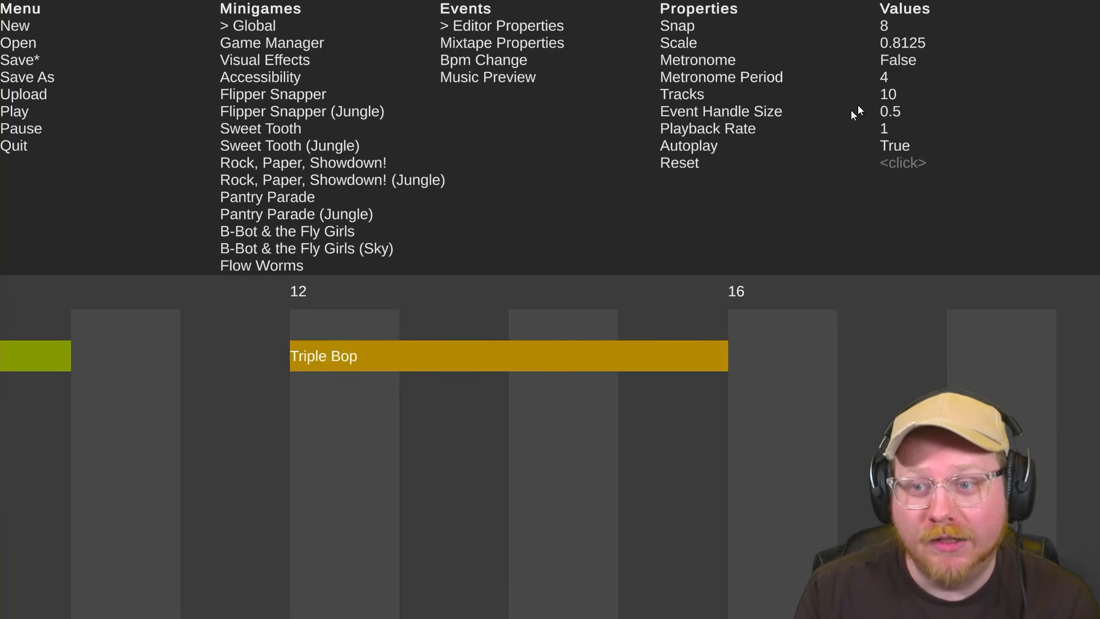
click(885, 27)
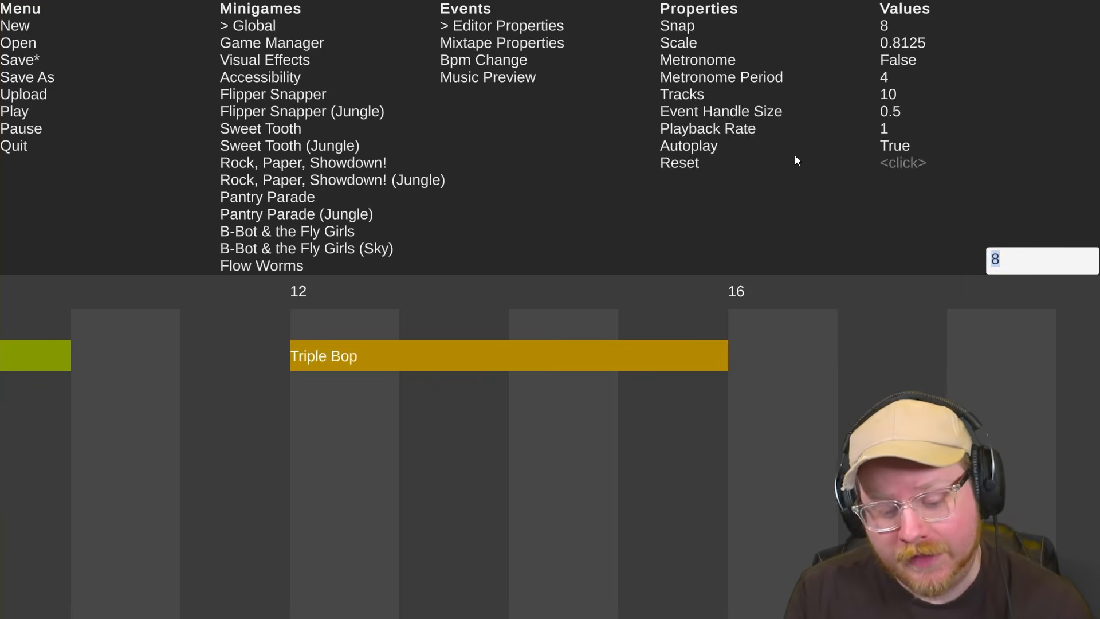
text(2)
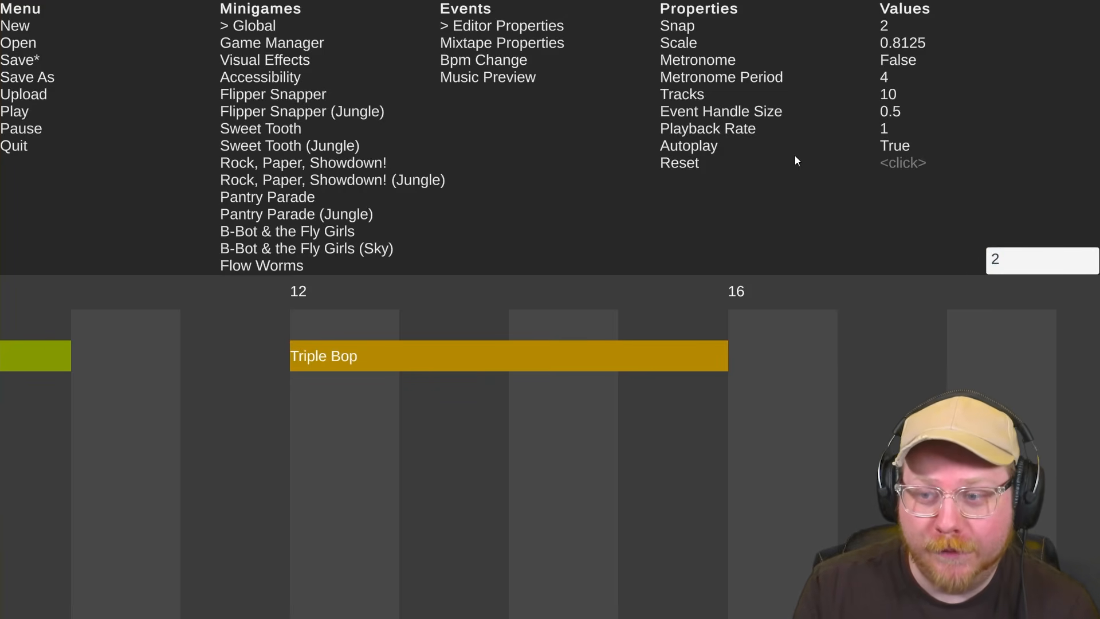
mouse_move(333, 354)
mouse_down()
mouse_move(431, 374)
mouse_move(289, 367)
mouse_move(411, 366)
mouse_move(342, 355)
mouse_up()
scroll(292, 413, down, 3)
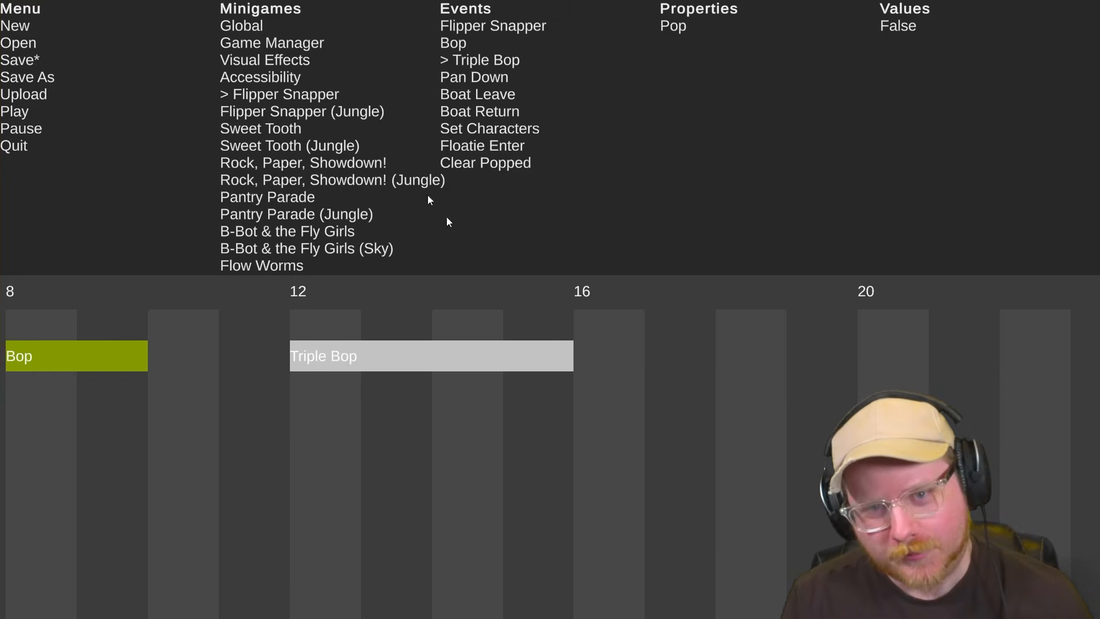
mouse_move(413, 361)
mouse_down()
mouse_move(401, 388)
mouse_move(417, 359)
mouse_up()
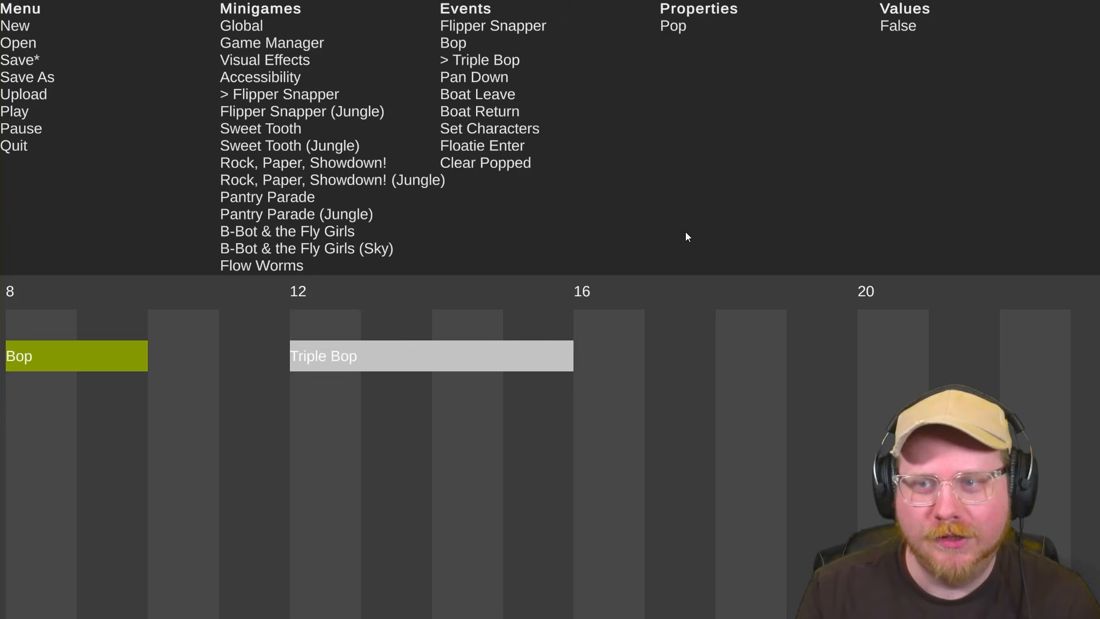
Set the editor's Snap to 3 and move the Triple Bop event at beat 12 up to the first track
click(242, 28)
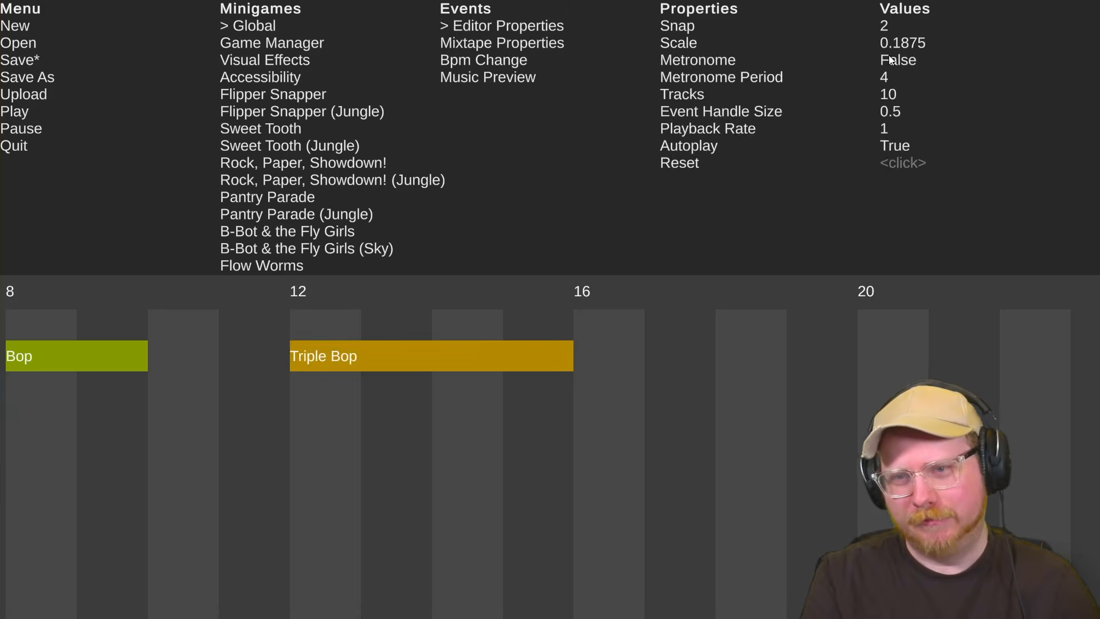
text(3)
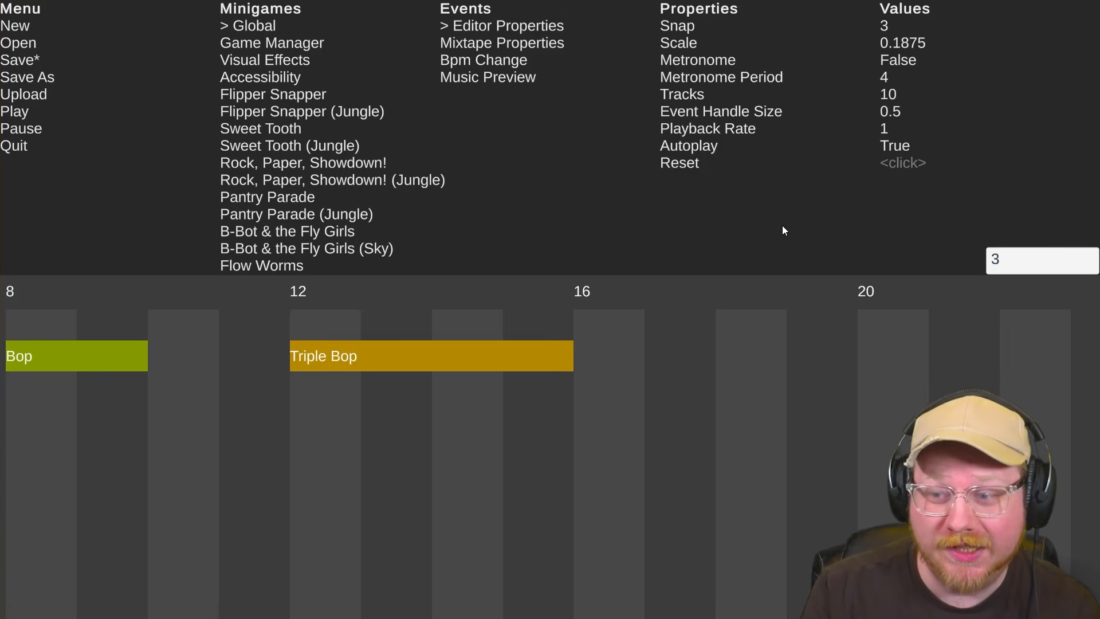
scroll(305, 377, up, 2)
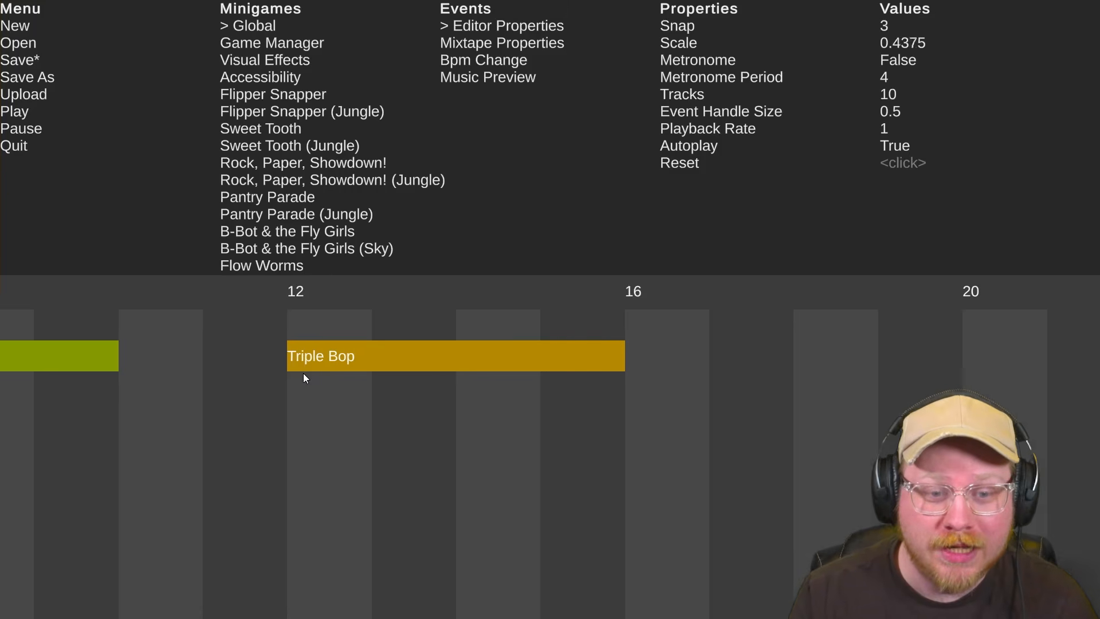
scroll(304, 374, up, 1)
drag(322, 359, 317, 334)
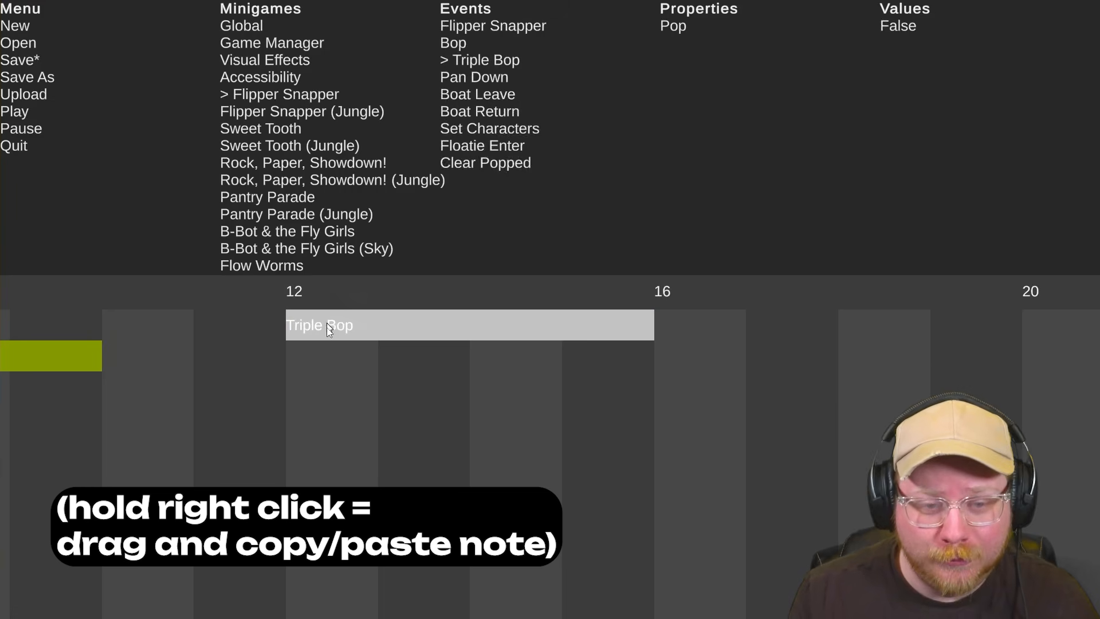
Try duplicating Triple Bop twice, each copy a third of a beat later and one track lower, and undo both copies
drag(326, 328, 391, 387)
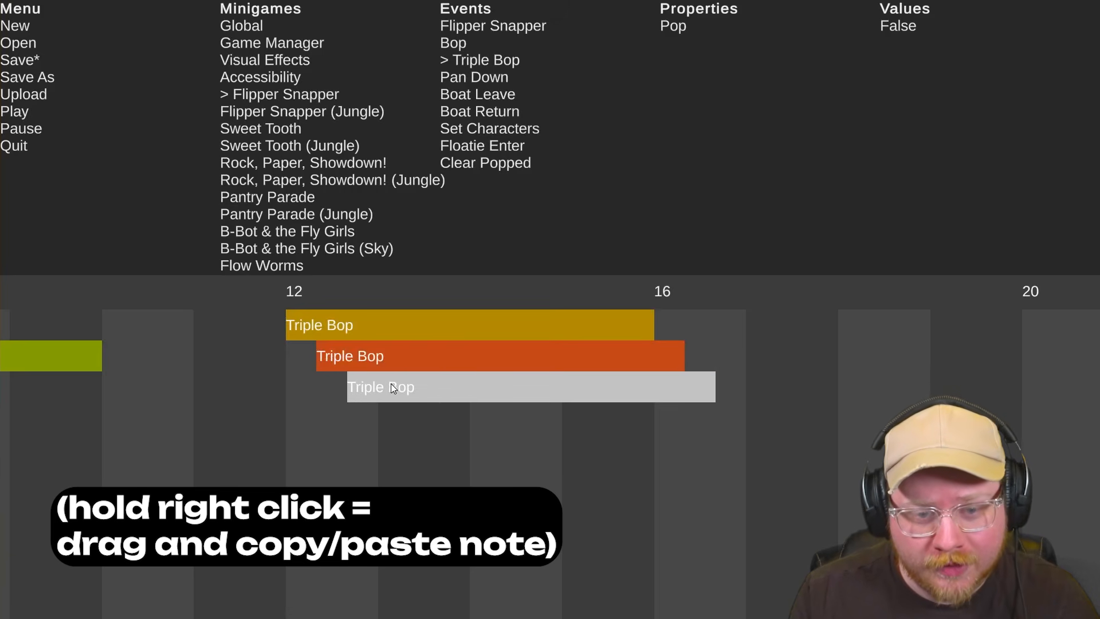
key(ctrl+z)
key(ctrl+z)
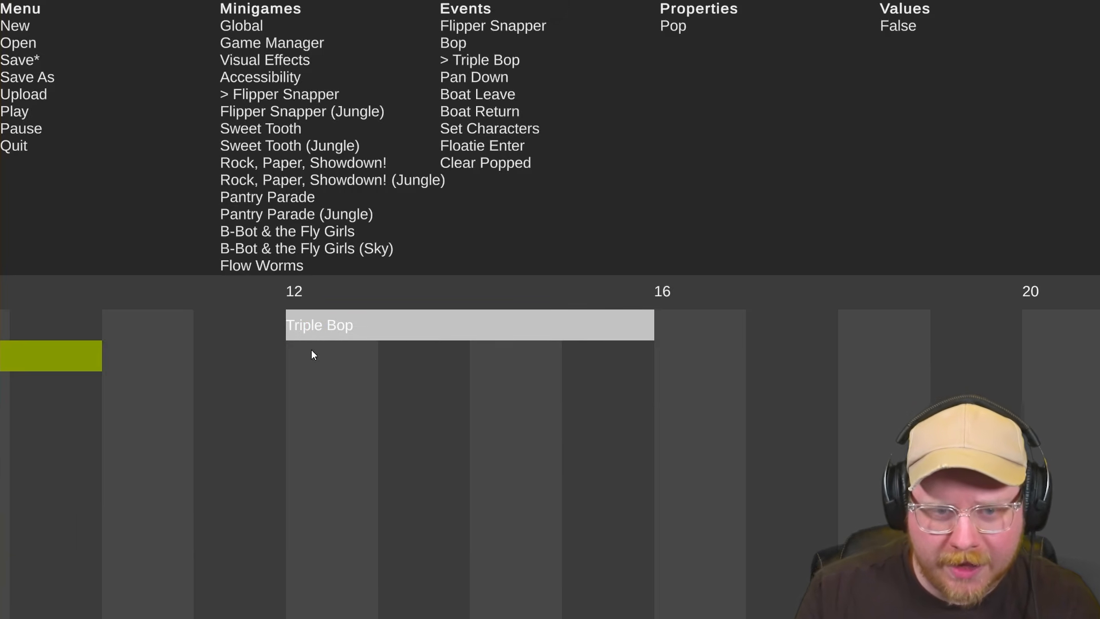
Set the Snap value in the global editor properties to 4
scroll(302, 360, down, 2)
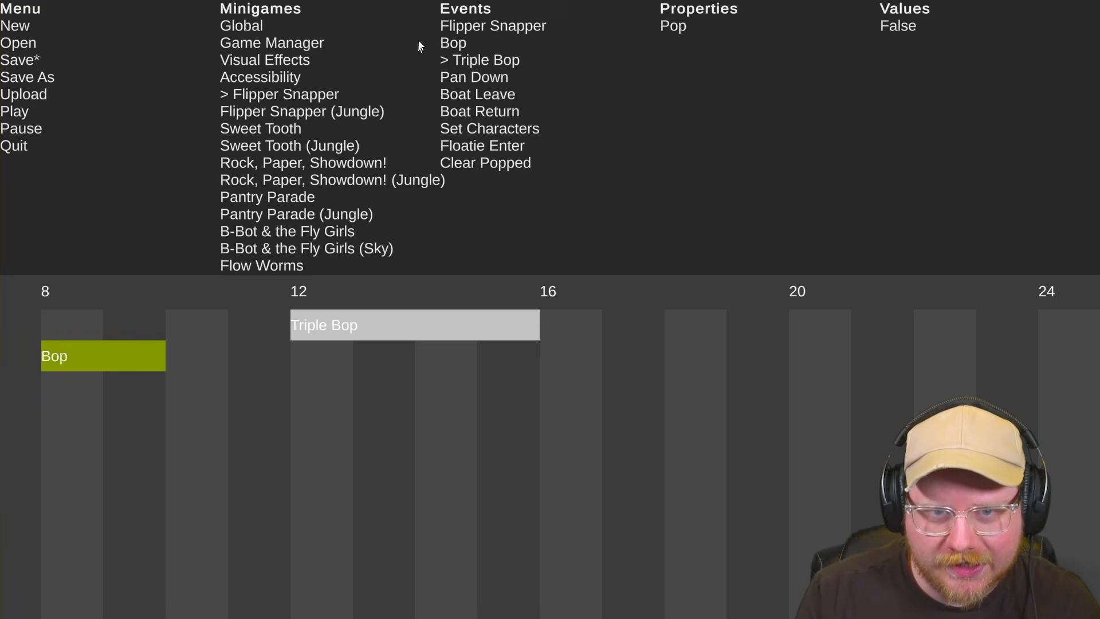
click(224, 25)
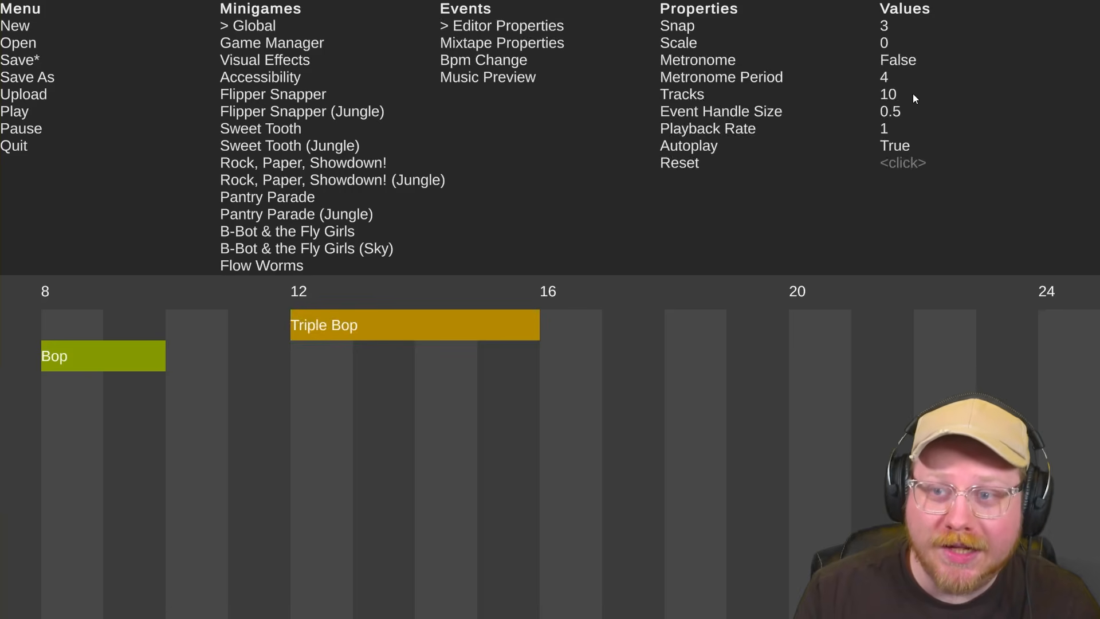
click(891, 26)
text(4)
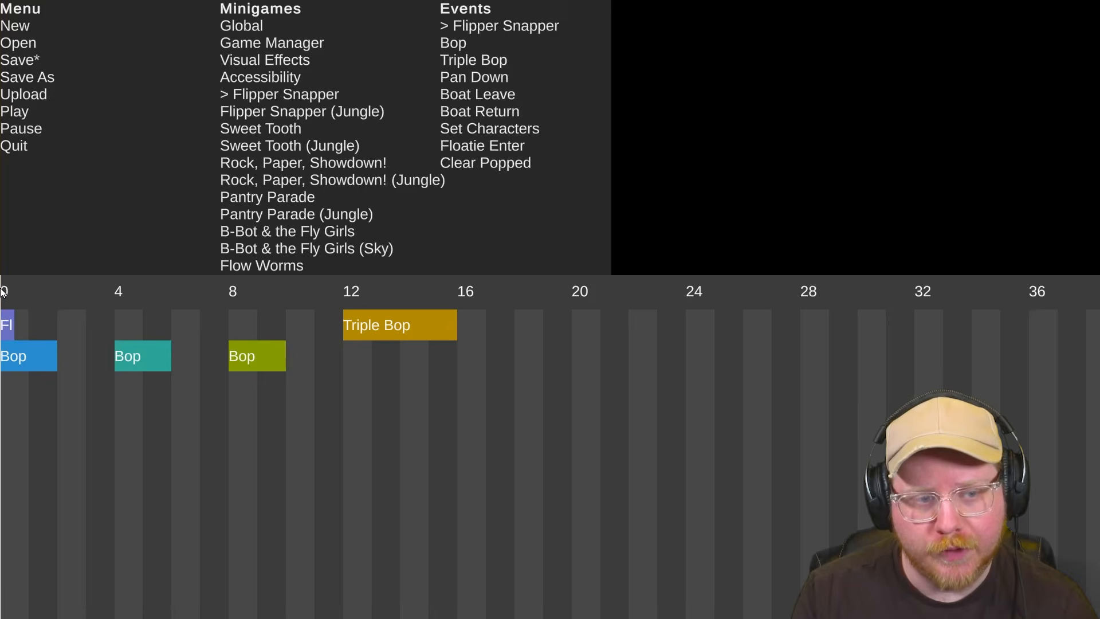
Play the mixtape from the start through the Triple Bop section to preview the Flipper Snapper events
key(space)
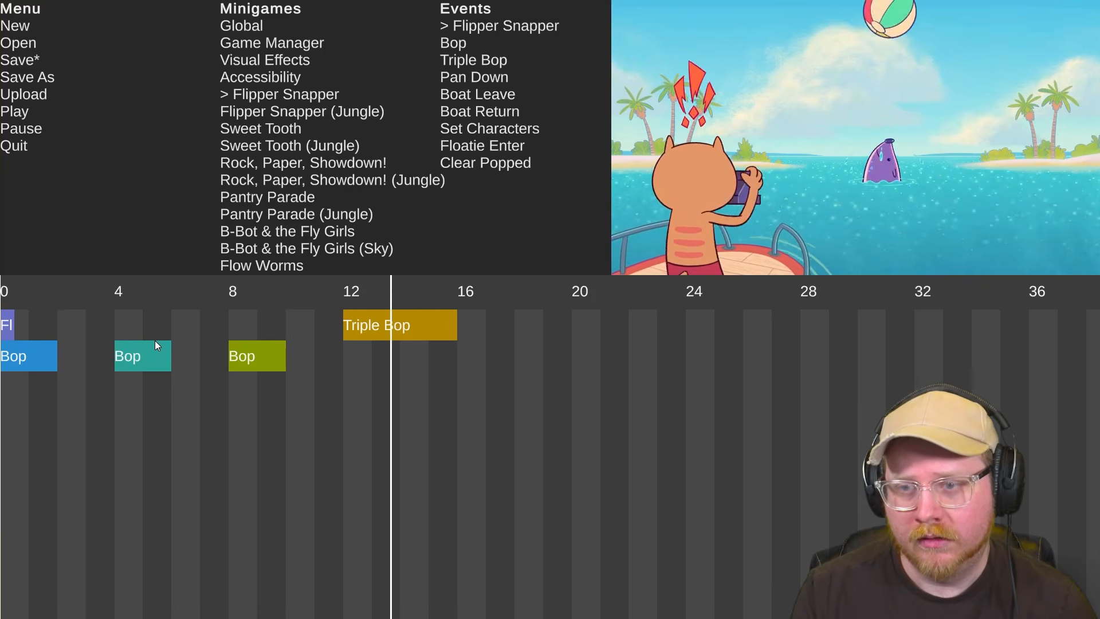
key(space)
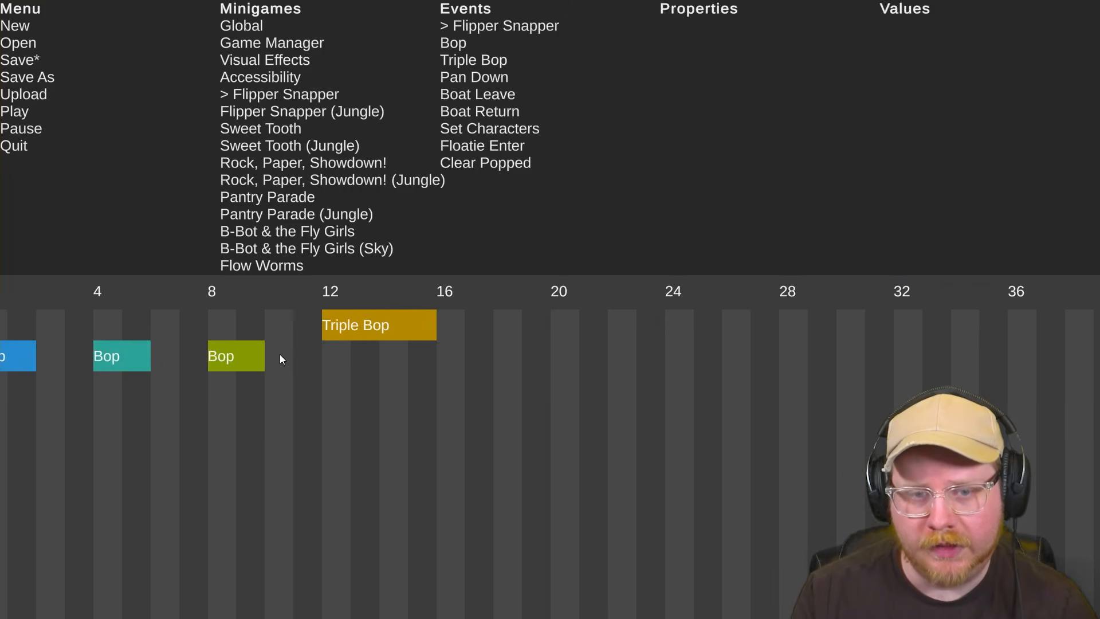
Add a Sweet Tooth game-change event at beat 16 on the first track and a Single event at beat 16 below it
click(459, 299)
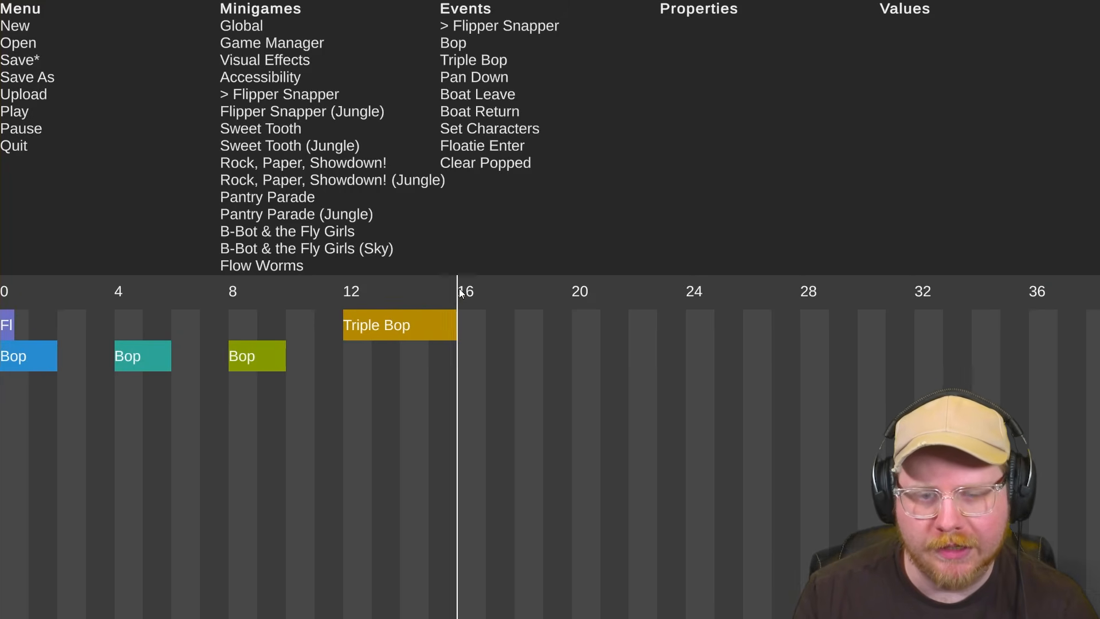
scroll(452, 310, up, 2)
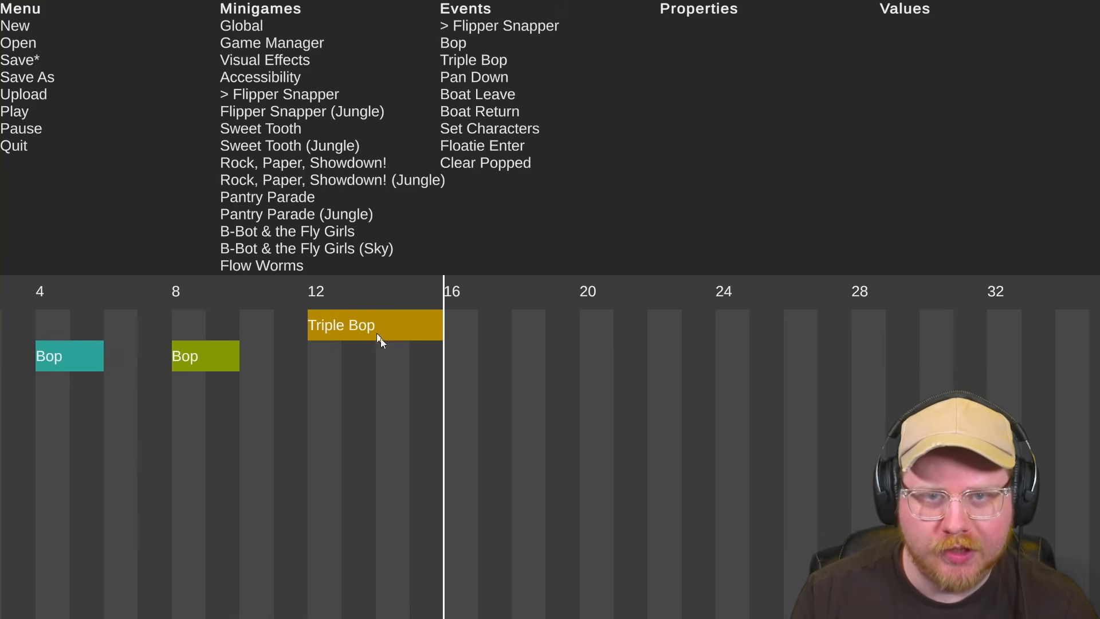
click(295, 129)
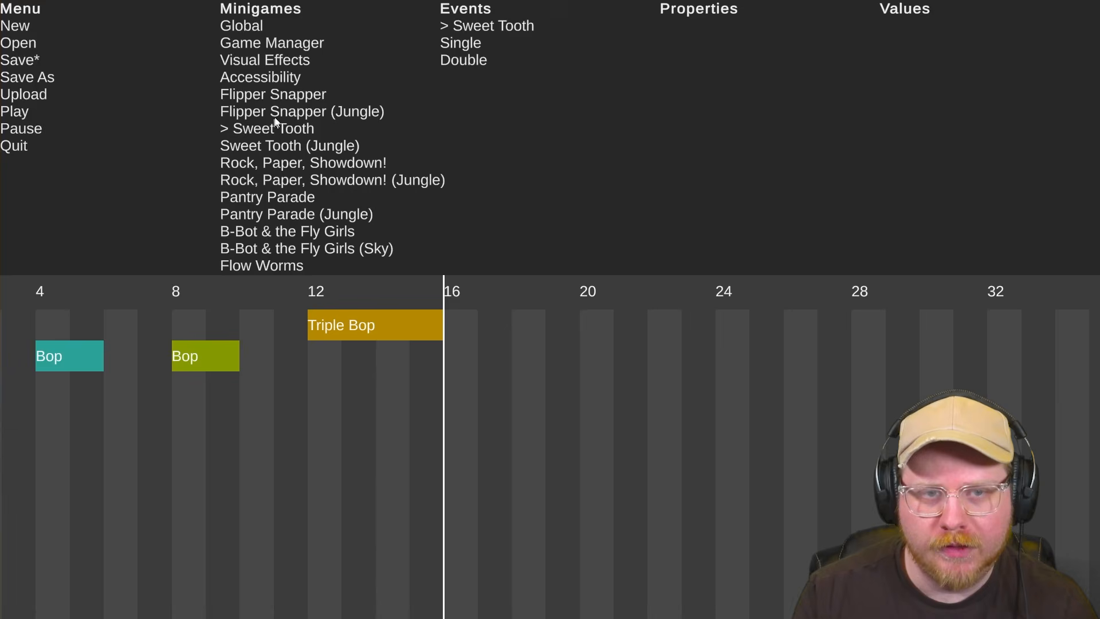
click(276, 114)
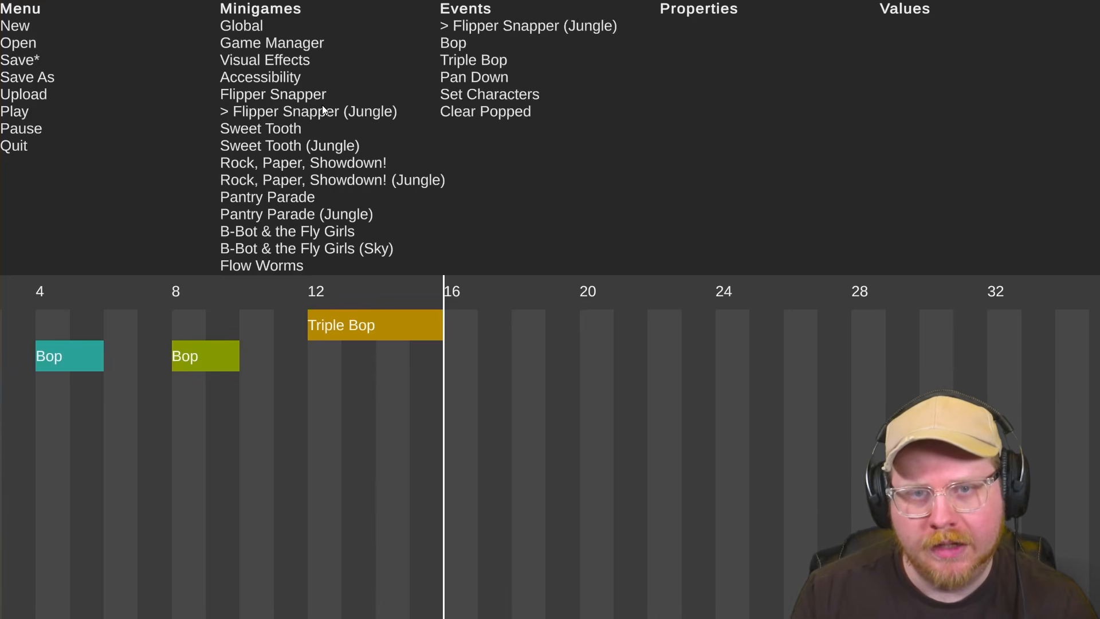
click(296, 127)
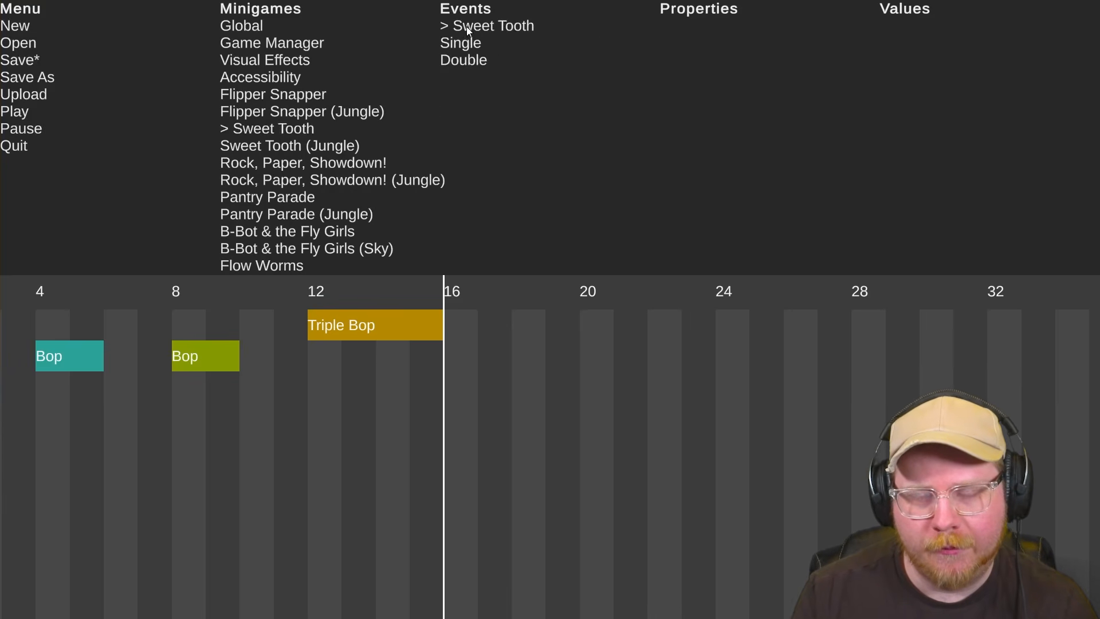
drag(457, 396, 454, 325)
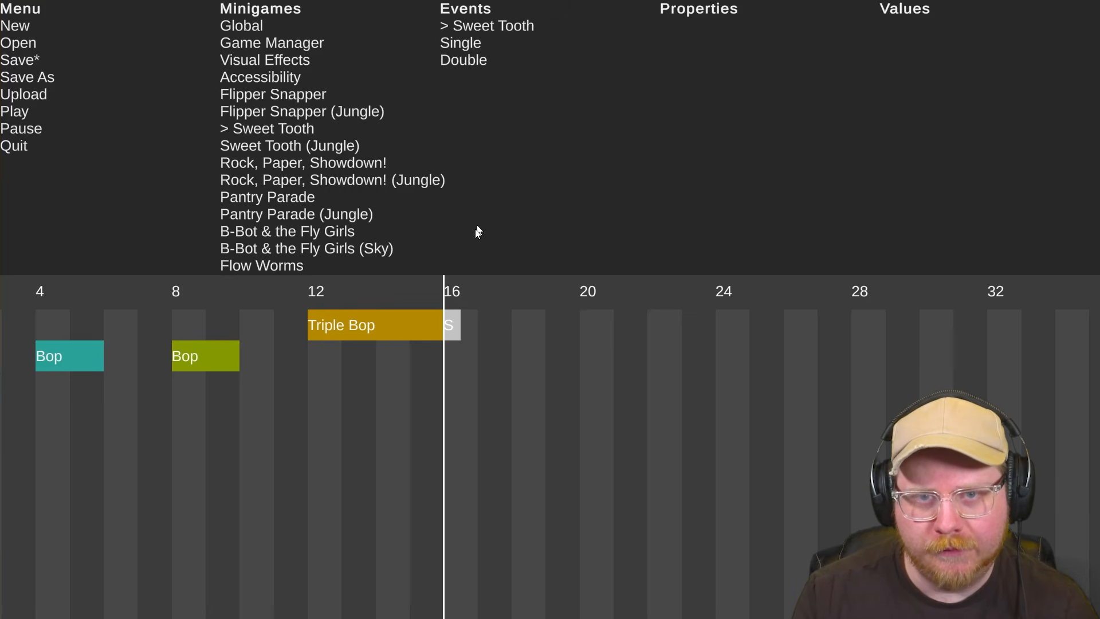
click(476, 40)
drag(494, 370, 466, 356)
Play the mixtape from beat 8 through the switch to Sweet Tooth
scroll(415, 376, down, 2)
scroll(422, 359, left, 1)
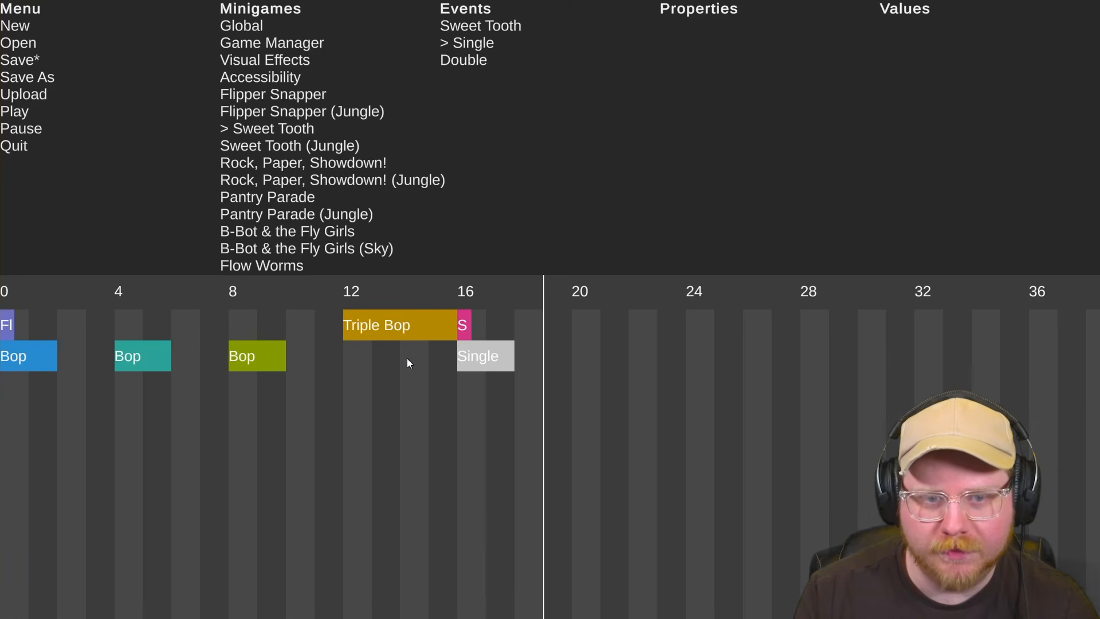
click(338, 288)
click(346, 291)
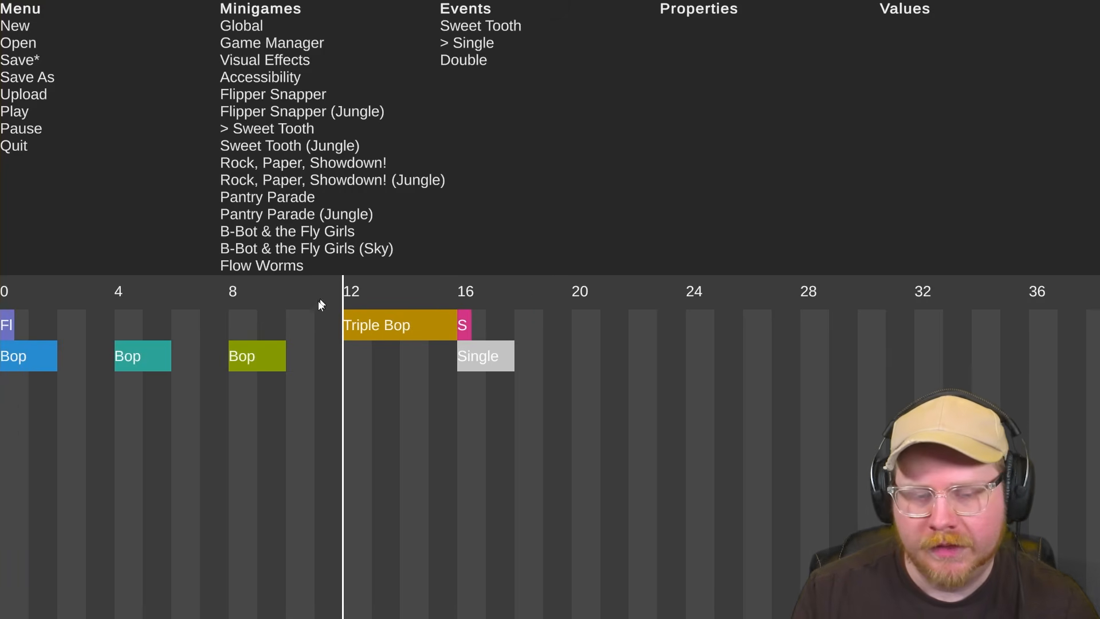
click(225, 292)
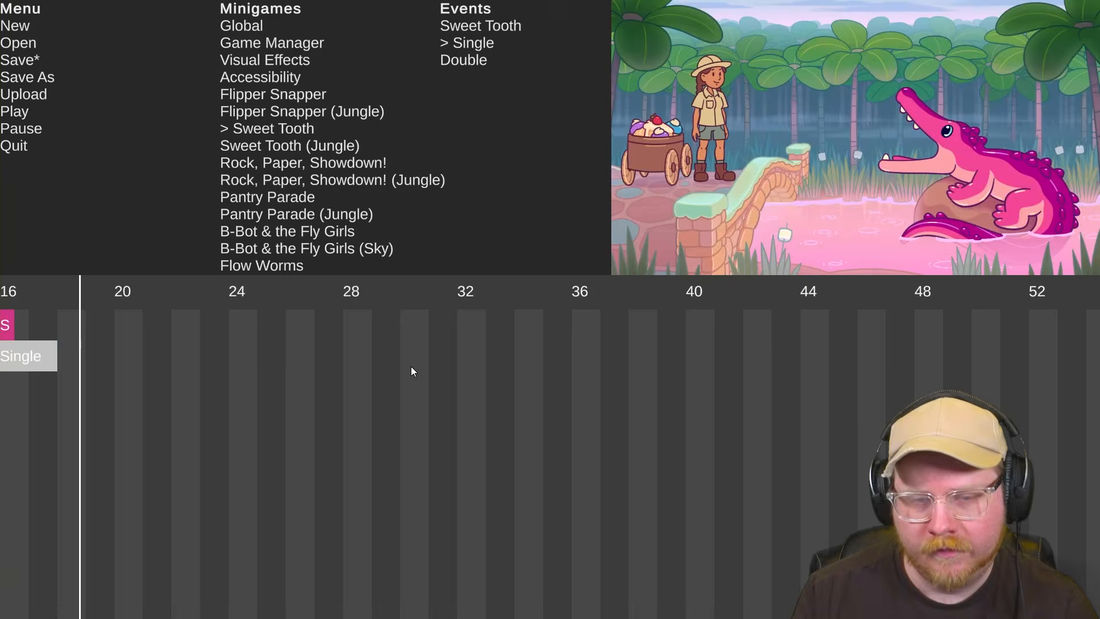
key(space)
Examine where Triple Bop meets the Sweet Tooth event, and replay the section from just before beat 12
scroll(411, 366, up, 5)
scroll(251, 364, up, 3)
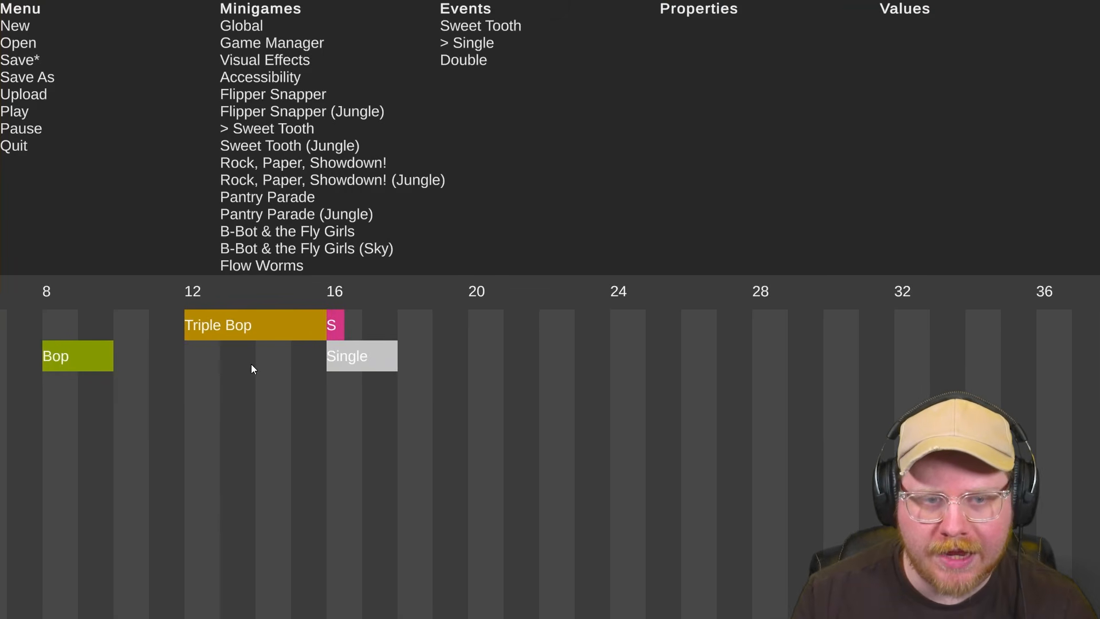
click(353, 324)
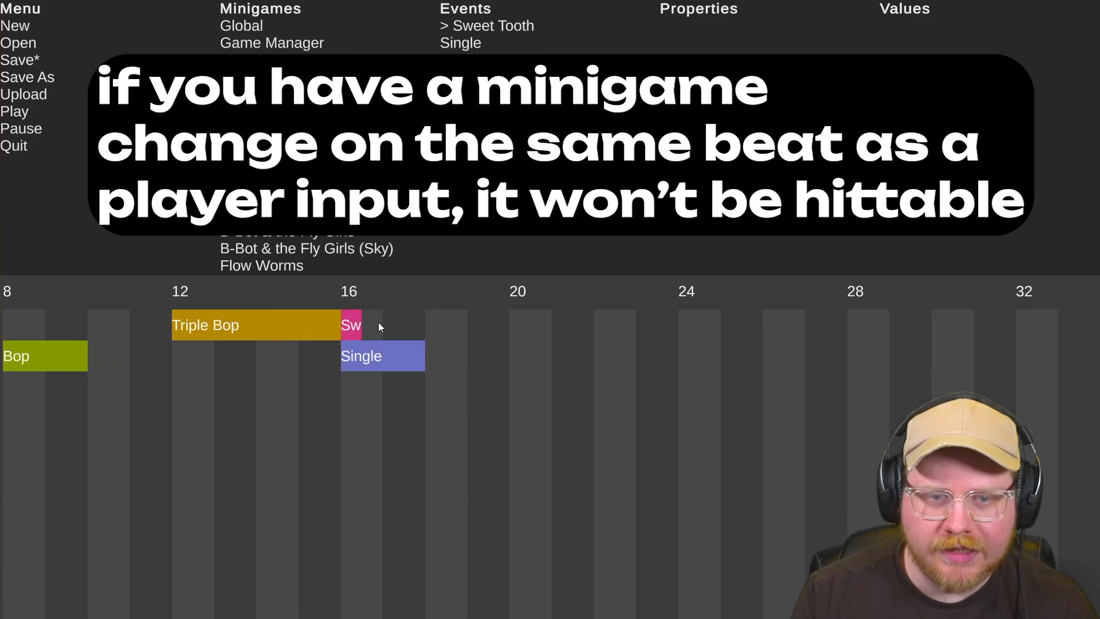
click(333, 326)
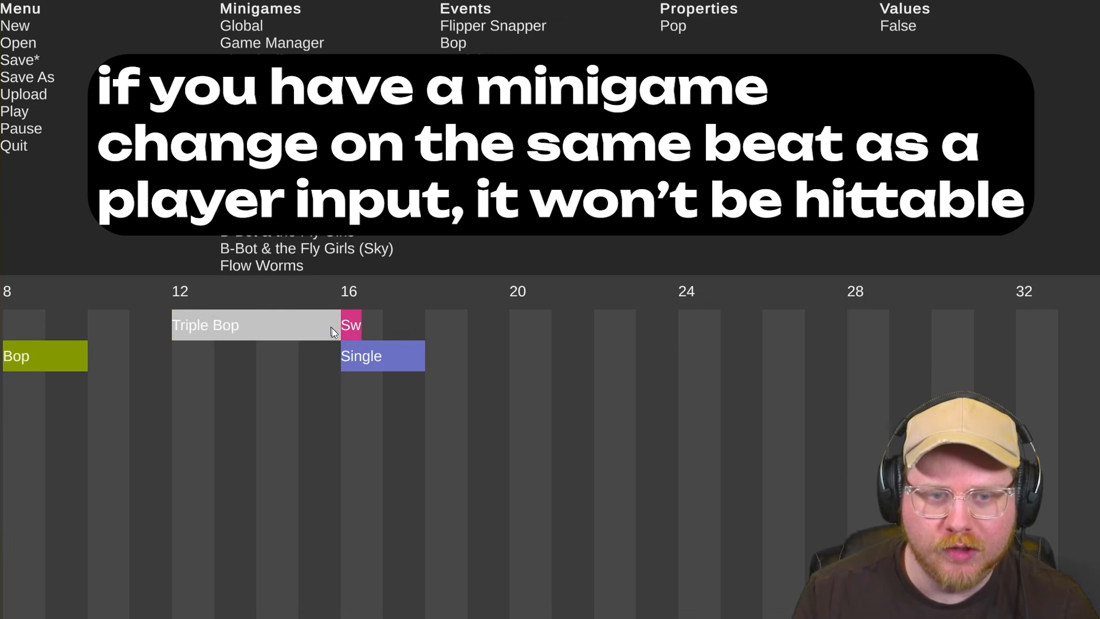
click(314, 353)
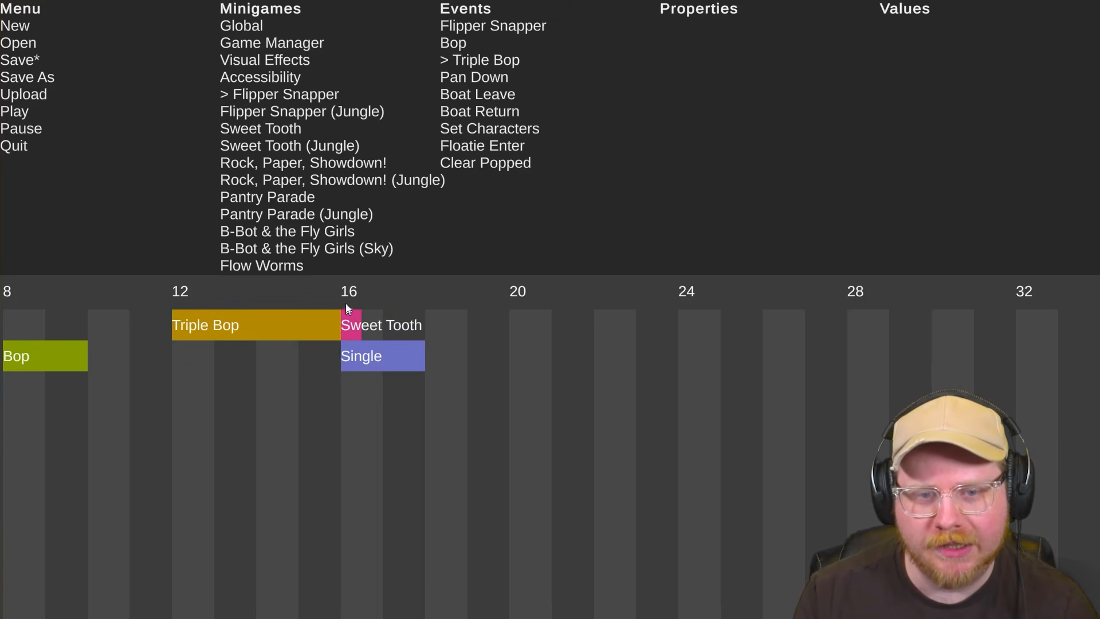
key(space)
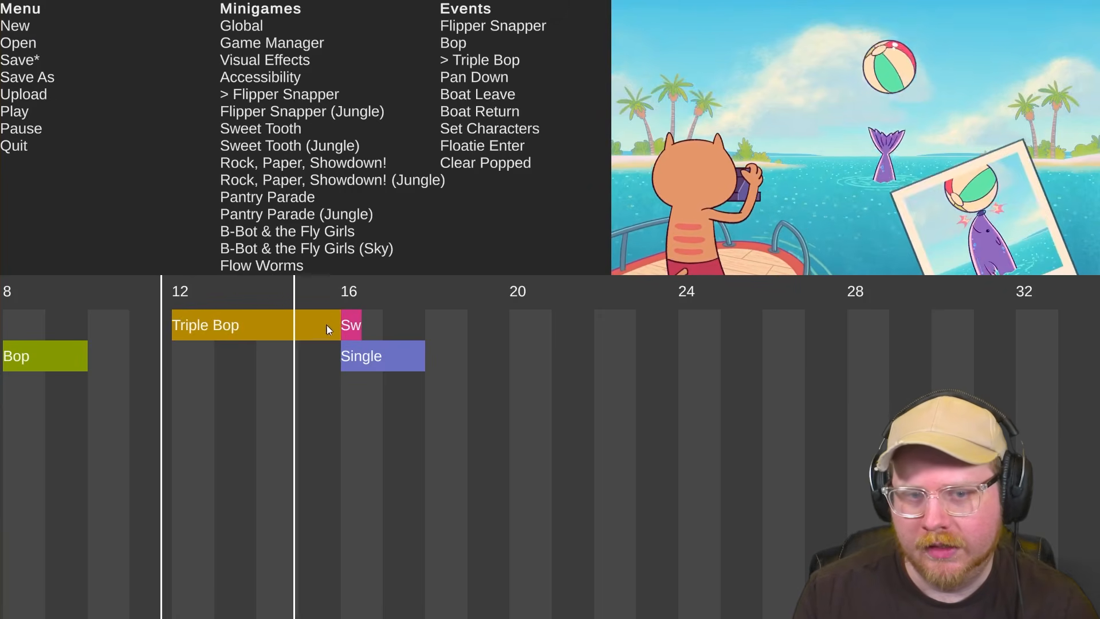
key(space)
Try Triple Bop one beat earlier, return it to beat 12, and move the Sweet Tooth event to beat 16.5
click(342, 301)
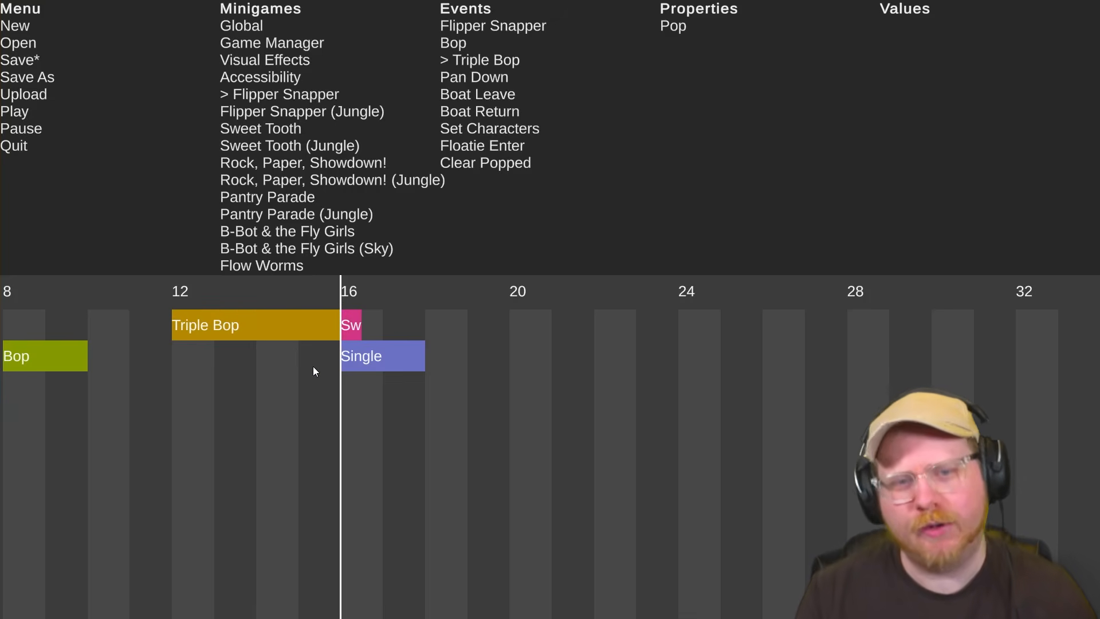
click(352, 332)
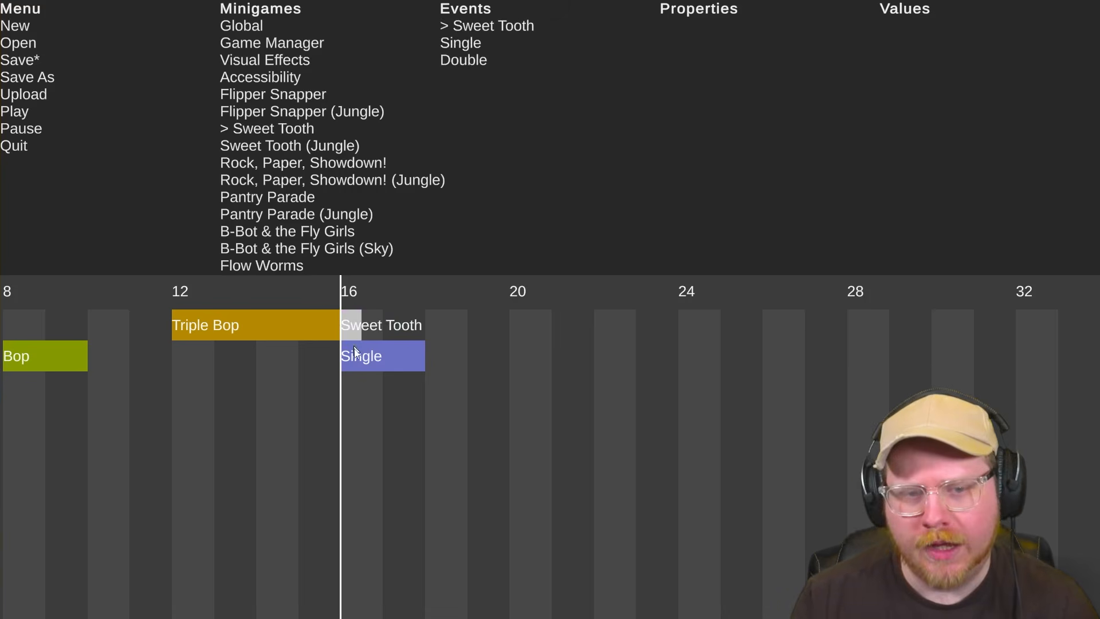
click(360, 363)
click(298, 330)
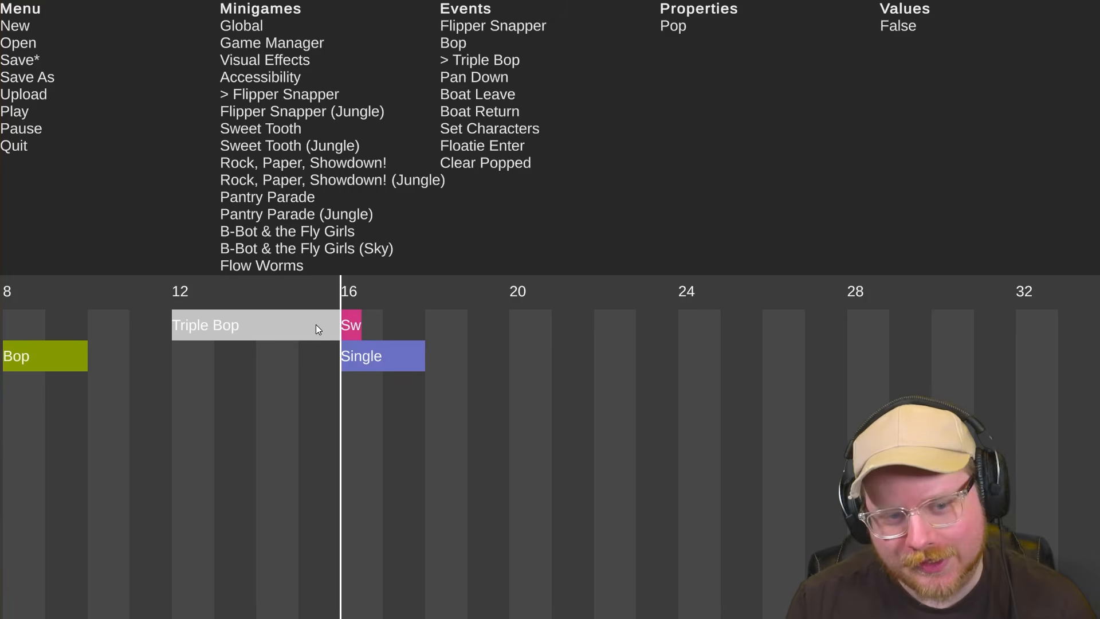
drag(319, 324, 273, 330)
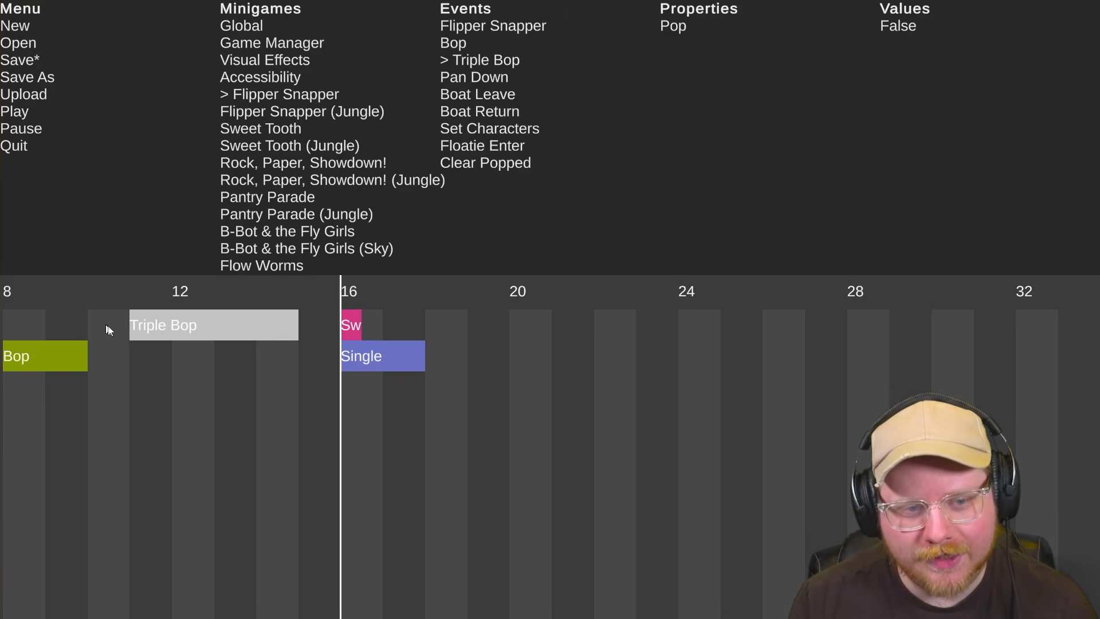
click(349, 324)
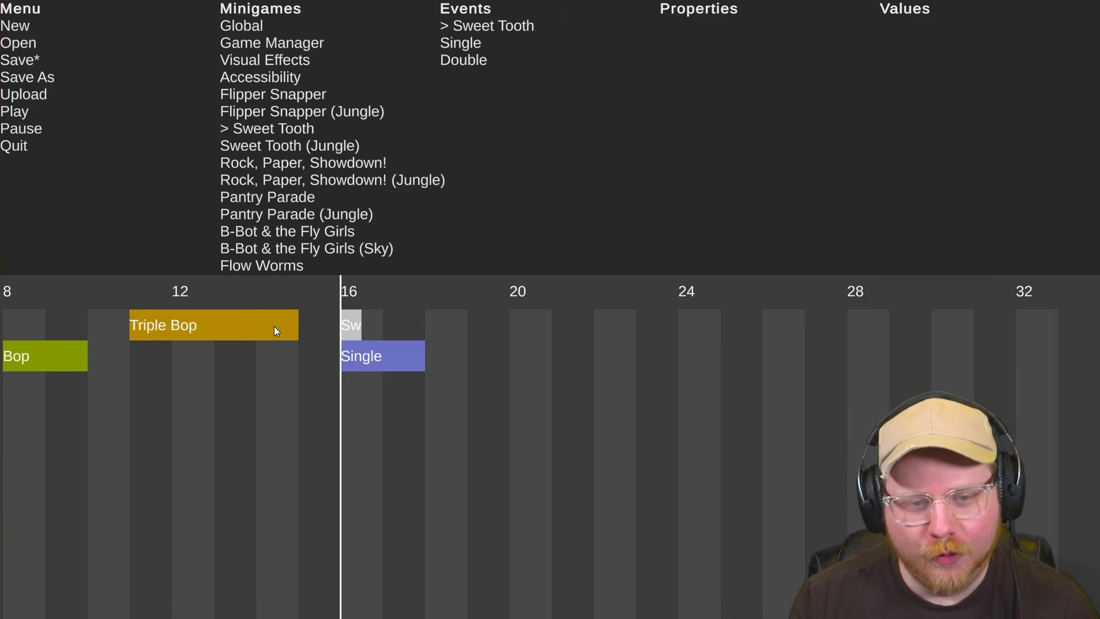
drag(274, 325, 360, 325)
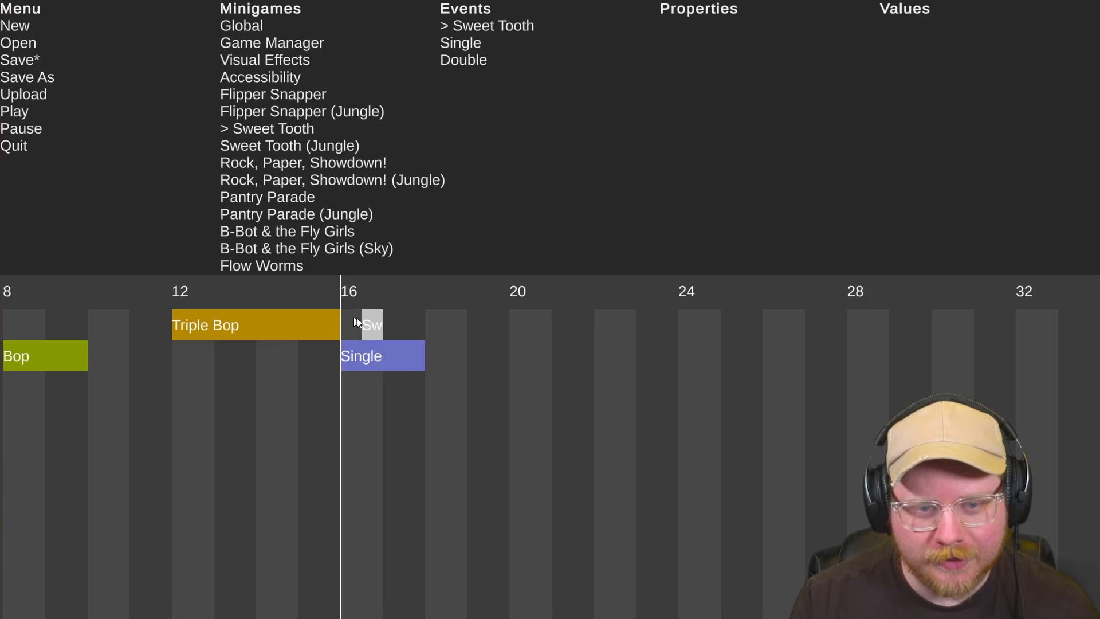
Play the section from beat 12 to test the delayed switch to Sweet Tooth
click(164, 290)
key(space)
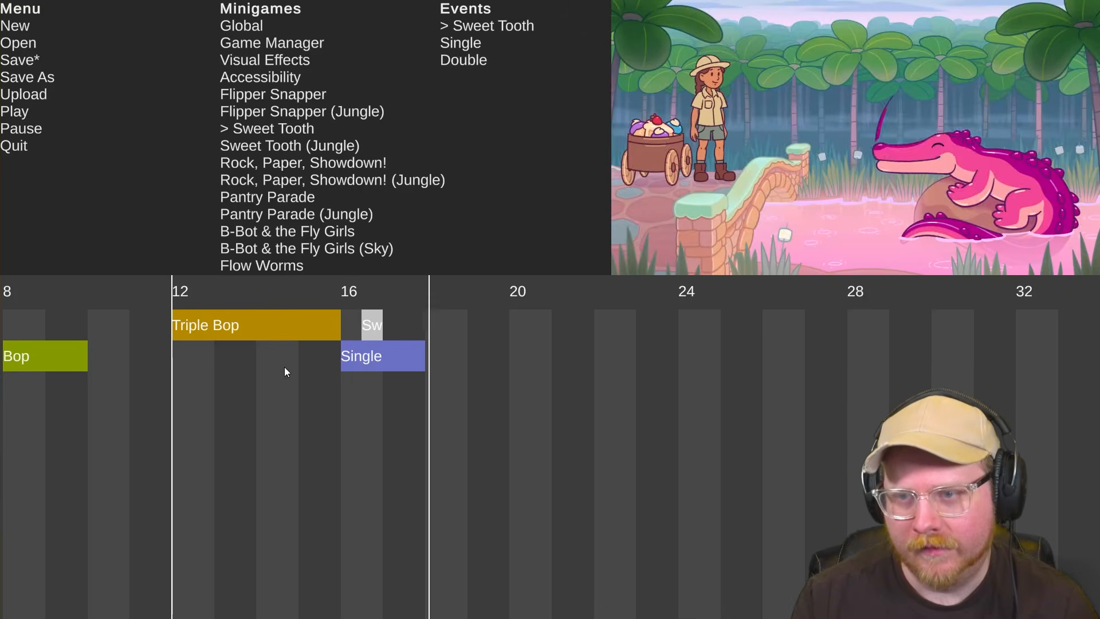
key(space)
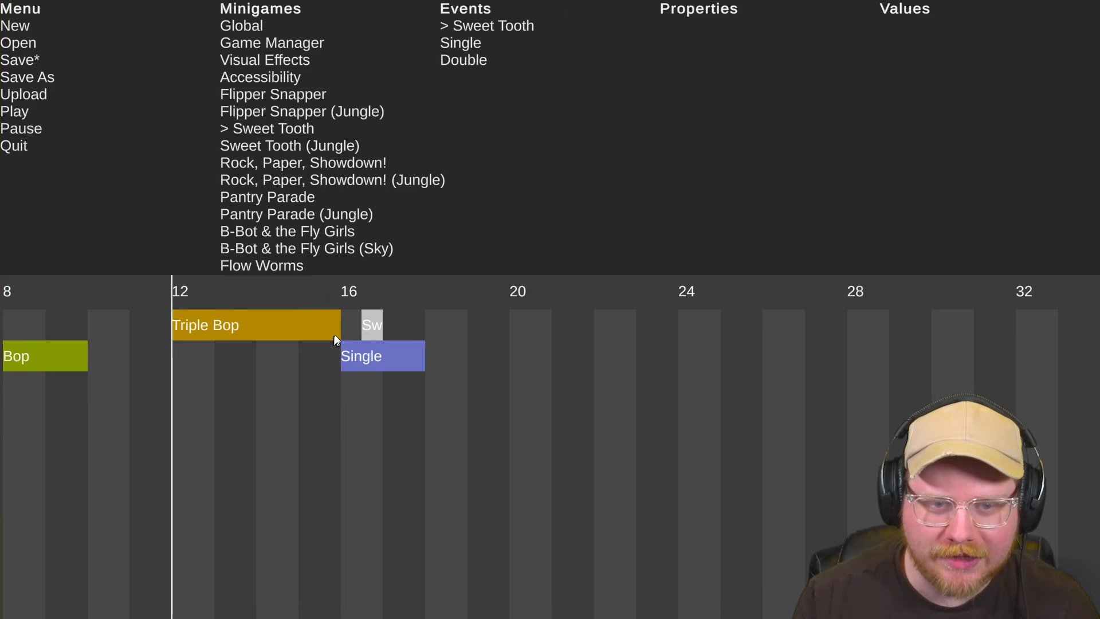
click(356, 363)
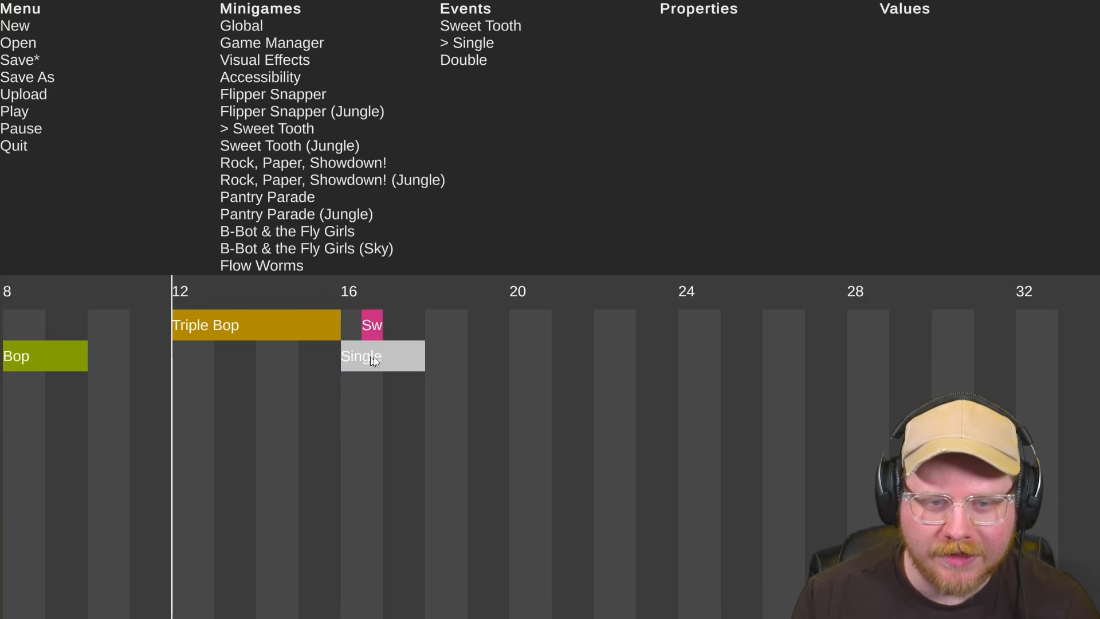
click(373, 325)
click(361, 360)
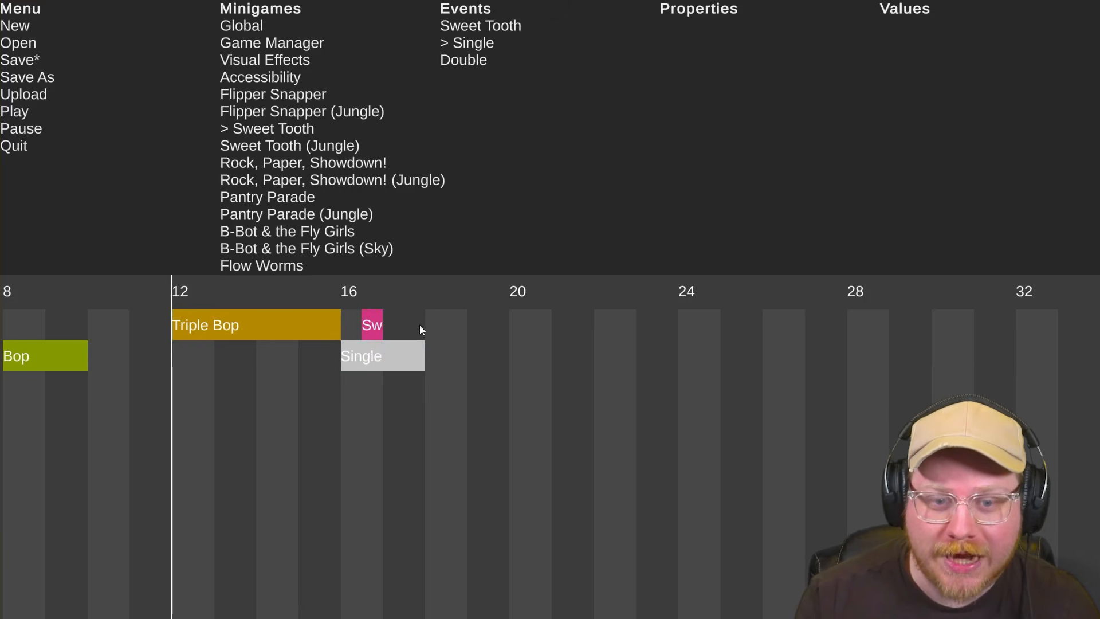
Replay the section from beat 12 and add a Sweet Tooth Double event at beat 20
key(space)
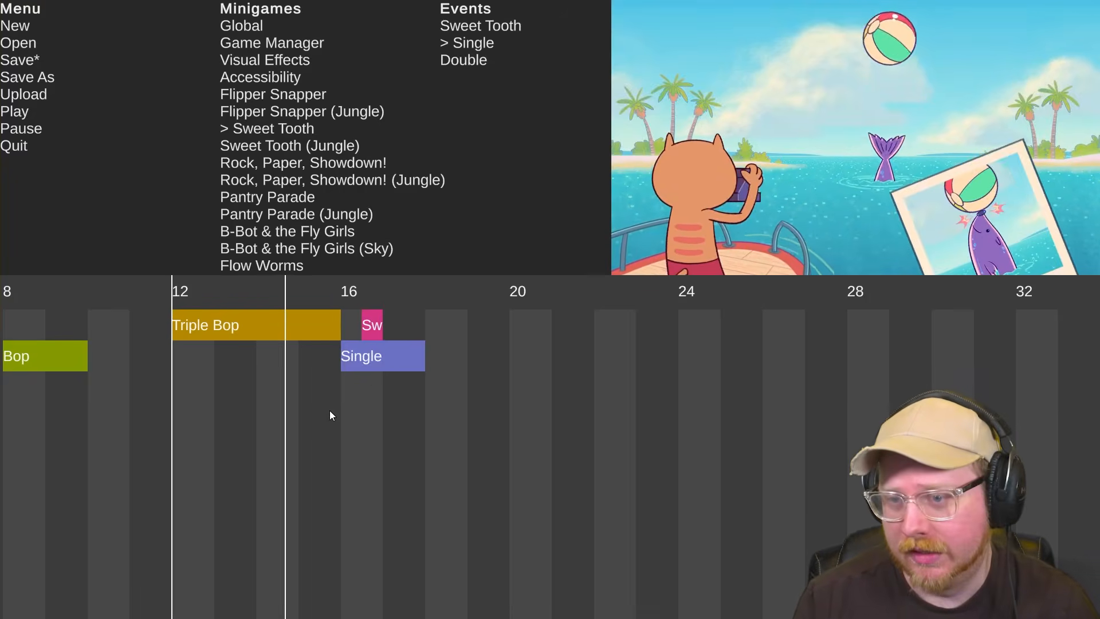
key(space)
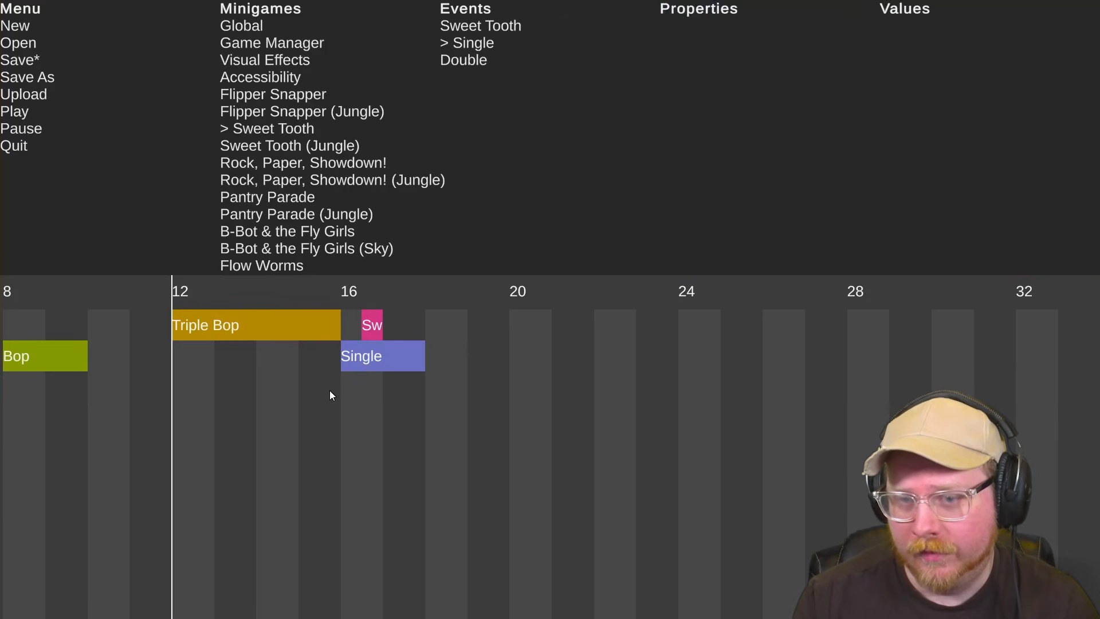
click(461, 60)
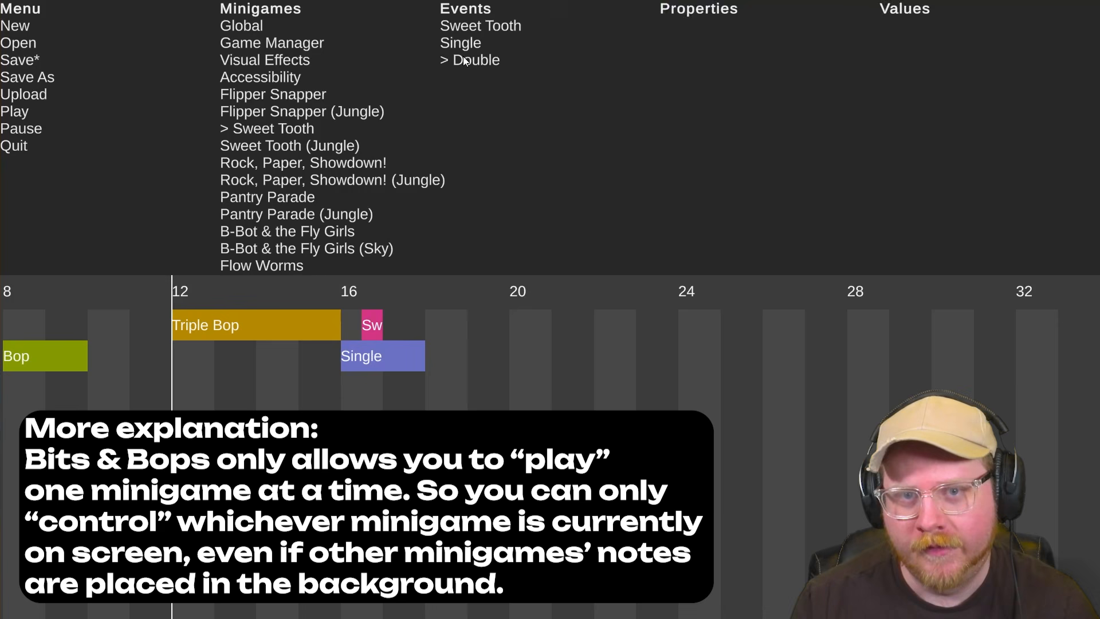
click(500, 324)
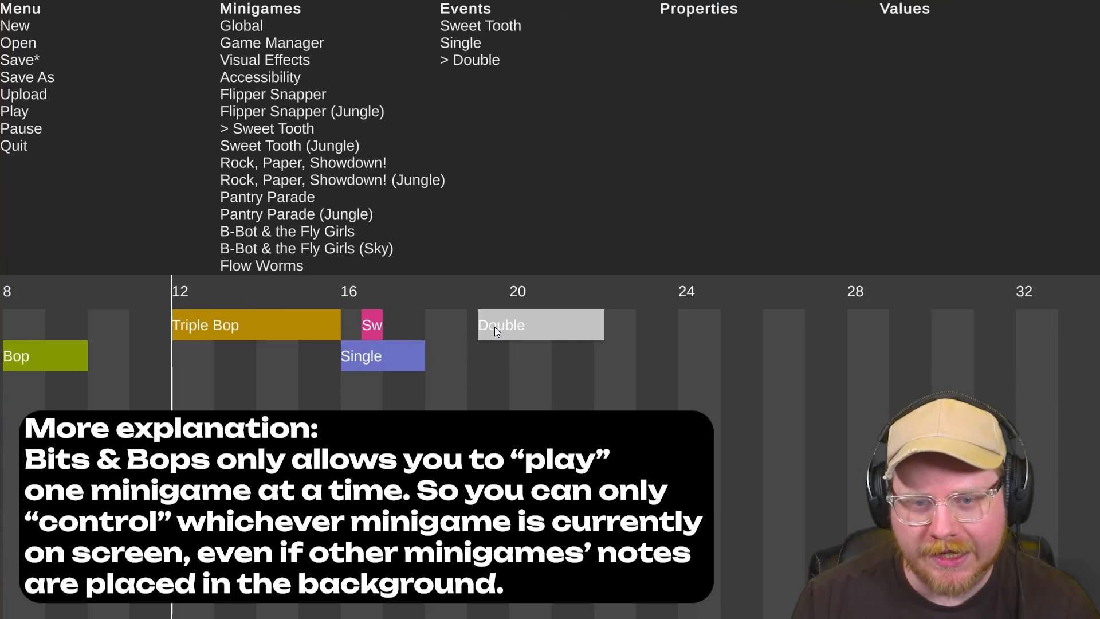
click(472, 50)
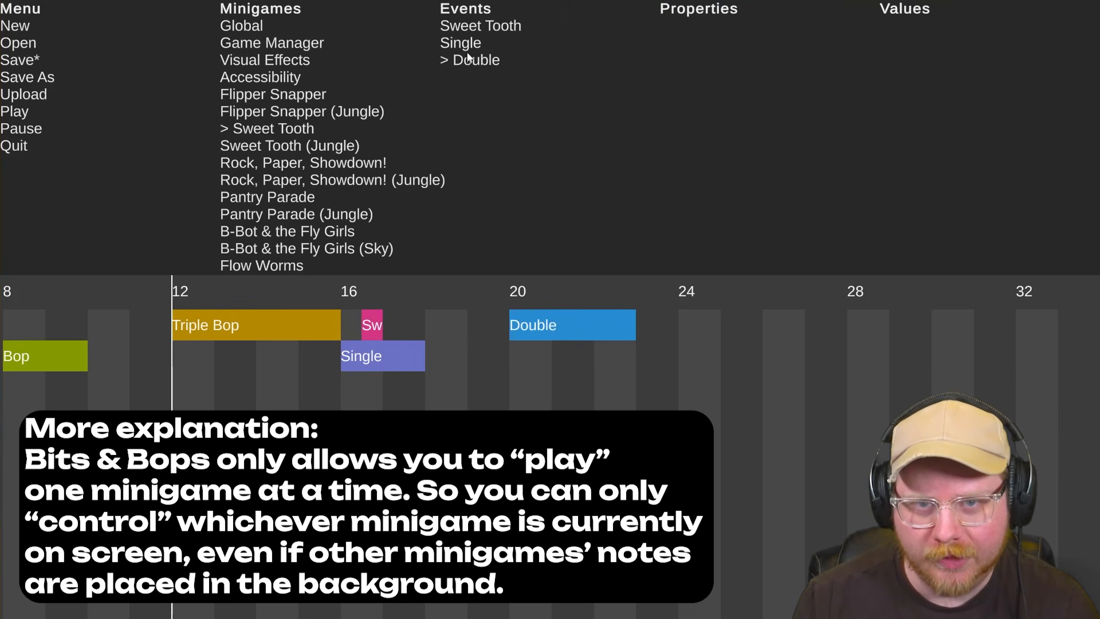
click(471, 59)
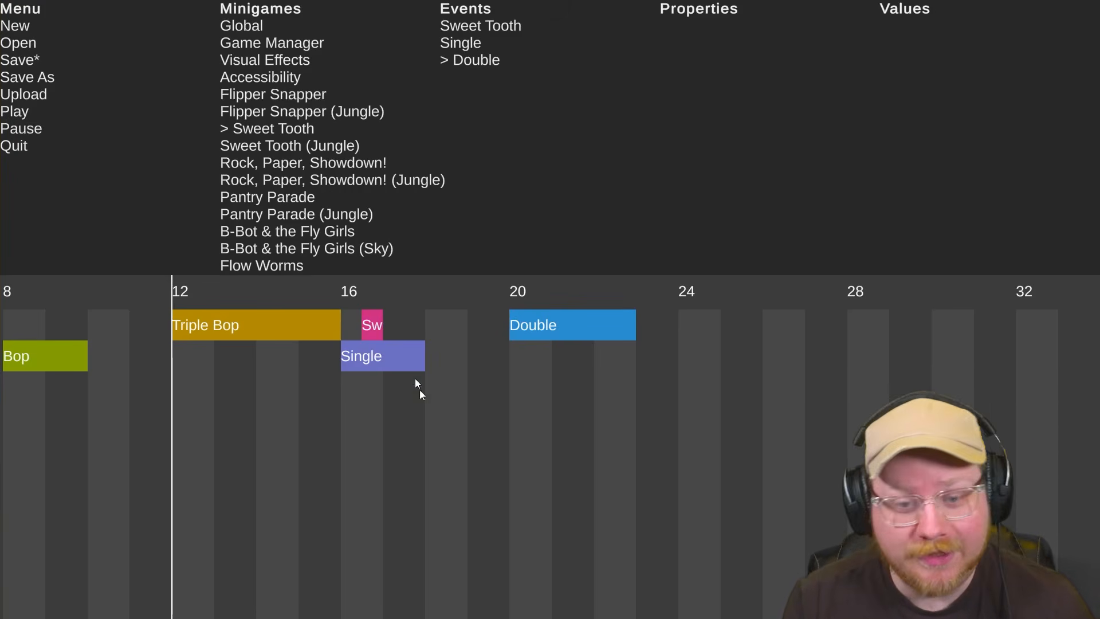
Play the mixtape from beat 12 through the Double event at beat 20
key(space)
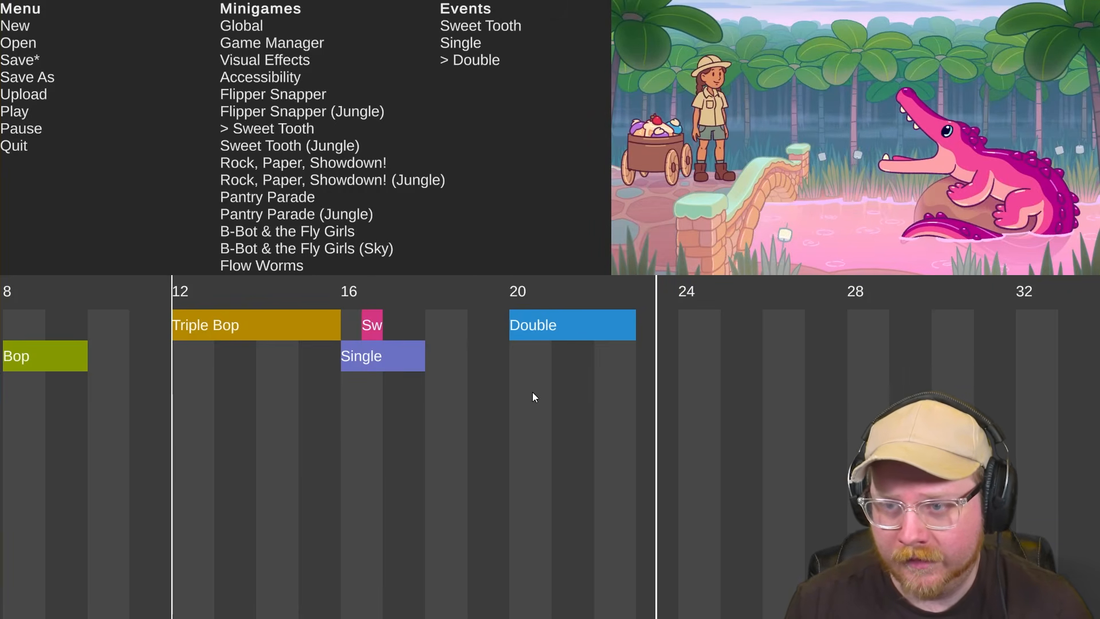
key(space)
scroll(522, 390, left, 8)
scroll(569, 363, right, 2)
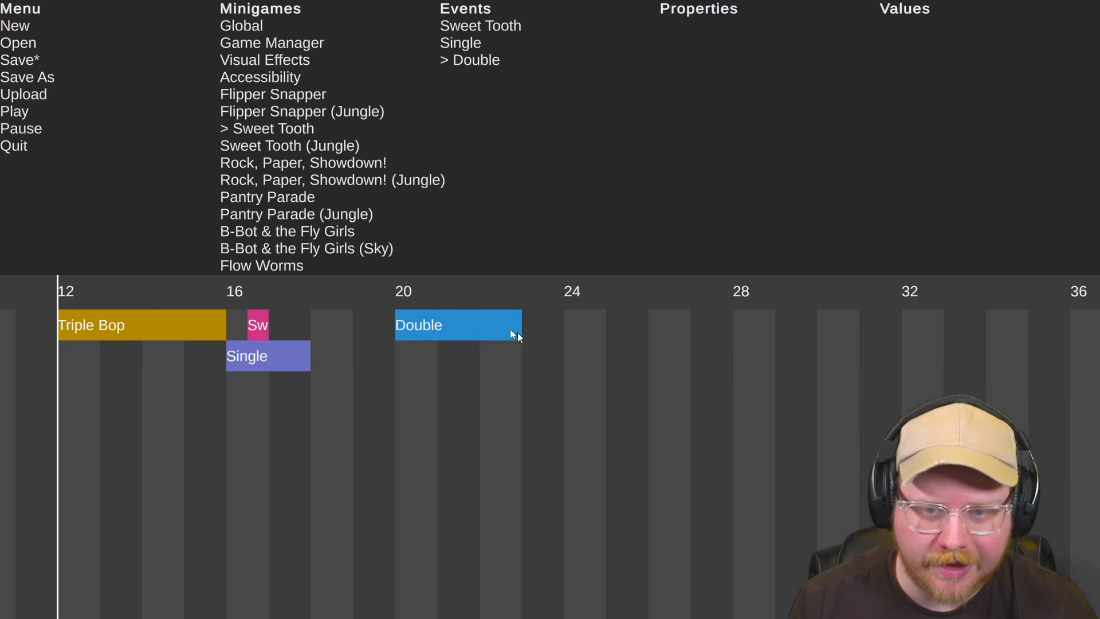
Duplicate the Single event to beat 24 and the Double event to beat 28, and play the extended section
drag(265, 356, 592, 352)
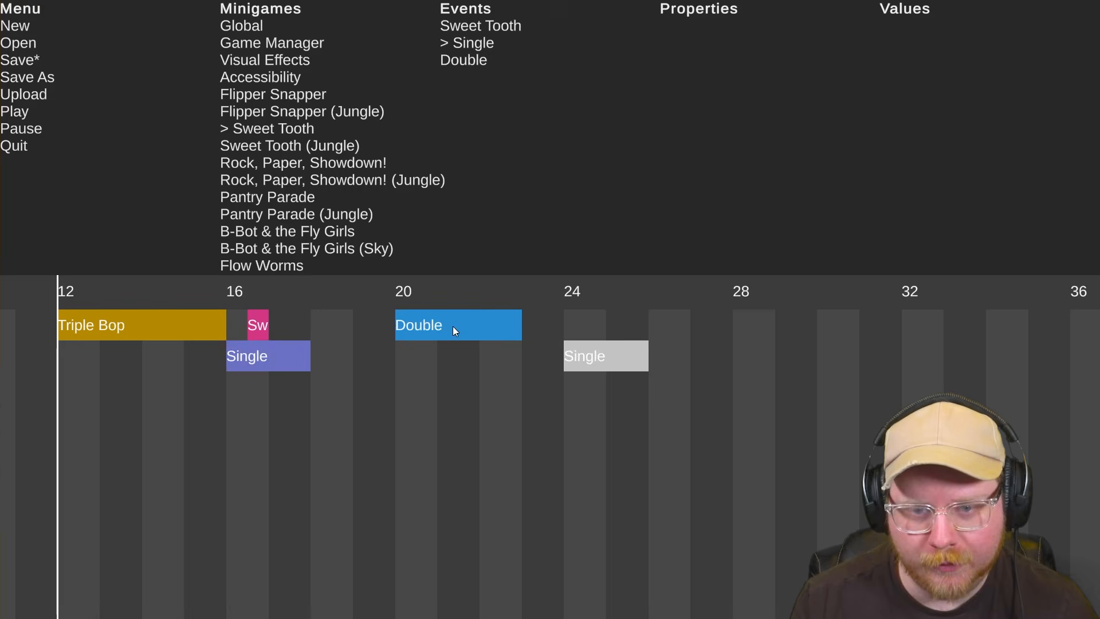
drag(453, 326, 785, 321)
key(space)
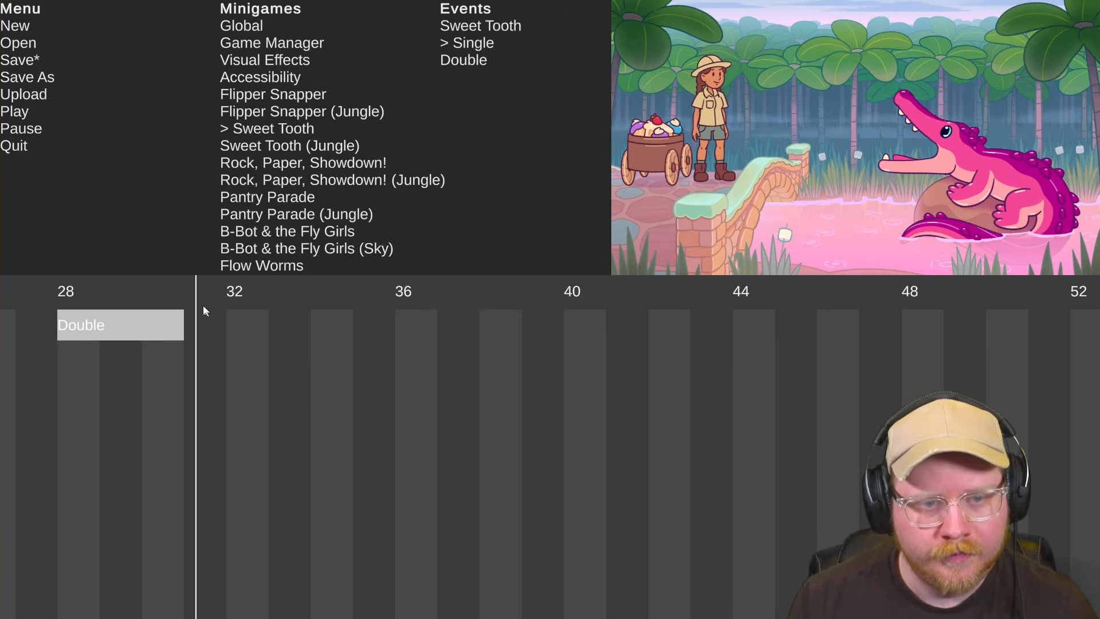
key(space)
Set the playback start to beat 32 and add a Flipper Snapper (Jungle) switch event there
scroll(247, 414, down, 3)
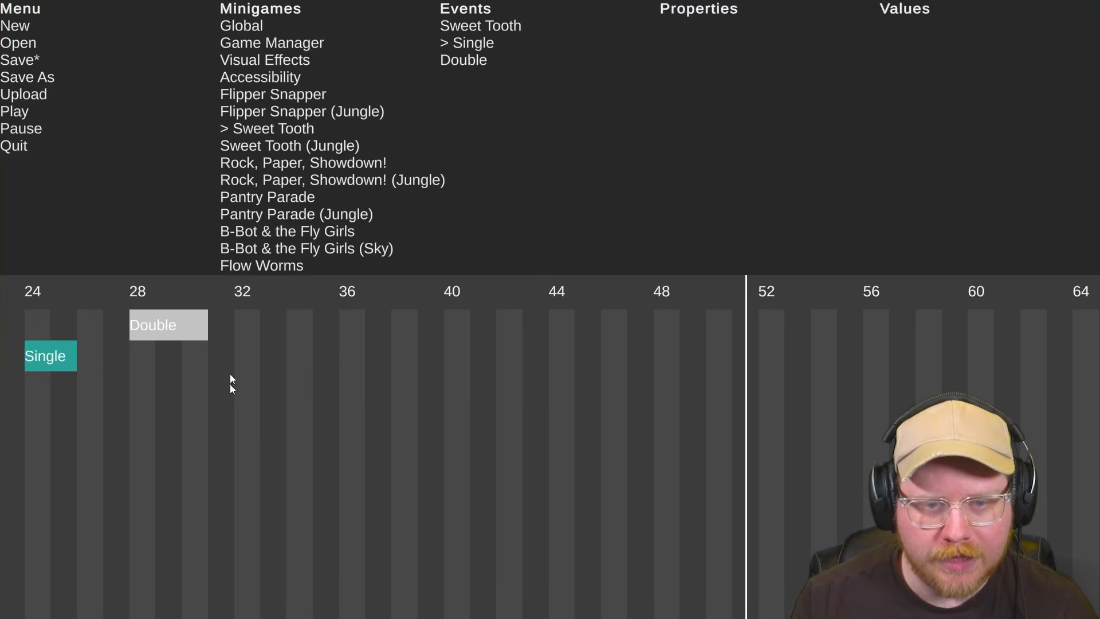
click(235, 290)
scroll(253, 486, left, 3)
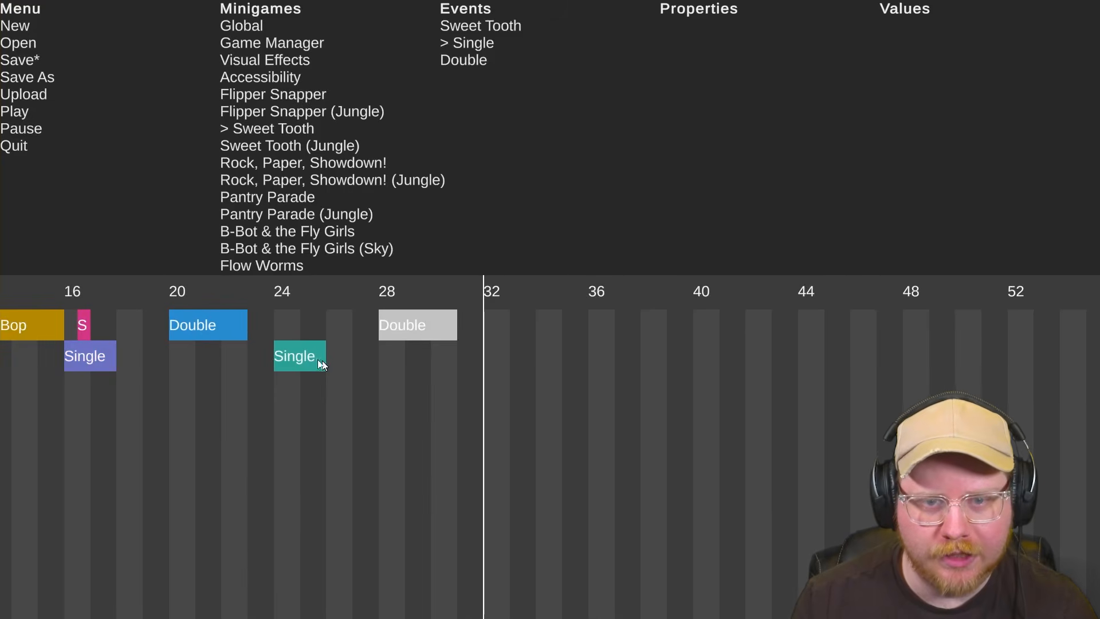
click(293, 116)
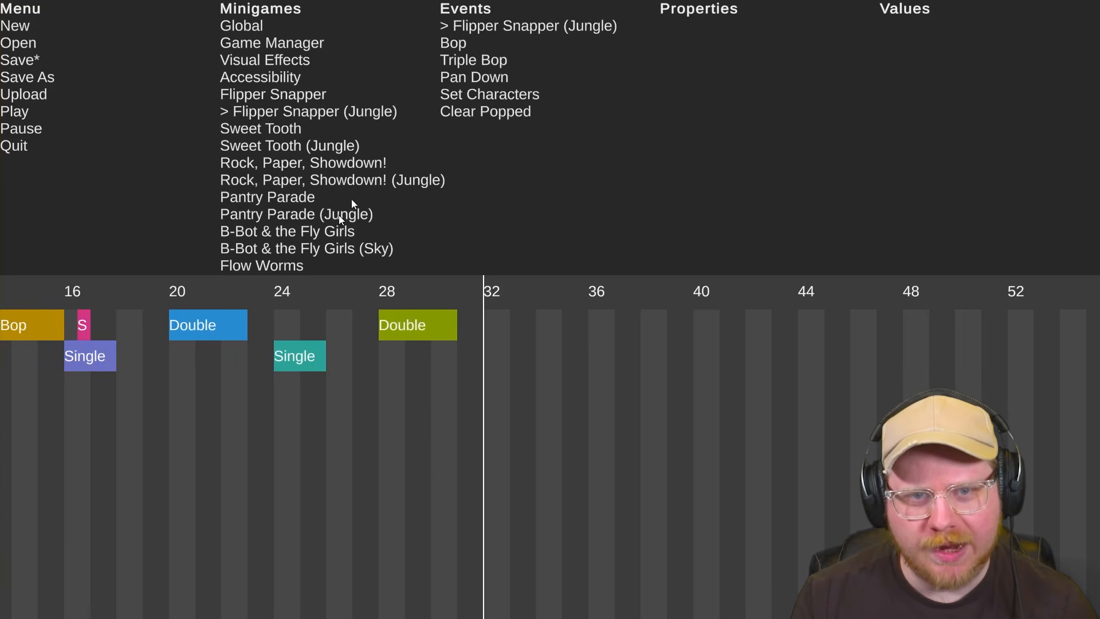
click(489, 326)
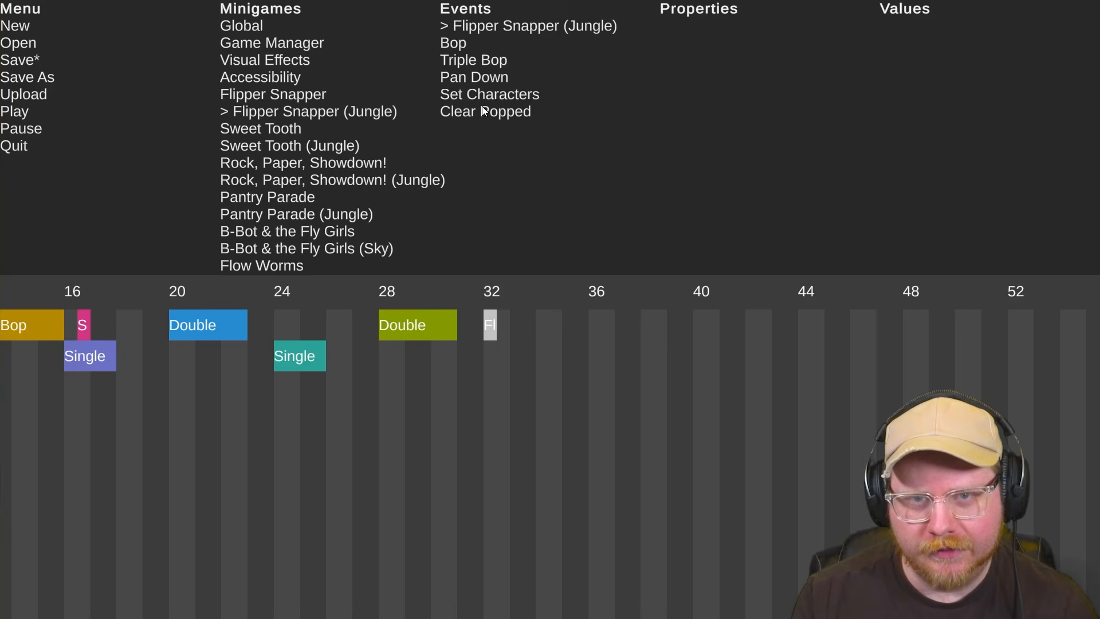
Add a Flipper Snapper (Jungle) Pan Down event at beat 33
click(461, 43)
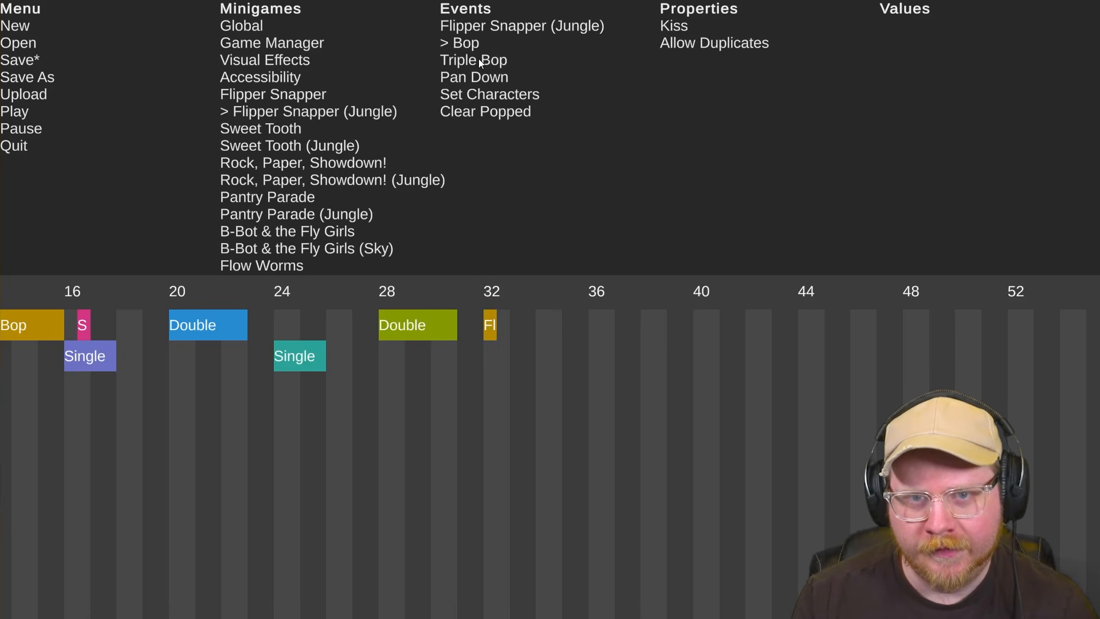
click(482, 77)
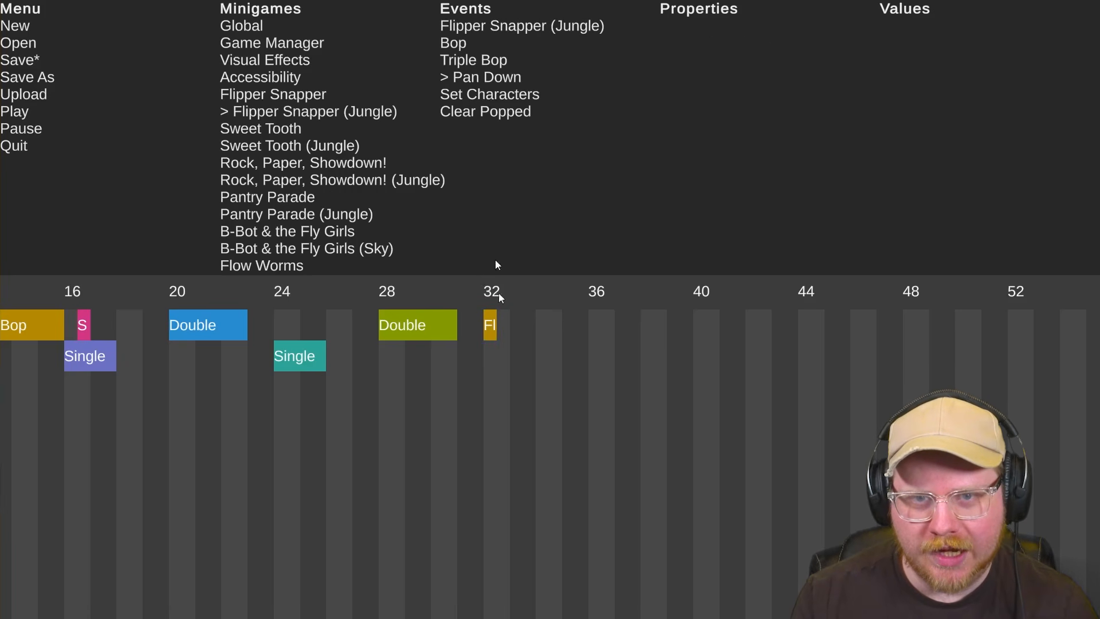
click(511, 363)
mouse_move(531, 355)
mouse_down()
mouse_move(511, 352)
mouse_move(539, 368)
mouse_up()
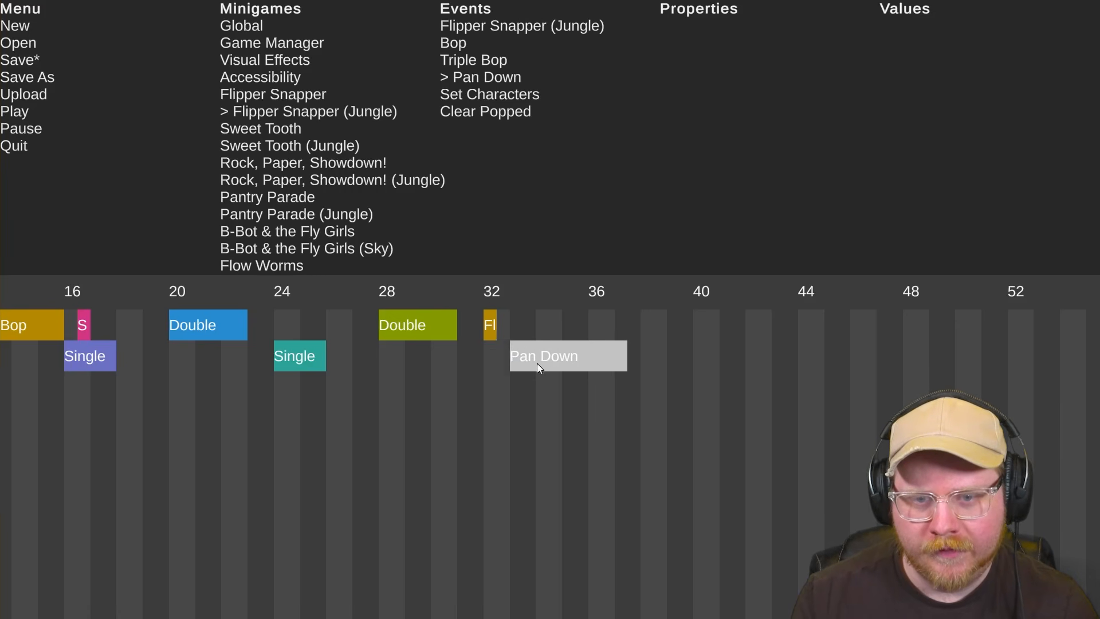
Play the Pan Down section from beat 32 and delete the Pan Down event
click(484, 291)
key(space)
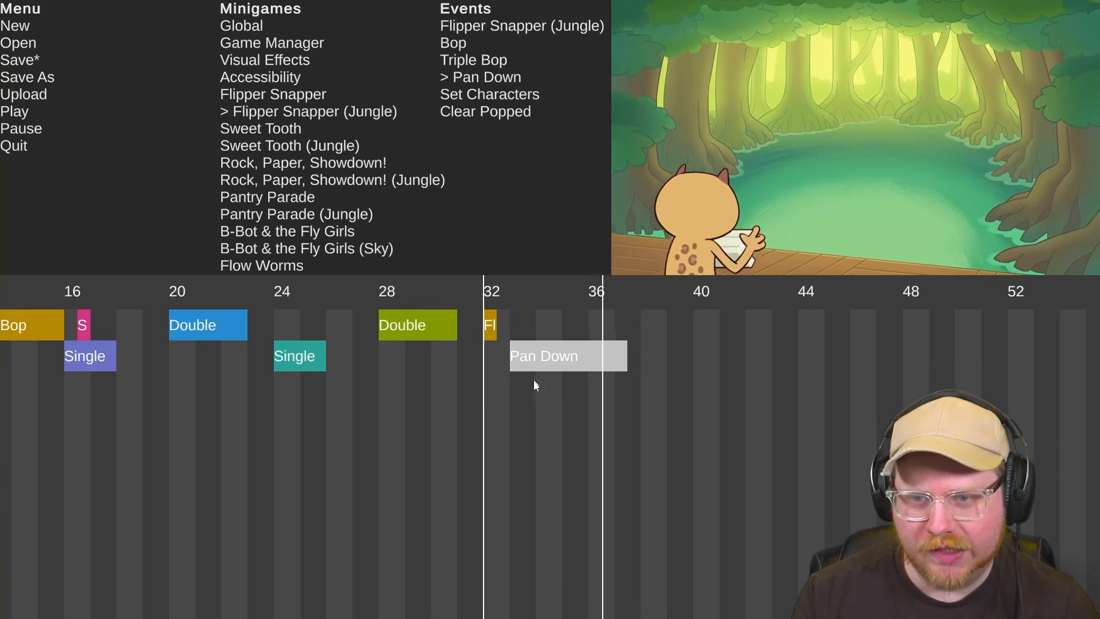
key(space)
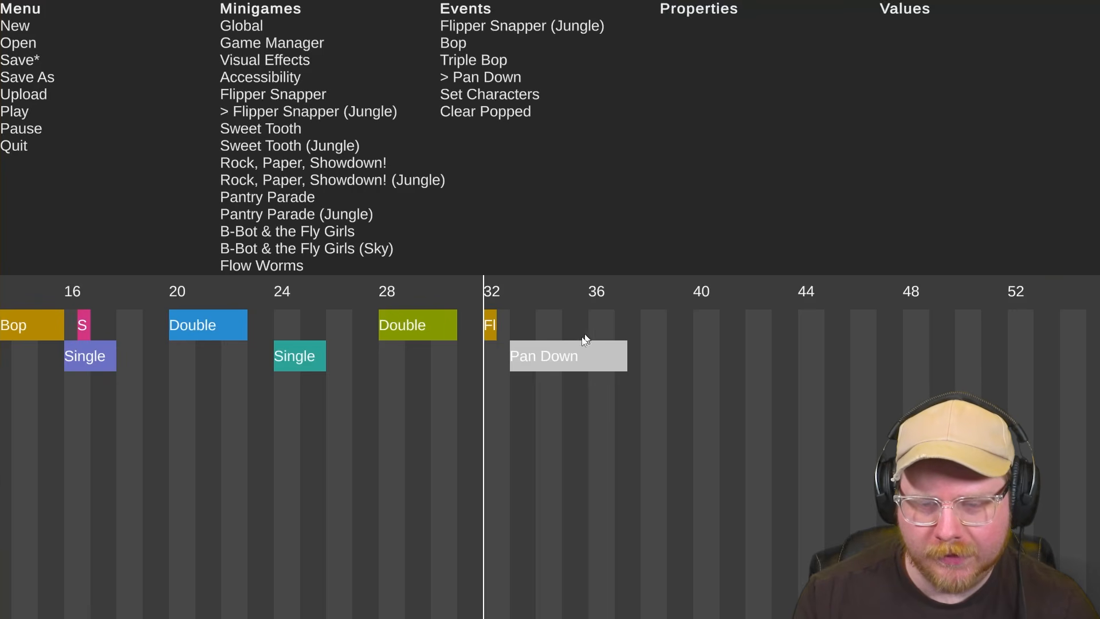
key(space)
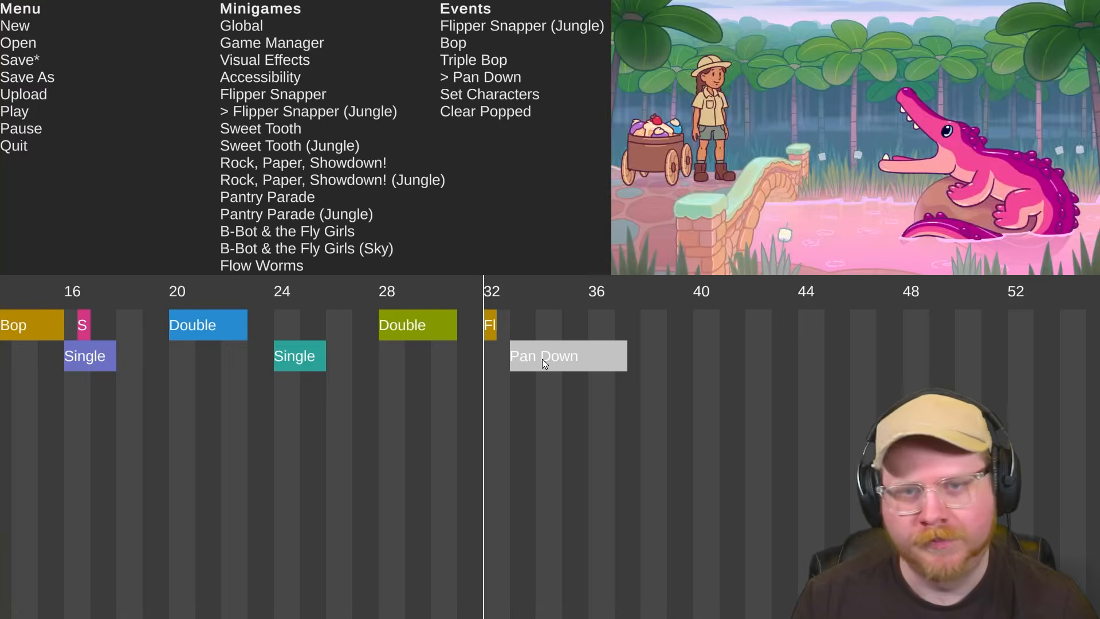
key(space)
right_click(544, 362)
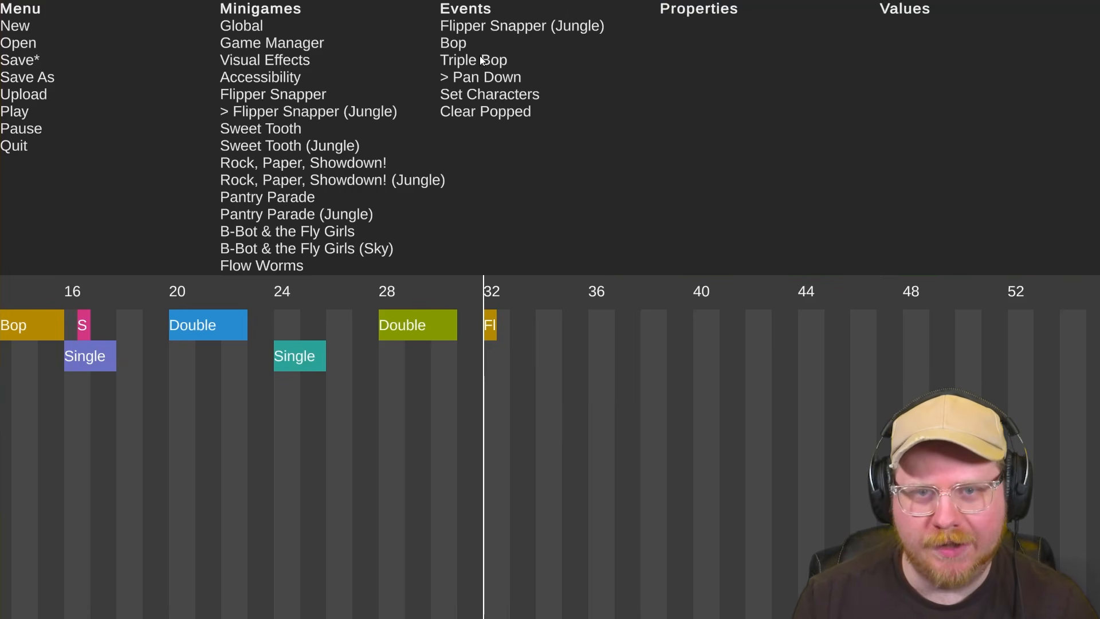
Add a Flipper Snapper (Jungle) Bop event at beat 32 and a Triple Bop event at beat 36
click(459, 43)
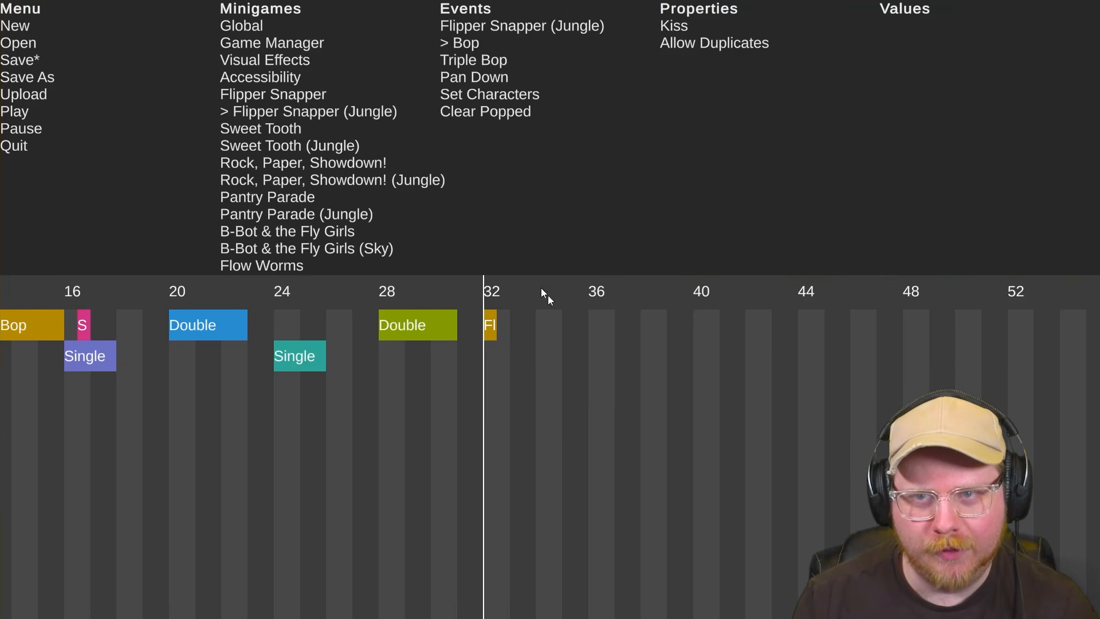
click(548, 357)
drag(554, 356, 501, 357)
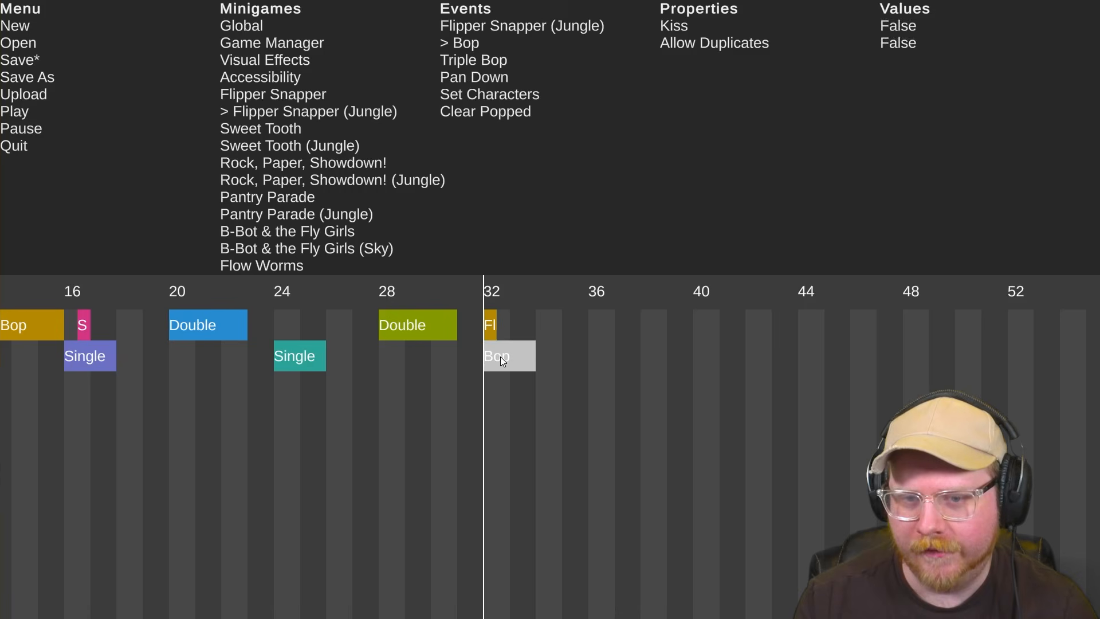
click(458, 60)
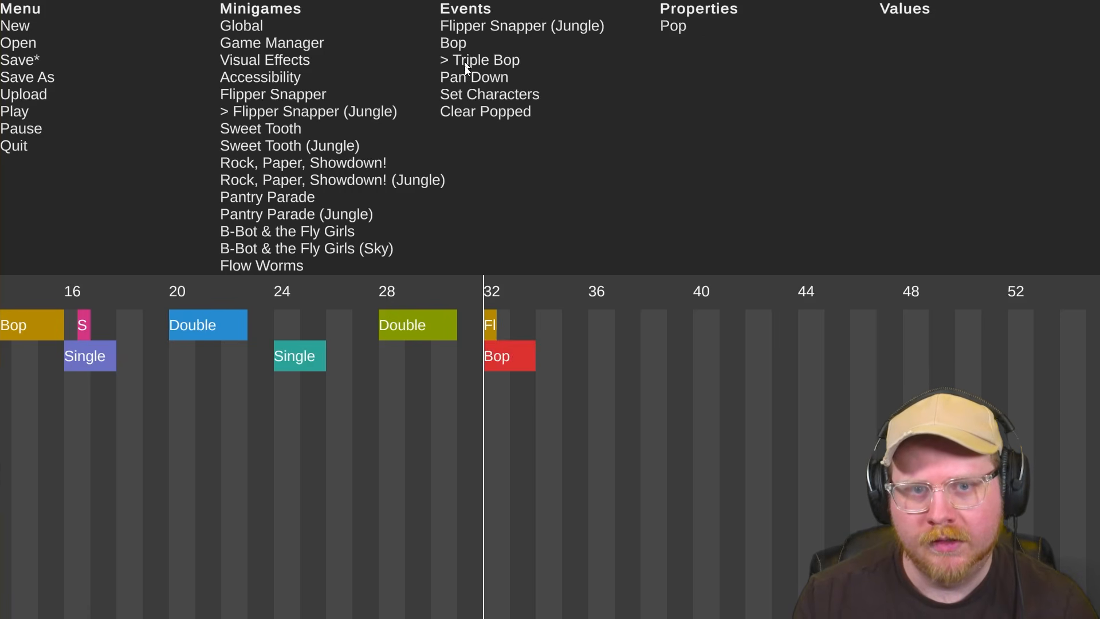
scroll(422, 356, up, 5)
scroll(423, 358, down, 3)
click(762, 356)
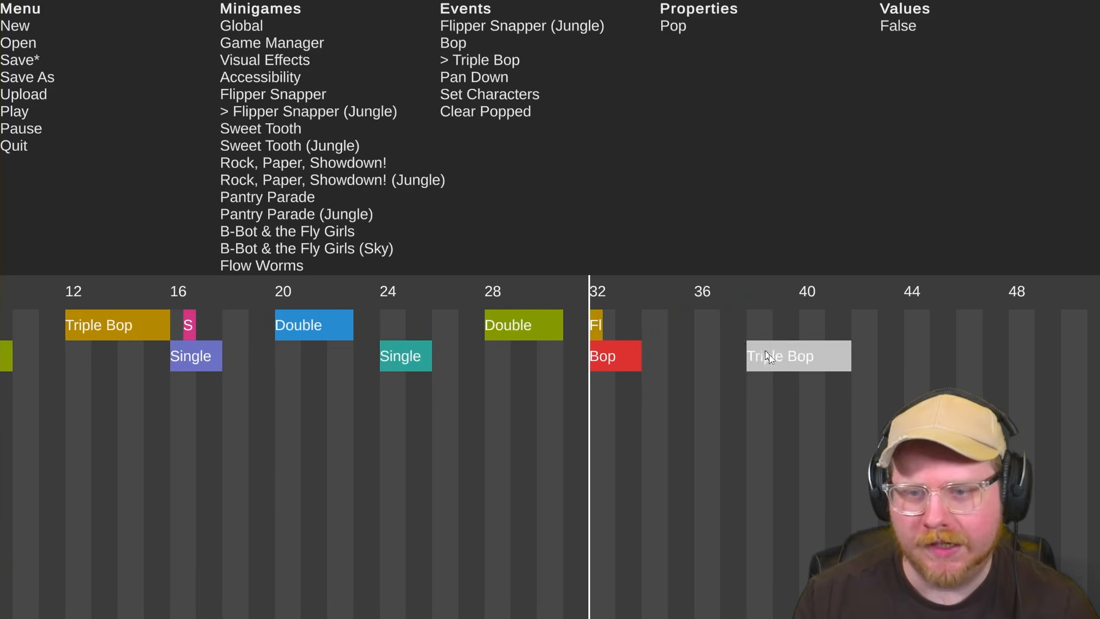
drag(762, 356, 717, 326)
Play the jungle section from beat 32 through the Bop and Triple Bop events
key(space)
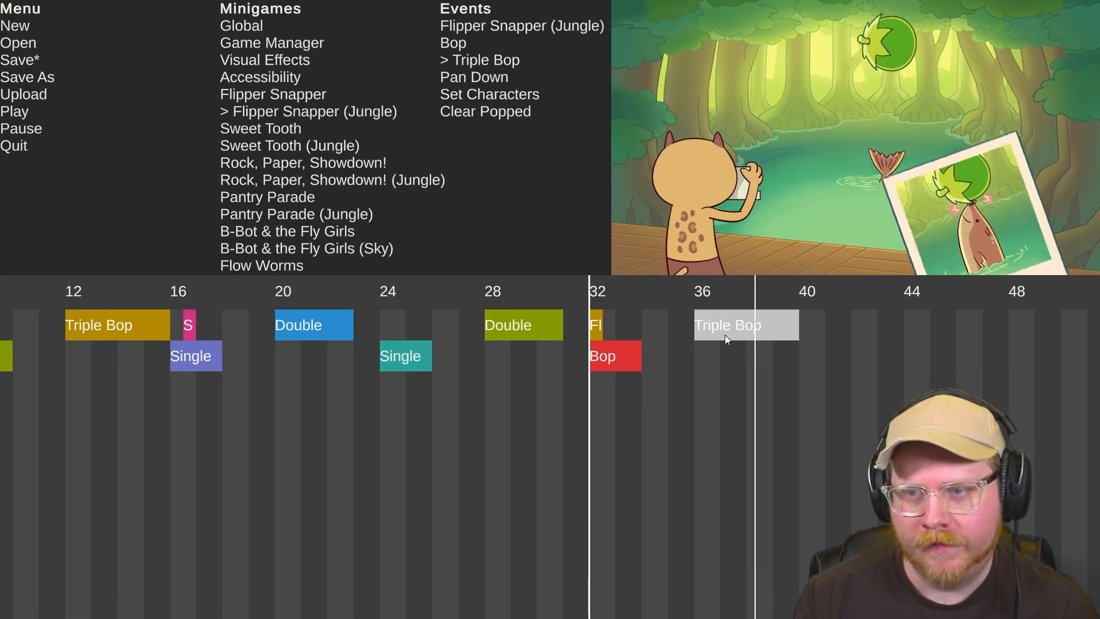
key(space)
scroll(657, 337, down, 2)
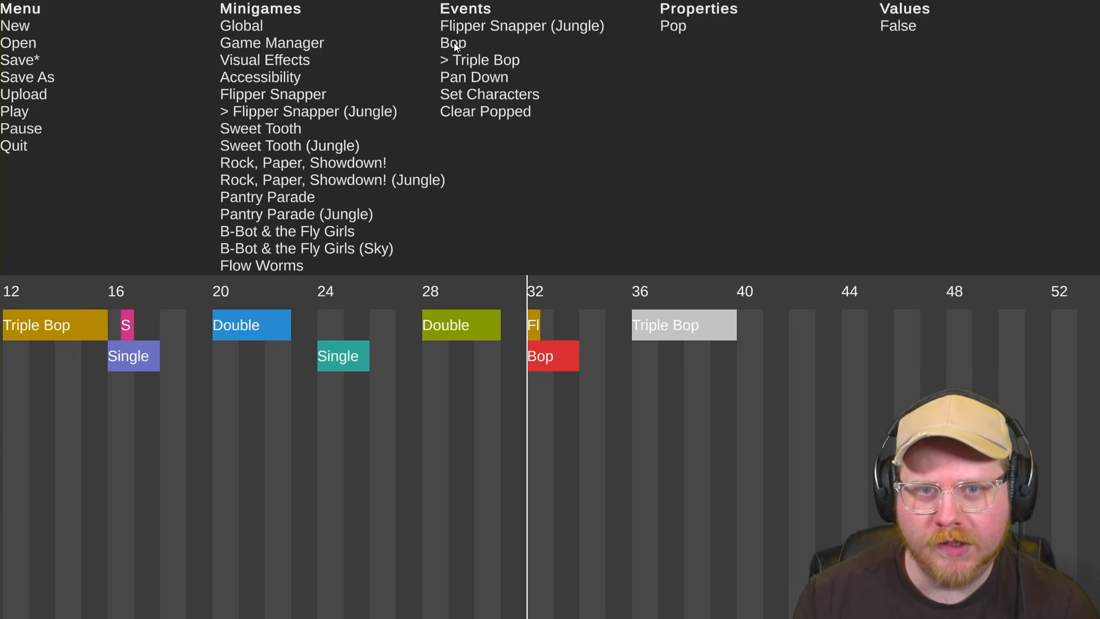
Toggle the Pop property of the Triple Bop event at beat 36 between True and False, and deselect the event
click(458, 61)
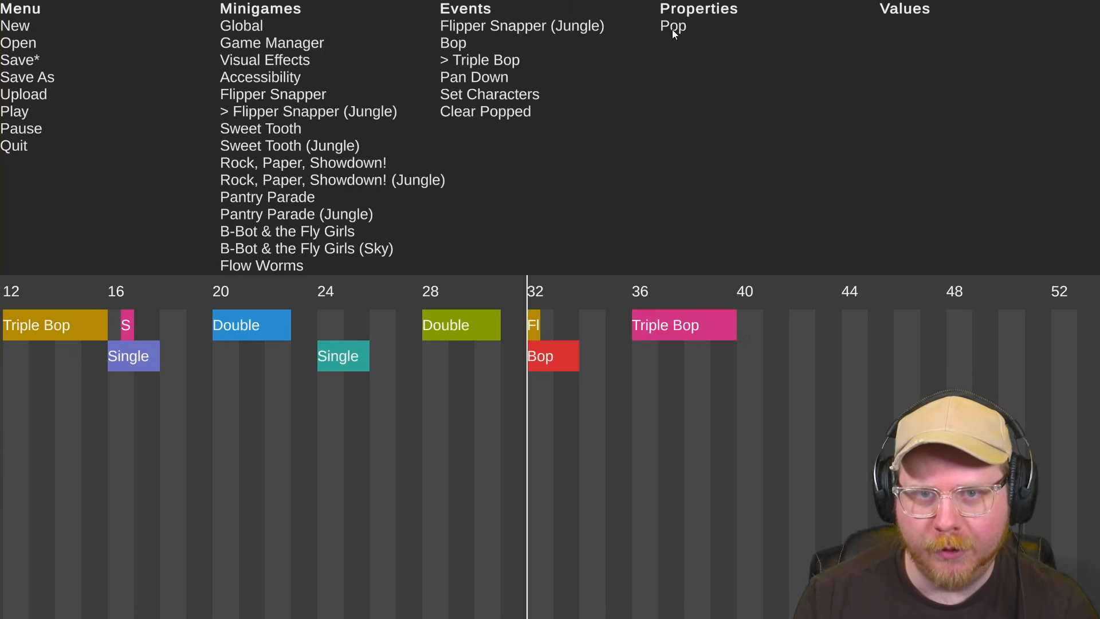
click(655, 324)
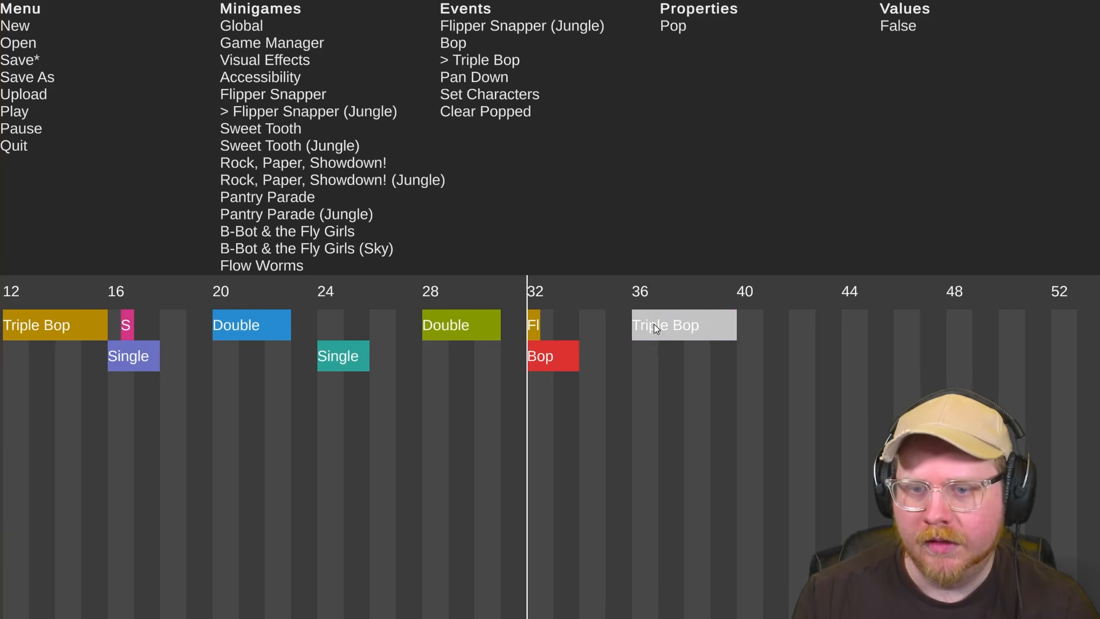
click(641, 367)
click(670, 325)
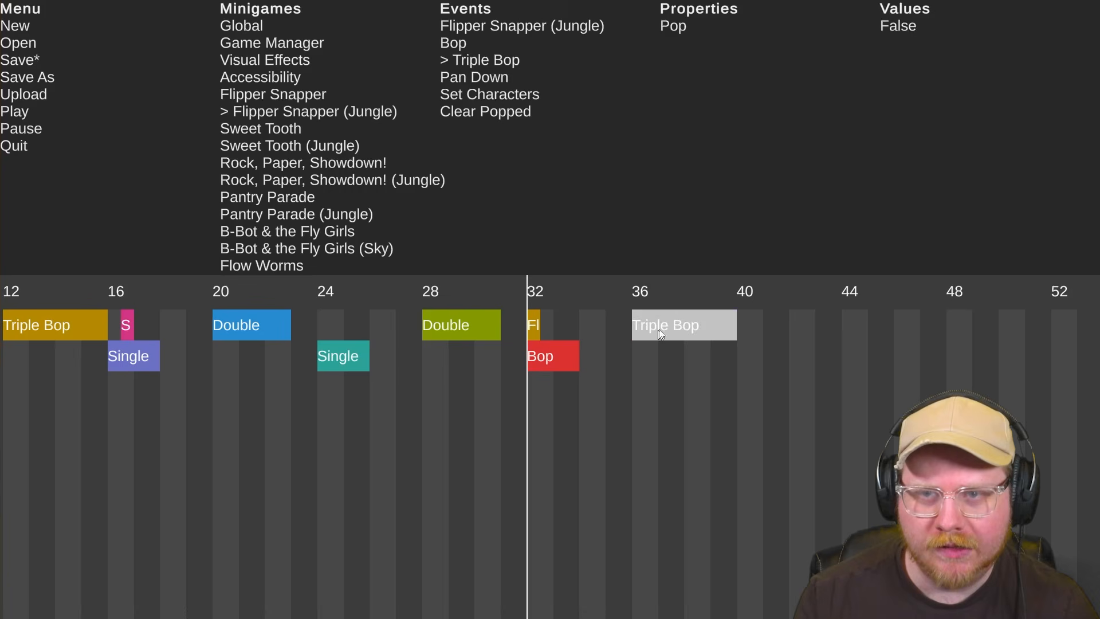
click(655, 346)
click(674, 332)
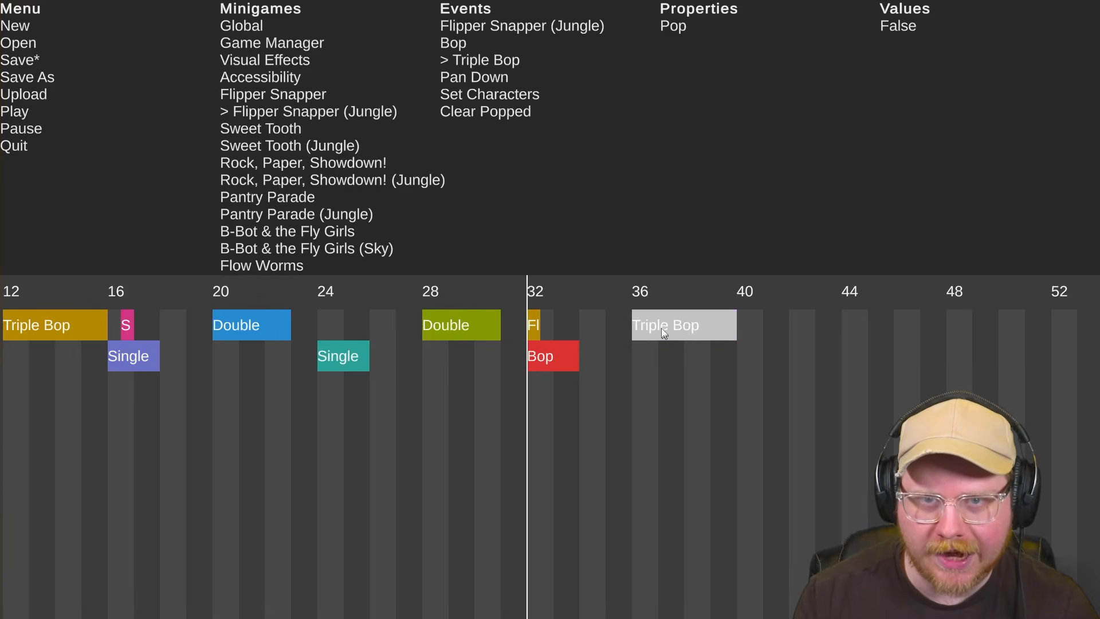
click(679, 26)
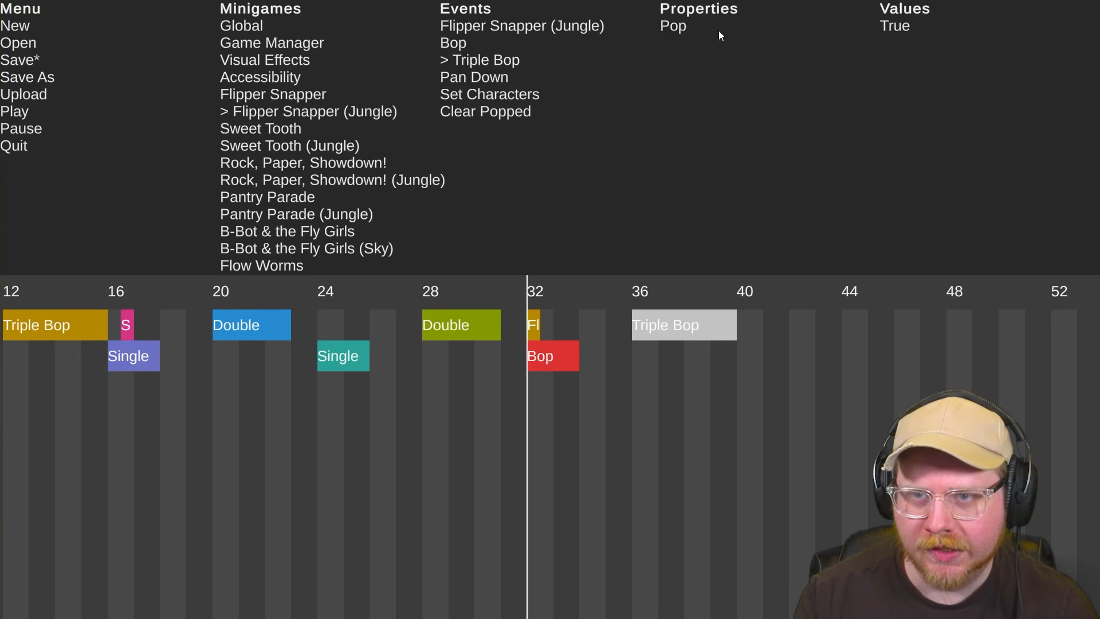
click(680, 25)
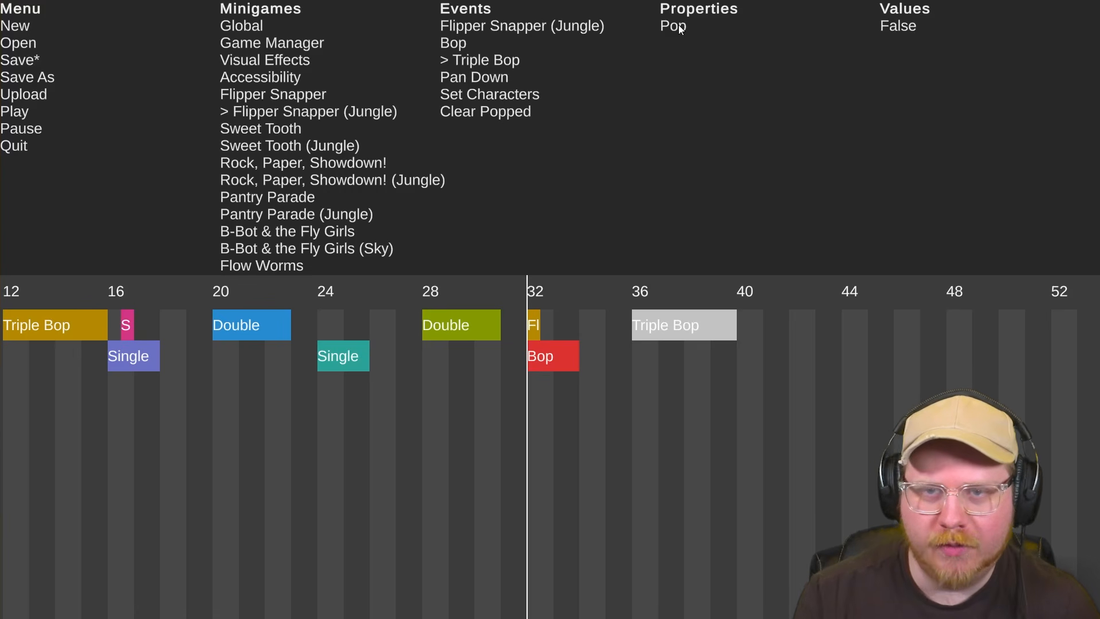
click(680, 26)
click(681, 25)
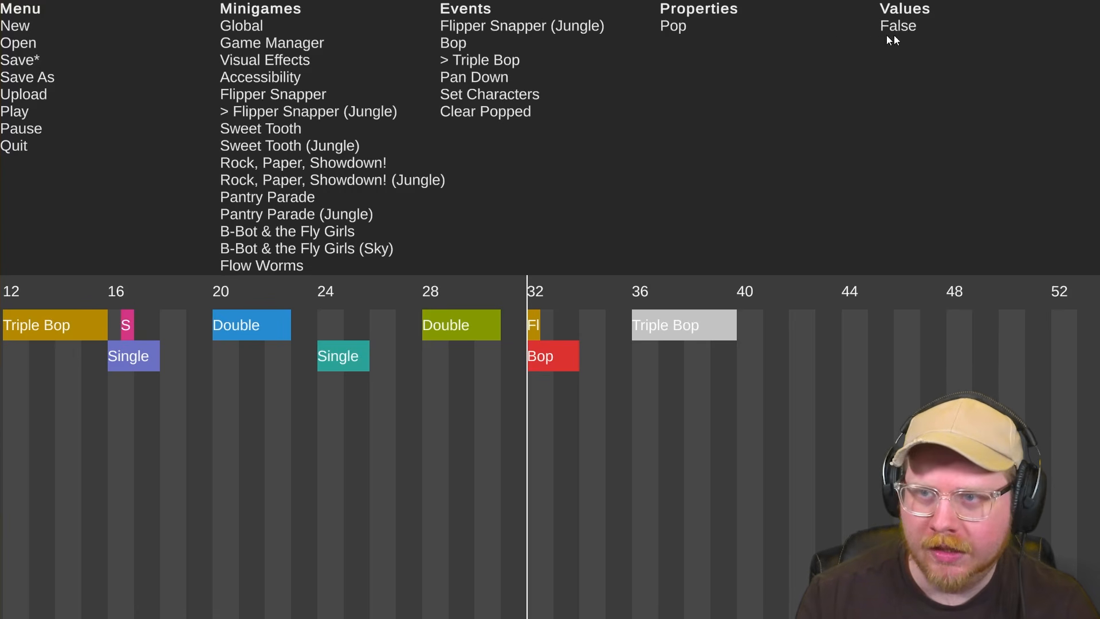
click(673, 26)
click(668, 381)
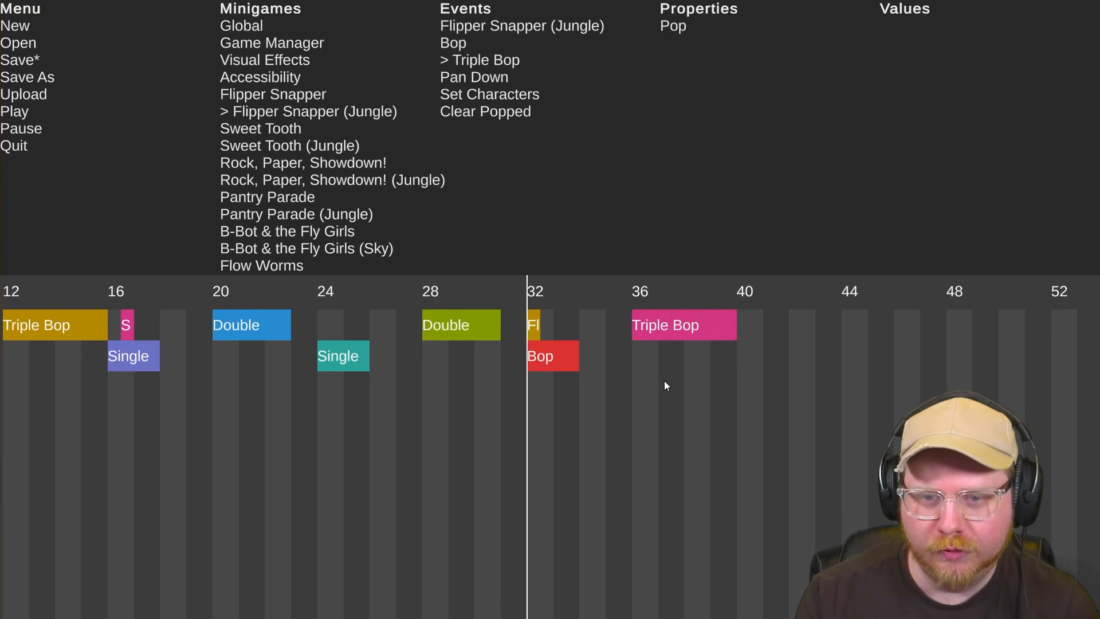
Set the Pop property of the Triple Bop event at beat 36 to False
key(space)
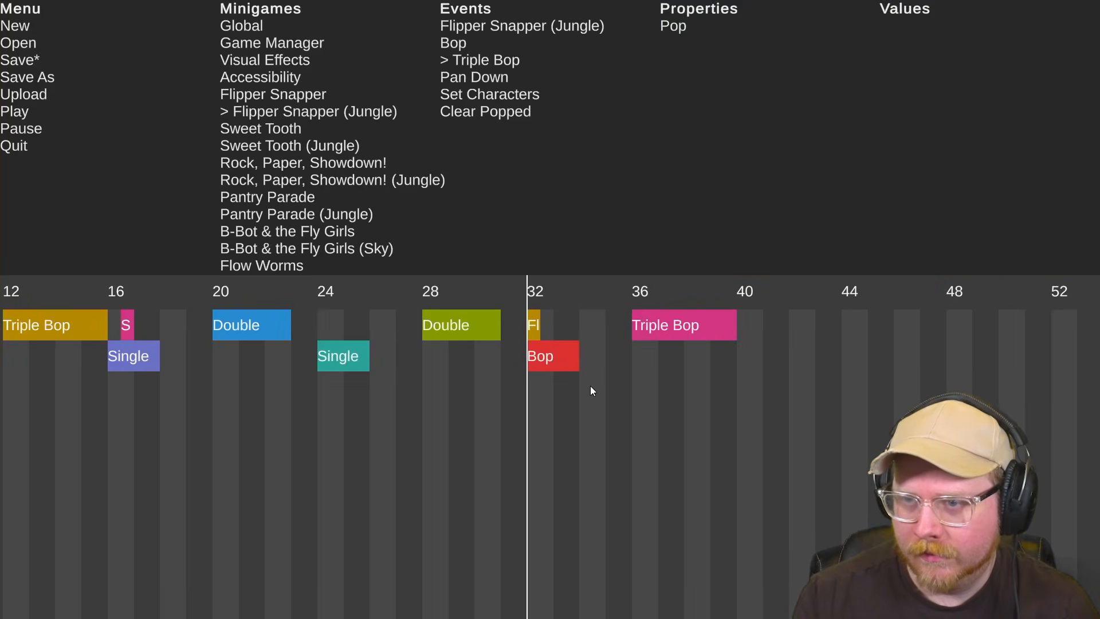
click(692, 325)
click(732, 291)
click(648, 282)
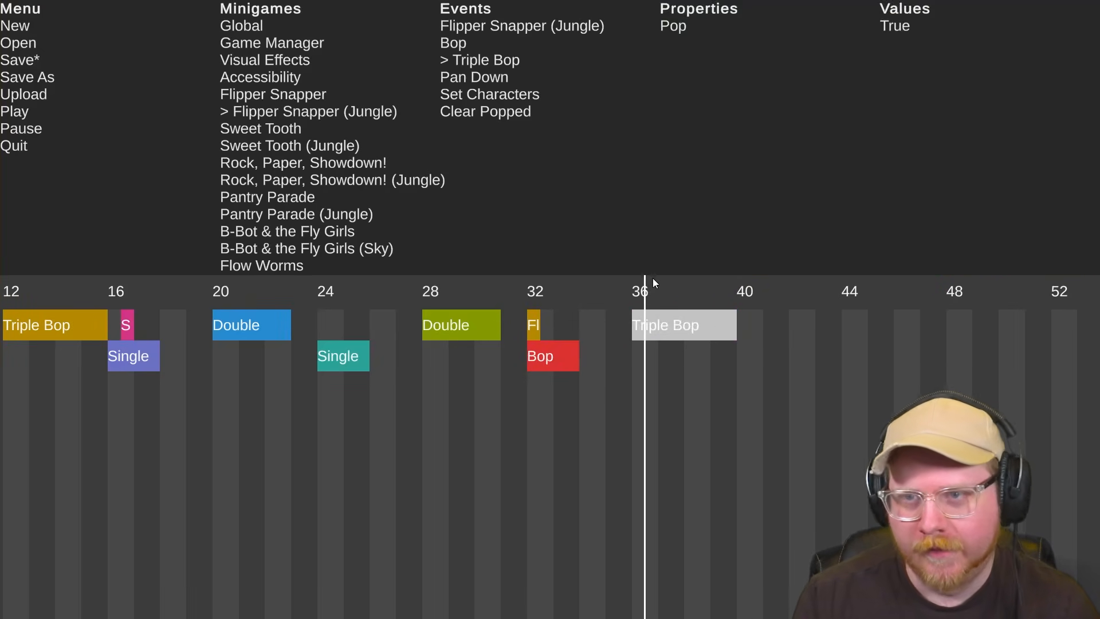
click(632, 294)
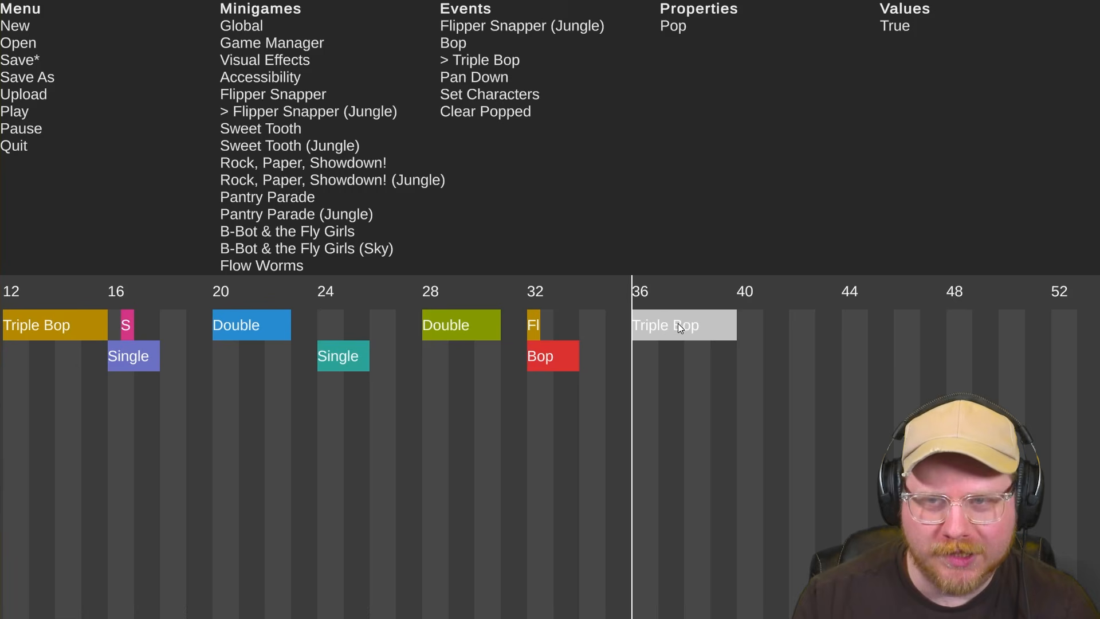
click(897, 28)
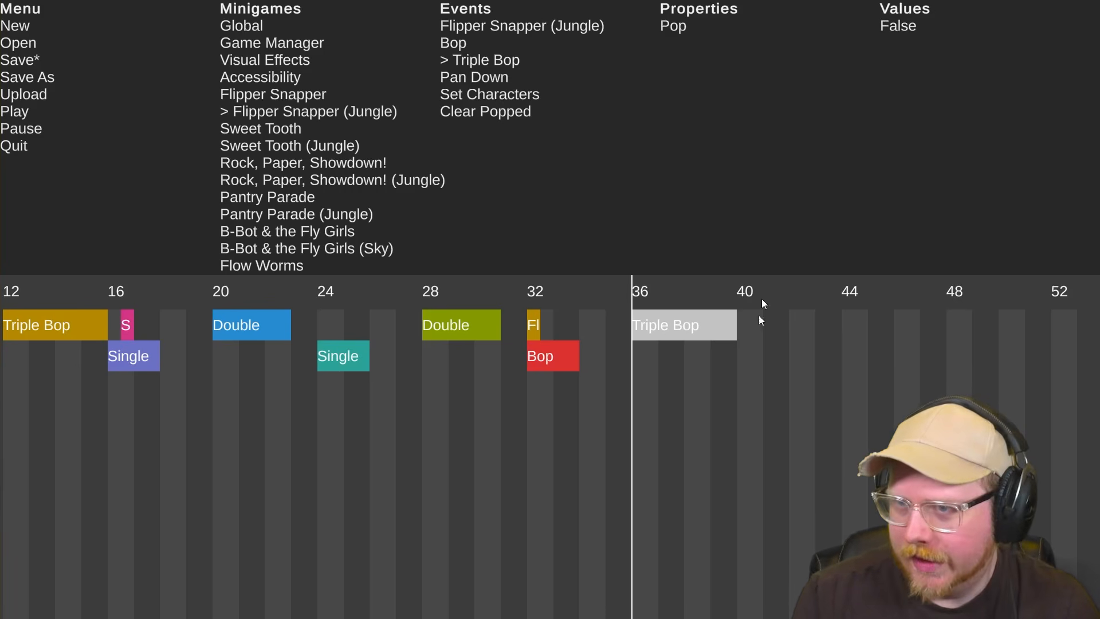
click(686, 314)
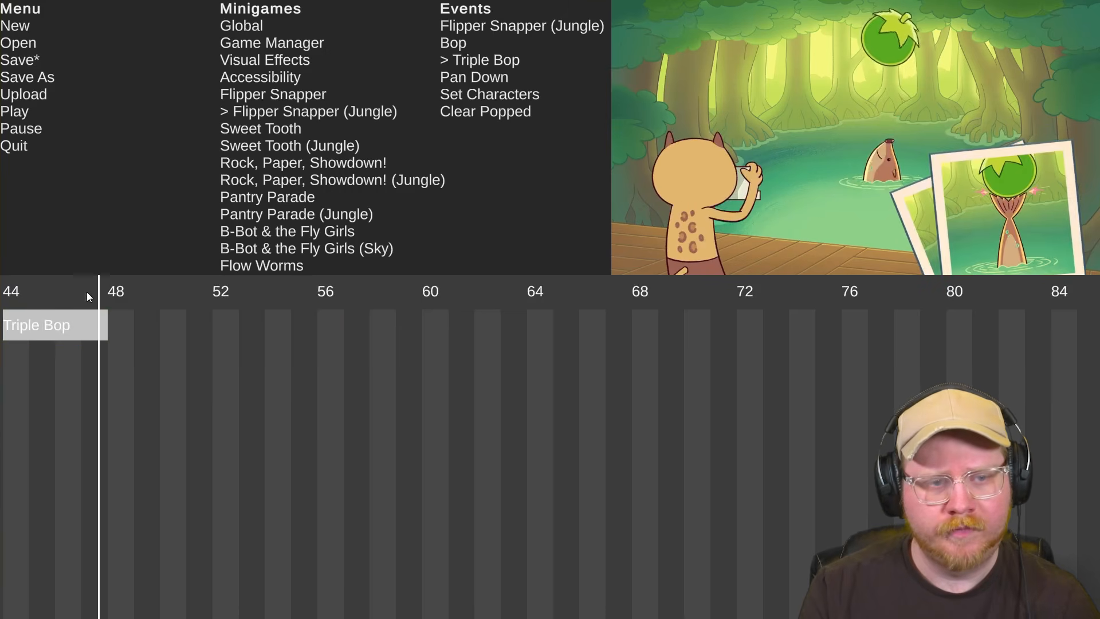
Add a Rock, Paper, Showdown! minigame switch event just after beat 48
click(109, 290)
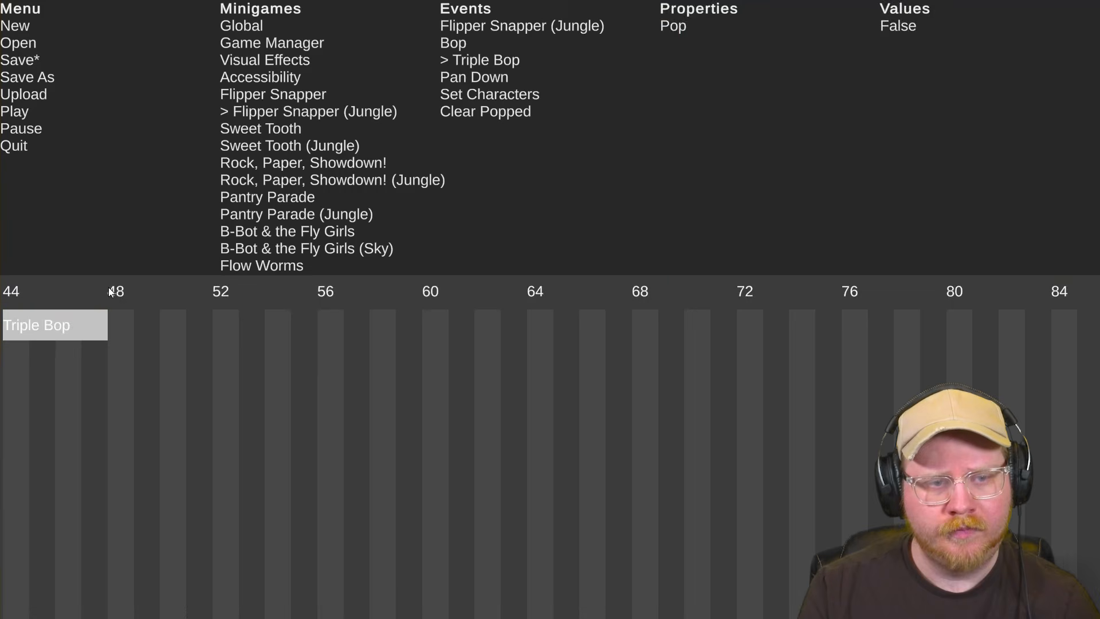
scroll(272, 144, down, 1)
click(272, 145)
click(475, 26)
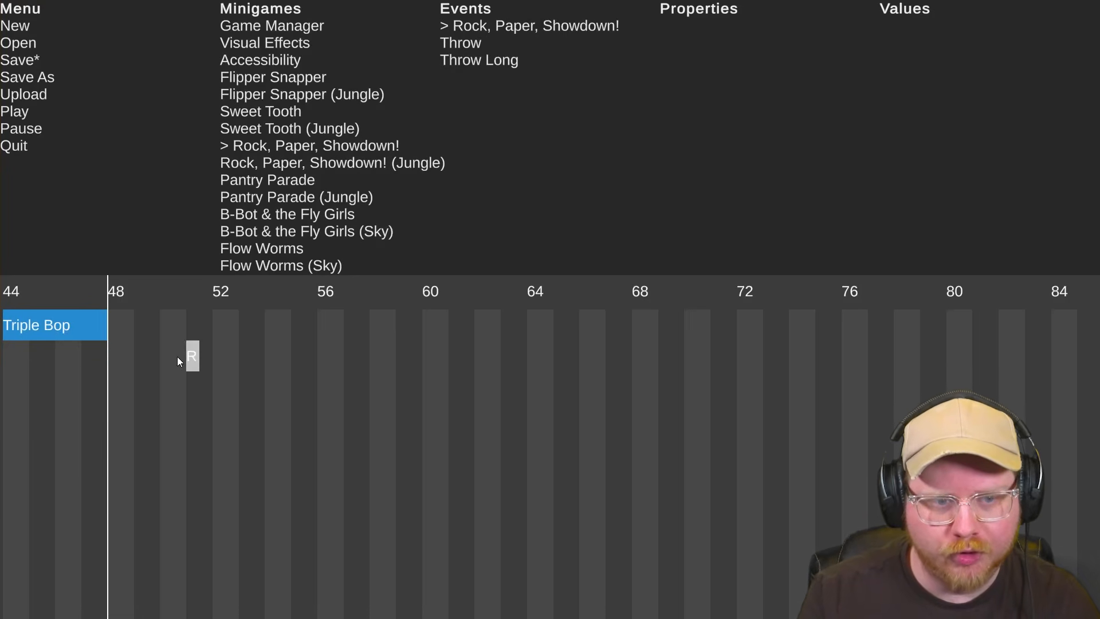
scroll(192, 356, up, 1)
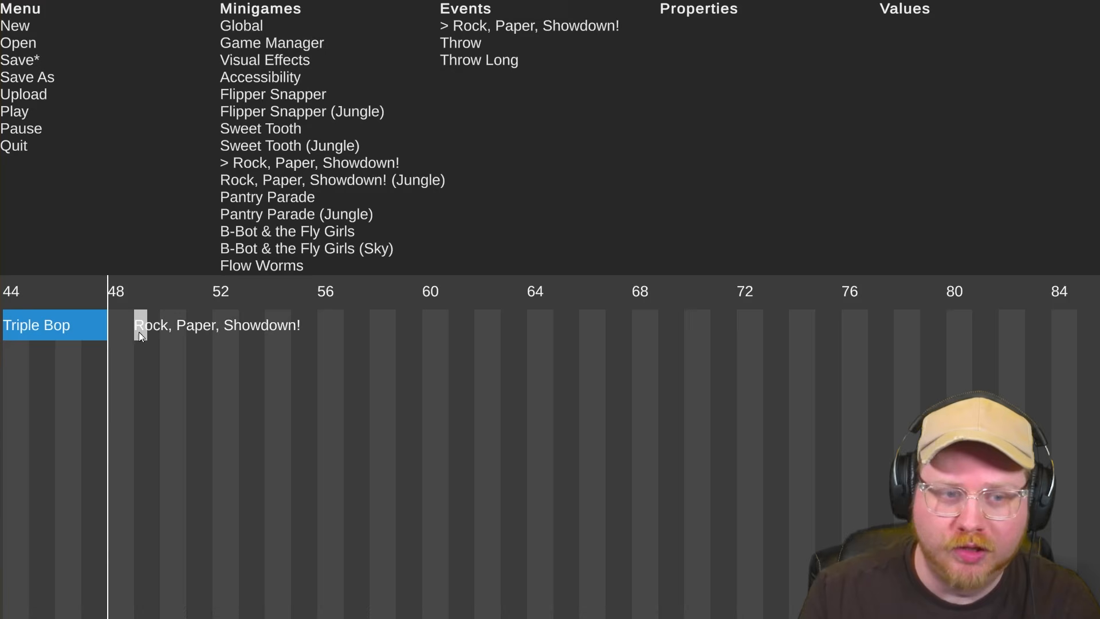
click(133, 331)
scroll(64, 330, up, 1)
key(Left)
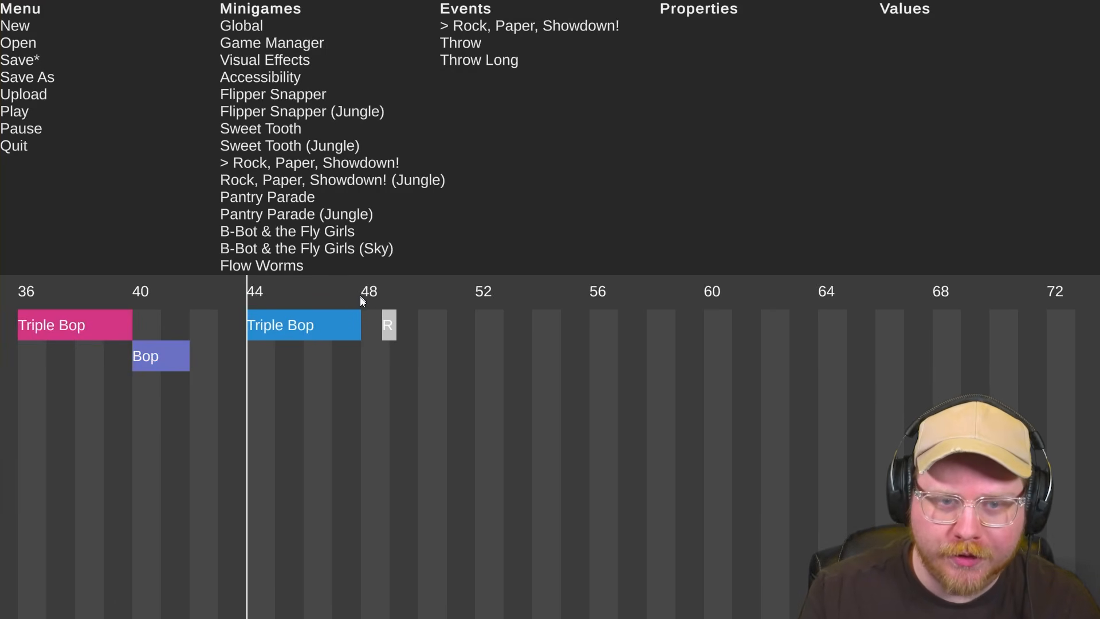
Play the jungle section from beat 42 through the Triple Bop event at beat 44
key(space)
key(space)
click(205, 294)
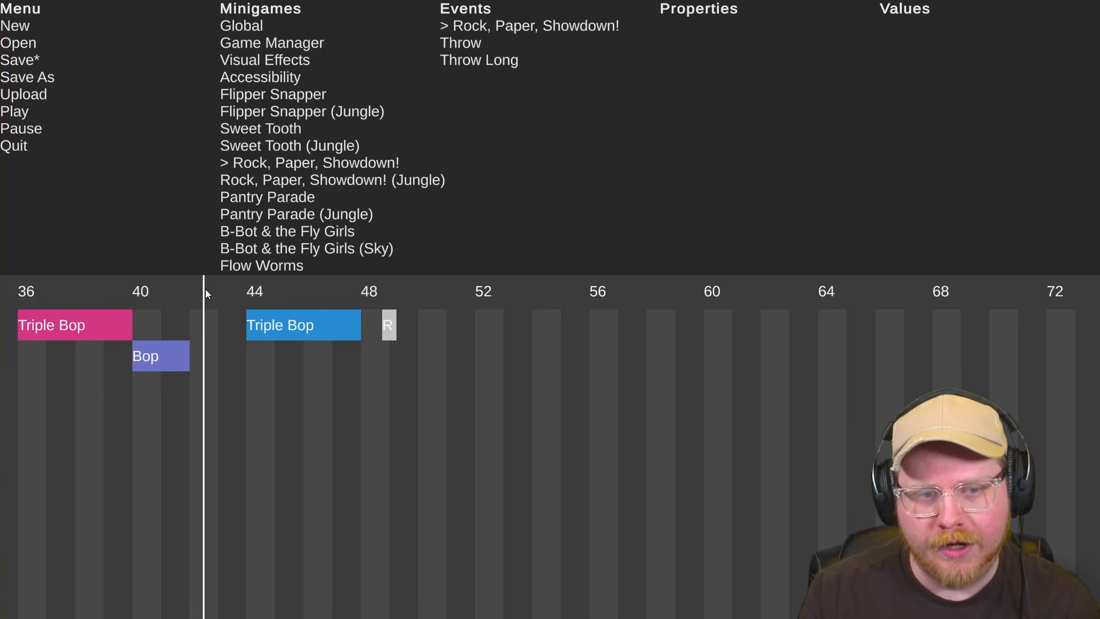
drag(205, 290, 191, 283)
key(space)
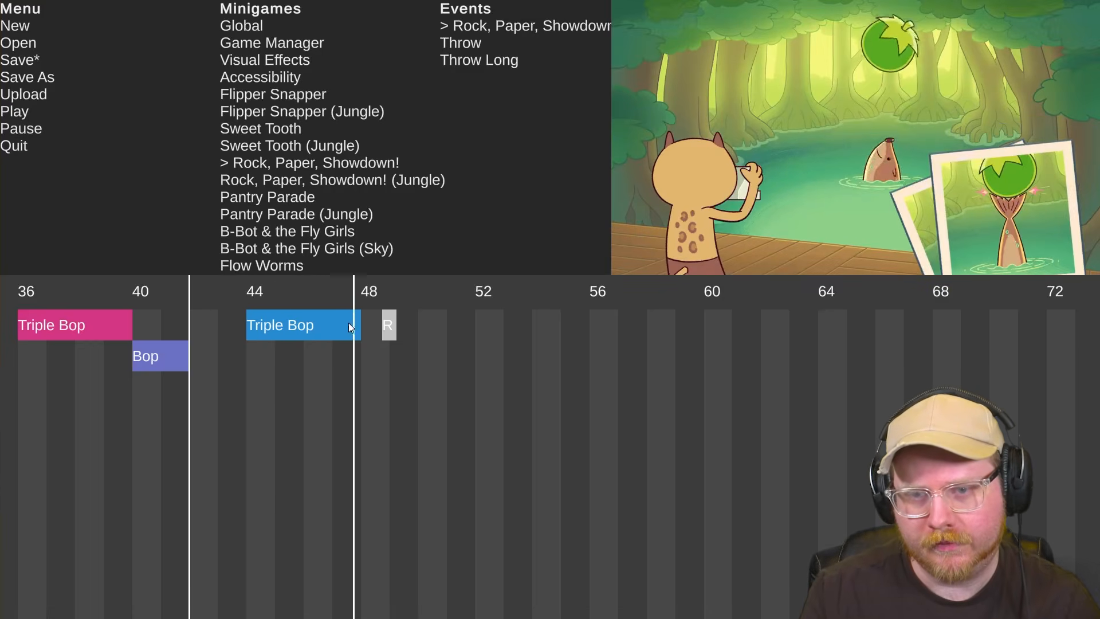
key(space)
Move the Rock, Paper, Showdown! switch event to beat 48.5
click(361, 324)
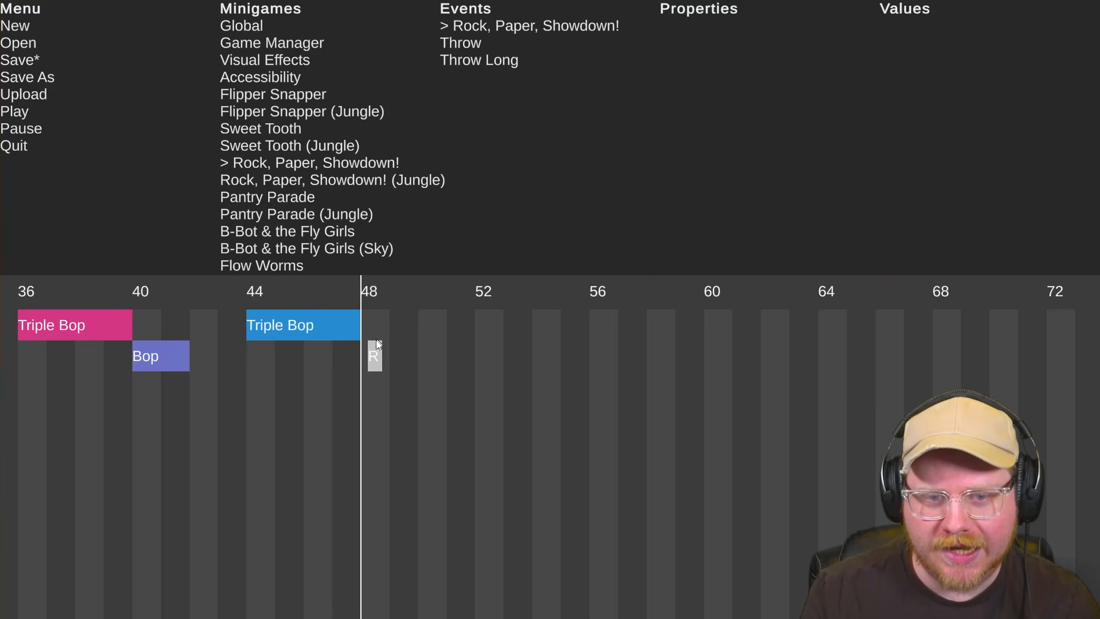
scroll(359, 336, up, 2)
scroll(358, 332, up, 1)
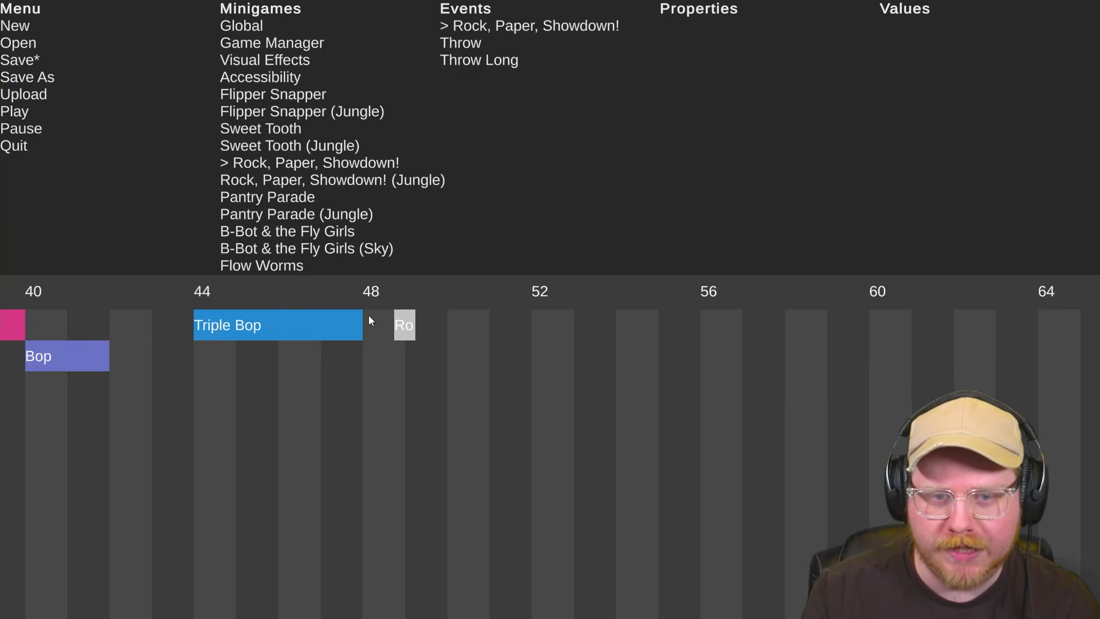
drag(373, 300, 369, 326)
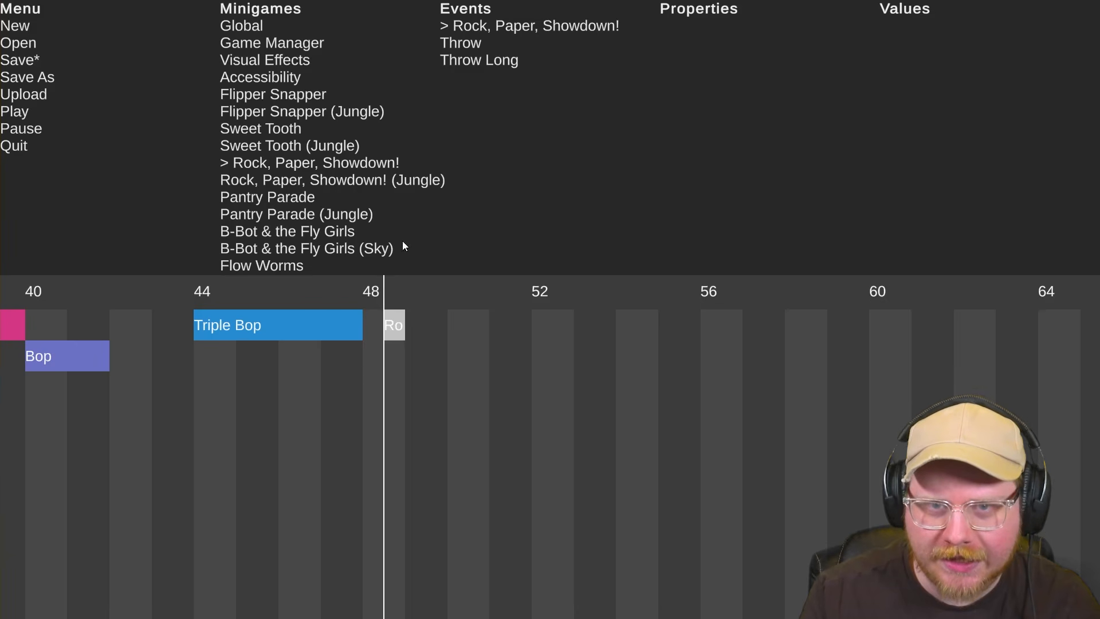
Add a Throw event at beat 48 and position the Rock, Paper, Showdown! switch event at beat 48.5
click(464, 44)
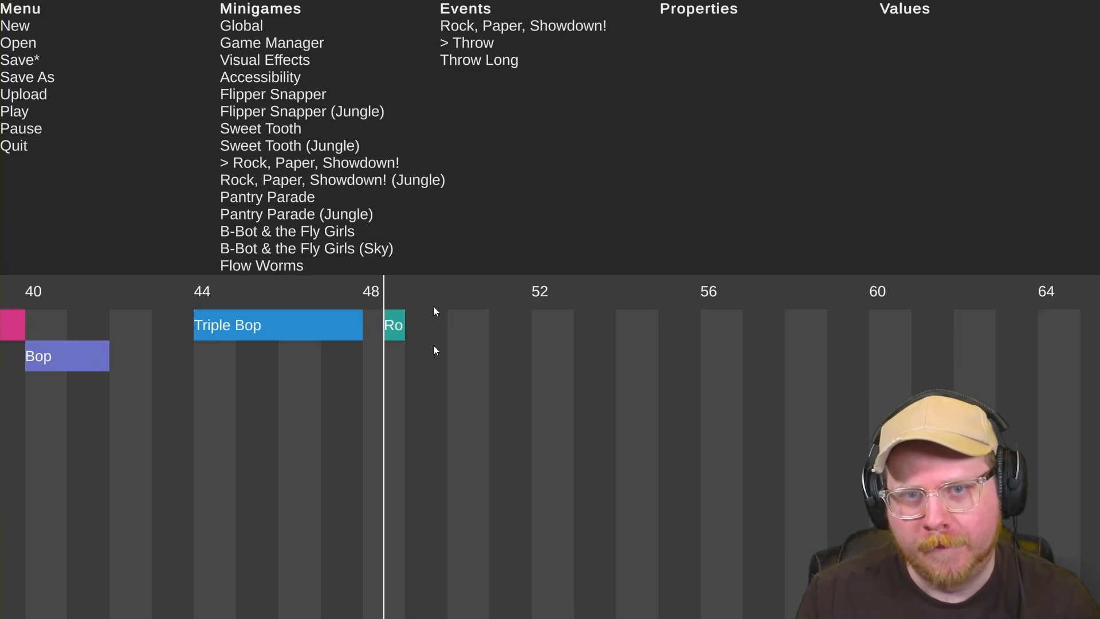
click(363, 296)
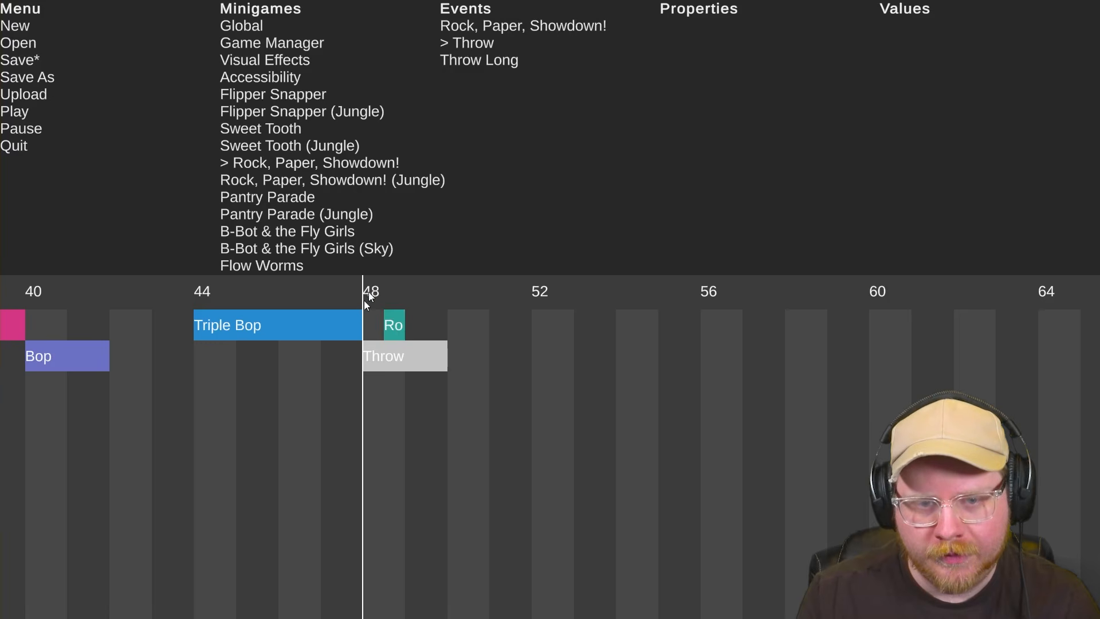
click(391, 321)
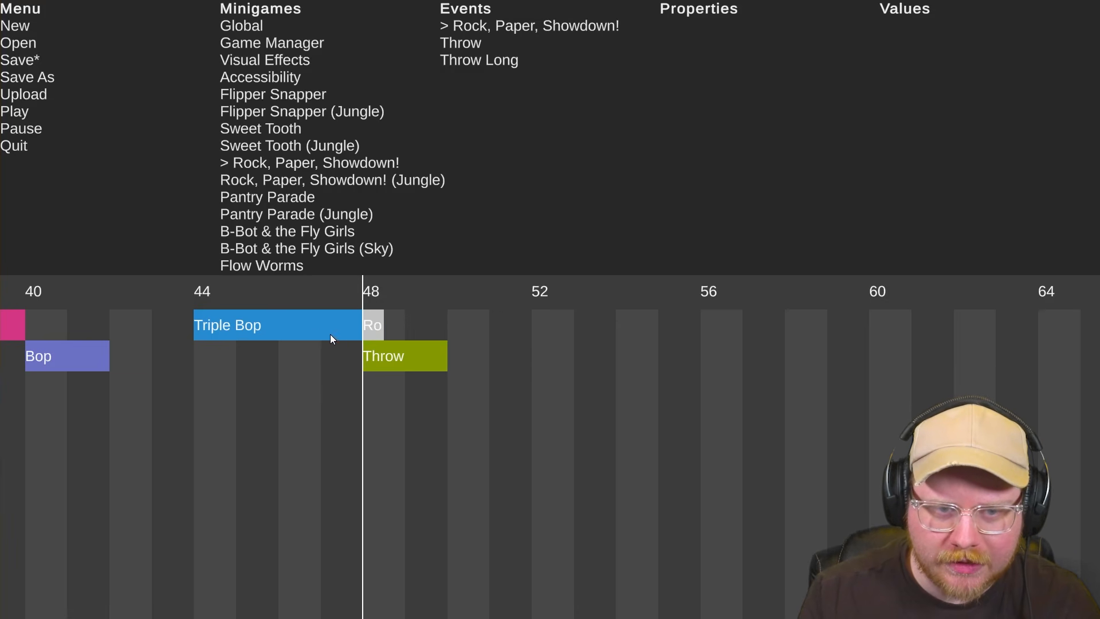
drag(370, 325, 389, 324)
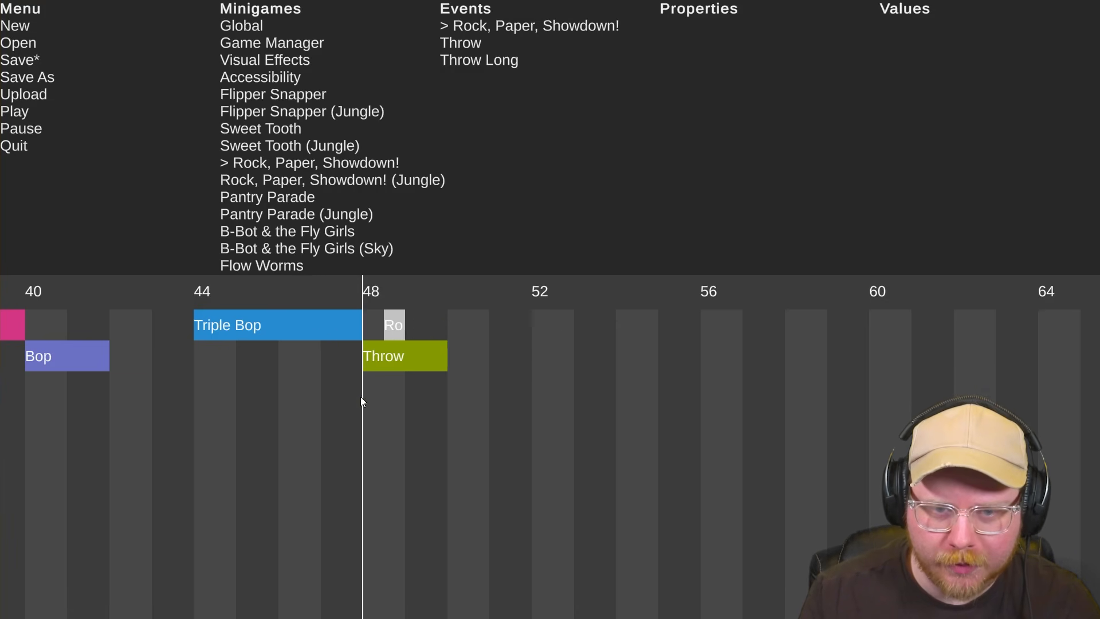
Play the transition from beat 44 into Rock, Paper, Showdown! and inspect its Throw and switch events
scroll(361, 397, down, 1)
click(216, 294)
key(space)
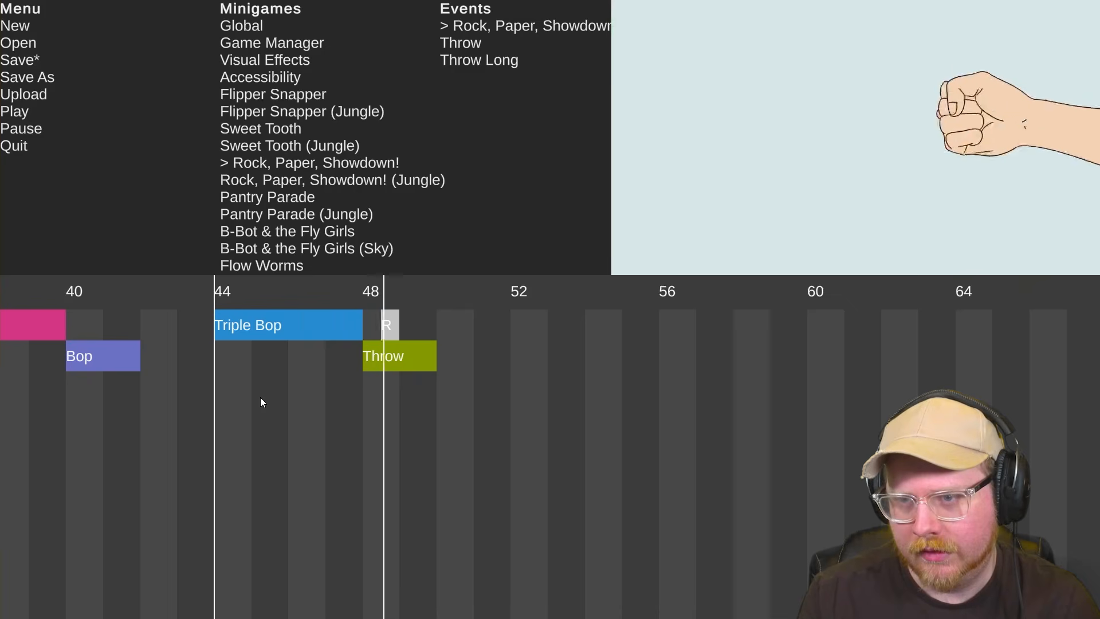
key(space)
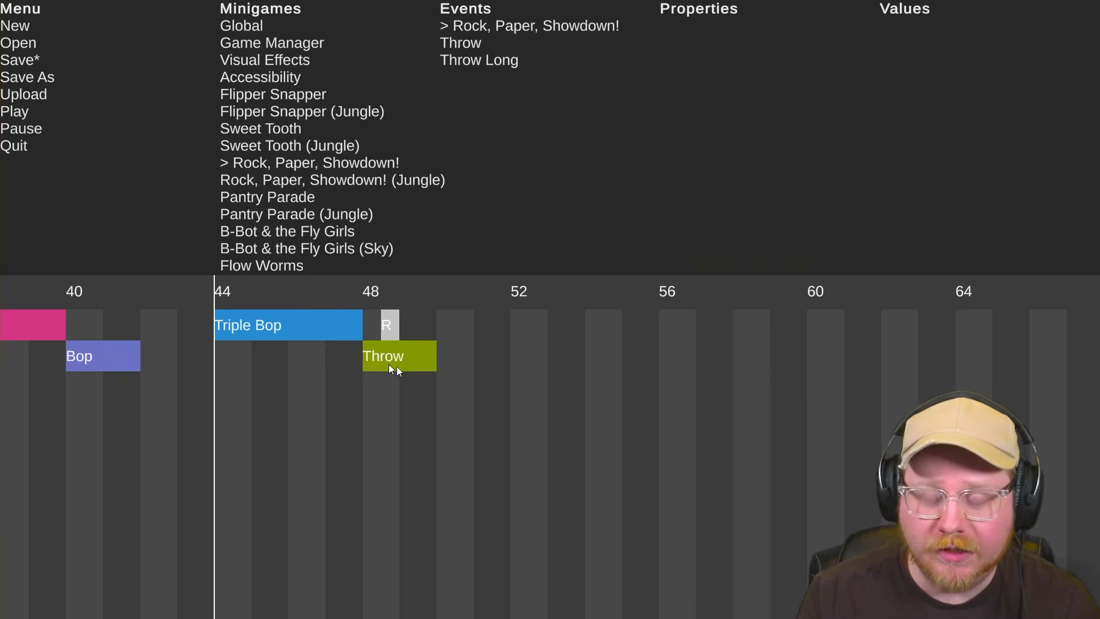
click(423, 370)
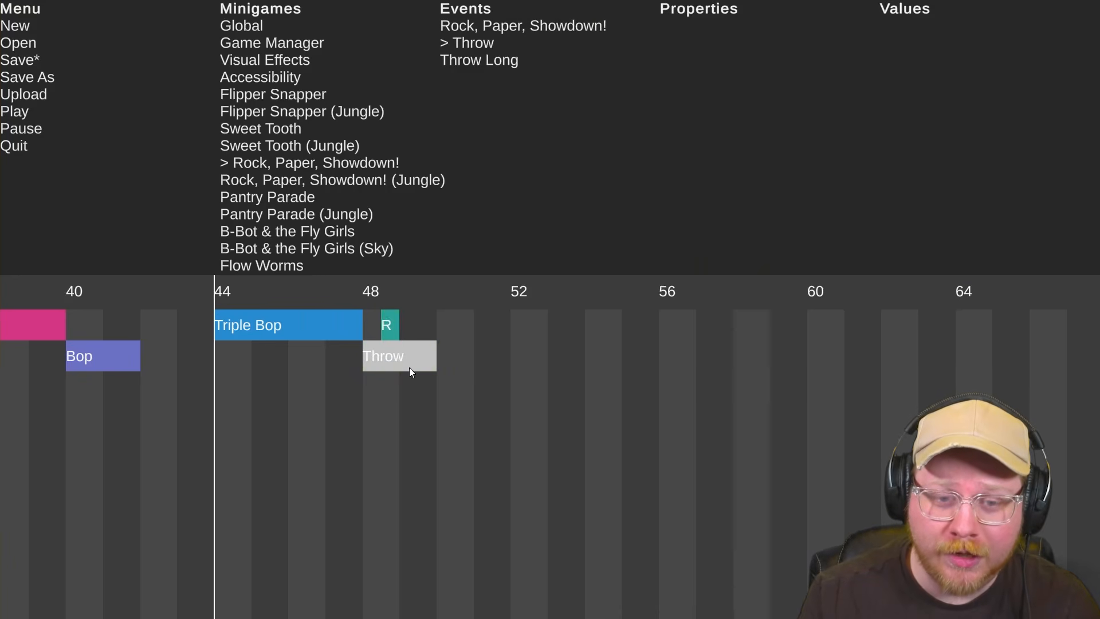
click(389, 326)
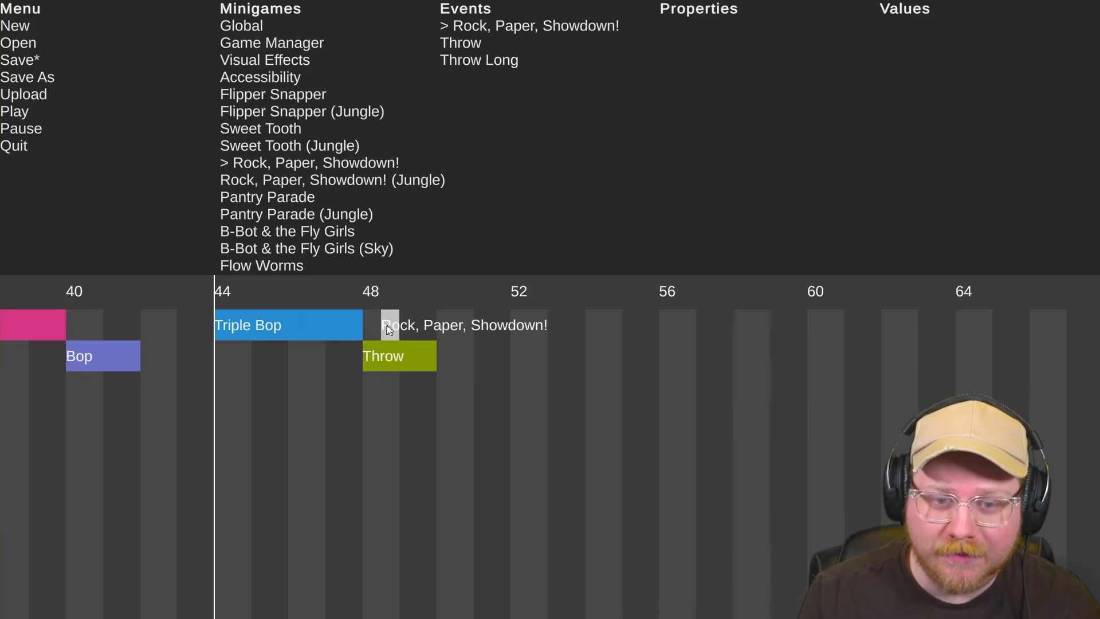
click(401, 358)
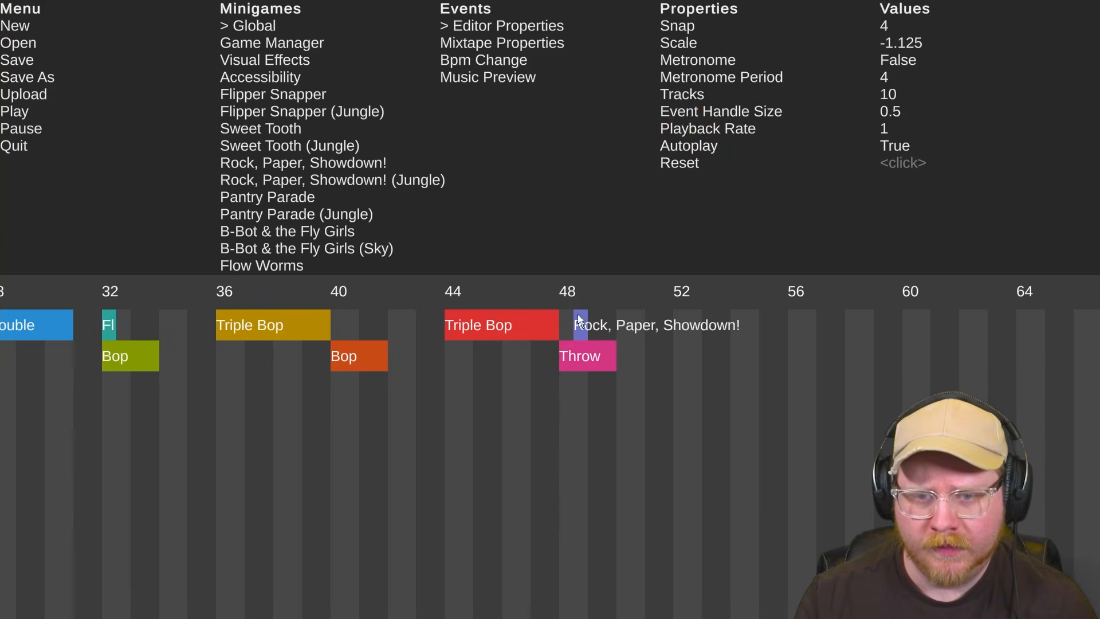
Play briefly from beat 48 and add a Rock, Paper, Showdown! Throw Long event at beat 52
click(562, 297)
key(space)
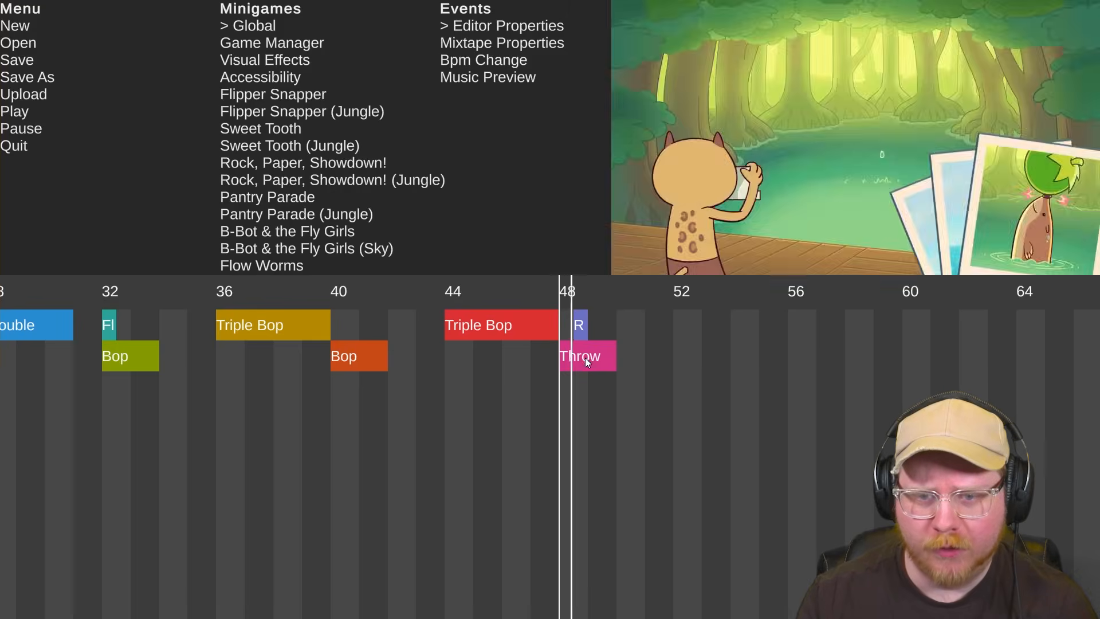
click(672, 290)
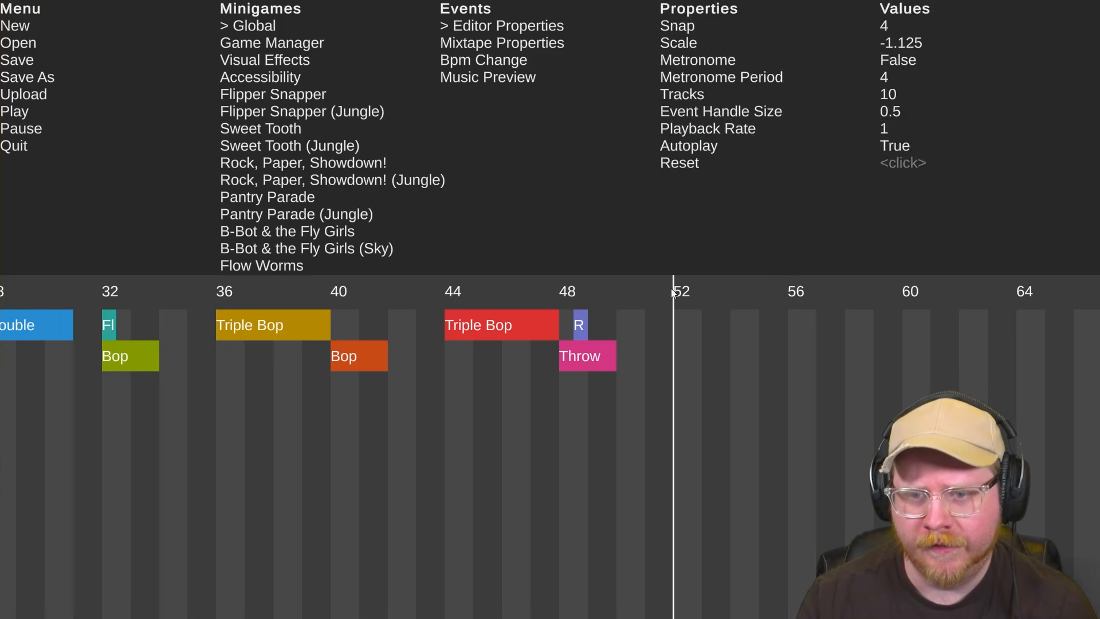
scroll(286, 113, down, 1)
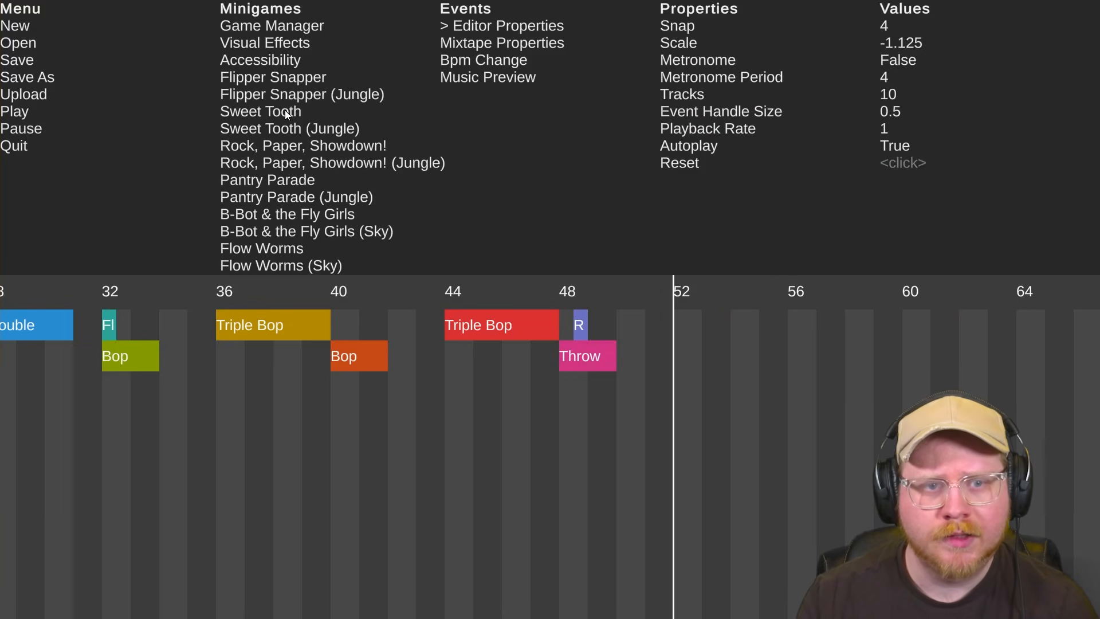
click(304, 145)
click(473, 59)
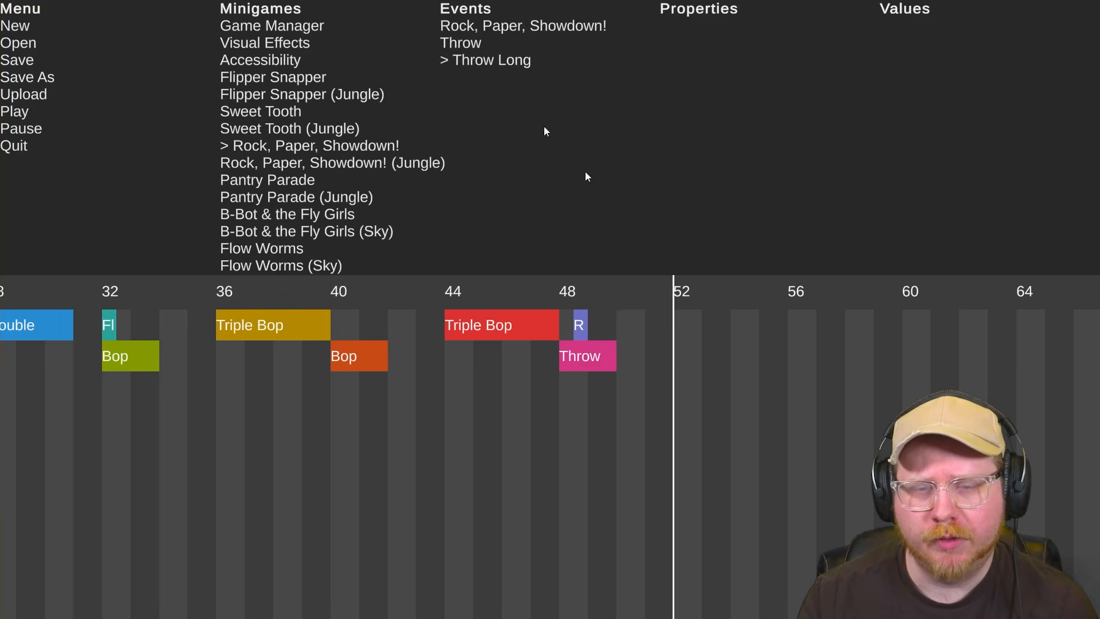
click(687, 354)
Play the Rock, Paper, Showdown! section from beat 48 to test the Throw and Throw Long events
click(562, 288)
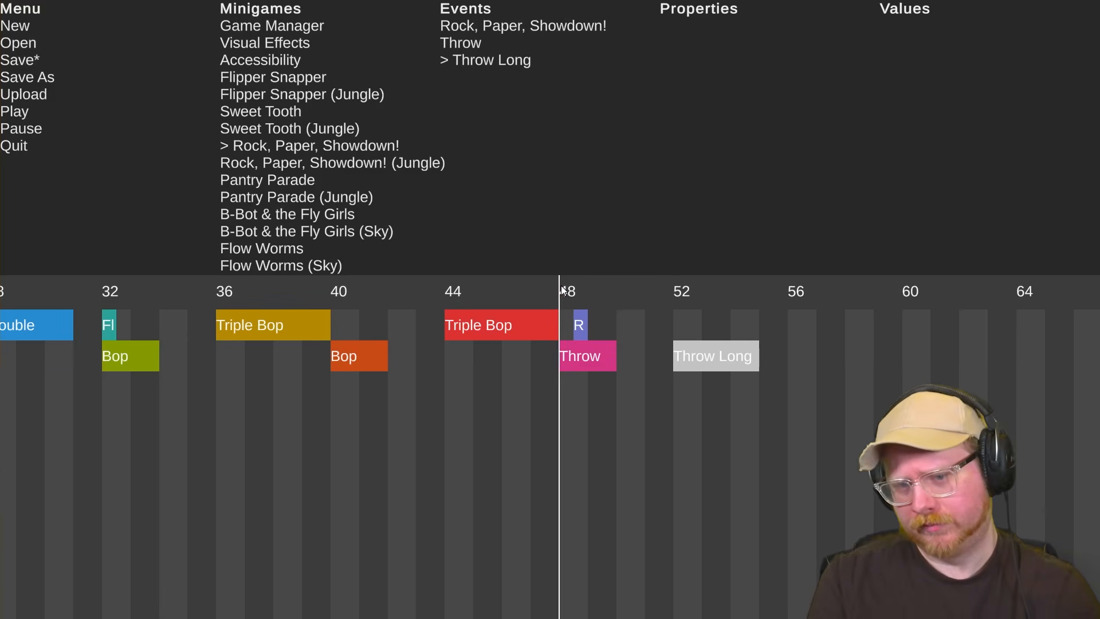
key(space)
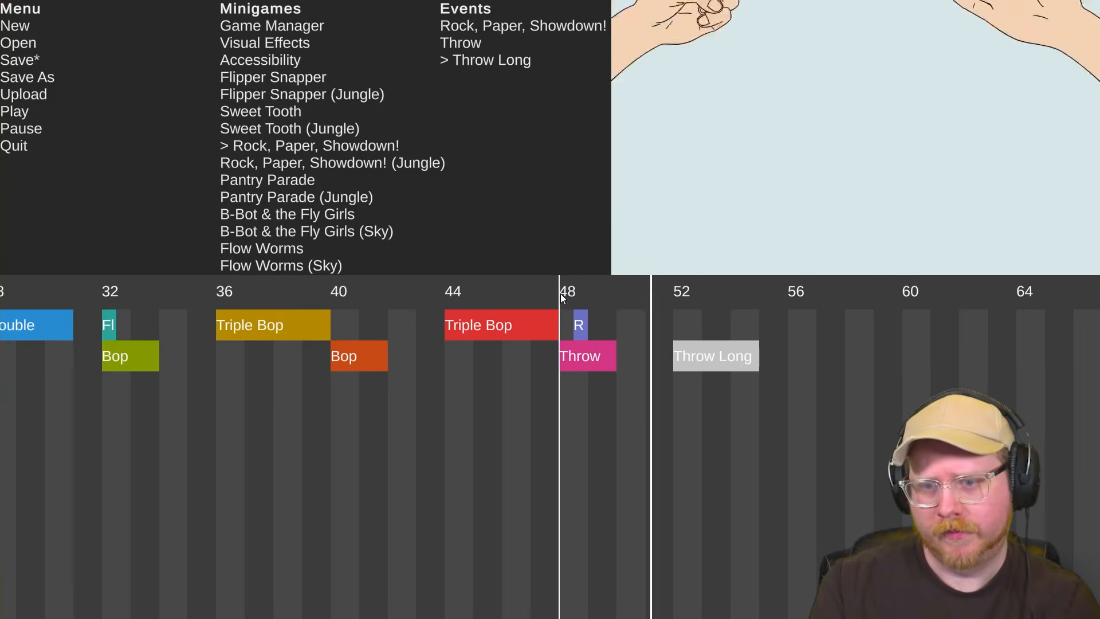
key(space)
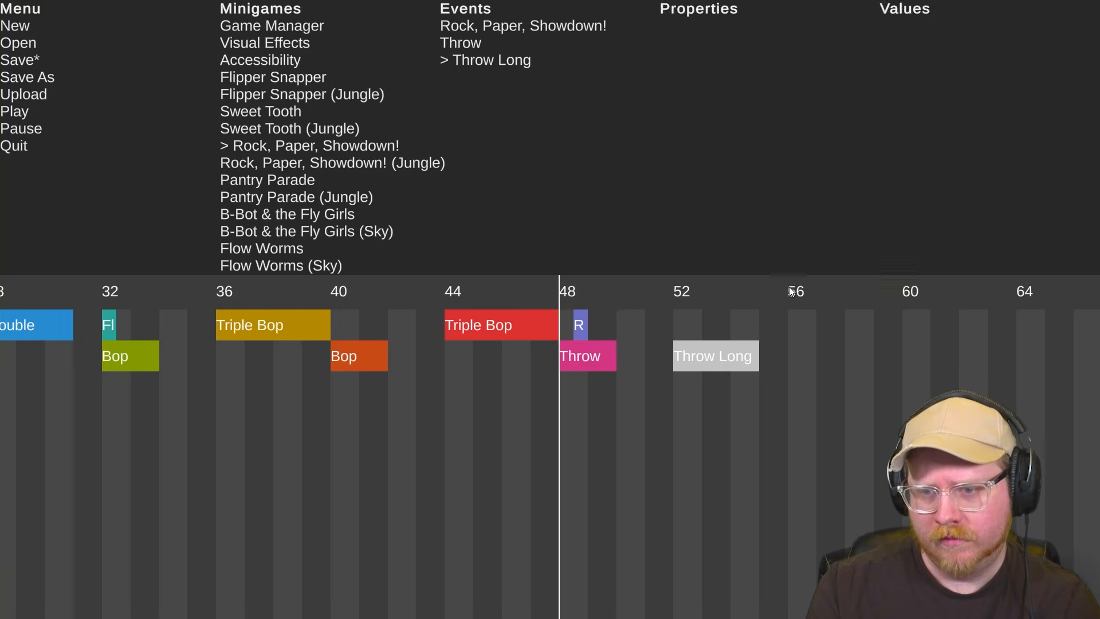
Add a Rock, Paper, Showdown! (Jungle) switch event and its Throw event at beat 56
click(789, 292)
scroll(687, 390, down, 2)
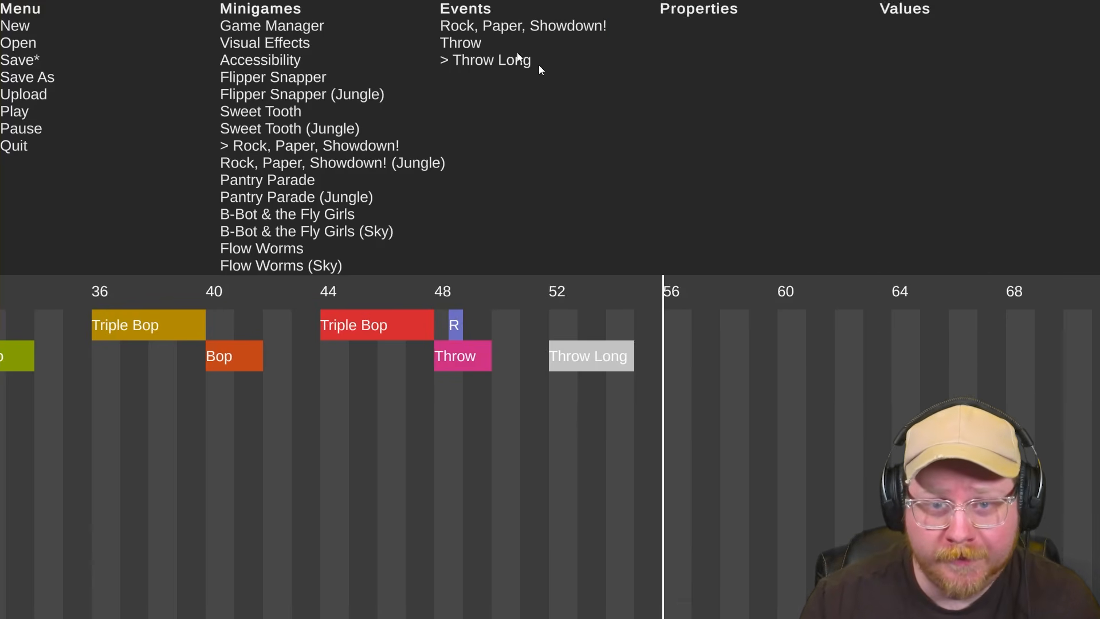
click(287, 164)
click(676, 324)
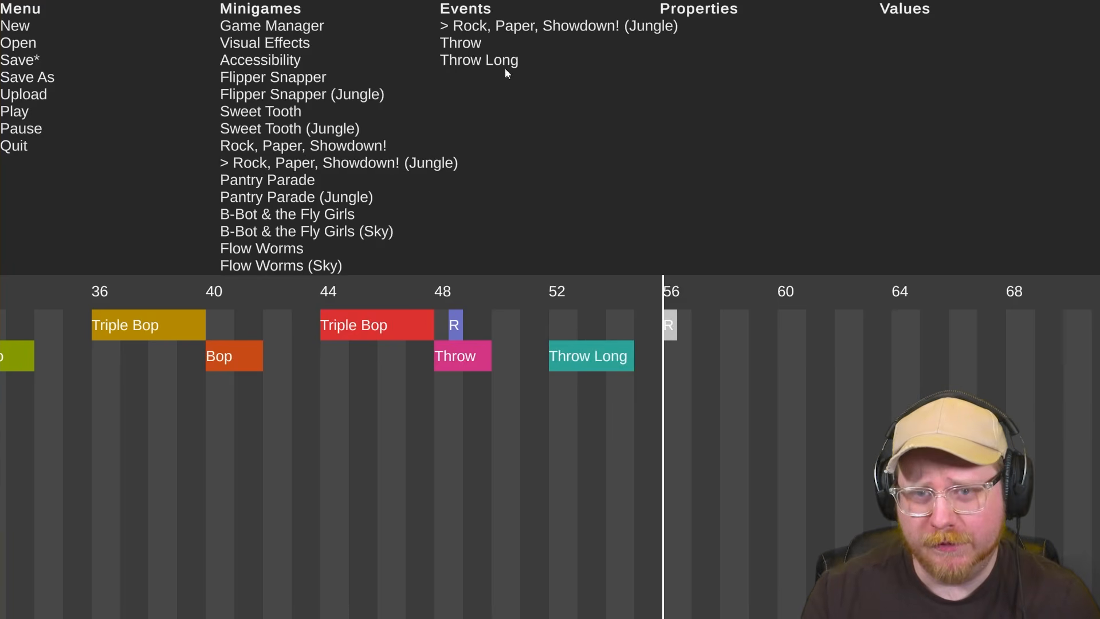
click(467, 43)
click(683, 360)
Add a Rock, Paper, Showdown! (Jungle) Throw Long event at beat 60
scroll(670, 345, up, 1)
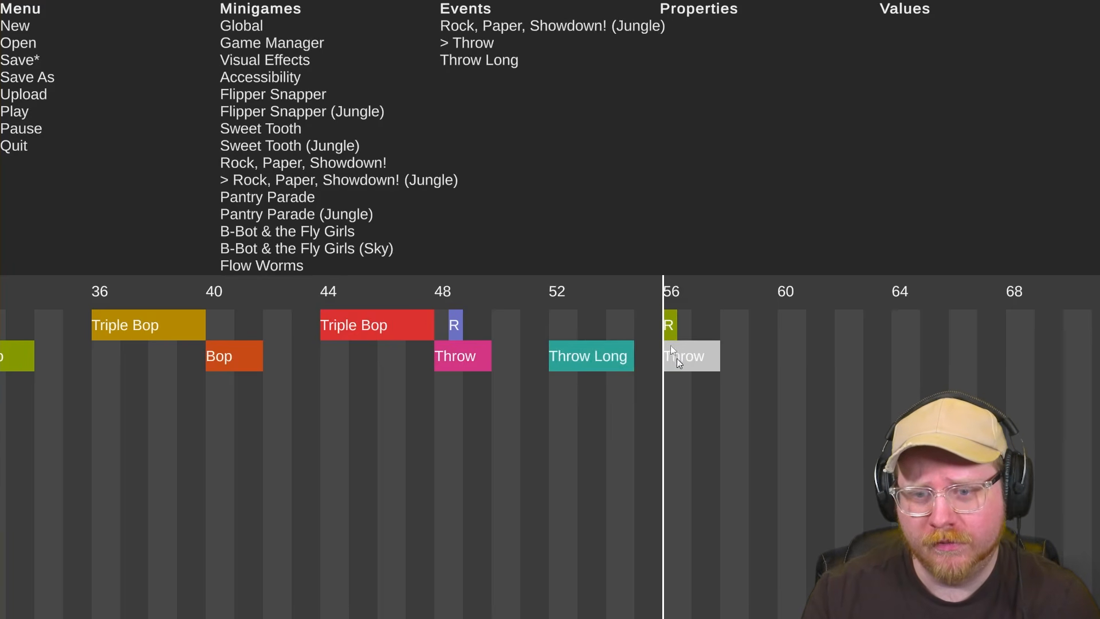
click(484, 60)
click(768, 337)
click(793, 360)
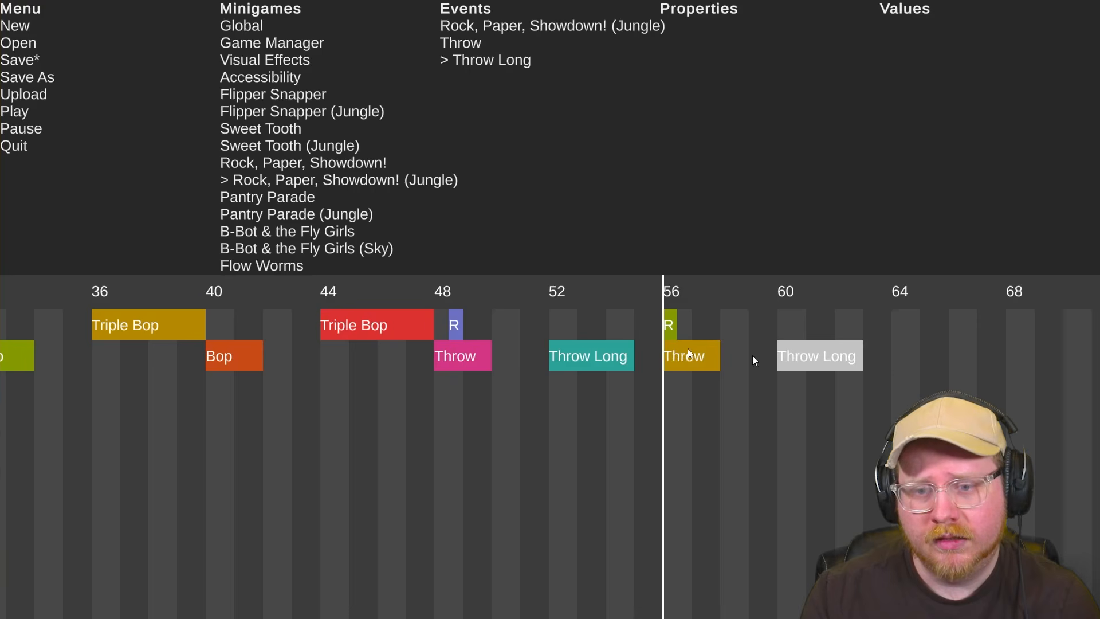
scroll(690, 442, left, 2)
scroll(690, 442, right, 4)
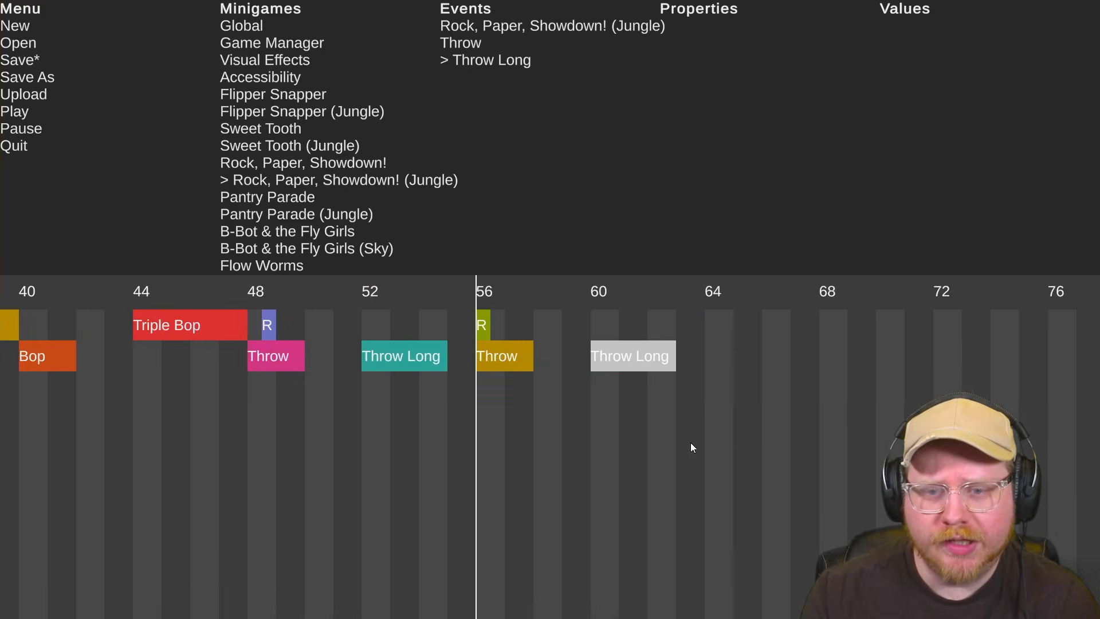
Duplicate the Rock, Paper, Showdown! (Jungle) Throw and Throw Long events past beat 64, then delete both copies
click(622, 380)
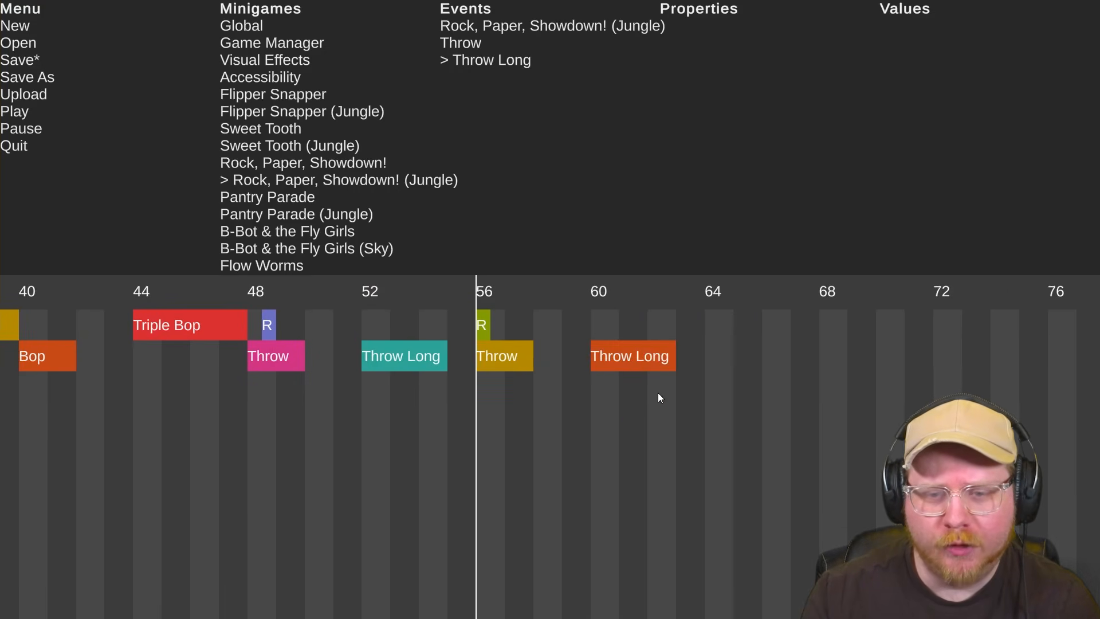
drag(621, 395, 500, 349)
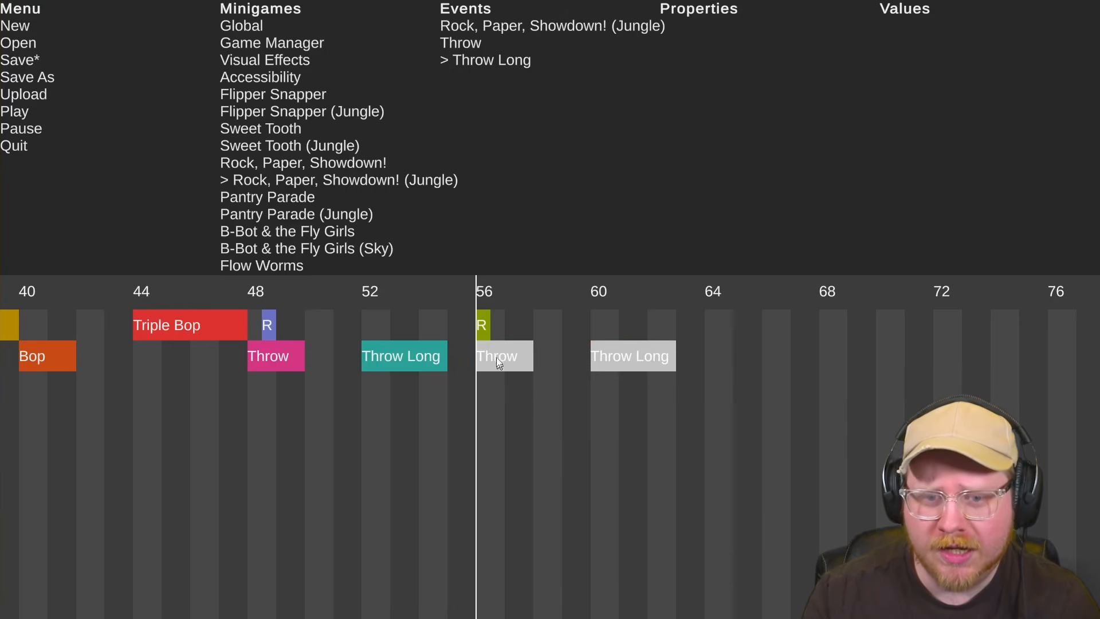
key(ctrl+d)
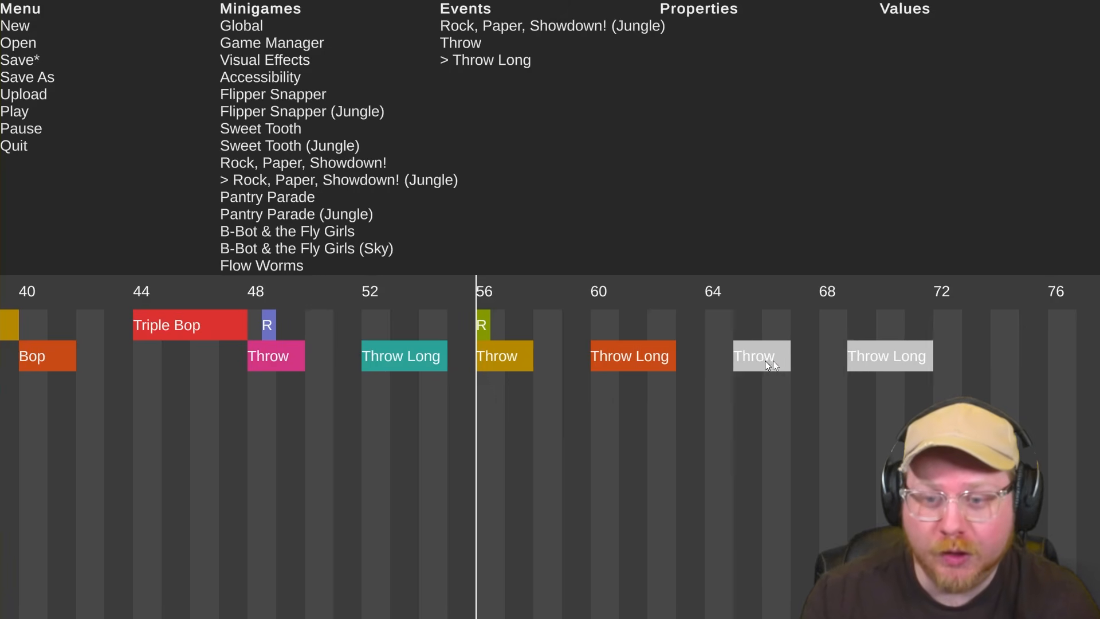
click(871, 356)
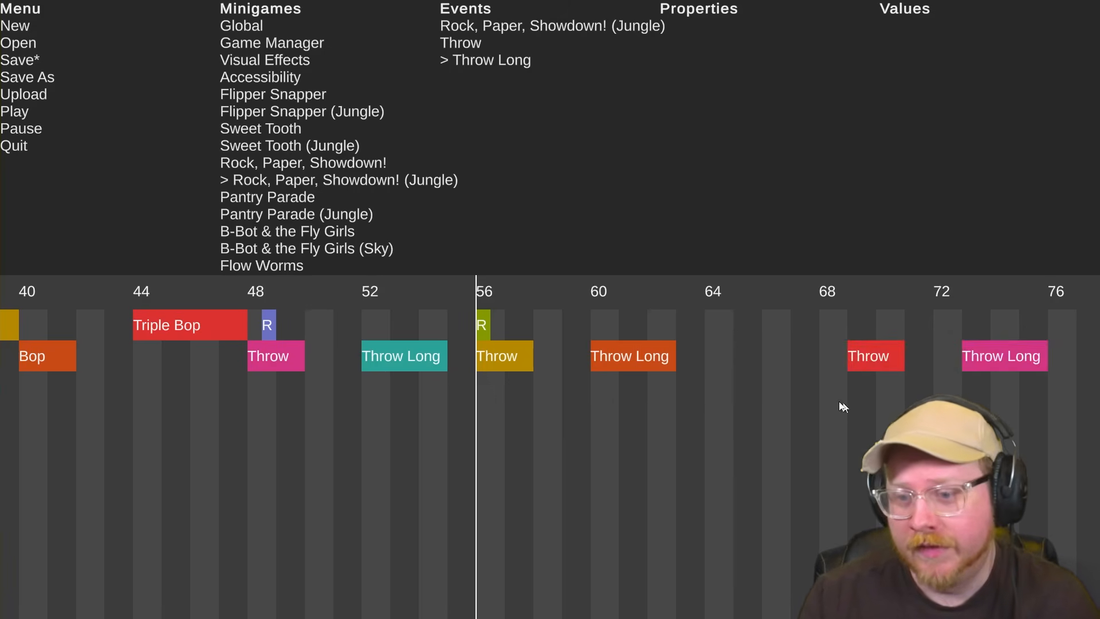
drag(841, 405, 1010, 356)
key(Delete)
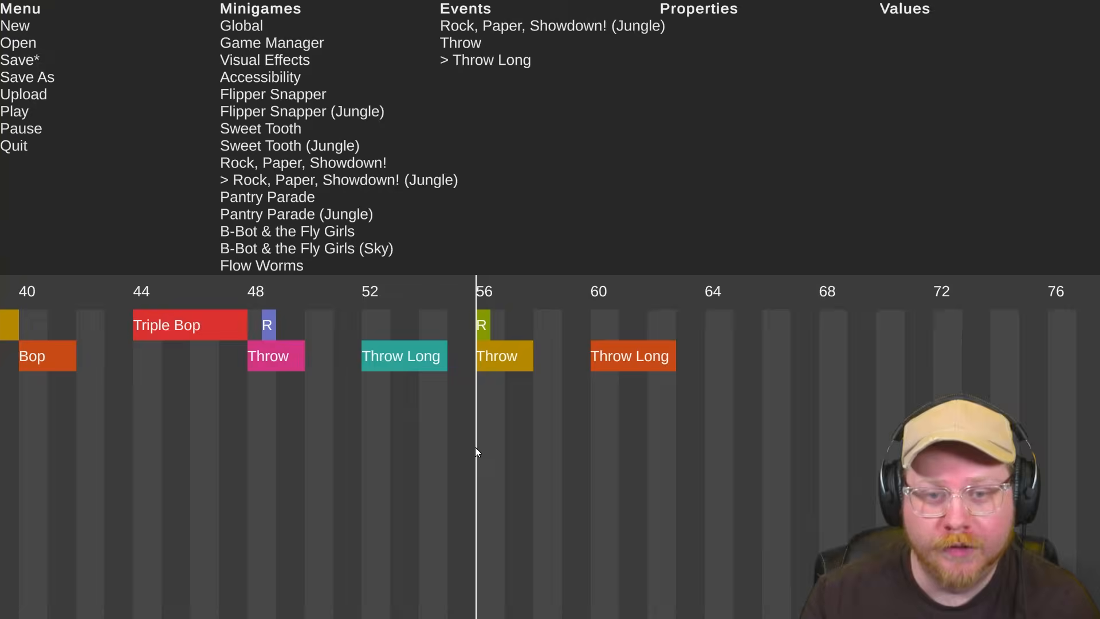
Play the Rock, Paper, Showdown! (Jungle) section from beat 56 to test its Throw and Throw Long events
key(space)
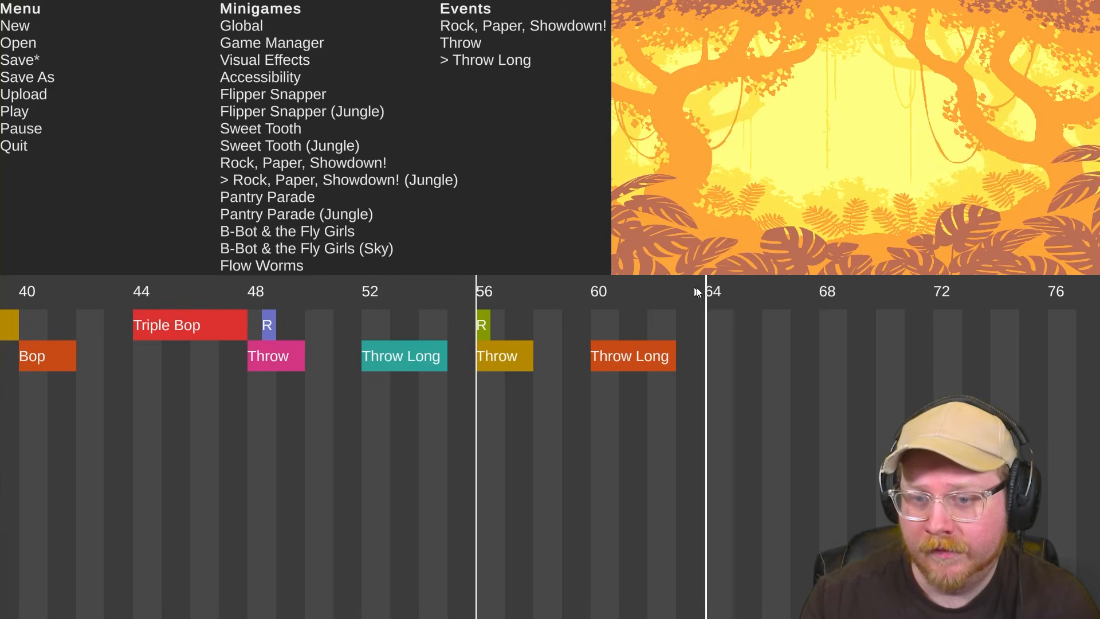
Add a Pantry Parade Start event at beat 64 in the first row of the timeline
scroll(255, 178, down, 1)
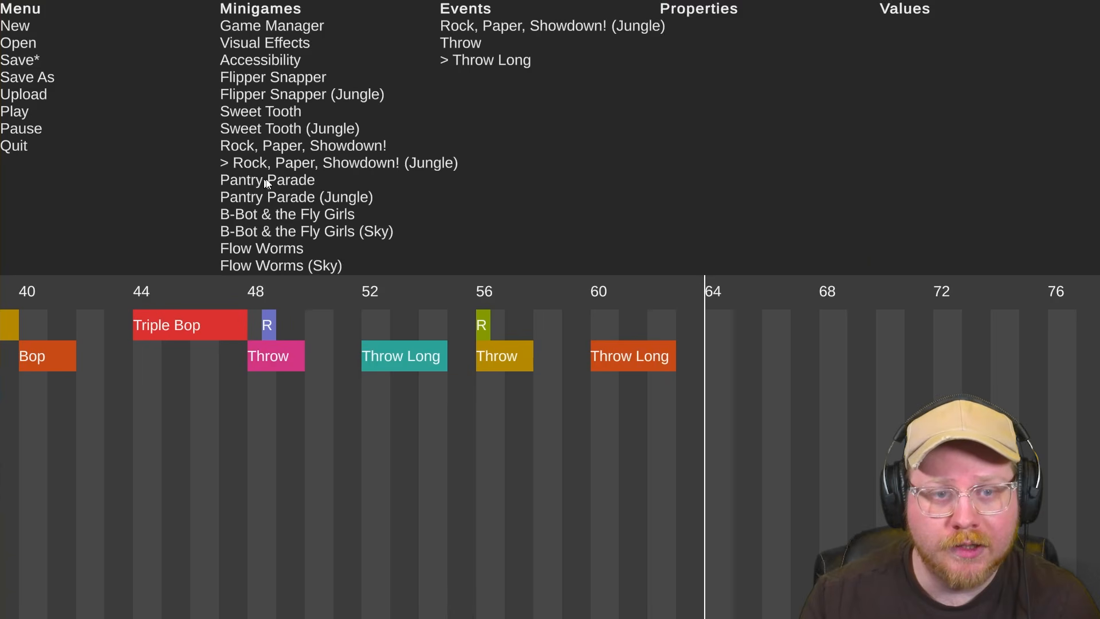
click(266, 178)
scroll(267, 176, down, 3)
click(467, 43)
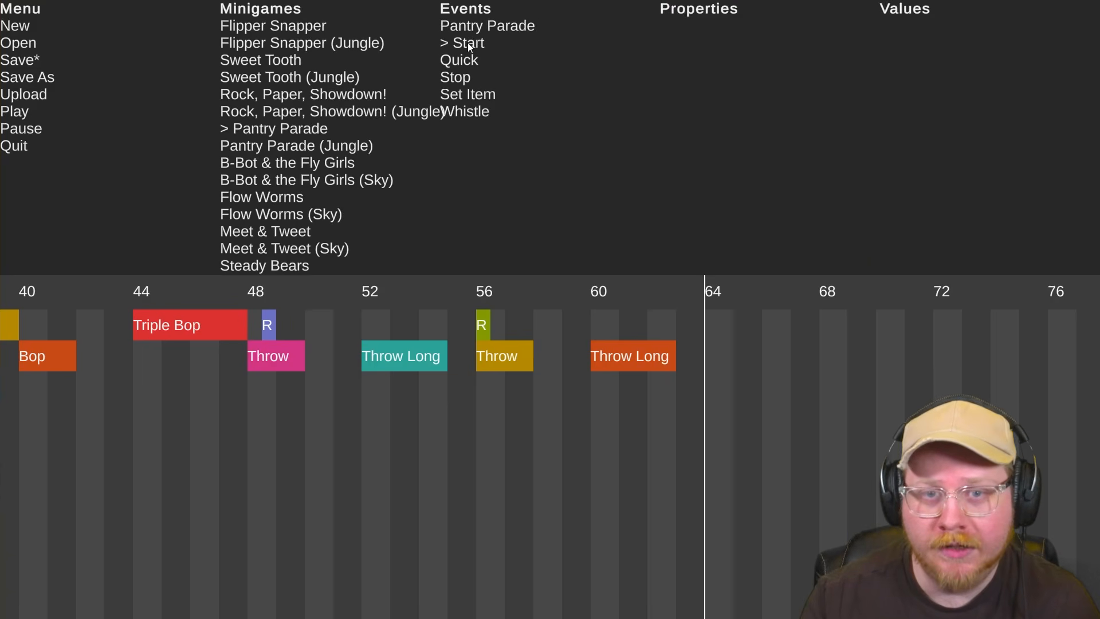
click(712, 324)
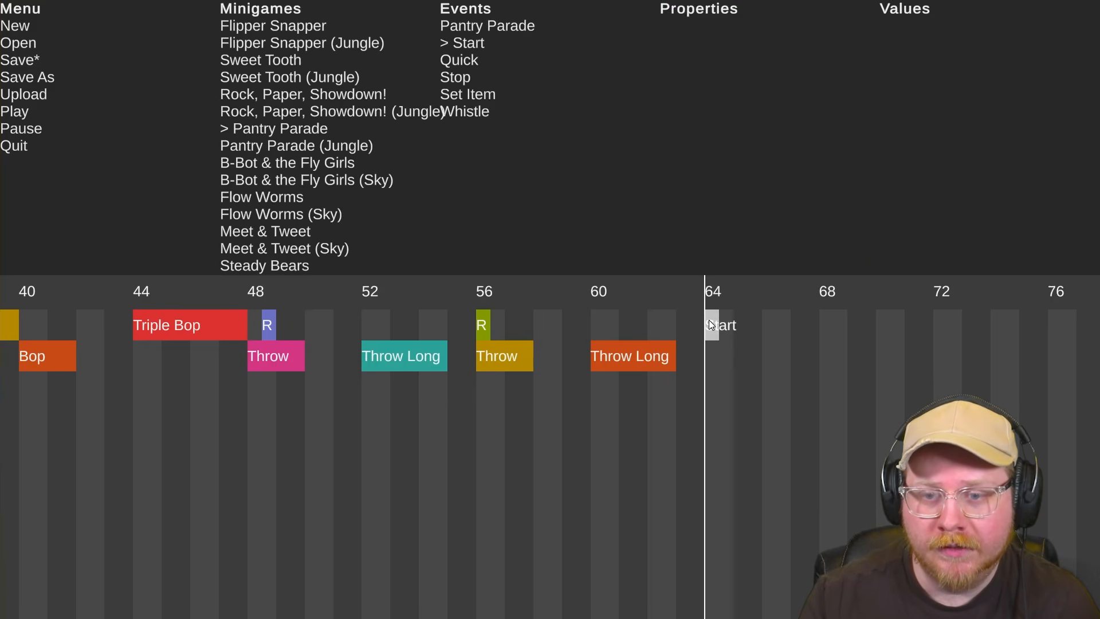
Shift the Start event to the second row and add a Pantry Parade switch event above it at beat 64
click(463, 61)
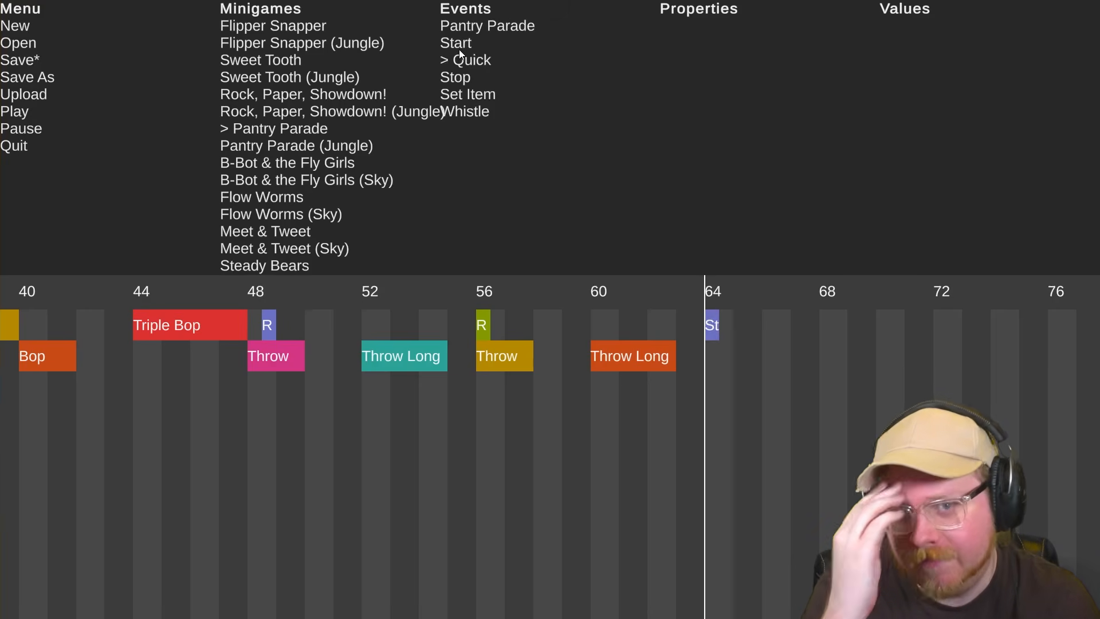
click(457, 44)
scroll(745, 352, up, 4)
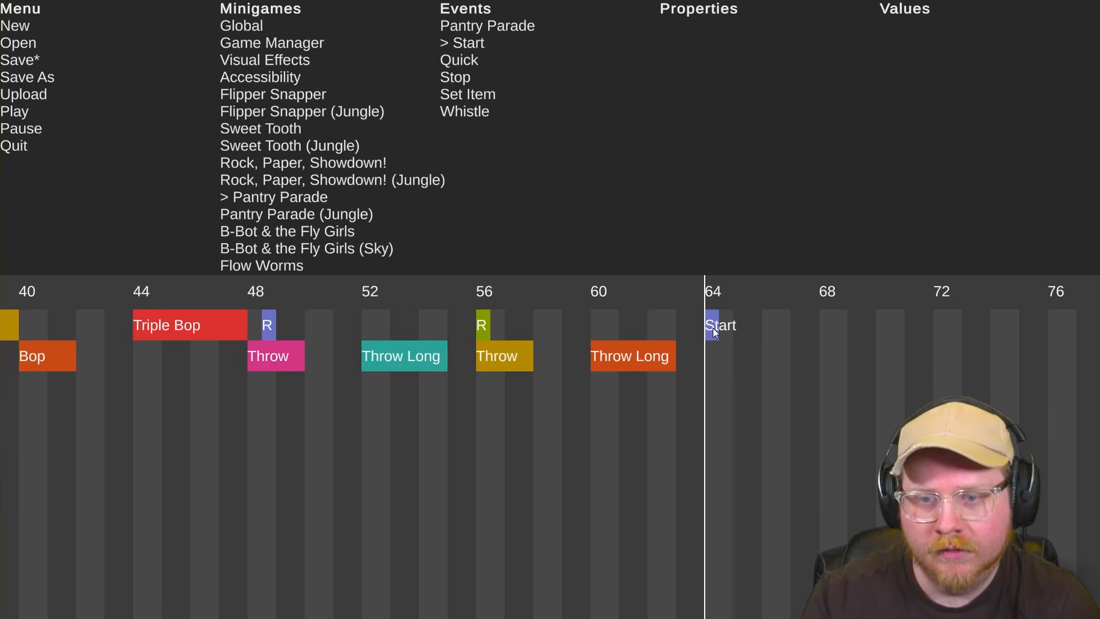
click(469, 28)
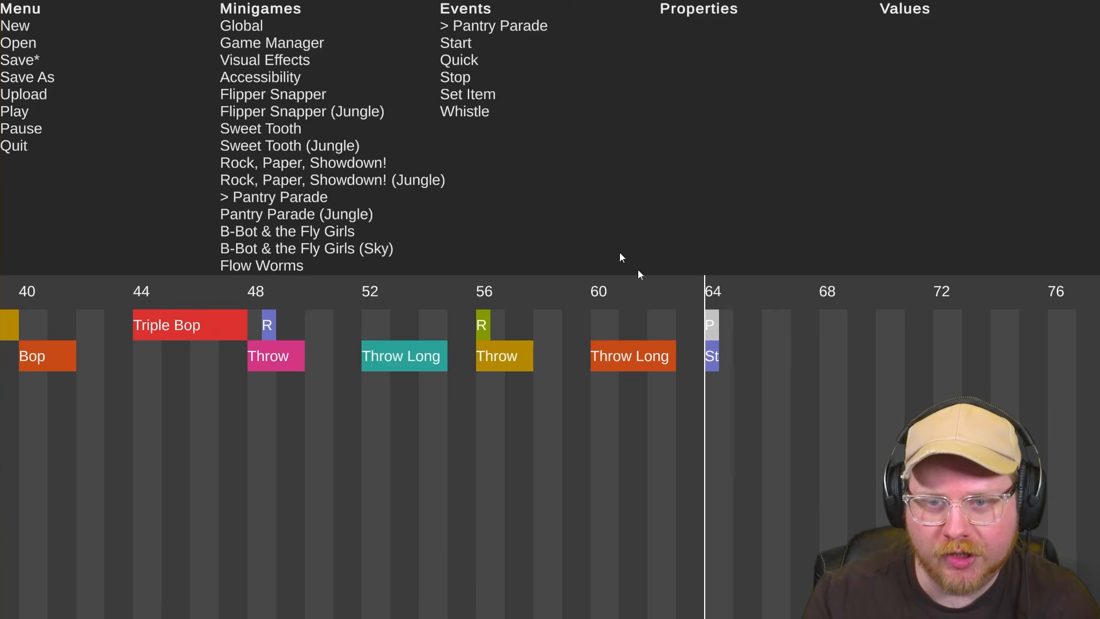
click(714, 355)
scroll(716, 359, down, 1)
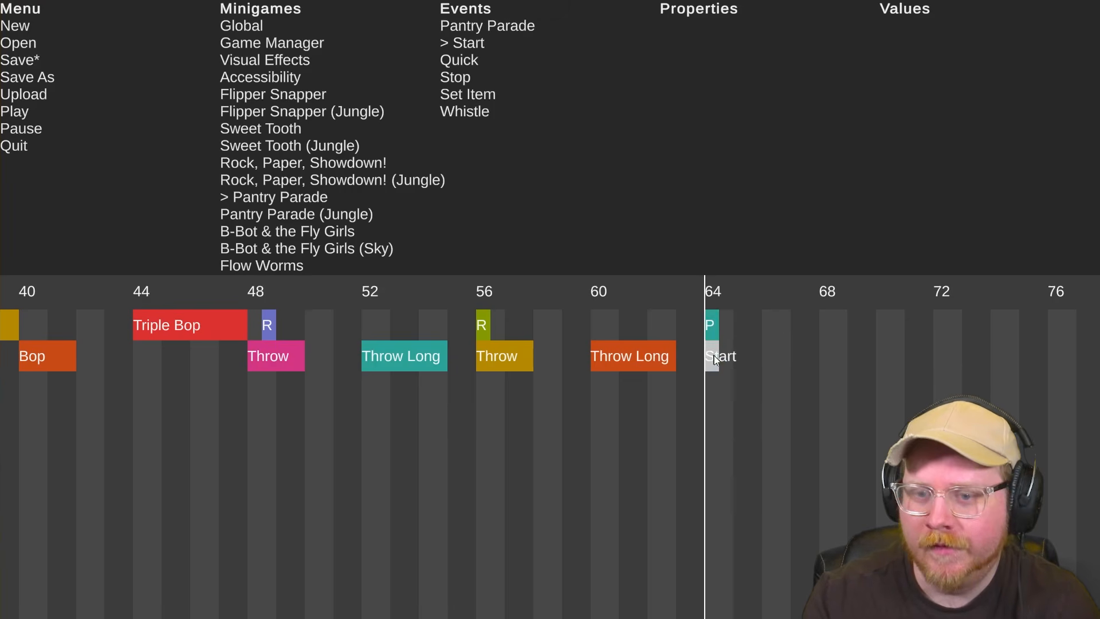
Play from beat 60 to test the transition into Pantry Parade, then stop playback
click(587, 283)
key(space)
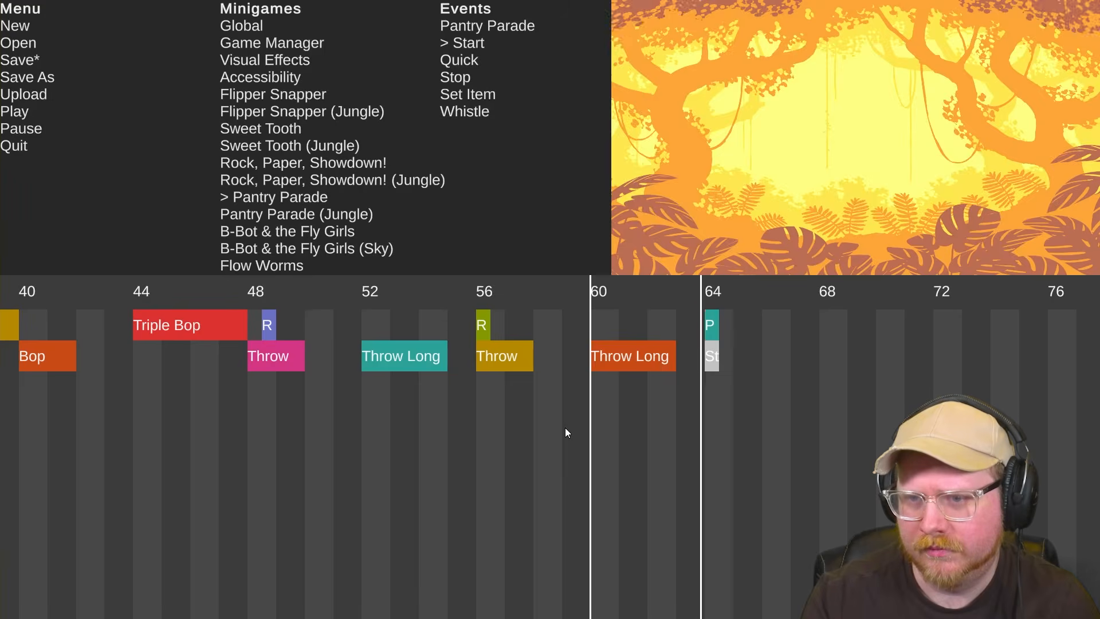
key(space)
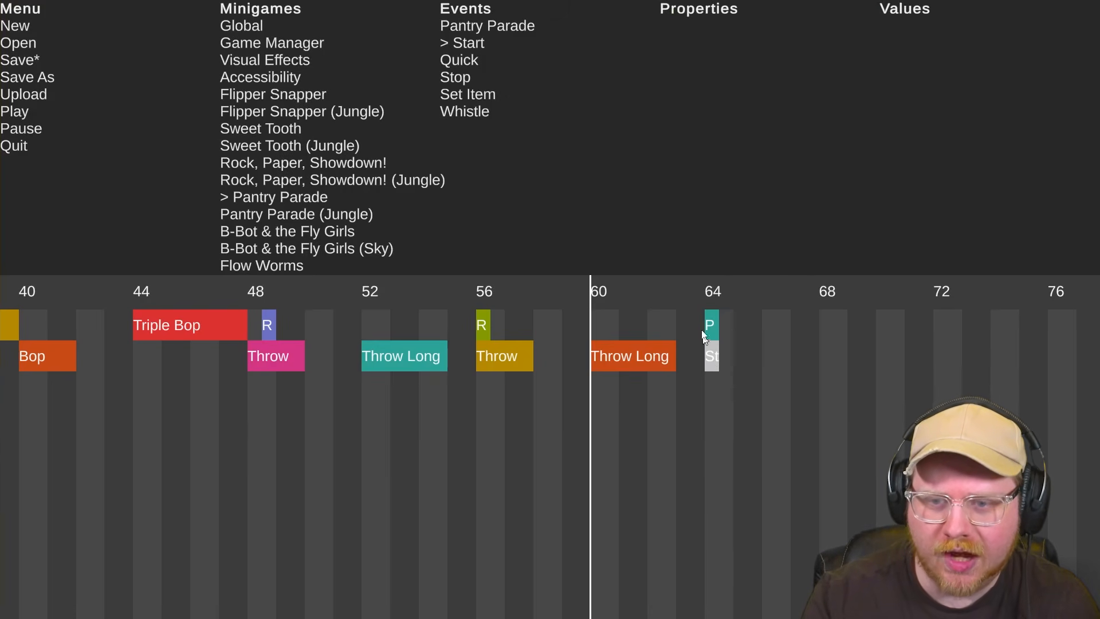
Examine how the Pantry Parade switch event and the Start event line up at beat 64
scroll(706, 355, up, 2)
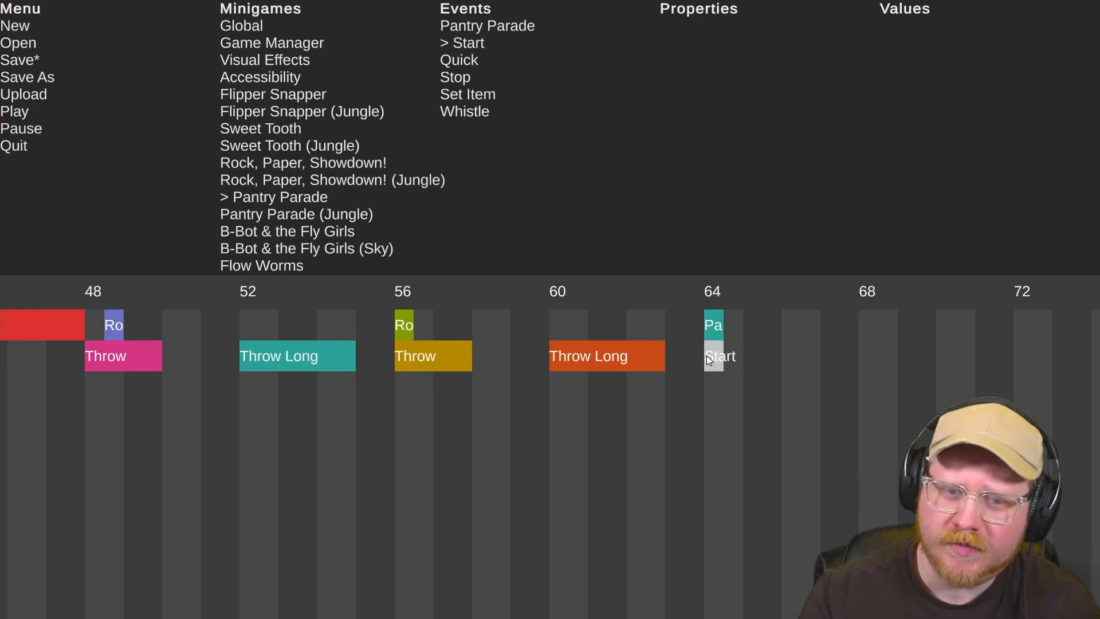
click(708, 294)
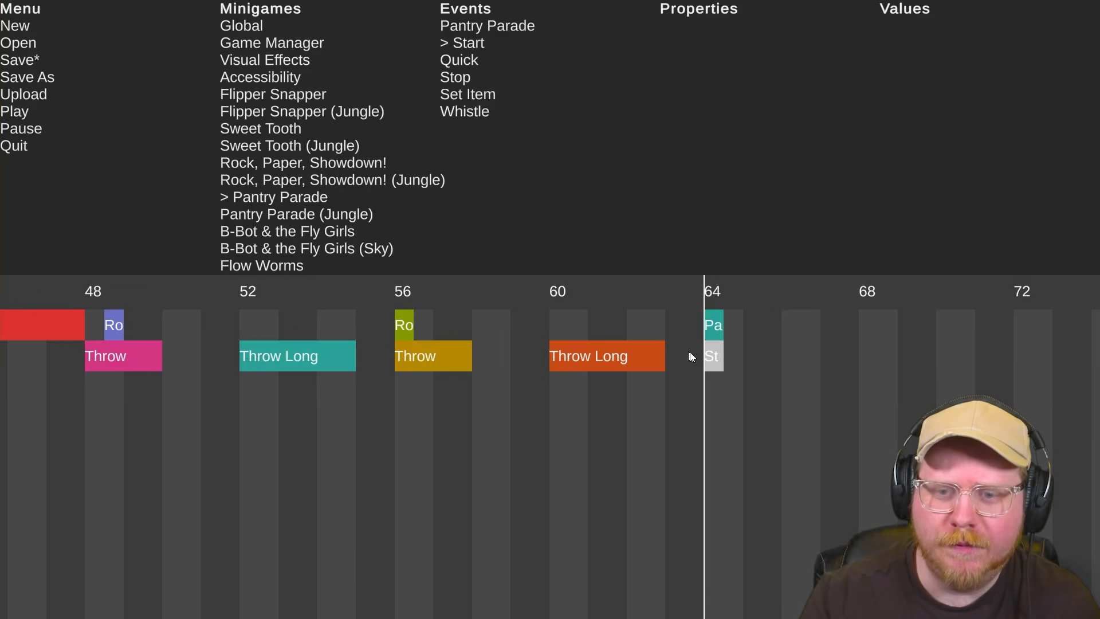
scroll(690, 355, up, 2)
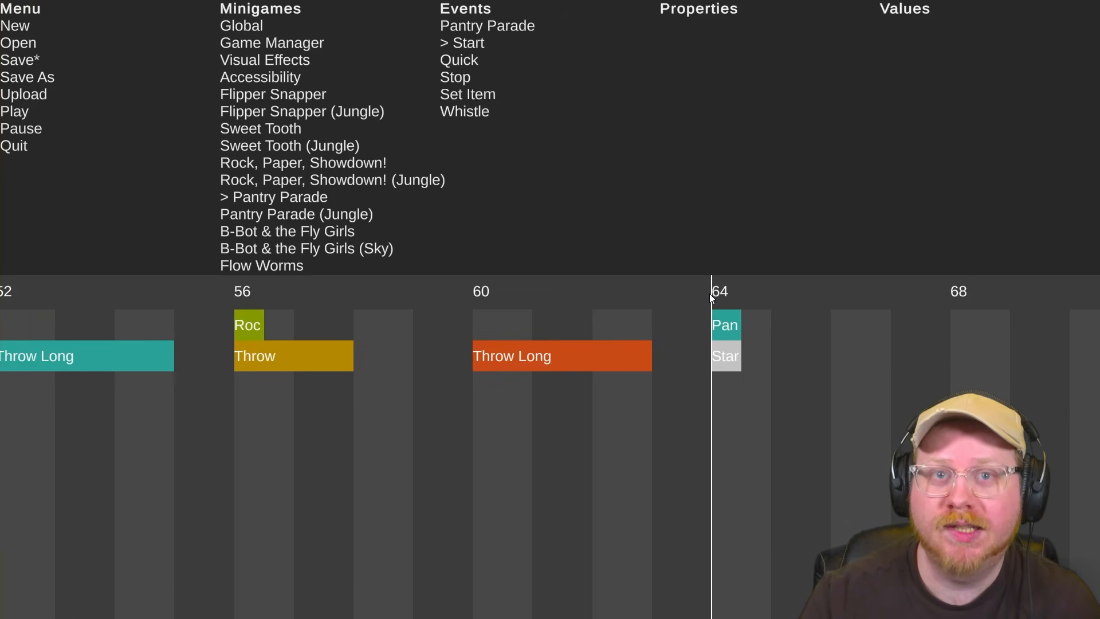
click(722, 325)
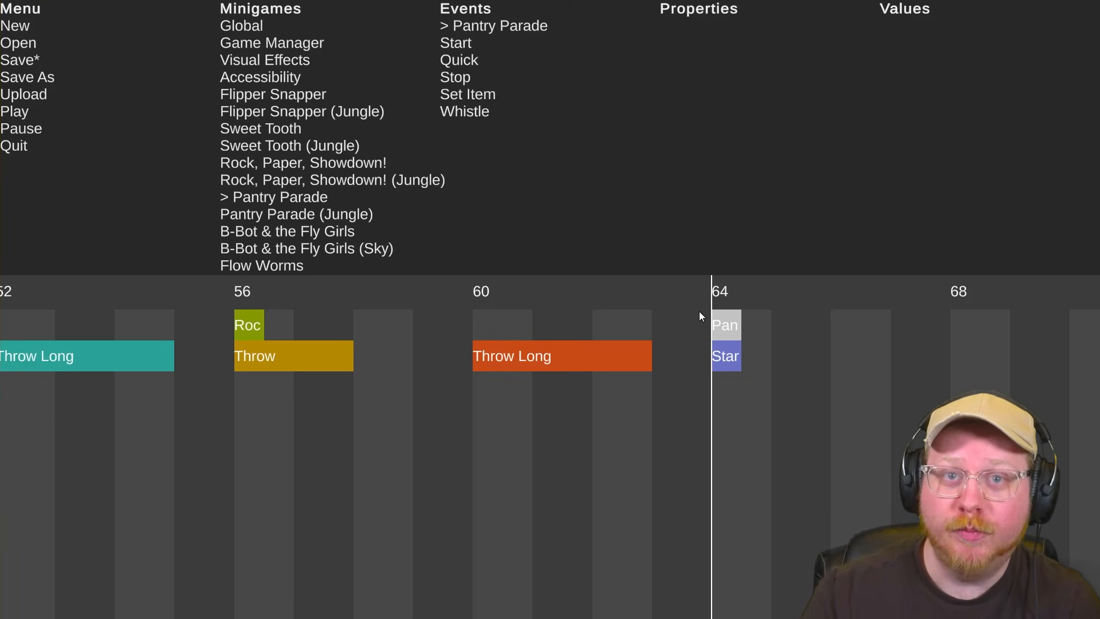
scroll(699, 317, down, 1)
scroll(700, 314, down, 1)
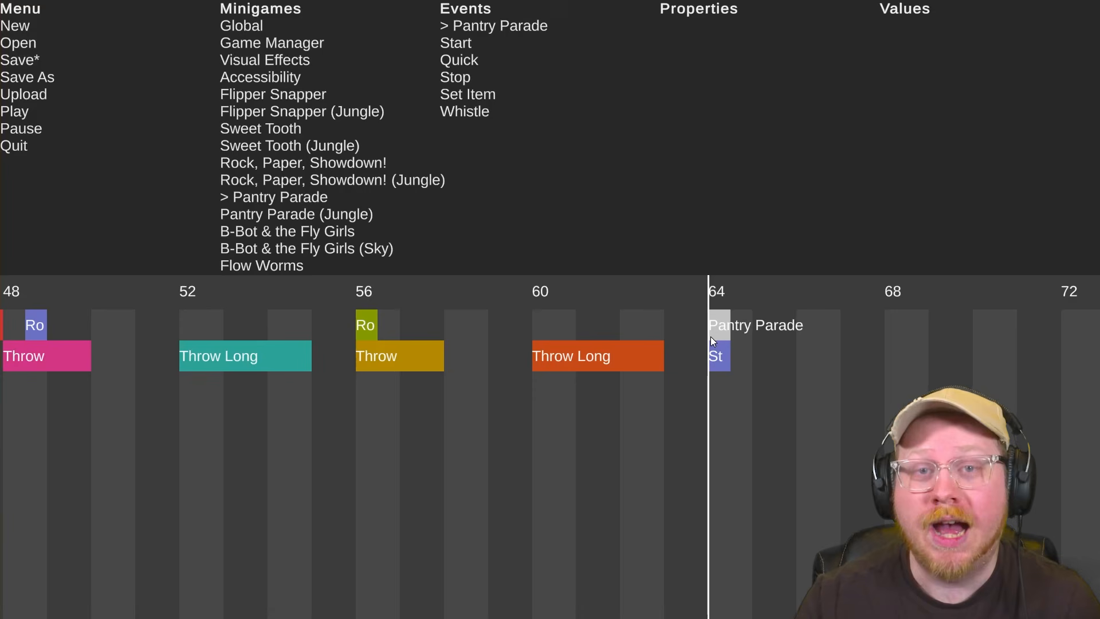
scroll(711, 336, up, 4)
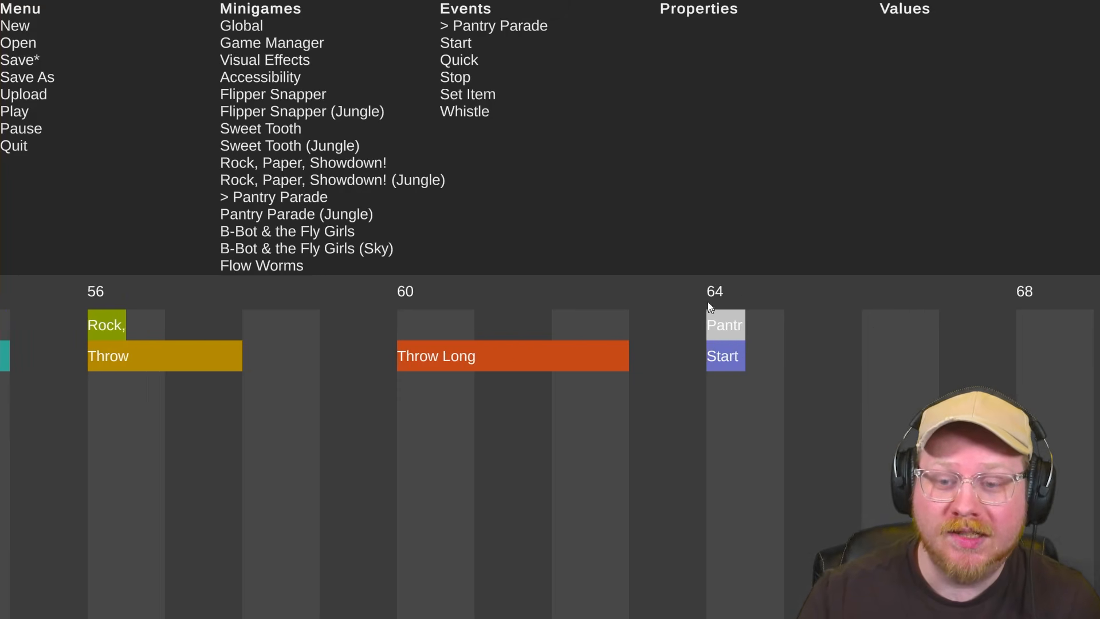
click(722, 346)
click(727, 325)
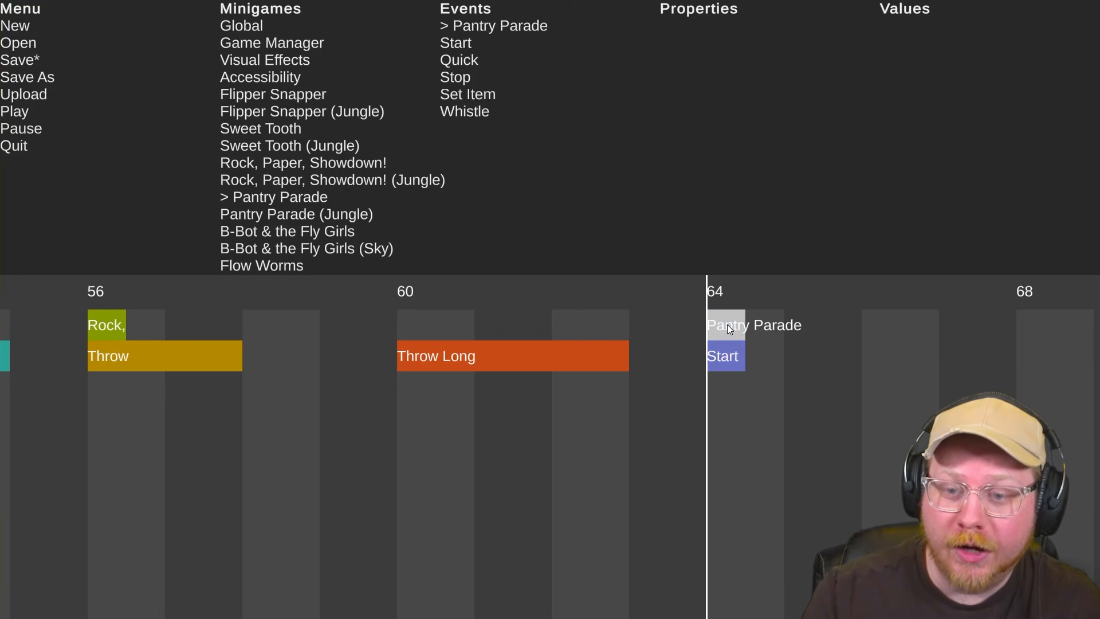
click(716, 362)
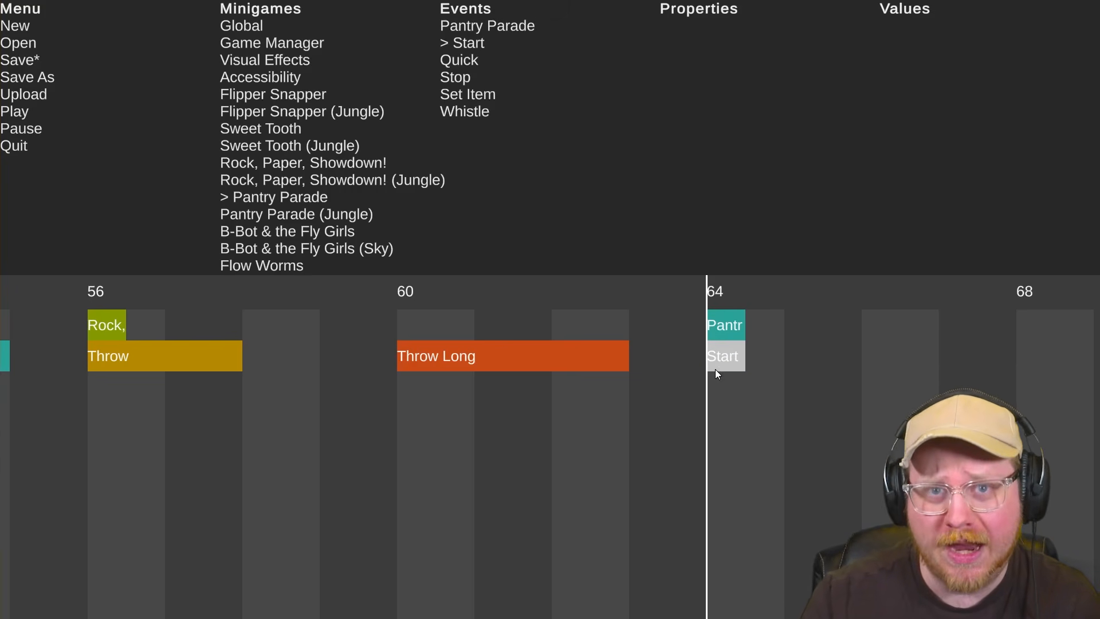
scroll(715, 369, up, 1)
click(733, 324)
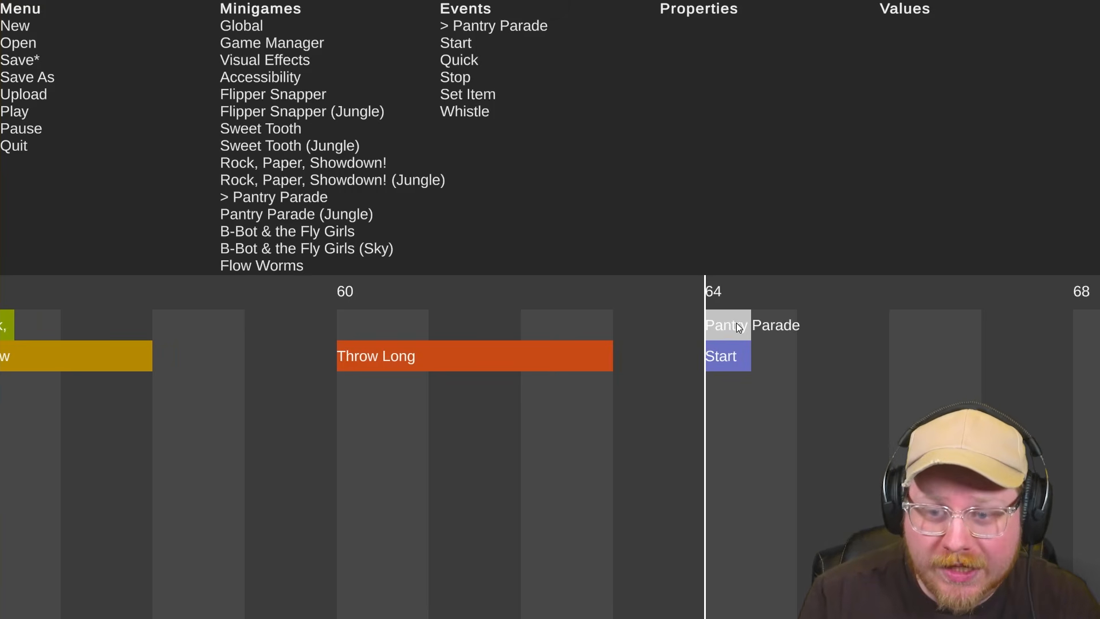
Move the Pantry Parade Start event to beat 66 and play from beat 56 to test its timing
drag(729, 324, 919, 357)
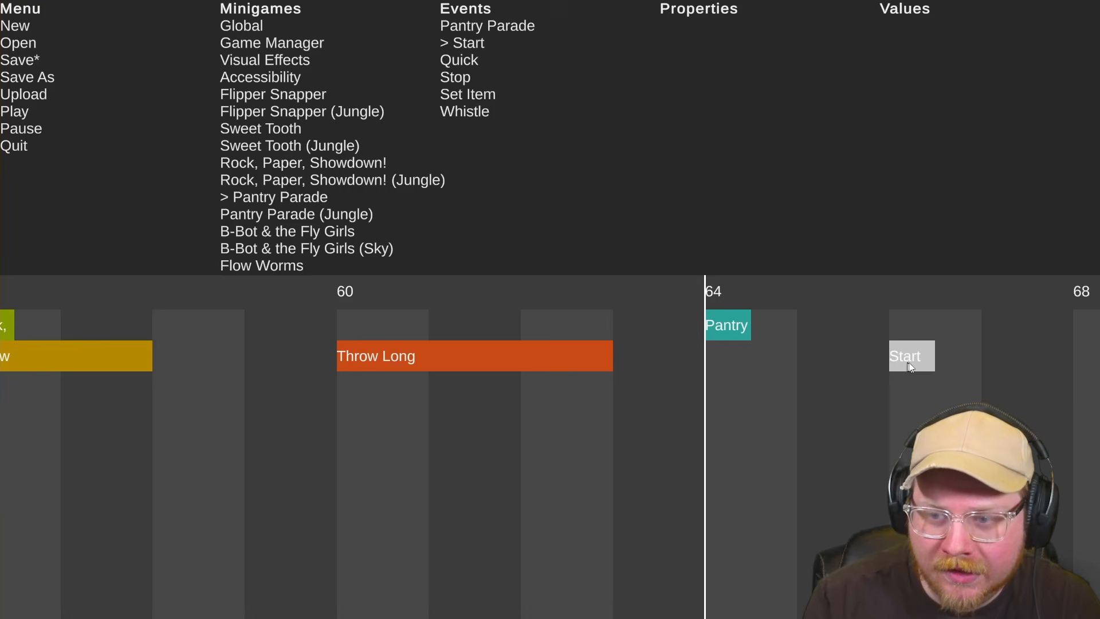
scroll(828, 370, down, 2)
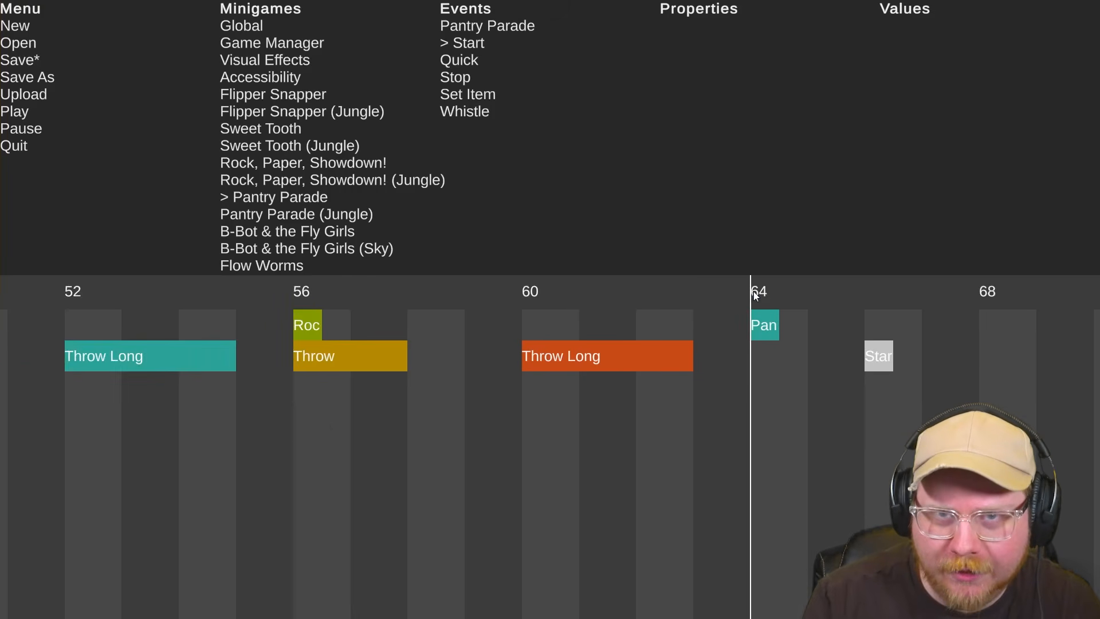
click(293, 291)
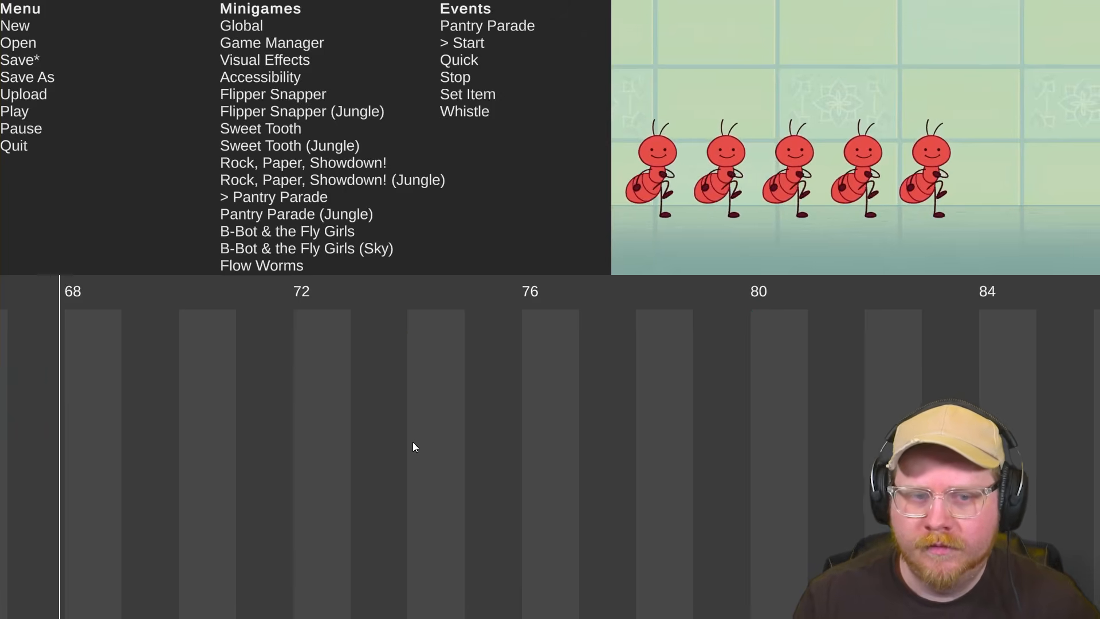
scroll(413, 436, right, 5)
scroll(414, 425, down, 3)
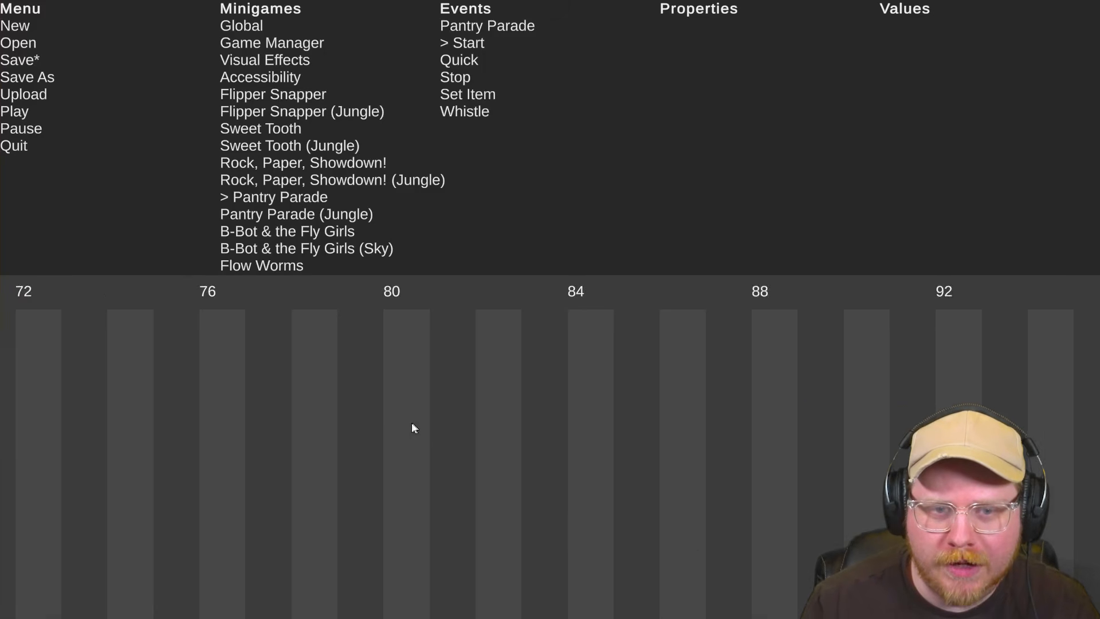
Move the Pantry Parade Start event to beat 67 and play from beat 64
scroll(409, 425, left, 3)
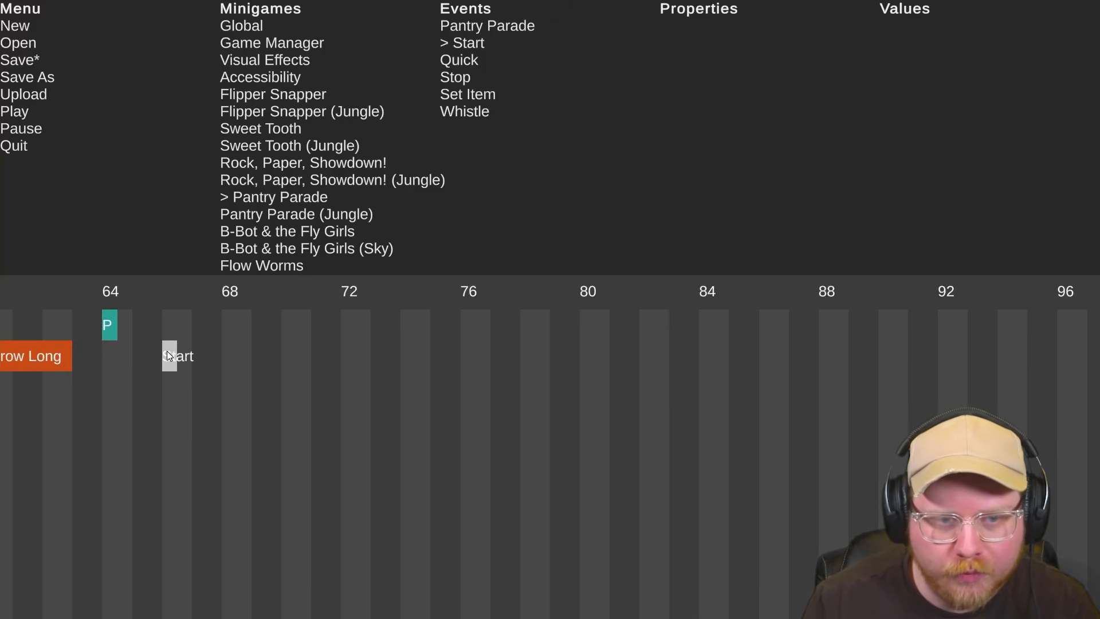
drag(168, 353, 199, 353)
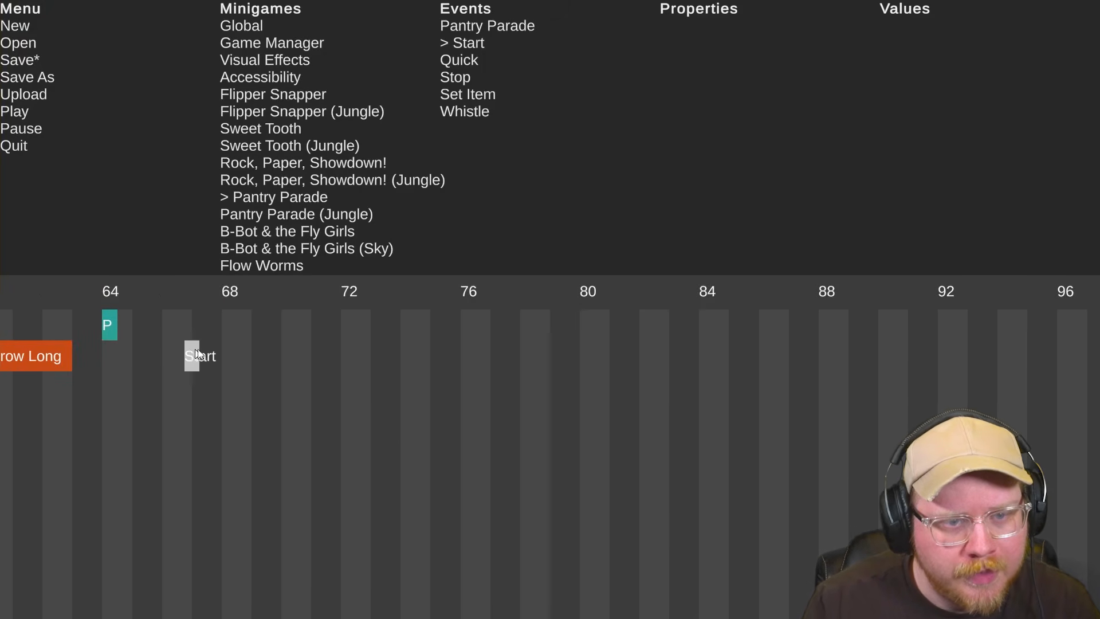
click(103, 292)
key(space)
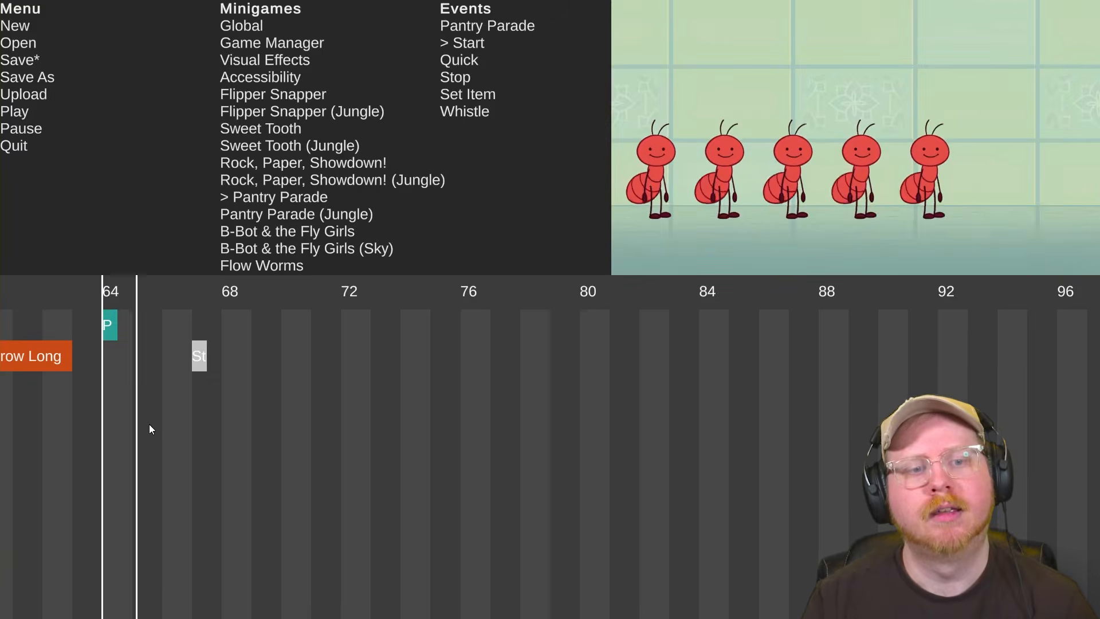
Move the Pantry Parade Start event to beat 68 and play from beat 64 to test it
click(197, 350)
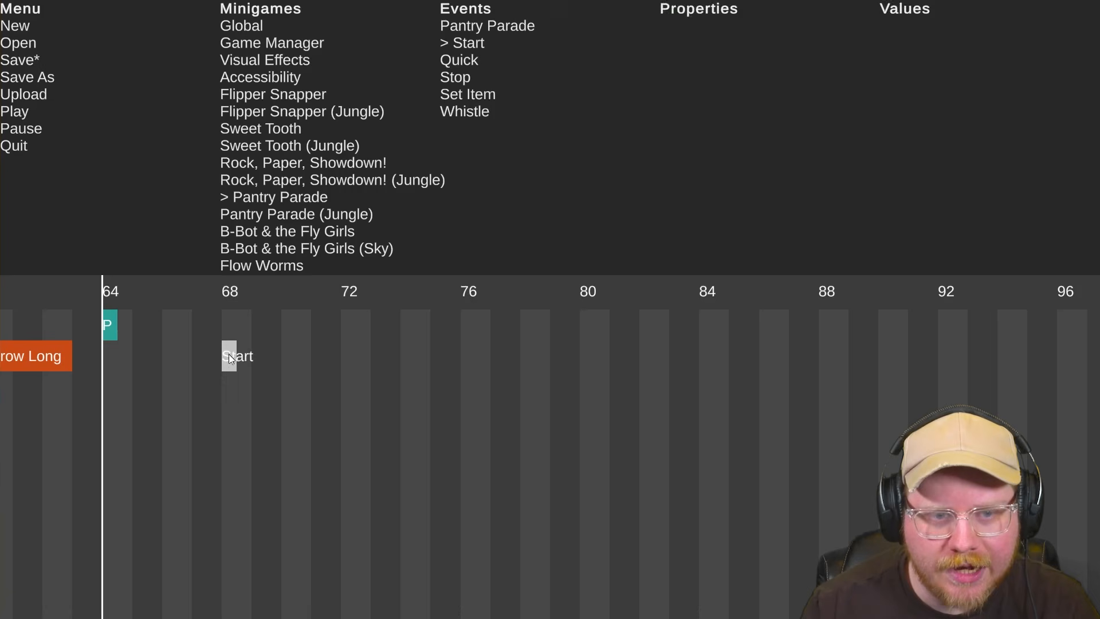
key(space)
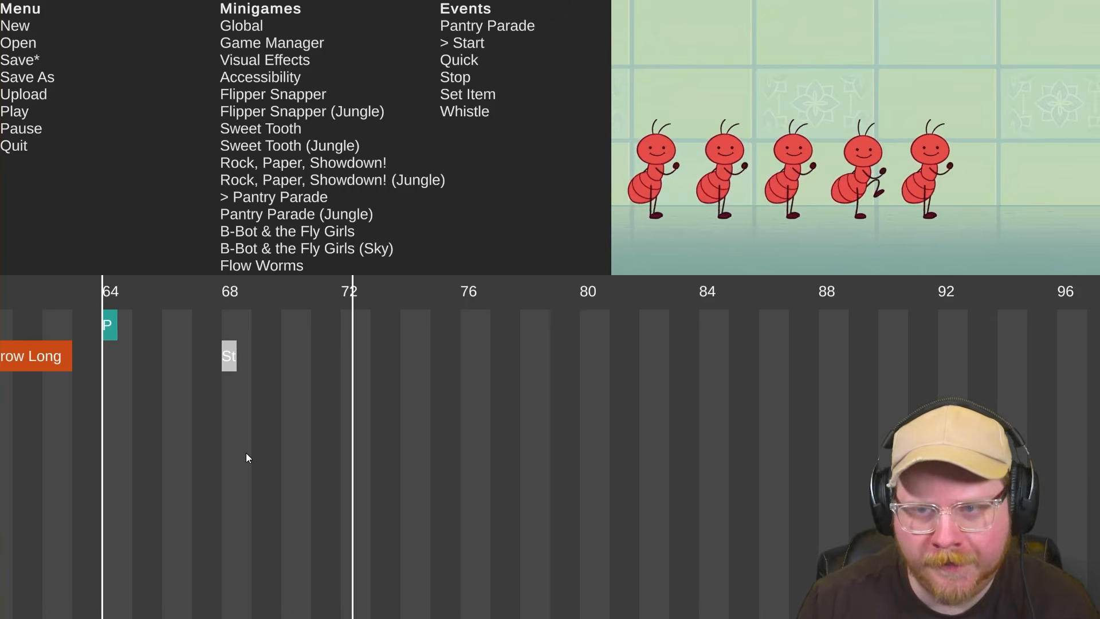
key(space)
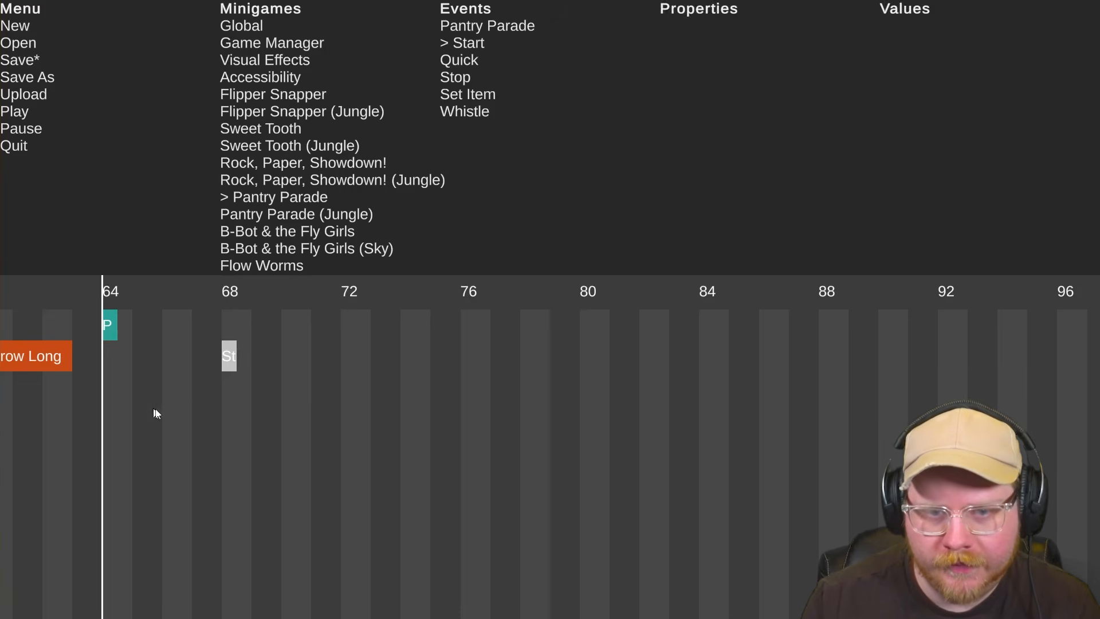
scroll(201, 412, up, 5)
scroll(329, 449, up, 2)
scroll(329, 449, down, 4)
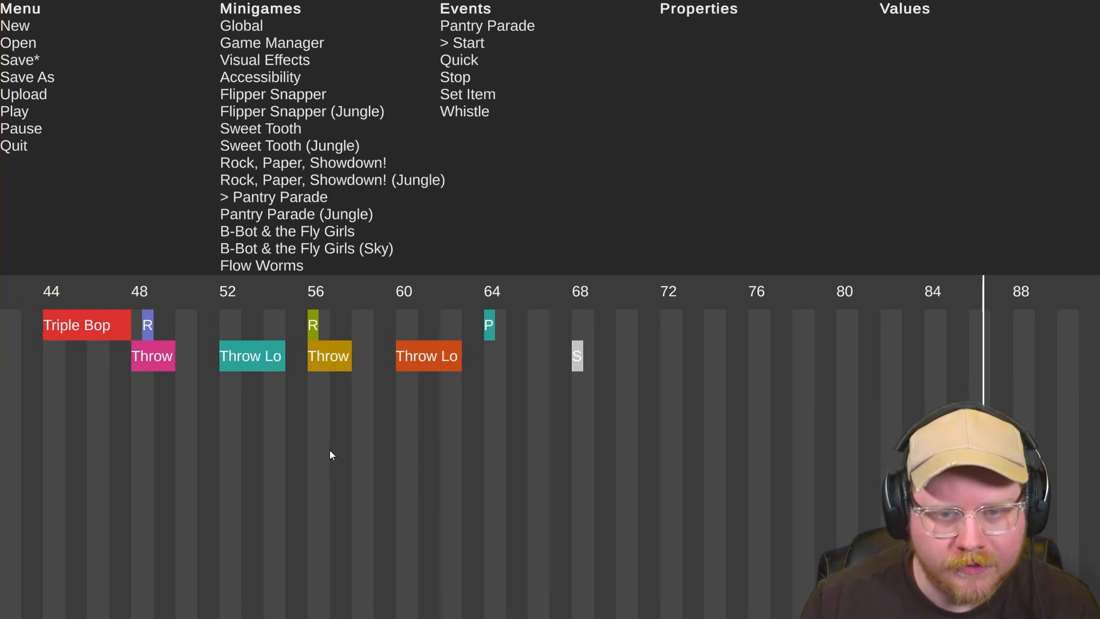
Play the mixtape from beat 64 to check the timing of the Pantry Parade Start event at beat 68
scroll(329, 449, up, 4)
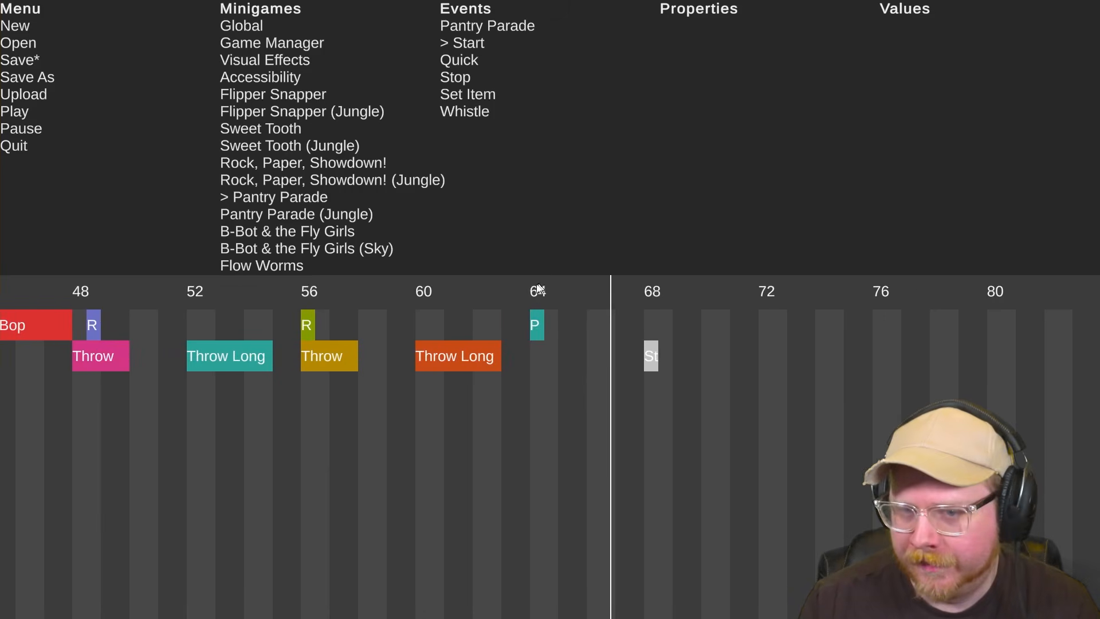
click(538, 290)
key(space)
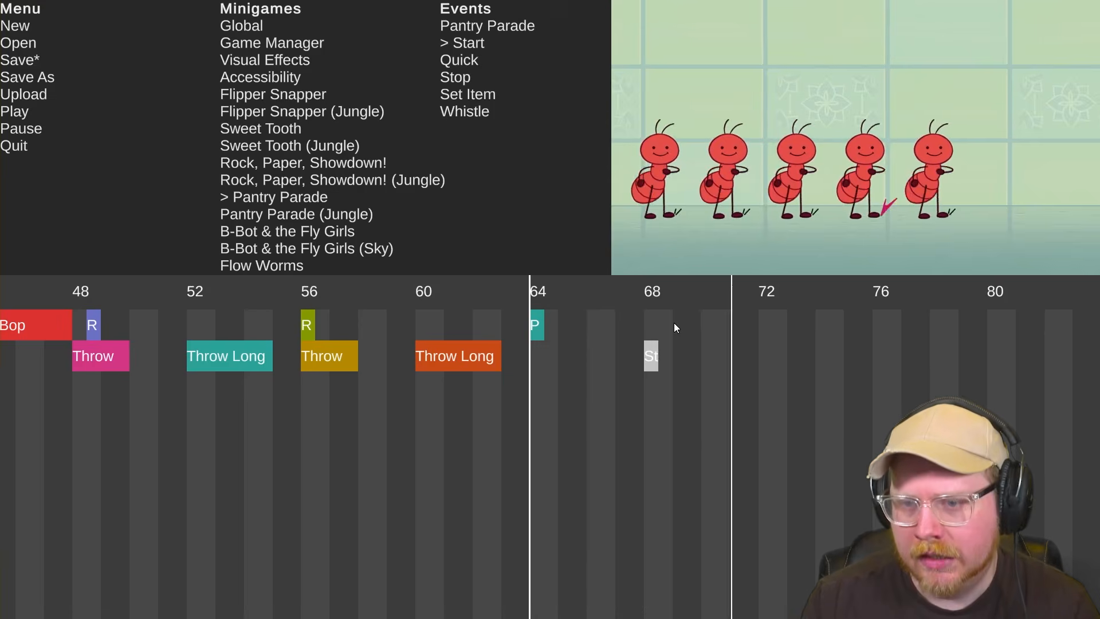
key(space)
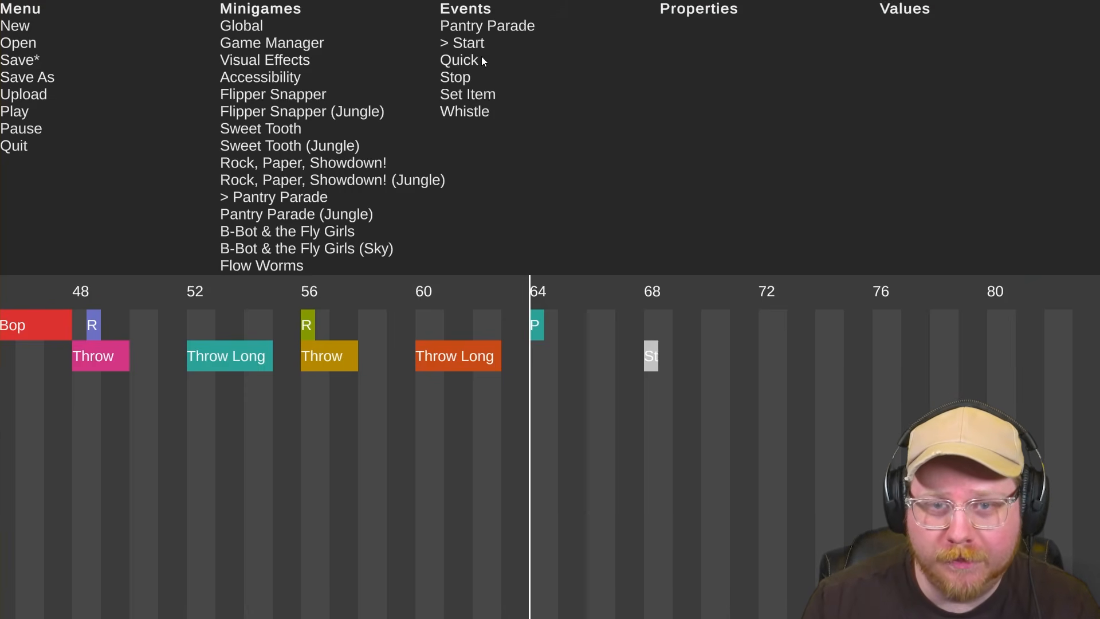
Add a Pantry Parade Quick event at beat 72 and play from beat 64 to test it
click(465, 61)
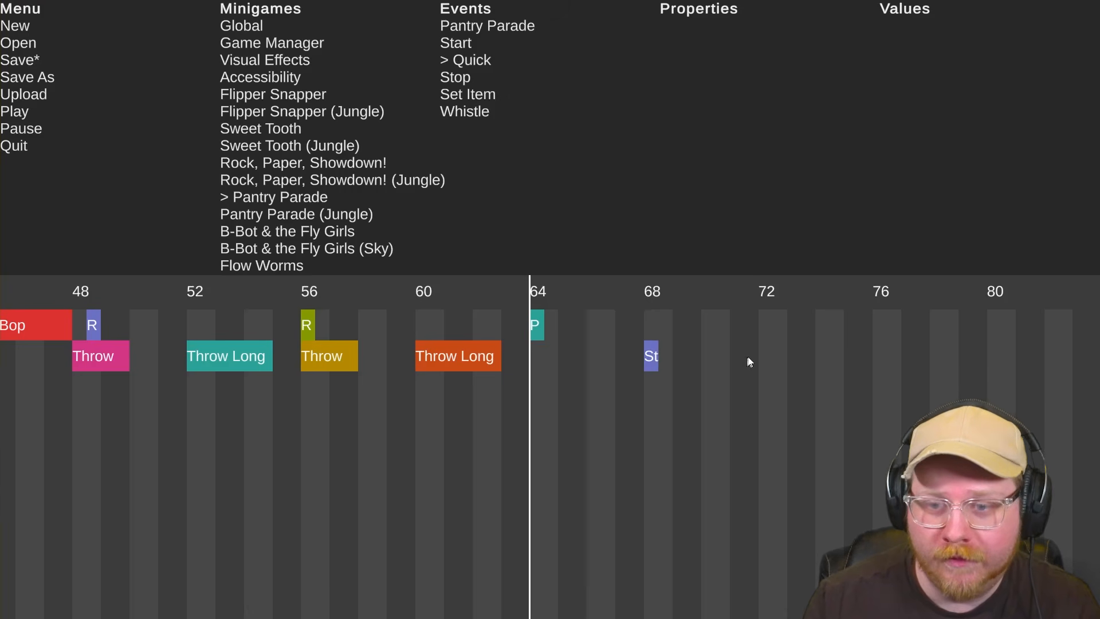
click(777, 352)
key(space)
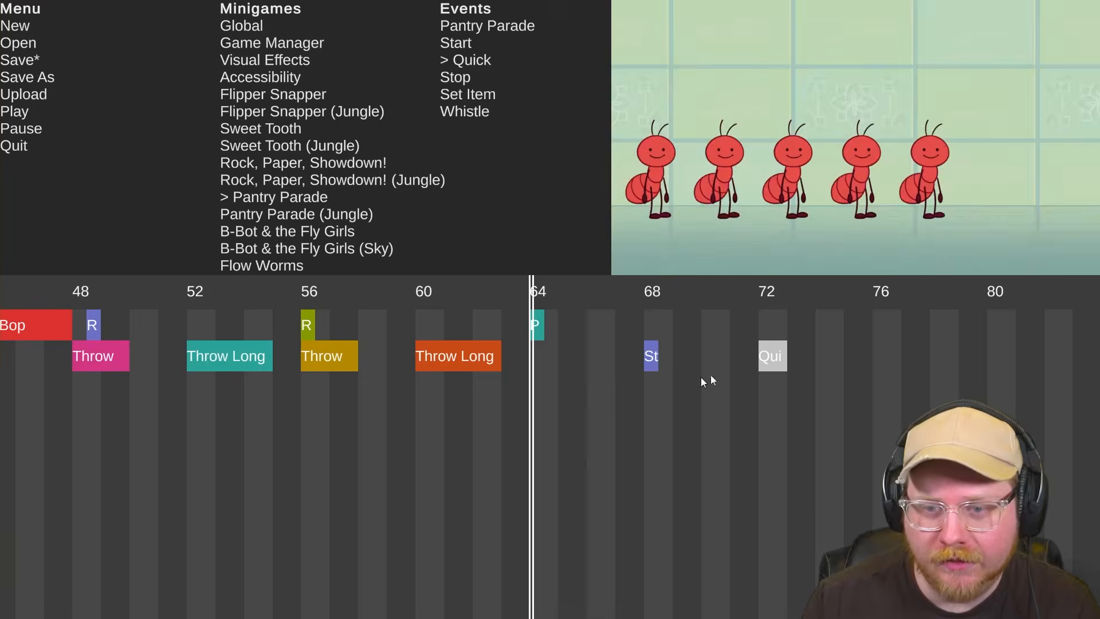
key(space)
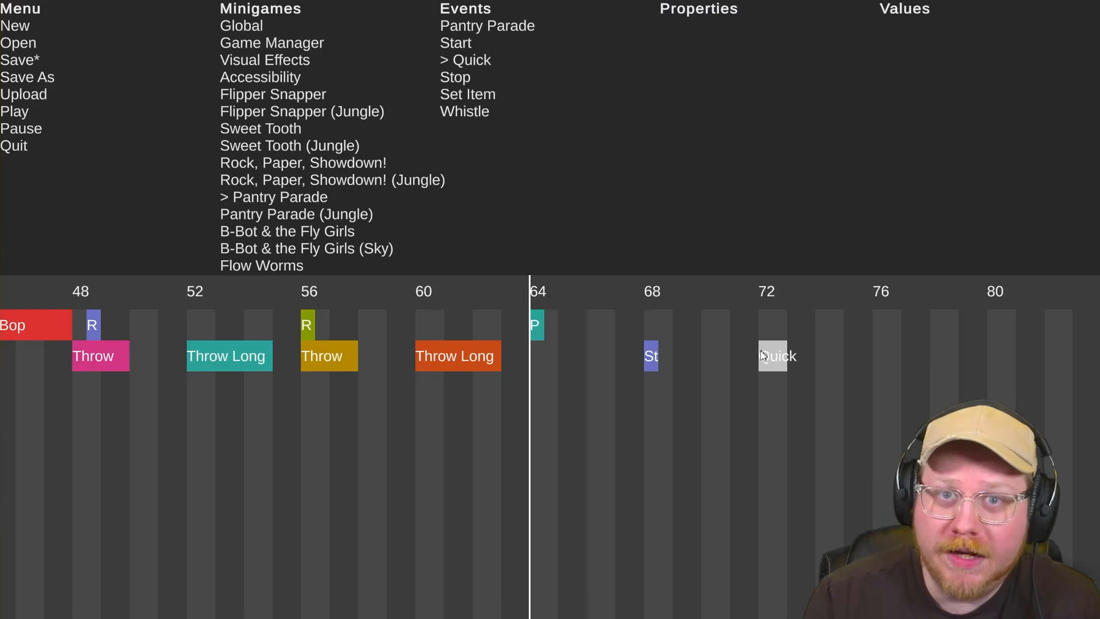
key(space)
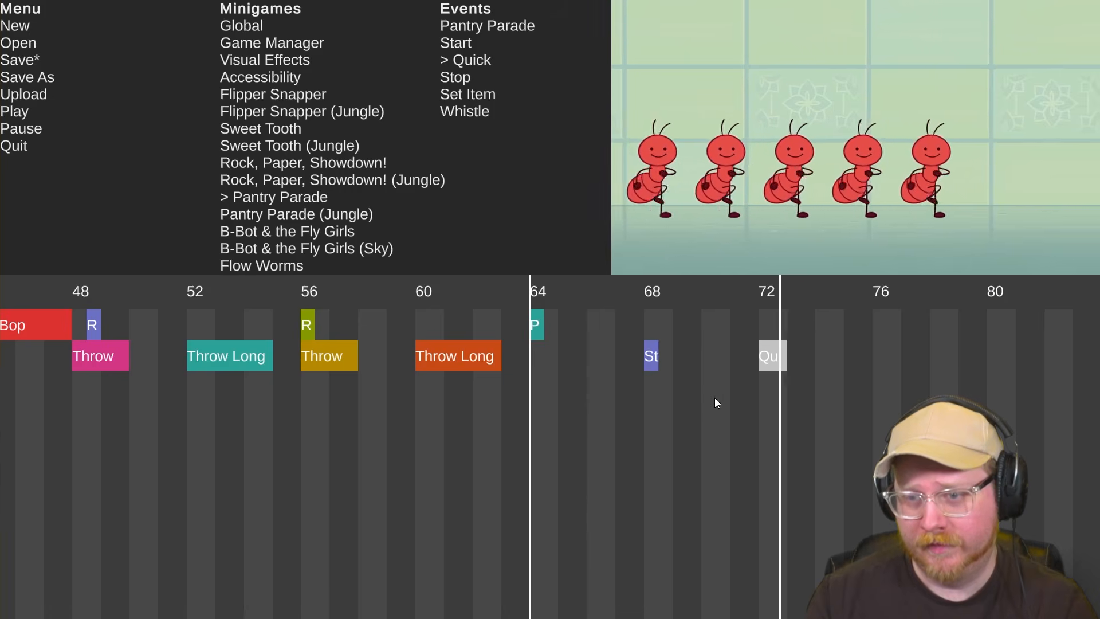
key(space)
Move the Quick event to beat 75, play briefly from just before beat 68, and return the playhead to beat 64
drag(764, 357, 860, 358)
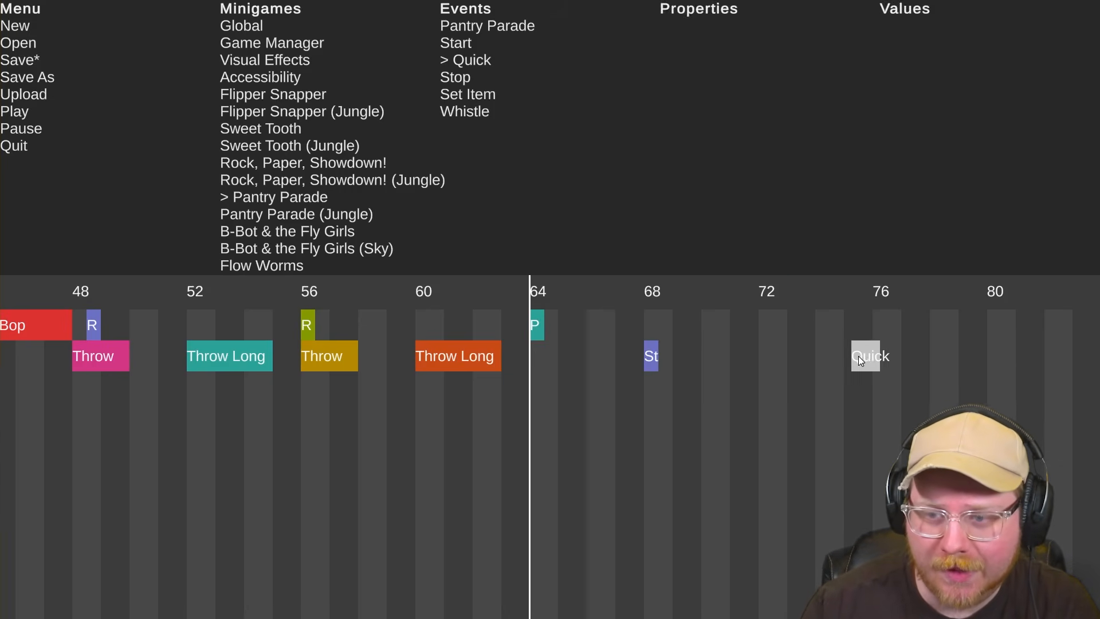
click(639, 293)
key(space)
key(space)
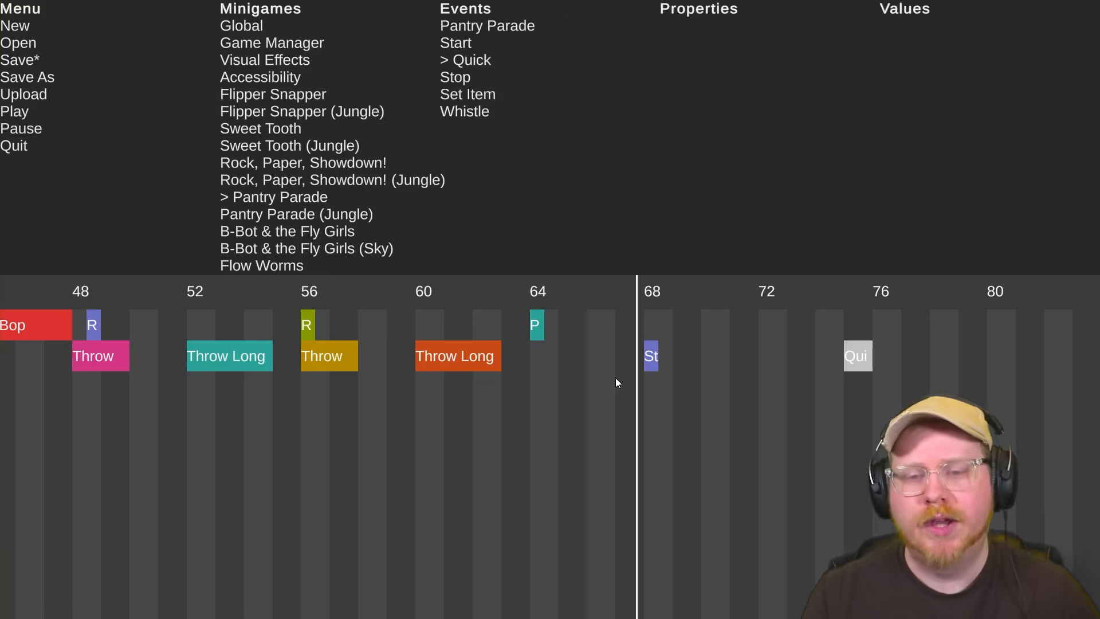
click(619, 290)
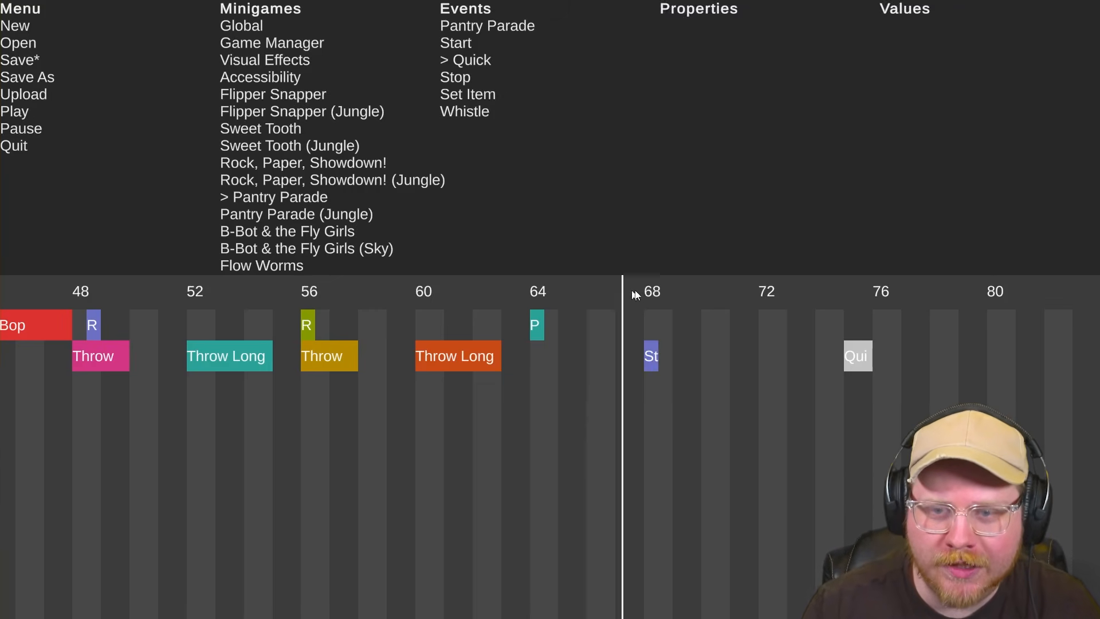
key(space)
key(space)
click(621, 293)
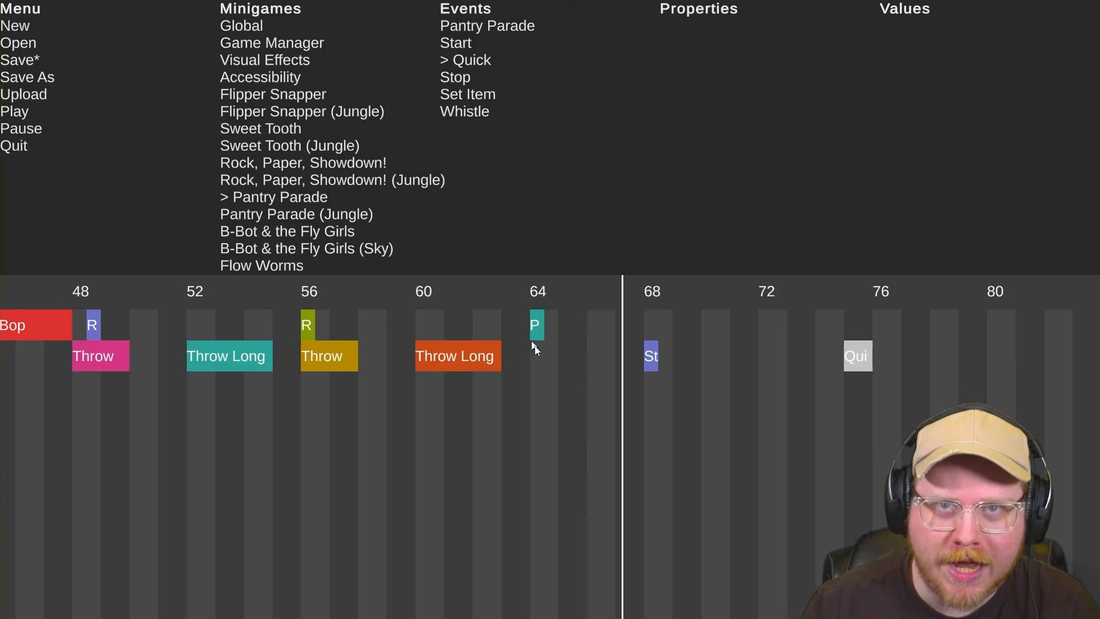
drag(631, 295, 530, 304)
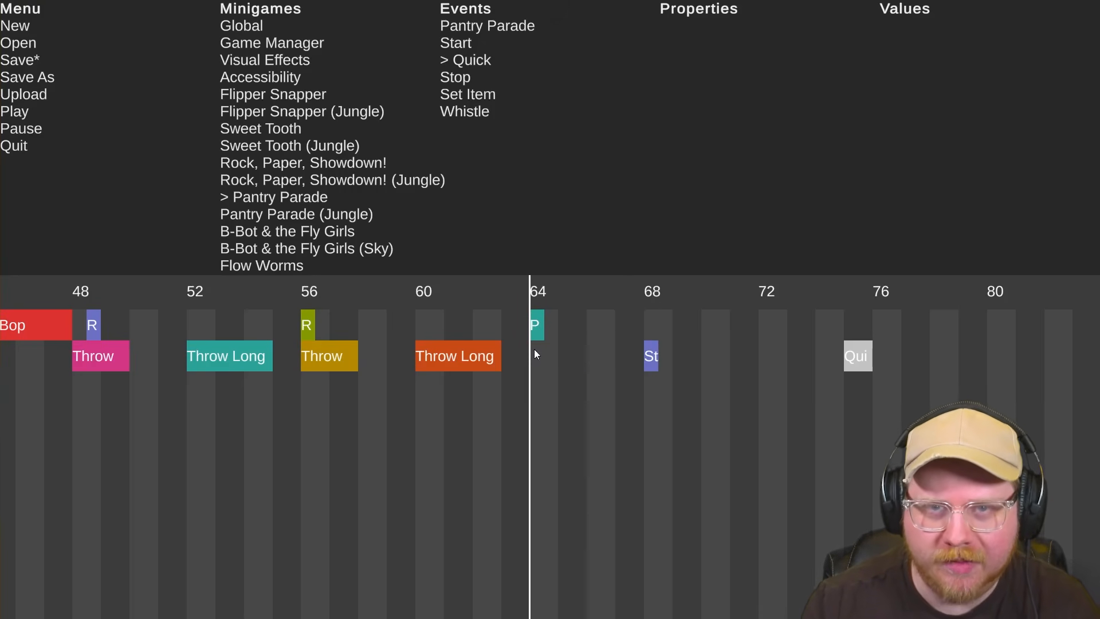
Play from beat 68 twice to check the Start and Quick events, and set the playhead to beat 79
click(643, 291)
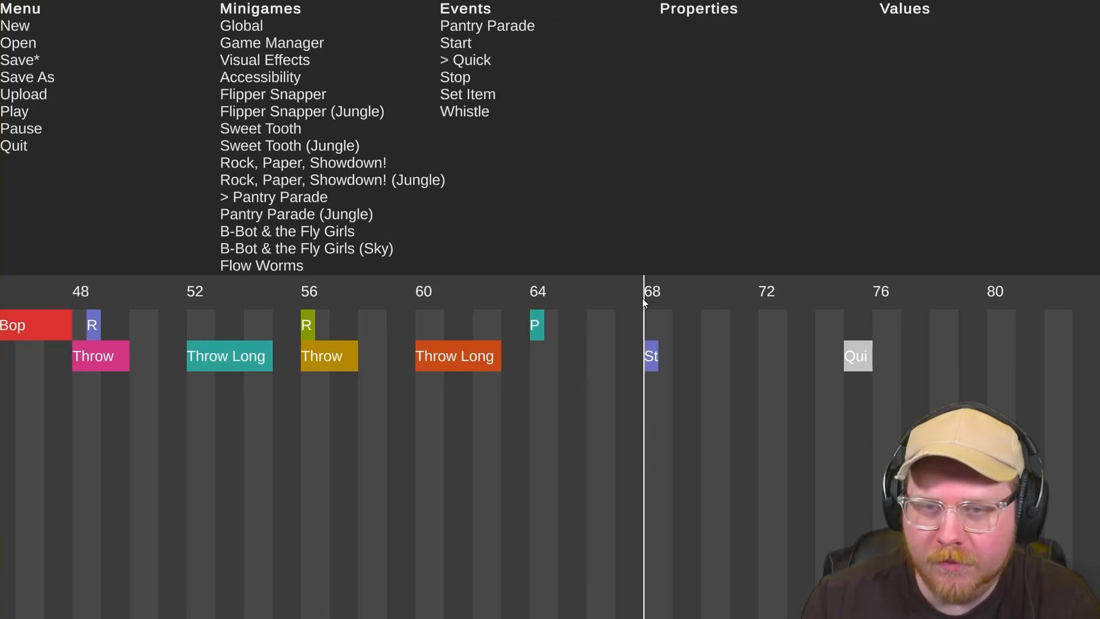
key(space)
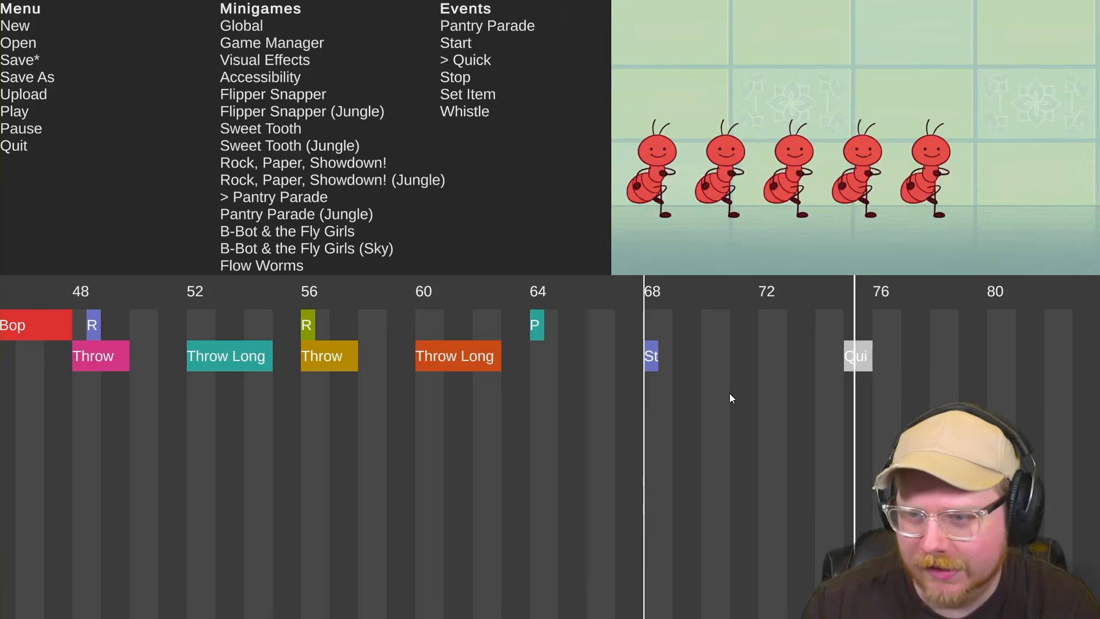
key(space)
drag(626, 299, 644, 295)
key(space)
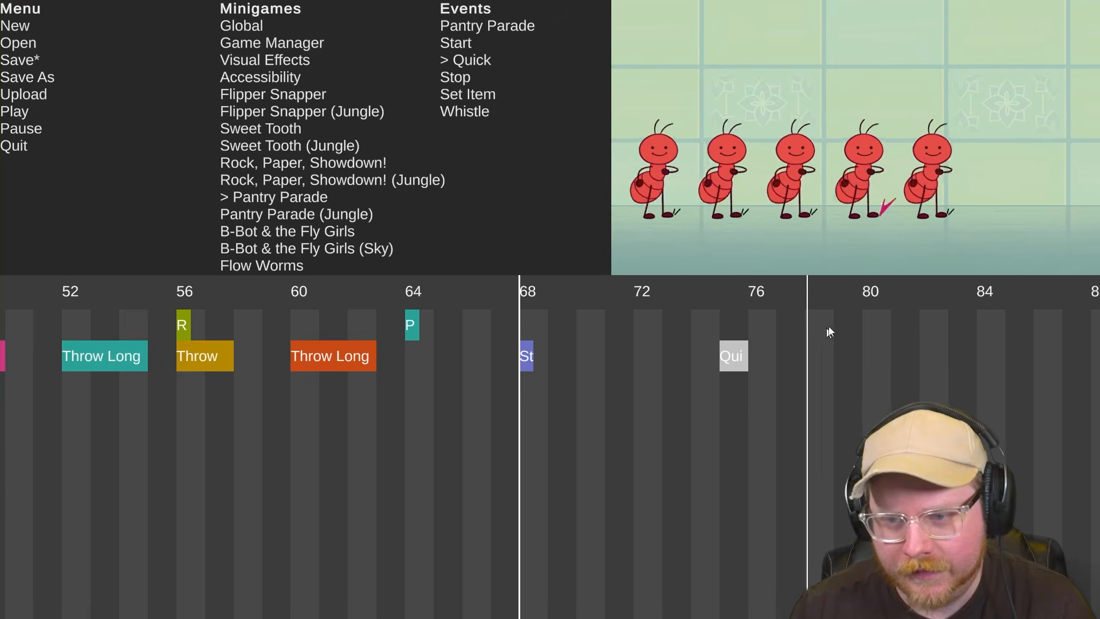
key(space)
click(841, 296)
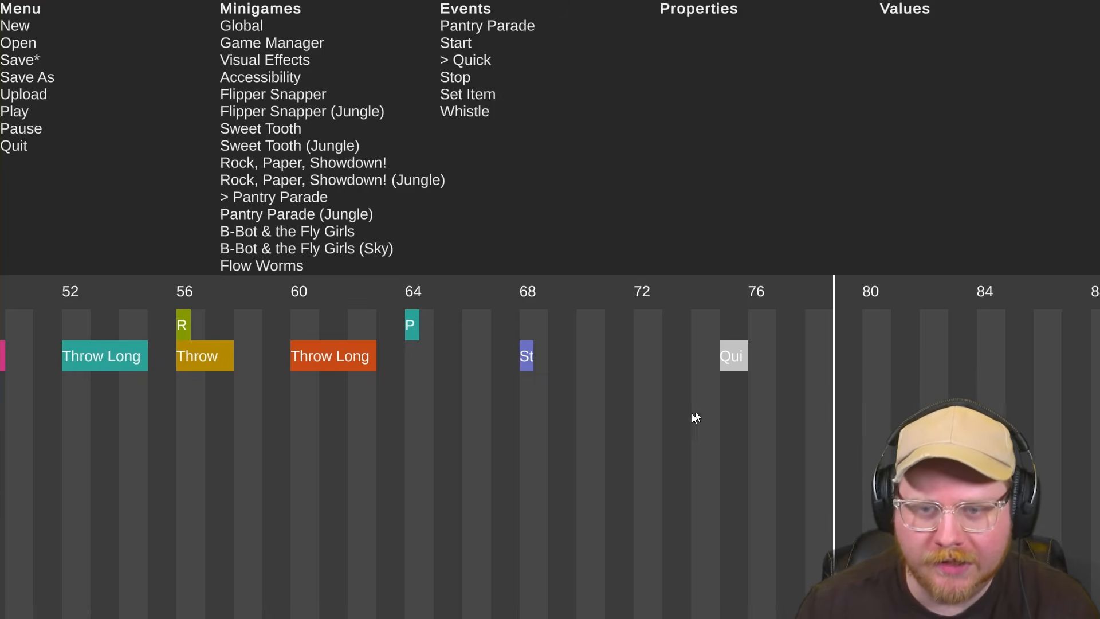
Examine the events available for Pantry Parade (Jungle) and B-Bot & the Fly Girls
scroll(275, 204, down, 1)
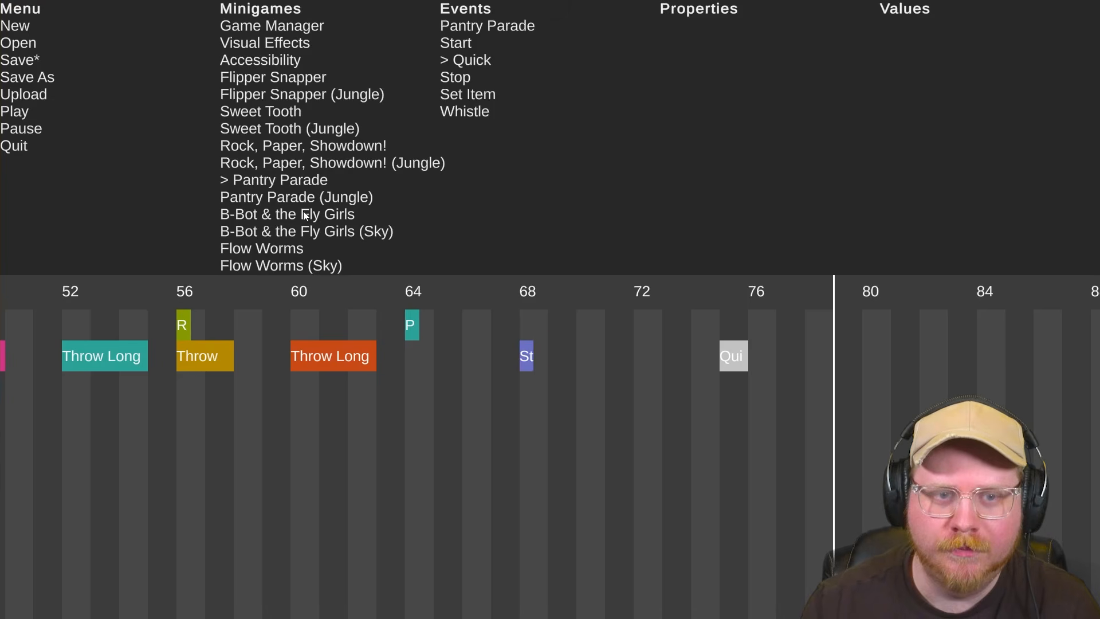
click(321, 197)
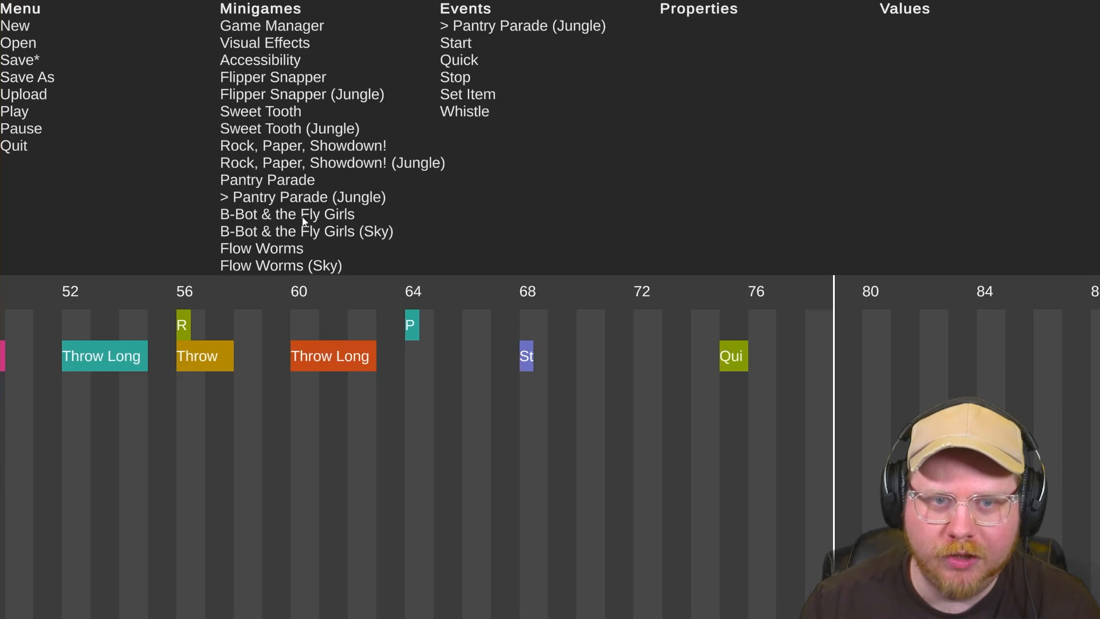
click(299, 214)
scroll(296, 231, down, 3)
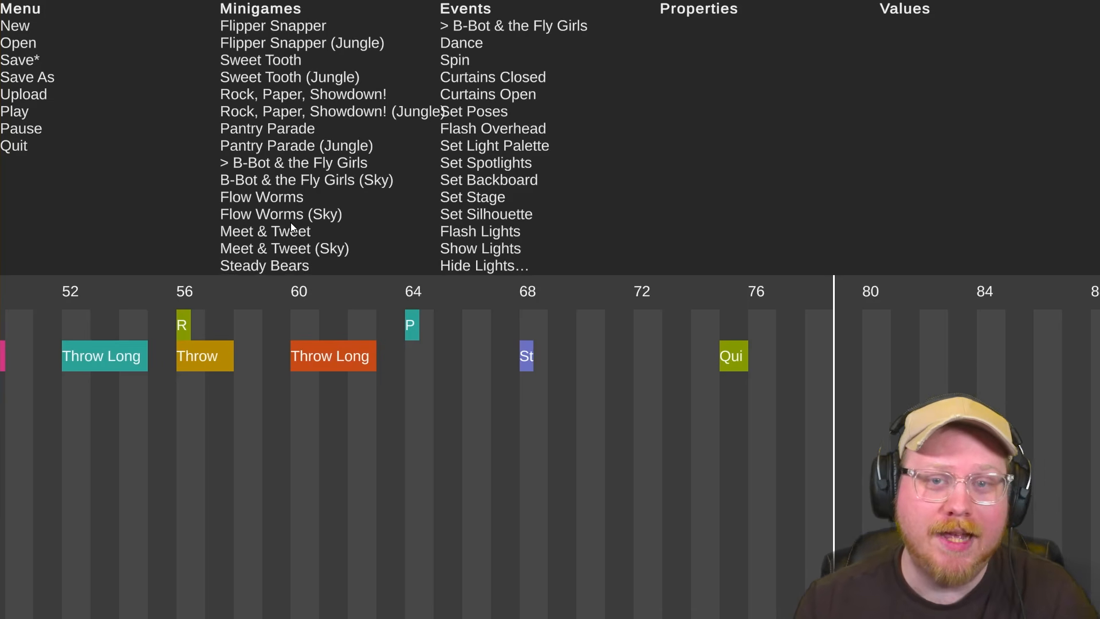
scroll(496, 116, down, 6)
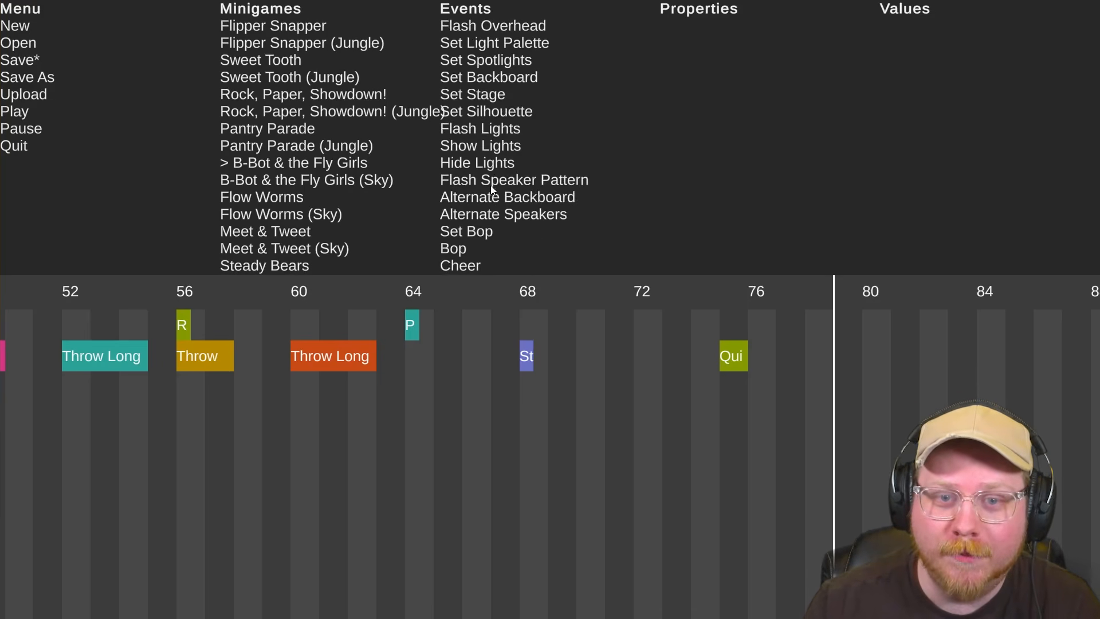
scroll(491, 185, up, 6)
scroll(491, 185, down, 6)
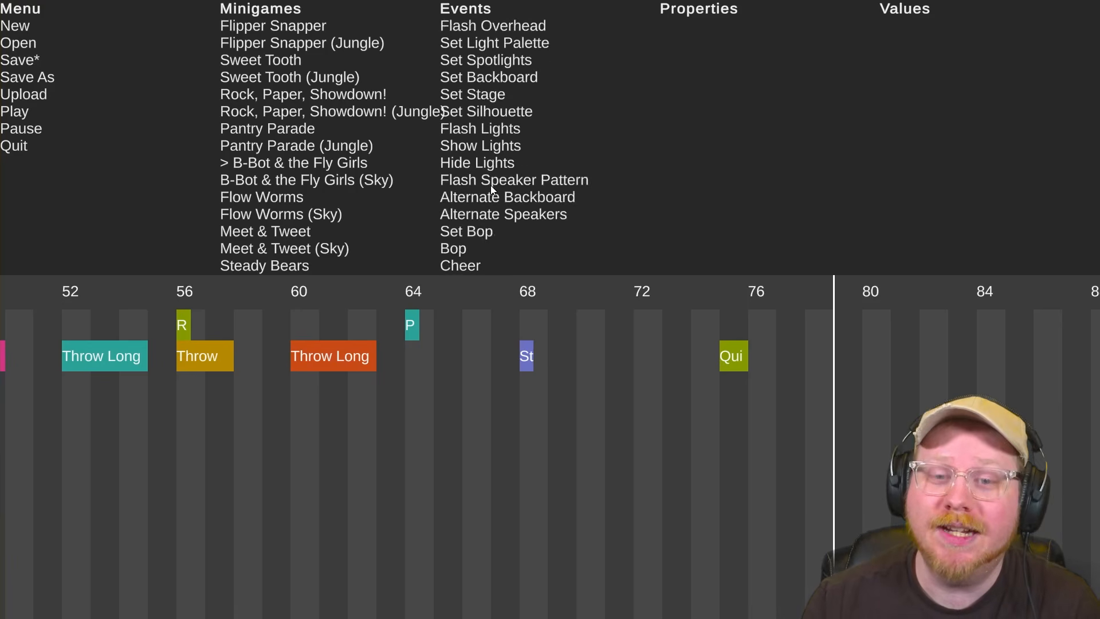
scroll(491, 184, up, 5)
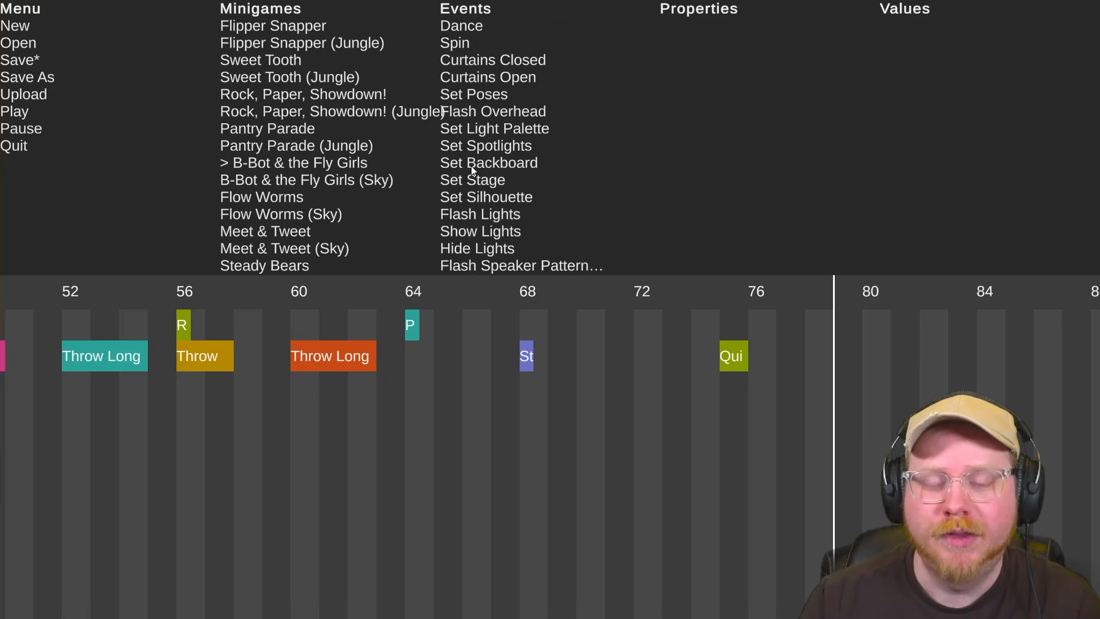
scroll(471, 167, down, 5)
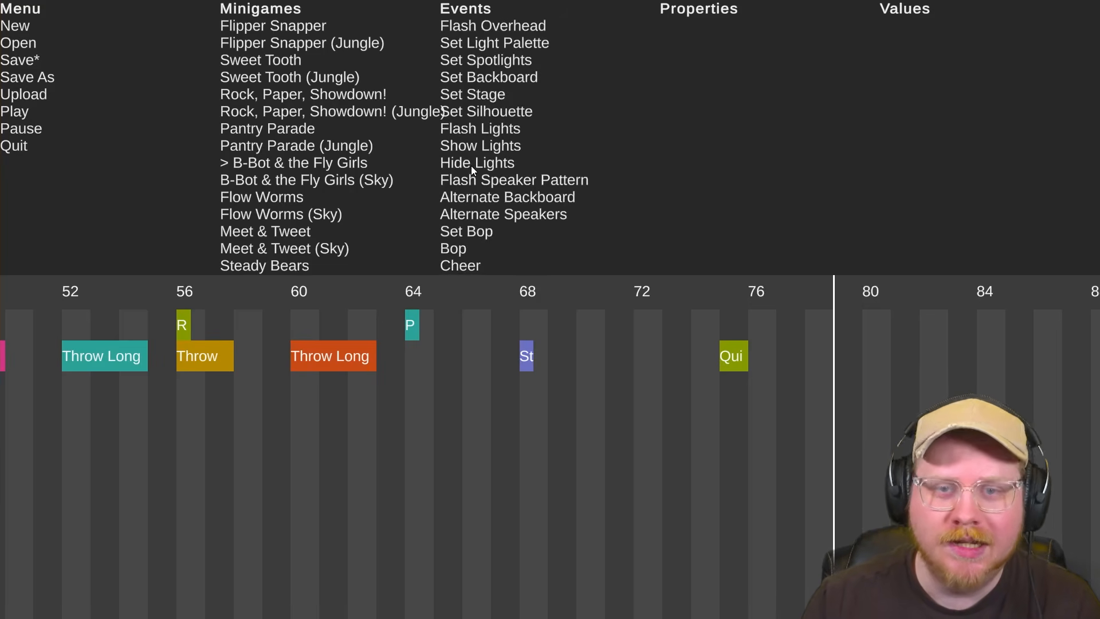
scroll(471, 166, up, 6)
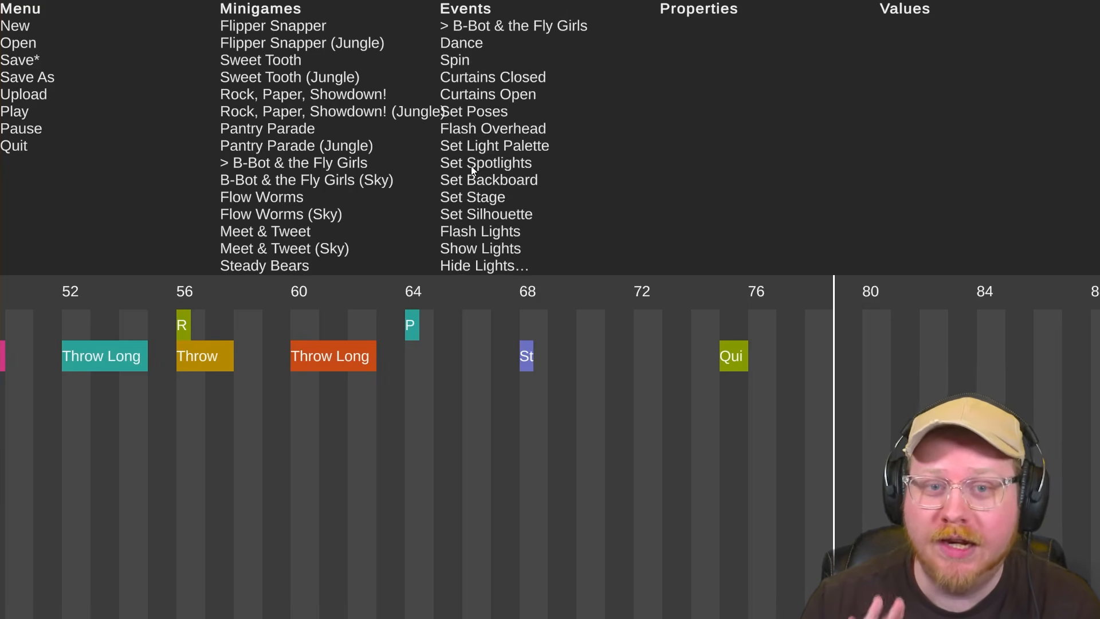
Add the B-Bot & the Fly Girls switch event and a Dance event below it at beat 79
click(470, 43)
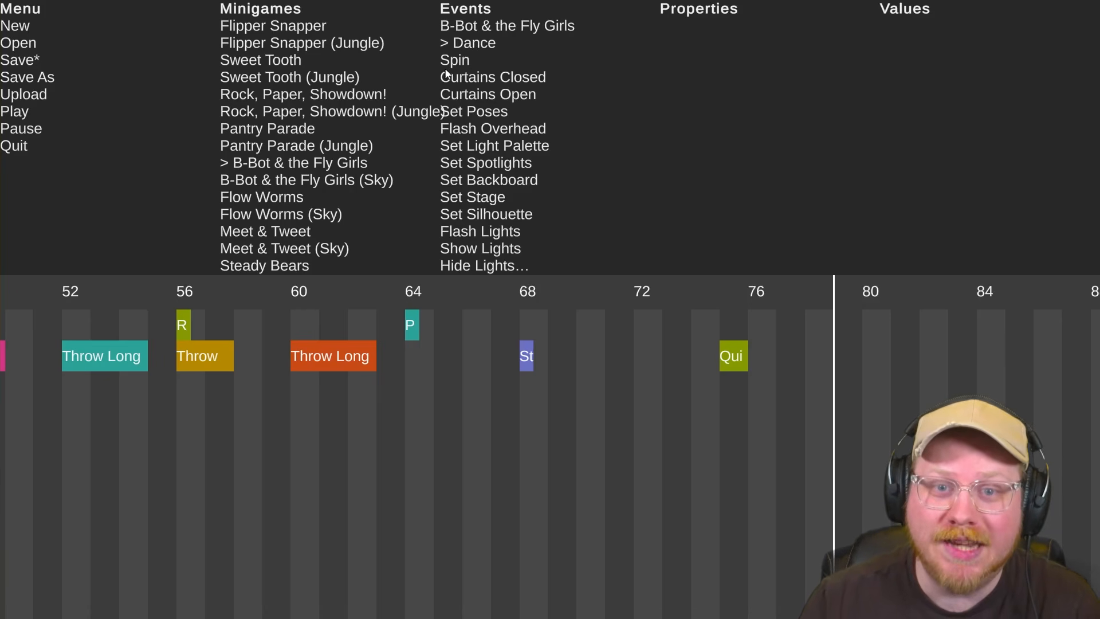
click(449, 63)
click(472, 26)
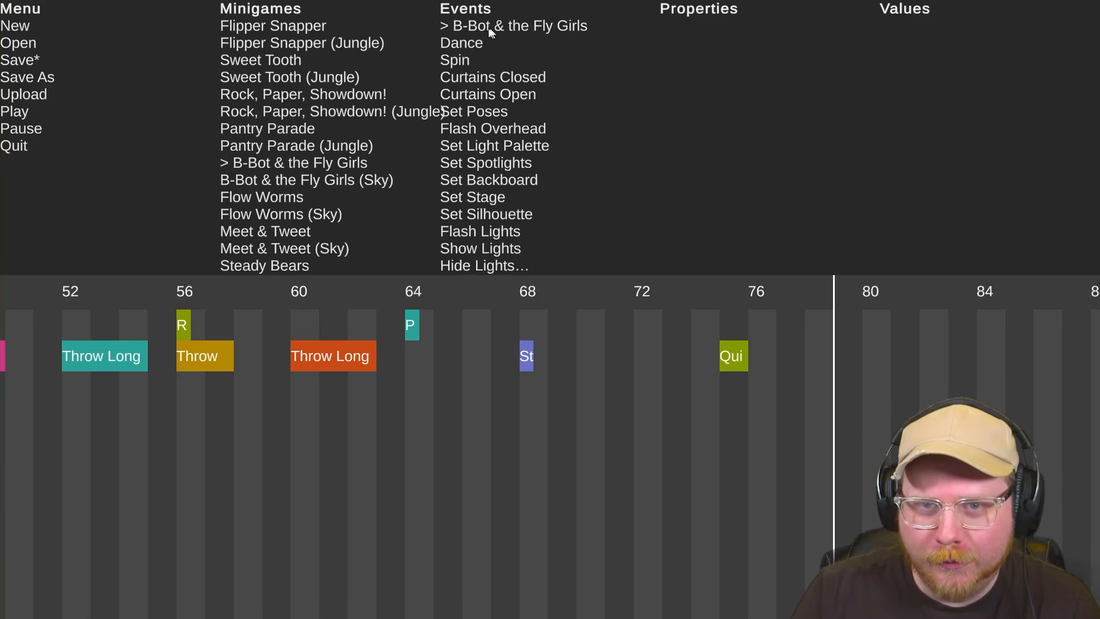
click(846, 327)
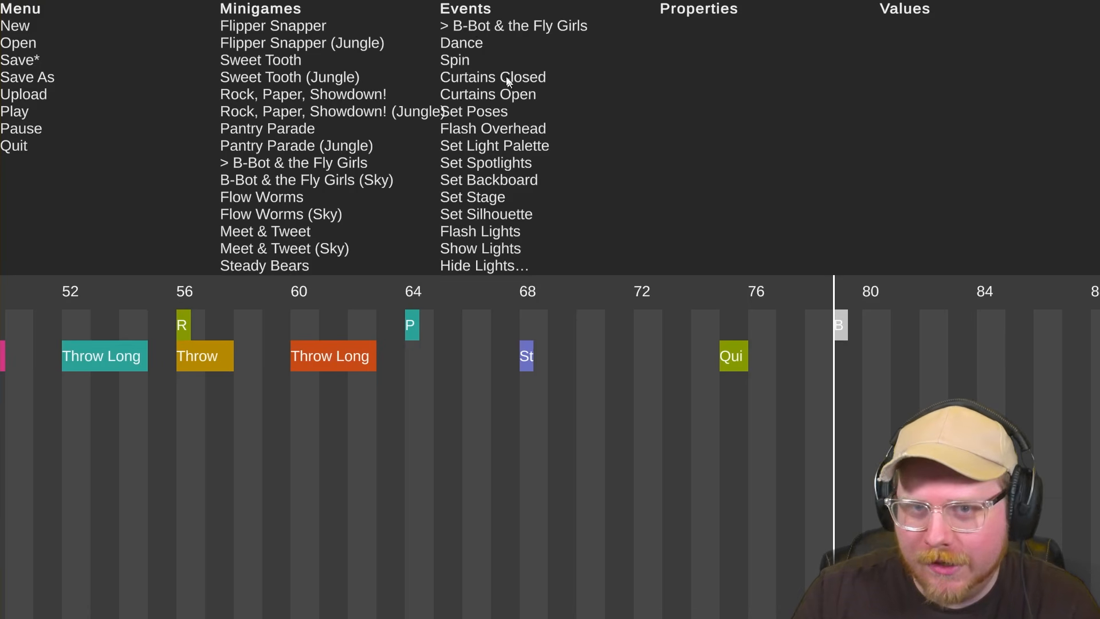
click(458, 44)
click(861, 356)
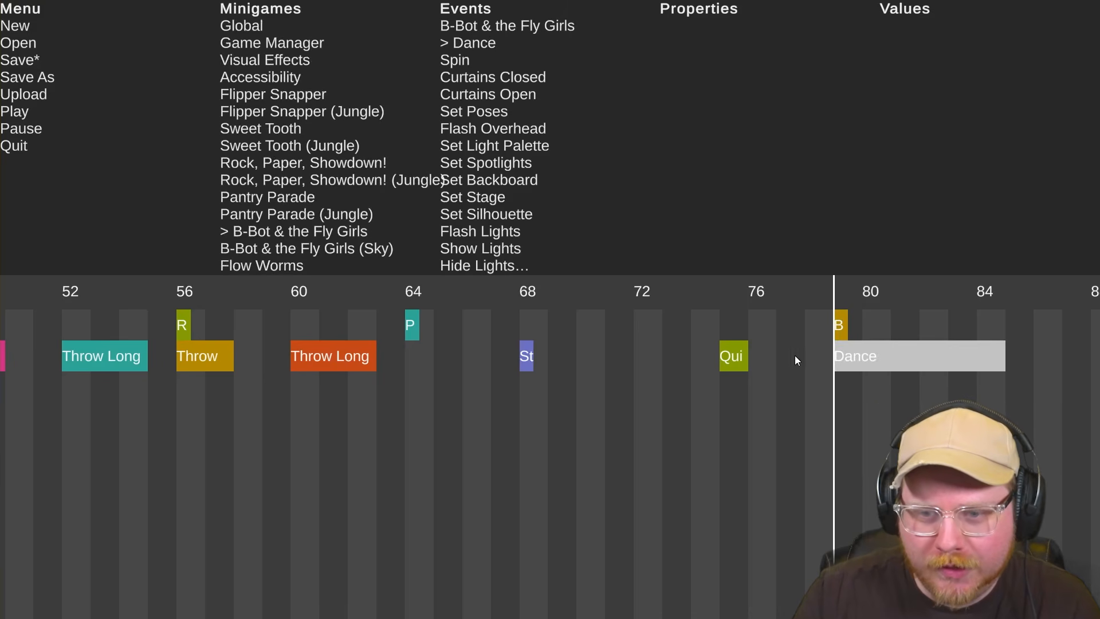
Move the B-Bot & the Fly Girls switch and Dance events to beat 80 and play from beat 56 to test the sequence
click(716, 294)
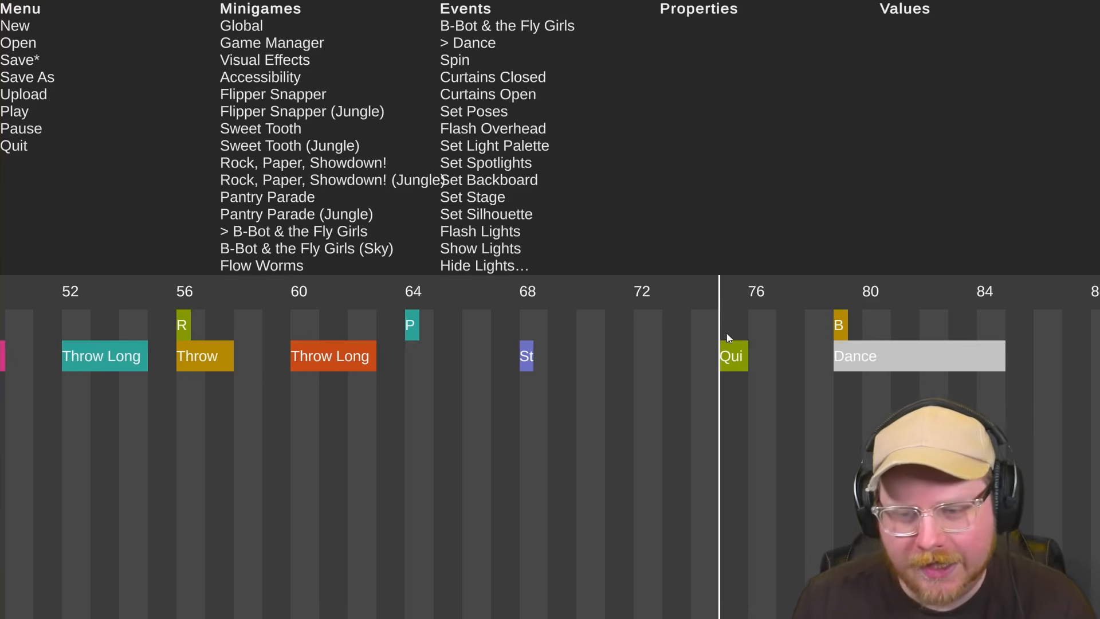
scroll(641, 447, up, 2)
scroll(640, 447, down, 2)
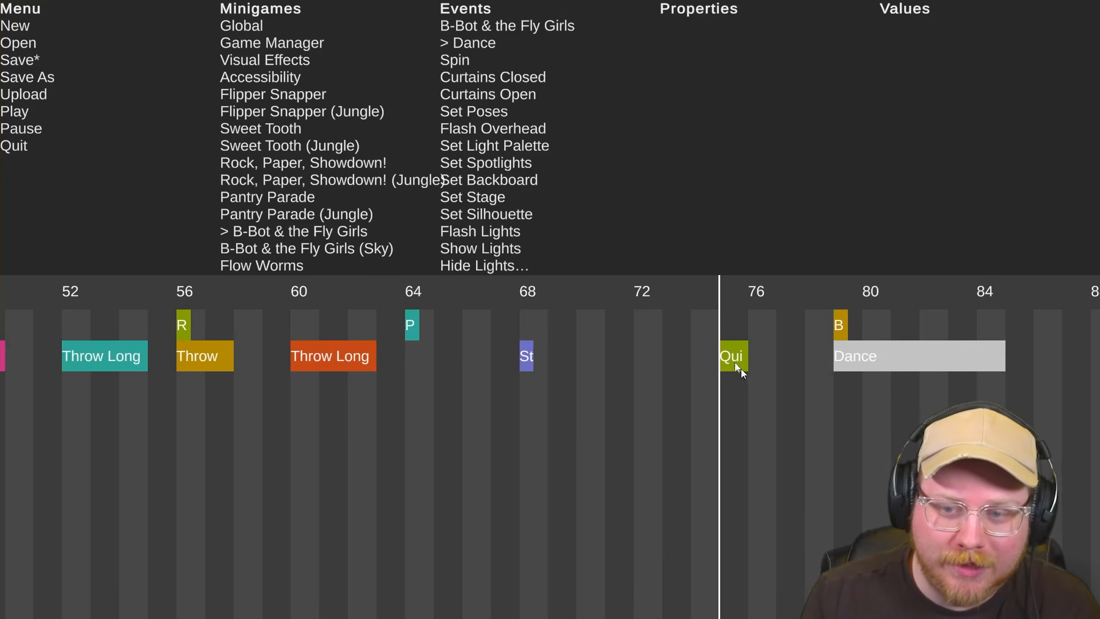
click(177, 291)
key(space)
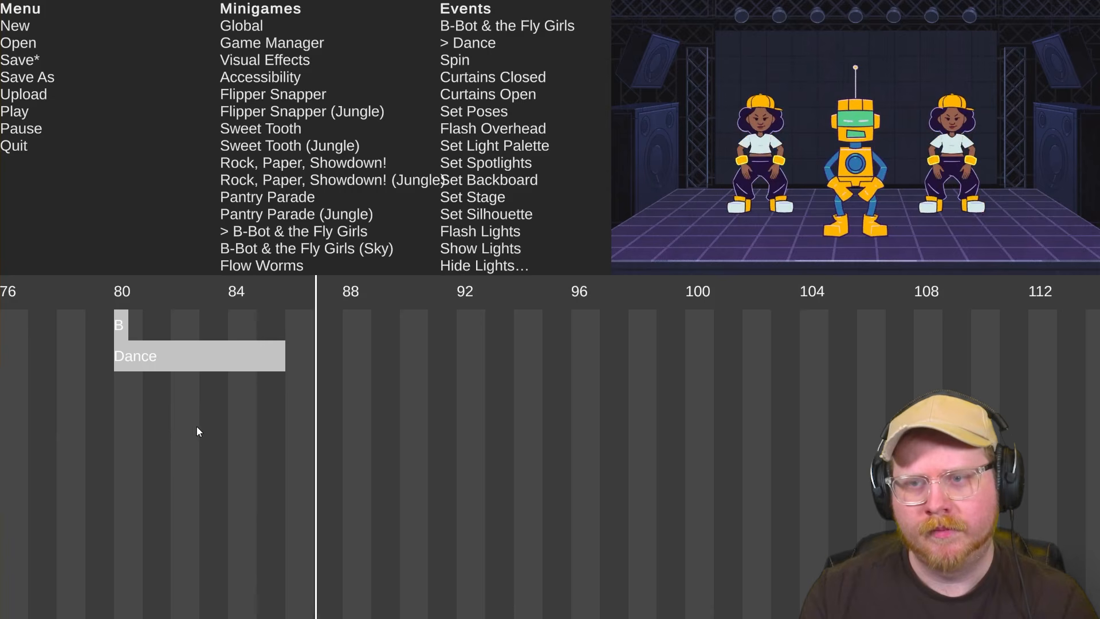
key(space)
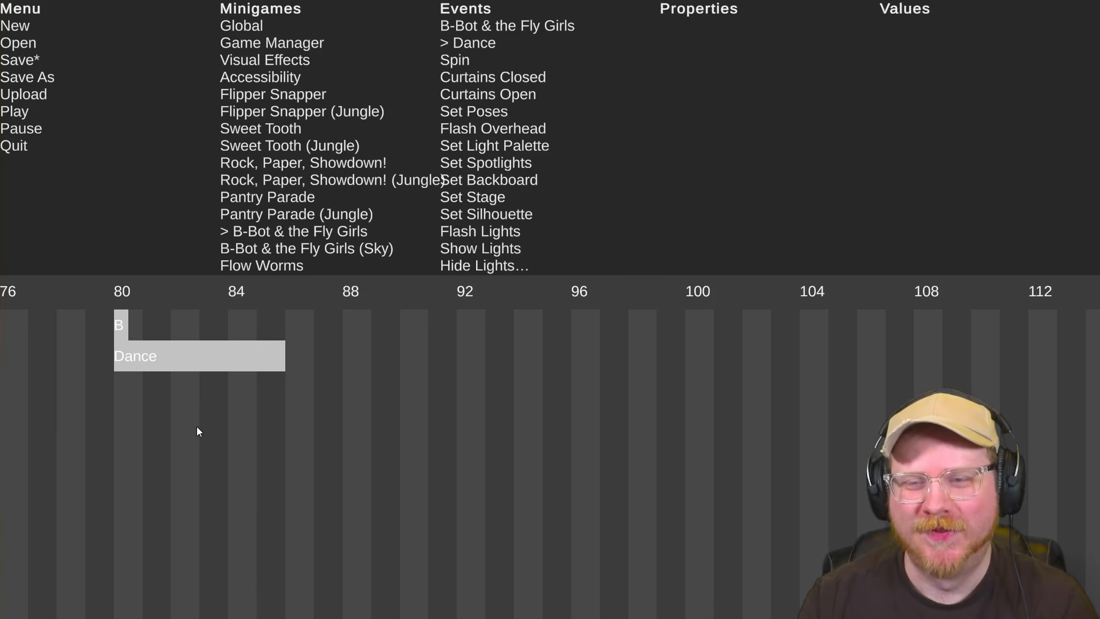
Return to the Pantry Parade minigame and examine its list of events, including Start and Stop
scroll(375, 359, up, 5)
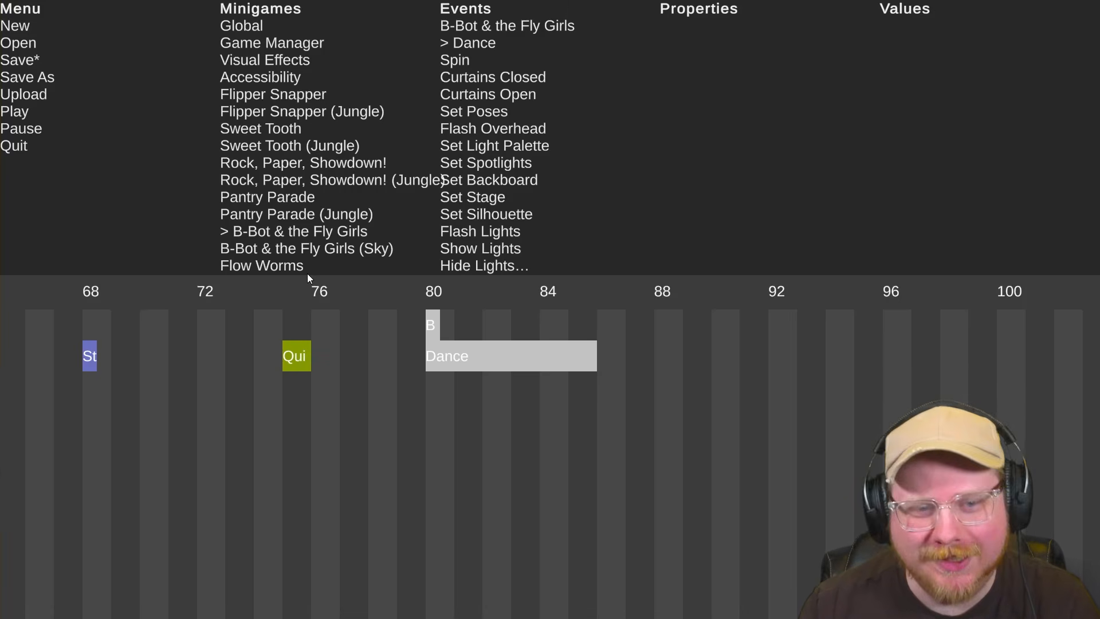
scroll(283, 162, down, 1)
scroll(283, 162, up, 1)
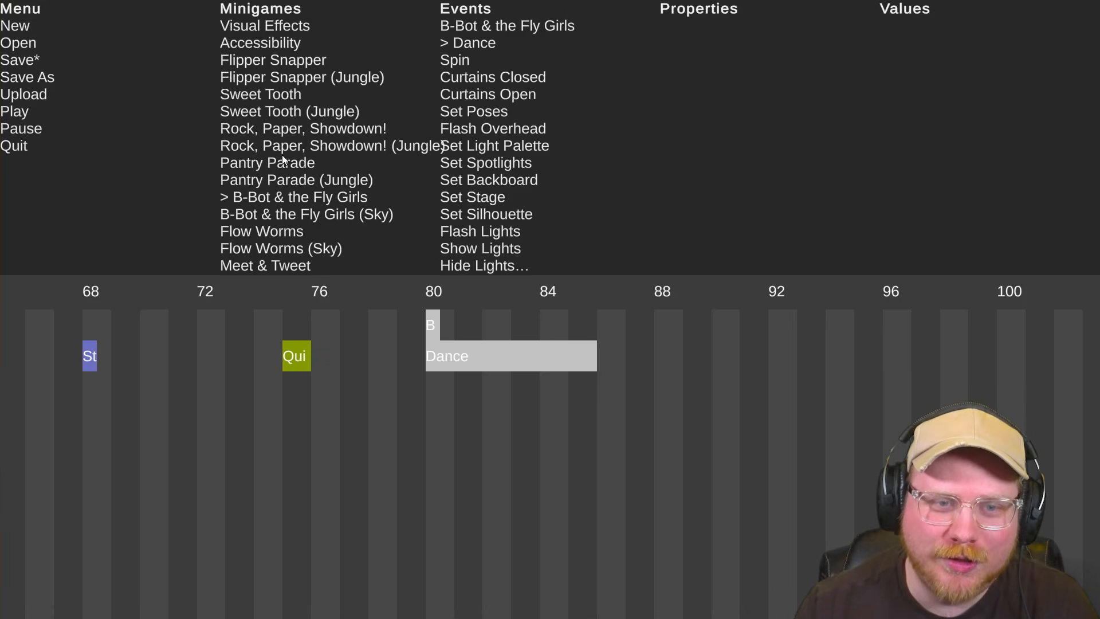
click(275, 160)
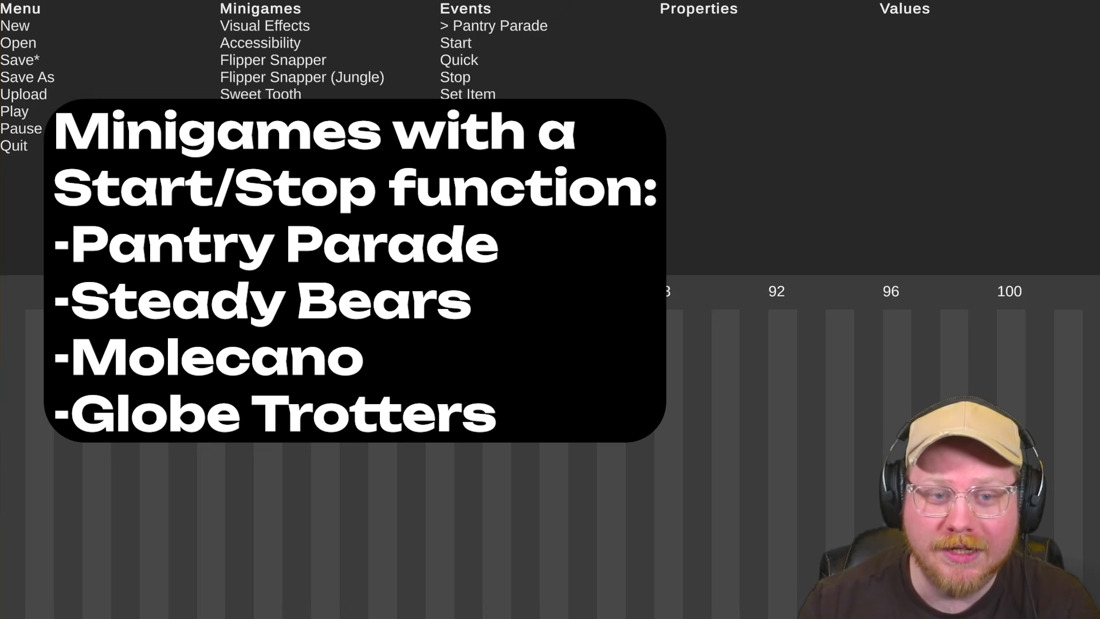
Add a Pantry Parade Stop event below Dance at beat 80, test the playback, and shift the event a quarter beat earlier
scroll(287, 86, down, 5)
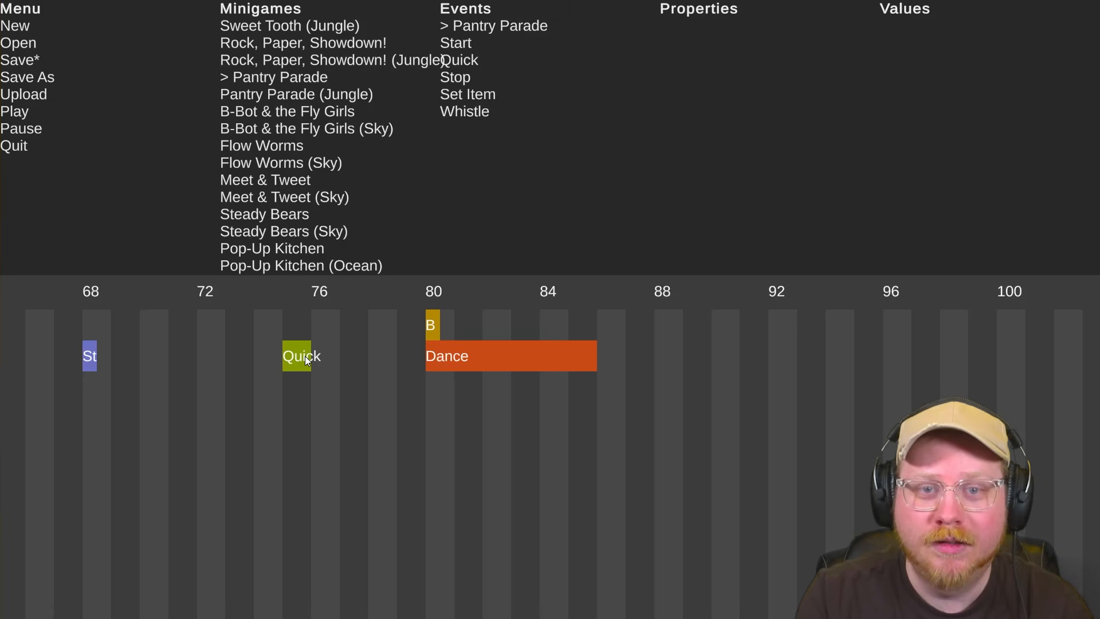
click(458, 81)
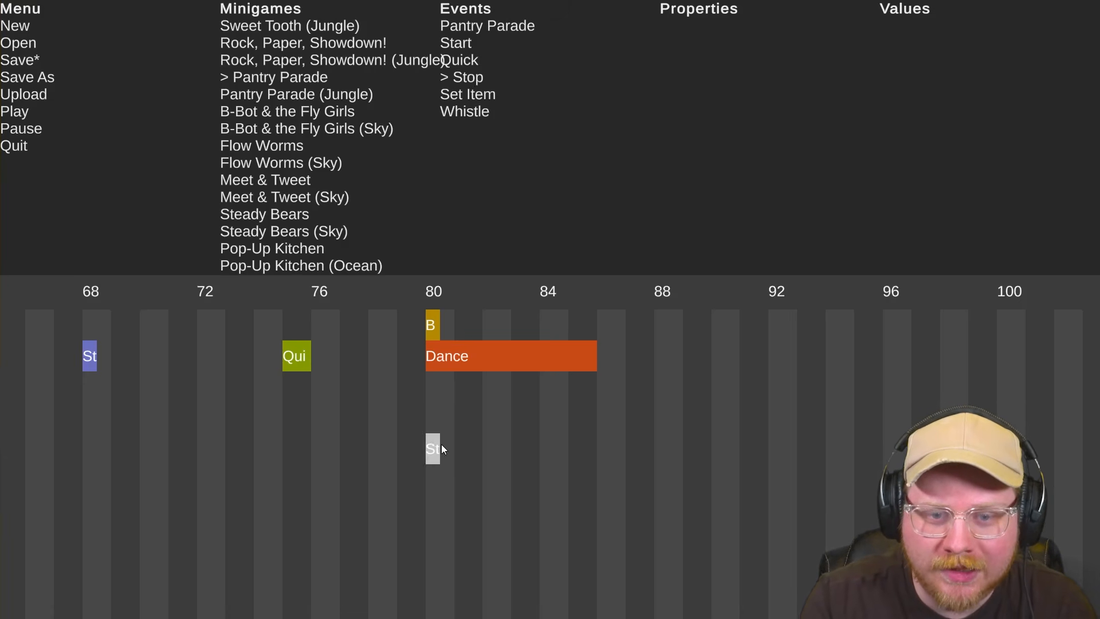
drag(435, 451, 430, 391)
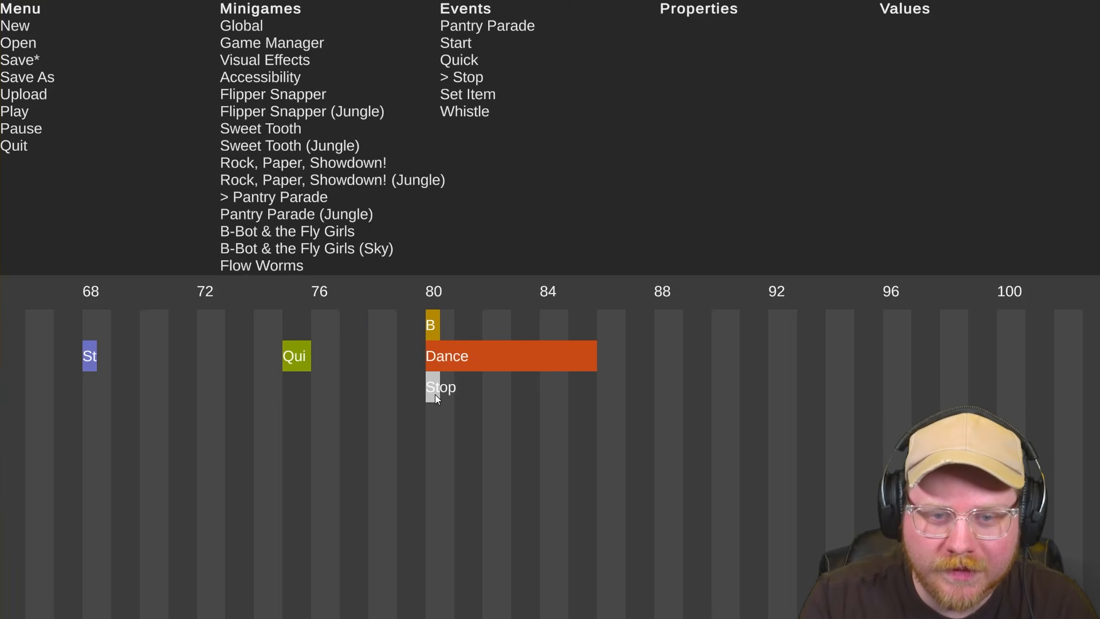
click(281, 292)
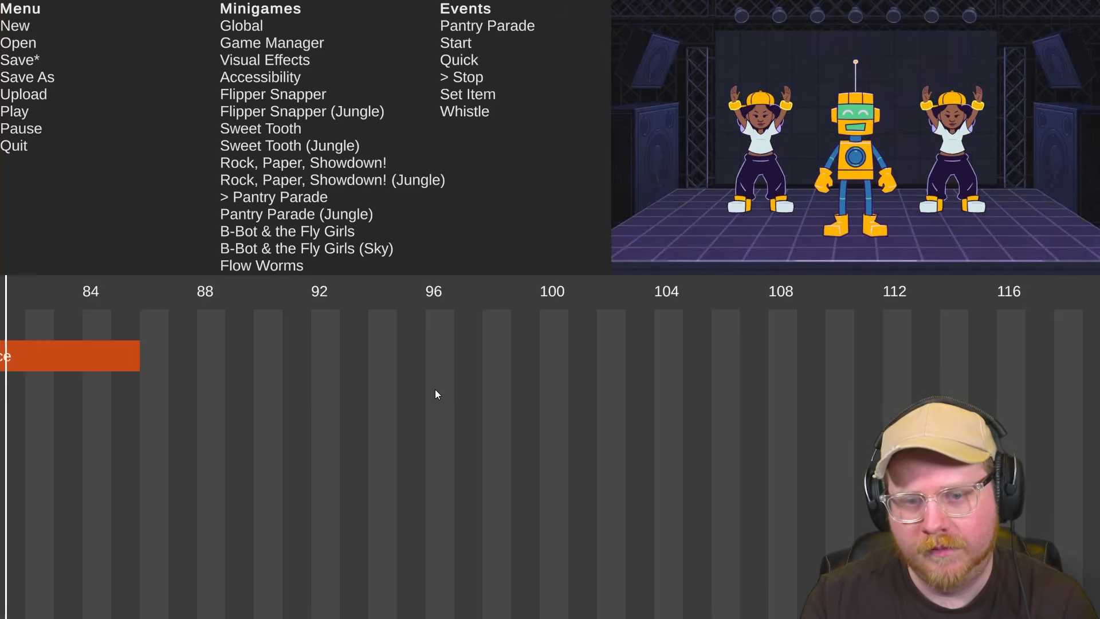
key(space)
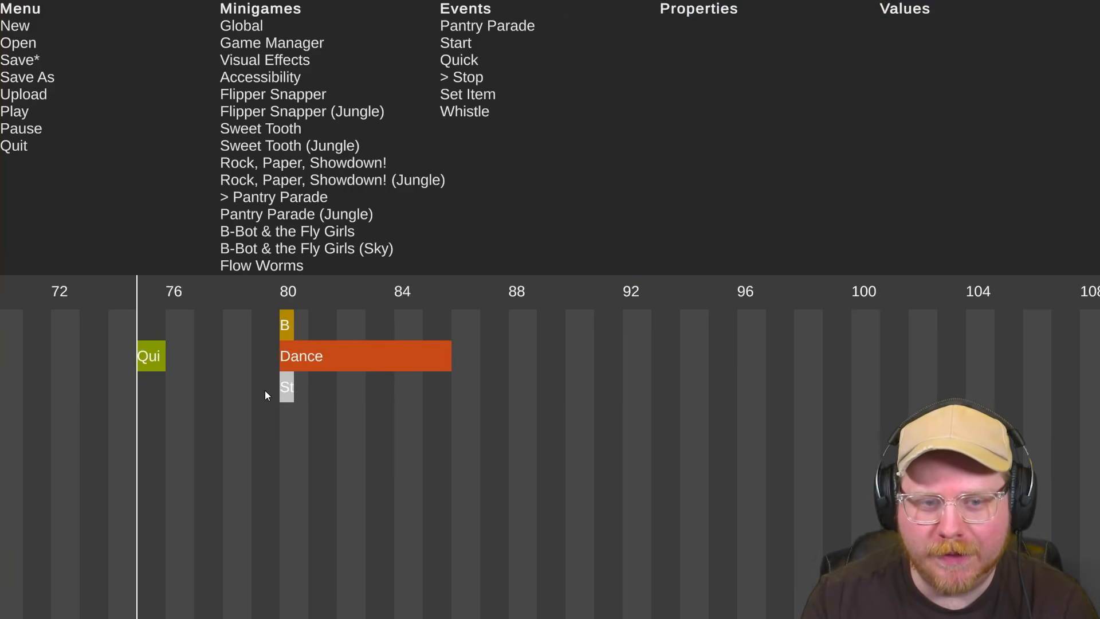
scroll(345, 384, up, 3)
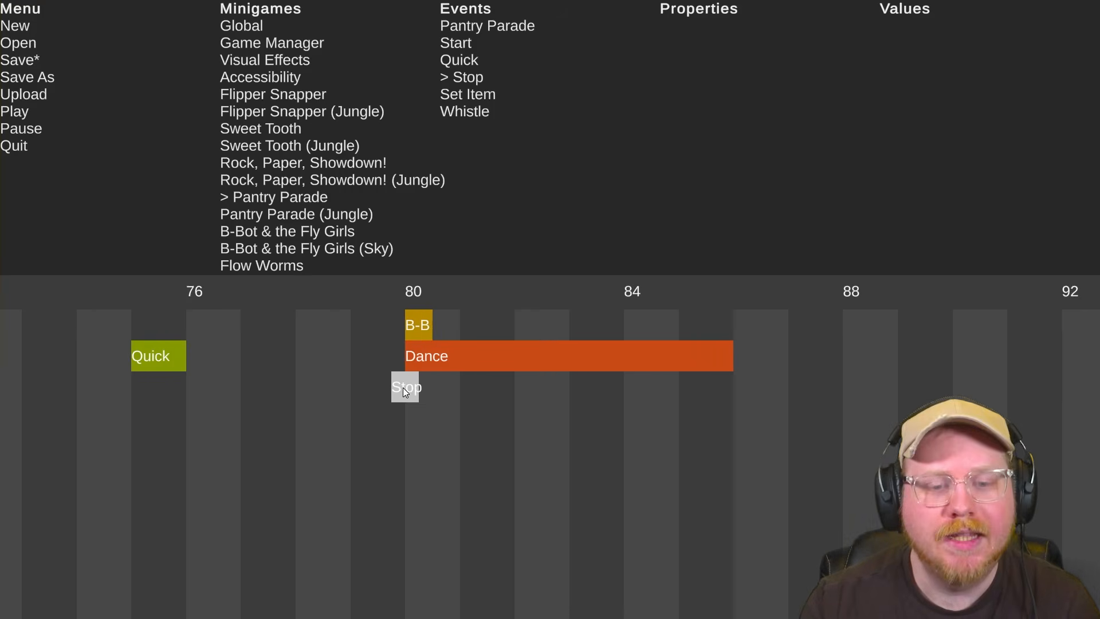
Add two Game Manager Toggle Inputs events on the last track, set to False at beat 79.5 and True at beat 80.75
click(249, 26)
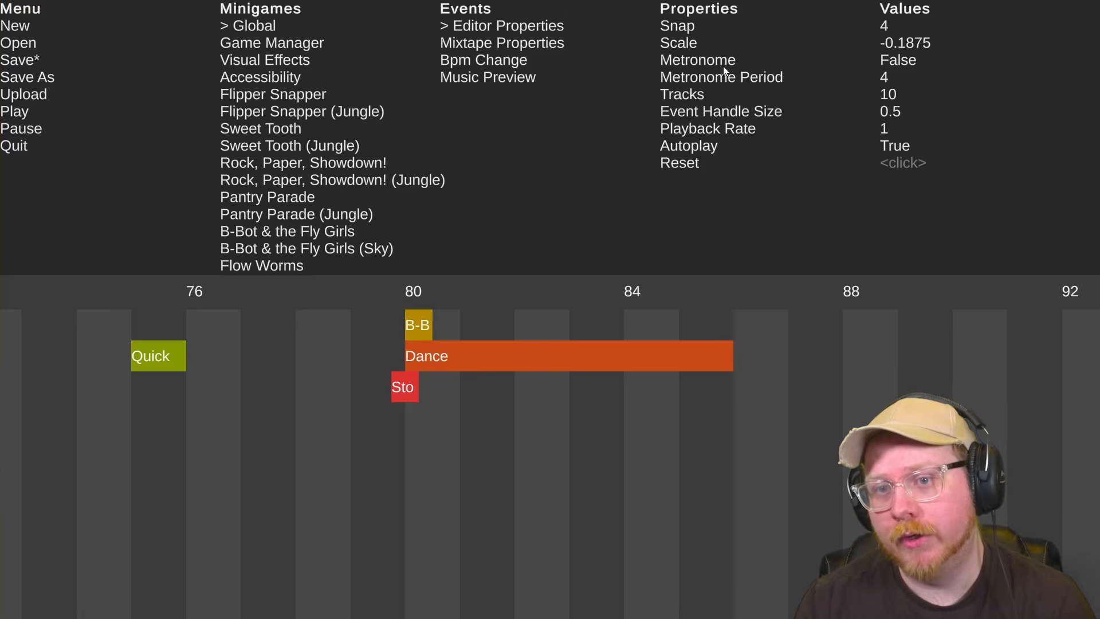
click(269, 43)
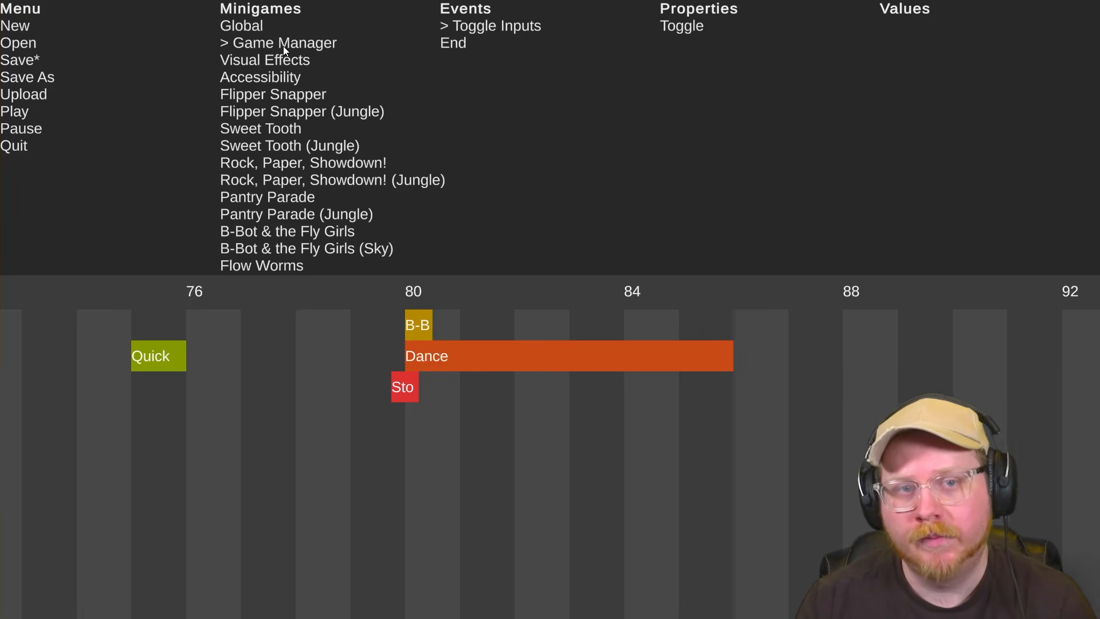
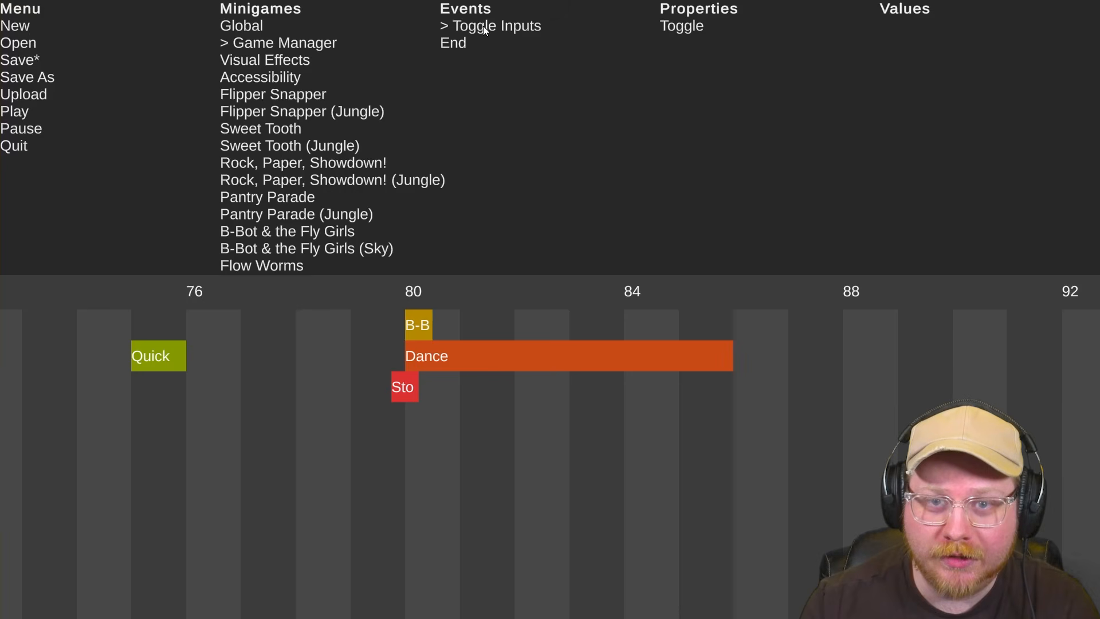
drag(424, 501, 411, 603)
click(462, 604)
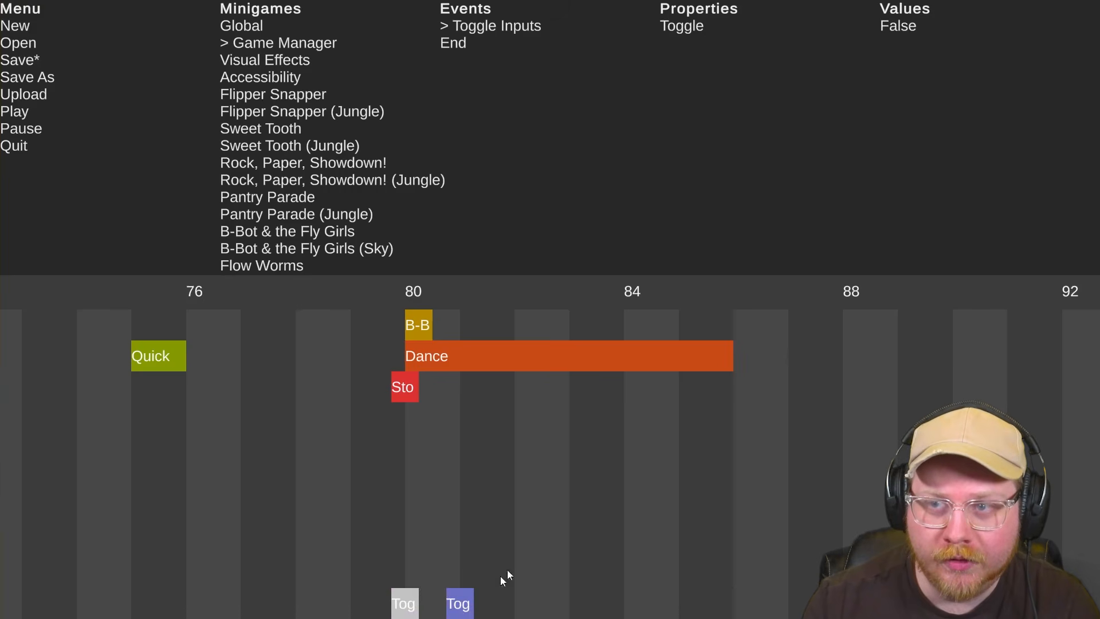
click(460, 604)
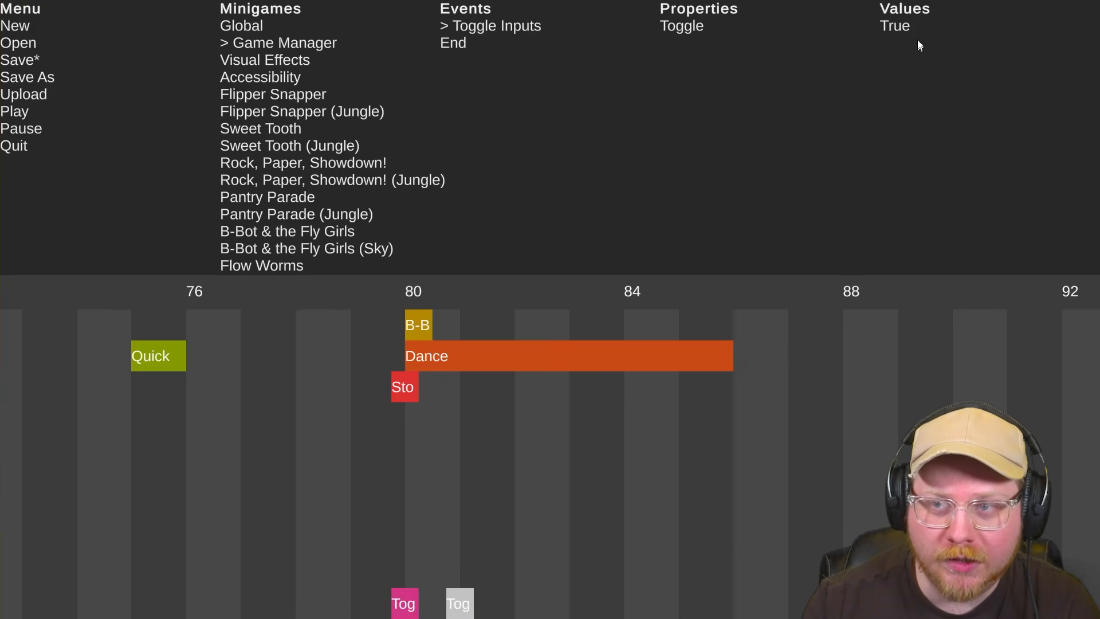
drag(413, 609, 399, 612)
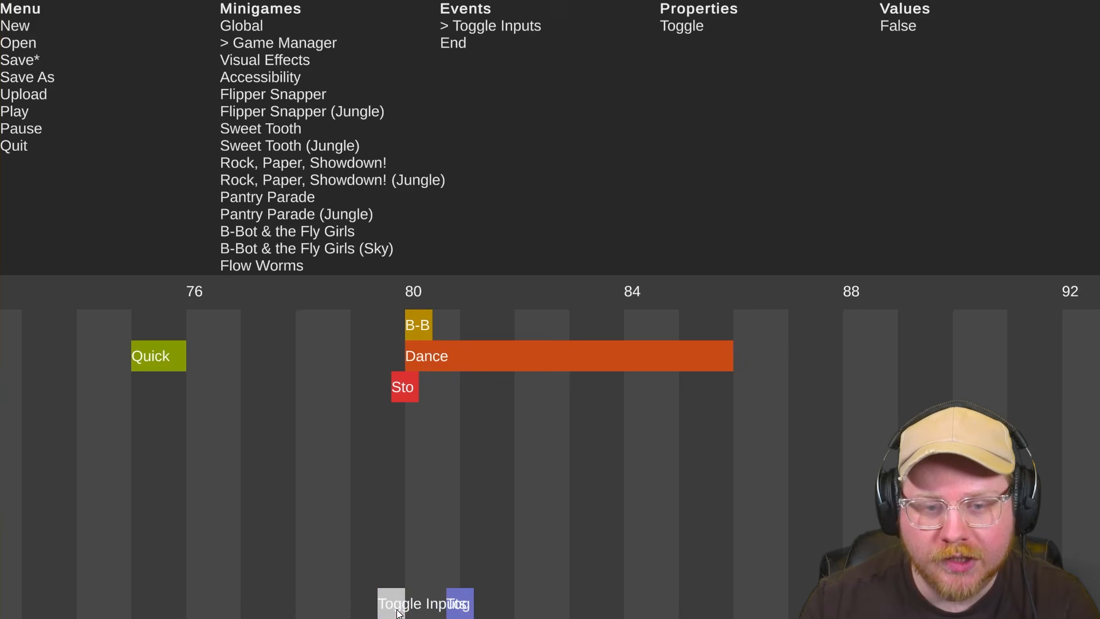
click(460, 605)
Check the event timing around beat 80 with the playhead and play through the switch from Pantry Parade to B-Bot & the Fly Girls
mouse_move(409, 284)
mouse_down()
mouse_move(394, 294)
mouse_move(414, 298)
mouse_up()
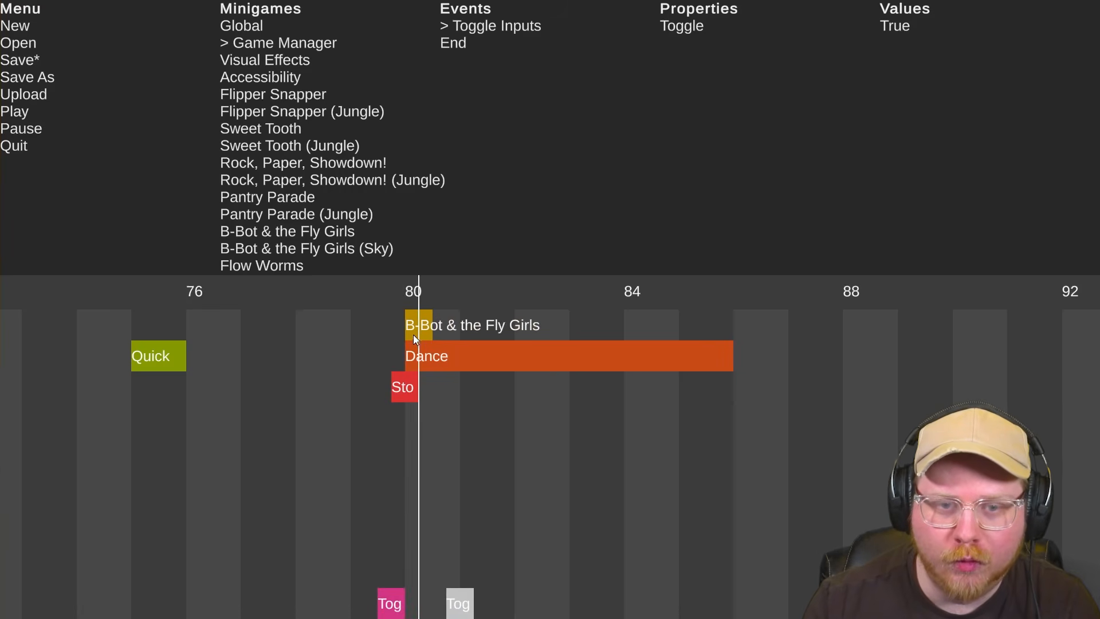
drag(414, 335, 407, 340)
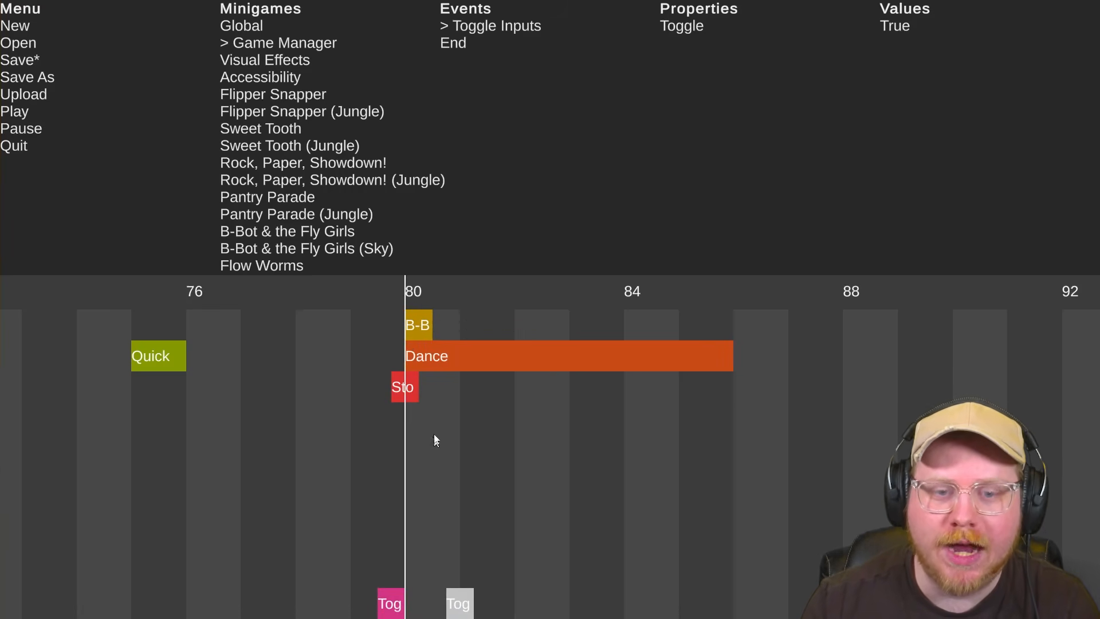
click(433, 295)
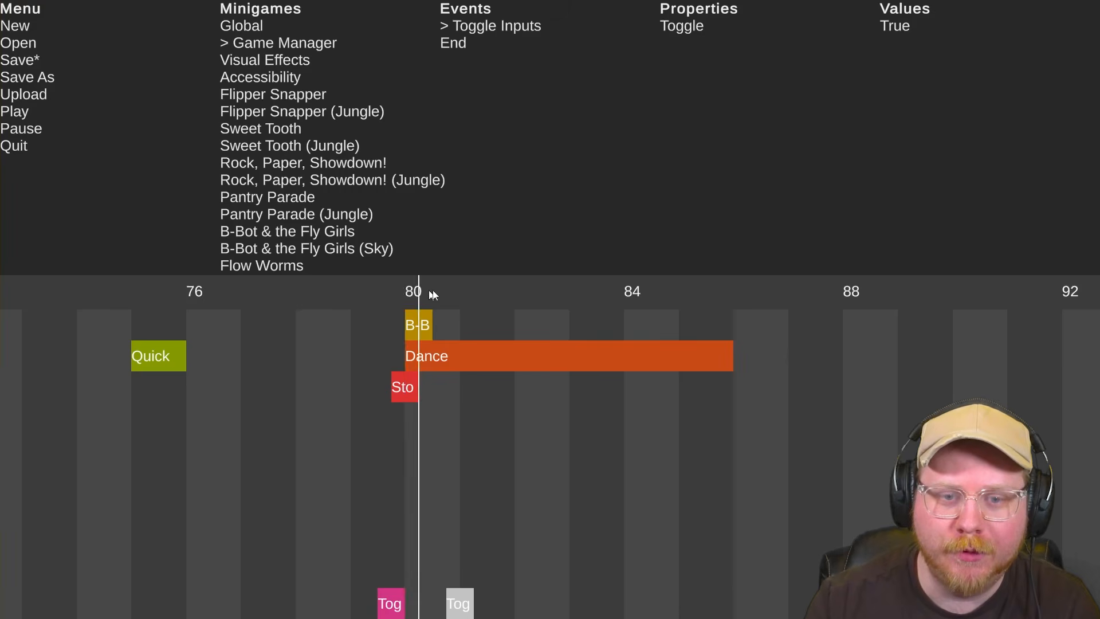
drag(433, 295, 408, 297)
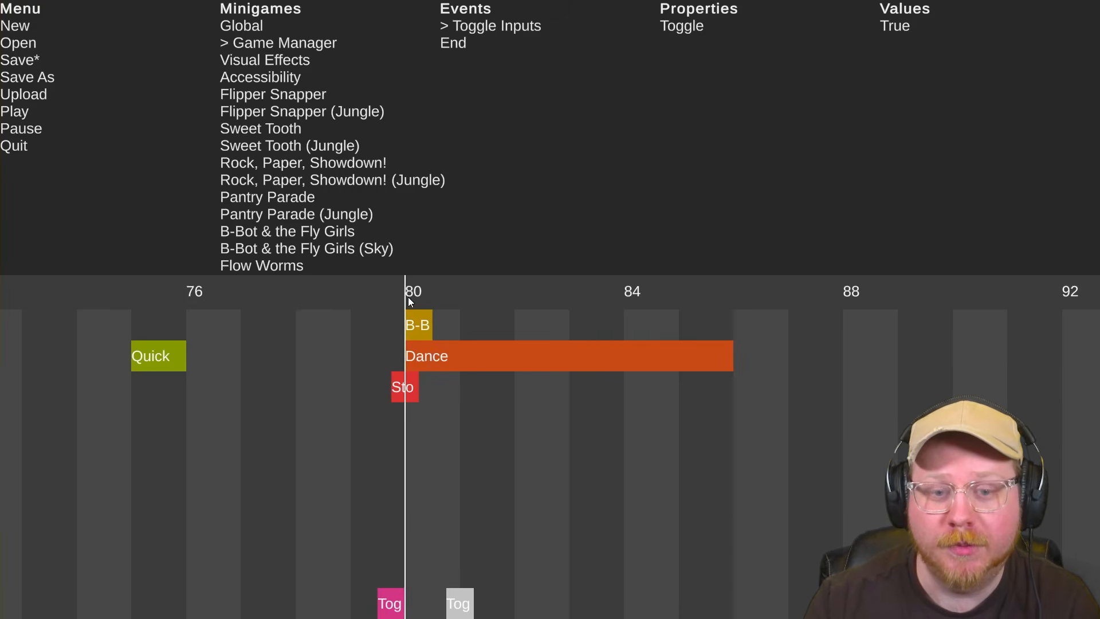
scroll(367, 376, down, 6)
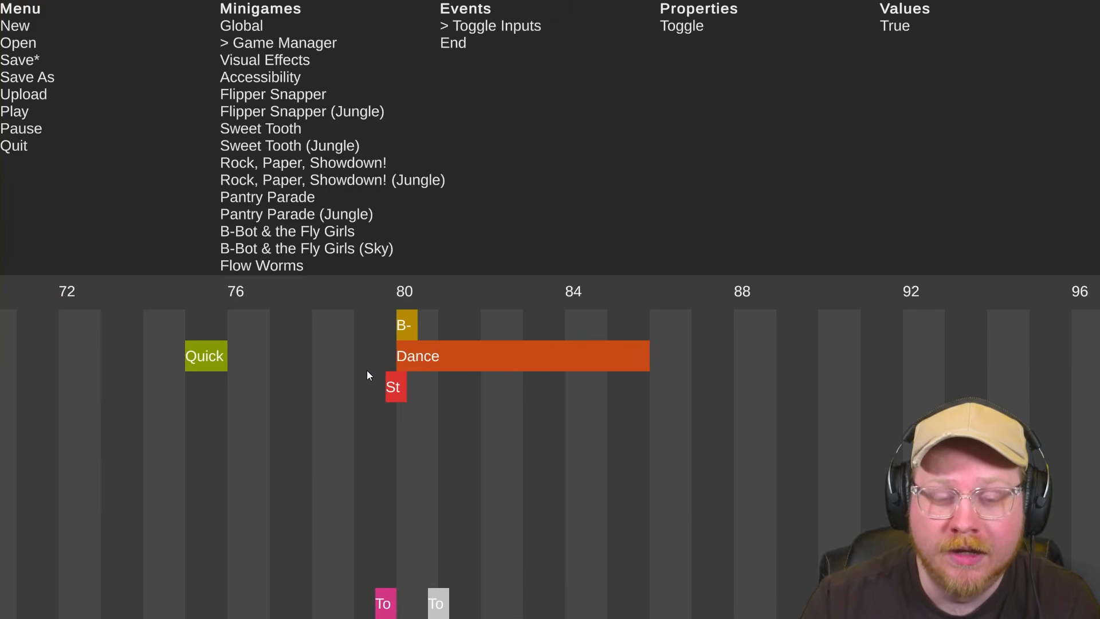
scroll(372, 371, left, 3)
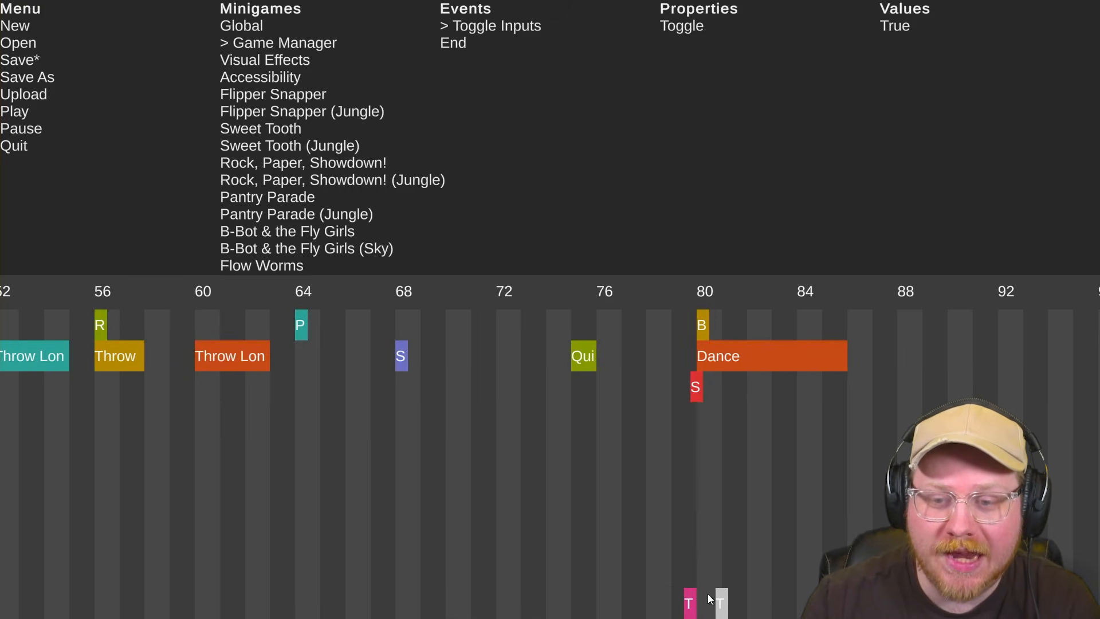
click(698, 293)
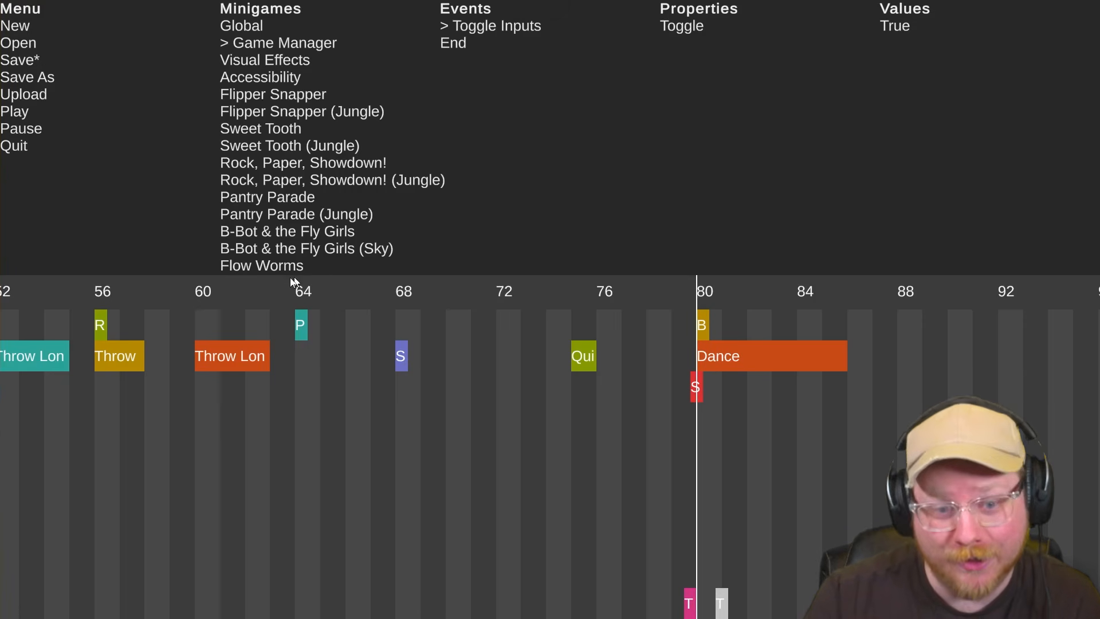
key(space)
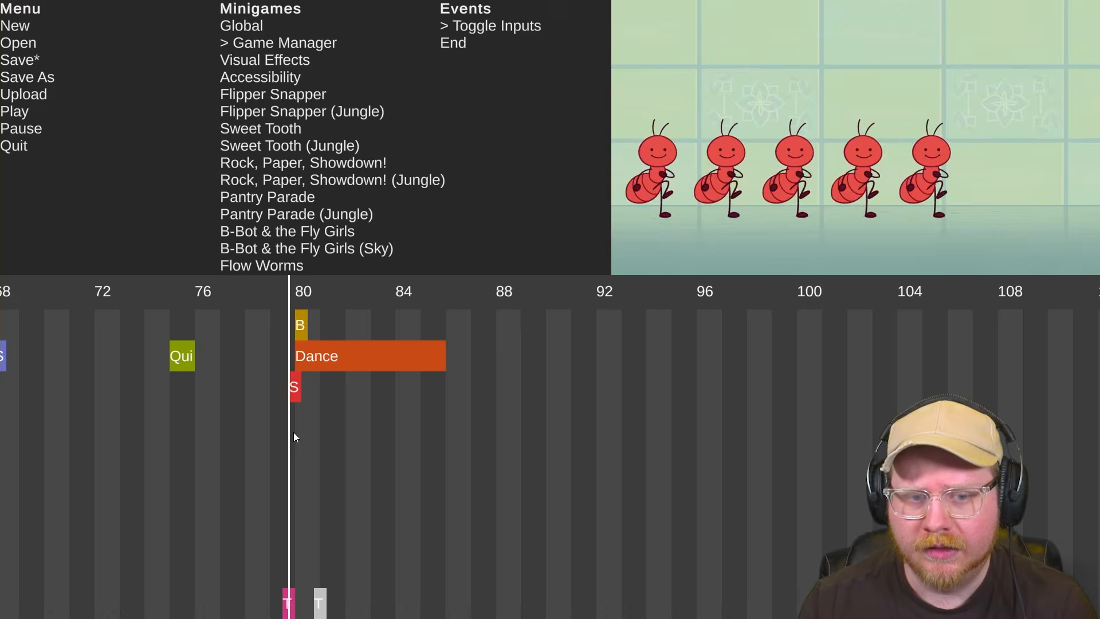
key(space)
Move the Stop event to beat 80 and play from the Quick event at beat 75 to test the transition
click(292, 384)
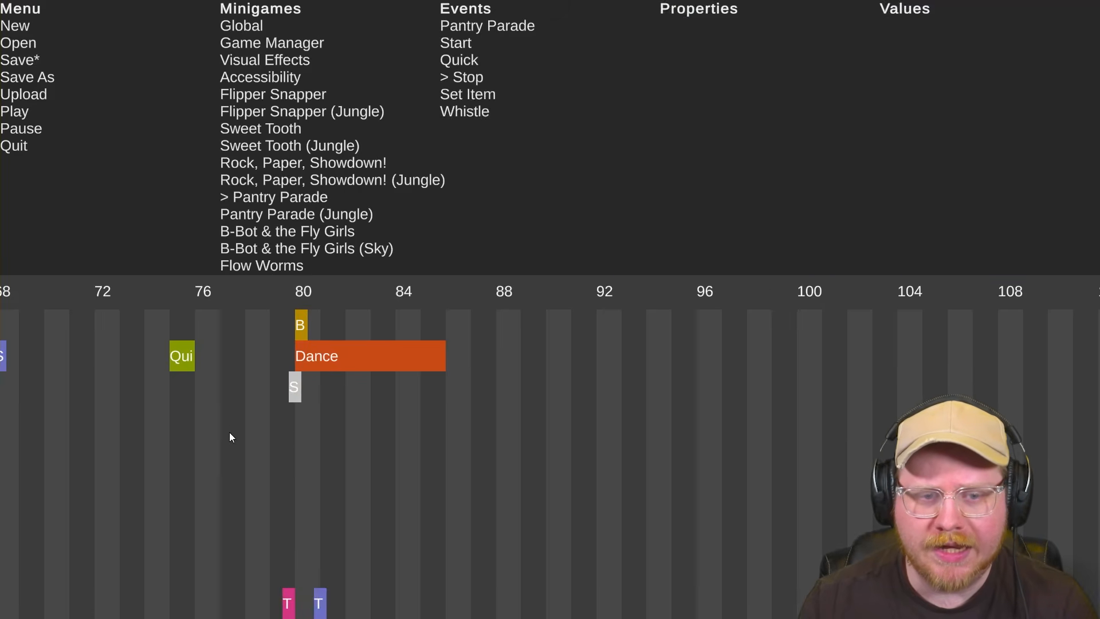
scroll(230, 435, up, 2)
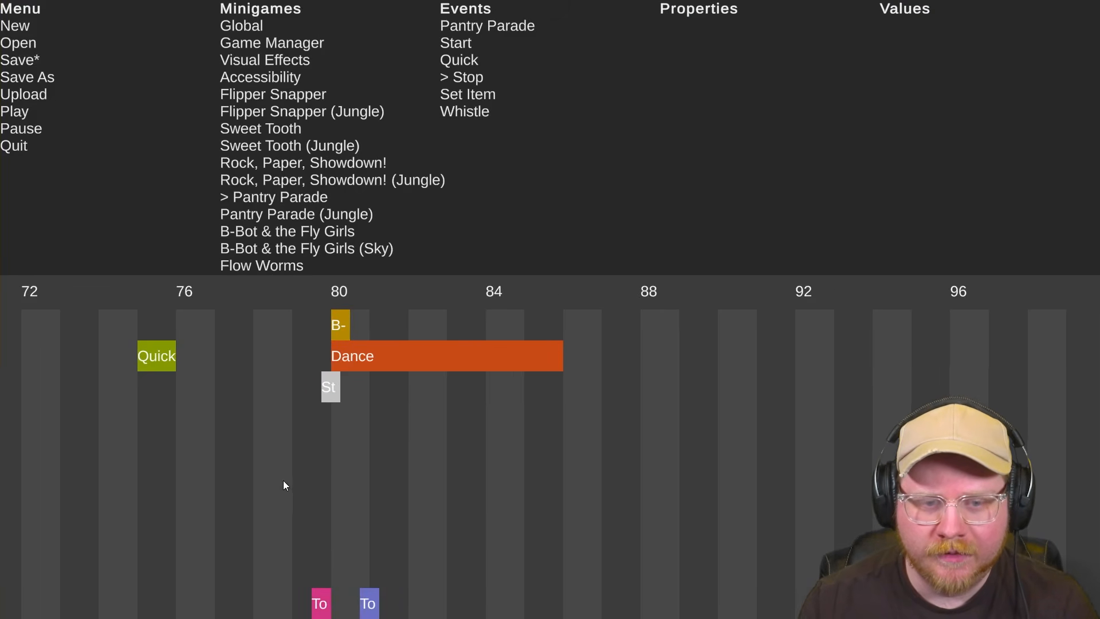
scroll(287, 485, up, 1)
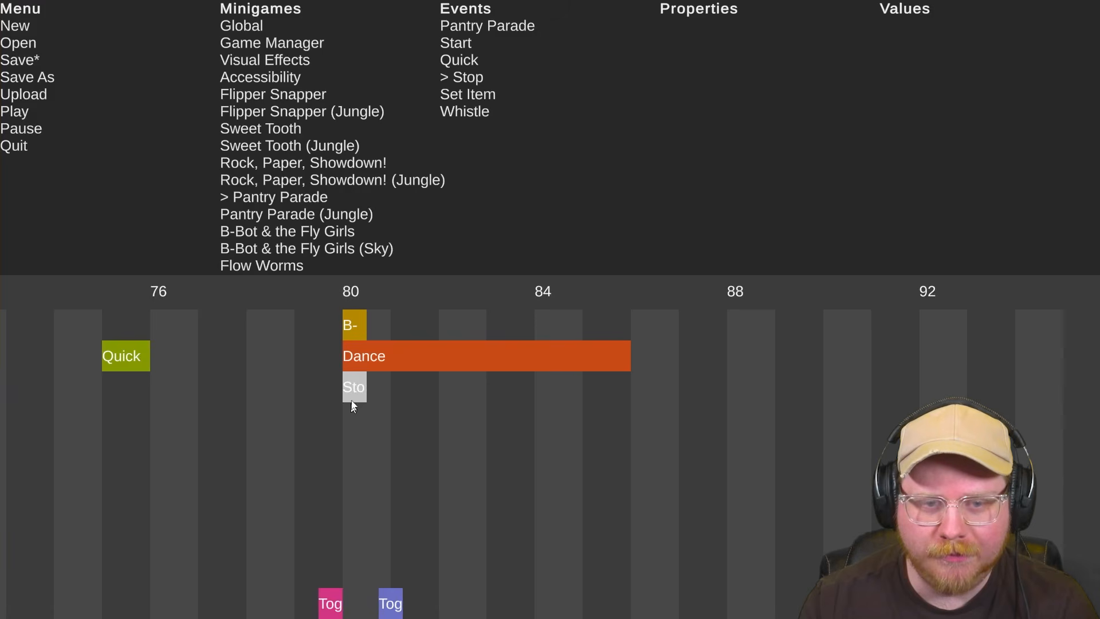
key(space)
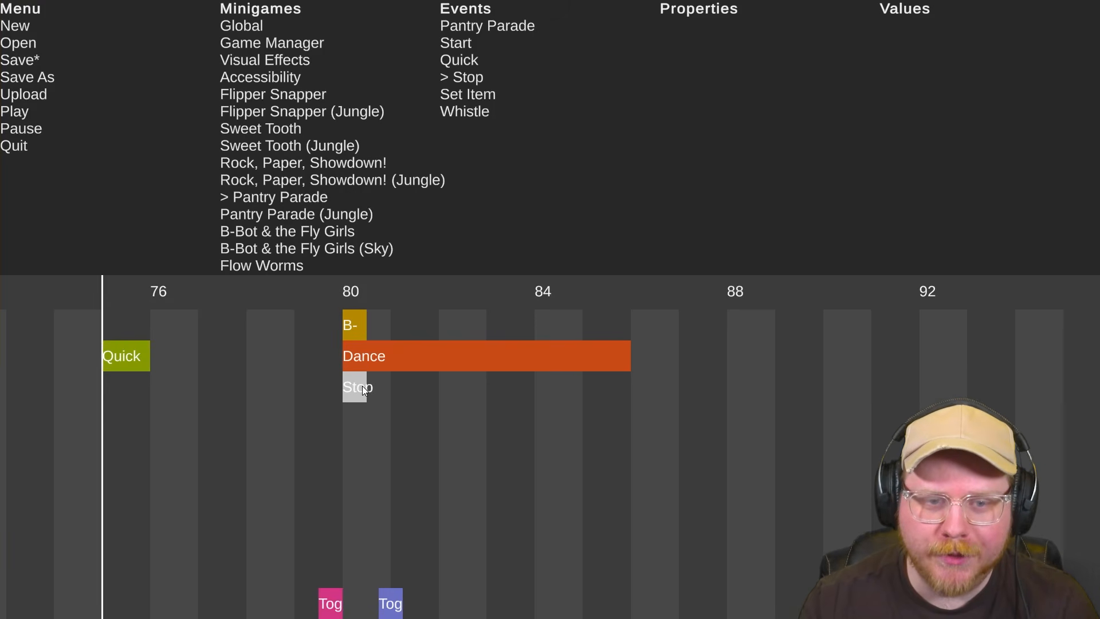
click(330, 607)
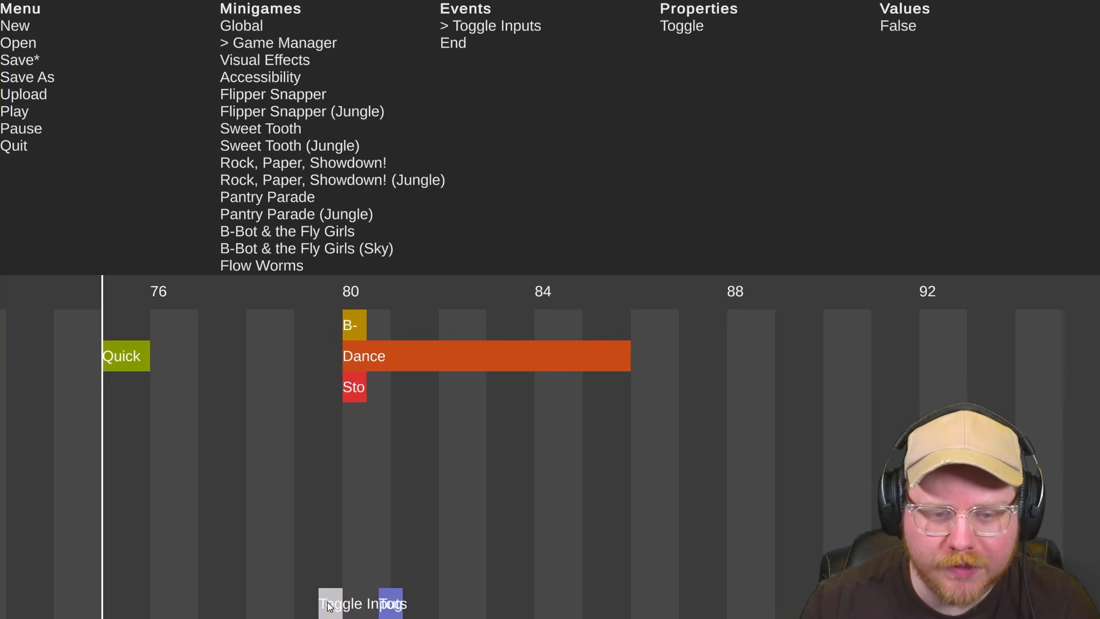
key(space)
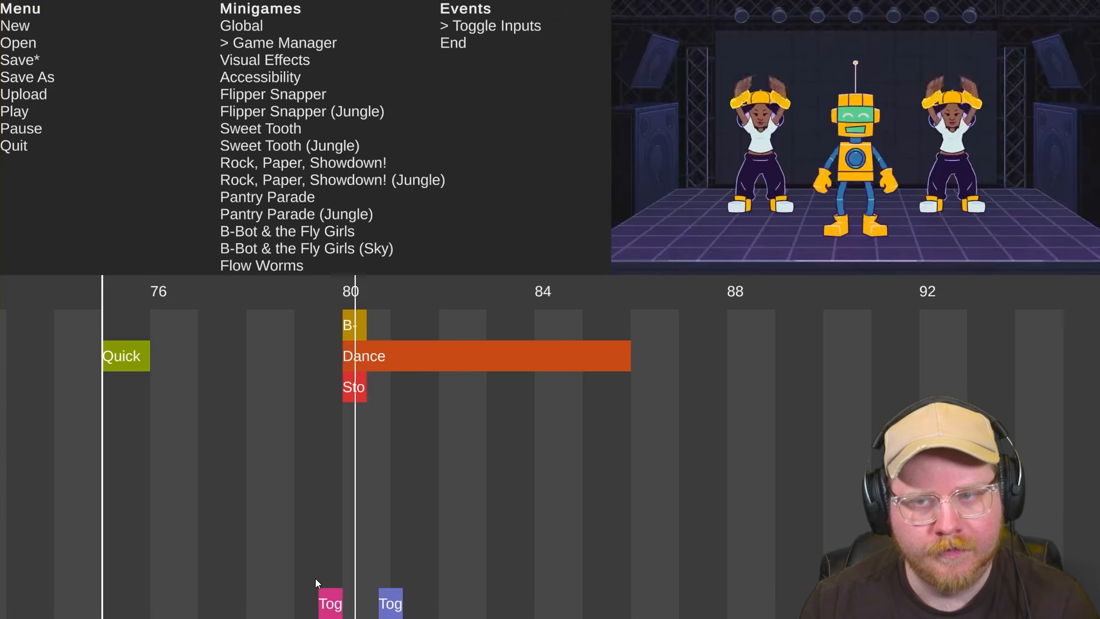
click(327, 591)
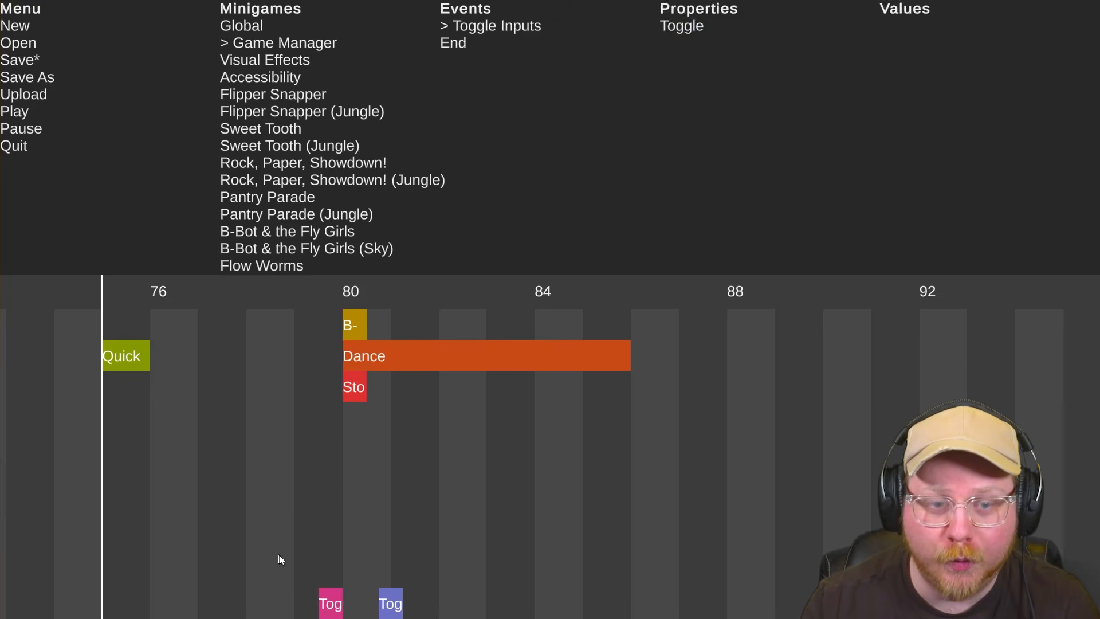
key(space)
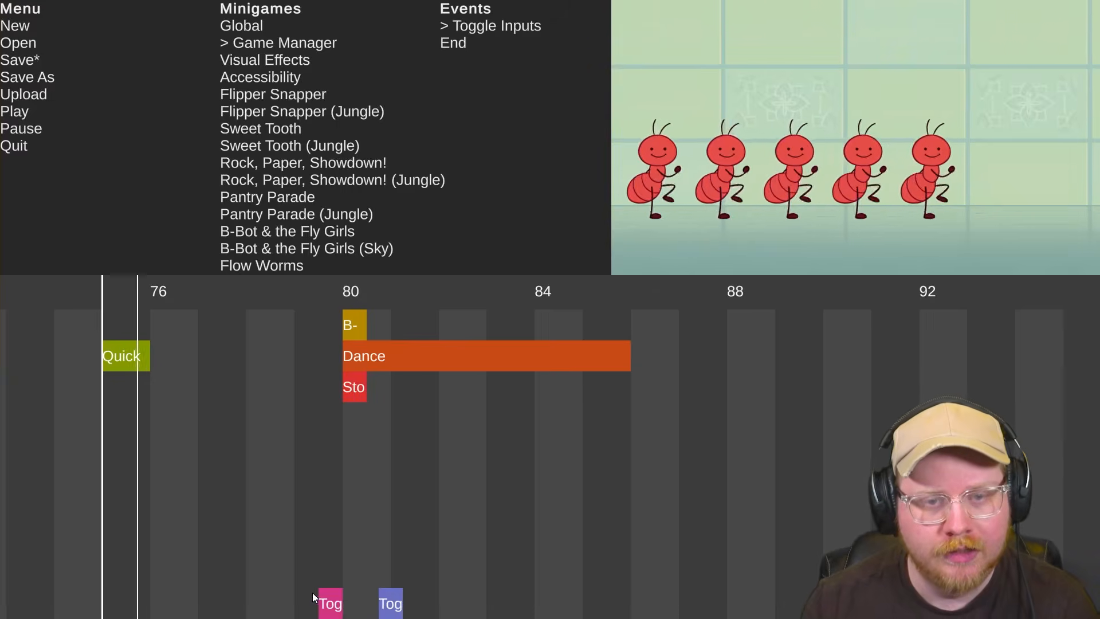
Examine the first Toggle Inputs event's placement just before beat 80 and check the editor's Snap setting
click(313, 593)
scroll(326, 586, up, 2)
scroll(327, 586, up, 3)
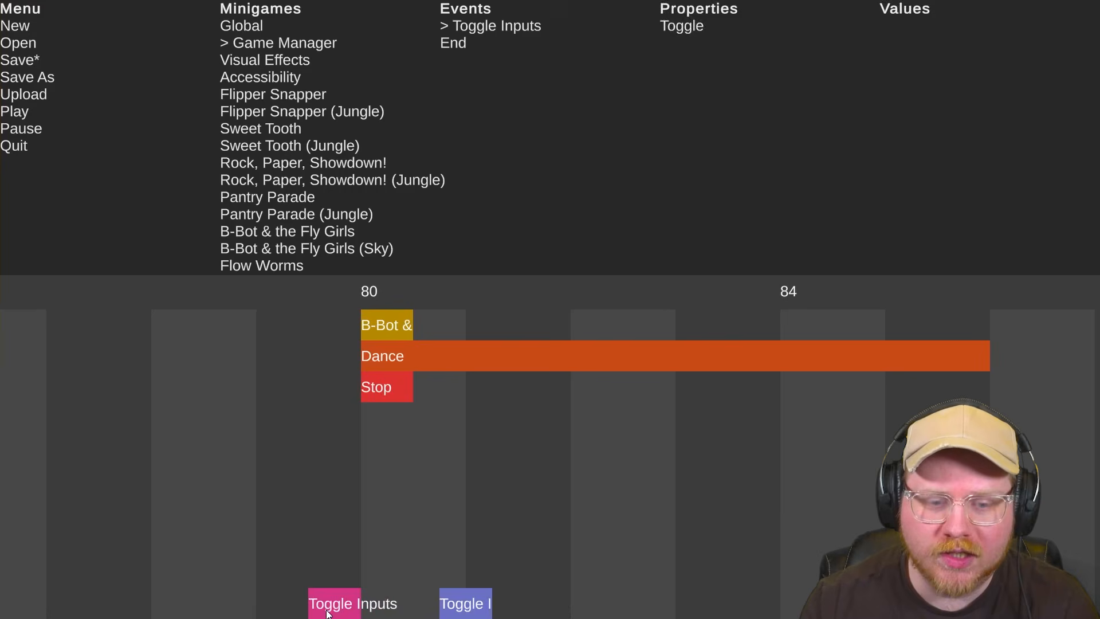
click(332, 612)
mouse_move(333, 616)
mouse_down()
mouse_move(385, 614)
mouse_move(335, 614)
mouse_up()
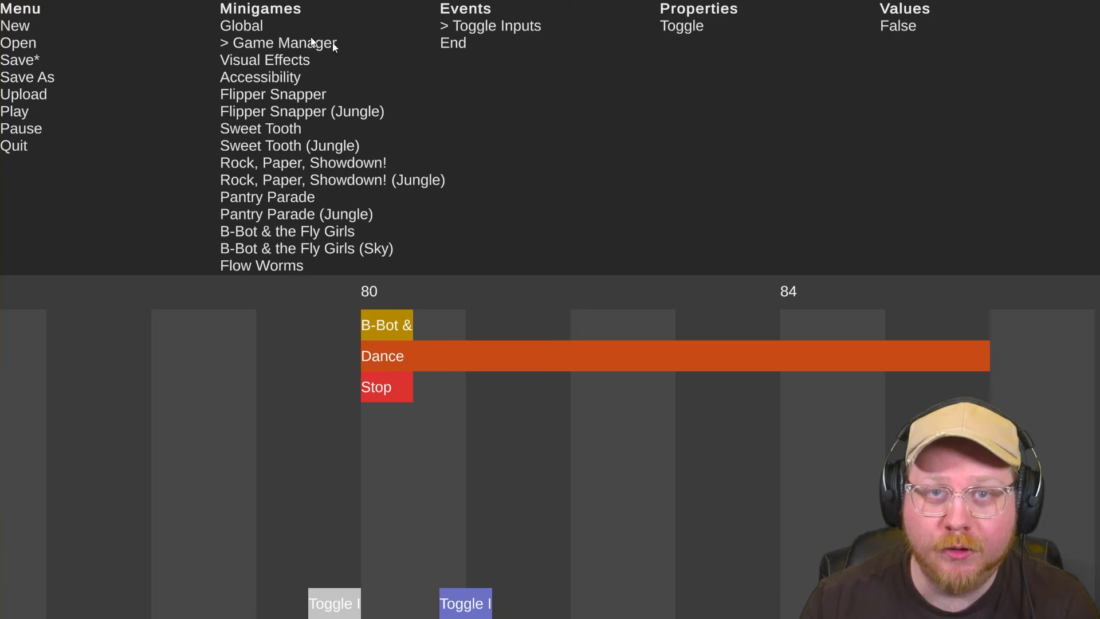
click(265, 32)
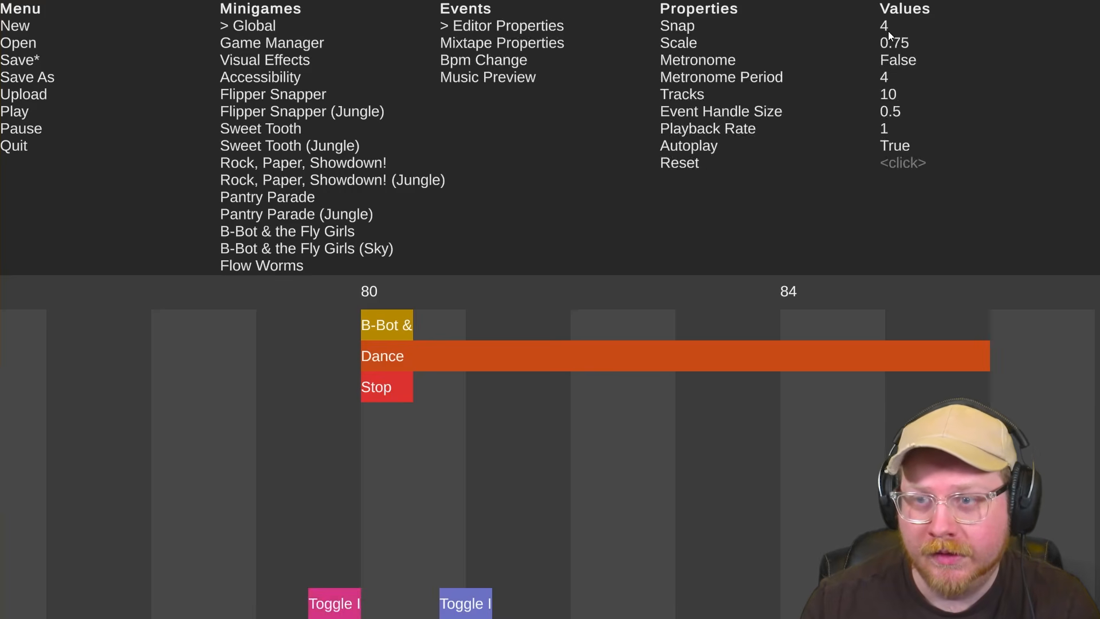
click(348, 600)
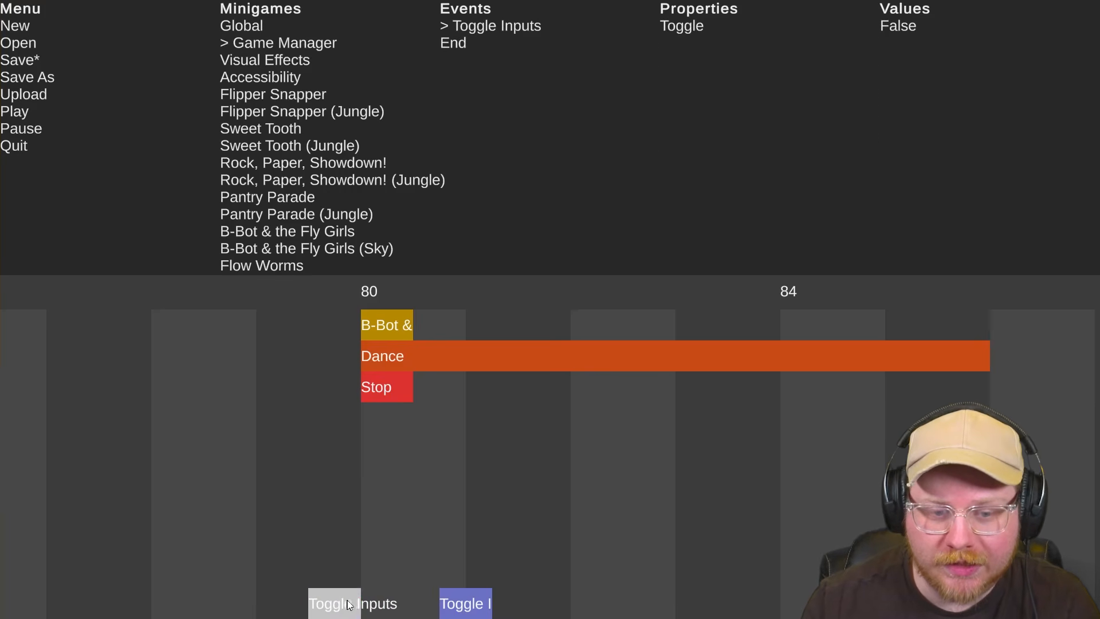
mouse_move(350, 605)
mouse_down()
mouse_move(339, 605)
mouse_move(351, 605)
mouse_move(354, 481)
mouse_move(334, 508)
mouse_move(333, 607)
mouse_up()
Replay the switch into B-Bot & the Fly Girls and review the Toggle values of both Toggle Inputs events
scroll(321, 476, down, 5)
key(space)
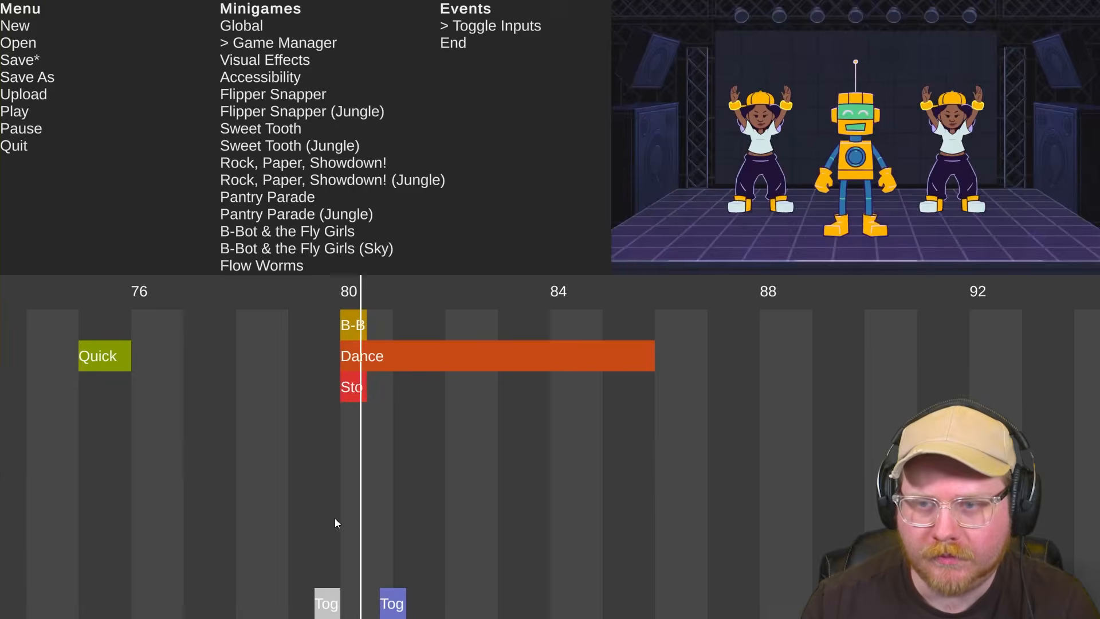
key(space)
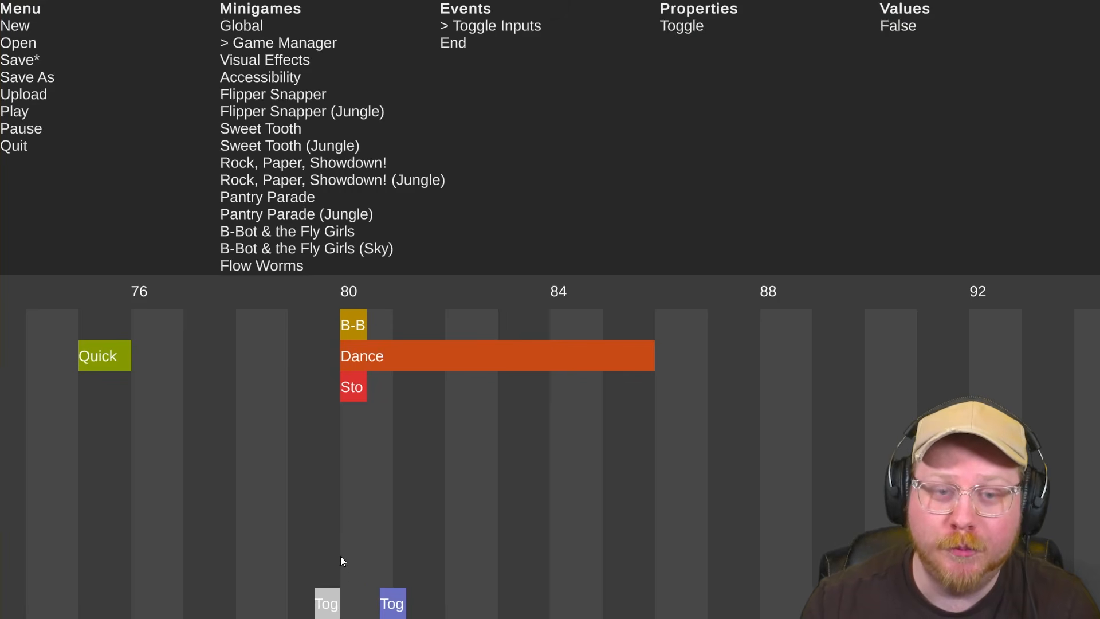
click(393, 603)
click(327, 606)
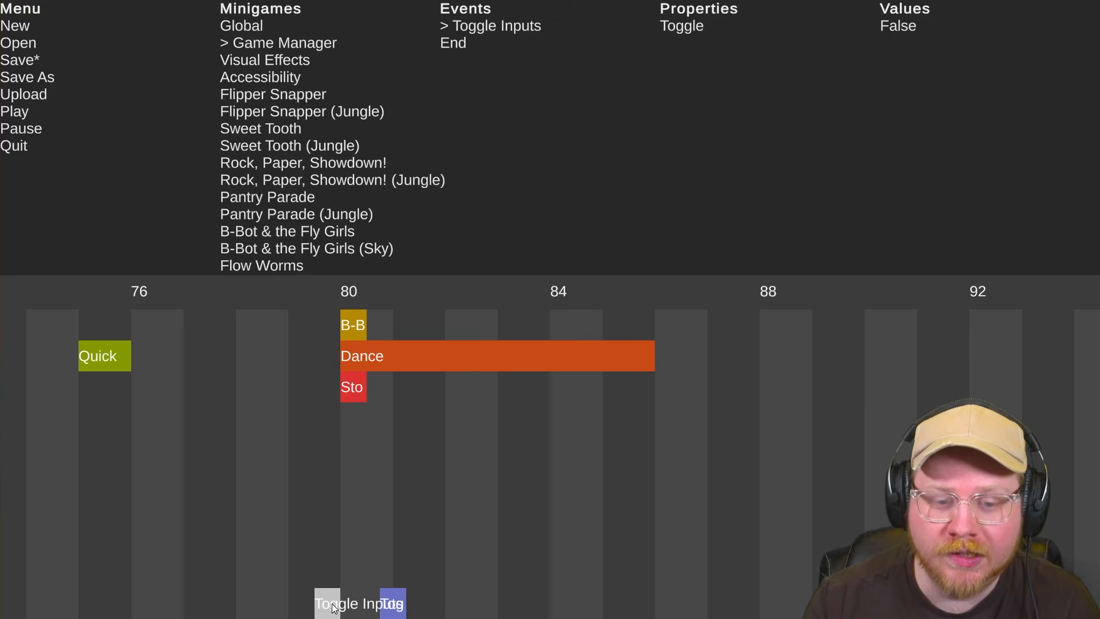
Check the second Toggle Inputs event's Toggle value and its timing just after beat 80 with the playhead
click(389, 596)
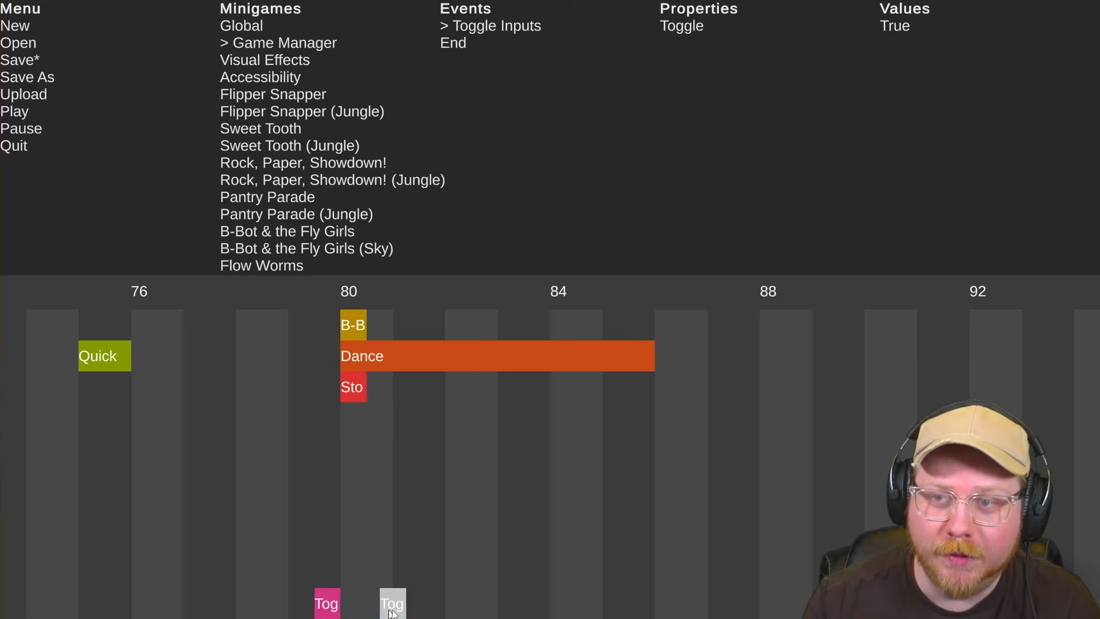
mouse_move(396, 611)
mouse_down()
mouse_move(435, 610)
mouse_move(398, 611)
mouse_up()
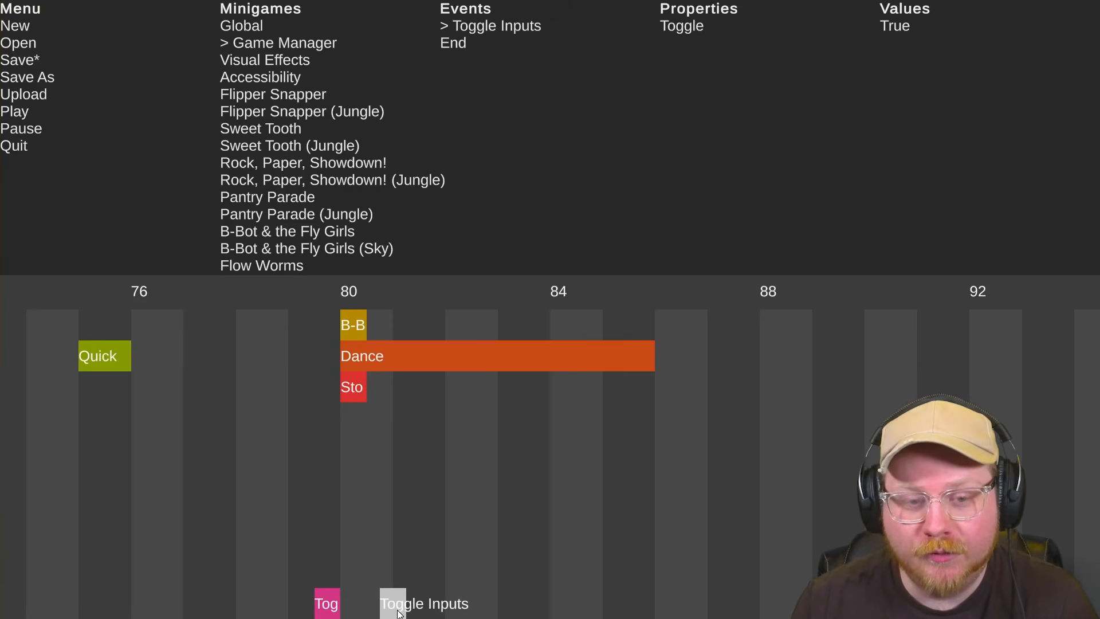
click(311, 297)
key(space)
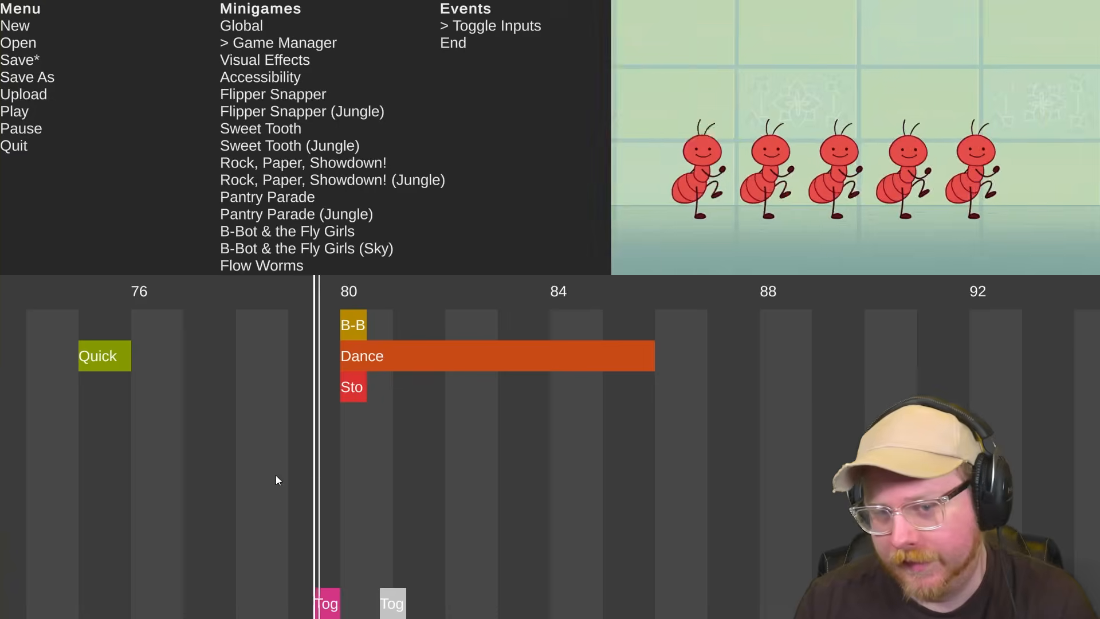
key(space)
click(396, 602)
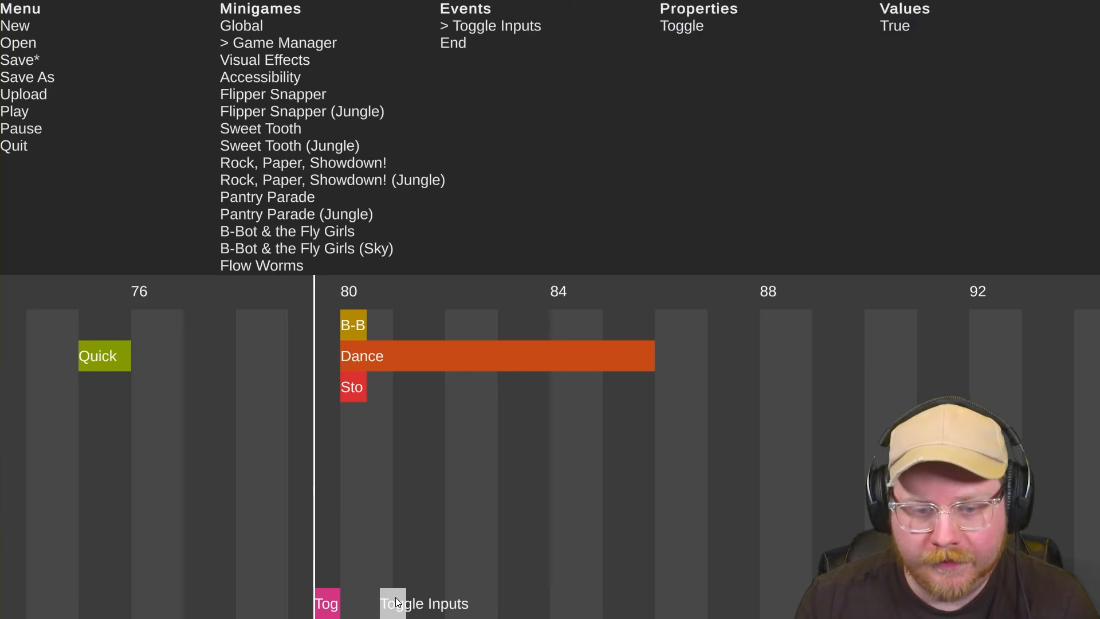
click(368, 289)
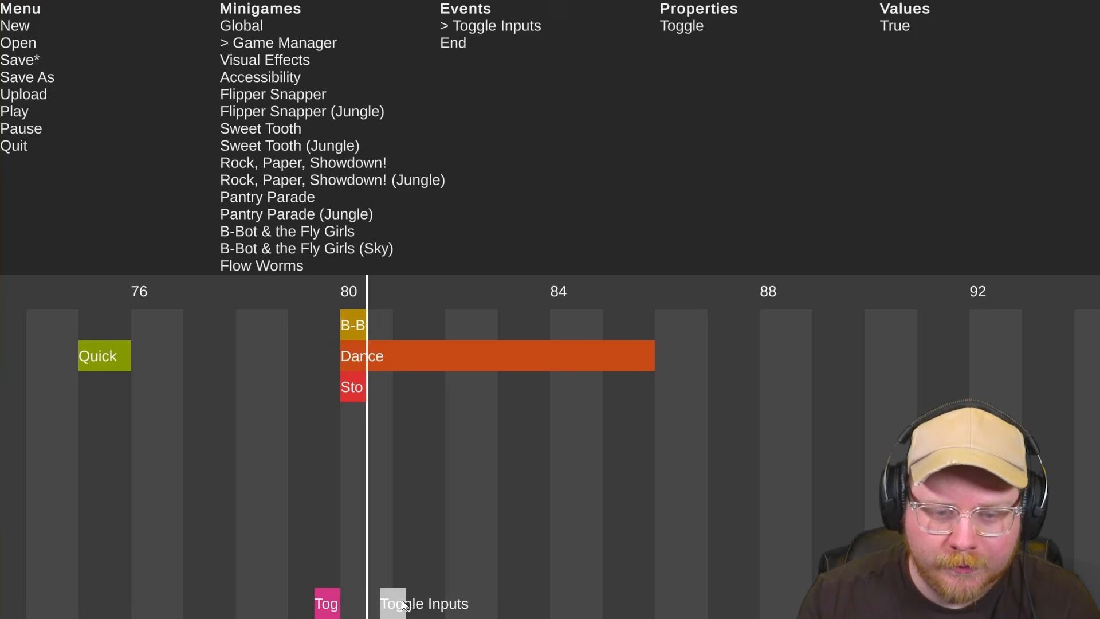
click(419, 302)
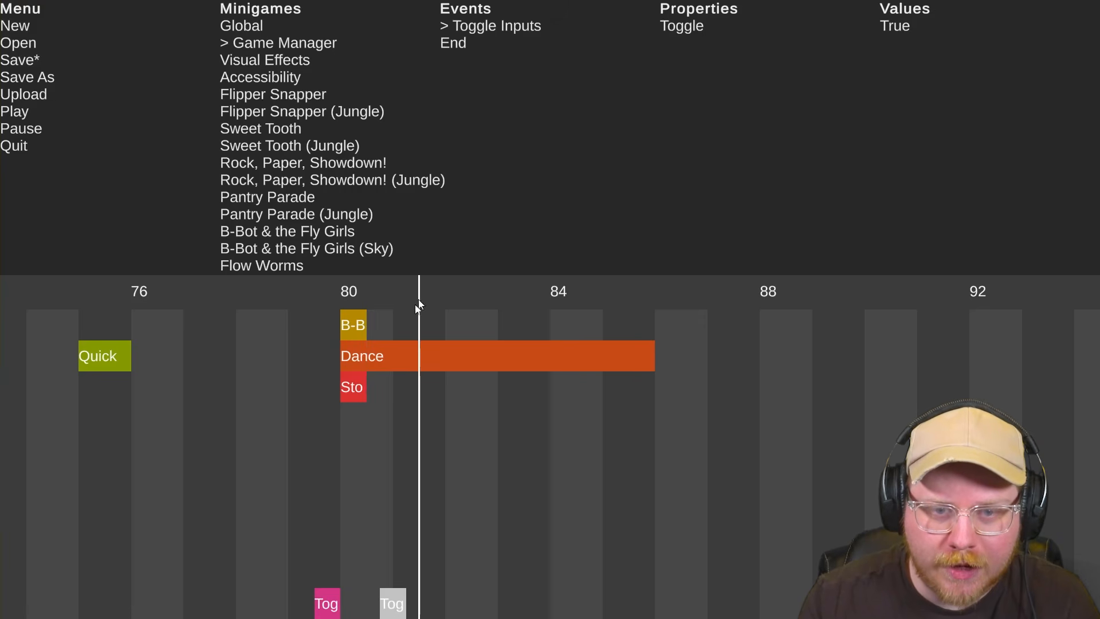
scroll(290, 510, down, 5)
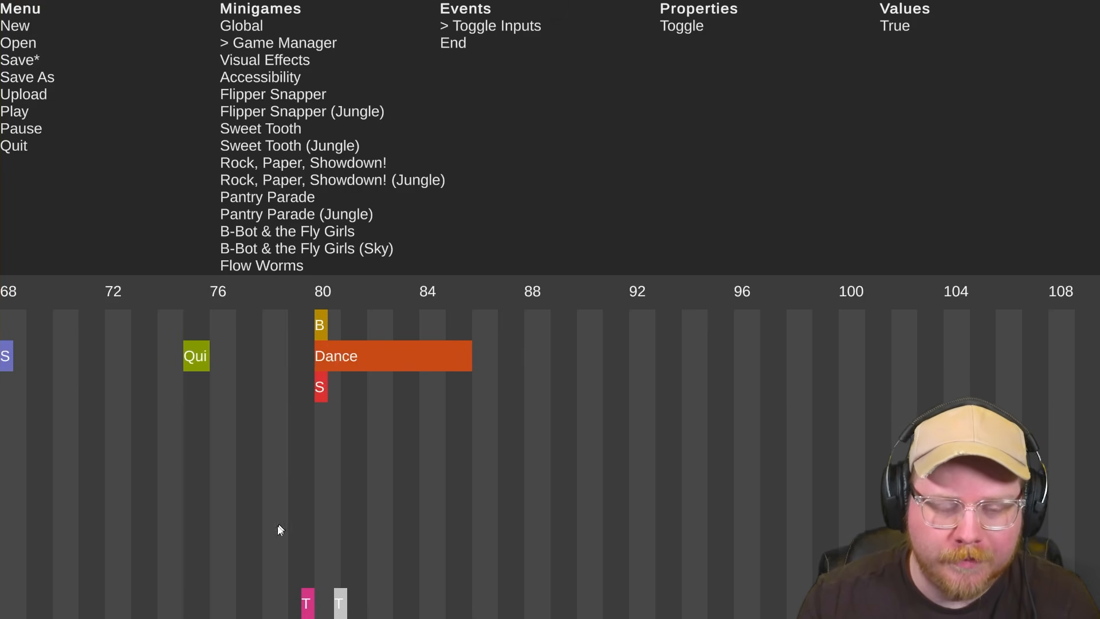
Review the placement and Toggle values of both Toggle Inputs events around the switch at beat 80
drag(362, 558, 242, 606)
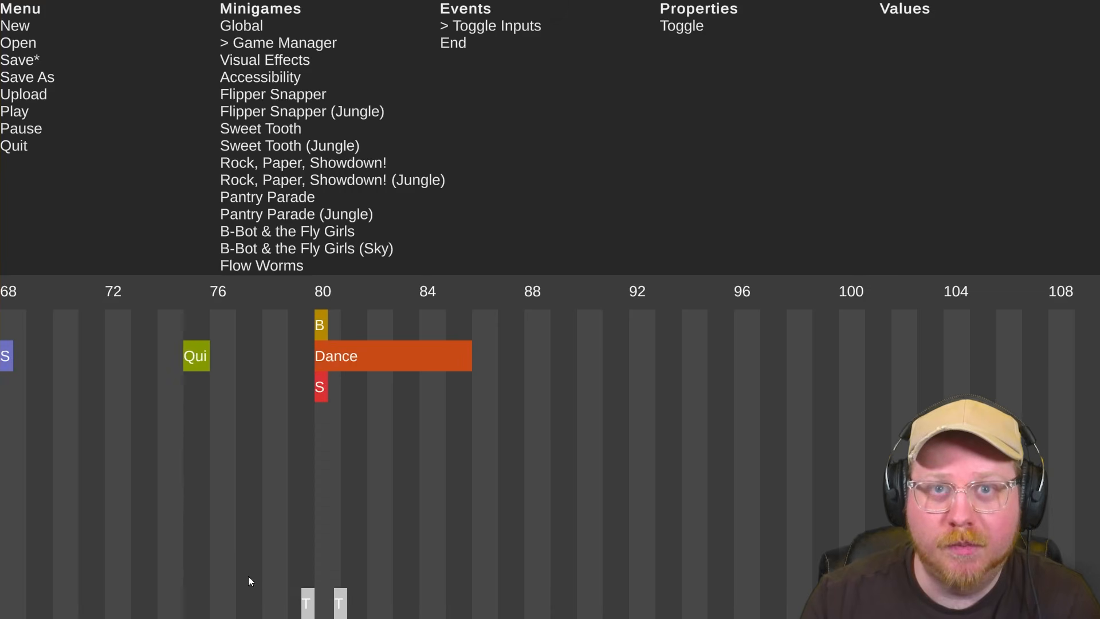
scroll(249, 565, left, 5)
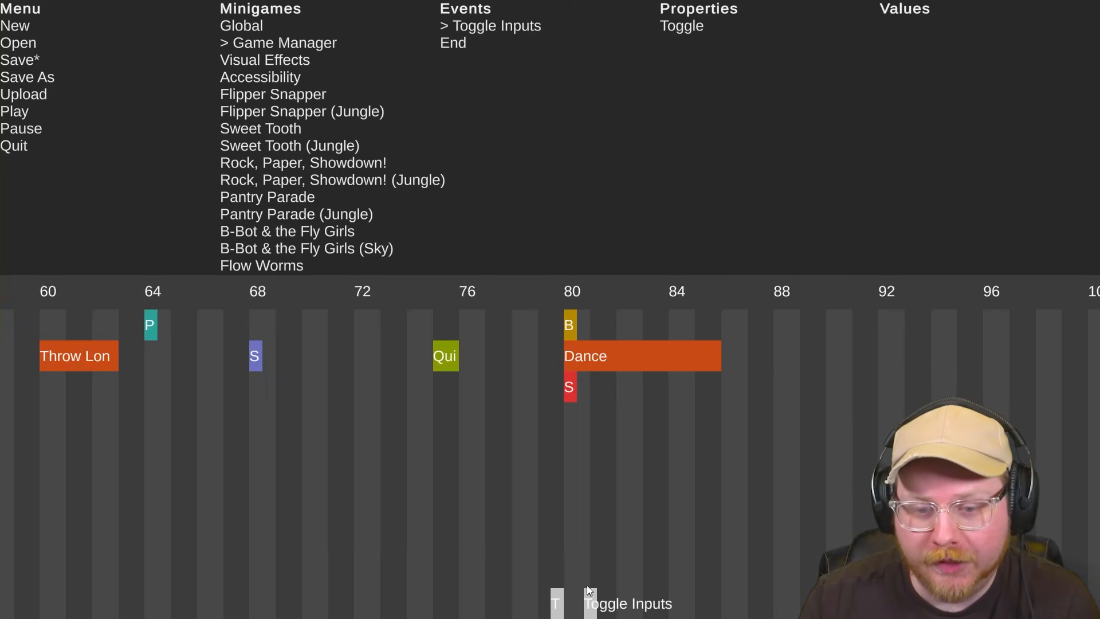
scroll(528, 522, down, 2)
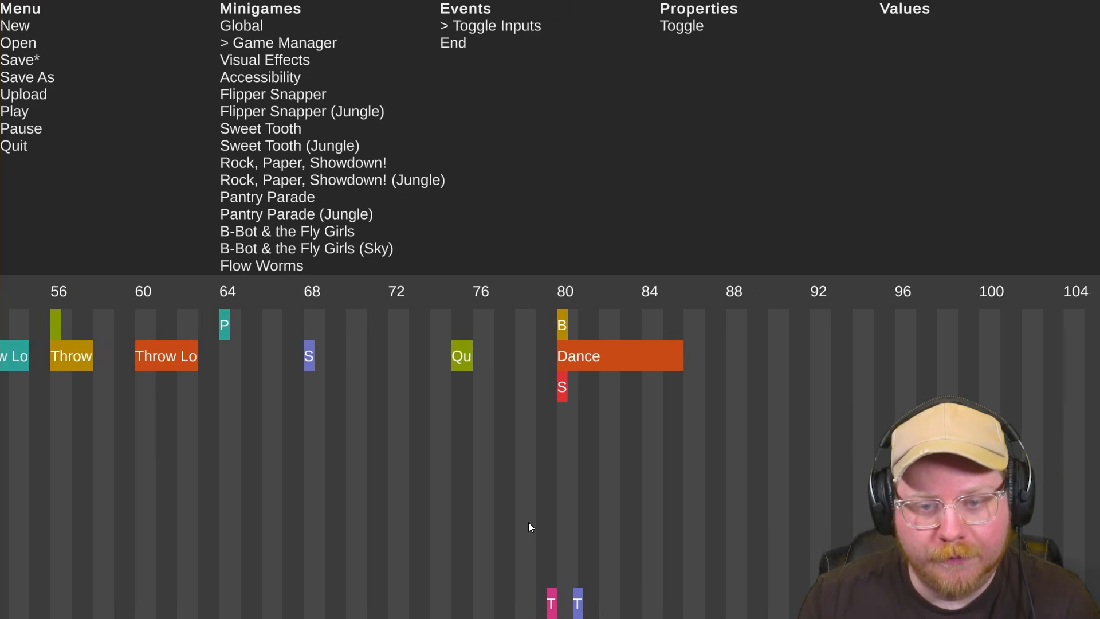
scroll(528, 521, up, 2)
scroll(561, 503, left, 5)
scroll(558, 500, right, 10)
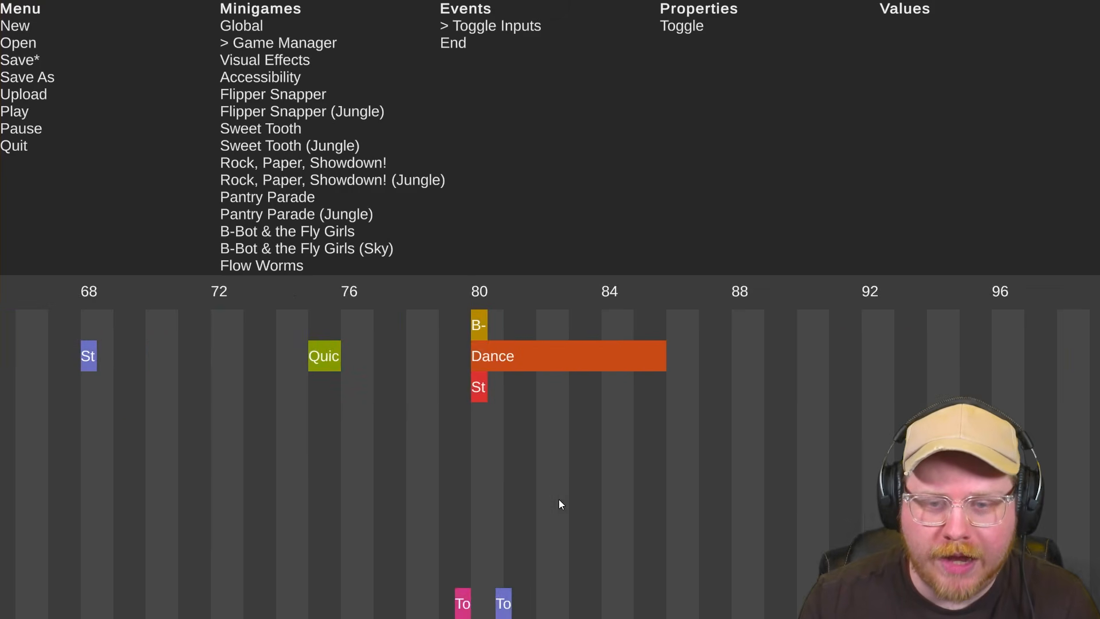
click(457, 612)
click(504, 605)
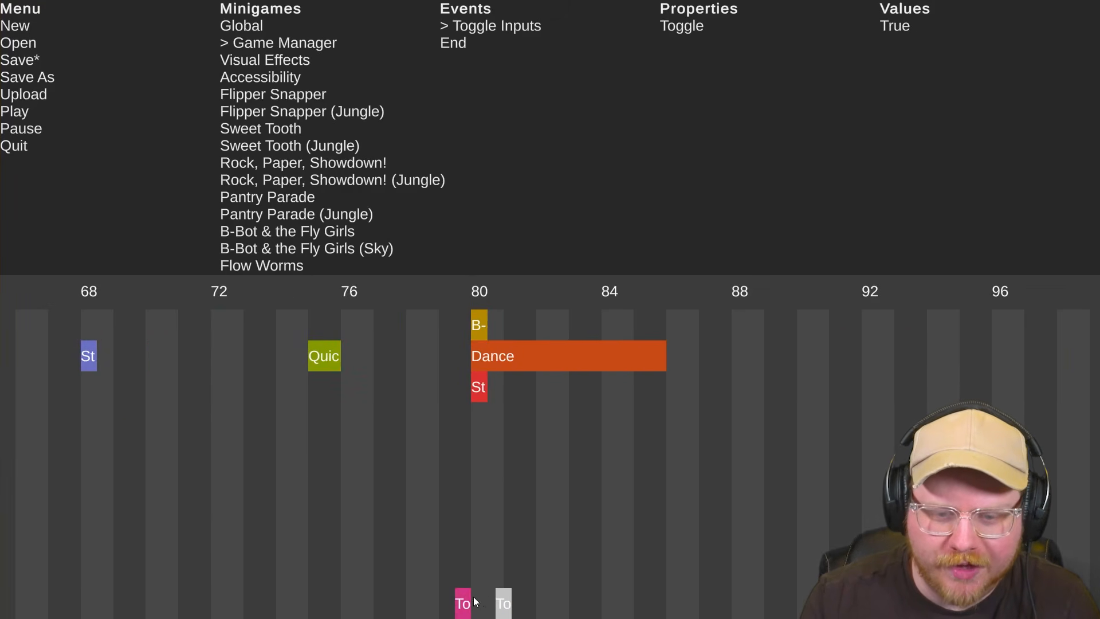
click(466, 563)
mouse_move(464, 611)
mouse_down()
mouse_move(463, 577)
mouse_move(465, 601)
mouse_up()
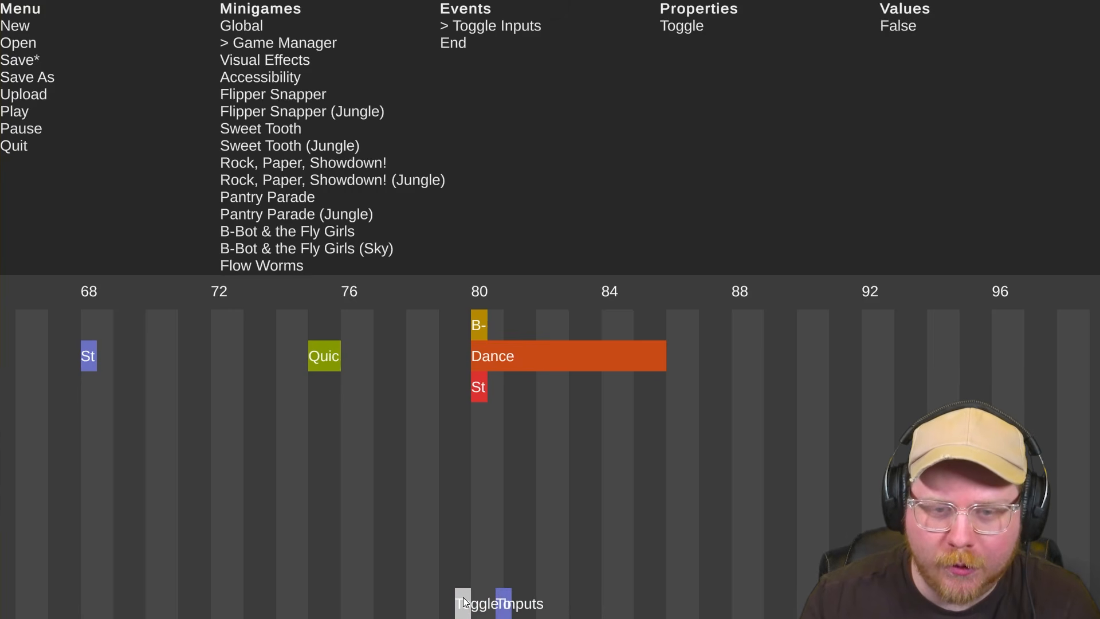
click(473, 570)
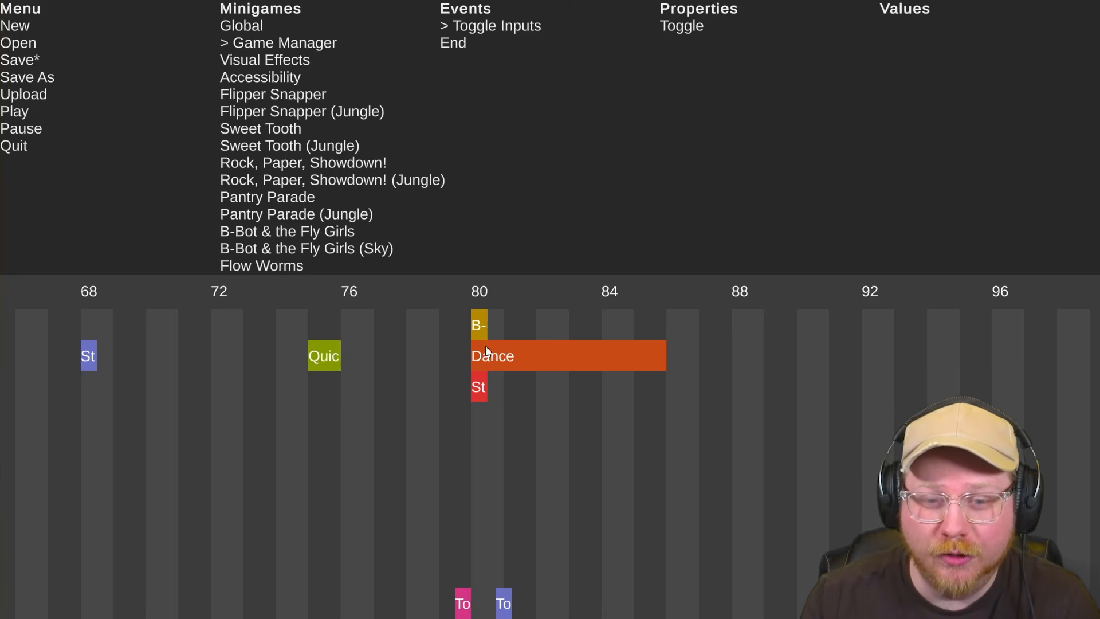
Try 15 Tracks in the global Editor Properties, then return the value to 10
click(241, 25)
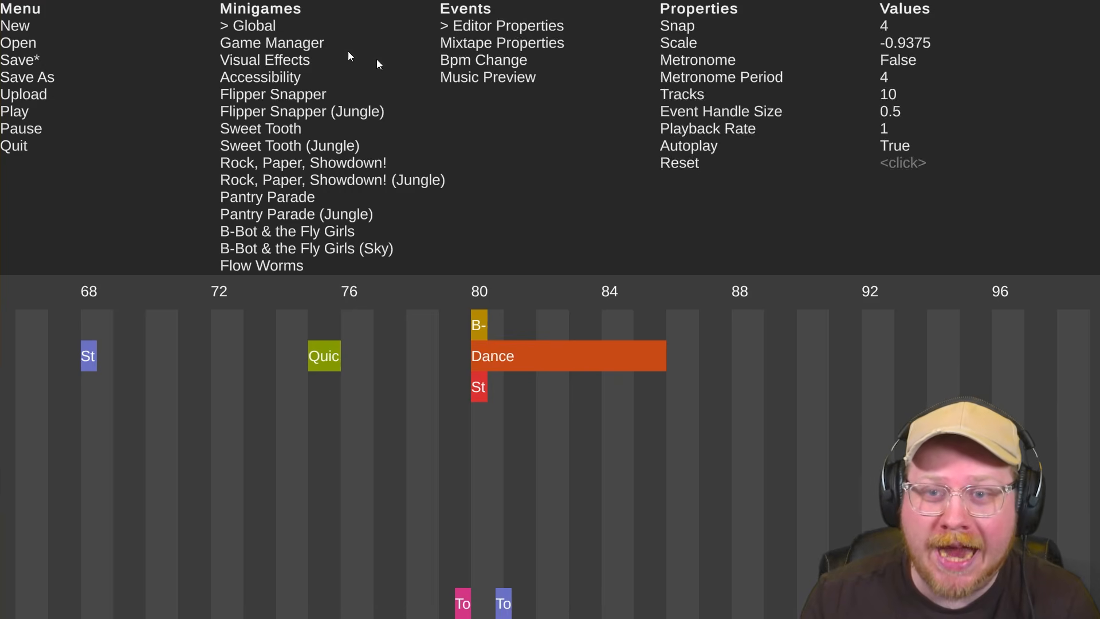
click(888, 95)
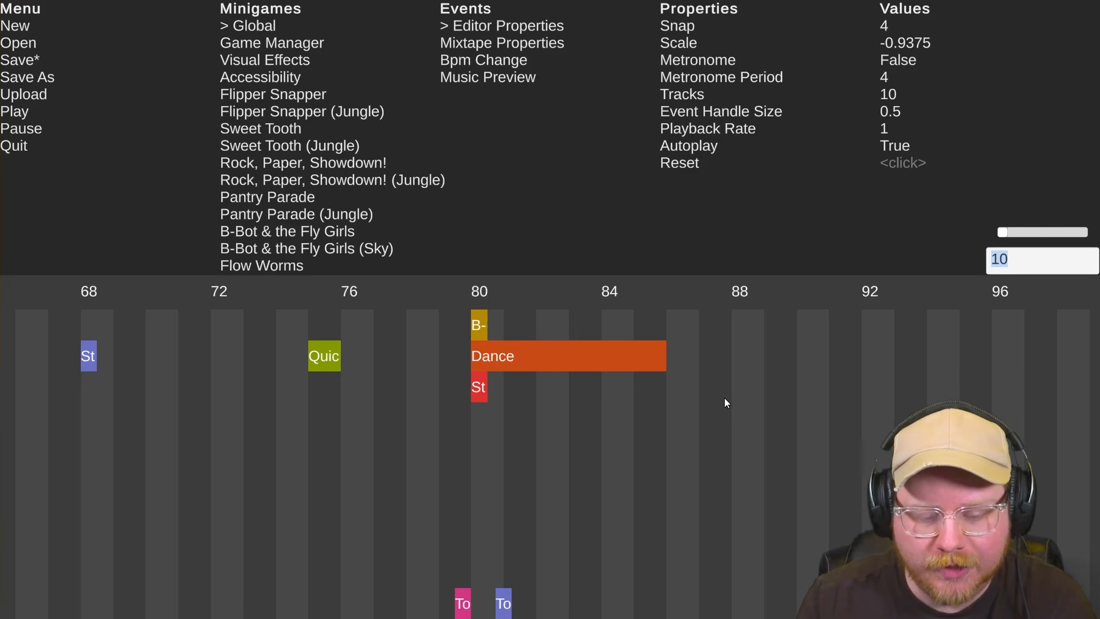
text(15)
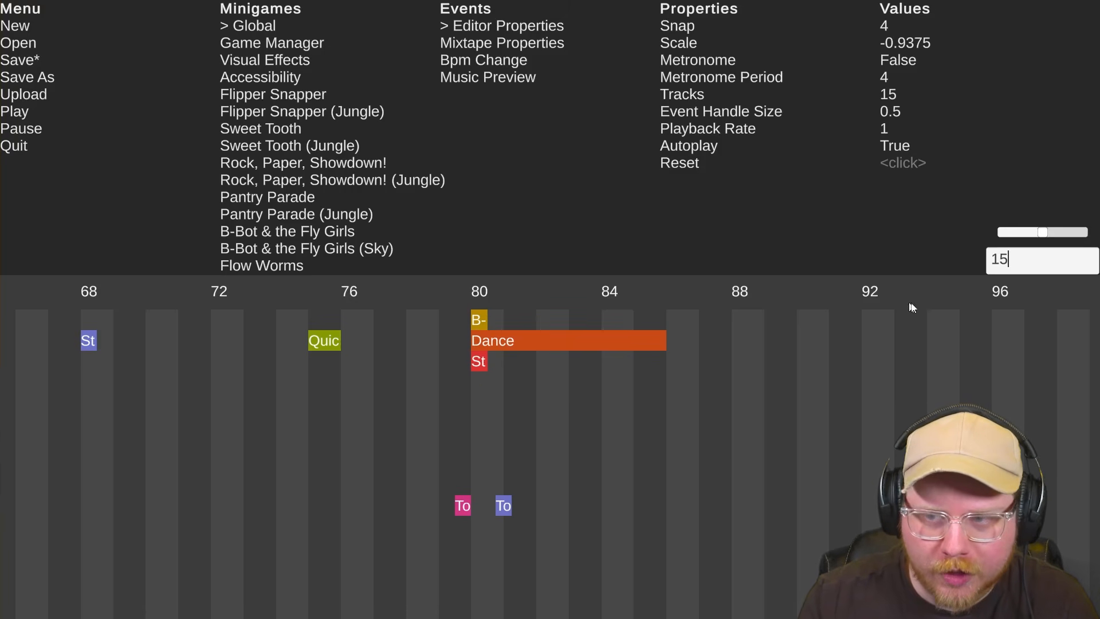
key(BackSpace)
text(0)
click(865, 421)
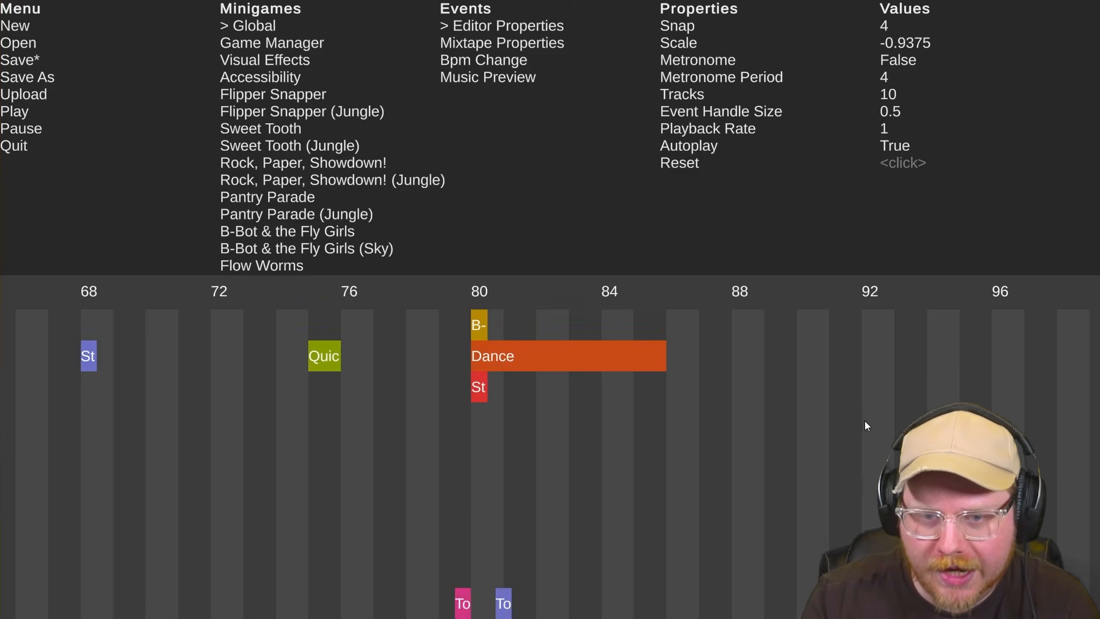
Look back over the earlier minigame events and play the B-Bot & the Fly Girls Dance event from beat 80
scroll(514, 506, left, 3)
scroll(514, 506, down, 2)
scroll(513, 506, down, 5)
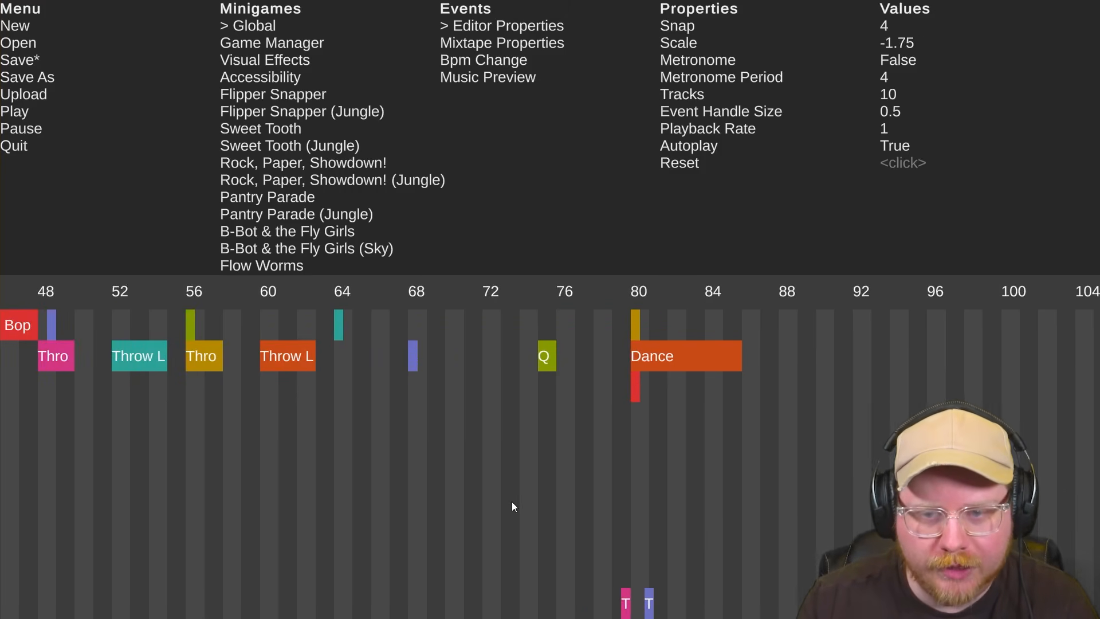
scroll(512, 506, left, 3)
scroll(512, 506, left, 3)
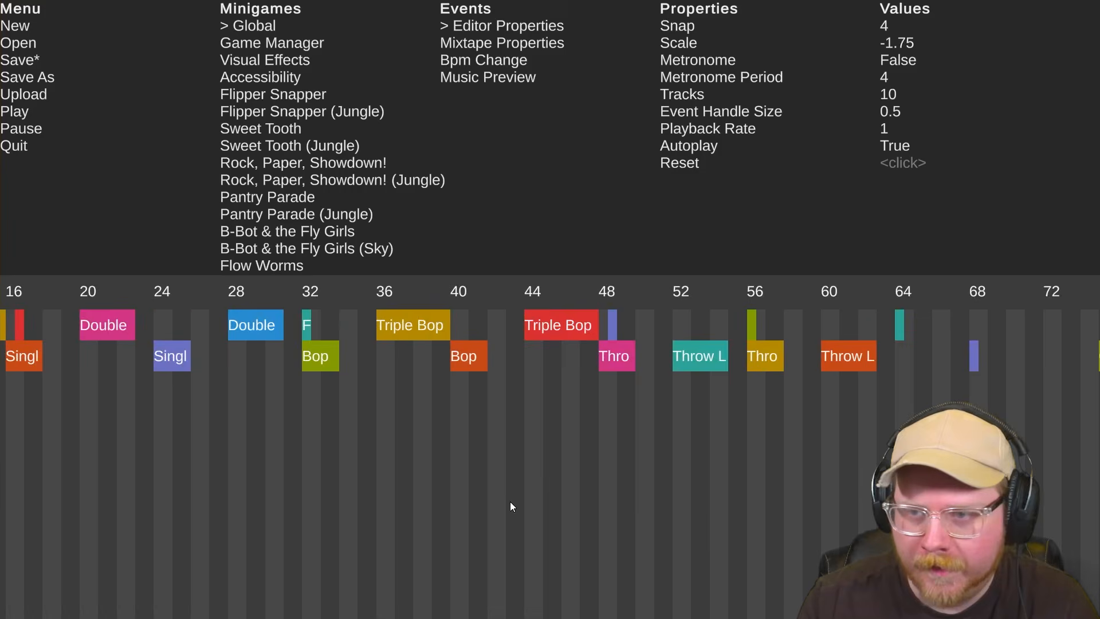
scroll(511, 506, right, 4)
scroll(511, 506, right, 2)
click(566, 290)
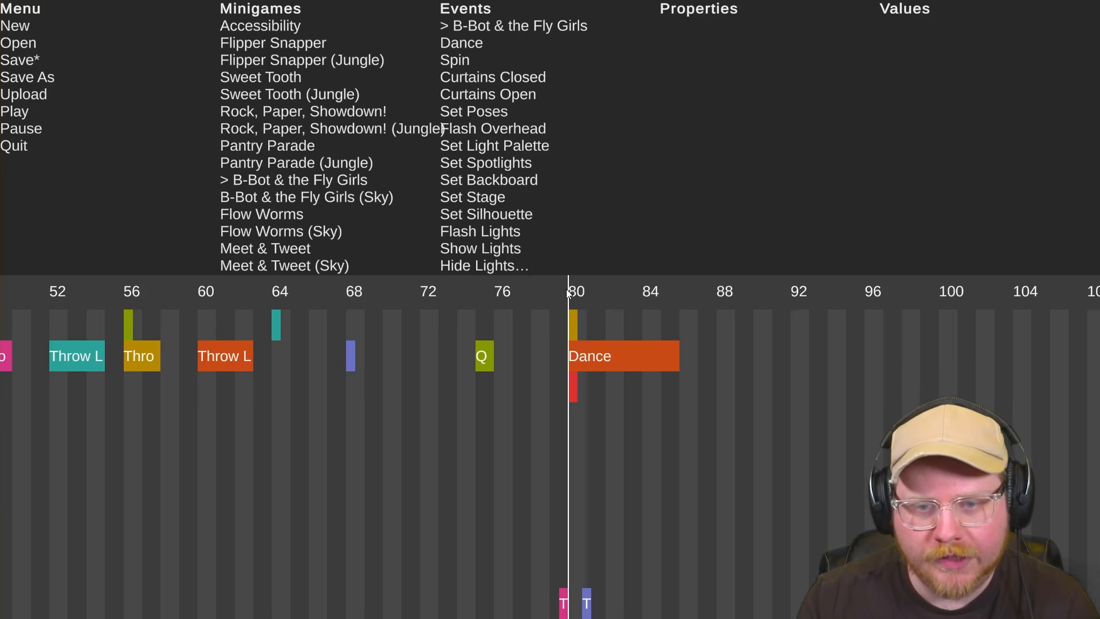
key(space)
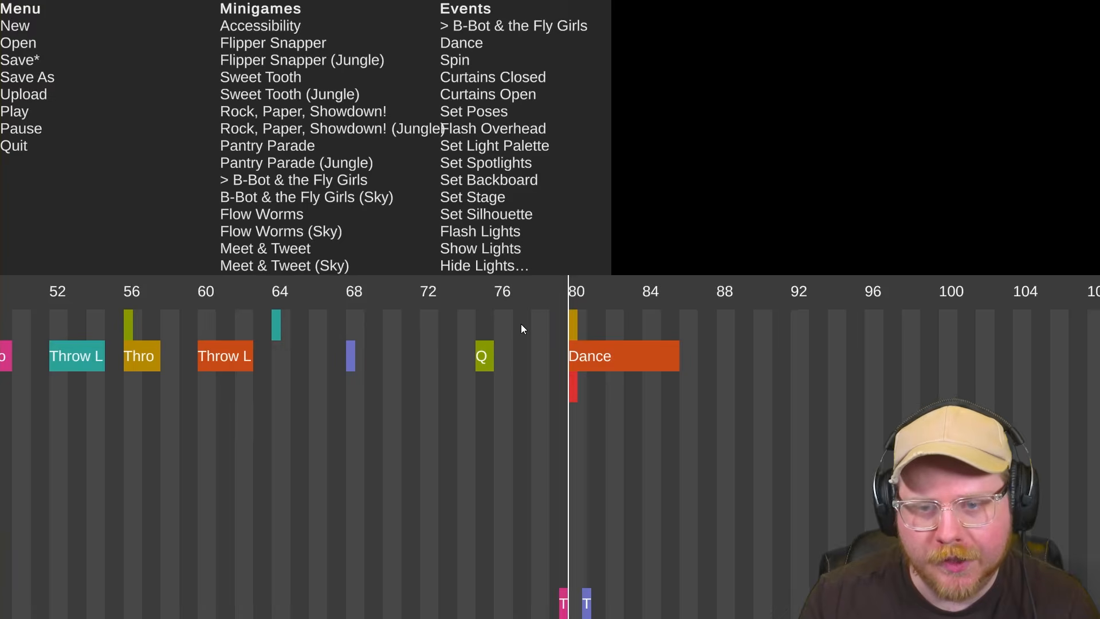
scroll(534, 349, right, 1)
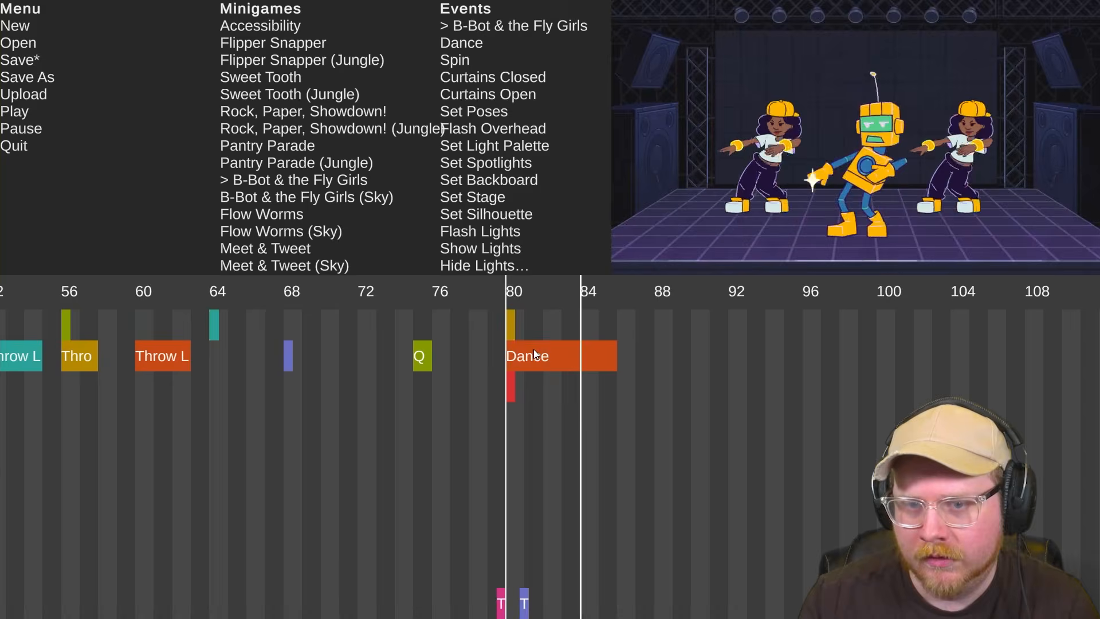
key(space)
Duplicate the Dance event so the copy starts at beat 86 on the track below, and play both from beat 80
click(547, 344)
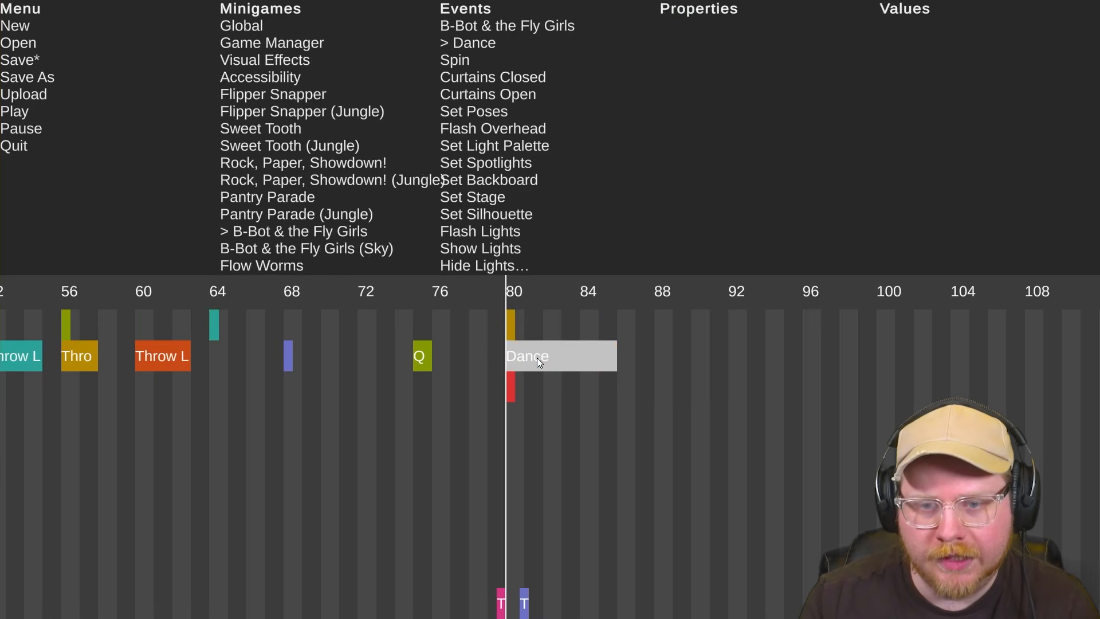
key(ctrl+d)
click(646, 387)
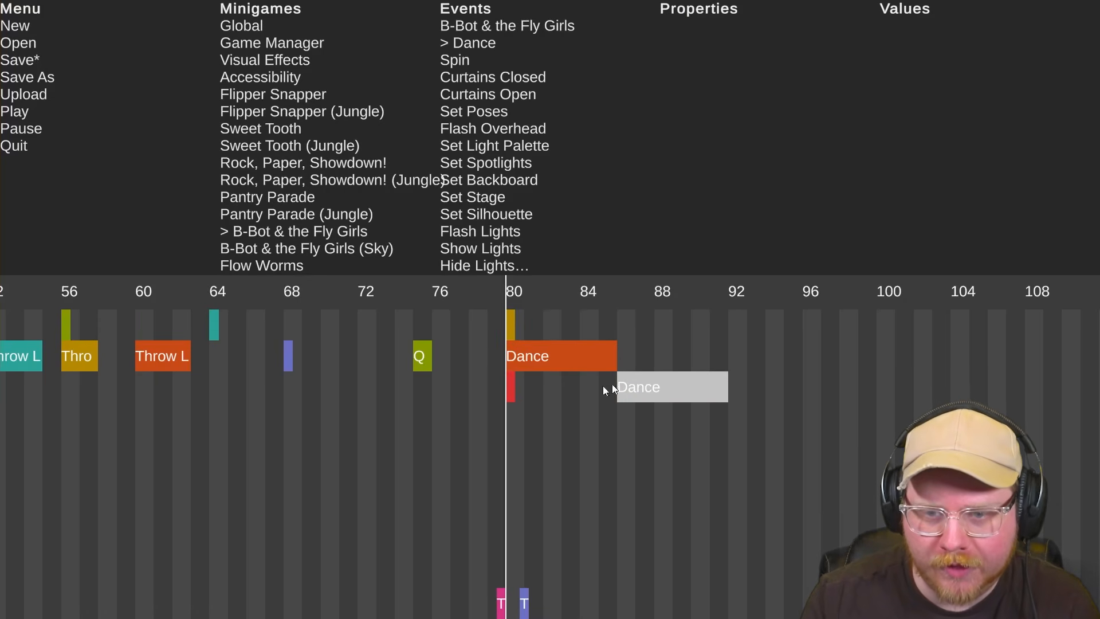
key(space)
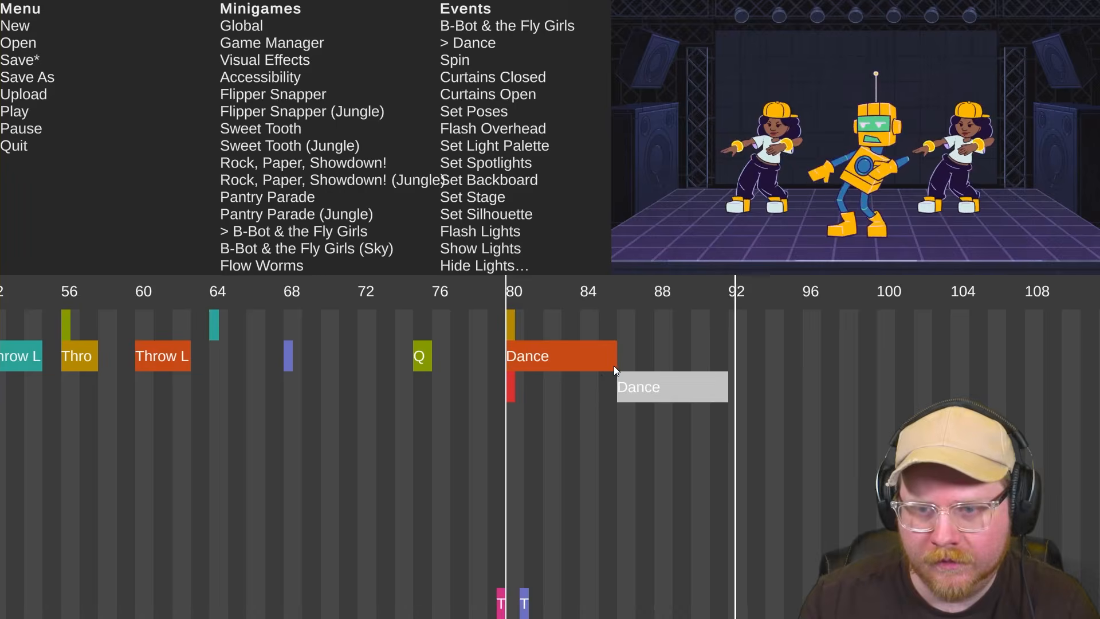
key(space)
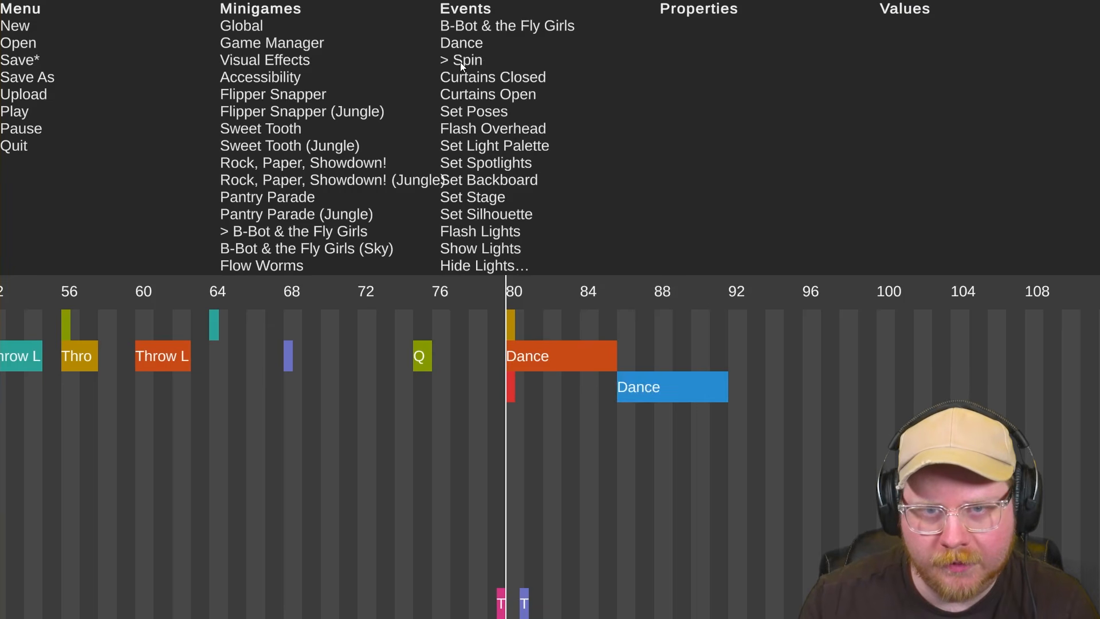
Place a B-Bot & the Fly Girls Spin event at beat 92 and play the section from beat 80
click(744, 419)
key(space)
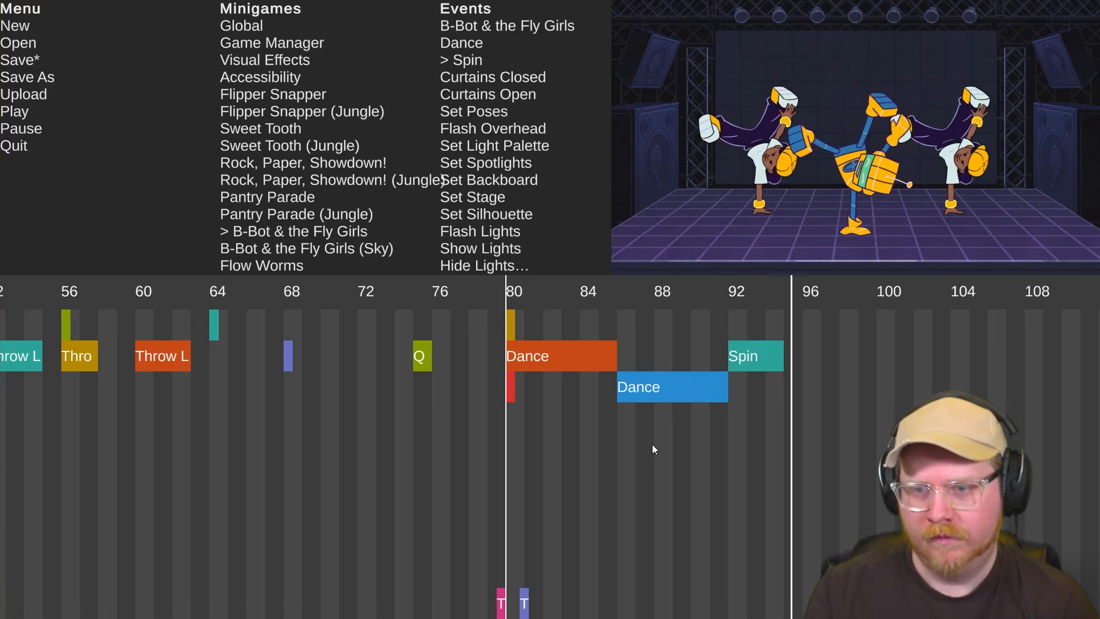
key(space)
Place a Flow Worms minigame switch event on the first track at beat 96
click(803, 293)
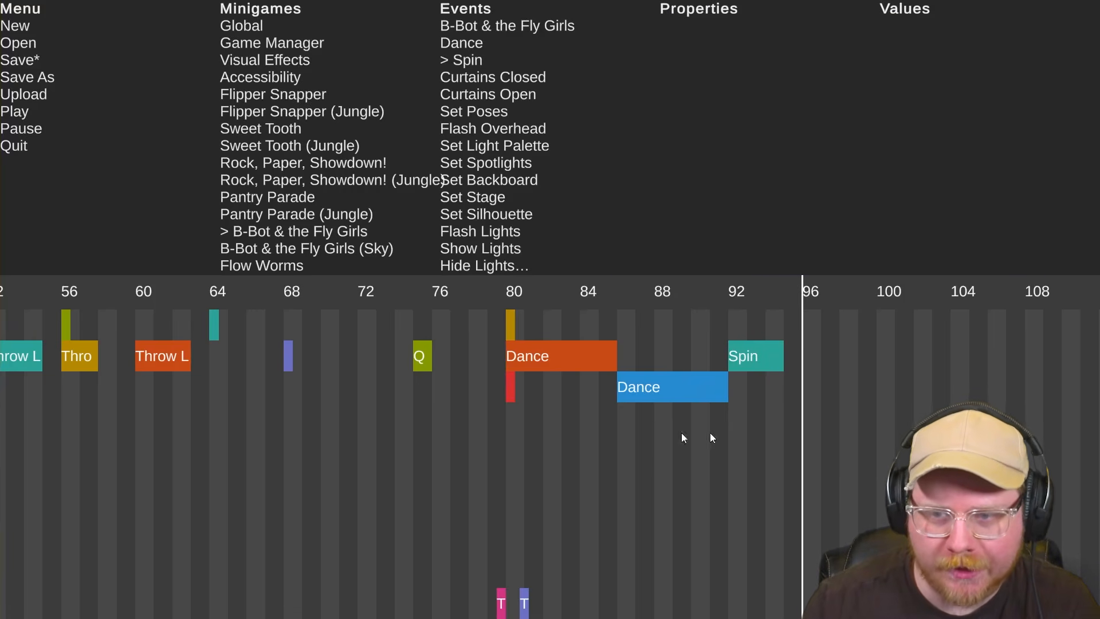
scroll(585, 435, left, 1)
scroll(585, 435, right, 3)
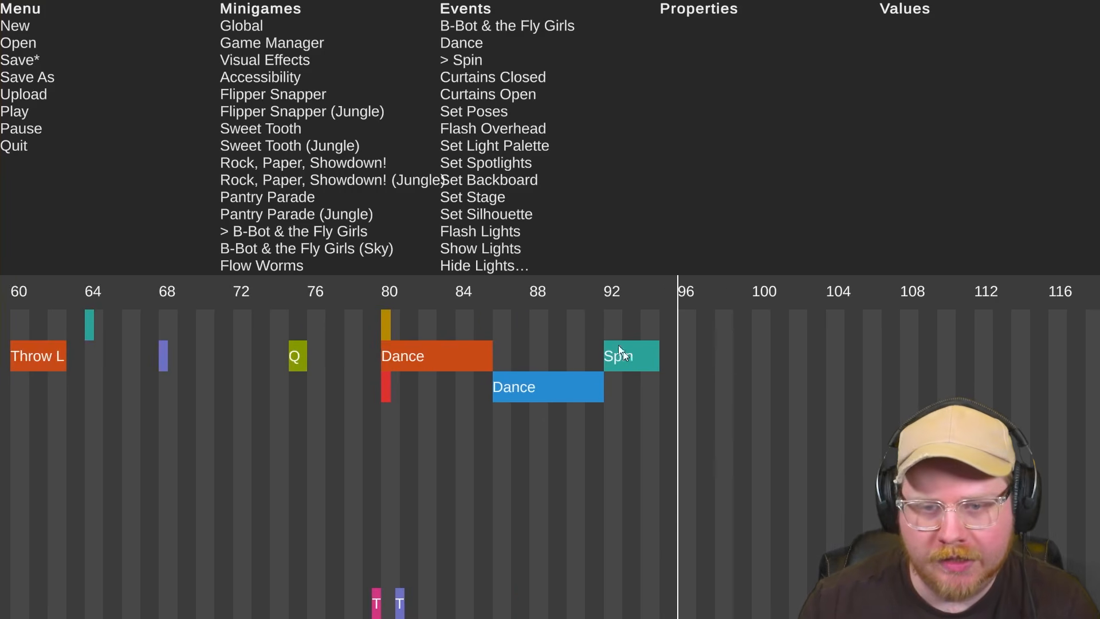
scroll(304, 190, down, 3)
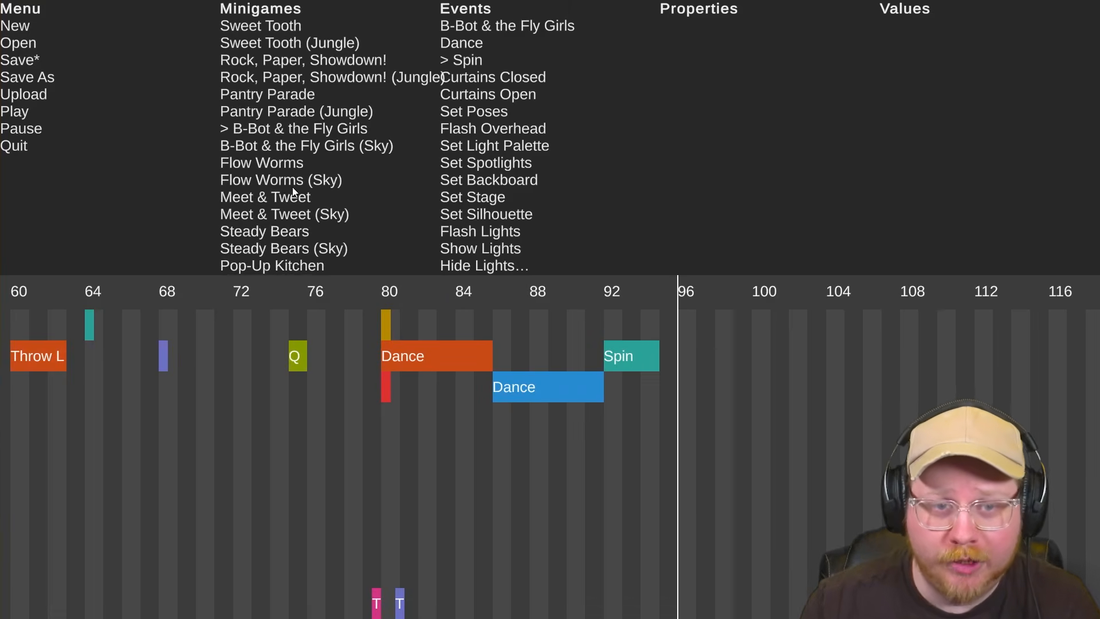
click(281, 164)
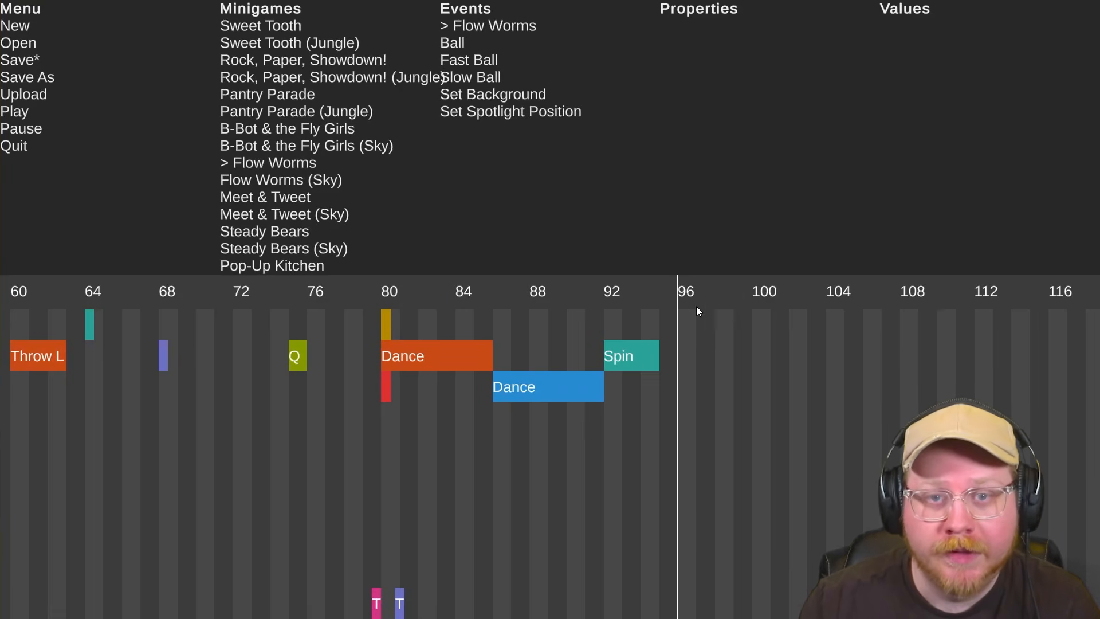
click(699, 321)
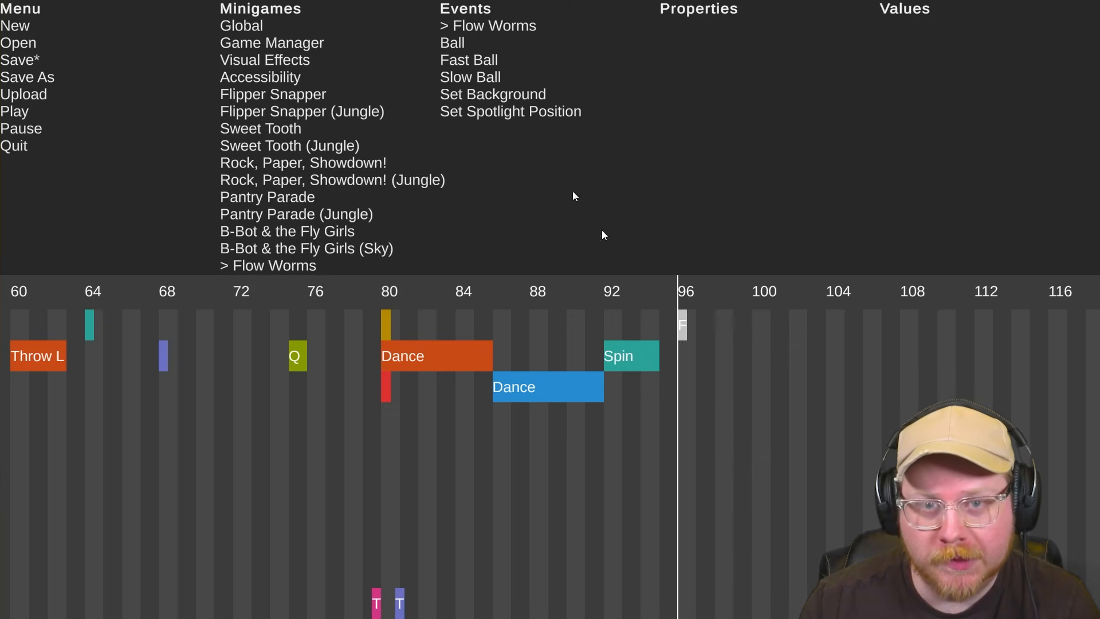
Place a Ball event at beat 96, a Slow Ball at beat 98 and a Fast Ball at beat 100 on successive tracks below the switch event
click(459, 43)
click(707, 361)
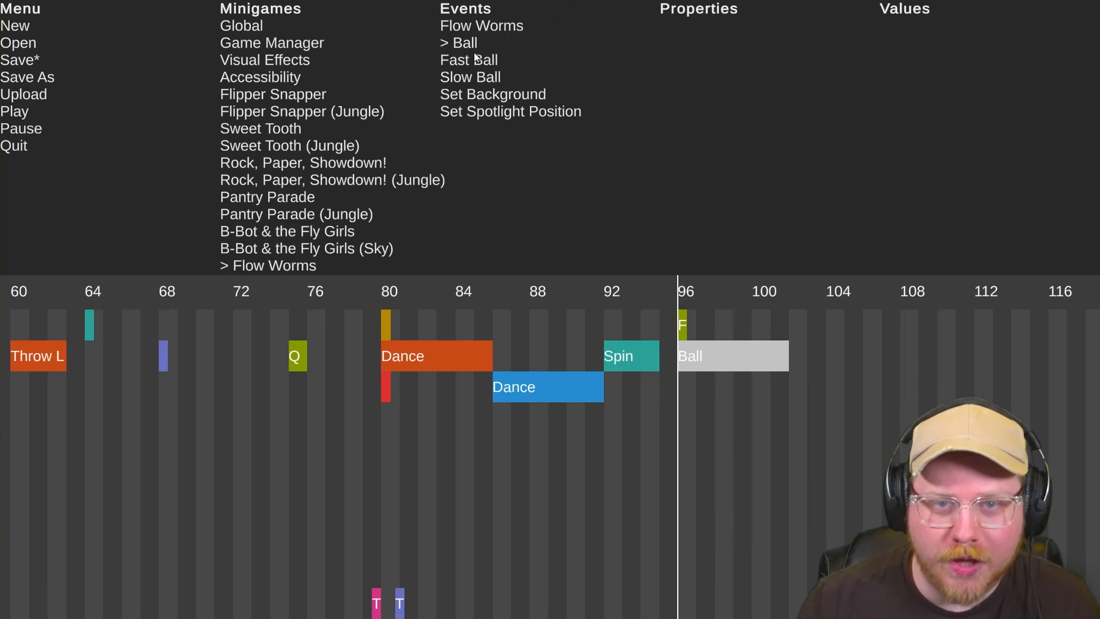
click(459, 60)
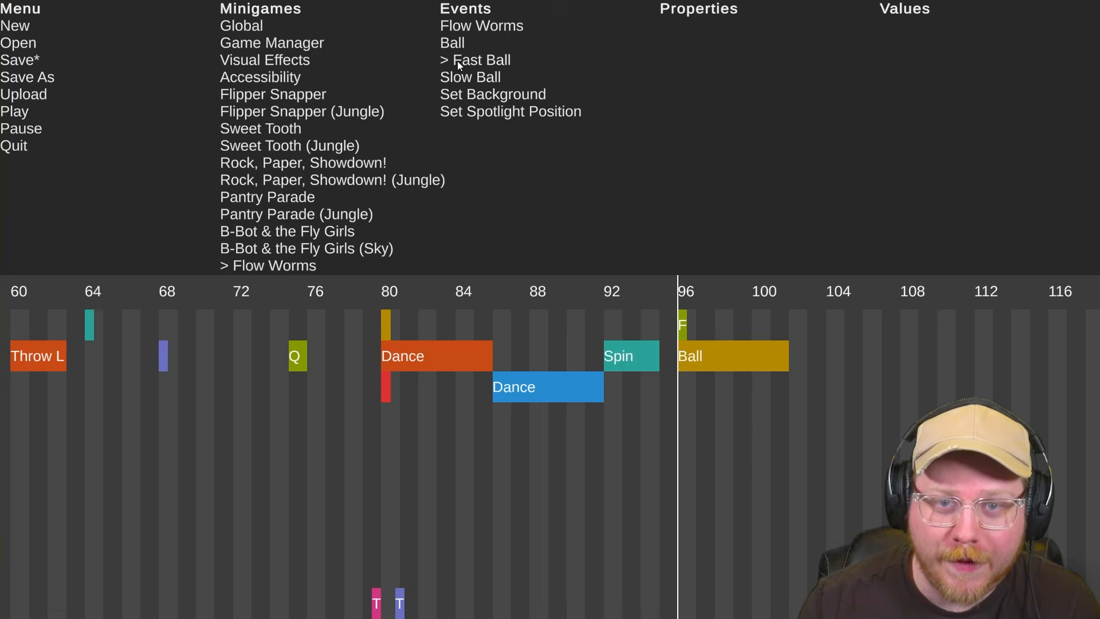
click(457, 77)
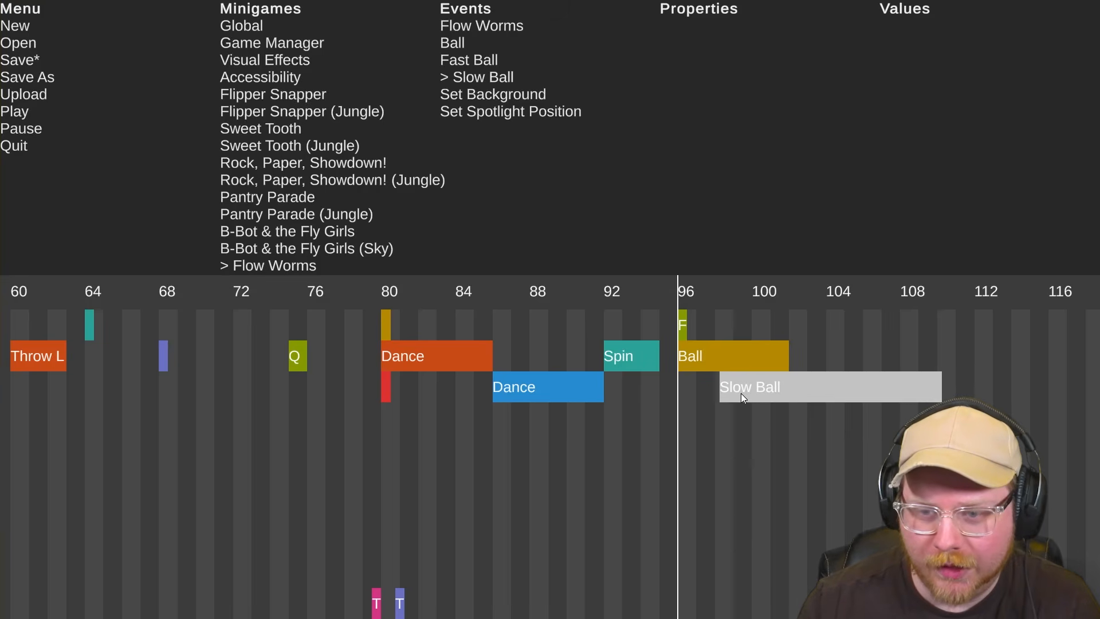
click(738, 393)
click(461, 60)
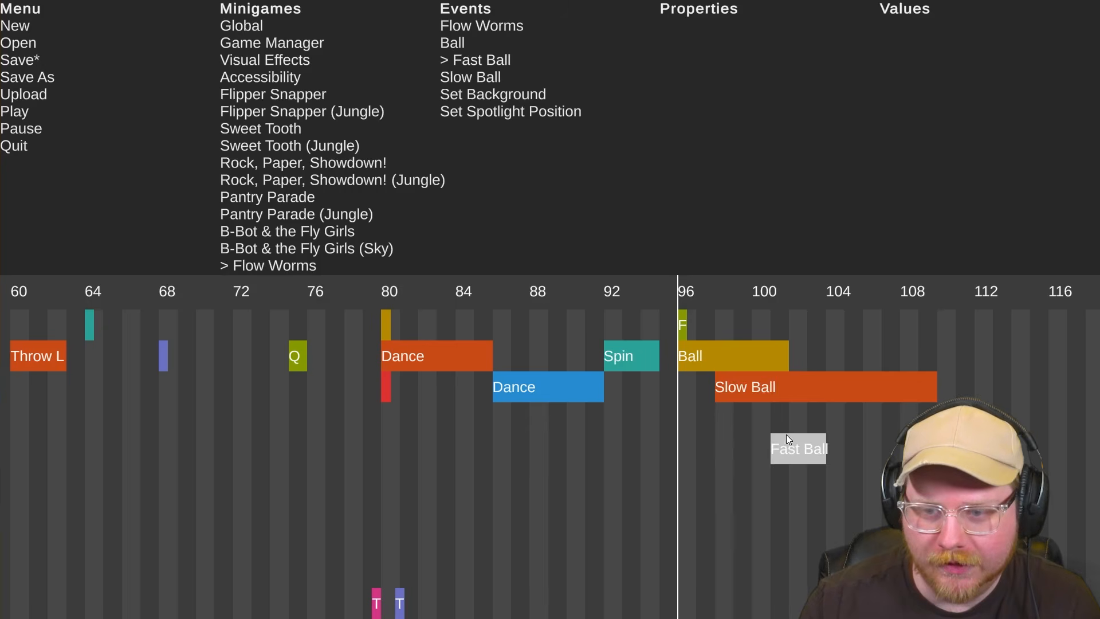
click(772, 421)
Play the three overlapping Flow Worms balls from beat 96
key(space)
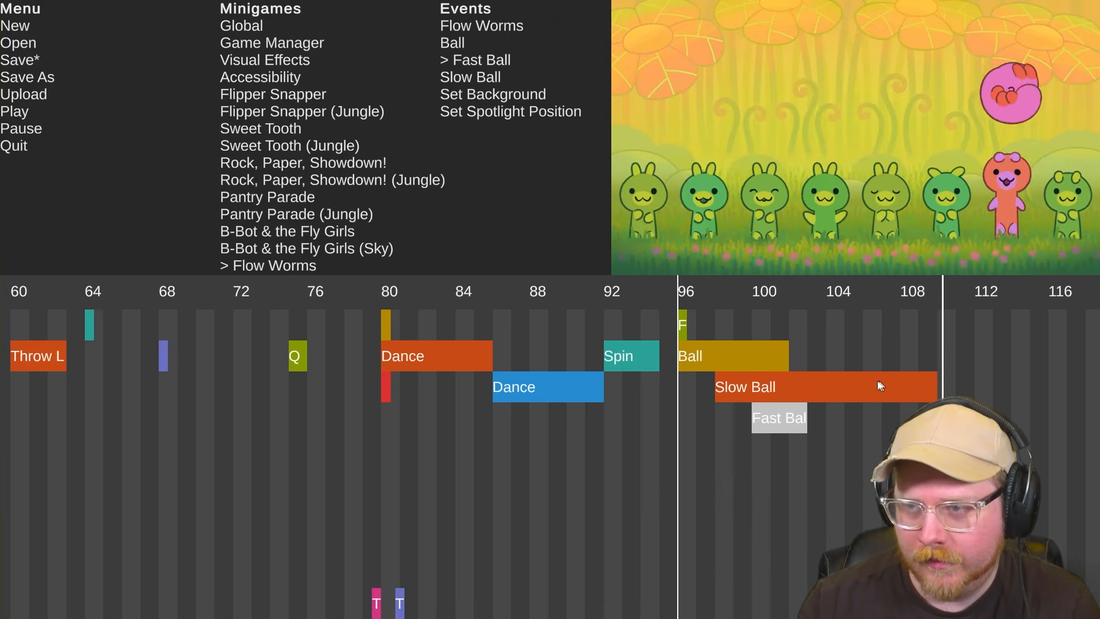
key(space)
scroll(834, 394, down, 4)
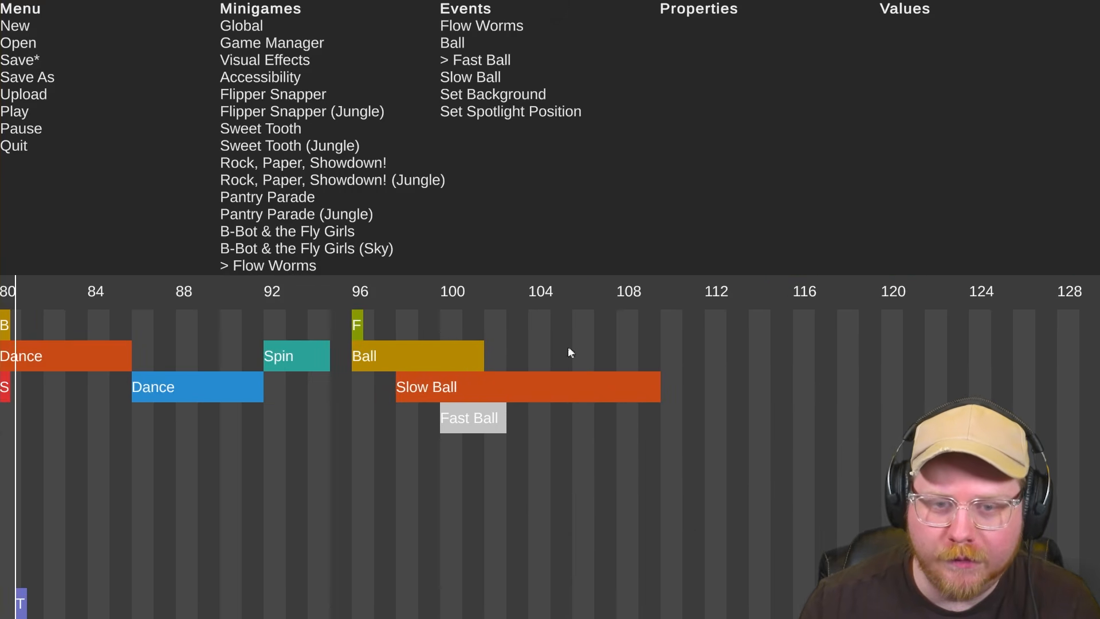
Compare the Ball, Slow Ball and Fast Ball events, marking the end of the Ball event with the playhead at beat 102
click(424, 353)
click(425, 383)
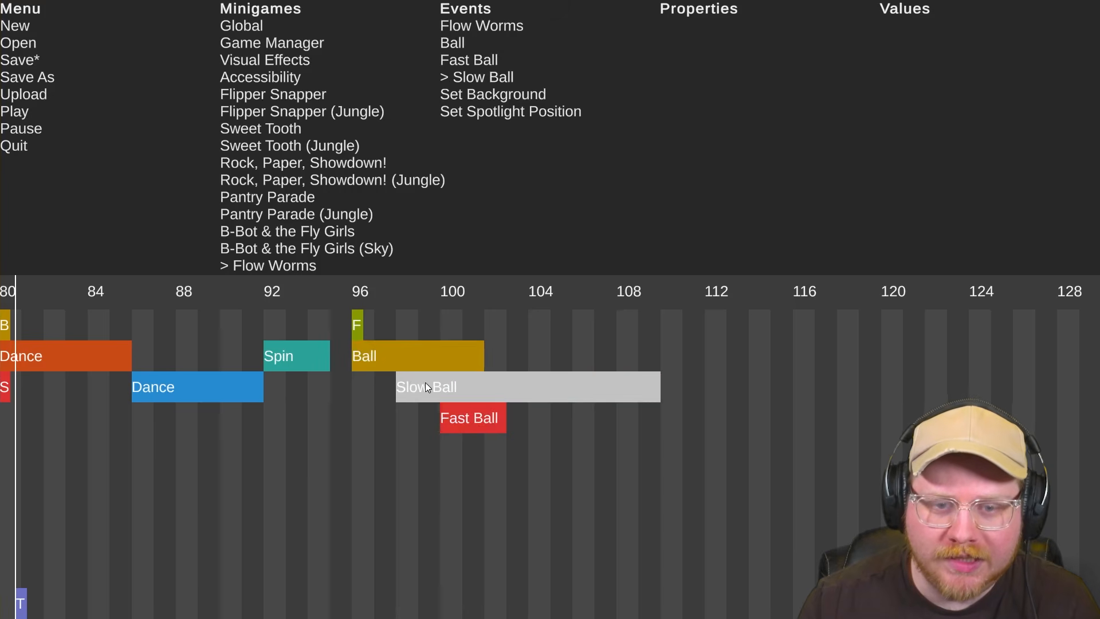
click(463, 418)
click(469, 350)
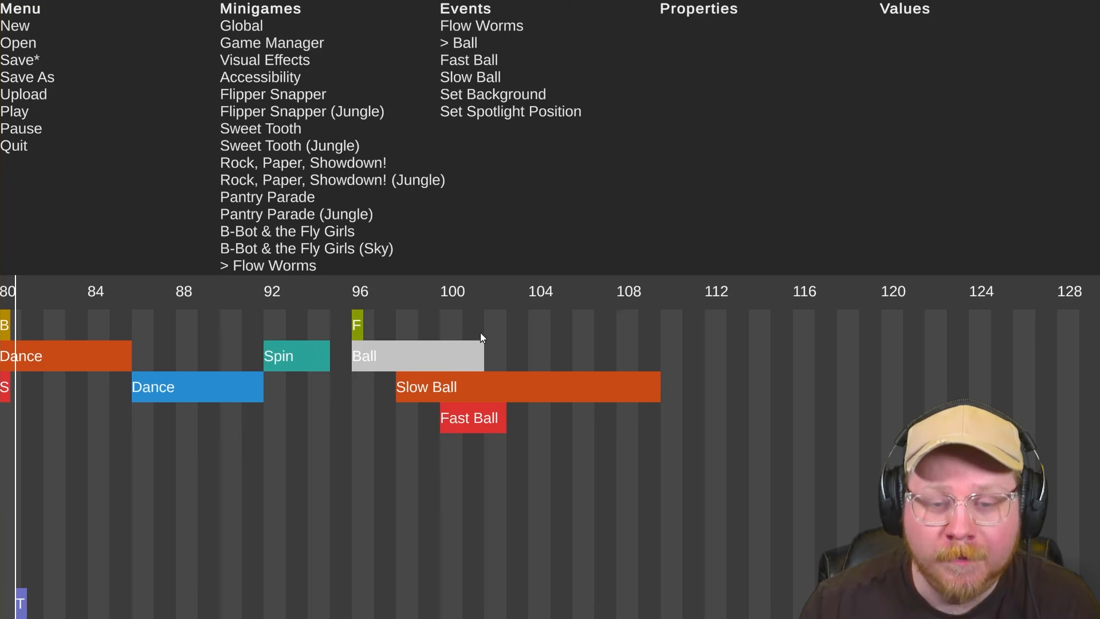
click(483, 297)
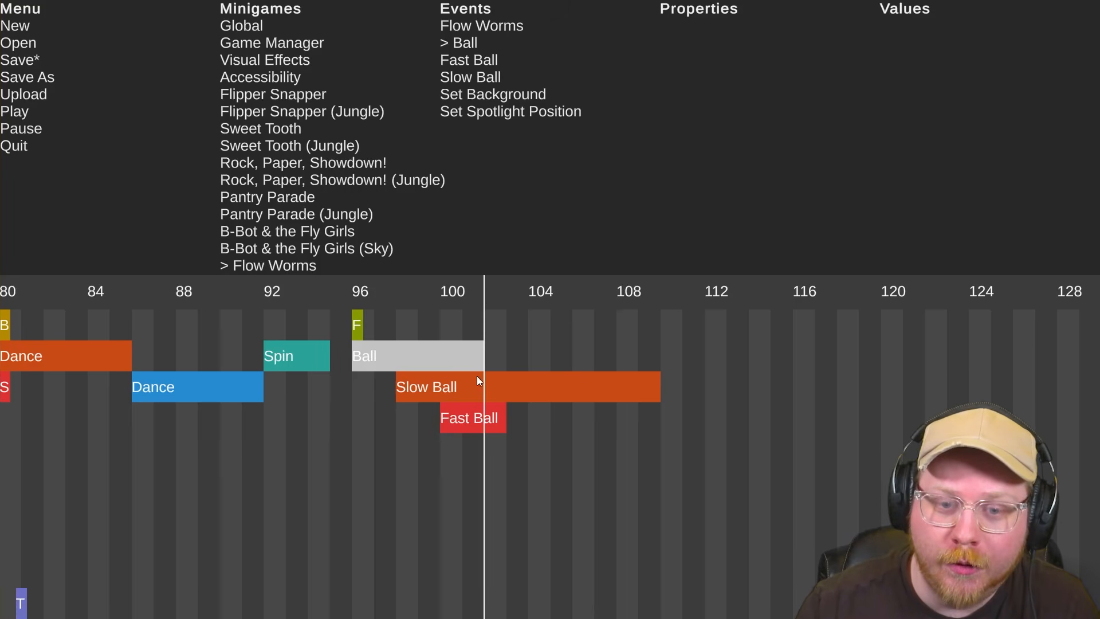
click(503, 351)
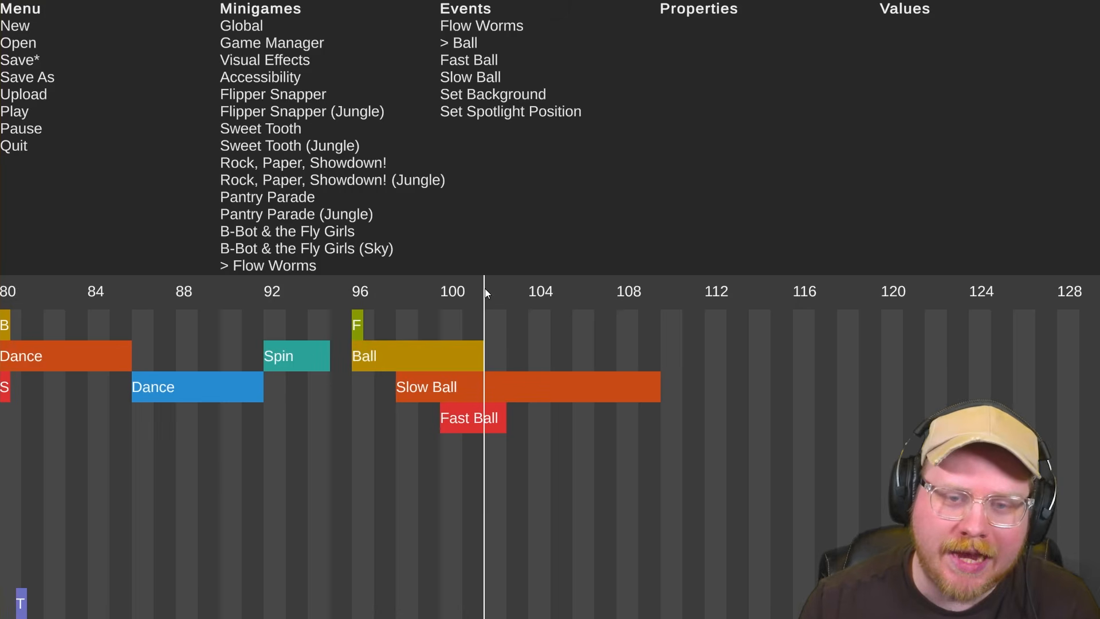
Delete the Ball event and place a copy of the Fast Ball on the second track at beat 99
click(452, 358)
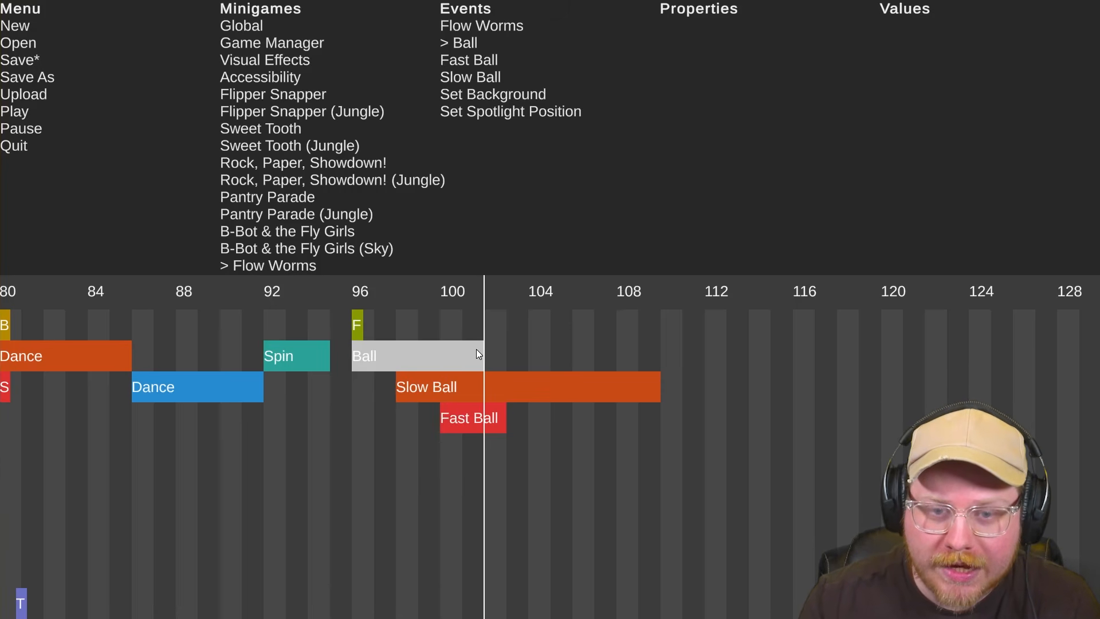
key(Delete)
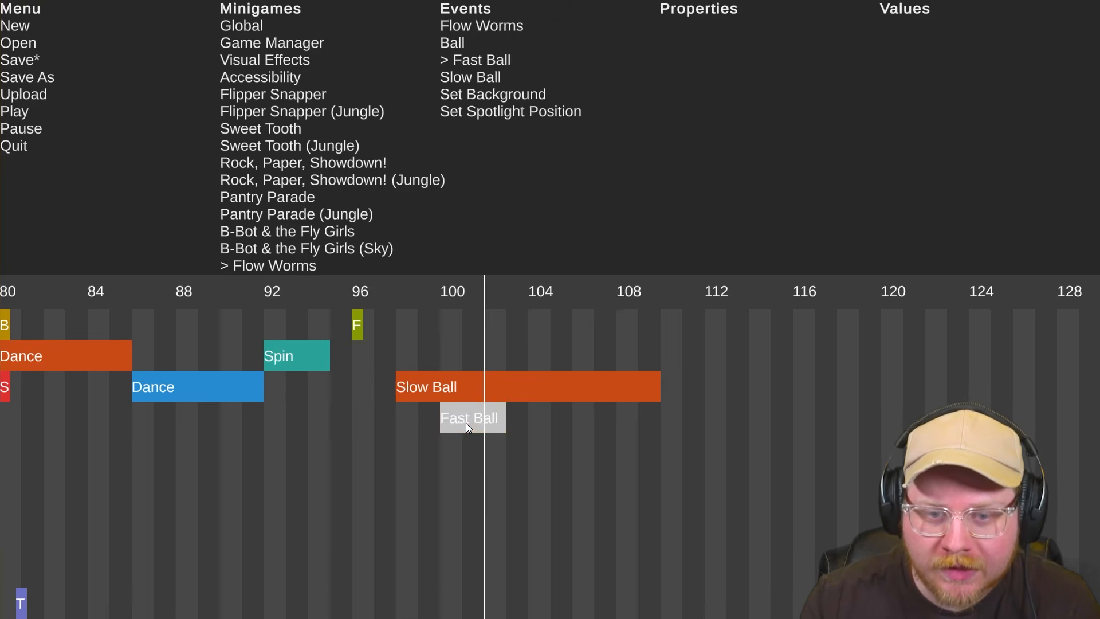
drag(466, 423, 445, 363)
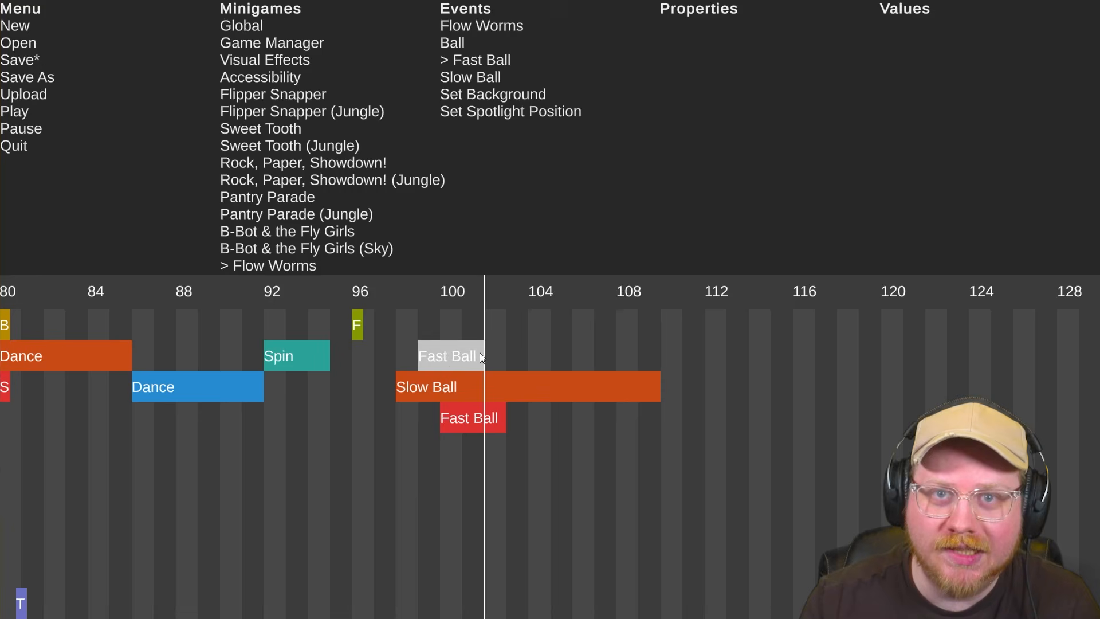
Play the Slow Ball with both Fast Ball events from beat 96
click(352, 291)
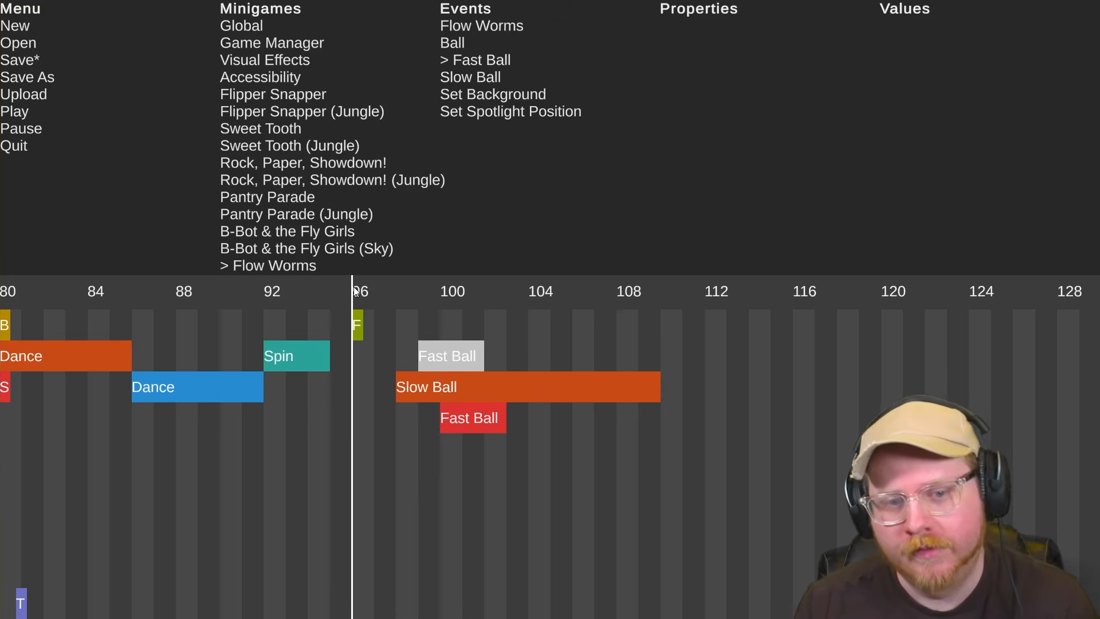
key(space)
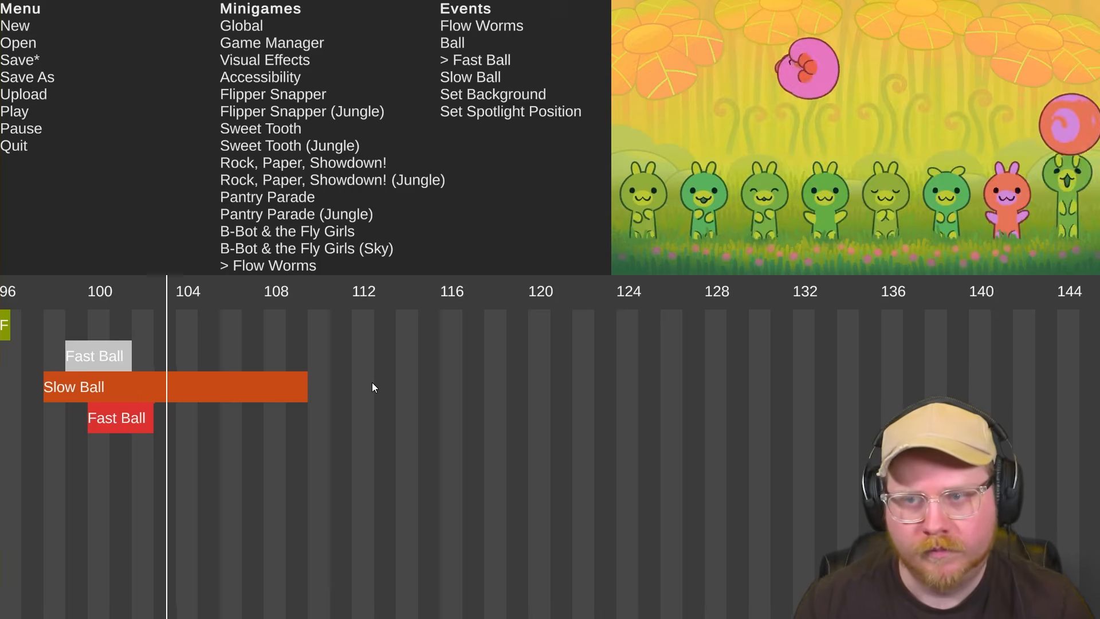
key(space)
Move both Fast Ball events so that they start together at beat 101
mouse_move(363, 416)
mouse_down()
mouse_move(384, 412)
mouse_move(356, 417)
mouse_up()
drag(379, 420, 385, 419)
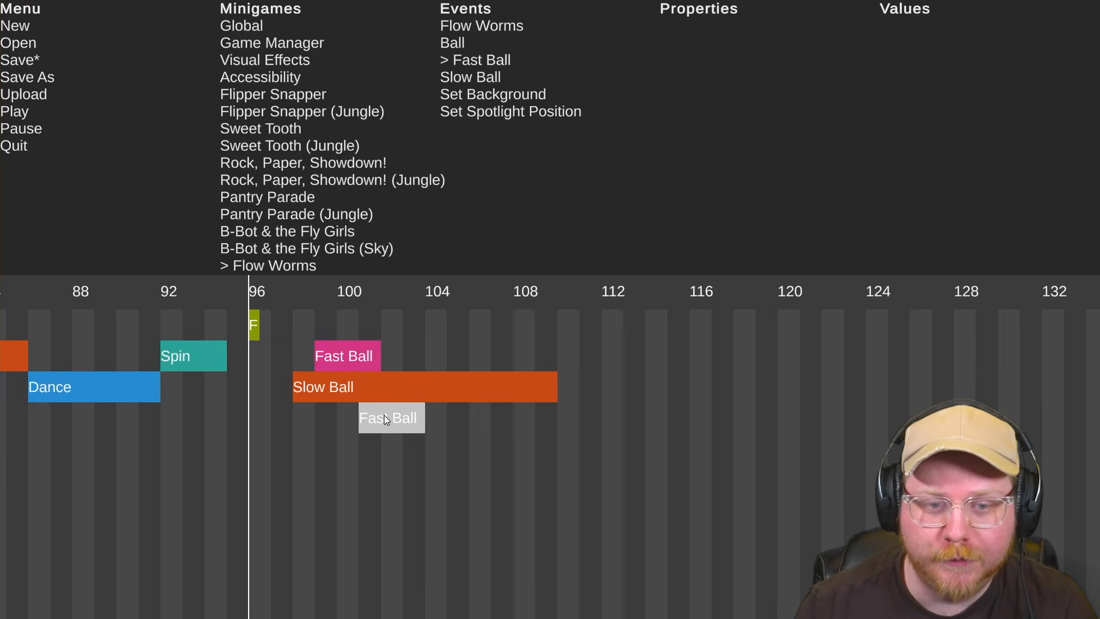
drag(352, 356, 397, 358)
Delete the Slow Ball event and play the two simultaneous Fast Ball events from beat 96
click(425, 387)
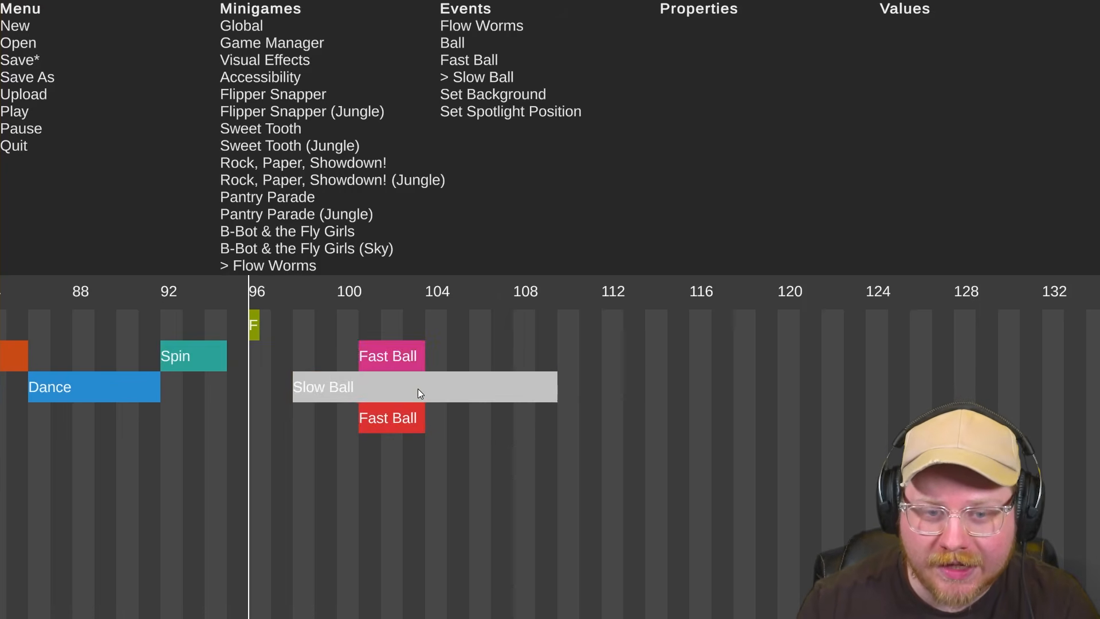
key(Delete)
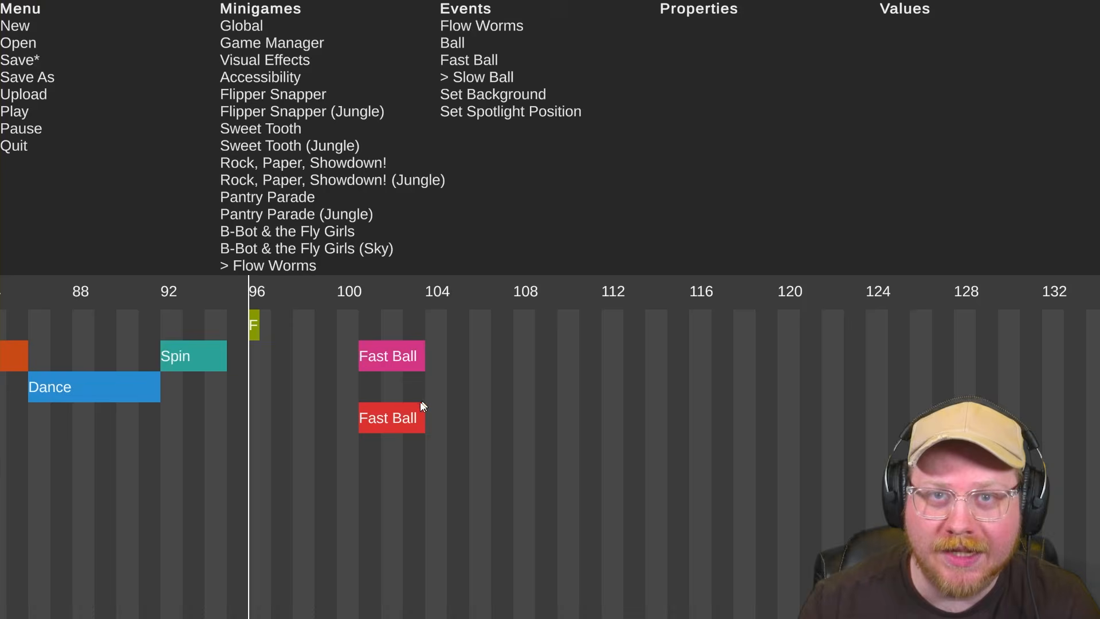
key(space)
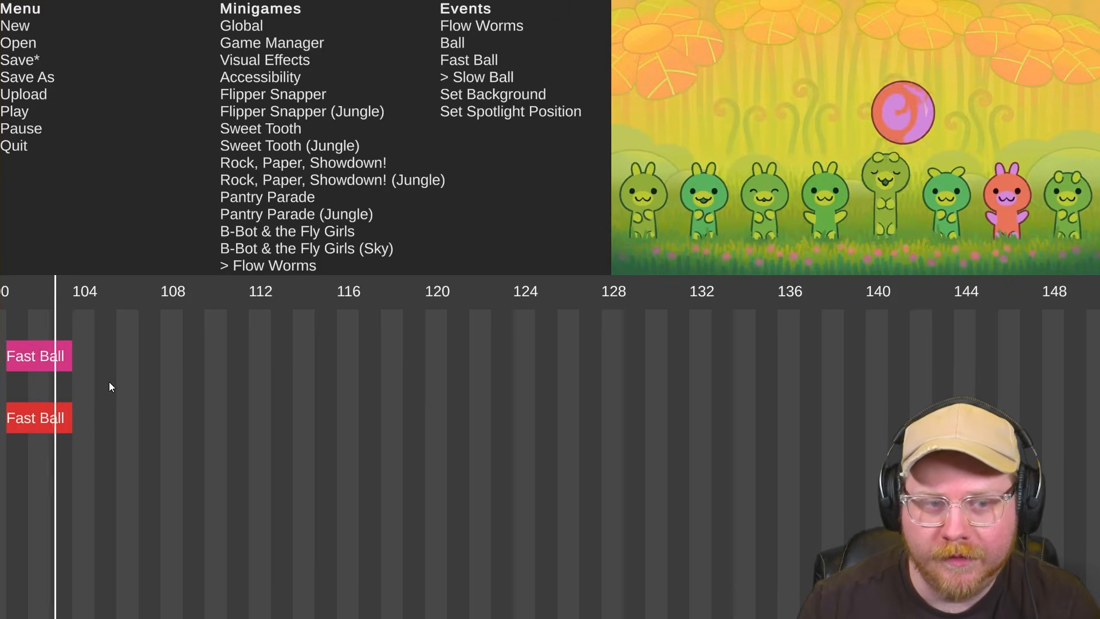
key(space)
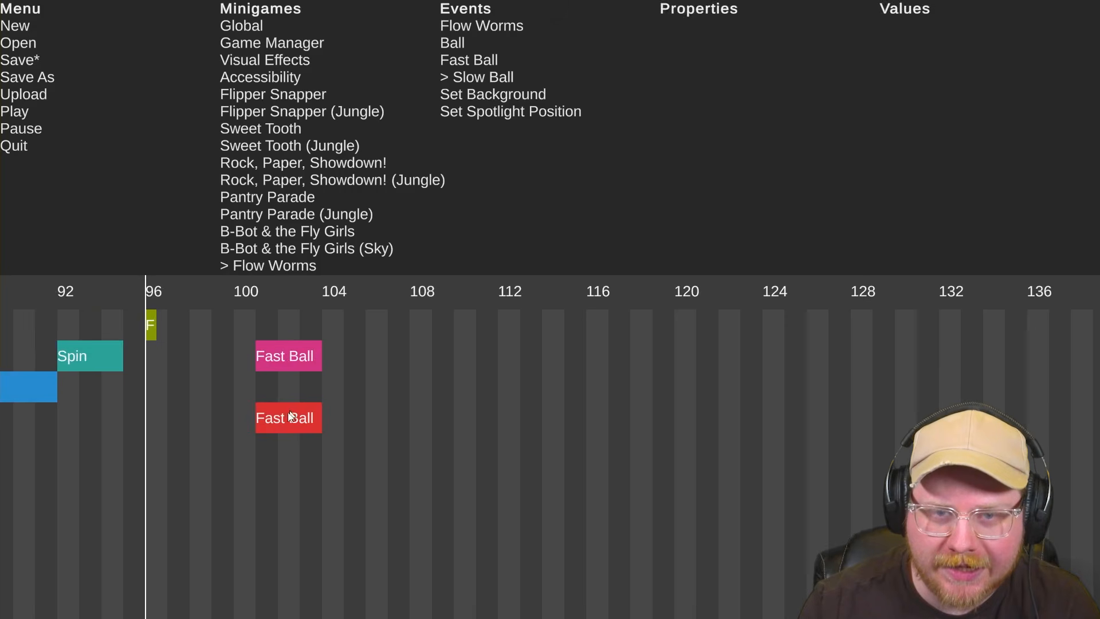
Delete the lower Fast Ball event and rearrange the pattern with a Fast Ball at beat 97 and a Ball at beat 95.5
click(285, 417)
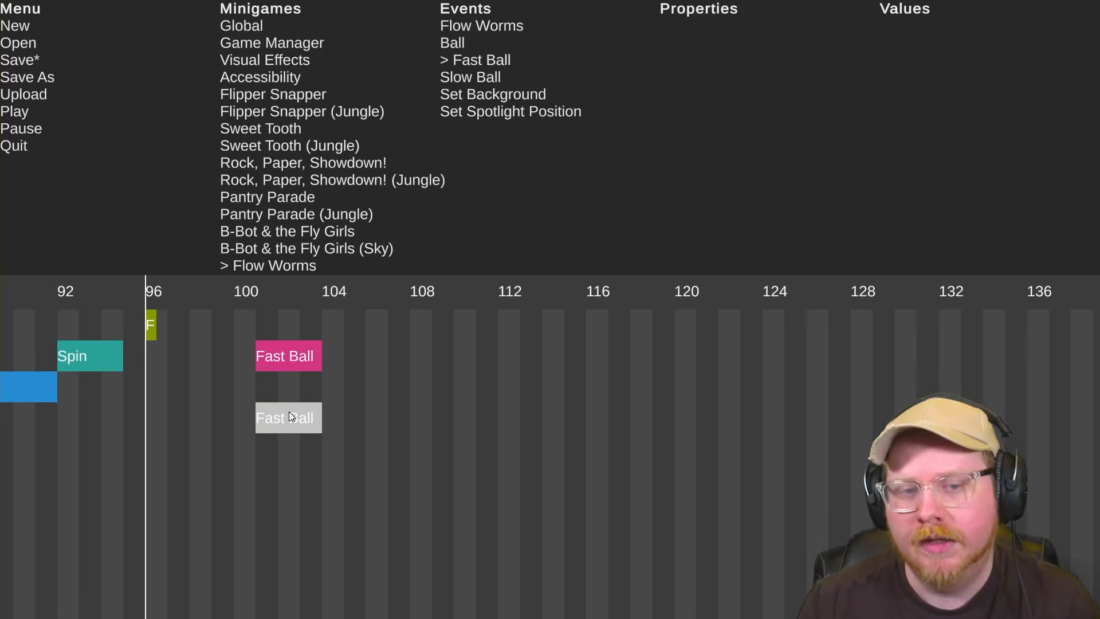
key(Delete)
click(295, 359)
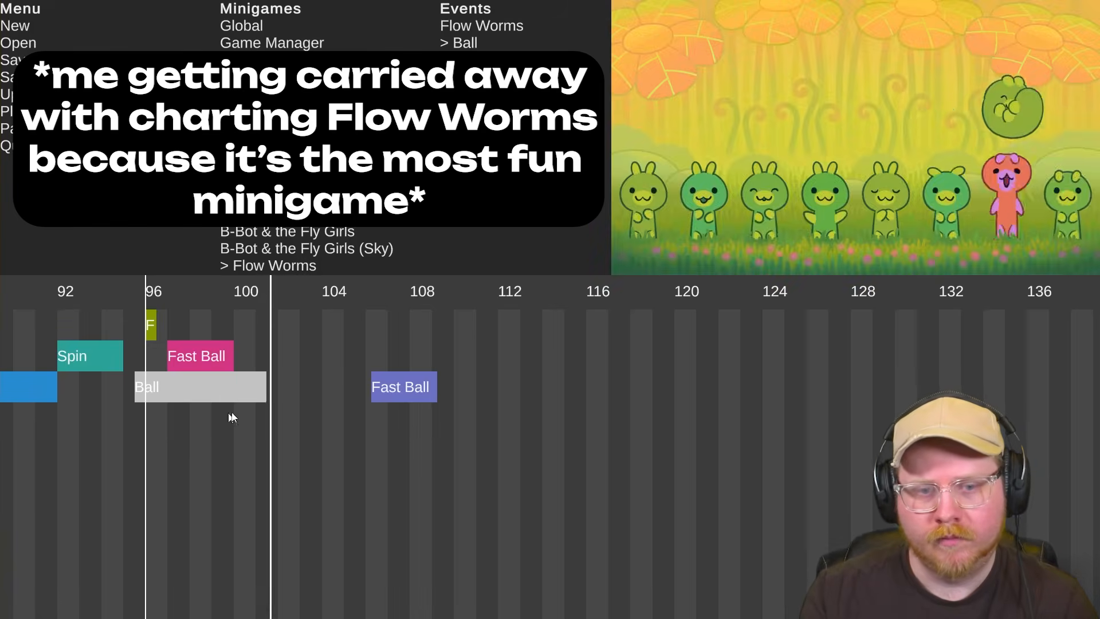
Extend the Flow Worms pattern with Ball events at beats 97 and 103, a Slow Ball at 96 and a Fast Ball at 107.5
scroll(255, 424, right, 3)
click(215, 387)
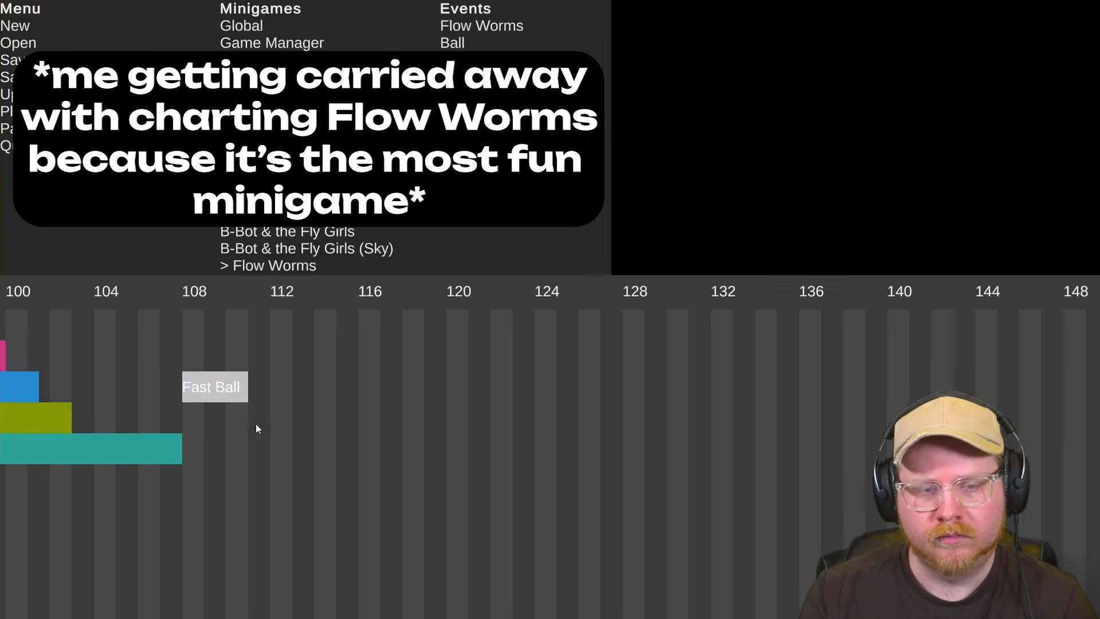
scroll(255, 429, left, 2)
key(space)
click(349, 325)
click(359, 390)
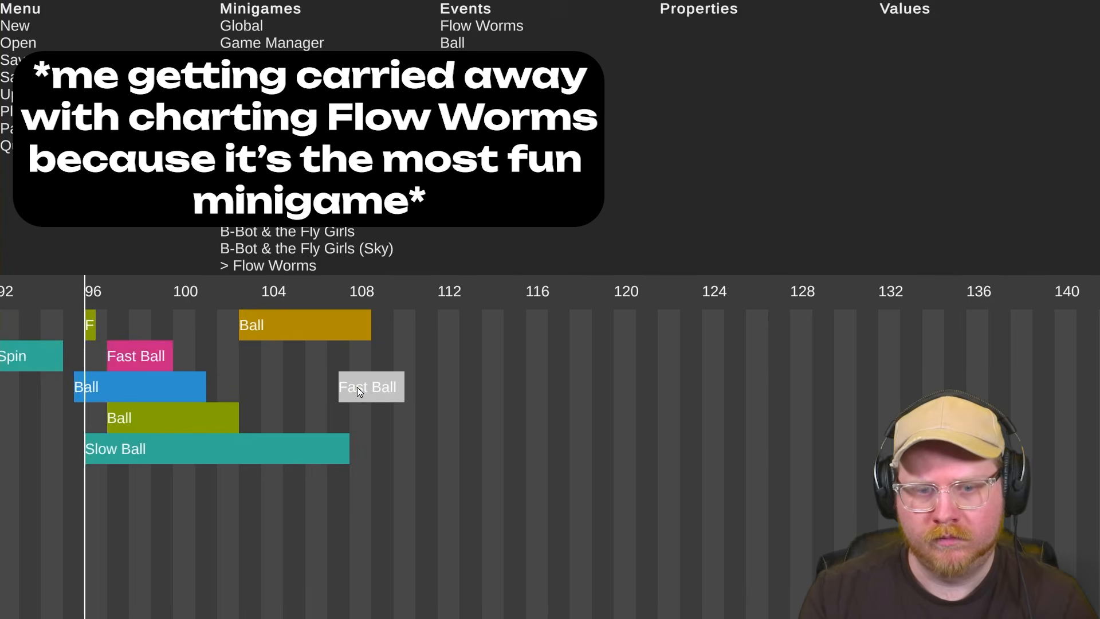
Add a Ball event on the second track at beat 104.5 and move the last Fast Ball to beat 108 on the third track
key(space)
scroll(307, 424, left, 3)
right_click(453, 390)
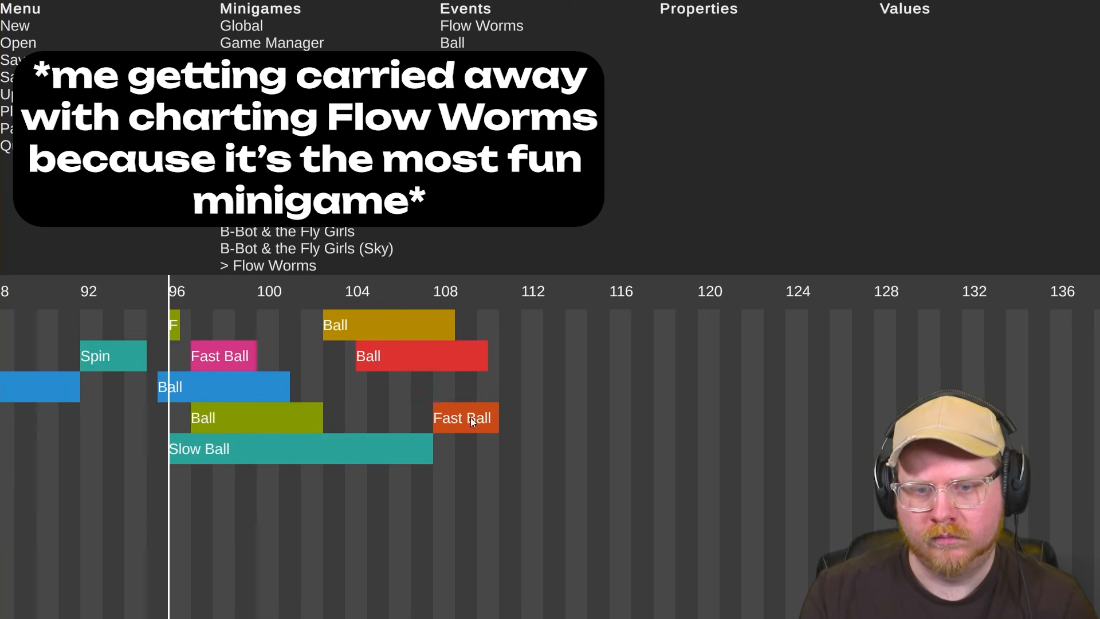
drag(470, 418, 479, 386)
key(space)
Play the Flow Worms pattern from beat 96 and move the first-track Ball event to beat 103.5
key(space)
scroll(451, 388, right, 1)
click(423, 357)
key(space)
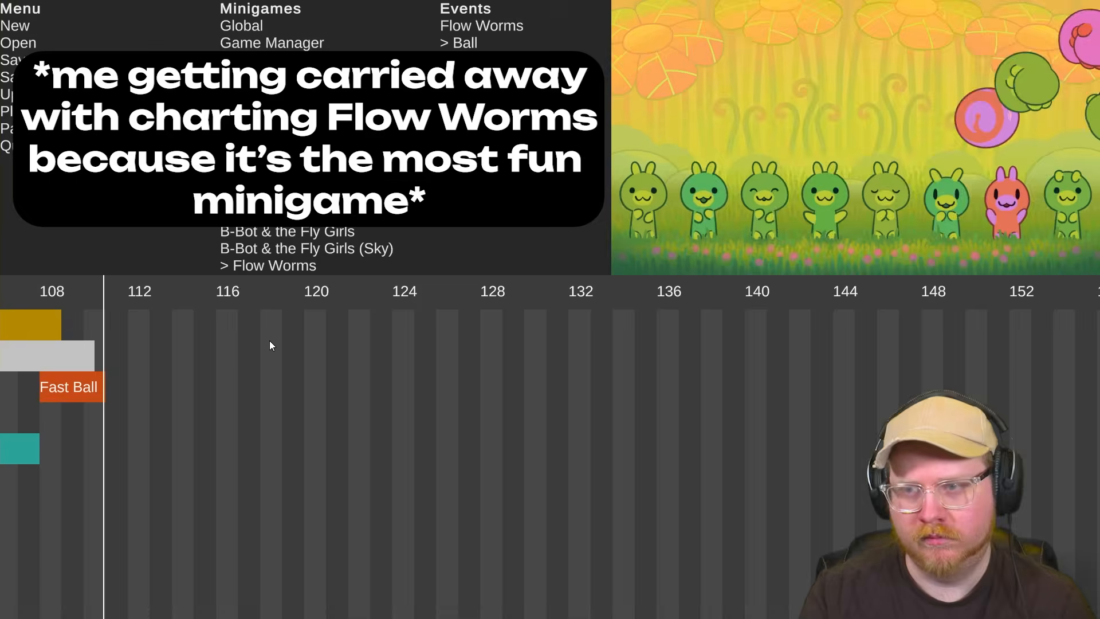
scroll(256, 389, left, 2)
key(space)
scroll(257, 388, left, 2)
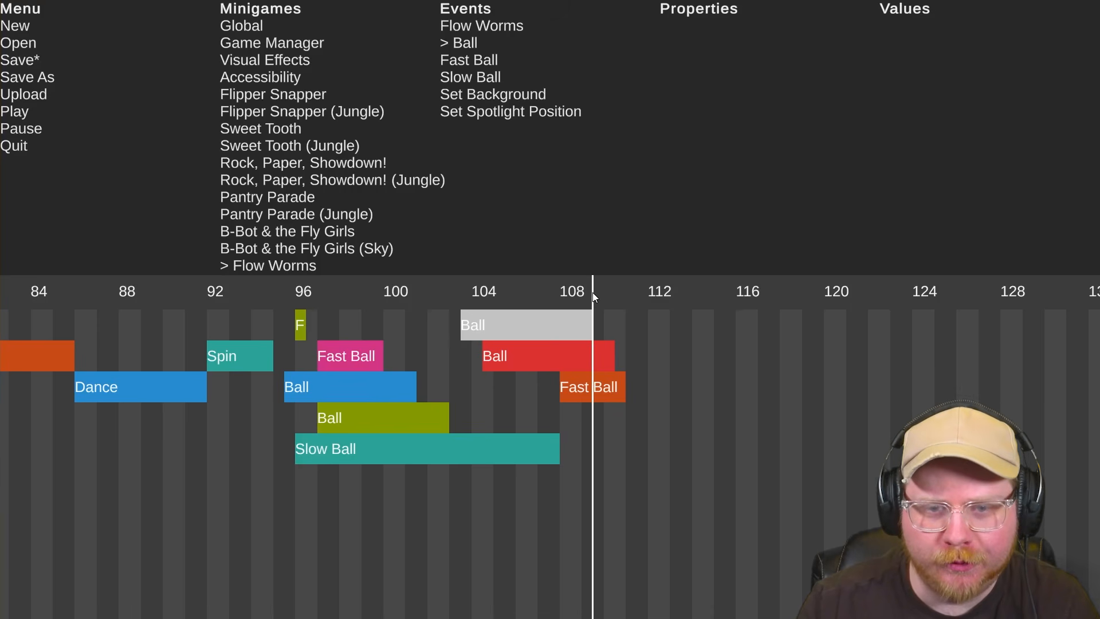
Examine how the early Ball event on the third track lines up with the Flow Worms switch at beat 96
drag(594, 297, 293, 360)
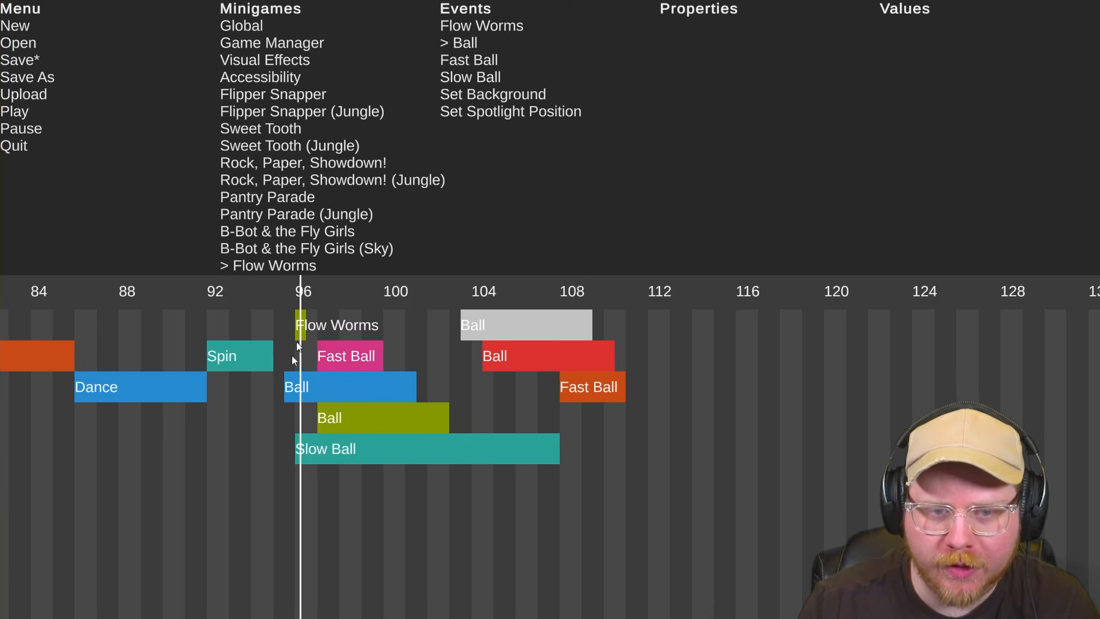
click(288, 387)
scroll(277, 386, up, 1)
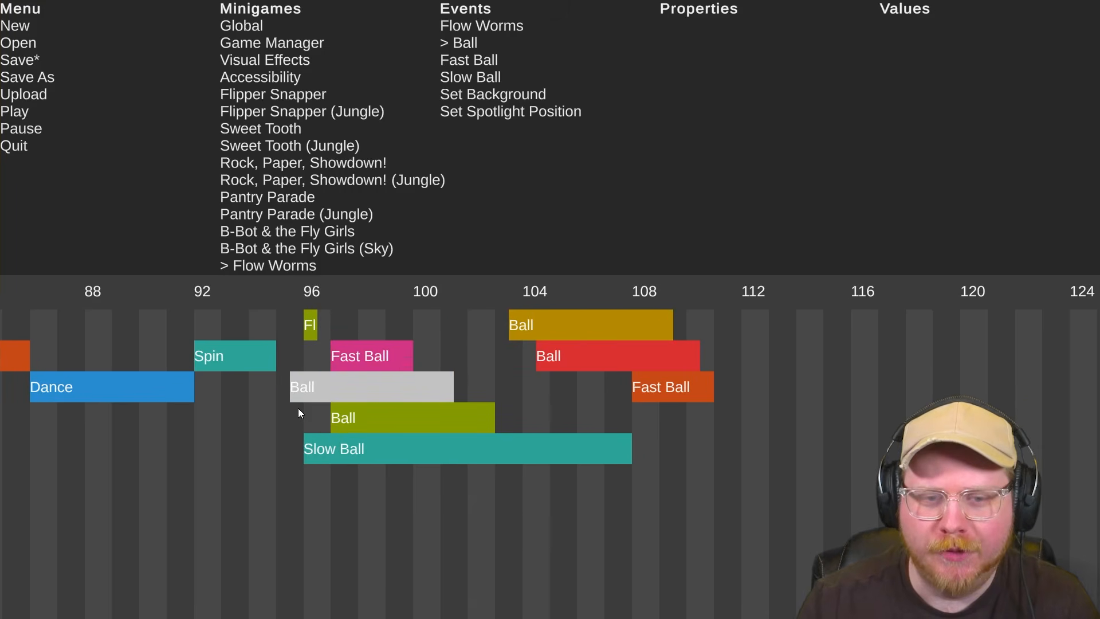
click(281, 416)
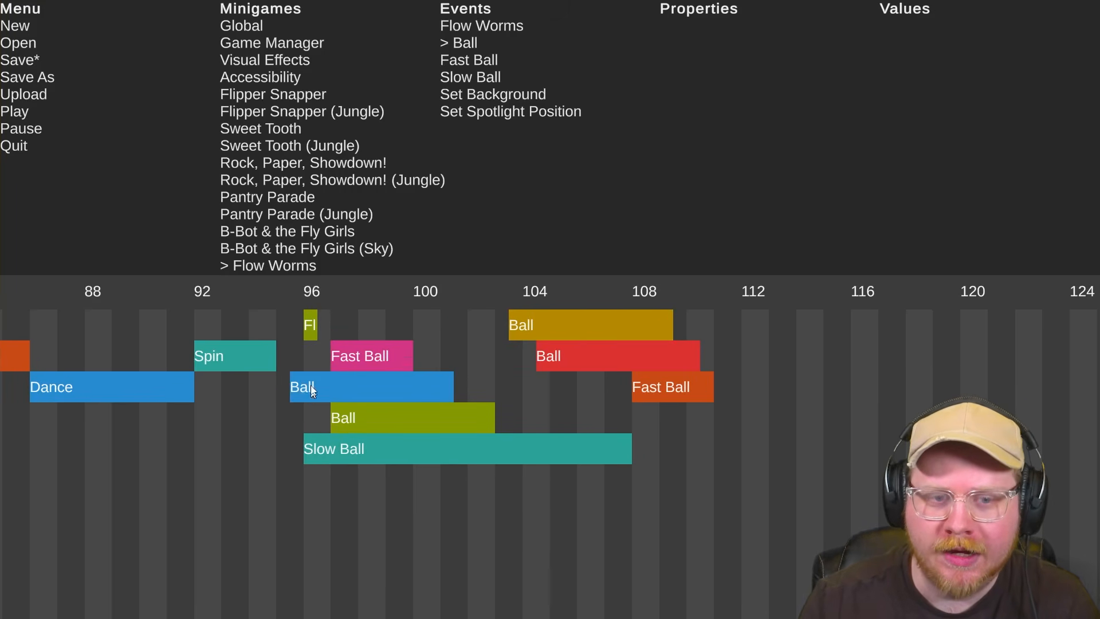
click(310, 324)
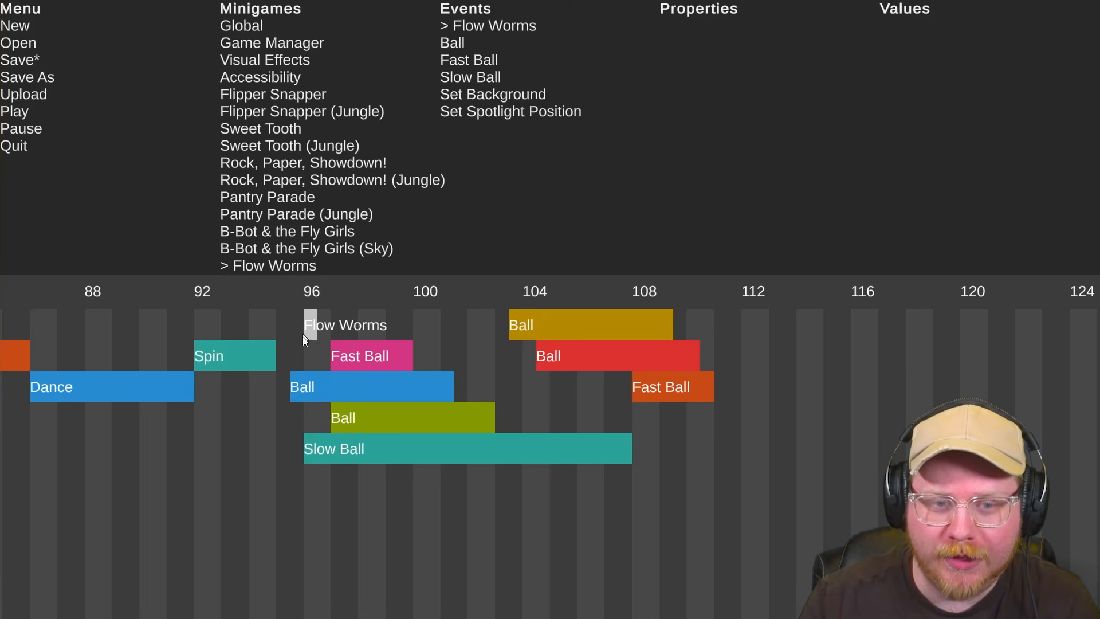
click(314, 385)
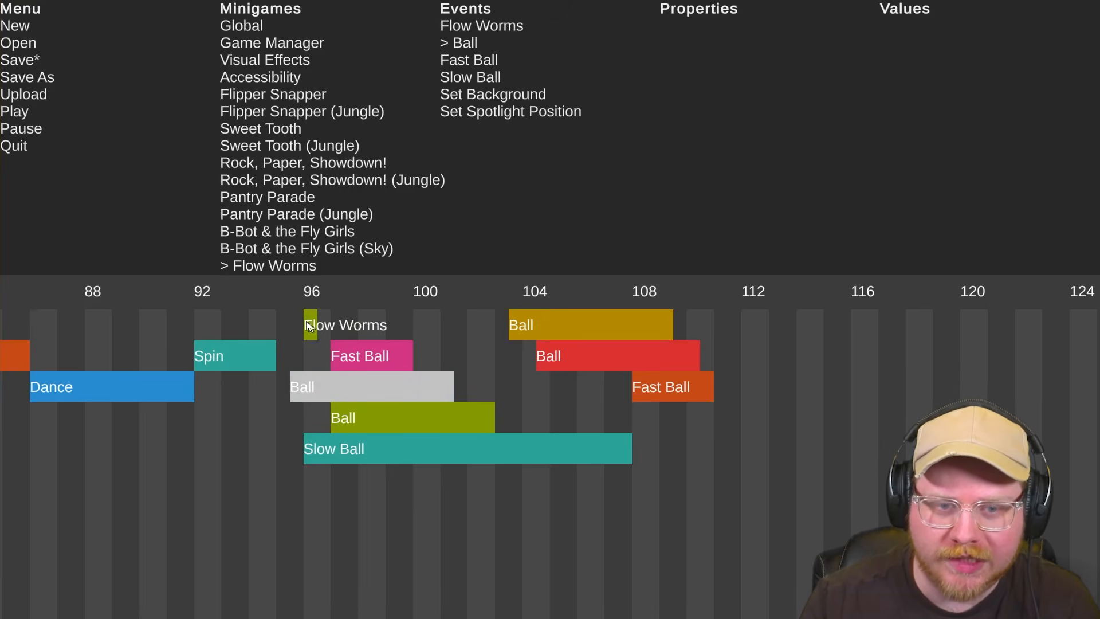
Play the complete Flow Worms pattern from about beat 95.25, just before the early Ball event
click(283, 330)
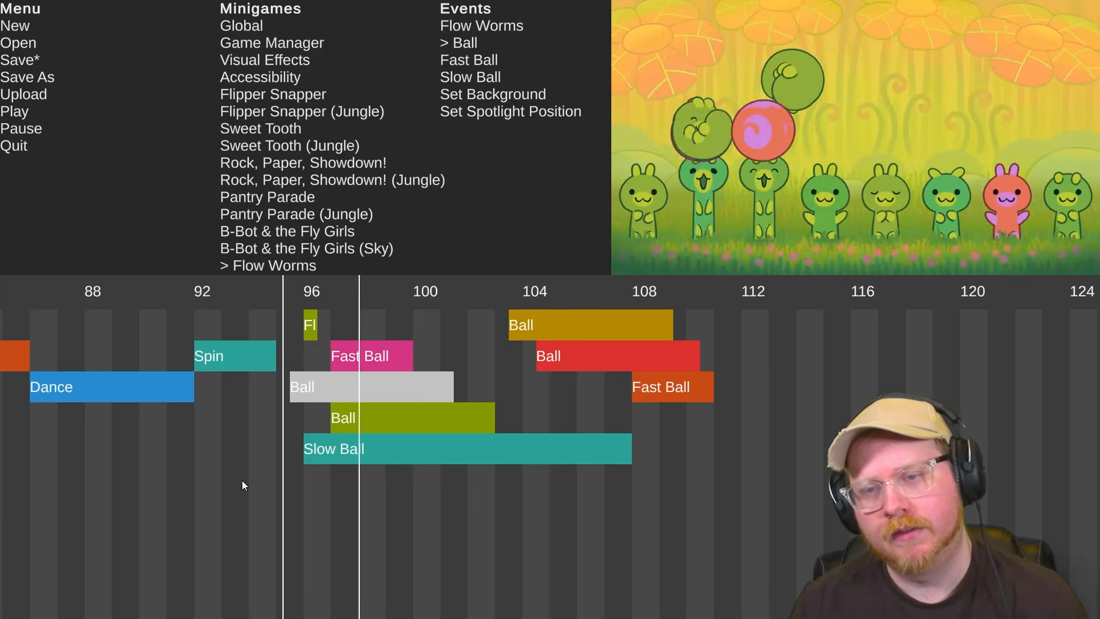
key(Escape)
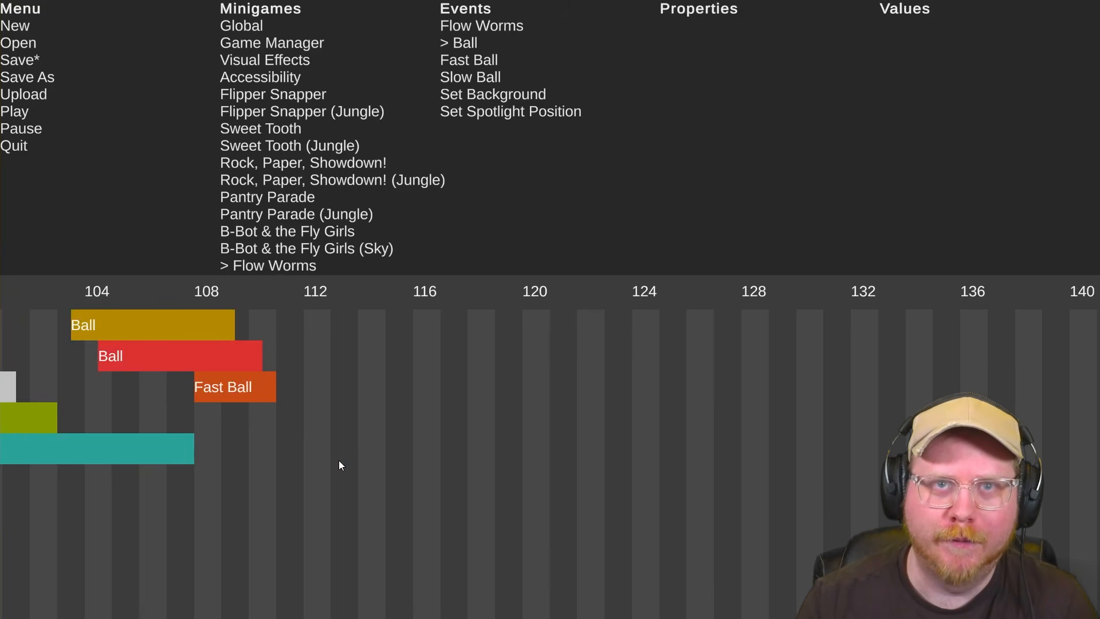
key(space)
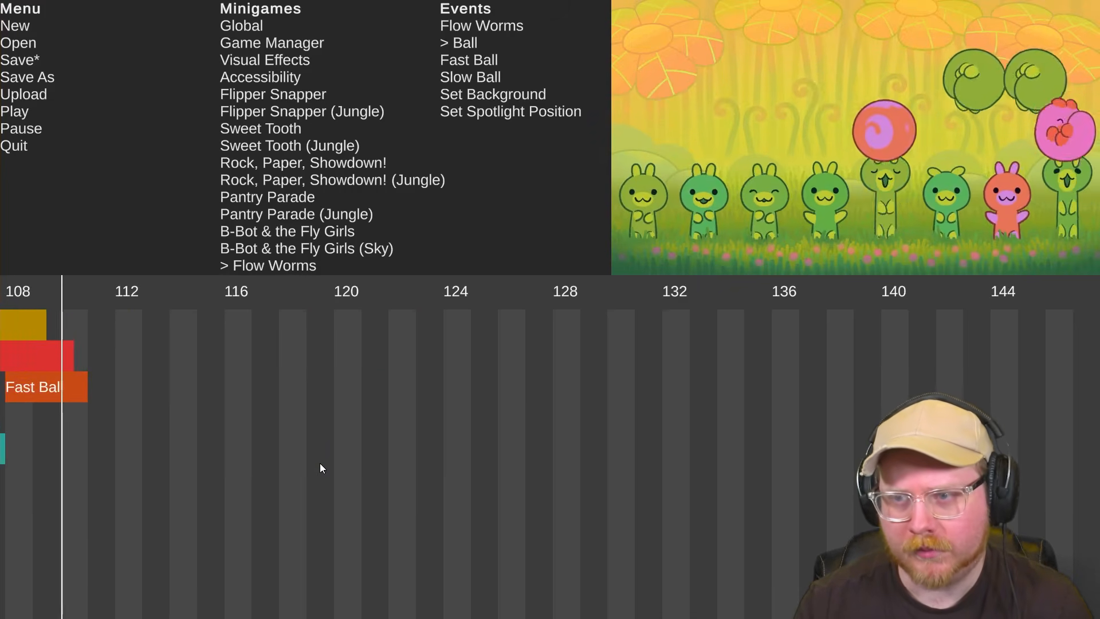
Stop playback and play the end of the Flow Worms pattern from about beat 105.75
key(space)
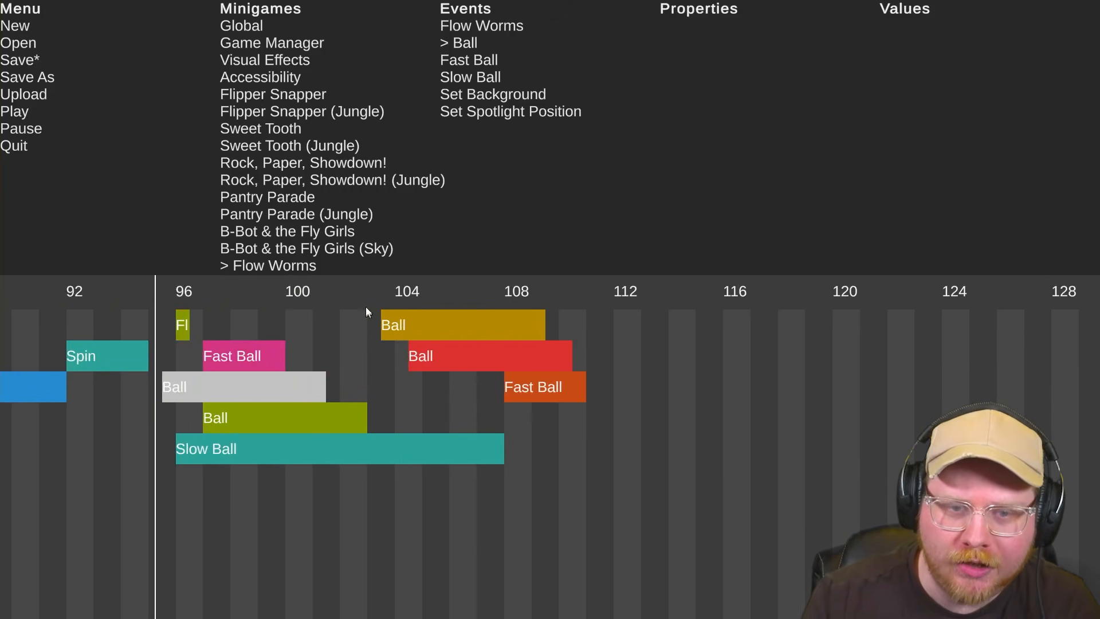
click(388, 291)
click(442, 287)
key(space)
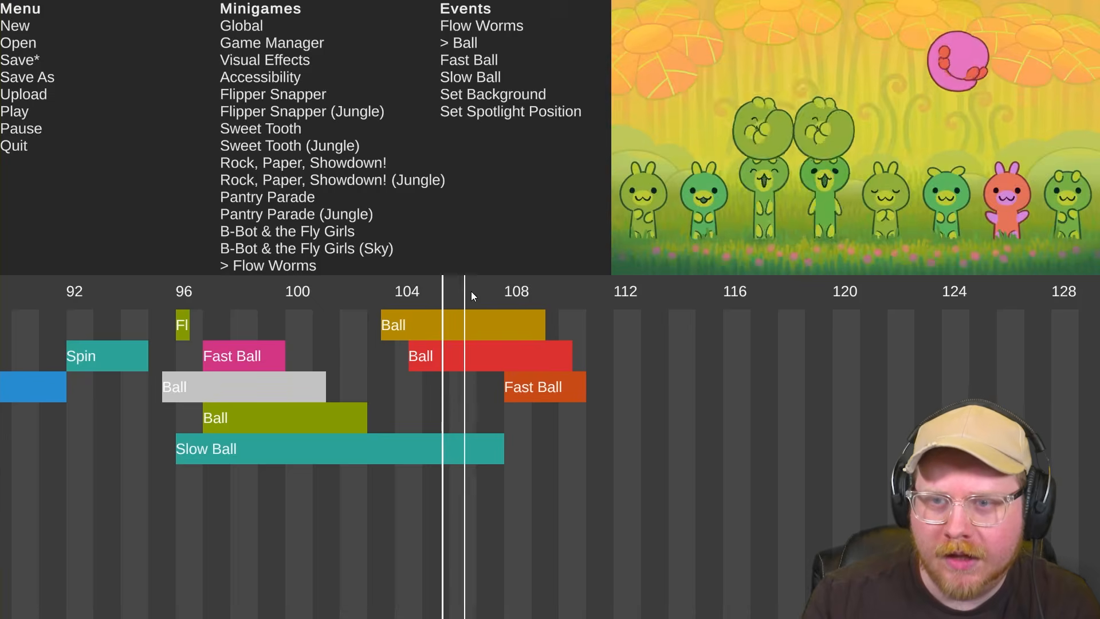
key(space)
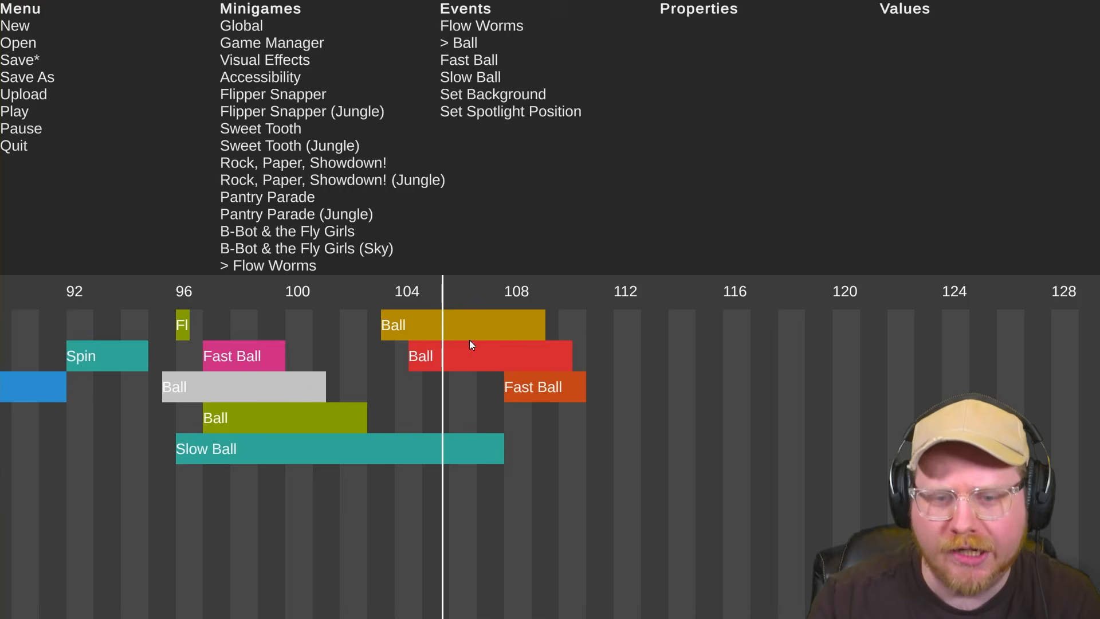
Replace the second-track Ball event at beat 104.5 with a copy of the Slow Ball on the sixth track, spanning beats 98.5 to 110.5
click(494, 359)
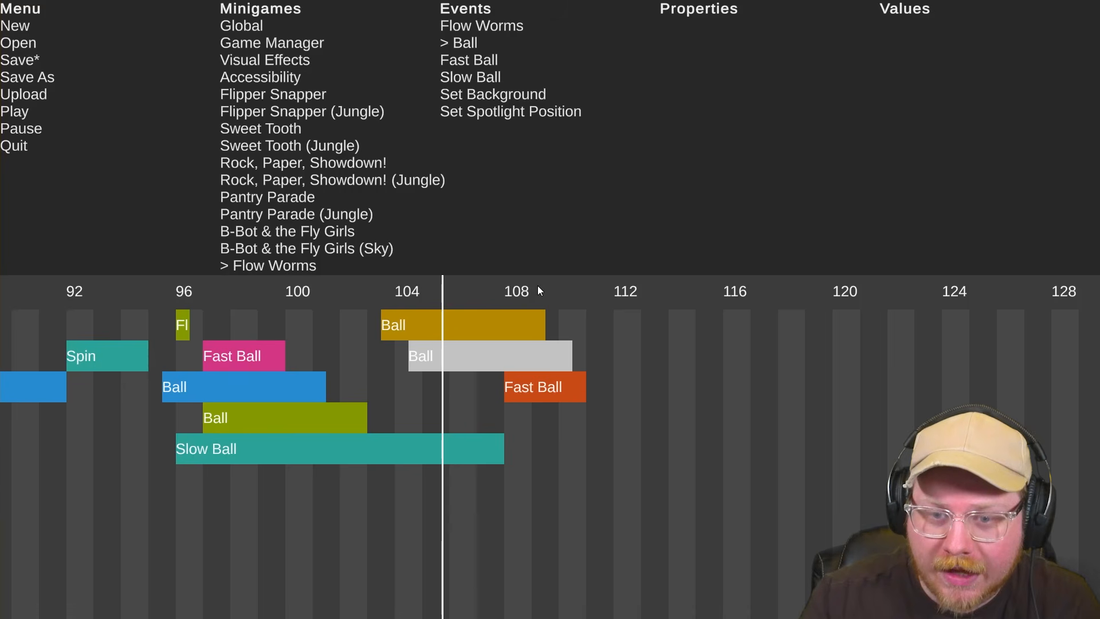
drag(497, 281, 572, 279)
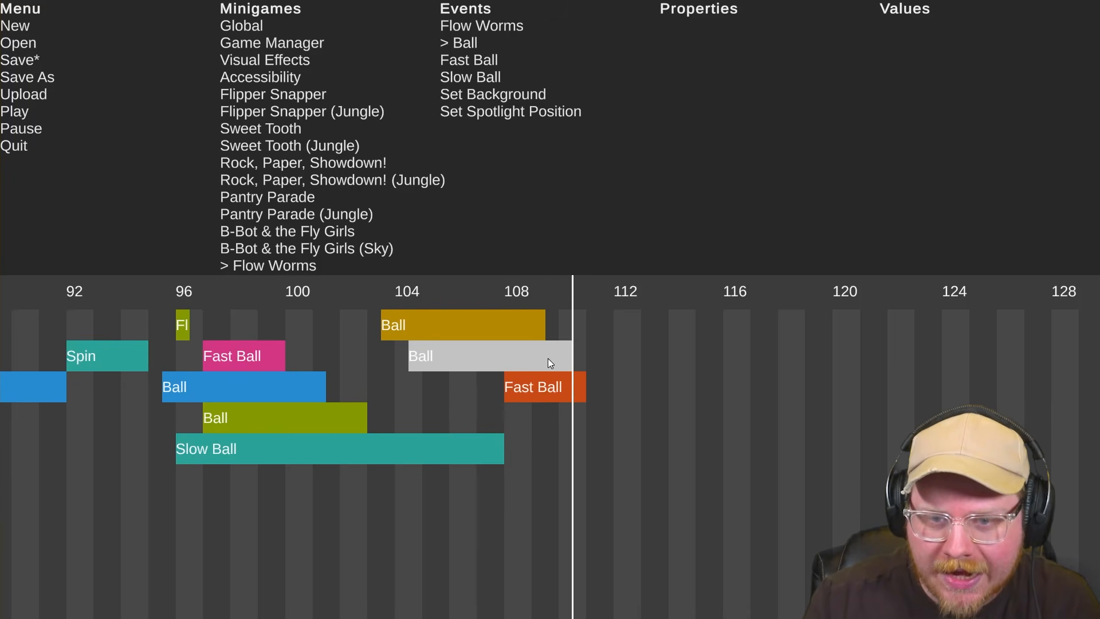
key(Delete)
click(396, 439)
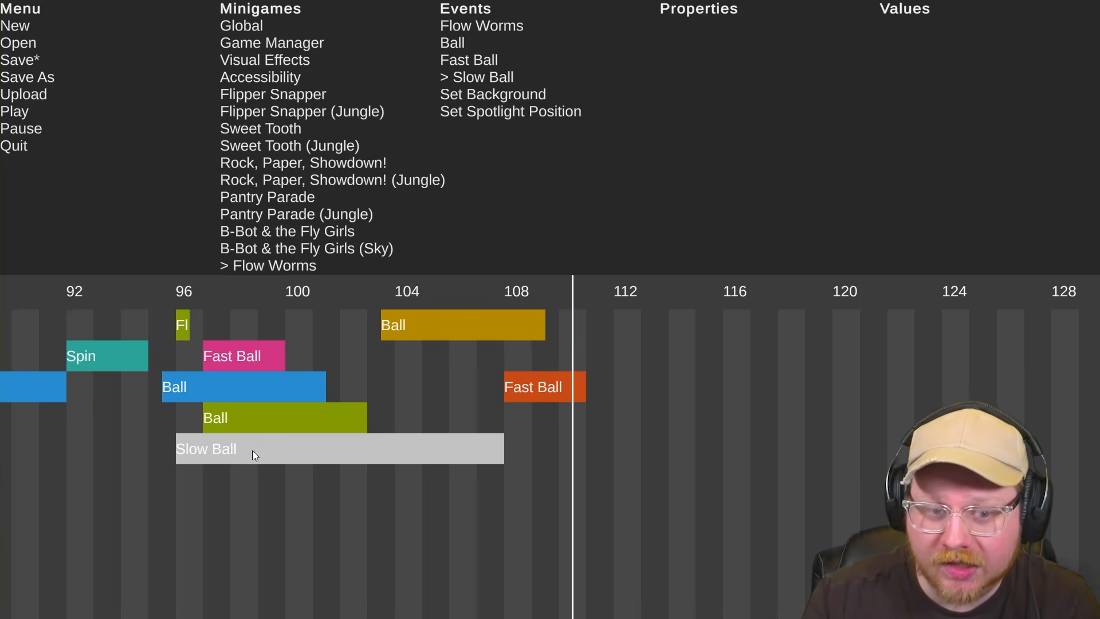
drag(253, 451, 320, 356)
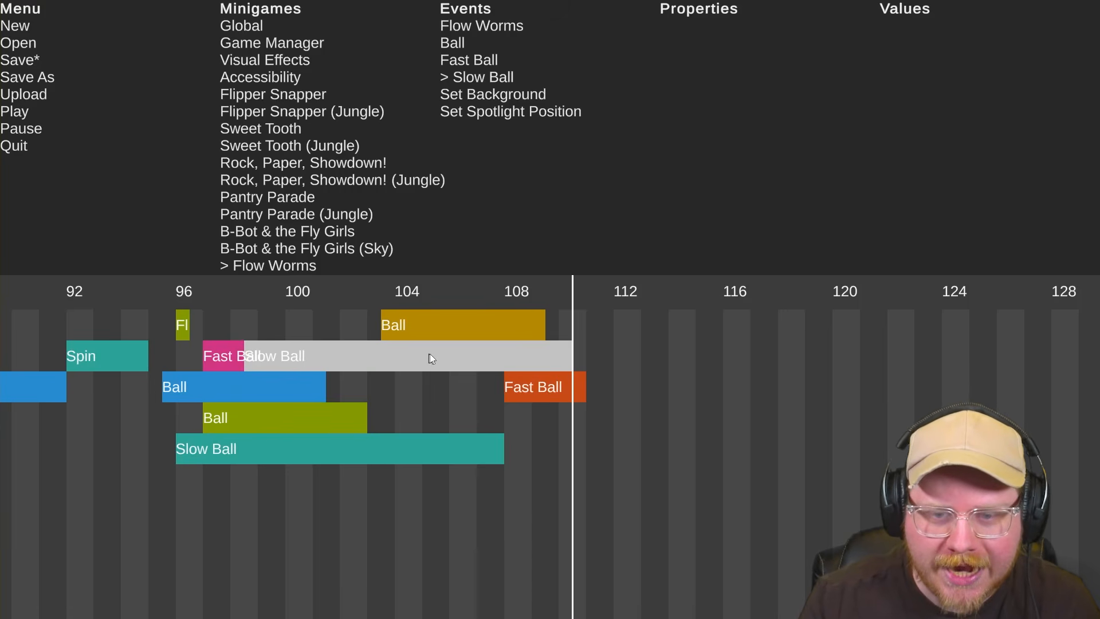
drag(432, 359, 433, 487)
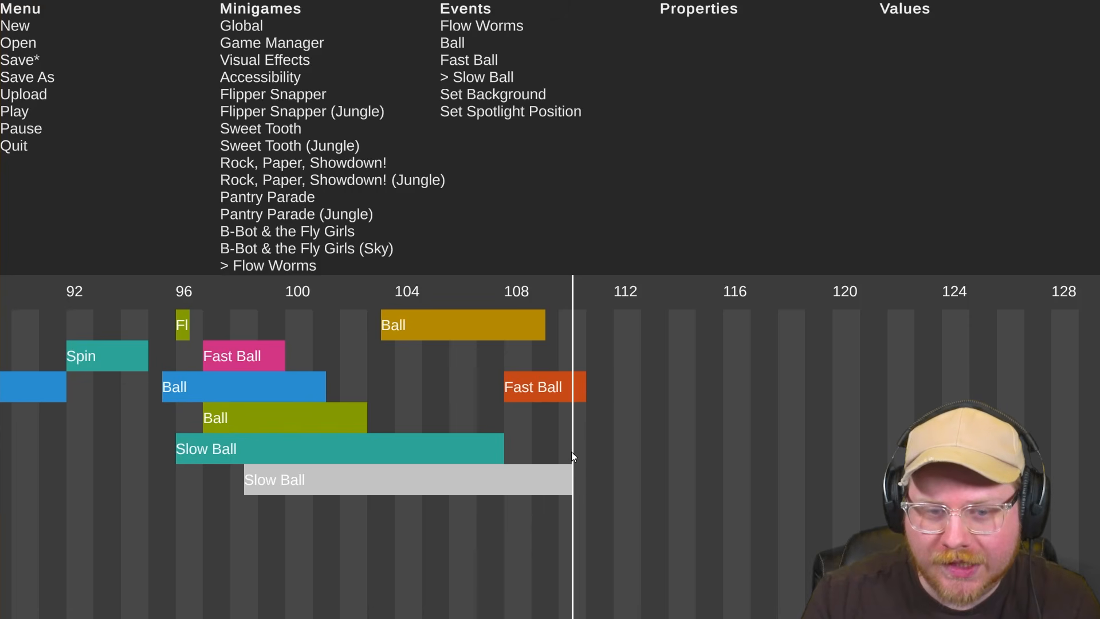
Play the Flow Worms pattern with the two overlapping Slow Balls from beat 96
click(176, 287)
key(space)
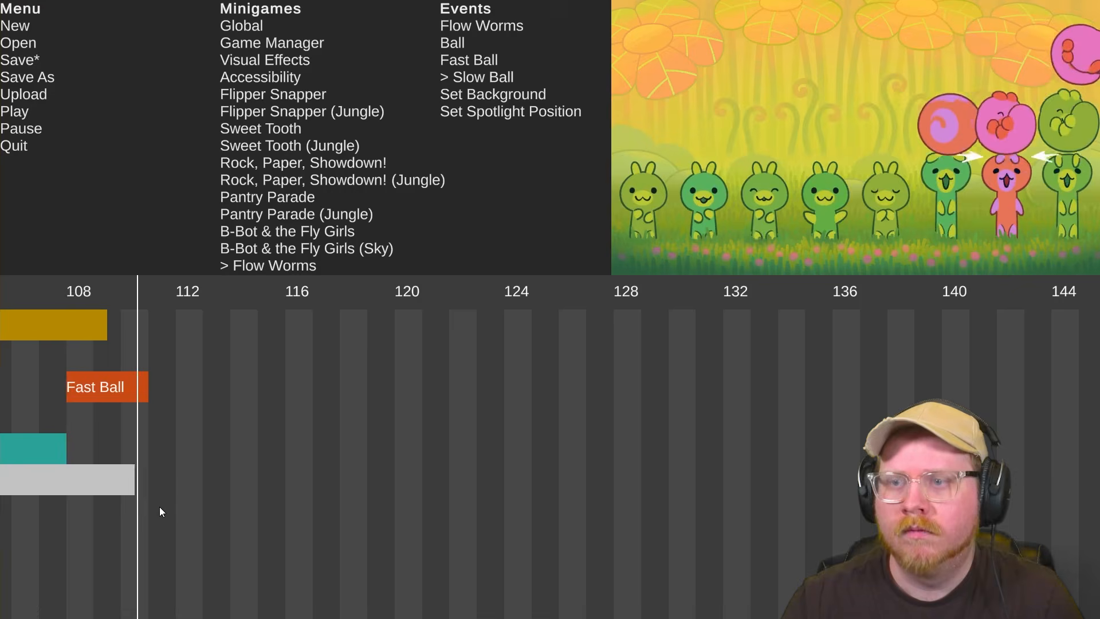
key(space)
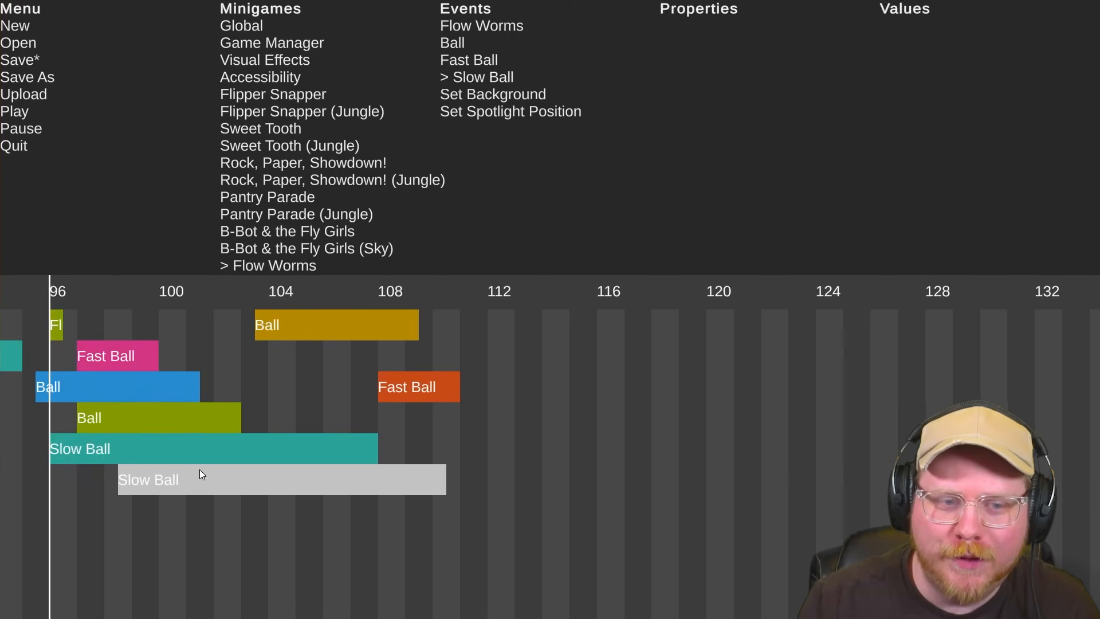
Add a Meet & Tweet switch on the first track and a Tweet event on the second track, both at beat 112
click(457, 343)
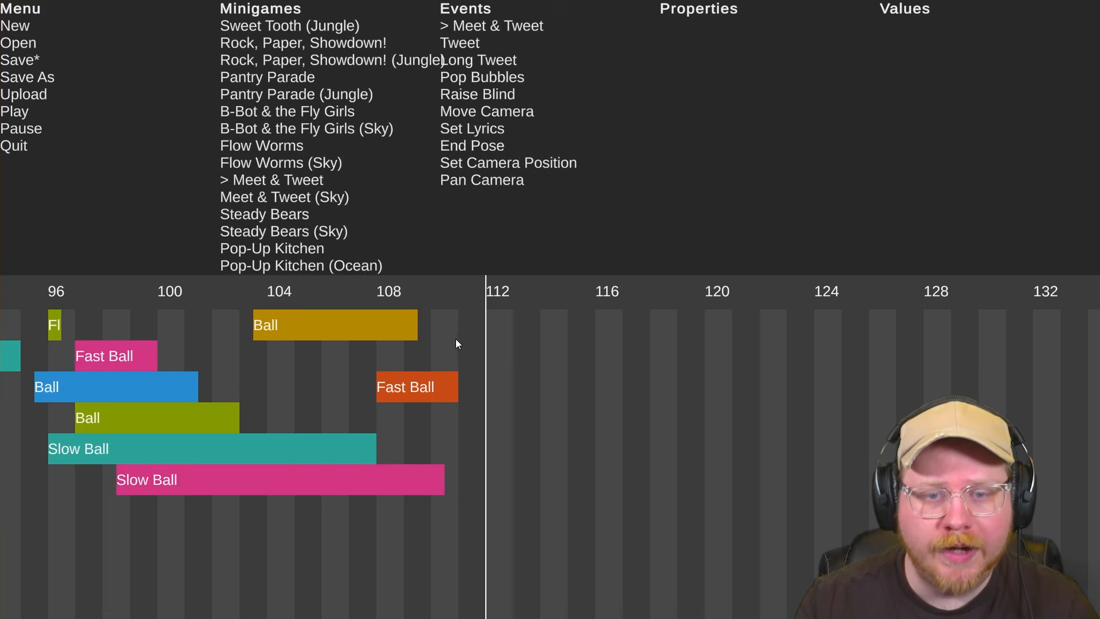
scroll(290, 145, down, 2)
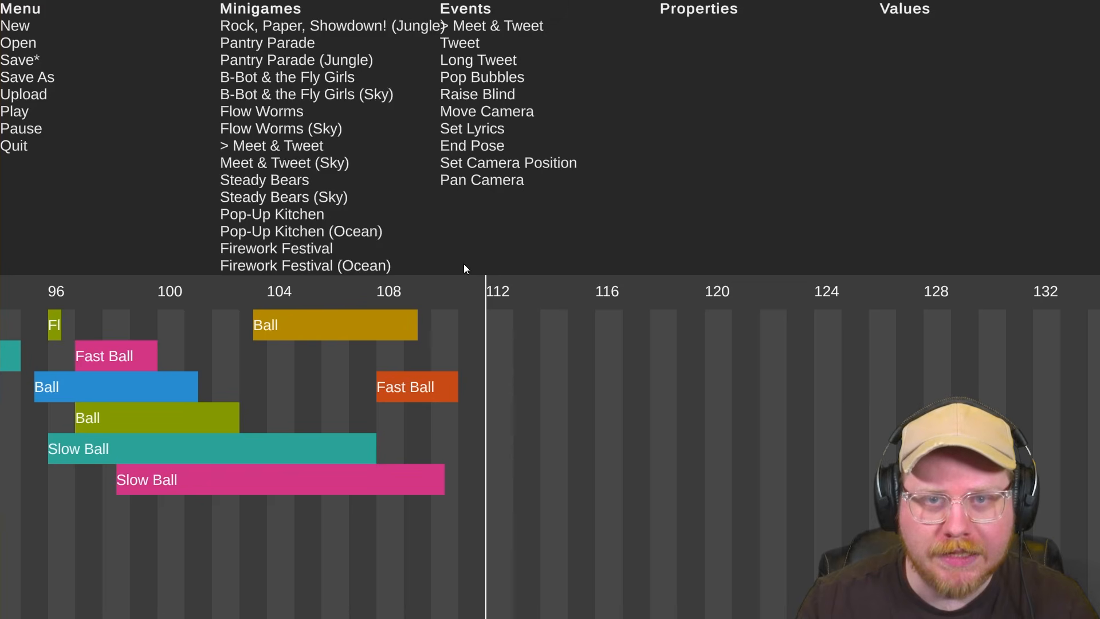
click(494, 330)
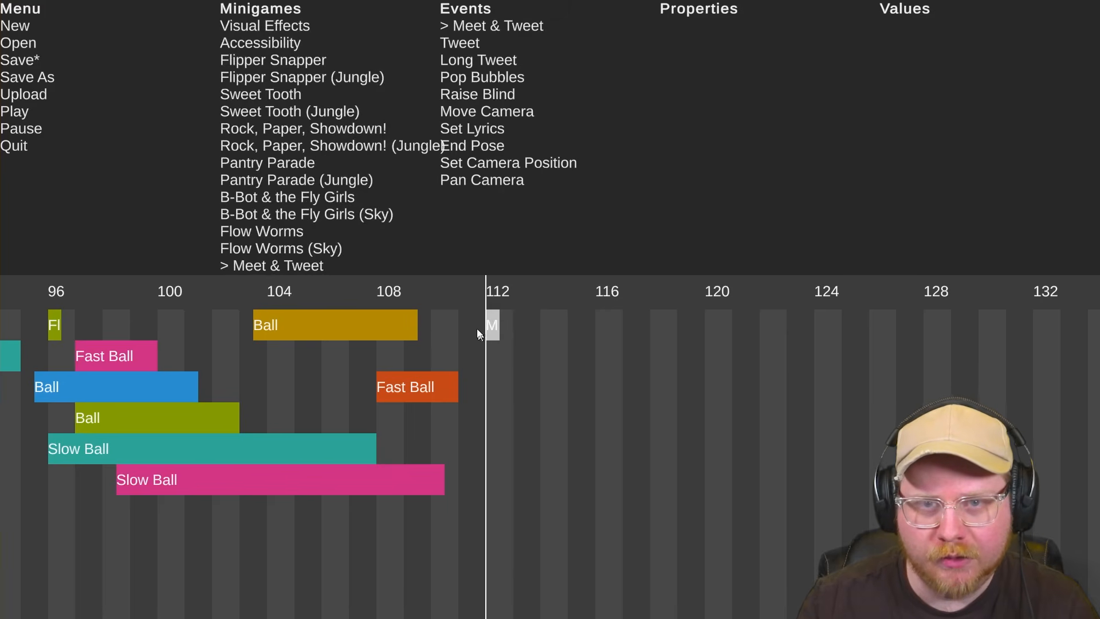
click(459, 43)
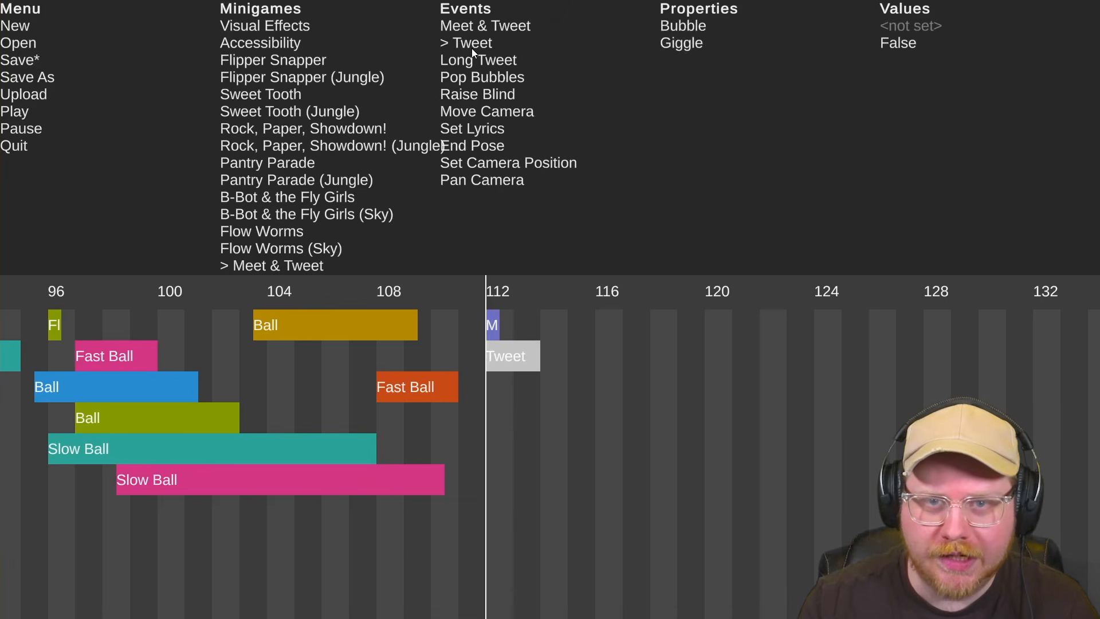
Examine the other Meet & Tweet events and their properties, including Long Tweet, Raise Blind, Move Camera and End Pose, and return to Tweet
click(485, 60)
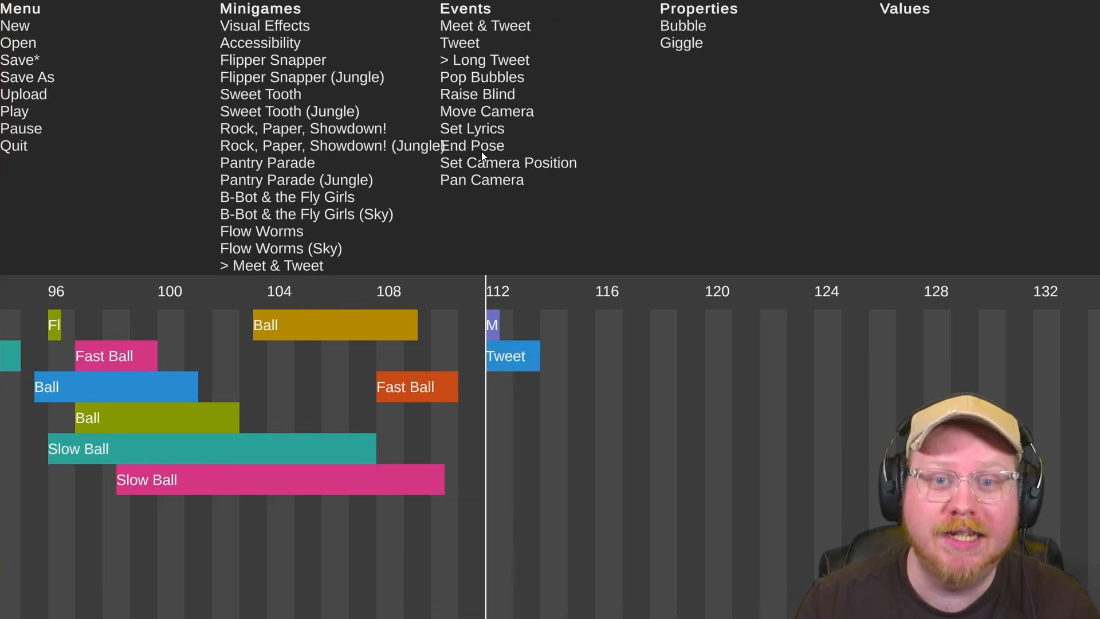
key(Down)
key(Down)
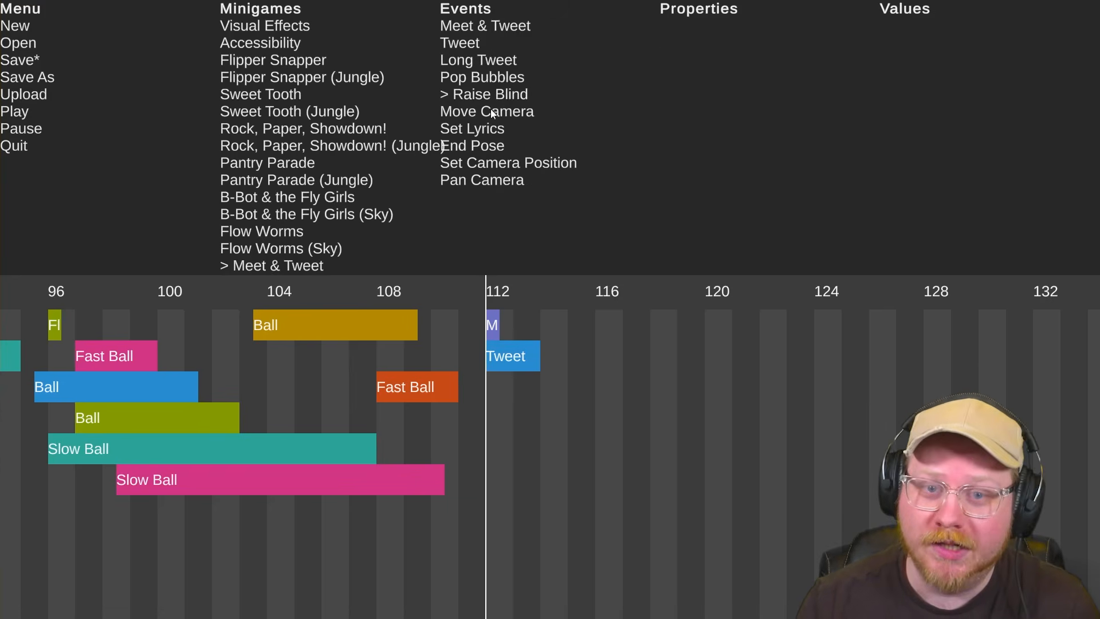
key(Down)
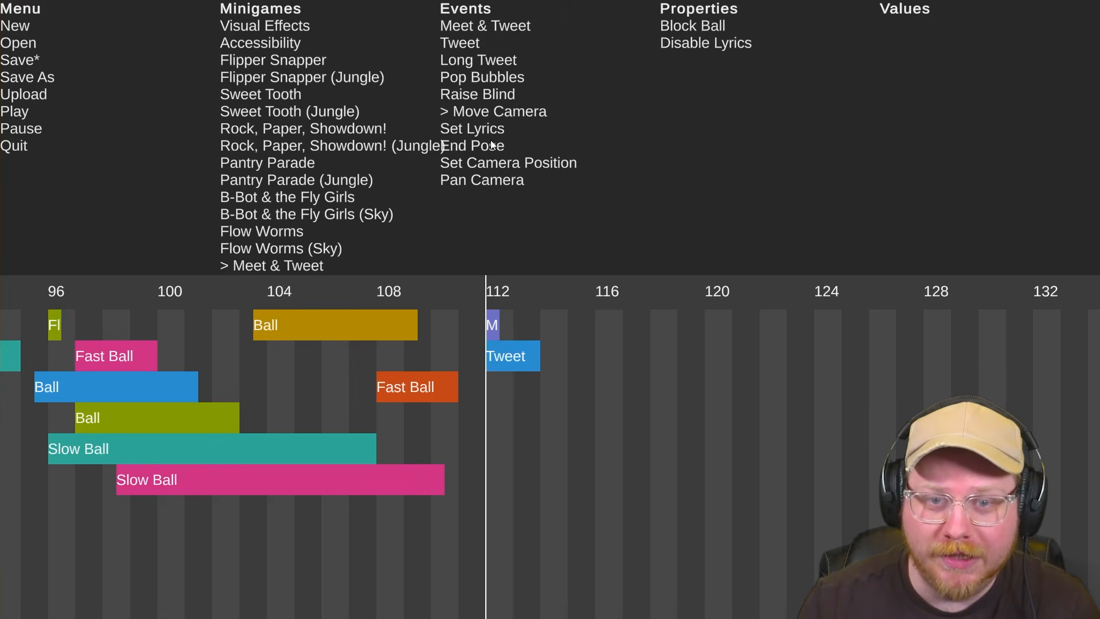
click(493, 145)
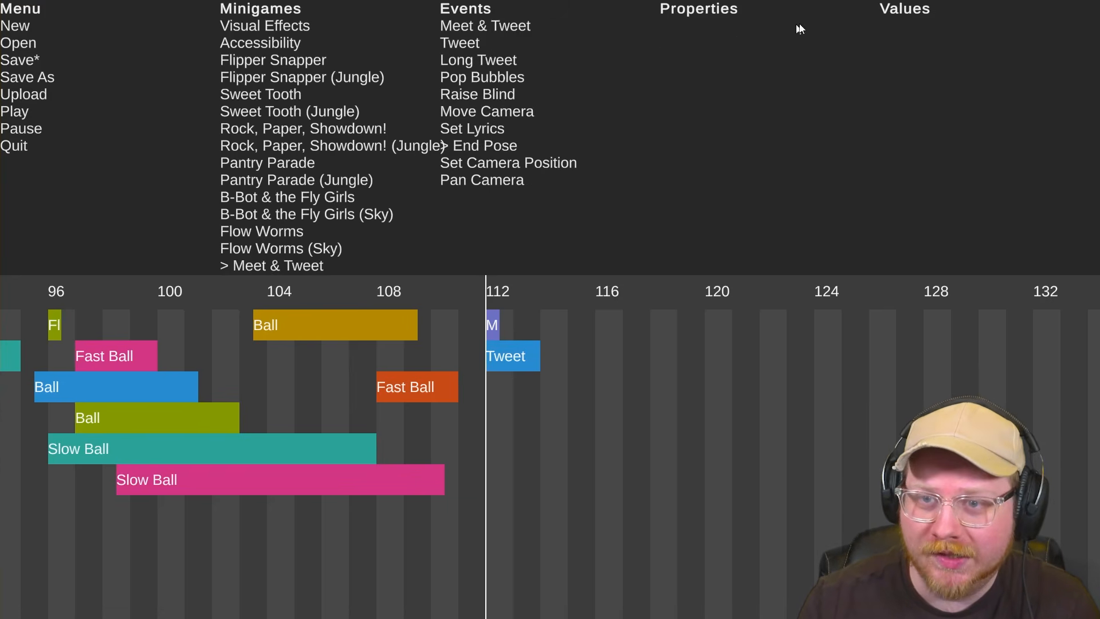
click(470, 48)
click(522, 364)
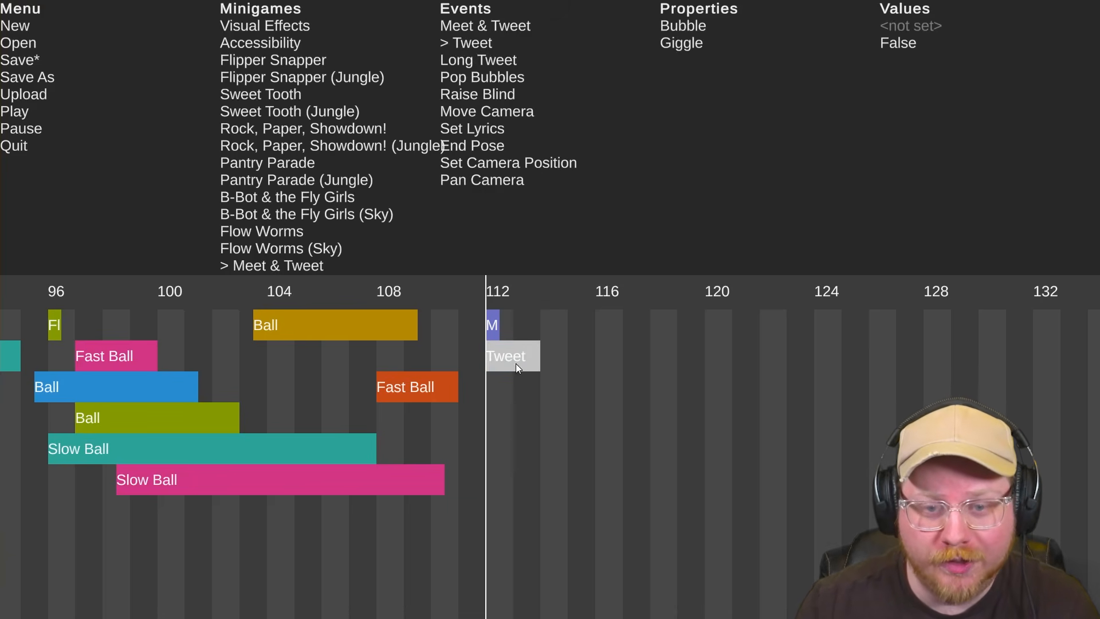
Add a Long Tweet event on the second track at beat 116 and play the Meet & Tweet section from beat 112
click(486, 64)
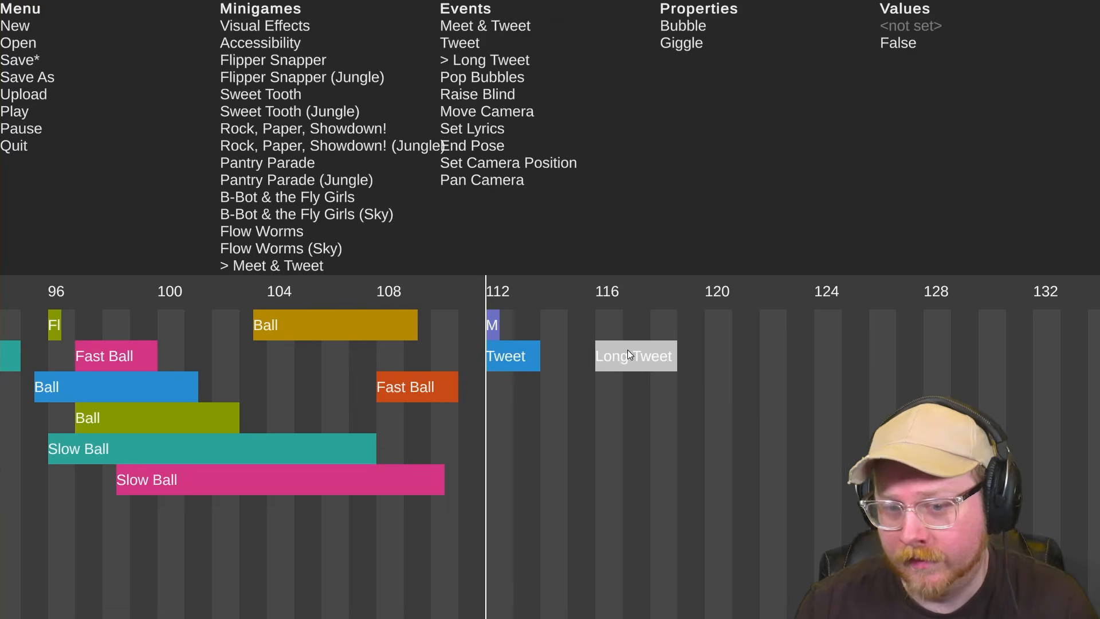
click(628, 350)
key(space)
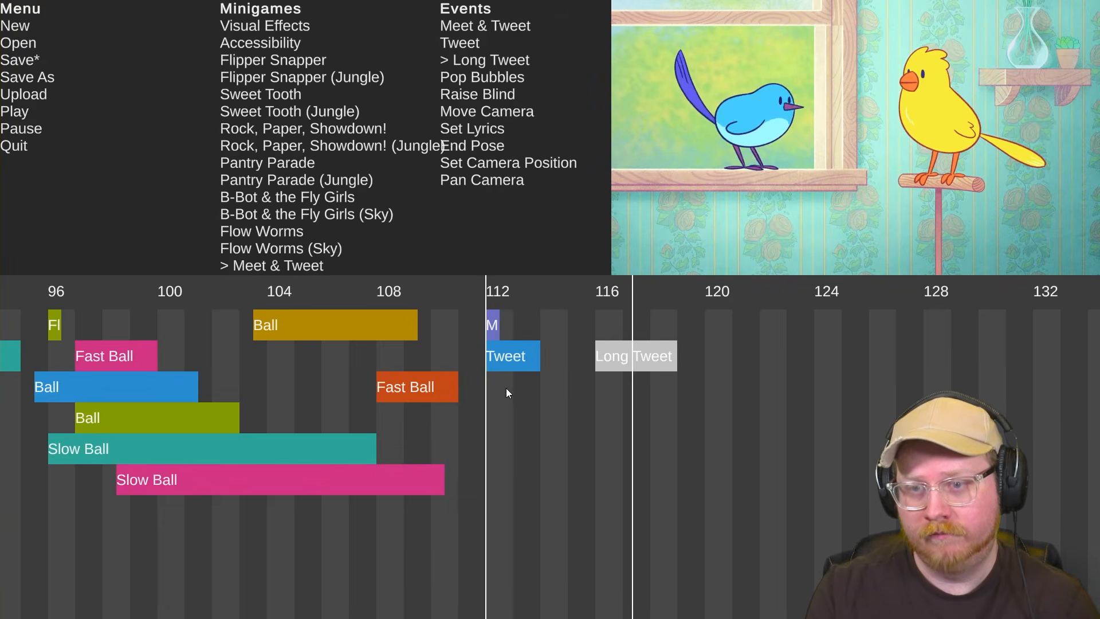
key(space)
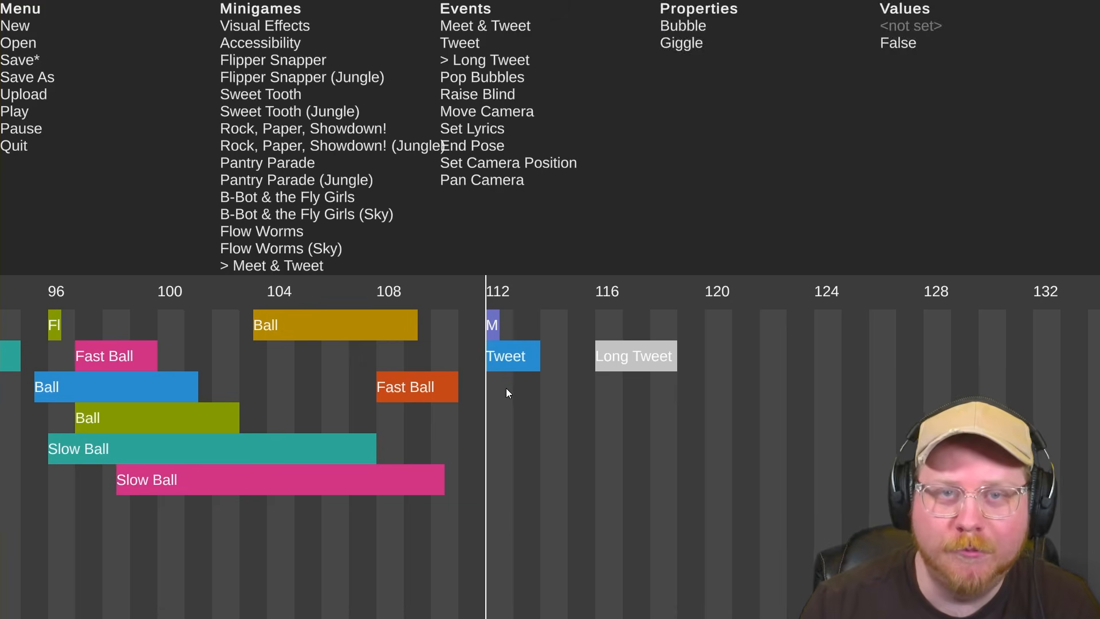
key(space)
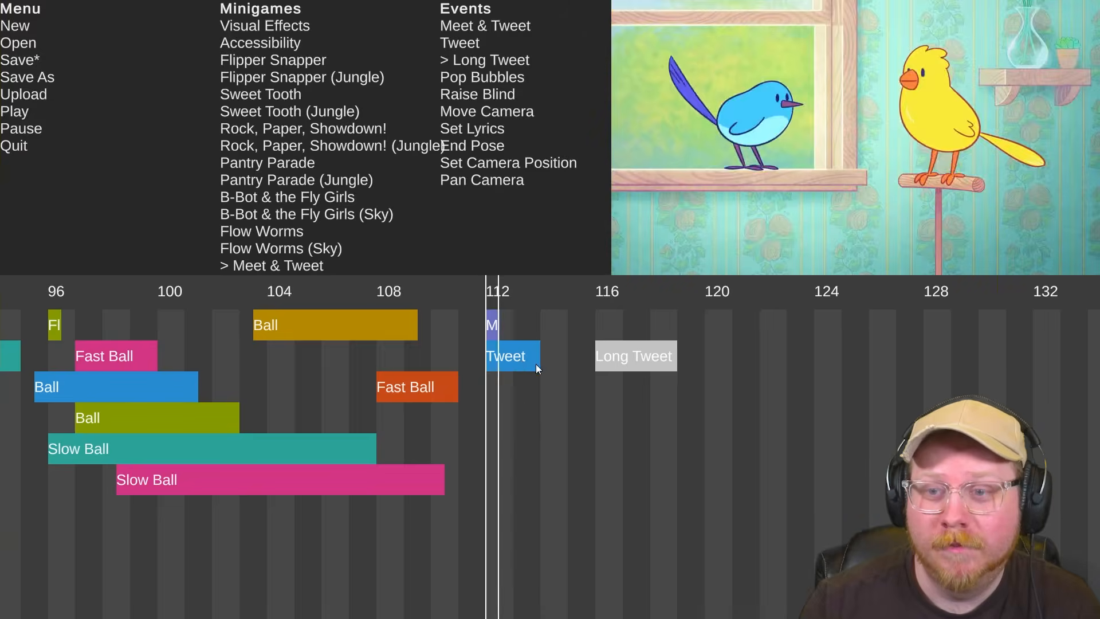
key(space)
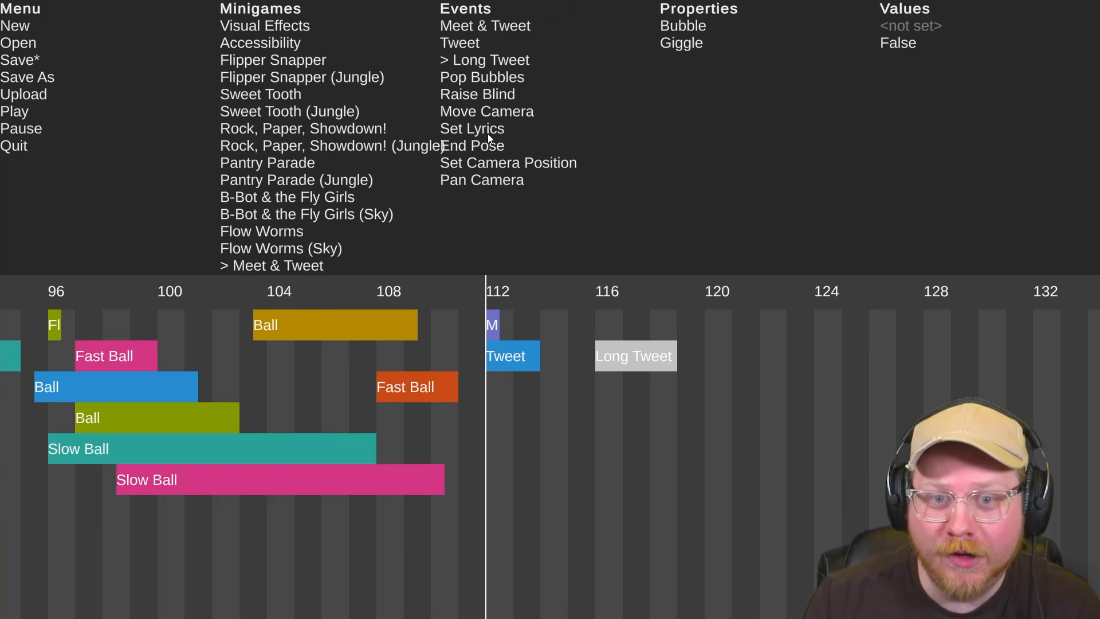
Add a Set Camera Position event with position mid at beat 112 and play the section back
click(469, 162)
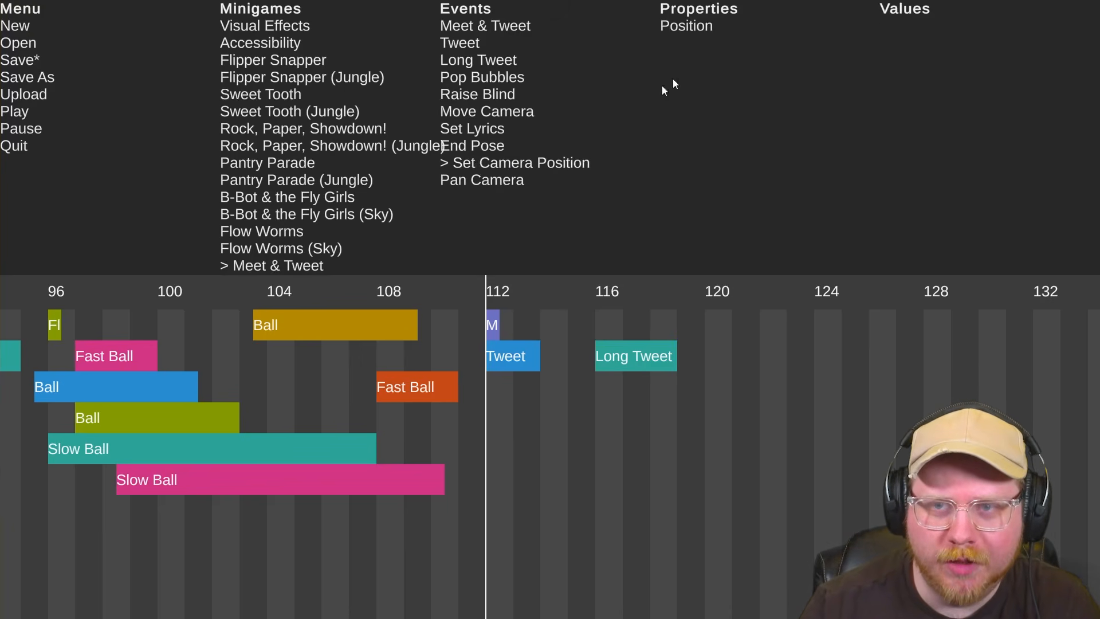
click(500, 393)
click(891, 26)
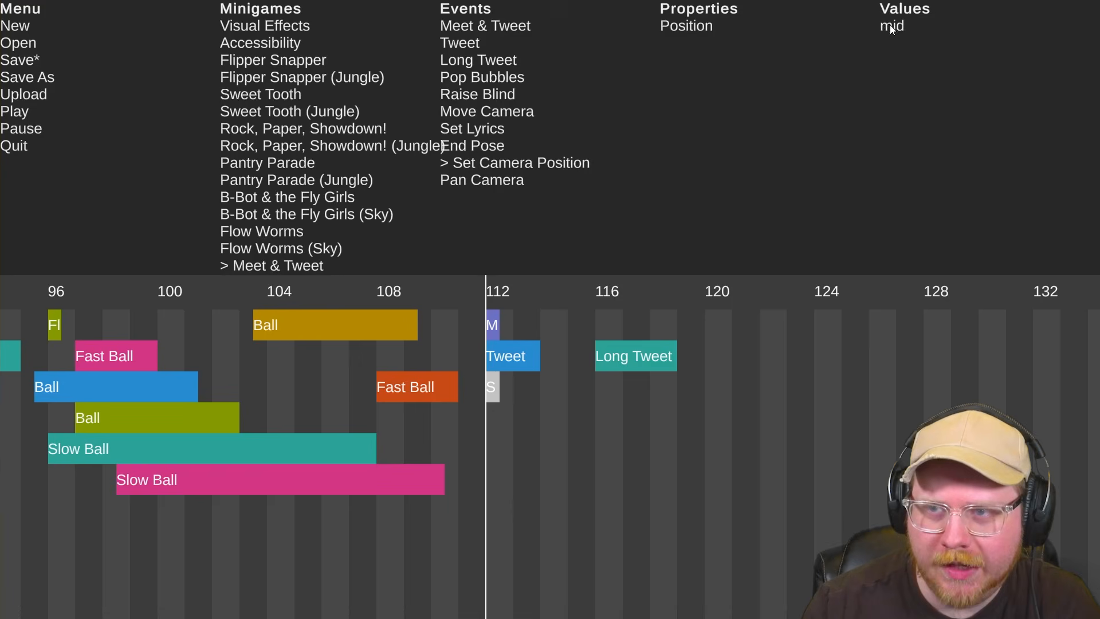
click(639, 452)
key(space)
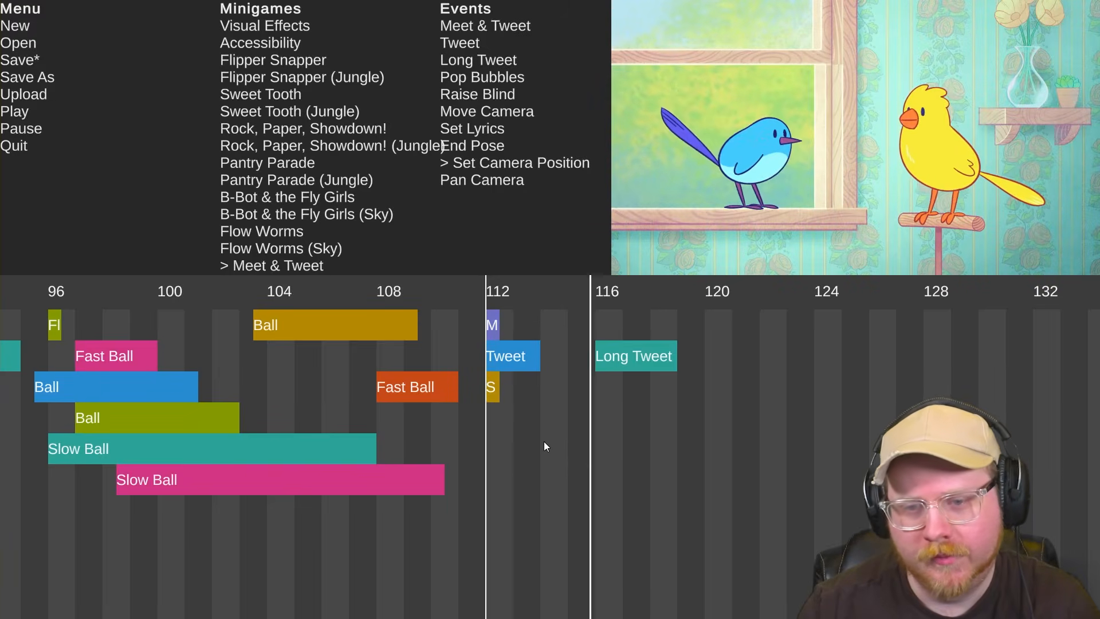
key(space)
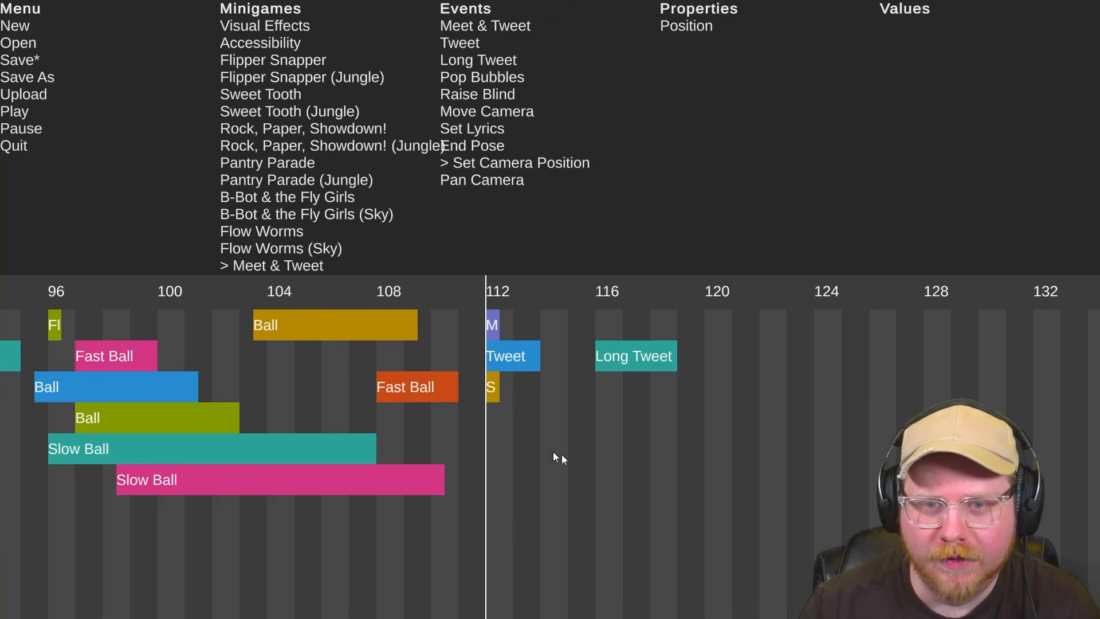
key(space)
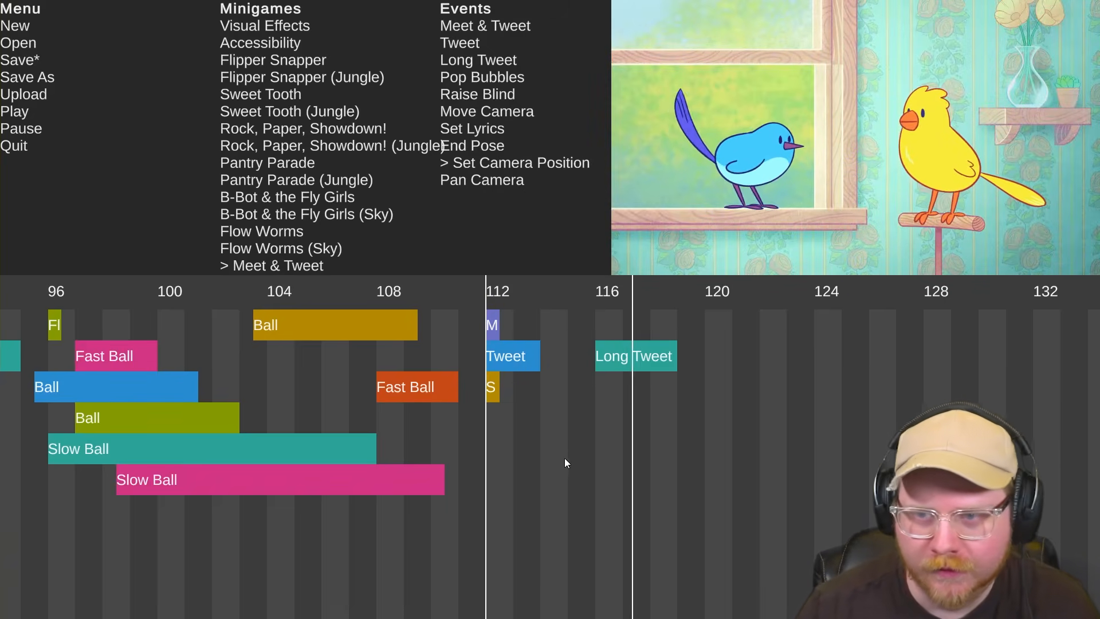
key(space)
Move the Tweet to beat 113 and the Long Tweet to beat 117, and play the section
click(525, 355)
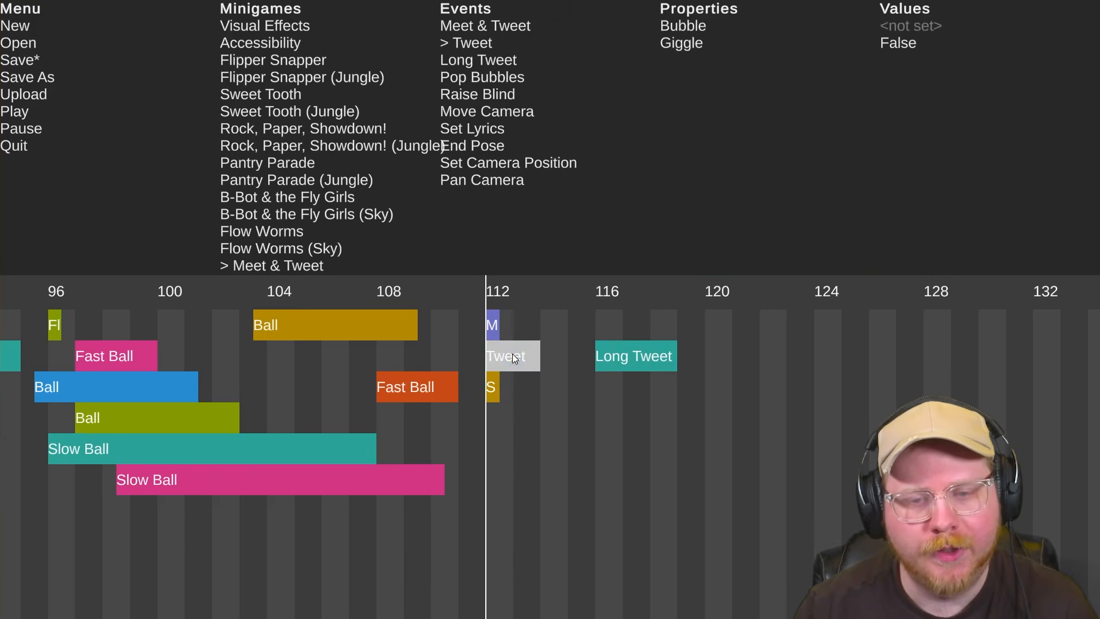
drag(526, 367, 555, 362)
drag(625, 356, 653, 357)
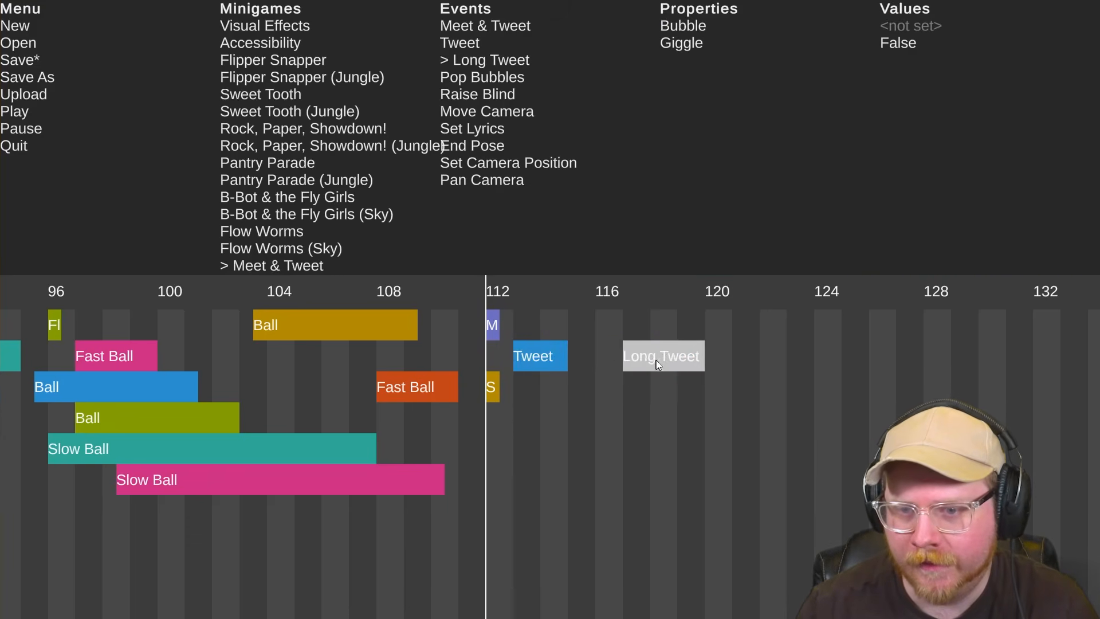
key(space)
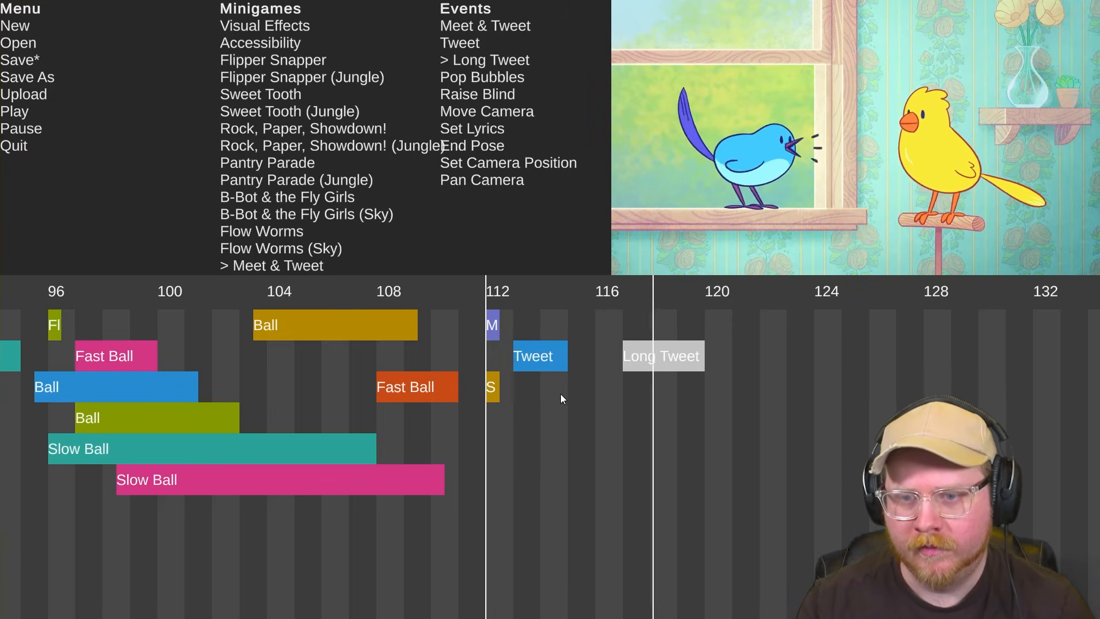
Return the Long Tweet to beat 116 and play the section from beat 112
drag(664, 356, 633, 359)
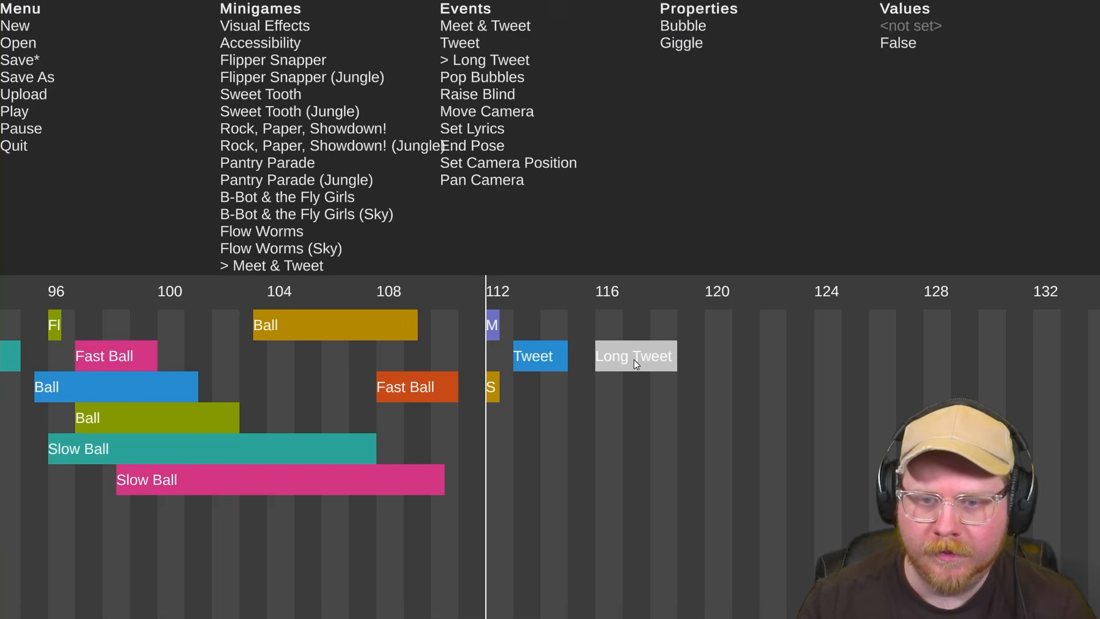
click(576, 431)
key(space)
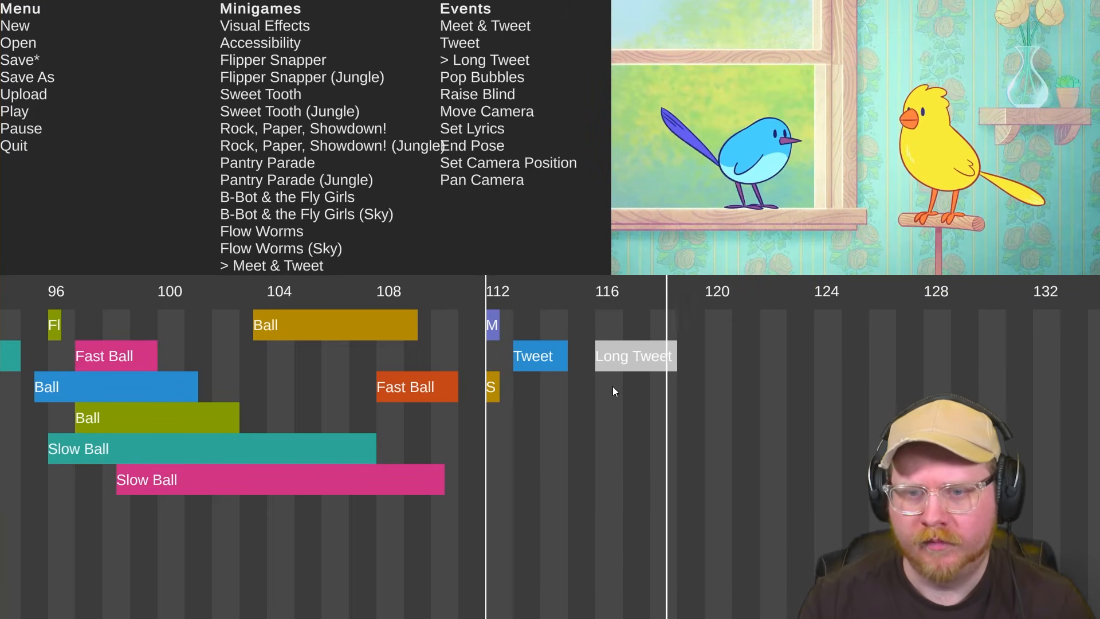
key(space)
Add two more Tweet events at beats 120 and 123.5 and play the section from beat 112
click(705, 296)
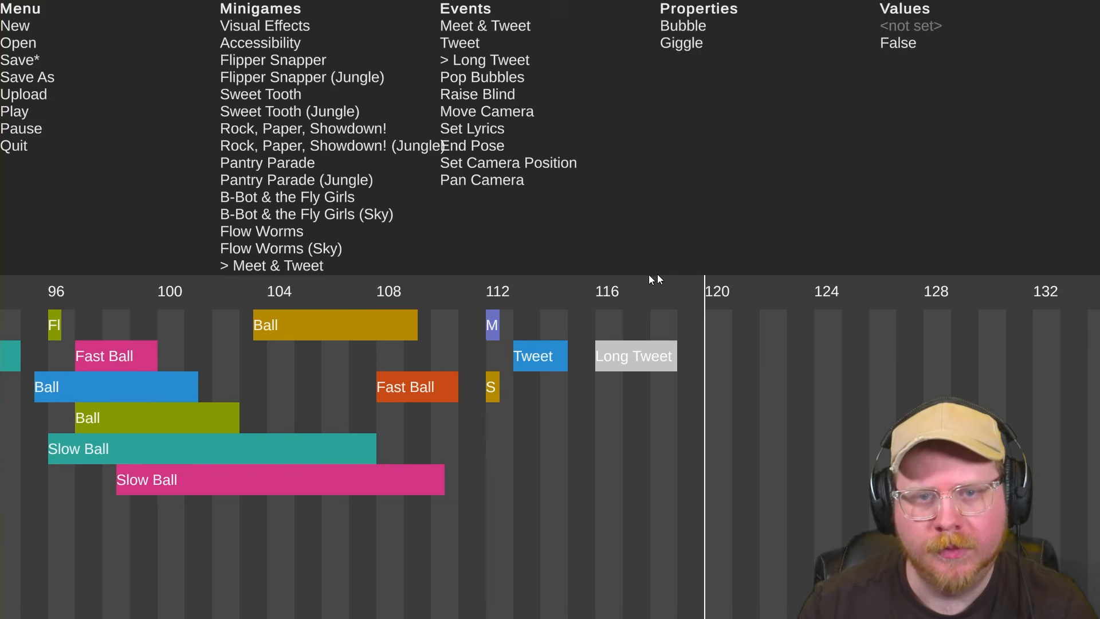
click(460, 43)
click(734, 359)
drag(731, 355, 720, 354)
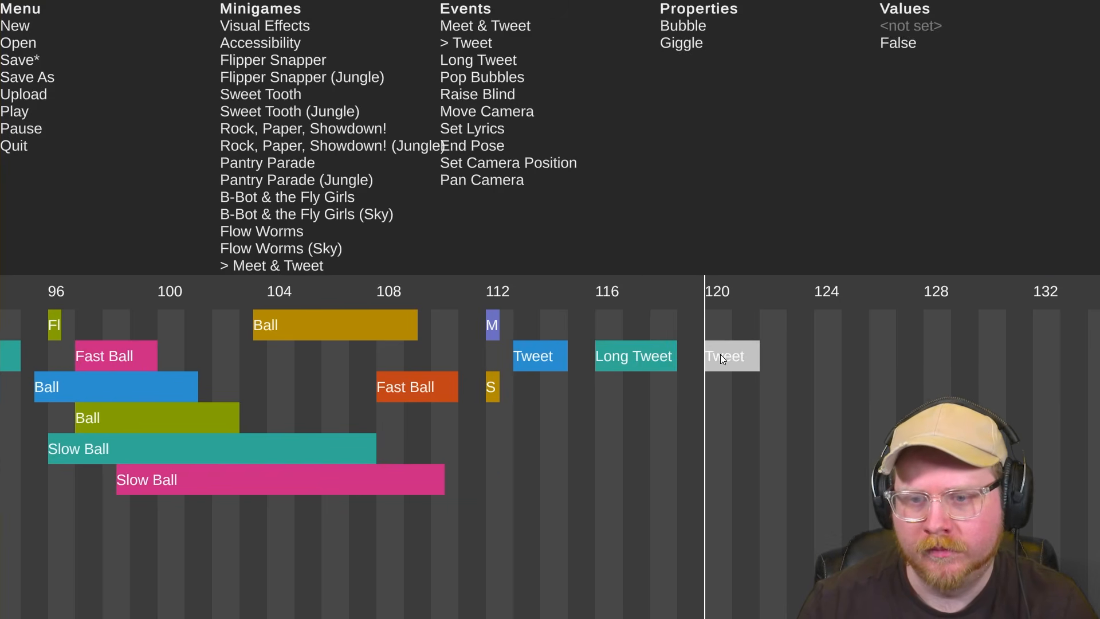
drag(827, 358, 818, 357)
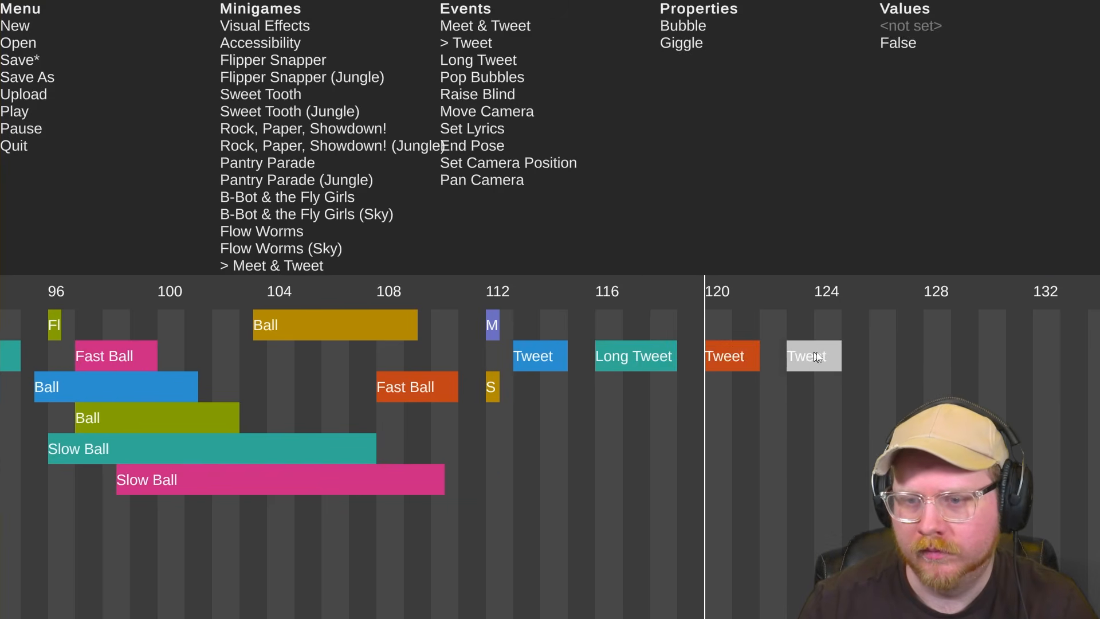
click(486, 293)
key(space)
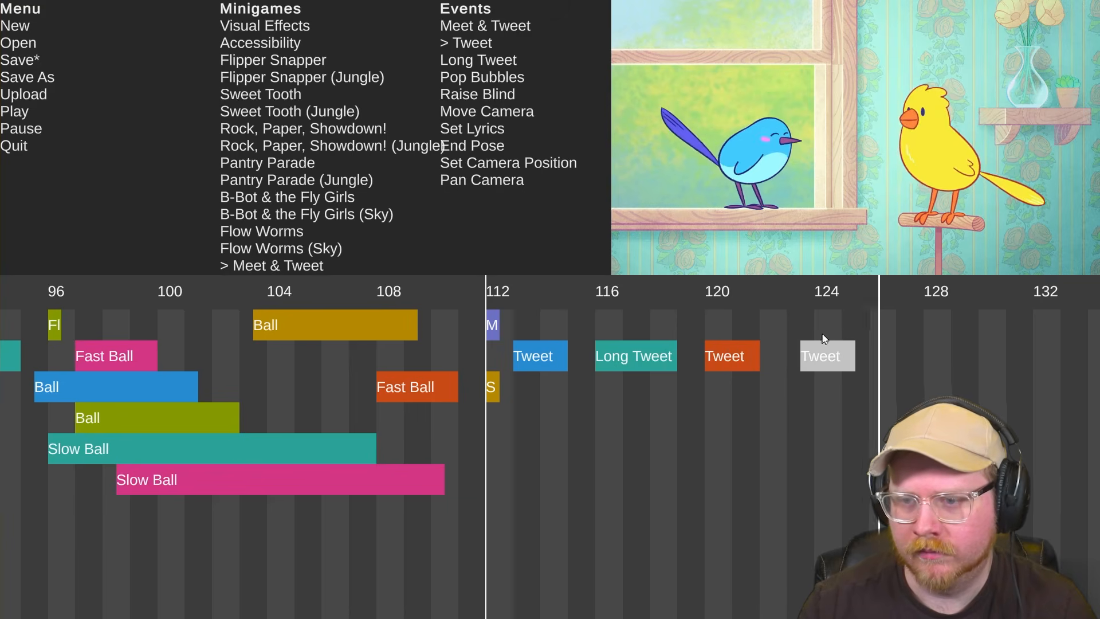
key(space)
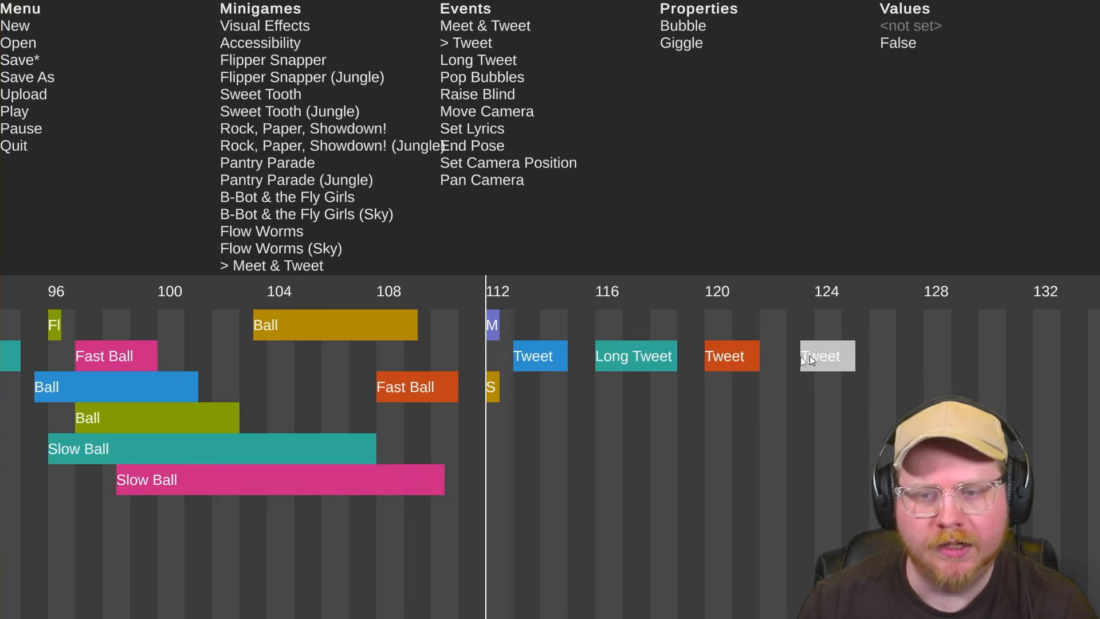
Add another Tweet at beat 124.5 on the row below, overlapping the last one, and play the section from beat 112
click(619, 283)
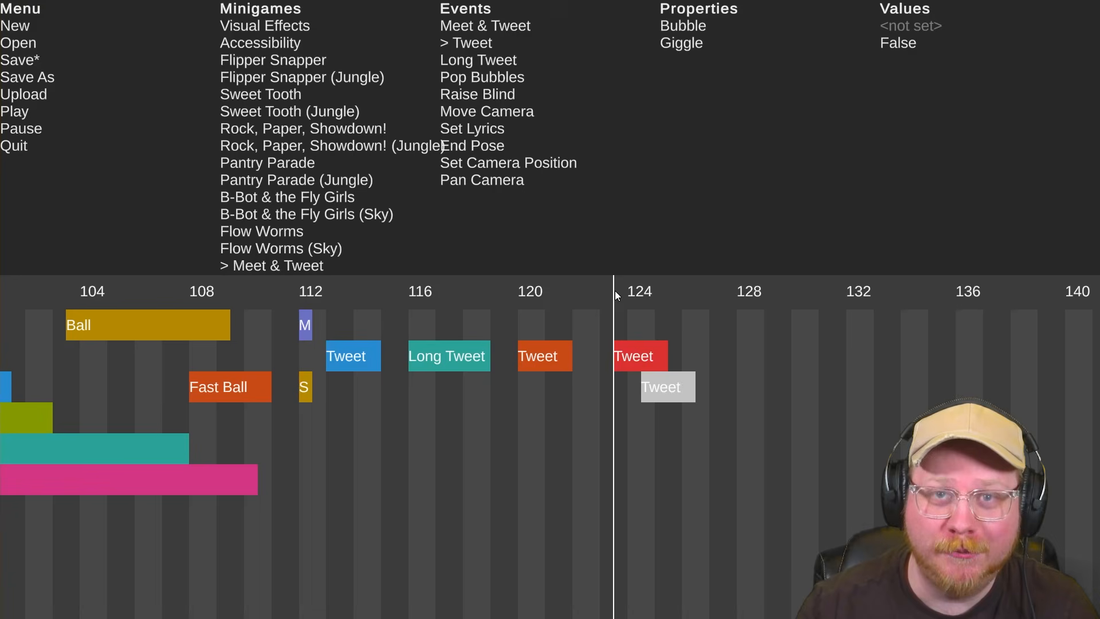
click(631, 409)
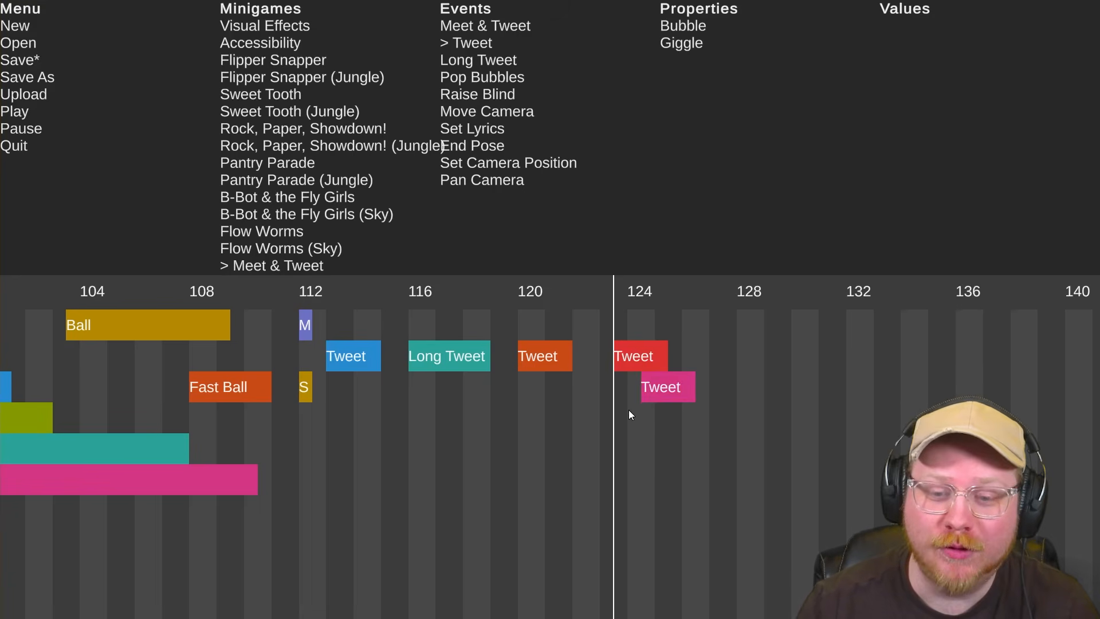
click(637, 363)
click(655, 385)
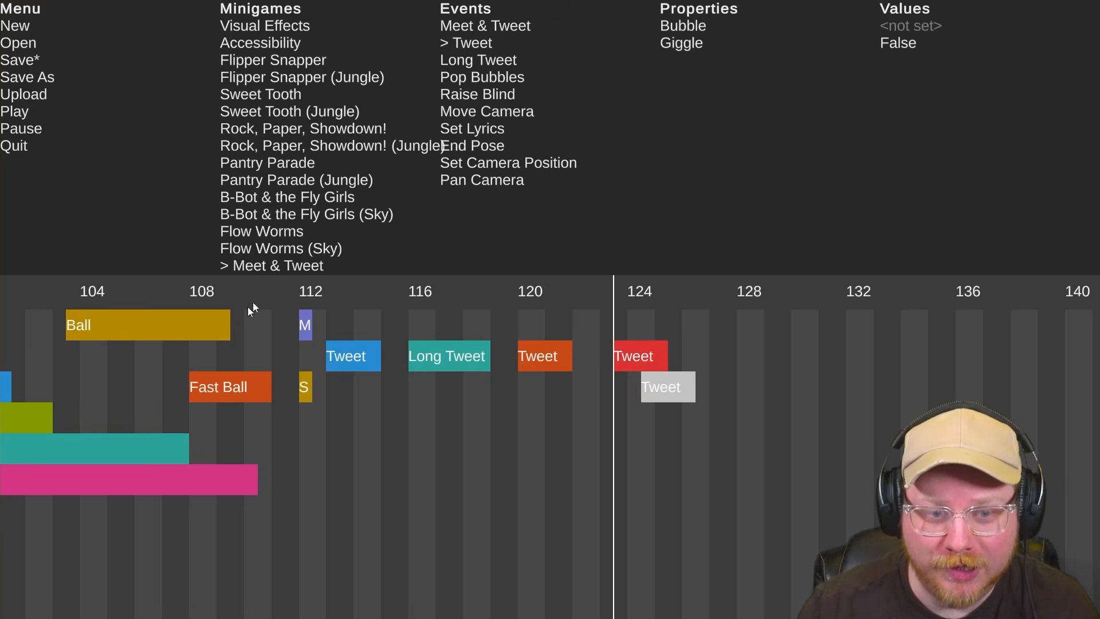
click(301, 294)
key(space)
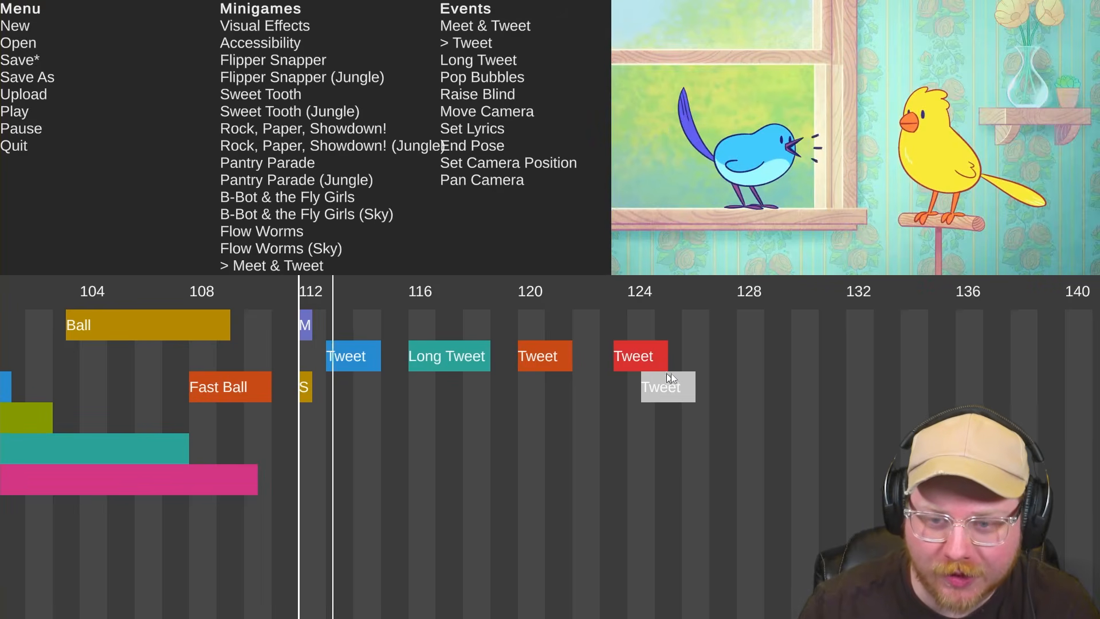
click(656, 369)
click(656, 378)
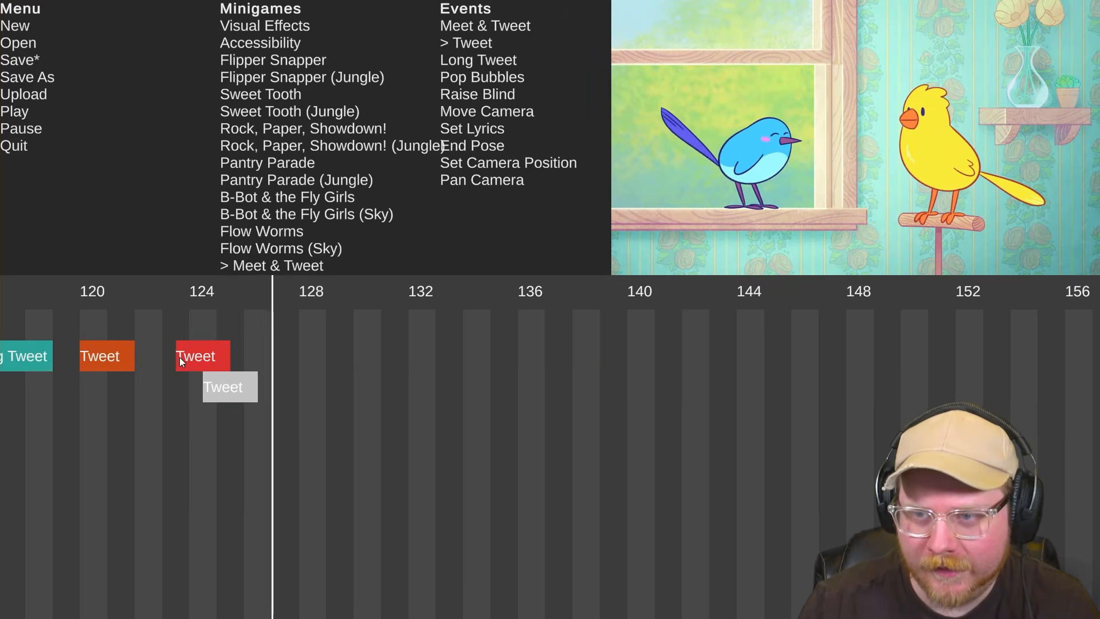
key(space)
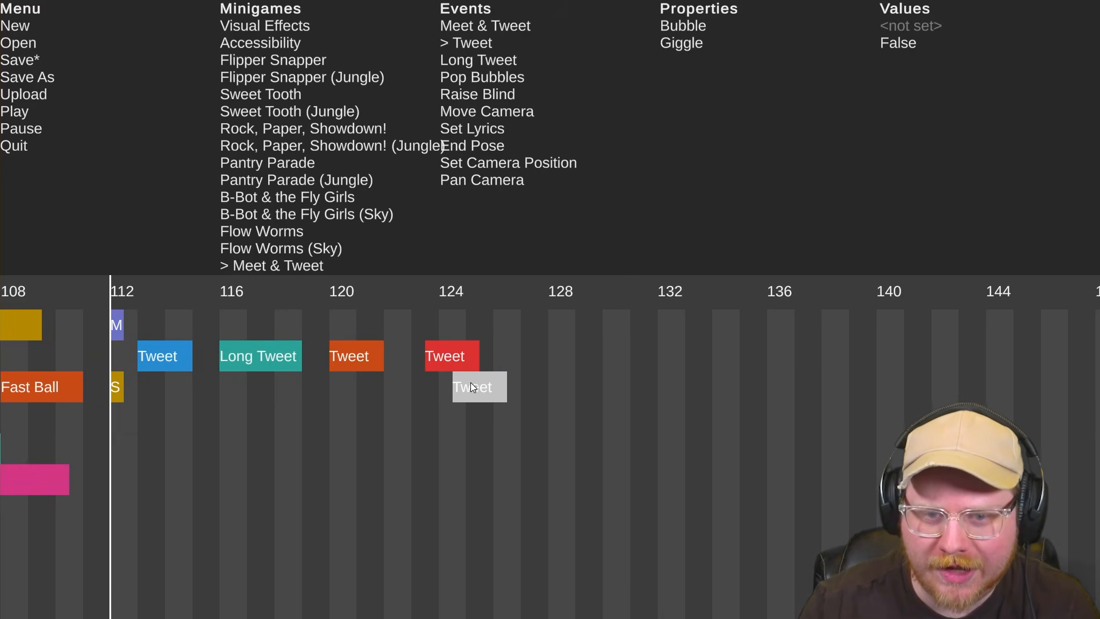
Shift the lower Tweet to beat 125.5 so it follows the previous Tweet, playing the section back after each adjustment
mouse_move(466, 381)
mouse_down()
mouse_move(401, 387)
mouse_move(424, 386)
mouse_move(414, 394)
mouse_up()
key(space)
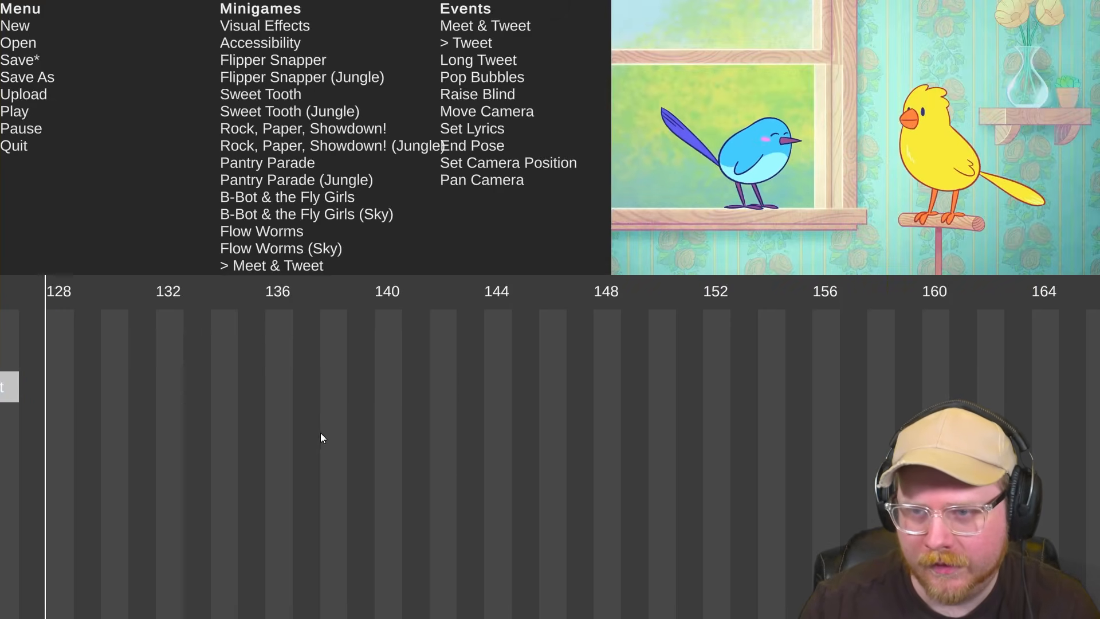
key(space)
scroll(325, 430, left, 2)
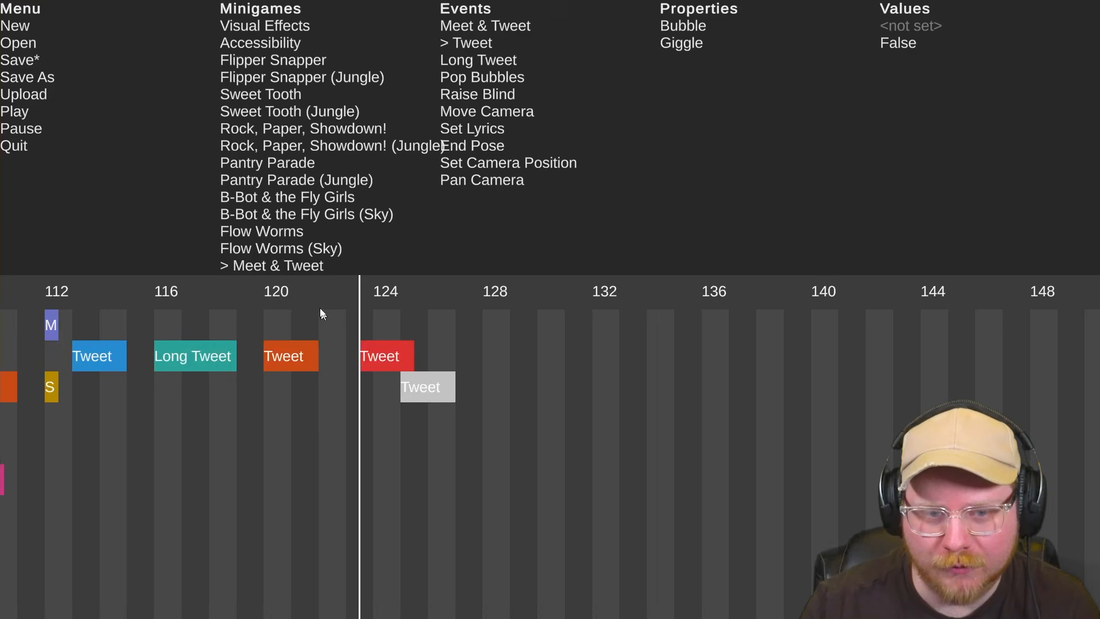
click(268, 291)
scroll(293, 424, left, 2)
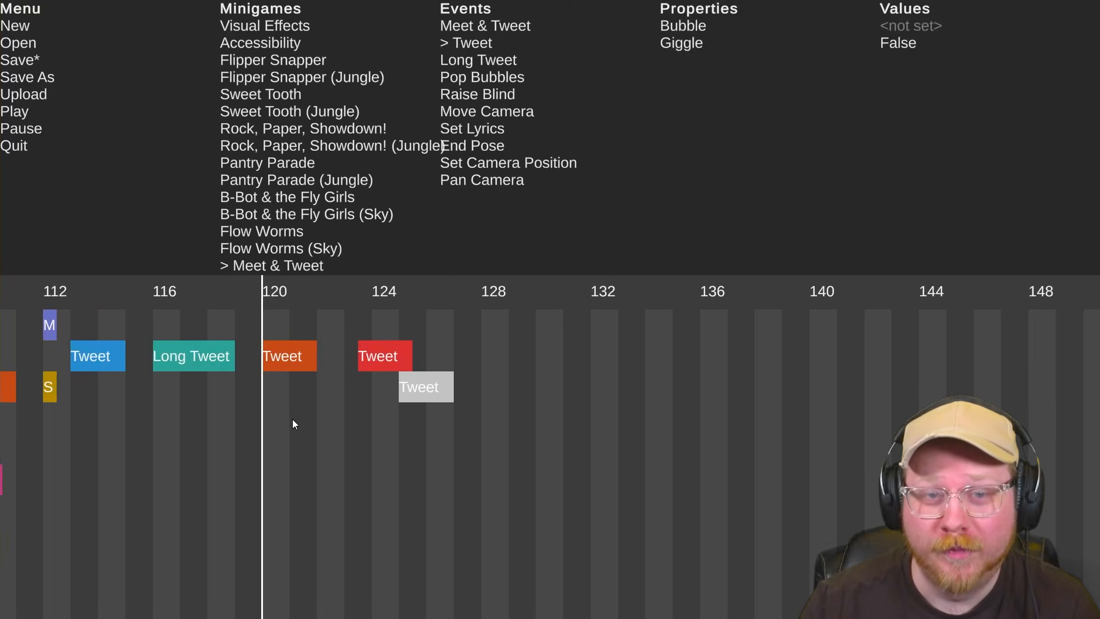
drag(420, 387, 435, 388)
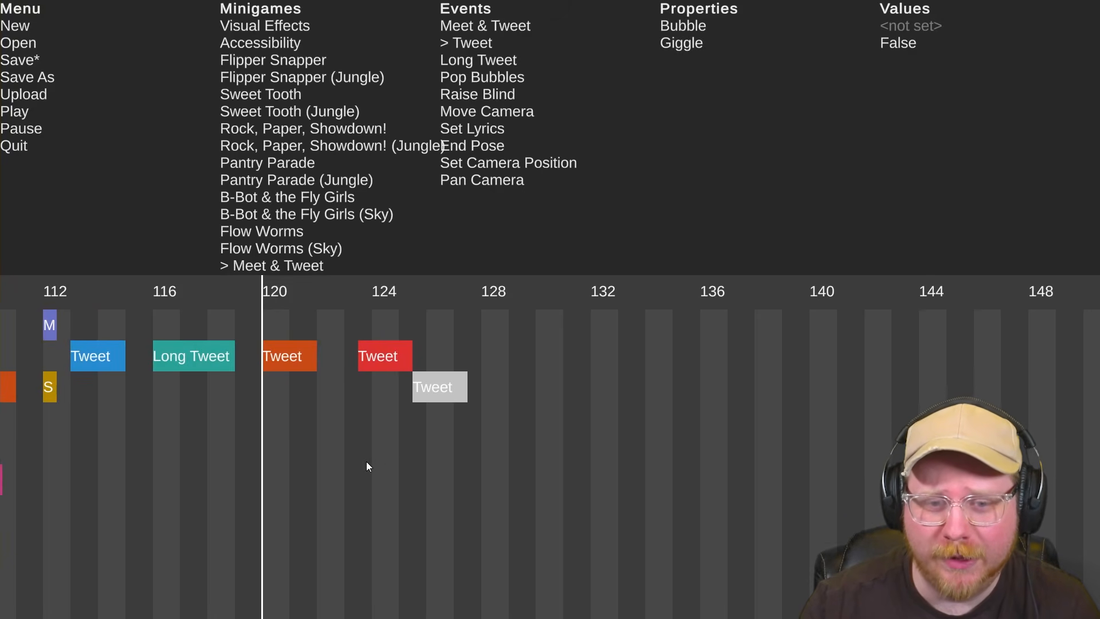
key(space)
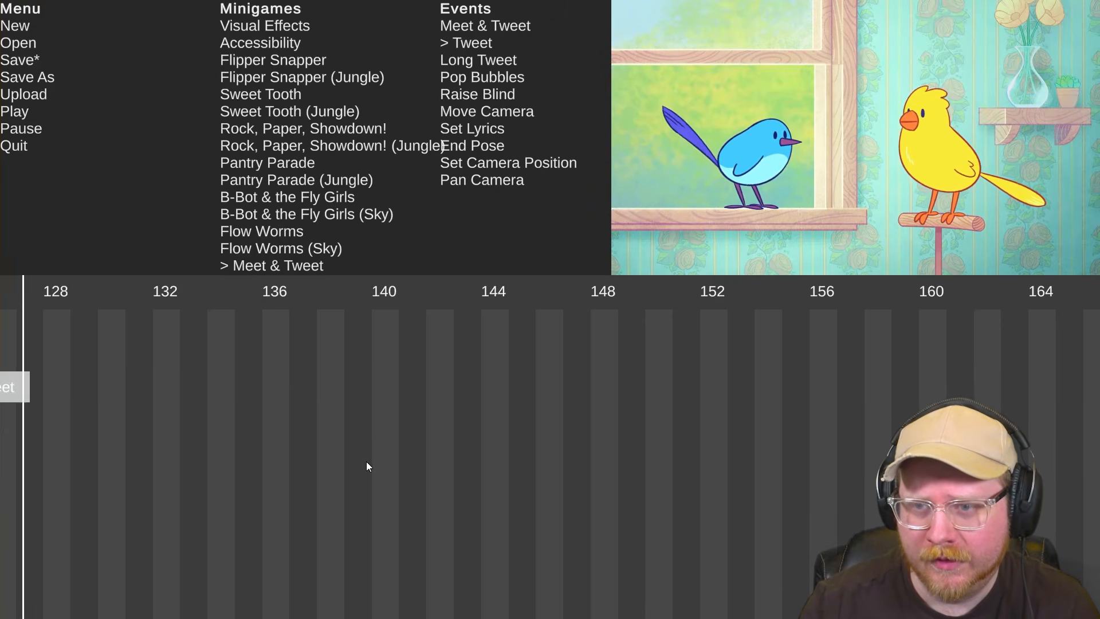
key(space)
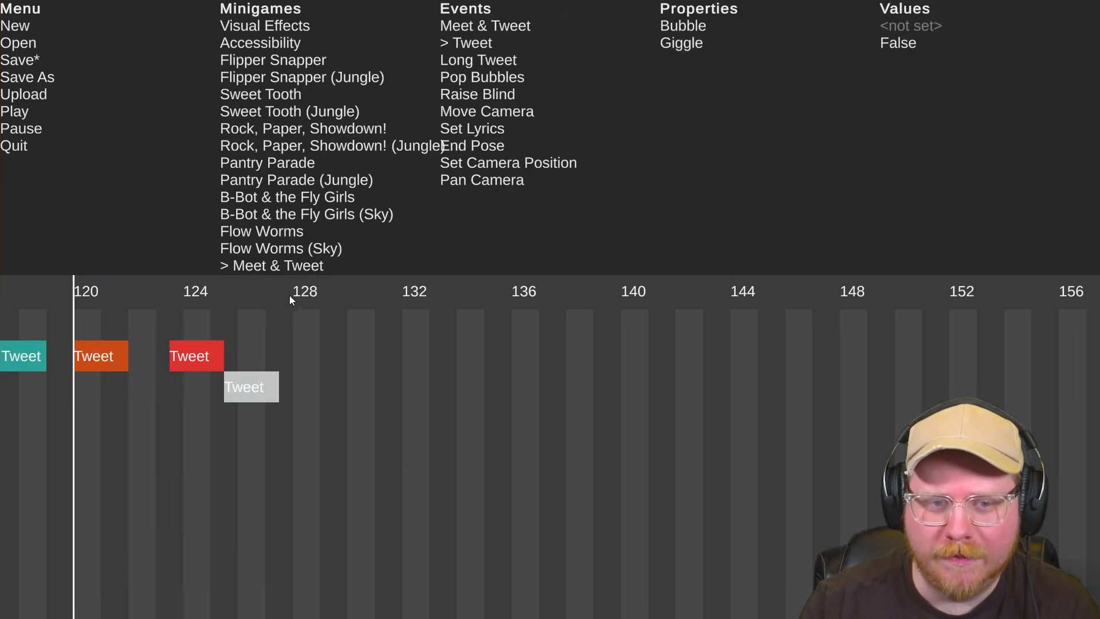
Add a Steady Bears minigame event at beat 128 with its Start event directly beneath it
click(290, 295)
scroll(494, 459, up, 3)
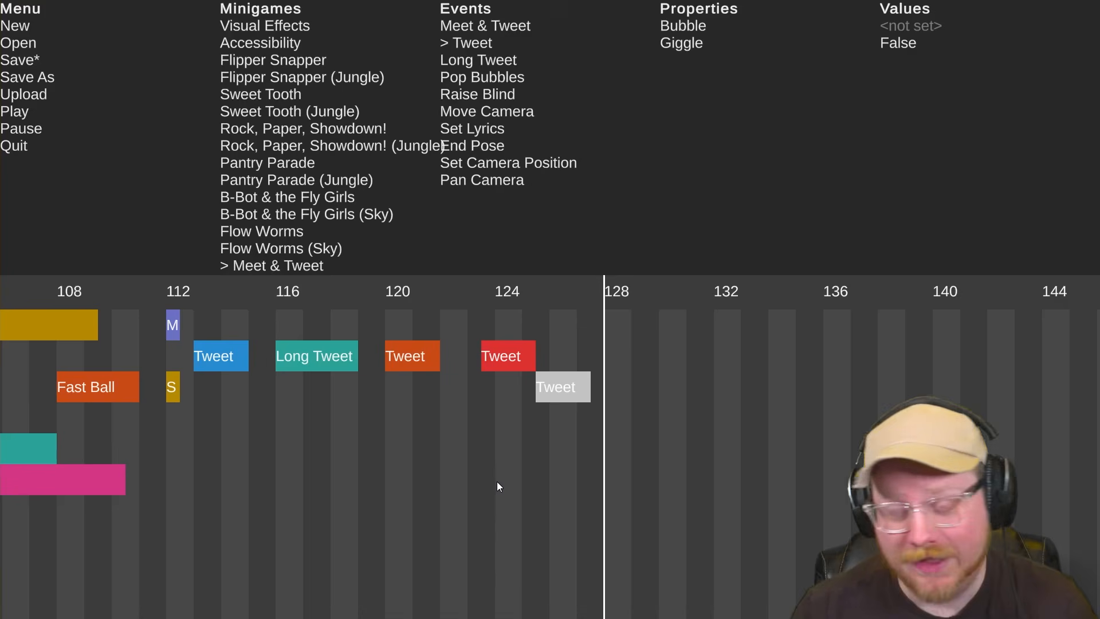
scroll(494, 462, down, 2)
scroll(559, 298, up, 2)
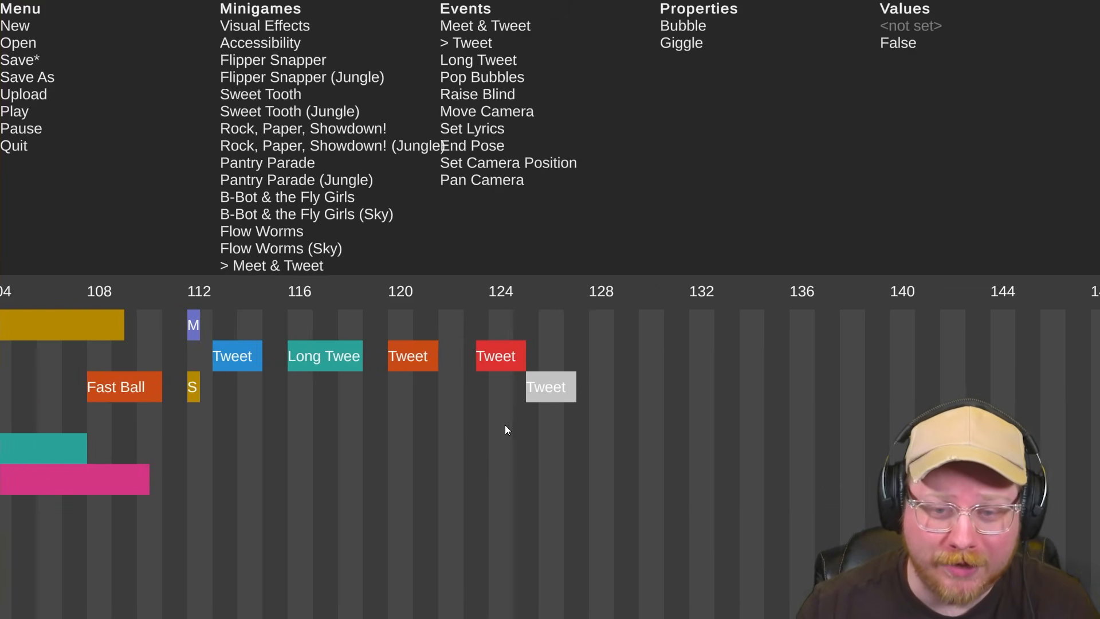
click(482, 447)
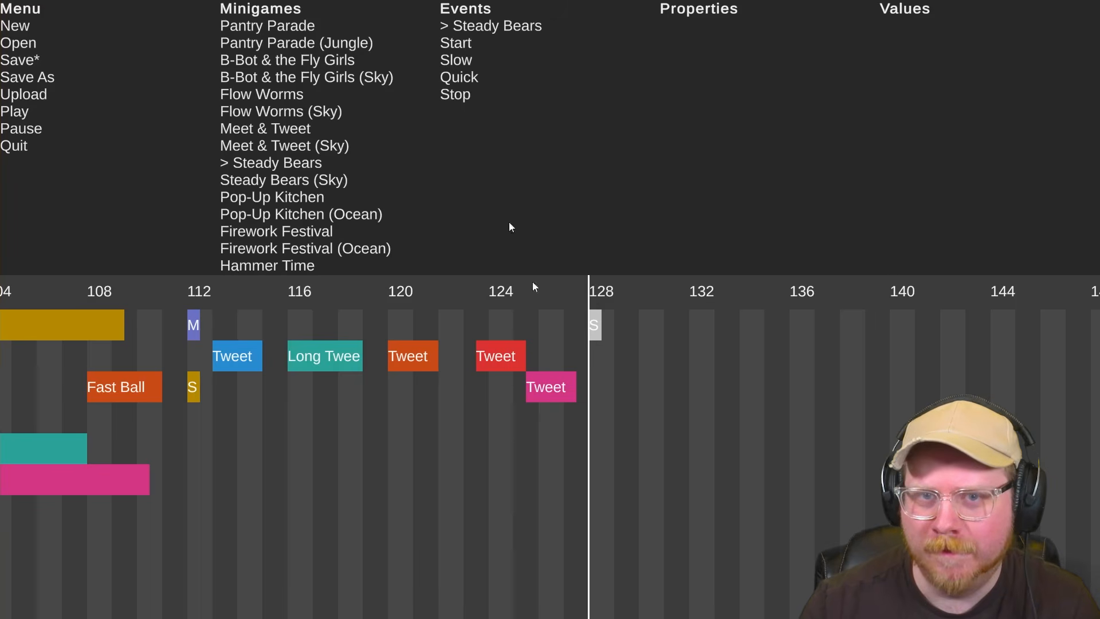
click(461, 43)
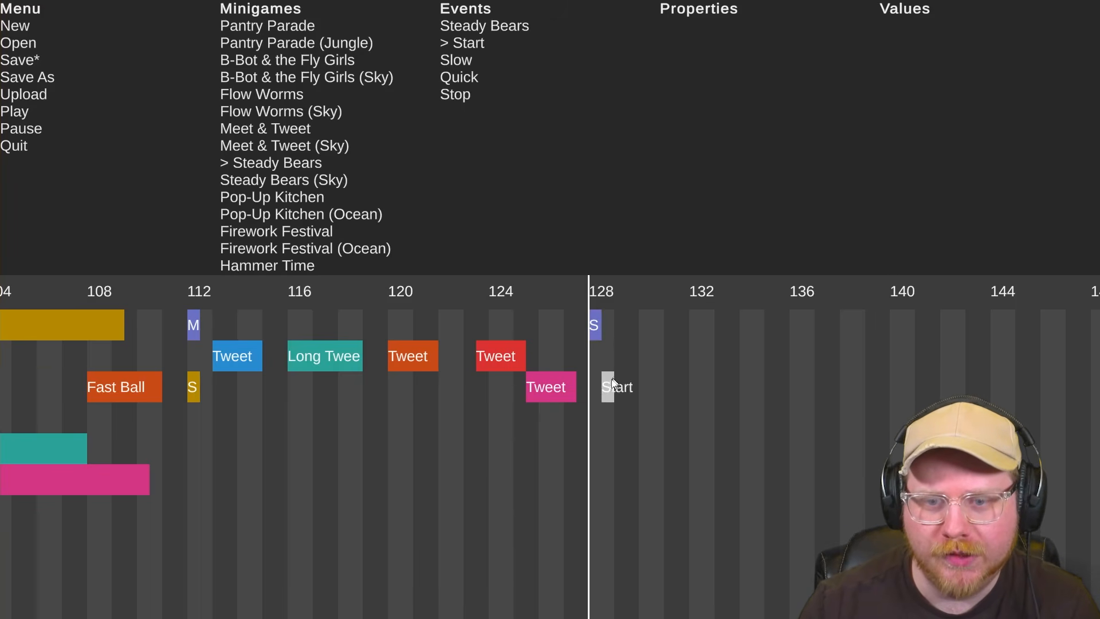
scroll(597, 347, up, 2)
drag(609, 387, 597, 357)
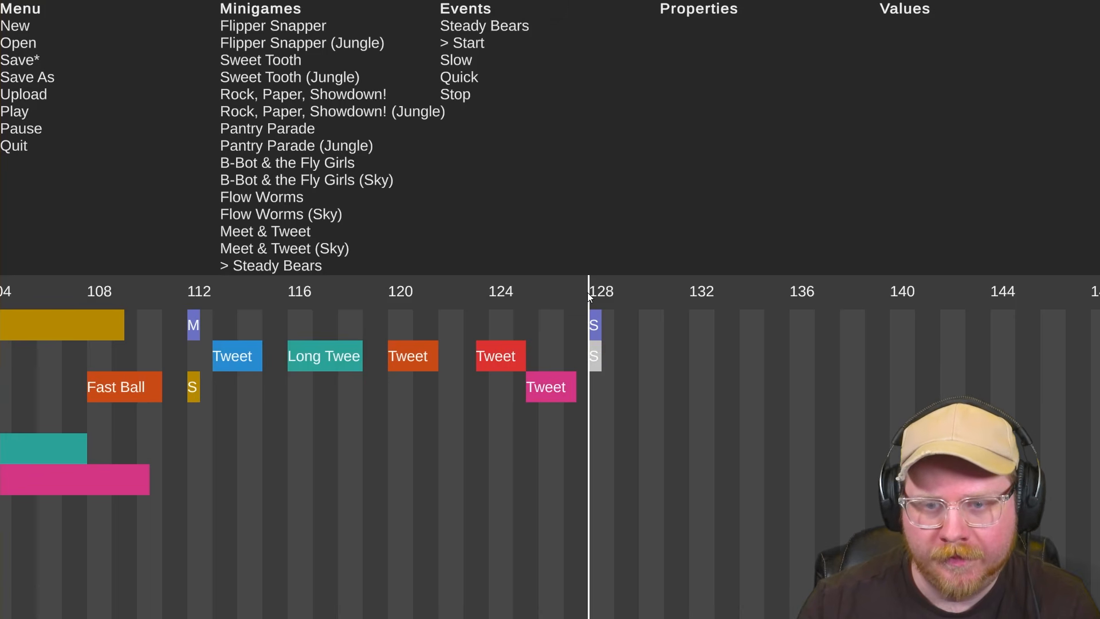
Play the transition from Meet & Tweet into Steady Bears, starting at beat 123.5
click(595, 324)
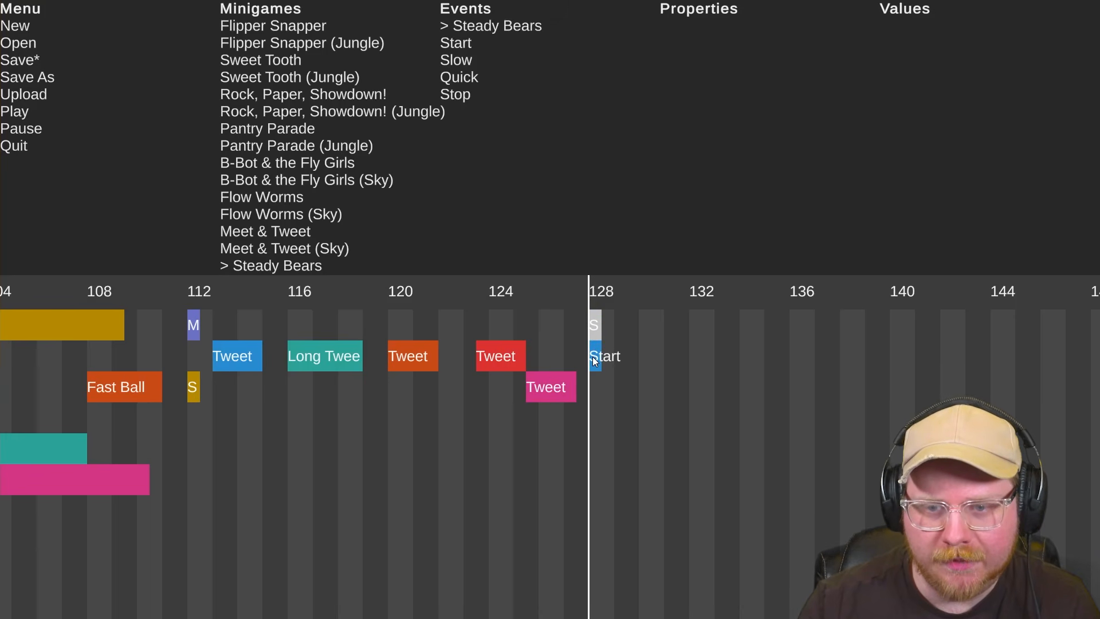
click(593, 356)
drag(580, 307, 476, 293)
key(space)
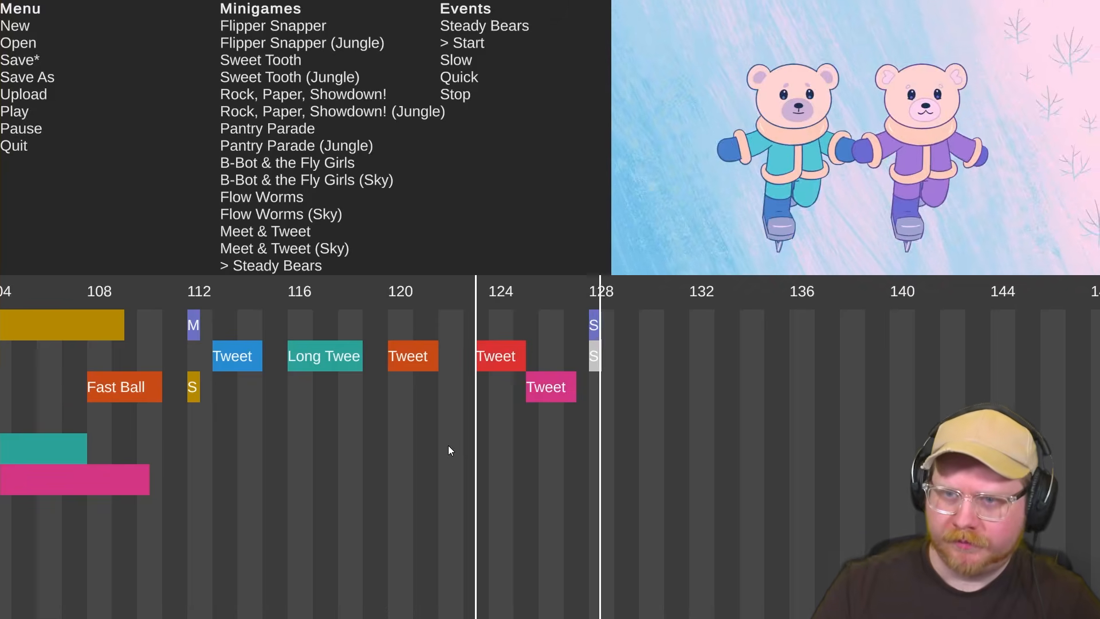
key(space)
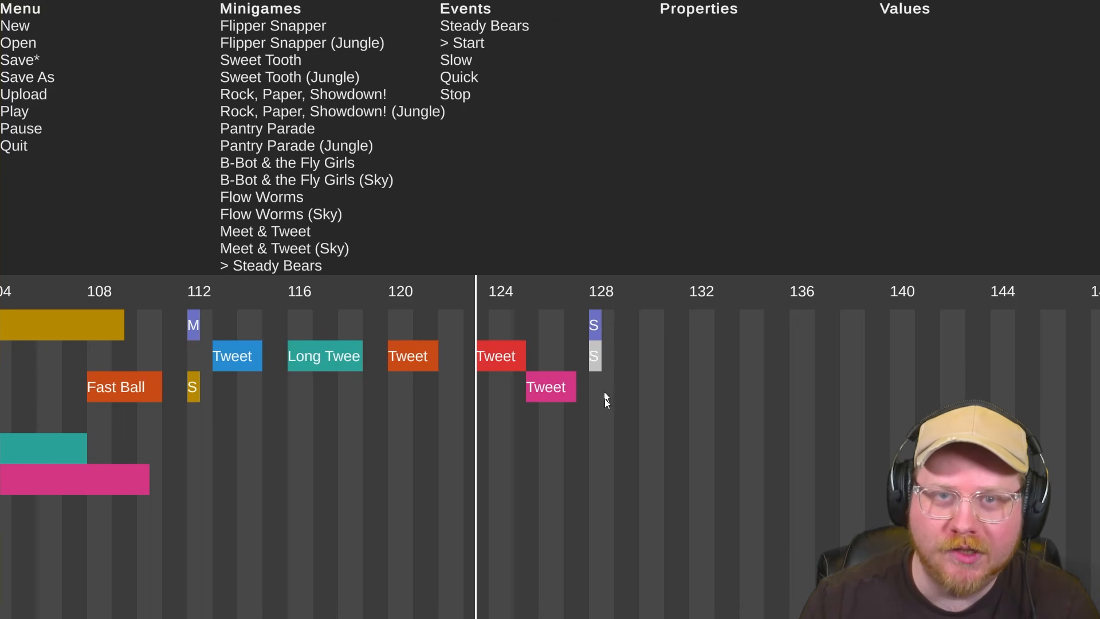
Replay the last Tweets into Steady Bears from just before the red Tweet, then place the playhead at beat 130.5
key(space)
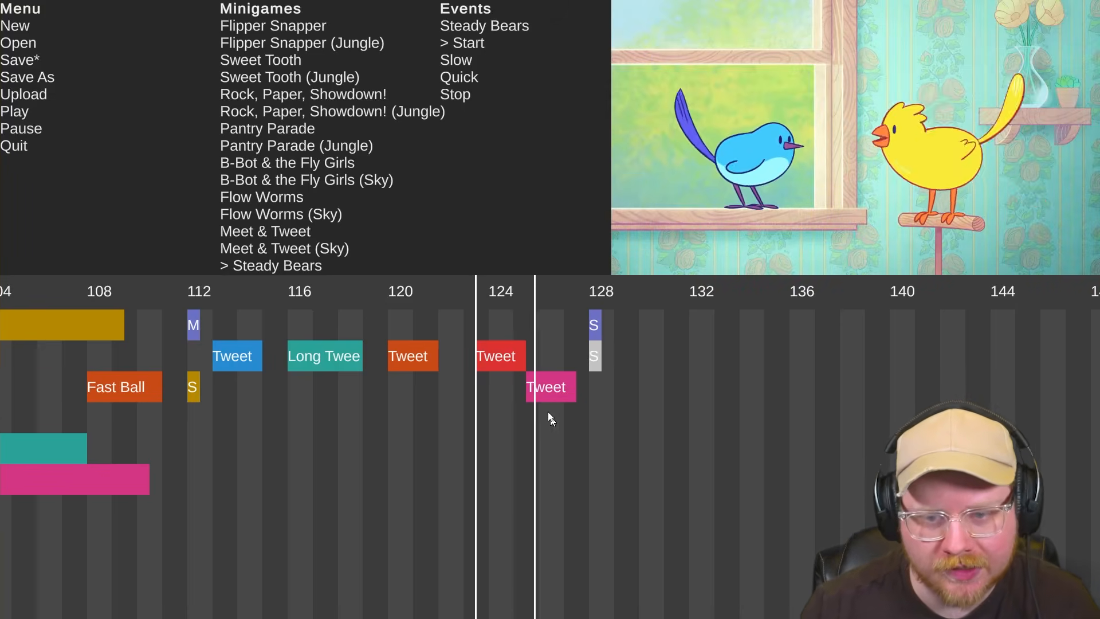
key(space)
click(584, 351)
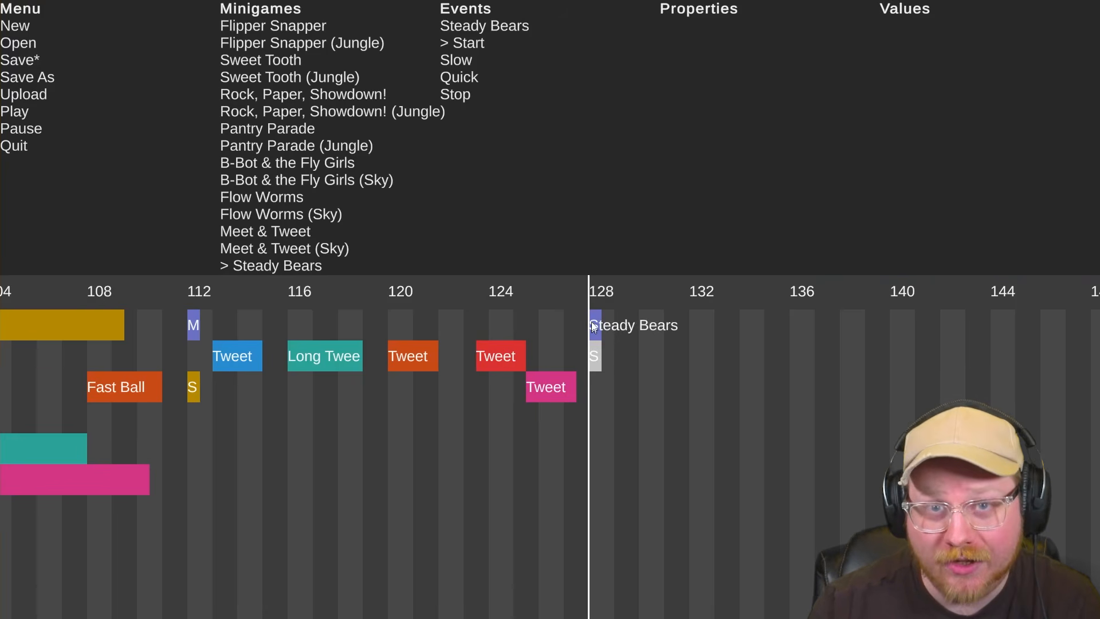
click(465, 291)
key(space)
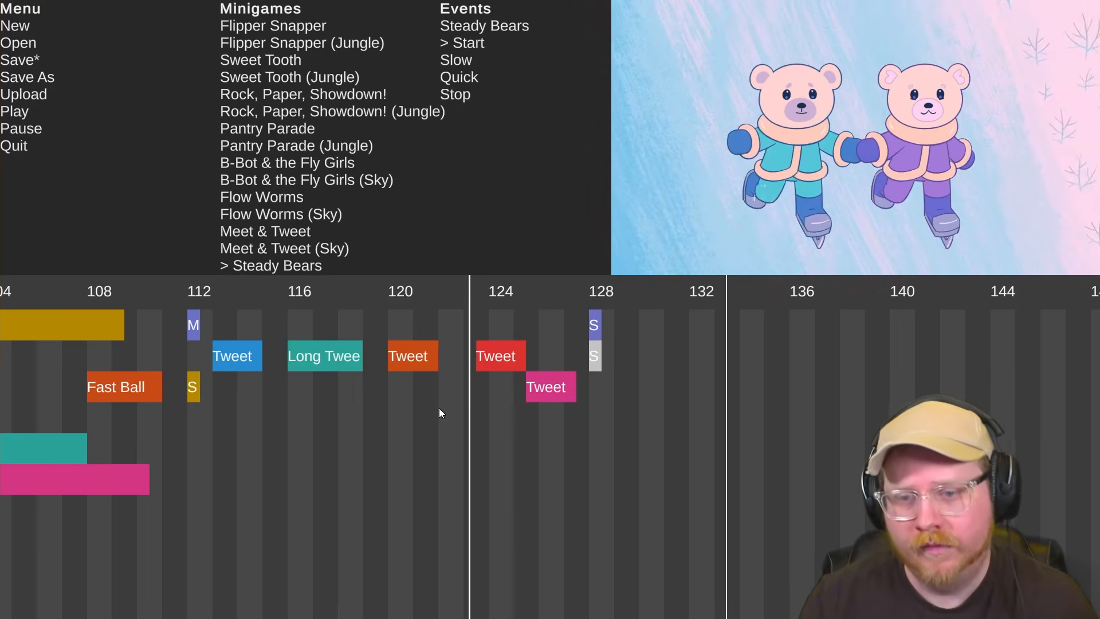
click(641, 292)
click(648, 297)
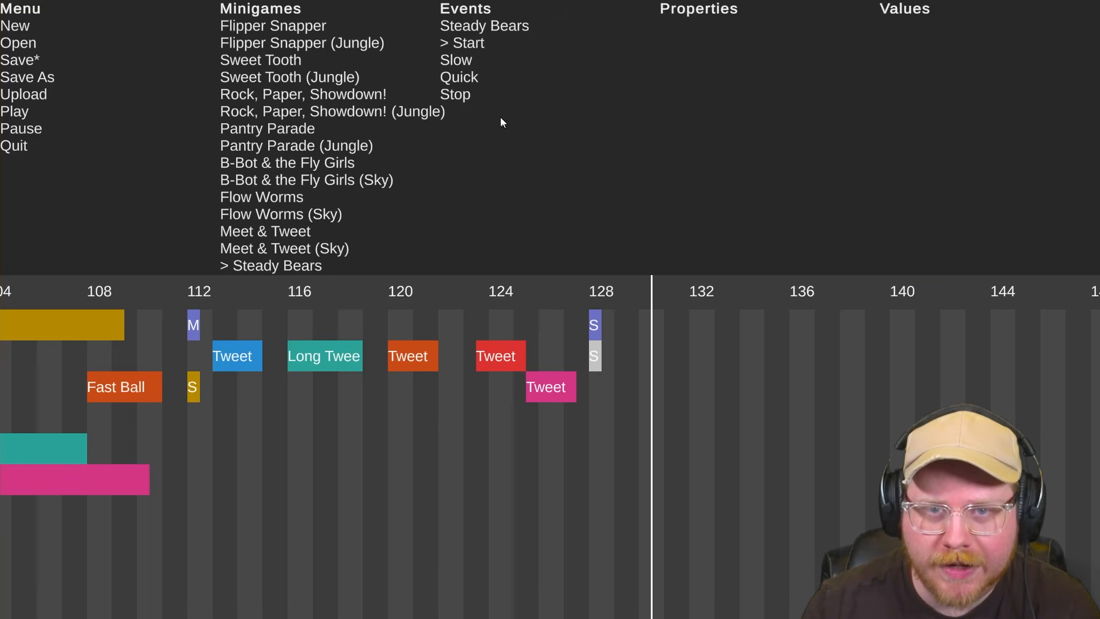
Add a Steady Bears Quick event at beat 131 in the Start event's row and play the section from beat 128
click(453, 60)
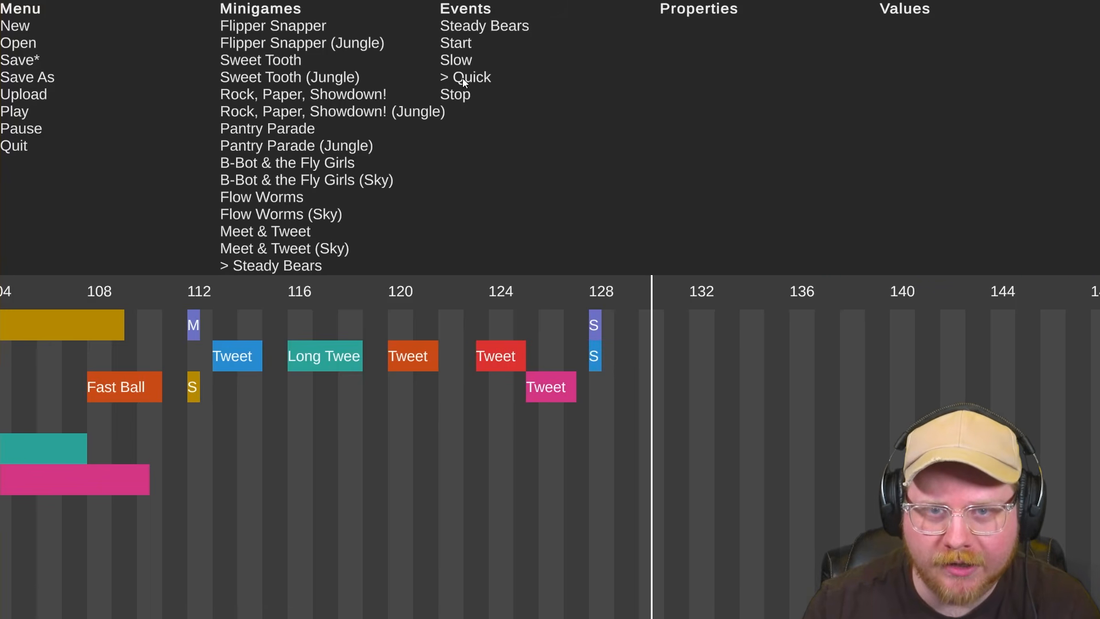
click(468, 93)
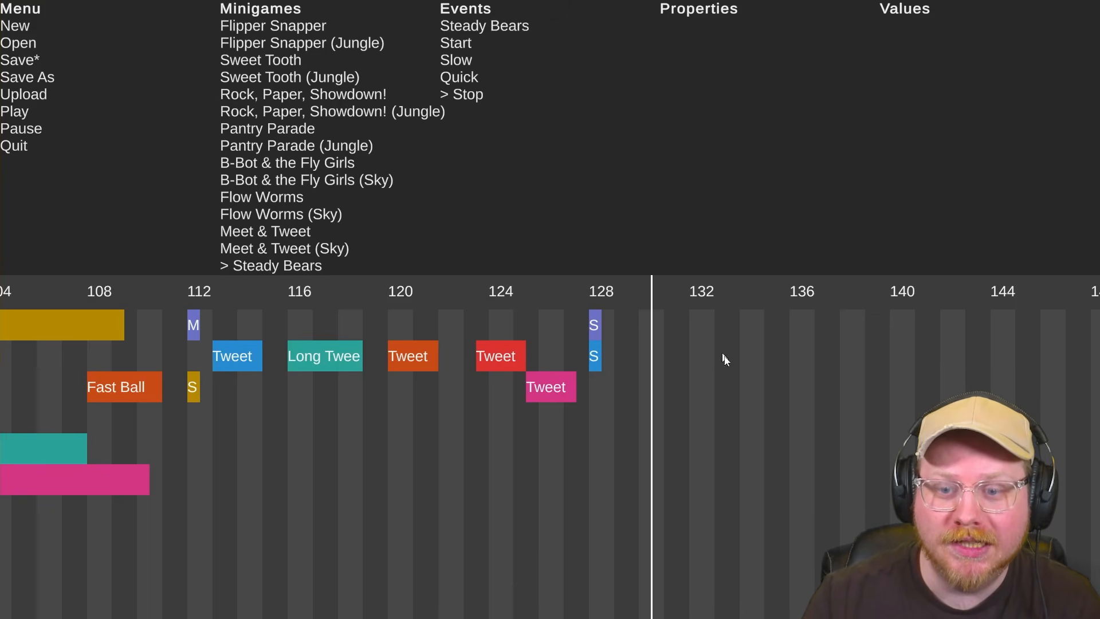
click(461, 51)
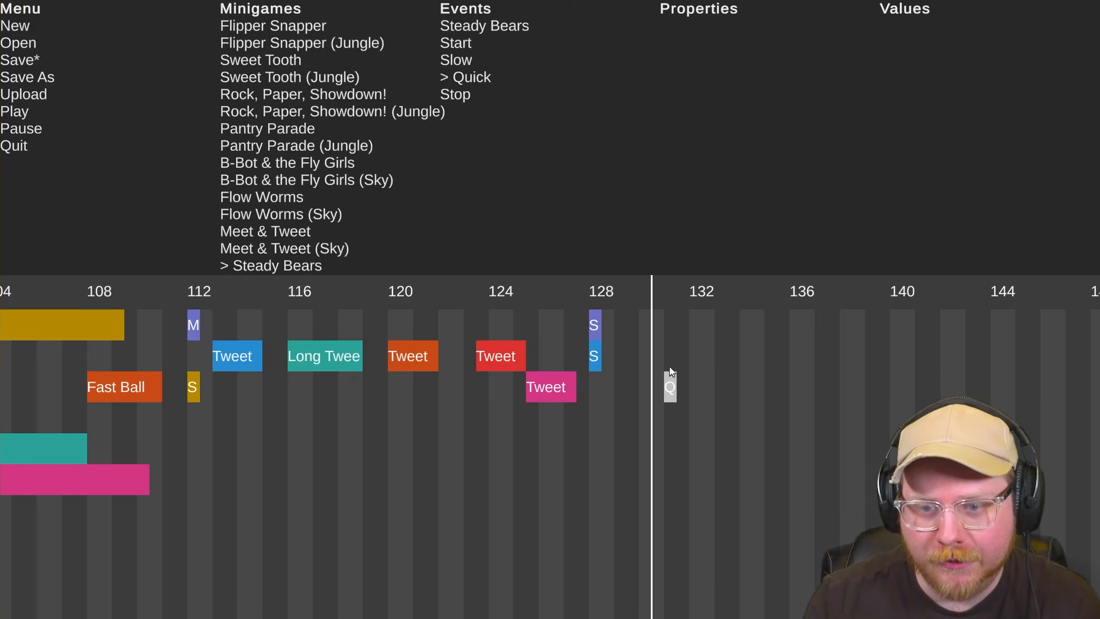
drag(672, 373, 670, 342)
click(588, 290)
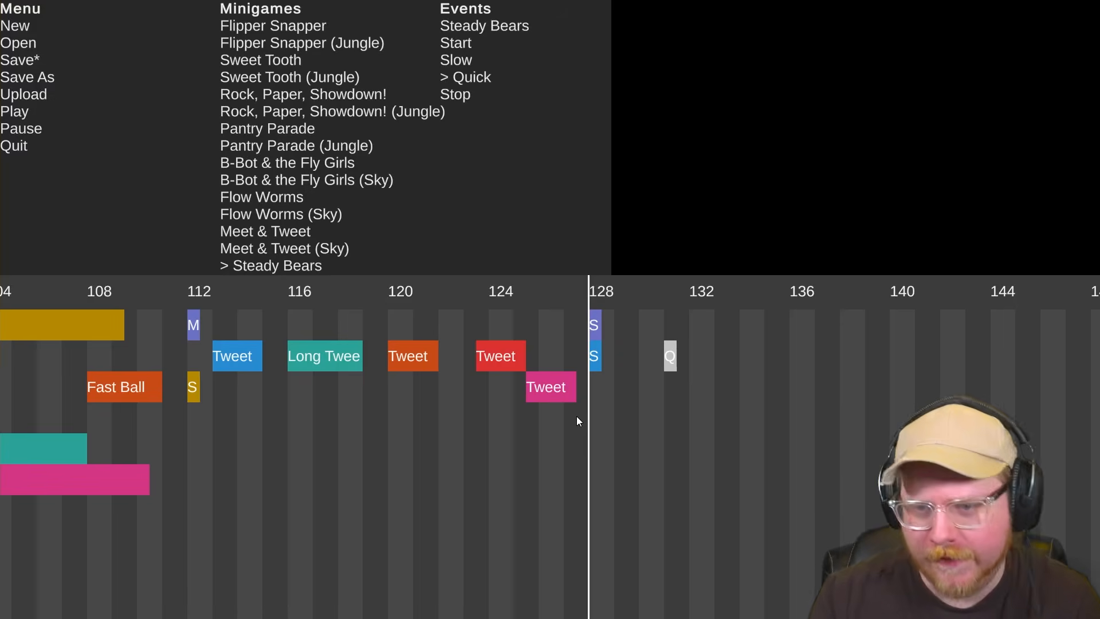
key(space)
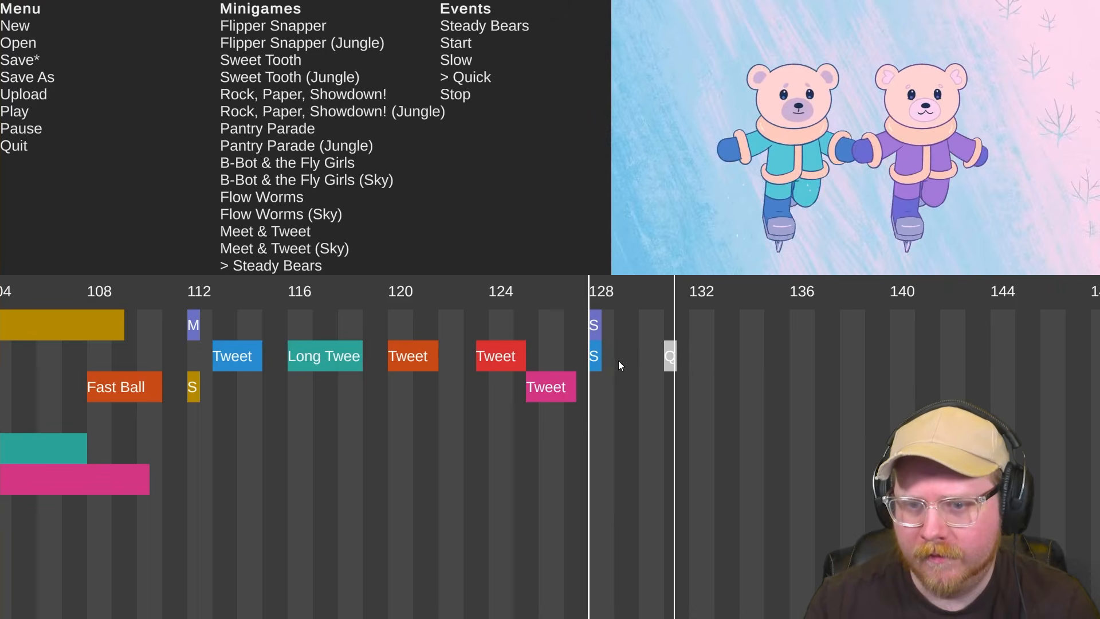
key(space)
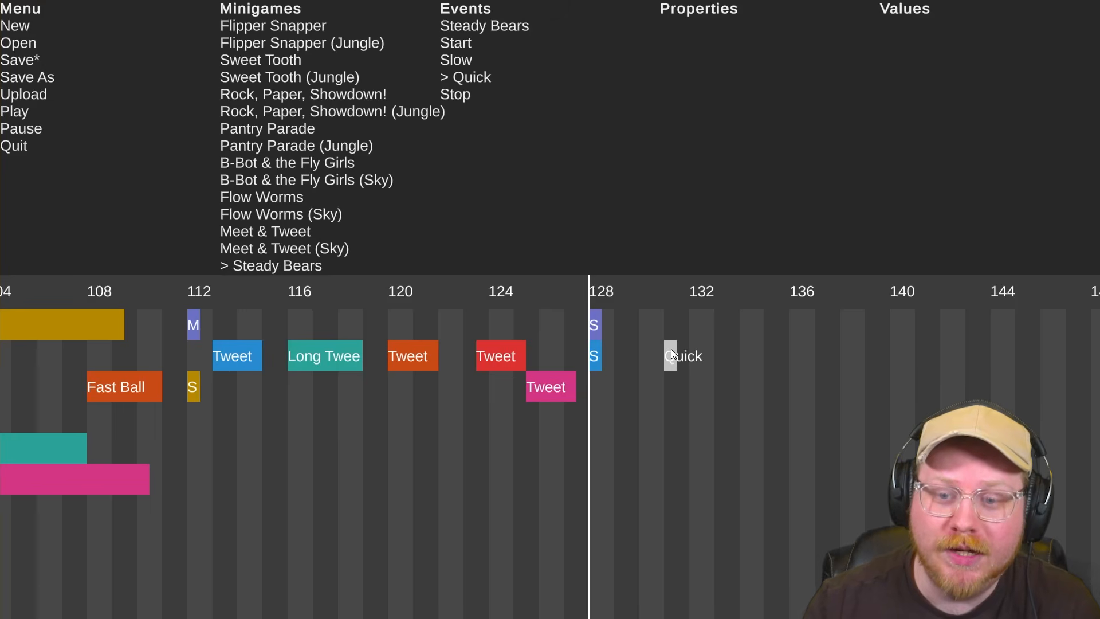
Try the Quick event at beat 132 and again at beat 131, playing from beat 128 after each move
drag(687, 354, 694, 353)
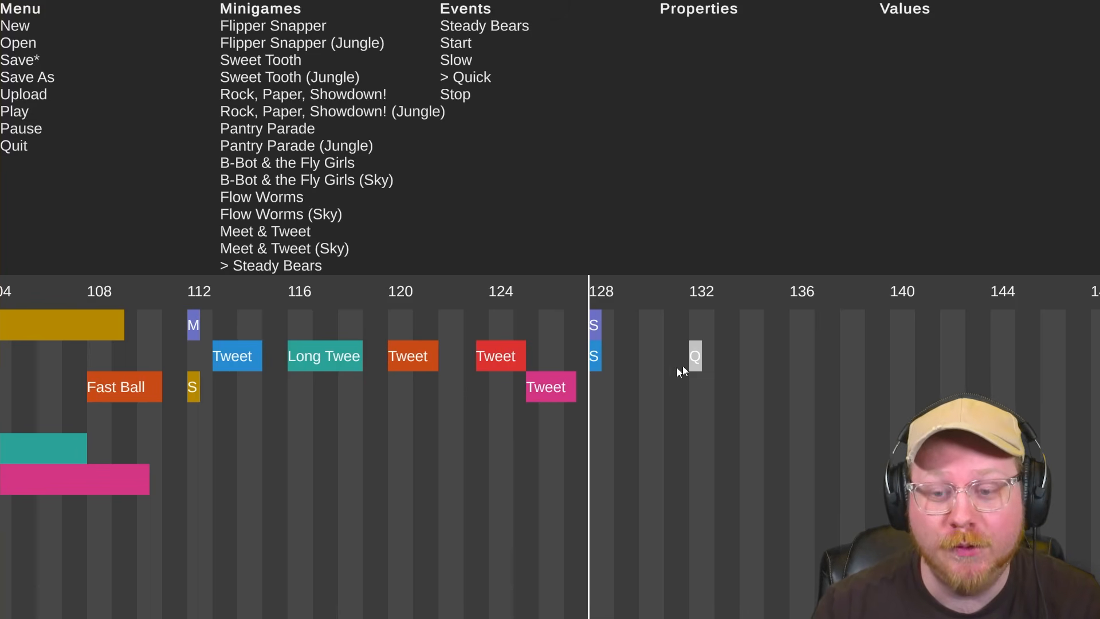
click(699, 391)
key(space)
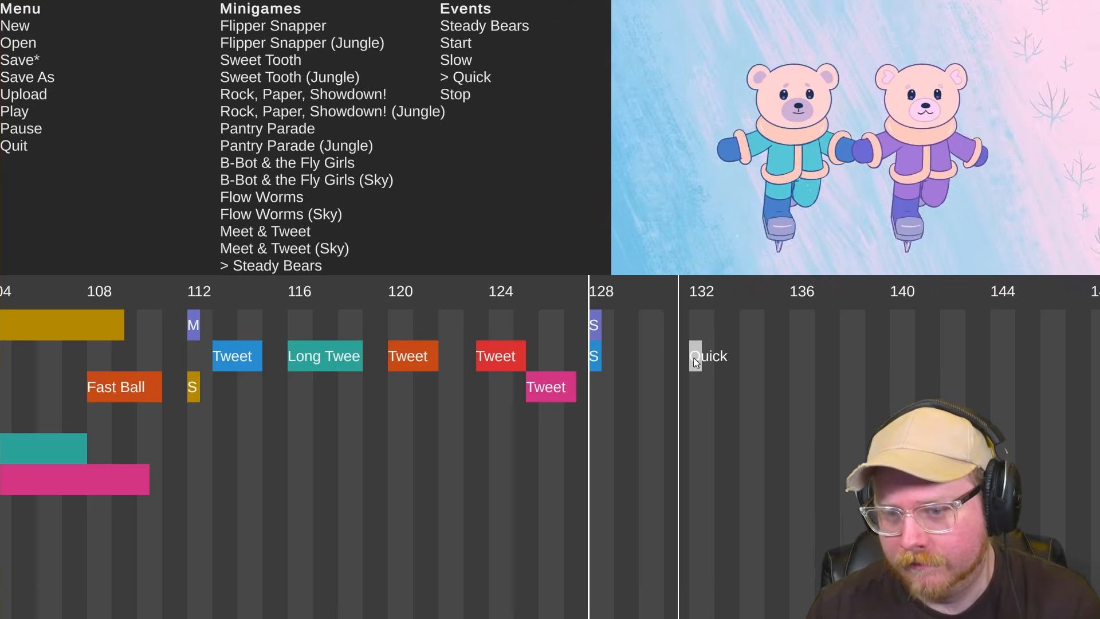
key(space)
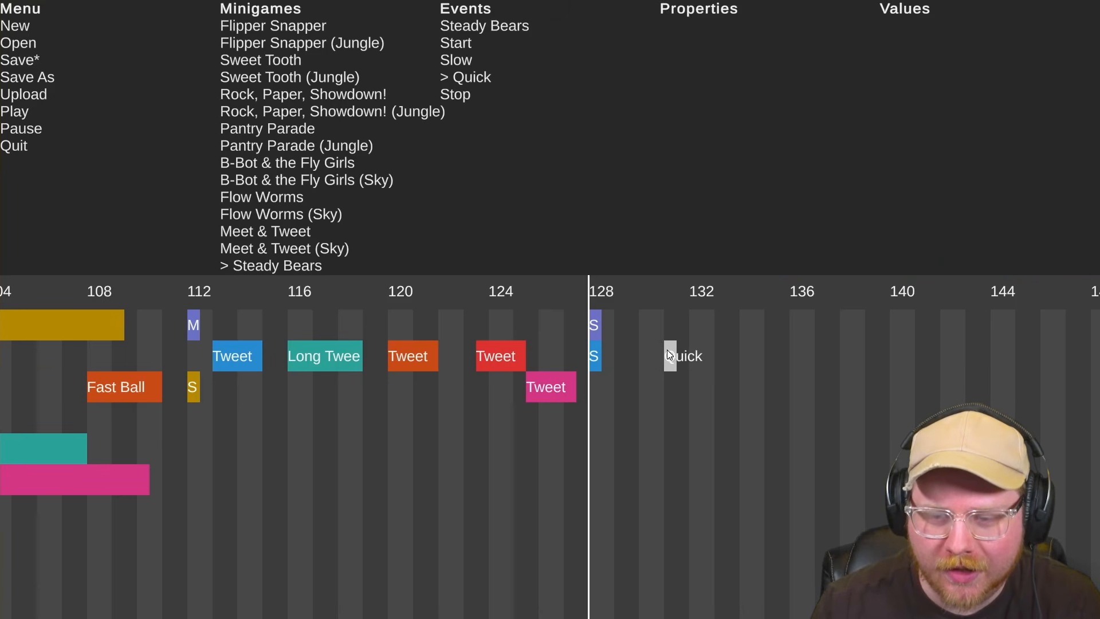
key(space)
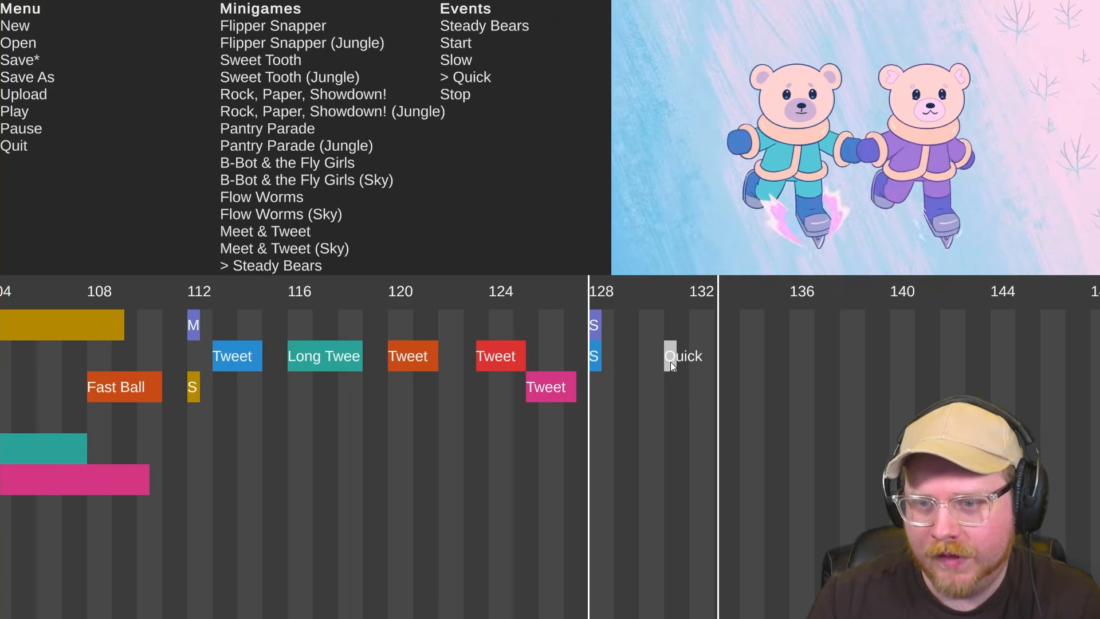
key(space)
Move the Quick event to beat 132 and play the section from beat 128 to check its timing
drag(670, 362, 695, 357)
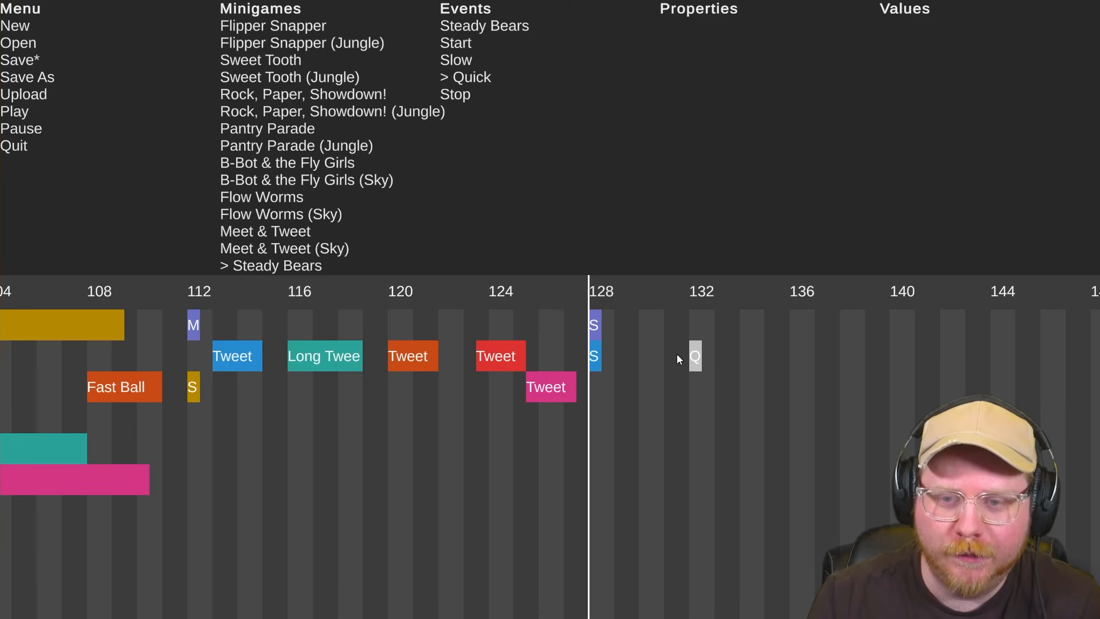
scroll(666, 366, up, 3)
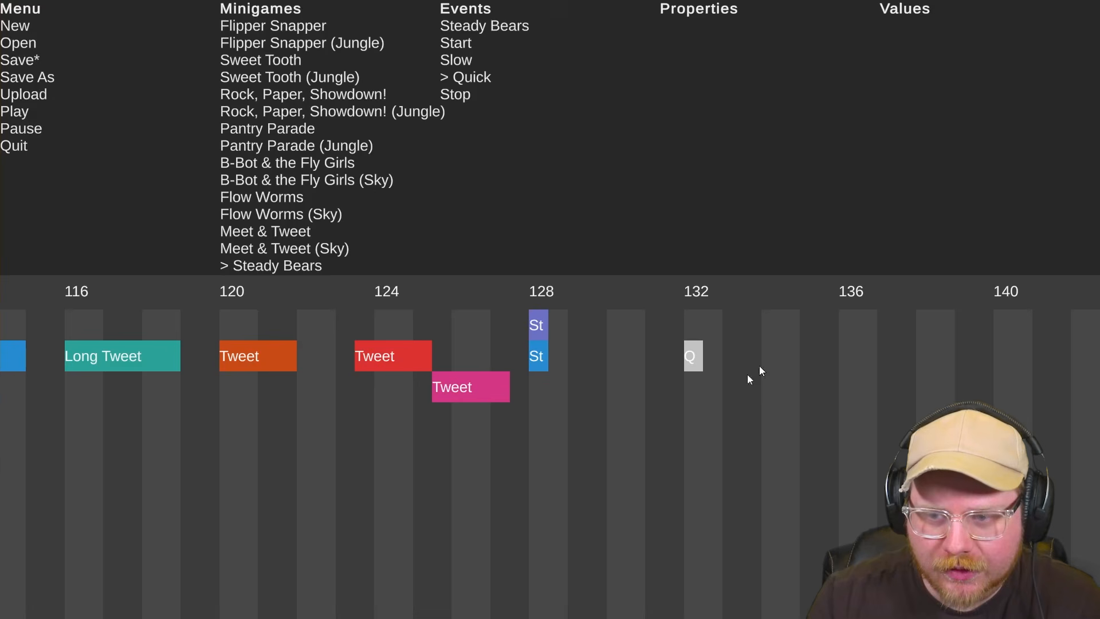
mouse_move(695, 356)
mouse_down()
mouse_move(723, 355)
mouse_move(693, 351)
mouse_up()
scroll(663, 371, down, 2)
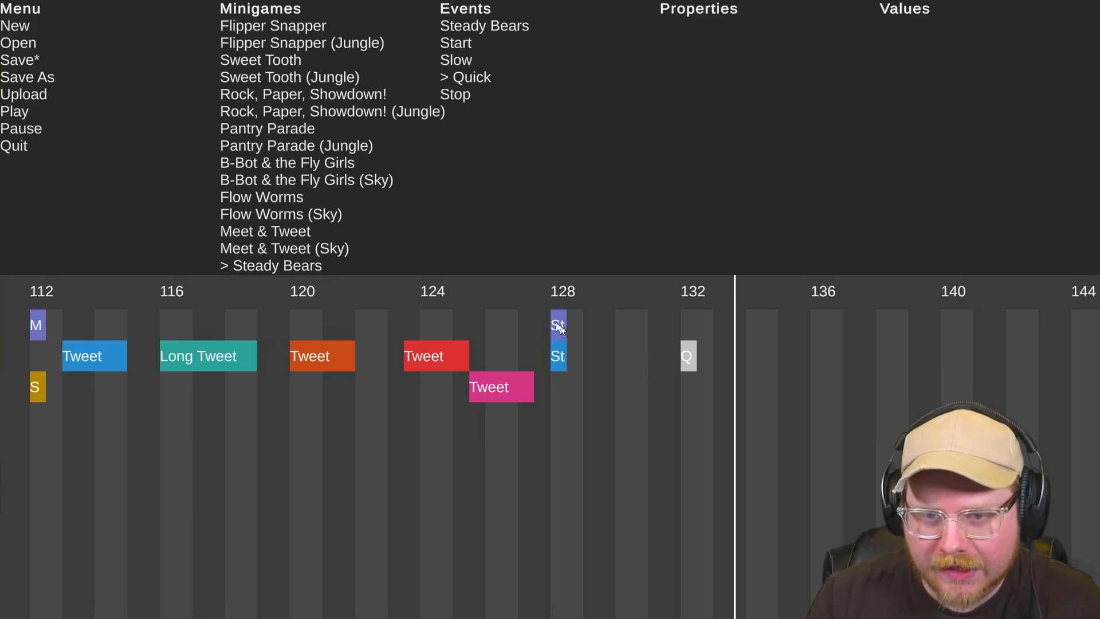
click(554, 288)
key(space)
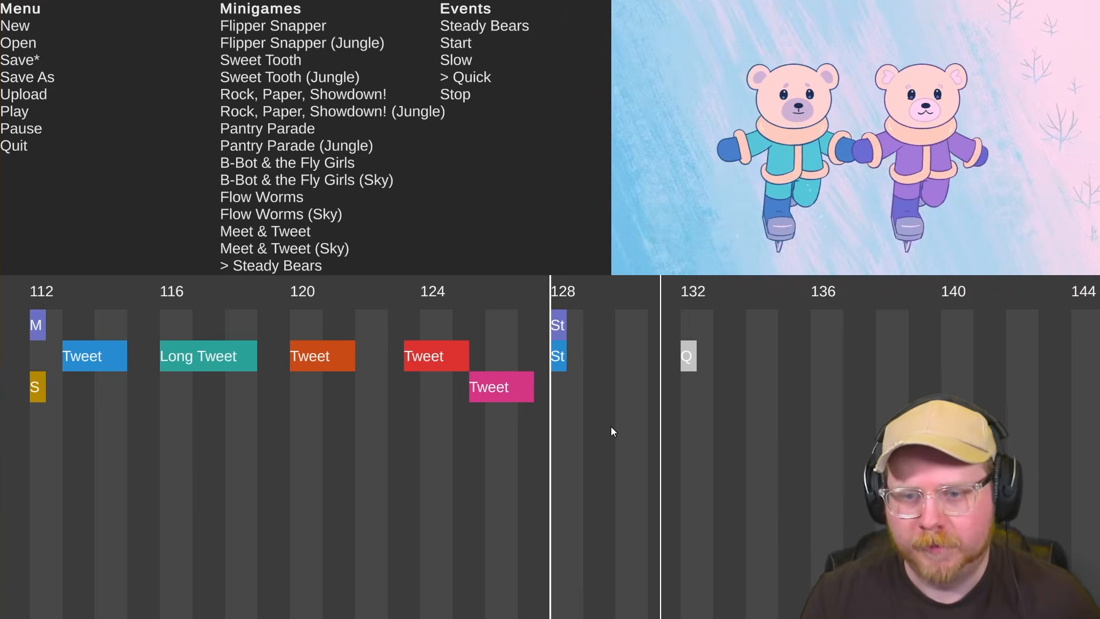
key(space)
Try nudging the Quick event to beat 132.25 and play the section from beat 128
drag(687, 353, 696, 353)
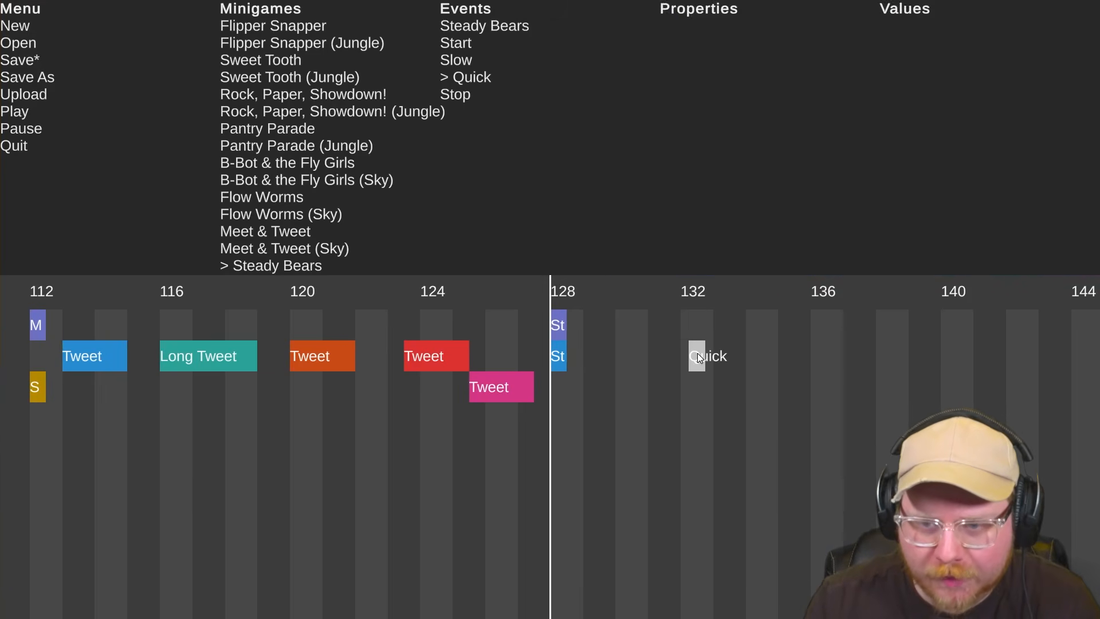
scroll(679, 384, up, 1)
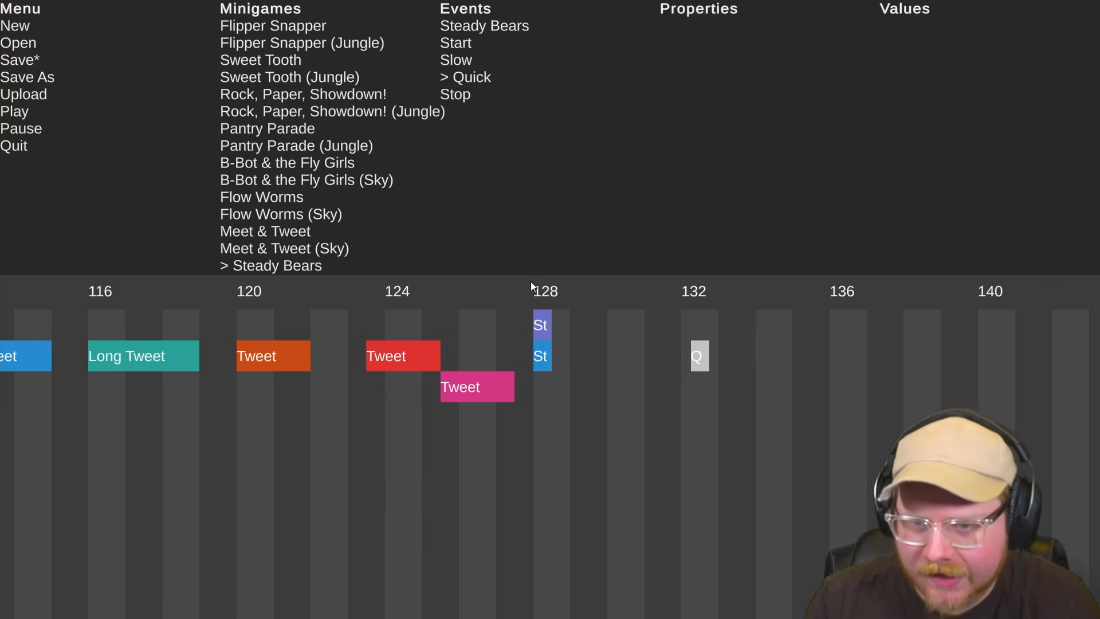
key(space)
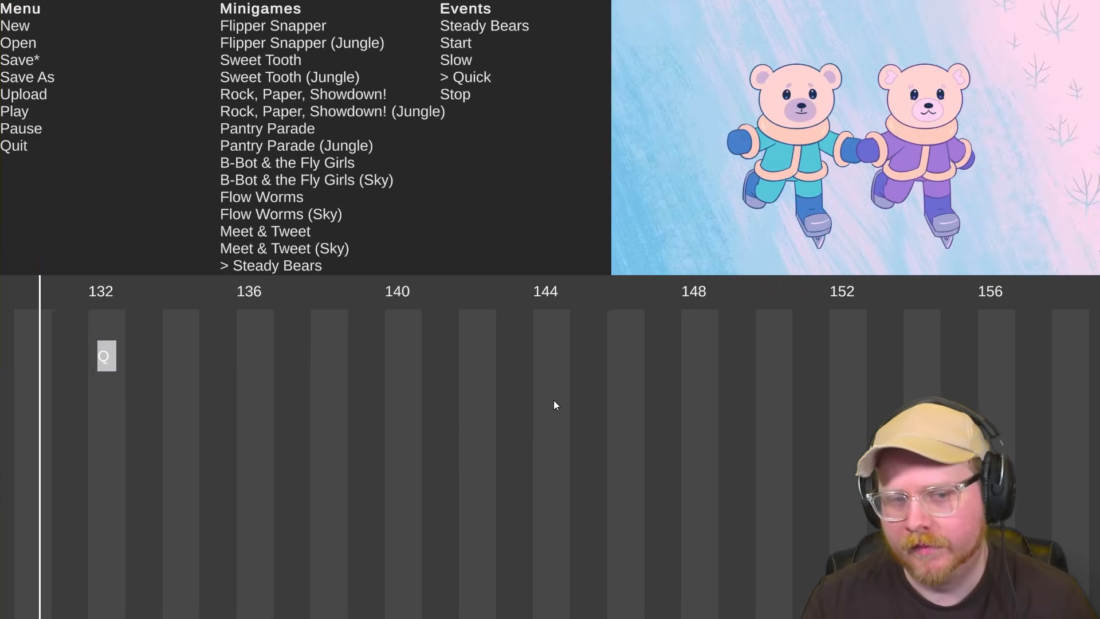
key(space)
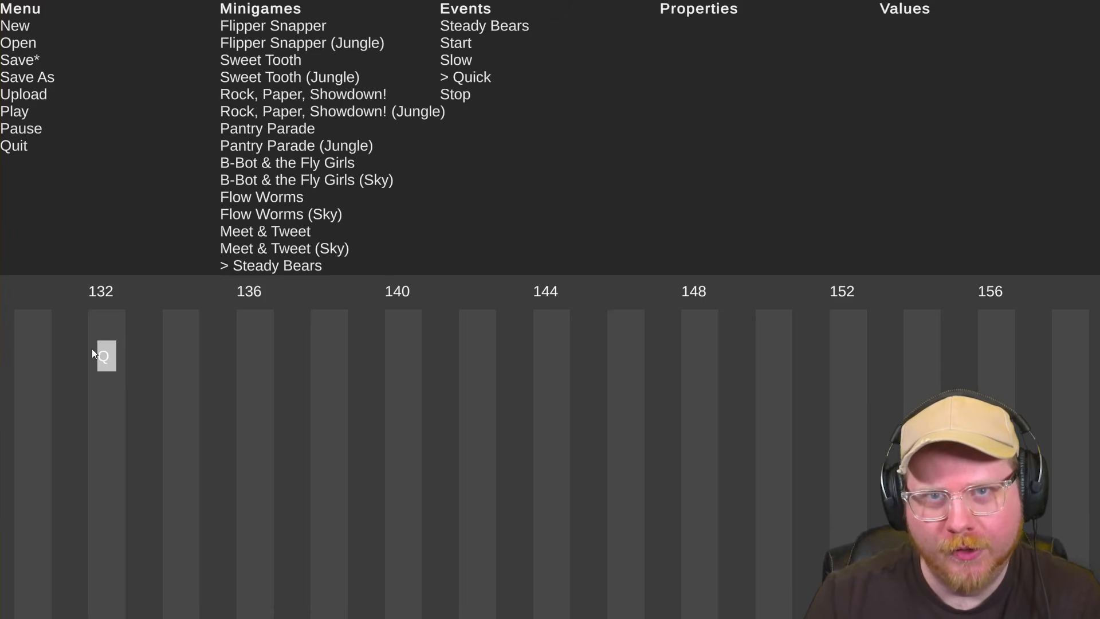
Return the Quick event to beat 132 and replay the Steady Bears opening from beat 128
drag(99, 348, 90, 349)
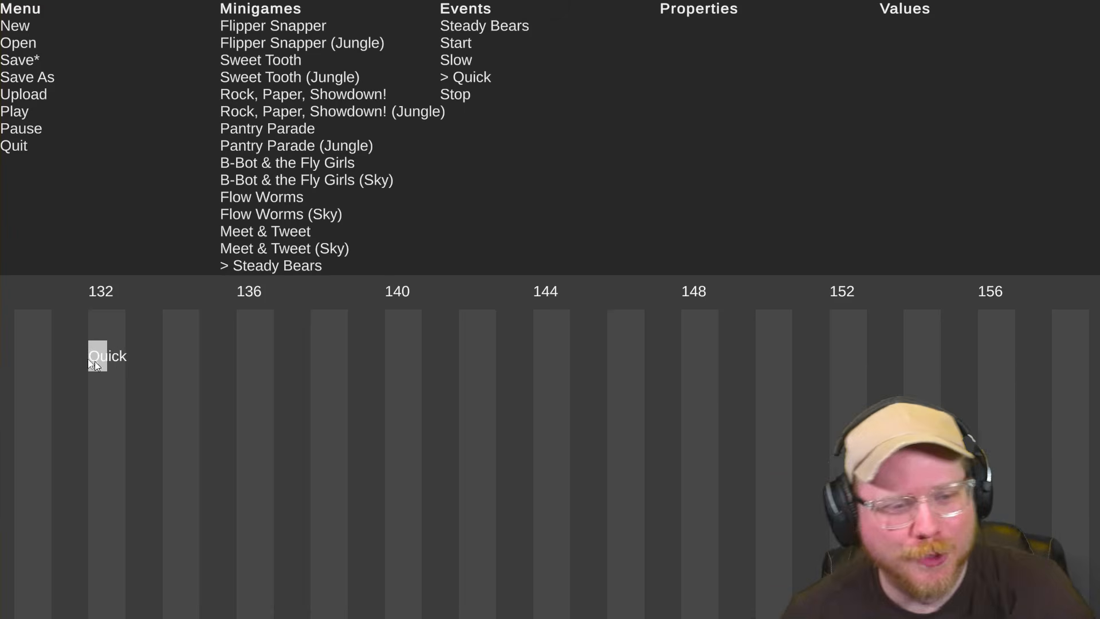
scroll(84, 349, up, 2)
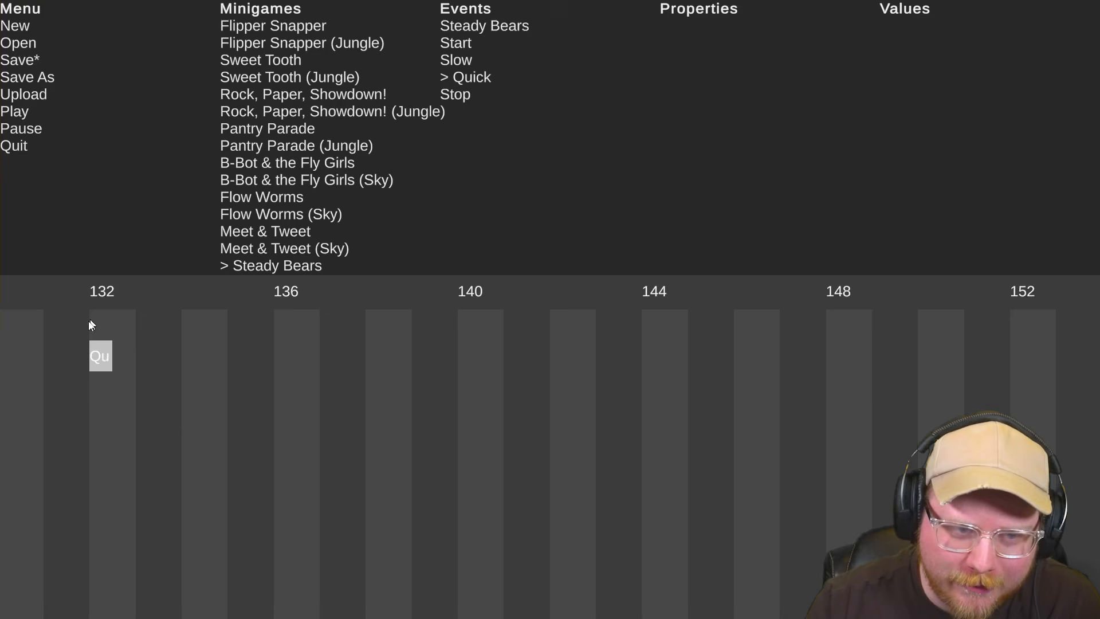
key(space)
scroll(79, 394, down, 4)
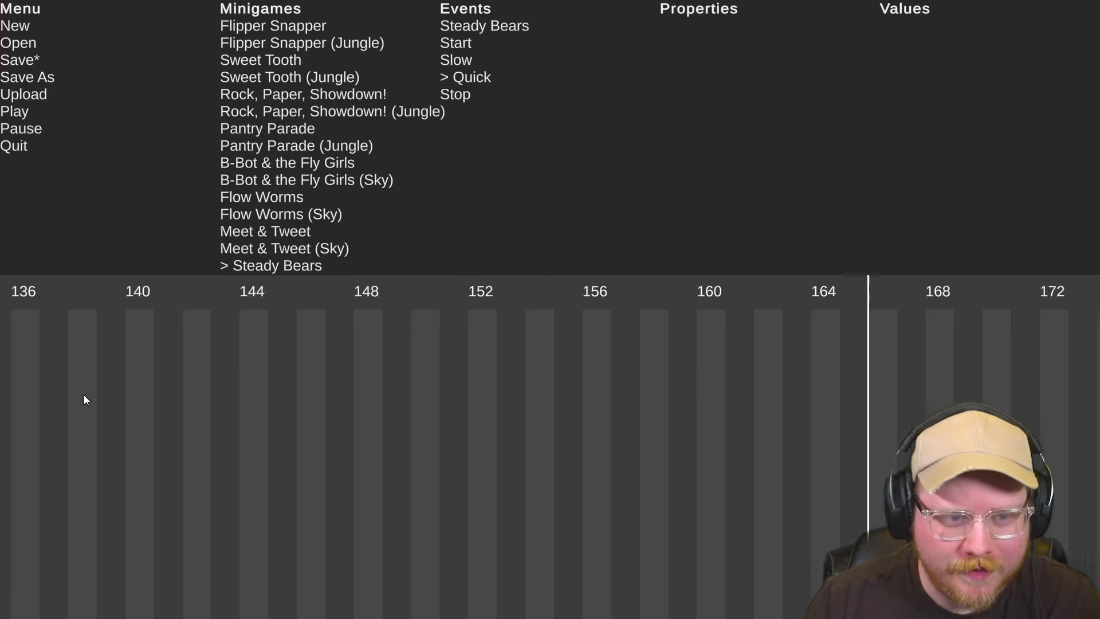
scroll(85, 394, left, 10)
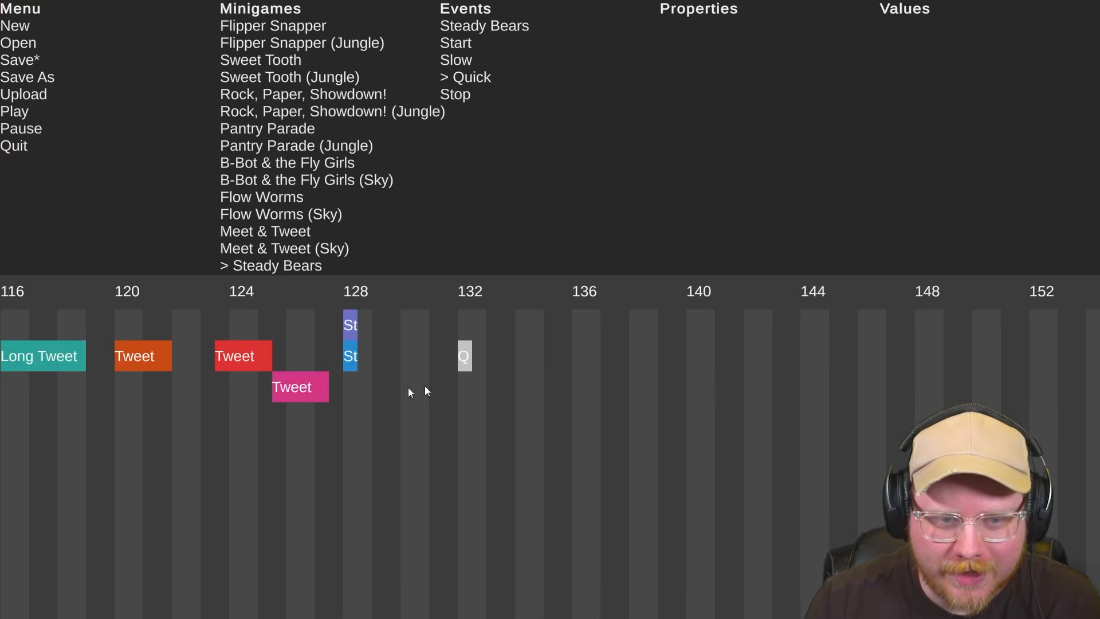
click(344, 293)
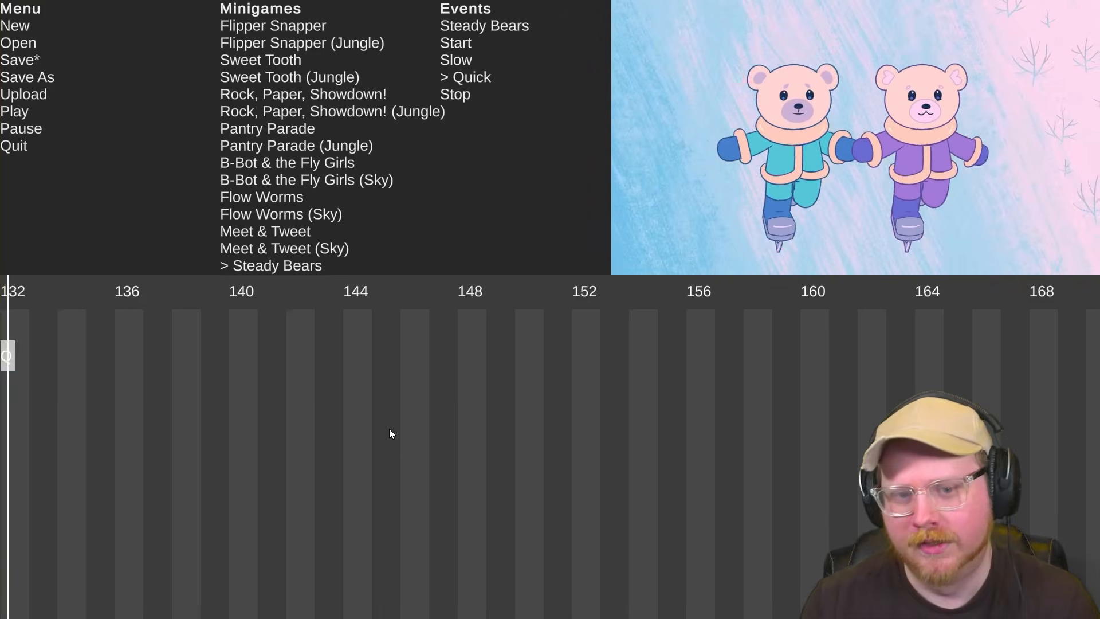
key(space)
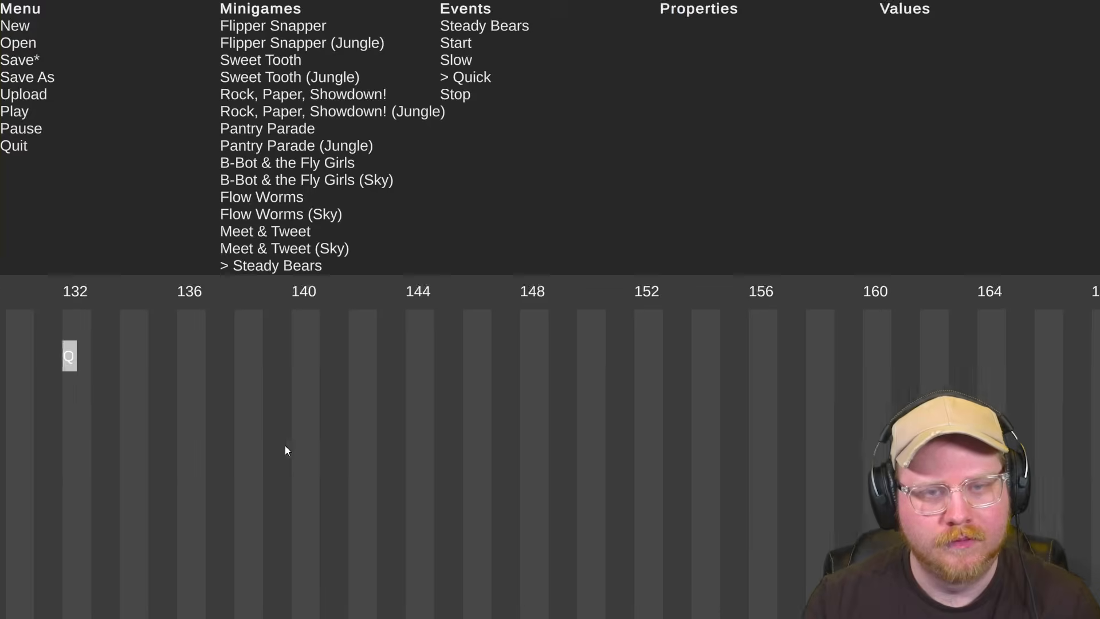
Add a Steady Bears Slow event at beat 136 in the Quick event's row and play from beat 128
click(448, 59)
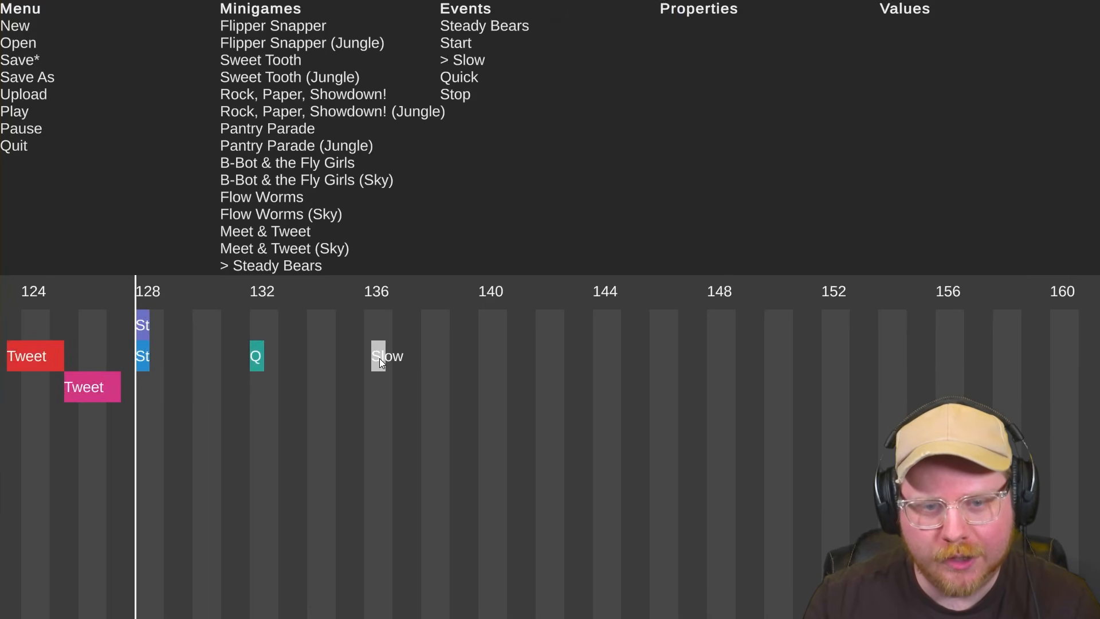
key(space)
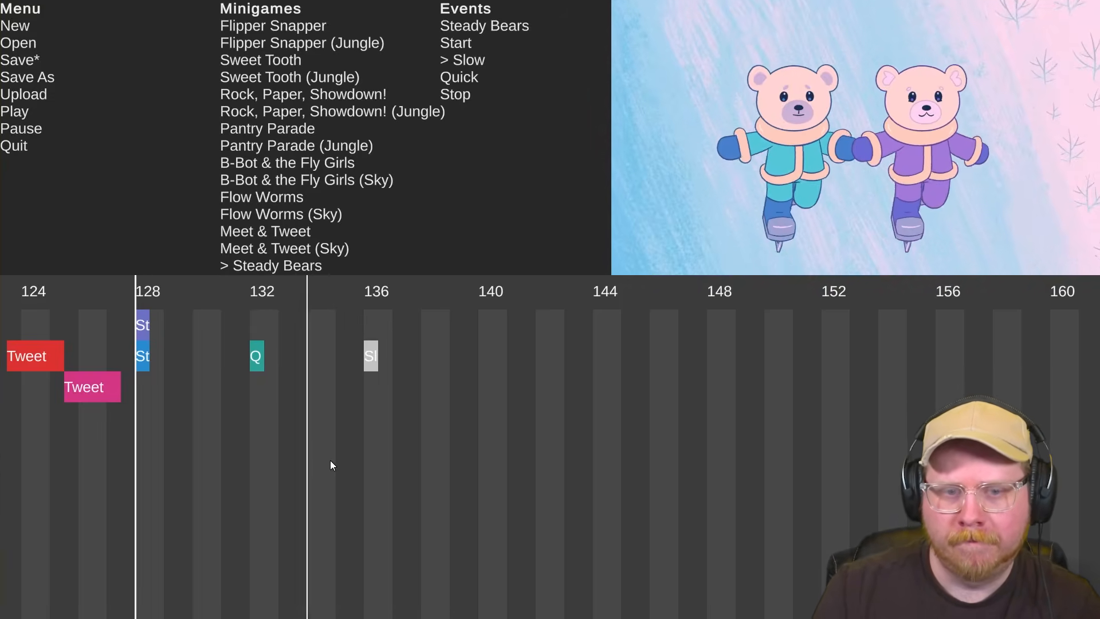
key(space)
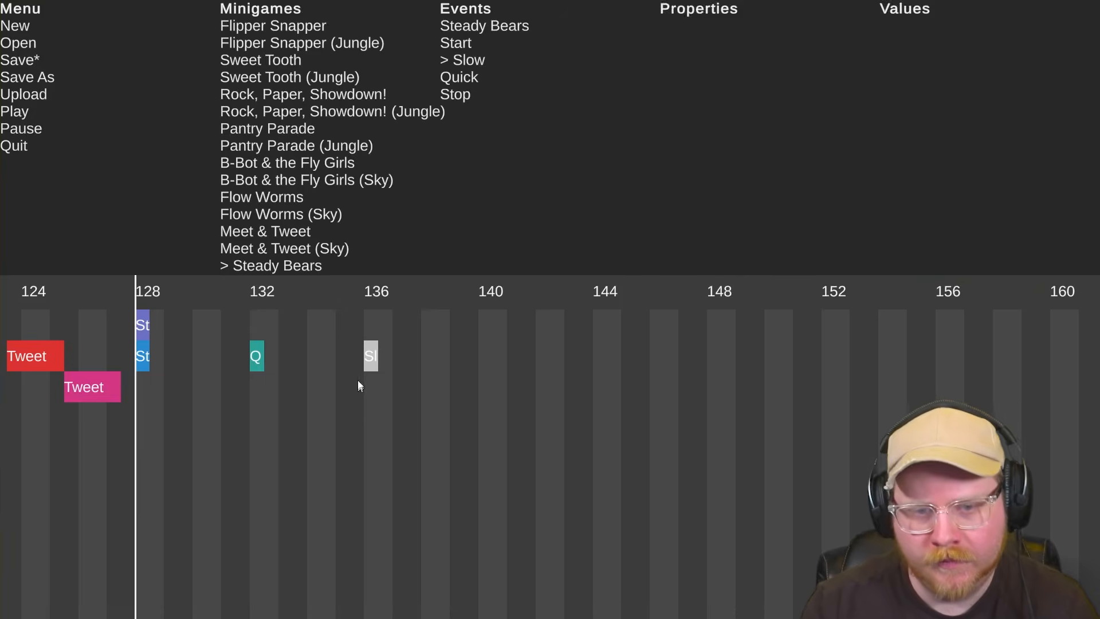
Move the Slow event to beat 138 and play the Steady Bears section from beat 128 past it
drag(370, 357, 432, 361)
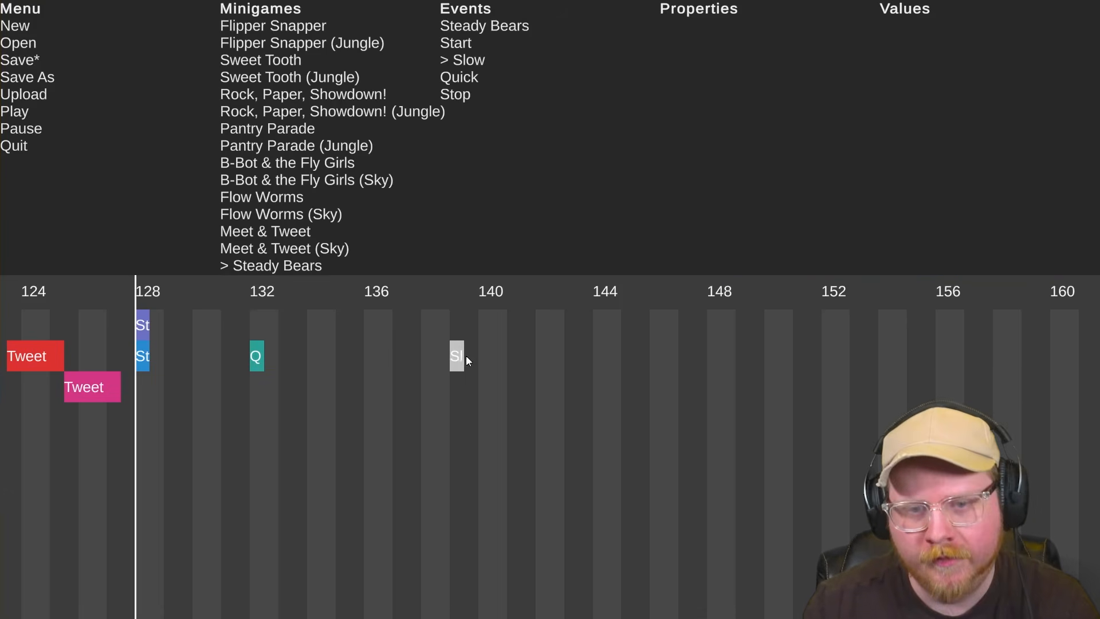
key(space)
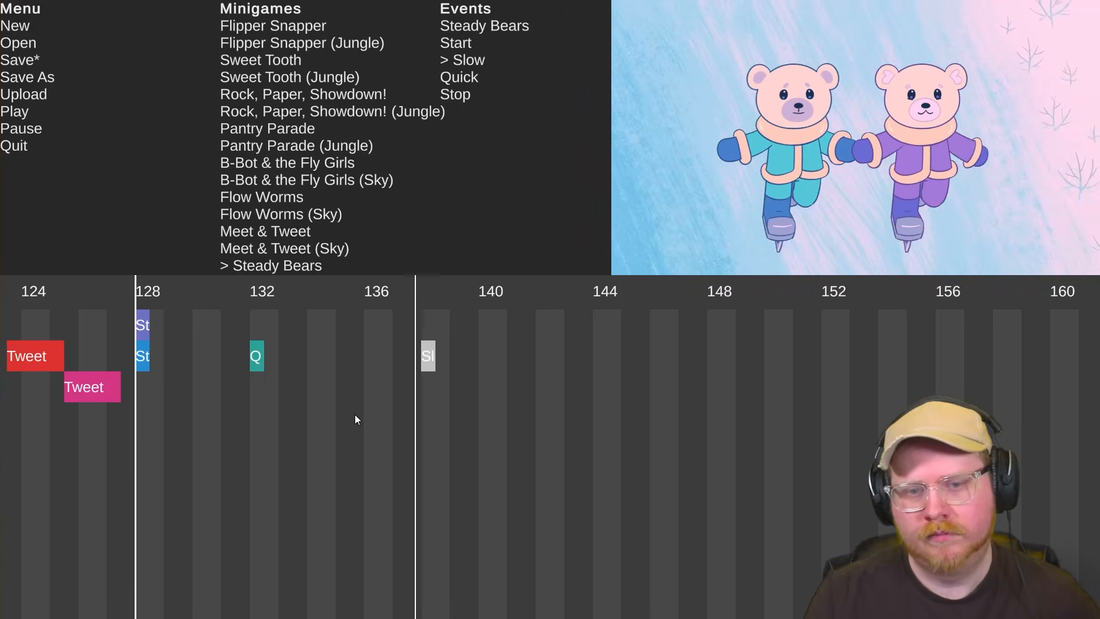
scroll(356, 414, right, 4)
scroll(344, 407, left, 2)
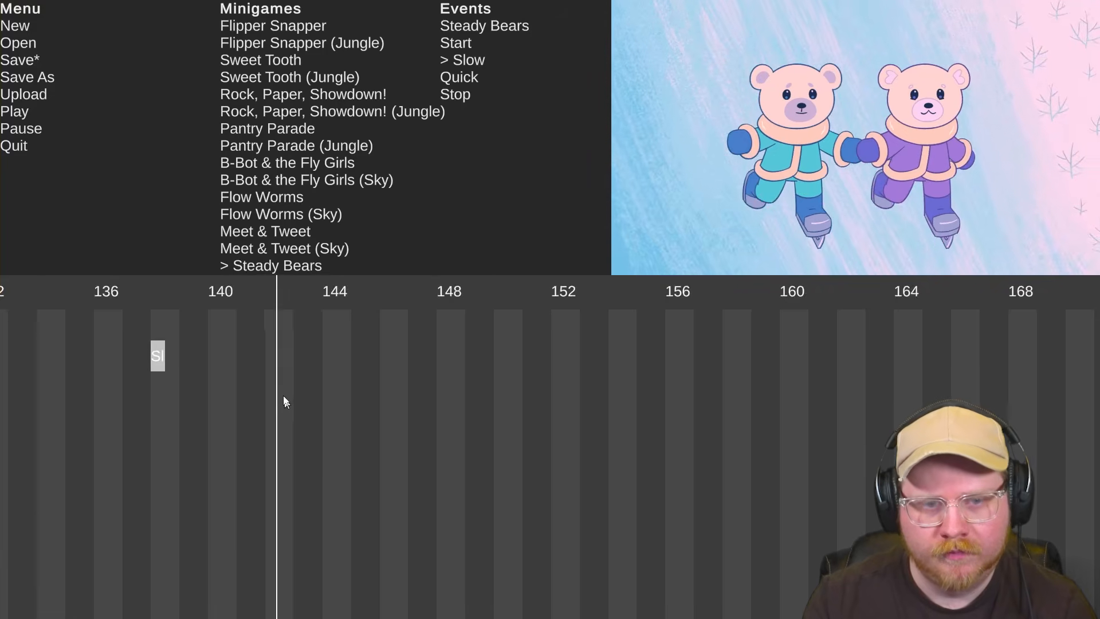
key(space)
scroll(346, 404, left, 3)
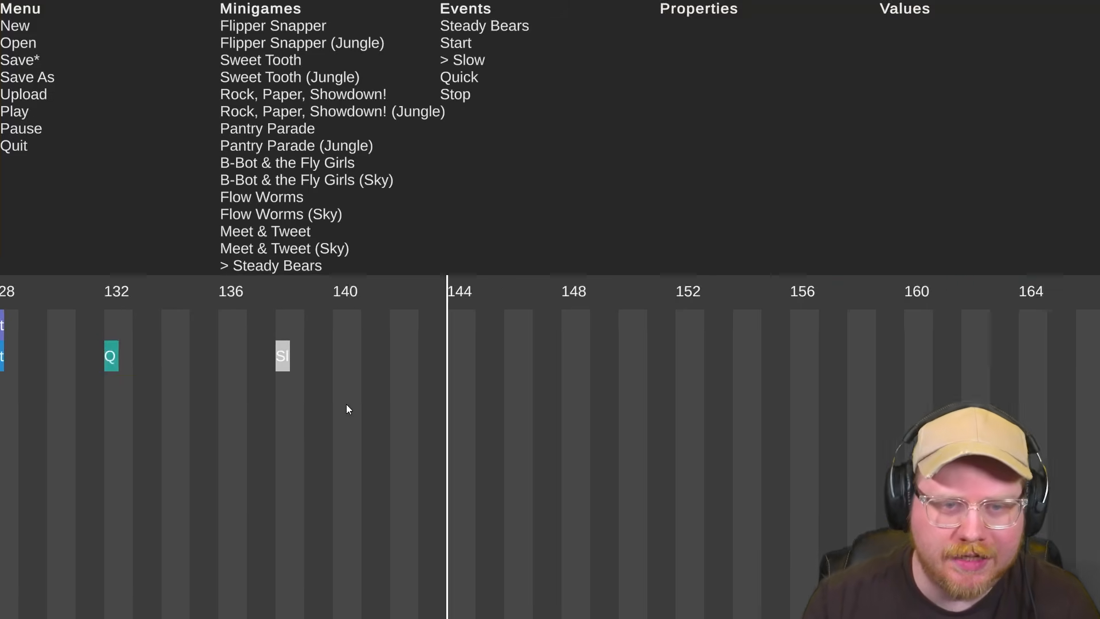
Add a Steady Bears Stop event and a Pop-Up Kitchen minigame event at beat 144, in separate rows
click(462, 97)
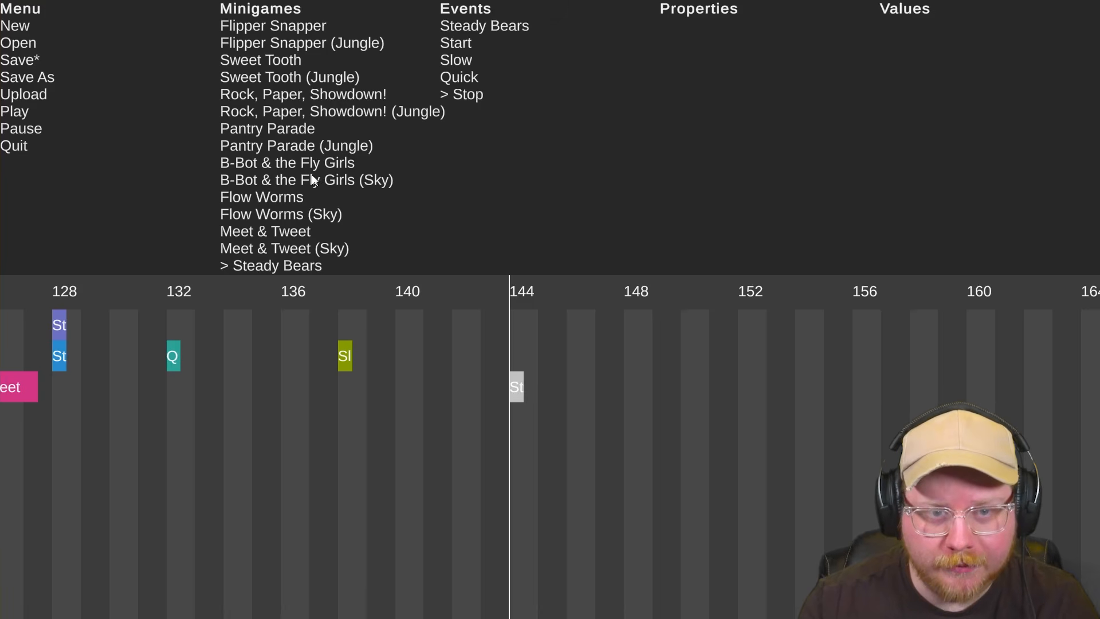
scroll(314, 181, down, 8)
click(281, 162)
scroll(279, 155, down, 3)
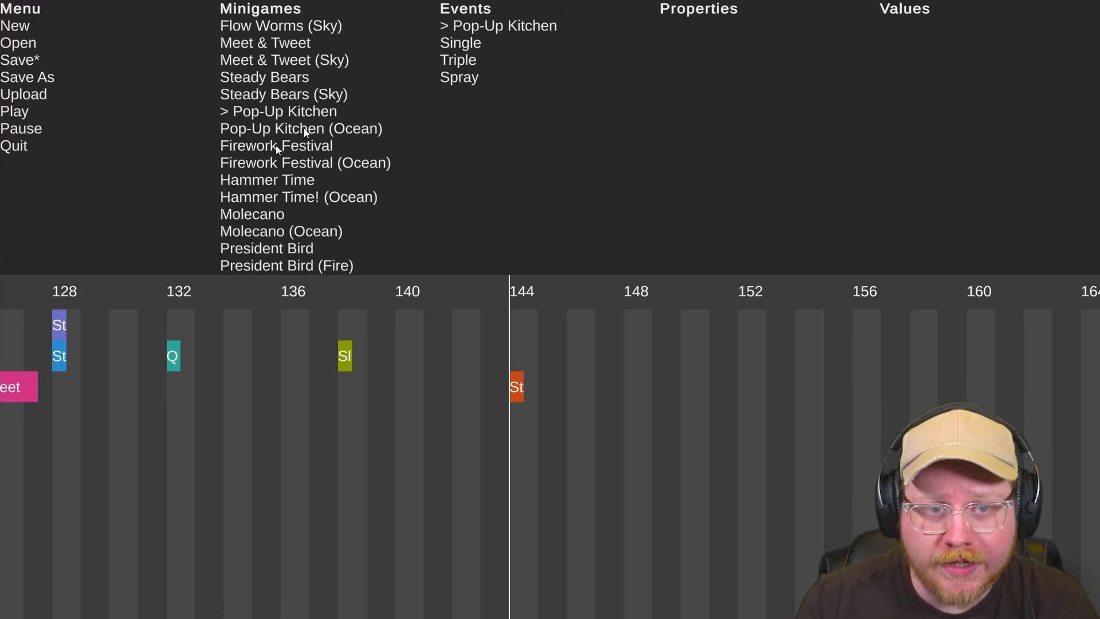
click(521, 325)
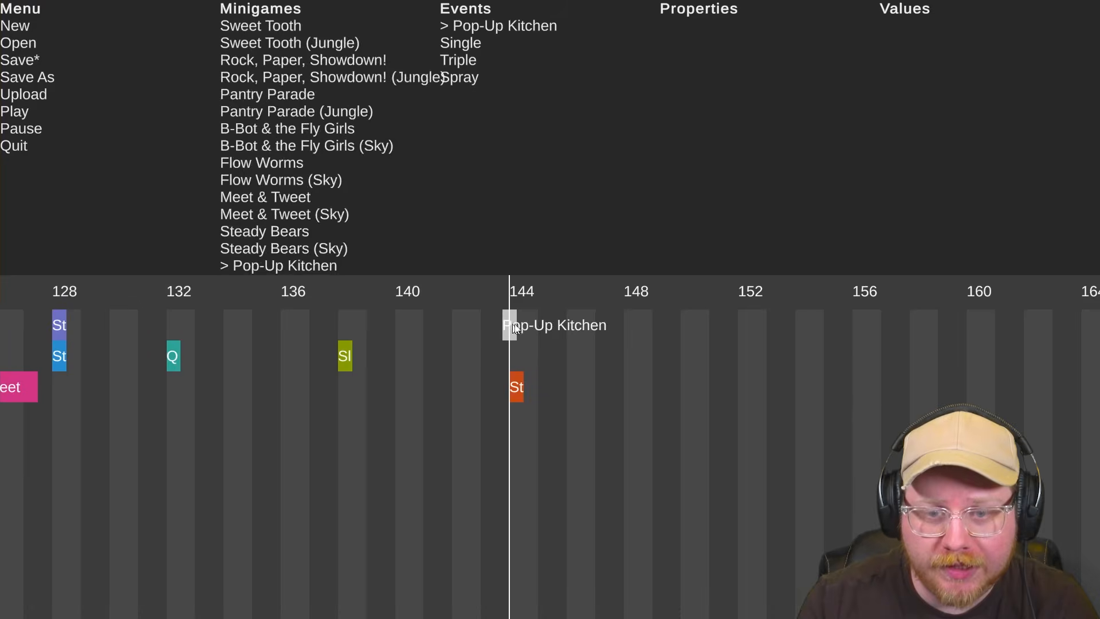
Add a Pop-Up Kitchen Single event at beat 144 in the row below the minigame event
click(466, 45)
click(462, 62)
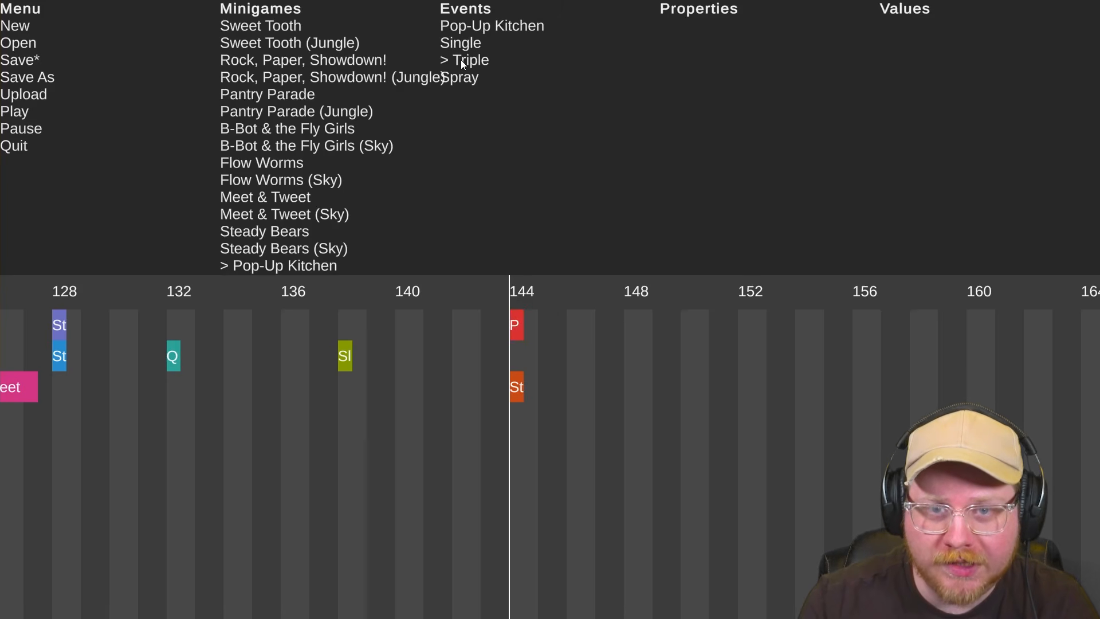
click(466, 78)
click(466, 62)
click(467, 45)
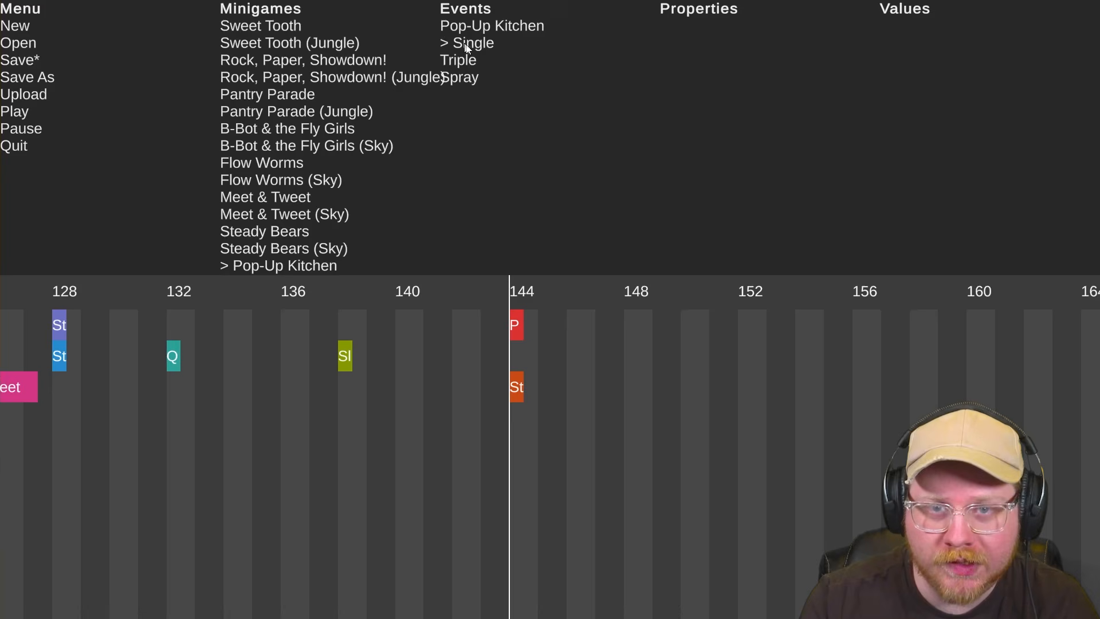
drag(583, 353, 521, 355)
Add a Triple event at beat 147, play from beat 144, and move the Triple to beat 148 one row lower
click(467, 62)
drag(596, 380, 617, 357)
key(space)
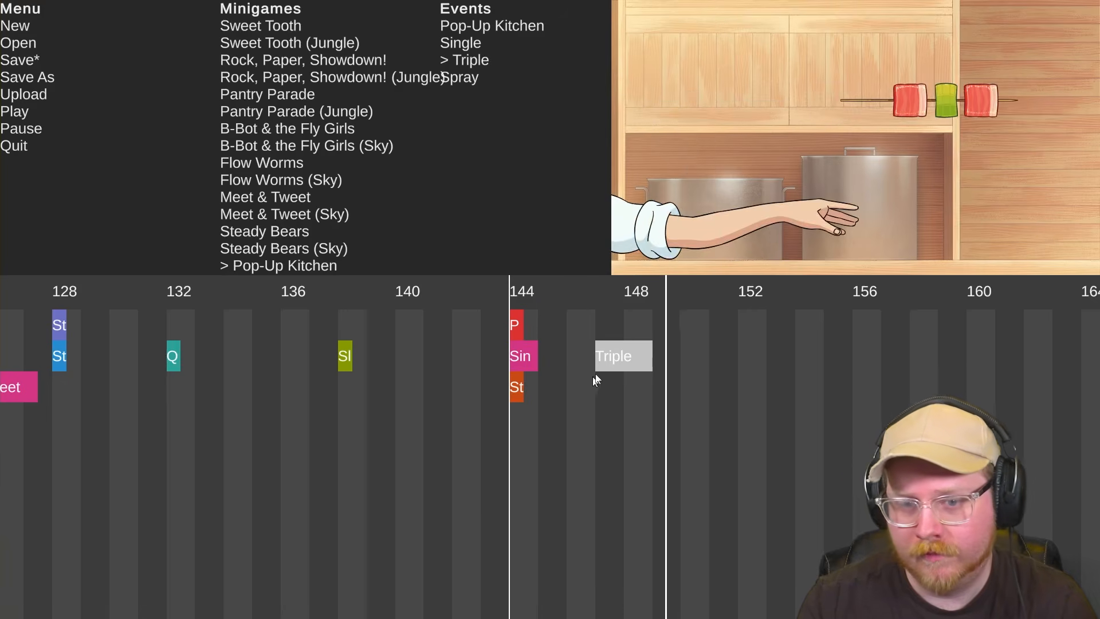
key(space)
drag(626, 384, 647, 384)
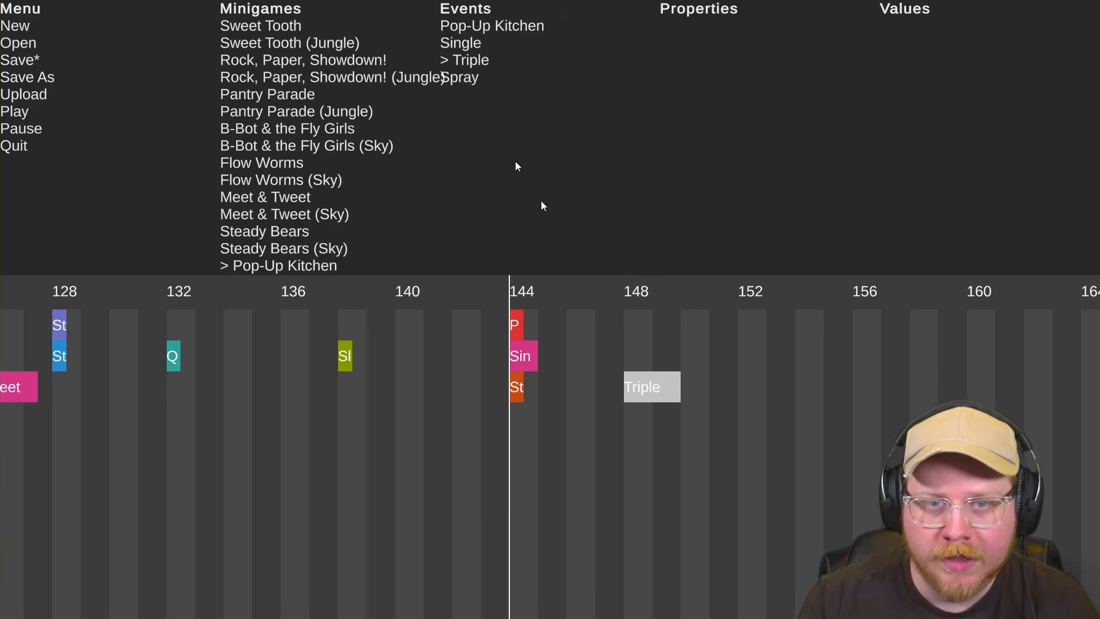
Add Single events at beats 146, 148 and 150 in the Single row, and move the Triple event to beat 152
click(463, 44)
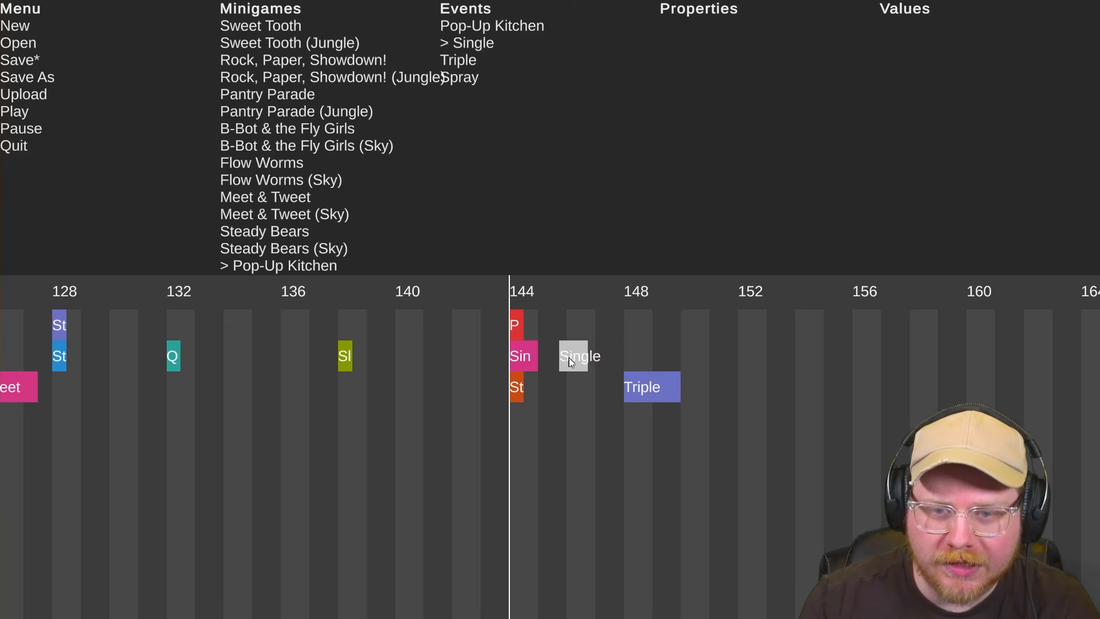
click(575, 356)
click(471, 46)
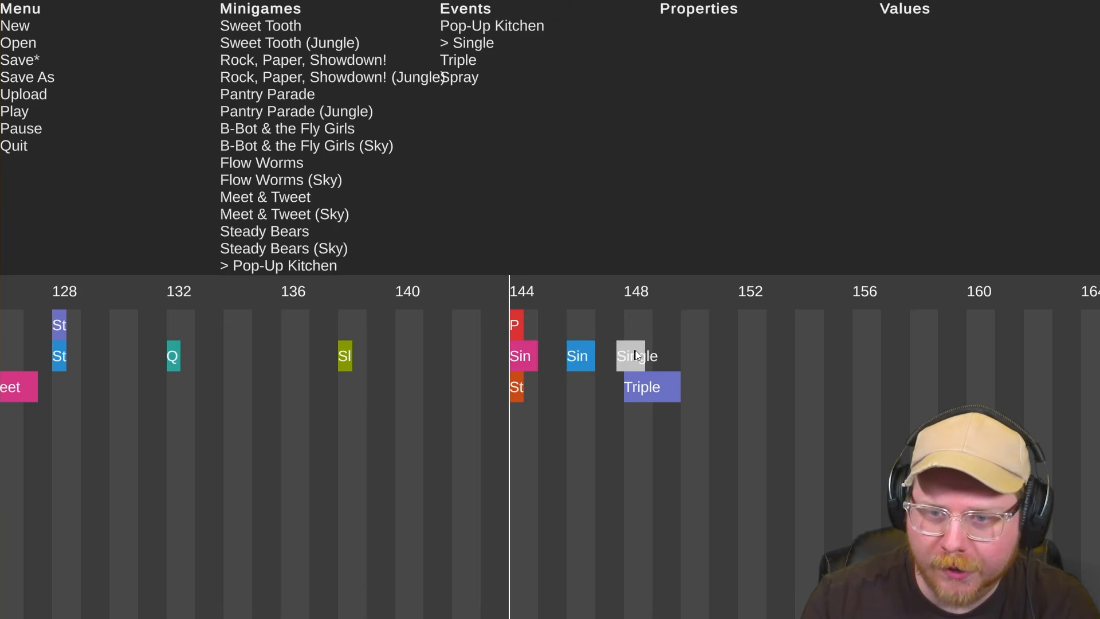
drag(652, 394, 738, 395)
click(471, 46)
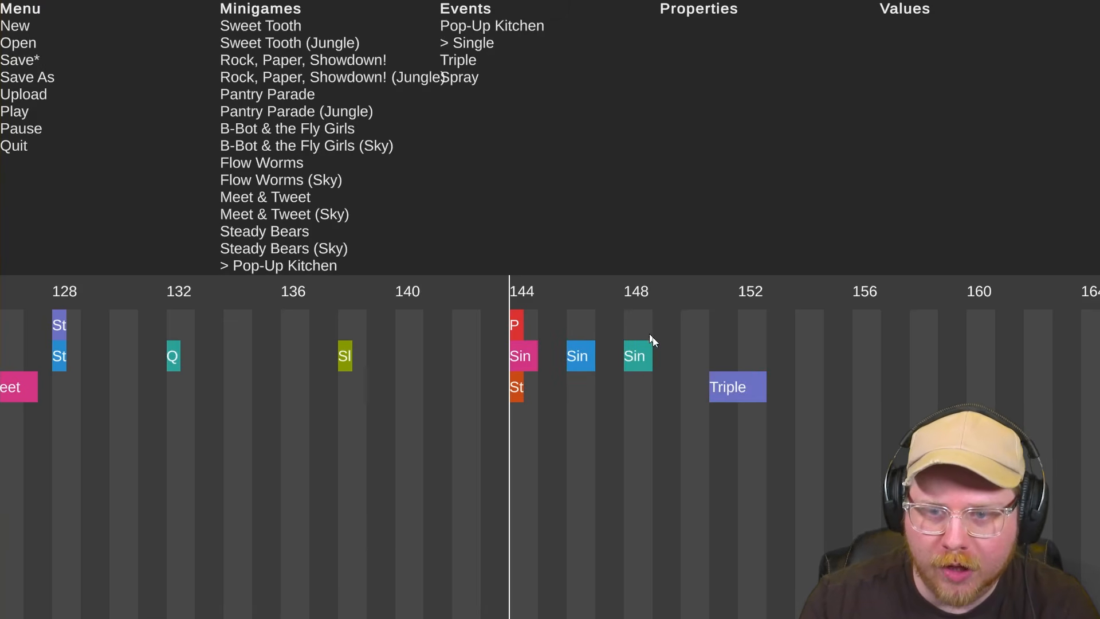
click(695, 356)
click(742, 391)
drag(742, 391, 752, 395)
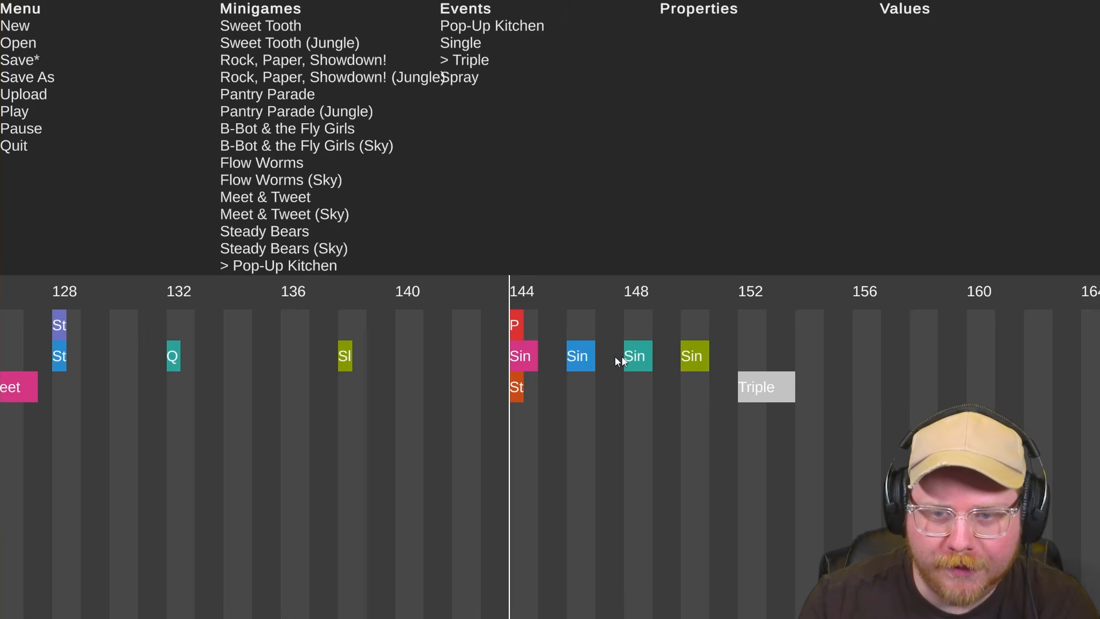
Audition Pop-Up Kitchen from beat 144, delete the Single event at beat 150, and move the Triple to beat 149.5
click(61, 299)
key(space)
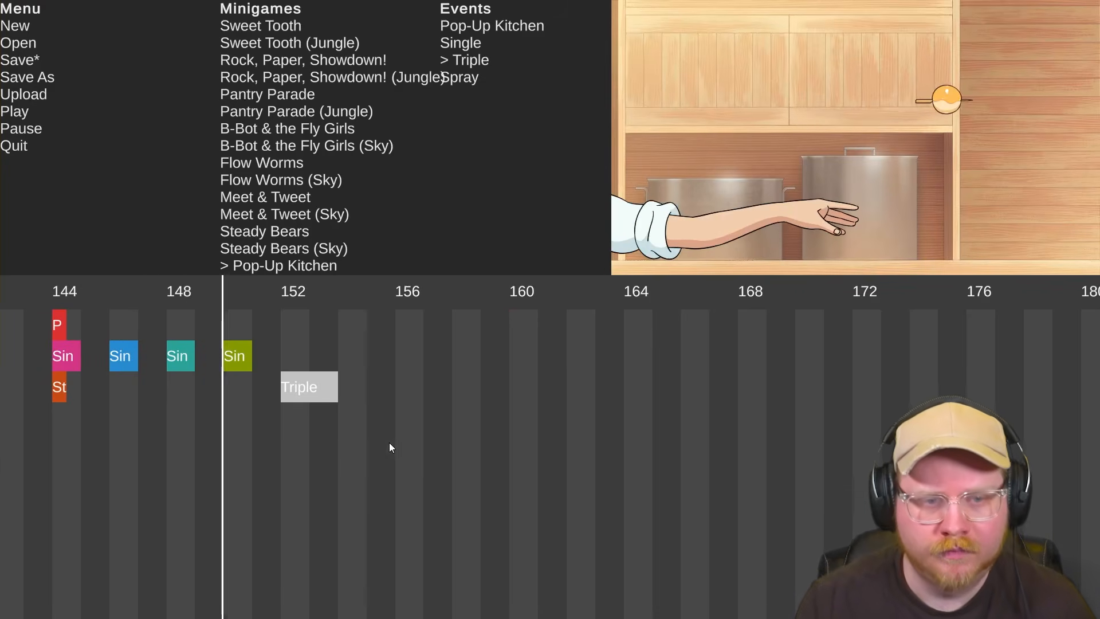
click(235, 364)
key(Delete)
drag(283, 388, 249, 389)
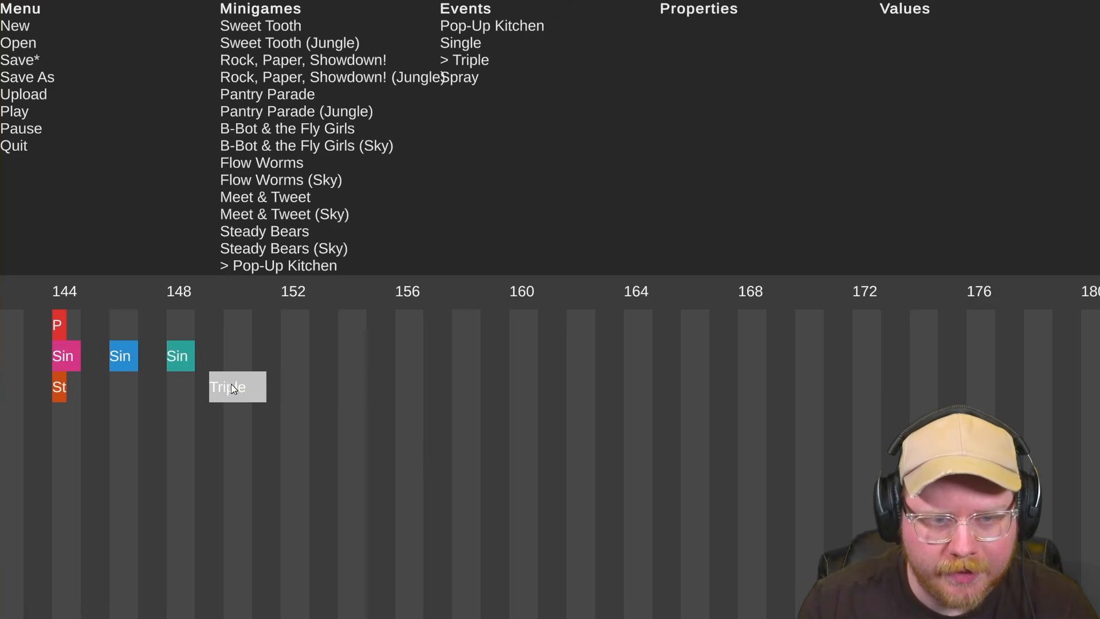
click(53, 290)
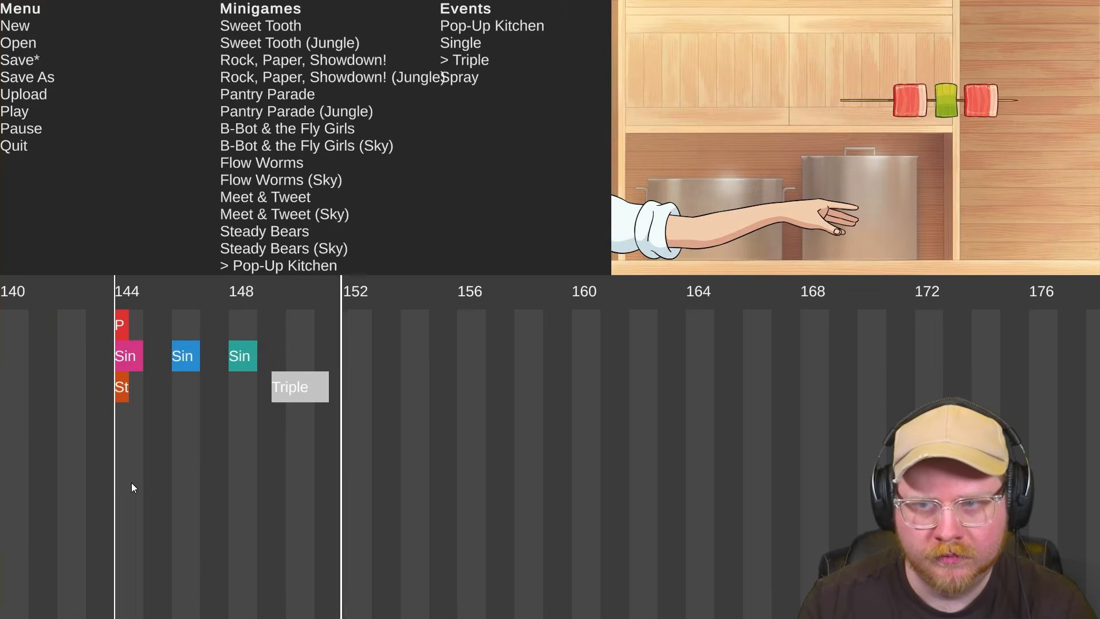
Move the Triple event to beat 149 and play the Pop-Up Kitchen section from beat 144 to check its timing
key(space)
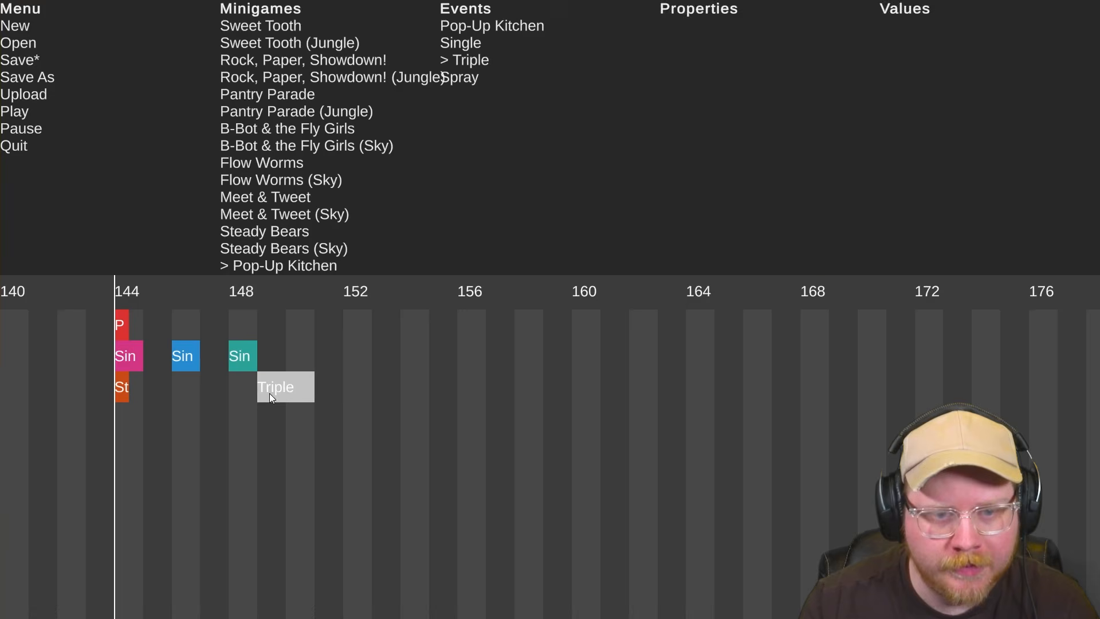
key(space)
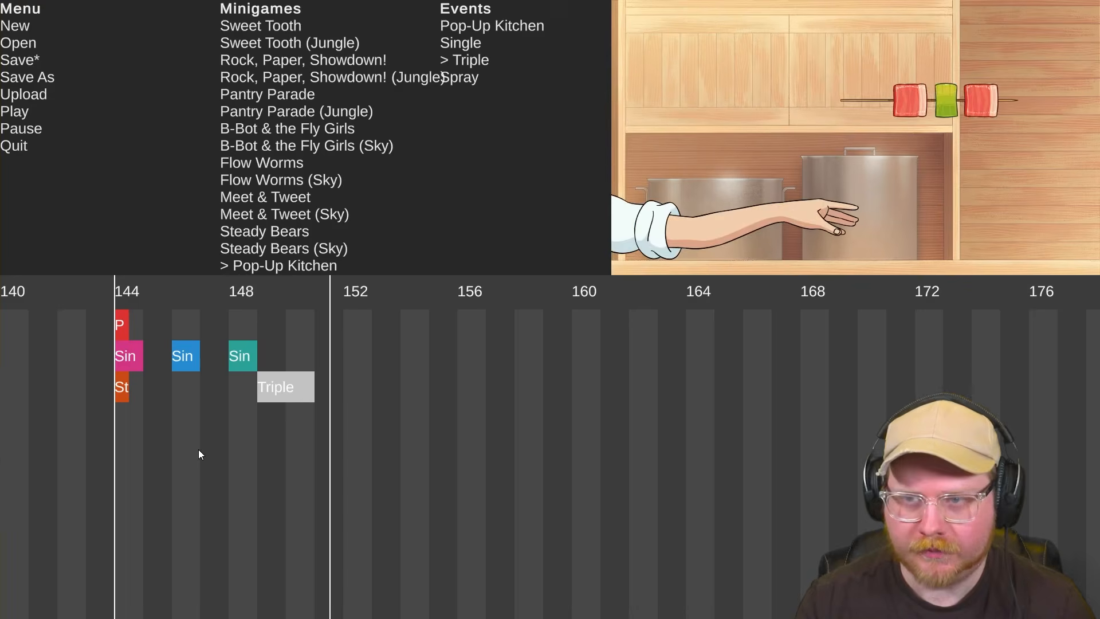
key(space)
drag(297, 299, 316, 295)
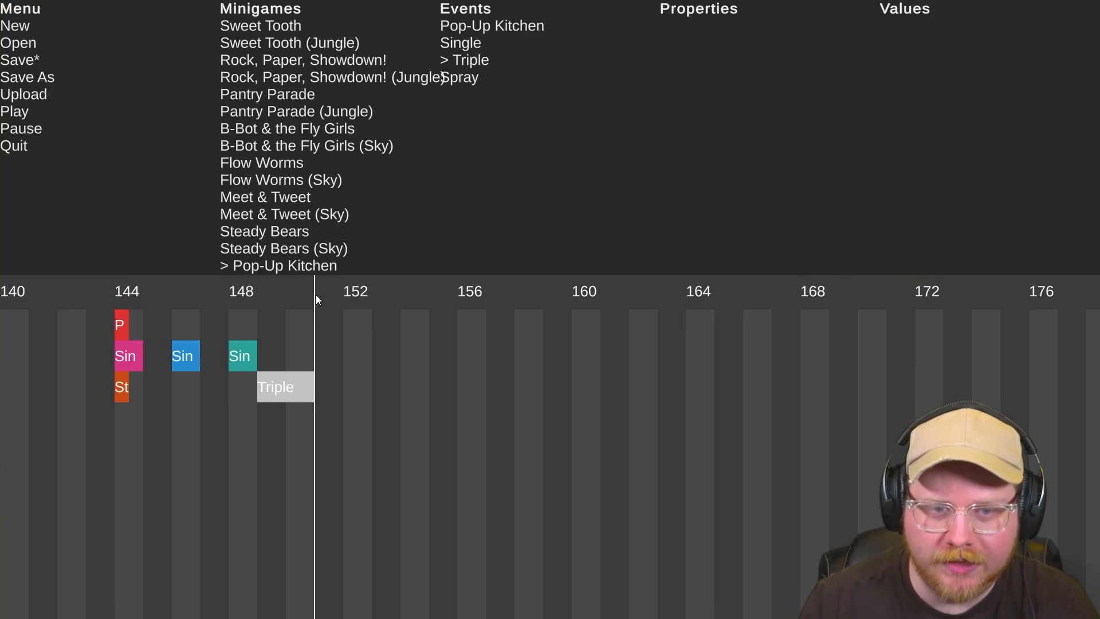
click(114, 291)
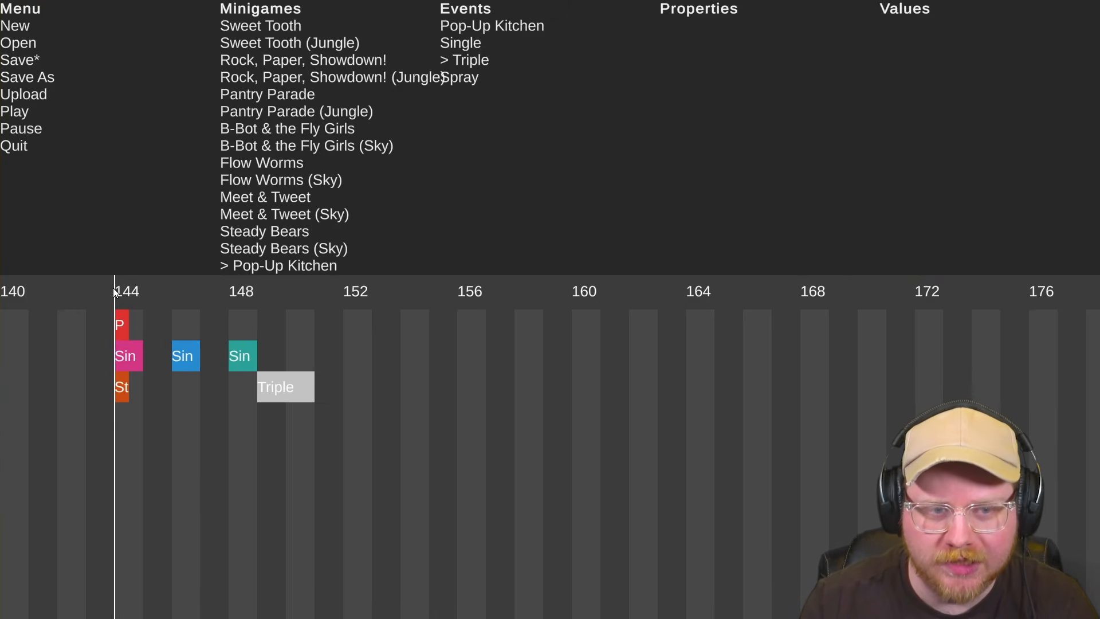
key(space)
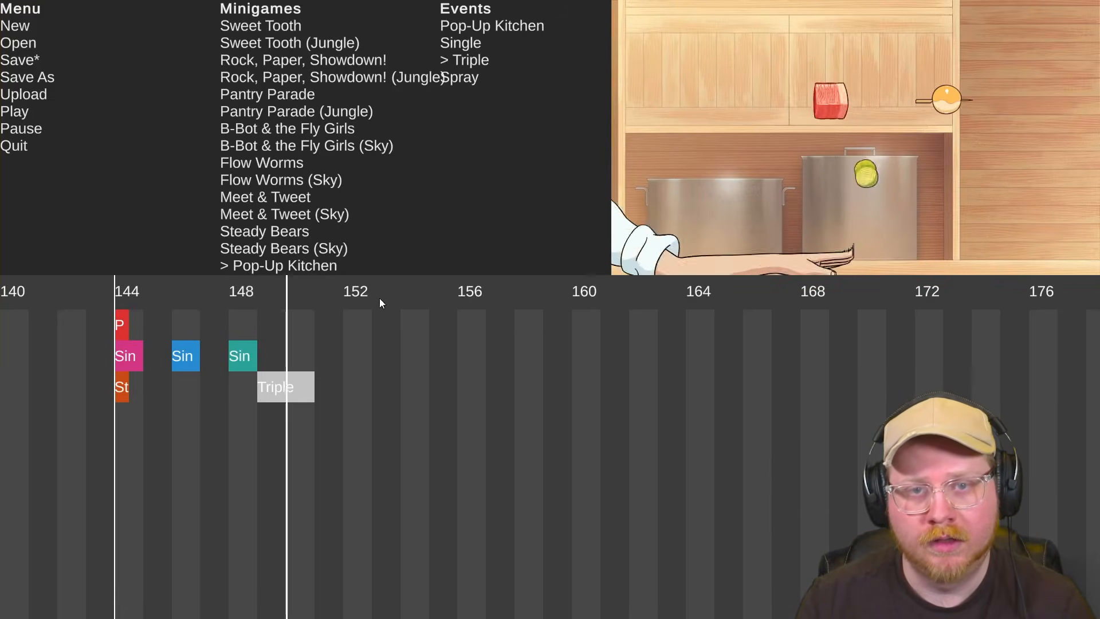
Add three more Single events at beats 152, 154 and 156 in the existing Single row
click(456, 45)
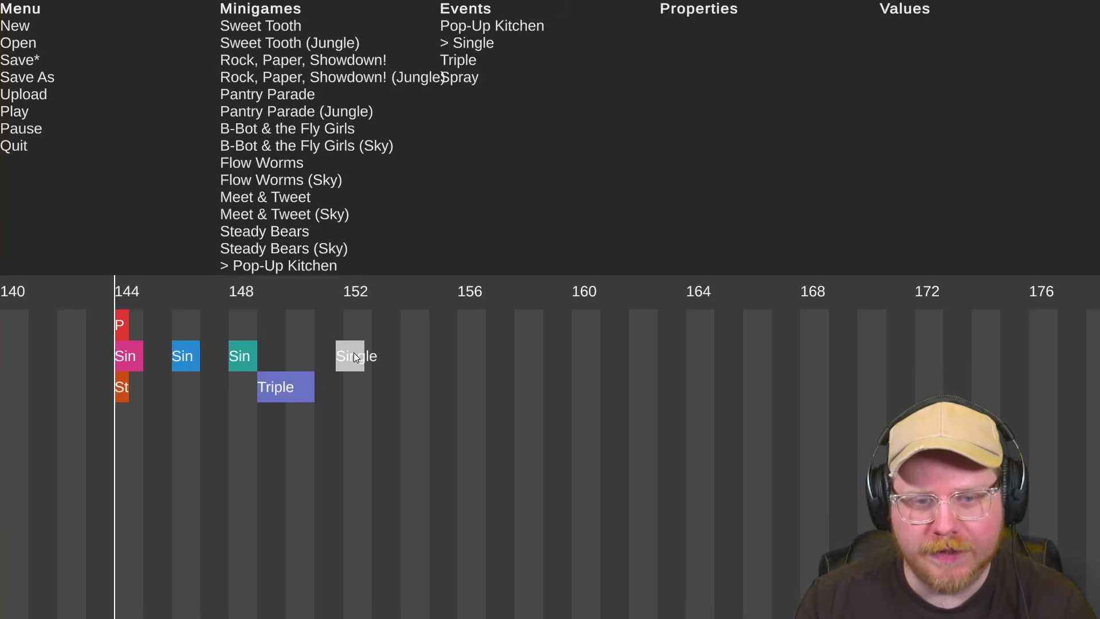
key(space)
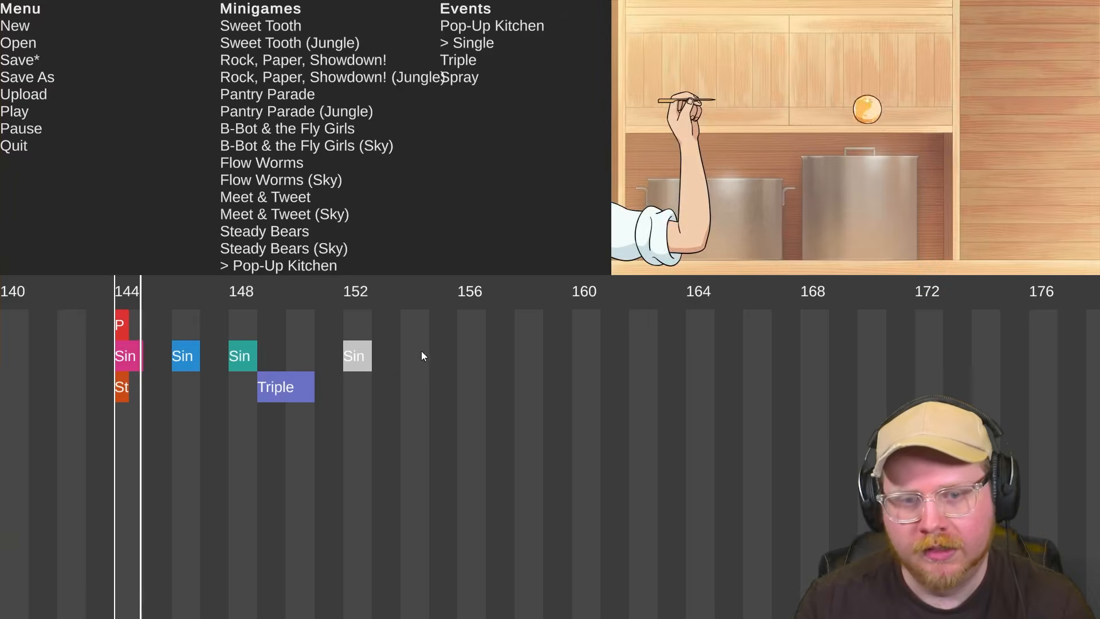
key(space)
click(480, 356)
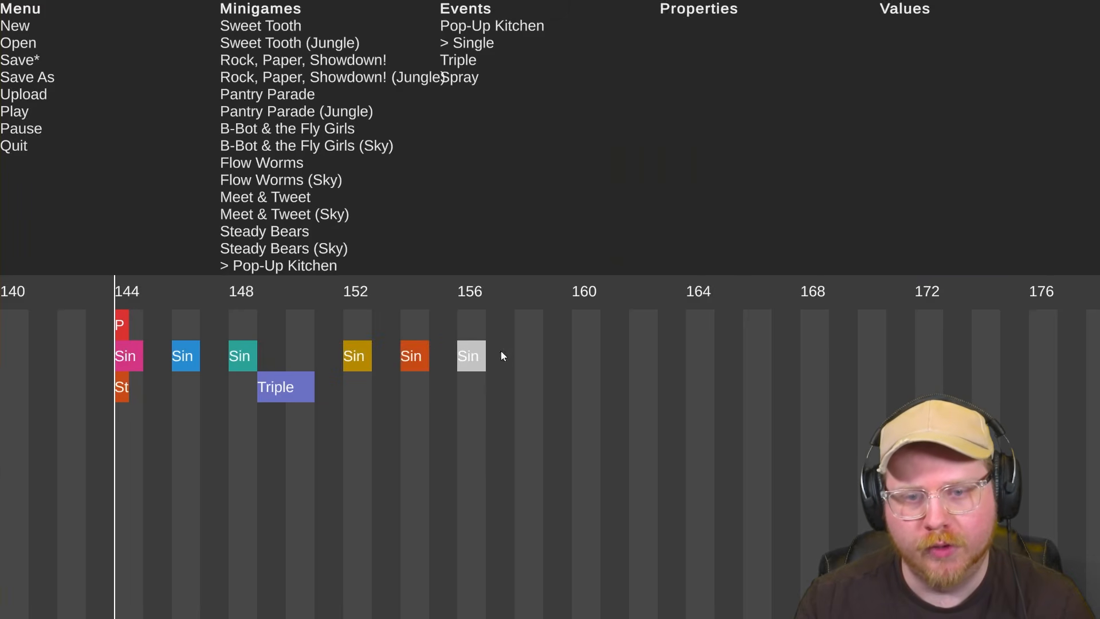
Add a Spray event at beat 158 in the Single row and play the Pop-Up Kitchen section up to it
click(461, 78)
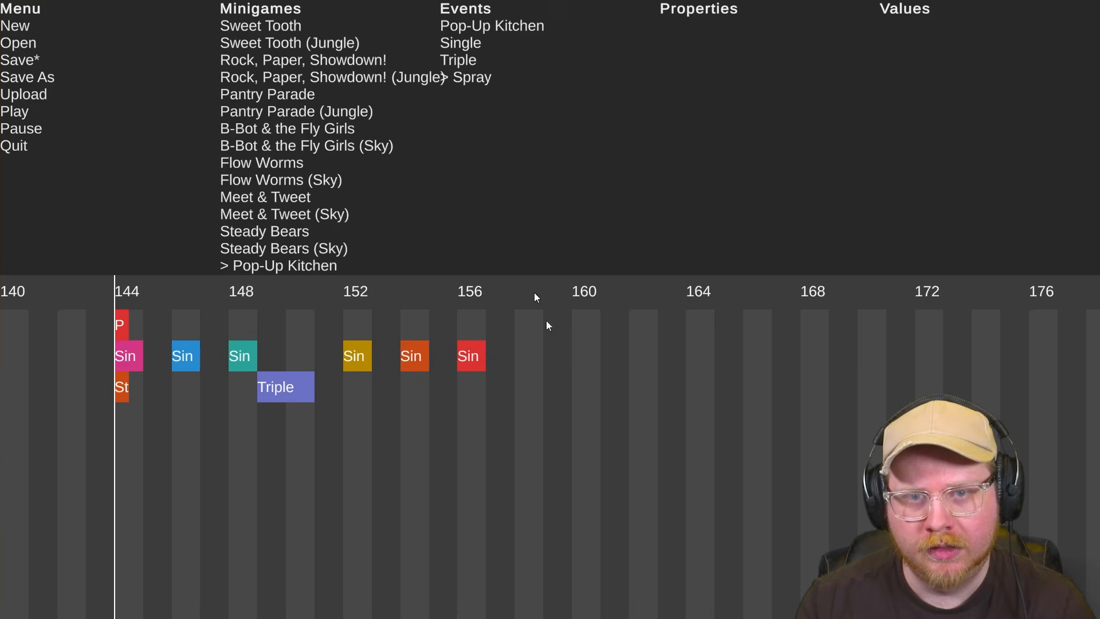
click(593, 356)
drag(592, 356, 548, 355)
key(space)
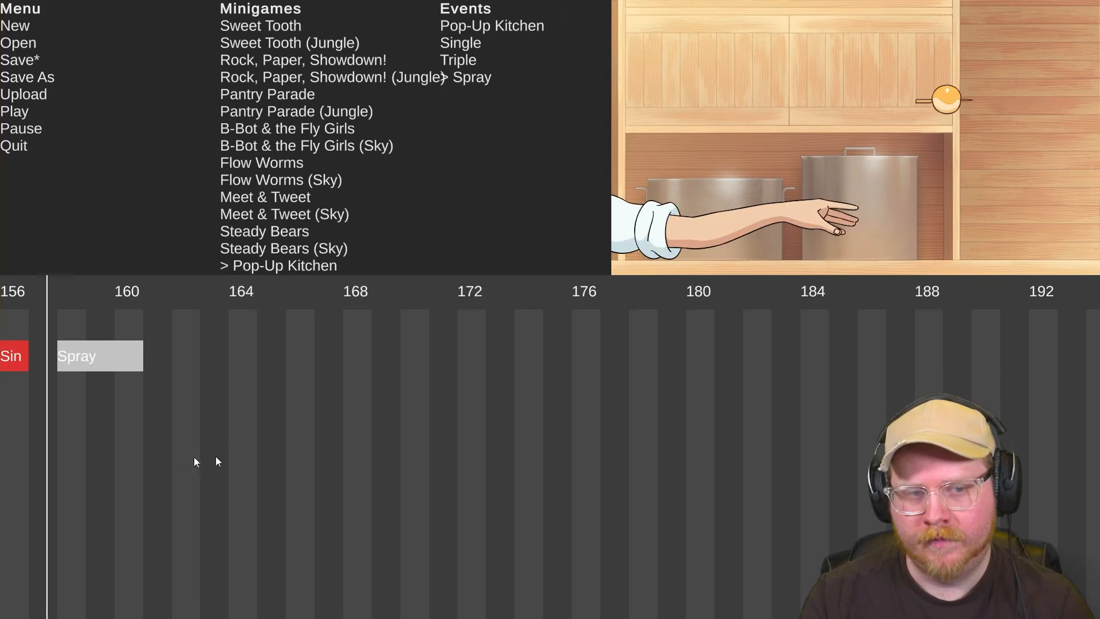
key(space)
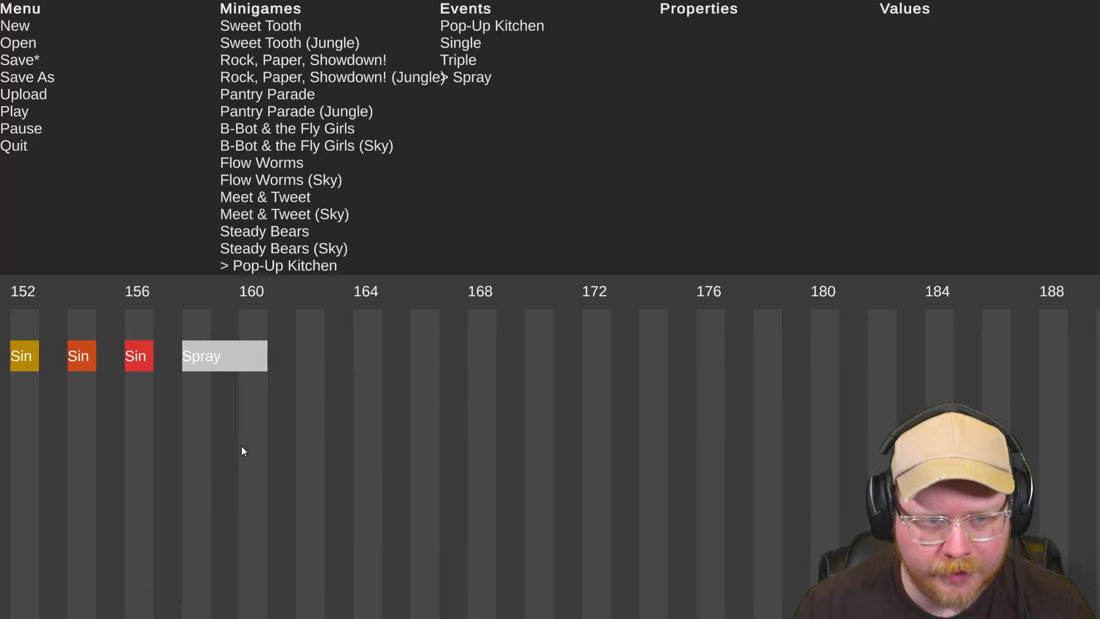
Replace the Single event at beat 156 by moving the Spray event there, and play the section into it
click(326, 362)
drag(366, 363, 309, 363)
scroll(337, 397, up, 3)
key(space)
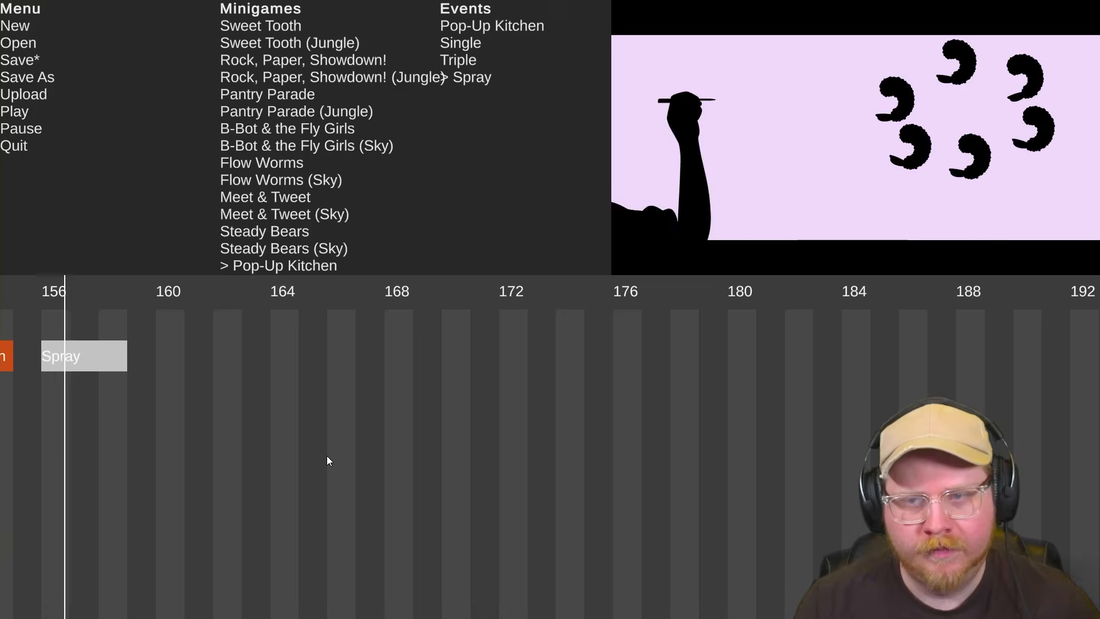
key(space)
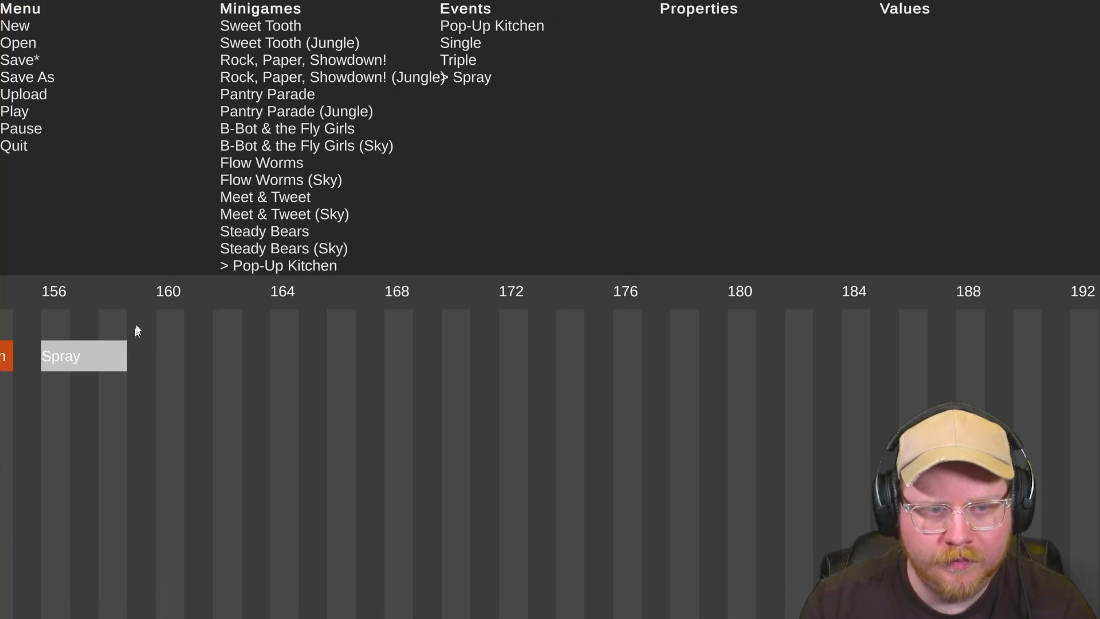
Set the playback start to beat 160 and add a Firework Festival minigame event there in the first row
click(158, 292)
scroll(189, 419, left, 2)
scroll(292, 189, down, 1)
scroll(295, 192, up, 2)
scroll(298, 230, down, 3)
click(298, 231)
scroll(307, 236, down, 2)
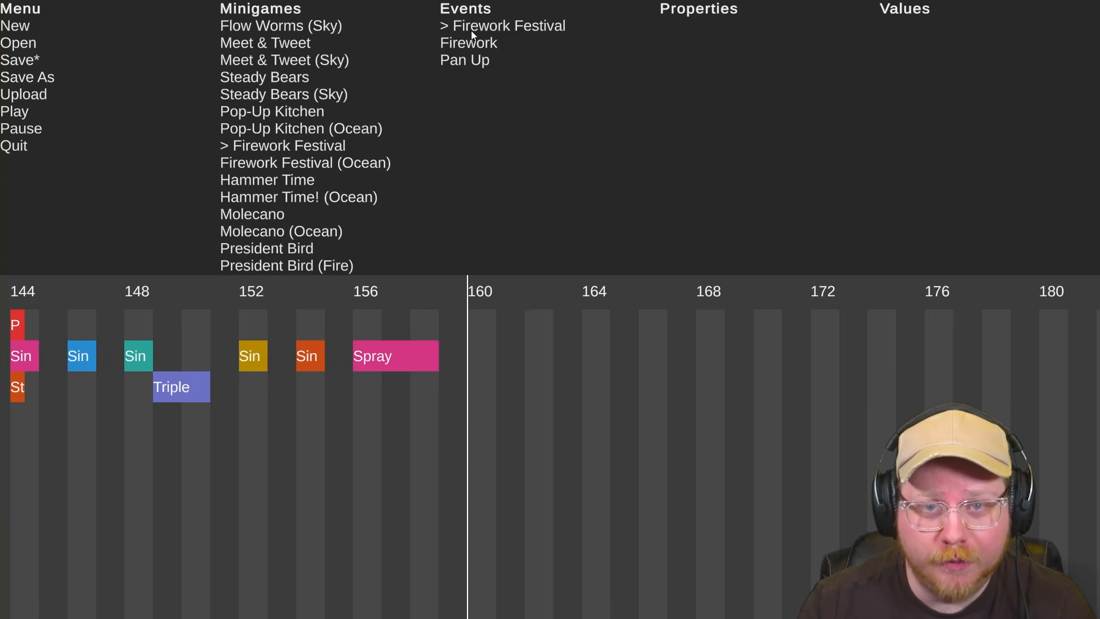
click(476, 331)
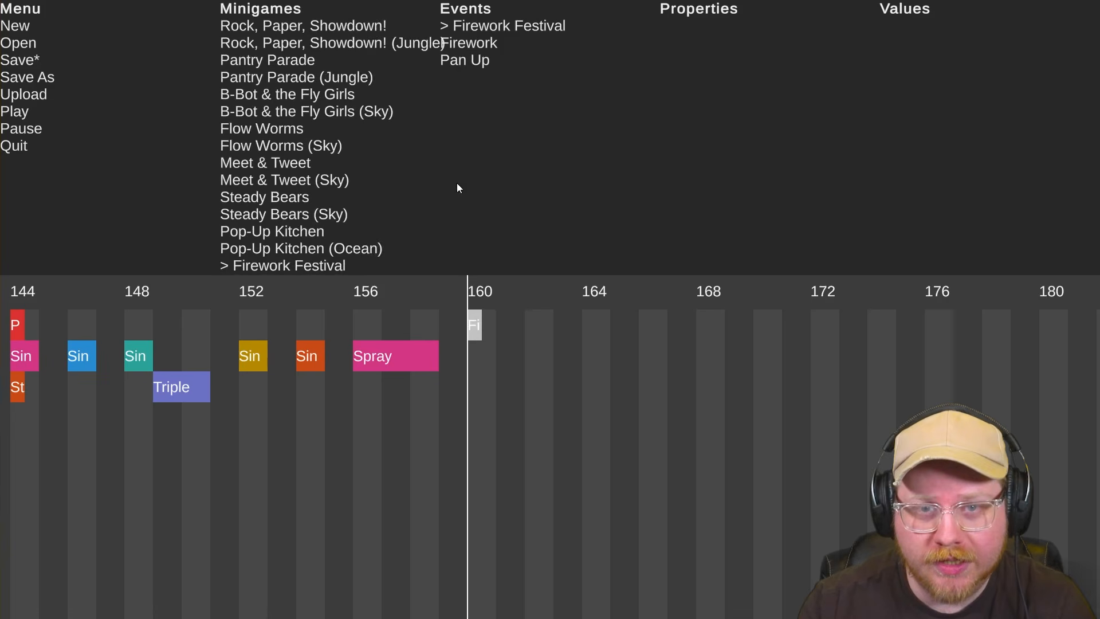
Add a Firework event at beat 160 below the Firework Festival event and play from beat 160
click(480, 45)
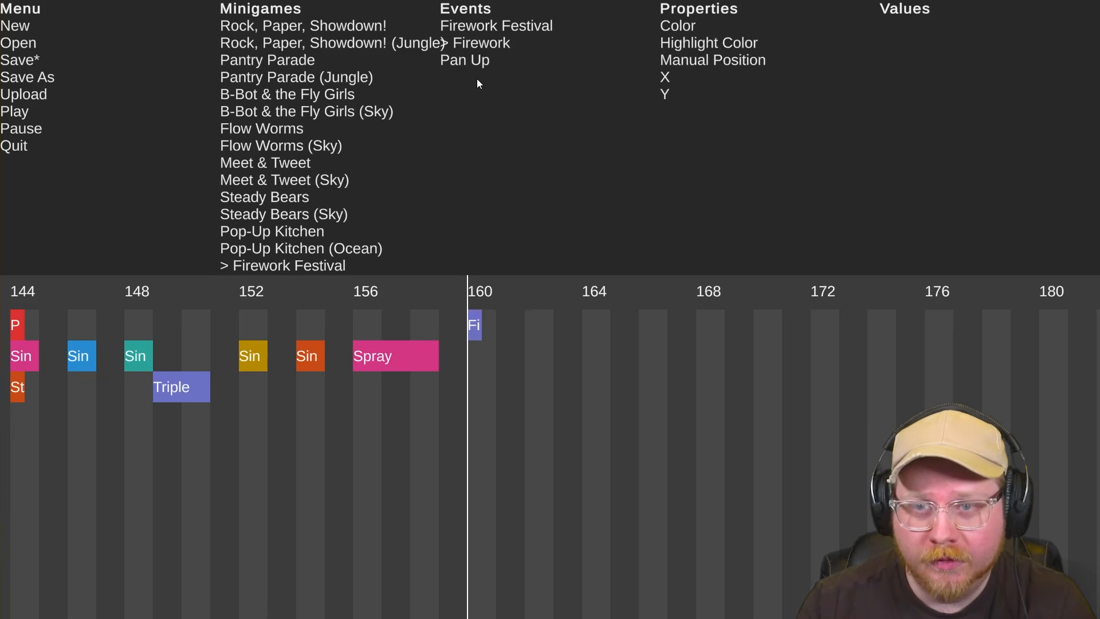
drag(544, 358, 477, 372)
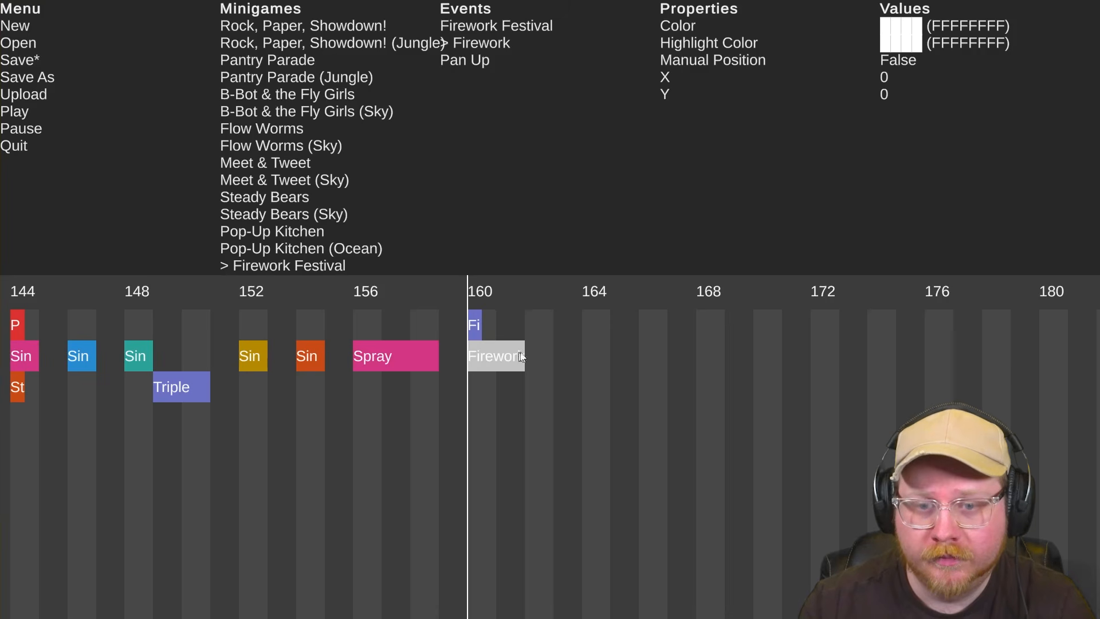
click(427, 364)
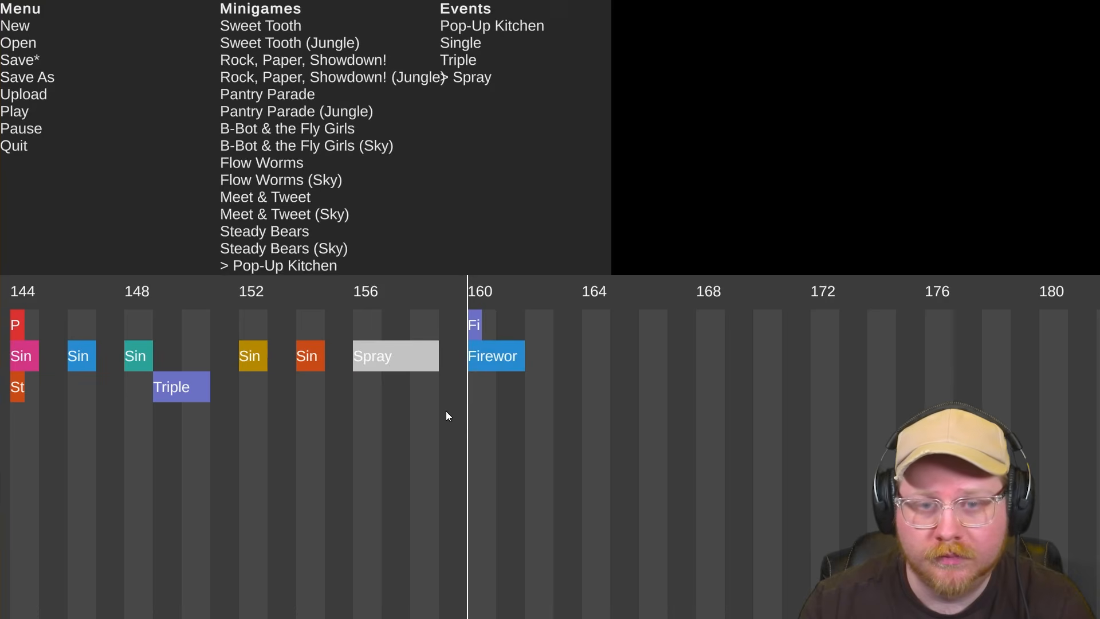
key(space)
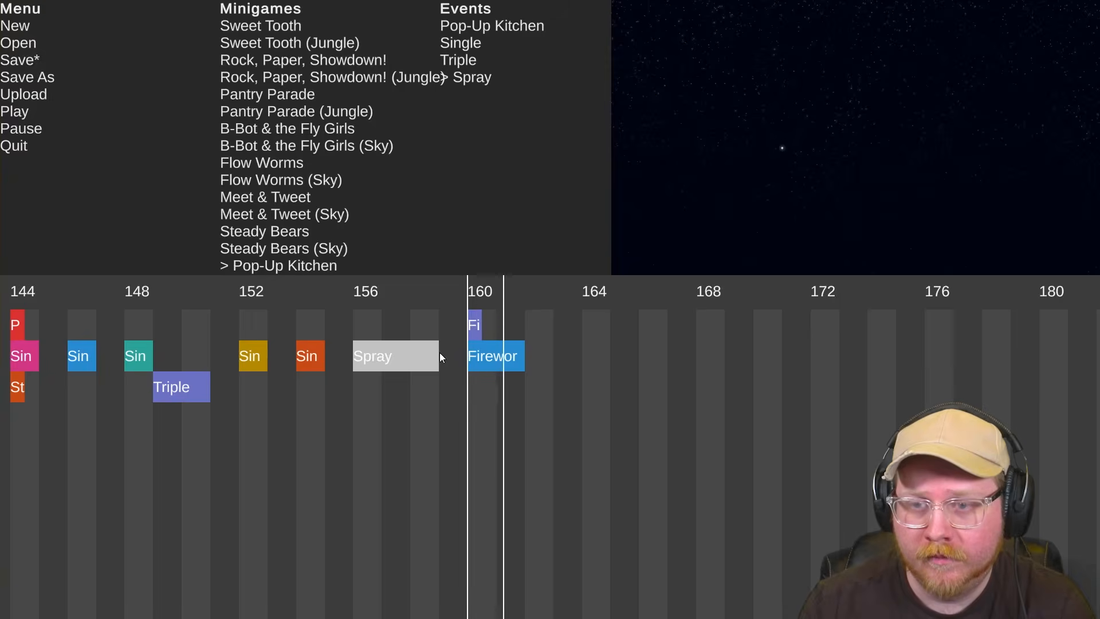
key(space)
click(492, 359)
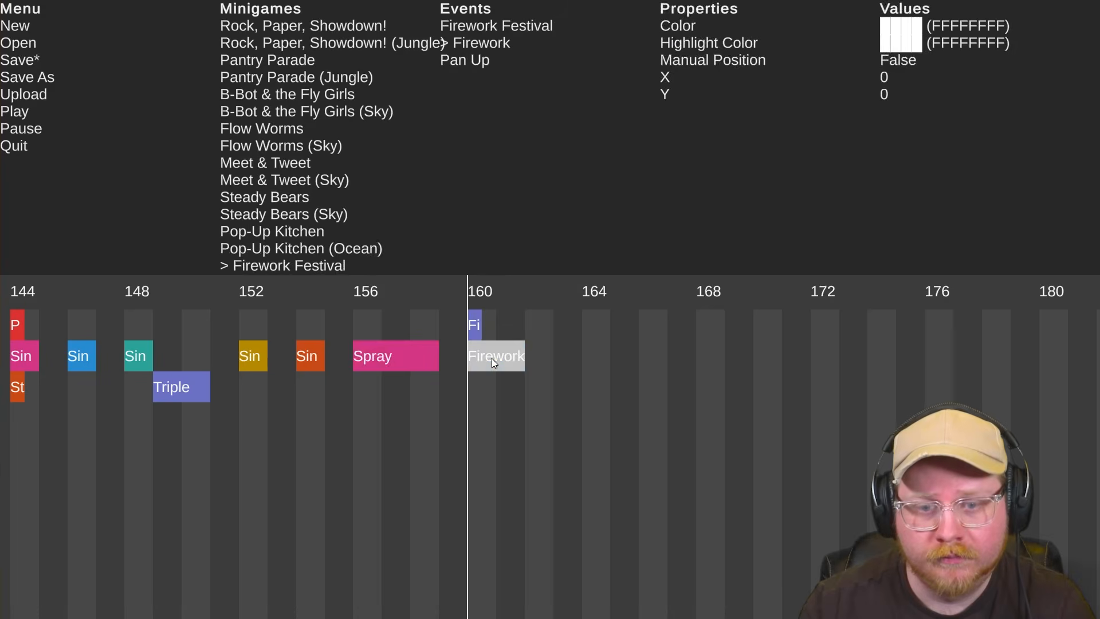
key(space)
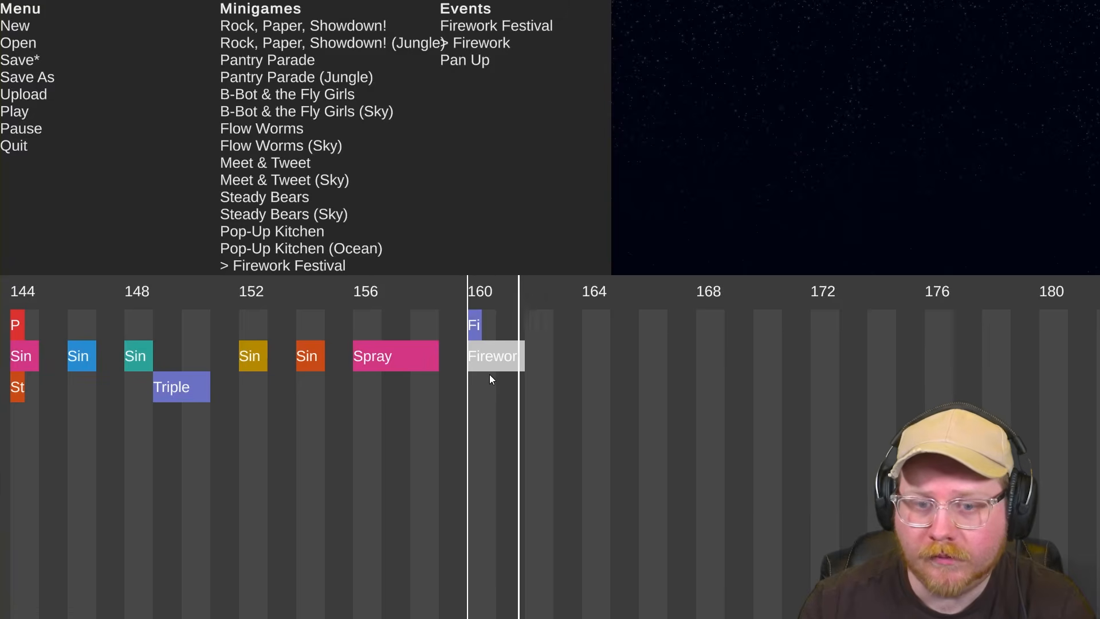
Add a second Firework event at beat 163 in the row below the first one, and play the section from beat 160
key(space)
click(531, 301)
click(526, 295)
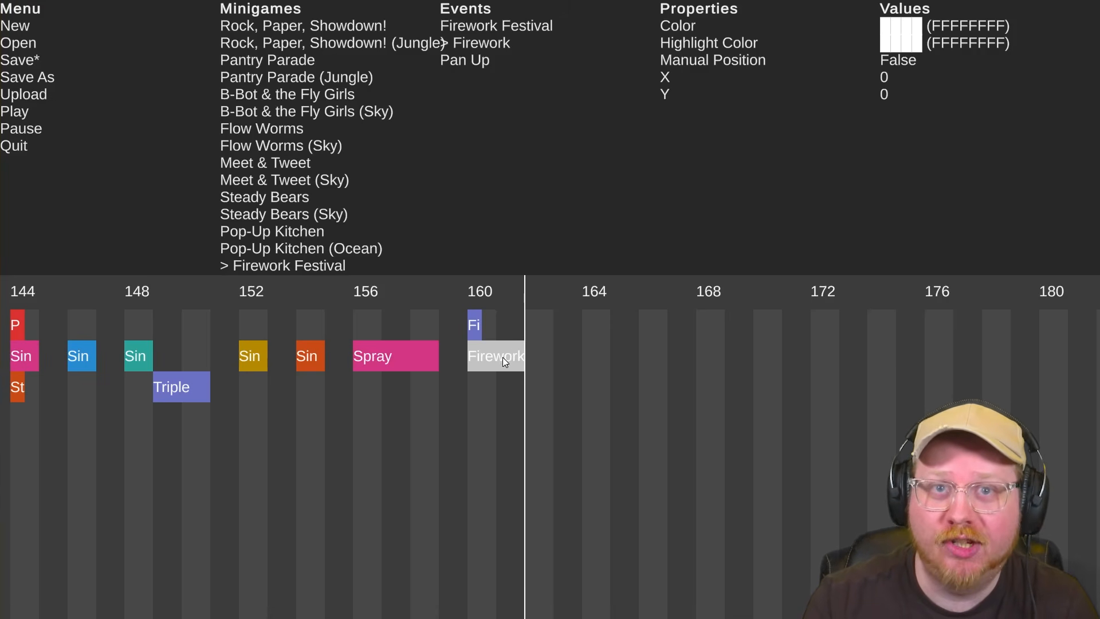
click(475, 60)
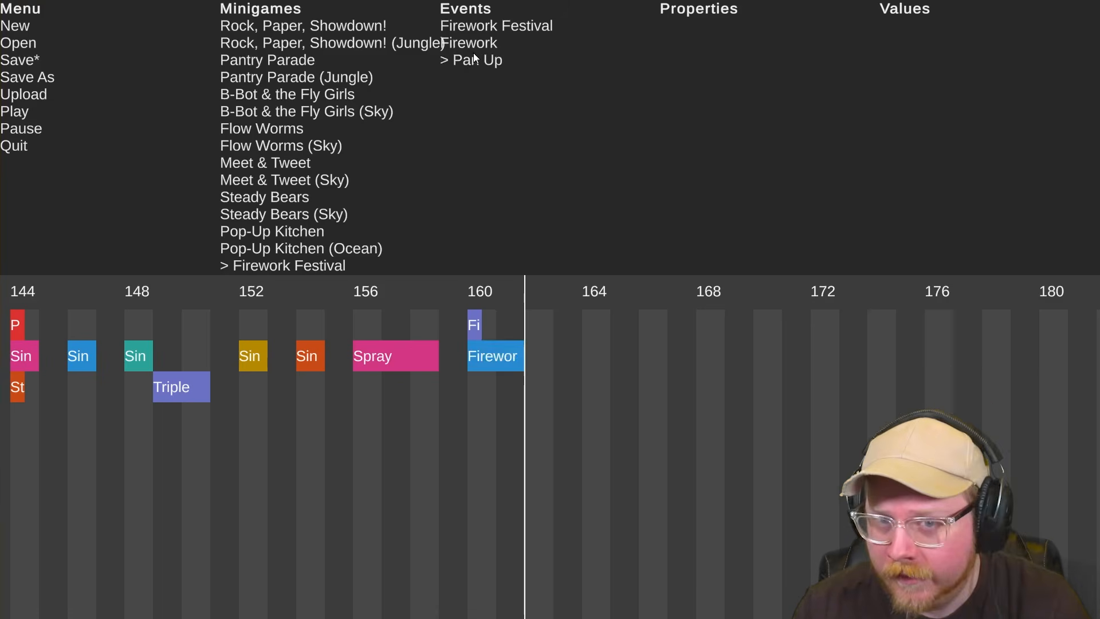
click(479, 43)
click(590, 353)
drag(589, 352, 568, 383)
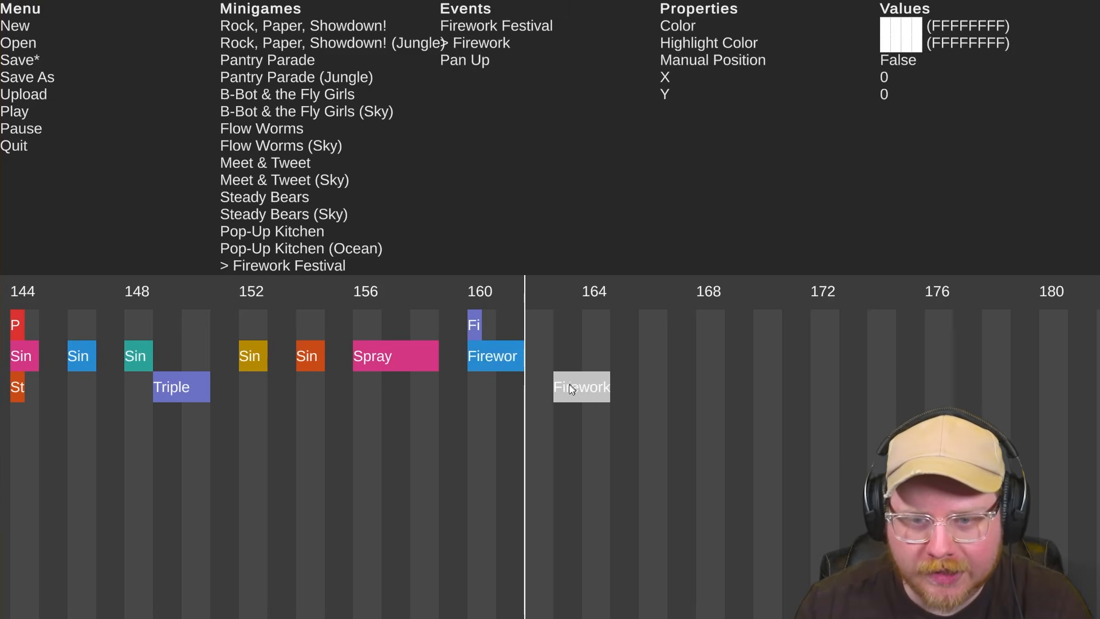
click(468, 294)
key(space)
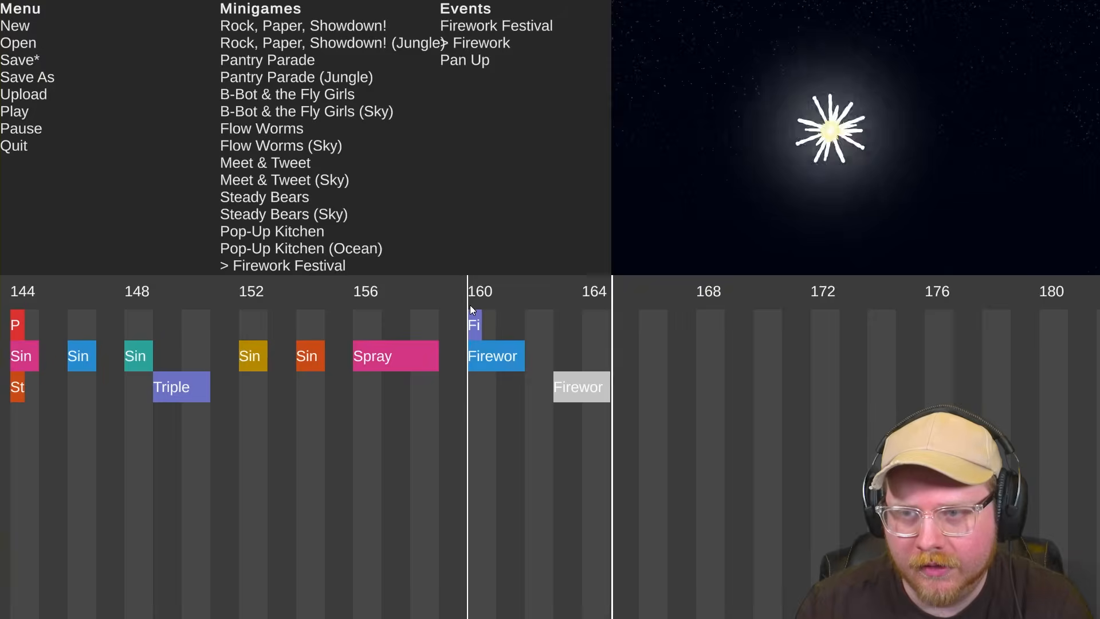
Move the second Firework event to beat 162 and check its timing by playing the section
click(585, 389)
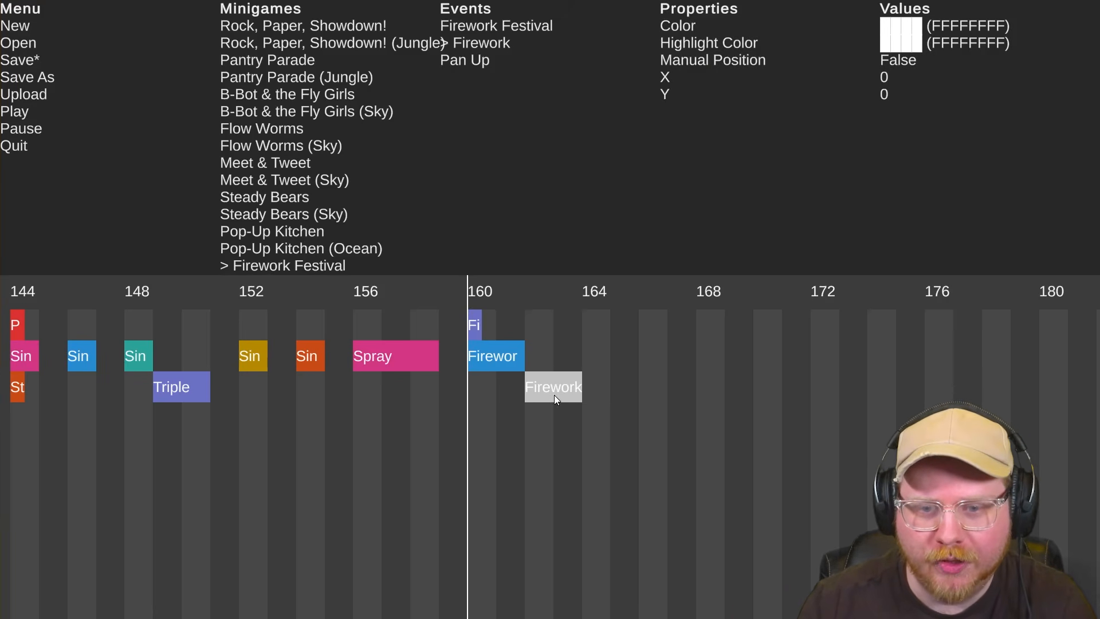
click(555, 381)
key(space)
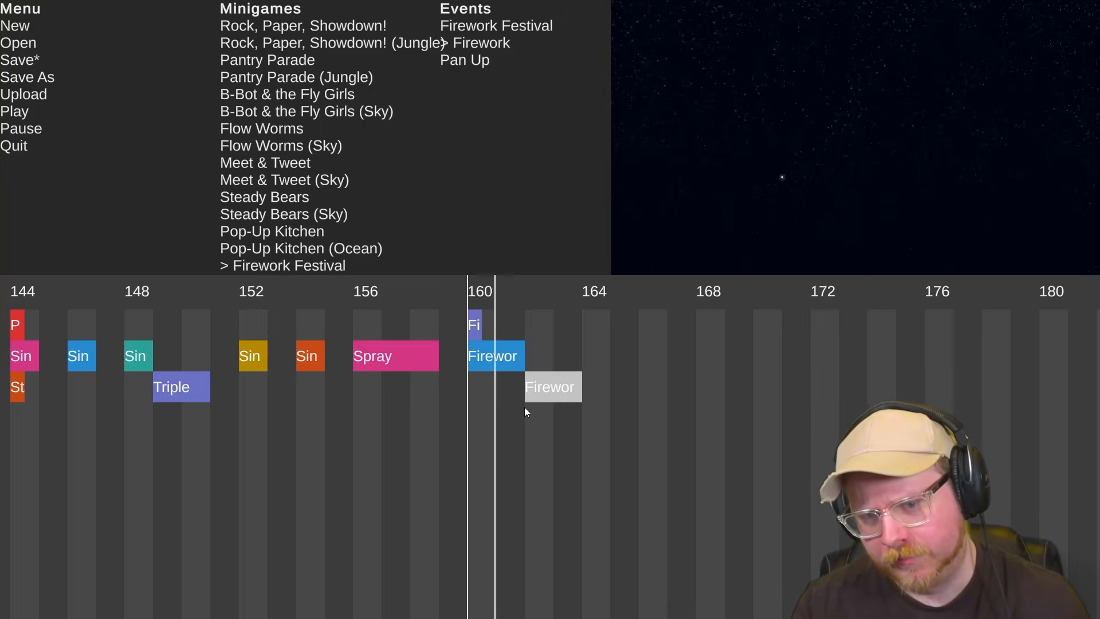
click(545, 384)
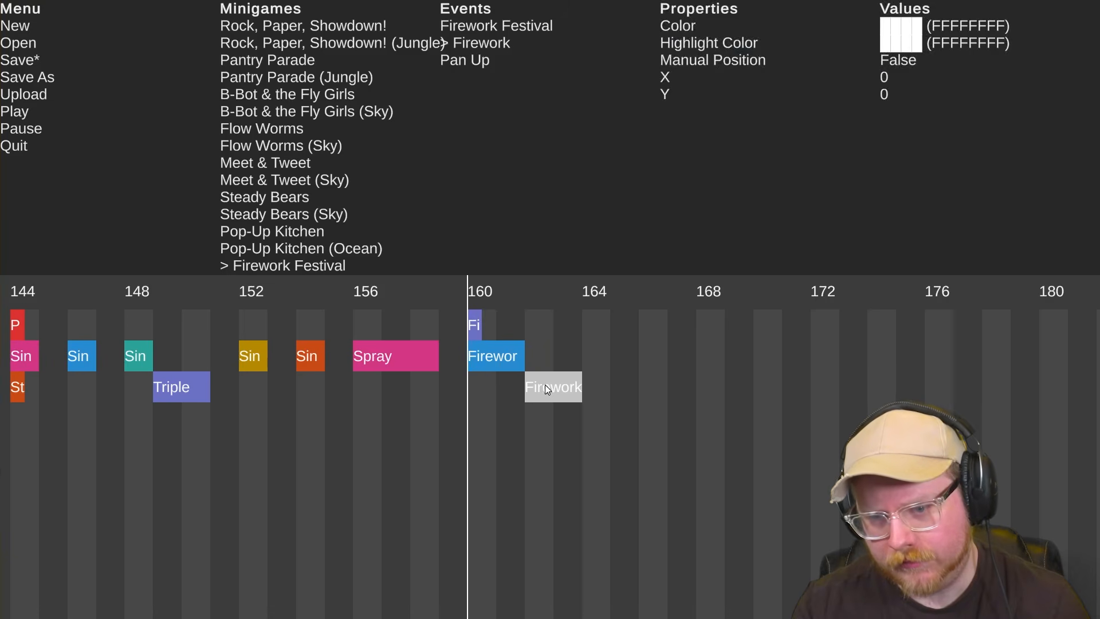
click(593, 294)
key(space)
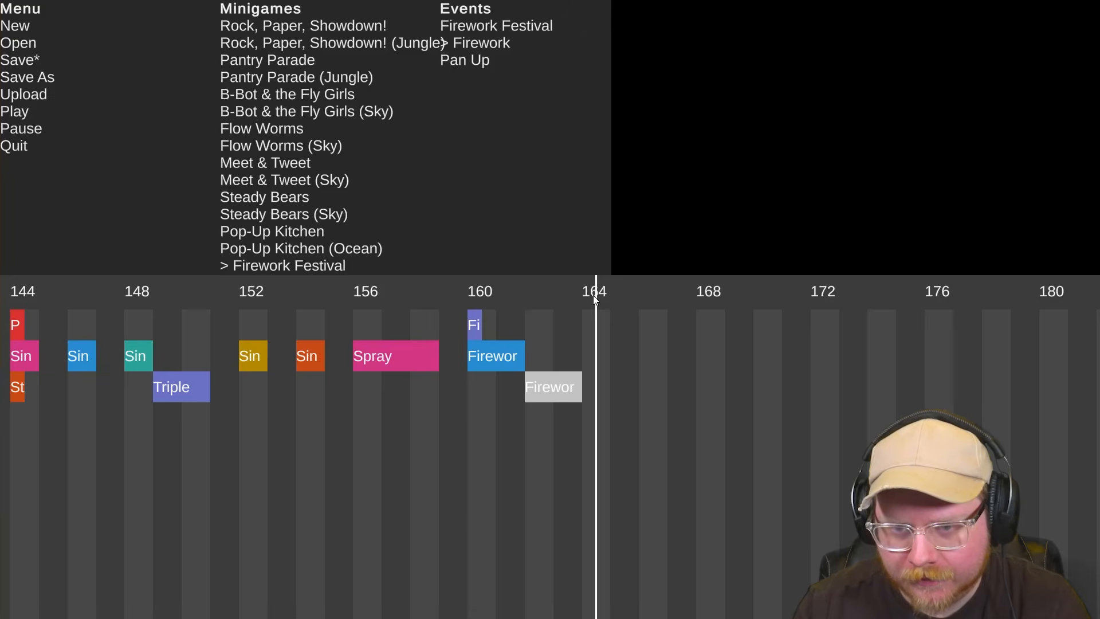
key(space)
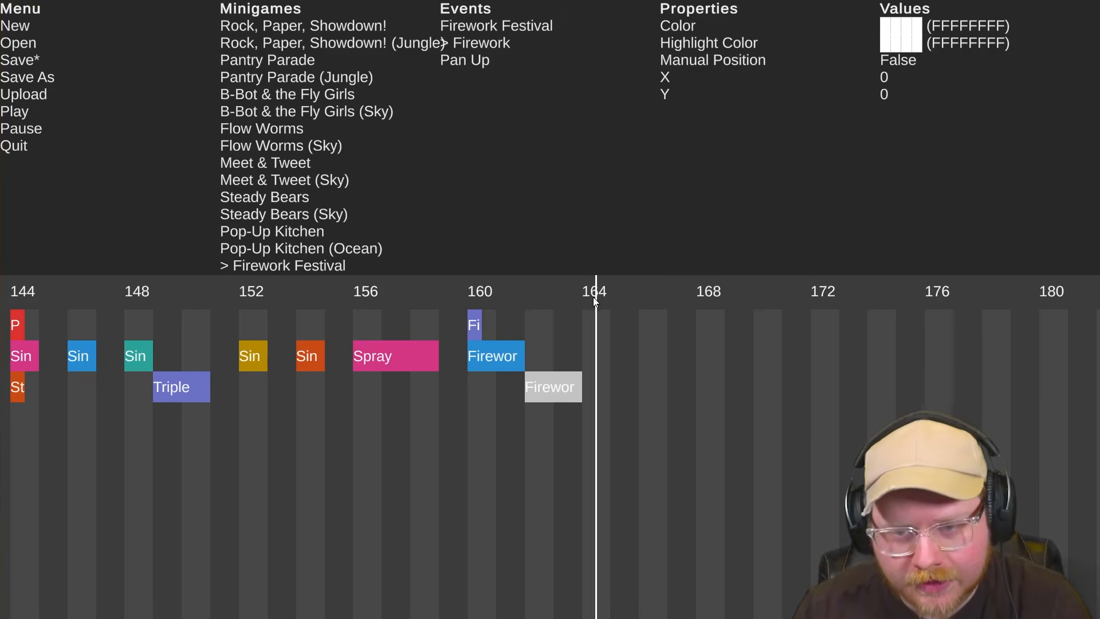
Move the second Firework event to beat 162.5 and duplicate it into a descending staircase at beats 163, 163.5, 164 and 164.5
drag(563, 396, 630, 510)
key(ctrl+d)
key(ctrl+d)
key(ctrl+d)
key(ctrl+d)
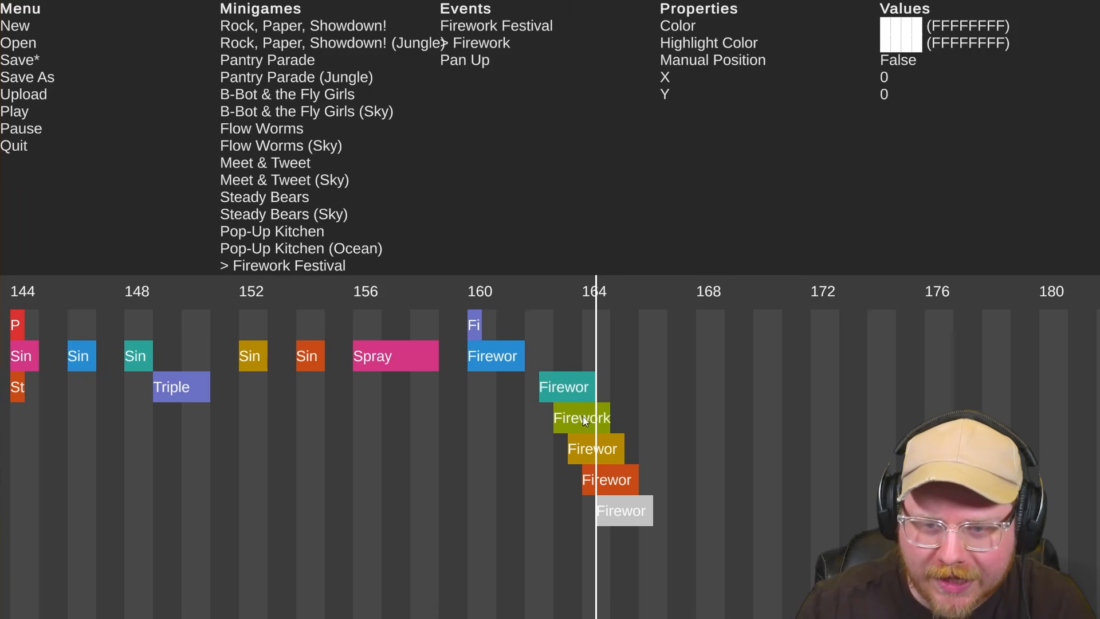
drag(582, 420, 565, 401)
mouse_move(576, 444)
mouse_down()
mouse_move(578, 390)
mouse_move(576, 443)
mouse_up()
drag(574, 388, 575, 411)
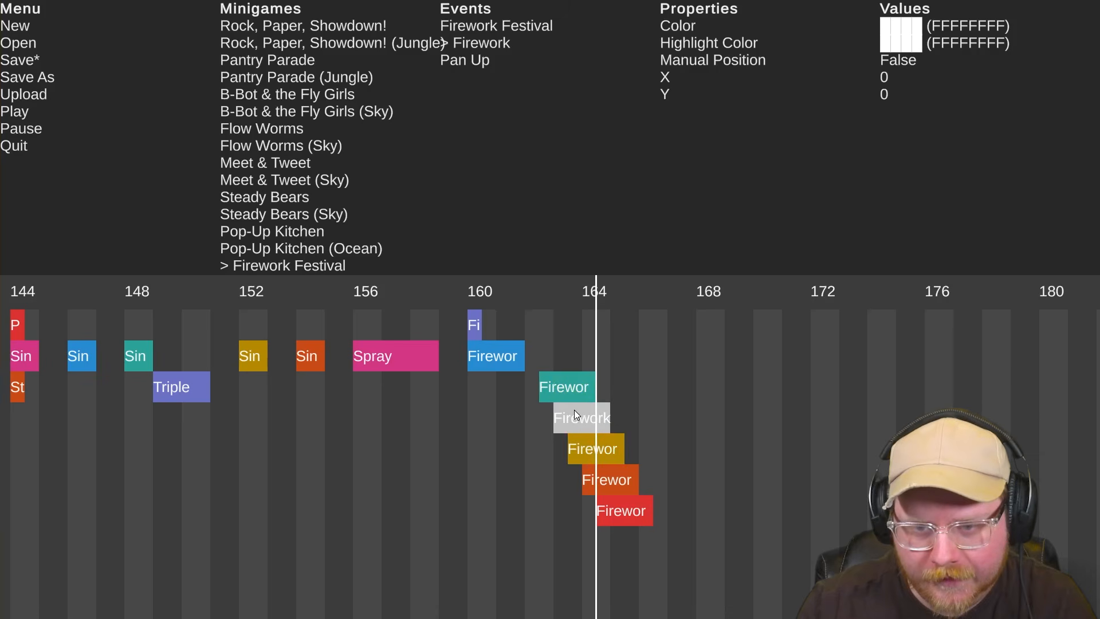
Set the playback start to beat 160 and play through the staircase of Firework events twice
click(467, 291)
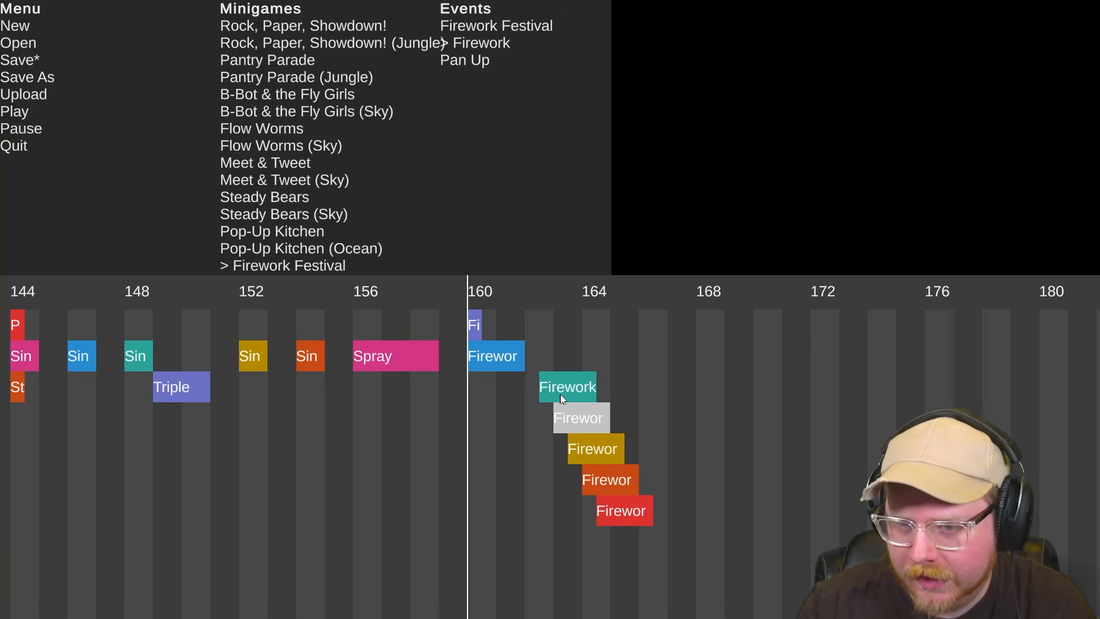
key(space)
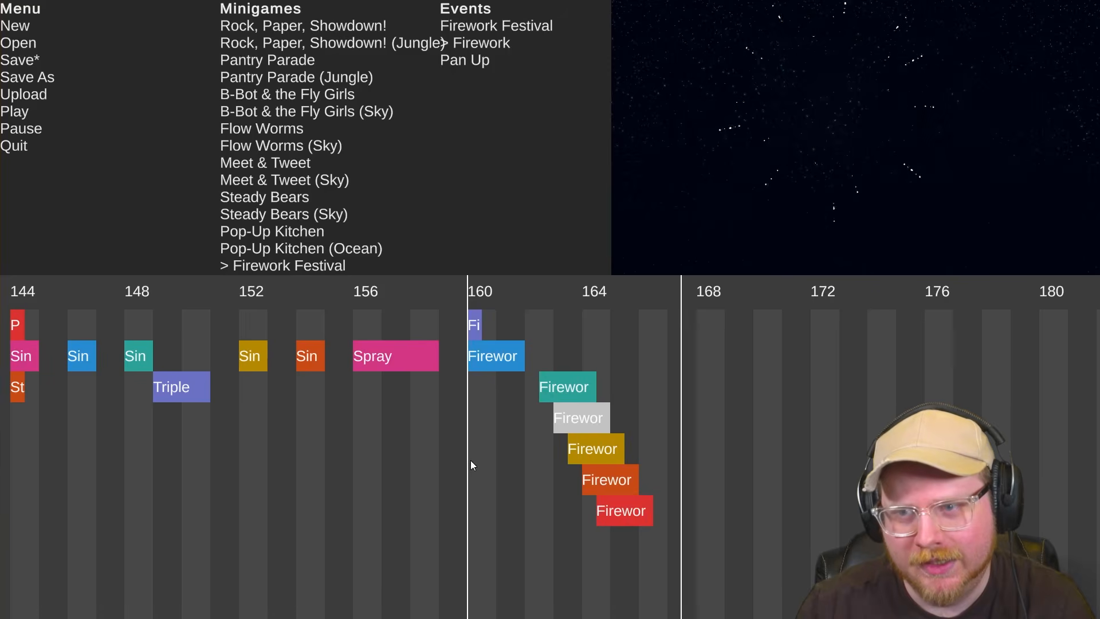
key(space)
key(space)
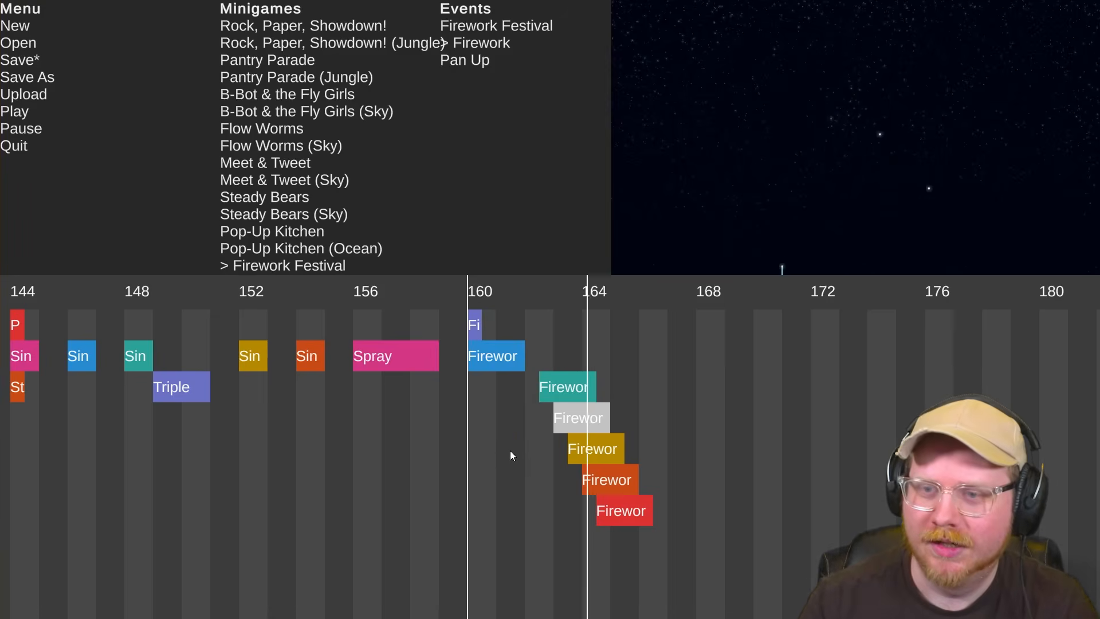
Duplicate the last Firework event to beat 165 in the next row down and play the sequence from beat 160
click(647, 517)
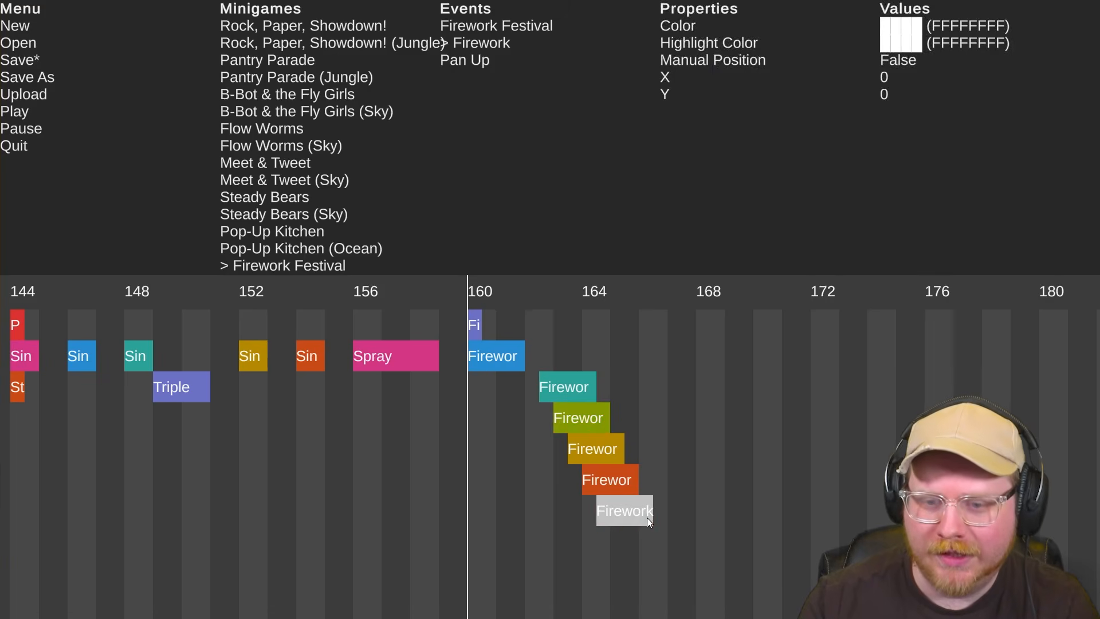
drag(643, 542, 651, 542)
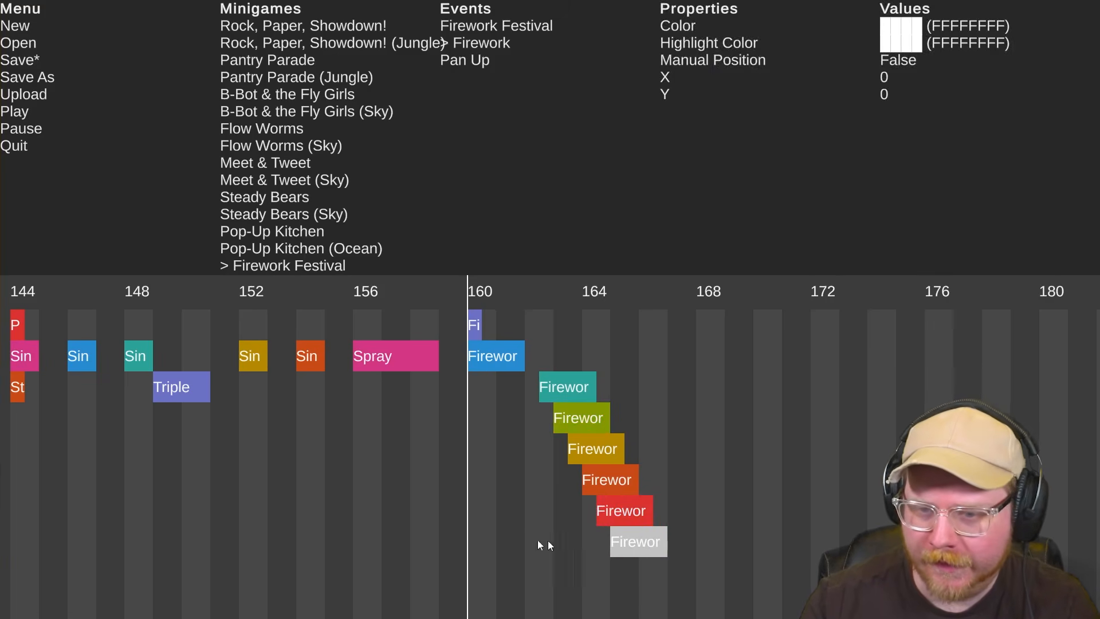
key(space)
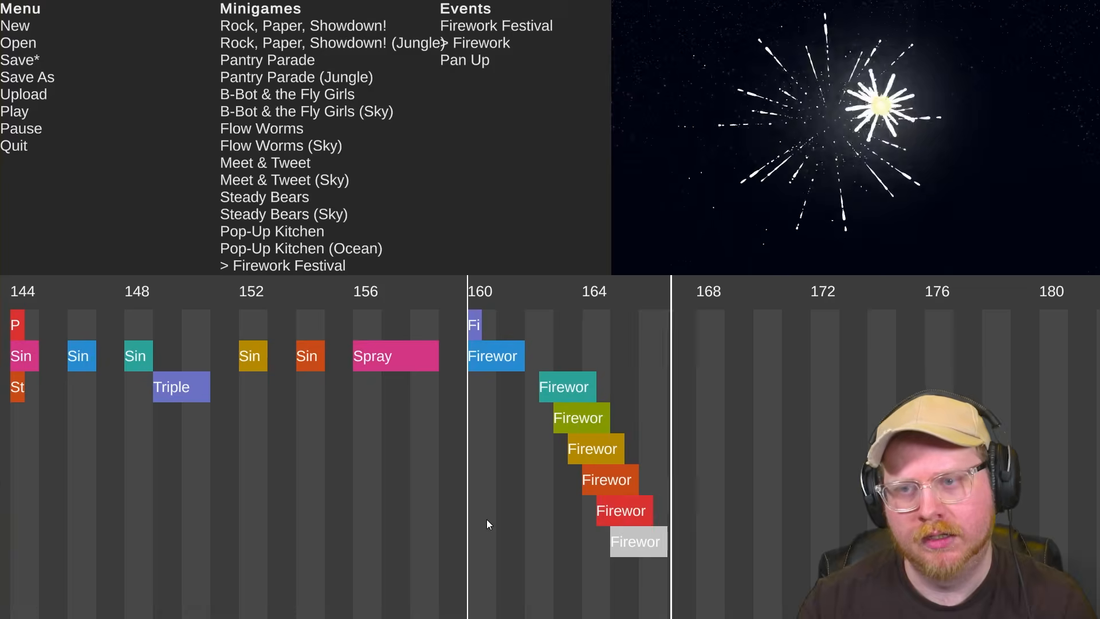
key(space)
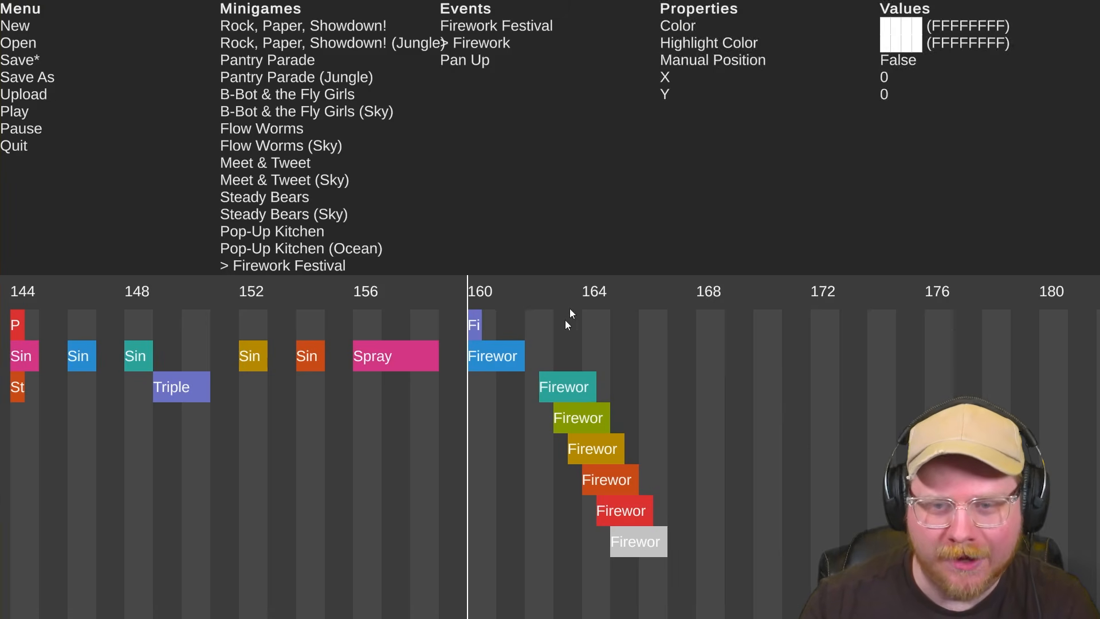
Examine the Color options of the Firework events at beats 162.5 and 160
click(567, 385)
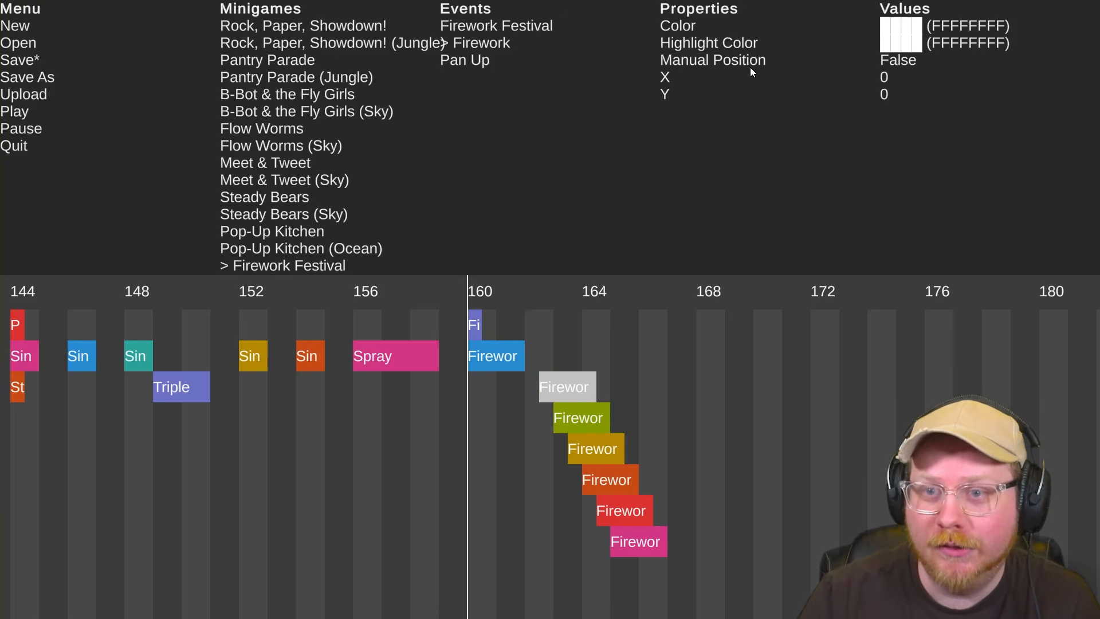
click(884, 24)
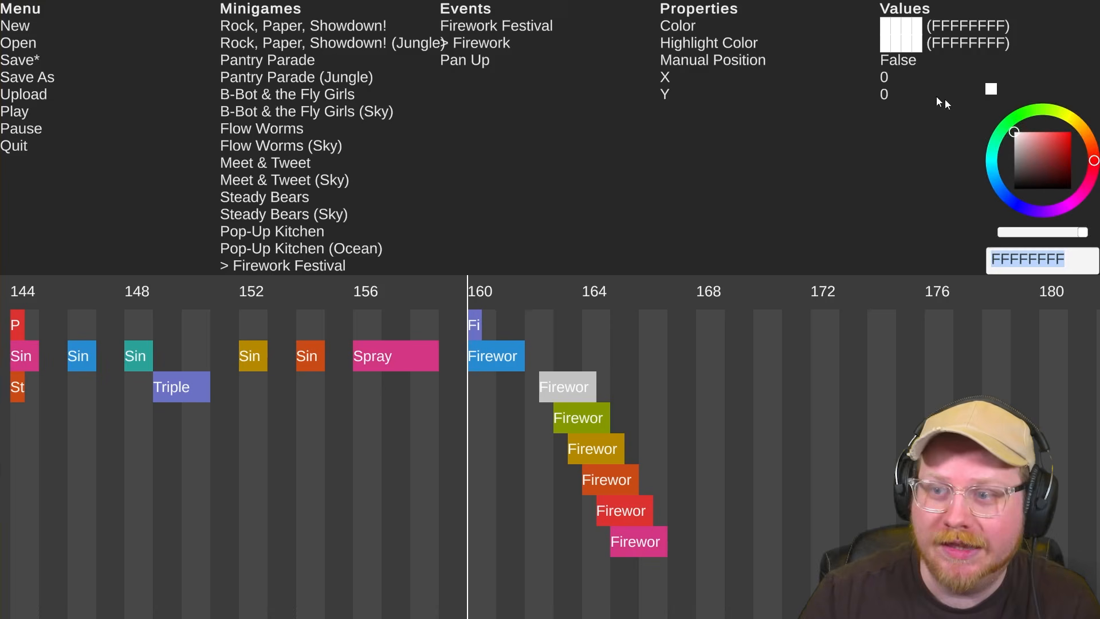
click(509, 348)
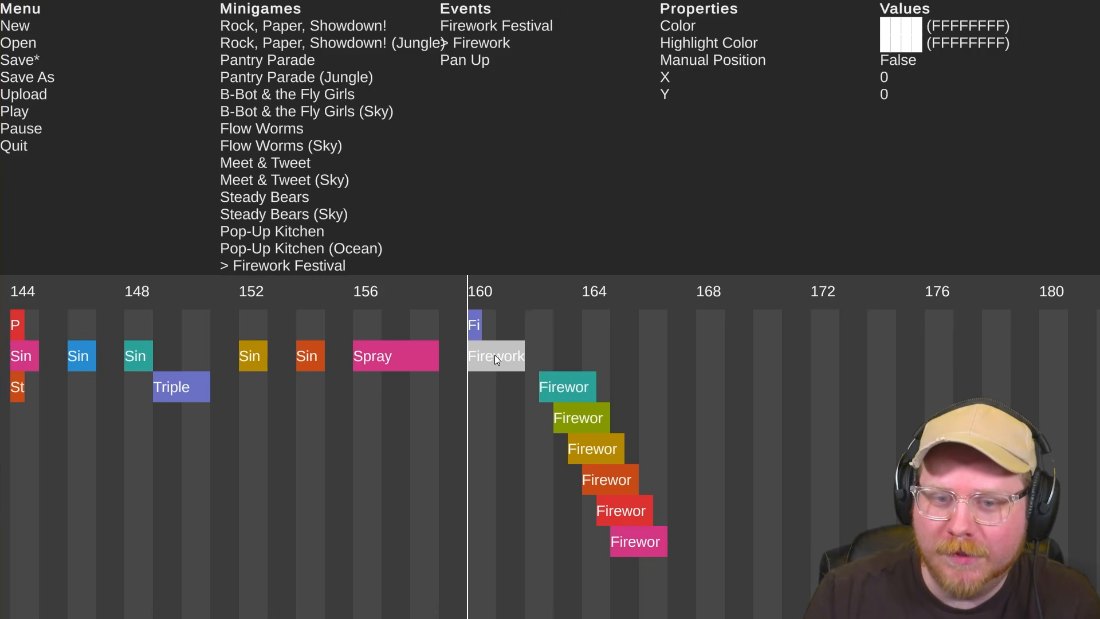
click(888, 30)
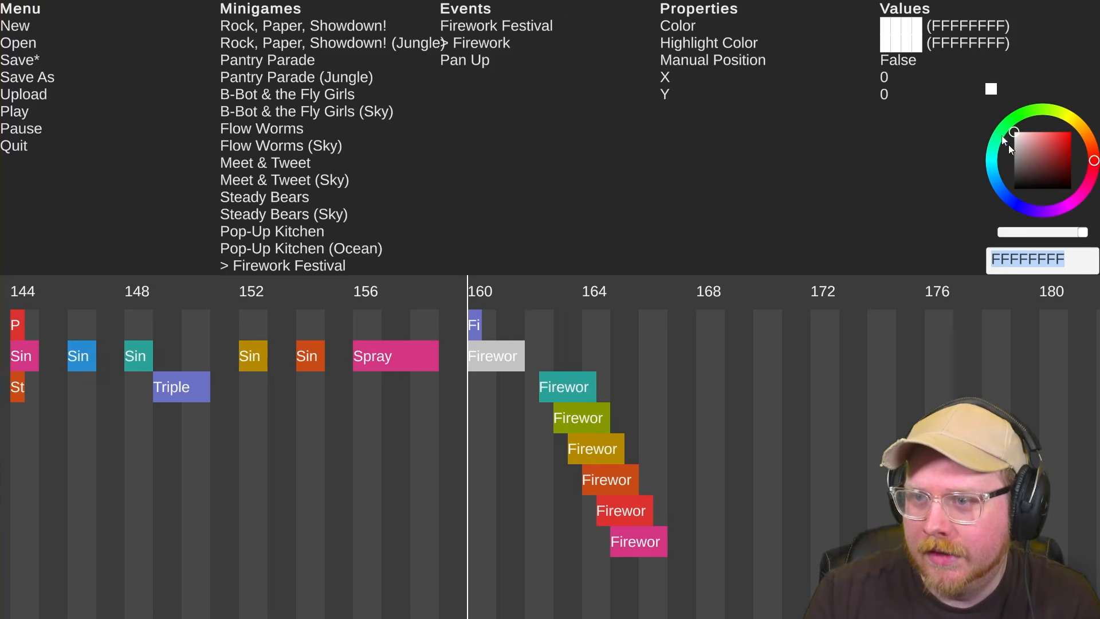
Try out Manual Position and the X value on the Firework event at beat 160, returning Manual Position to False
click(893, 60)
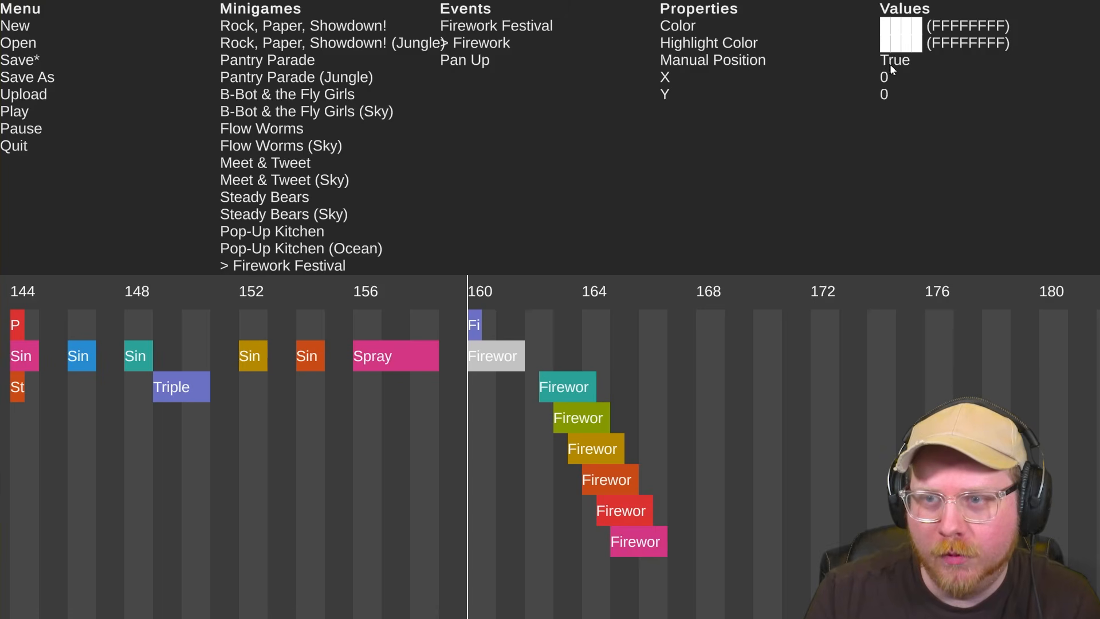
click(901, 62)
click(901, 61)
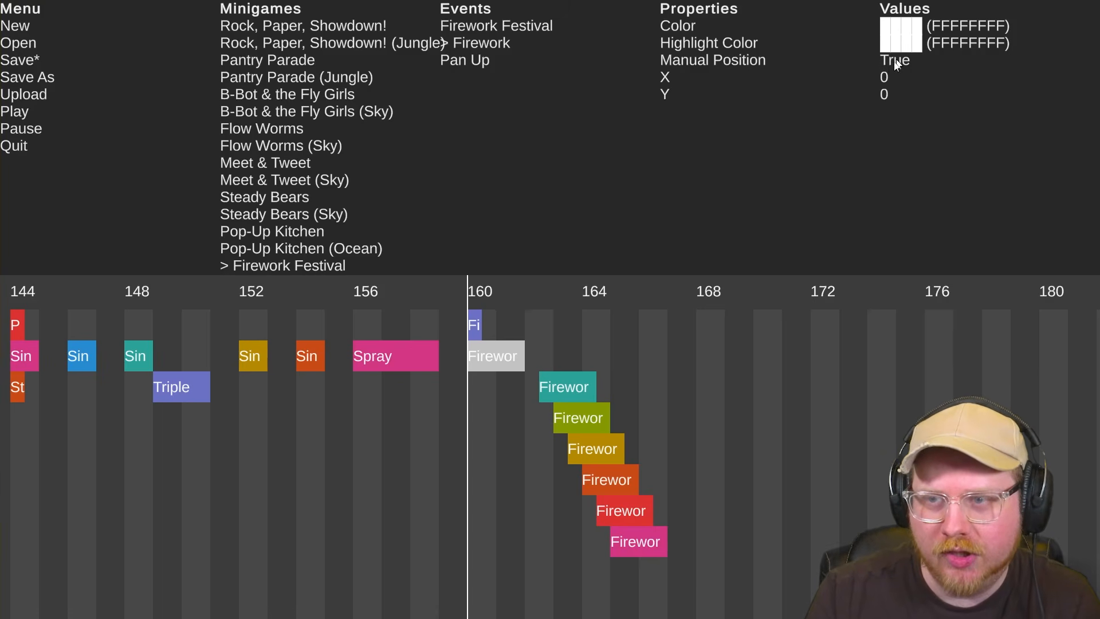
click(885, 78)
key(Return)
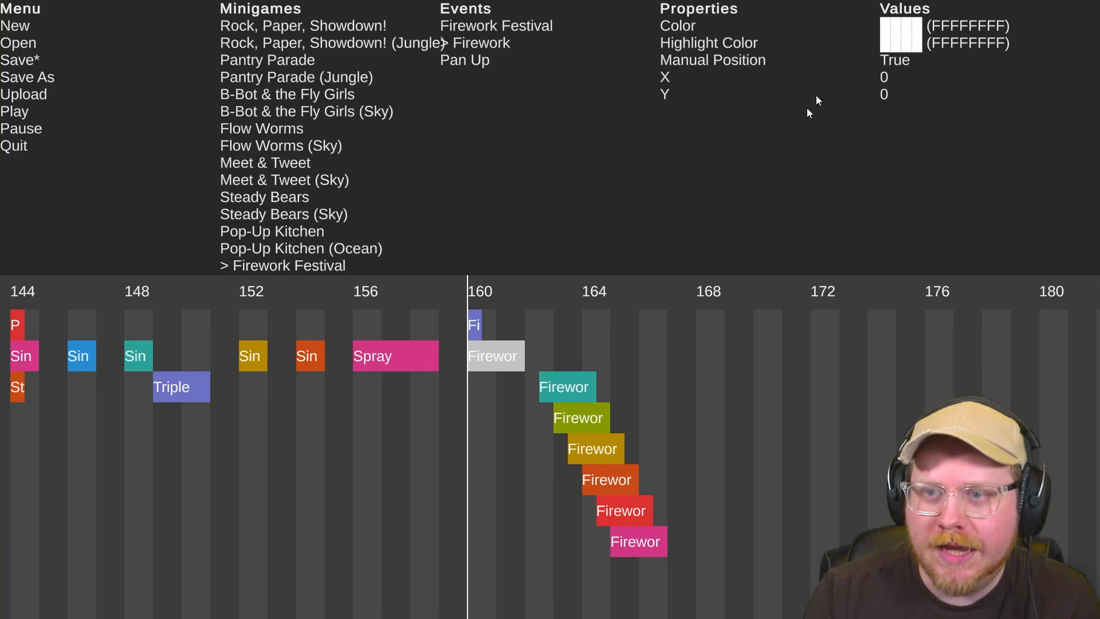
click(882, 76)
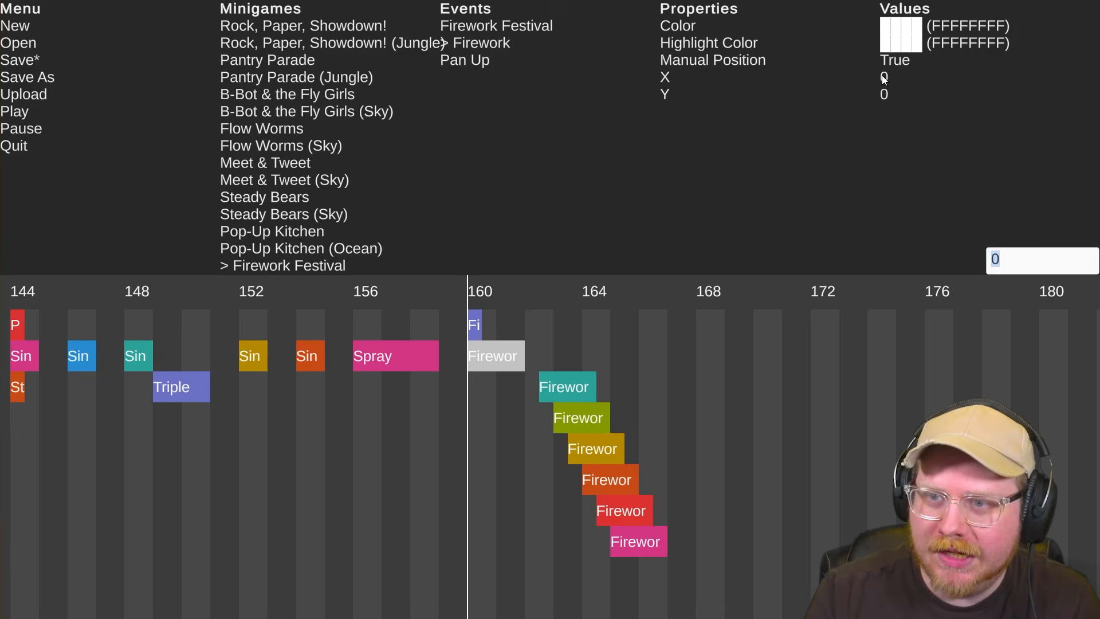
click(503, 290)
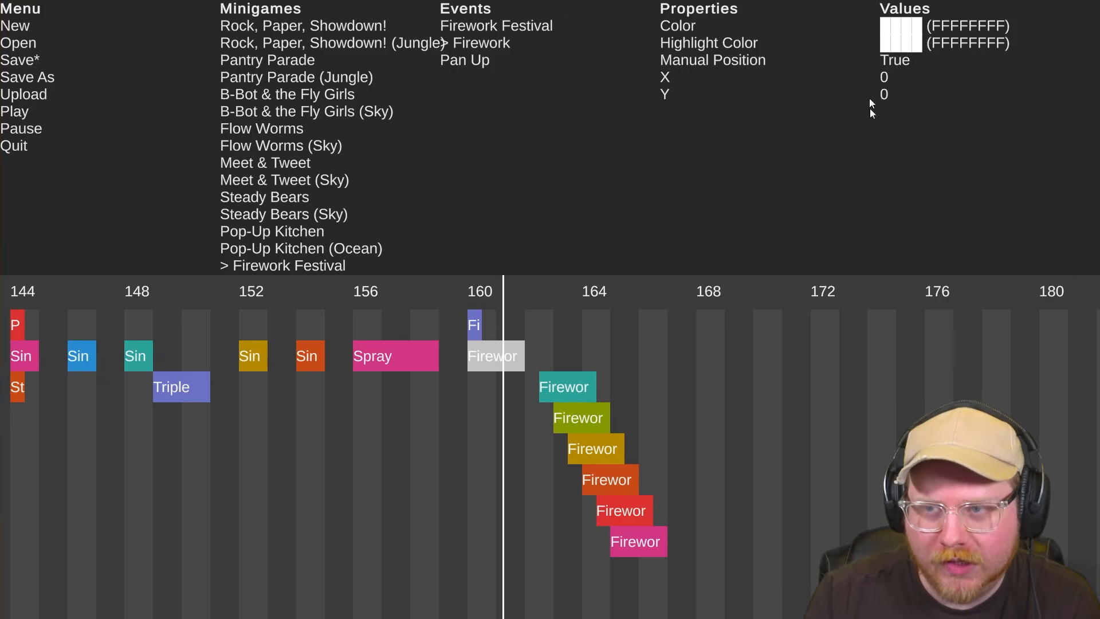
click(895, 61)
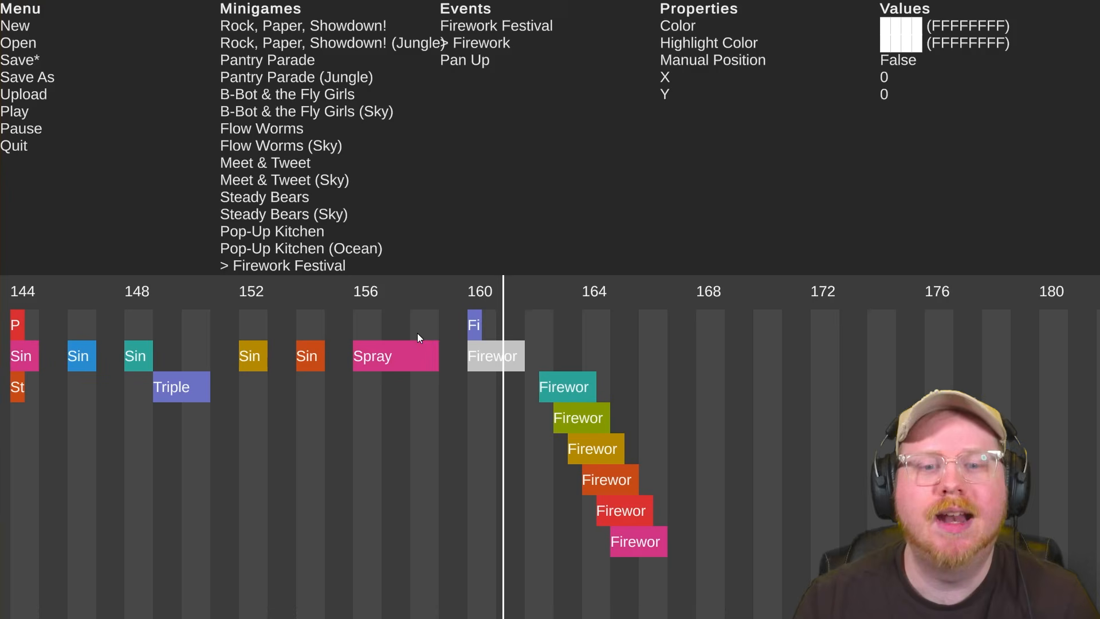
Return the playback start to beat 160 and play the full run of Firework events
click(467, 289)
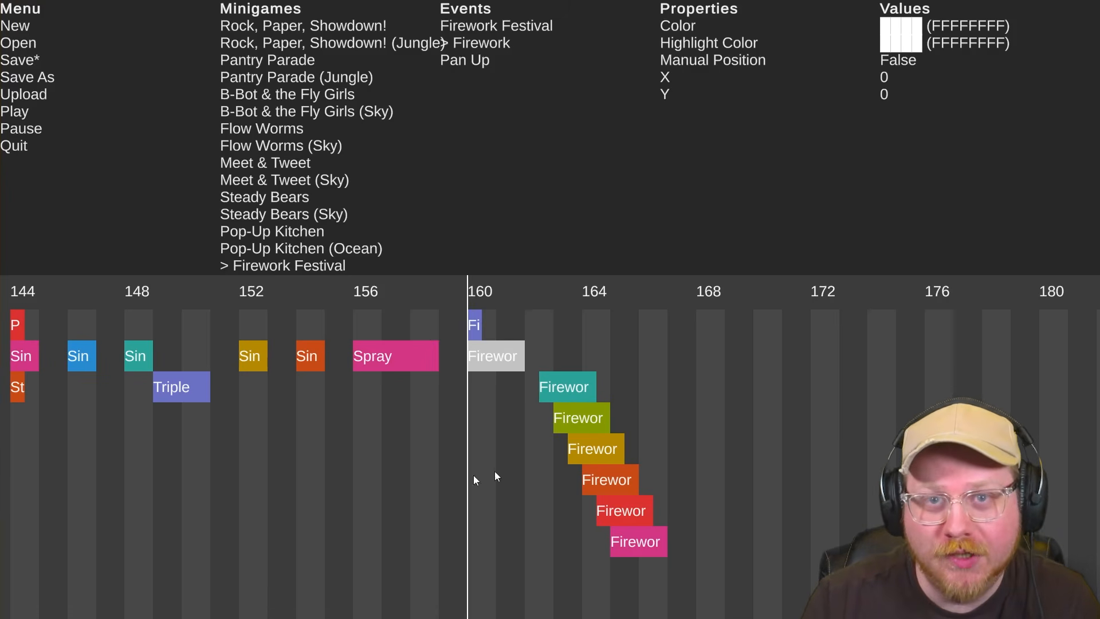
key(space)
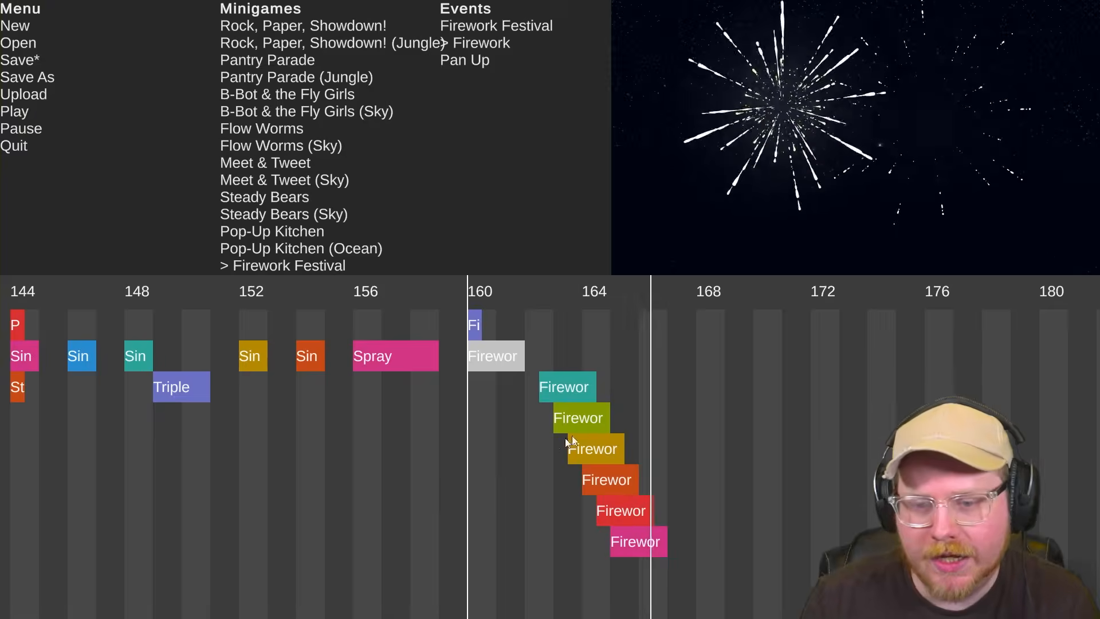
key(space)
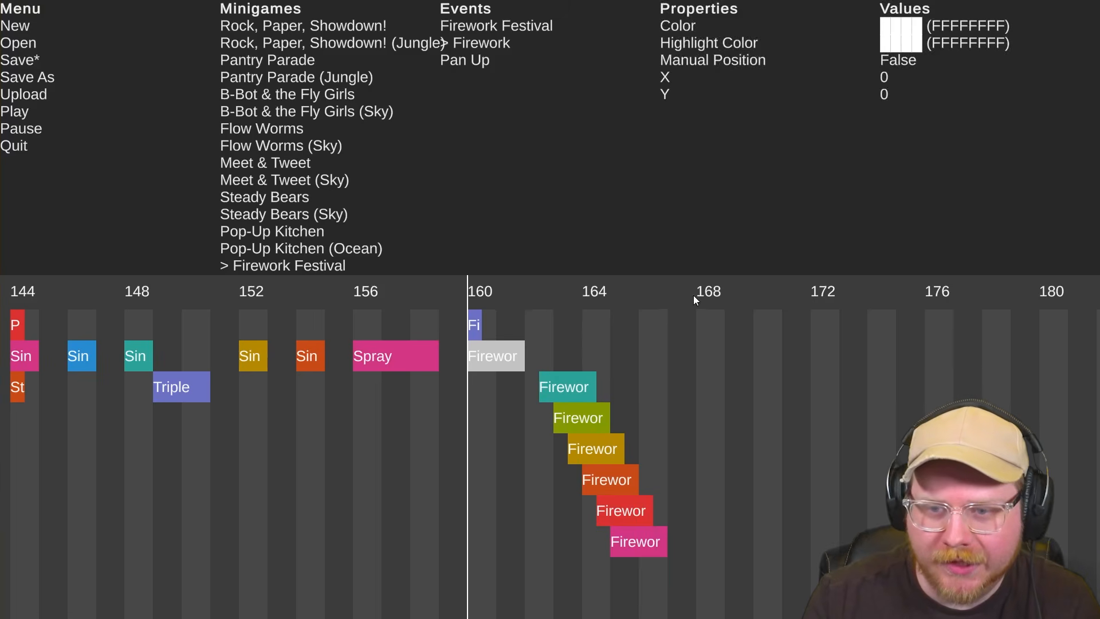
Look over the timeline up to the End event and browse the remaining minigames in the list
scroll(703, 353, down, 6)
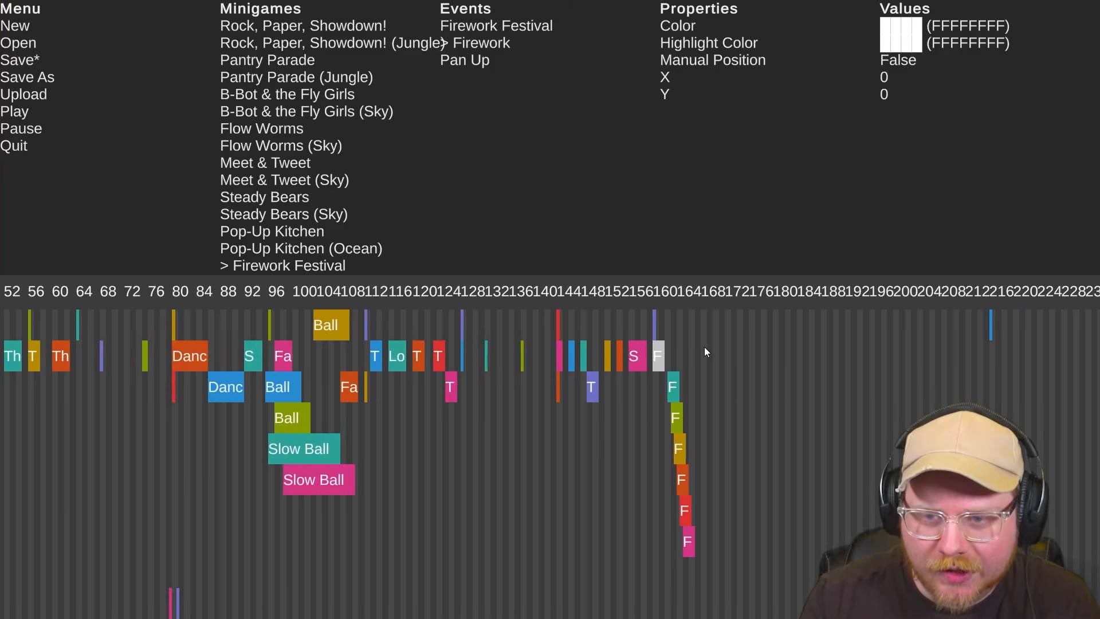
scroll(704, 346, down, 3)
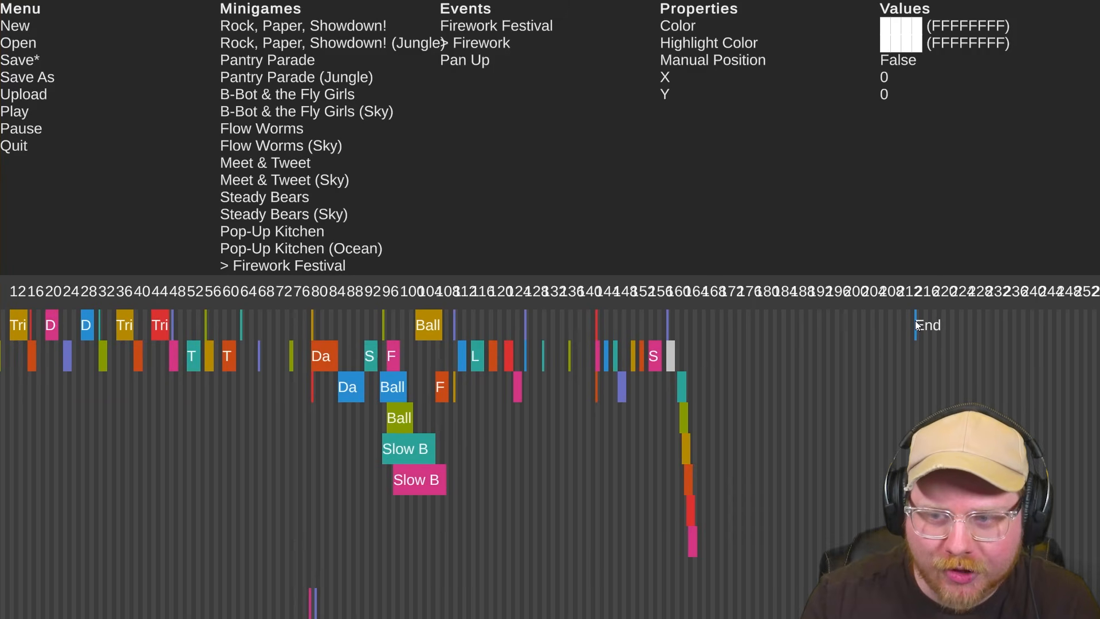
scroll(701, 388, up, 1)
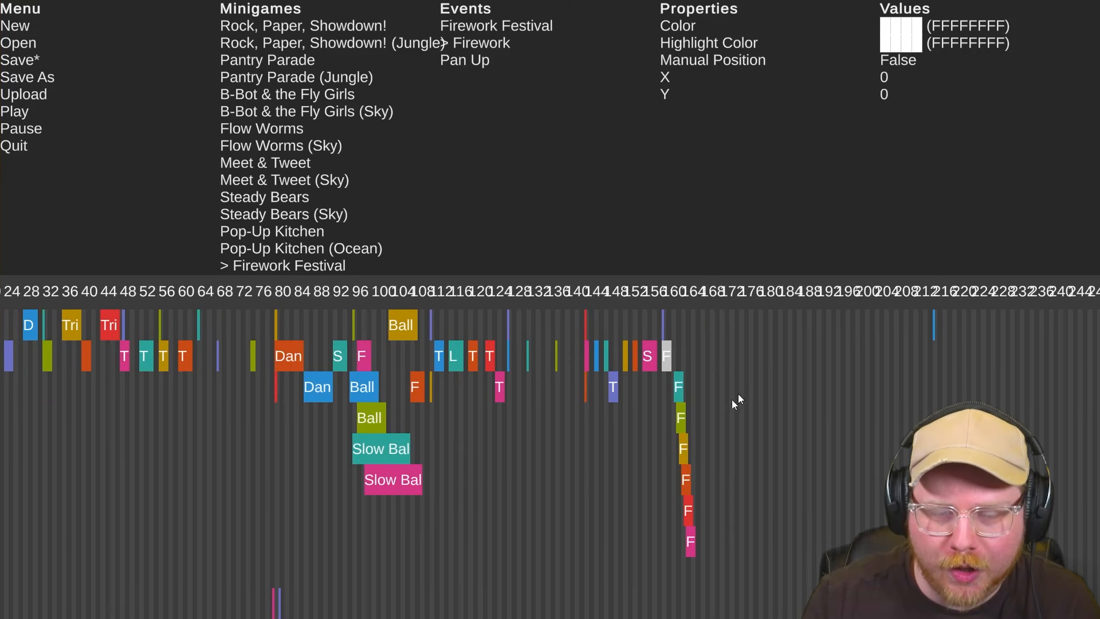
scroll(722, 411, up, 3)
scroll(273, 195, down, 3)
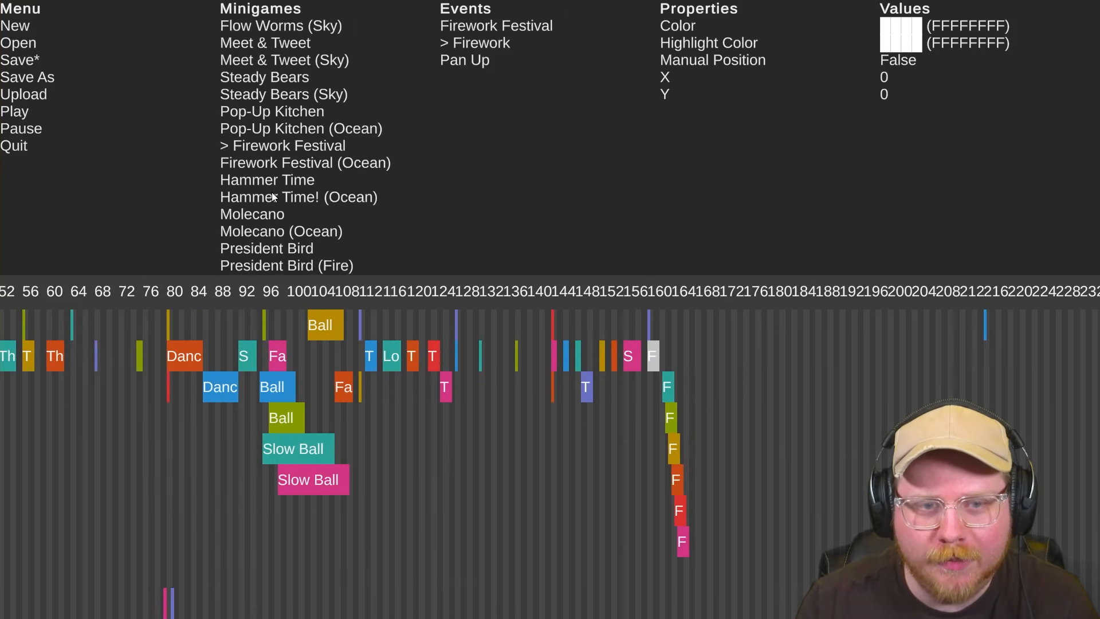
Add the Hammer Time minigame's own Hammer Time event to the timeline at beat 168, after the Firework events
scroll(273, 195, down, 6)
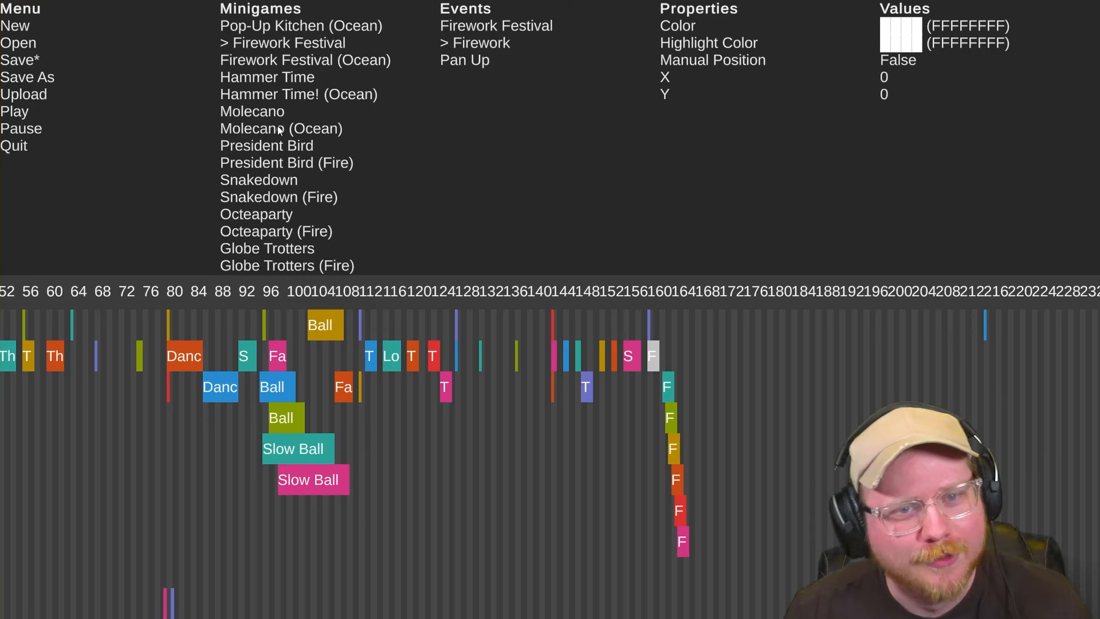
click(272, 79)
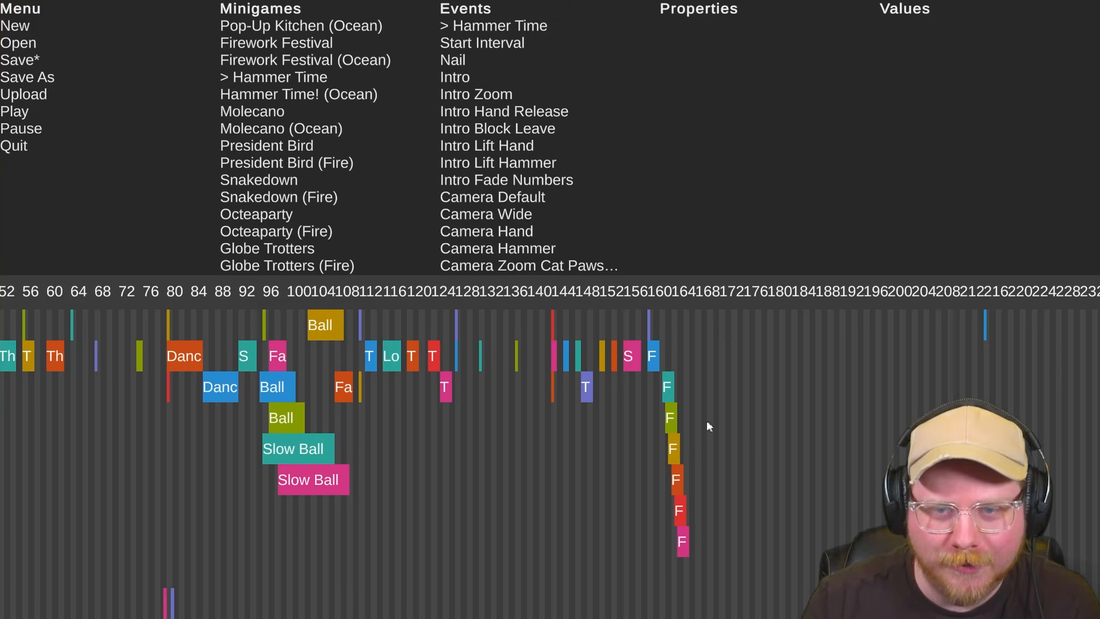
scroll(706, 420, up, 3)
click(673, 325)
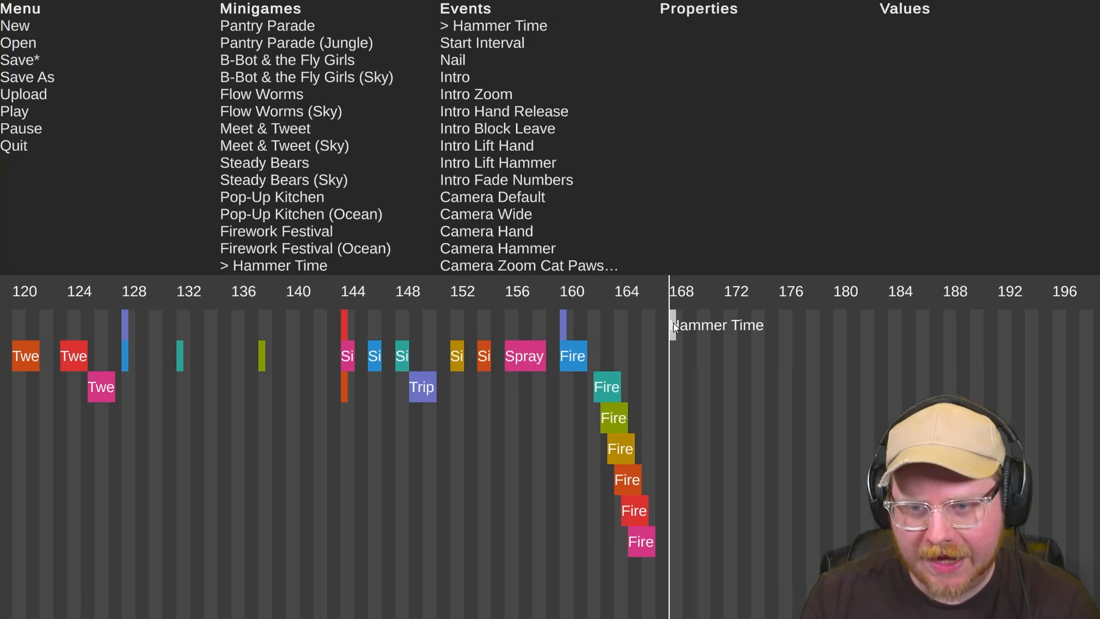
Look through the events available for Hammer Time, from the intro and camera events to the outros
scroll(679, 389, up, 1)
scroll(294, 223, down, 1)
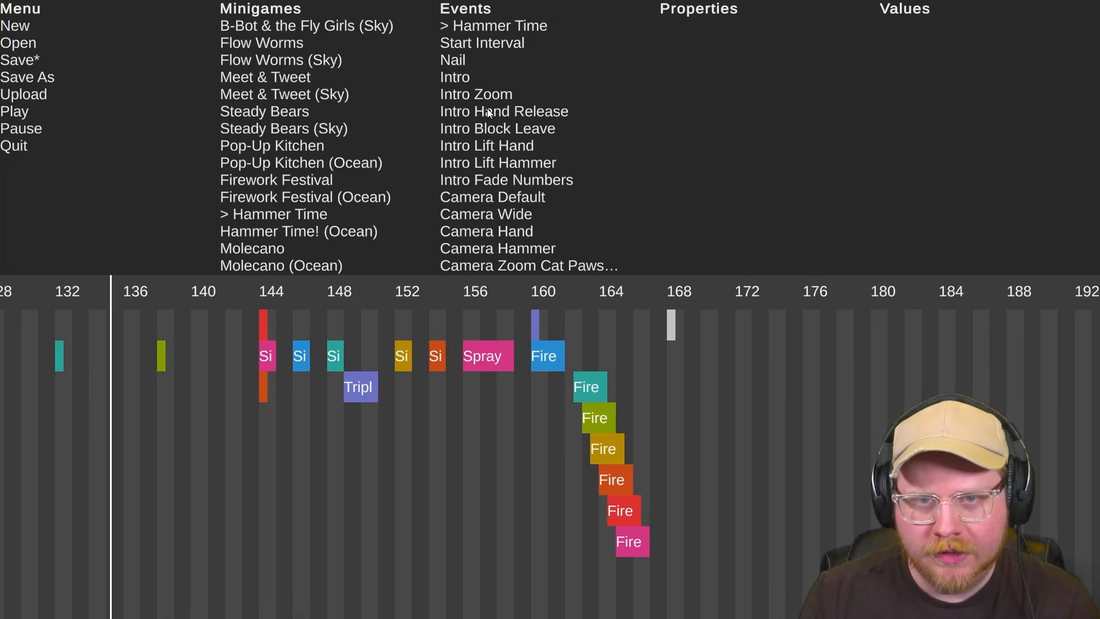
scroll(487, 108, down, 2)
scroll(504, 157, down, 3)
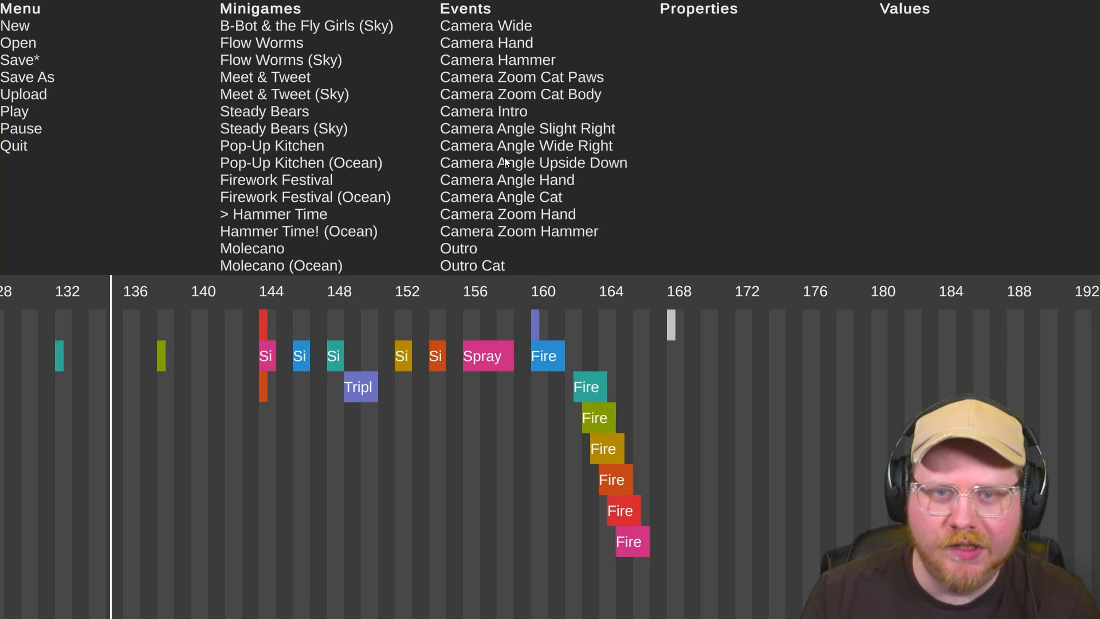
scroll(504, 157, up, 5)
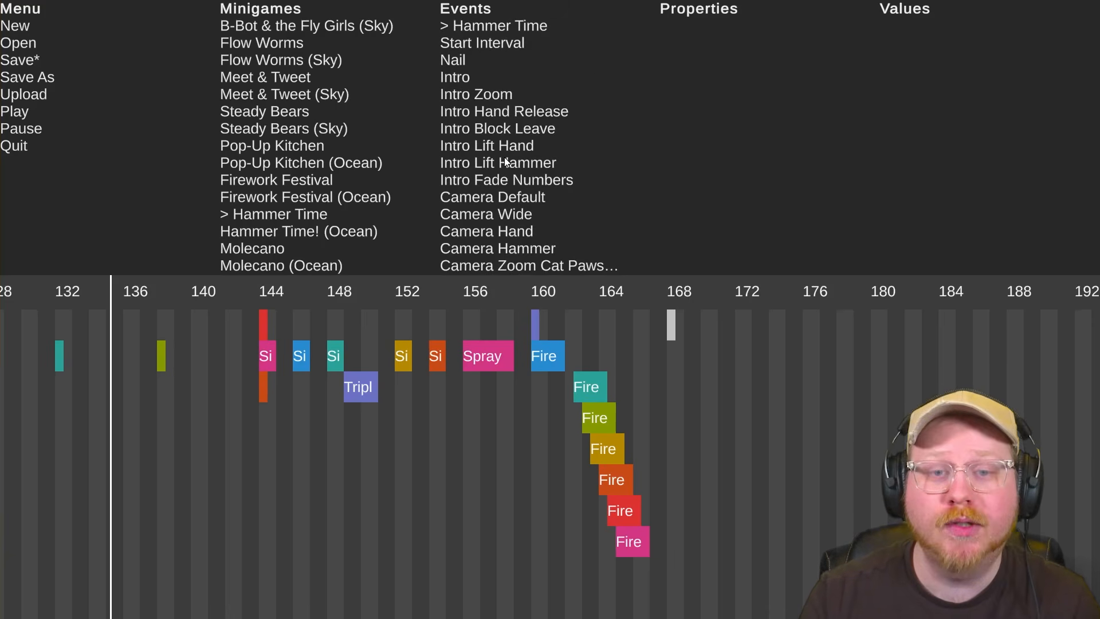
scroll(492, 147, down, 3)
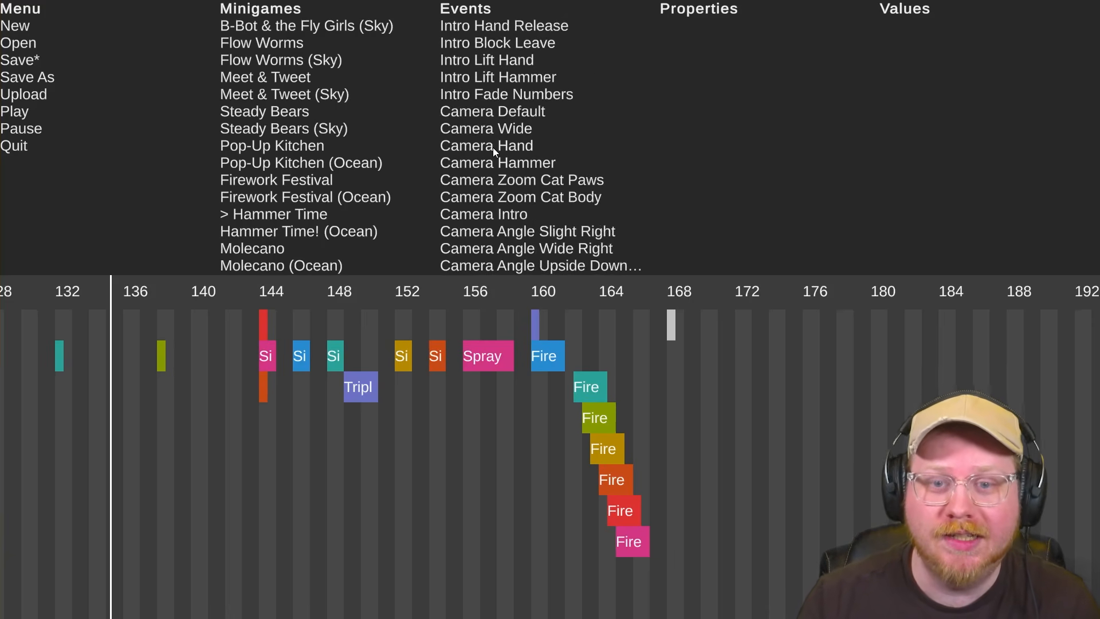
scroll(493, 147, down, 3)
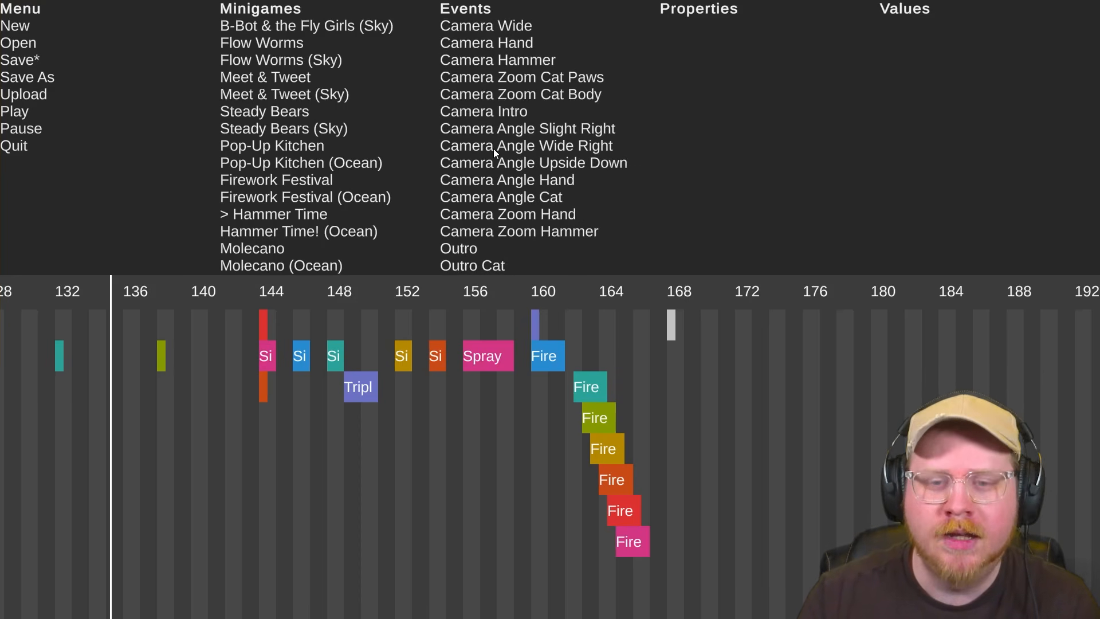
scroll(511, 170, up, 6)
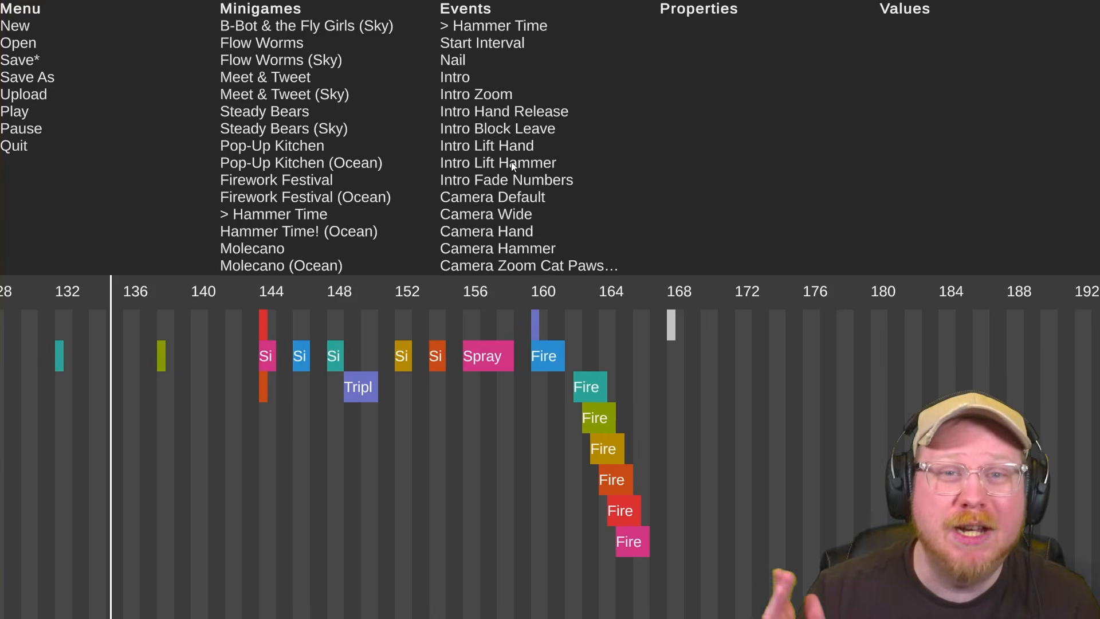
Place a four-beat Start Interval event and a Nail event below it, both starting at beat 168
click(479, 41)
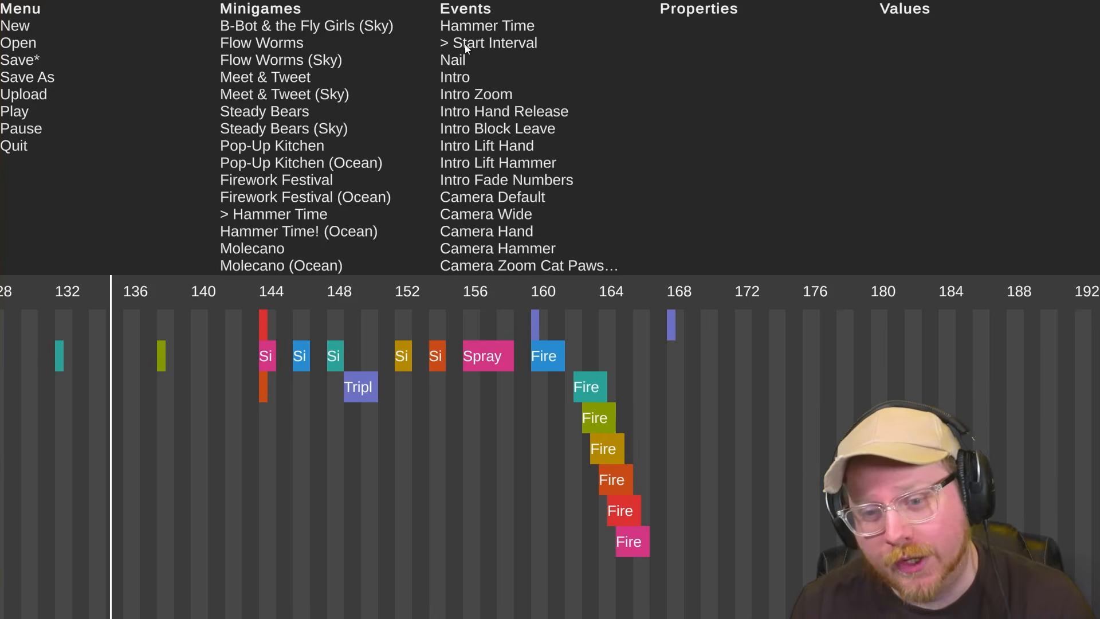
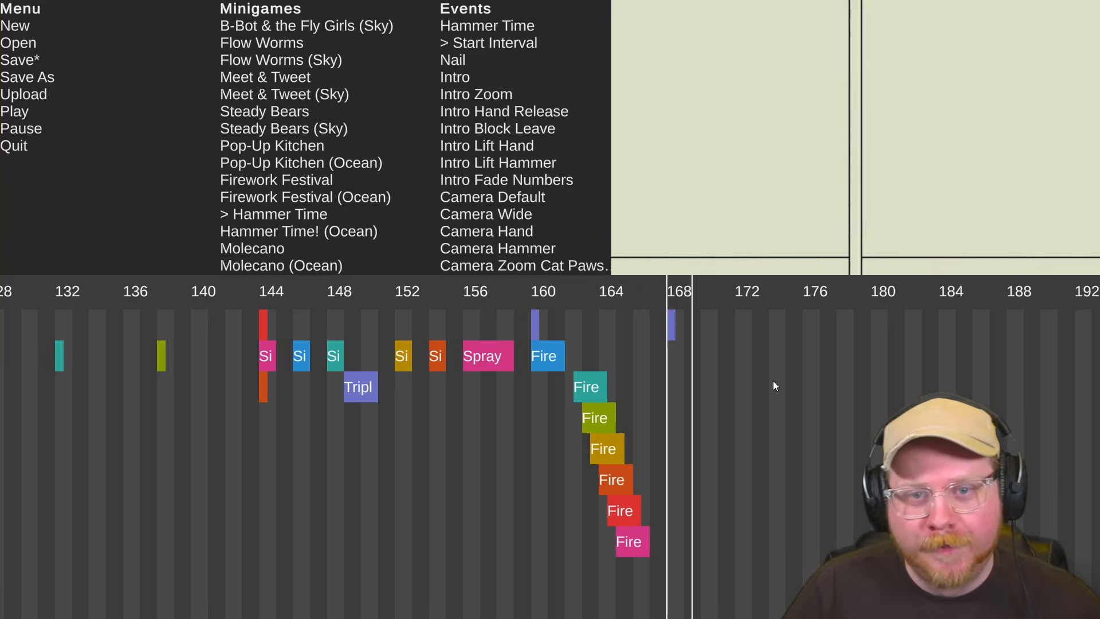
drag(466, 43, 646, 369)
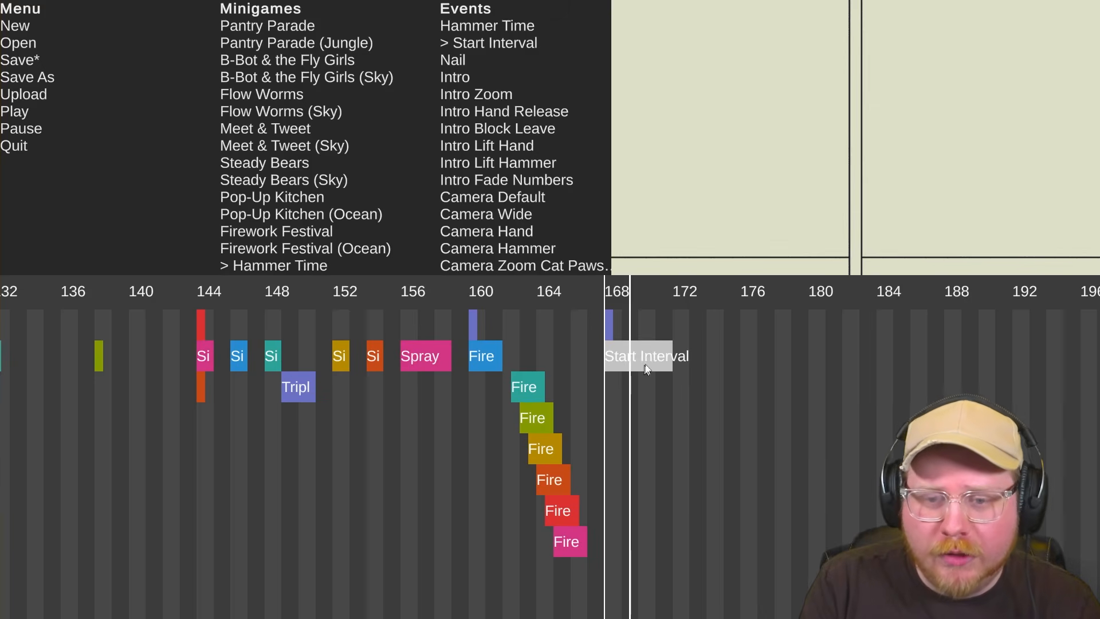
click(456, 62)
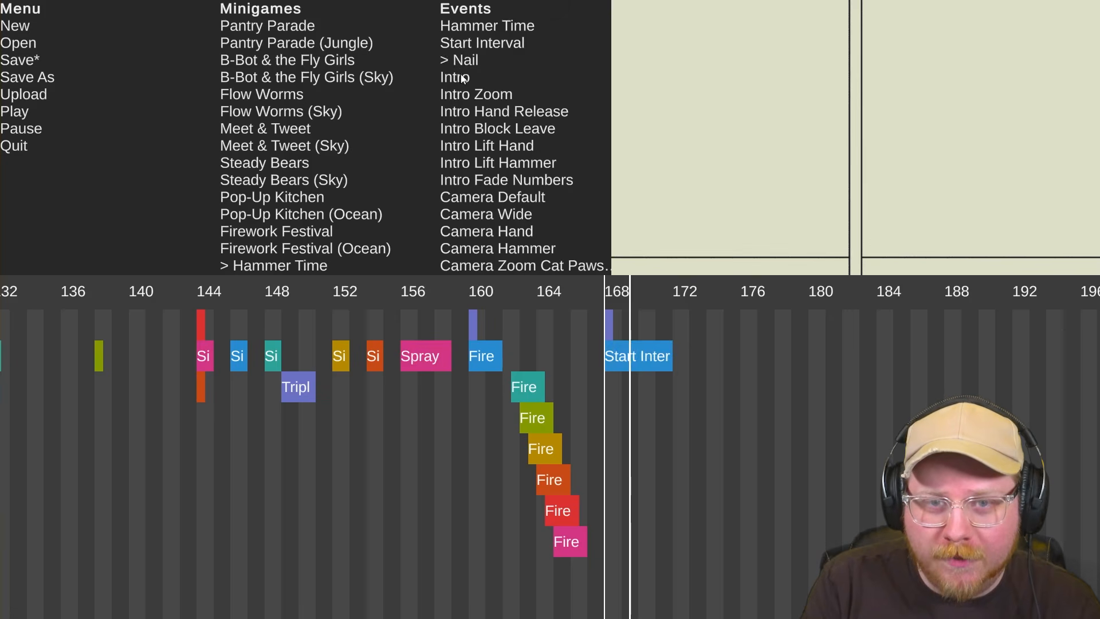
click(642, 394)
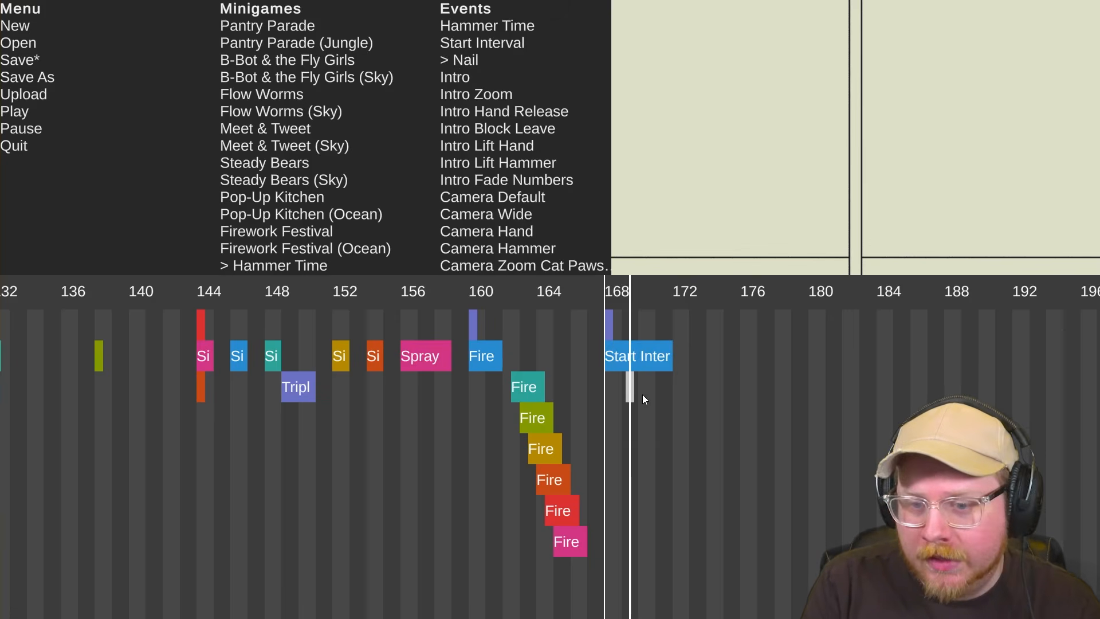
scroll(642, 394, up, 2)
scroll(642, 394, up, 2)
drag(617, 385, 575, 381)
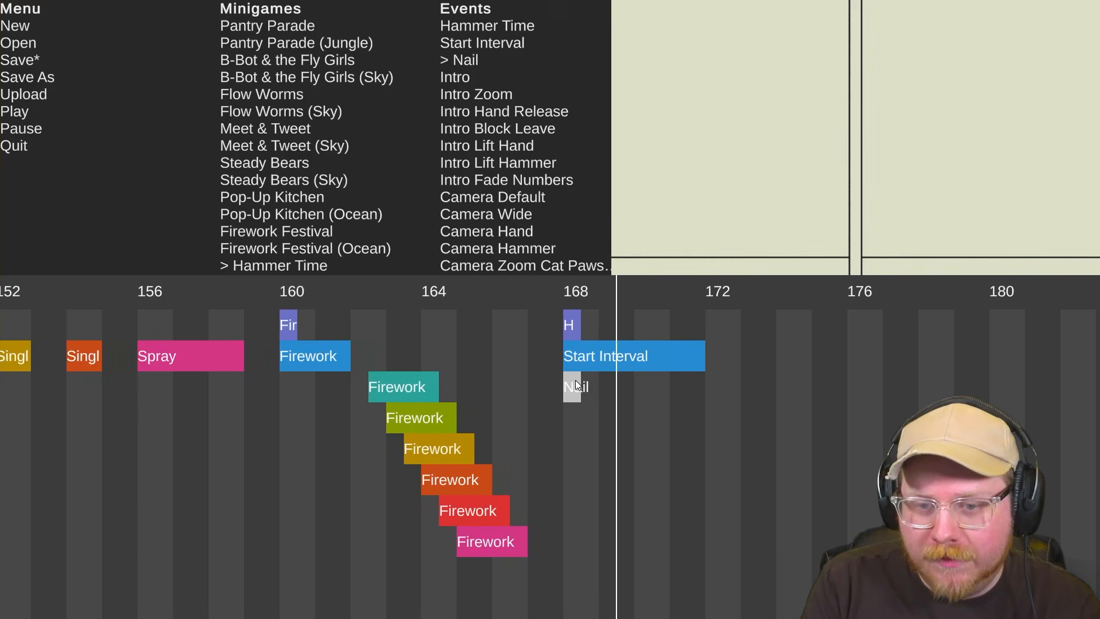
click(677, 364)
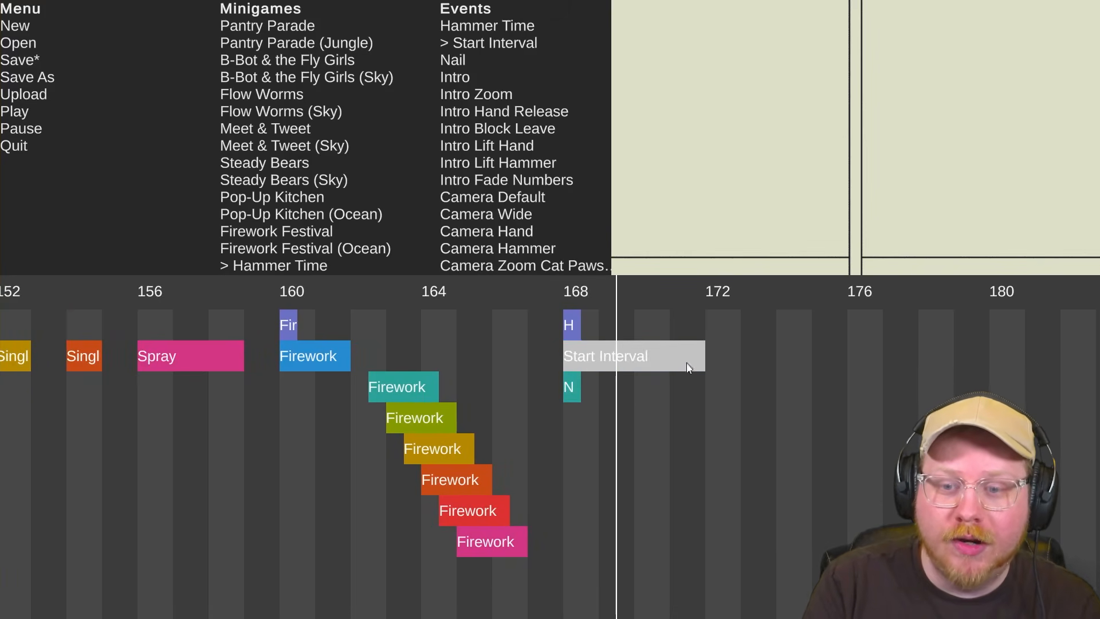
key(ctrl+c)
key(ctrl+v)
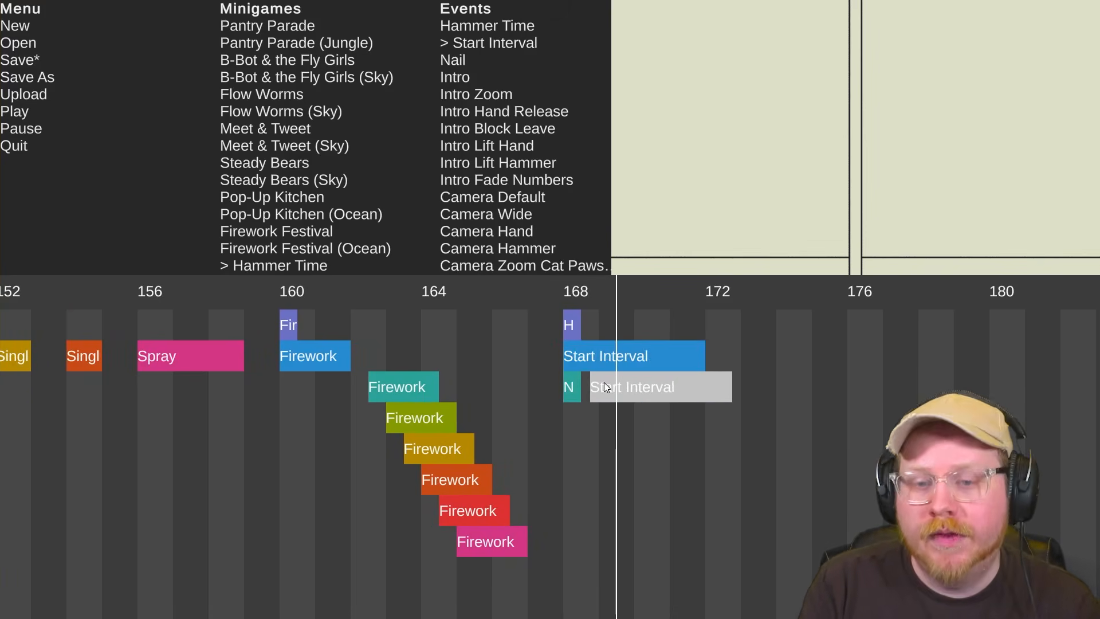
key(Delete)
Copy the Nail event at beat 168 to beats 169, 170 and 171
click(573, 388)
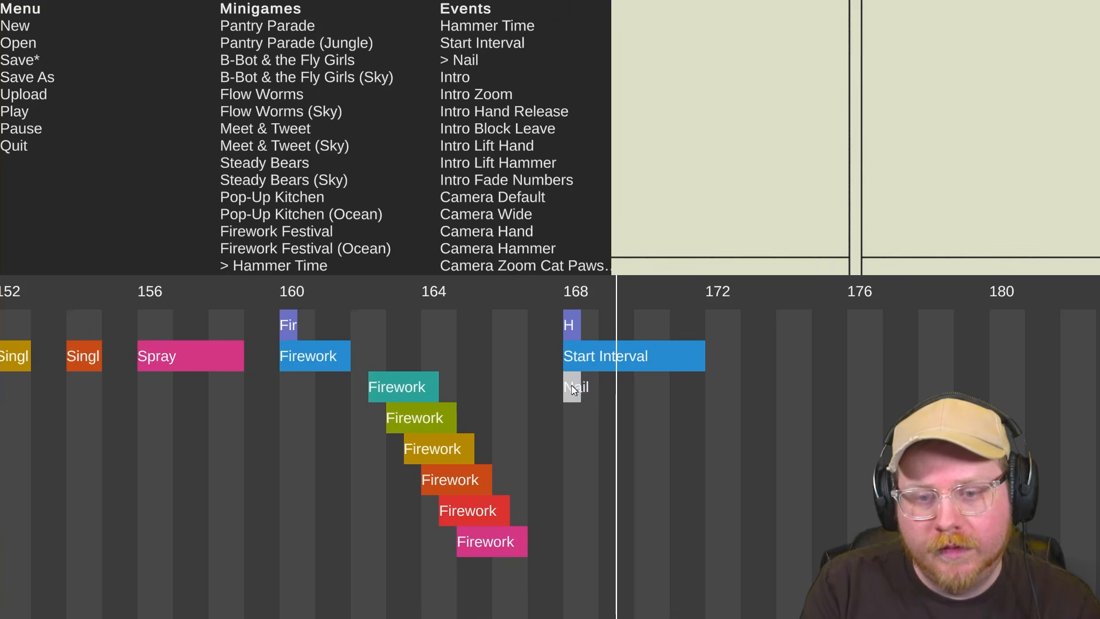
key(ctrl+c)
key(ctrl+v)
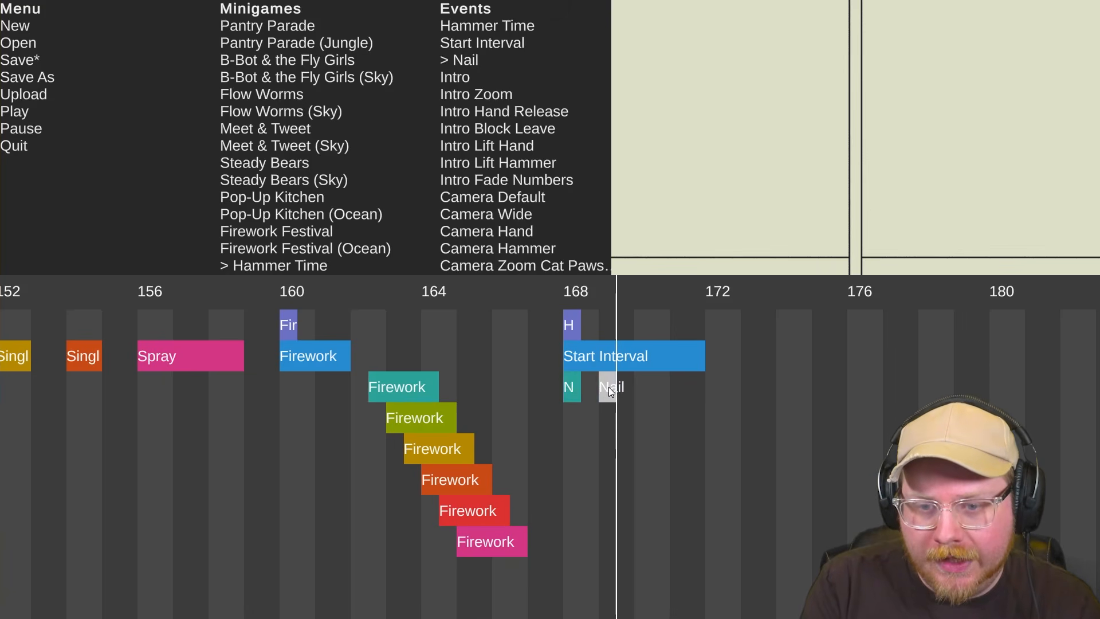
key(ctrl+v)
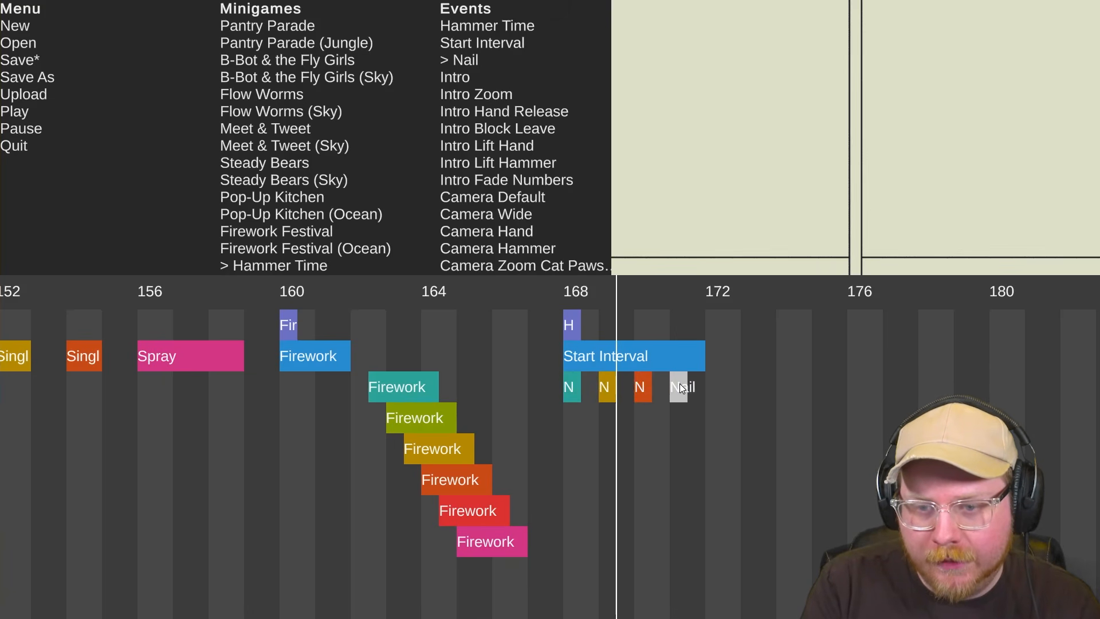
Set the playback start to beat 168 and play the Hammer Time interval through twice
drag(557, 287, 564, 289)
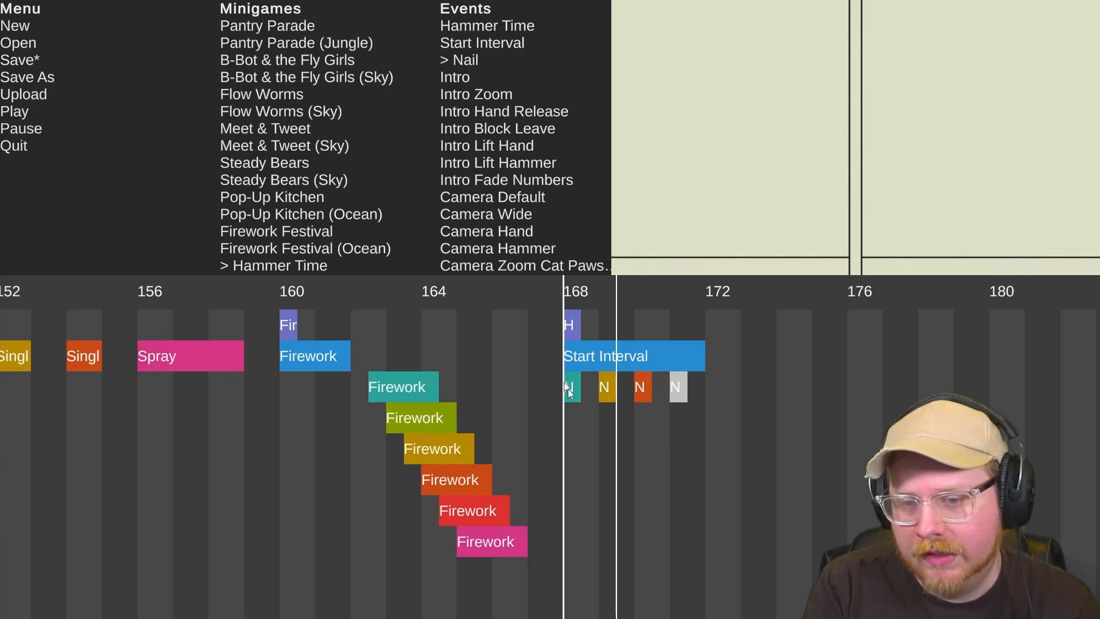
click(619, 491)
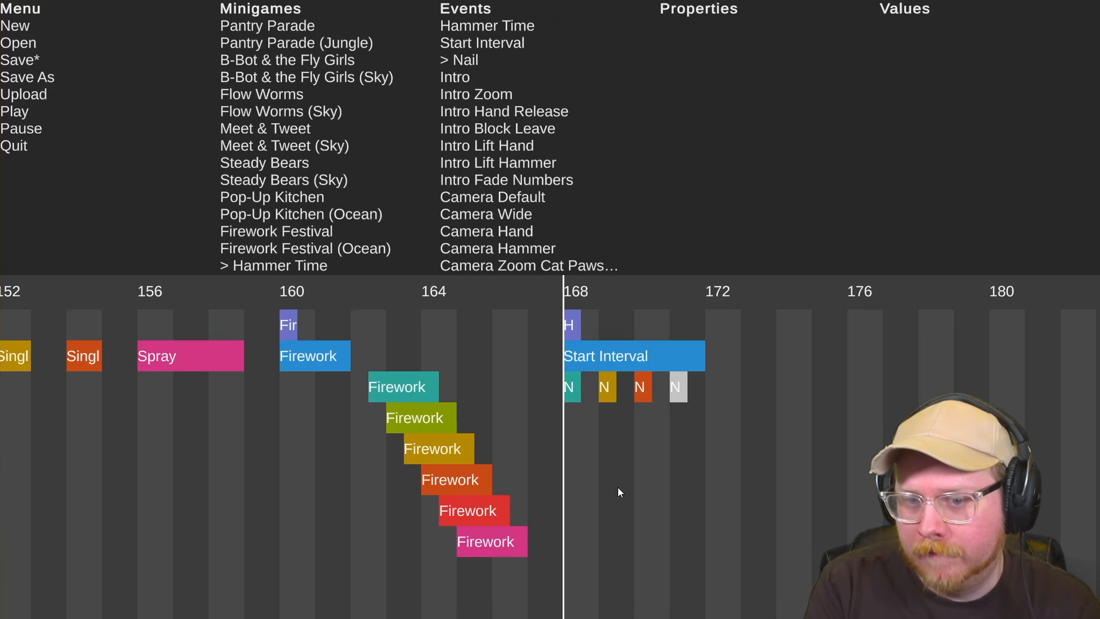
key(space)
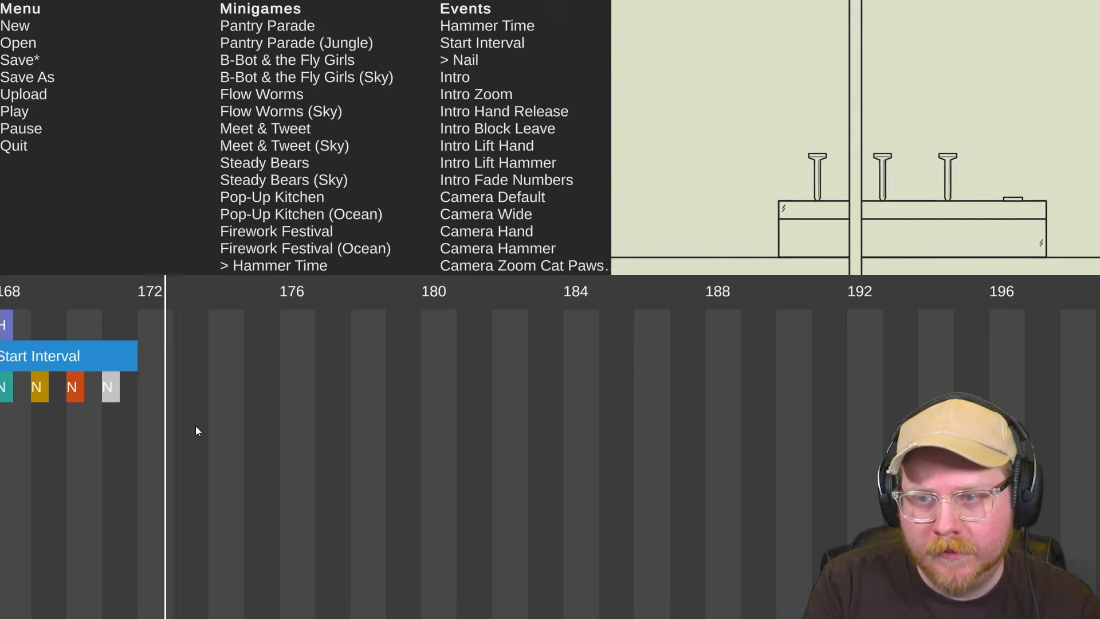
key(space)
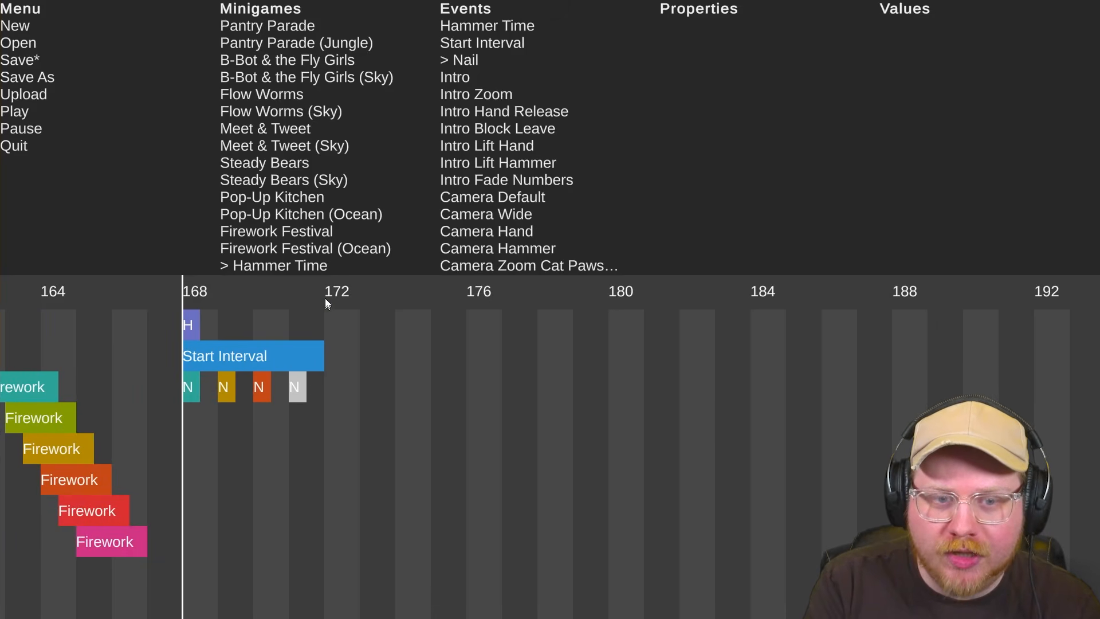
drag(325, 298, 182, 309)
drag(348, 323, 331, 381)
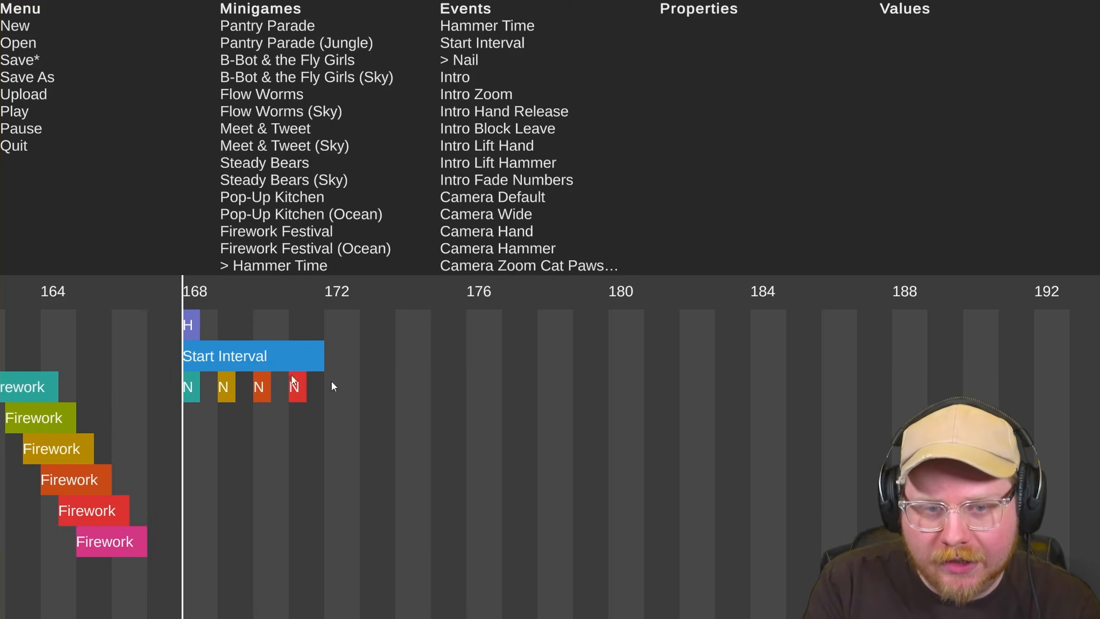
key(space)
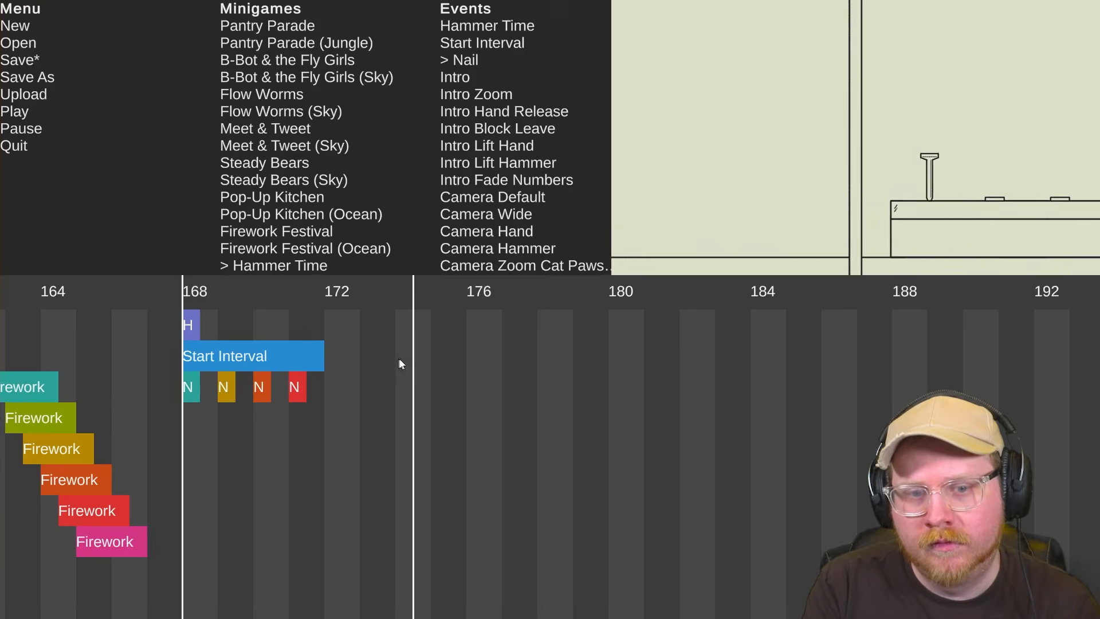
key(space)
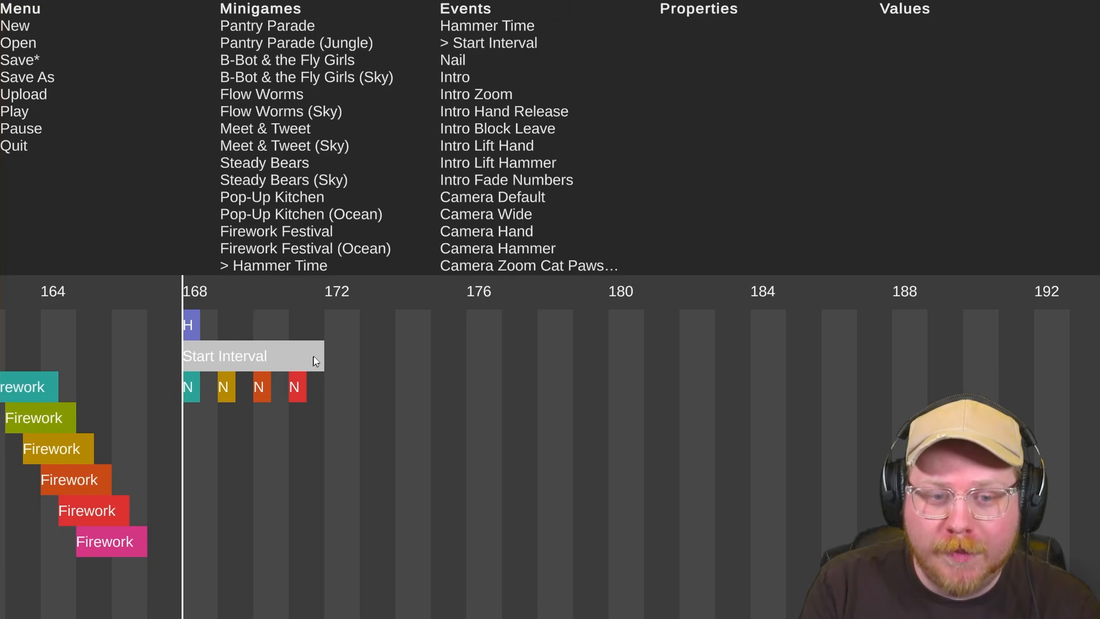
Shorten the Start Interval to two beats and move the last three Nail events to beats 168.5, 169 and 169.5
mouse_move(319, 353)
mouse_down()
mouse_move(446, 354)
mouse_move(304, 356)
mouse_move(326, 358)
mouse_up()
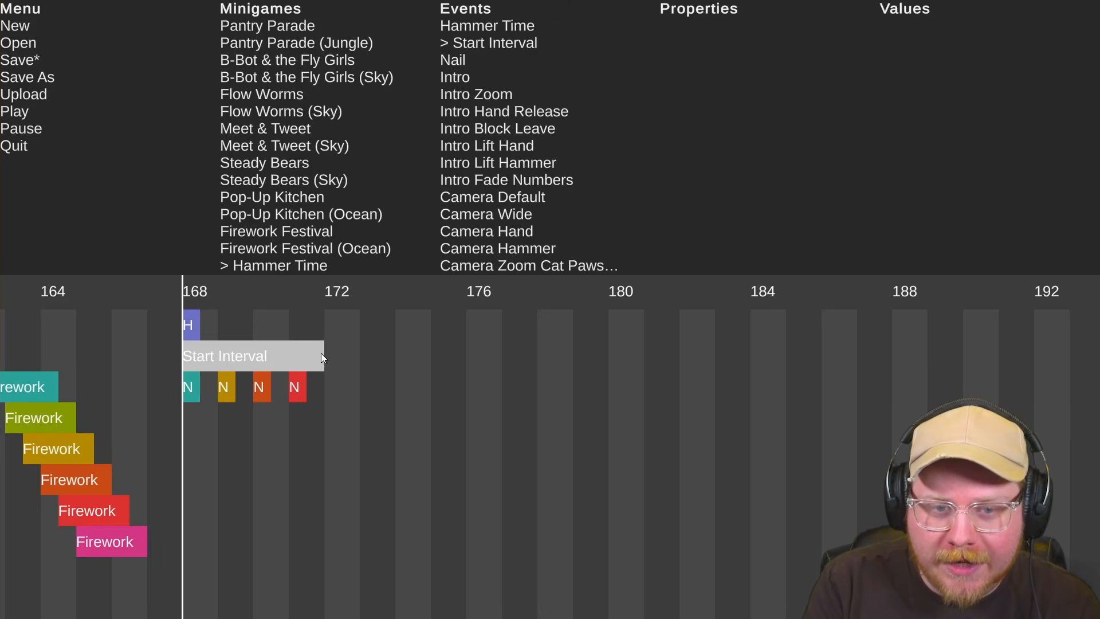
drag(338, 352, 252, 359)
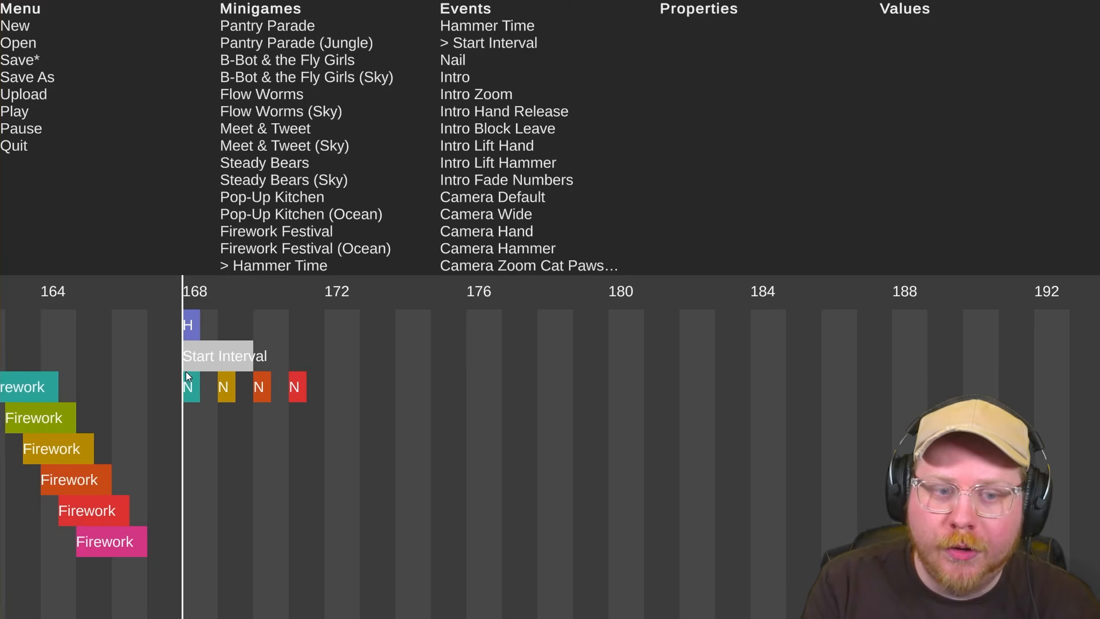
scroll(172, 367, up, 4)
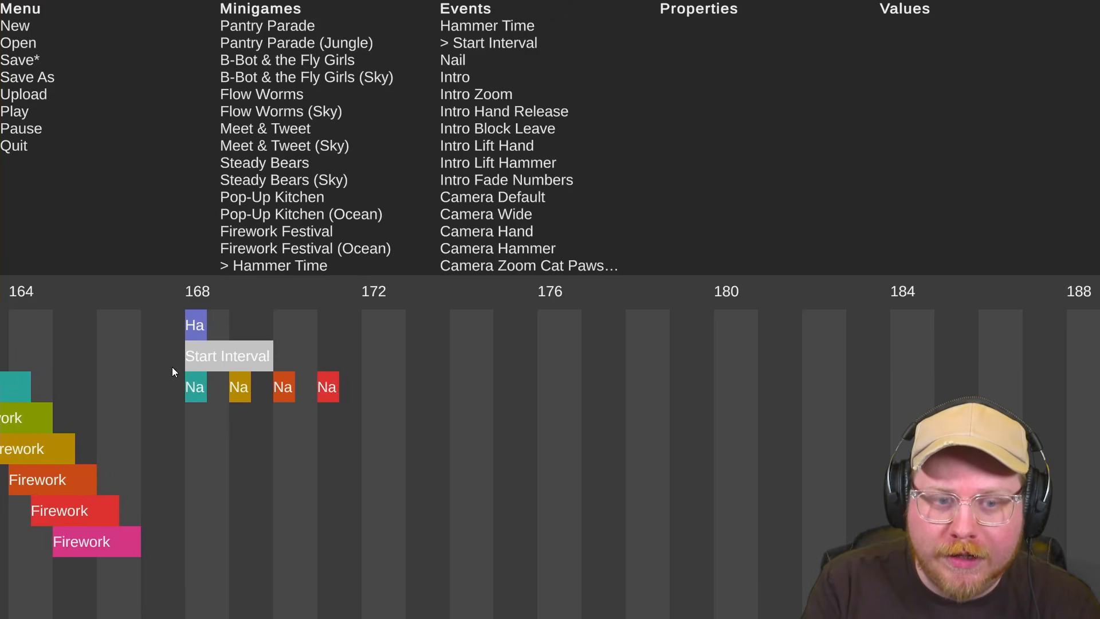
drag(255, 393, 232, 419)
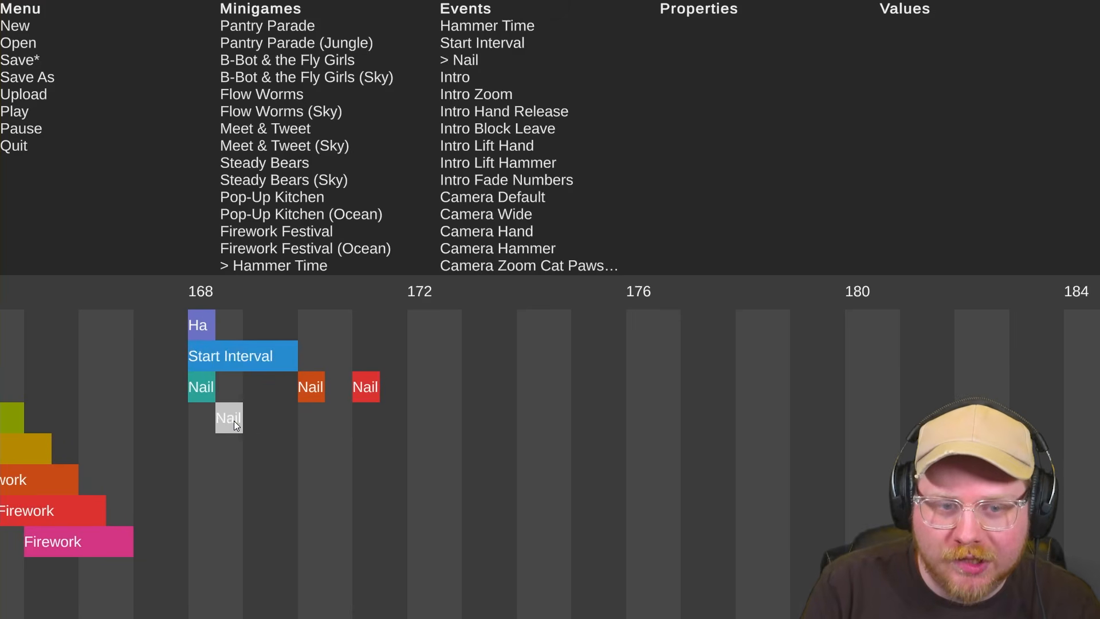
drag(305, 395, 261, 394)
drag(357, 395, 275, 418)
click(284, 360)
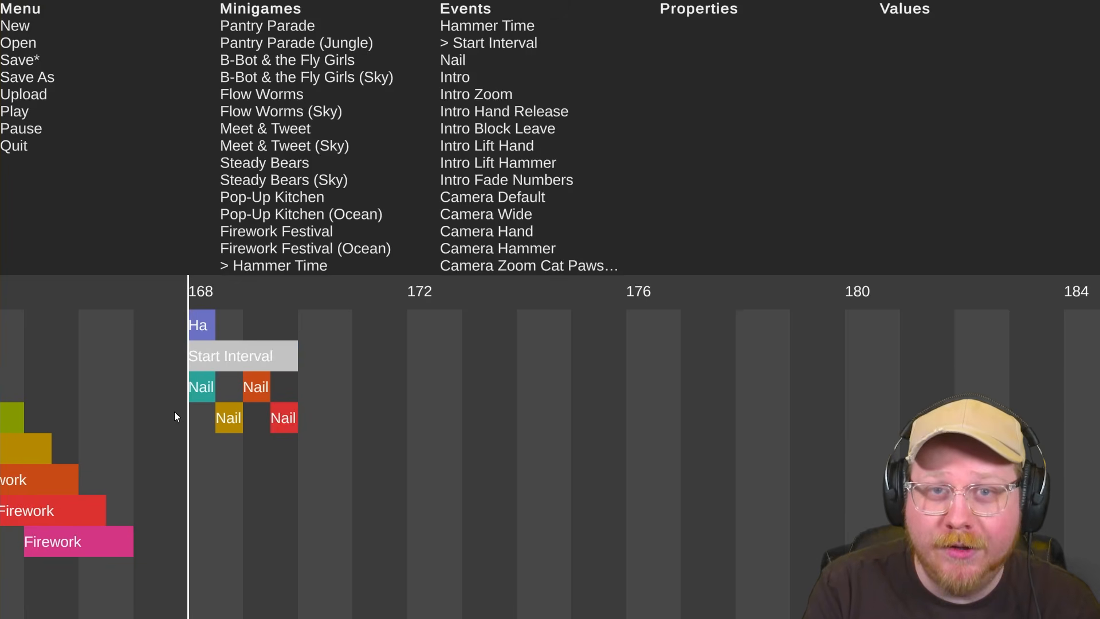
Play the half-beat Nail pattern from beat 168, and move the playback start to beat 170
key(space)
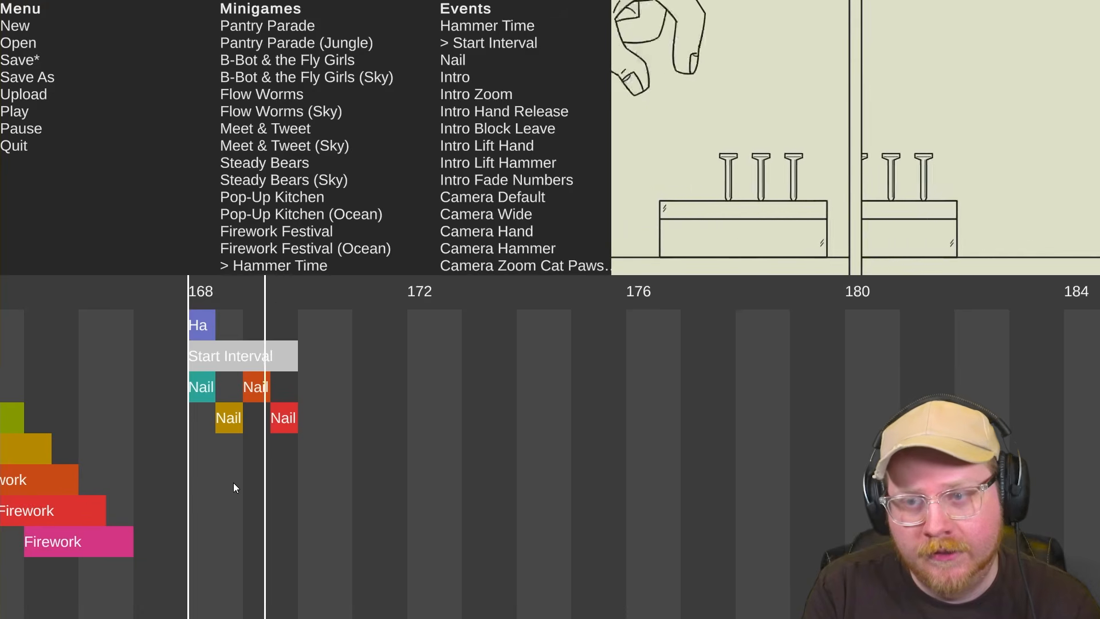
key(space)
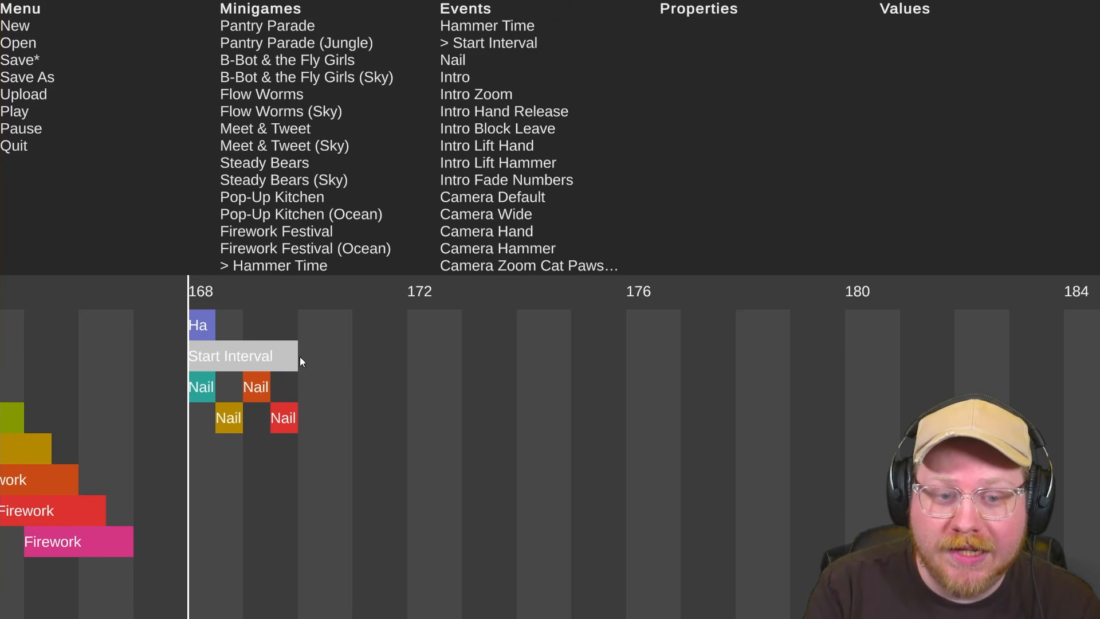
click(300, 302)
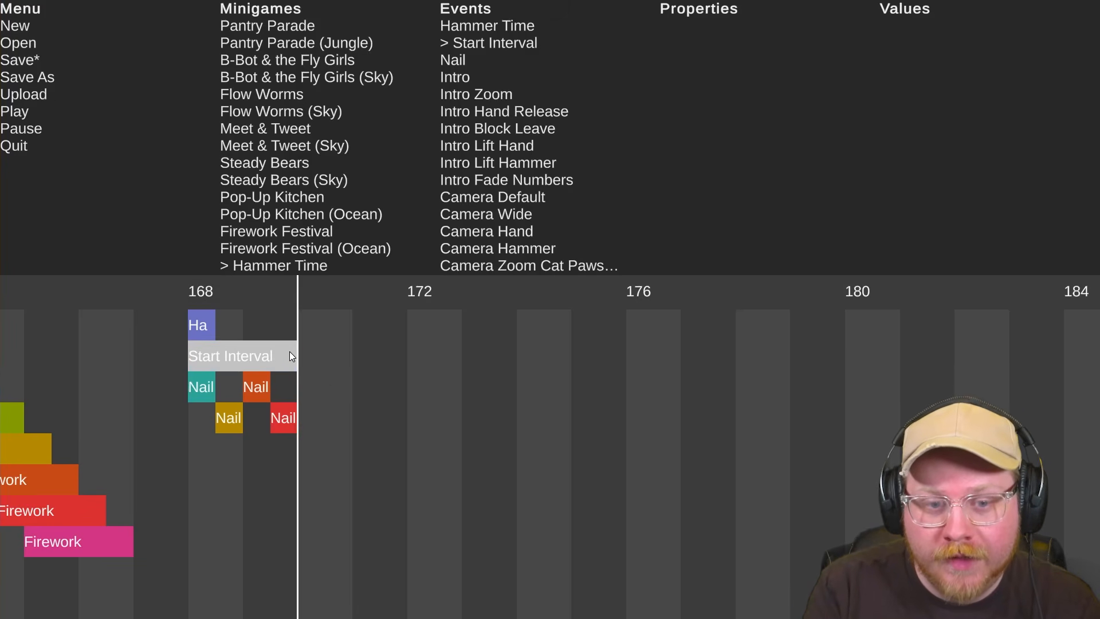
Extend the Start Interval at beat 168 to four beats so it ends at beat 172
drag(290, 351, 395, 353)
click(257, 387)
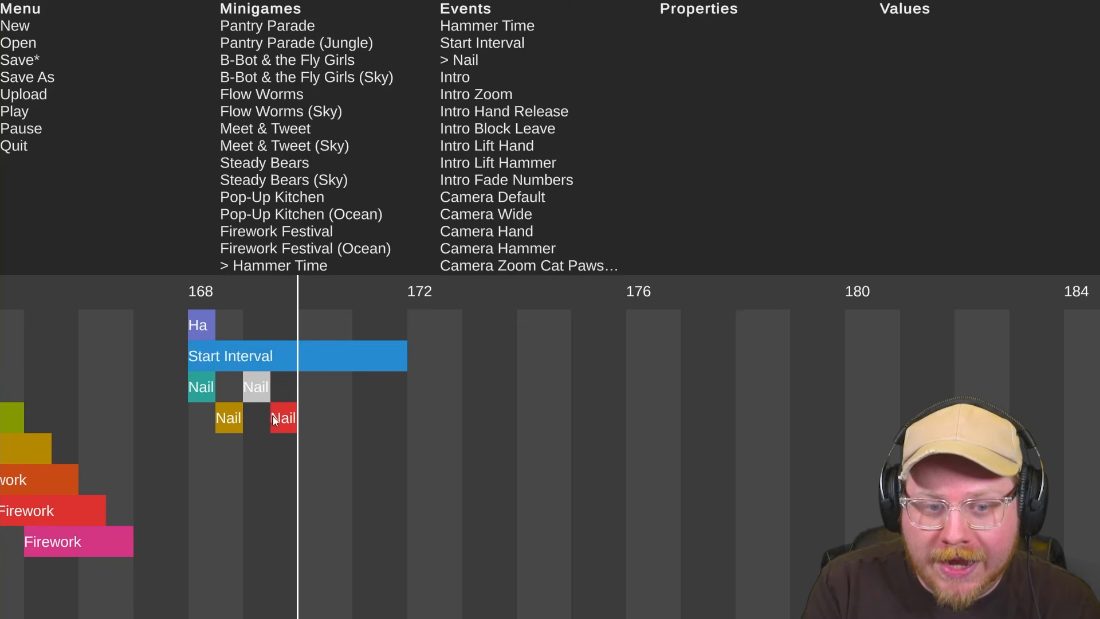
click(234, 411)
Play the four-beat Hammer Time interval twice from beat 168
click(188, 286)
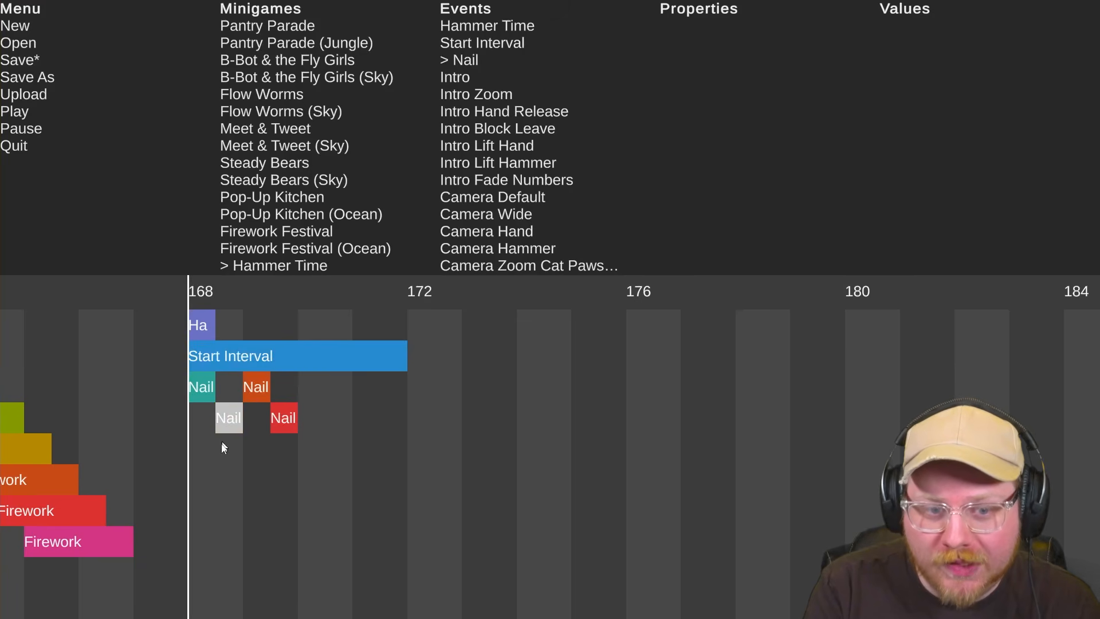
key(space)
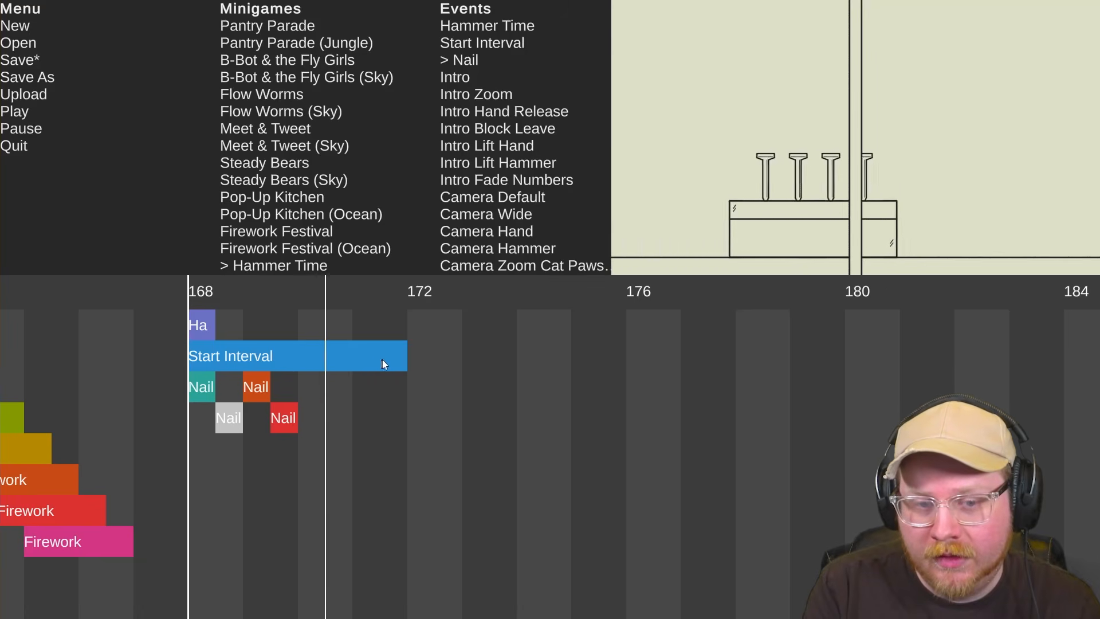
key(space)
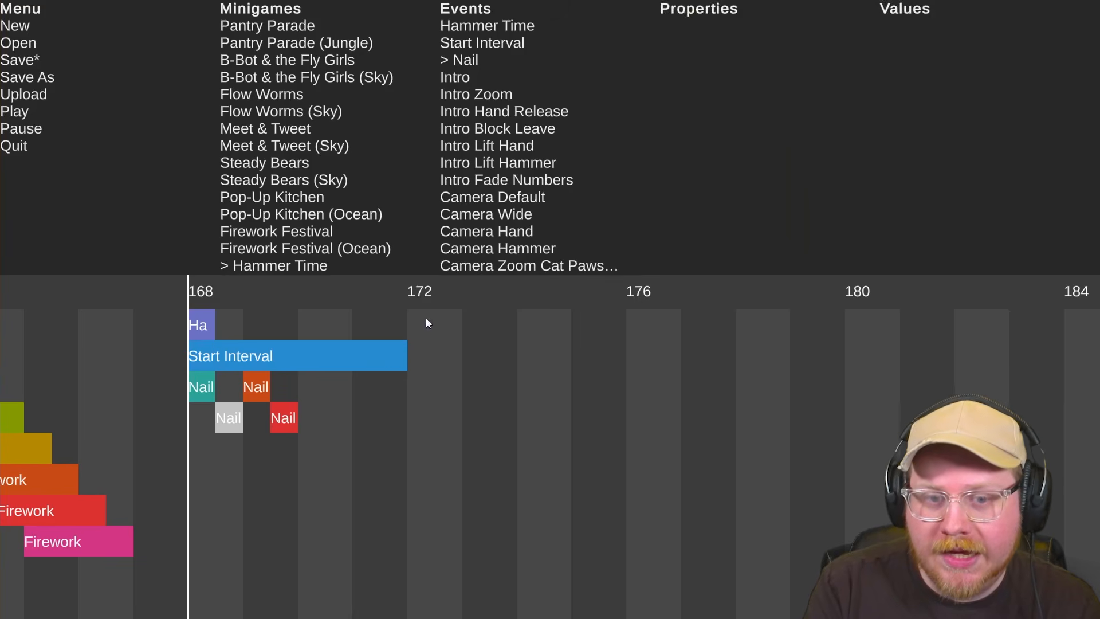
click(404, 301)
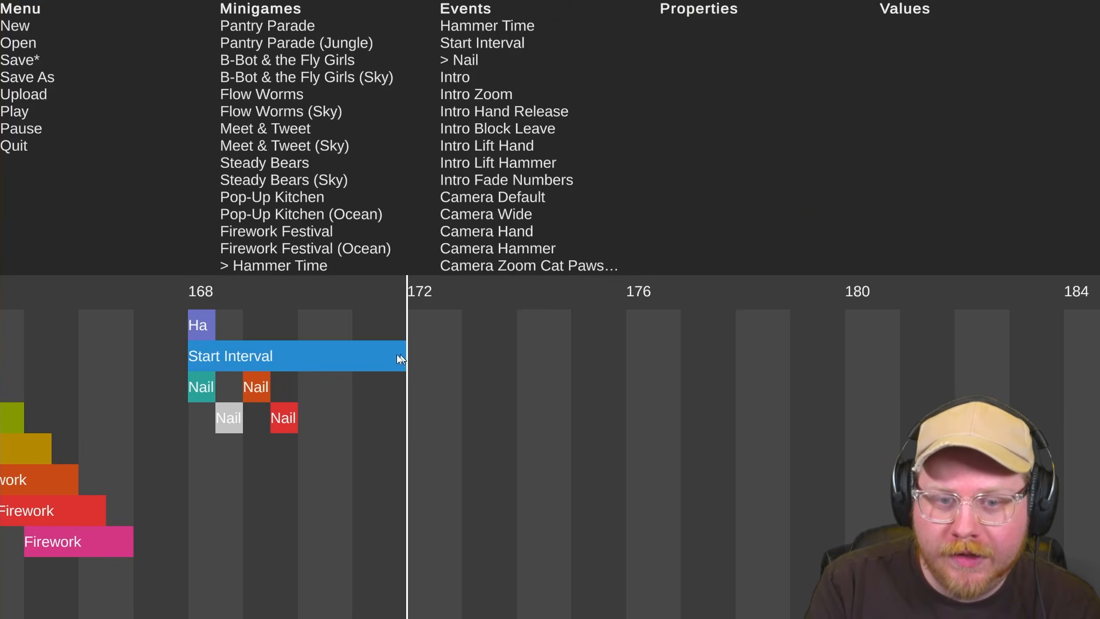
click(188, 294)
key(space)
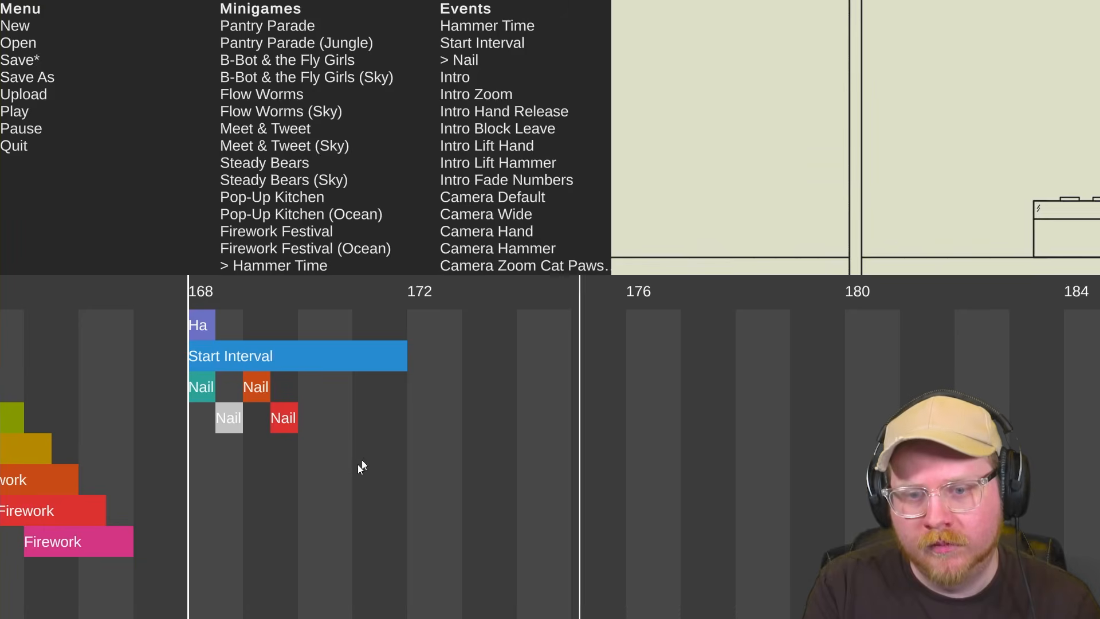
key(space)
Build a two-beat Start Interval at beat 176 from a copy, with copied Nail events at beats 176 and 177
click(619, 293)
click(284, 355)
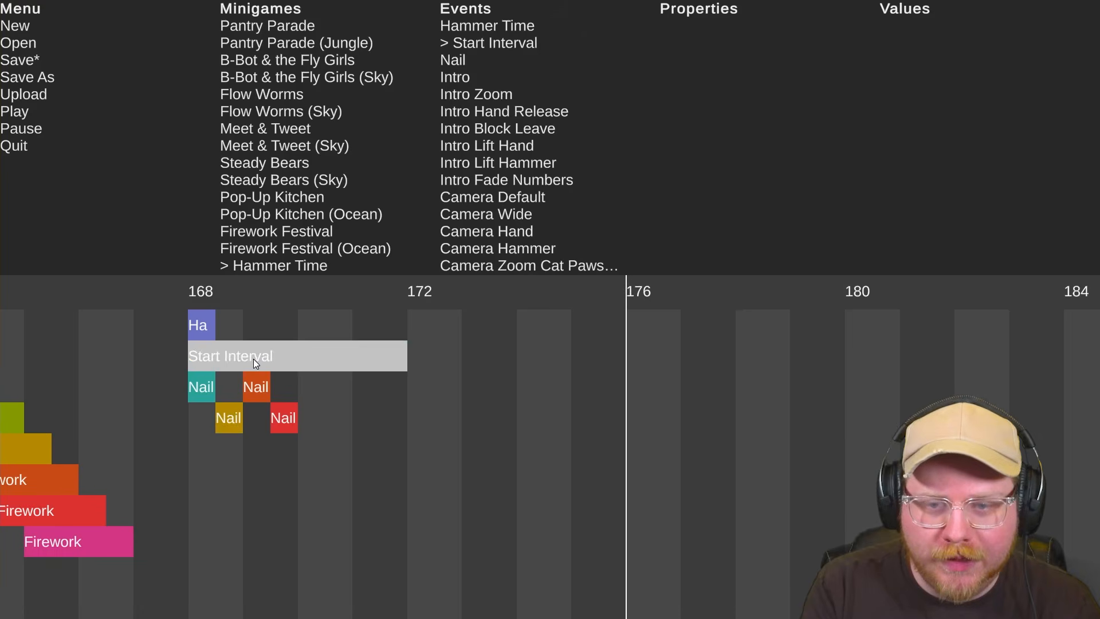
drag(254, 359, 687, 349)
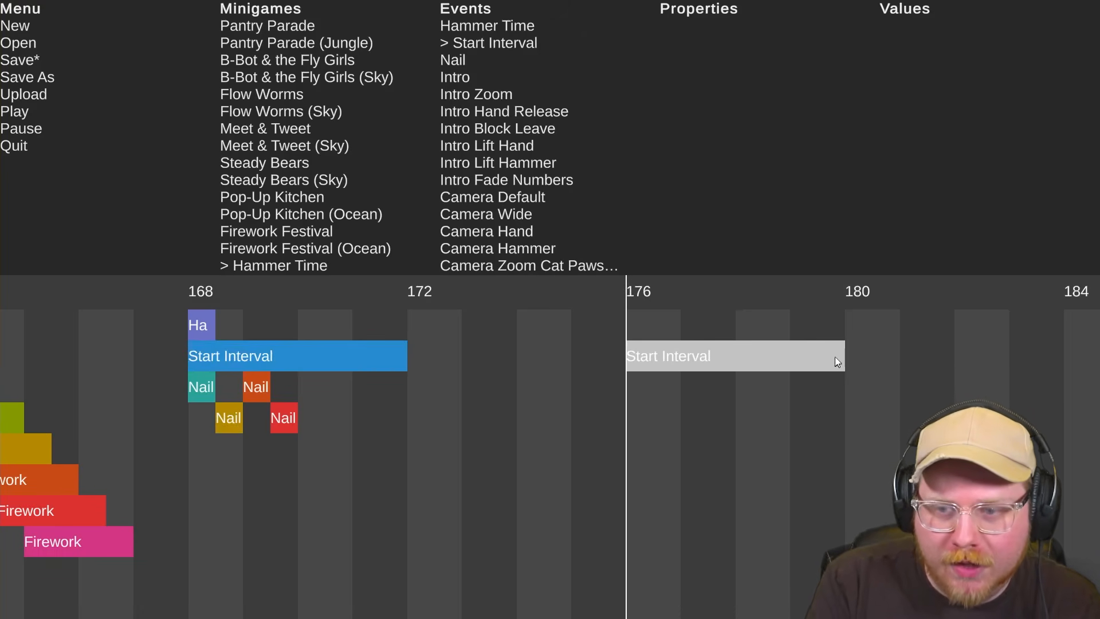
drag(835, 356, 735, 362)
drag(260, 387, 637, 390)
drag(291, 418, 699, 418)
Play both Hammer Time intervals from beat 168, and move the playback start to beat 176
click(200, 337)
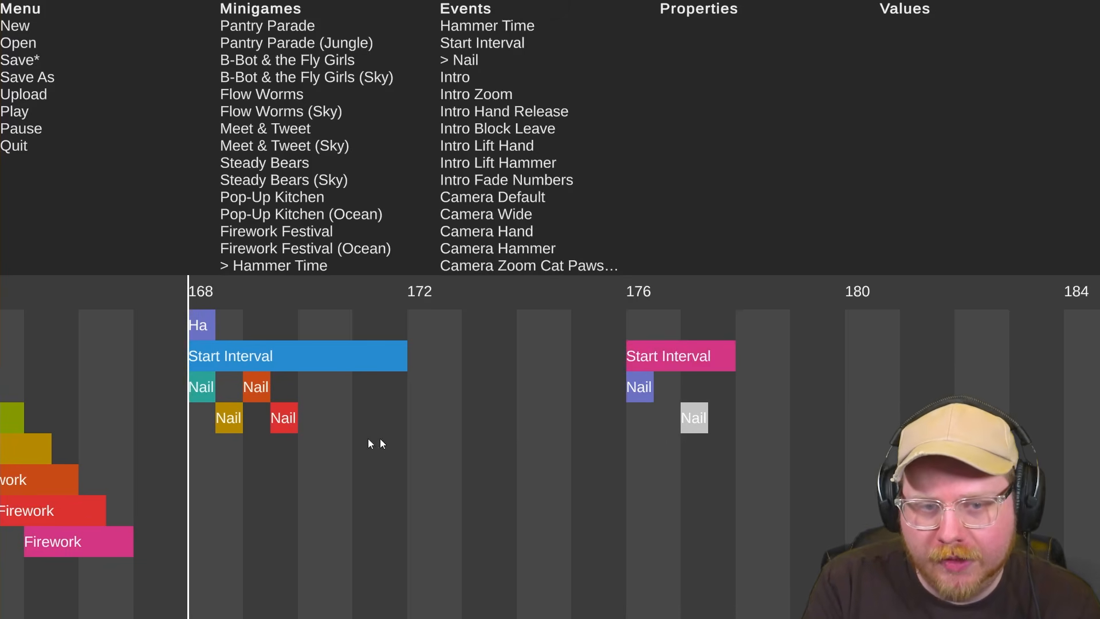
key(space)
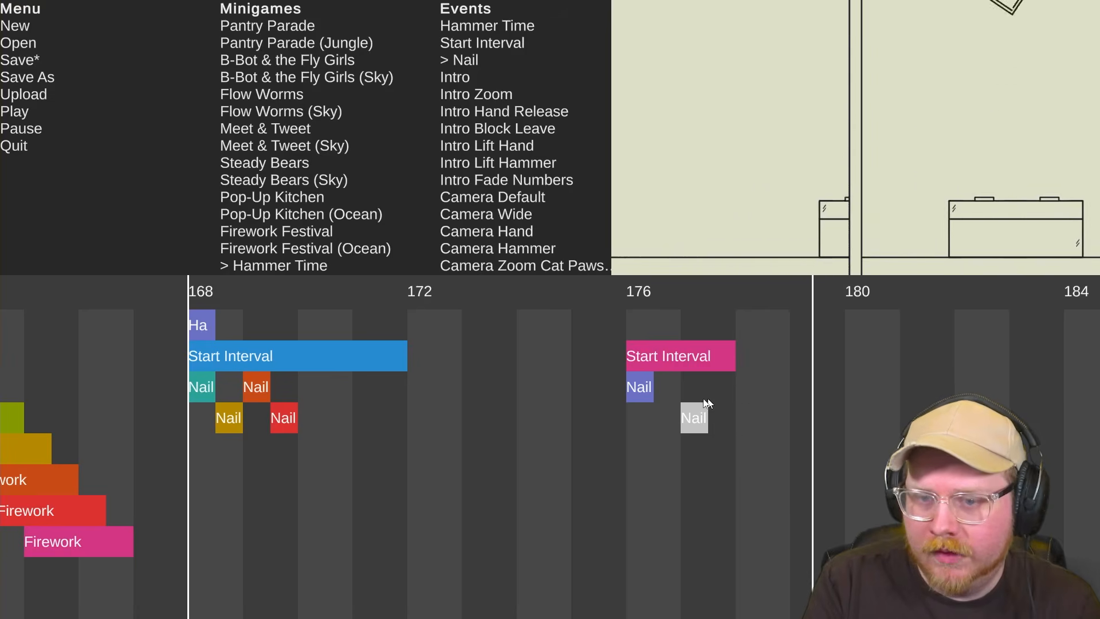
key(space)
click(633, 293)
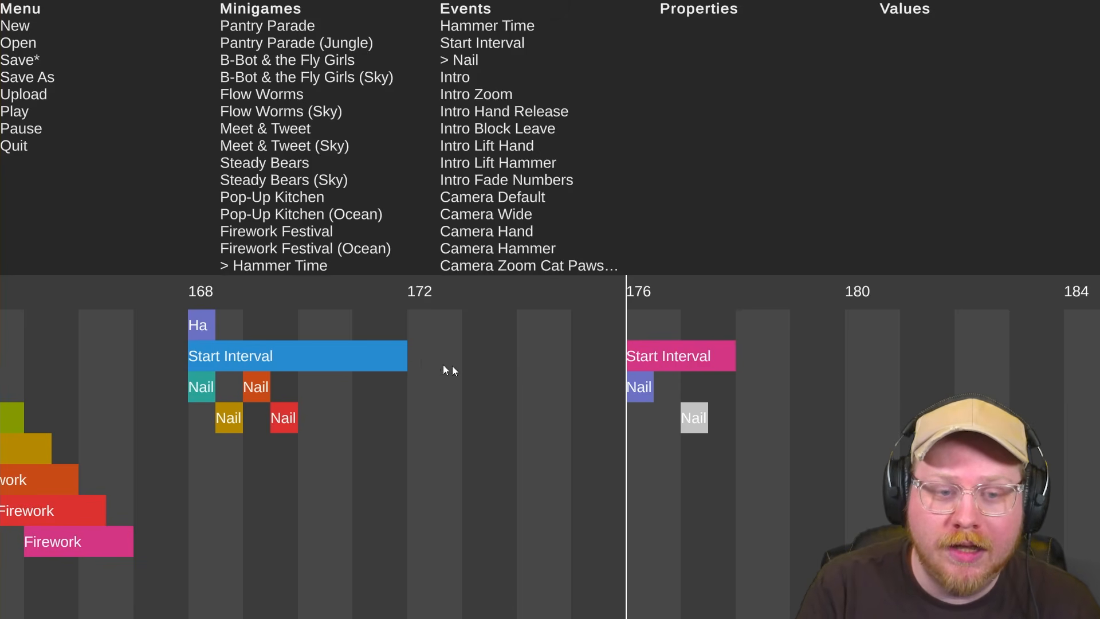
drag(423, 322, 612, 439)
drag(425, 326, 606, 430)
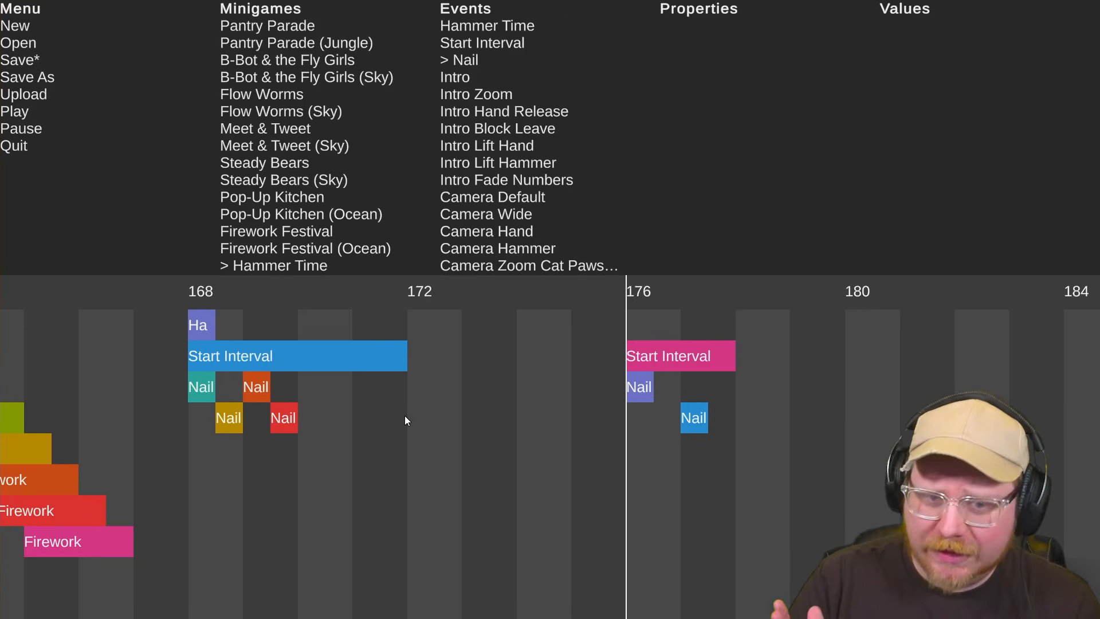
scroll(411, 417, down, 1)
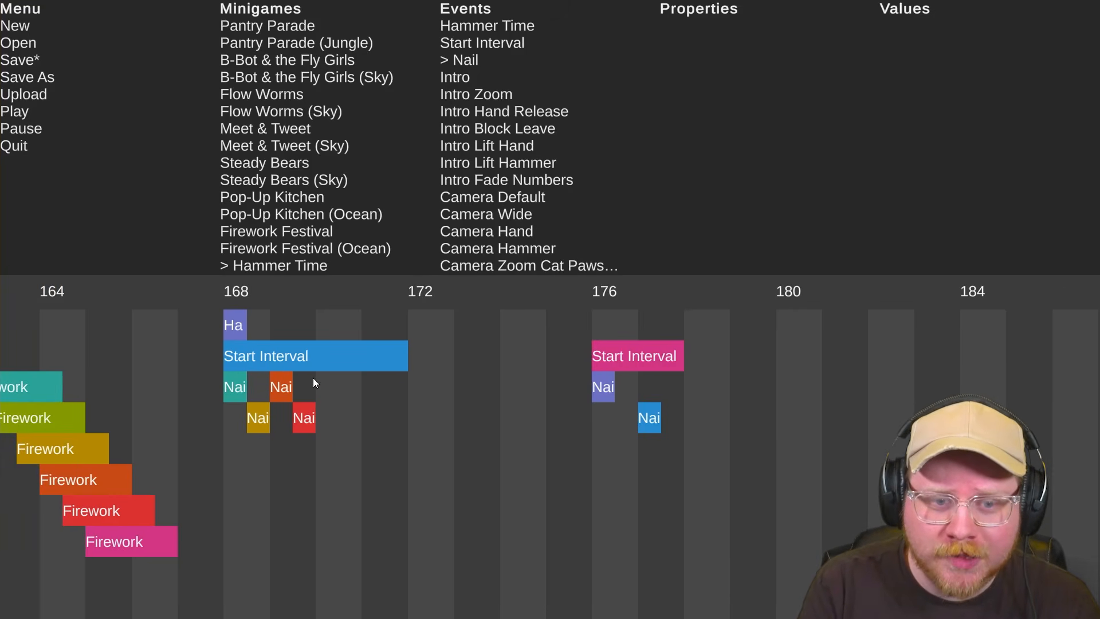
click(368, 359)
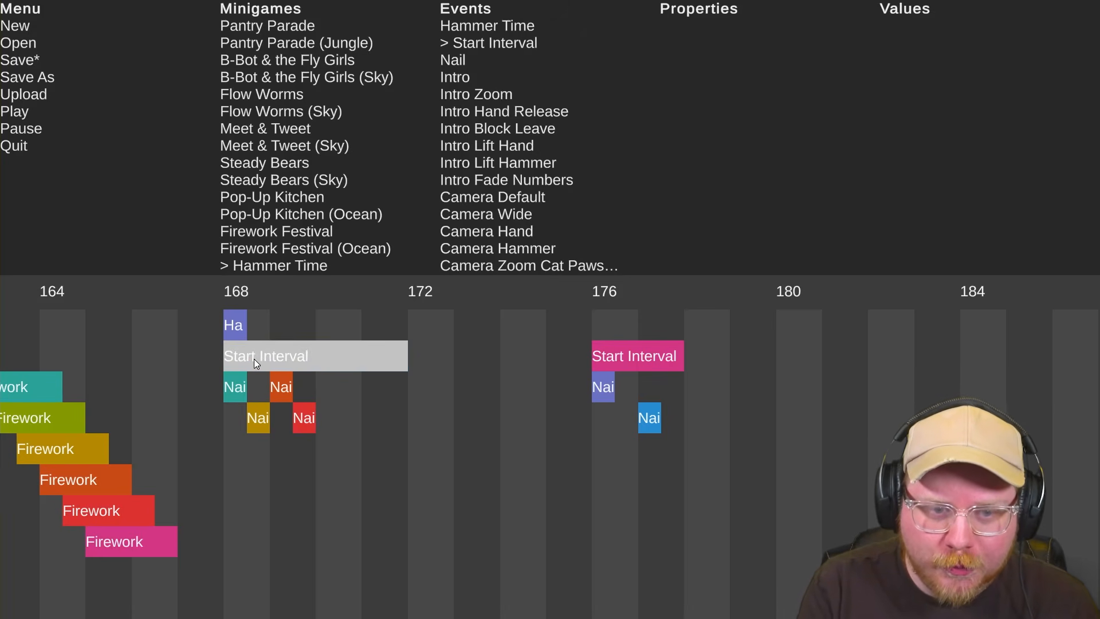
key(ctrl+d)
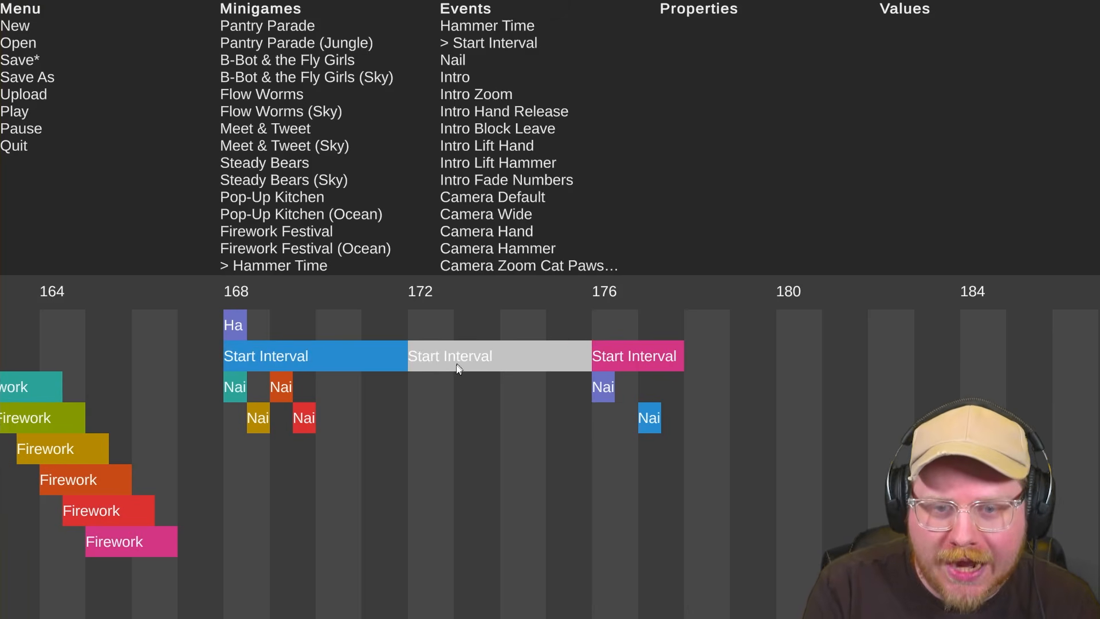
key(Delete)
Replay the timeline from beat 168 two more times to check the pause between the nails and their response
click(224, 288)
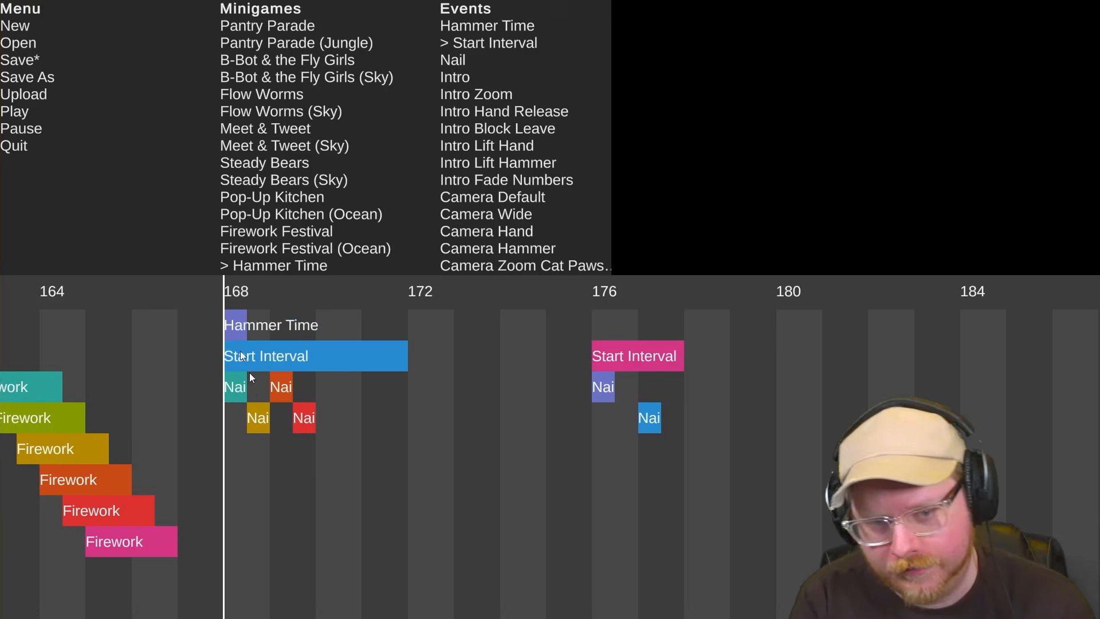
key(space)
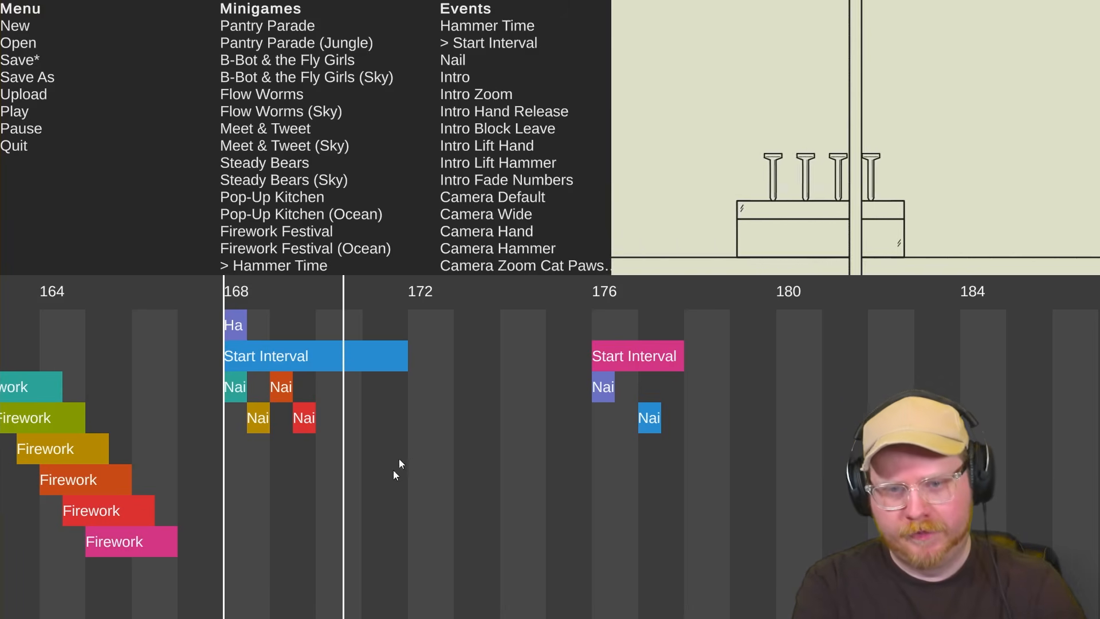
key(space)
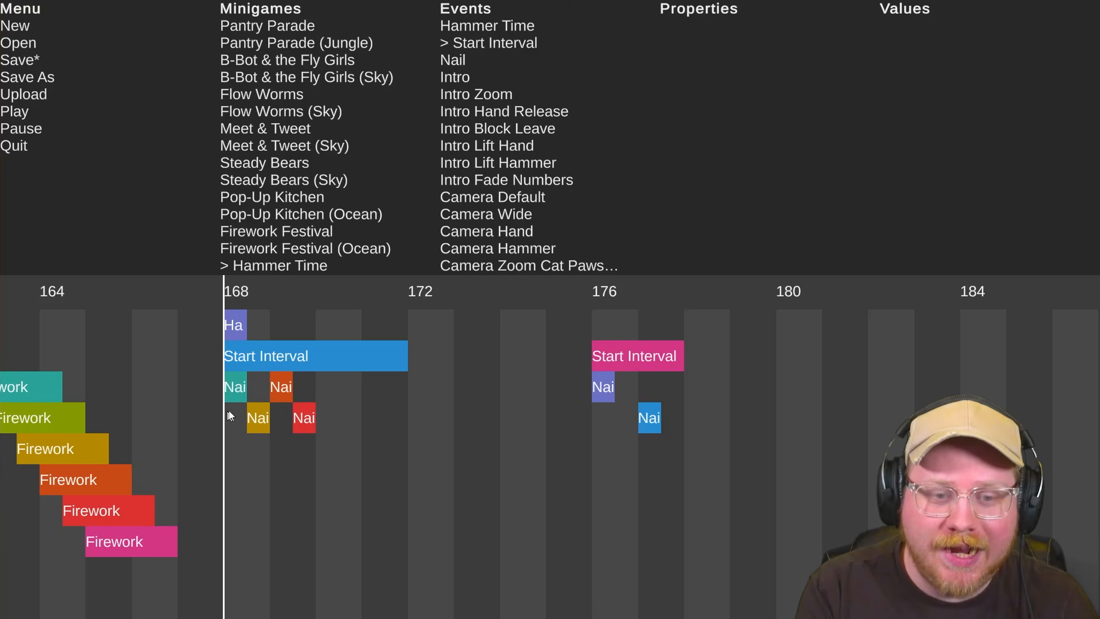
key(space)
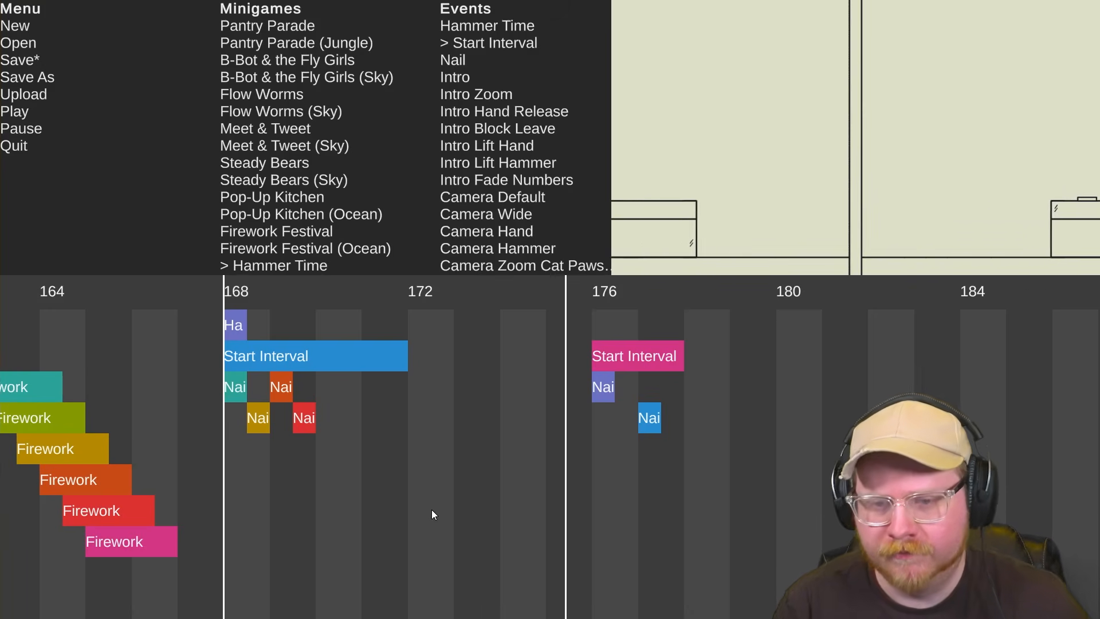
scroll(621, 378, right, 5)
key(space)
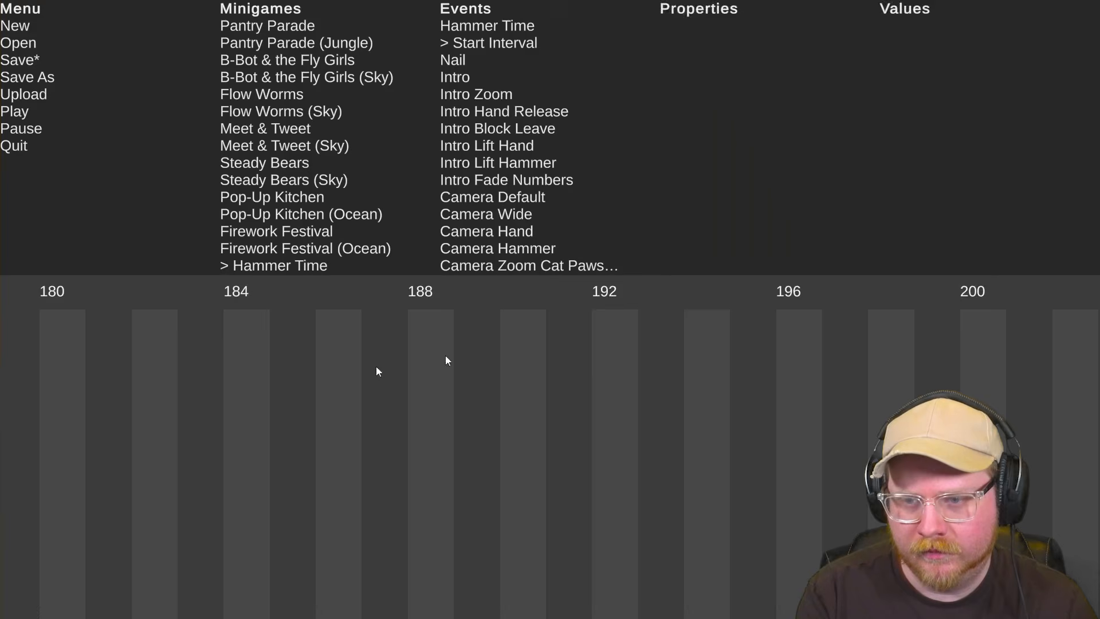
Set the playback start to beat 180 and copy the two-beat Start Interval from beat 176 to beat 180
scroll(445, 355, left, 2)
click(288, 292)
scroll(274, 347, left, 2)
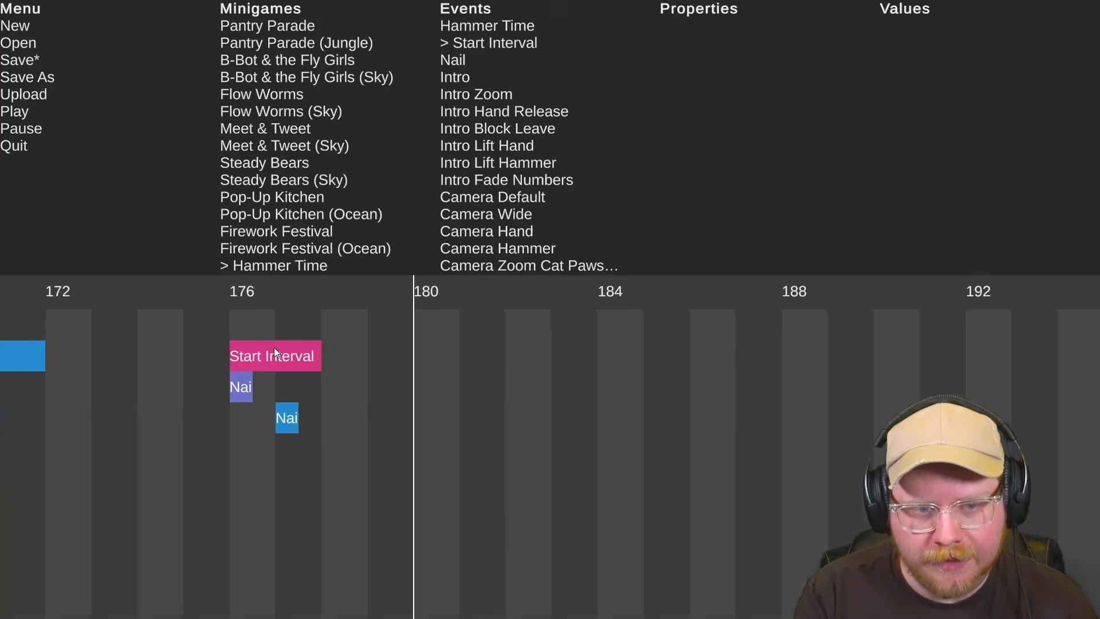
drag(481, 356, 511, 354)
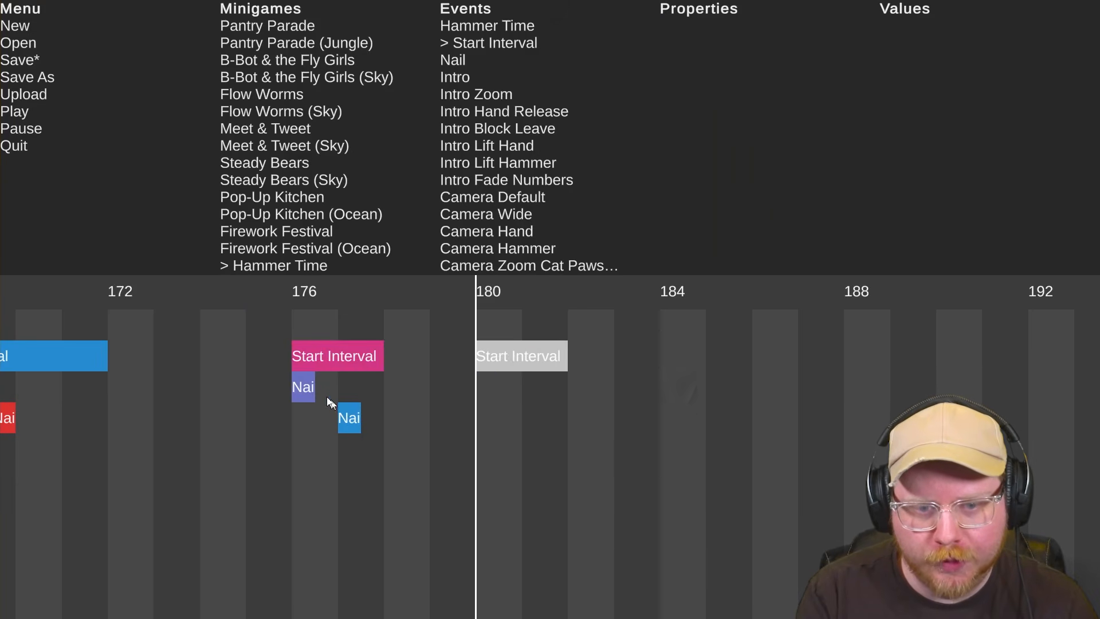
Place copied Nail events at beats 180, 180.5, 181 and 181.5 under the new Start Interval
click(302, 381)
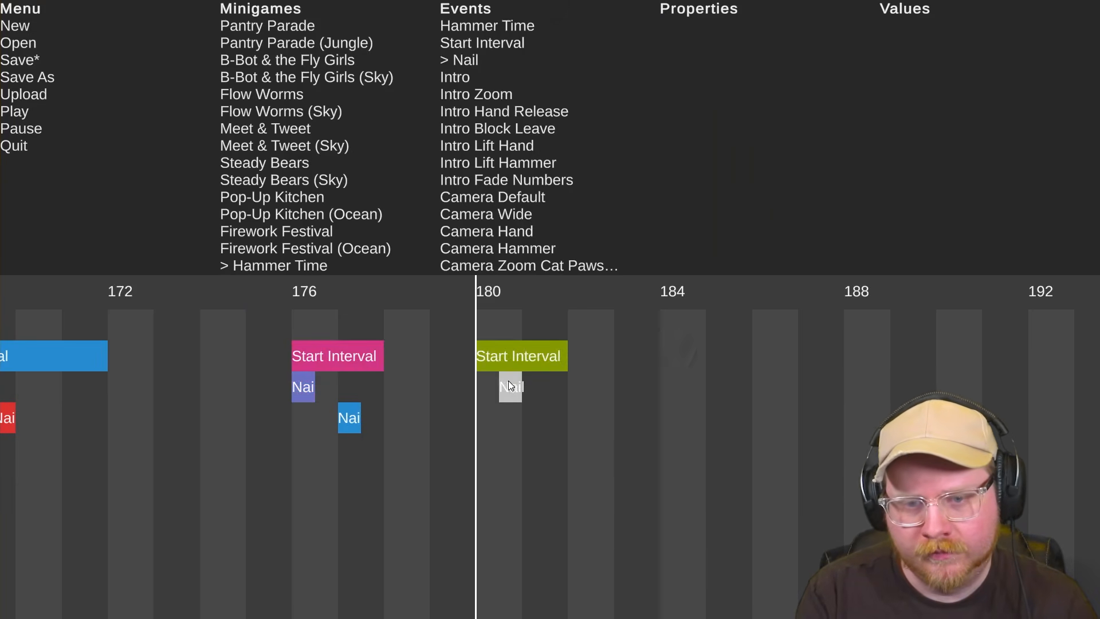
click(512, 390)
click(486, 389)
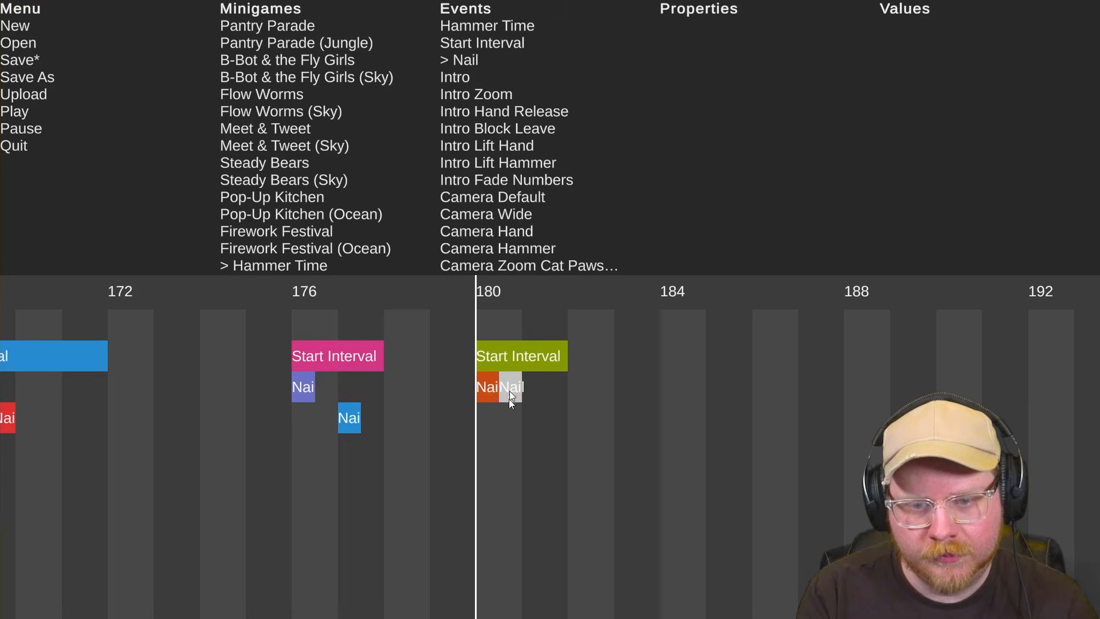
click(505, 429)
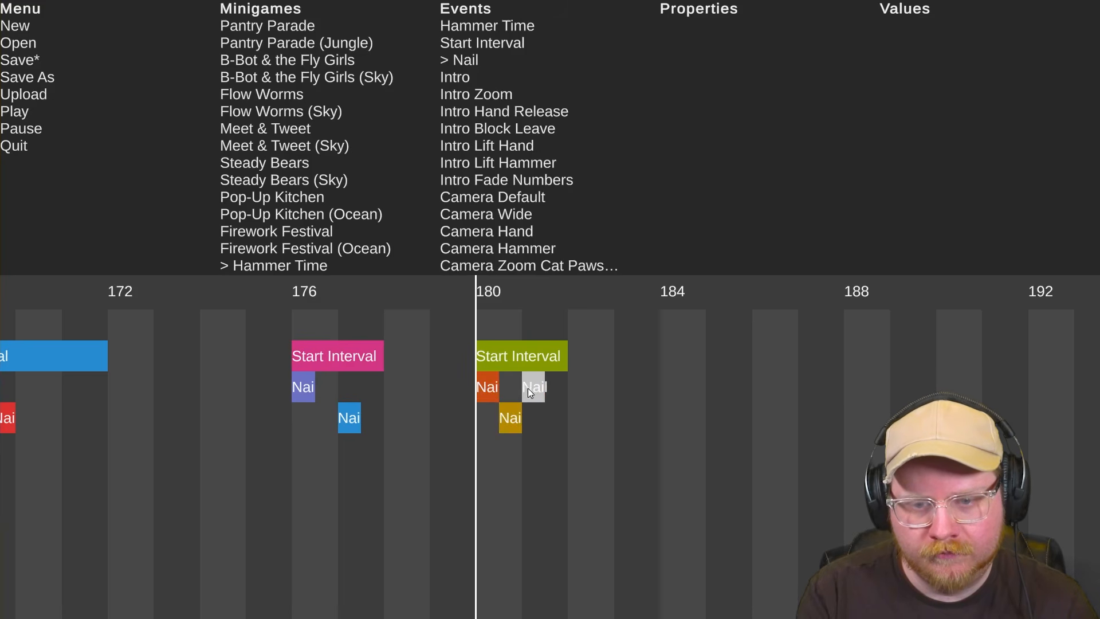
click(529, 387)
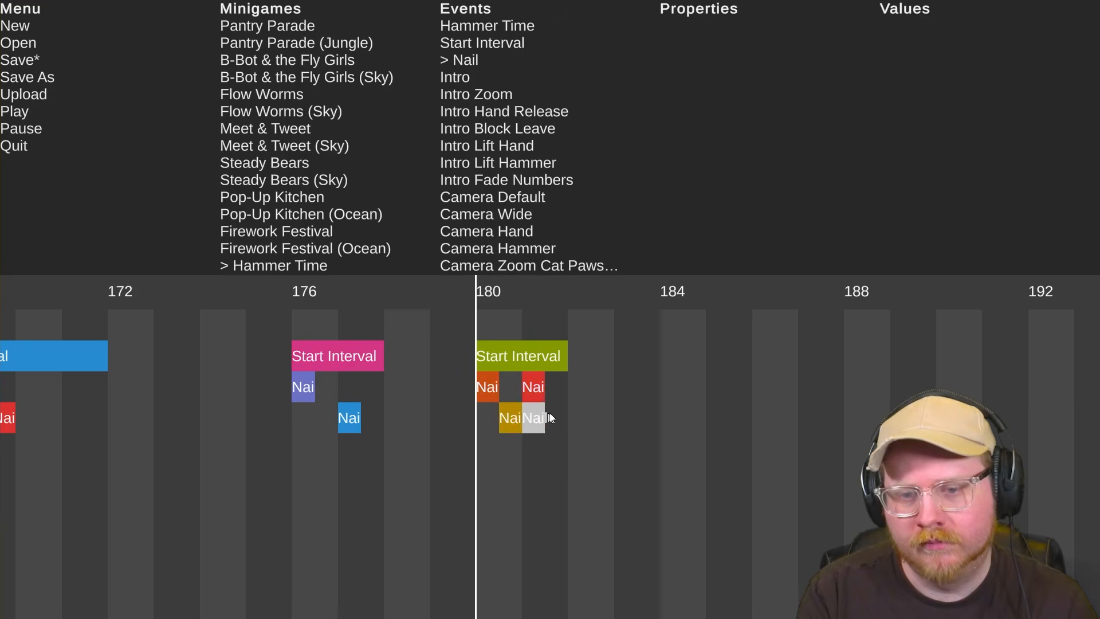
Play the two Hammer Time intervals from beat 176
click(291, 305)
key(space)
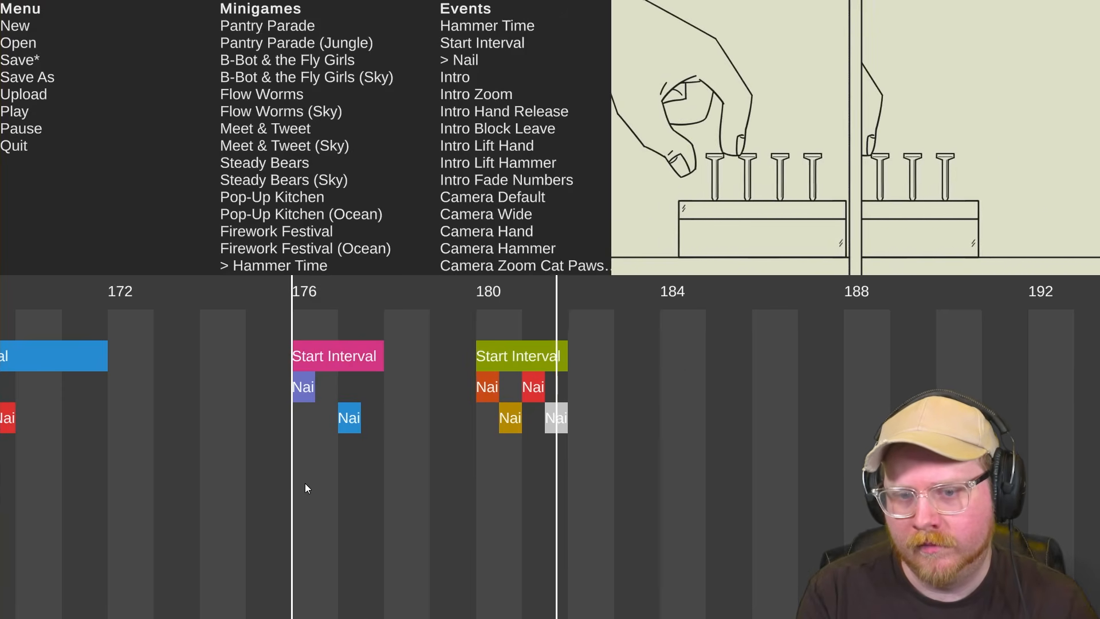
key(space)
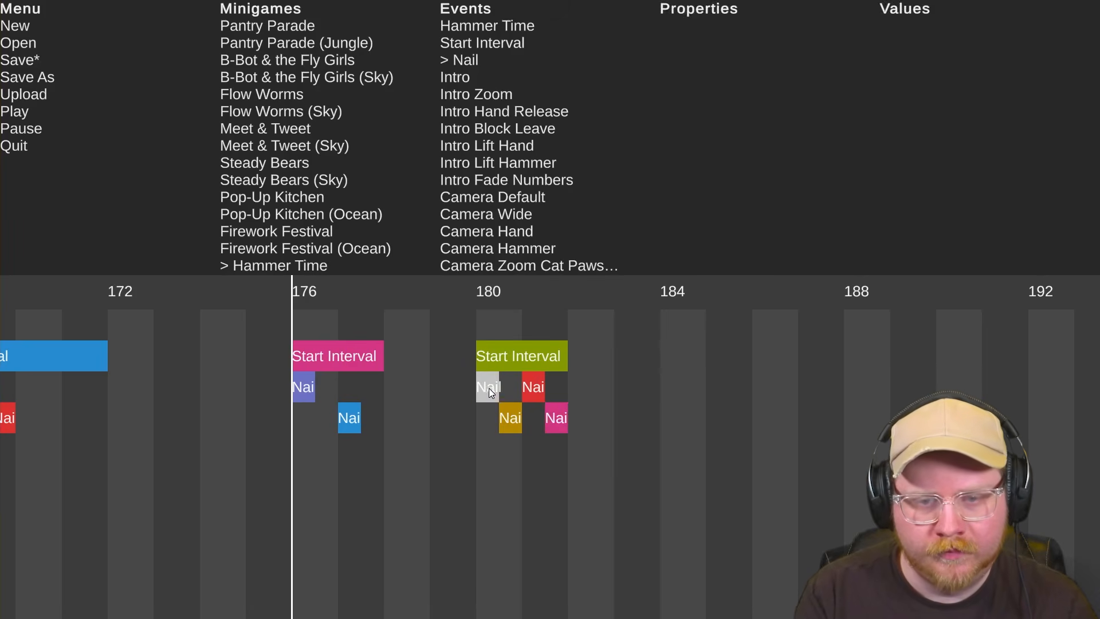
Try an extra Nail event at beat 180.25 and at beat 180.75 in the last interval, and delete it
scroll(503, 417, up, 3)
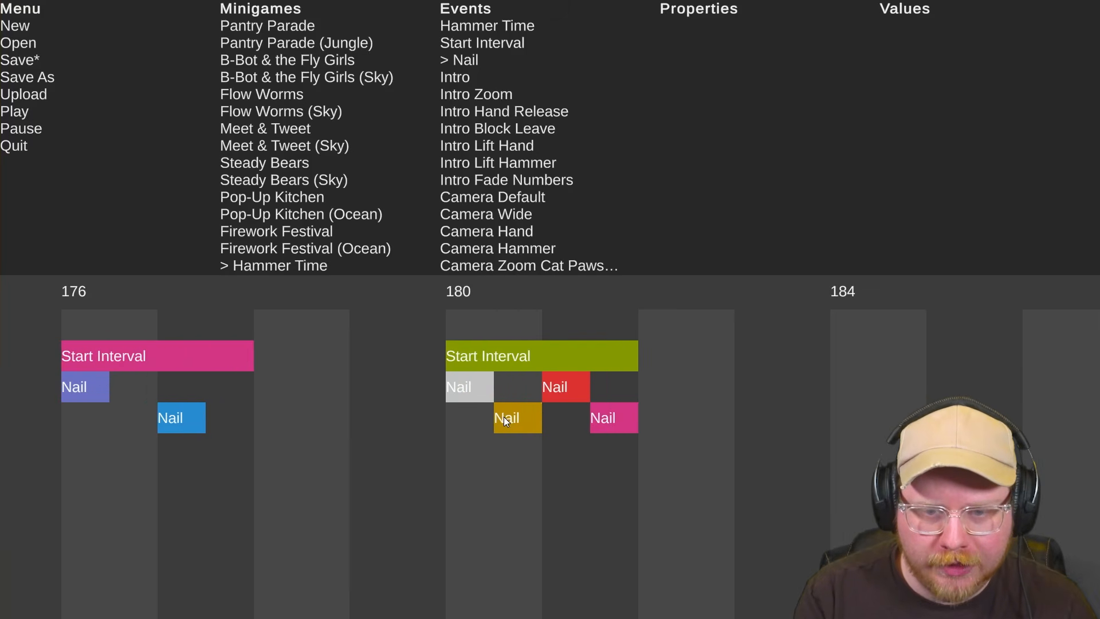
drag(517, 420, 514, 442)
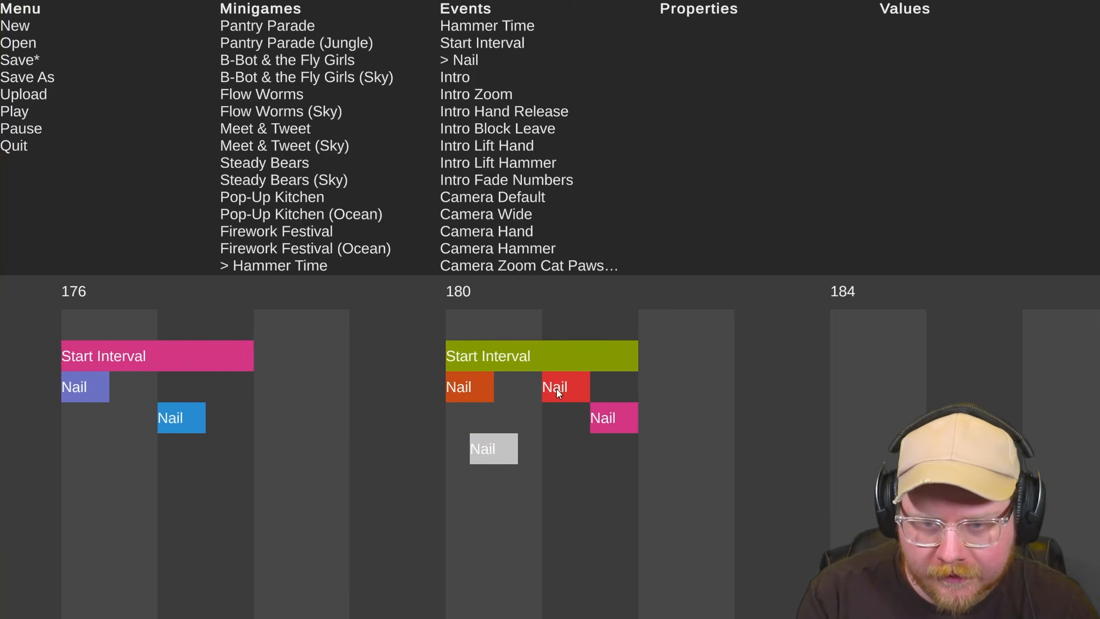
key(ctrl+v)
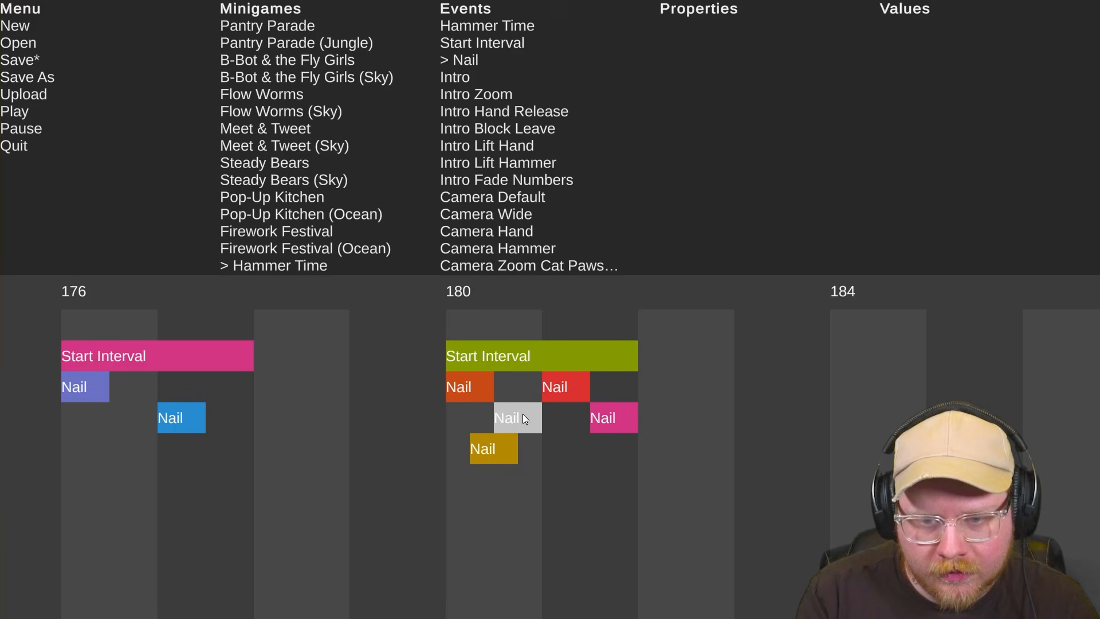
click(498, 455)
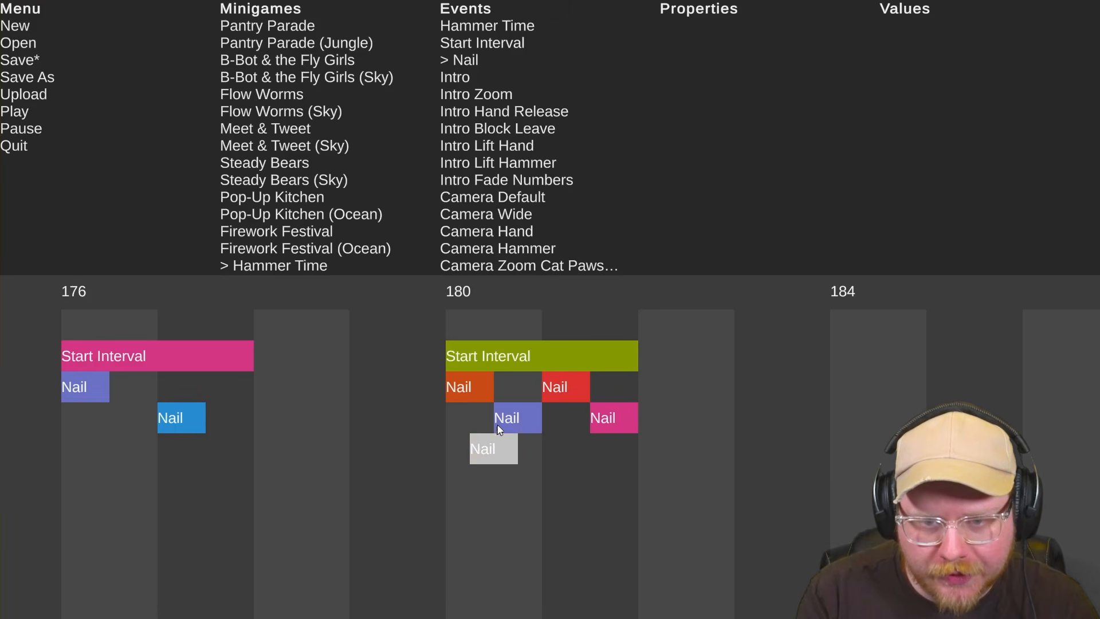
click(525, 417)
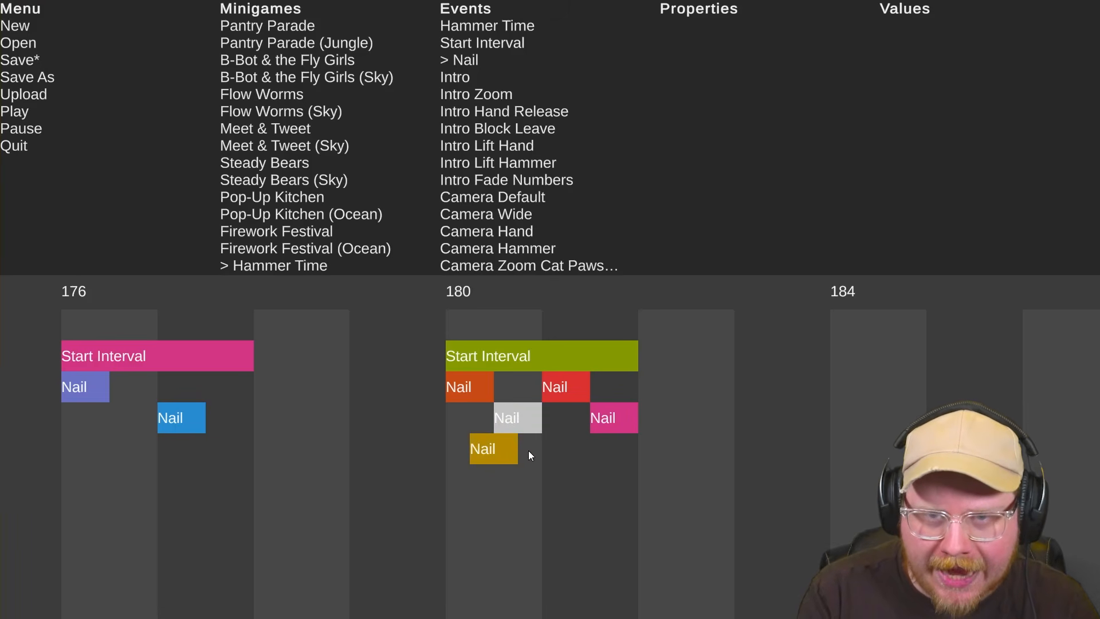
scroll(554, 441, down, 2)
scroll(535, 463, up, 3)
click(535, 462)
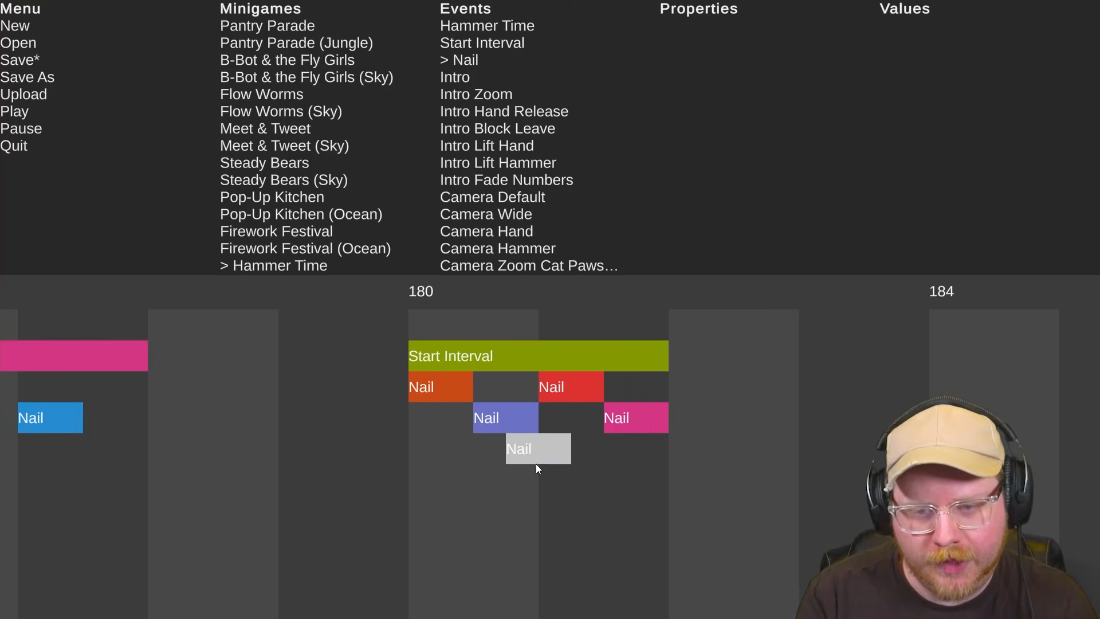
key(Delete)
scroll(535, 462, down, 2)
scroll(535, 462, down, 2)
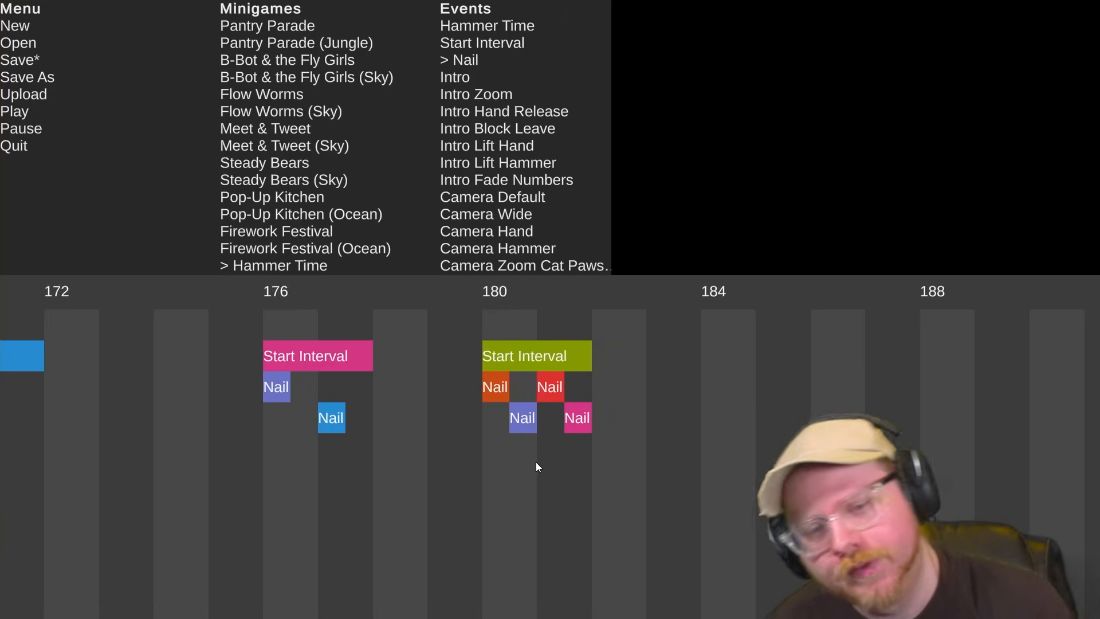
Play back the four-nail Hammer Time interval at beat 180
key(space)
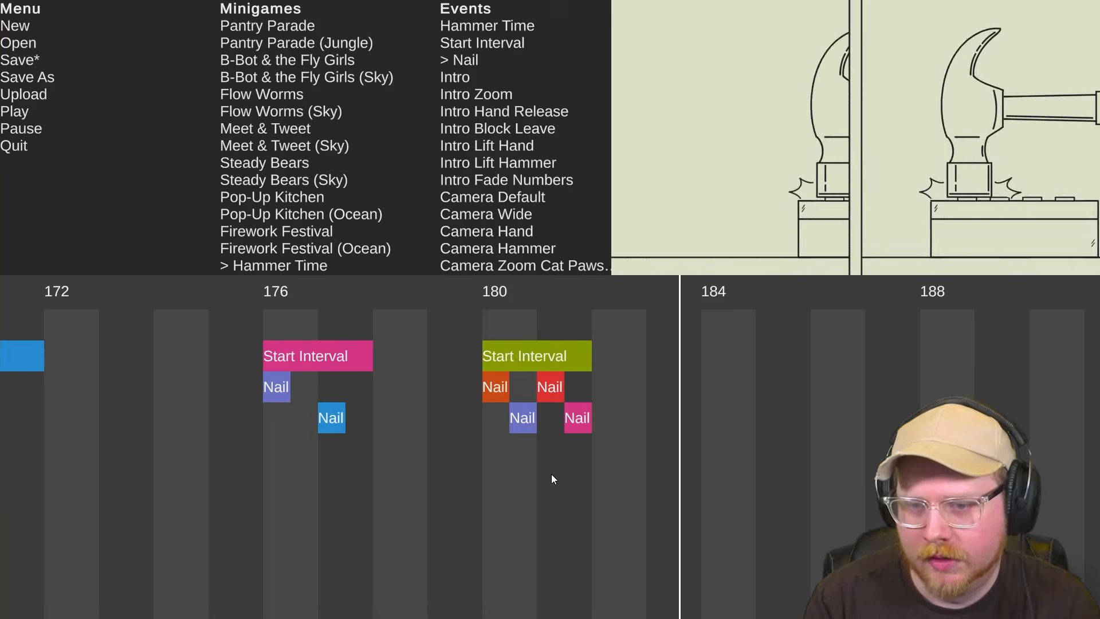
key(space)
Add the Molecano minigame event at beat 184 and a two-beat Set Jump Pattern event at beat 188
scroll(660, 344, down, 1)
scroll(258, 197, down, 1)
scroll(258, 197, down, 5)
click(291, 206)
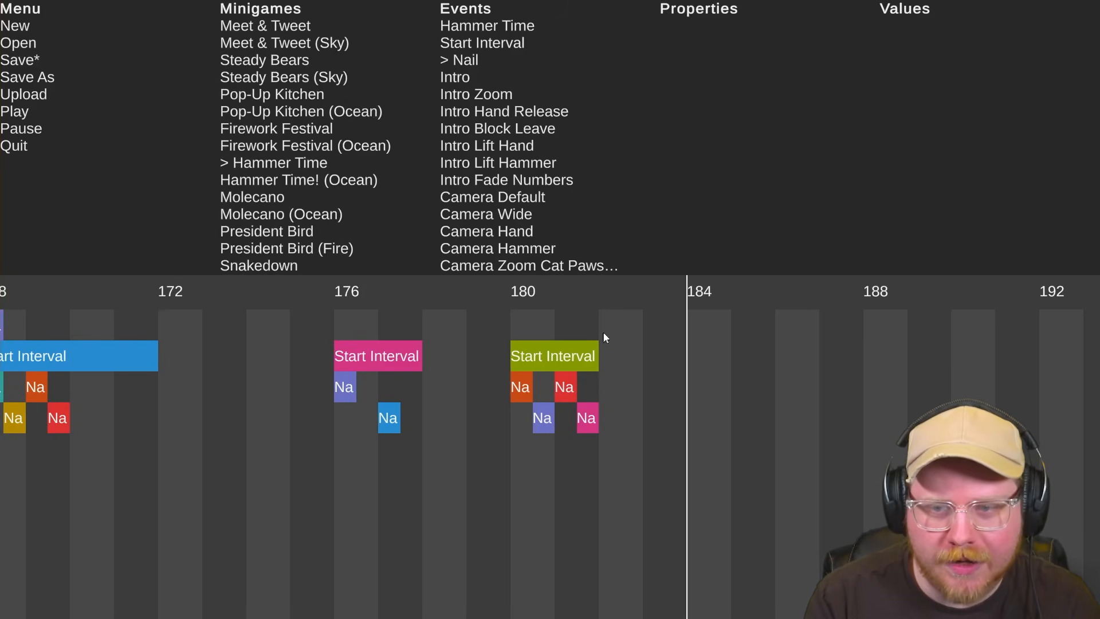
scroll(604, 336, down, 2)
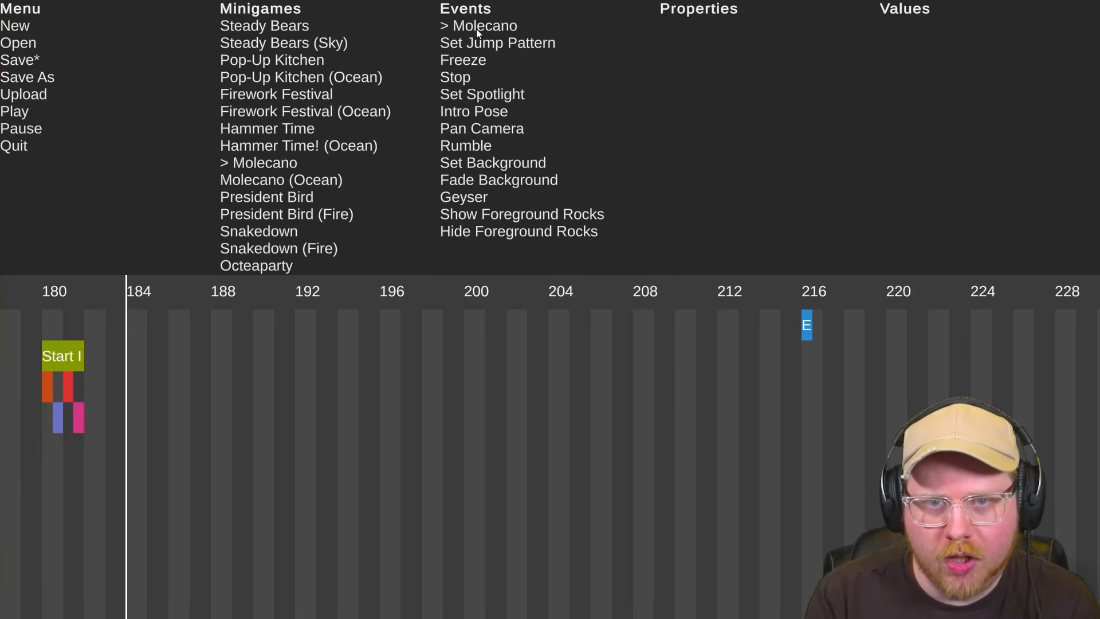
scroll(299, 147, up, 2)
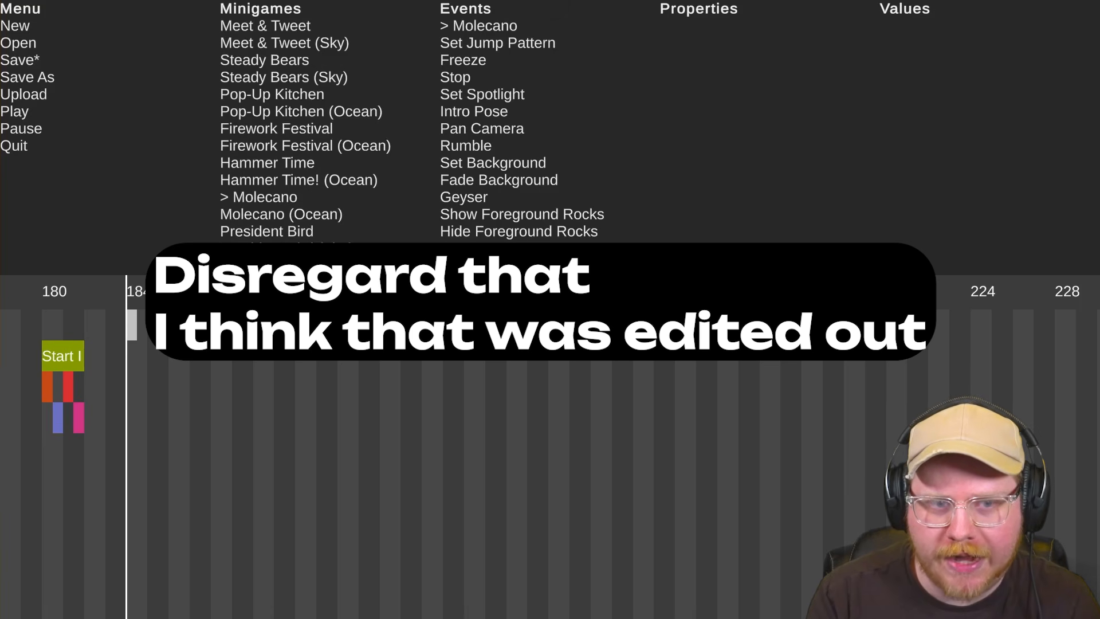
scroll(413, 401, up, 2)
click(498, 43)
click(408, 351)
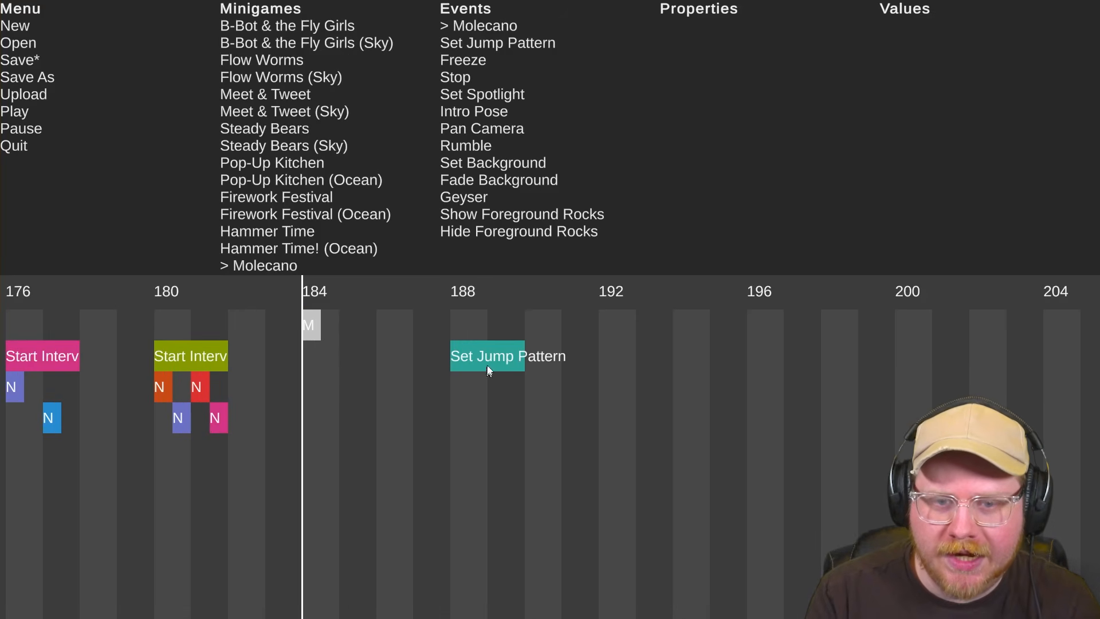
click(468, 360)
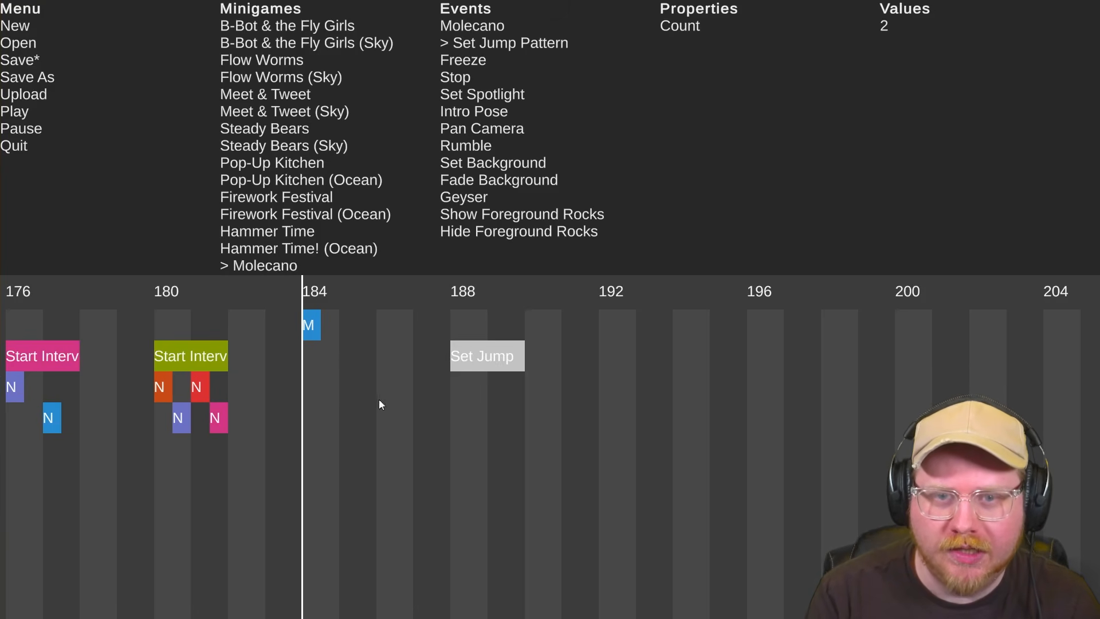
Play the new Molecano section from beat 184
click(335, 446)
click(321, 391)
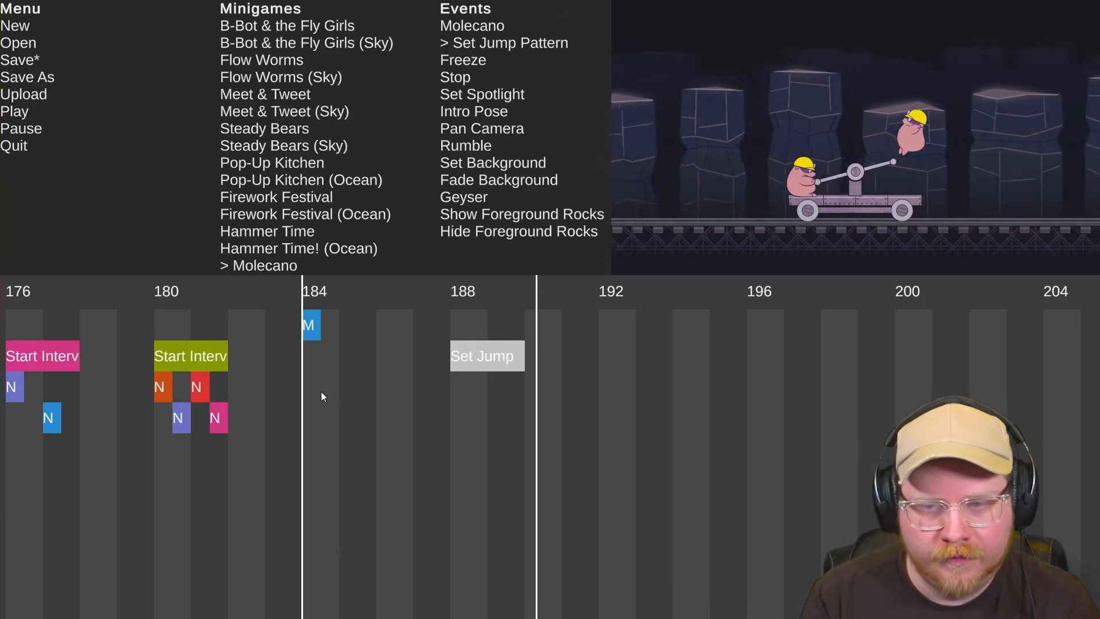
click(457, 370)
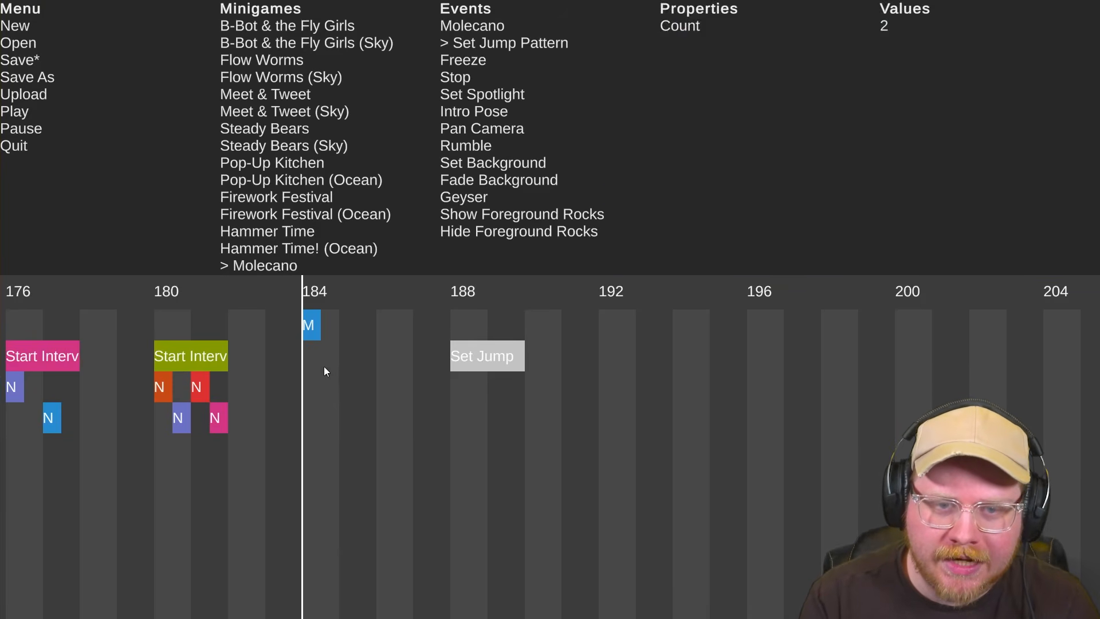
Move the Set Jump Pattern event to beat 186 and play the section again from beat 184
scroll(323, 366, up, 3)
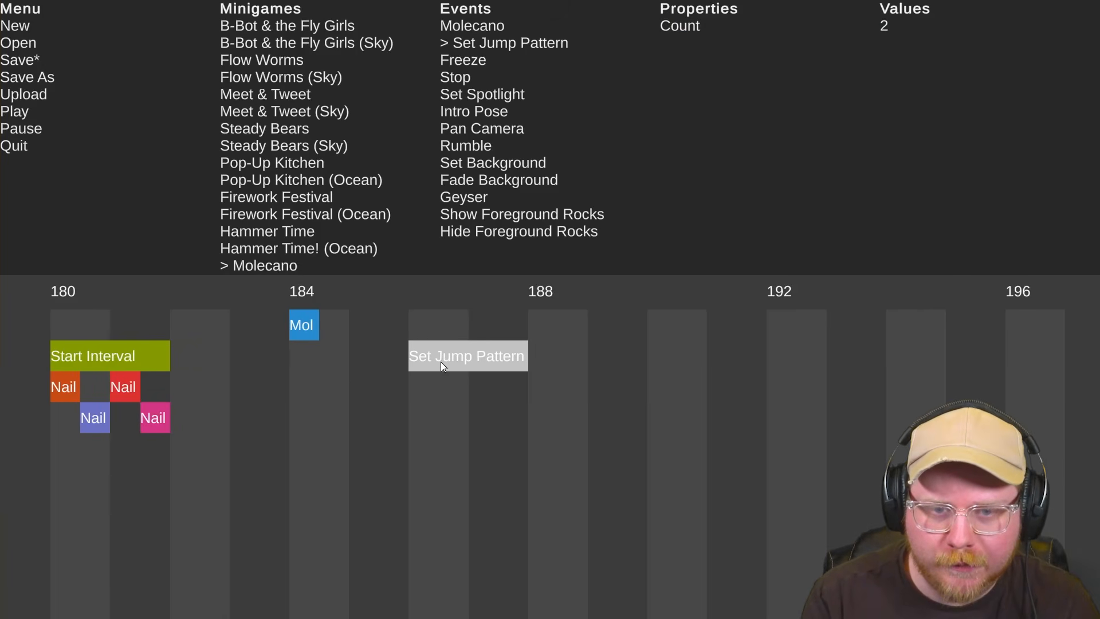
scroll(283, 375, down, 3)
click(281, 291)
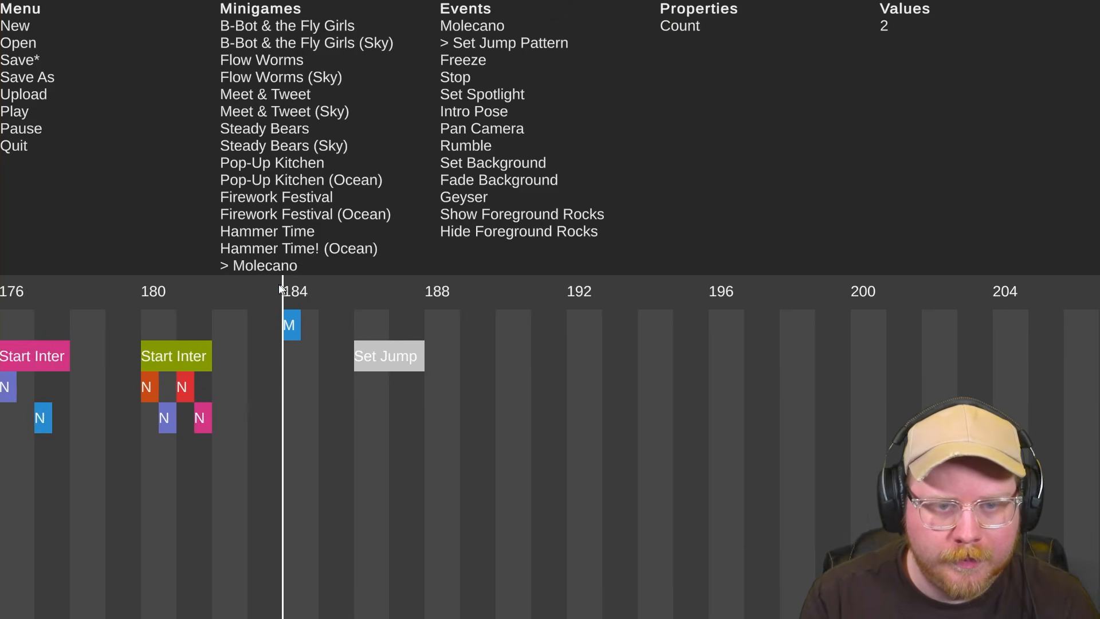
key(space)
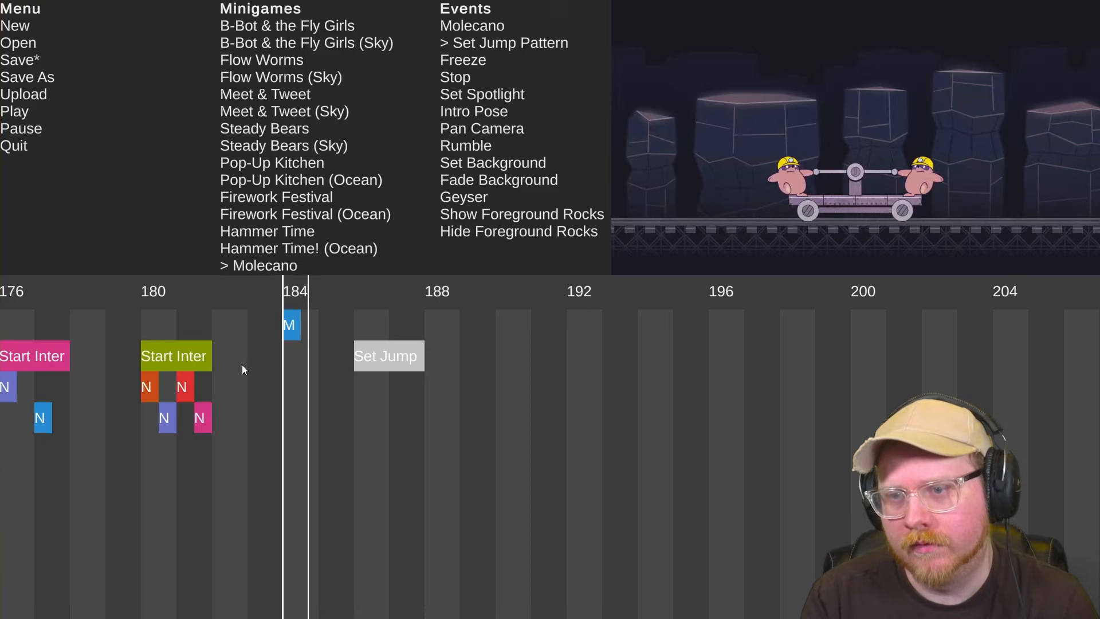
key(space)
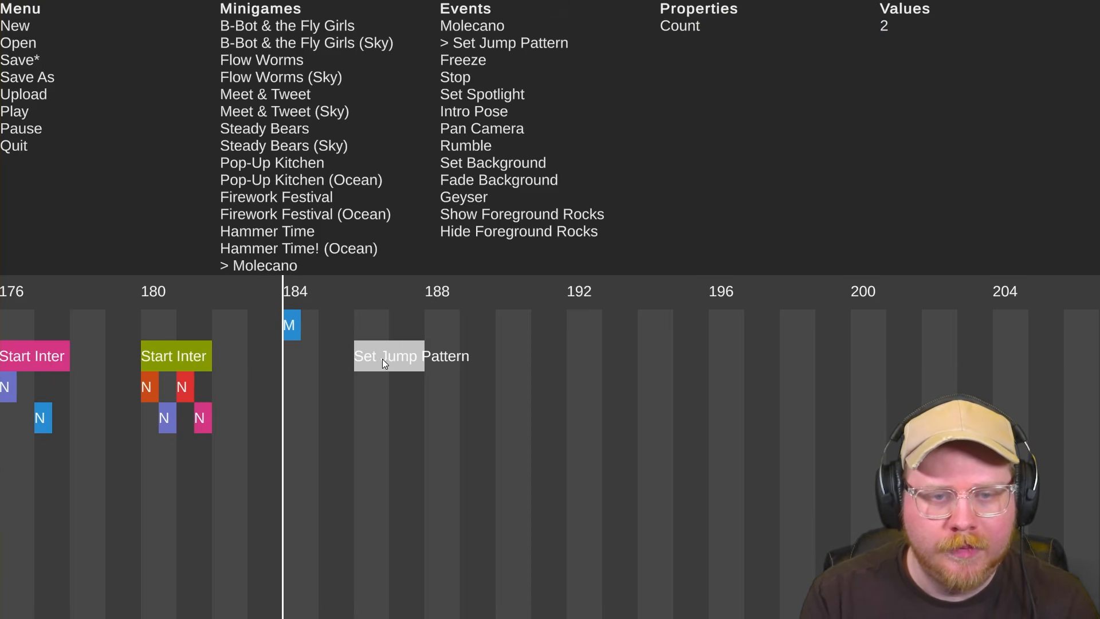
drag(299, 383, 483, 343)
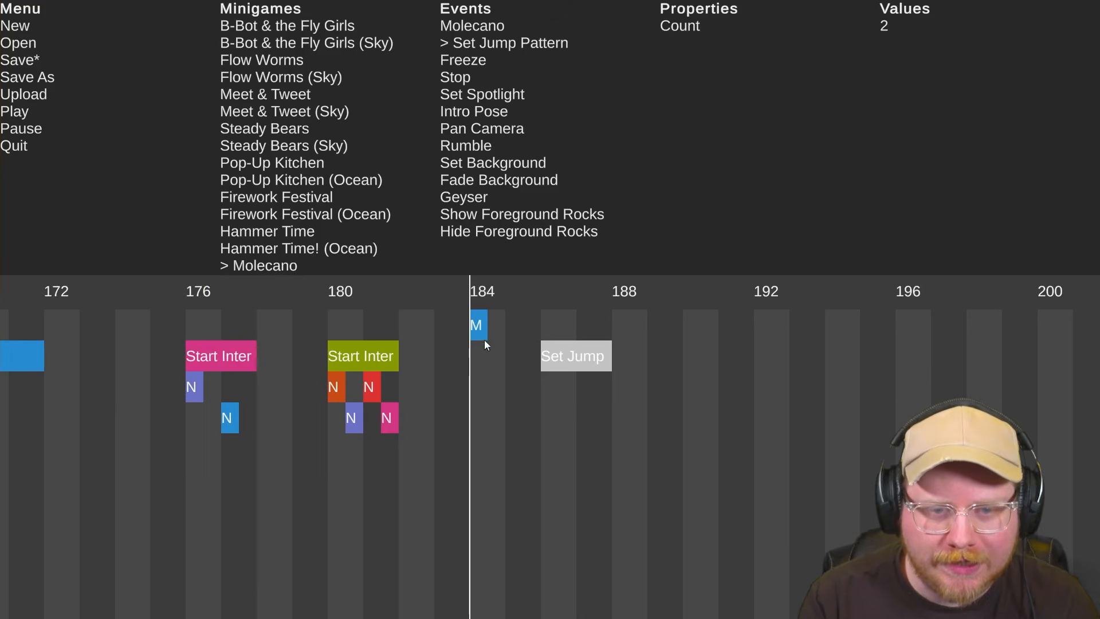
click(474, 325)
scroll(295, 459, down, 4)
key(Left)
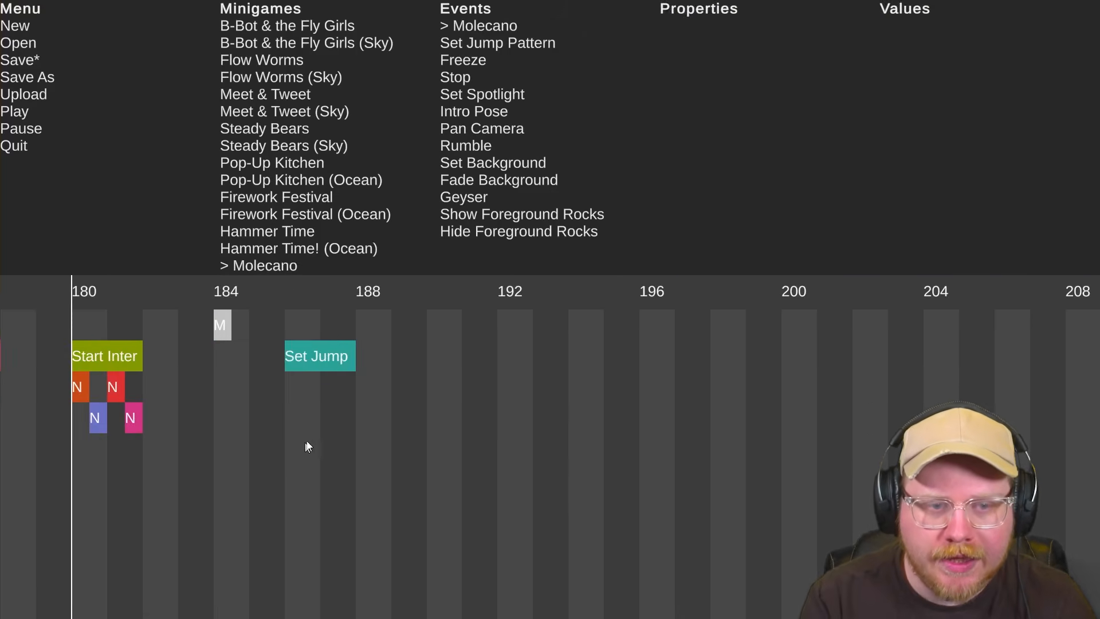
click(359, 304)
click(321, 359)
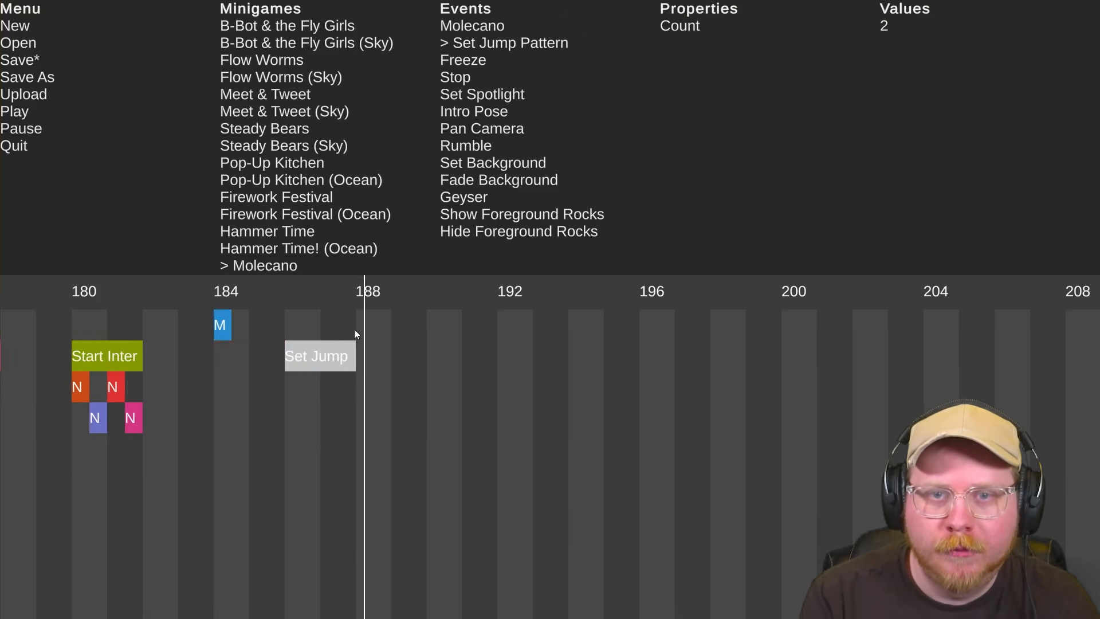
Add a Molecano Stop event at beat 204 and a Freeze event at beat 191
click(470, 60)
click(460, 76)
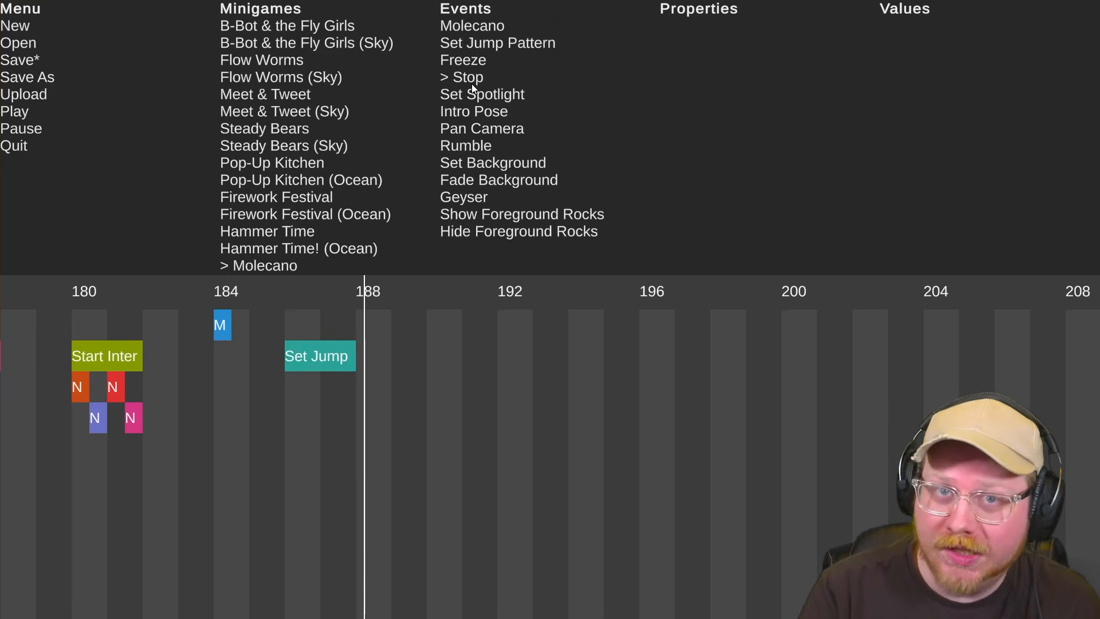
drag(471, 84, 917, 476)
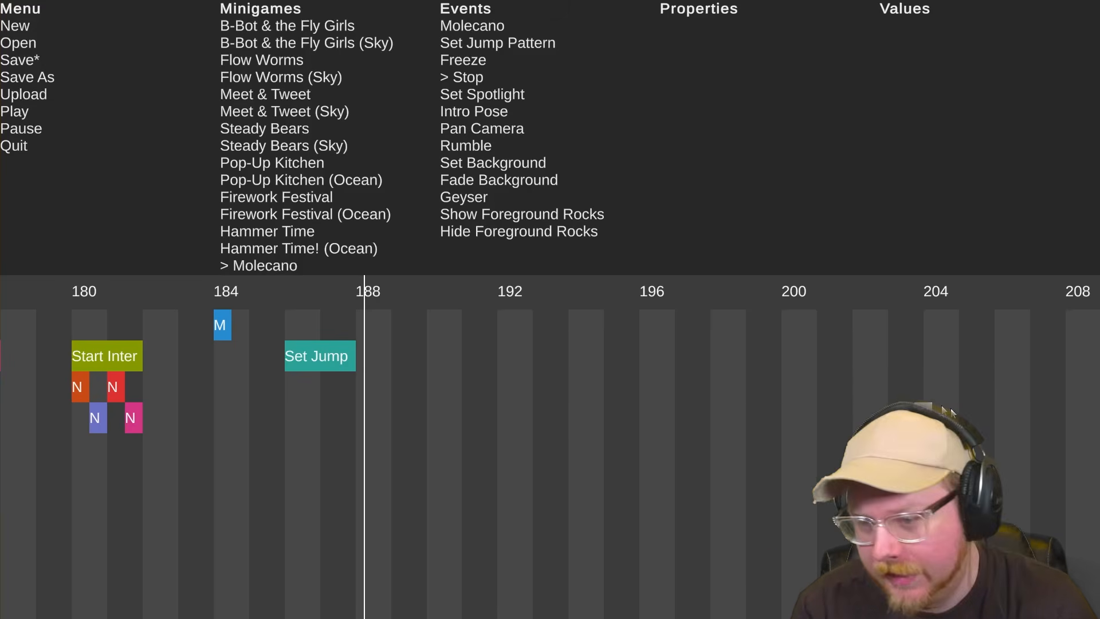
click(463, 60)
drag(463, 60, 470, 356)
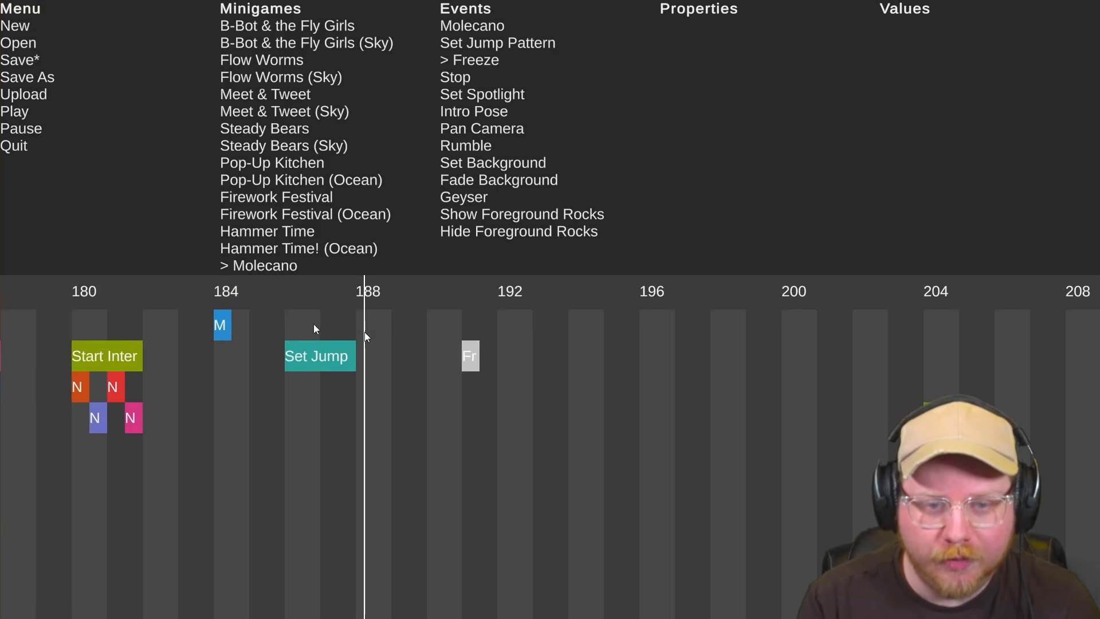
Move the Freeze event to beat 192, playing the Molecano section from beat 184 to check its timing
click(216, 292)
key(space)
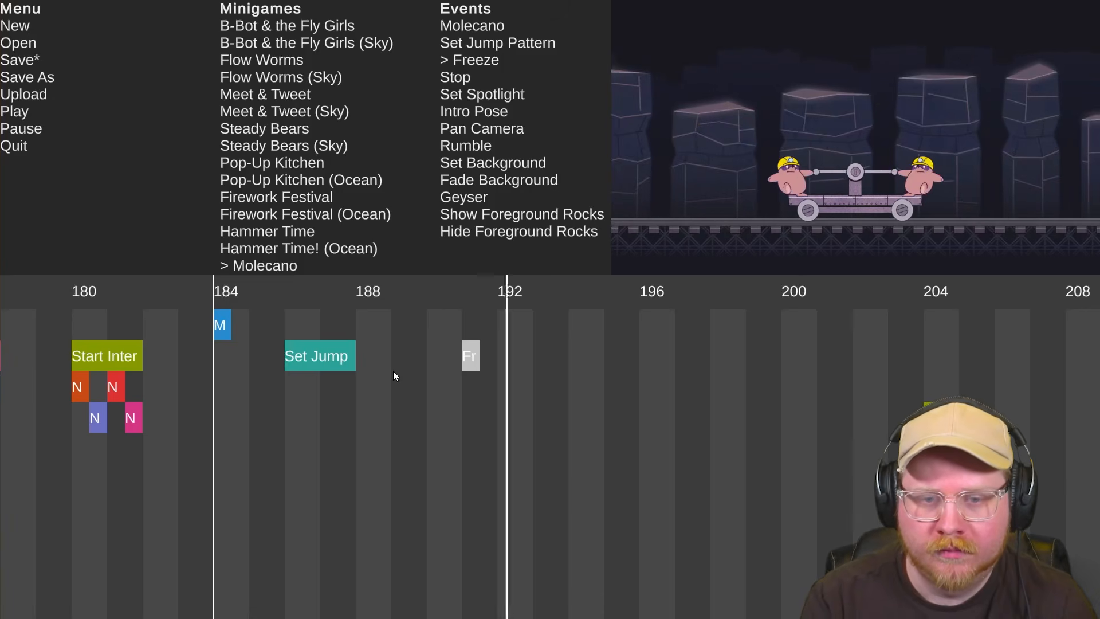
drag(468, 355, 502, 360)
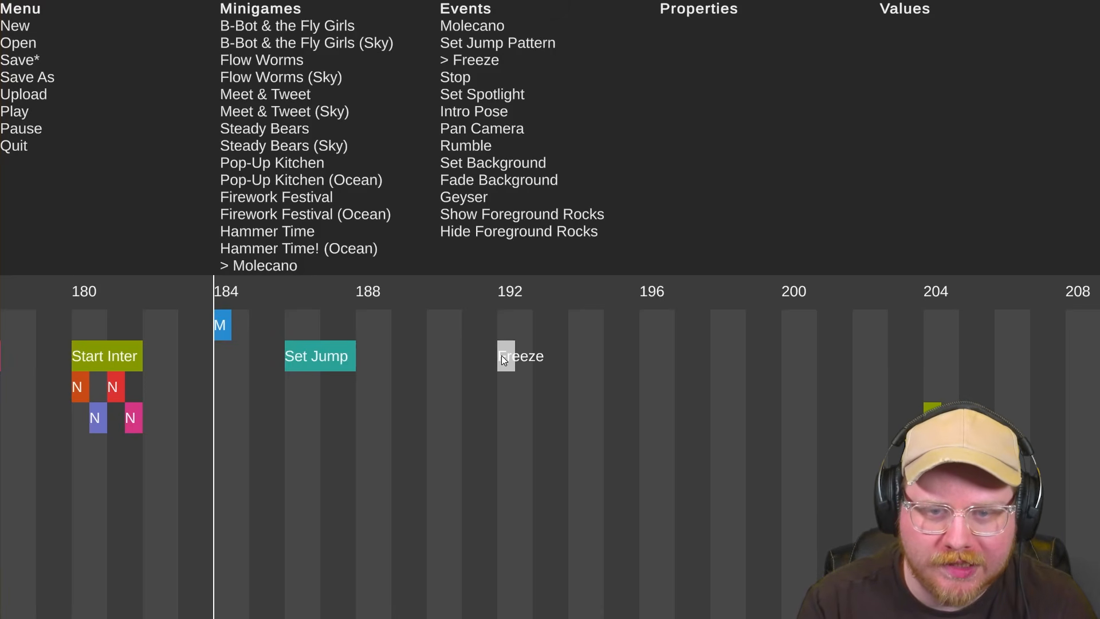
key(space)
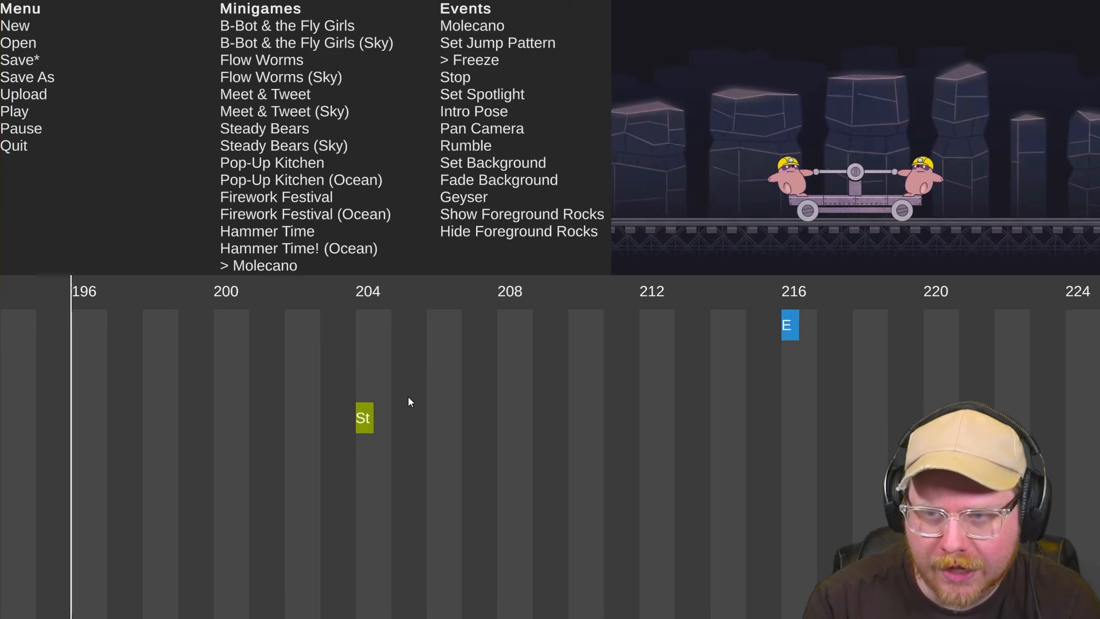
key(space)
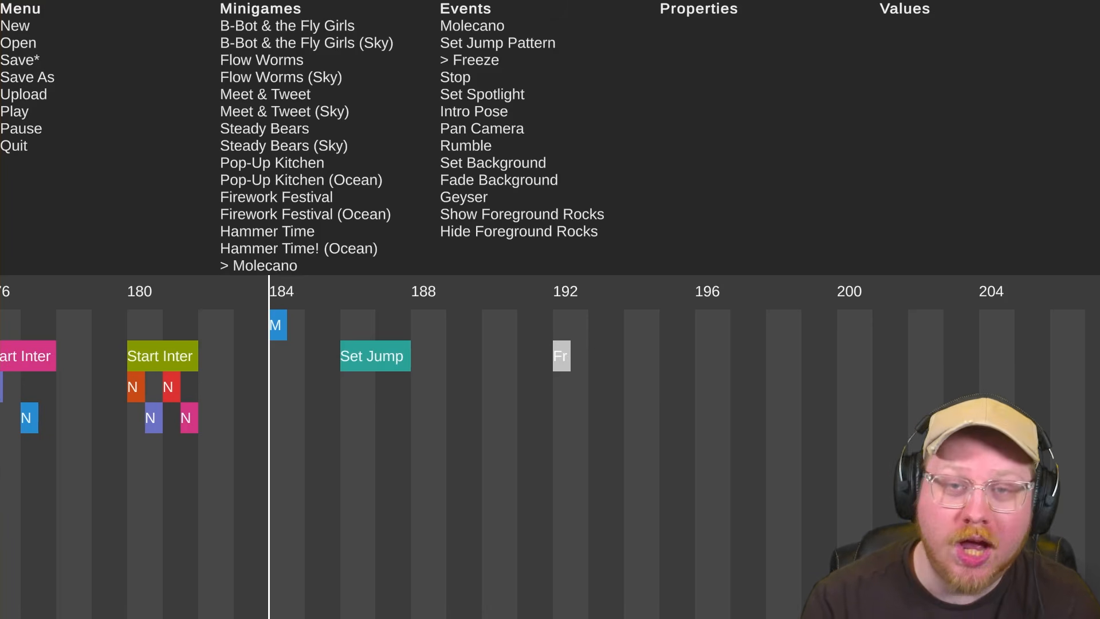
Try the Stop event at about beat 194.5, shortly after the Freeze event
click(561, 356)
scroll(561, 356, down, 1)
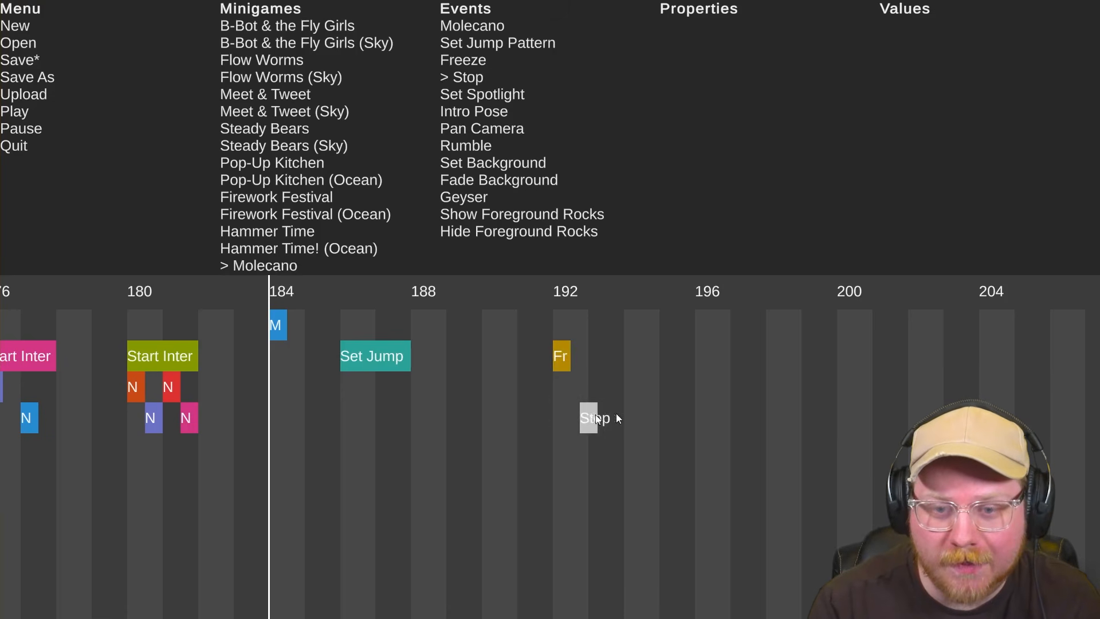
click(650, 418)
scroll(560, 353, up, 1)
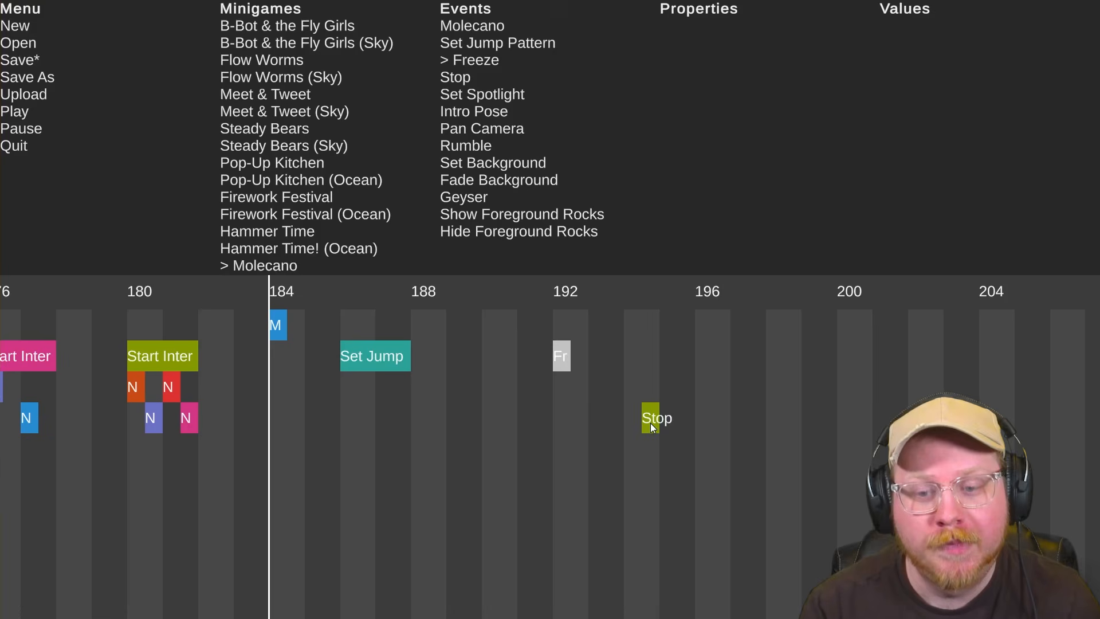
scroll(651, 424, down, 1)
Copy the Set Jump Pattern event to beat 194 and shorten the copy to one beat
click(370, 353)
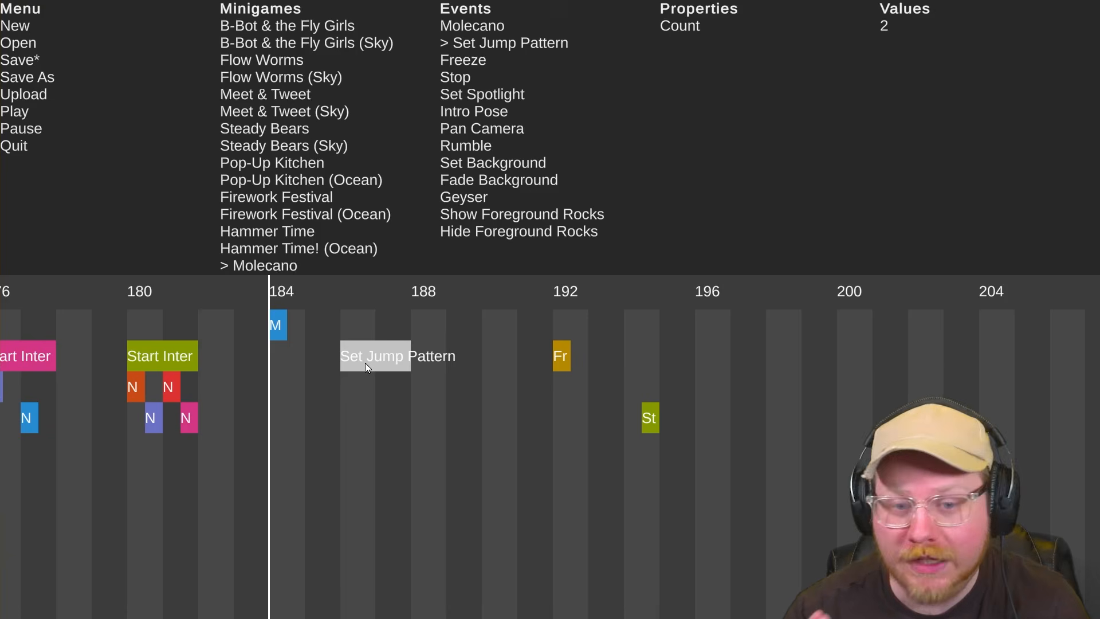
click(366, 363)
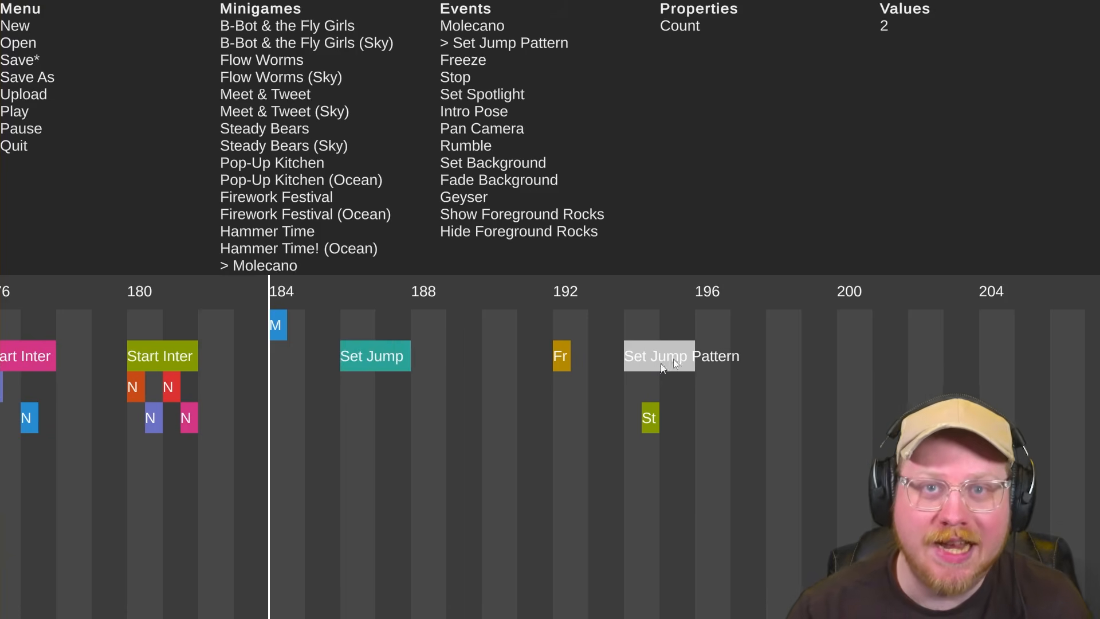
mouse_move(690, 354)
mouse_down()
mouse_move(803, 363)
mouse_move(693, 374)
mouse_up()
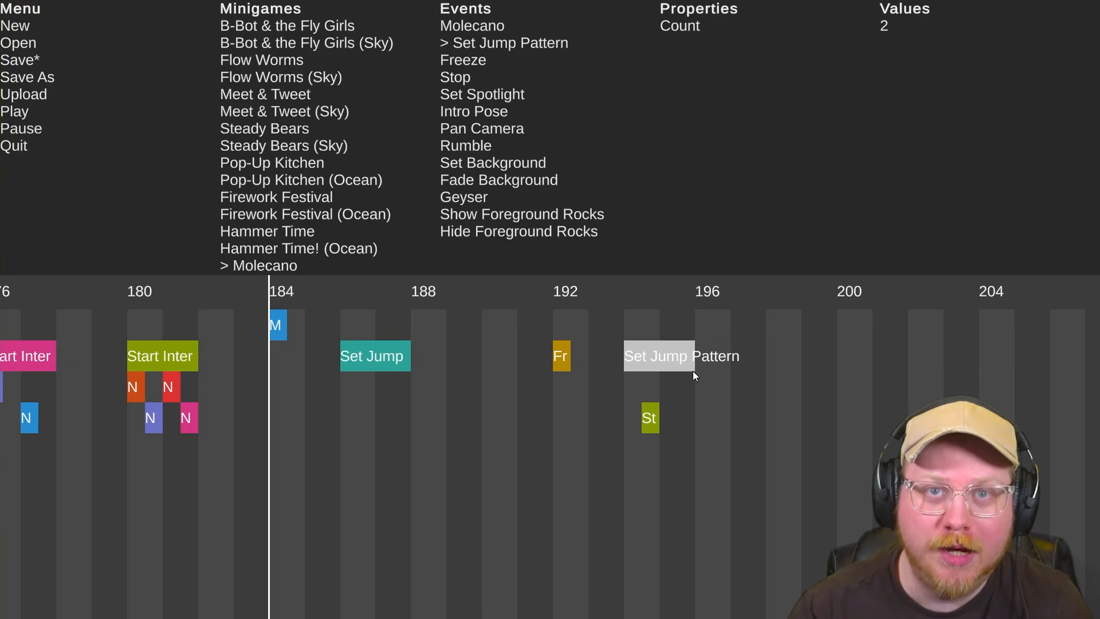
drag(693, 370, 653, 370)
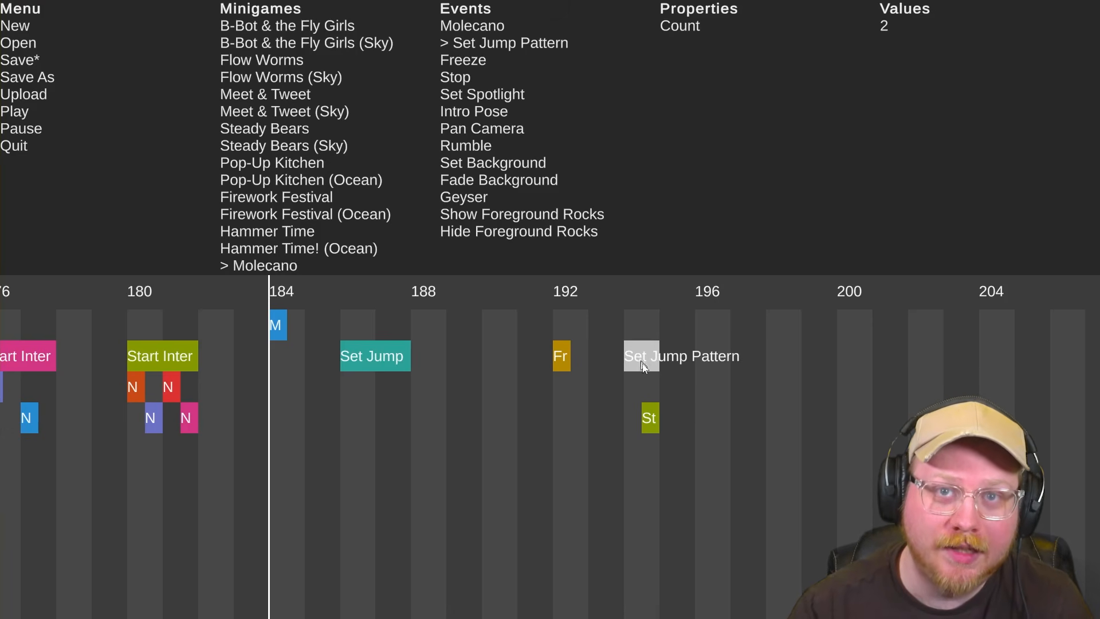
Move the Stop event back to beat 204 and play the Molecano section from beat 184
drag(652, 421, 995, 422)
click(627, 358)
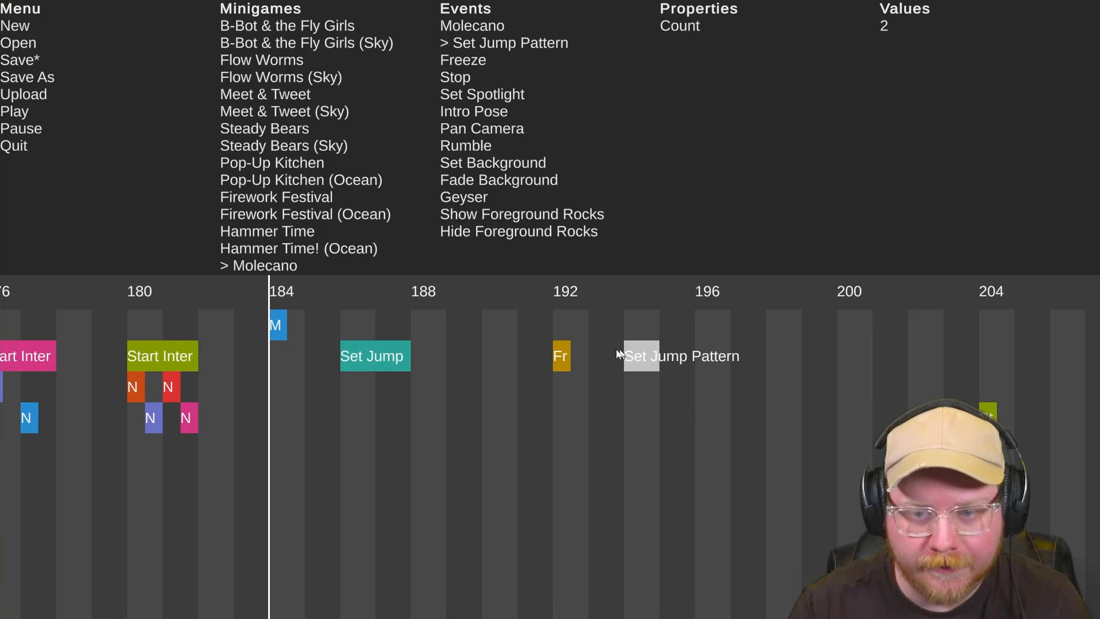
key(space)
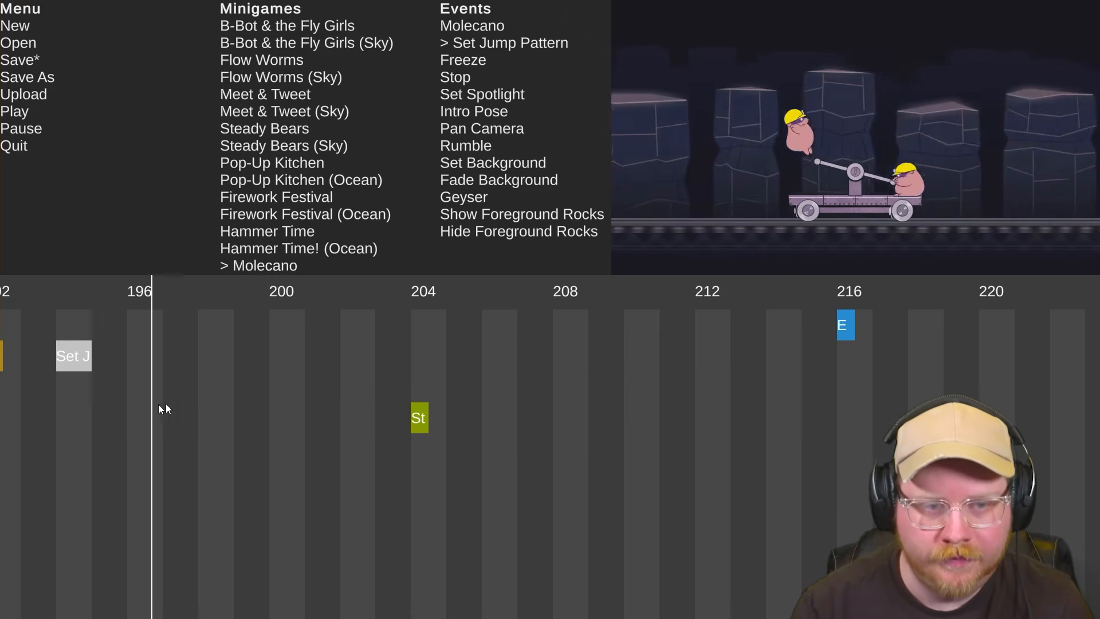
key(space)
Move the one-beat Set Jump Pattern to beat 195 and place a 1.5-beat copy beneath it
scroll(115, 362, up, 3)
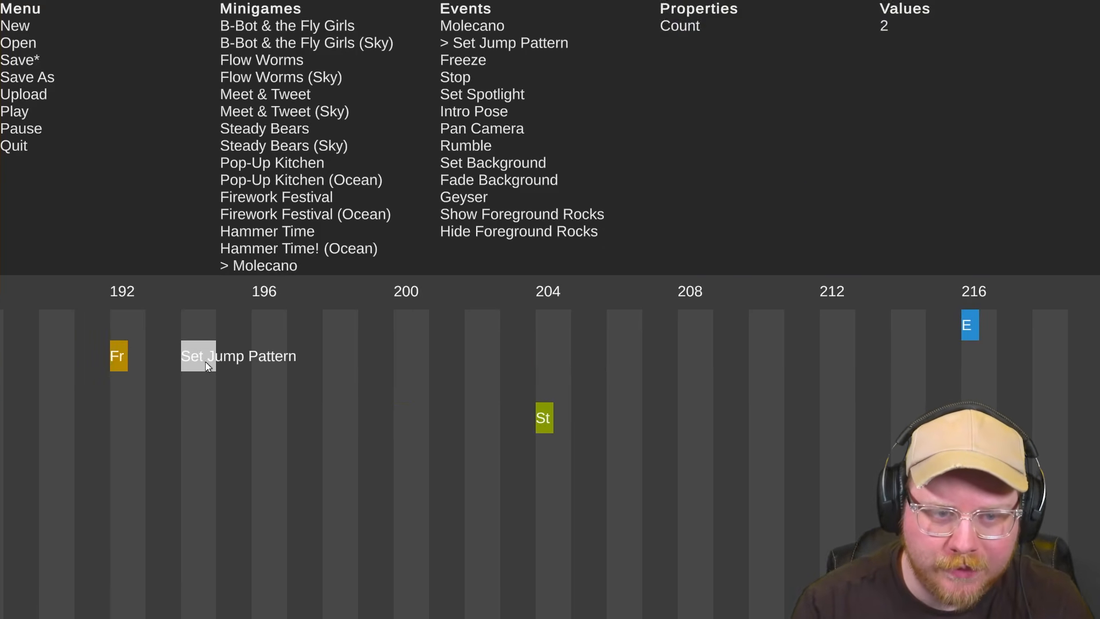
scroll(208, 366, up, 3)
scroll(322, 361, up, 3)
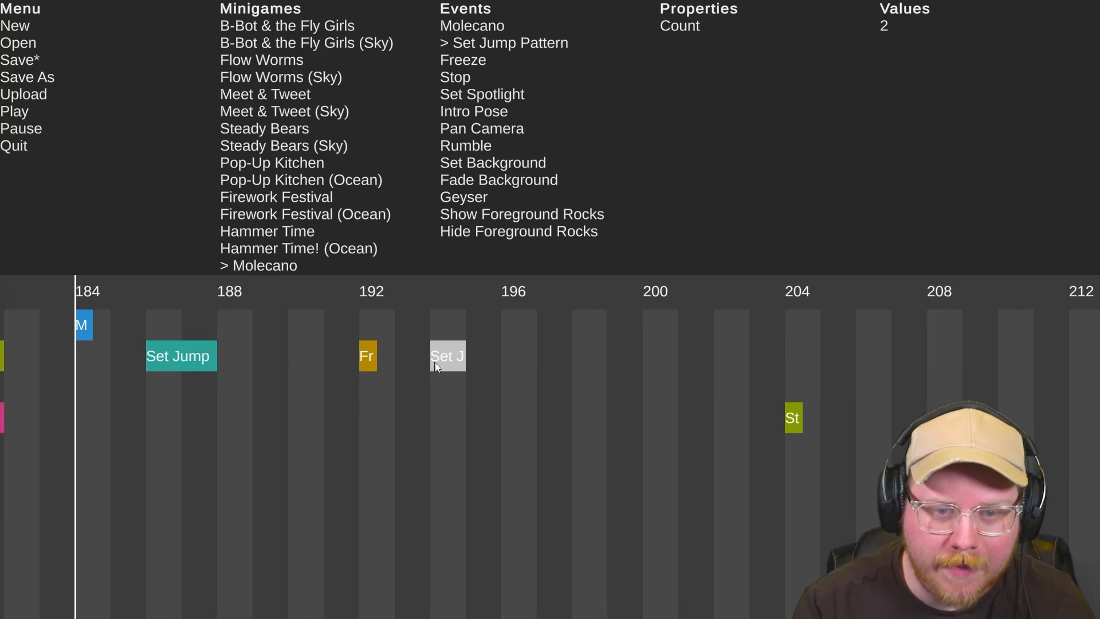
drag(465, 363, 483, 405)
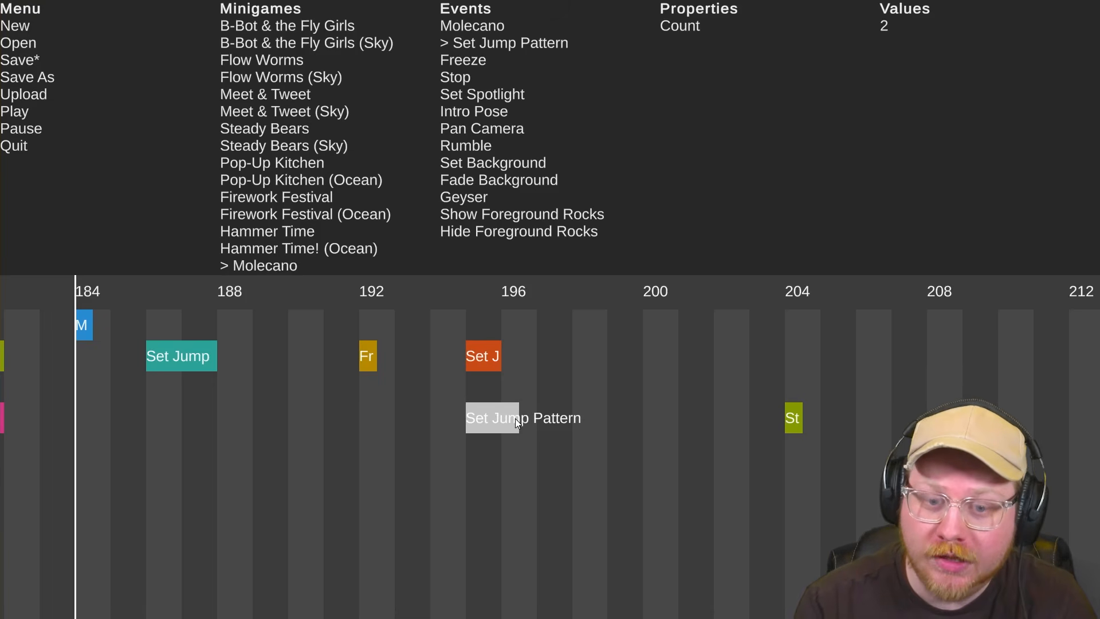
Stack the 1.5-beat and one-beat Set Jump Pattern events at beat 186, beneath the two-beat one
scroll(512, 418, up, 3)
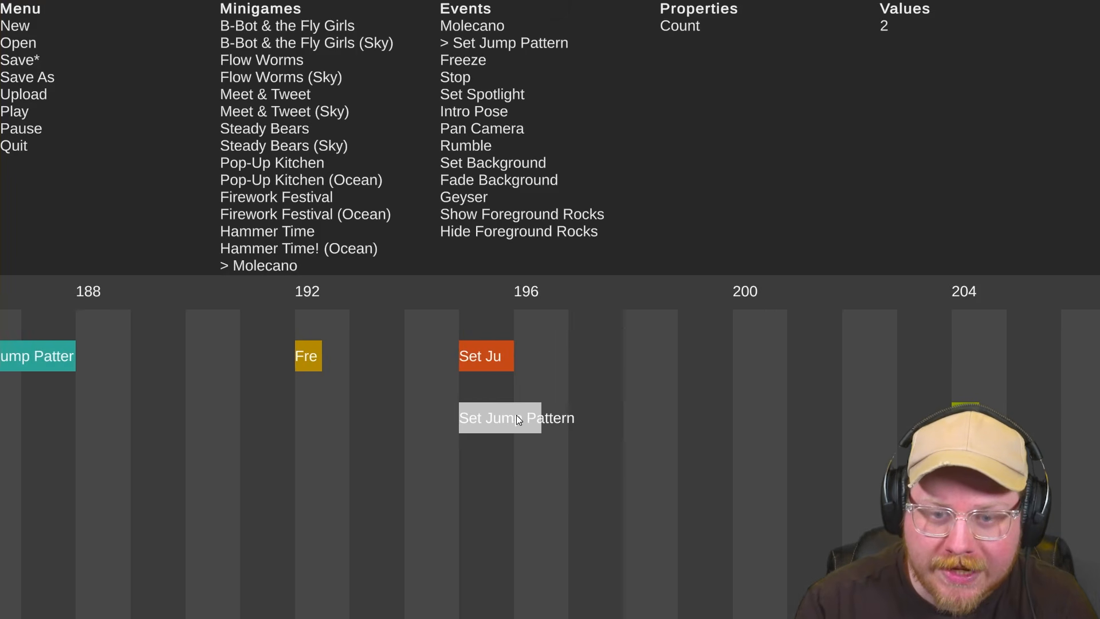
drag(517, 415, 183, 411)
scroll(183, 411, left, 2)
drag(351, 418, 175, 391)
drag(675, 359, 167, 413)
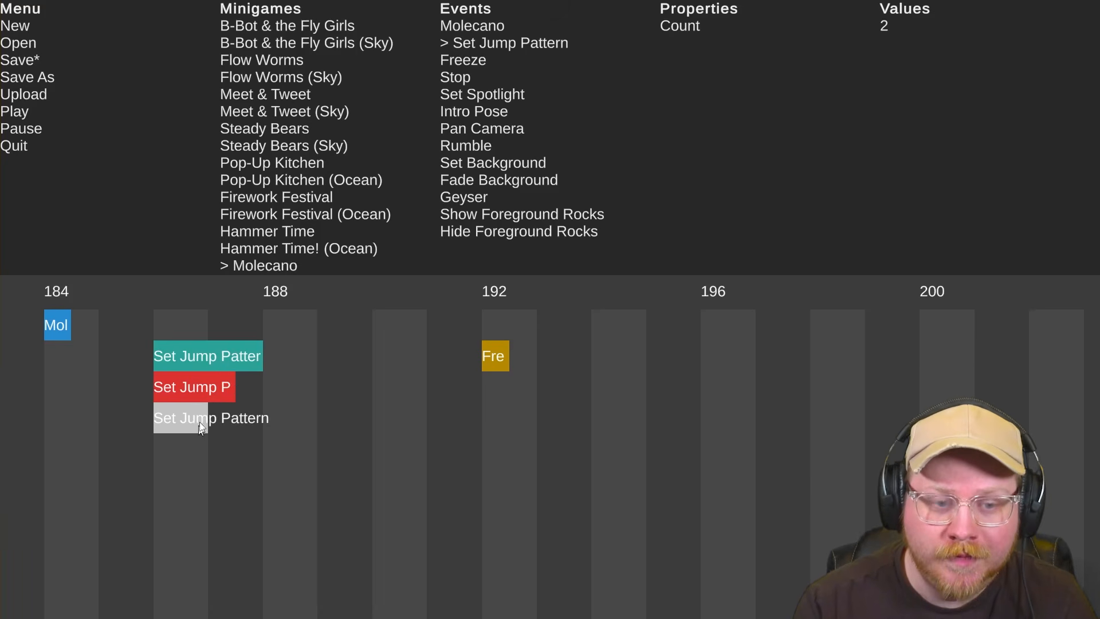
Move the 1.5-beat Set Jump Pattern from beat 186 to beat 194 and delete the one-beat copy at beat 186
click(217, 355)
click(183, 423)
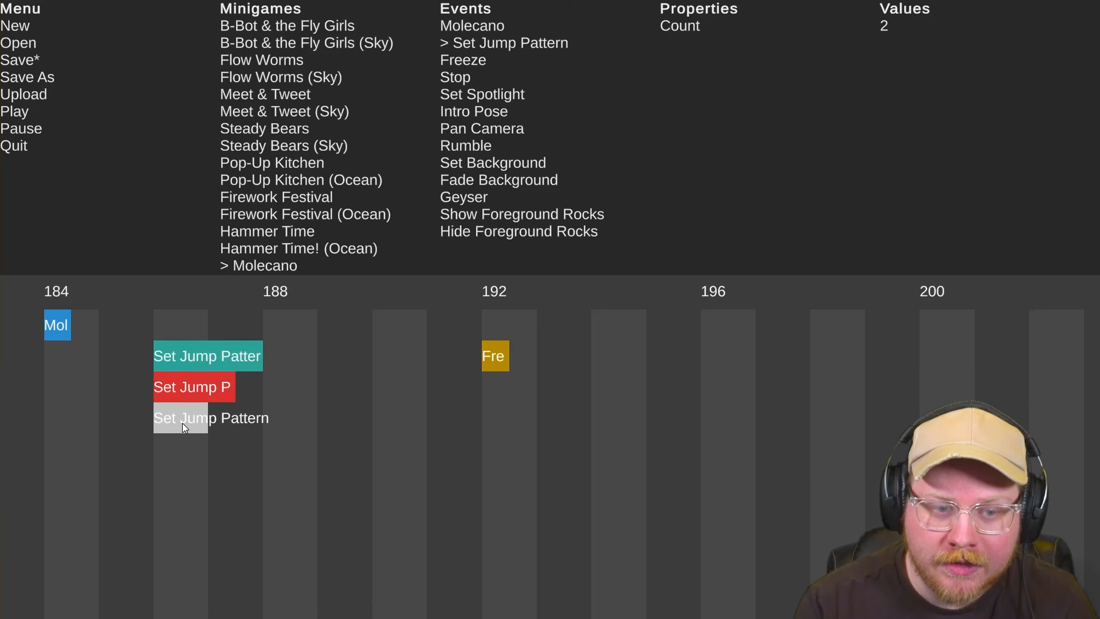
click(216, 388)
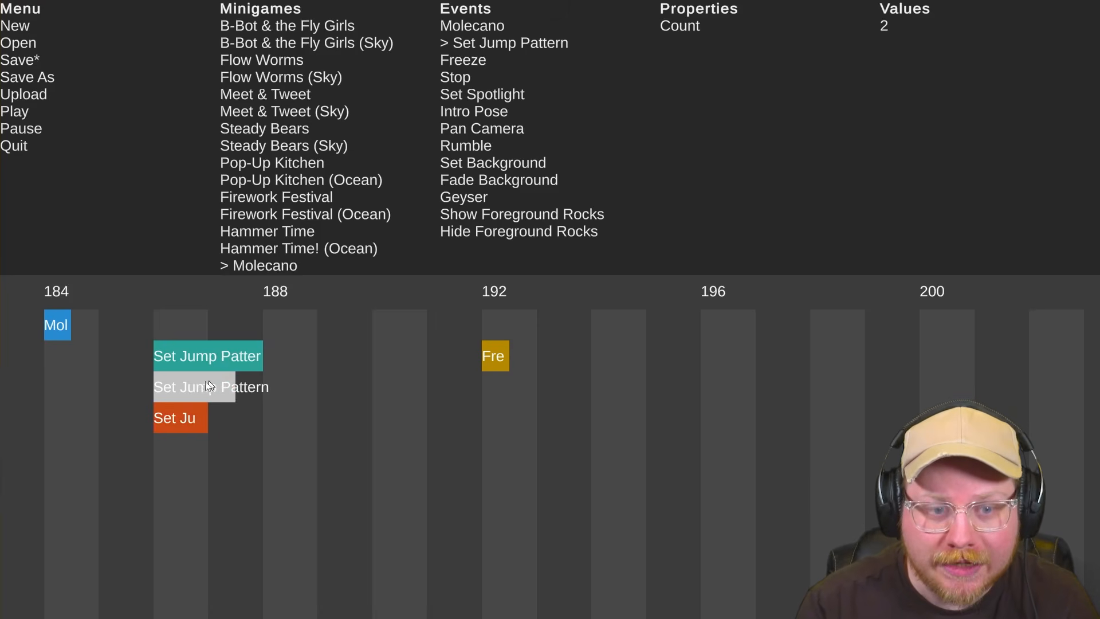
drag(233, 387, 651, 359)
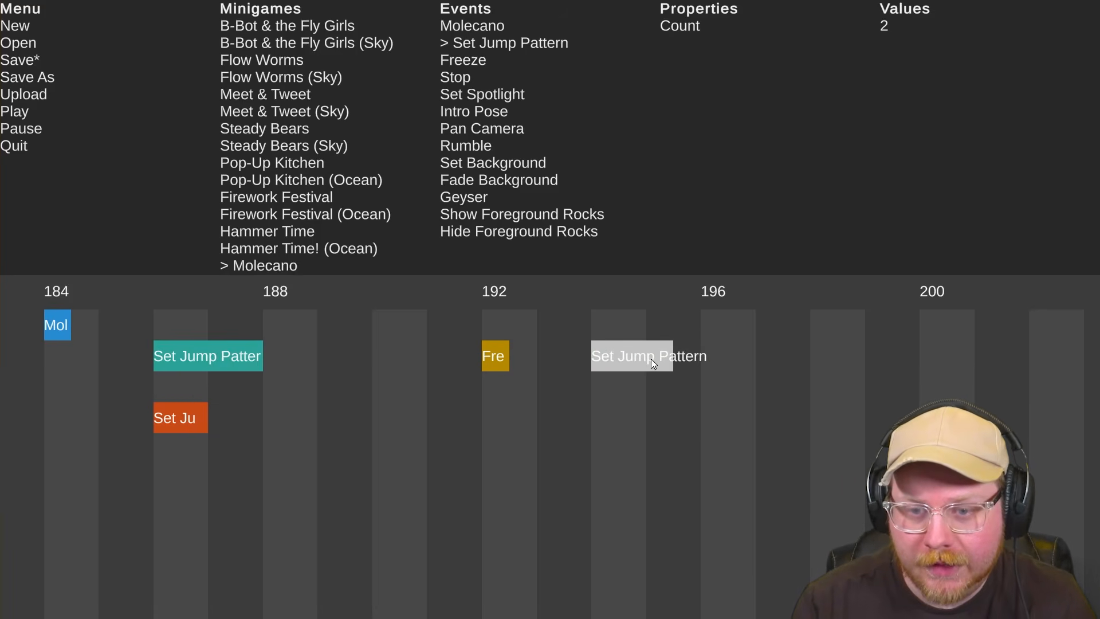
right_click(163, 411)
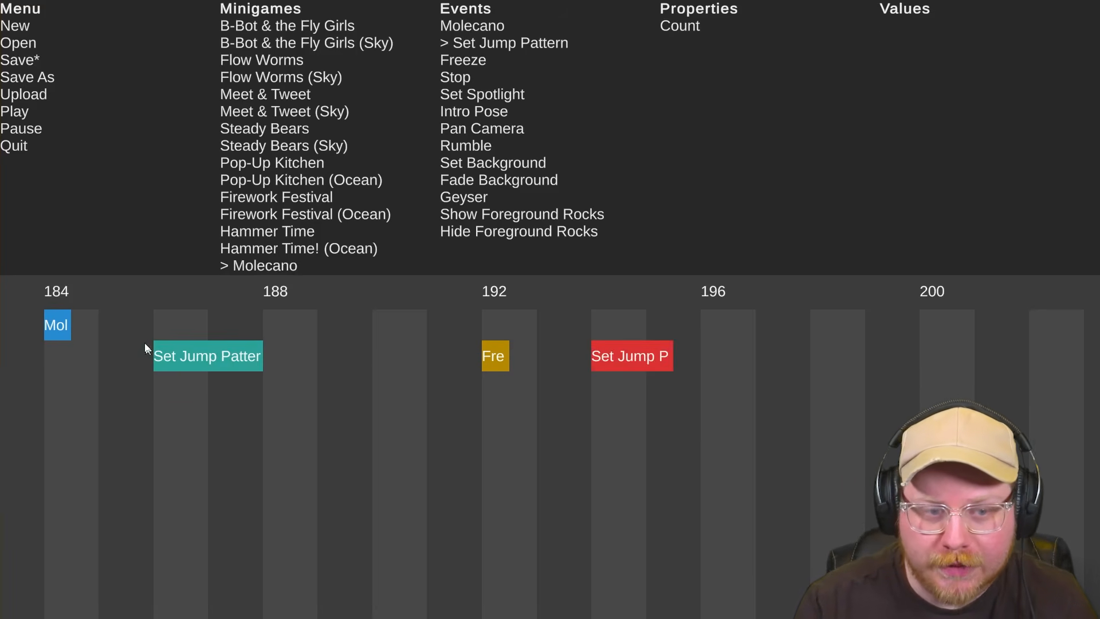
Play the Molecano section from beat 184 to check the rearranged jump patterns
click(46, 291)
click(215, 482)
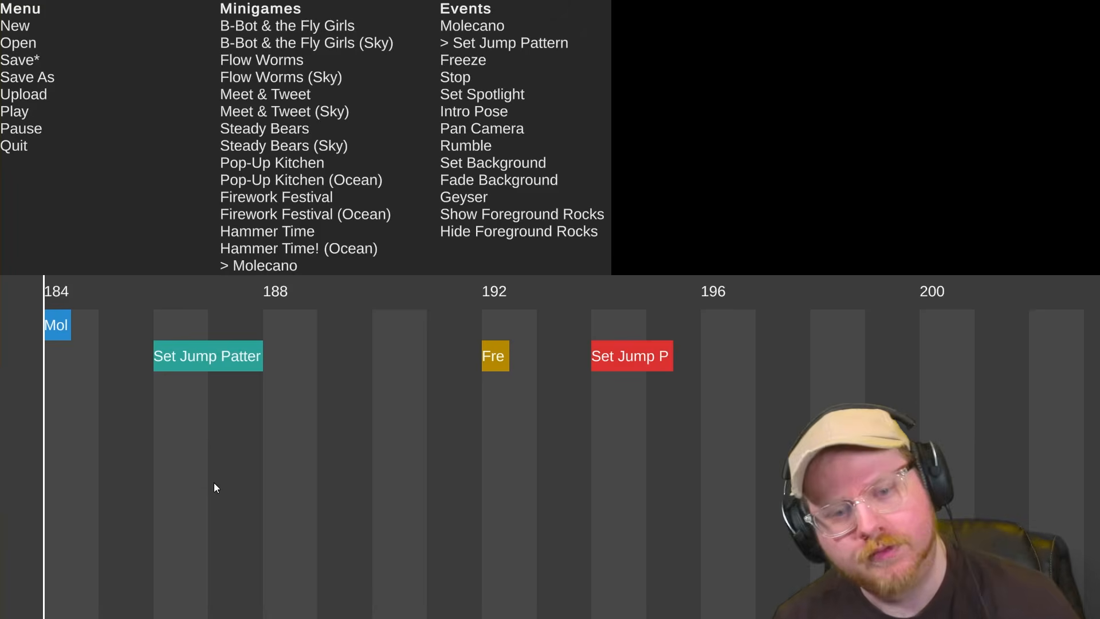
key(space)
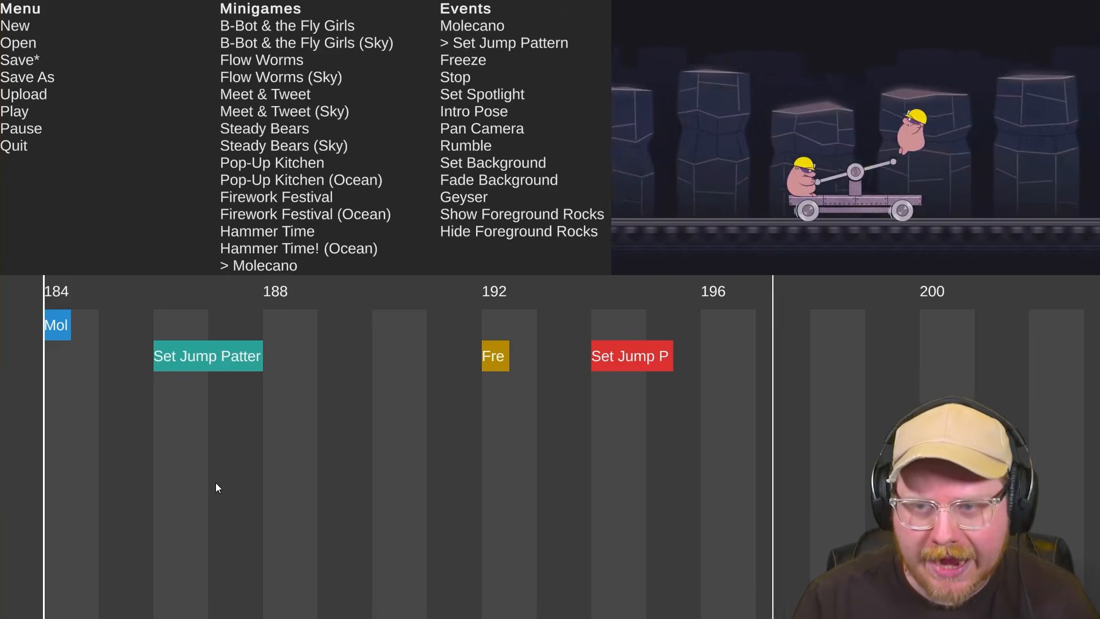
key(space)
scroll(656, 424, up, 3)
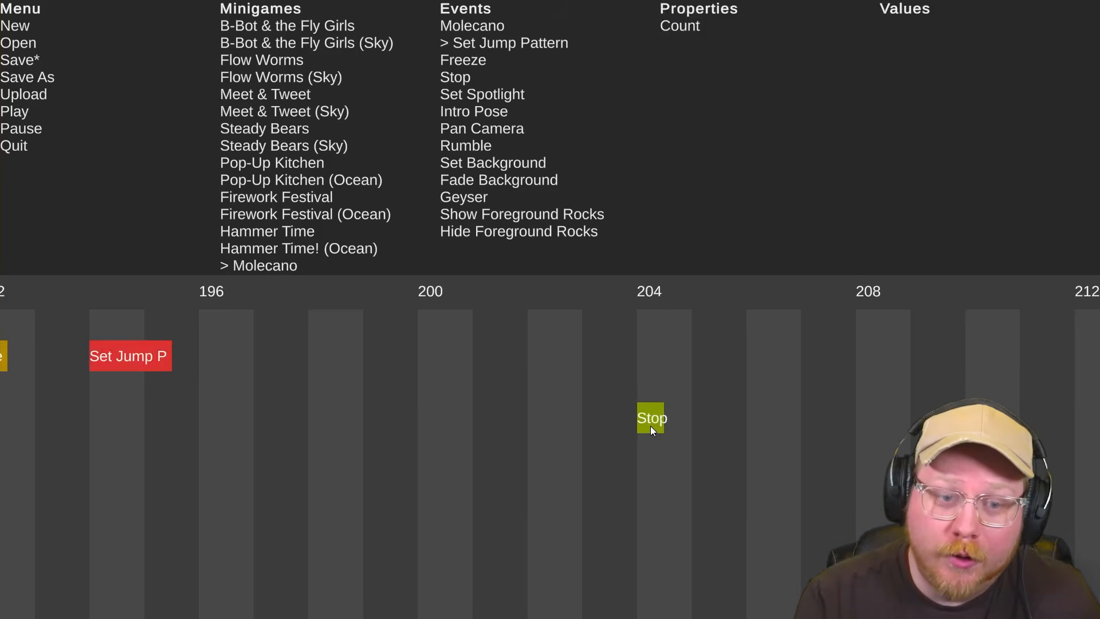
Shorten the Set Jump Pattern at beat 194 to one beat, move it to beat 195 and play from beat 192
scroll(651, 425, up, 3)
click(472, 363)
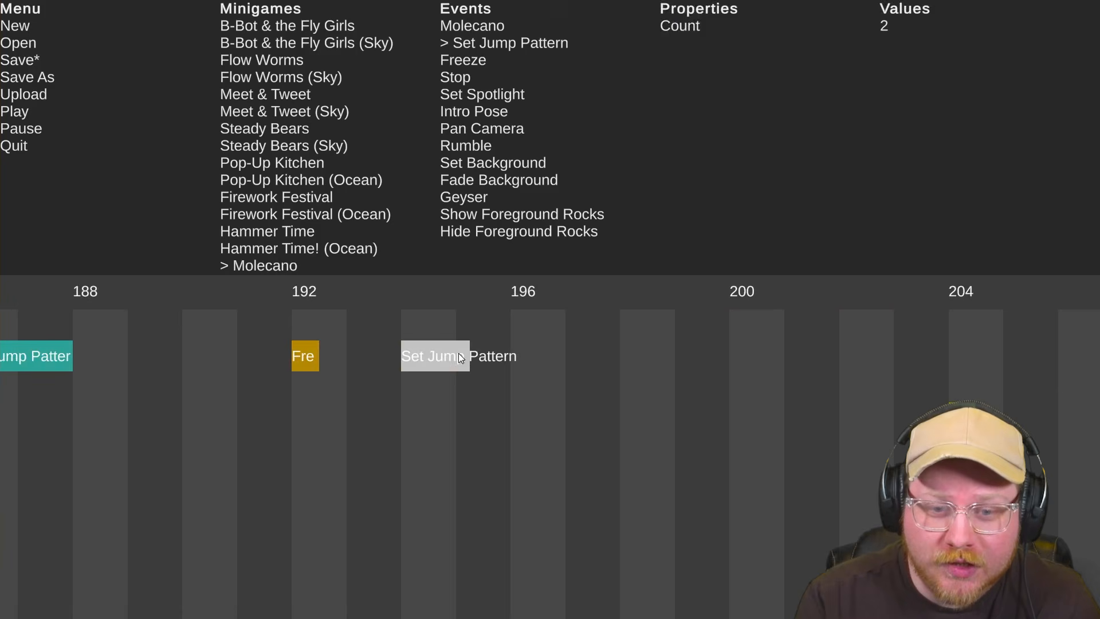
drag(426, 357, 482, 356)
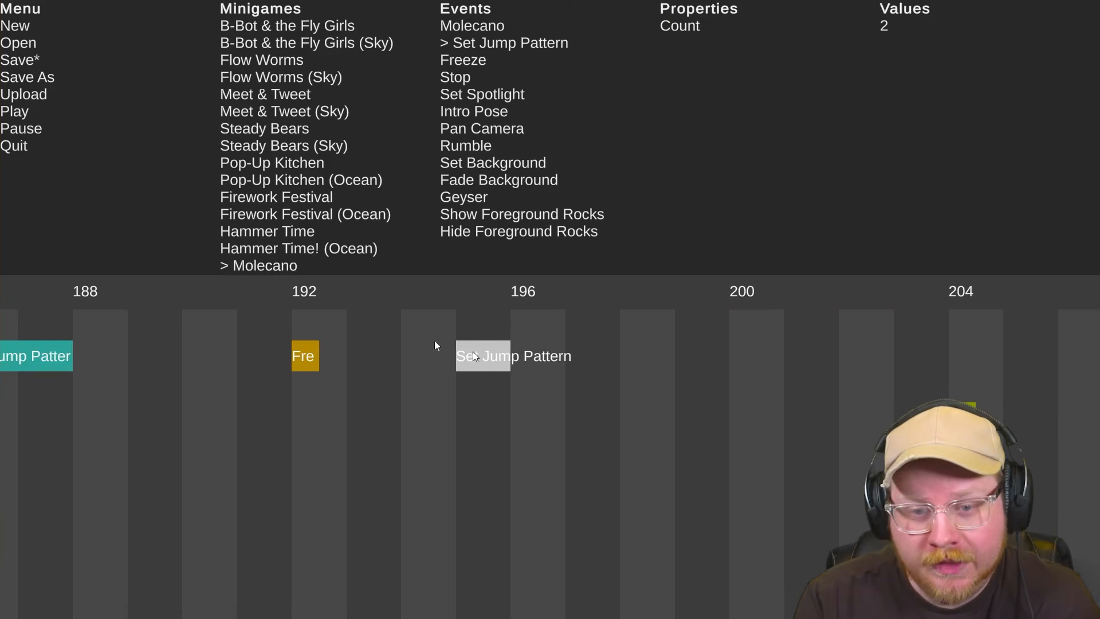
click(291, 292)
key(space)
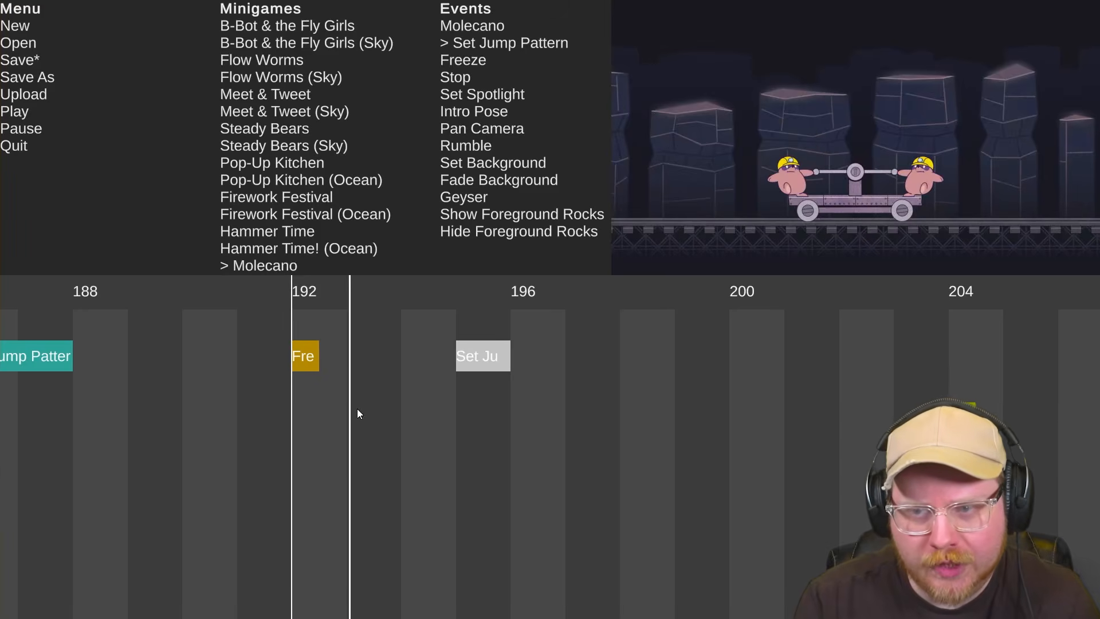
key(space)
Try the one-beat Set Jump Pattern at beat 196 and play from beat 192
drag(475, 356, 529, 358)
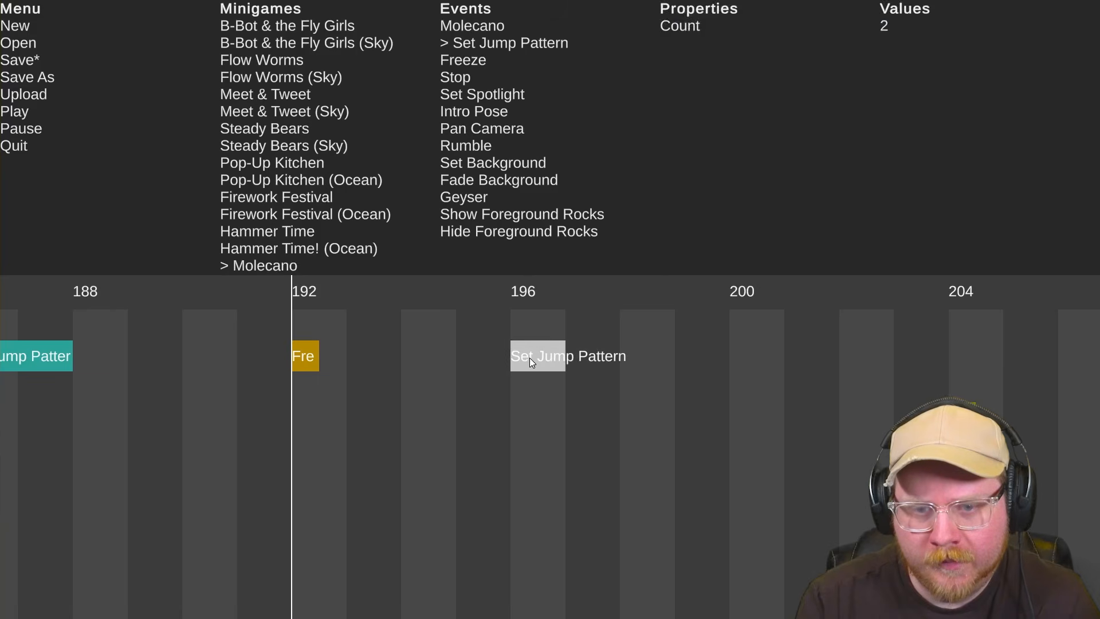
key(space)
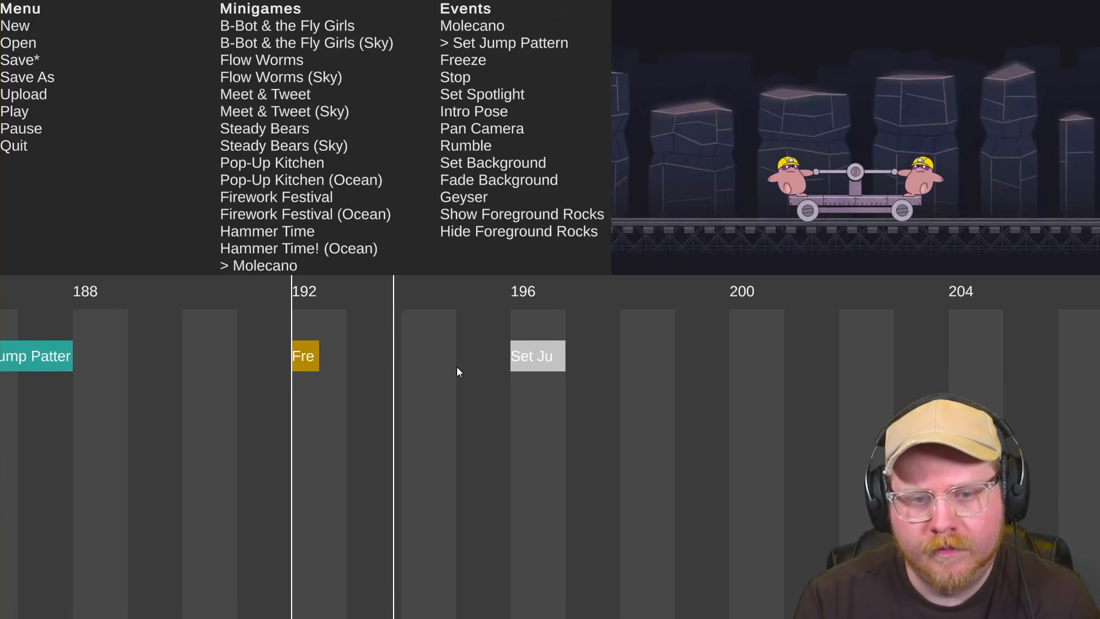
key(space)
Move the one-beat Set Jump Pattern to beat 194 and play from the Freeze event at beat 192
drag(538, 358, 432, 361)
scroll(378, 399, up, 2)
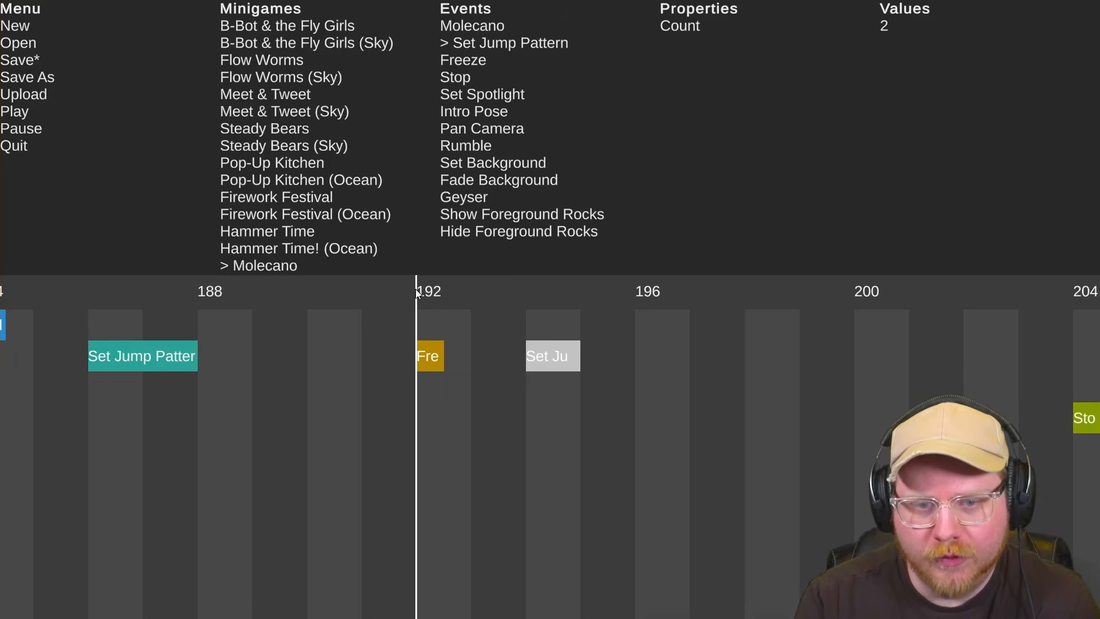
key(space)
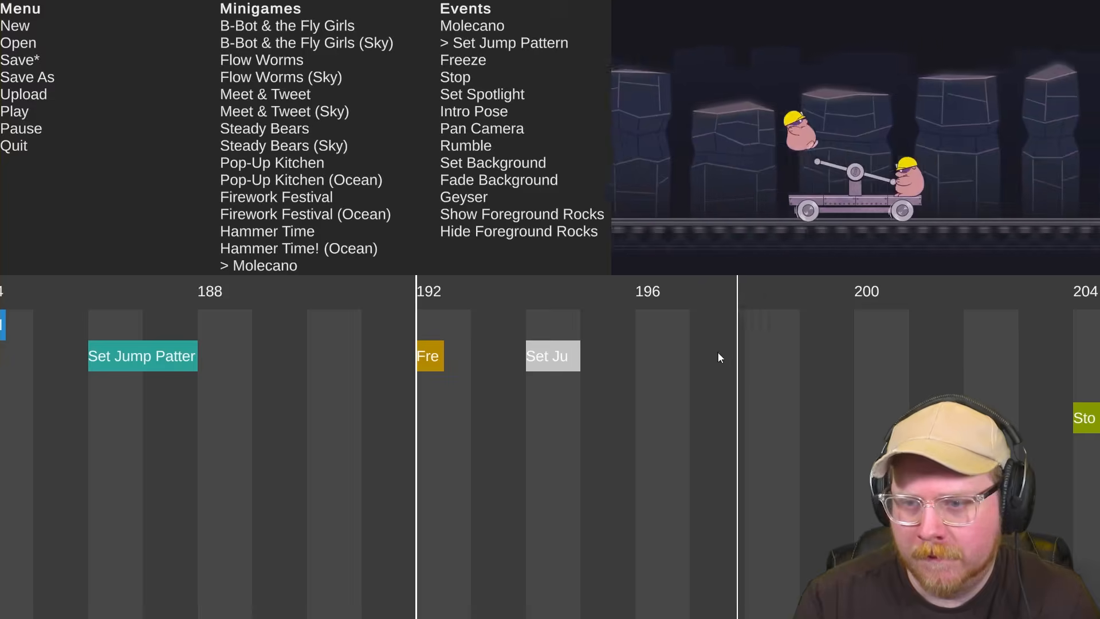
key(space)
Move the Stop event to beat 200, with the playhead set at the same beat
click(853, 289)
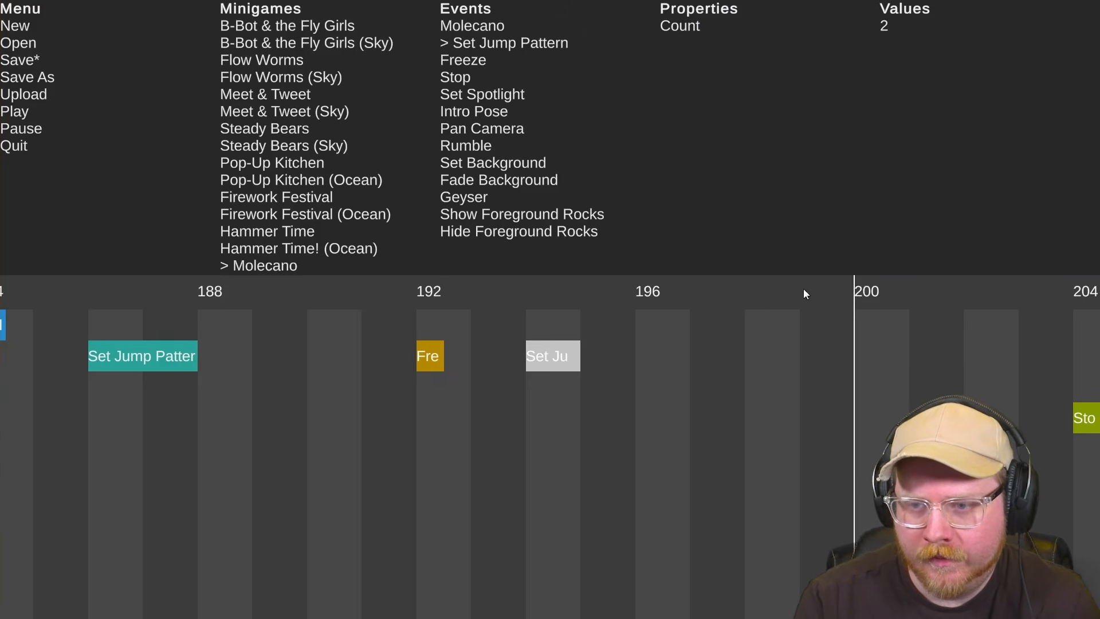
click(799, 287)
click(855, 291)
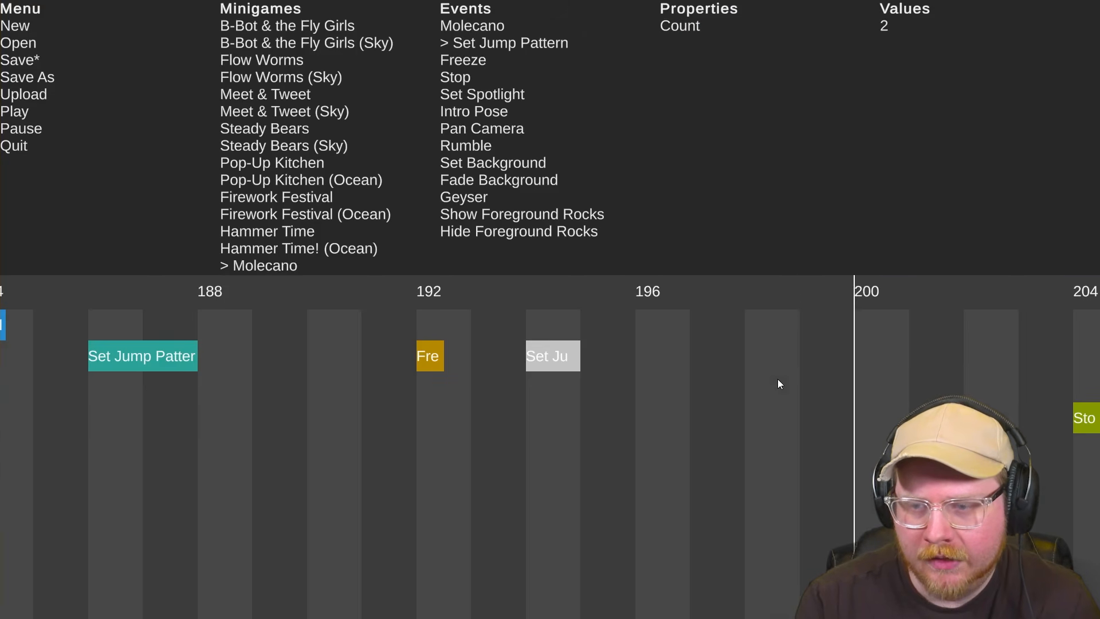
drag(1080, 425, 855, 424)
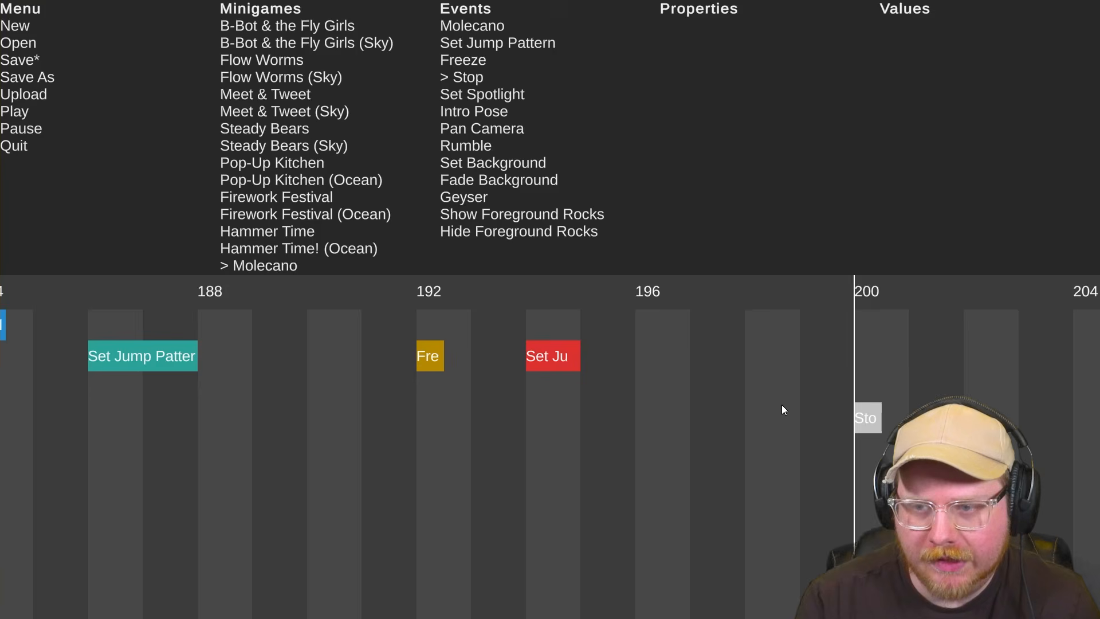
Add the President Bird minigame switch on the first track at beat 200
scroll(782, 405, right, 2)
click(674, 290)
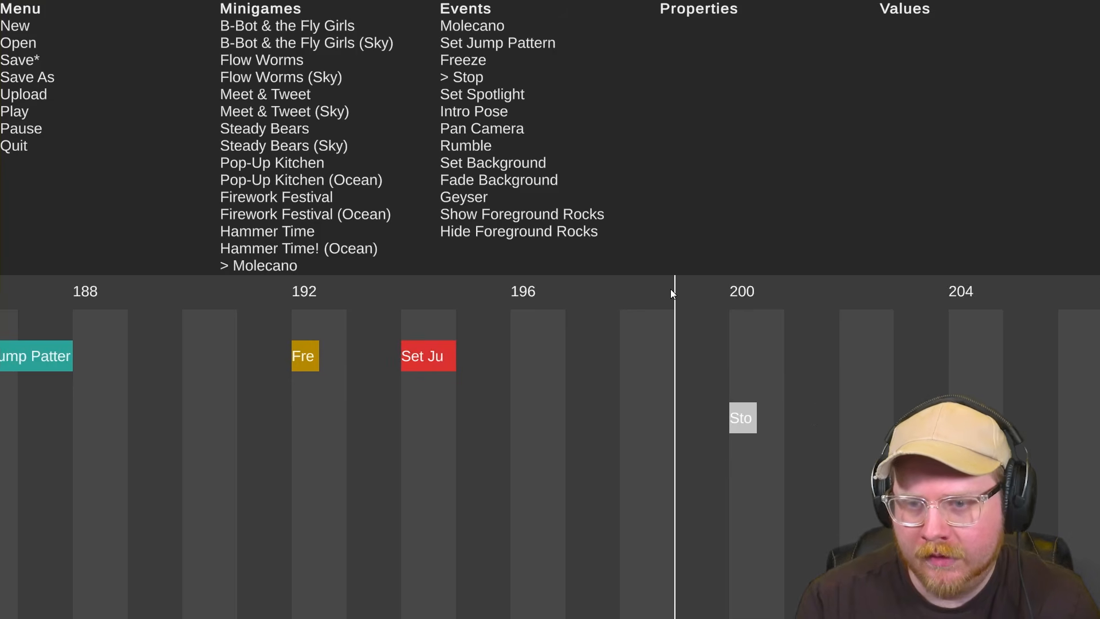
key(Down)
key(Down)
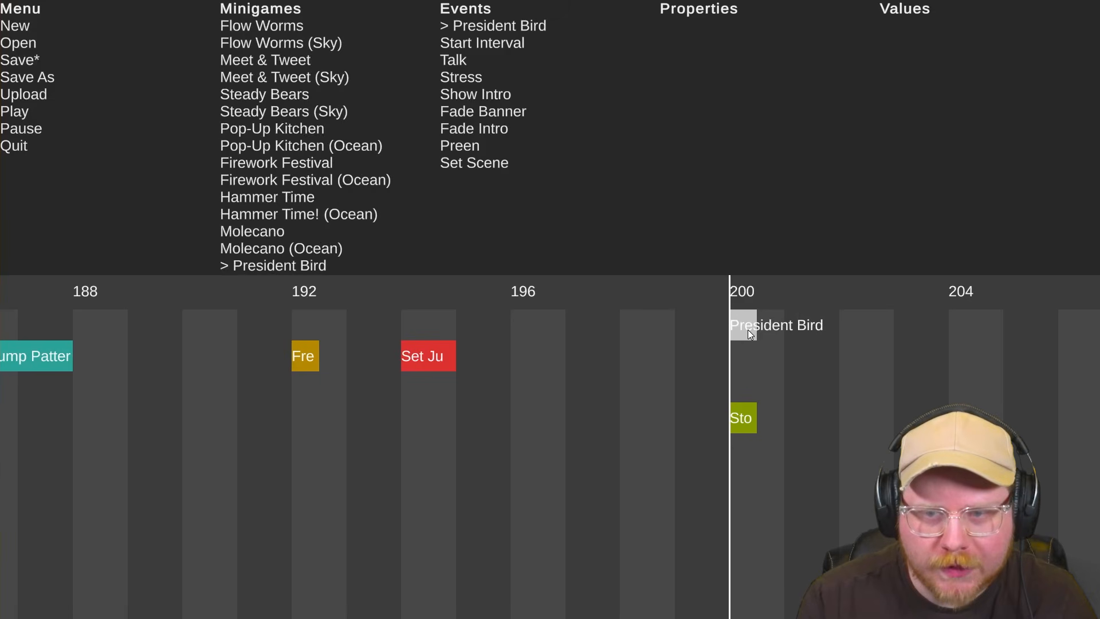
click(741, 329)
Place a President Bird Start Interval event at beat 200, directly beneath the minigame switch
scroll(315, 221, down, 5)
scroll(311, 221, down, 2)
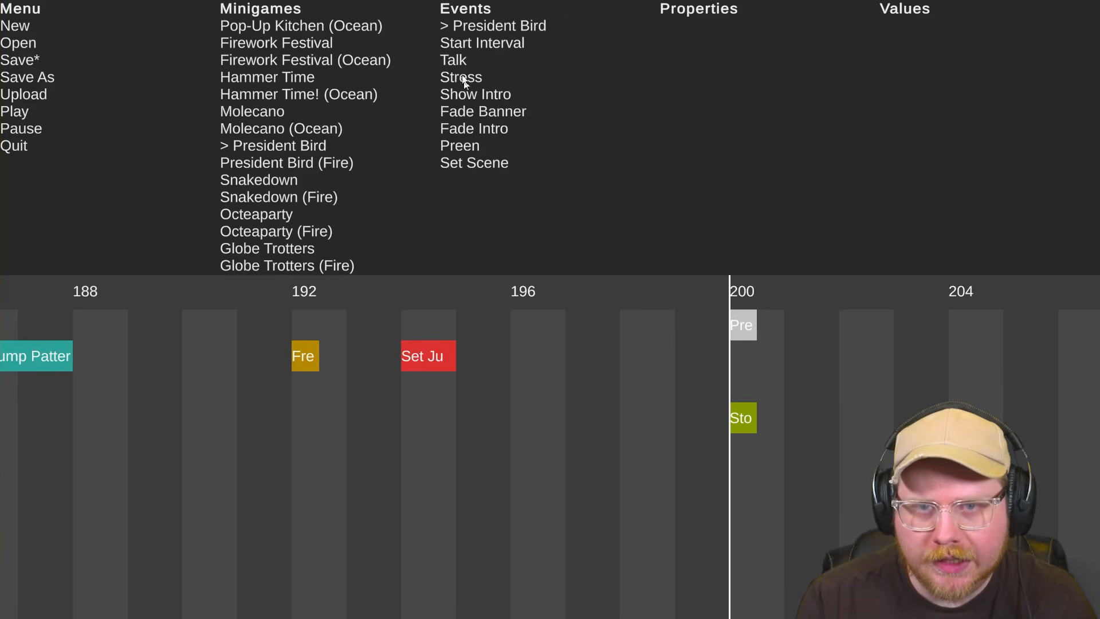
click(466, 43)
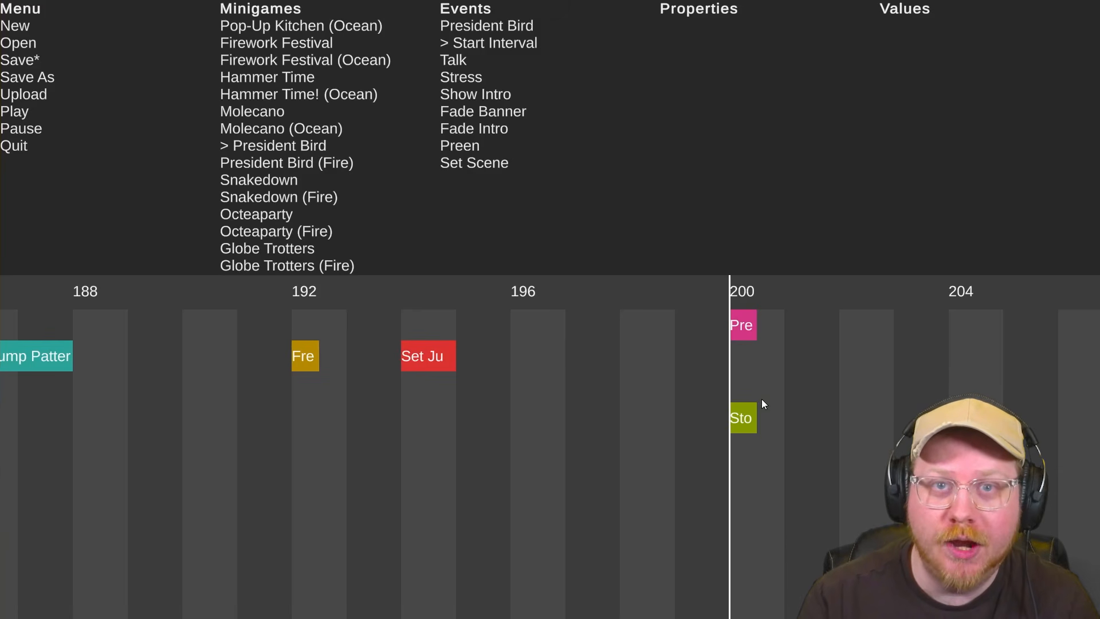
drag(814, 373, 768, 360)
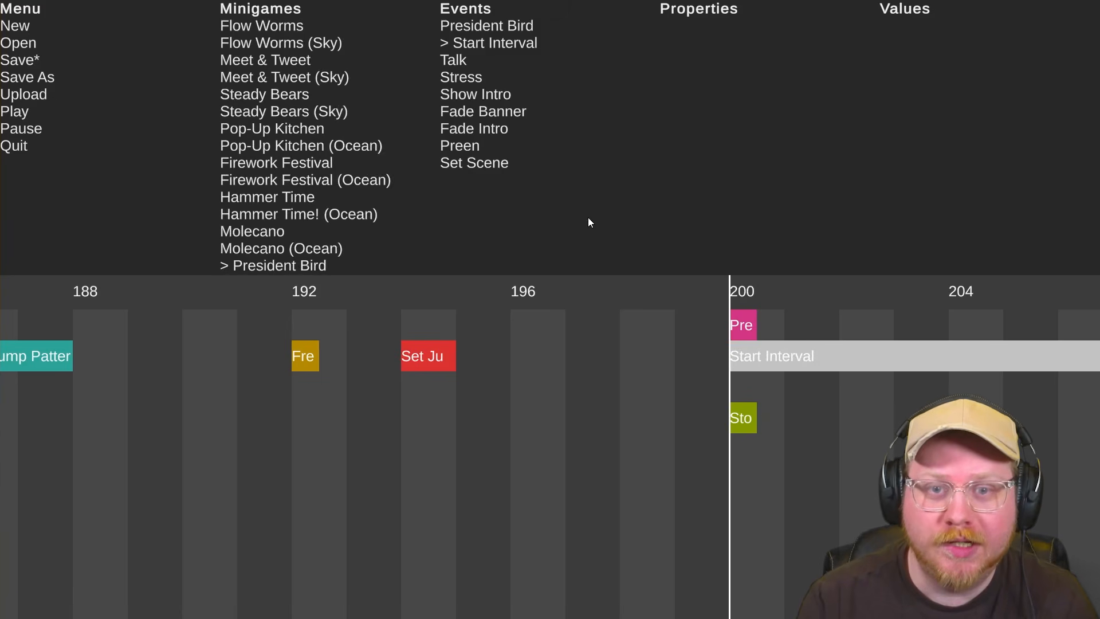
Place Talk events at beats 200, 202 and 204 on the track beneath the Start Interval event
click(457, 60)
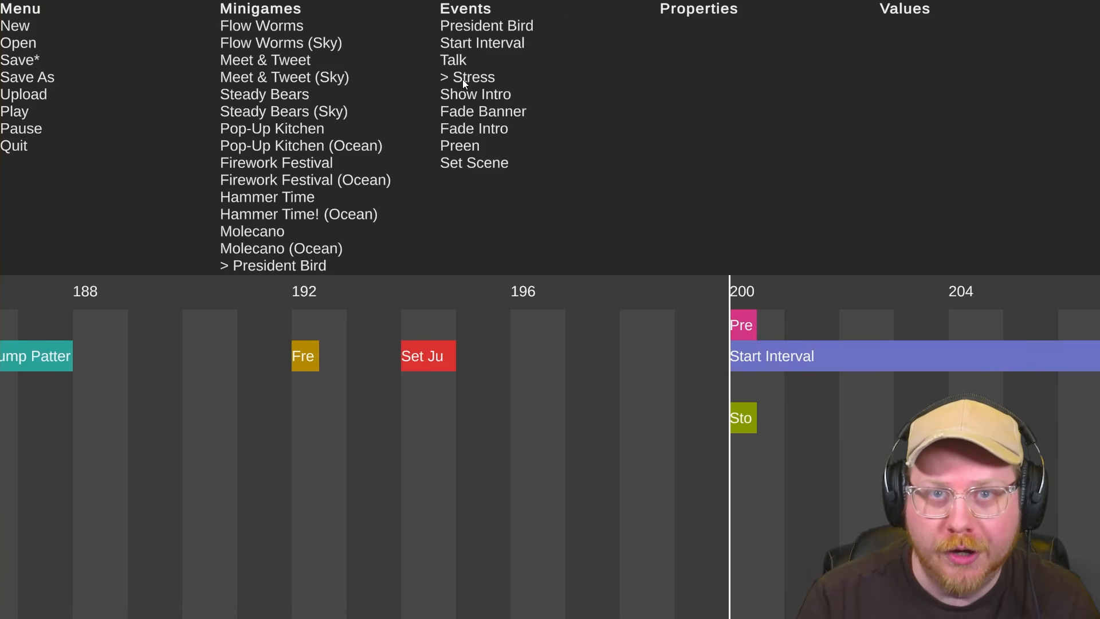
click(452, 59)
scroll(695, 400, up, 3)
scroll(694, 400, down, 6)
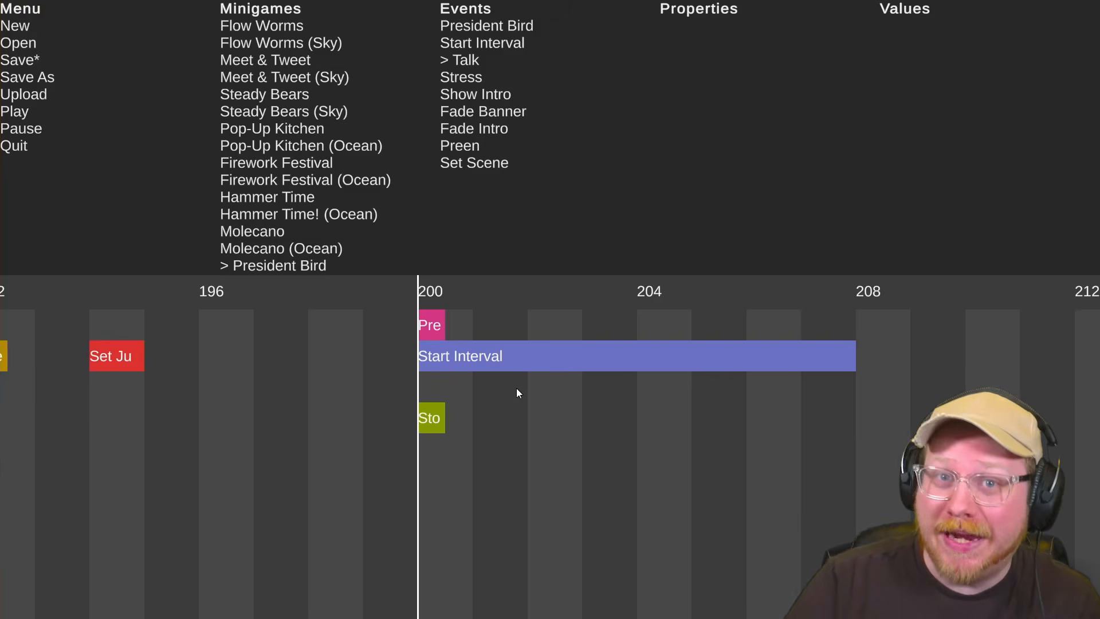
click(501, 386)
drag(475, 390, 440, 381)
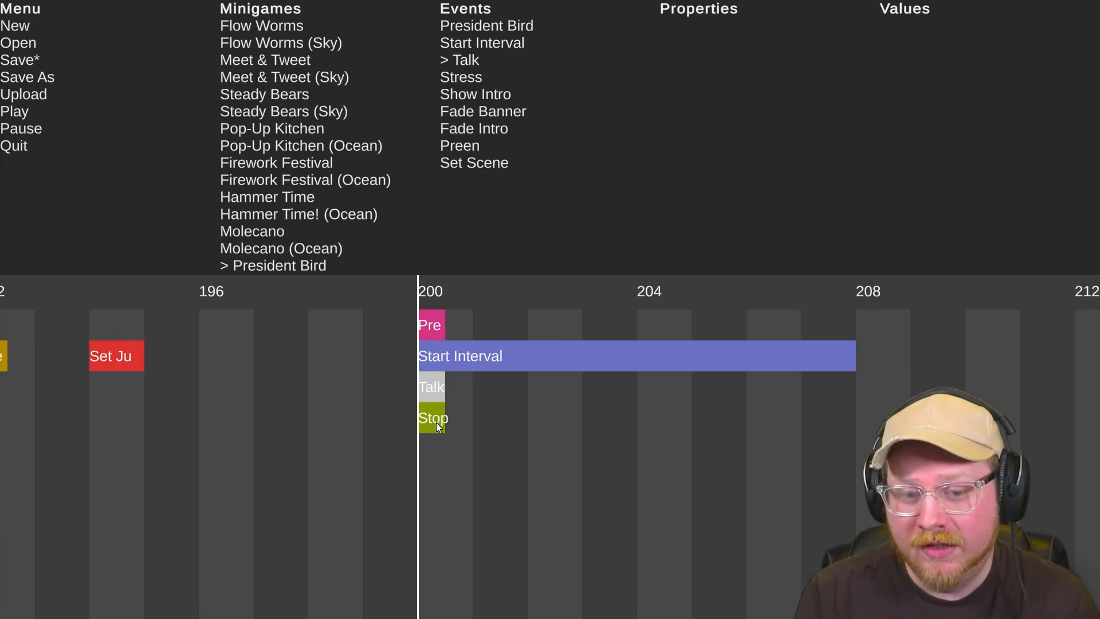
click(528, 388)
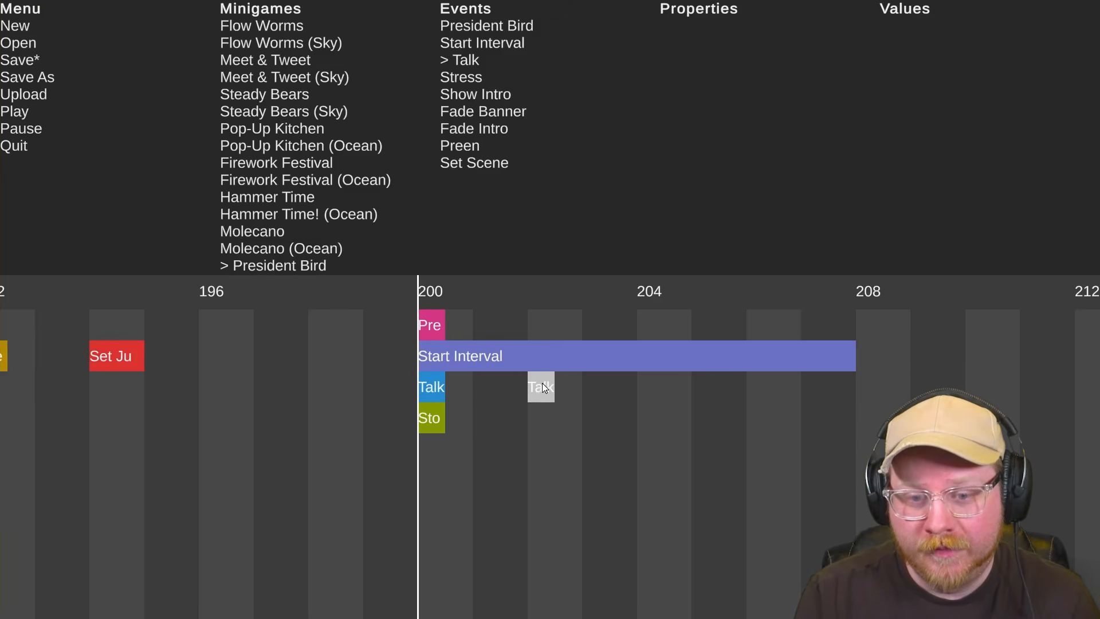
click(650, 388)
Play the President Bird section from beat 200 to check the timing of the Talk events
key(space)
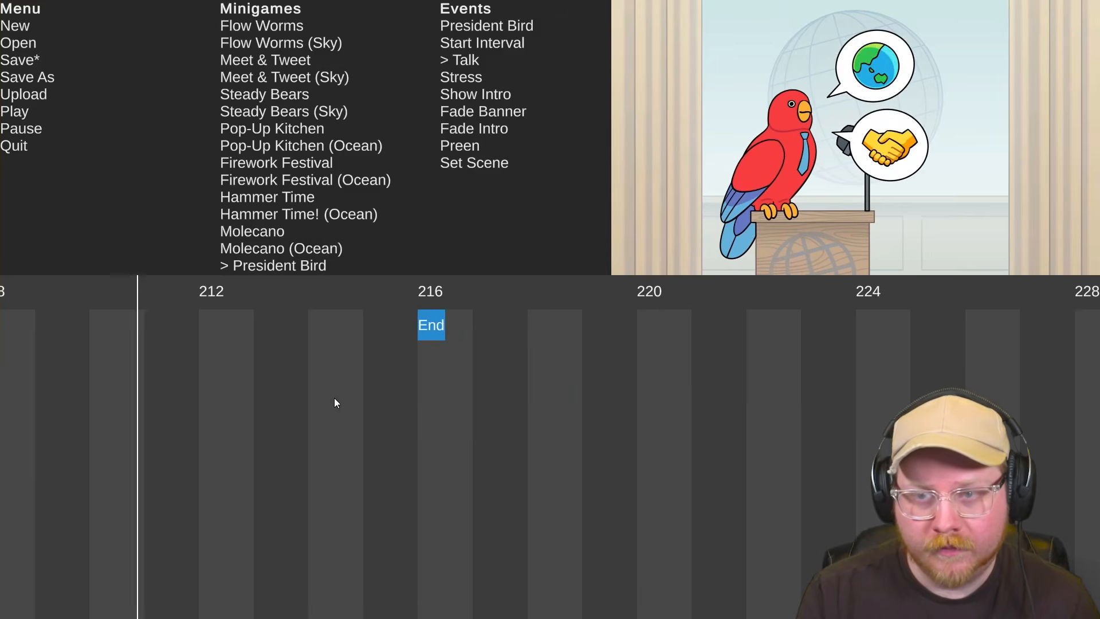
key(space)
drag(343, 383, 533, 349)
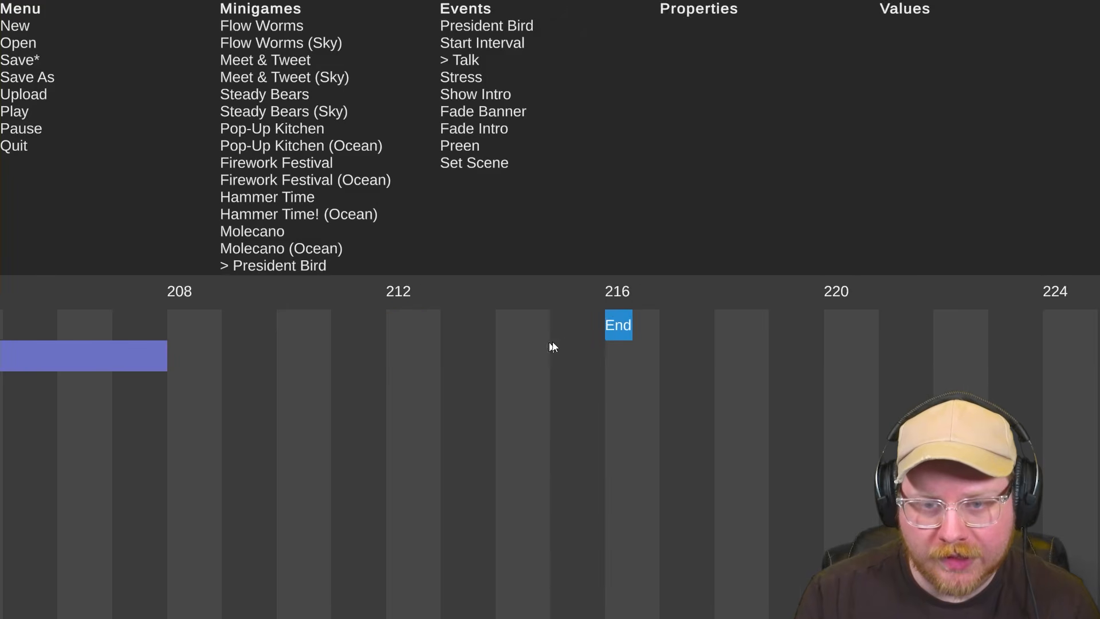
scroll(600, 331, down, 1)
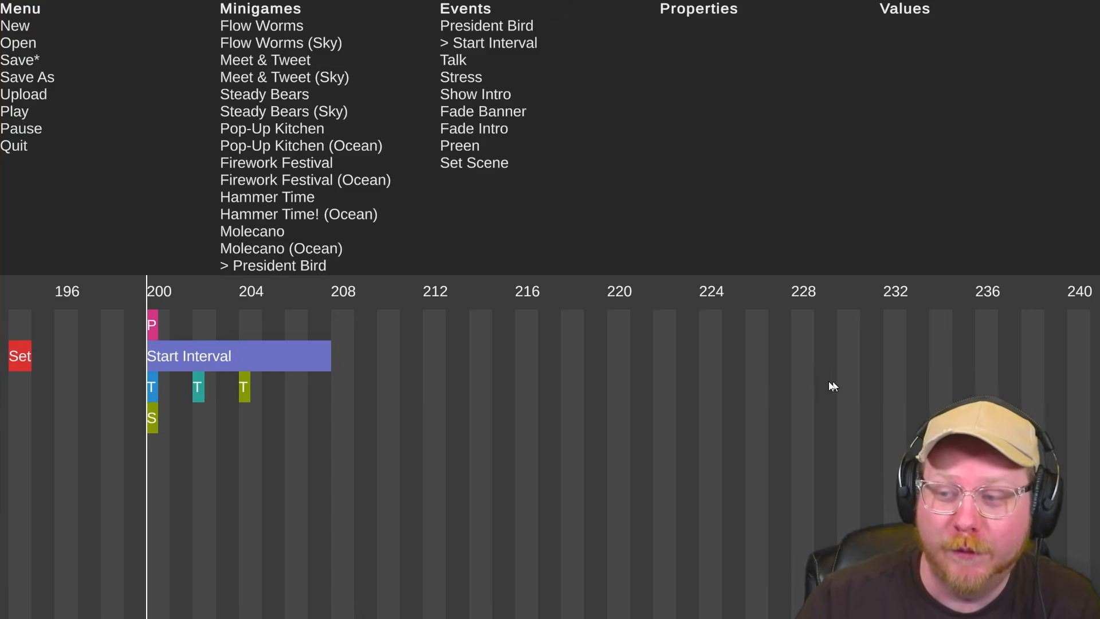
click(147, 291)
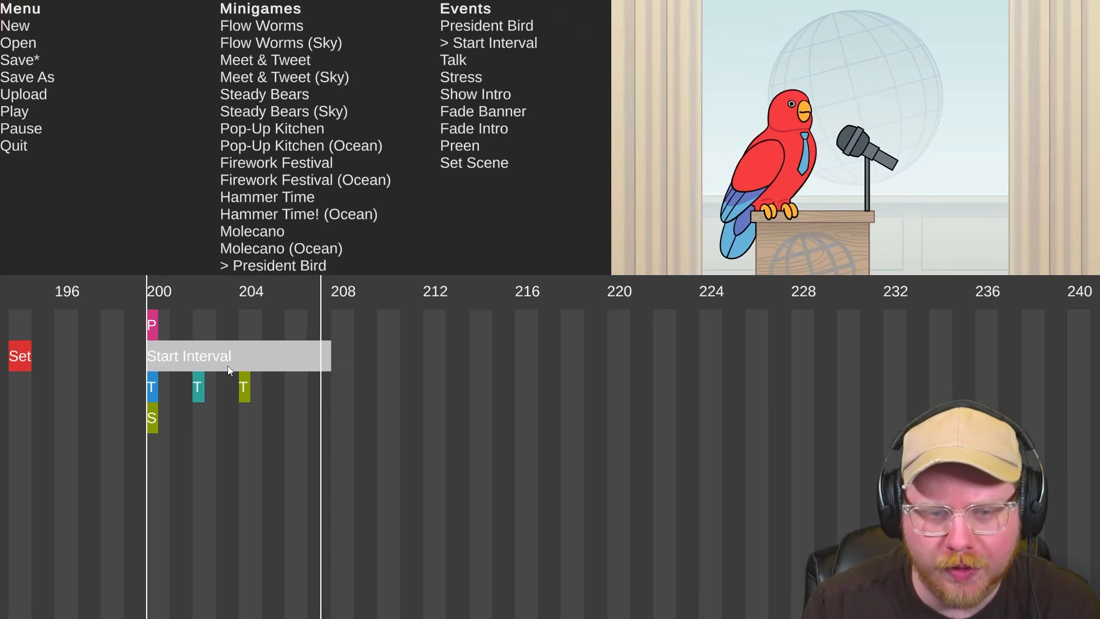
key(space)
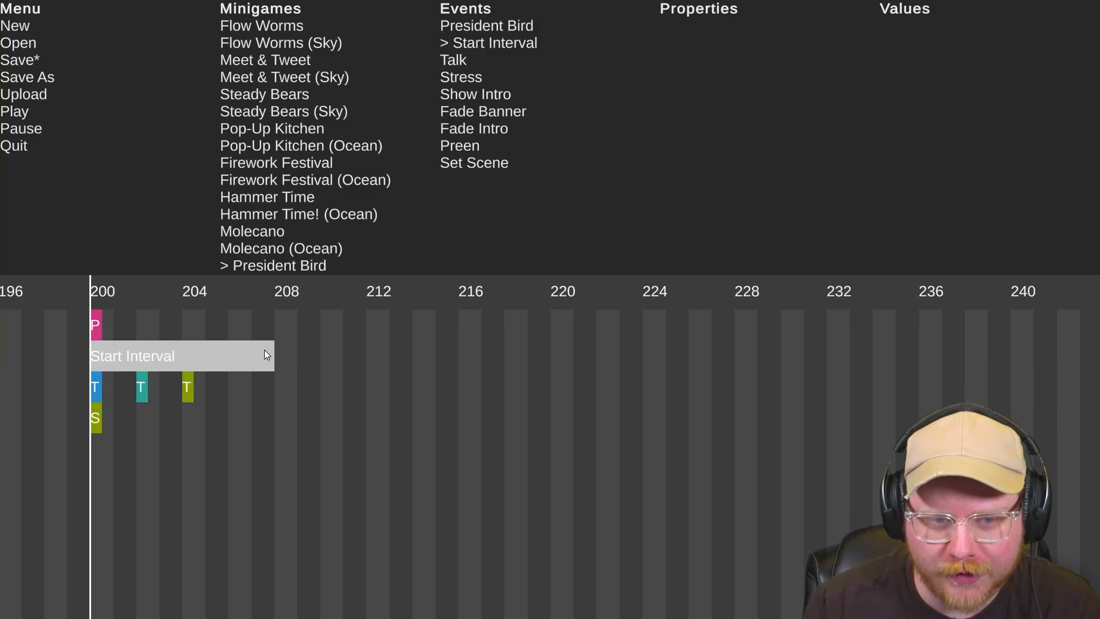
Shorten the Start Interval event to four beats so it ends at beat 204
drag(225, 356, 175, 355)
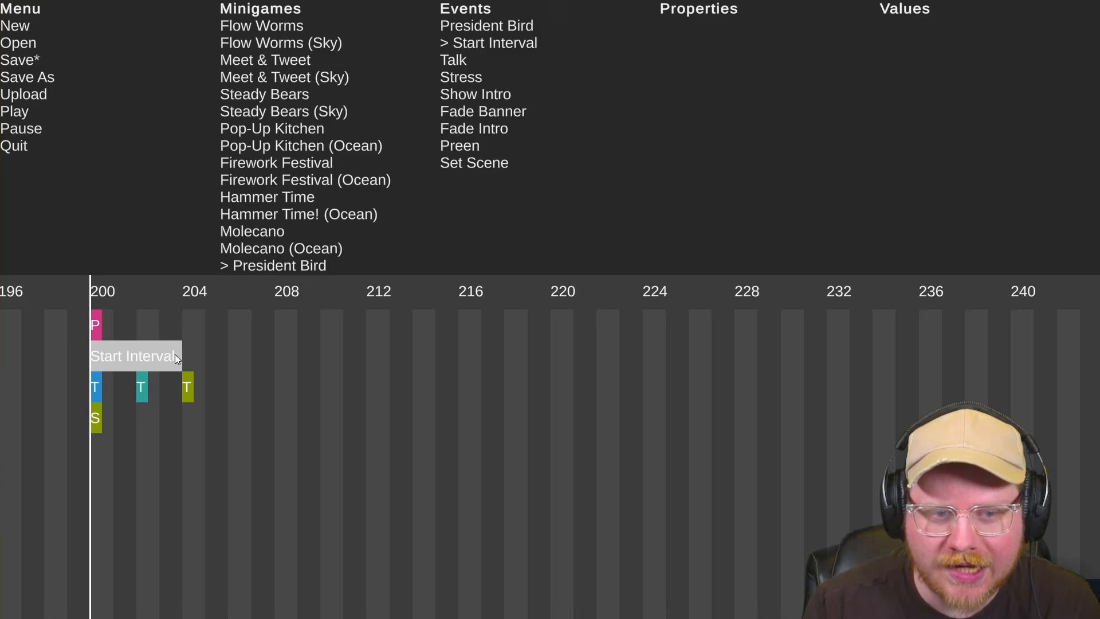
scroll(80, 369, up, 1)
scroll(81, 369, up, 1)
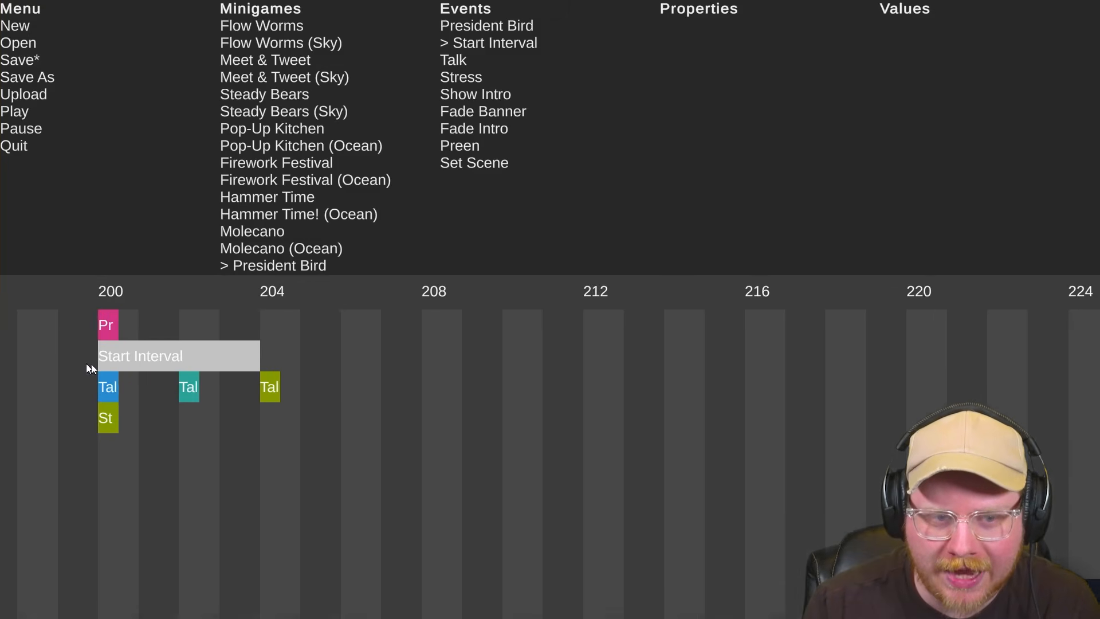
Move the third Talk event to beat 203 and the second Talk event to beat 201.5
click(189, 385)
drag(269, 388, 186, 387)
drag(249, 360, 291, 353)
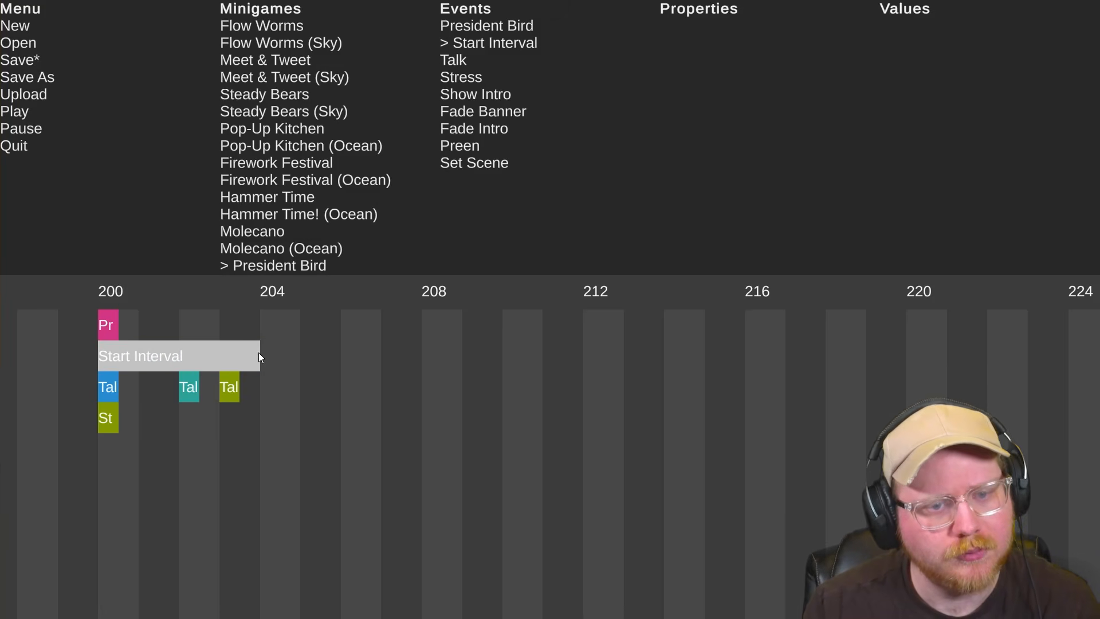
scroll(208, 356, left, 2)
drag(254, 390, 233, 389)
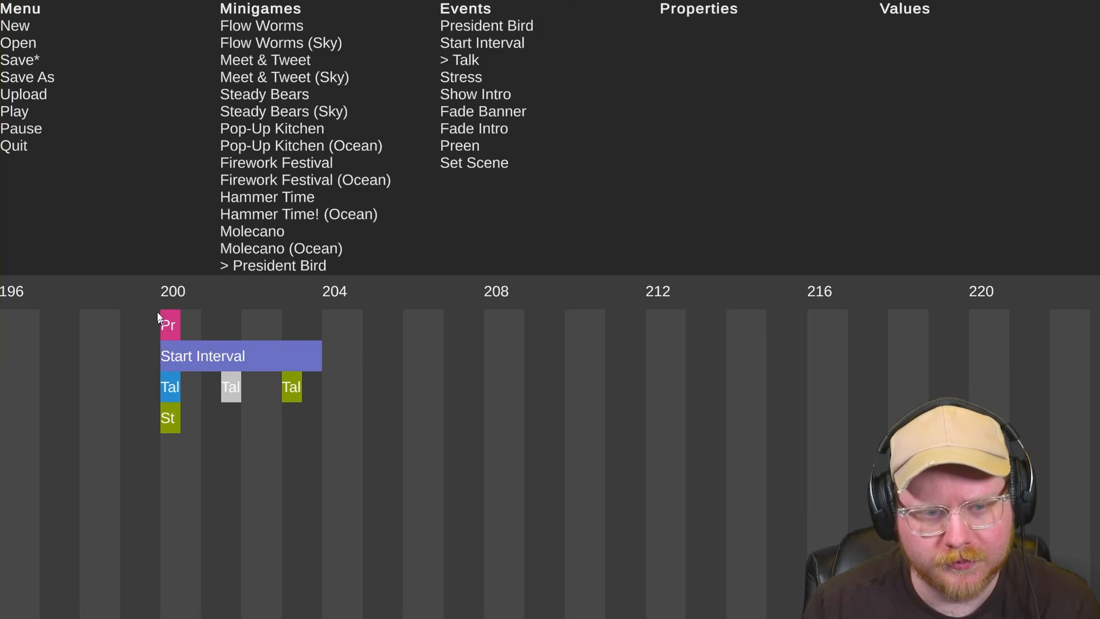
Move the second and third Talk events to beats 201 and 202, and add a fourth Talk event at beat 203
click(160, 289)
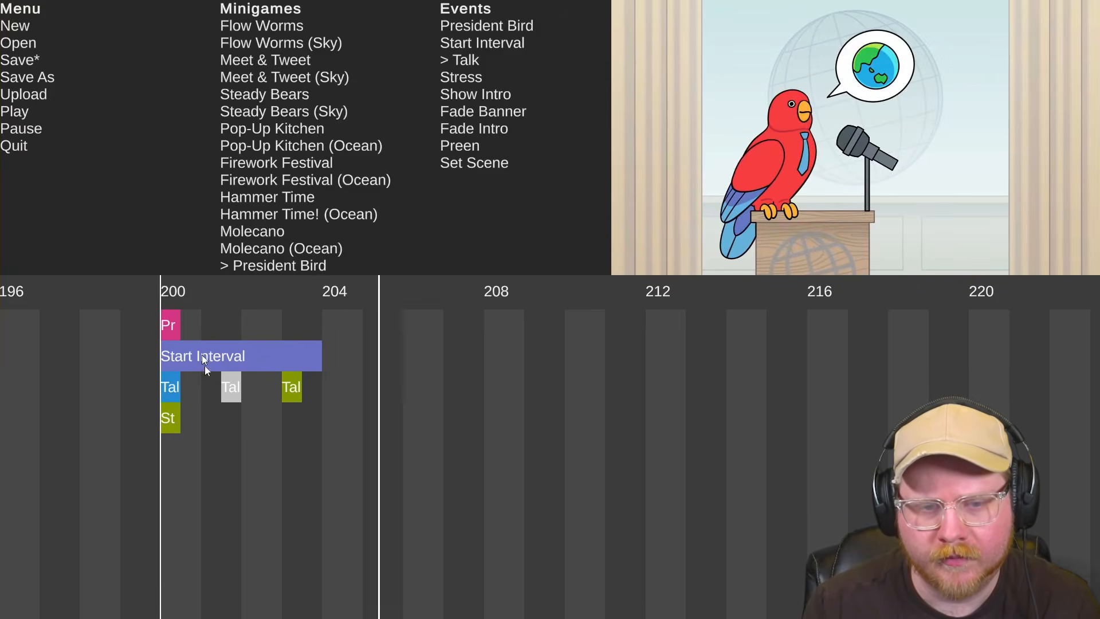
key(space)
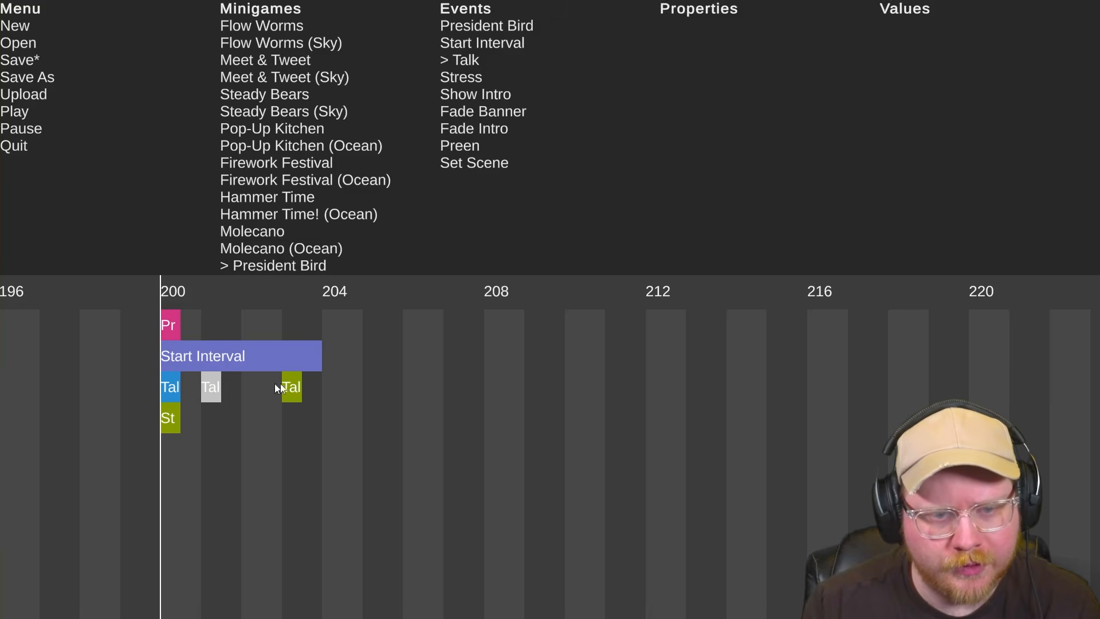
drag(283, 384, 253, 384)
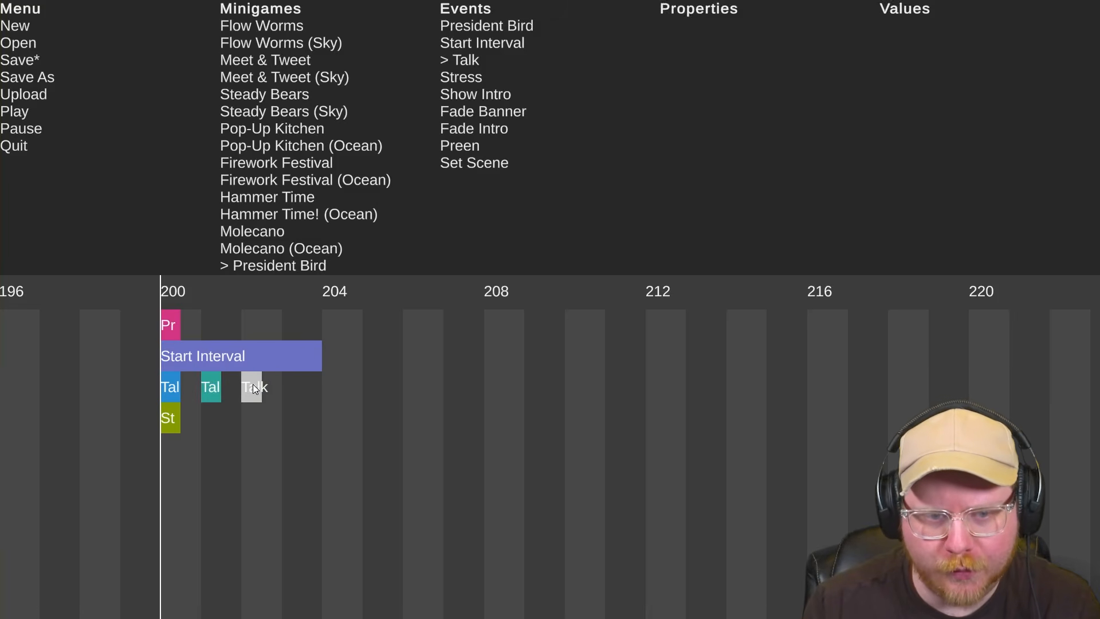
click(271, 387)
click(281, 410)
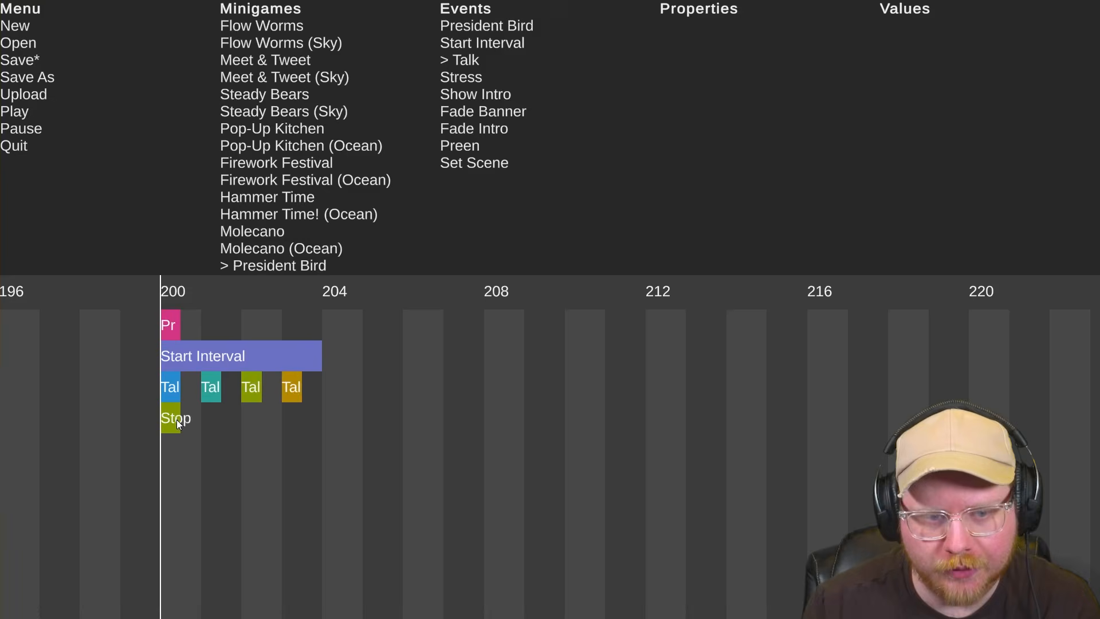
Add Talk events at beats 202.5 and 203.5 on the track below the others, and play the section from beat 200
key(space)
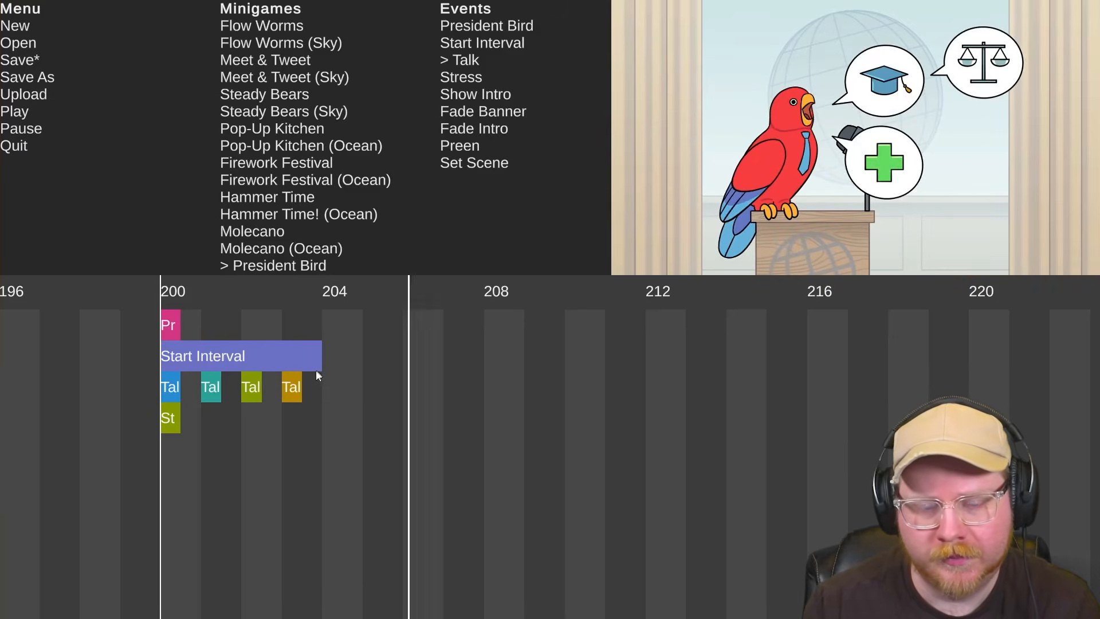
key(space)
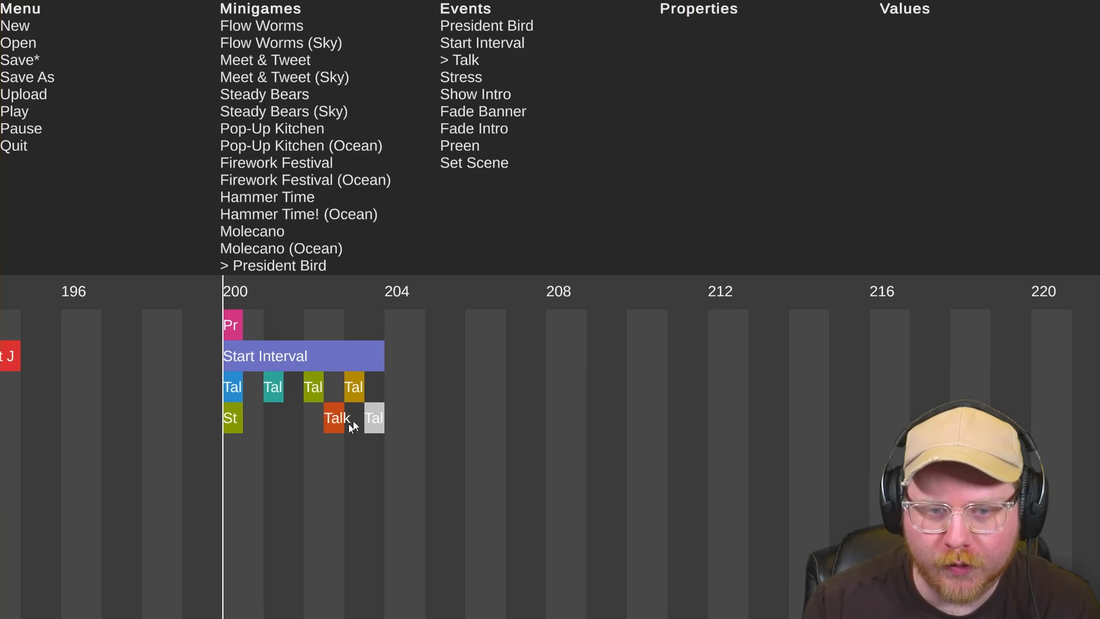
key(space)
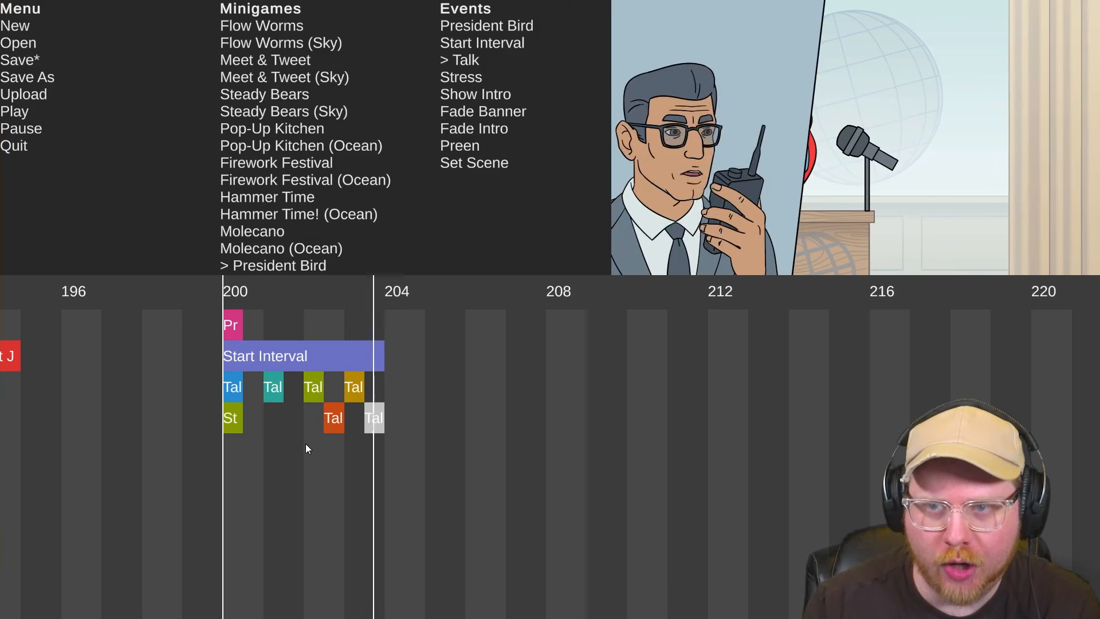
key(space)
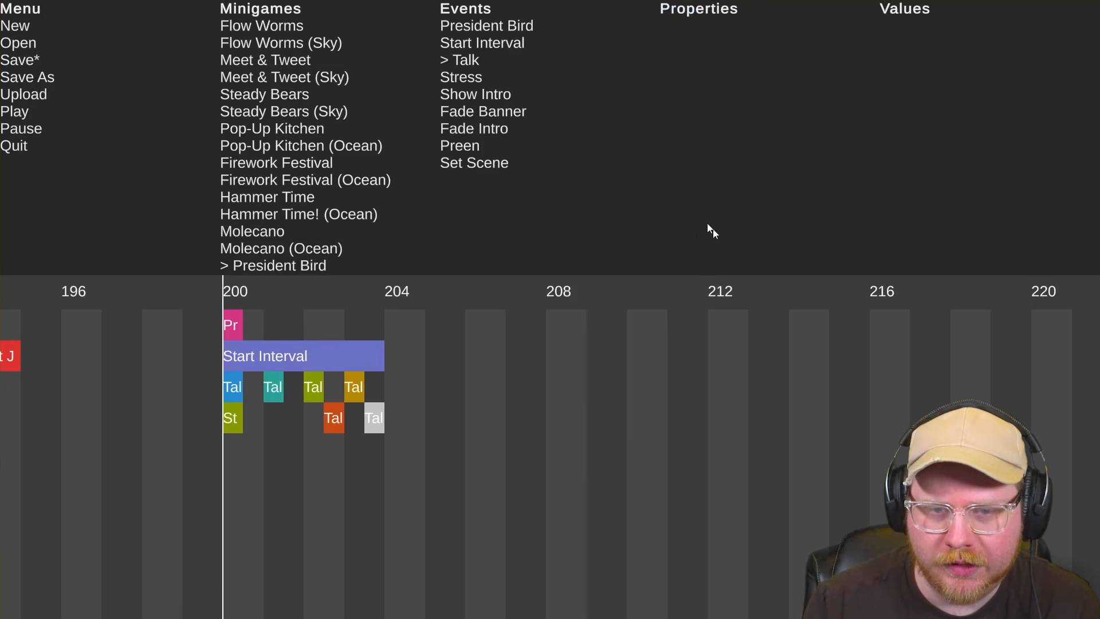
key(space)
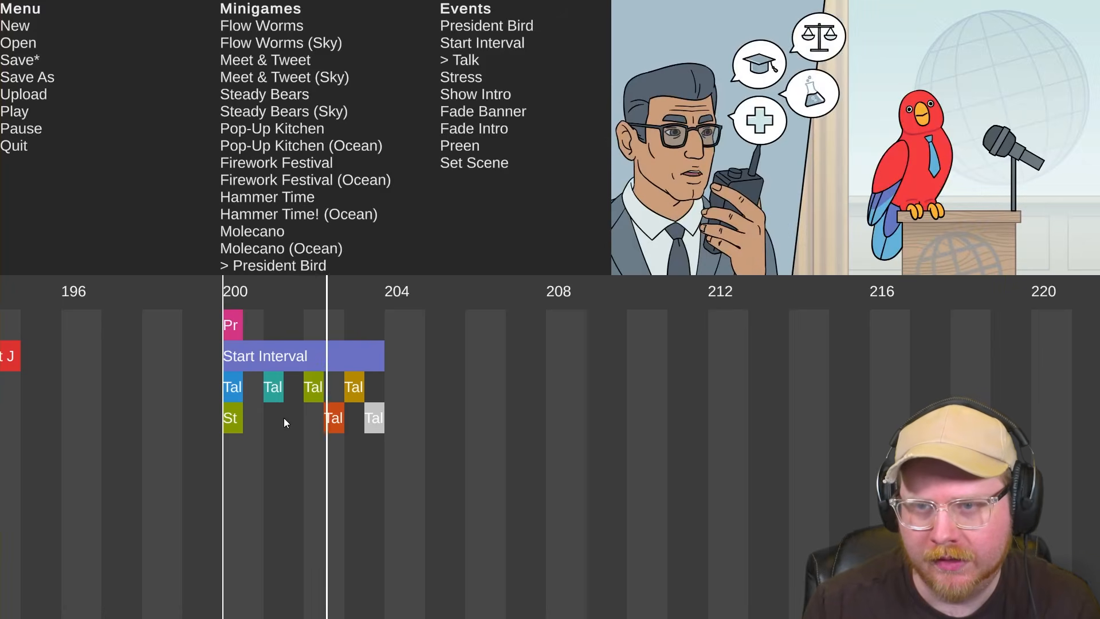
key(space)
Delete the Talk events at beats 202.5 and 203.5 on the lower track
click(353, 387)
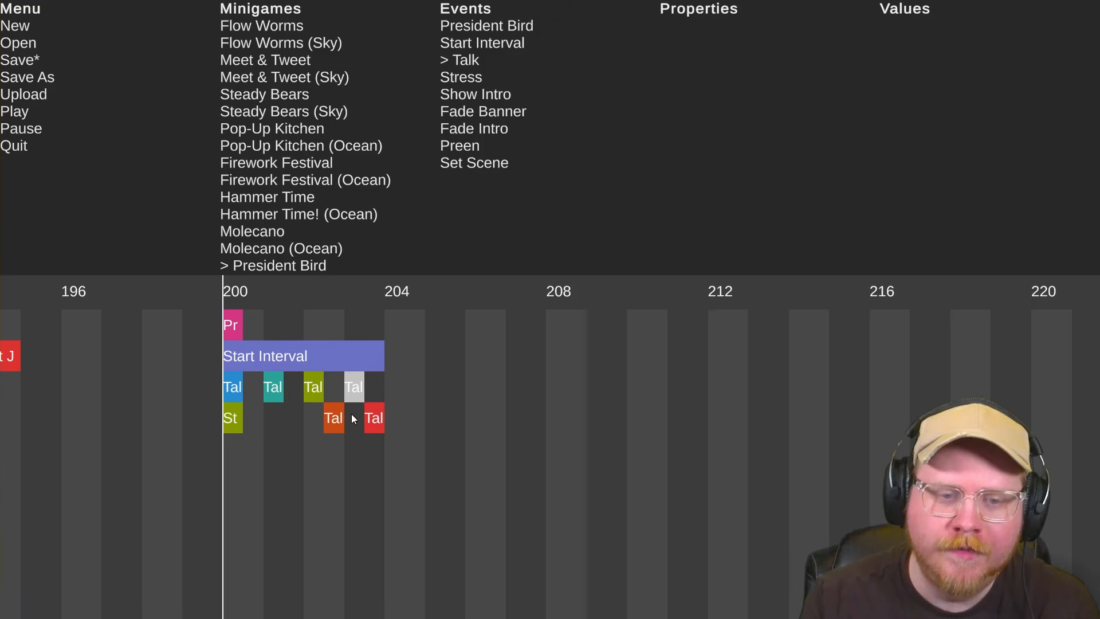
click(325, 427)
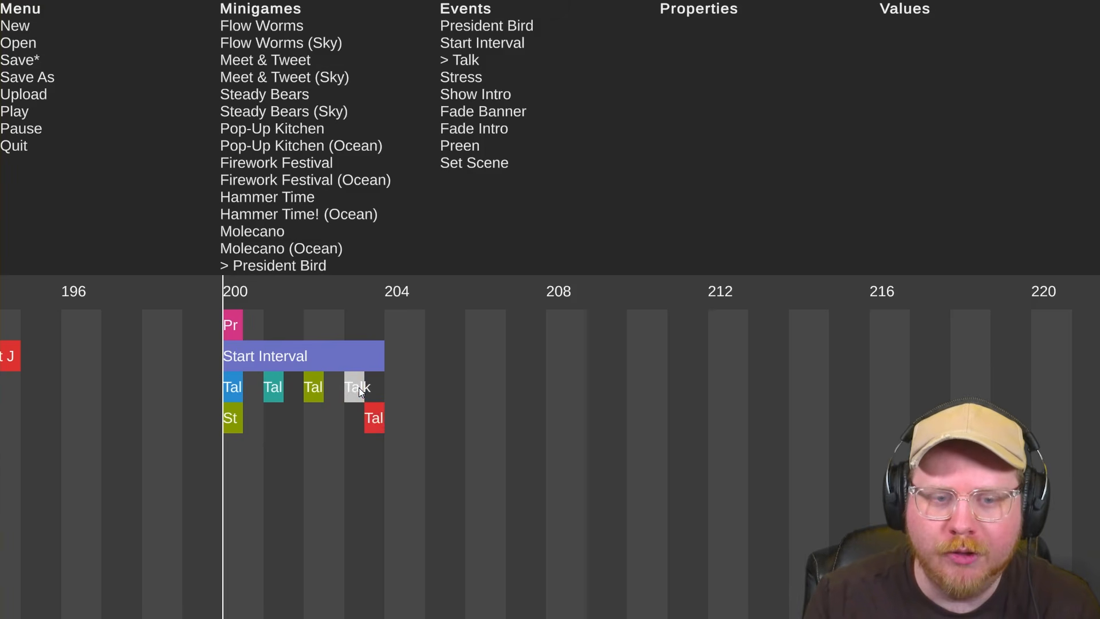
right_click(373, 415)
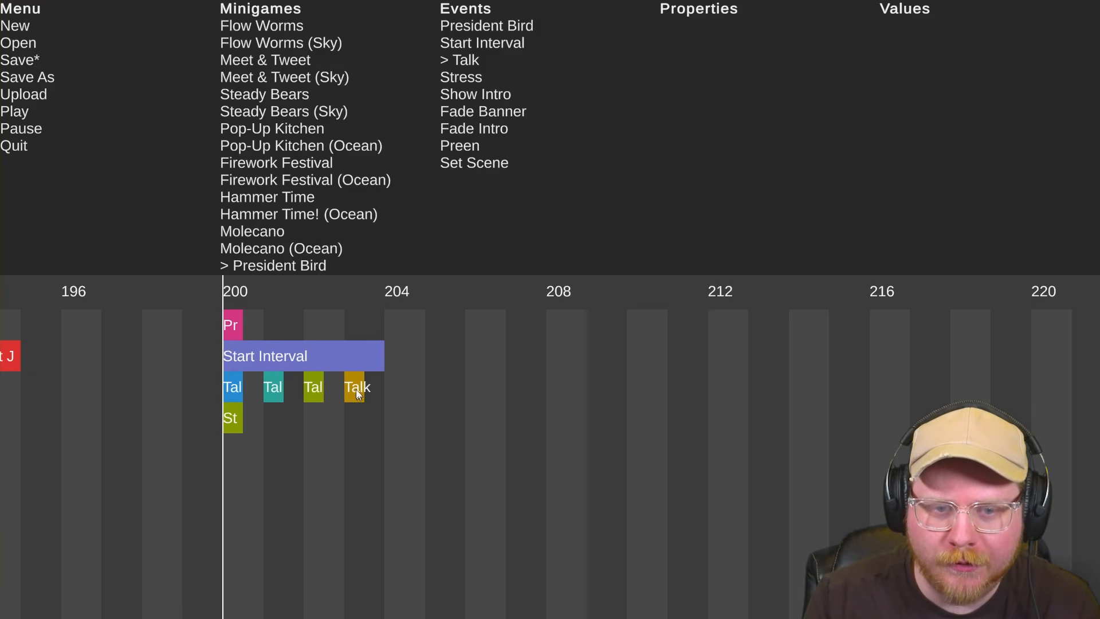
Try a single Talk event at beat 203.5 on the lower track, and remove it
click(373, 352)
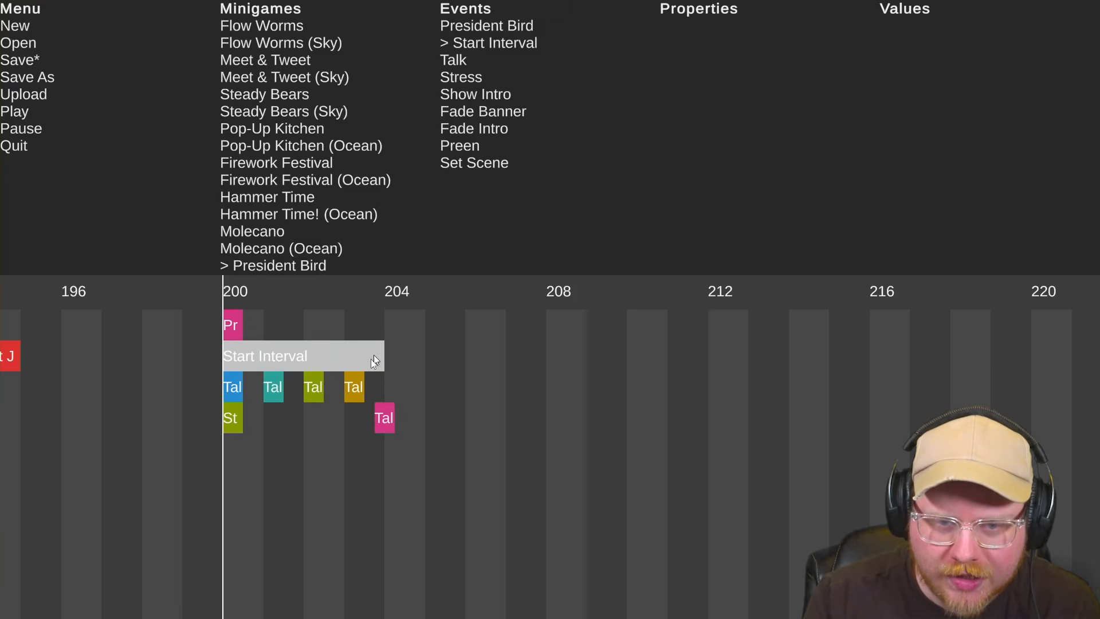
drag(376, 420, 380, 383)
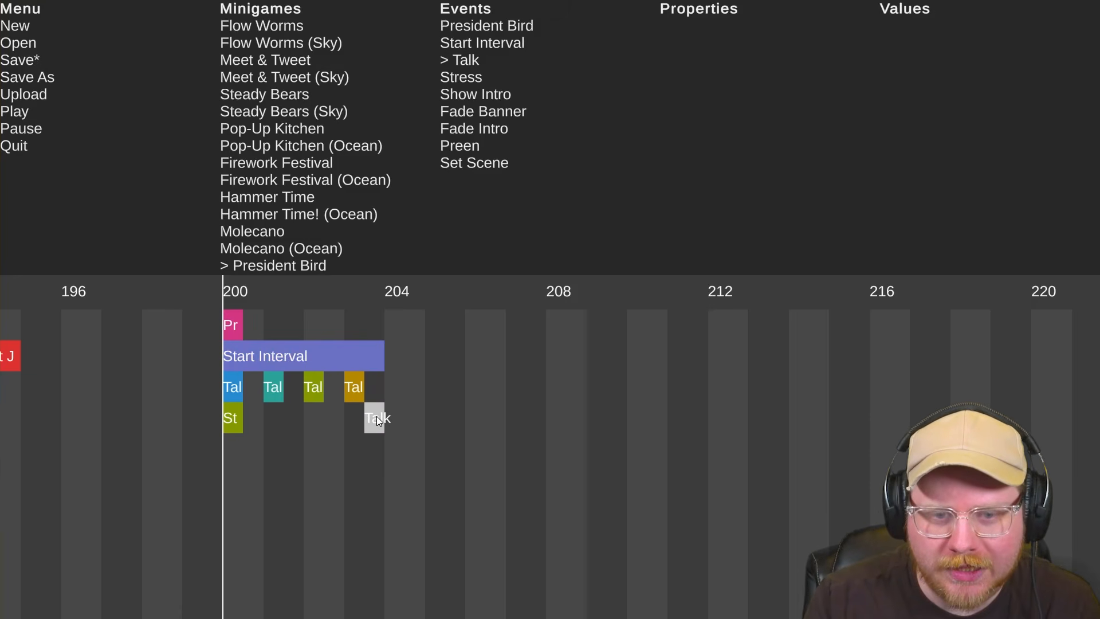
key(Delete)
Duplicate the four-beat Start Interval event to beat 204, and delete the copy
click(312, 361)
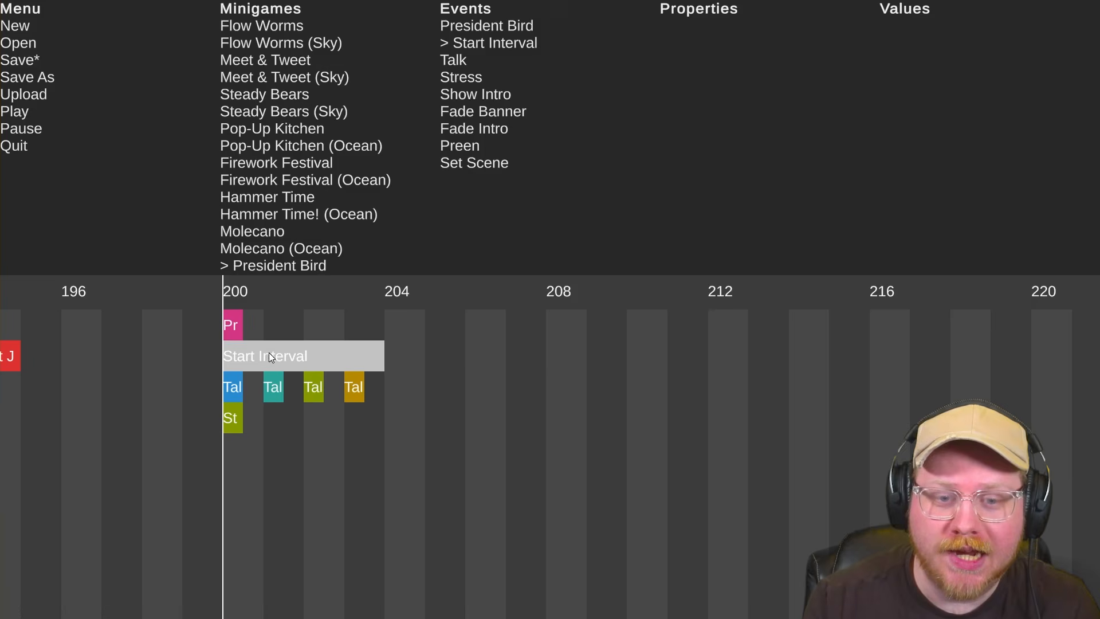
key(ctrl+d)
drag(270, 352, 432, 367)
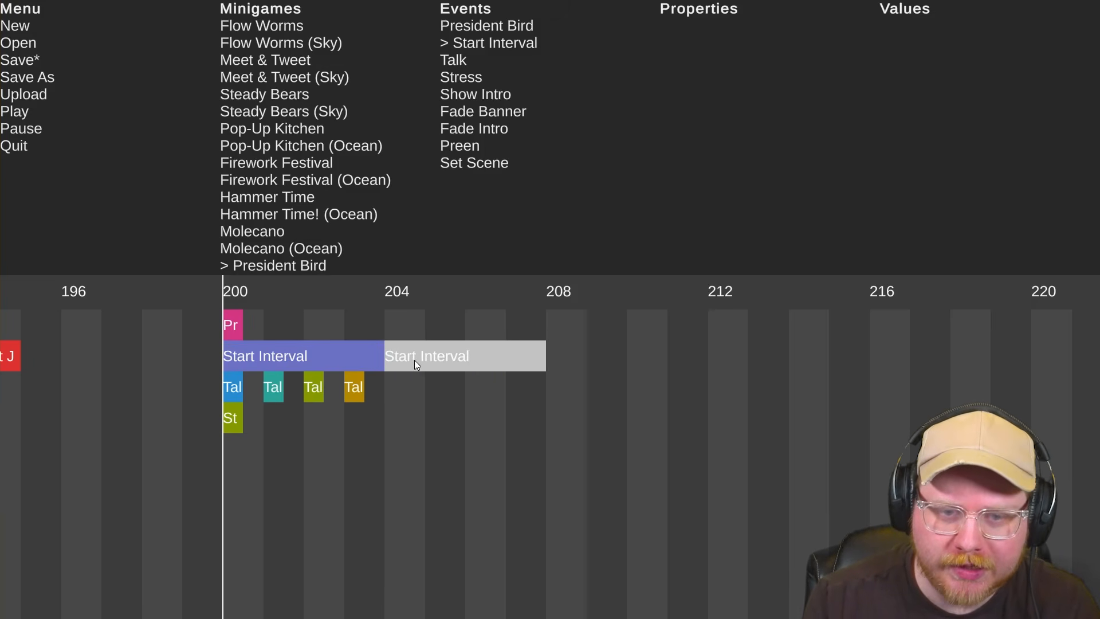
click(387, 291)
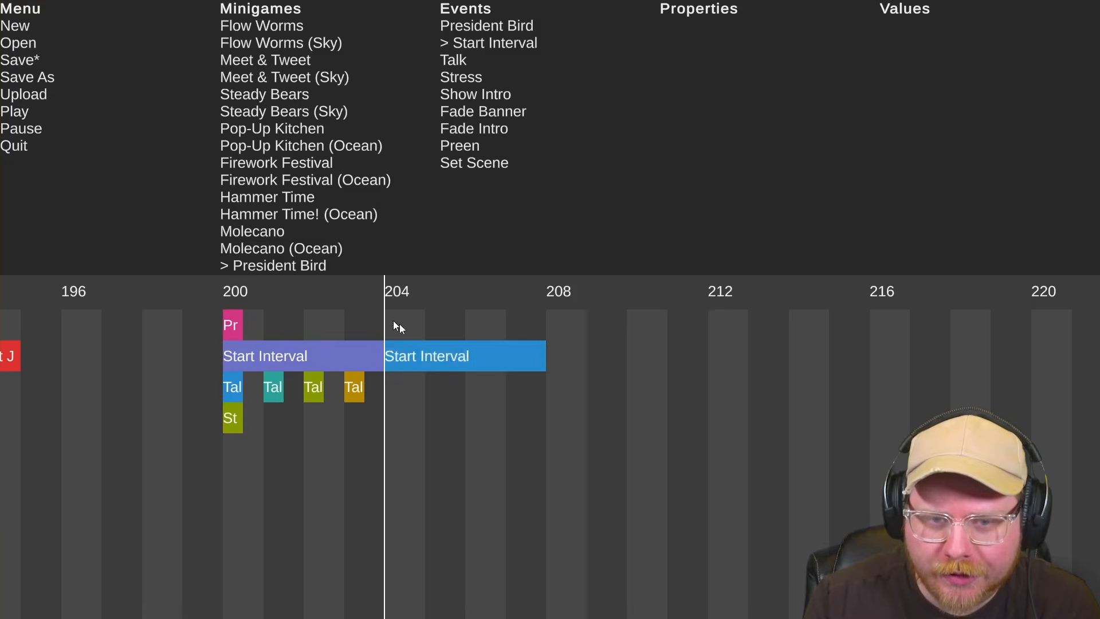
drag(393, 321, 545, 414)
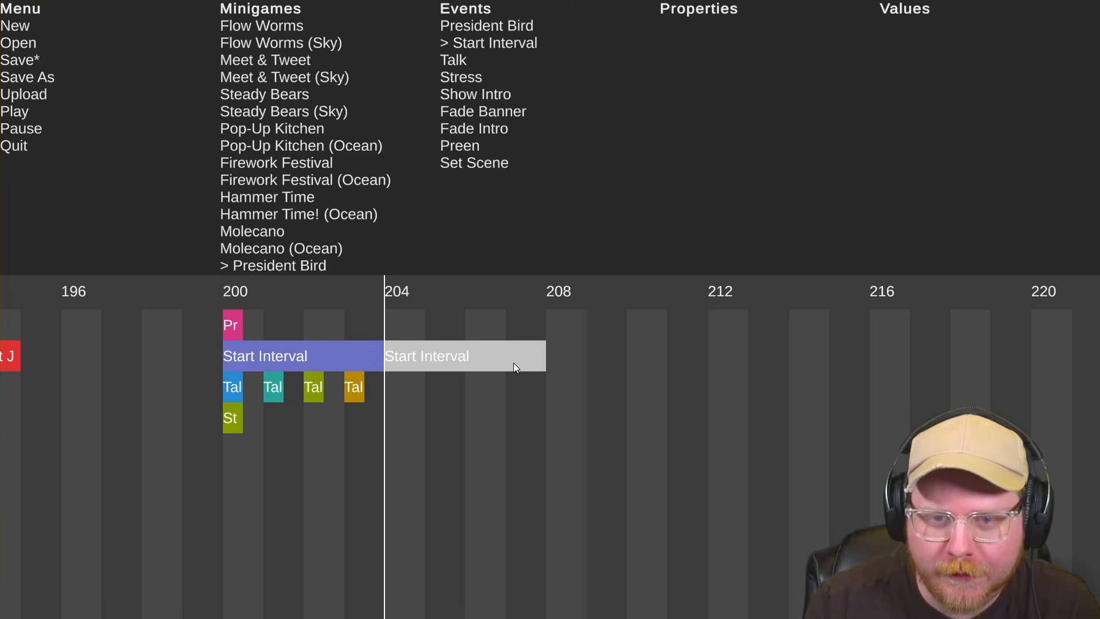
key(Delete)
drag(382, 357, 401, 384)
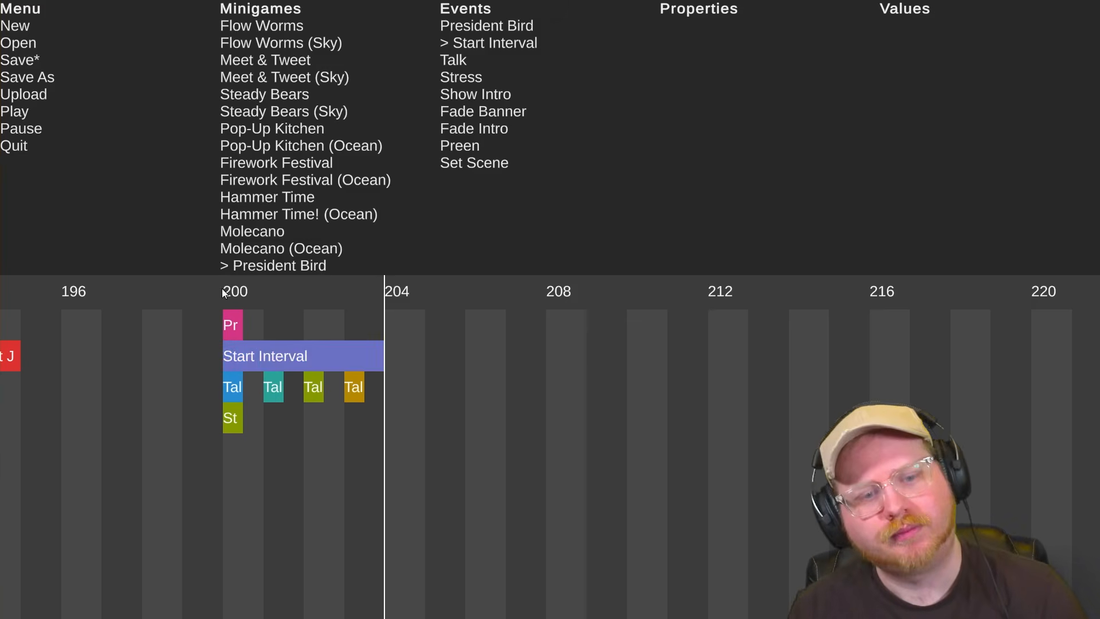
Move the last three Talk events to beats 200.5, 201 and 201.5, and play the section from beat 200
click(274, 392)
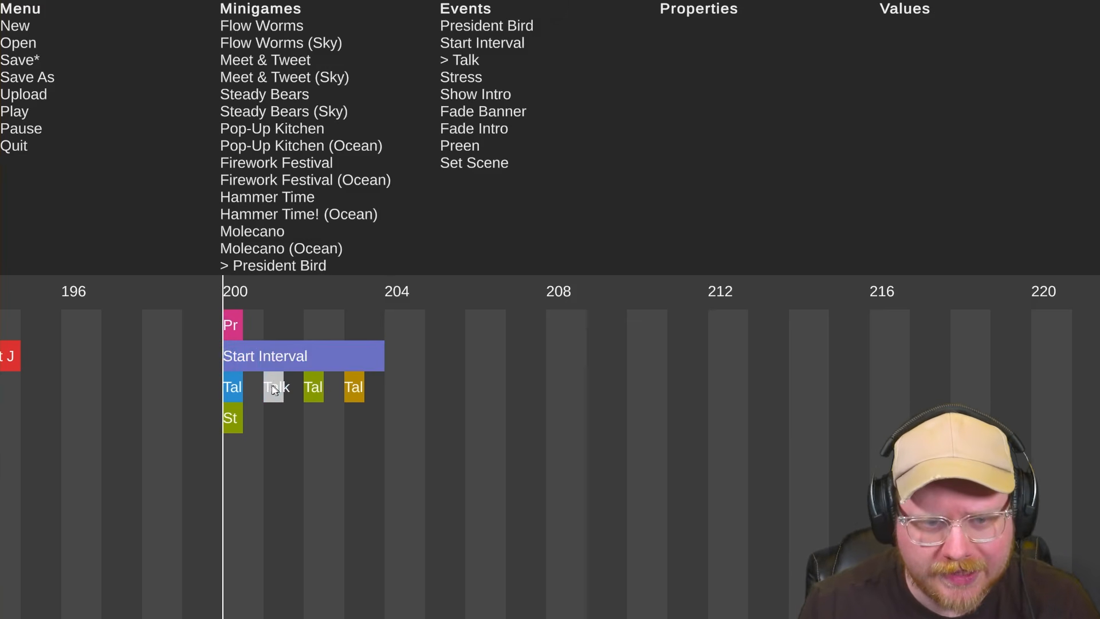
mouse_move(272, 386)
mouse_down()
mouse_move(257, 390)
mouse_move(275, 389)
mouse_up()
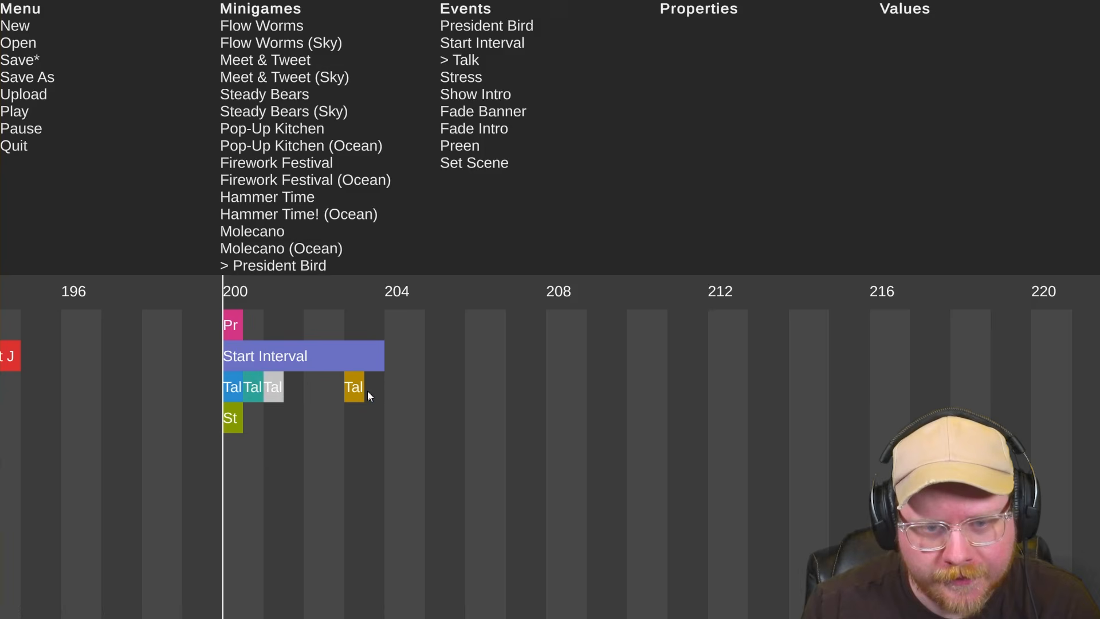
drag(360, 393, 317, 394)
key(space)
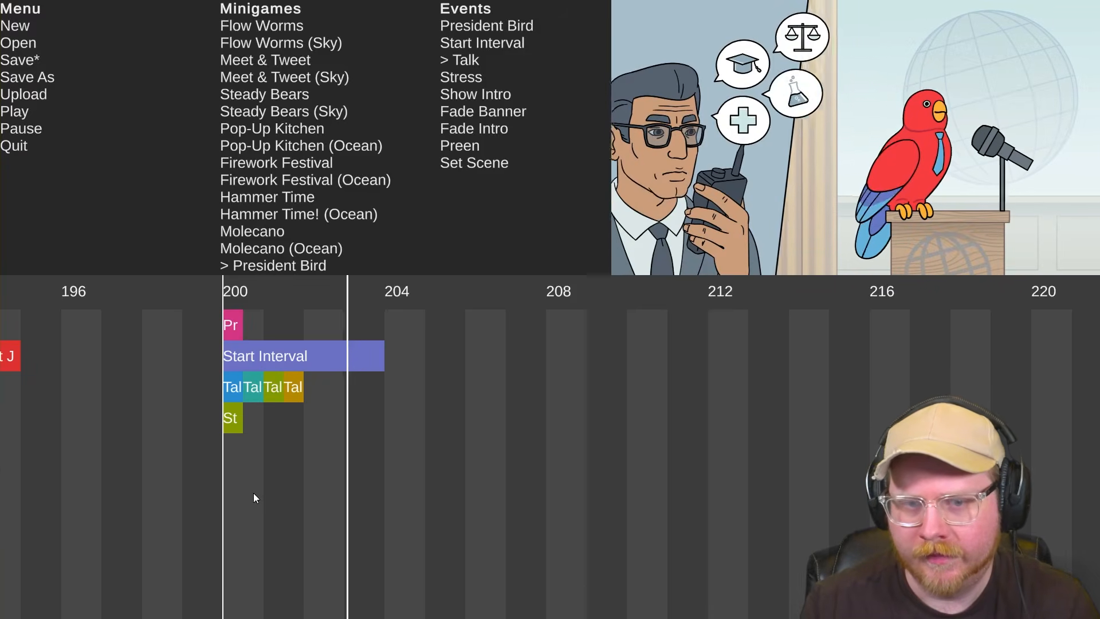
Play back the President Bird interval from beat 200 to check the timing of its Talk and Stress events
key(space)
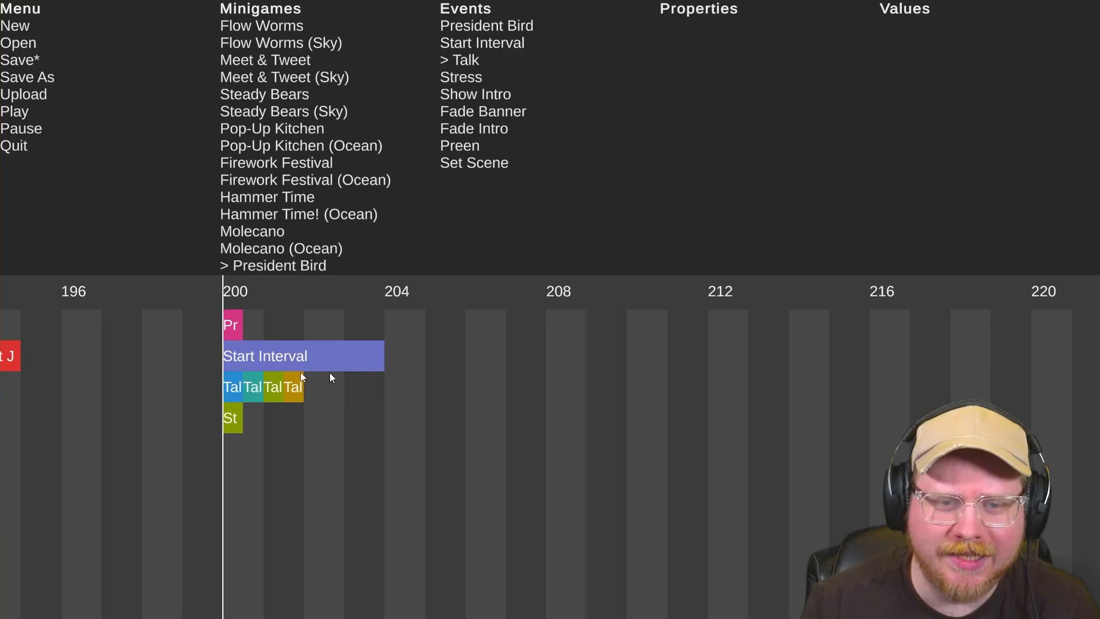
key(space)
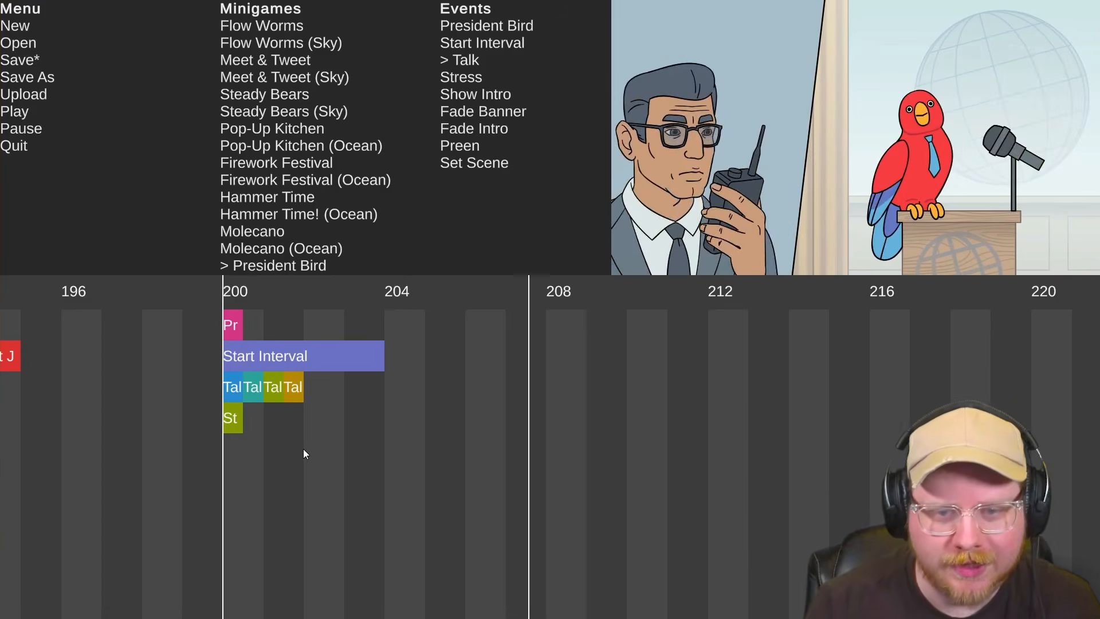
key(space)
key(space)
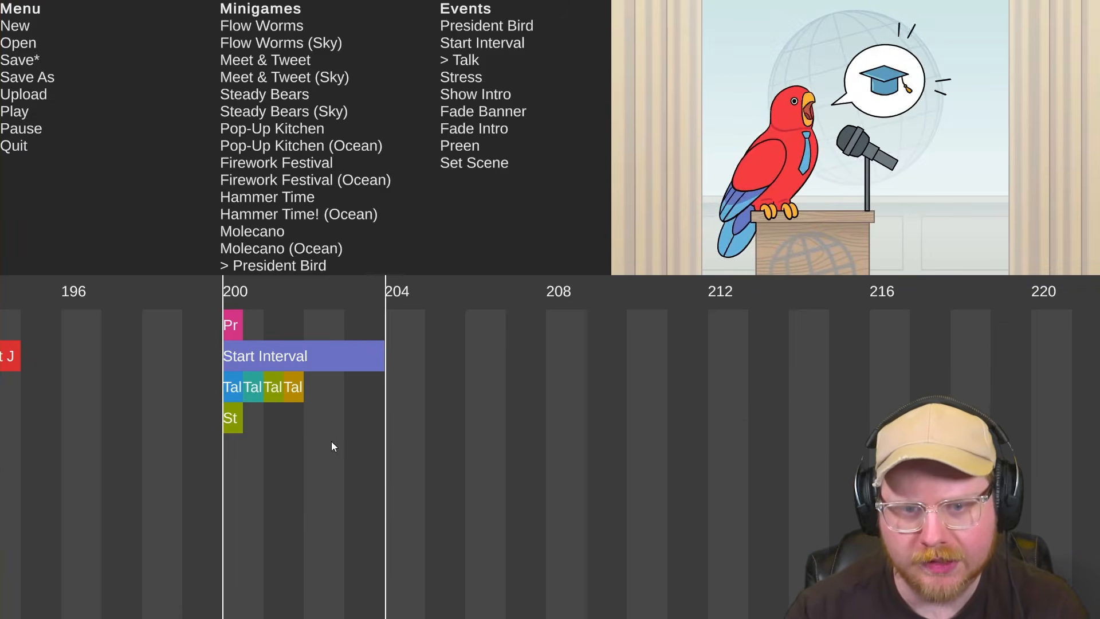
key(space)
Preview the playback starting from beat 207 and again from beat 204
click(506, 292)
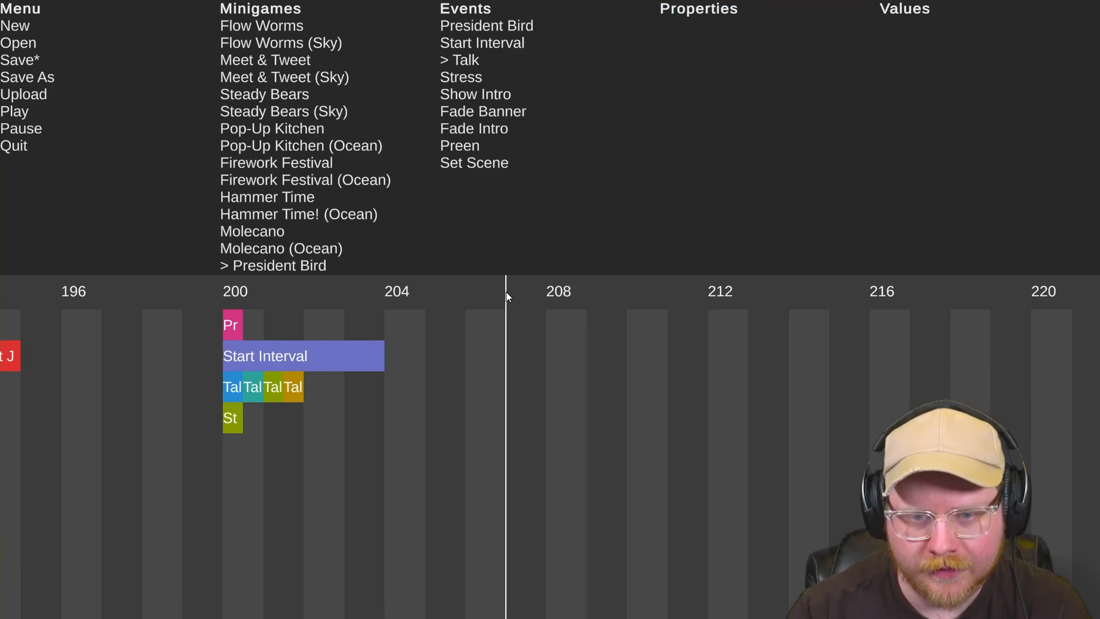
key(space)
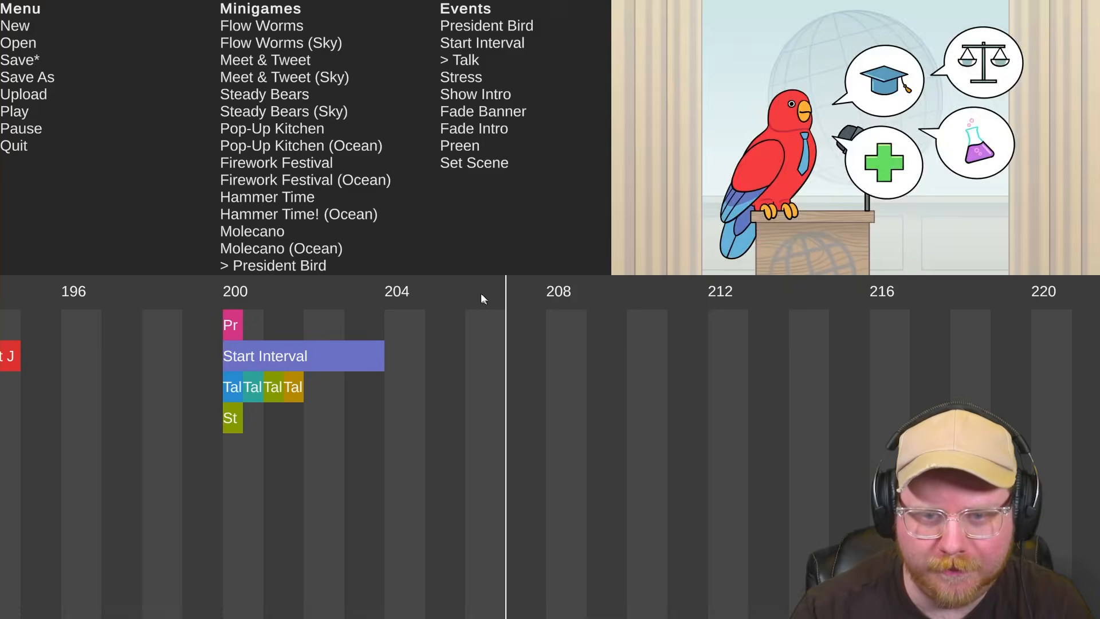
key(space)
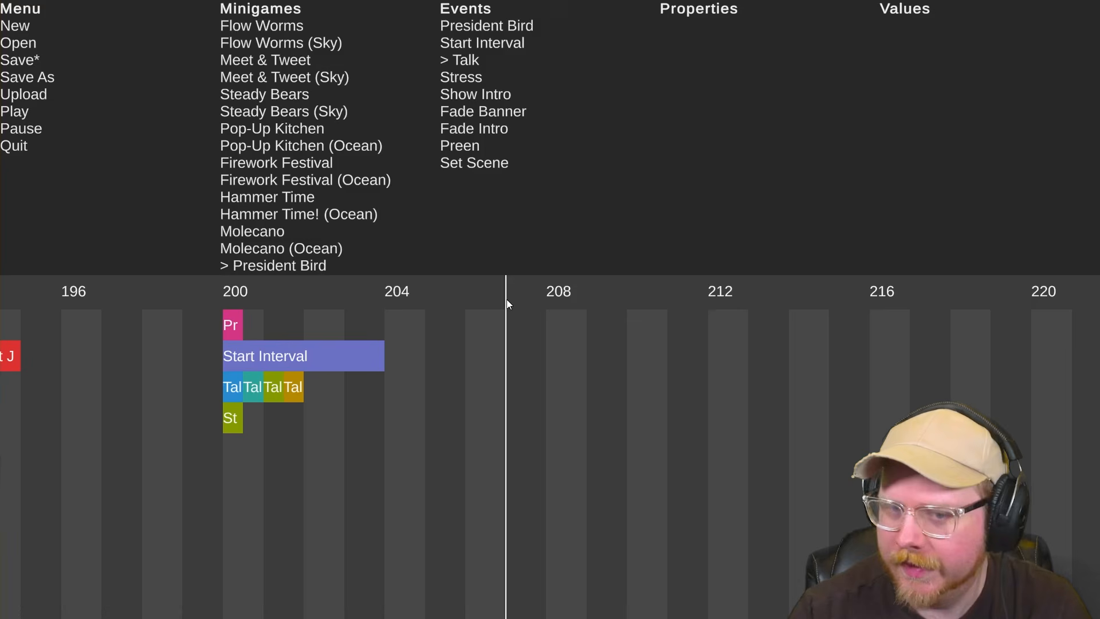
click(385, 292)
key(space)
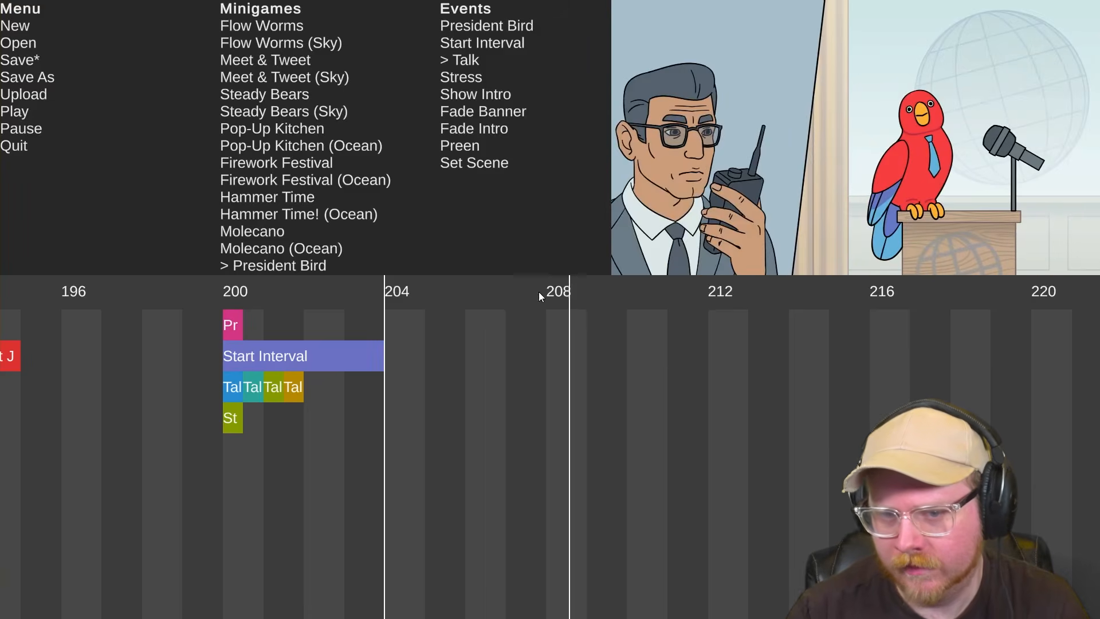
Move the playhead to beat 208 and place a second four-beat Start Interval event there on the existing interval's row
click(545, 292)
click(316, 347)
drag(275, 350, 604, 349)
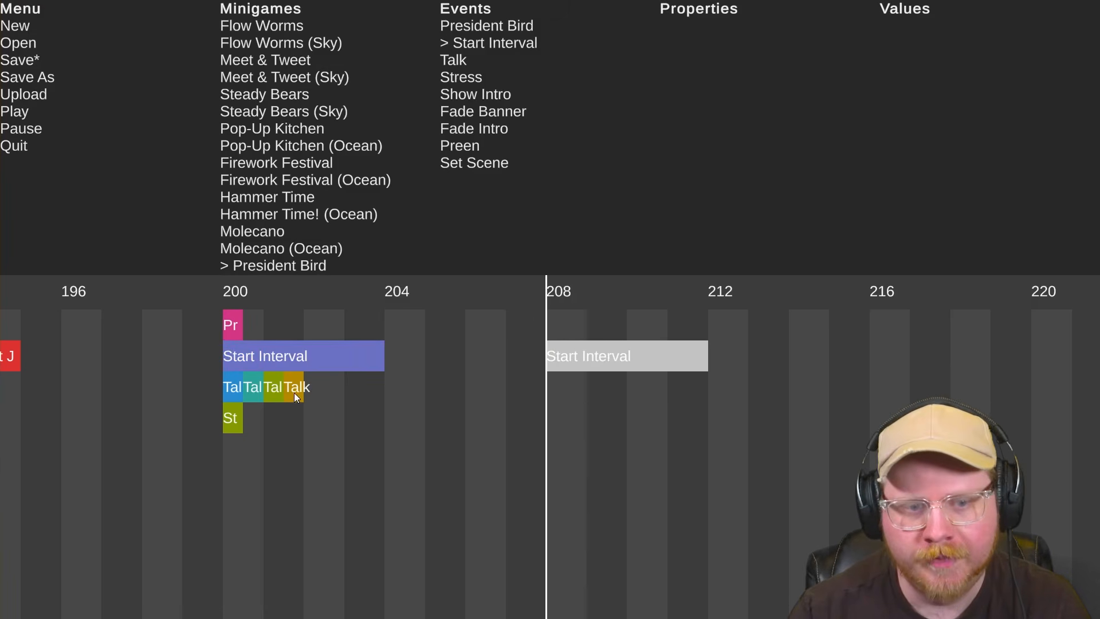
Place Stress events at beats 208 and 209.5 on the row below the second Start Interval
drag(464, 76, 551, 400)
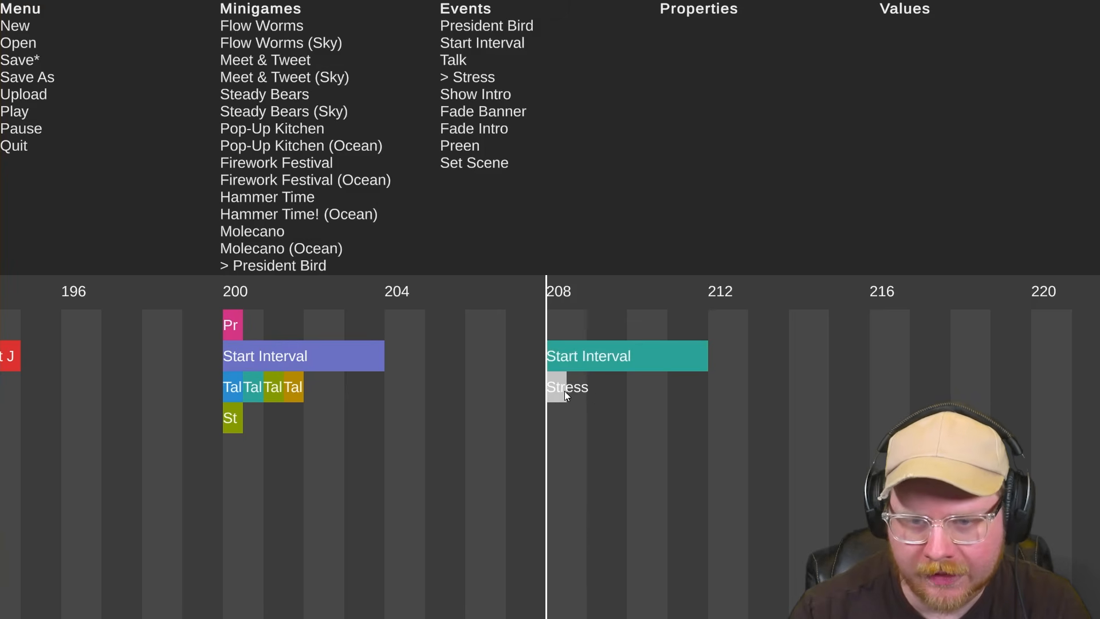
key(space)
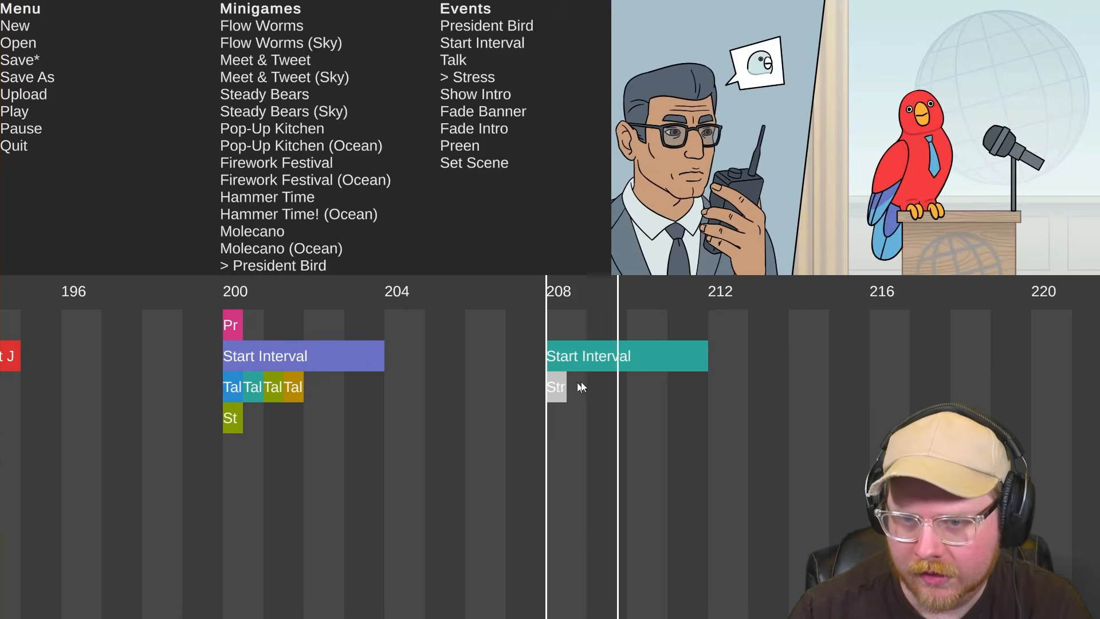
click(552, 385)
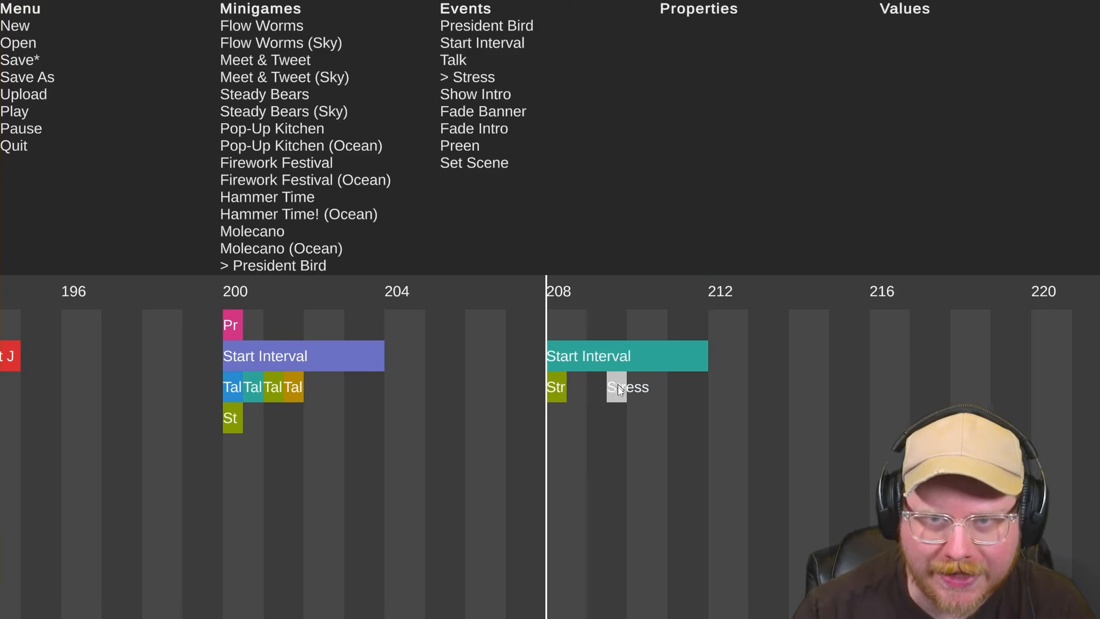
click(618, 387)
Play back the second interval from beat 208 to check its Stress events, and move the playhead to beat 216
key(space)
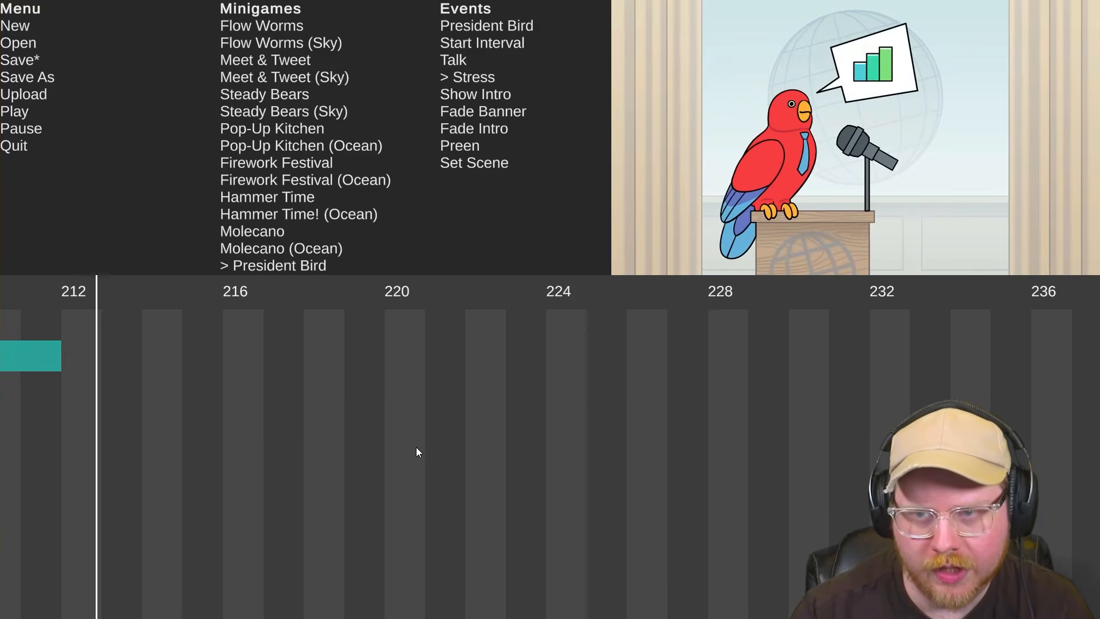
key(space)
click(183, 300)
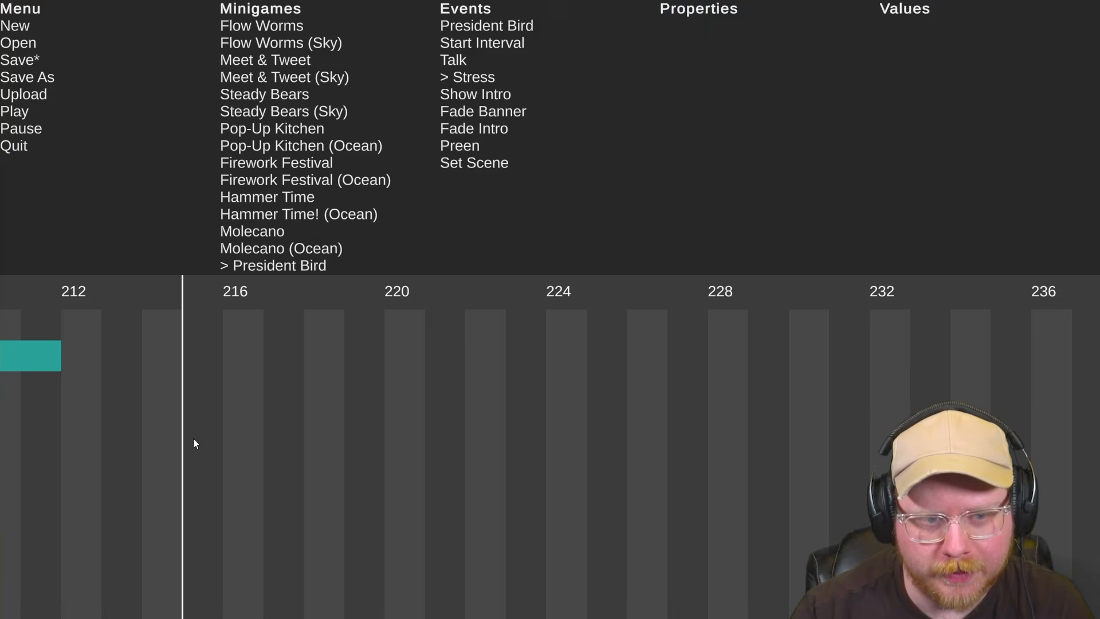
scroll(193, 439, up, 2)
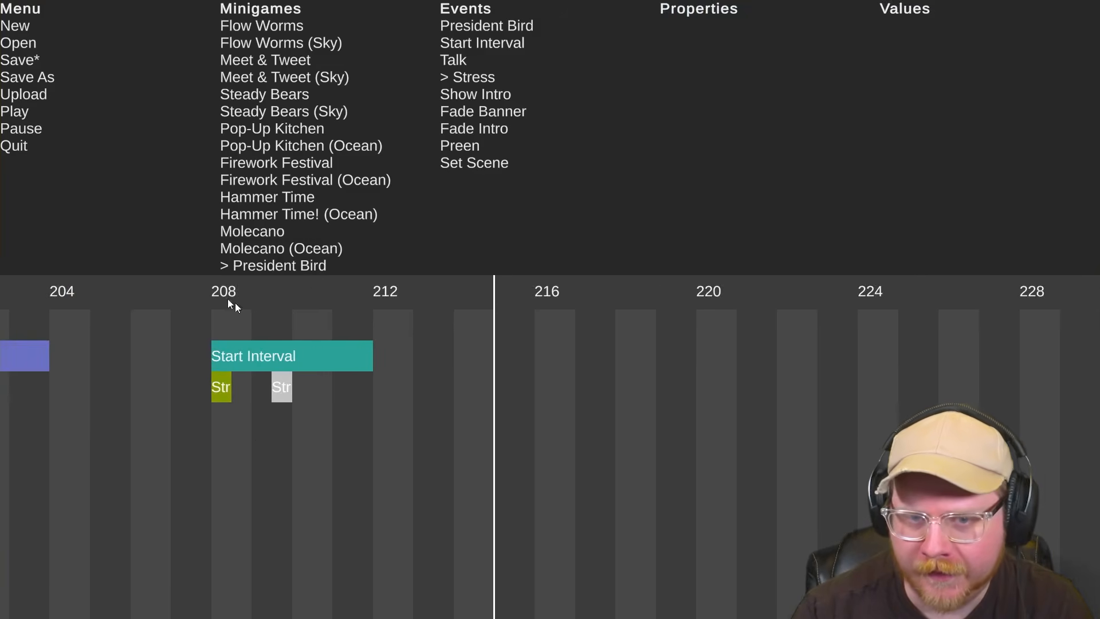
click(211, 293)
key(space)
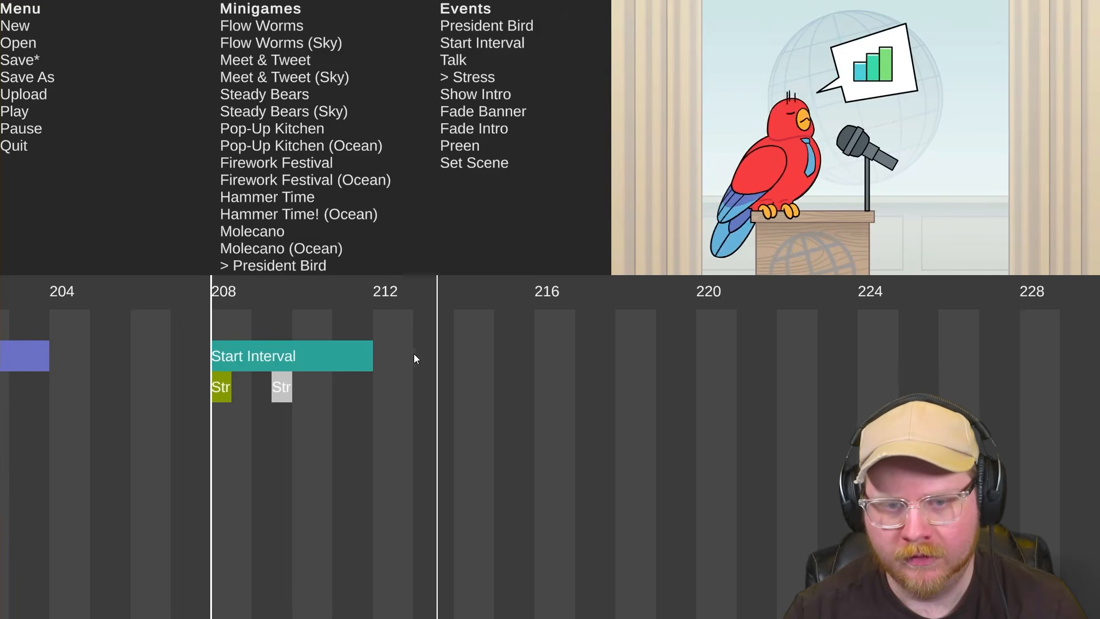
key(space)
click(538, 293)
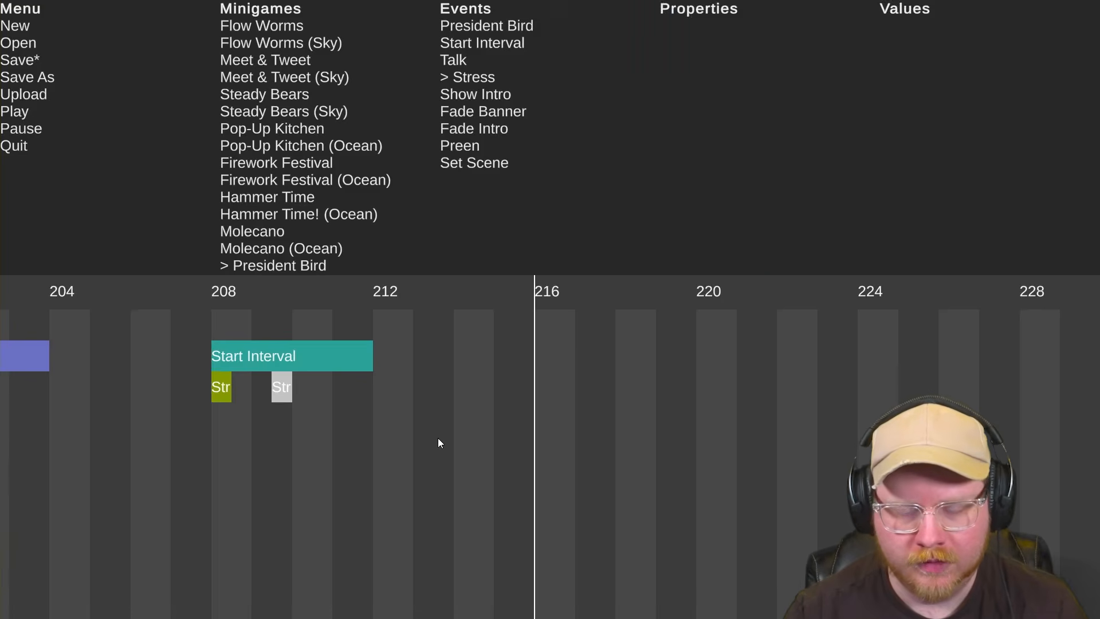
scroll(437, 440, up, 5)
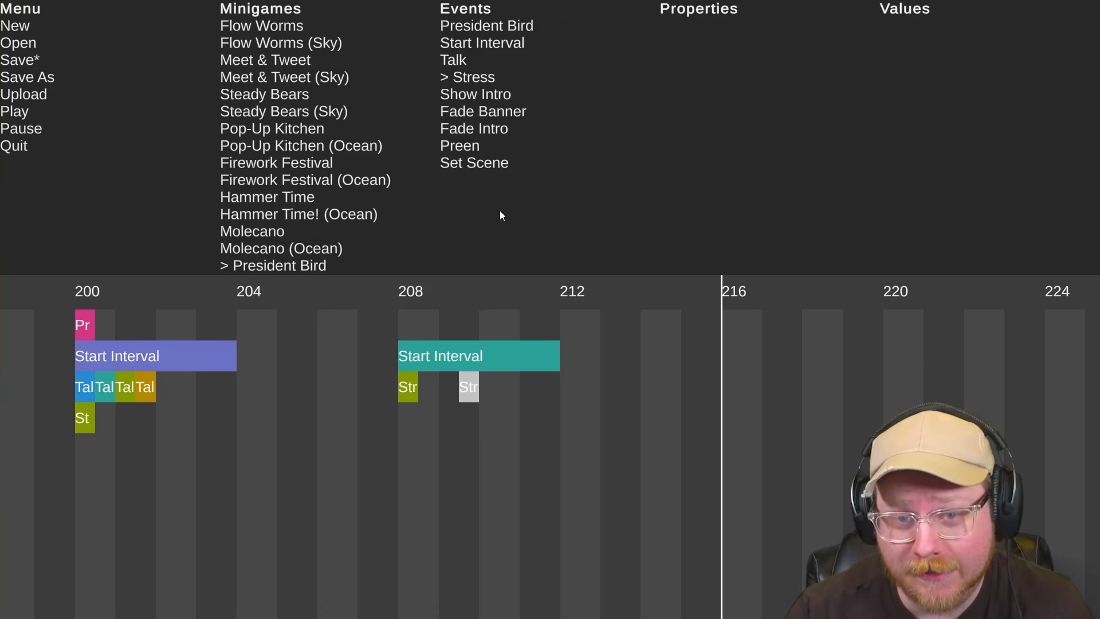
click(467, 112)
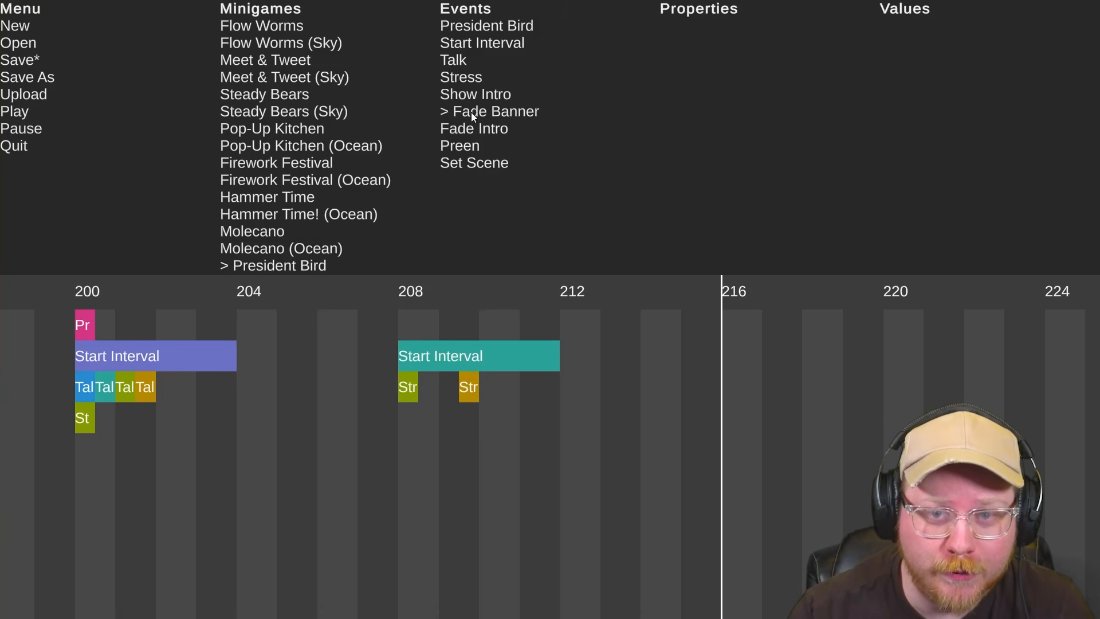
click(467, 127)
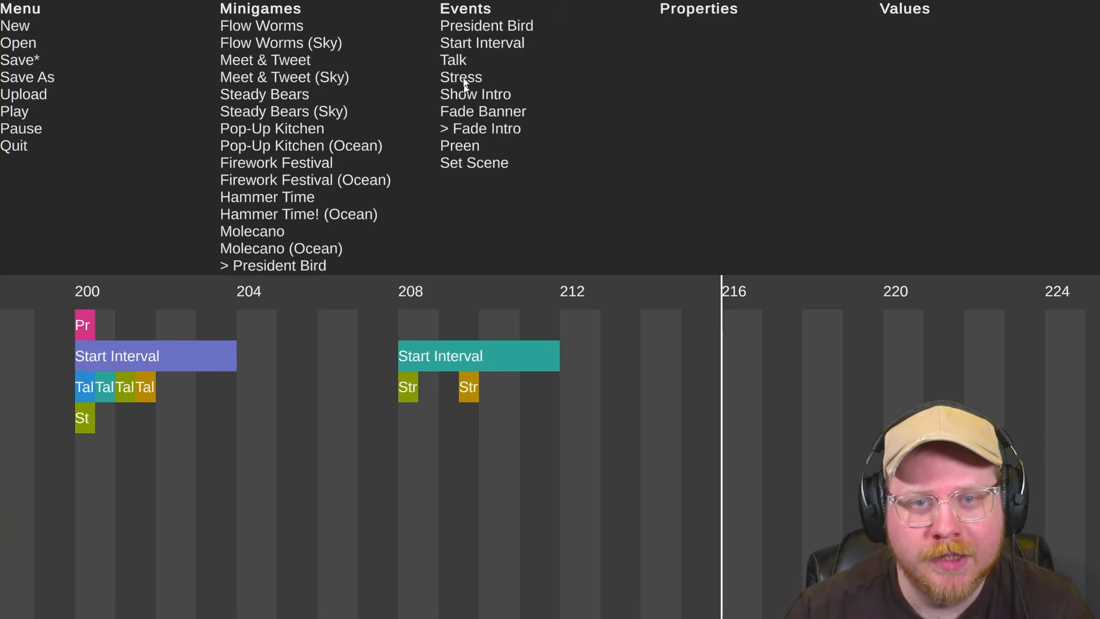
click(460, 46)
click(456, 67)
click(465, 96)
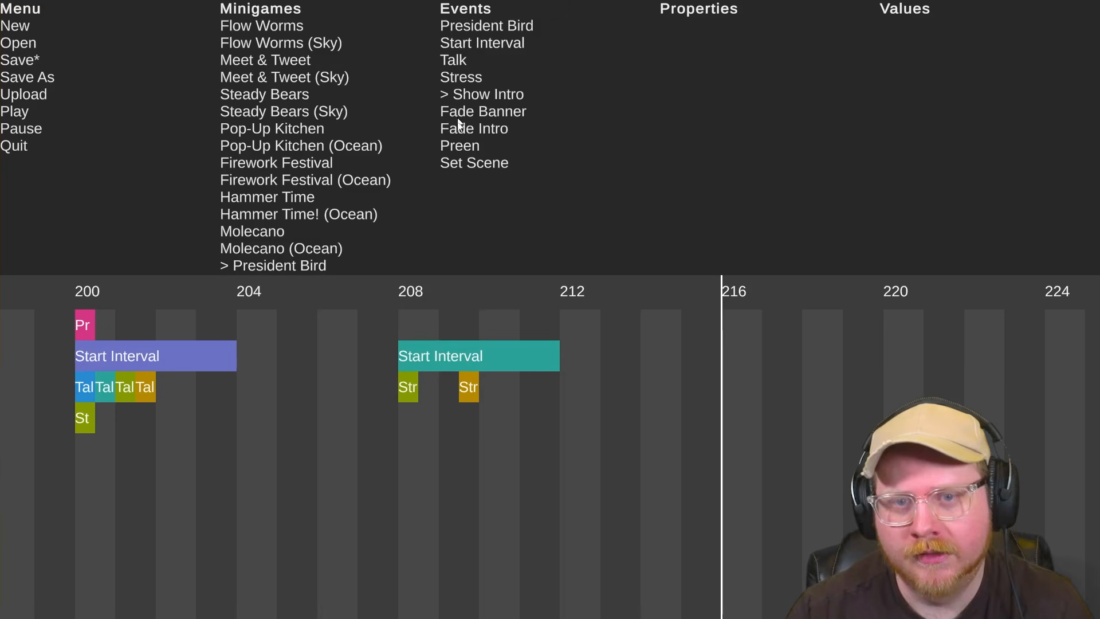
Place a Set Scene event at beat 208 below the Stress events and set its Scene value to convenience store
click(466, 165)
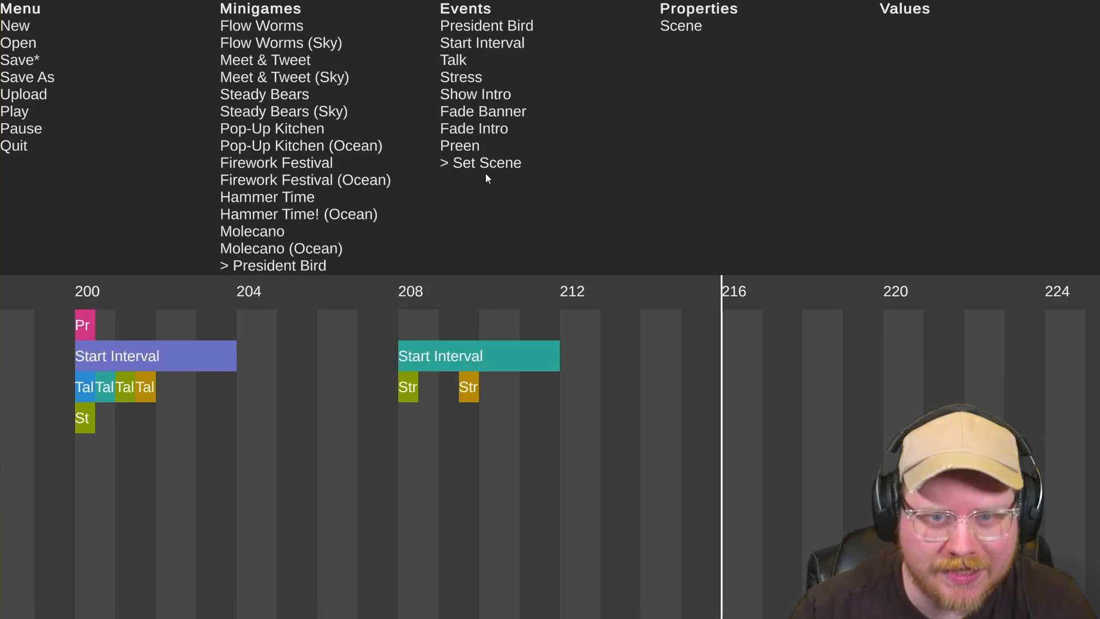
click(408, 448)
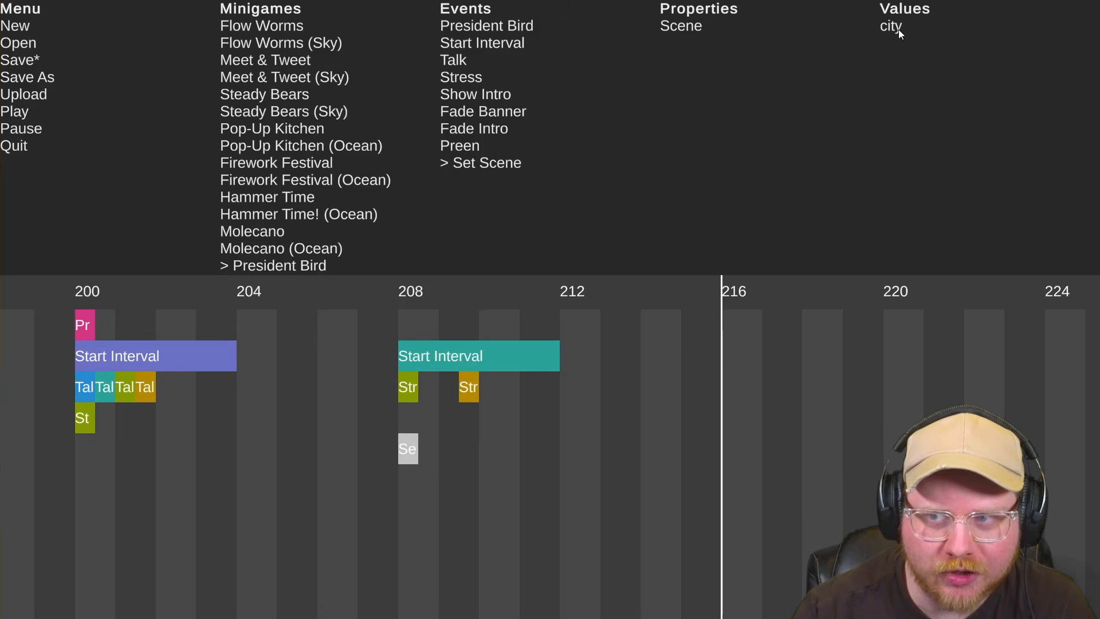
click(896, 27)
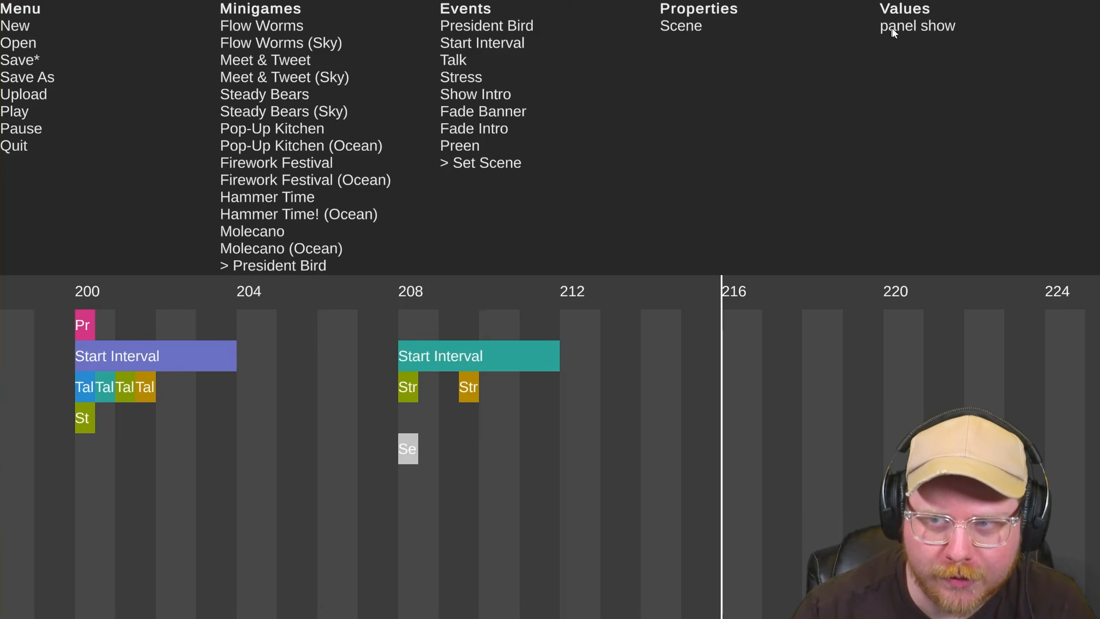
click(898, 29)
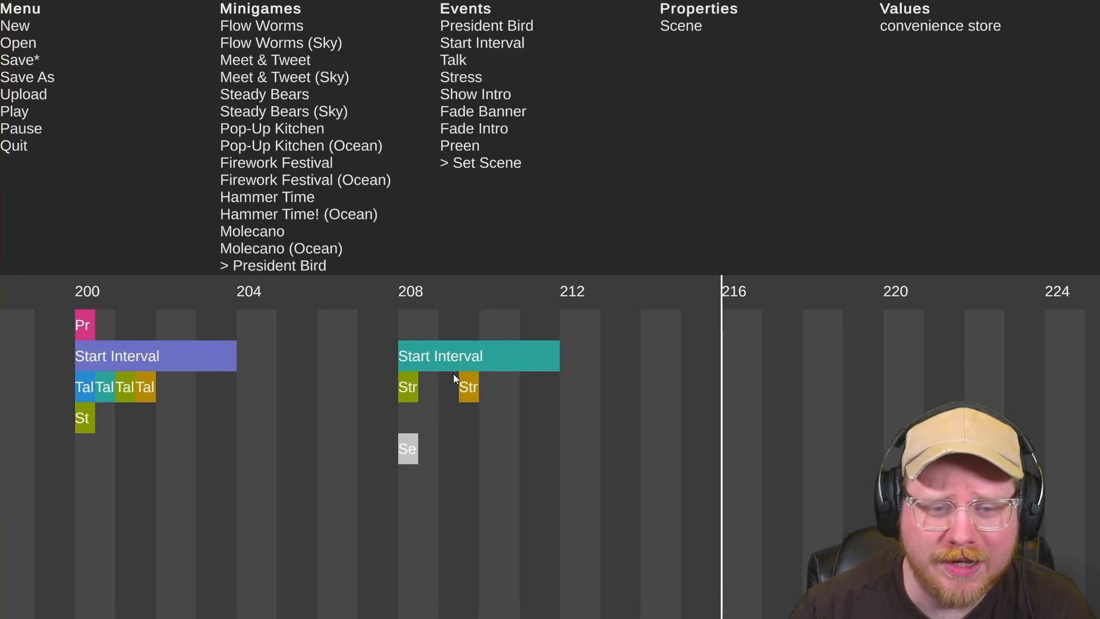
Play back from about beat 207 to preview the switch to the convenience store scene
drag(389, 292, 365, 295)
key(space)
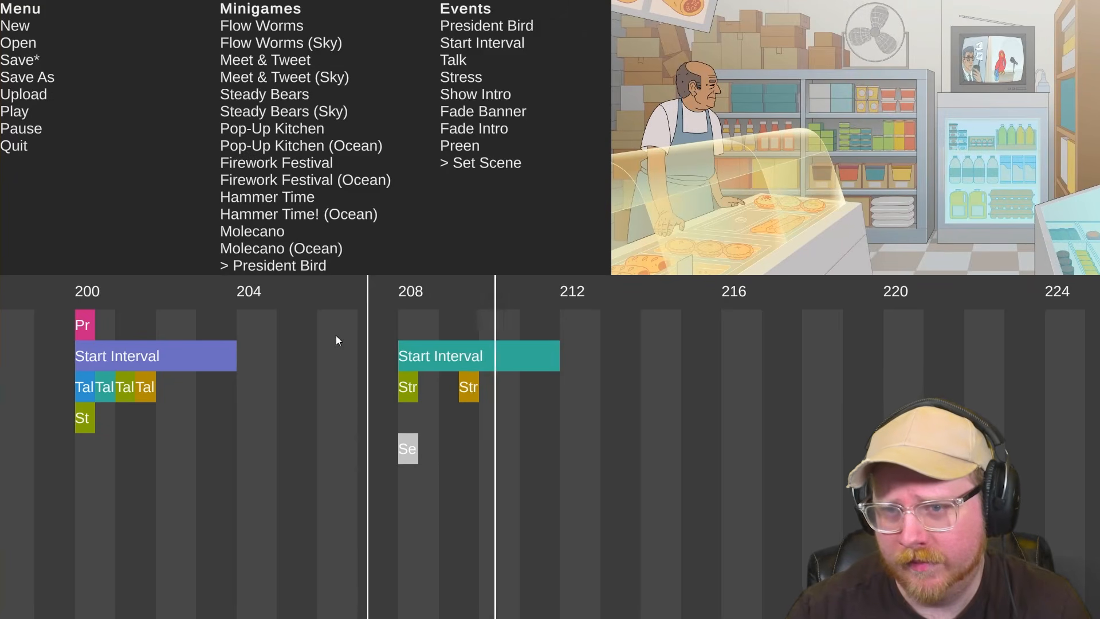
key(space)
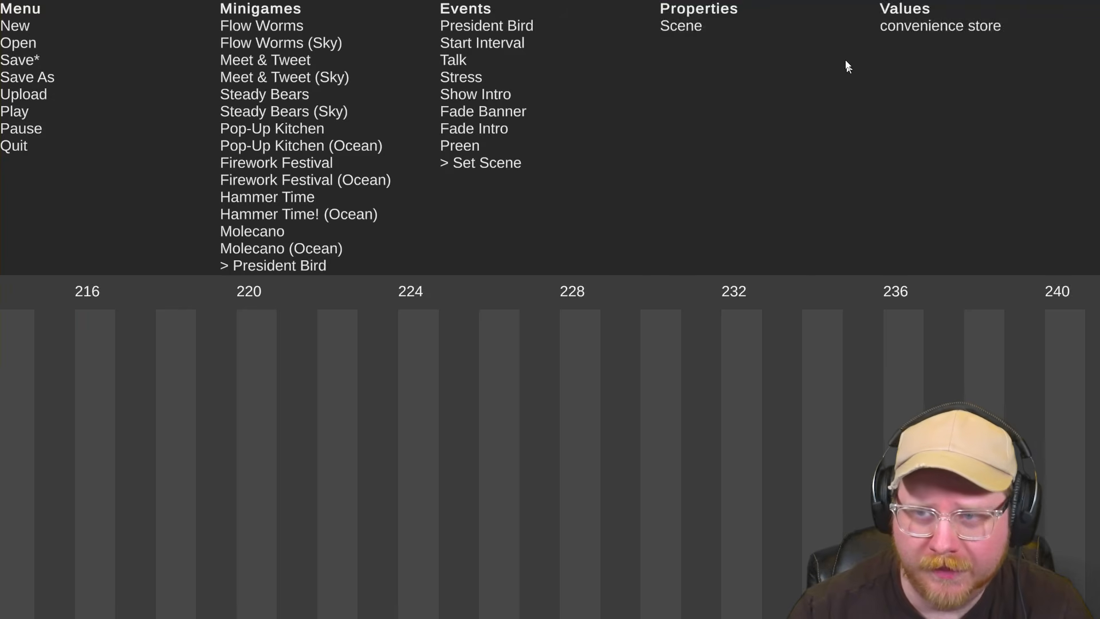
key(space)
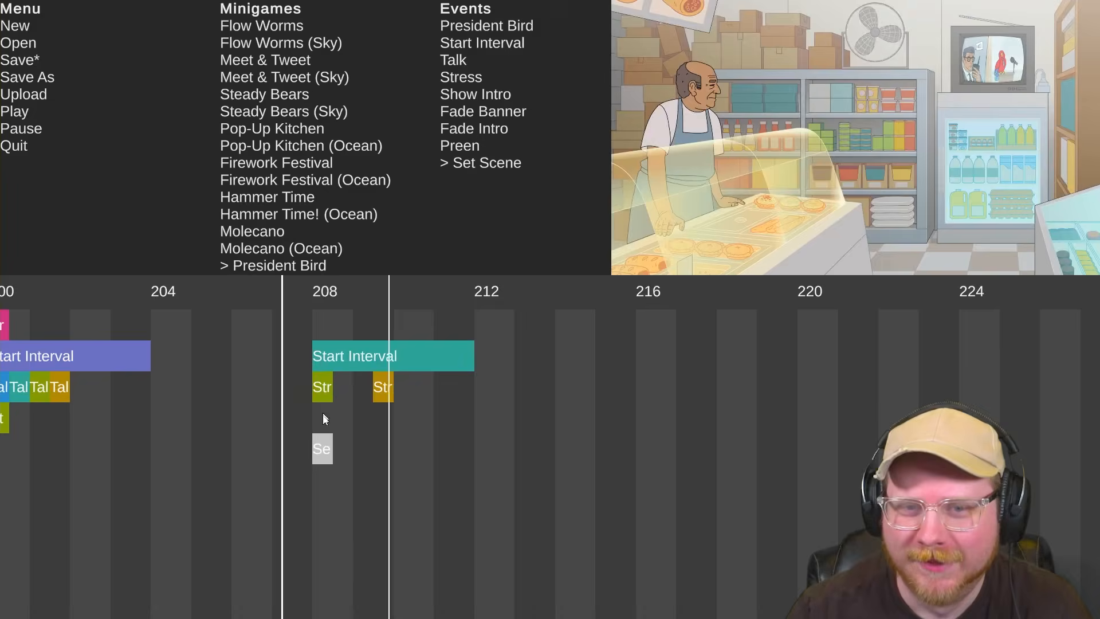
key(space)
Change the Set Scene event's Scene value to commentary show and deselect the event
scroll(941, 29, down, 3)
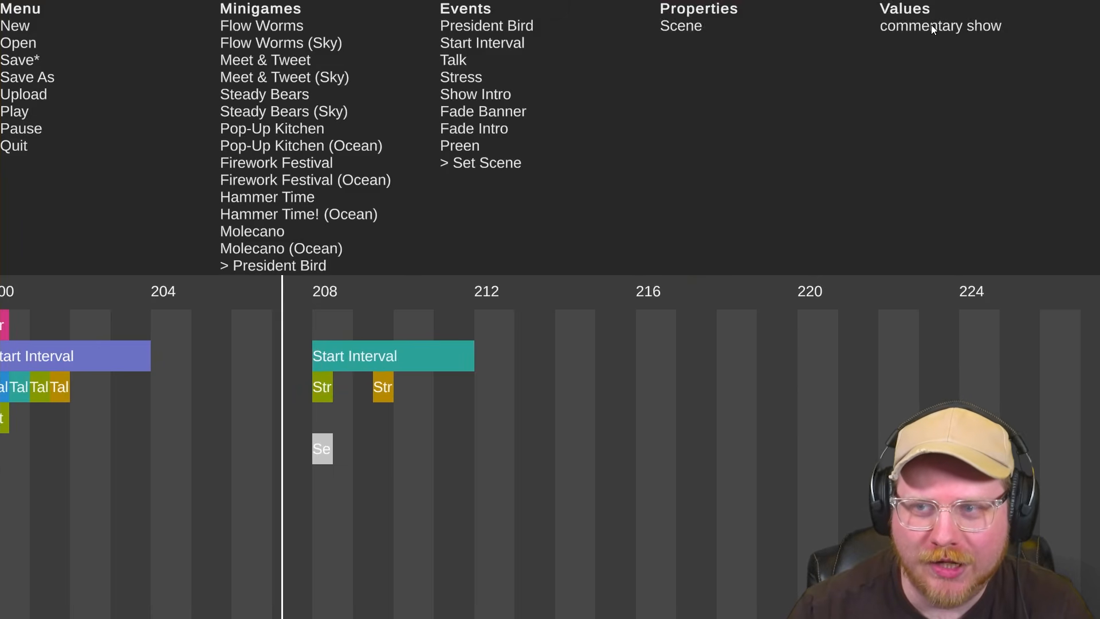
scroll(930, 26, up, 2)
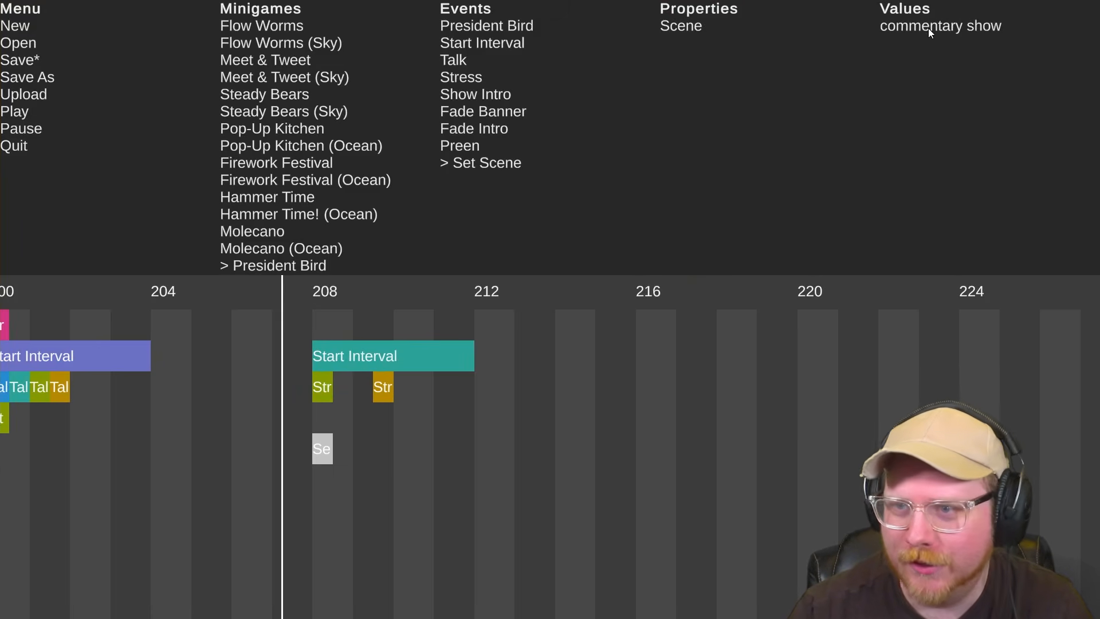
click(635, 310)
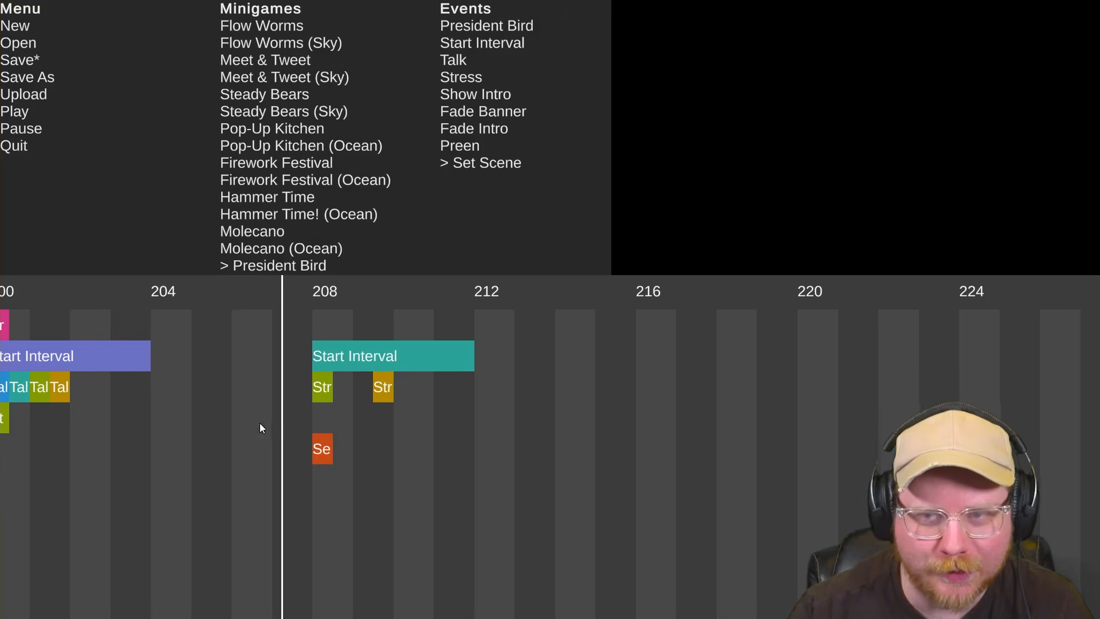
Play back the commentary show scene from about beat 207 and select the Set Scene event at beat 208
key(space)
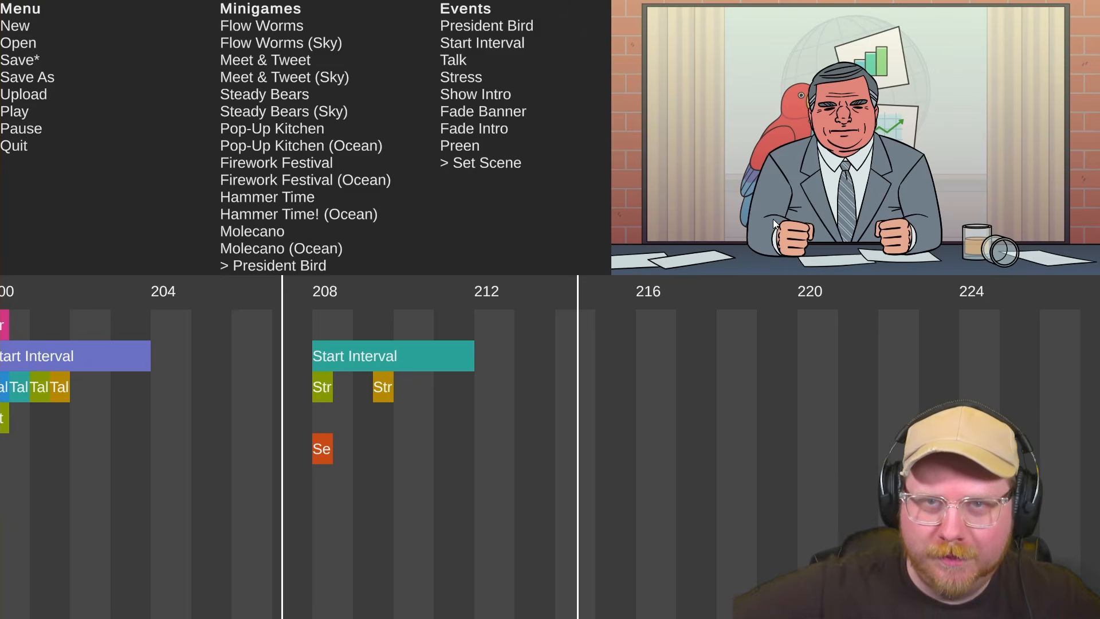
scroll(431, 422, right, 6)
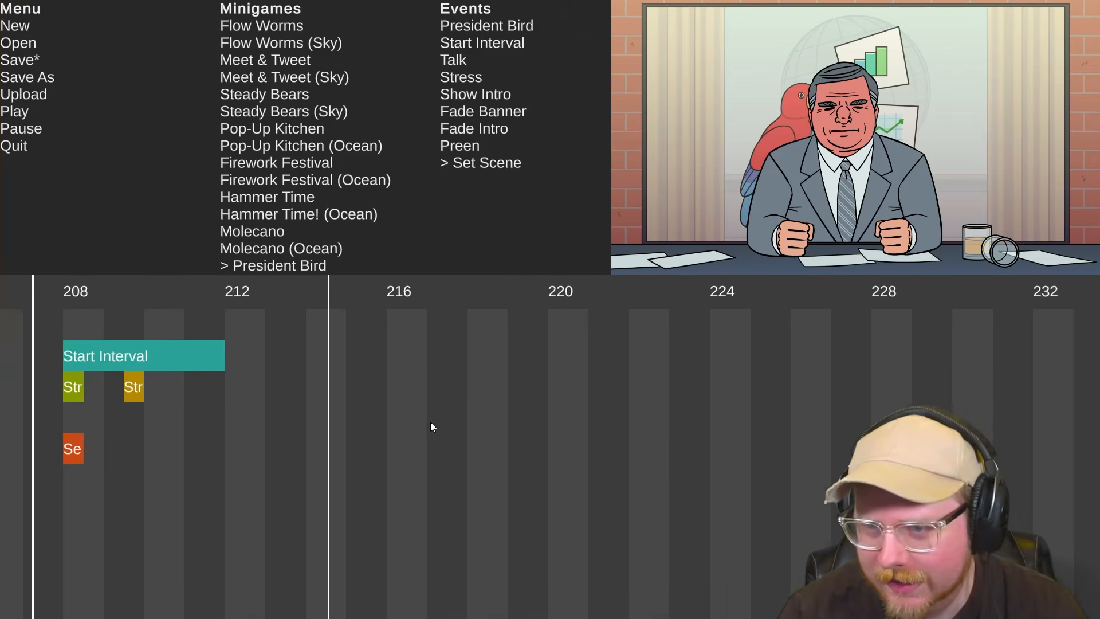
scroll(431, 421, left, 2)
scroll(431, 429, left, 2)
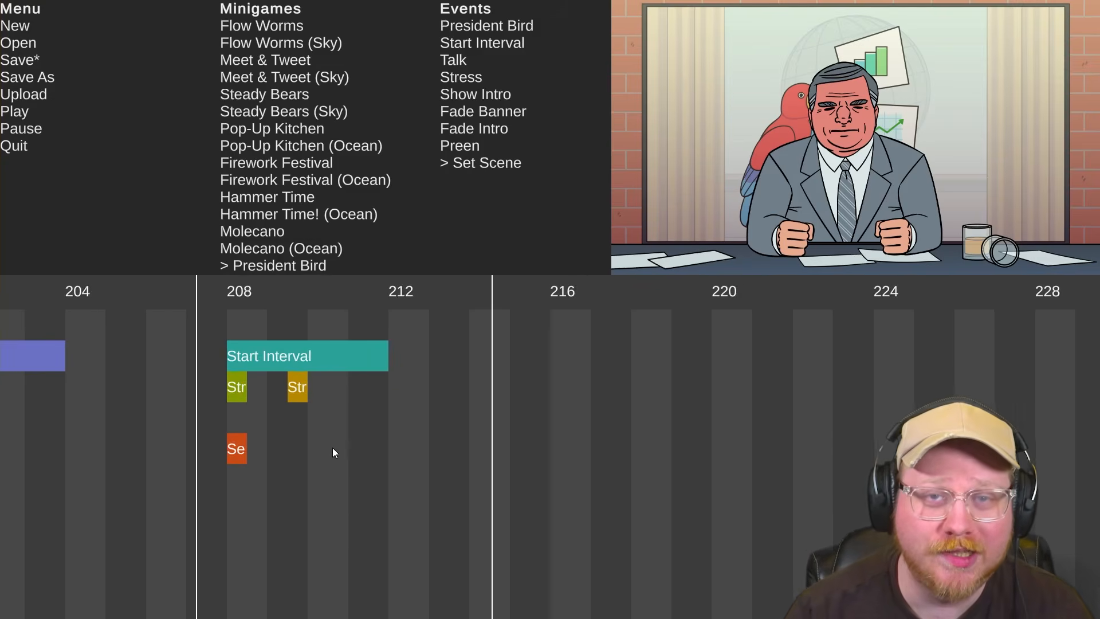
scroll(332, 453, left, 1)
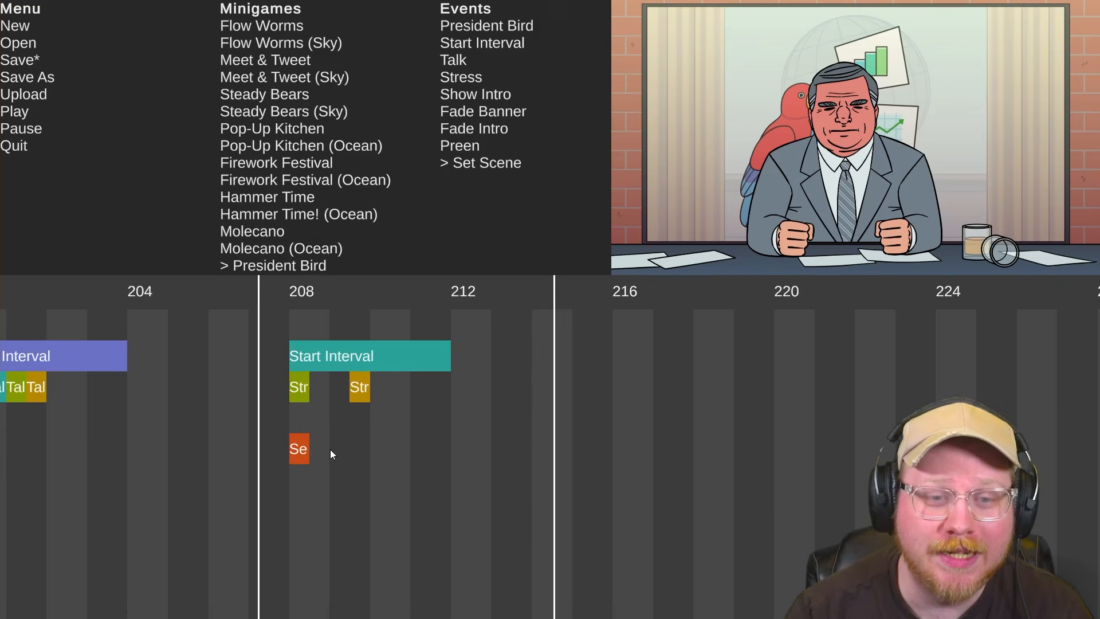
click(299, 457)
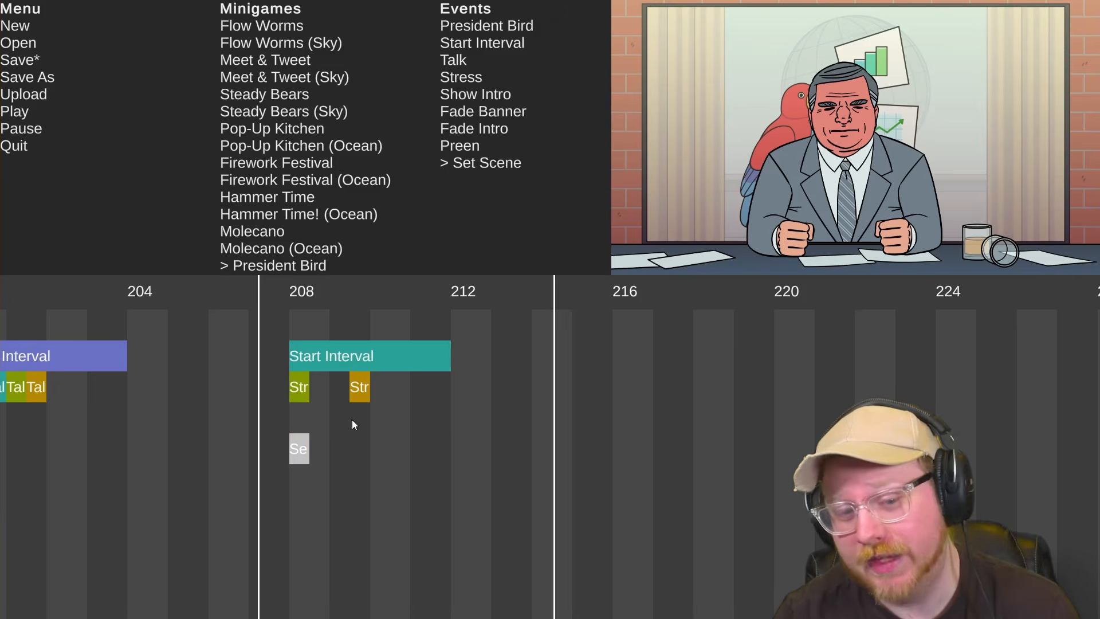
Set the Set Scene event's Scene value to electronics store and play the scene back from about beat 207
click(306, 441)
click(361, 479)
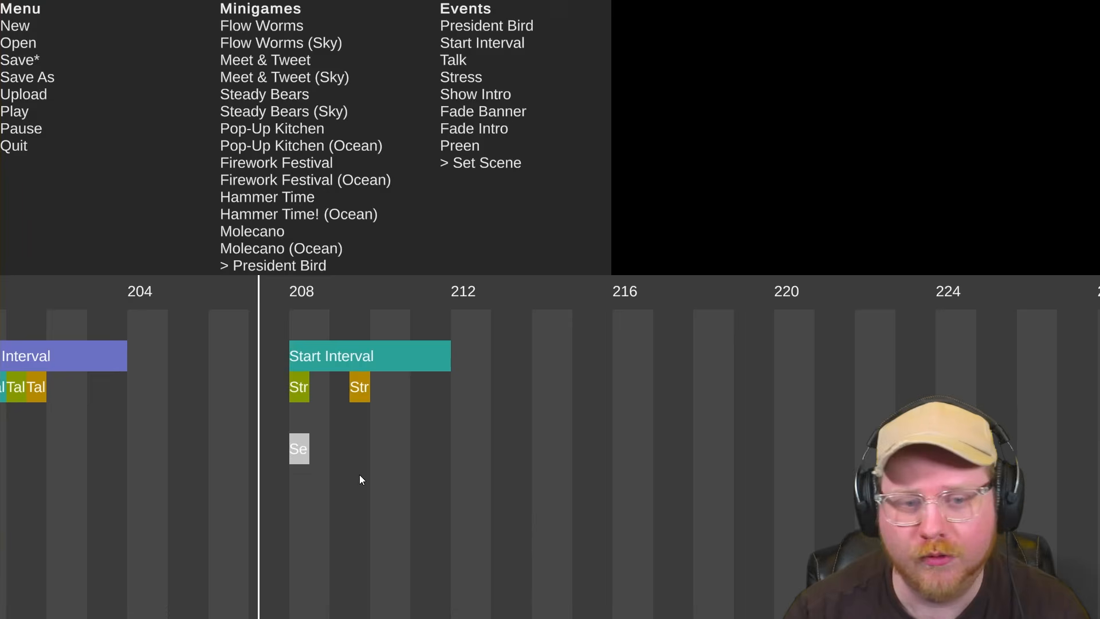
key(space)
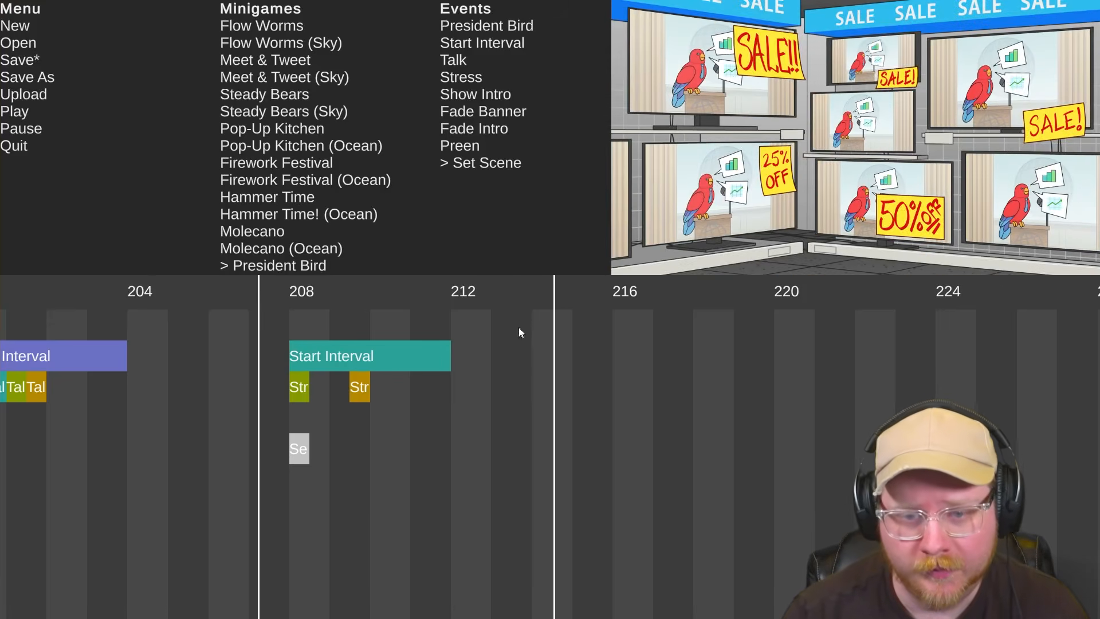
key(space)
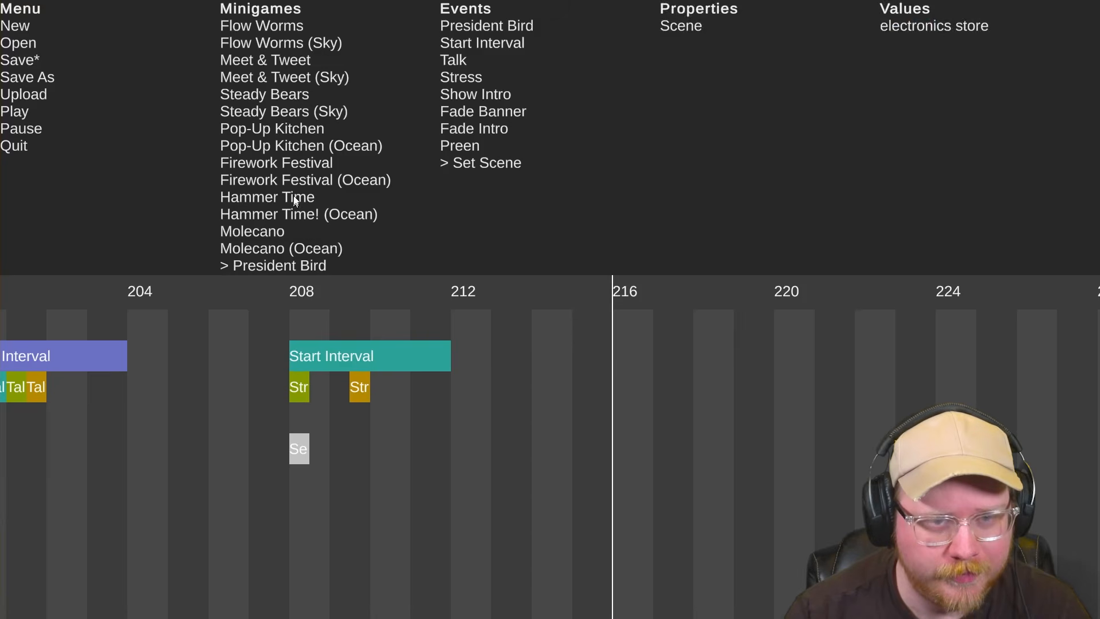
Choose the Snakedown minigame and place its Snakedown event in the top row just before beat 216
scroll(293, 195, down, 5)
click(274, 197)
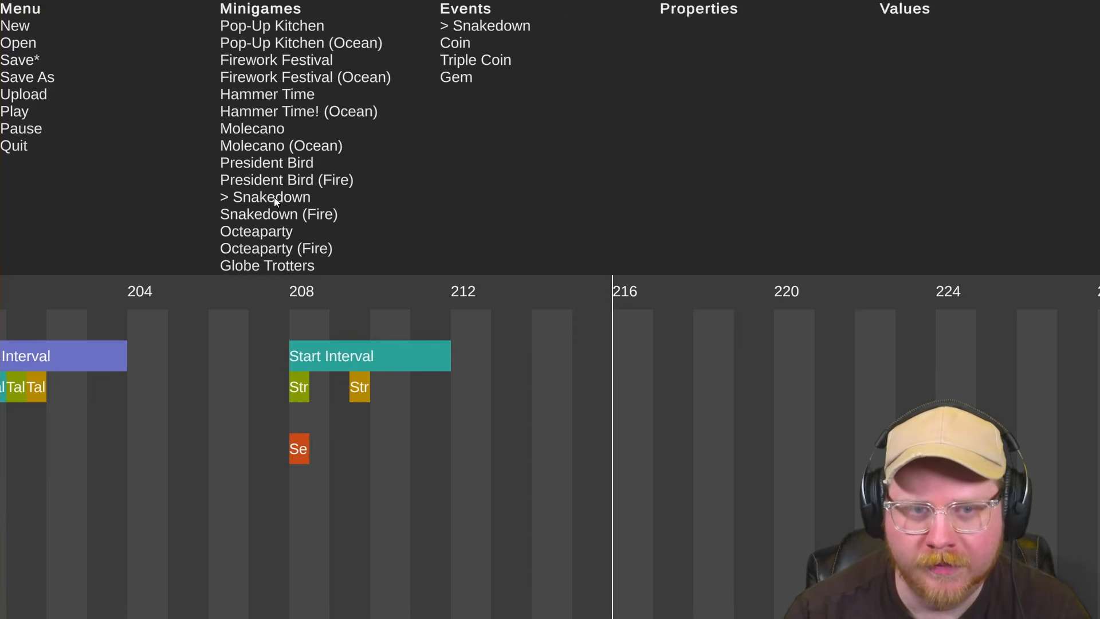
drag(641, 333, 614, 328)
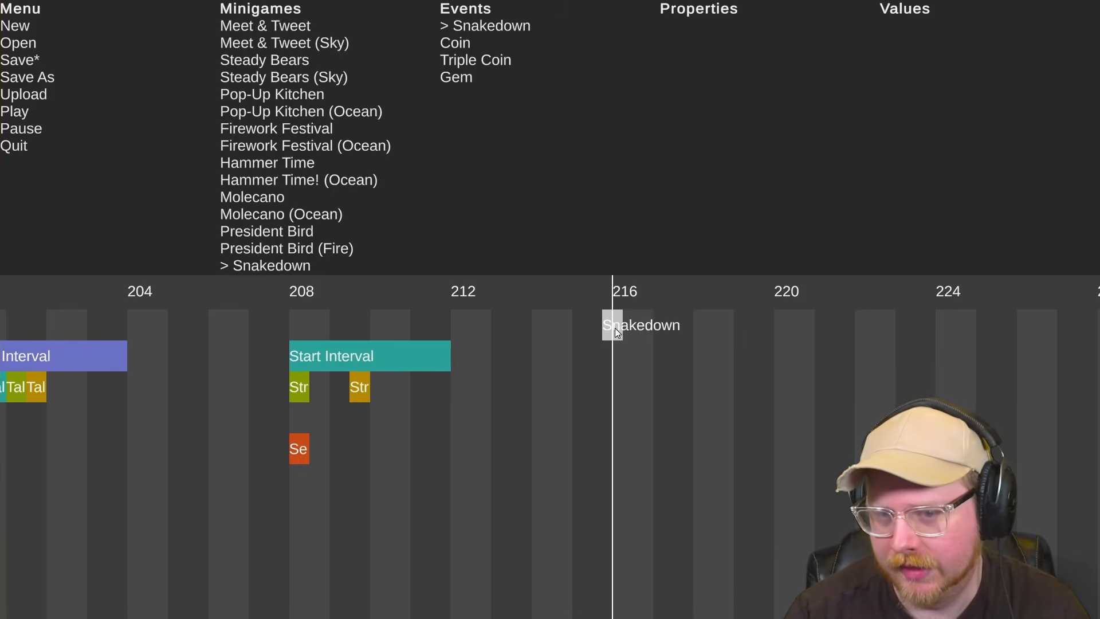
Go through the Coin, Triple Coin and Gem events available for the Snakedown minigame
click(452, 45)
click(452, 62)
click(455, 77)
click(460, 43)
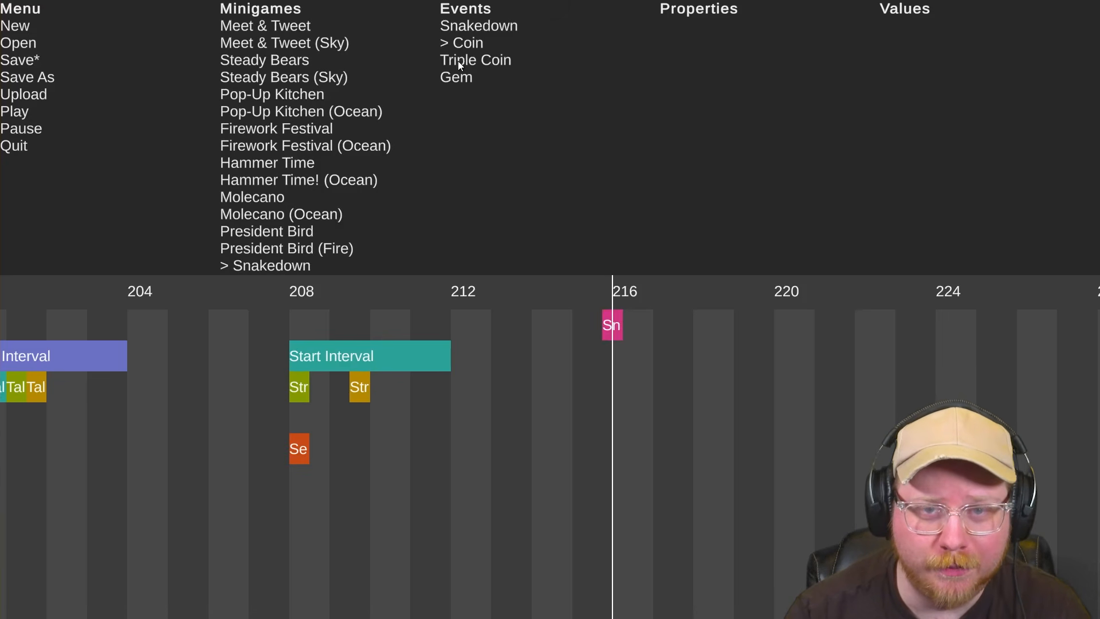
click(458, 61)
click(457, 75)
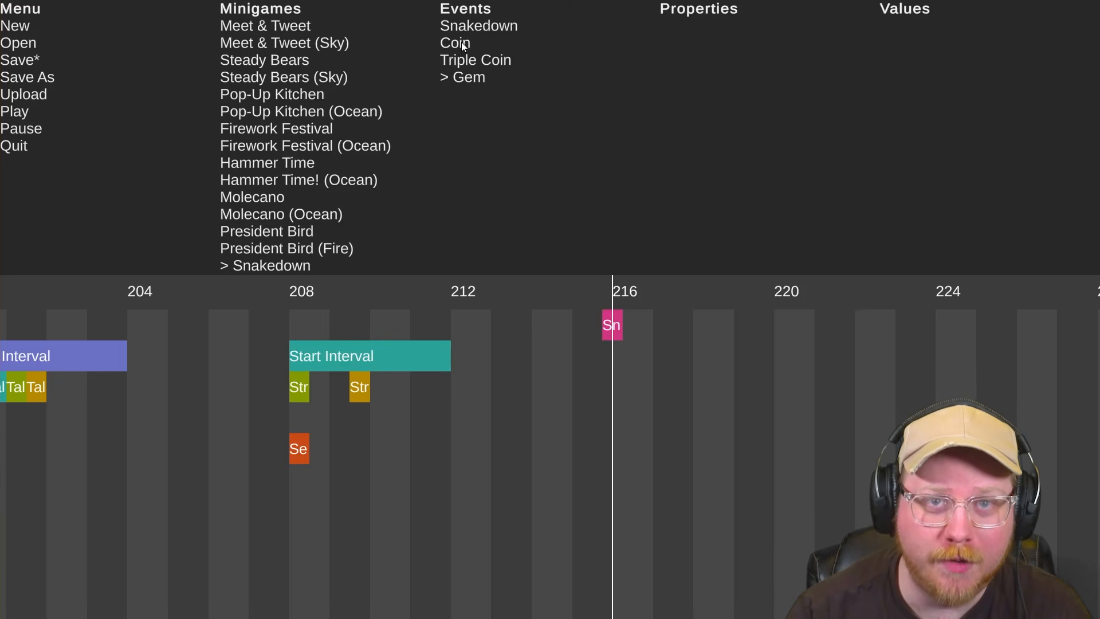
click(463, 45)
click(463, 62)
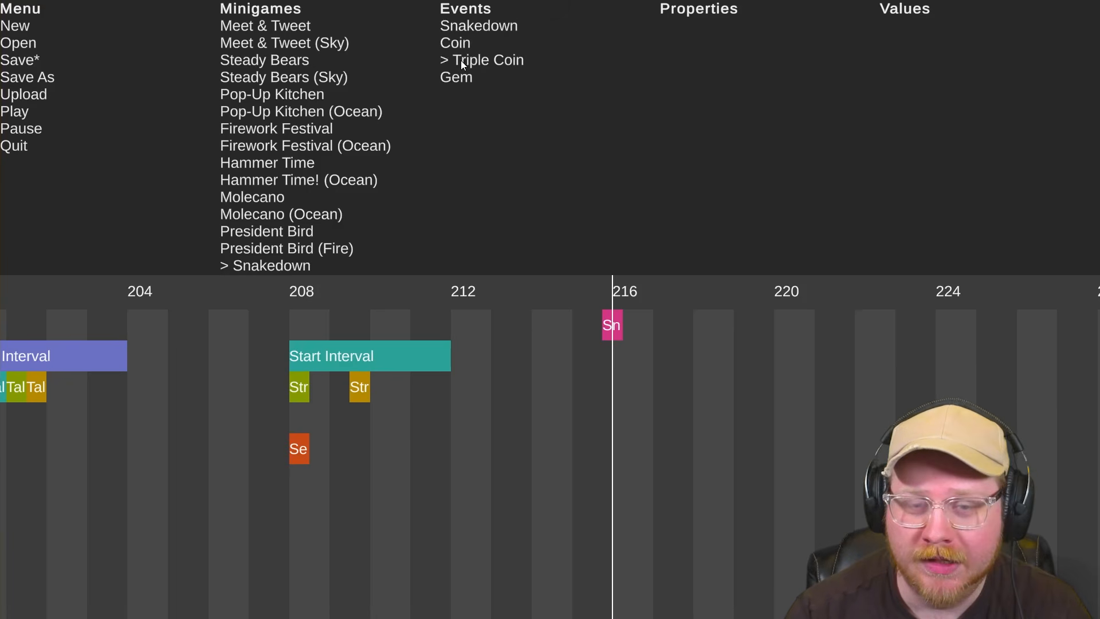
click(463, 46)
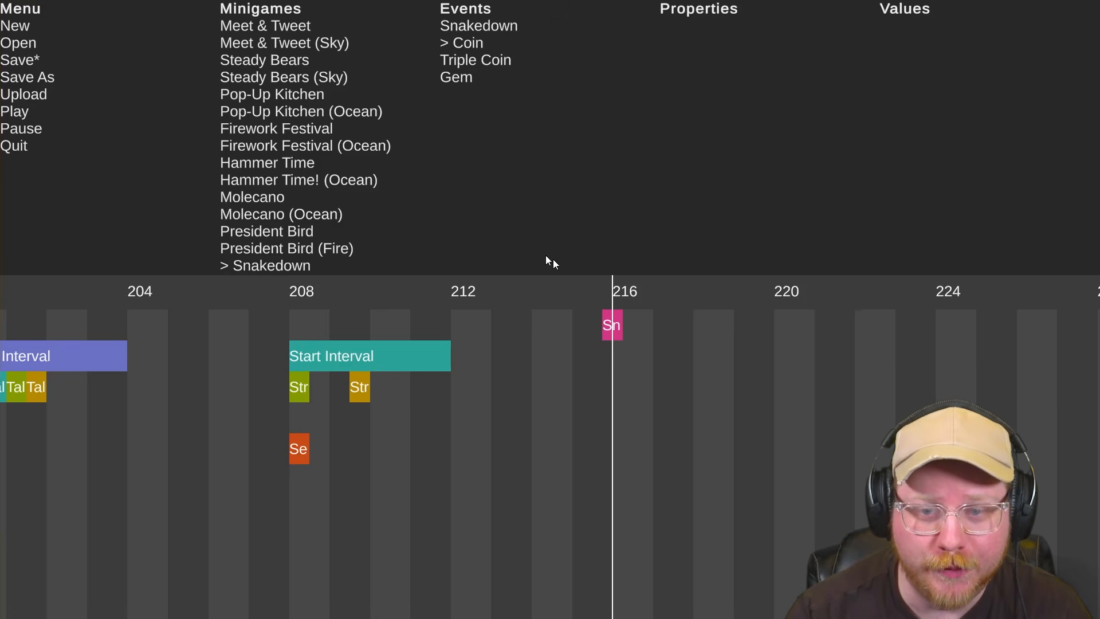
Move the Snakedown event to beat 216 and place a Coin event at the same beat in the row below
click(625, 330)
drag(627, 329, 629, 326)
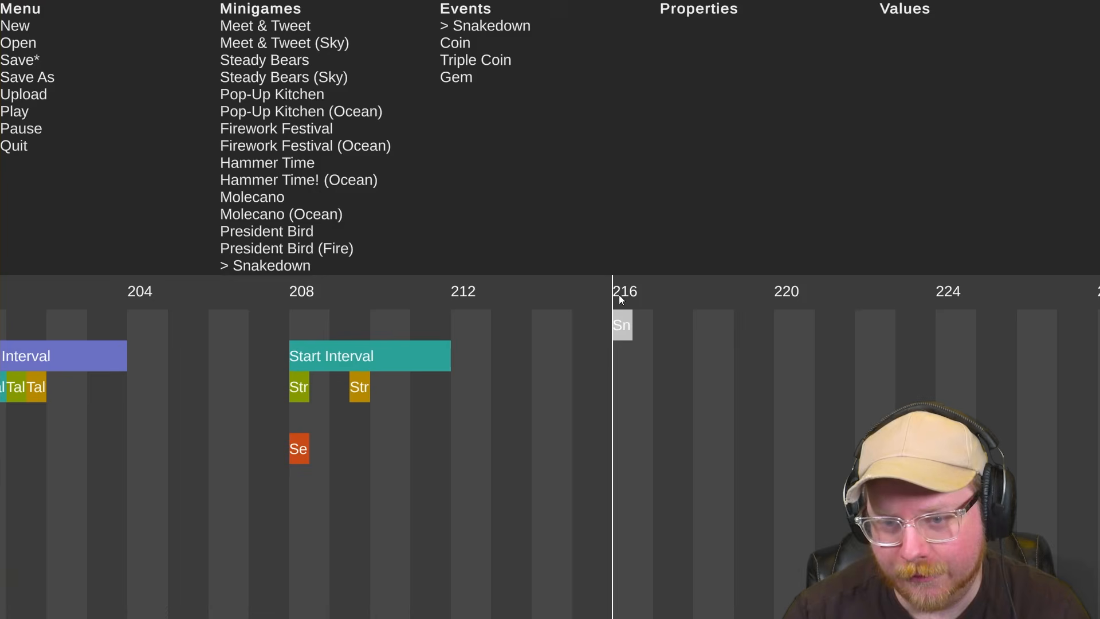
click(458, 43)
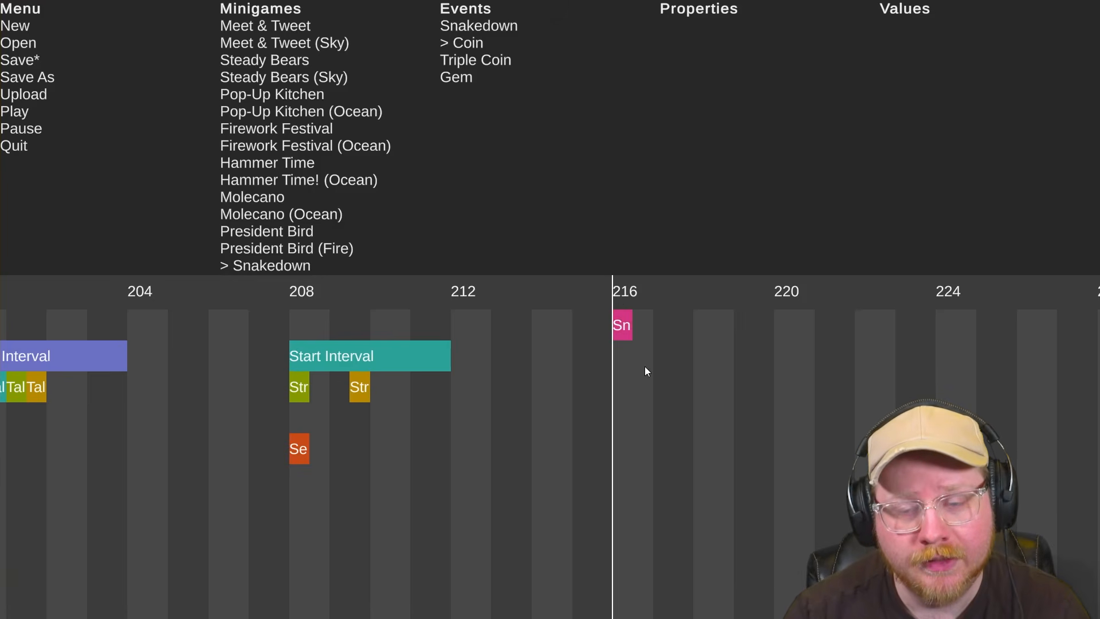
click(648, 360)
drag(648, 361, 627, 360)
Place a Triple Coin event at beat 217 in the row below Coin and play back from beat 216
click(472, 63)
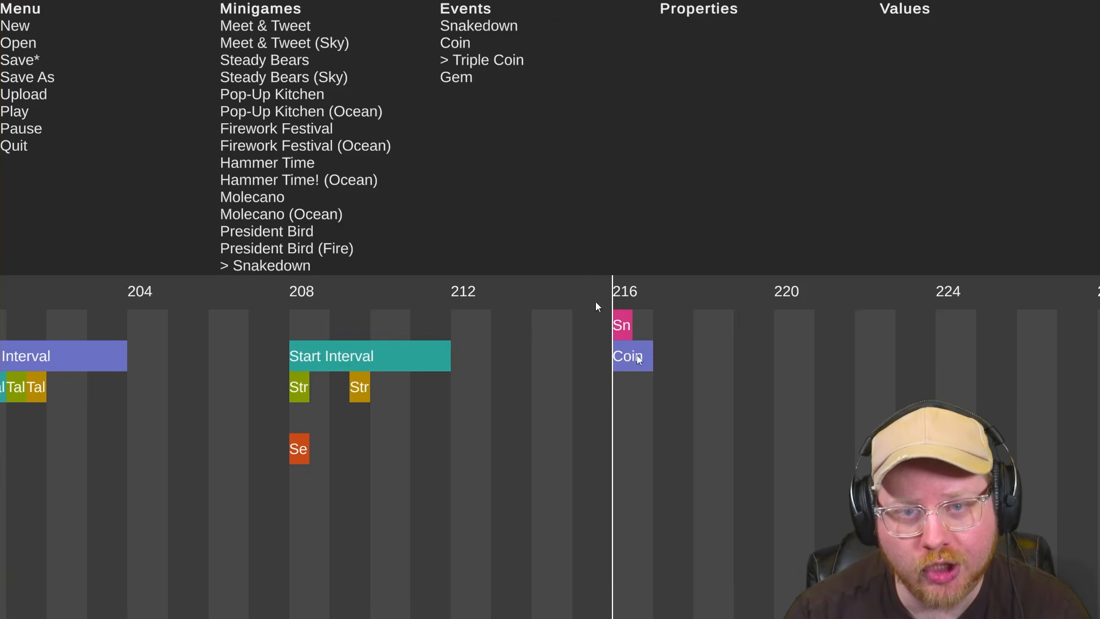
click(685, 396)
drag(683, 394, 675, 394)
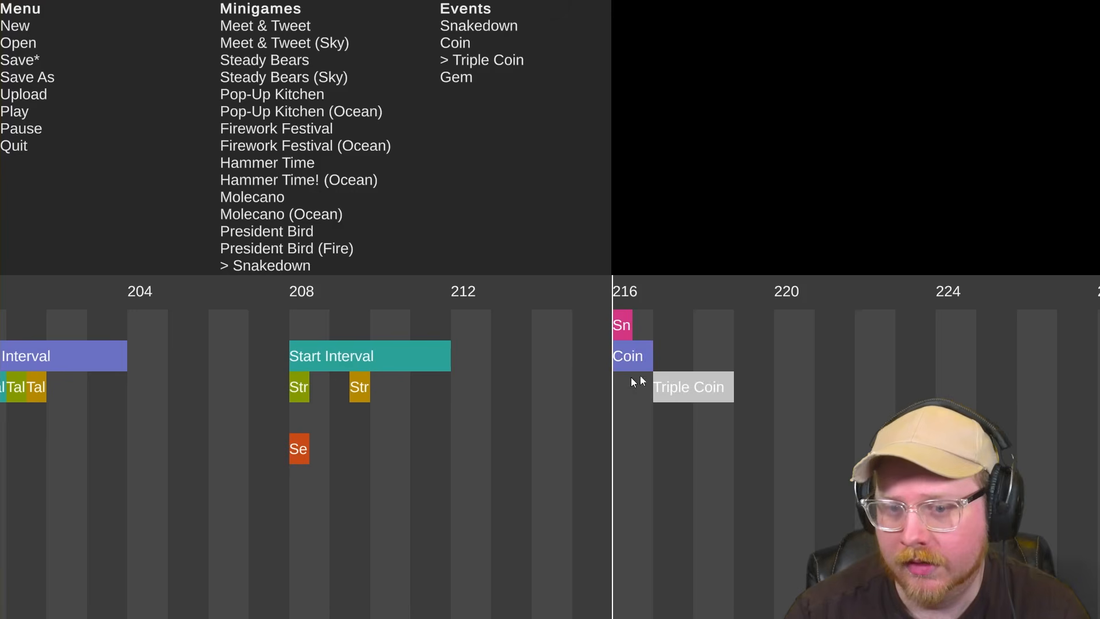
key(space)
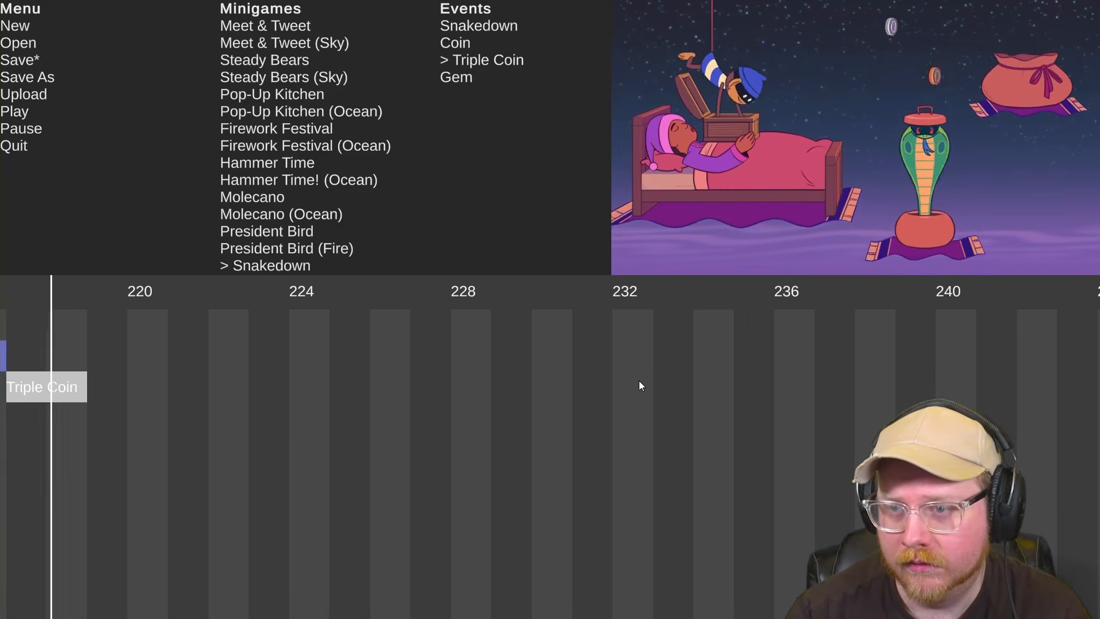
key(space)
Move the Triple Coin event to beat 218 and play back from beat 216
drag(352, 394, 396, 390)
key(space)
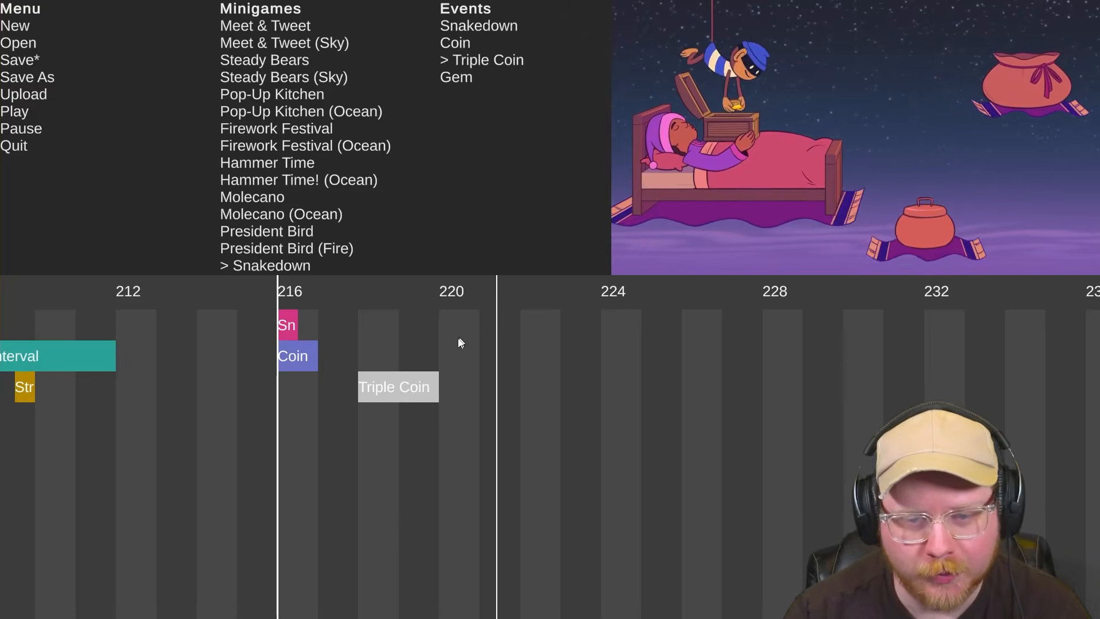
key(space)
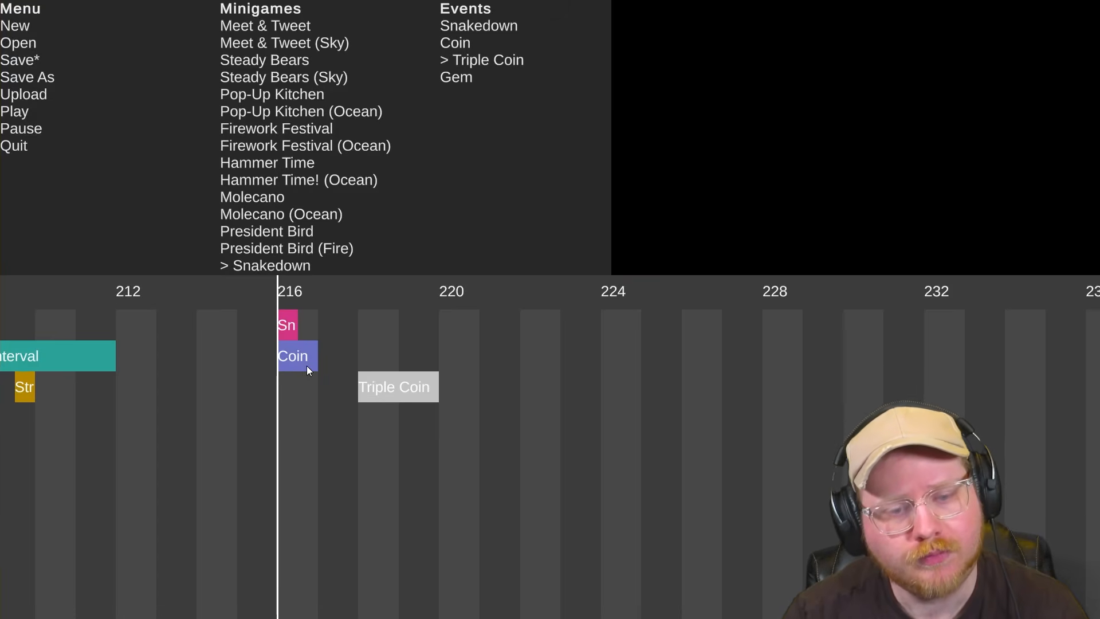
Move the Coin event to beat 216.5 and preview its timing from beat 216
key(space)
key(space)
drag(303, 365, 318, 363)
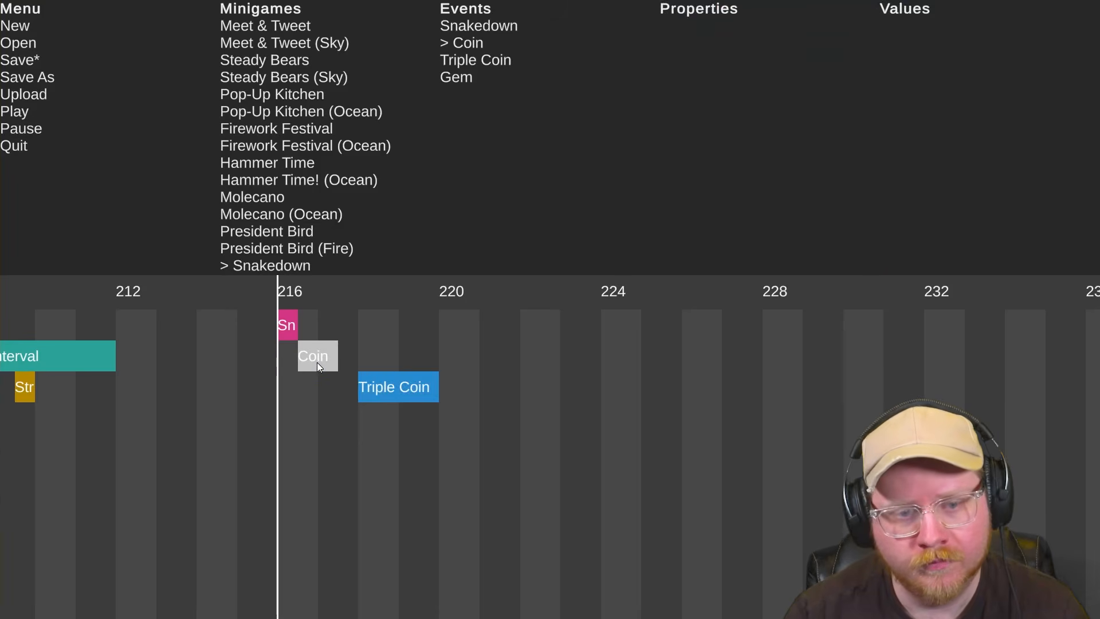
key(space)
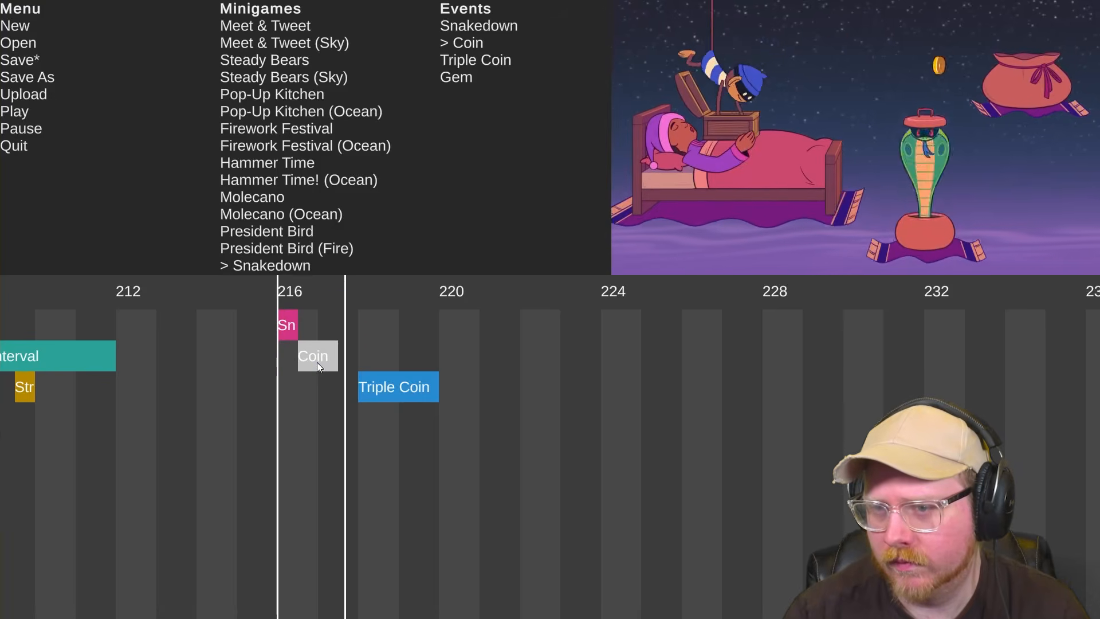
key(space)
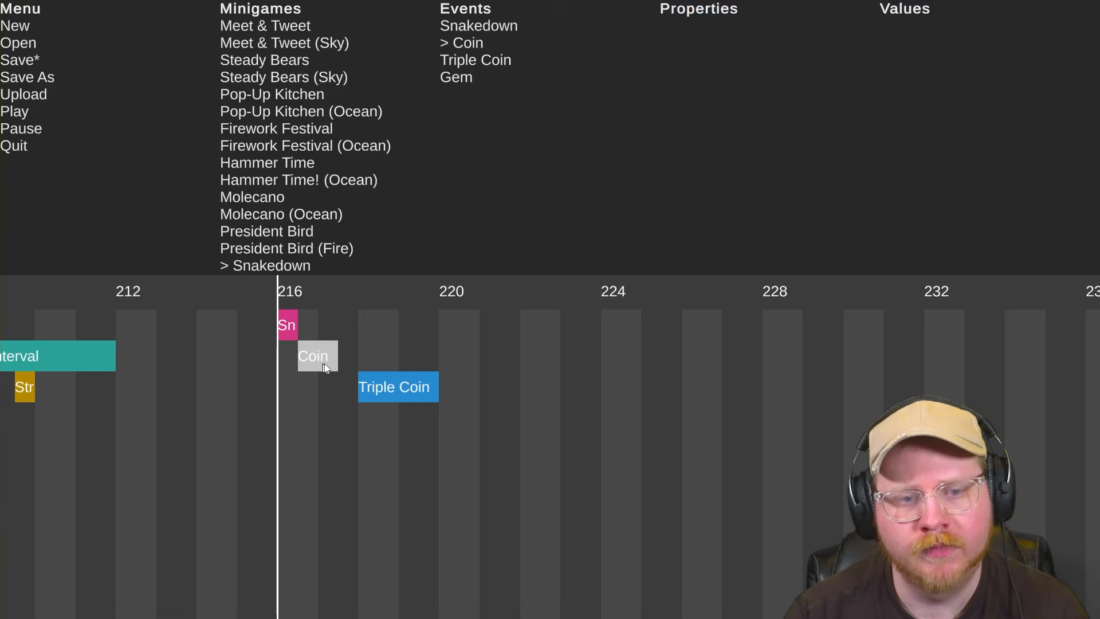
Move the Coin event to beat 217, directly before Triple Coin, and preview it from beat 216
drag(334, 362, 337, 363)
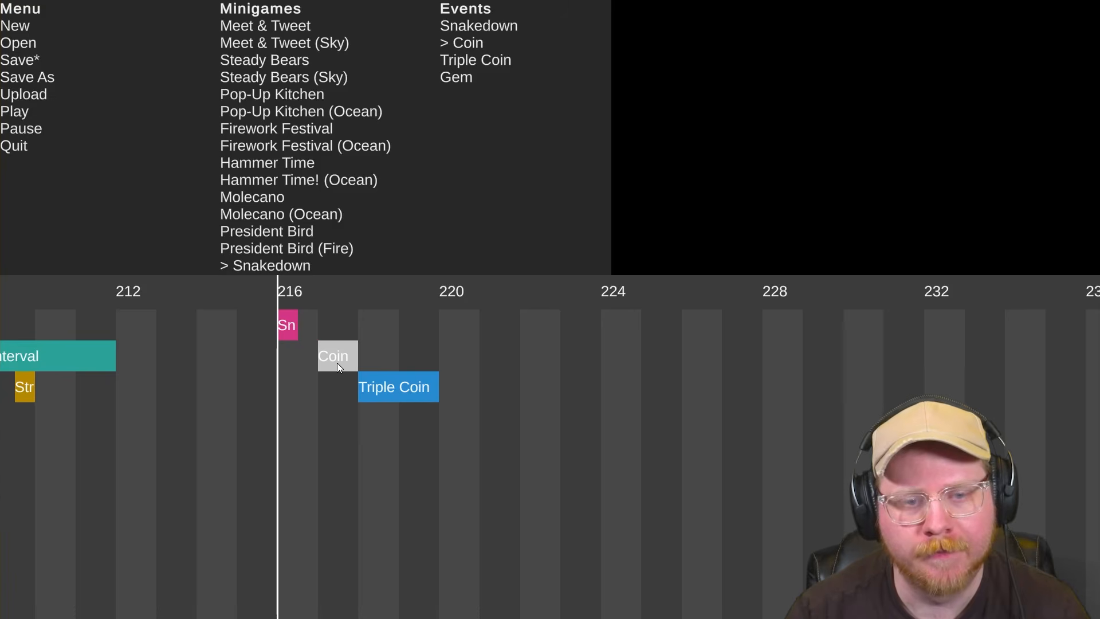
key(space)
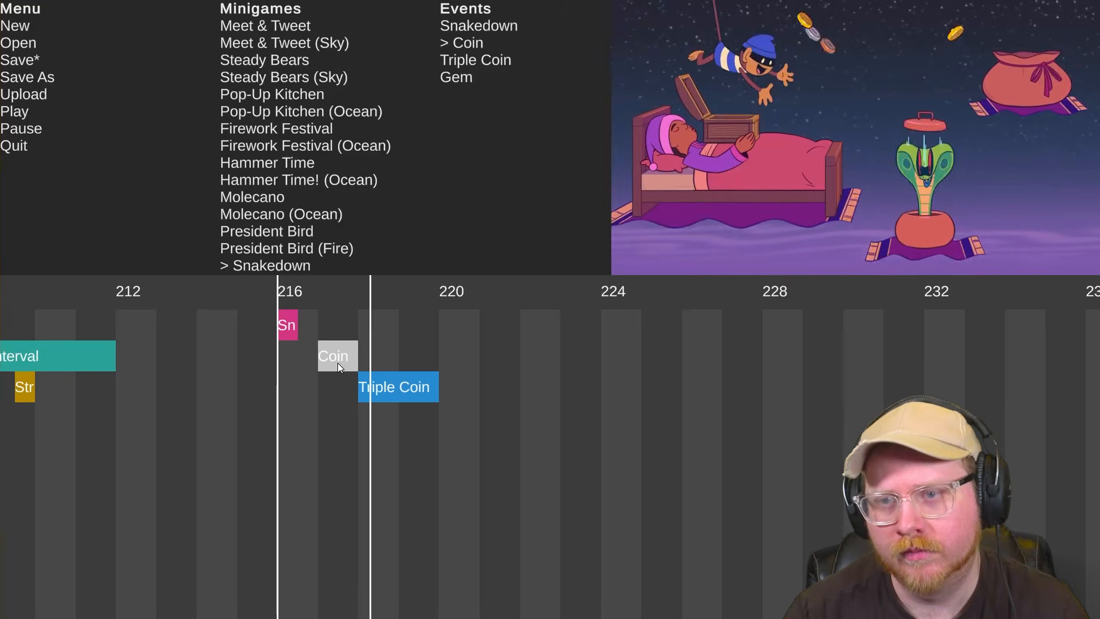
key(space)
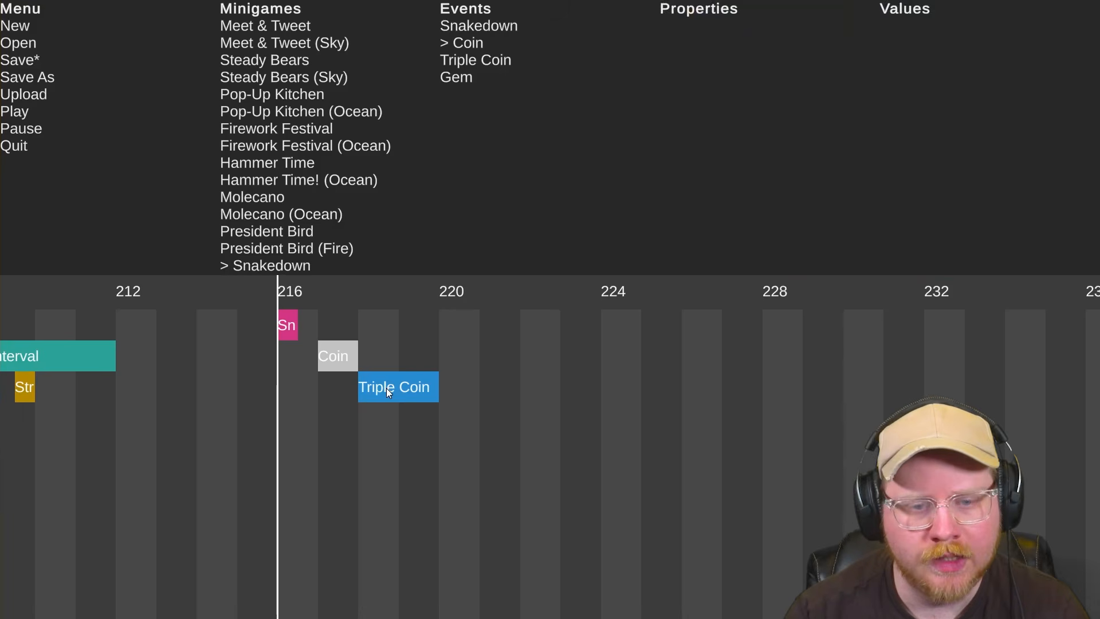
Arrange Gem at beat 216, Triple Coin at 219 and Coin at 220.5, and play back from about beat 214.75
click(394, 388)
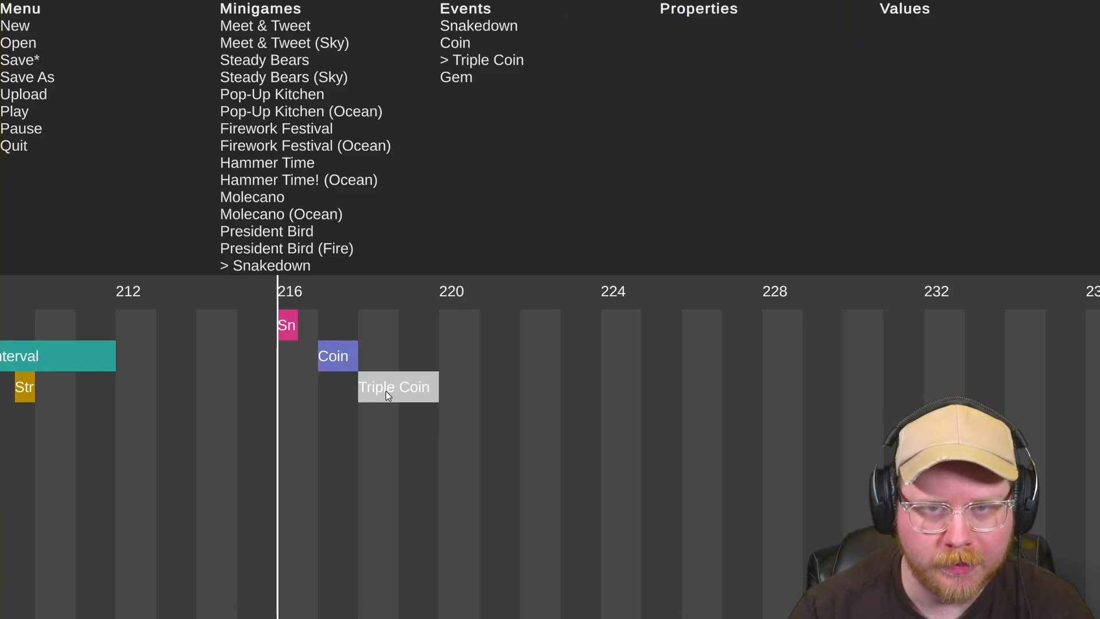
click(287, 386)
key(space)
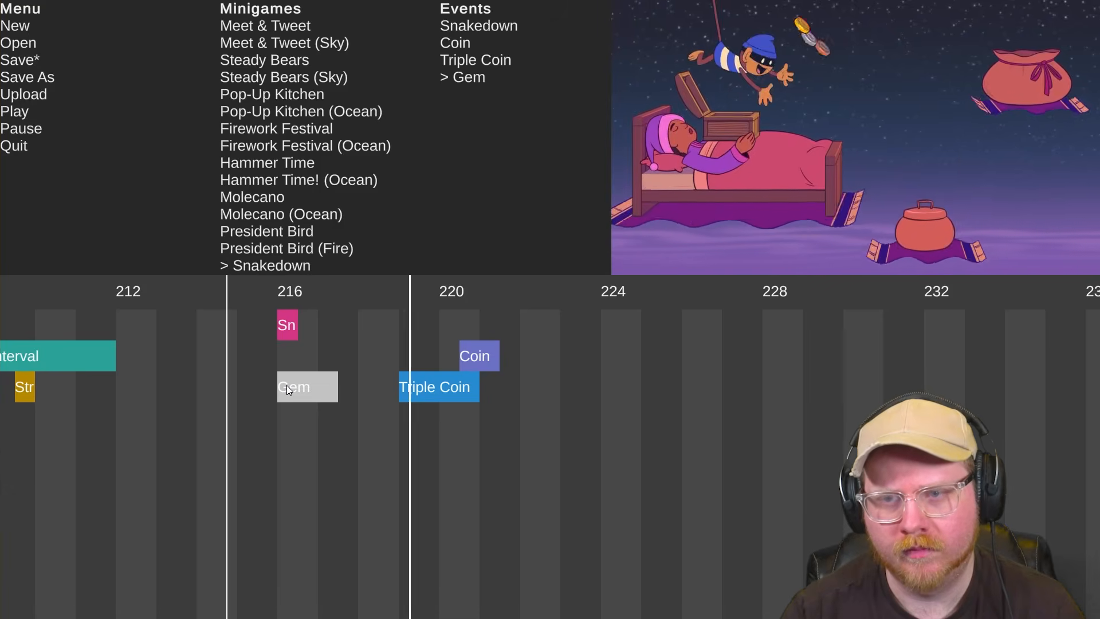
key(space)
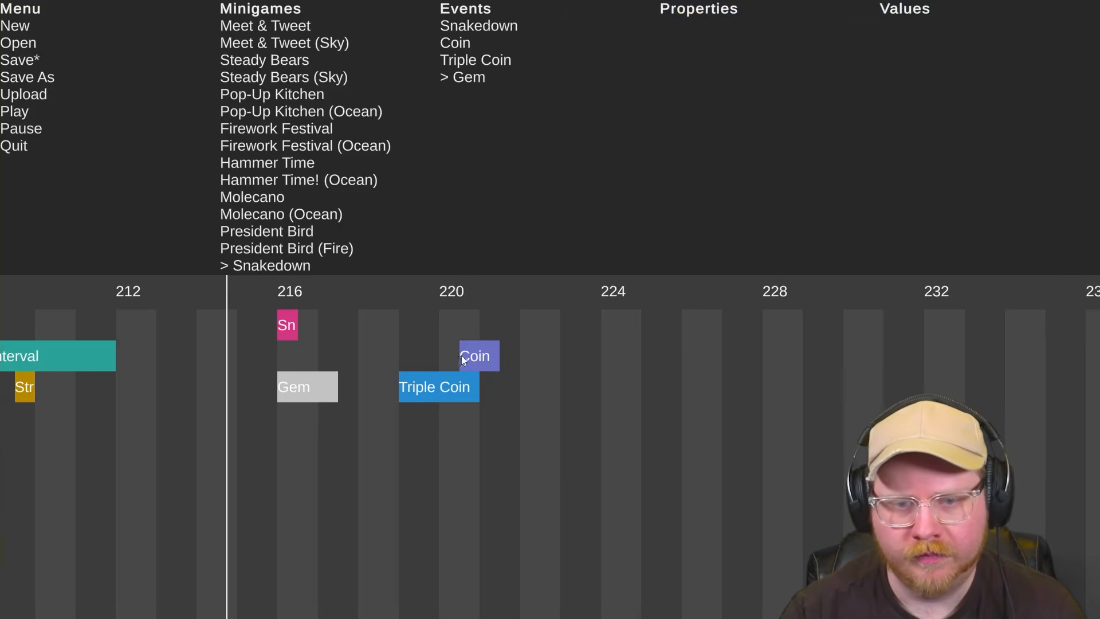
Replace the Coin event with a copy of the Gem event at beat 220 and preview the combination
click(490, 355)
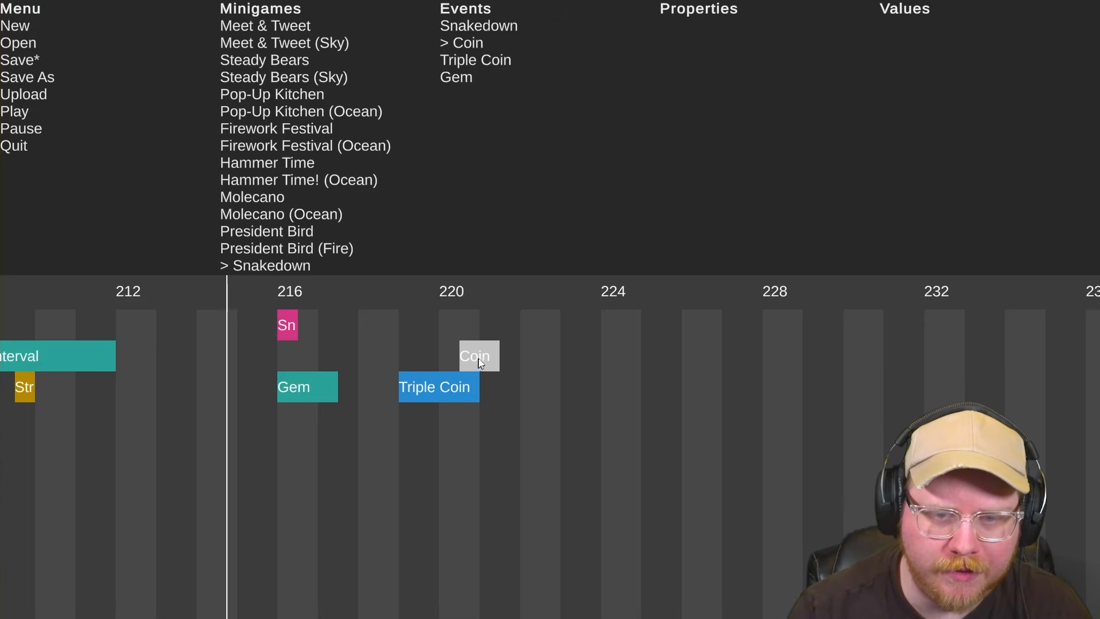
click(418, 358)
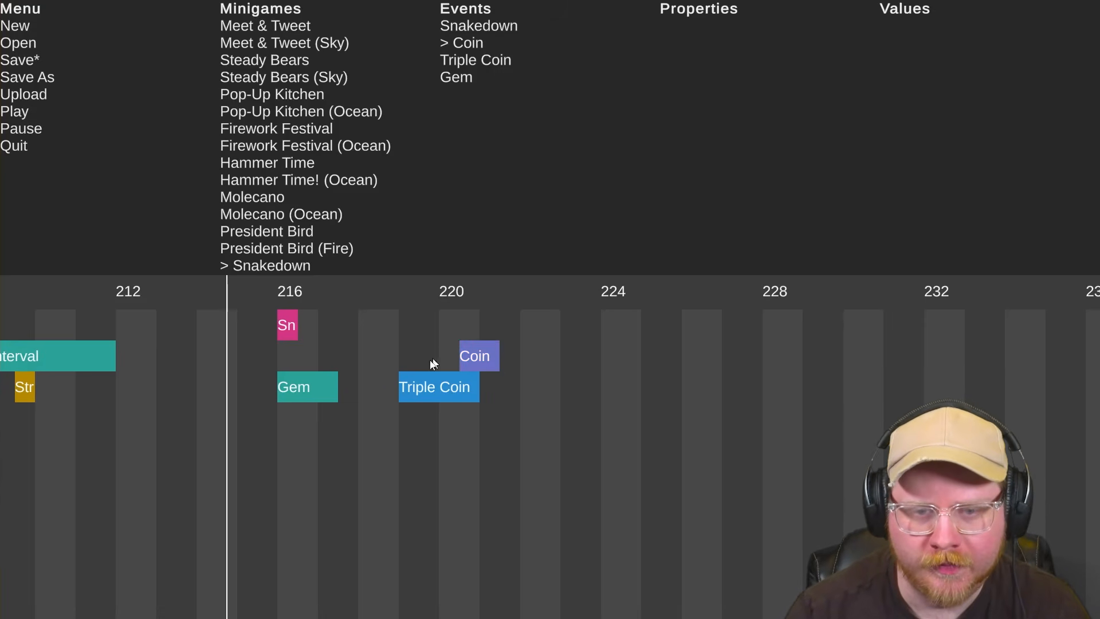
click(473, 356)
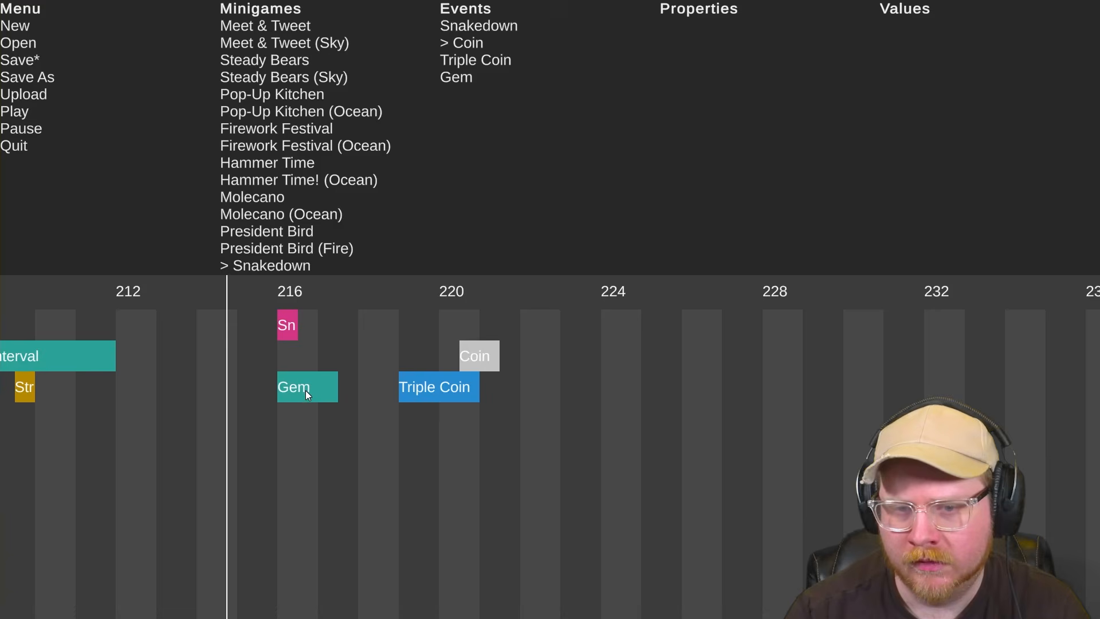
key(Delete)
drag(305, 390, 446, 355)
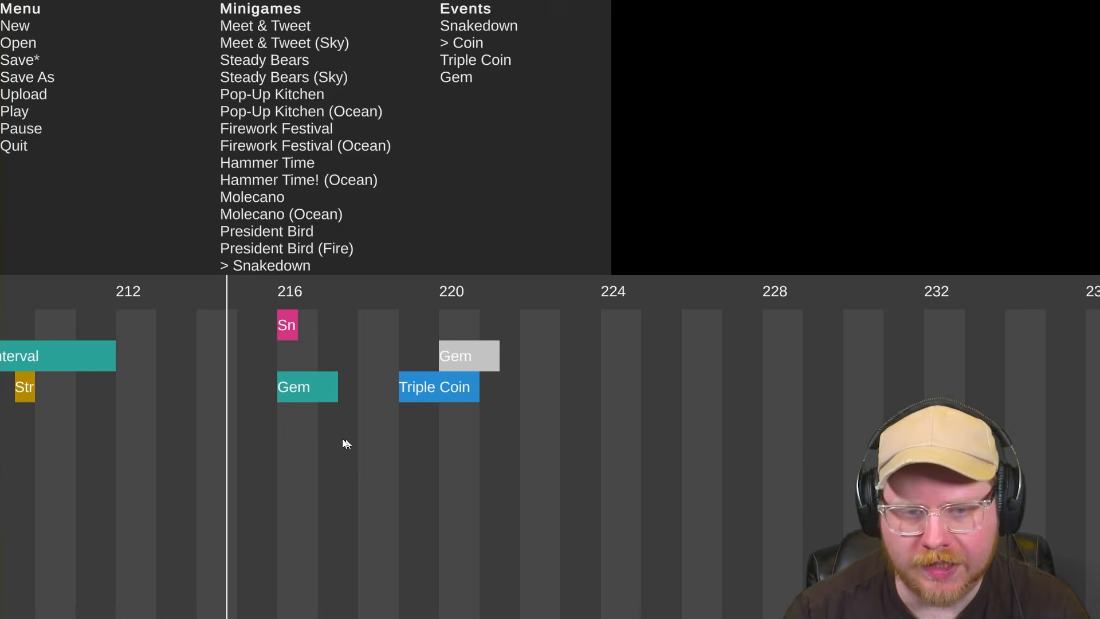
key(space)
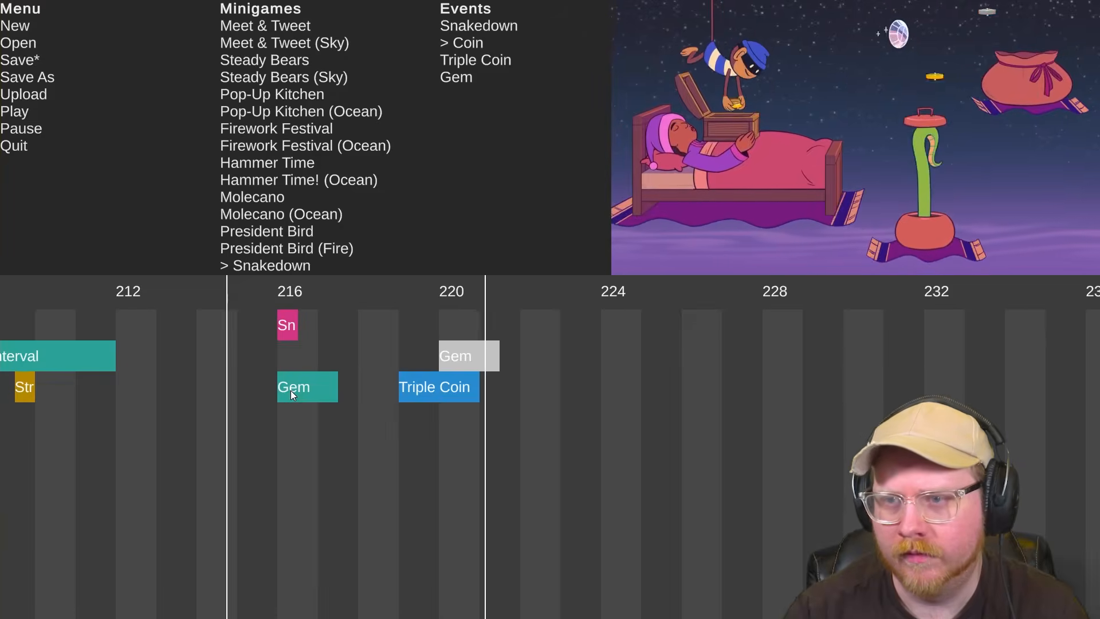
key(space)
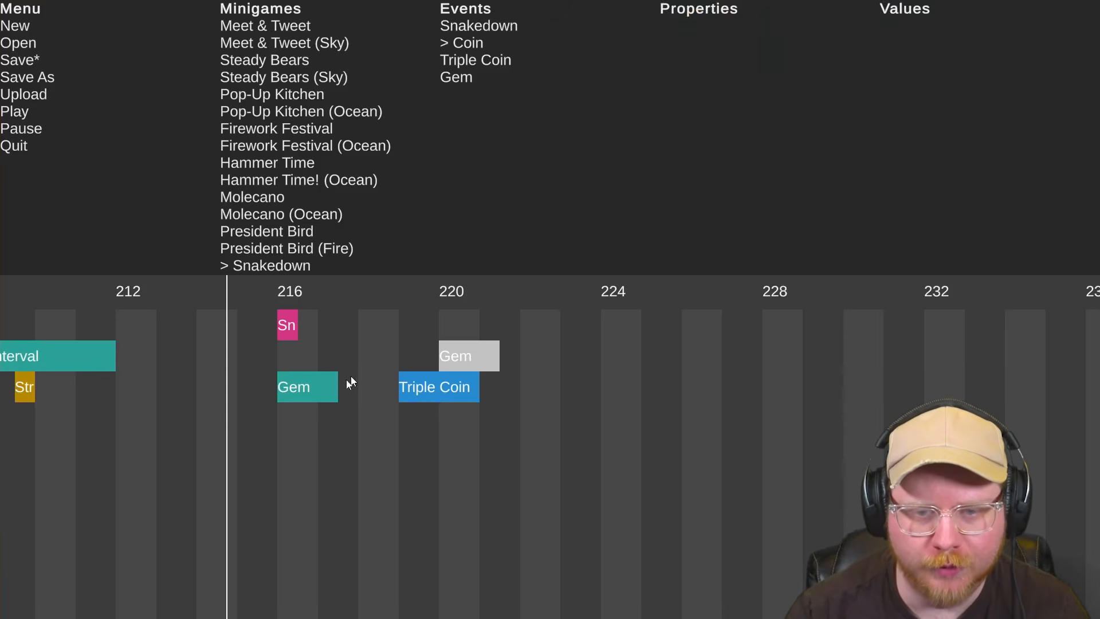
Move the Gem at beat 216 up beside the other Gem and add Gem copies at beats 224 and 228
click(317, 390)
drag(315, 390, 790, 355)
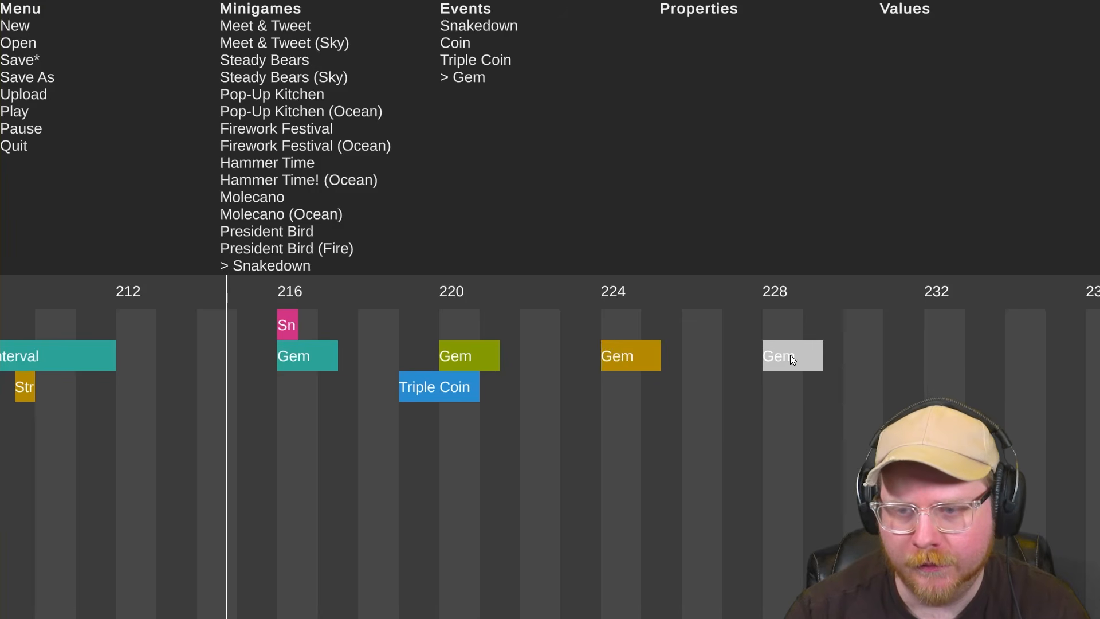
Play back the repeated Gem events from beat 216 and select the Triple Coin event
click(279, 291)
key(space)
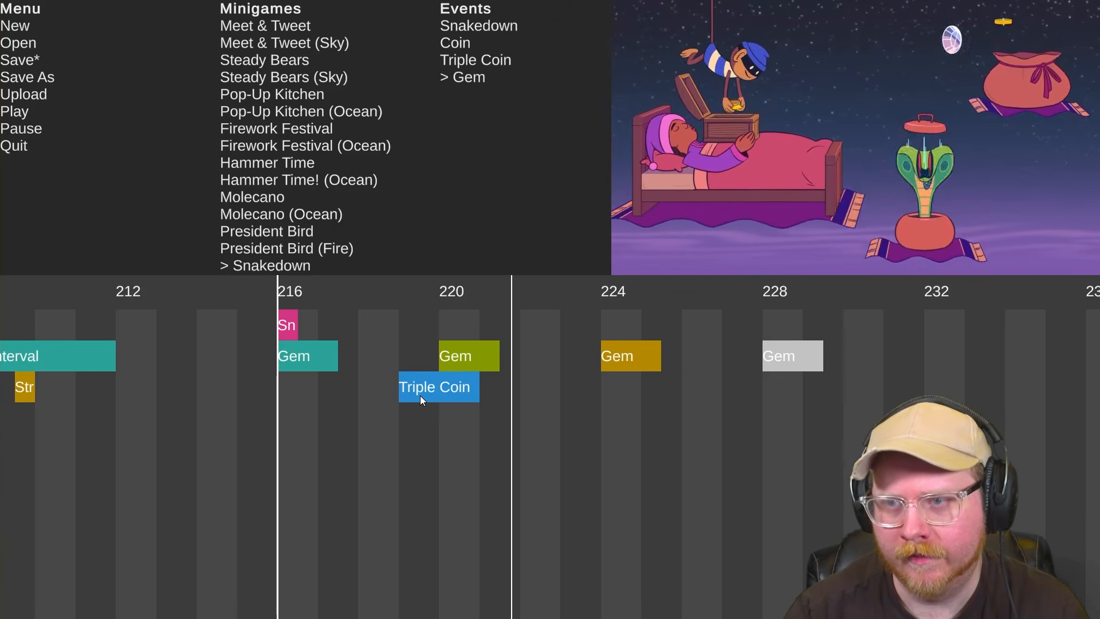
key(space)
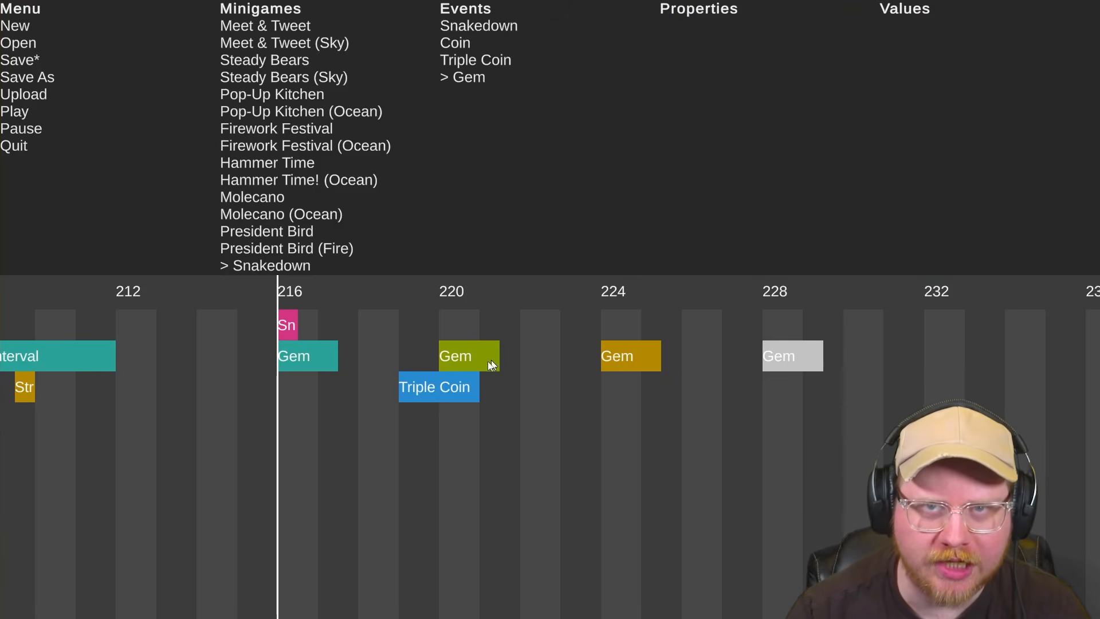
key(Up)
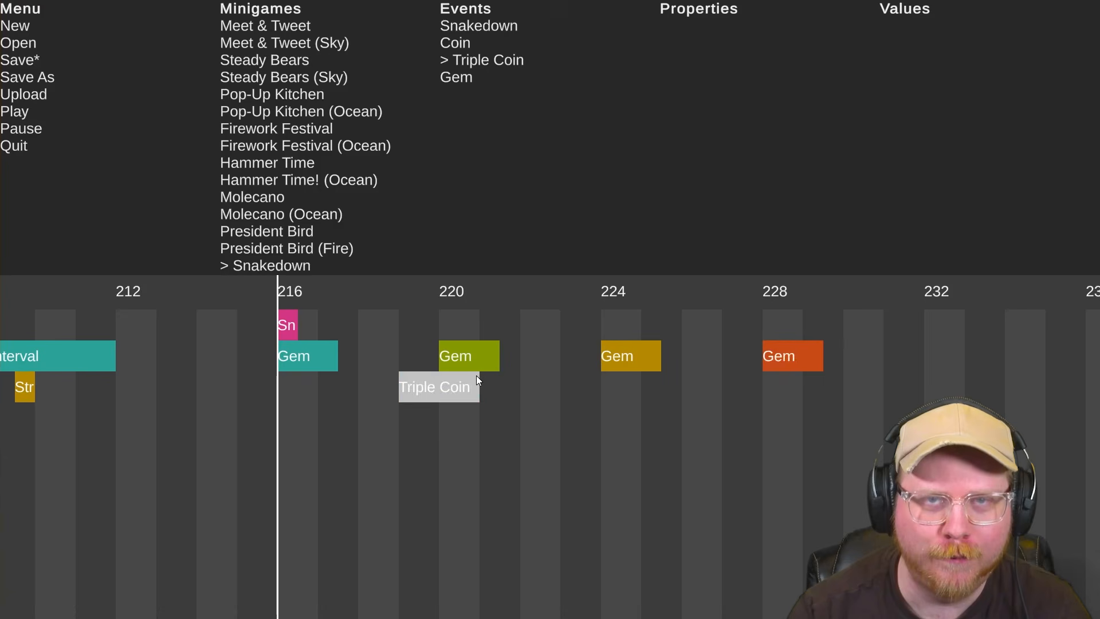
Copy the Triple Coin event from beat 219 to beat 227 and play back the repeated pattern
drag(436, 394, 760, 400)
click(711, 437)
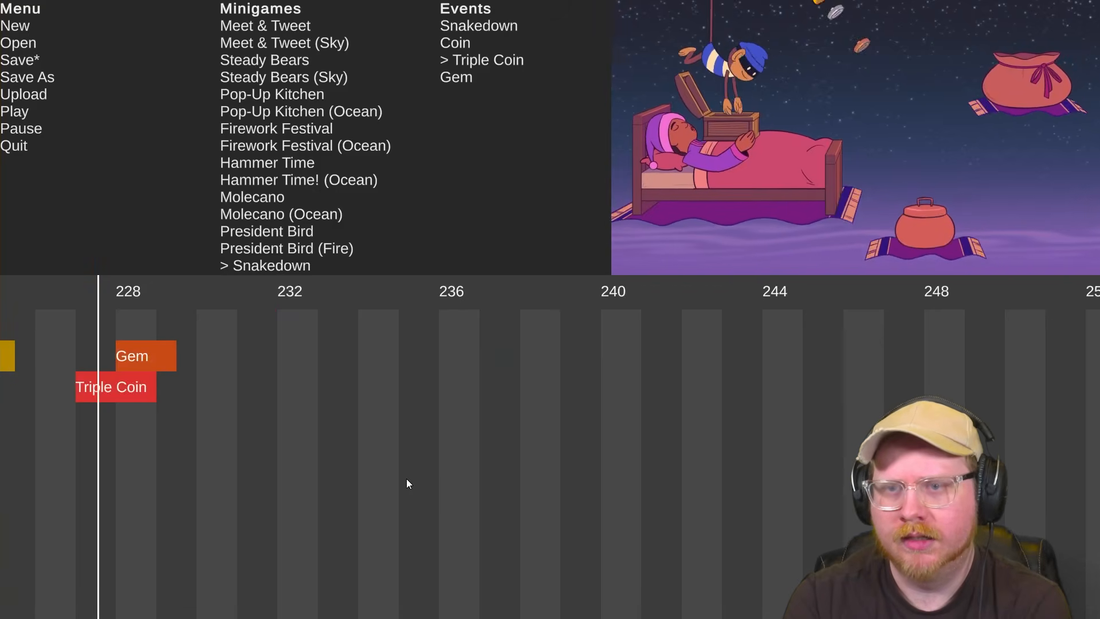
key(space)
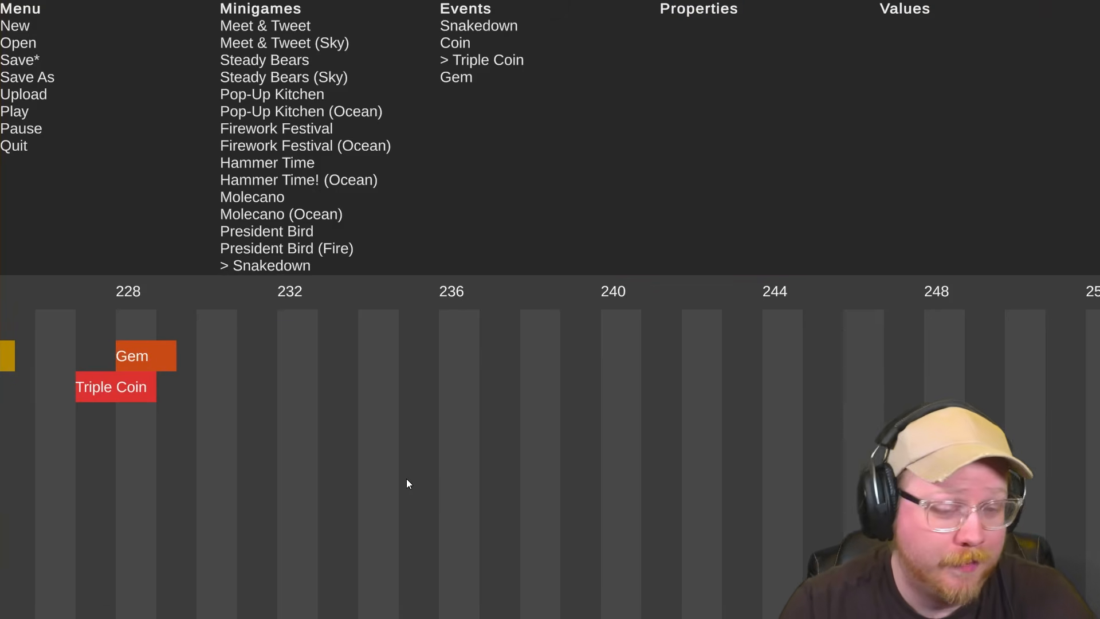
Play back the pattern from beat 216 and add a Coin event at beat 230 on the Triple Coin track
scroll(369, 436, up, 3)
scroll(369, 435, up, 5)
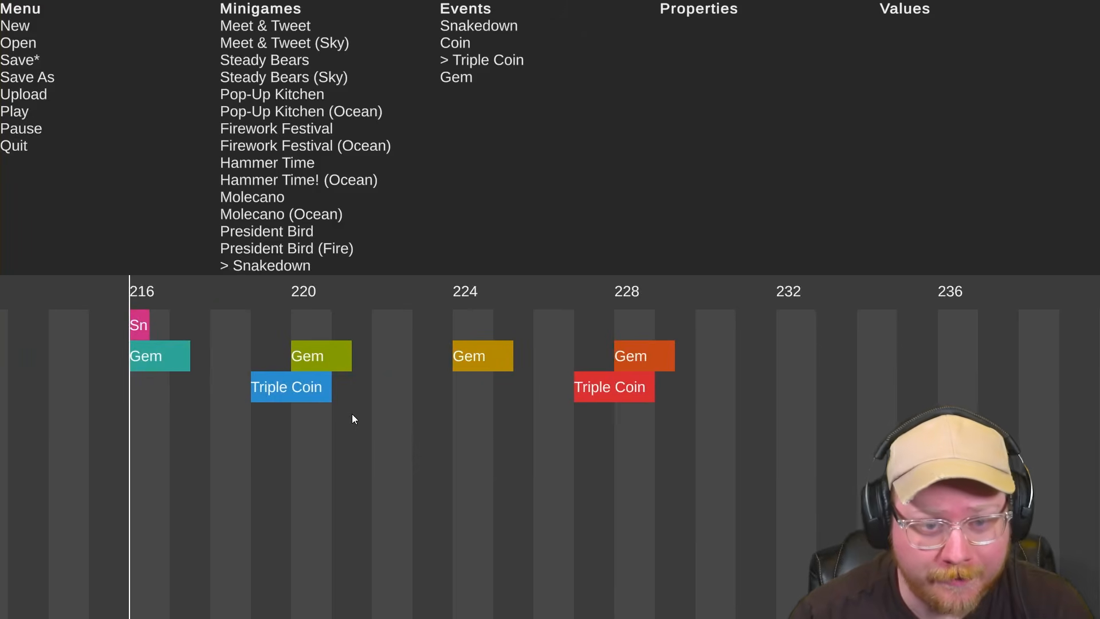
click(467, 45)
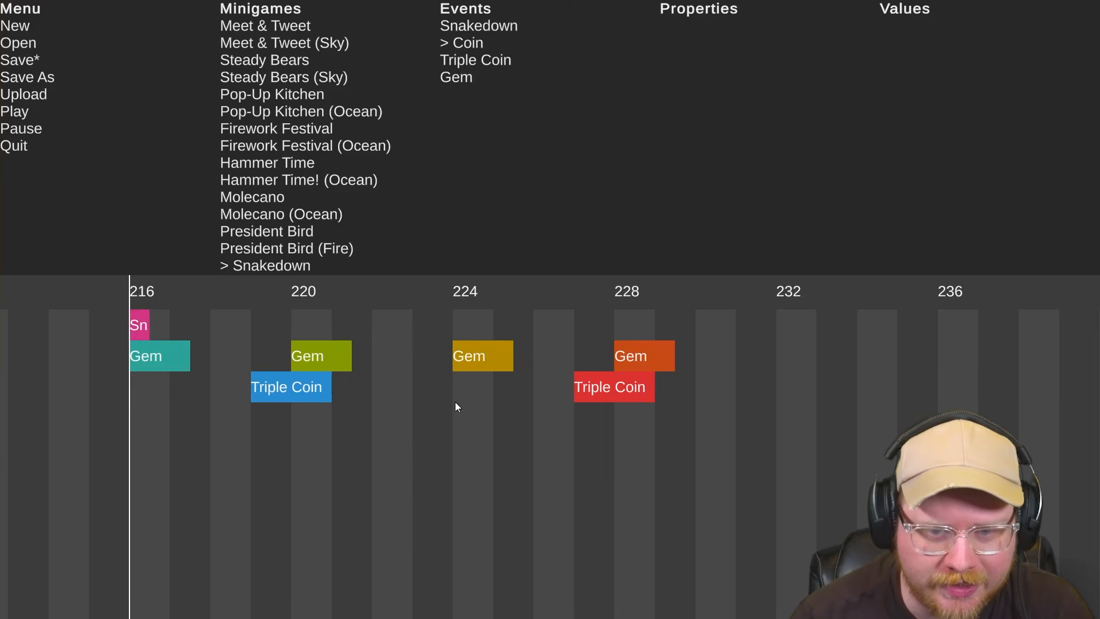
key(space)
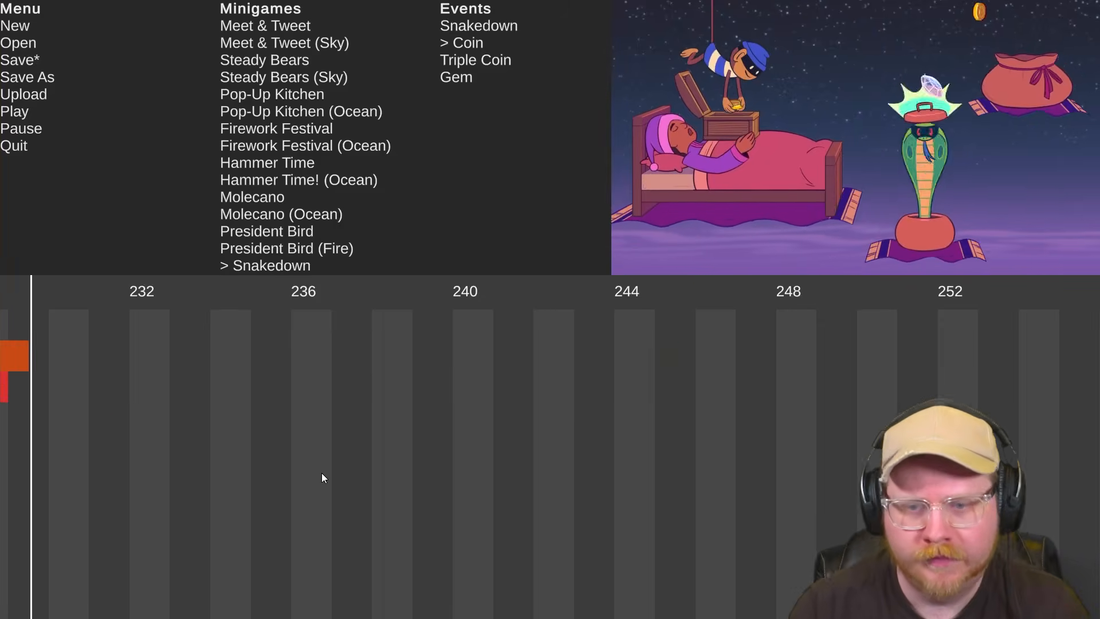
click(51, 290)
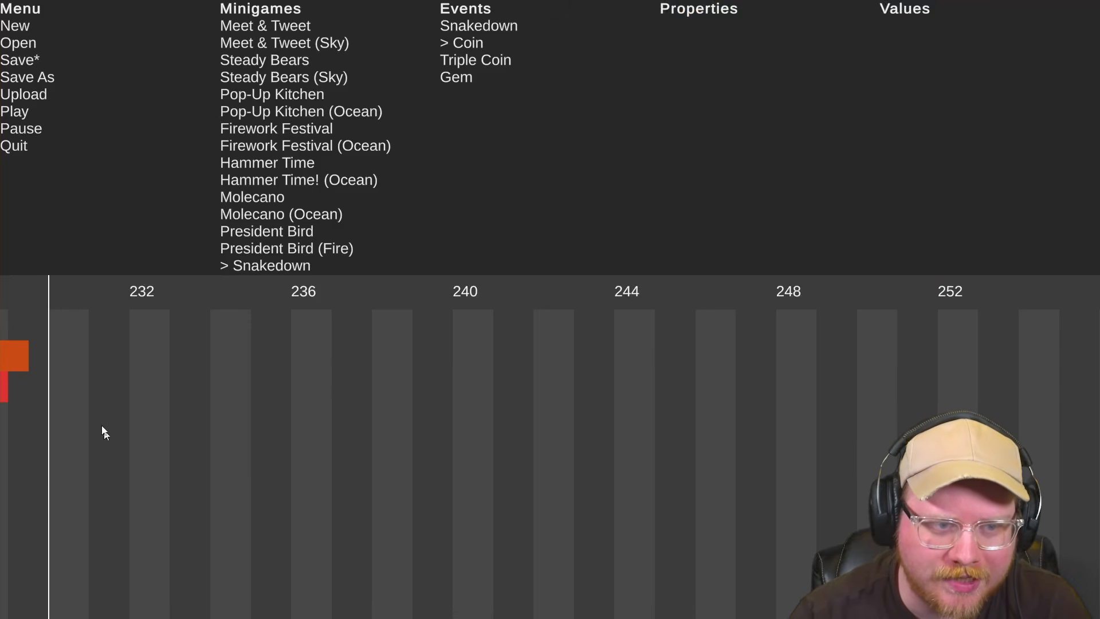
scroll(236, 436, left, 6)
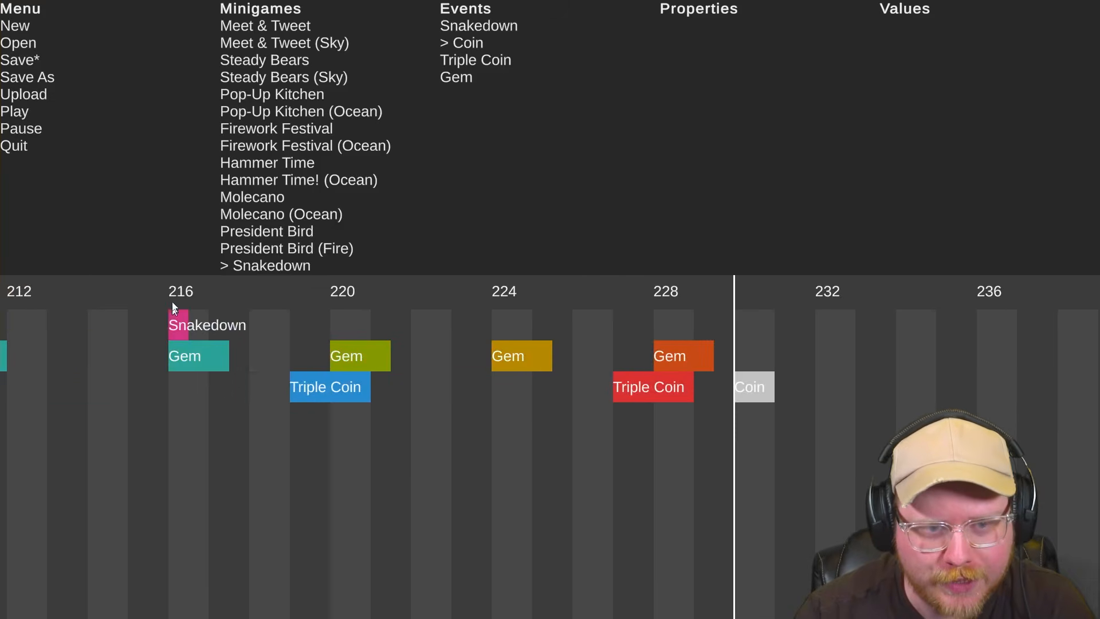
Play back the whole Snakedown section from beat 216
click(175, 308)
key(space)
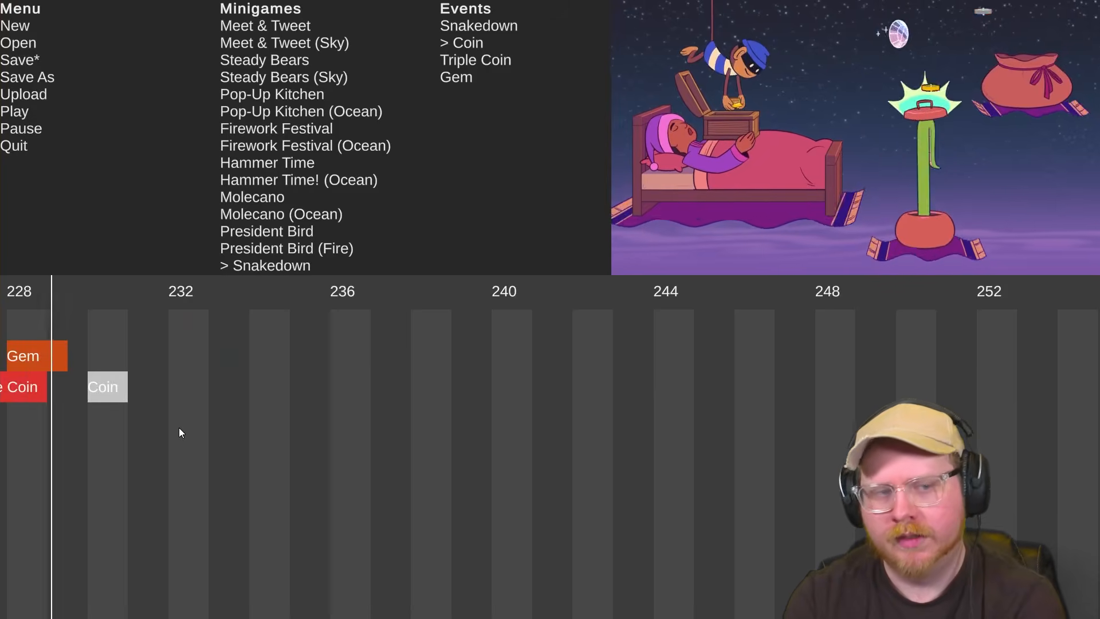
key(space)
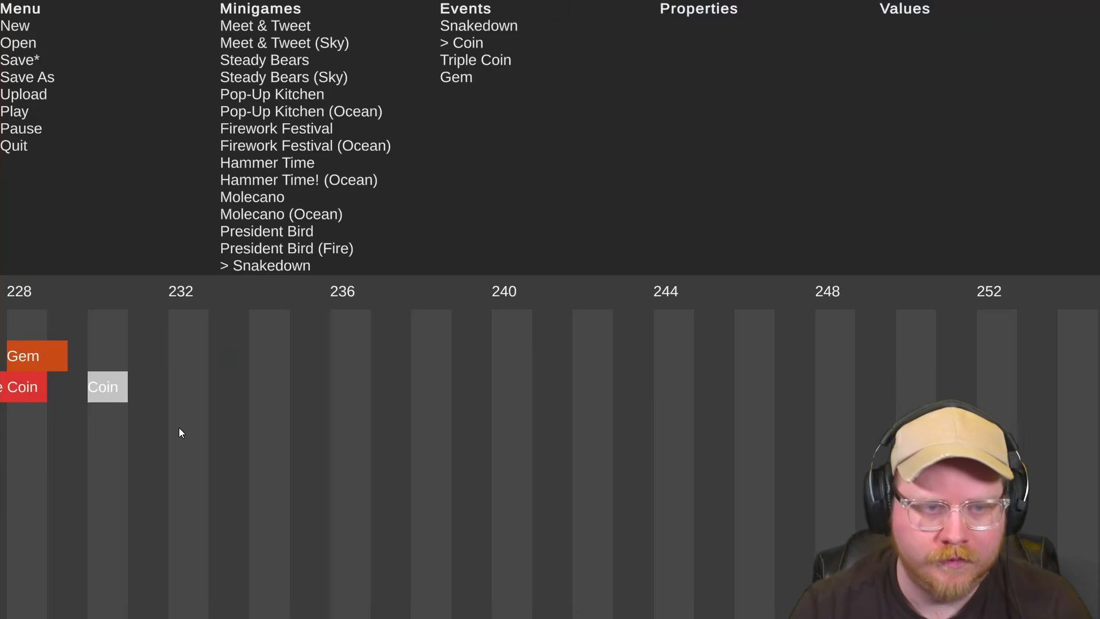
Add an Octeaparty event at beat 232 on the first track
click(169, 297)
scroll(314, 195, down, 2)
click(314, 217)
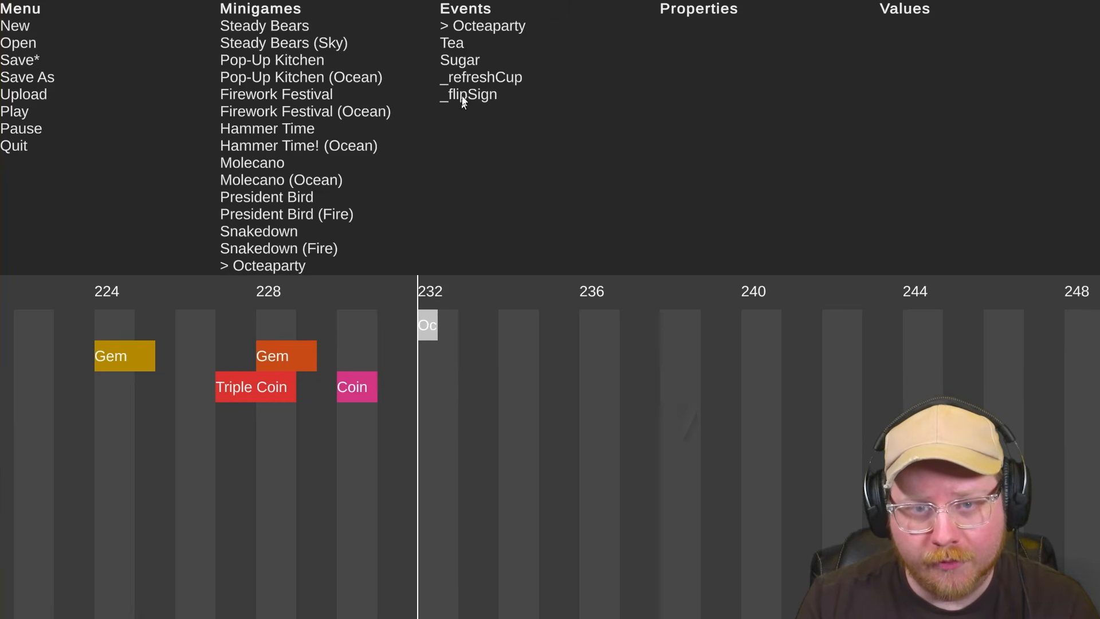
Look through the Octeaparty events Tea, Sugar, _refreshCup and _flipSign
click(462, 44)
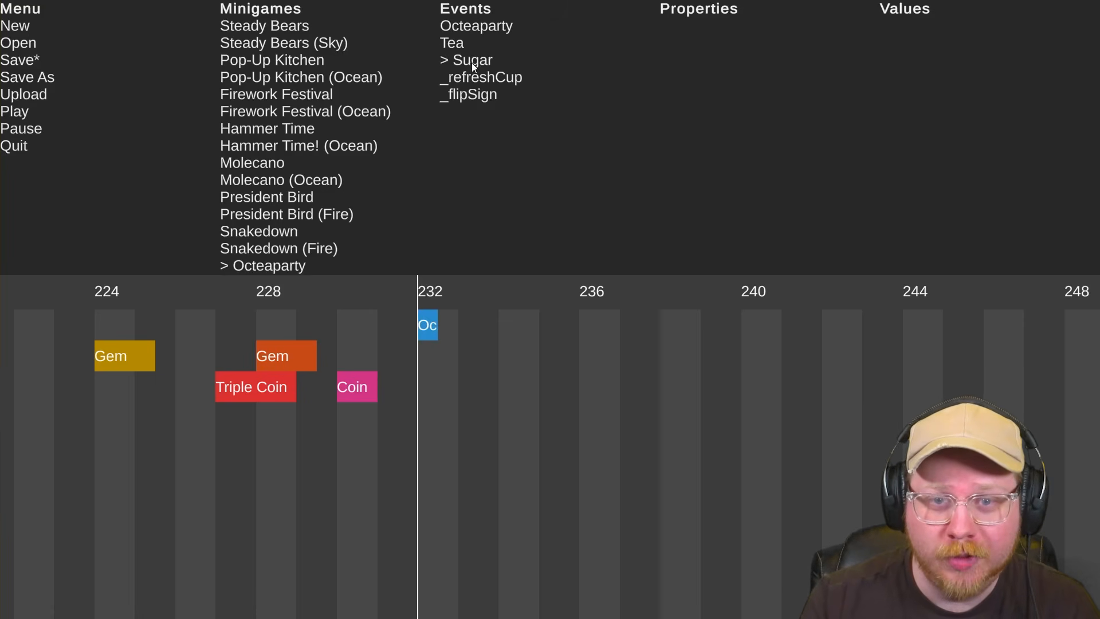
click(485, 78)
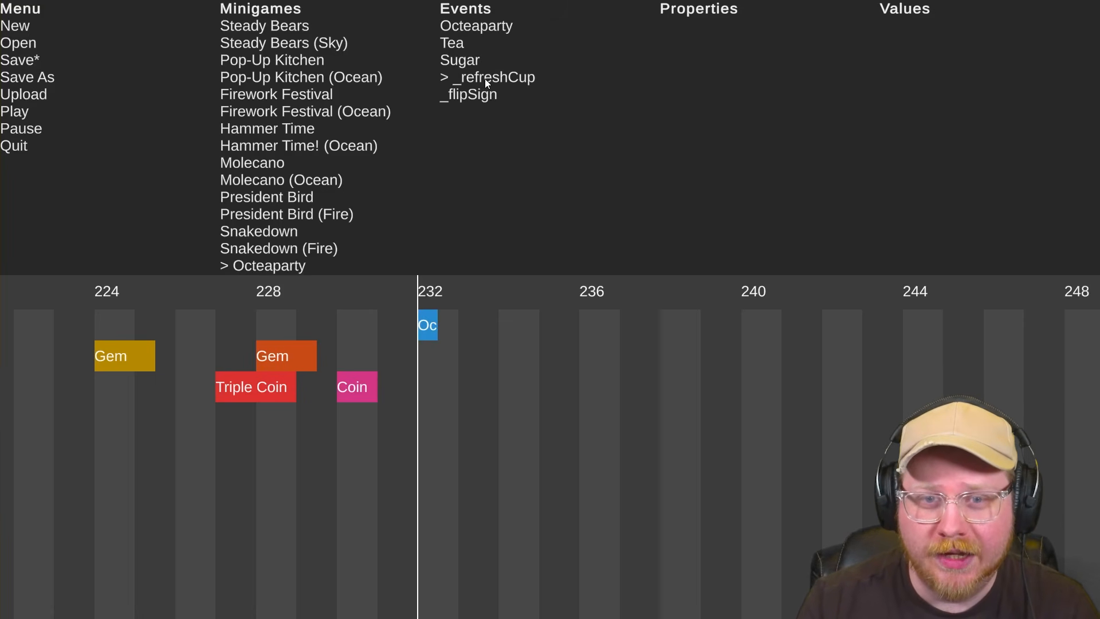
click(477, 99)
click(476, 76)
click(479, 96)
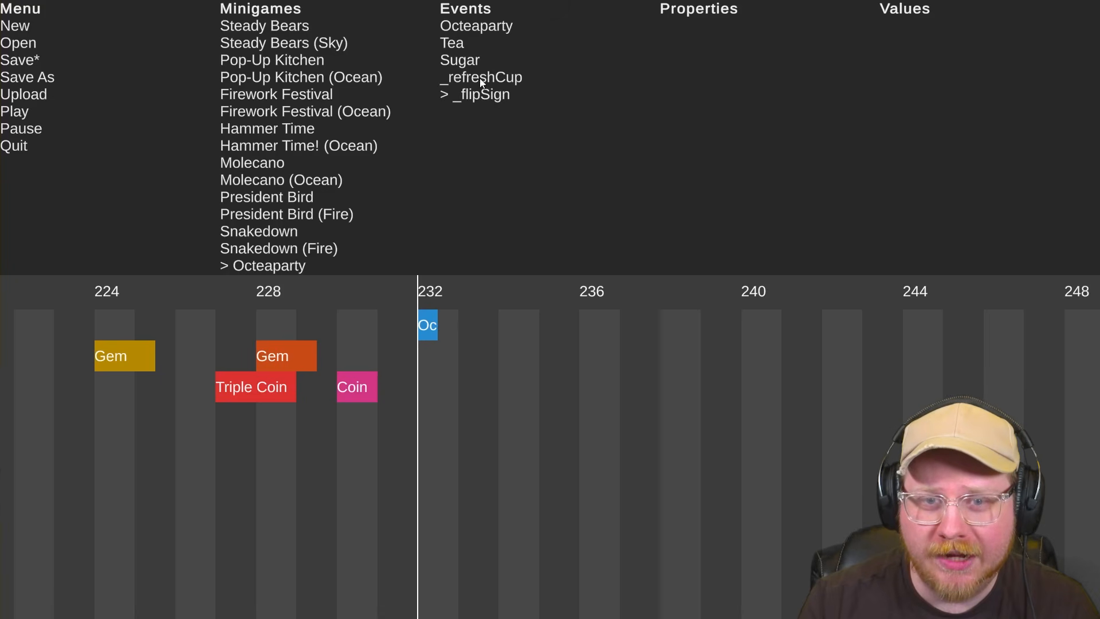
click(480, 79)
click(482, 96)
click(480, 78)
Add a Tea event at beat 232 directly below the Octeaparty event
click(465, 47)
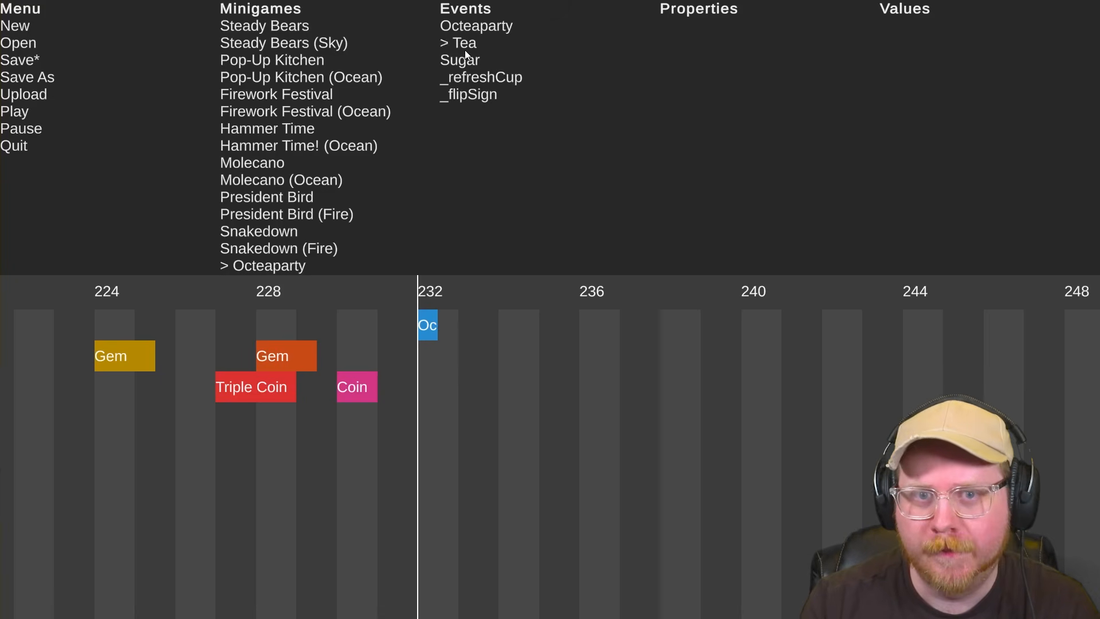
click(478, 362)
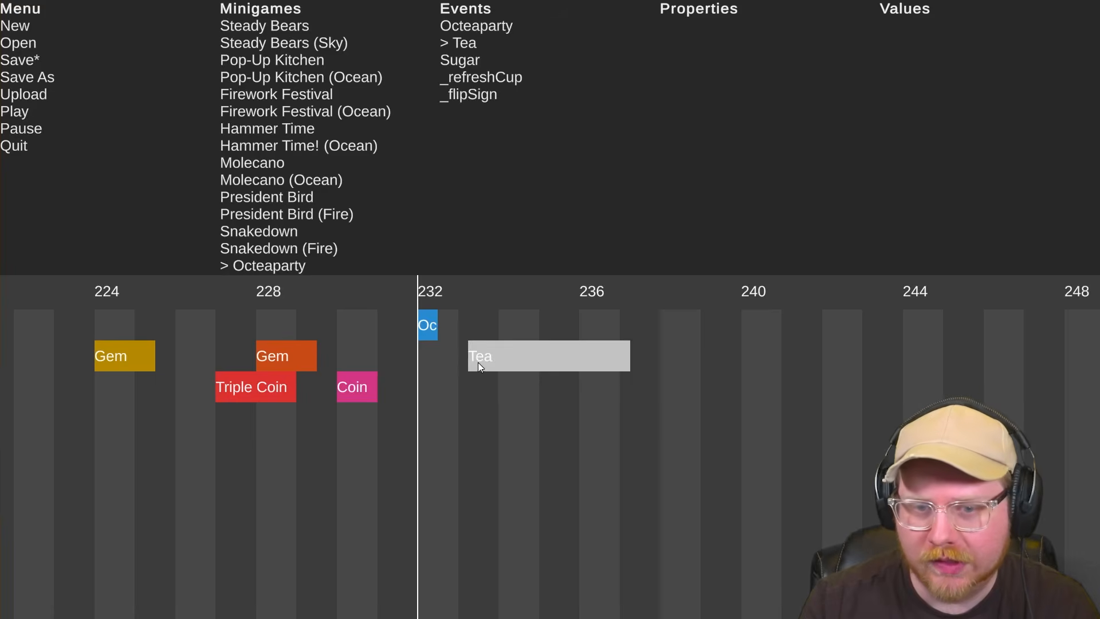
drag(487, 360, 442, 356)
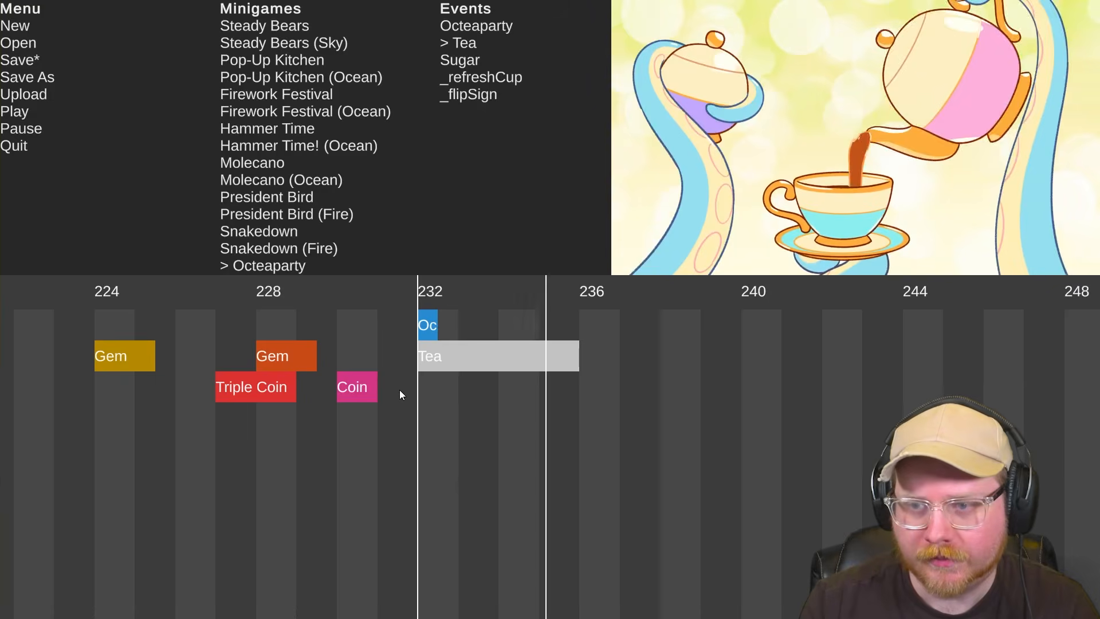
Play back the Octeaparty scene with its Tea event from beat 232
drag(447, 293, 419, 294)
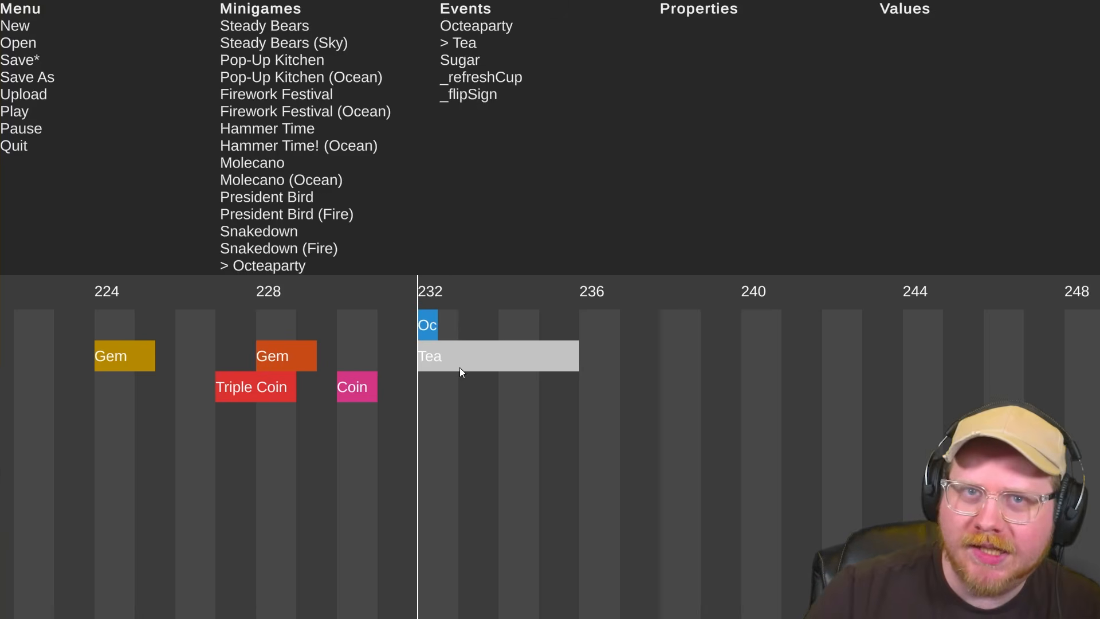
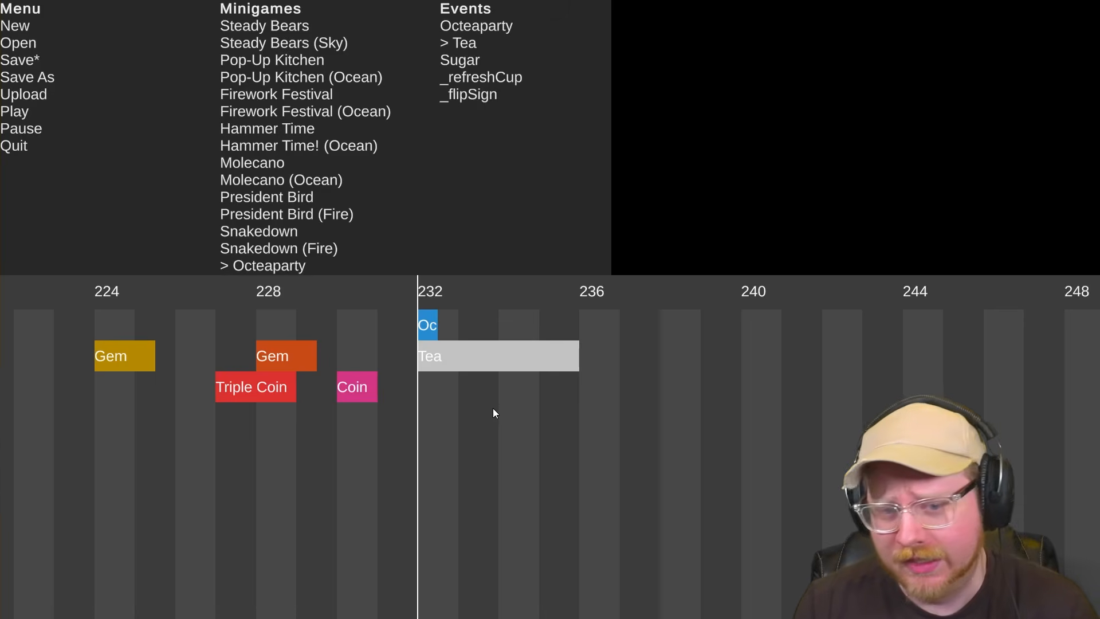
key(space)
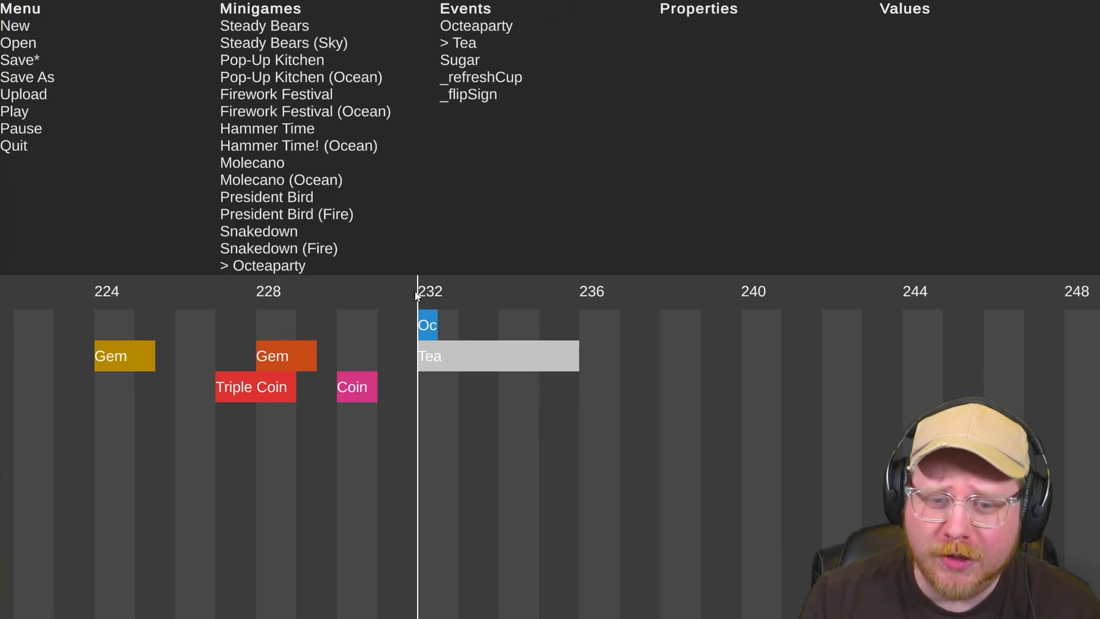
click(431, 358)
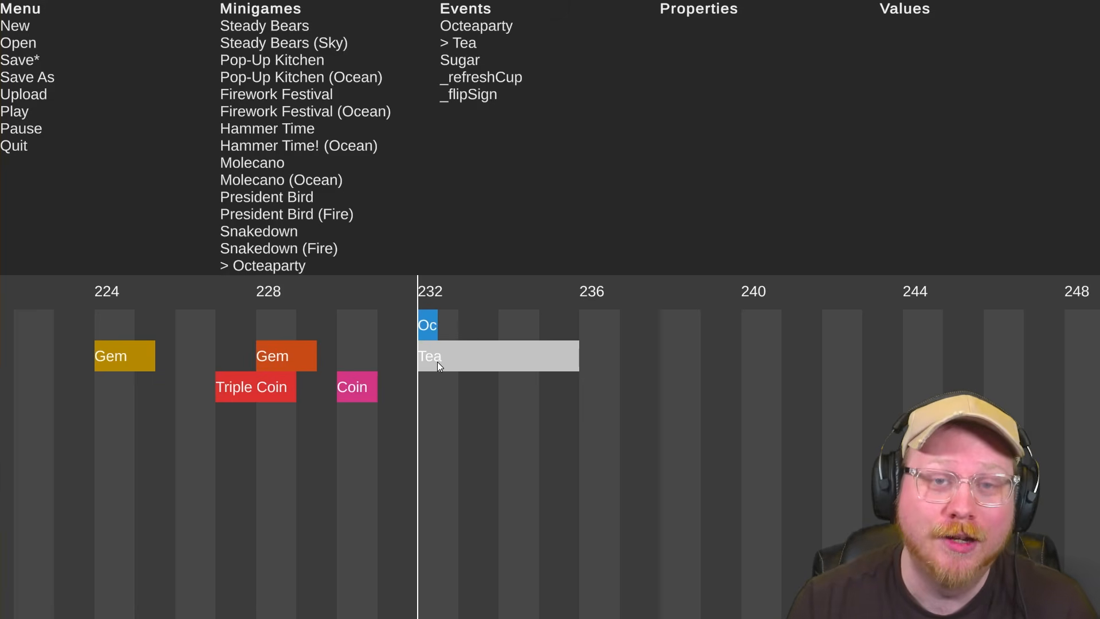
click(469, 325)
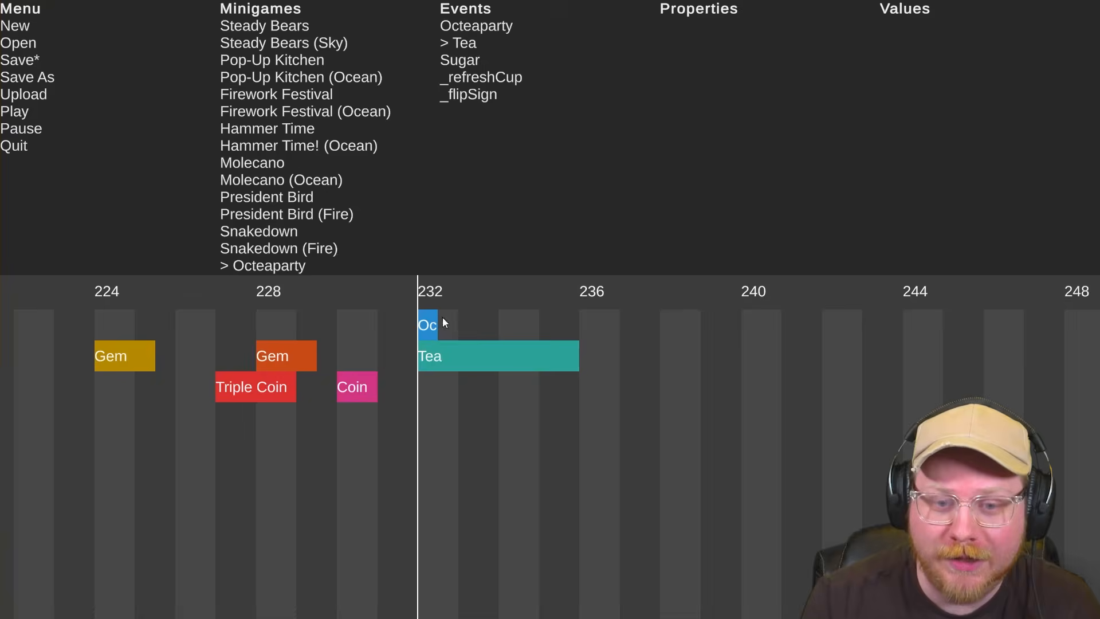
key(space)
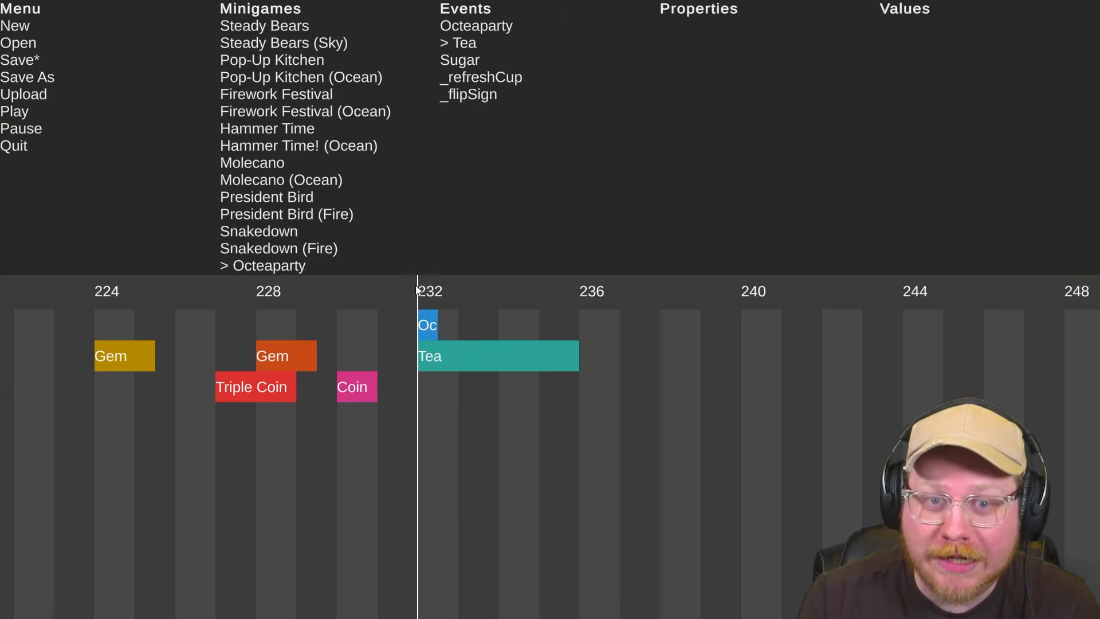
Add a global Bpm Change event at beat 232 on the fourth track
scroll(267, 132, up, 9)
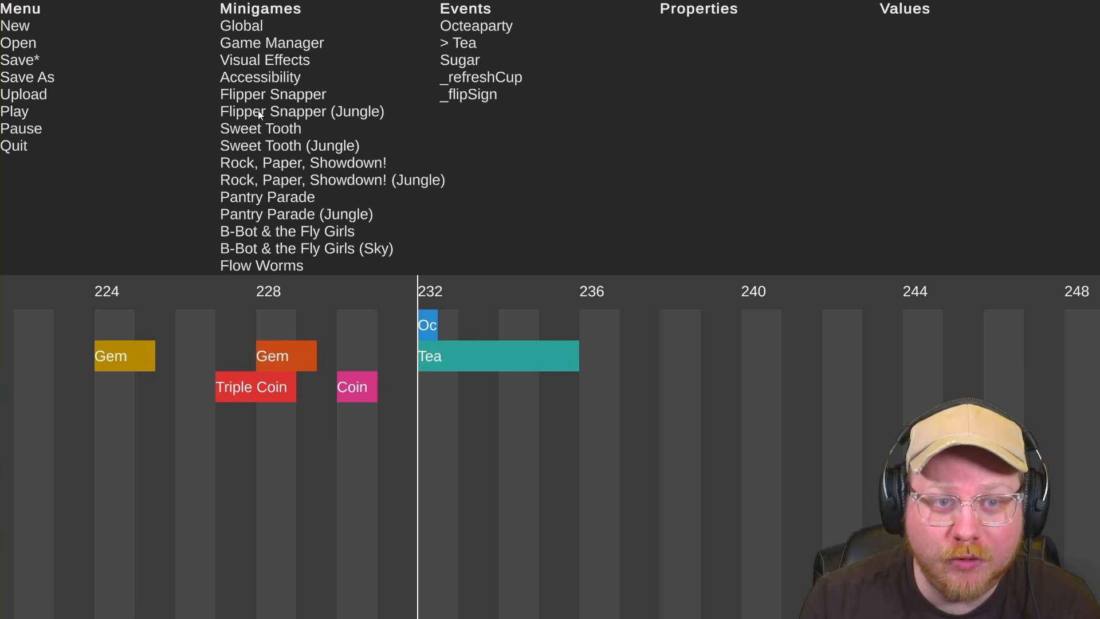
click(247, 28)
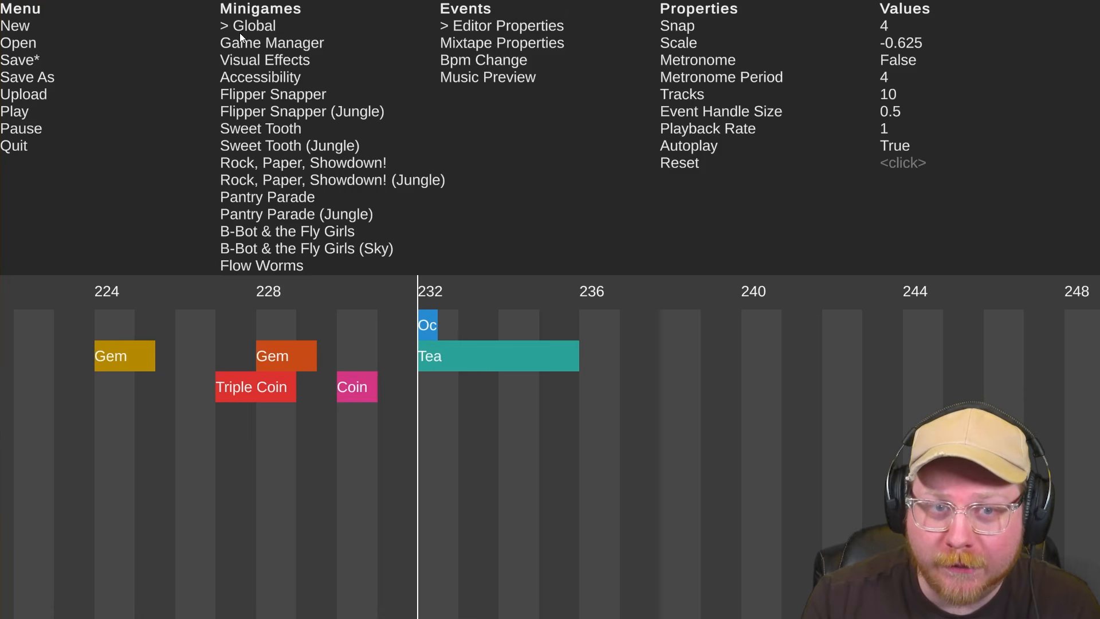
click(471, 62)
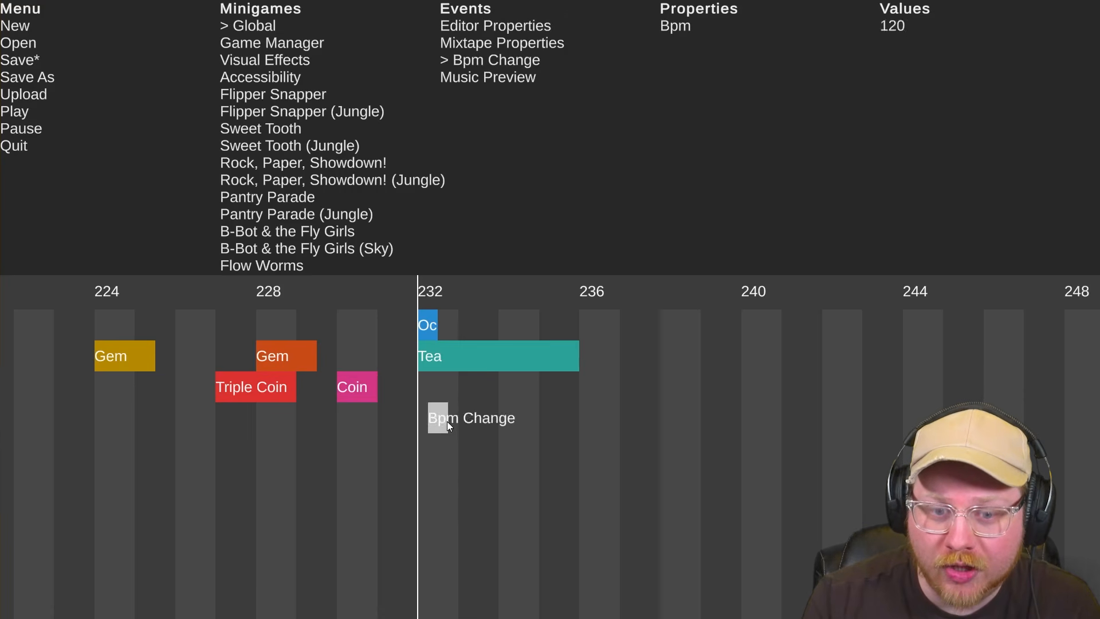
click(429, 430)
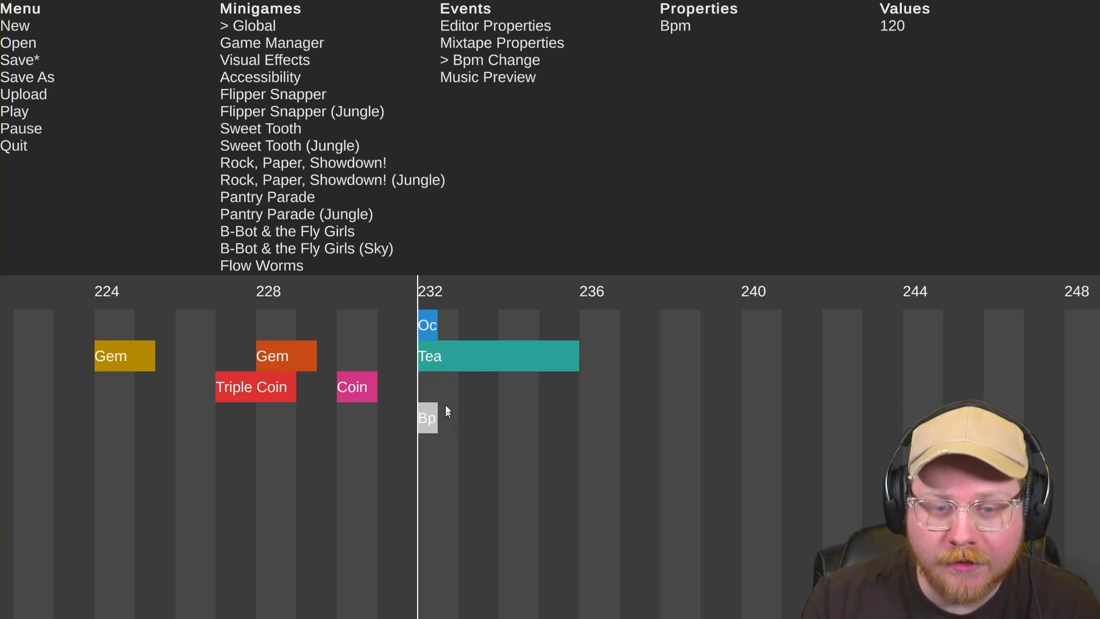
click(345, 348)
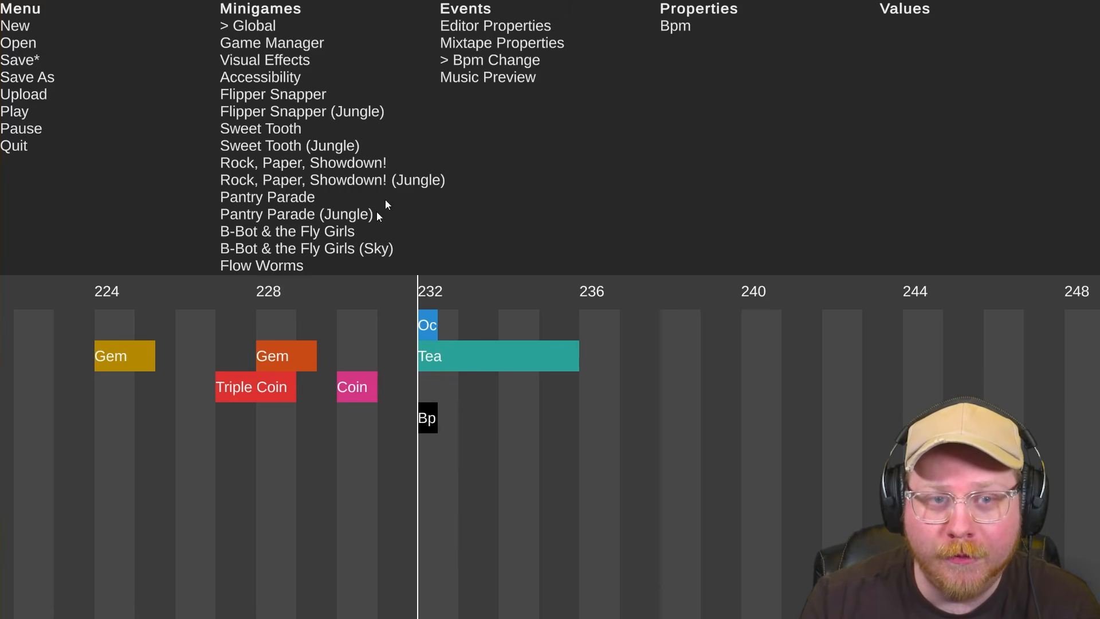
Check the level's BPM in Mixtape Properties and set the Bpm Change event at beat 232 to 276
click(463, 39)
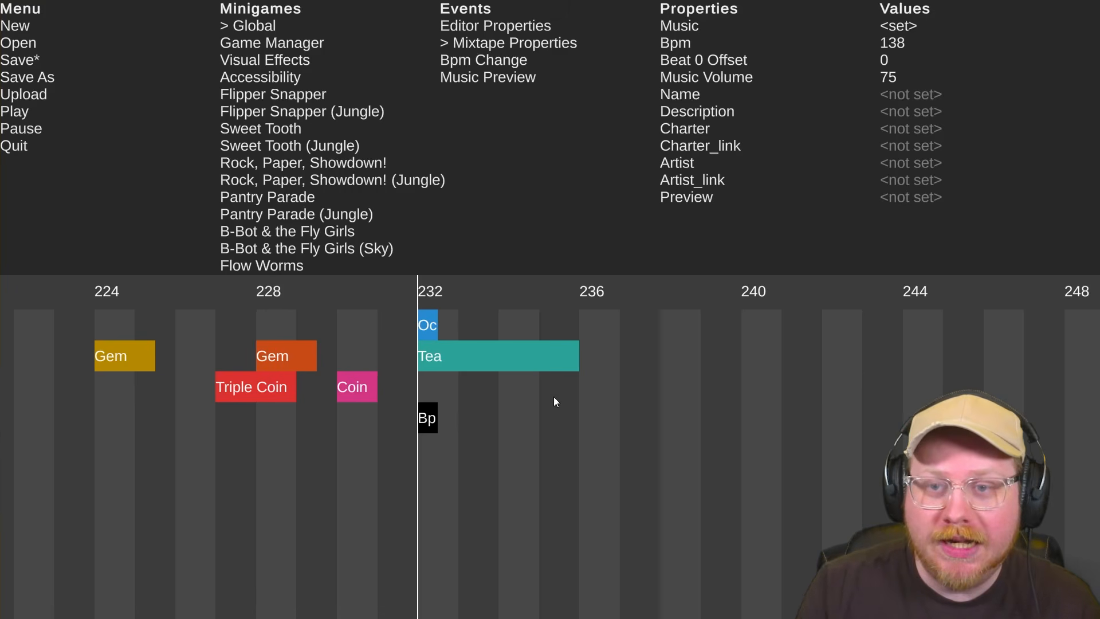
click(421, 422)
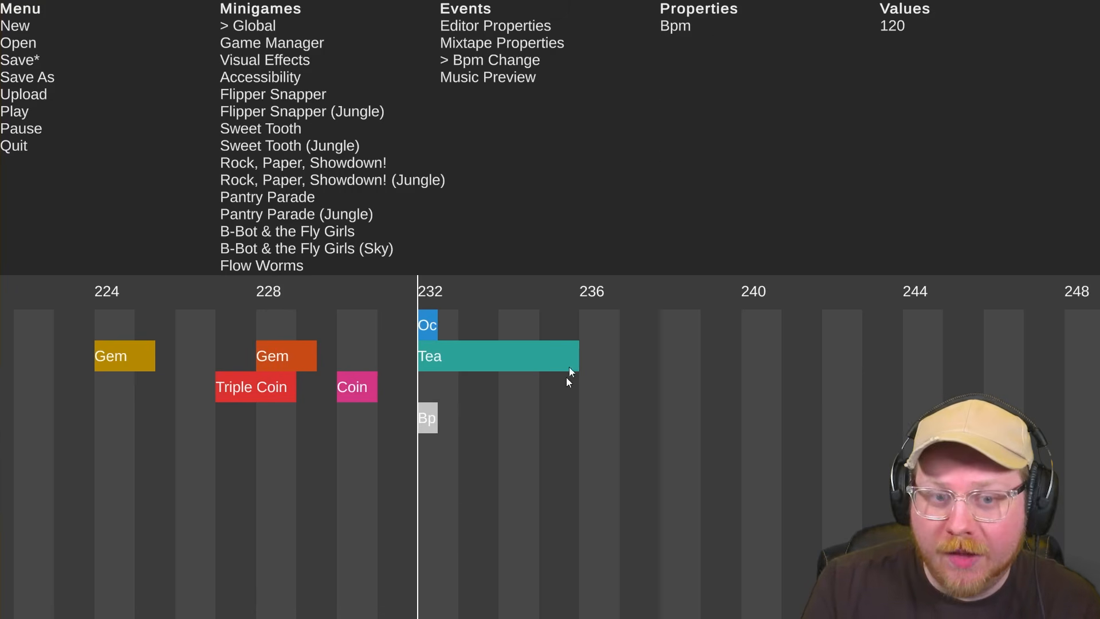
click(869, 31)
text(276)
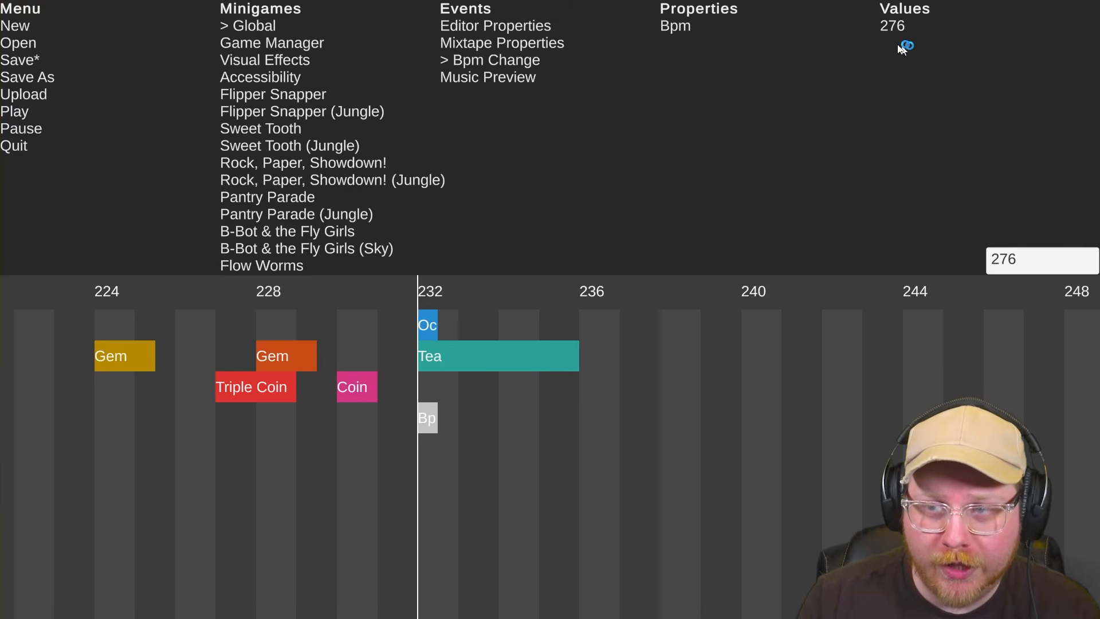
click(631, 434)
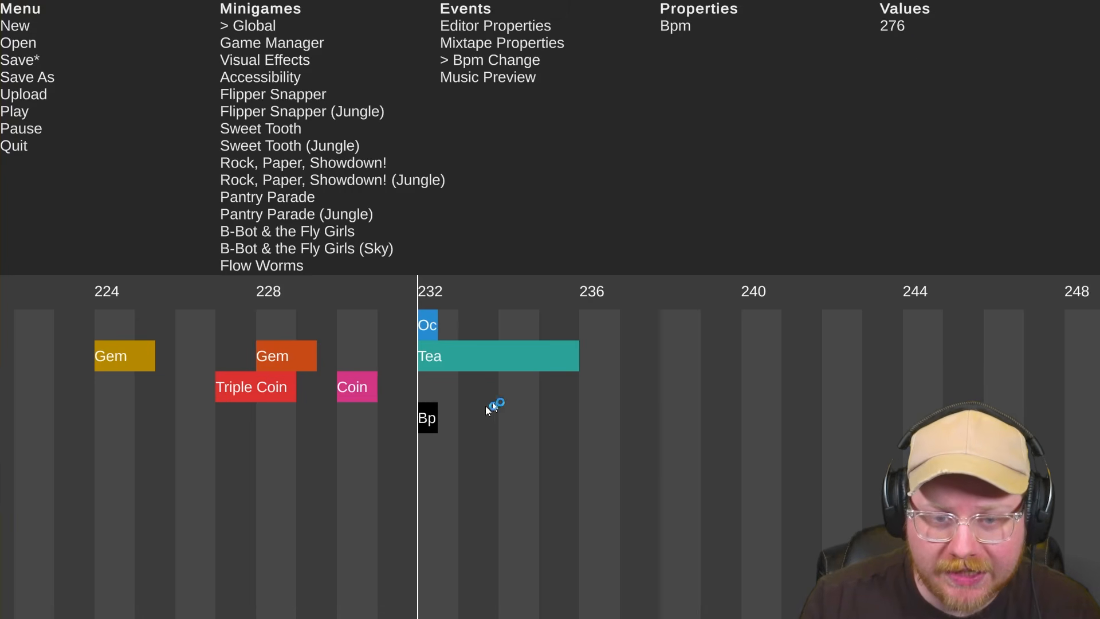
Play back the Tea event from beat 232 at the changed tempo
click(430, 424)
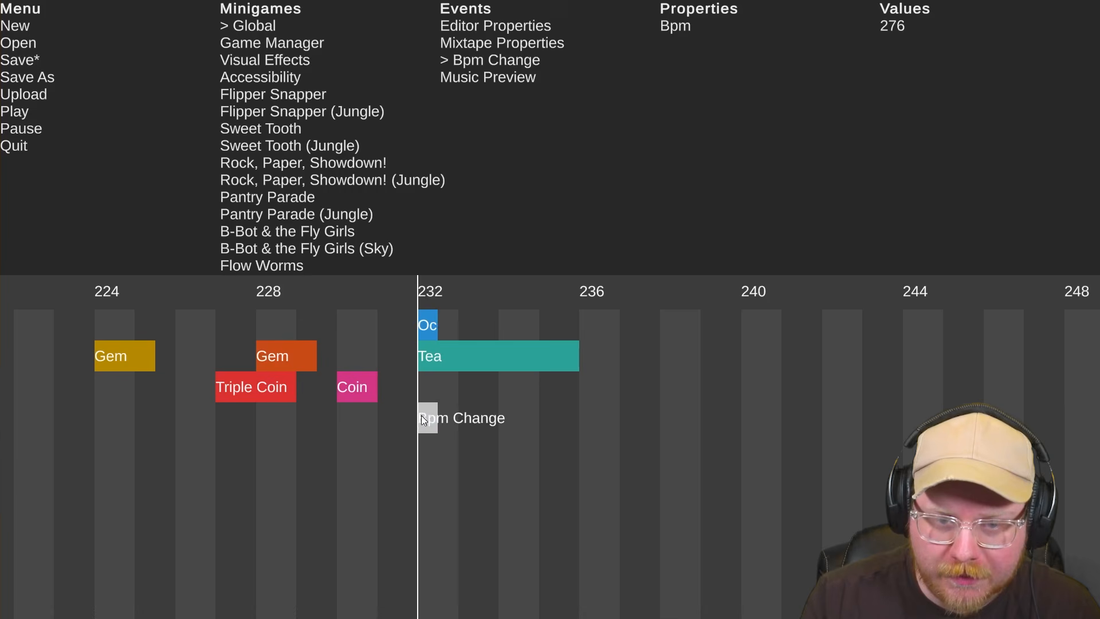
scroll(418, 418, up, 2)
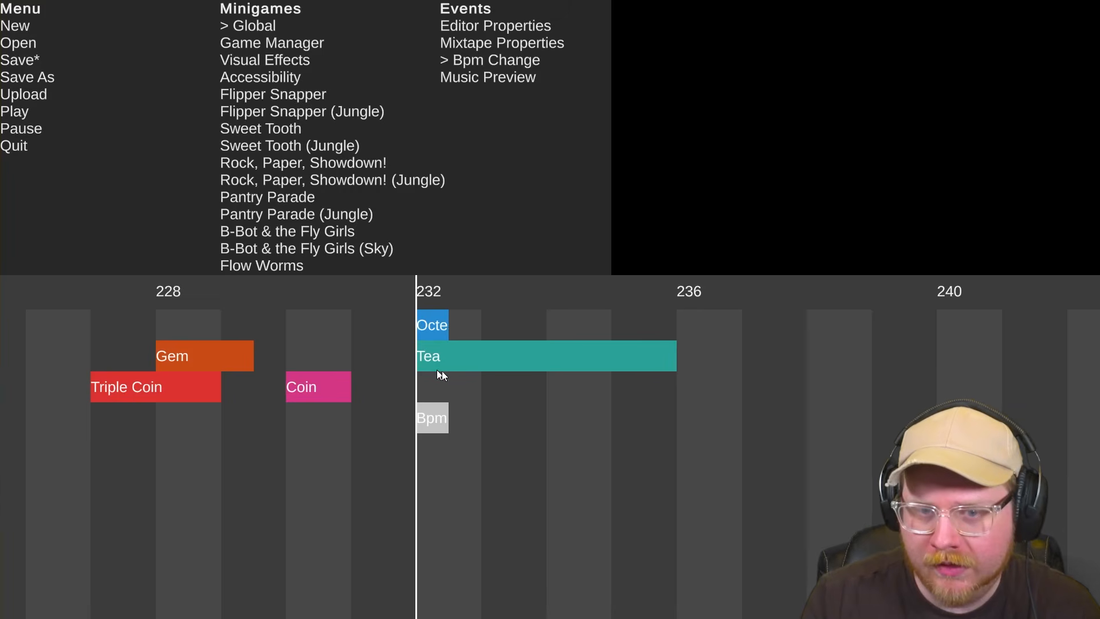
key(space)
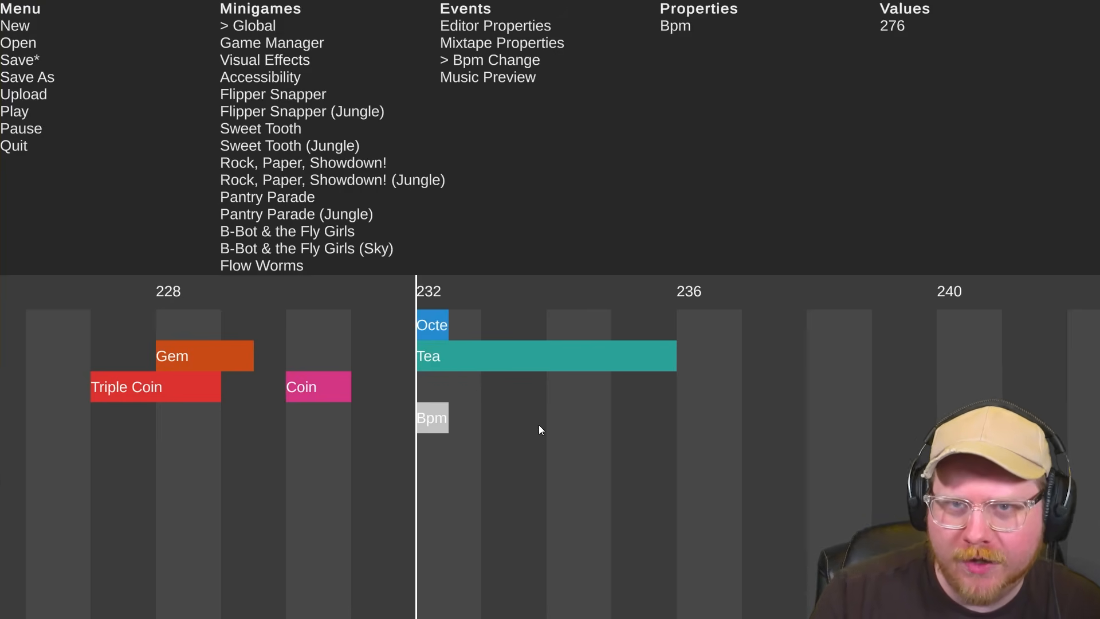
key(space)
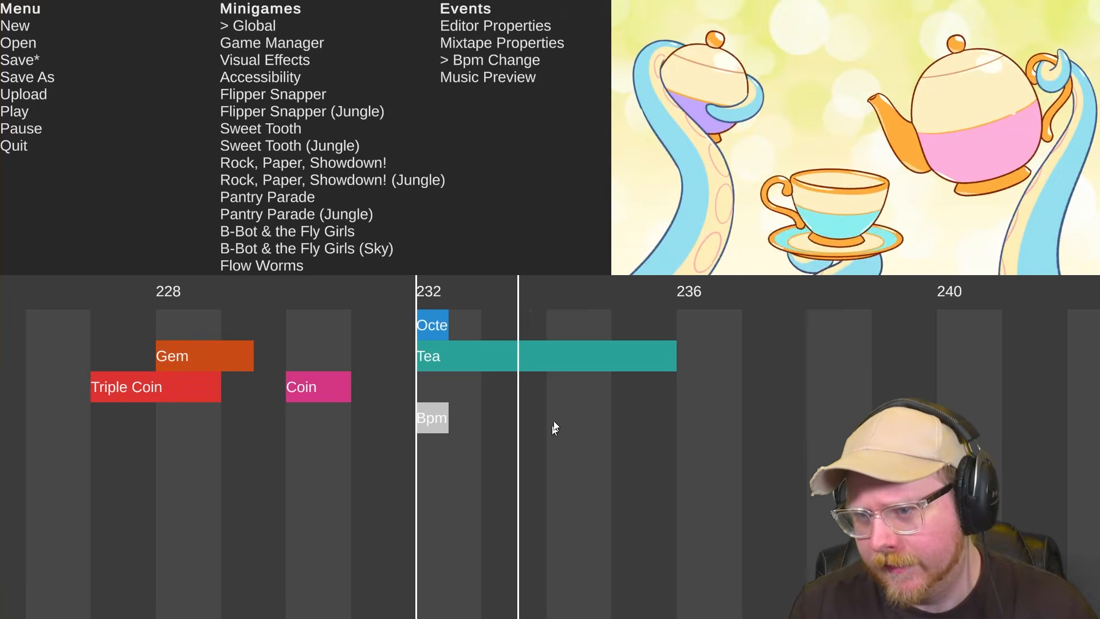
Duplicate the Tea event and place the copy at beat 237 on the second track
key(space)
click(566, 360)
key(ctrl+d)
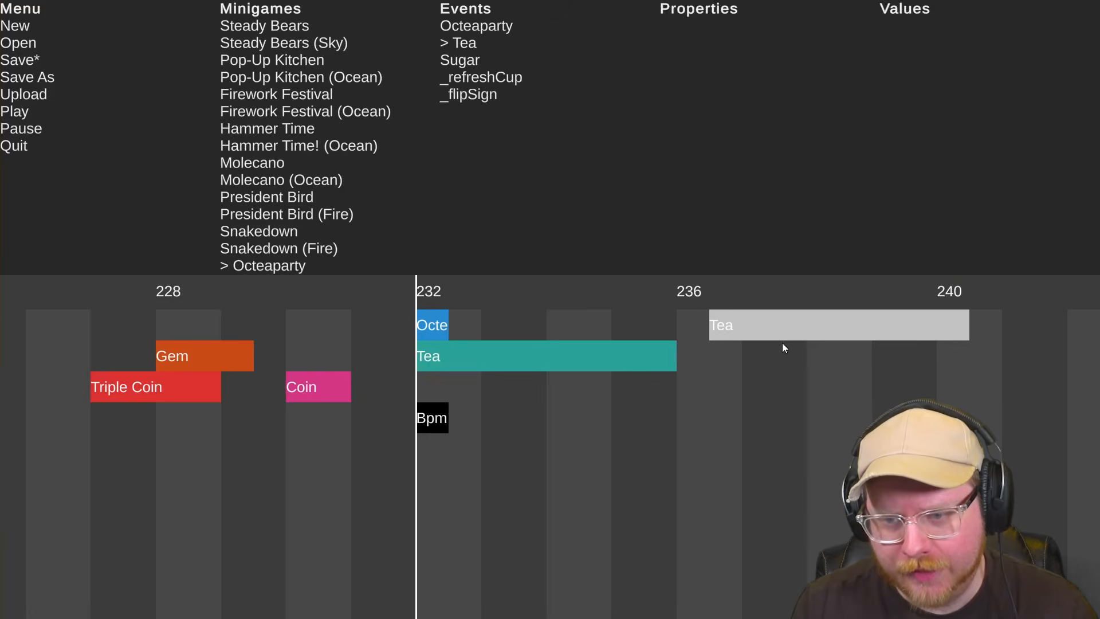
click(818, 360)
scroll(709, 392, down, 3)
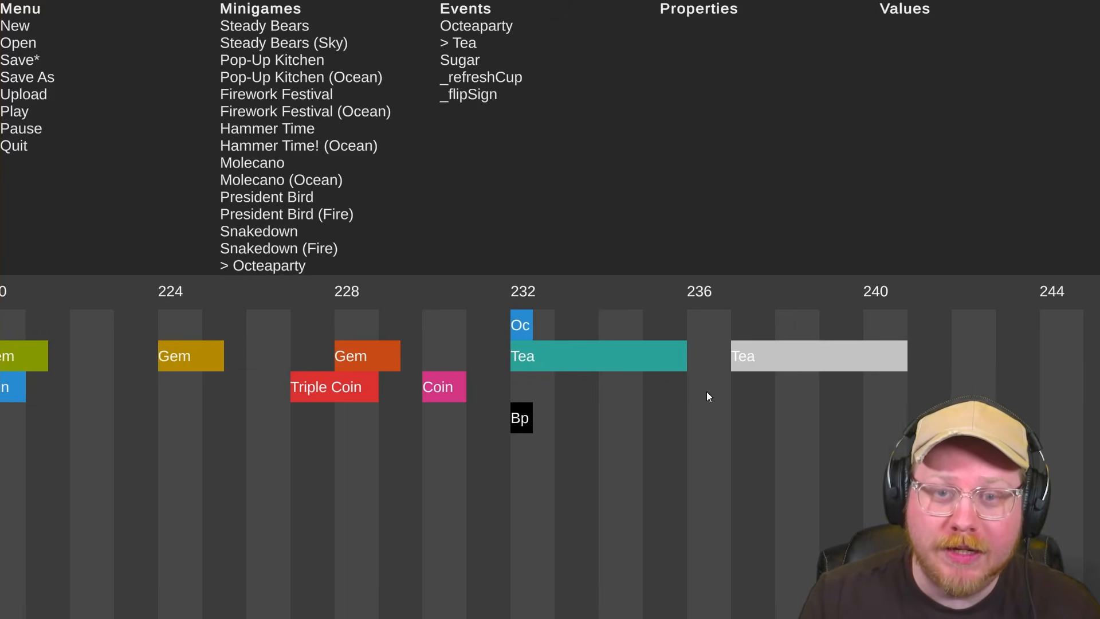
Review the Bpm Change event at beat 232 and play back both Tea events from that beat
scroll(706, 397, right, 1)
click(490, 417)
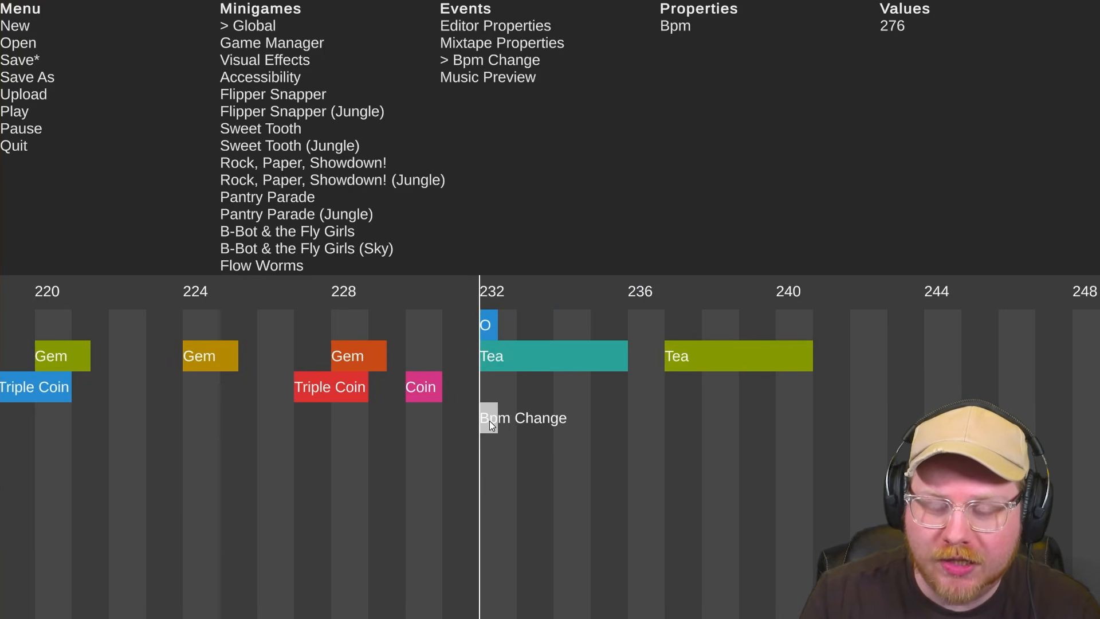
scroll(727, 390, up, 2)
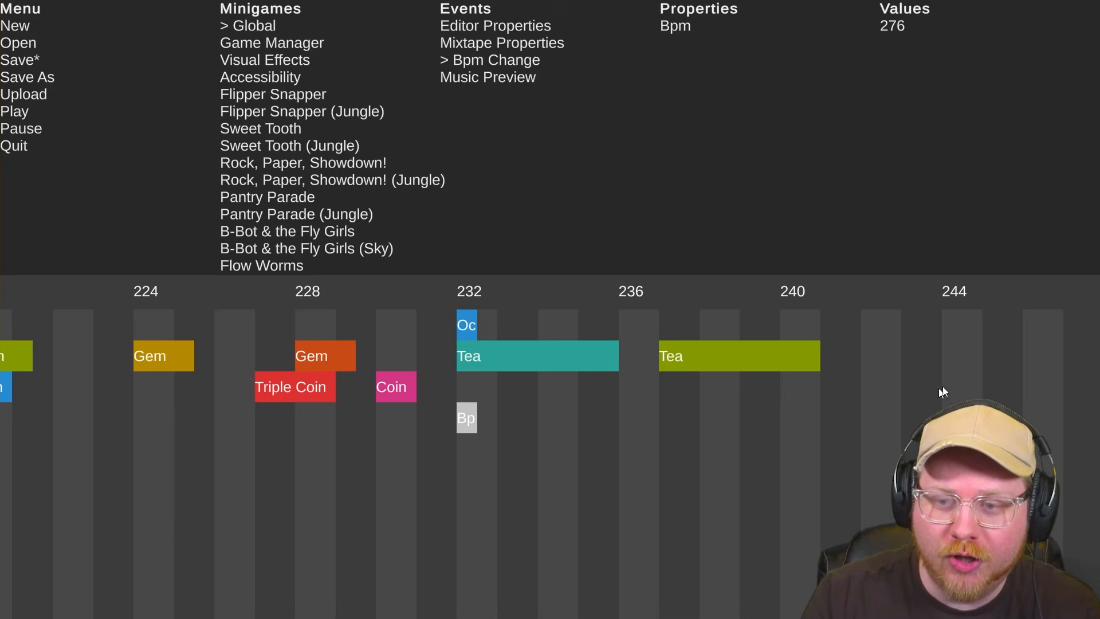
scroll(751, 400, down, 1)
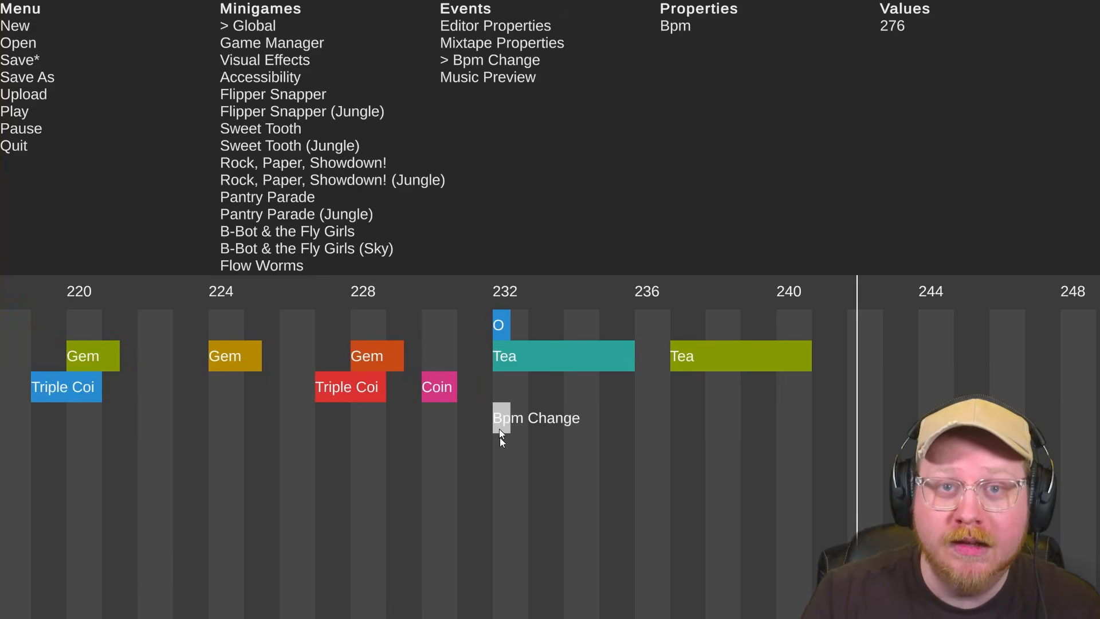
click(494, 286)
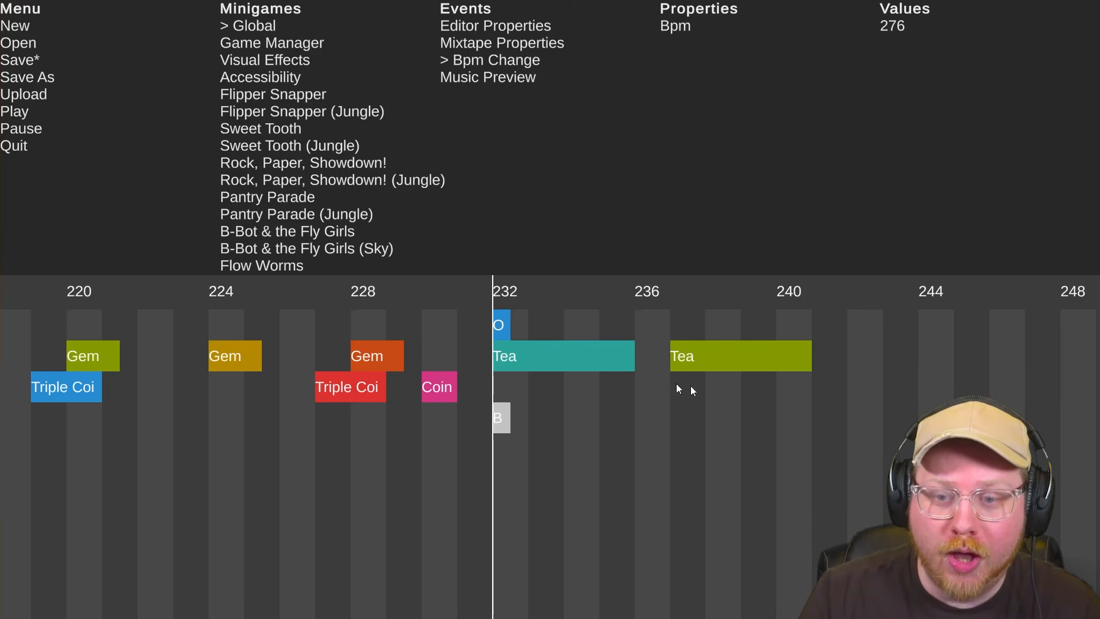
key(space)
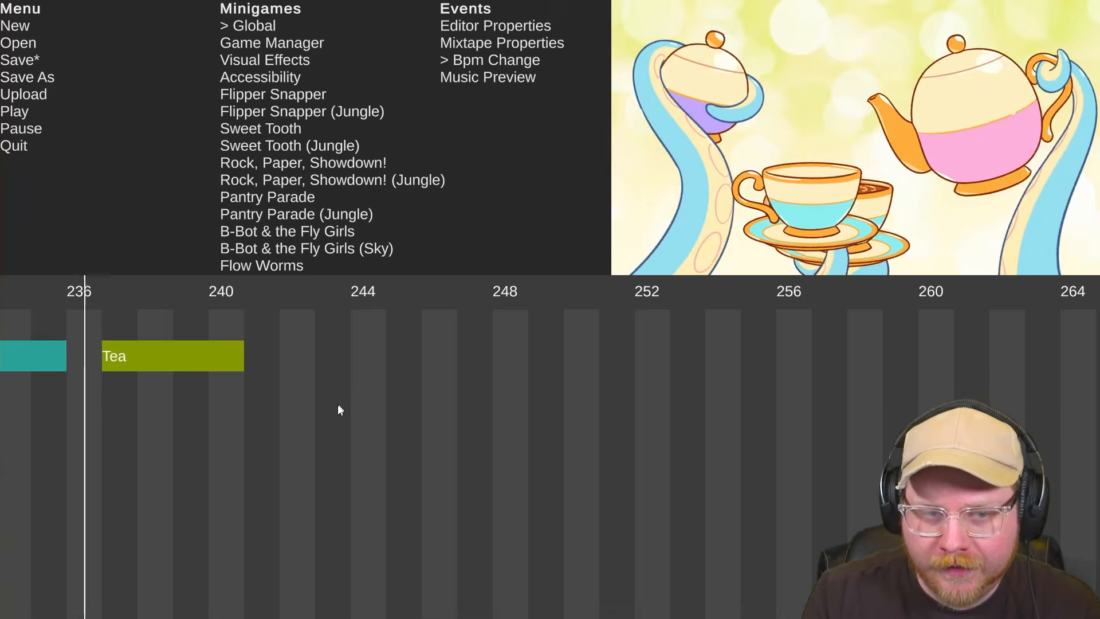
key(space)
Play back the transition from Snakedown into Octeaparty from beat 227, and return the playback start to beat 232
drag(245, 292, 228, 290)
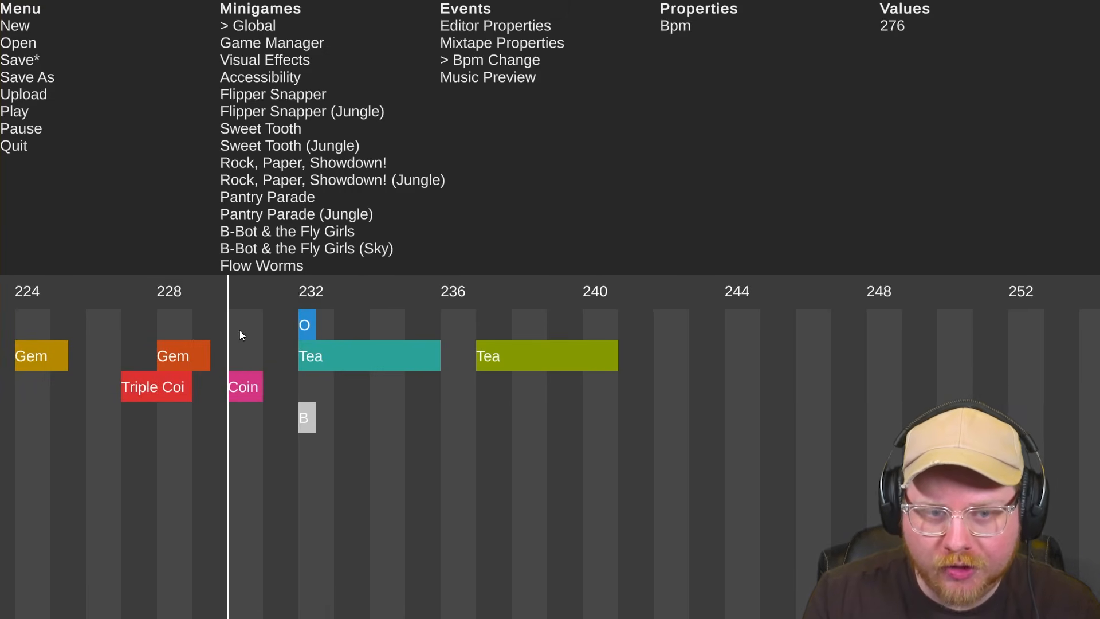
click(121, 294)
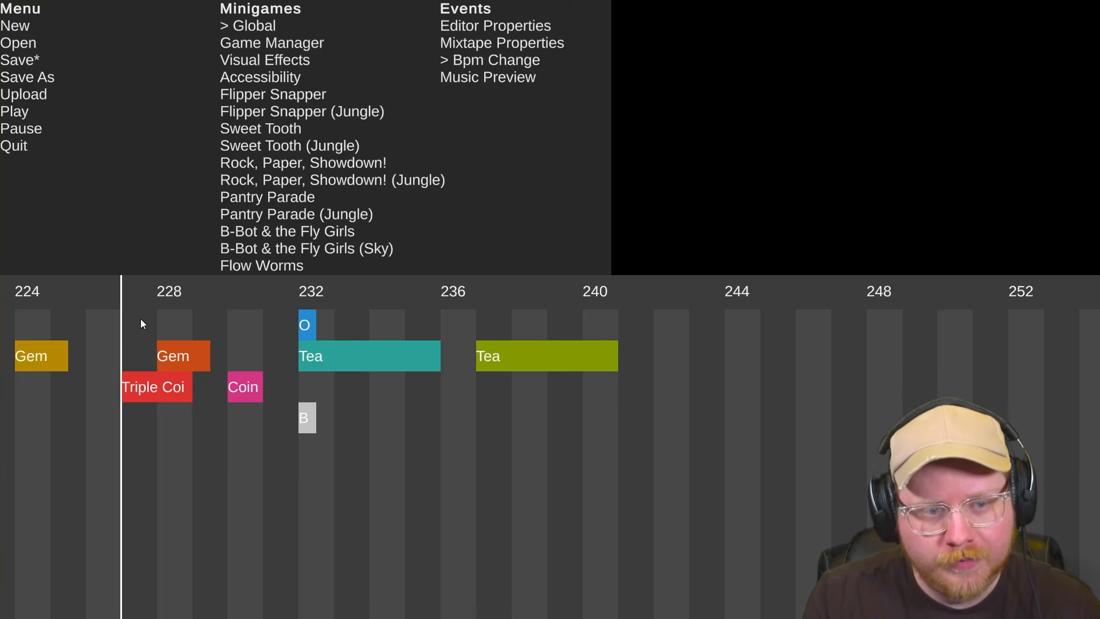
key(space)
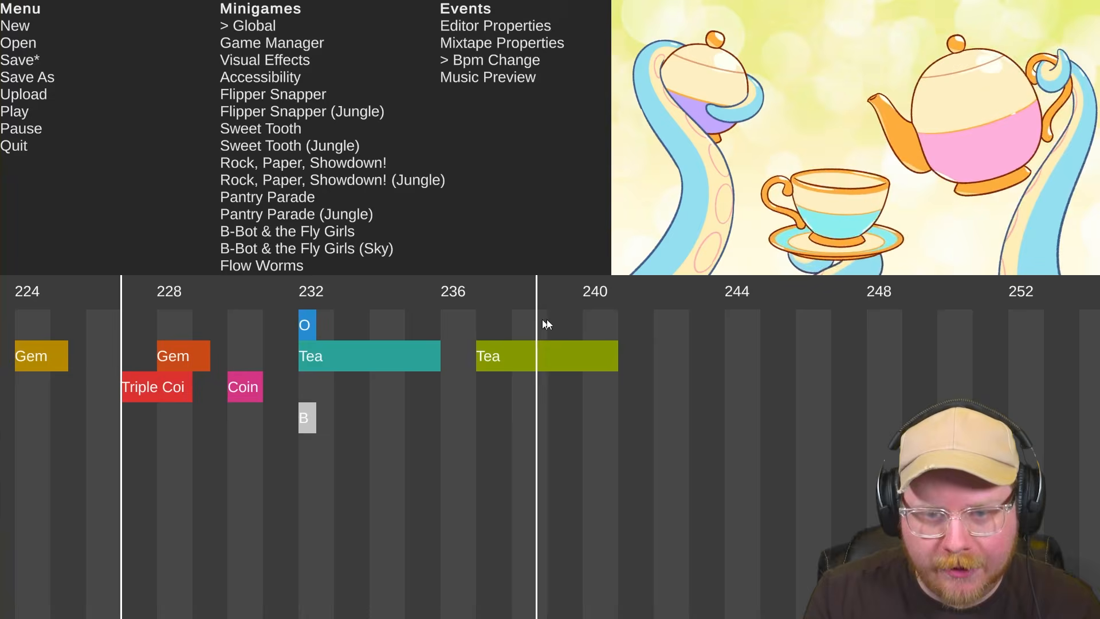
key(space)
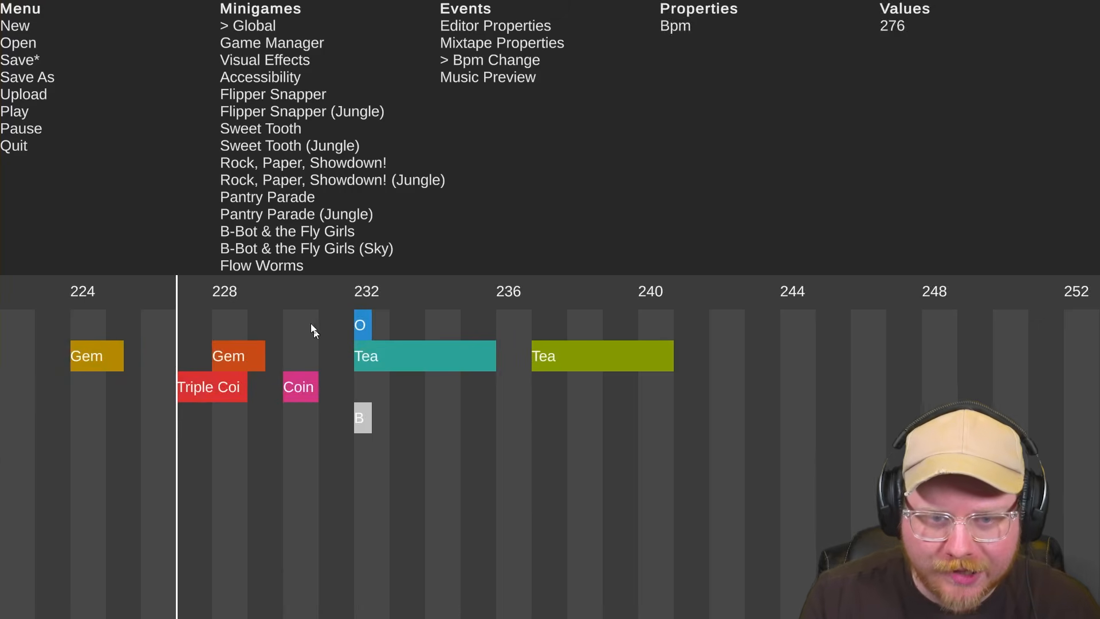
click(353, 290)
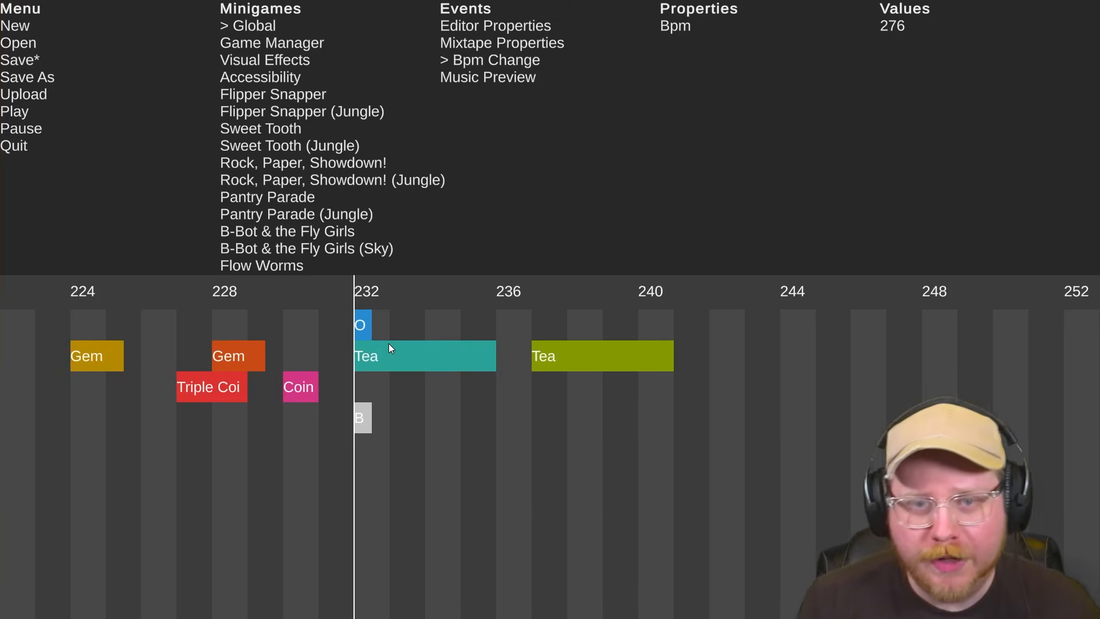
Duplicate the Bpm Change event at beat 232 and place the copy at beat 248 on the fourth track
click(366, 416)
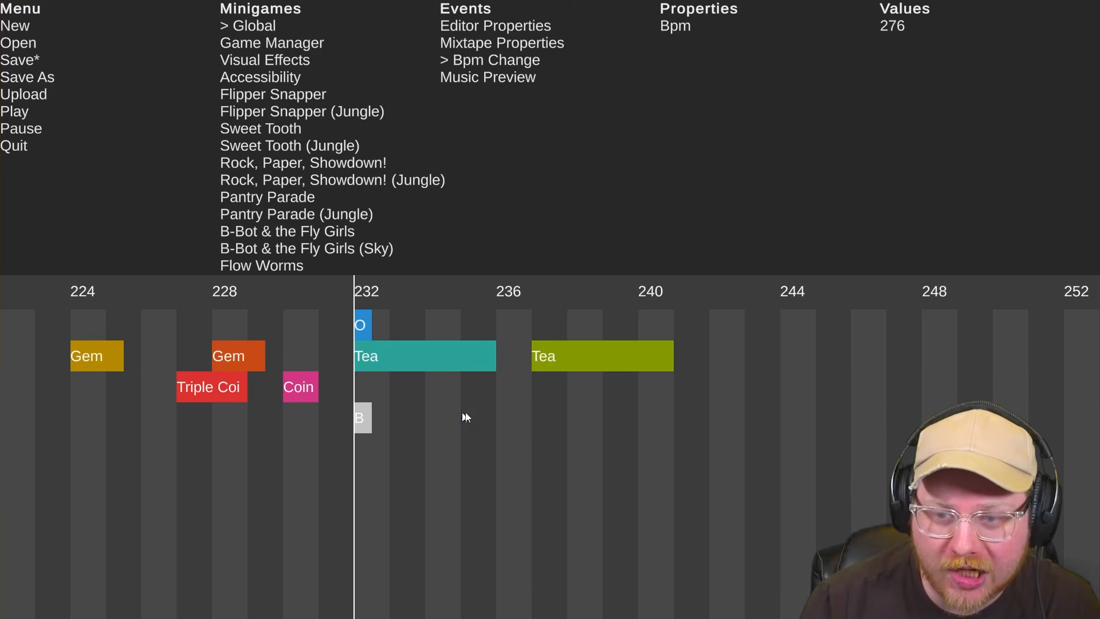
scroll(458, 411, left, 2)
scroll(338, 415, right, 3)
click(547, 418)
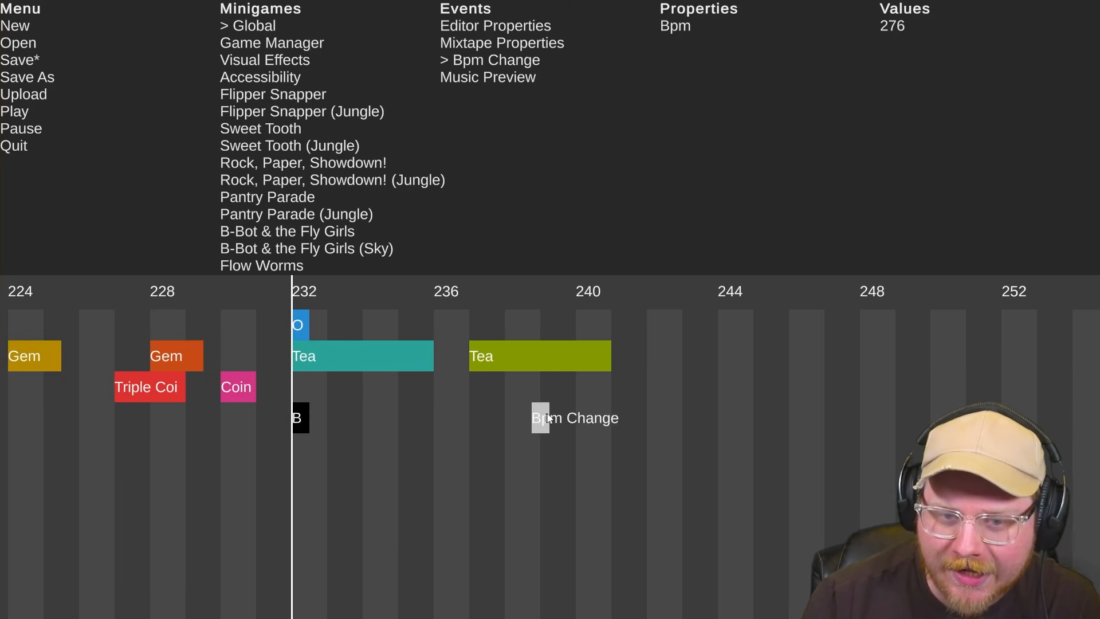
drag(548, 419, 867, 426)
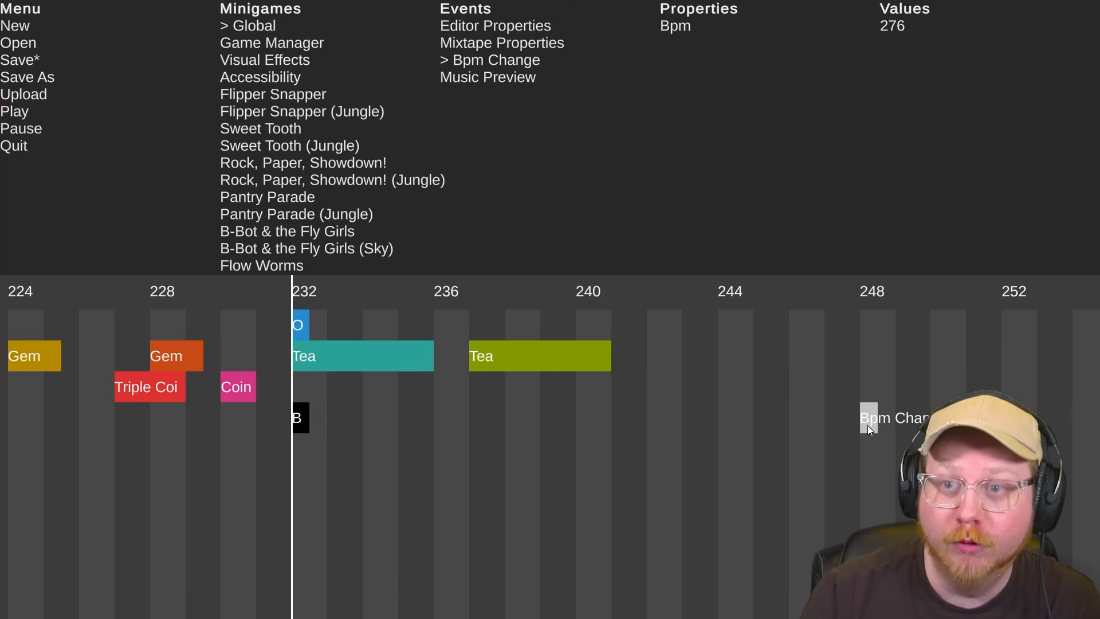
Set the Bpm Change event at beat 248 to 138 and compare it with the one at beat 232
click(893, 27)
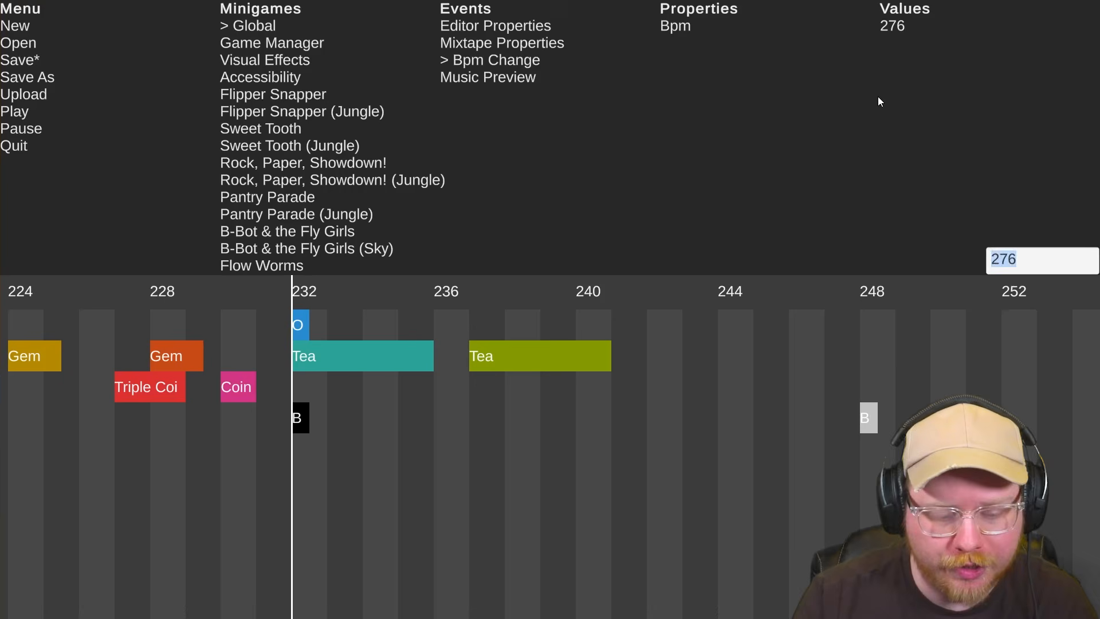
text(138)
key(Return)
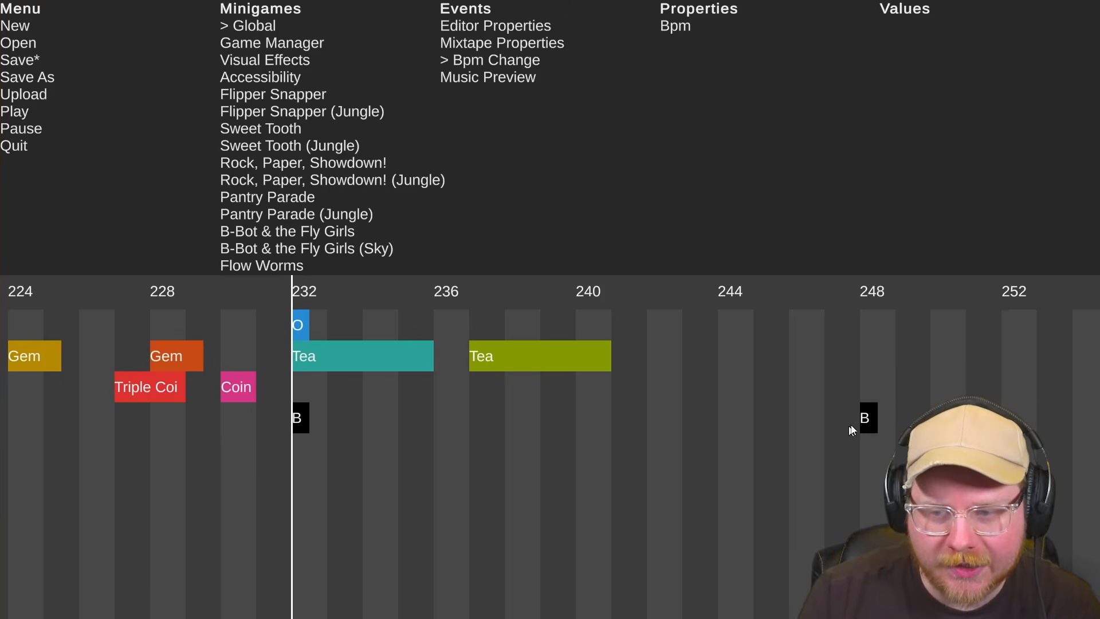
click(869, 419)
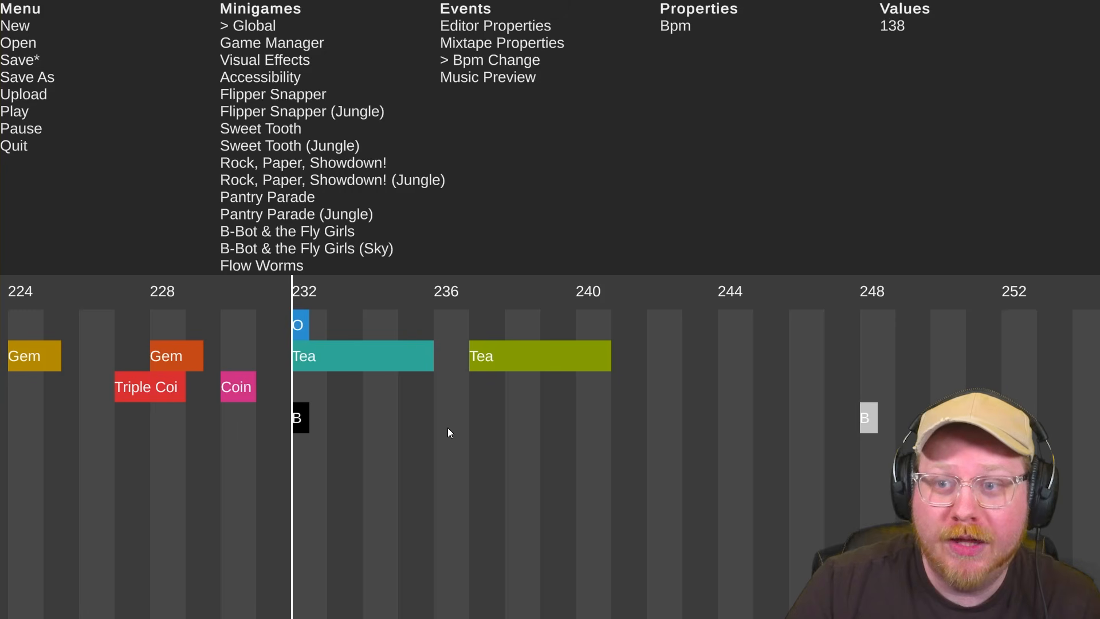
click(299, 417)
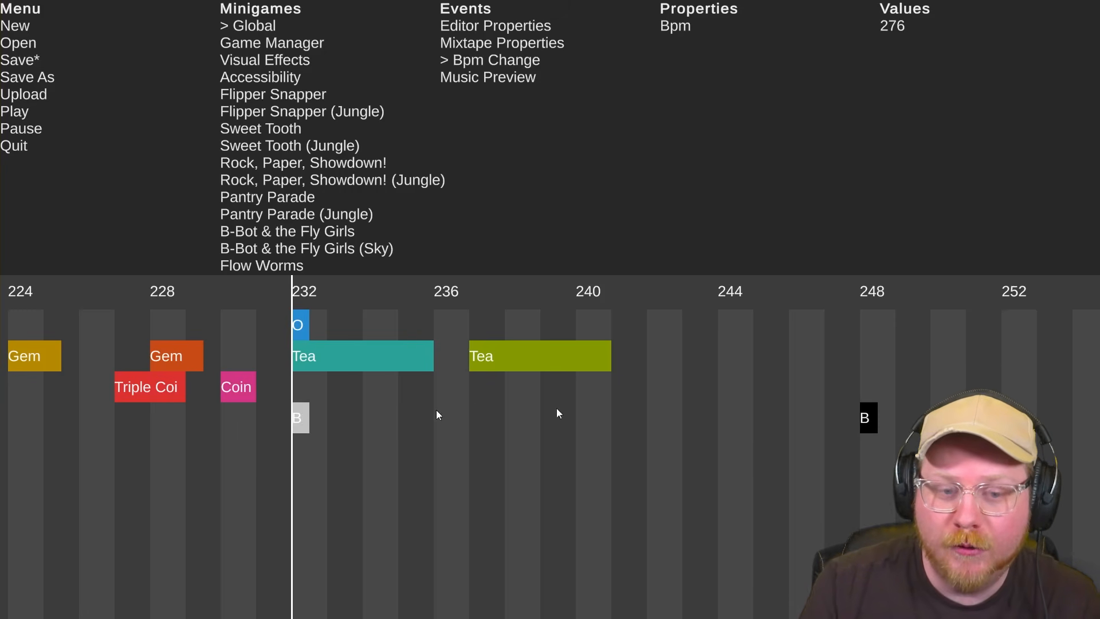
click(868, 418)
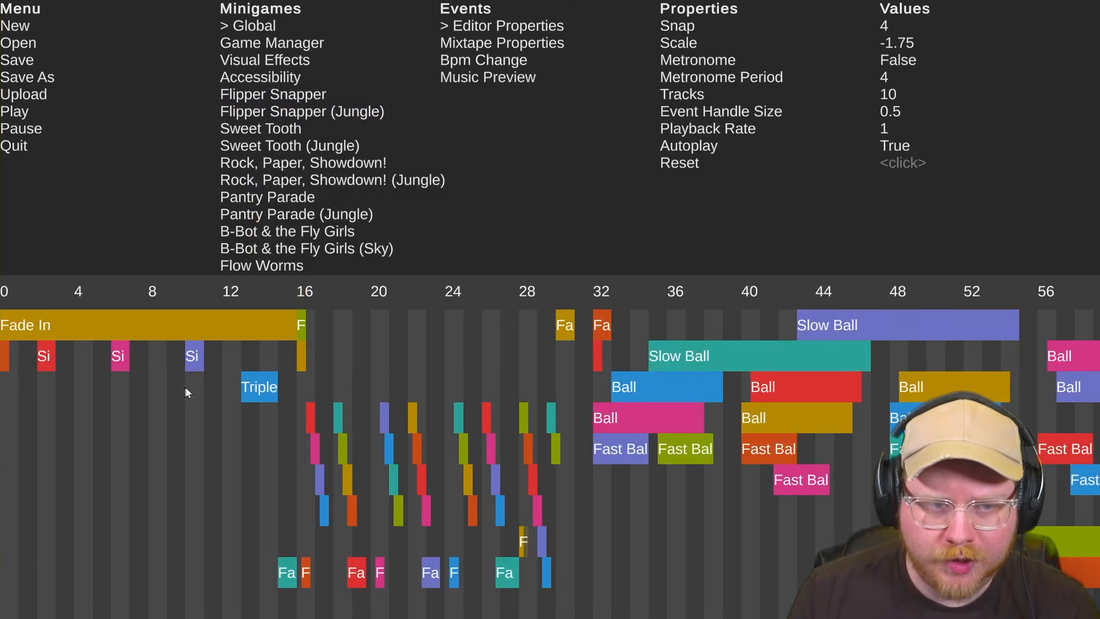
Set the playback start to beat 64 and examine the Bpm Change events at beats 72 and 88
click(591, 286)
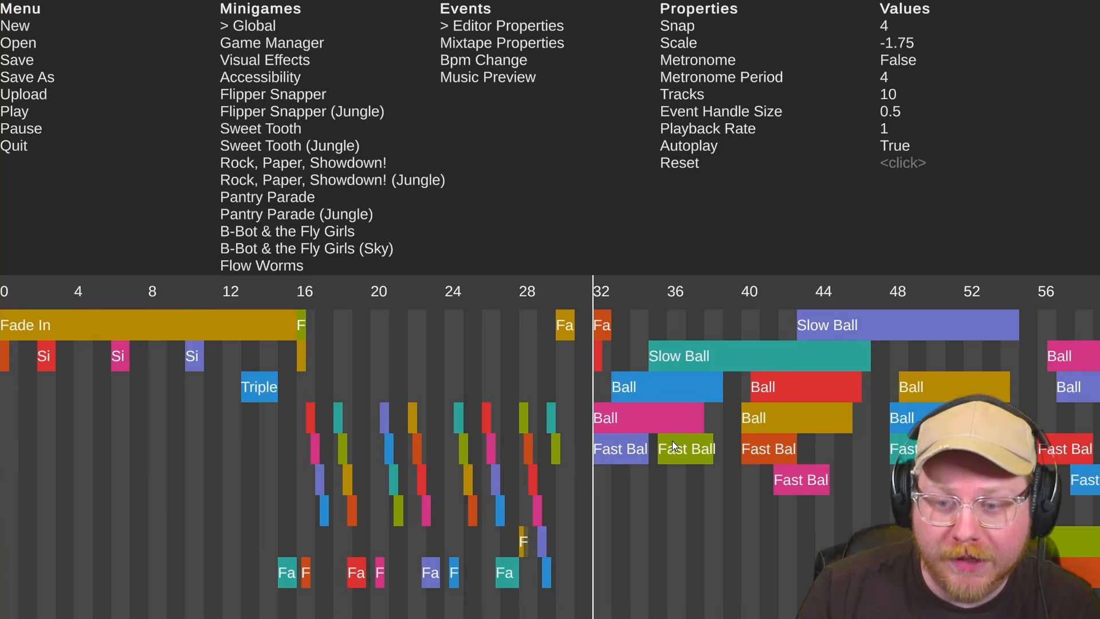
scroll(672, 447, down, 10)
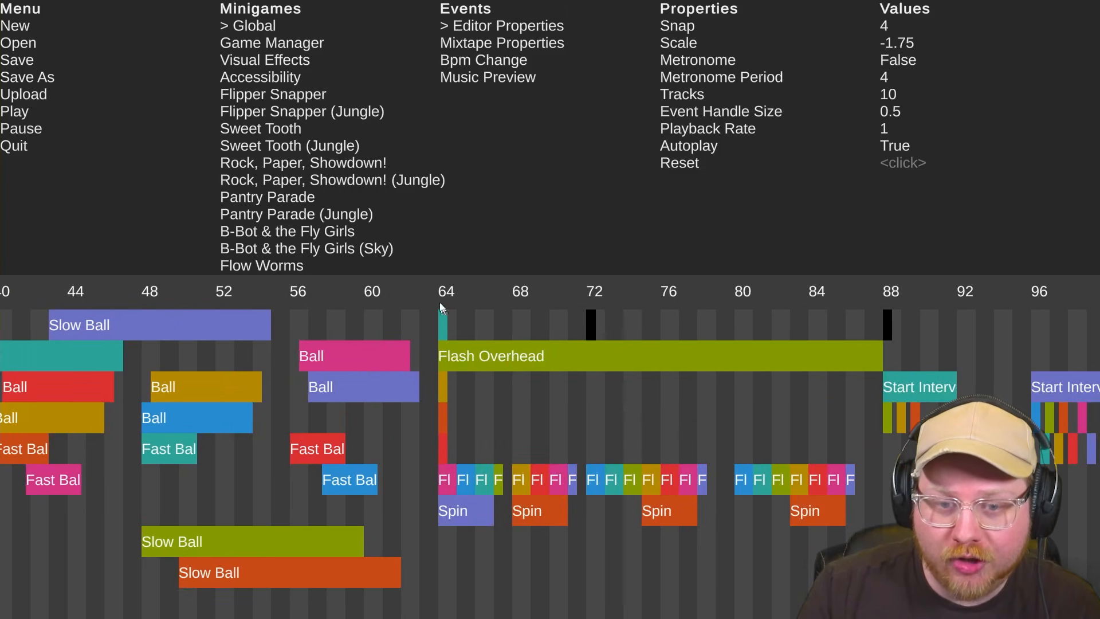
scroll(541, 393, up, 4)
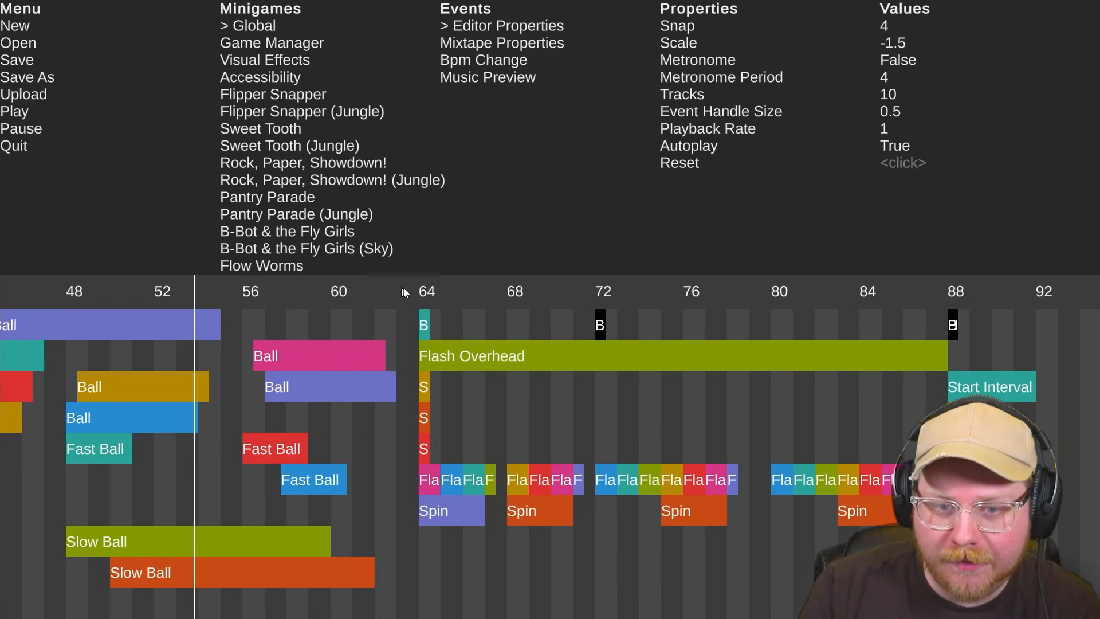
scroll(560, 394, up, 4)
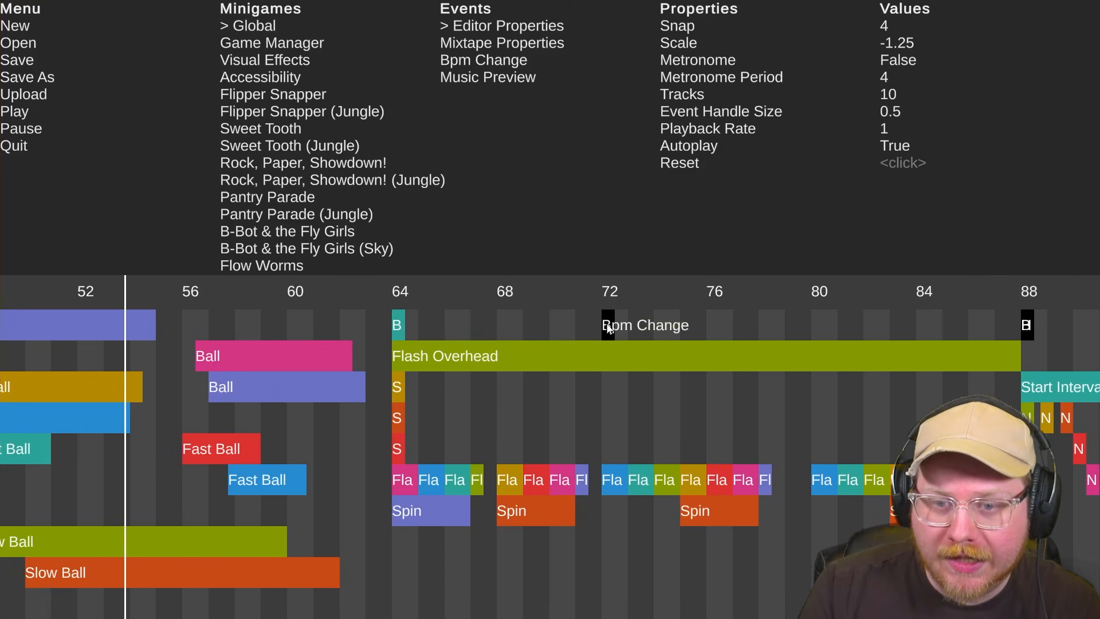
click(393, 288)
click(606, 325)
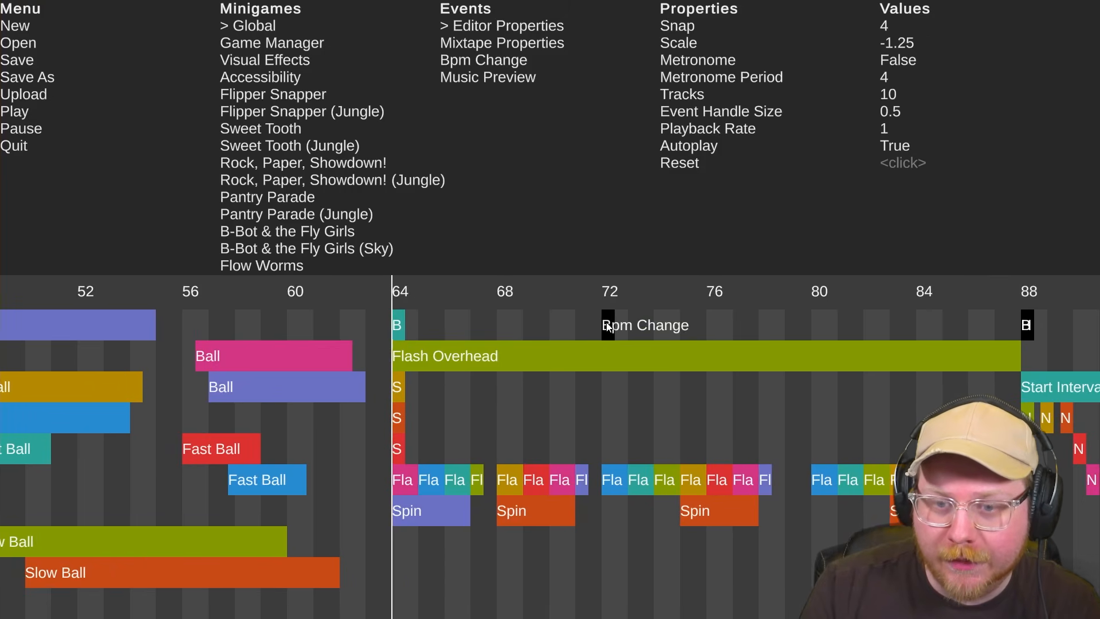
scroll(361, 344, down, 4)
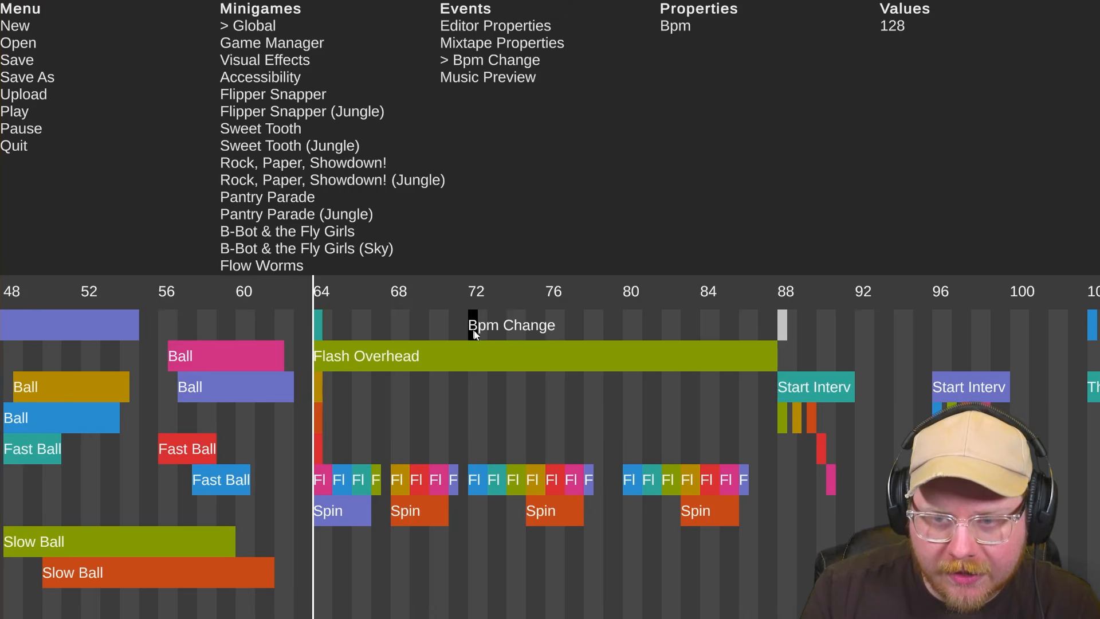
Play back the Flash Overhead section twice from beat 64, through the Bpm Change at beat 72
key(space)
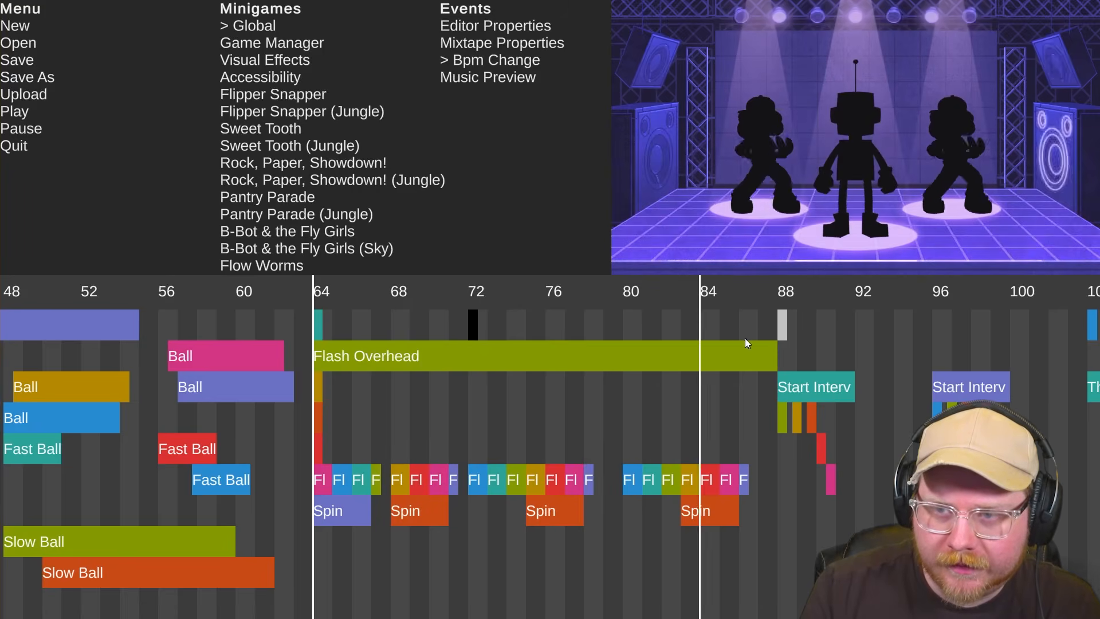
key(space)
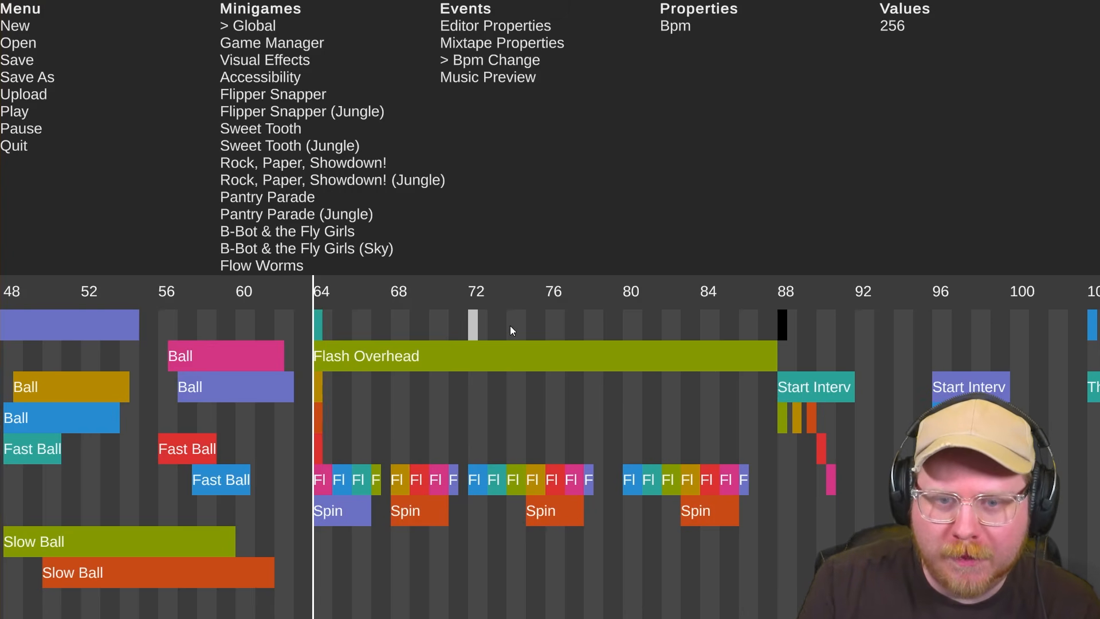
key(space)
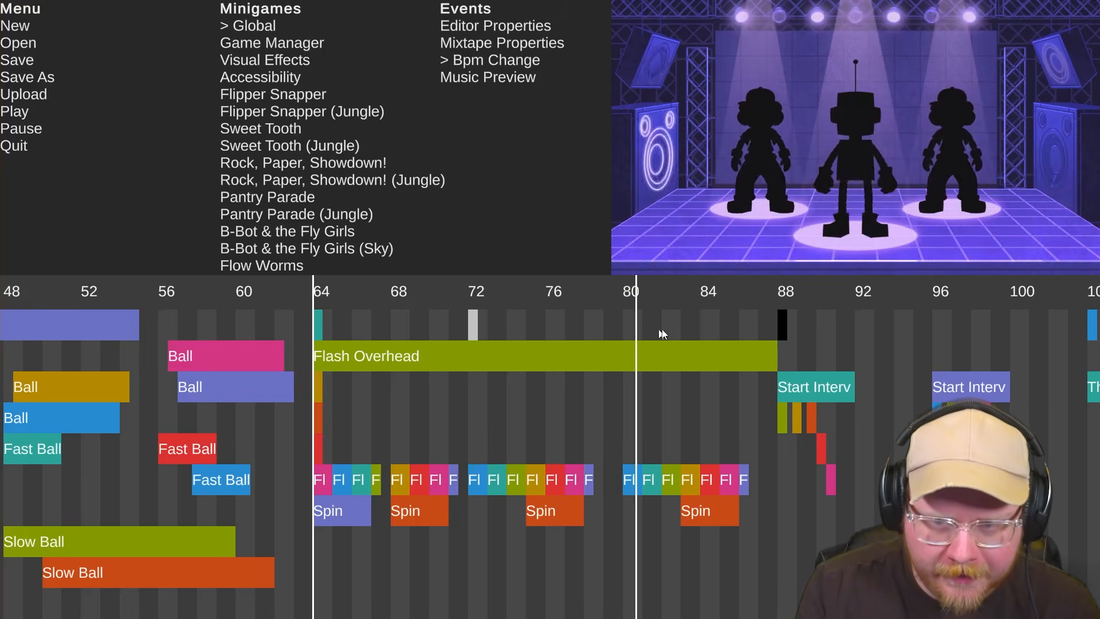
key(space)
Compare the Bpm values of the Bpm Change events at beats 88 and 72
click(783, 330)
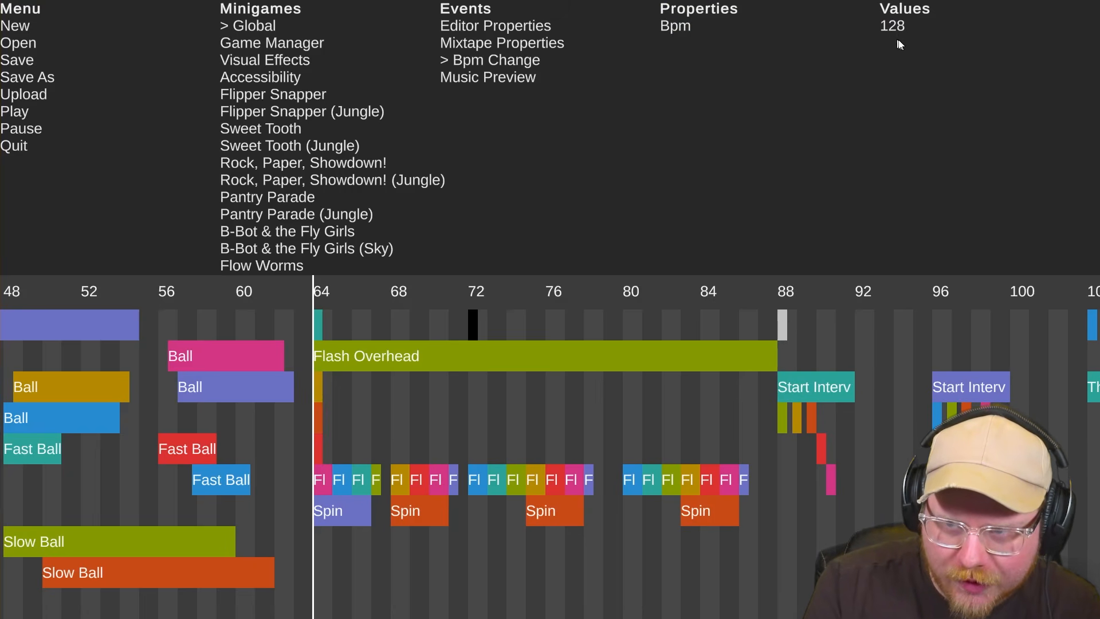
click(783, 325)
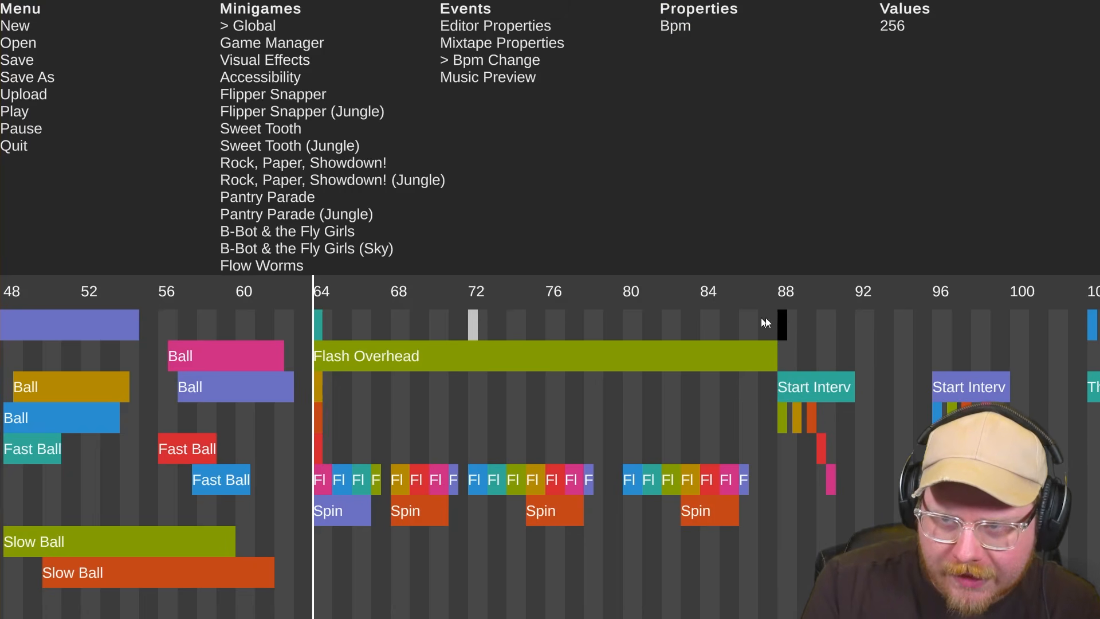
click(472, 325)
click(782, 325)
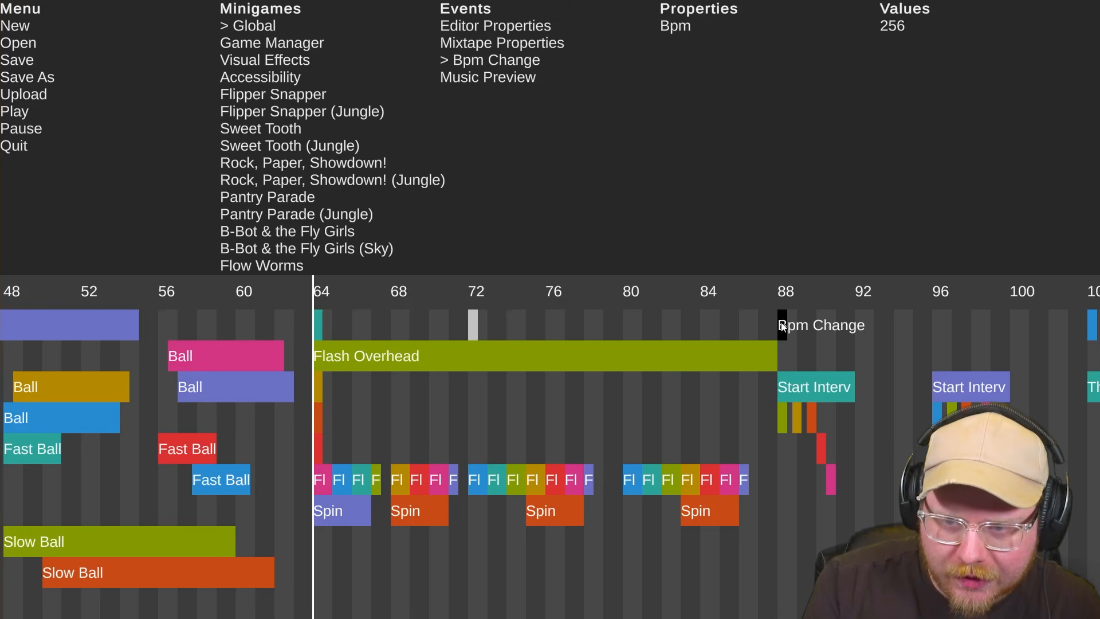
click(472, 325)
click(526, 333)
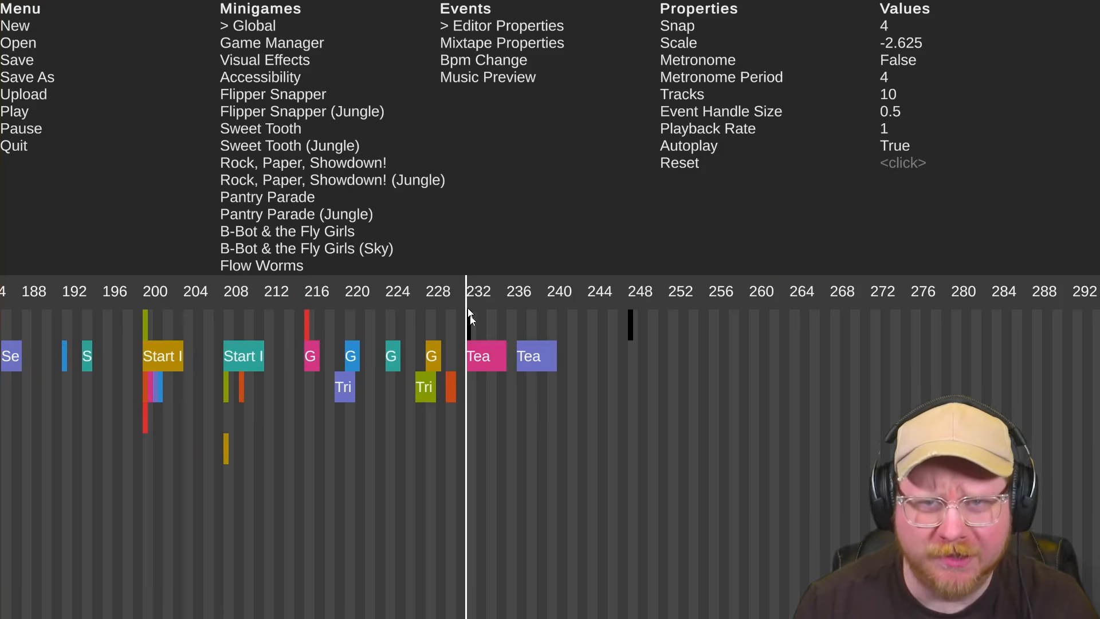
Play back the Tea events from beat 232, move the second Tea to beat 239 and the closing Bpm Change to beat 263
key(space)
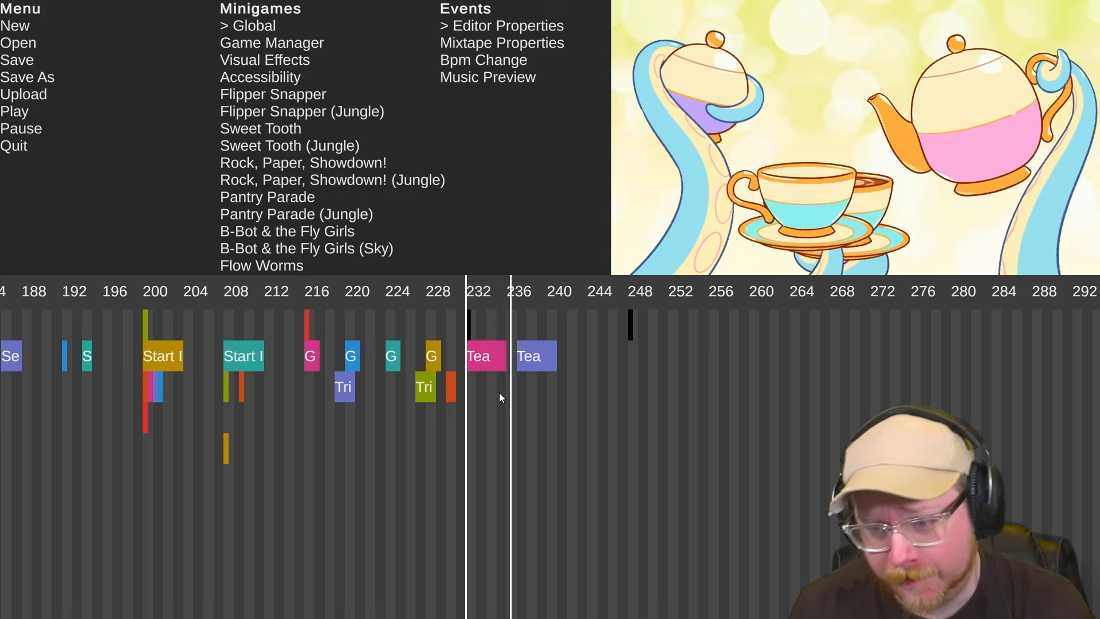
key(space)
click(534, 356)
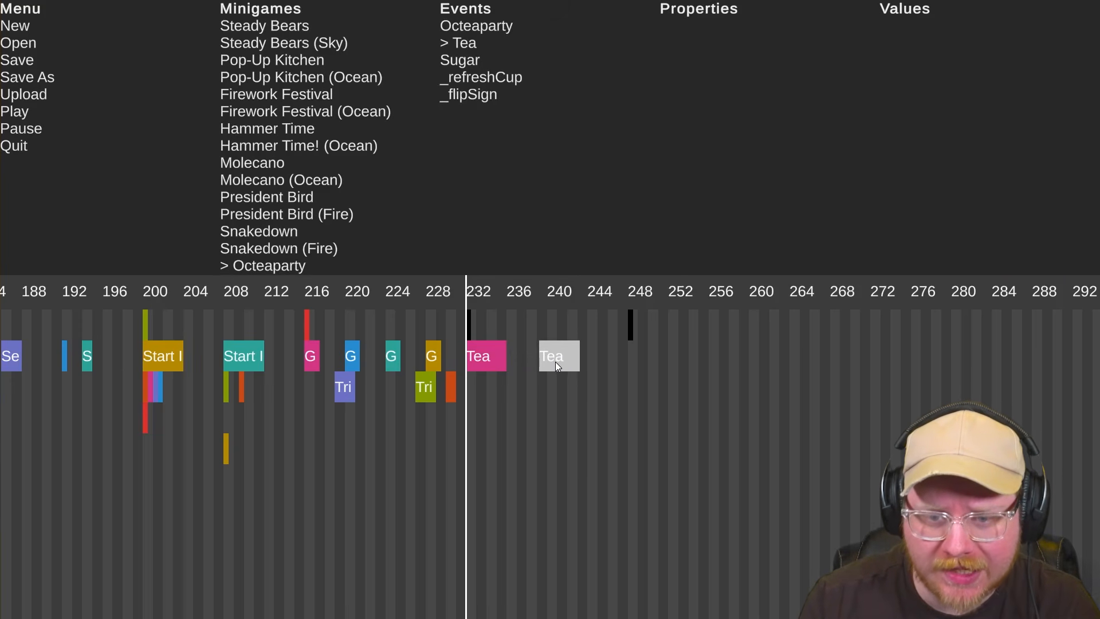
click(631, 324)
mouse_move(632, 321)
mouse_down()
mouse_move(793, 328)
mouse_move(782, 325)
mouse_up()
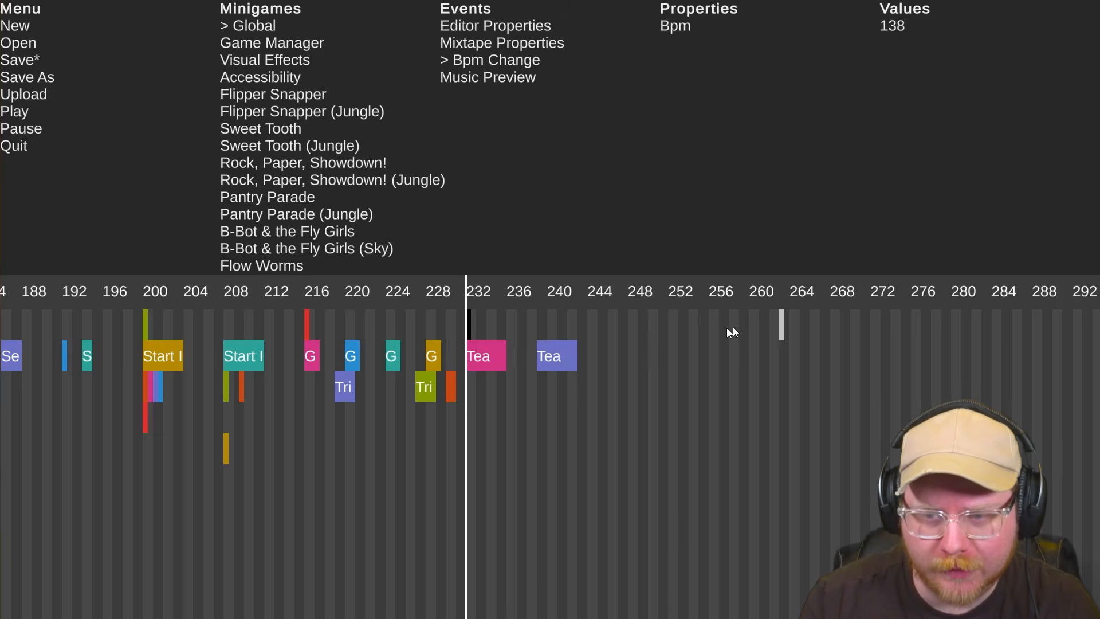
Try the second Tea event at beat 238 and at beat 240, playing back the section from beat 232 to check the timing
click(510, 392)
key(space)
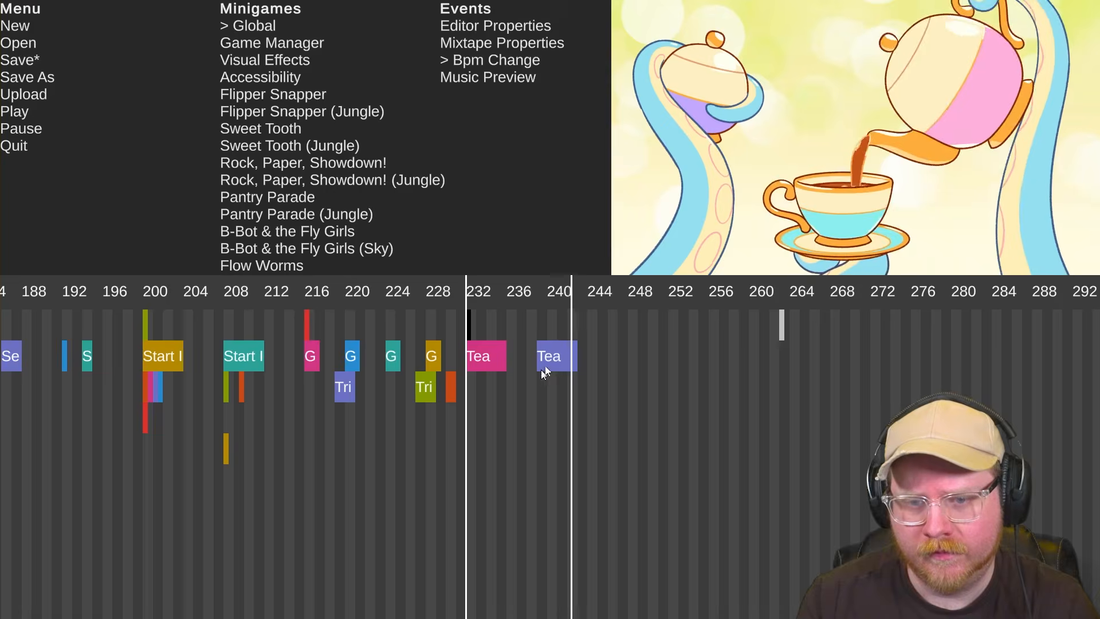
drag(548, 361, 544, 354)
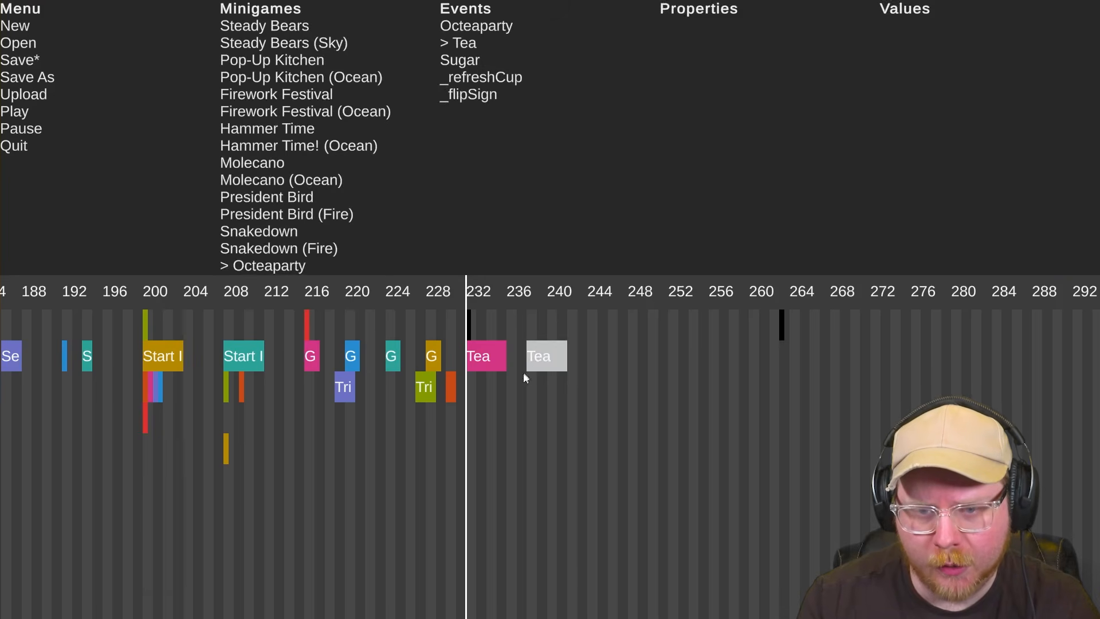
click(508, 387)
key(space)
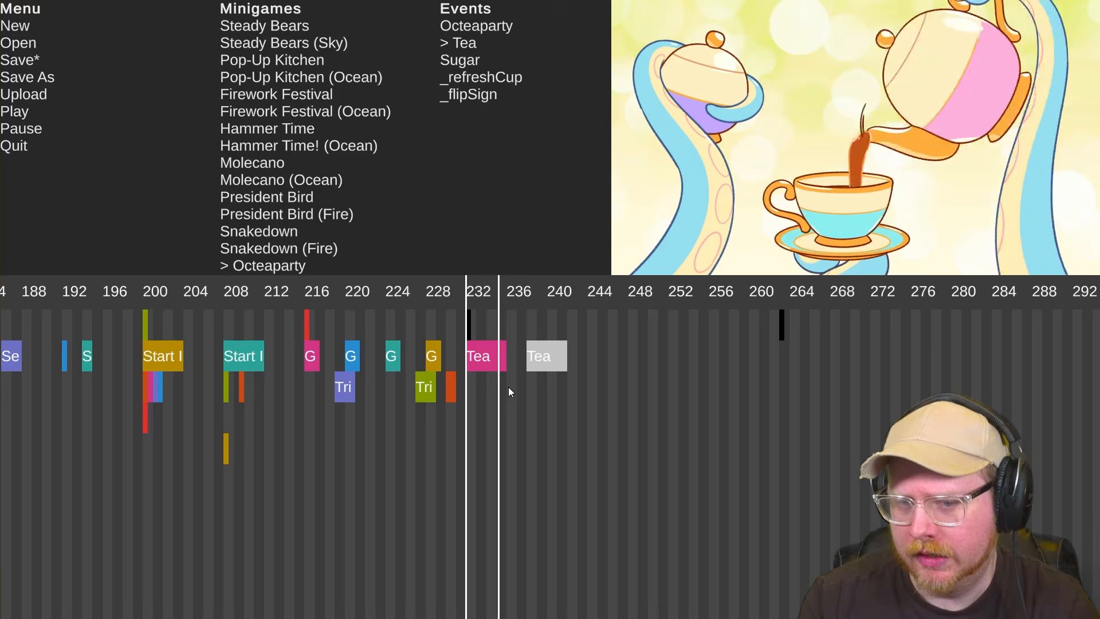
drag(543, 359, 563, 350)
click(505, 406)
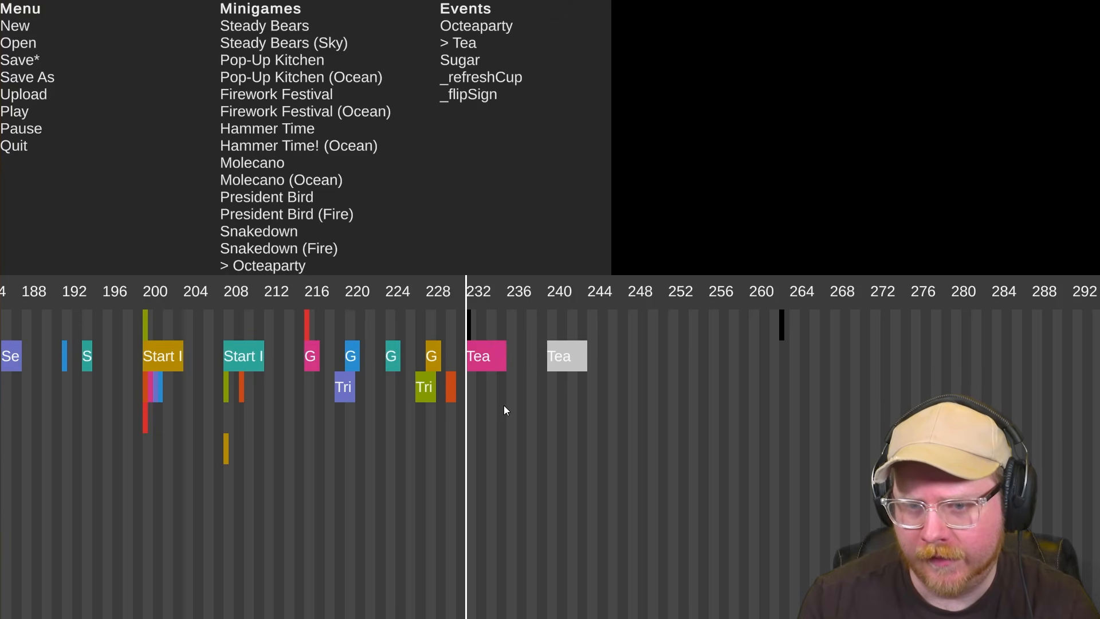
key(space)
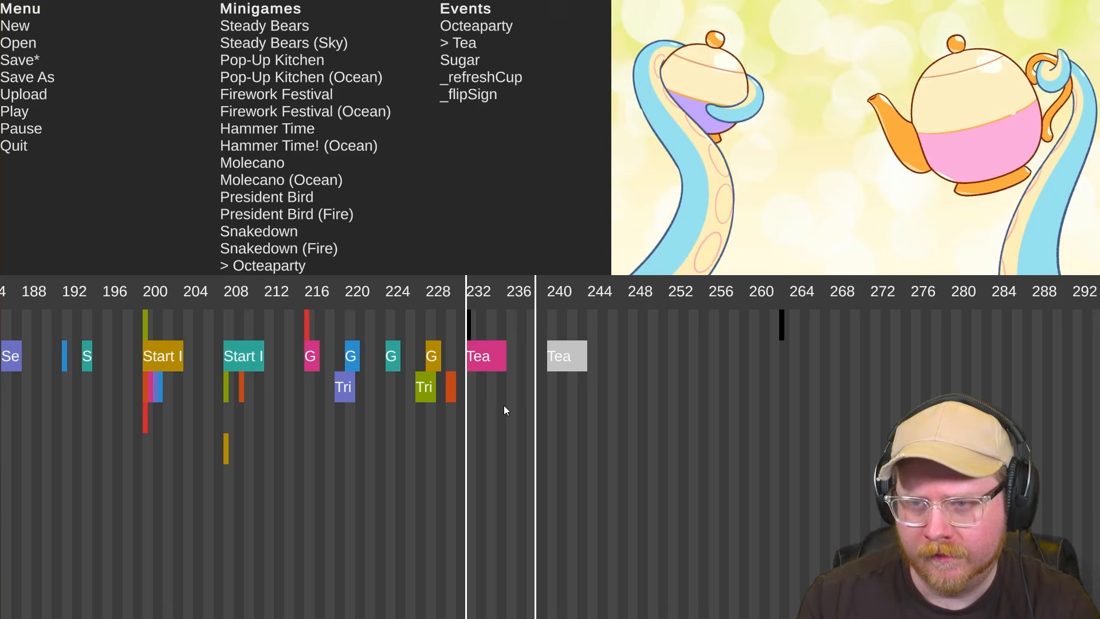
key(space)
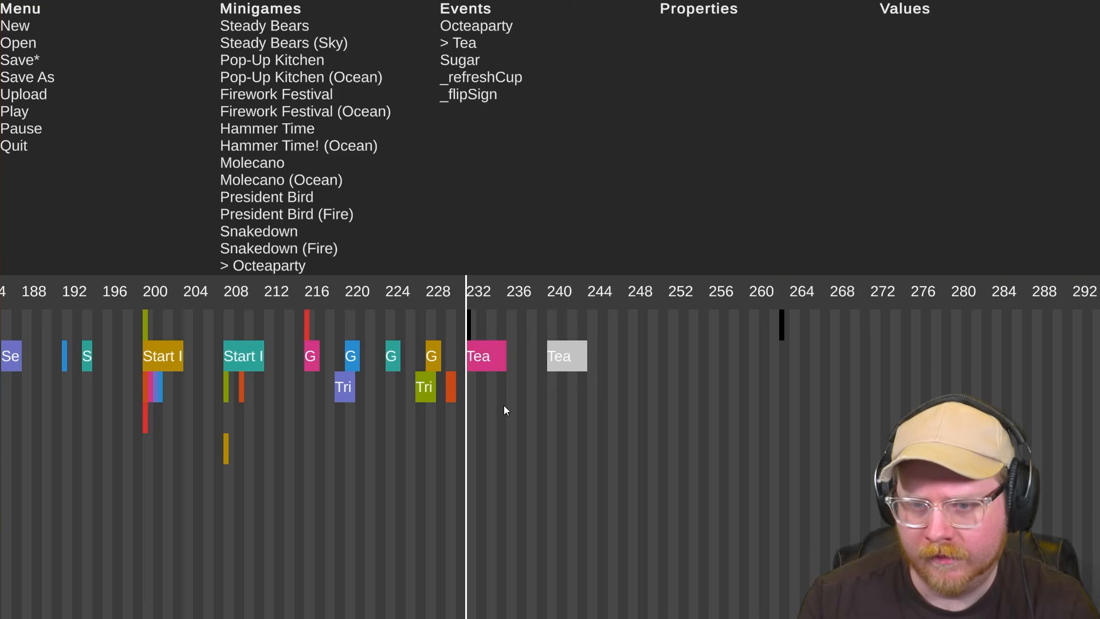
Add a Sugar event at beat 236 below the two Tea events and play back the section
click(459, 57)
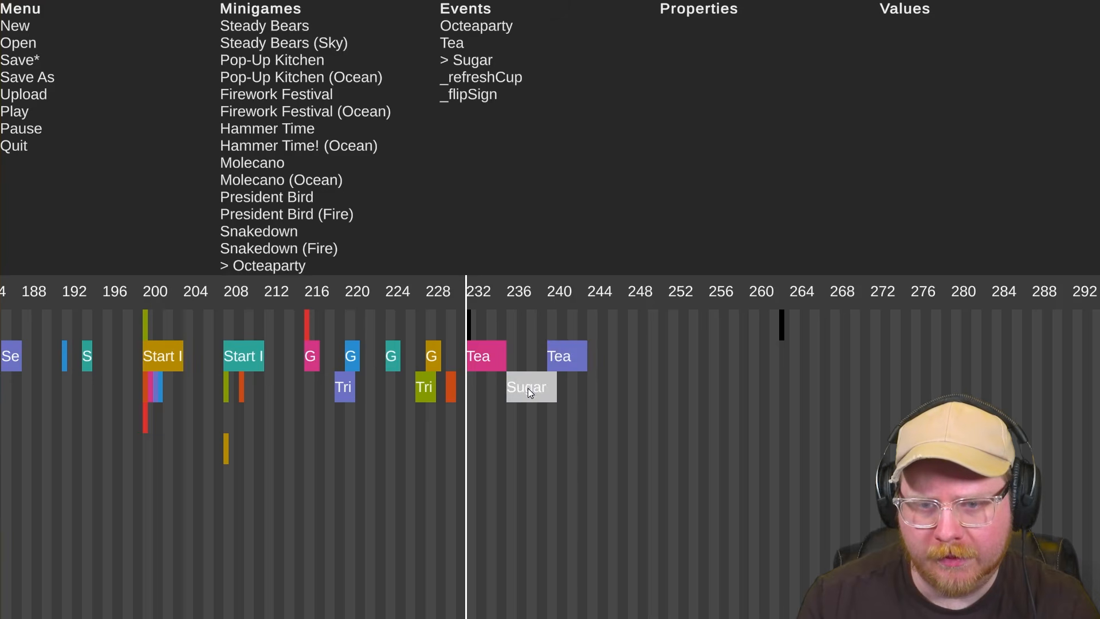
key(space)
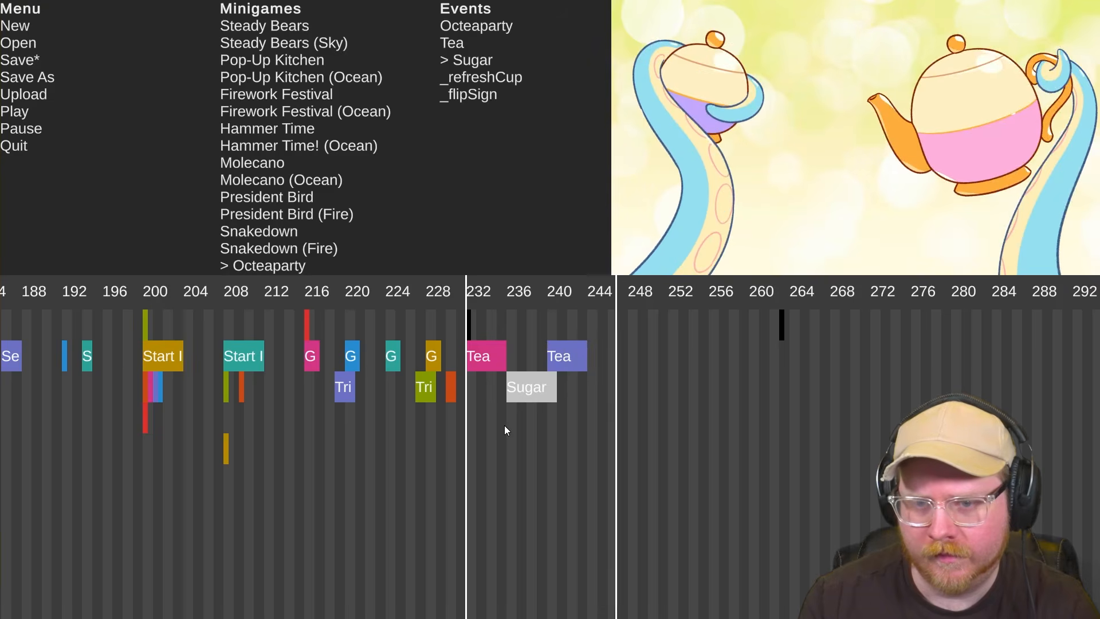
key(space)
Move the second Tea event to beat 241, play back the section from beat 232, and shift the event to beat 242
drag(565, 355, 574, 355)
key(space)
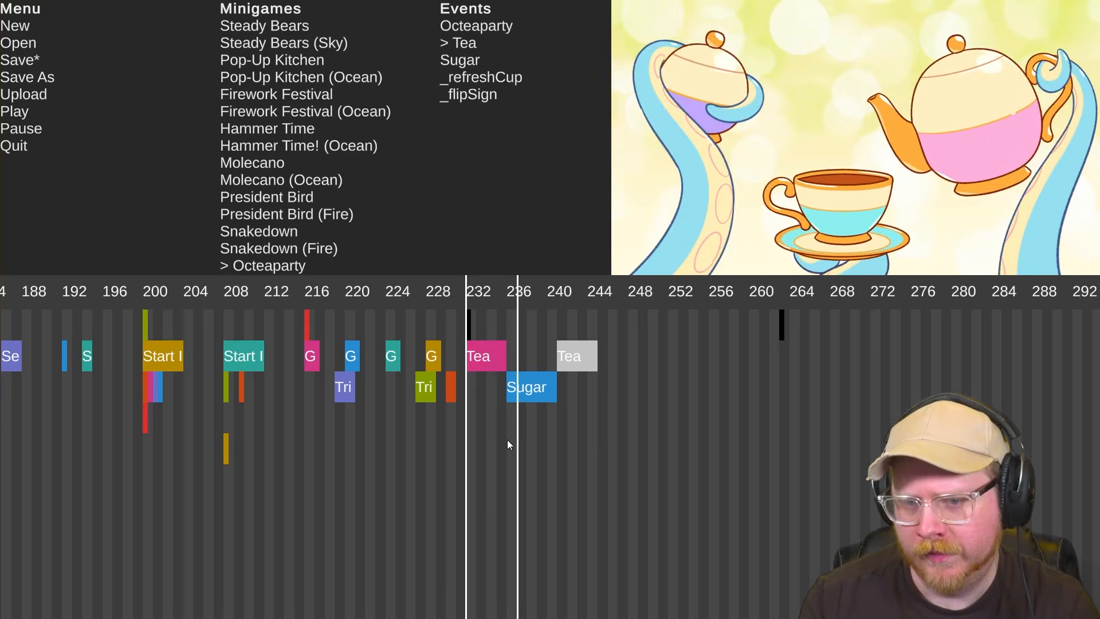
key(space)
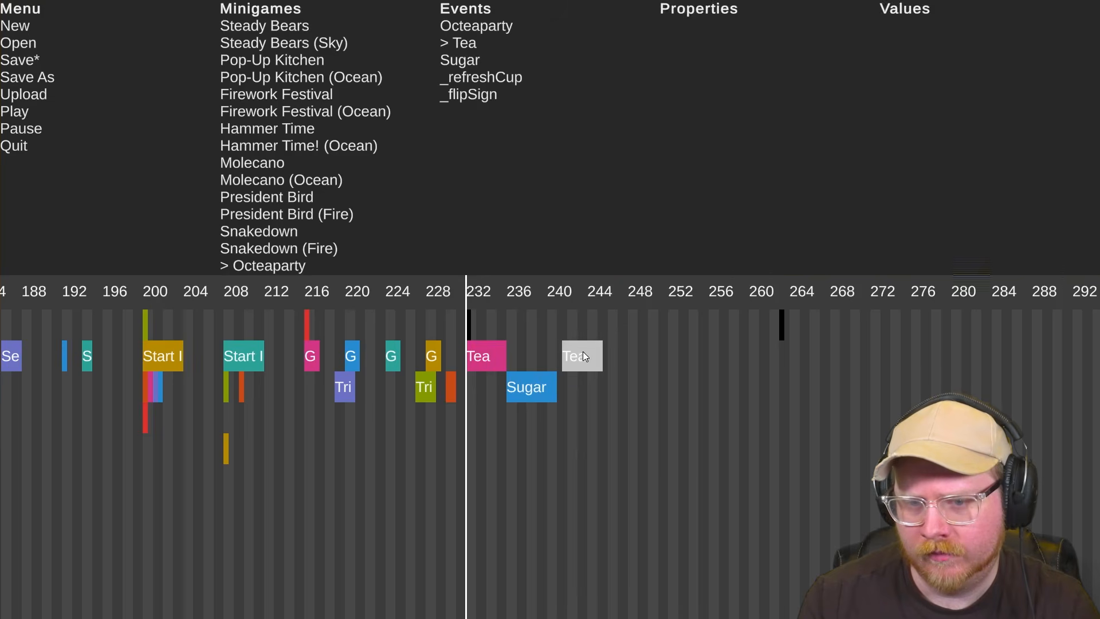
drag(583, 352, 586, 352)
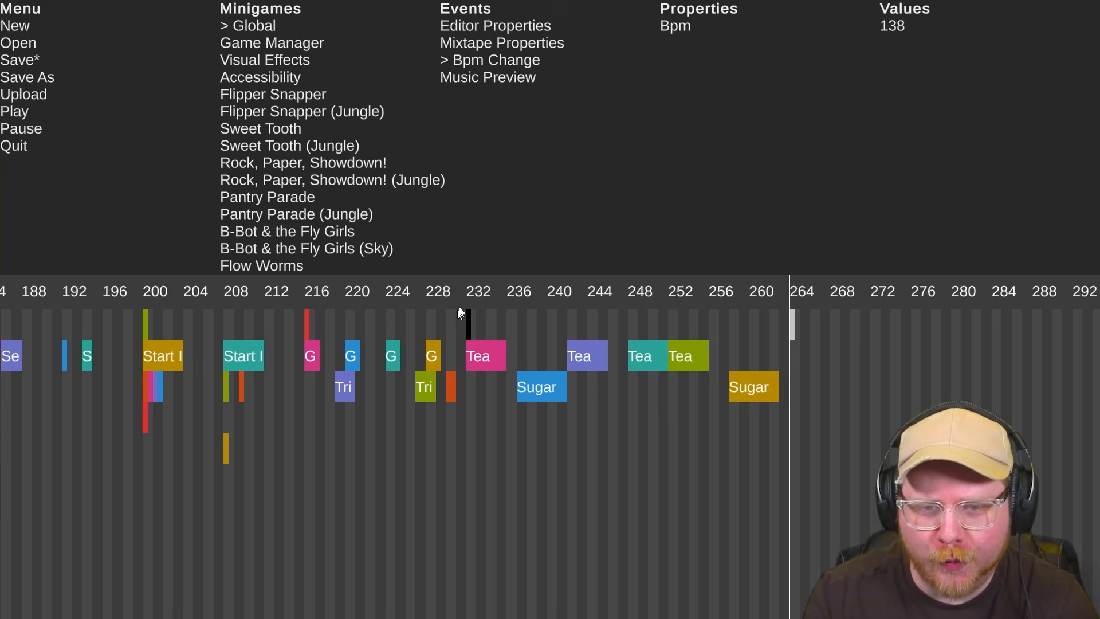
Play back the Octeaparty section with its Tea and Sugar events from beat 232
click(468, 293)
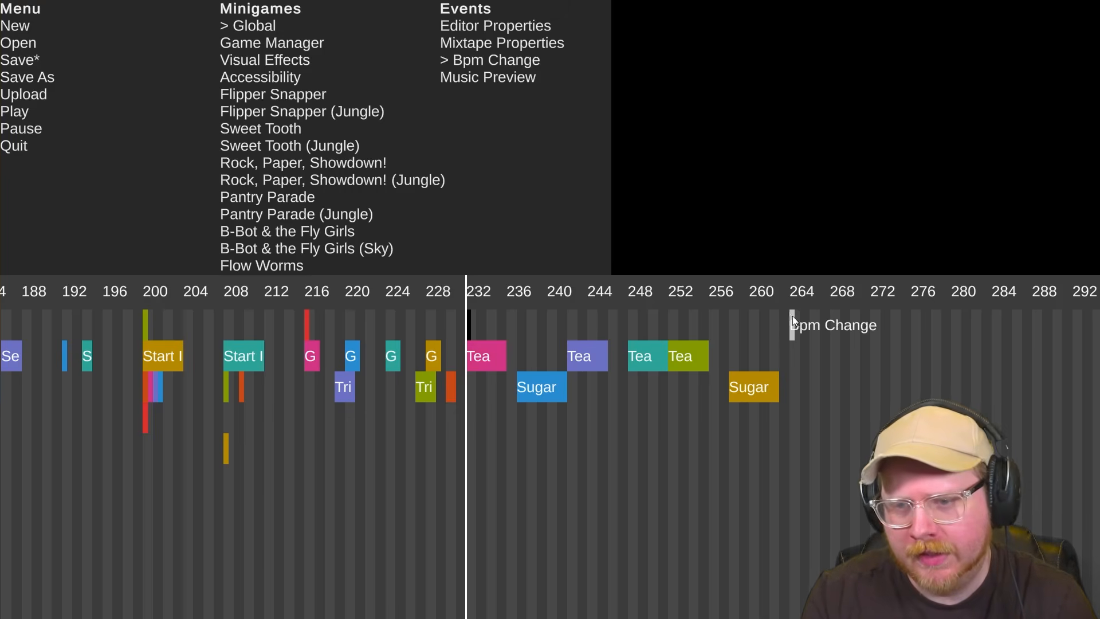
key(space)
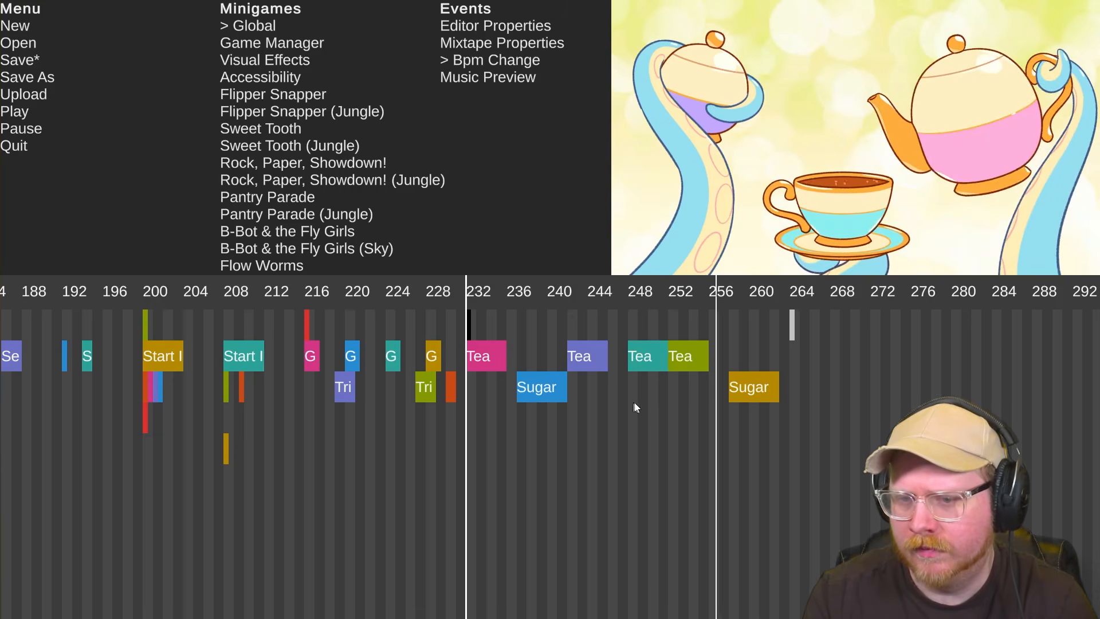
key(space)
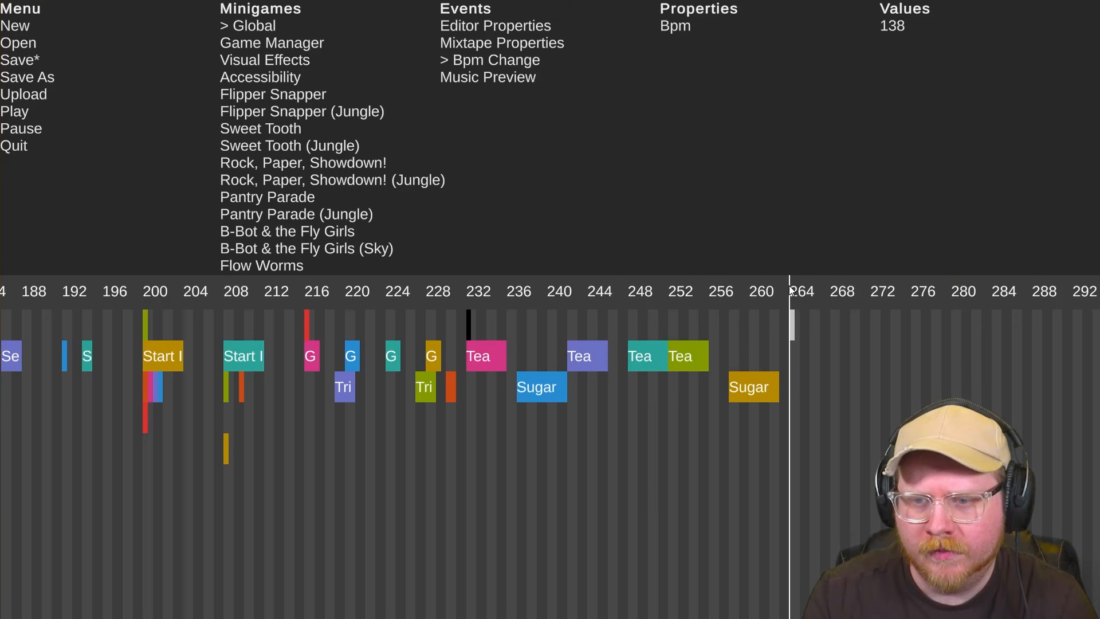
Add a Globe Trotters minigame event at beat 264, directly below the closing Bpm Change event
scroll(263, 184, down, 7)
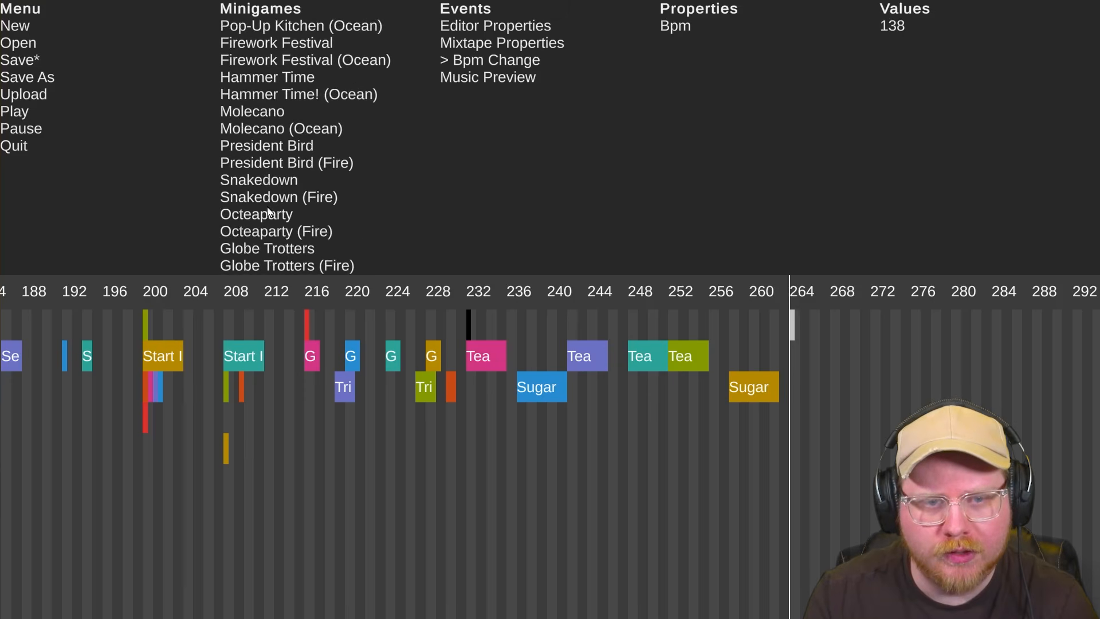
click(266, 250)
click(820, 358)
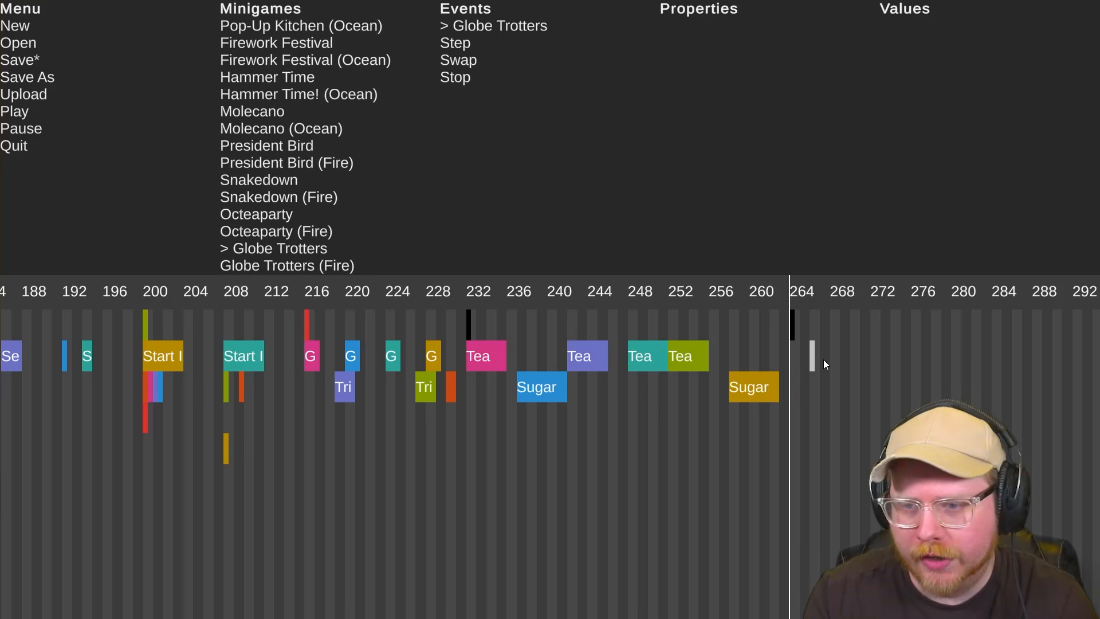
scroll(814, 352, up, 1)
drag(813, 352, 789, 349)
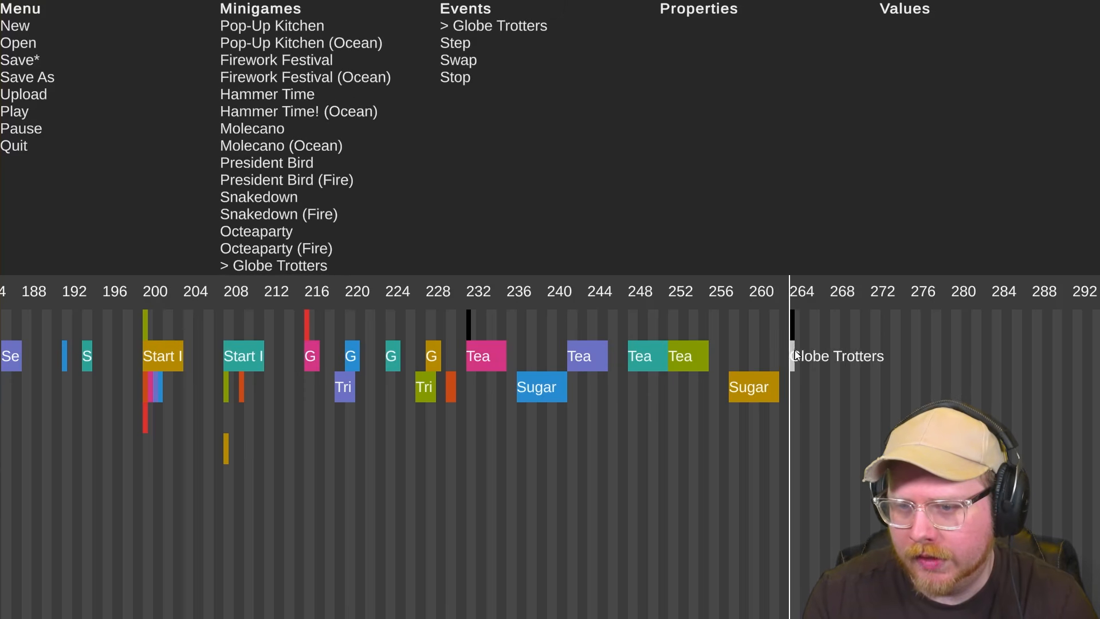
Add a Globe Trotters Step event at beat 268 in the track below the minigame event
click(459, 46)
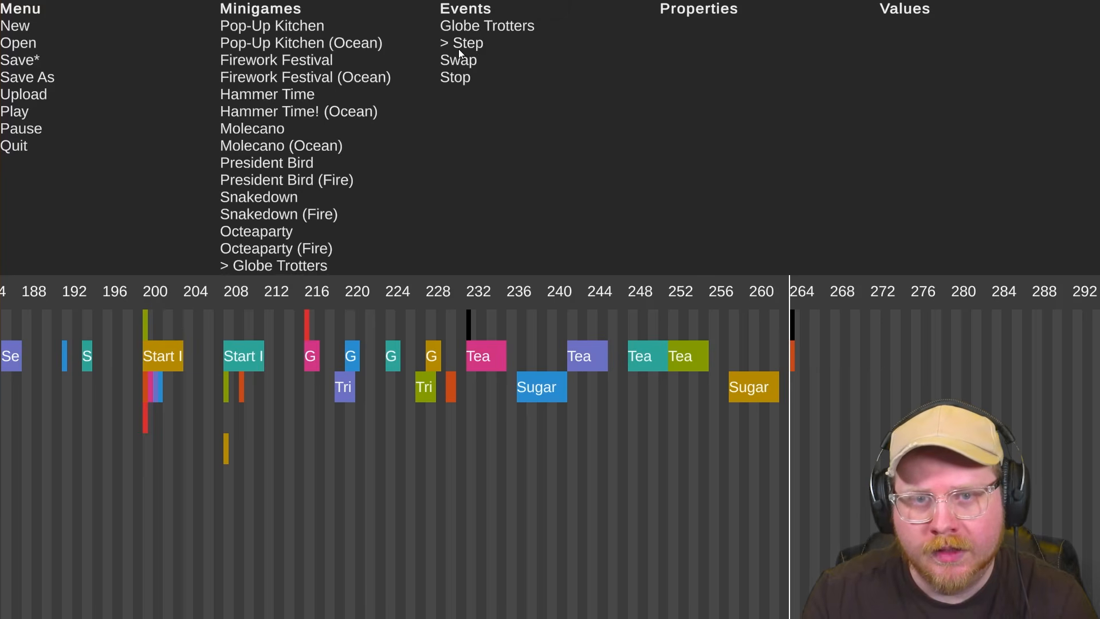
click(886, 388)
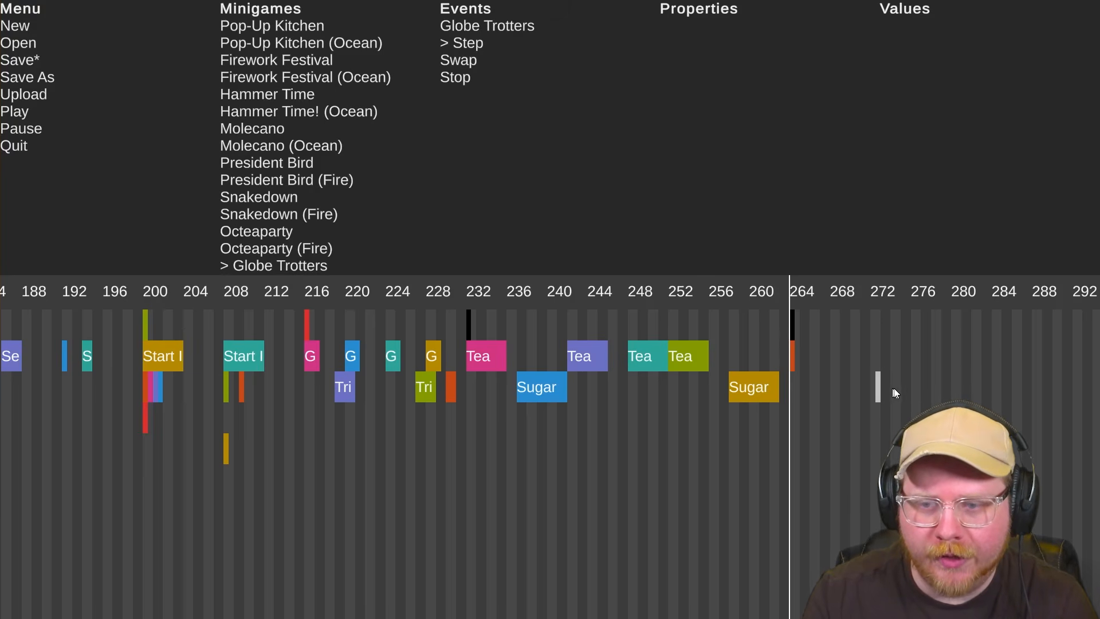
drag(881, 386, 834, 385)
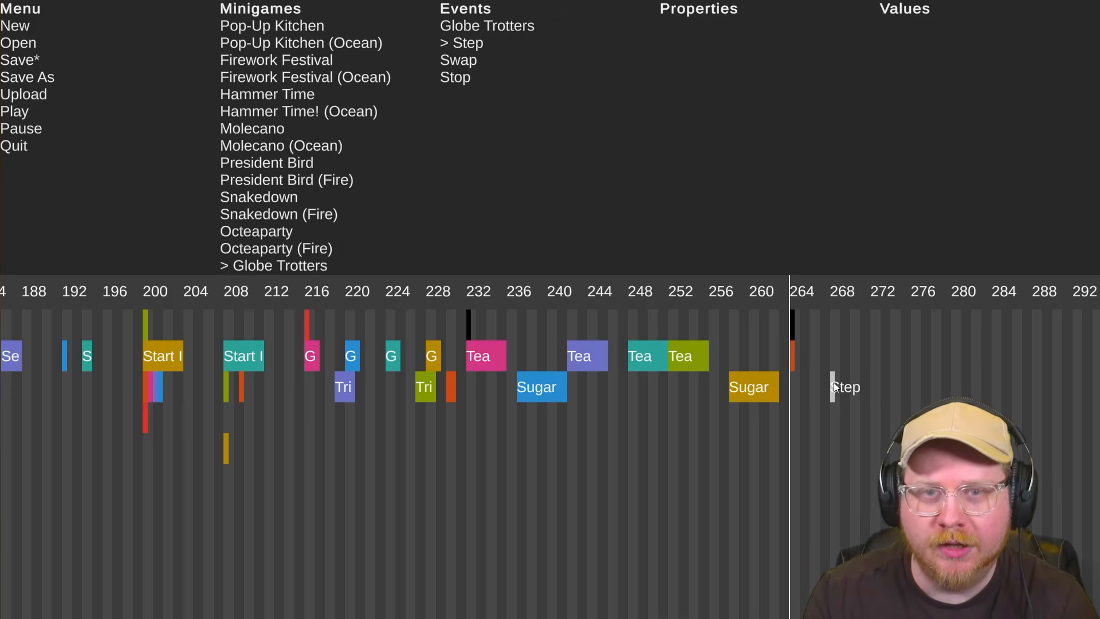
Set the playback start to beat 264 and play back the Globe Trotters section with its Step event
scroll(823, 414, left, 5)
scroll(823, 414, right, 10)
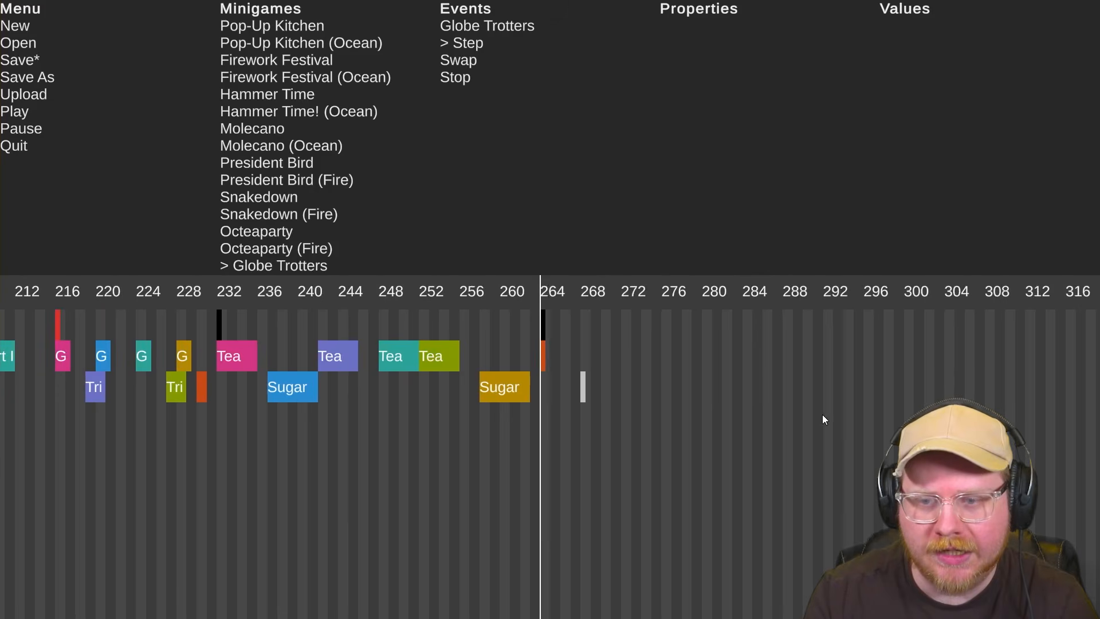
scroll(568, 391, right, 1)
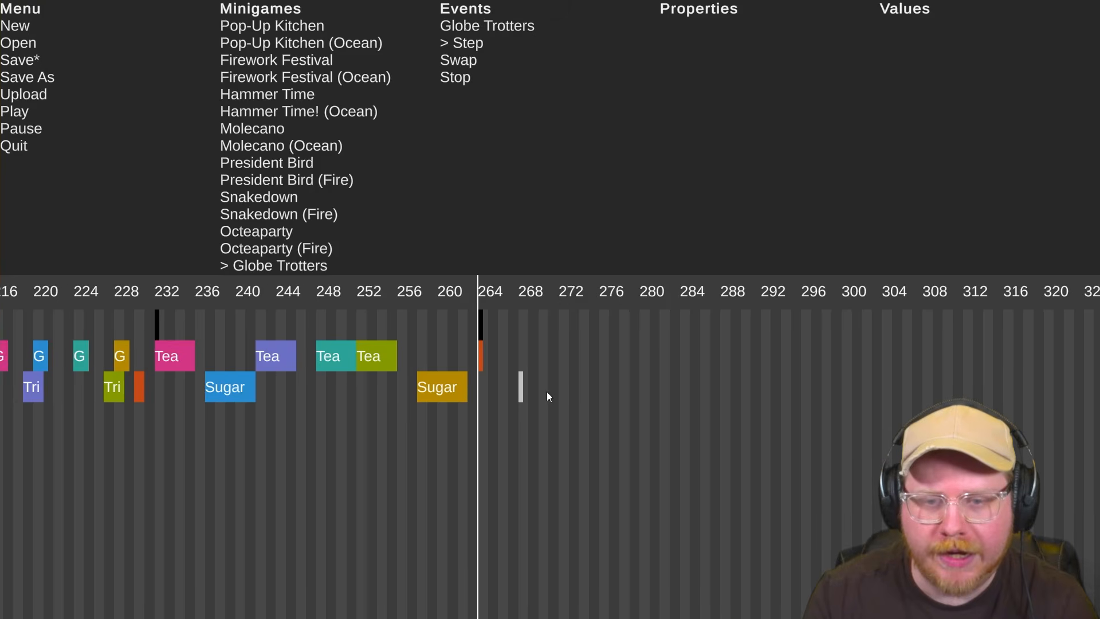
scroll(516, 393, up, 2)
scroll(503, 393, up, 1)
click(455, 293)
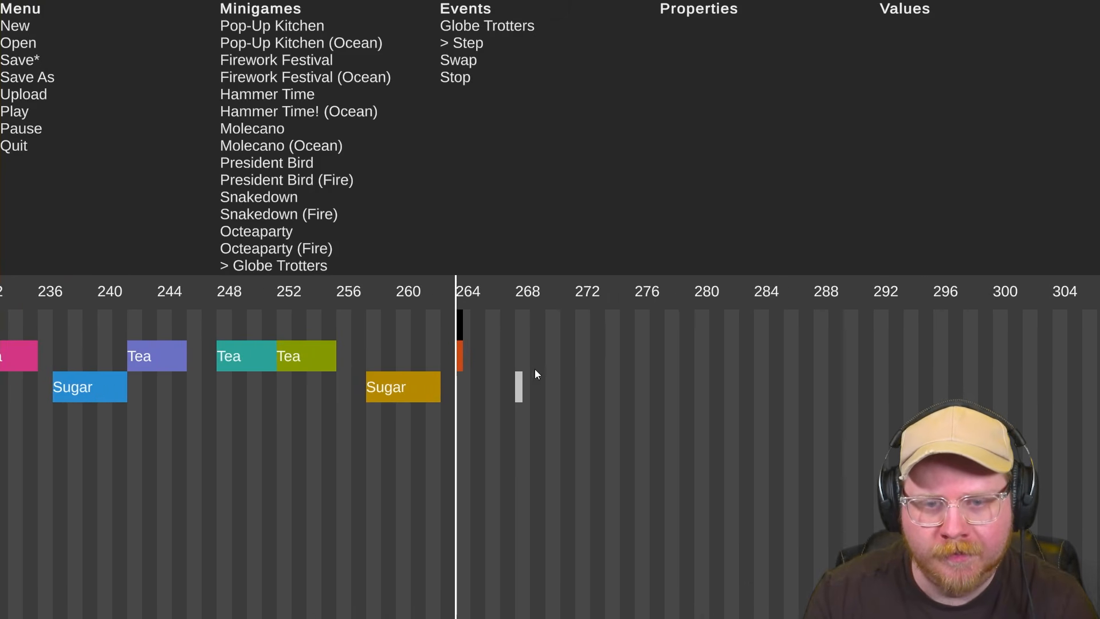
key(space)
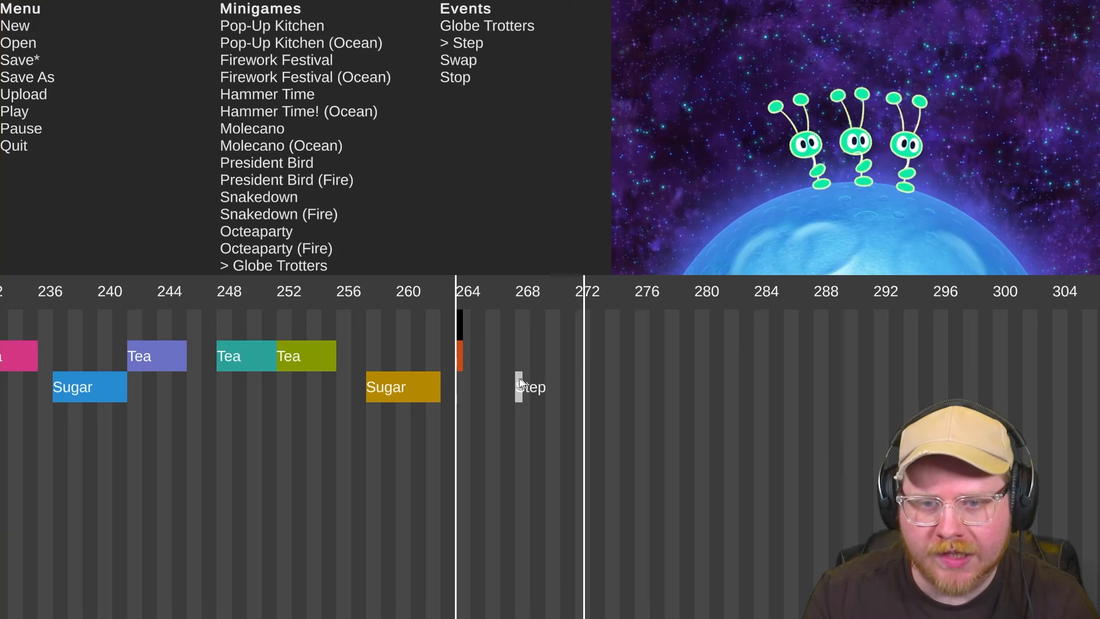
key(space)
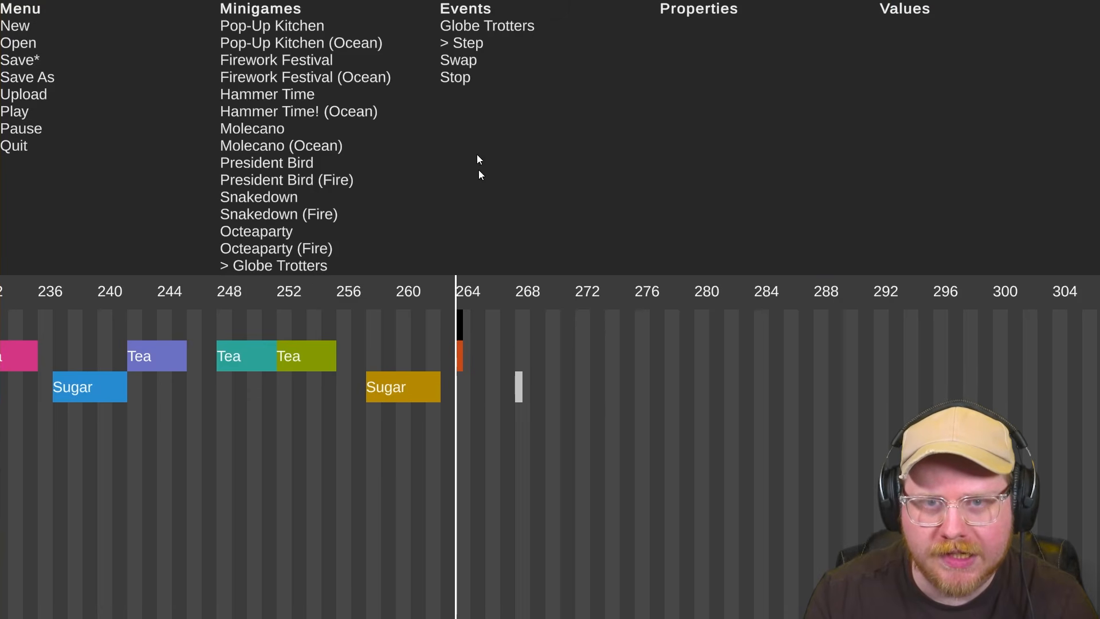
key(space)
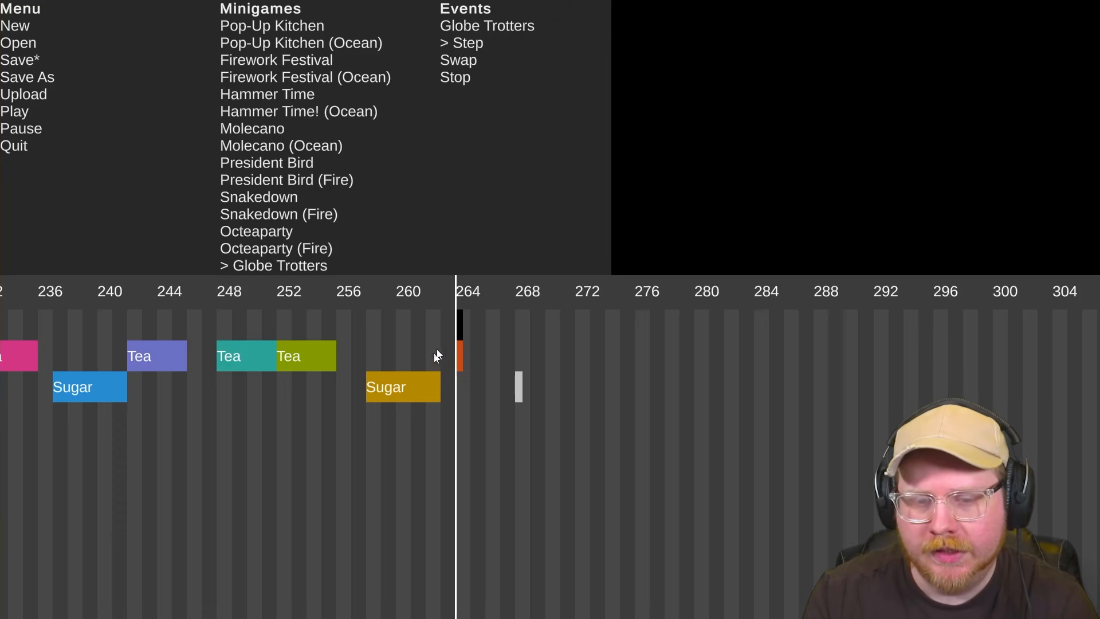
key(space)
Set the playback start to beat 232 and move the Step event to beat 264, under the Globe Trotters event
scroll(401, 318, up, 5)
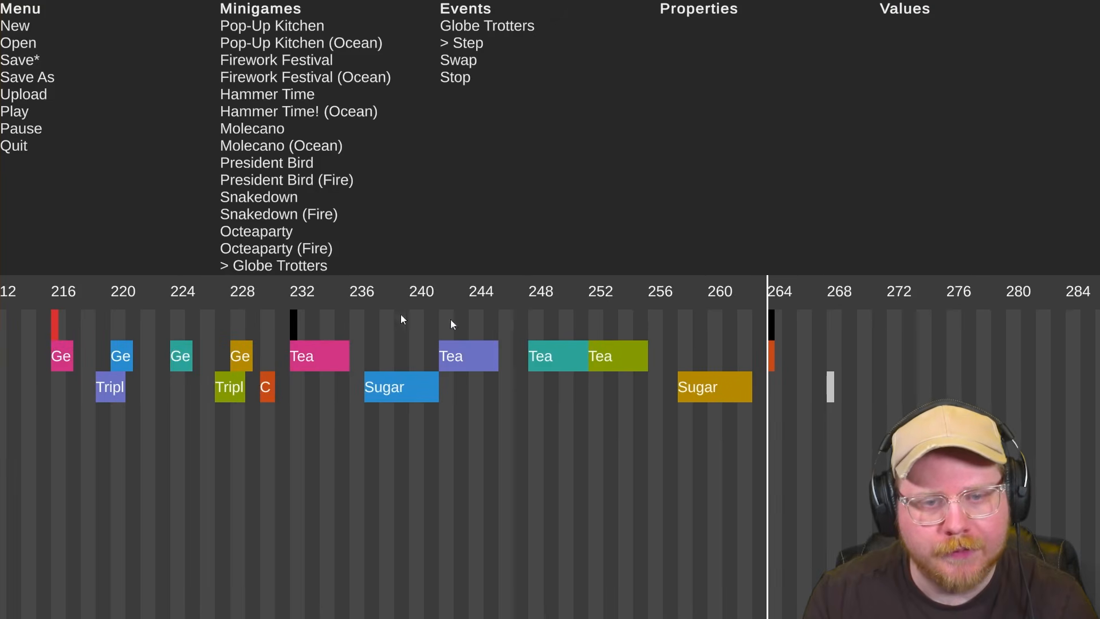
click(292, 290)
click(829, 384)
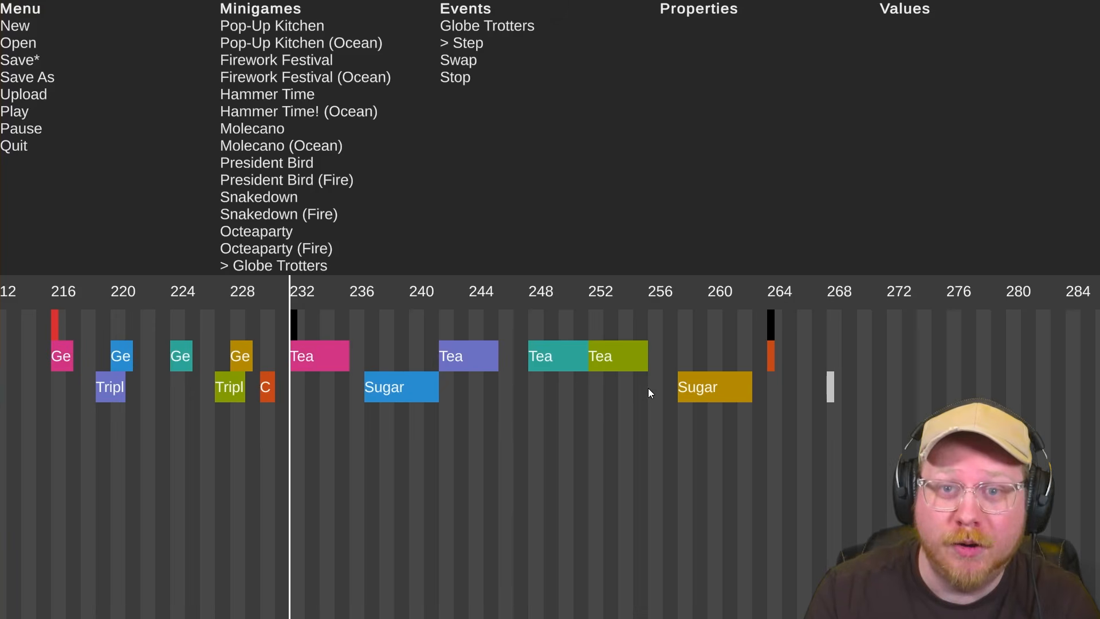
drag(831, 386, 768, 384)
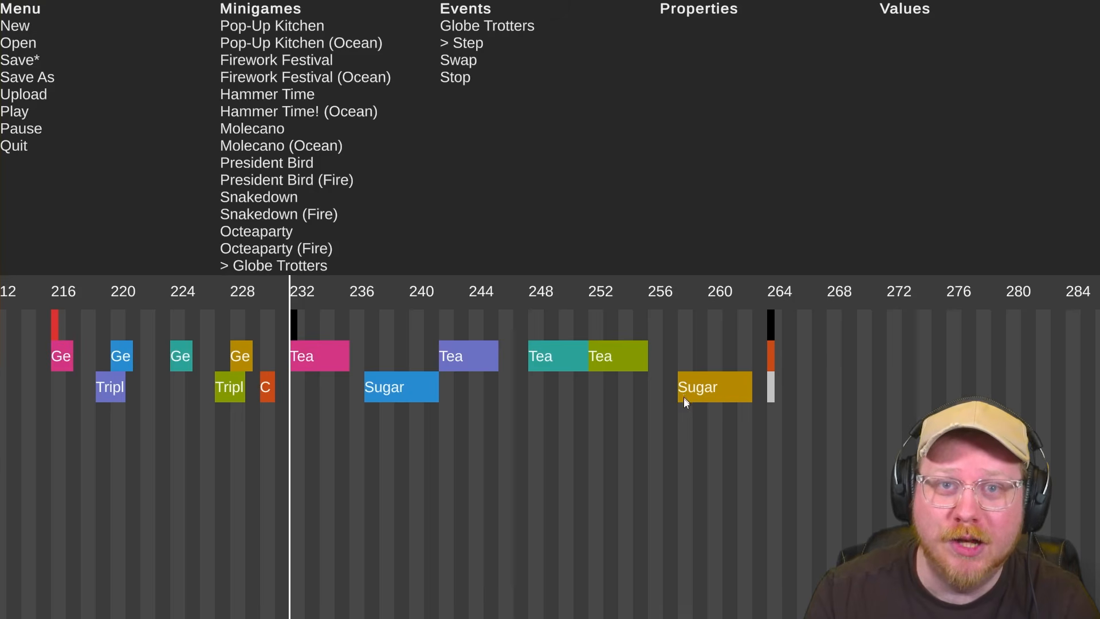
Play back the transition from the last Sugar event into Globe Trotters, starting at beat 257
click(662, 292)
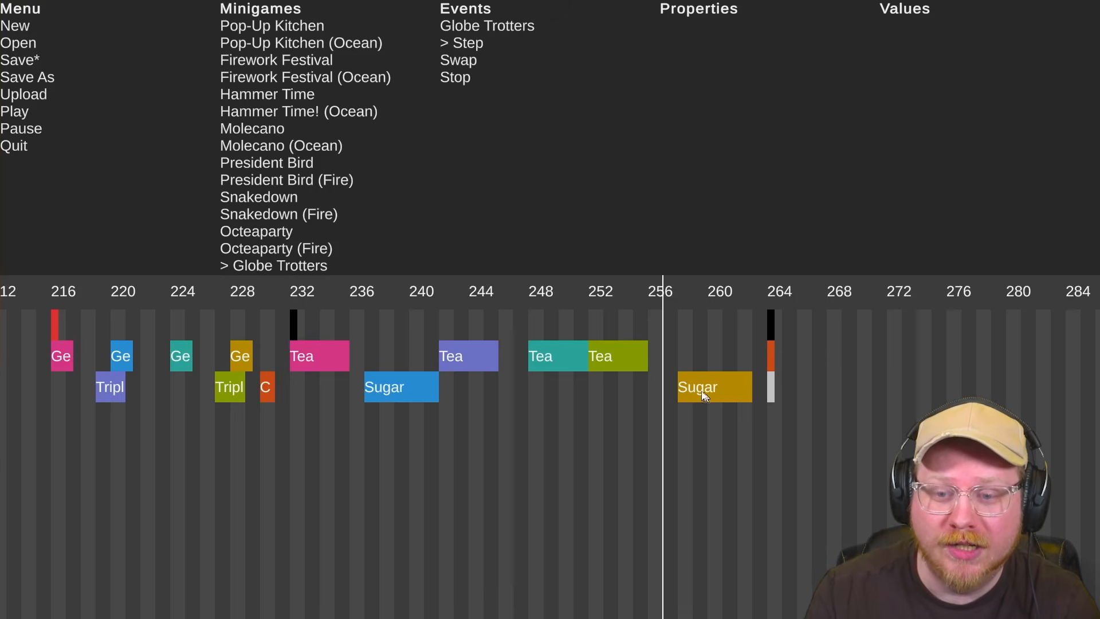
key(space)
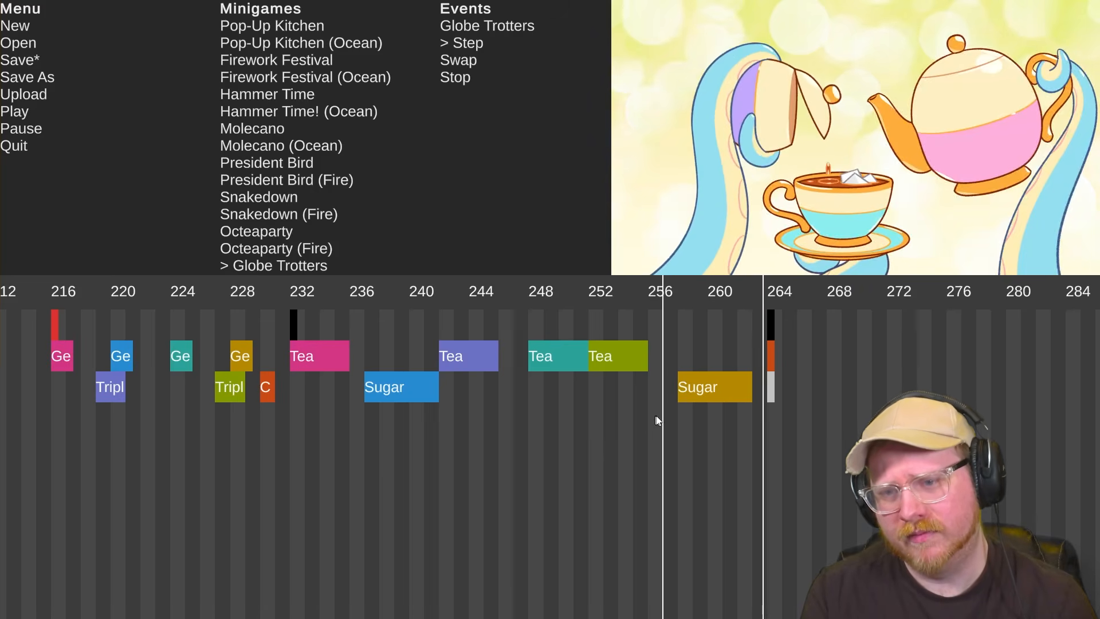
key(space)
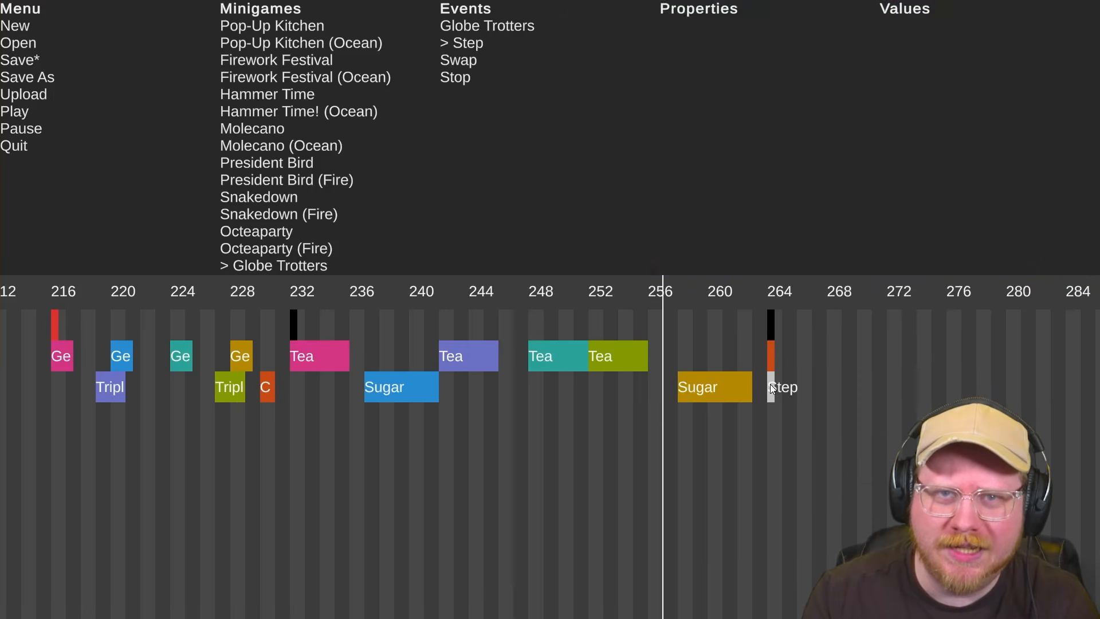
Move the Step event from beat 264 to beat 268 and play back the section from beat 232
drag(771, 384, 834, 387)
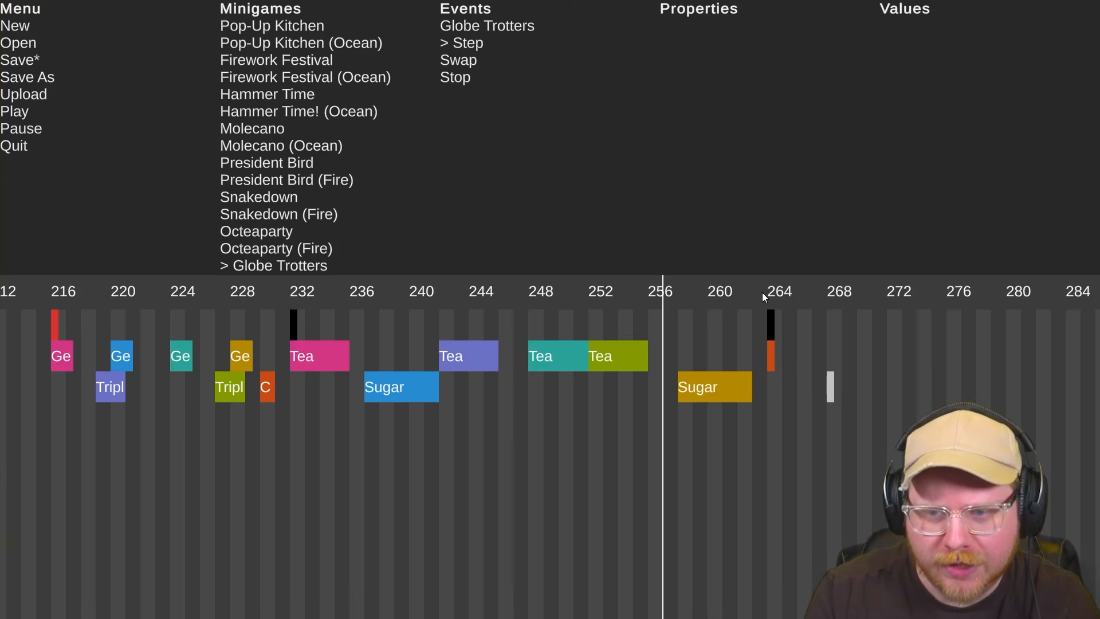
click(290, 289)
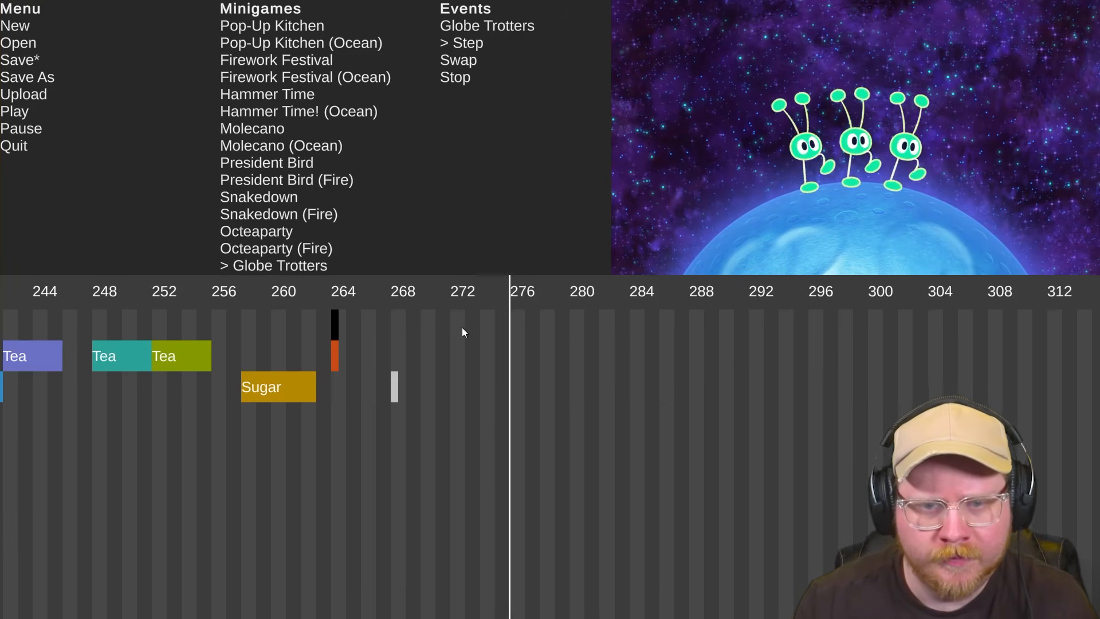
Add a Globe Trotters Swap event at beat 272 in the minigame event track
click(438, 291)
click(467, 57)
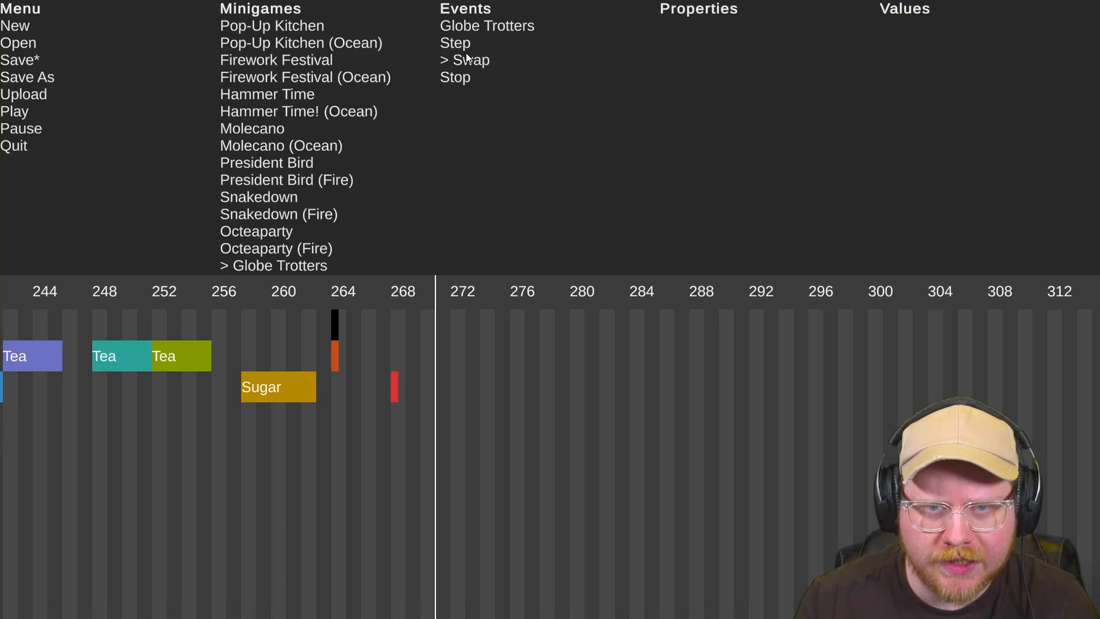
drag(553, 374, 468, 329)
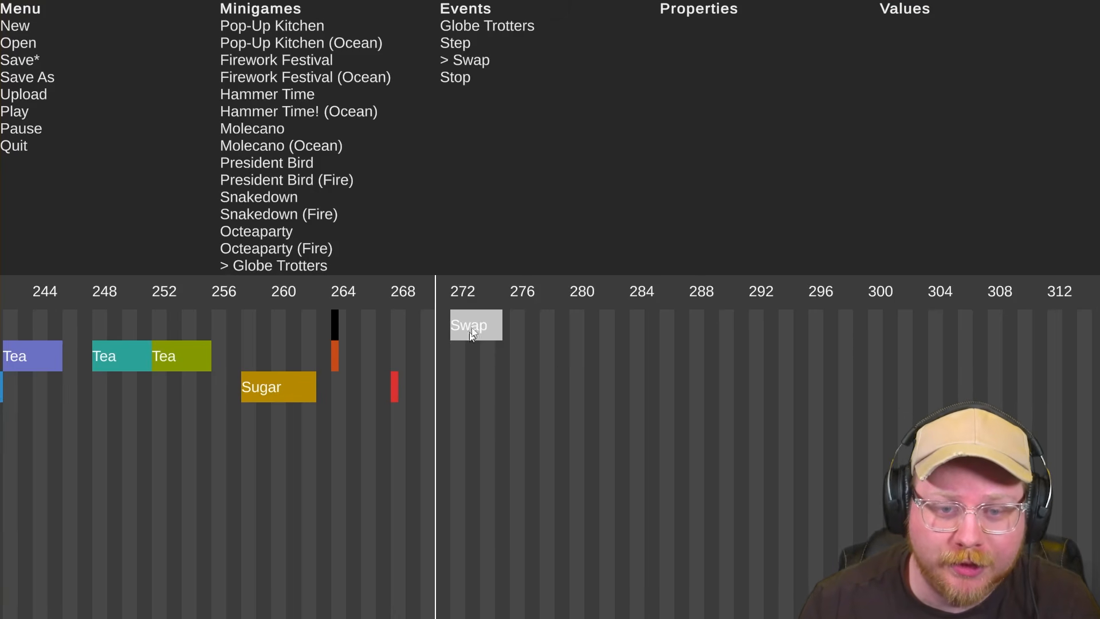
Try the Swap event at beat 276 and play back the section from beat 264
click(392, 293)
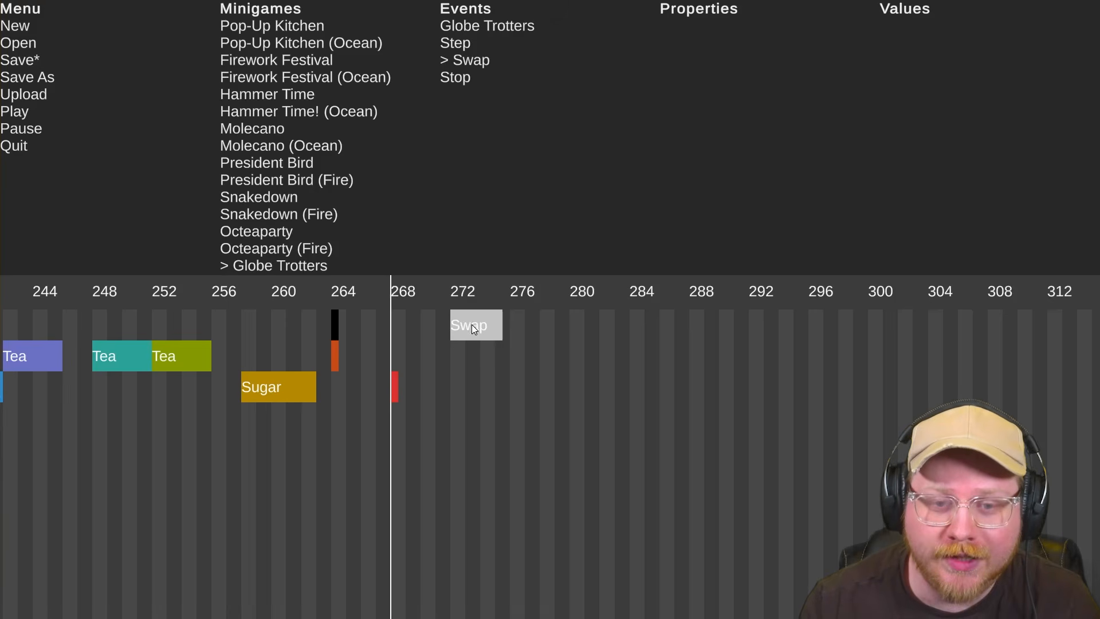
drag(472, 324, 517, 318)
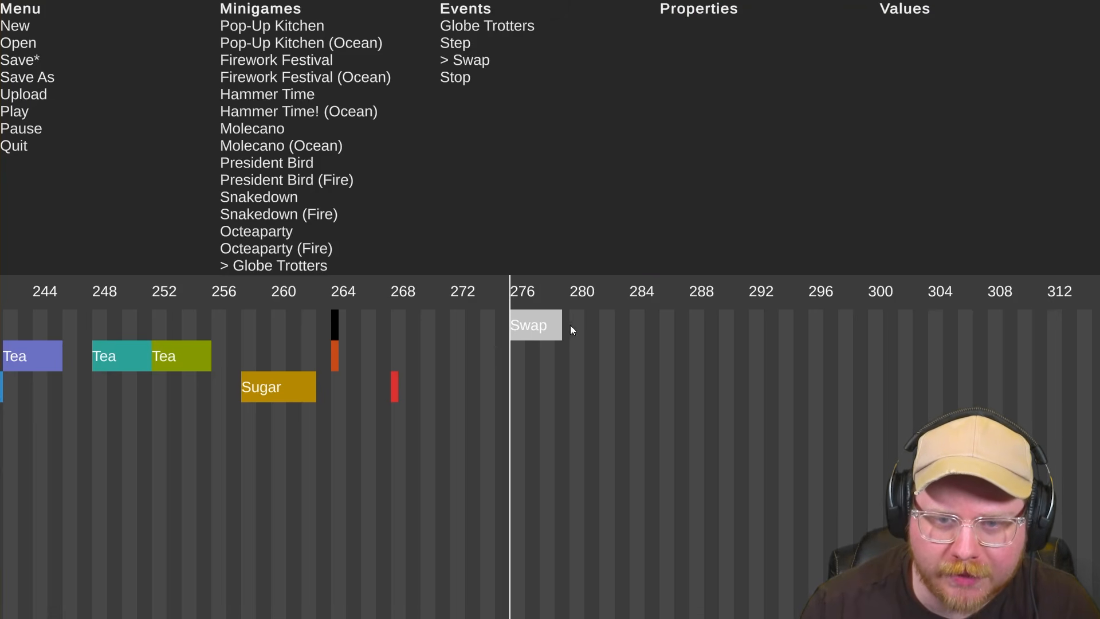
click(514, 351)
click(335, 290)
click(330, 288)
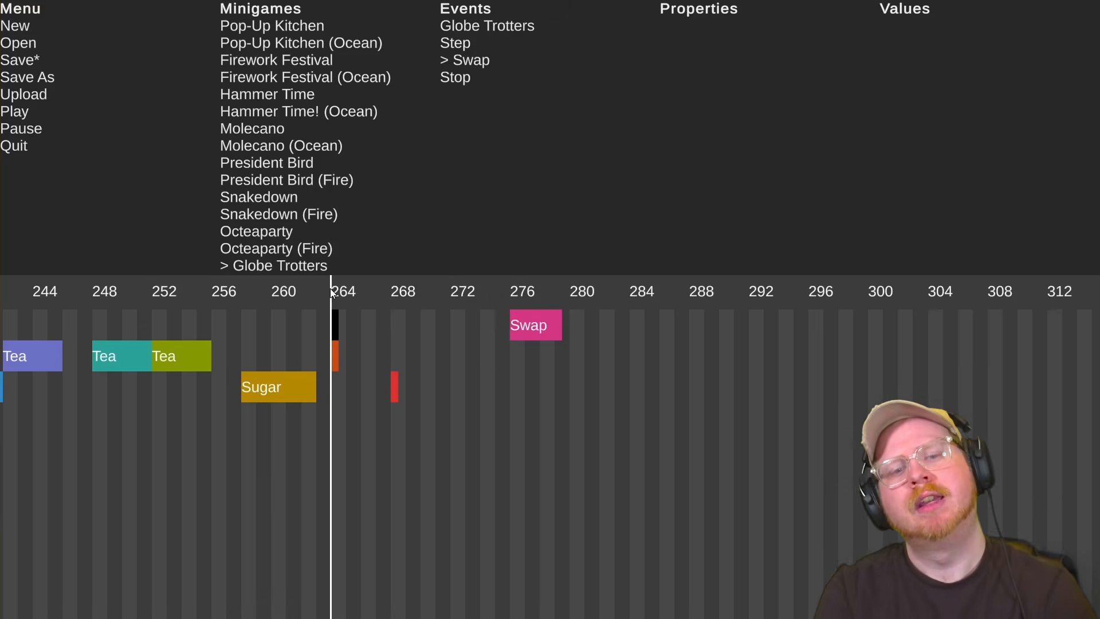
key(space)
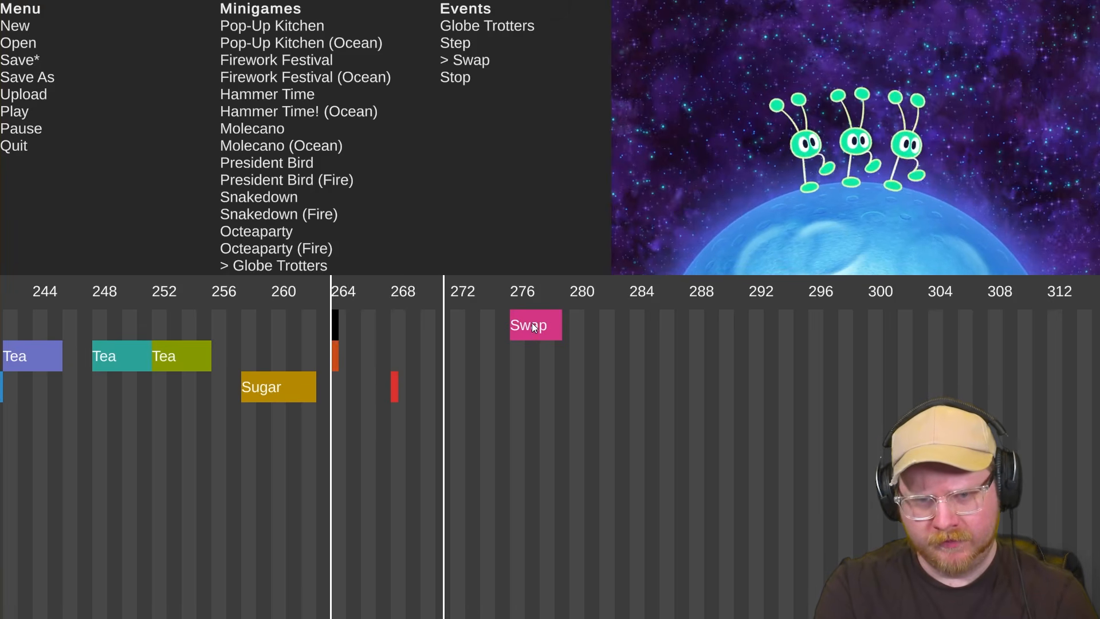
Move the Swap event to beat 272 and play back the planet swap from beat 264
drag(531, 328, 476, 322)
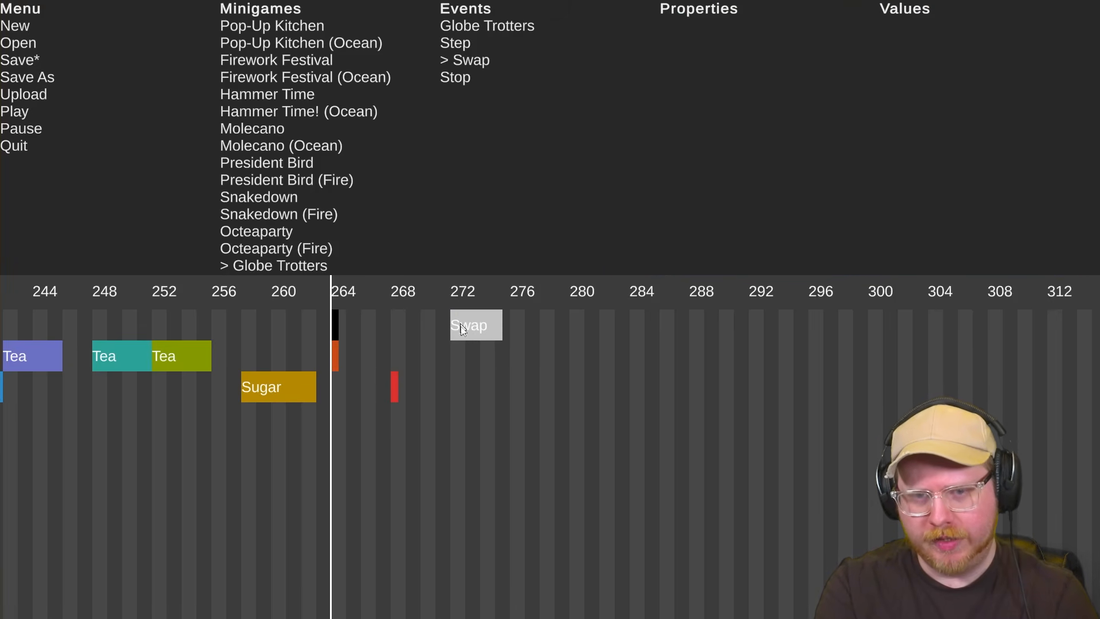
key(space)
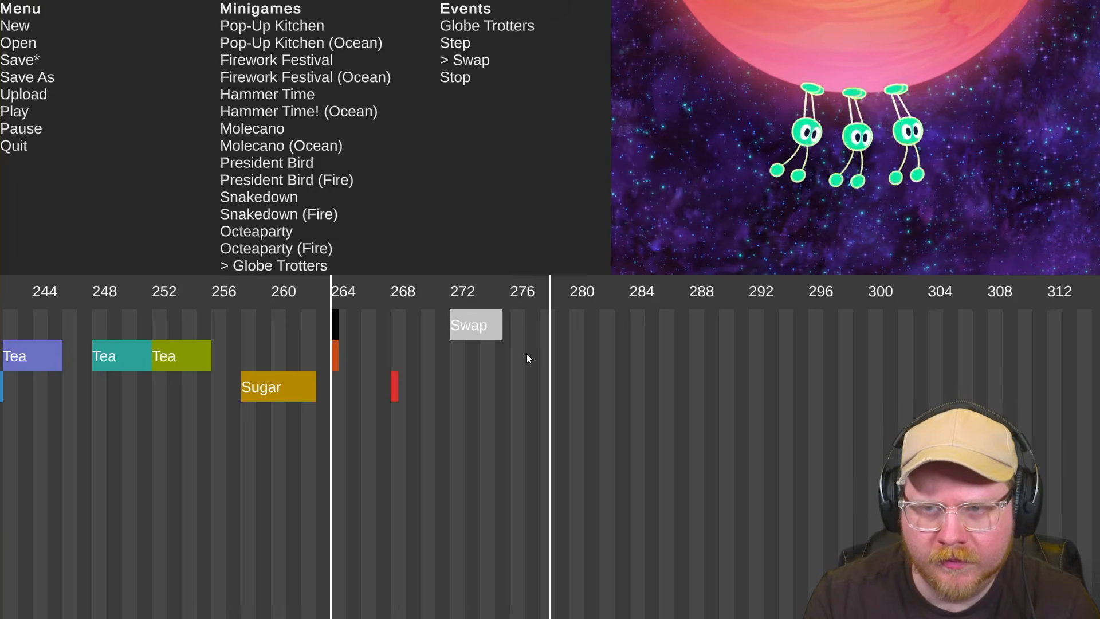
key(space)
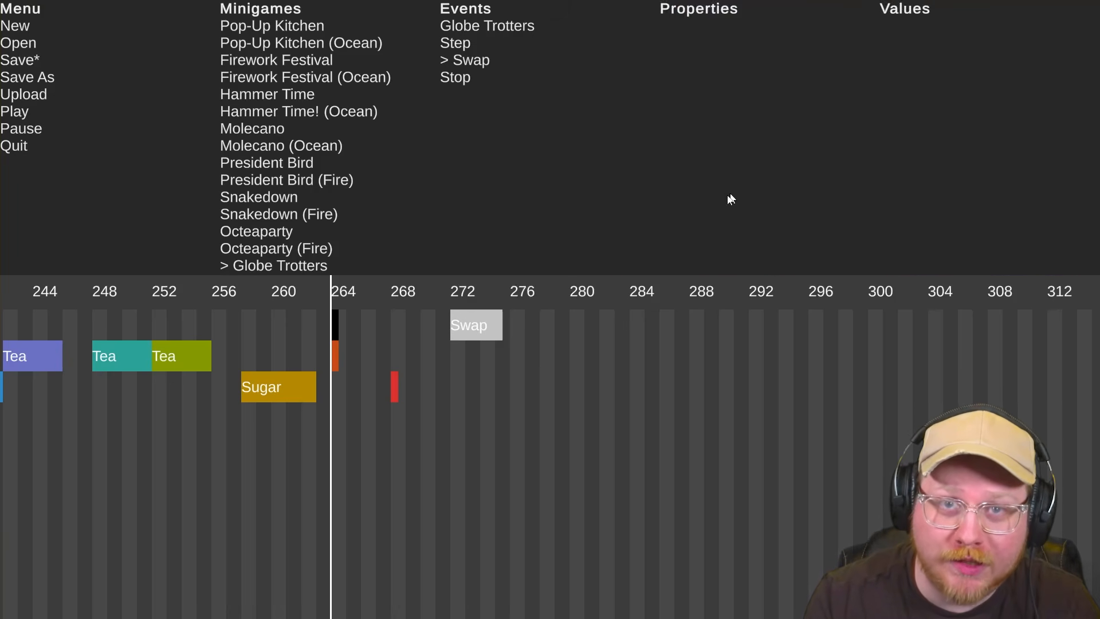
Duplicate the Step event to beat 279 and play back the section from the Swap event at beat 272
click(495, 299)
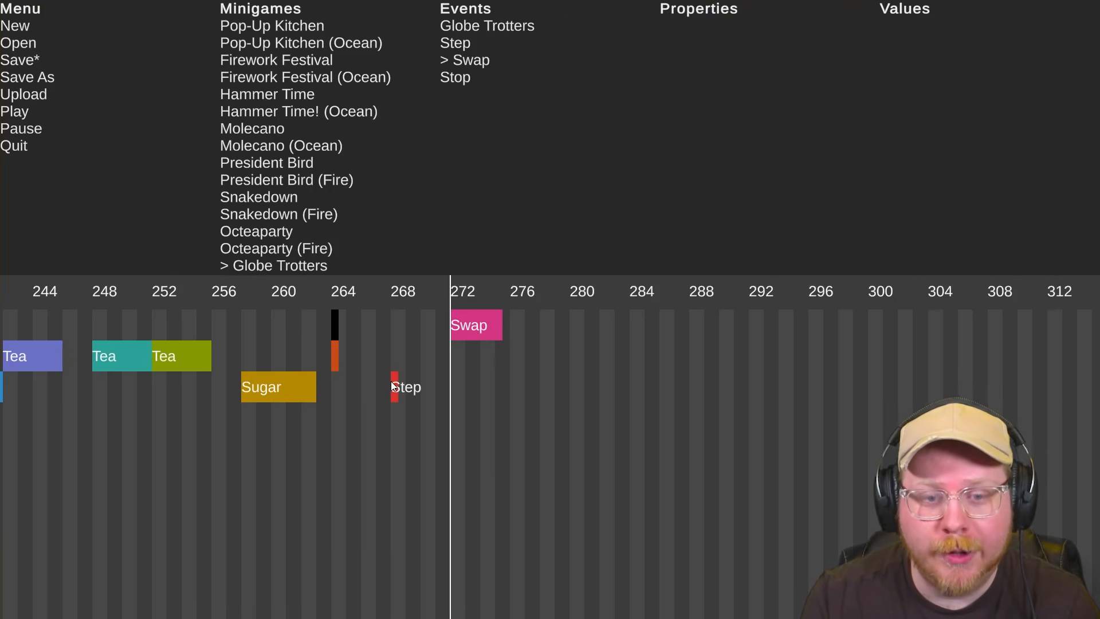
click(395, 388)
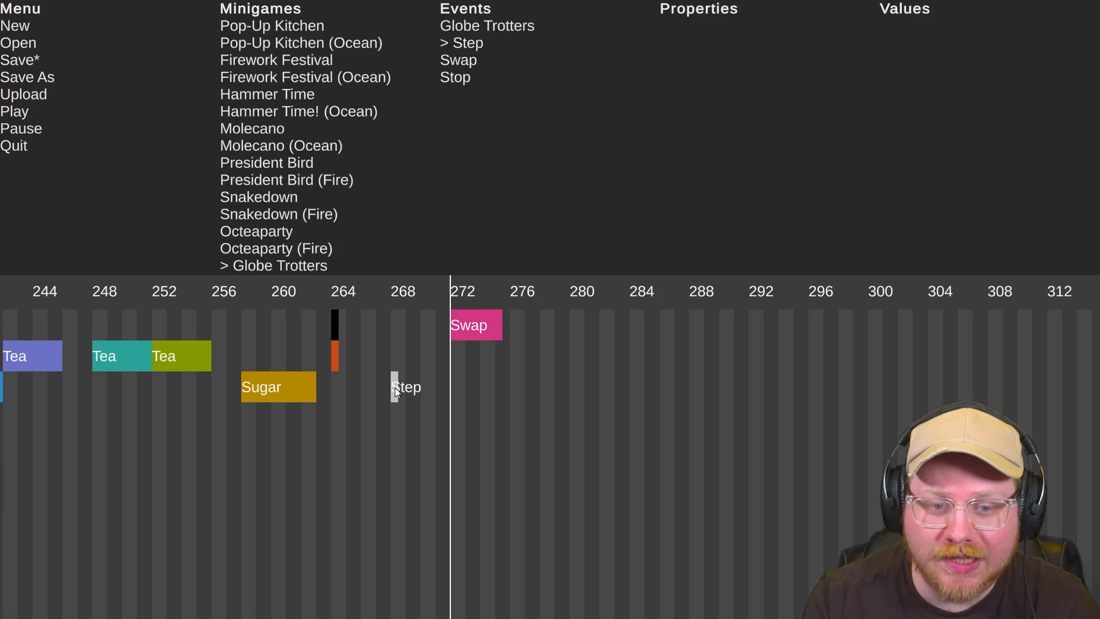
drag(395, 389, 562, 392)
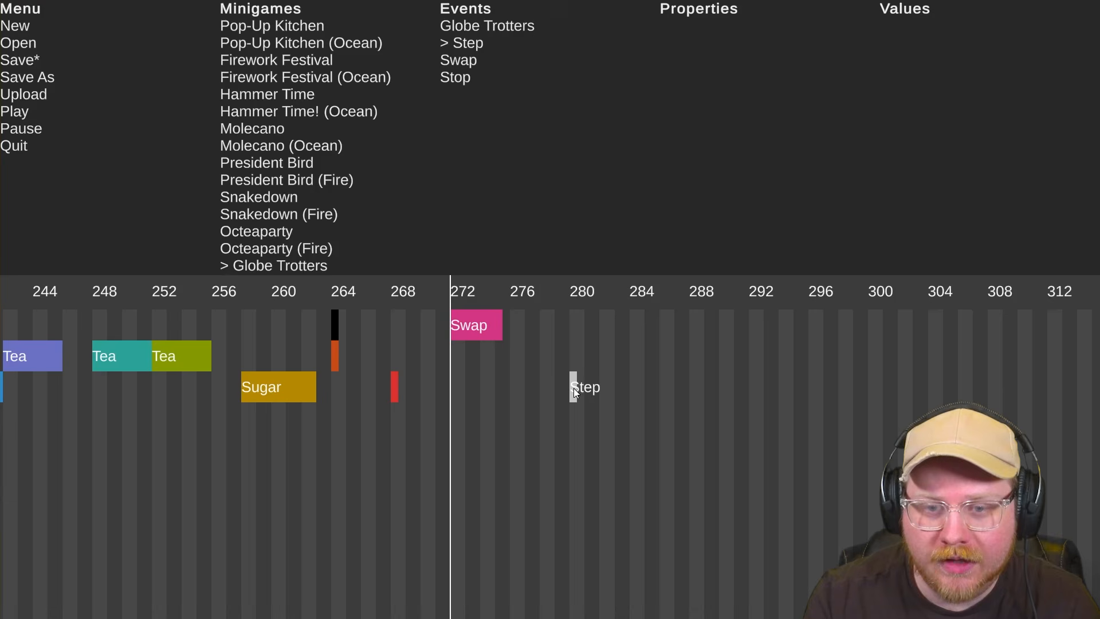
drag(553, 396, 558, 395)
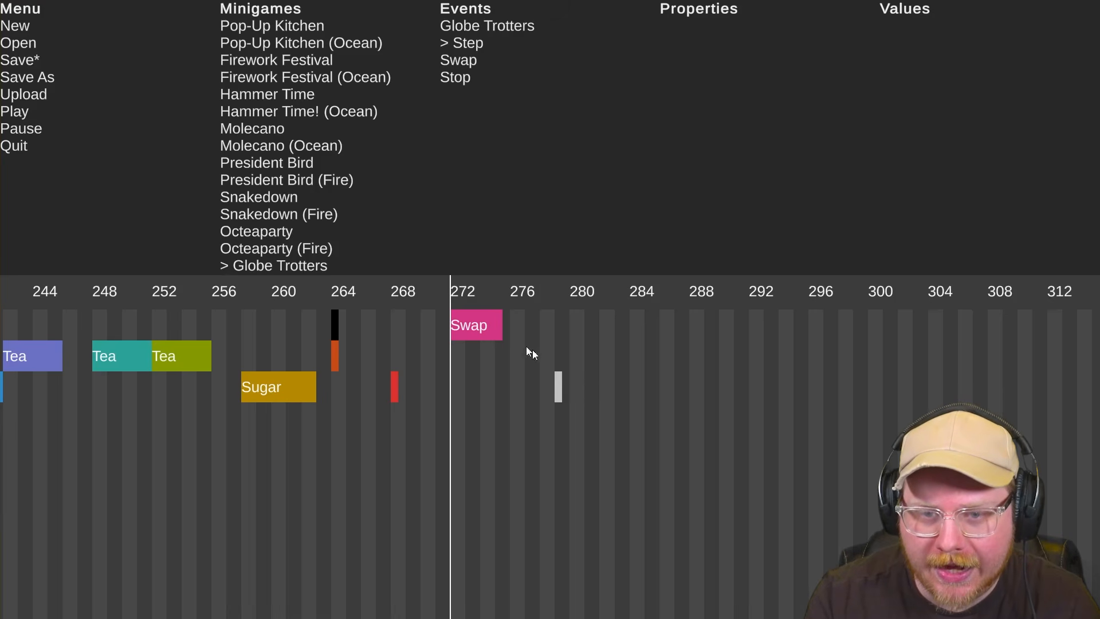
key(space)
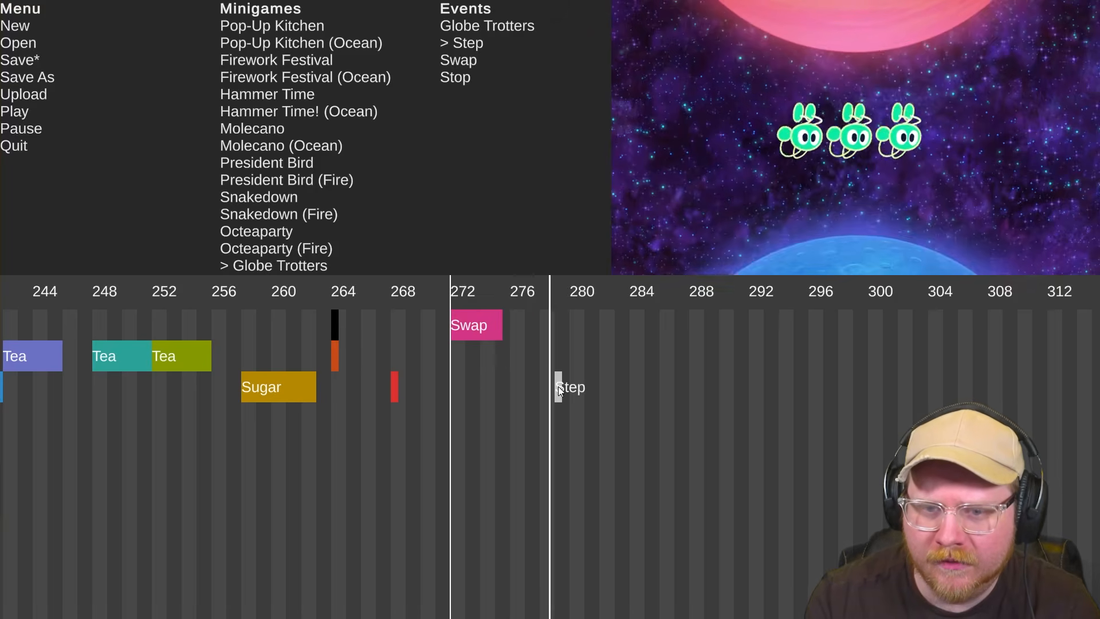
Move the duplicated Step event to beat 280 and play back the section from beat 272
click(559, 386)
click(494, 391)
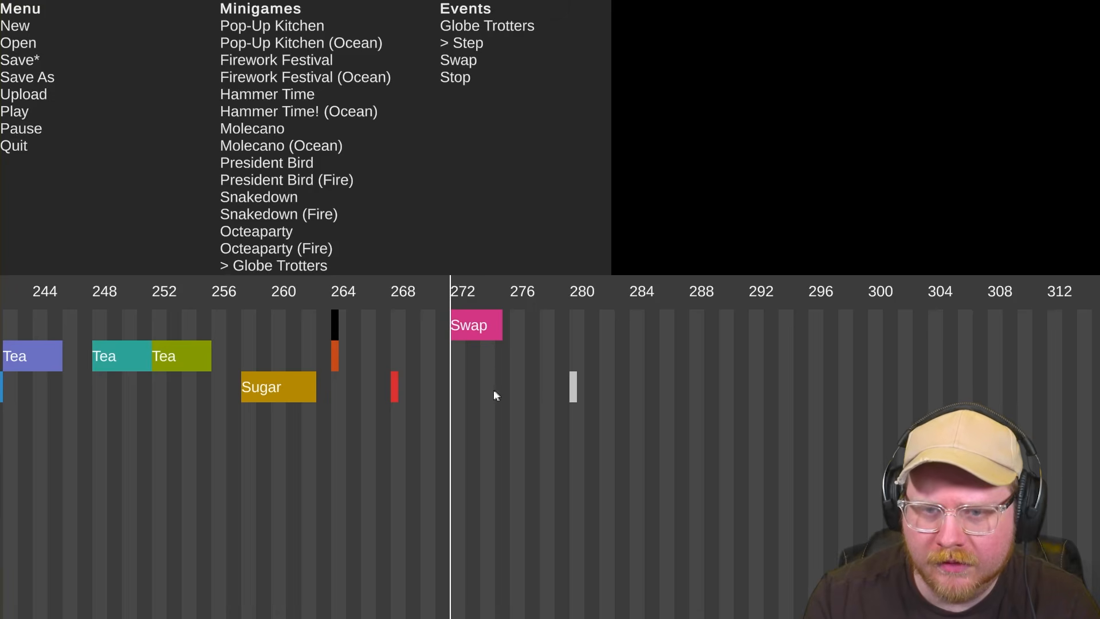
key(space)
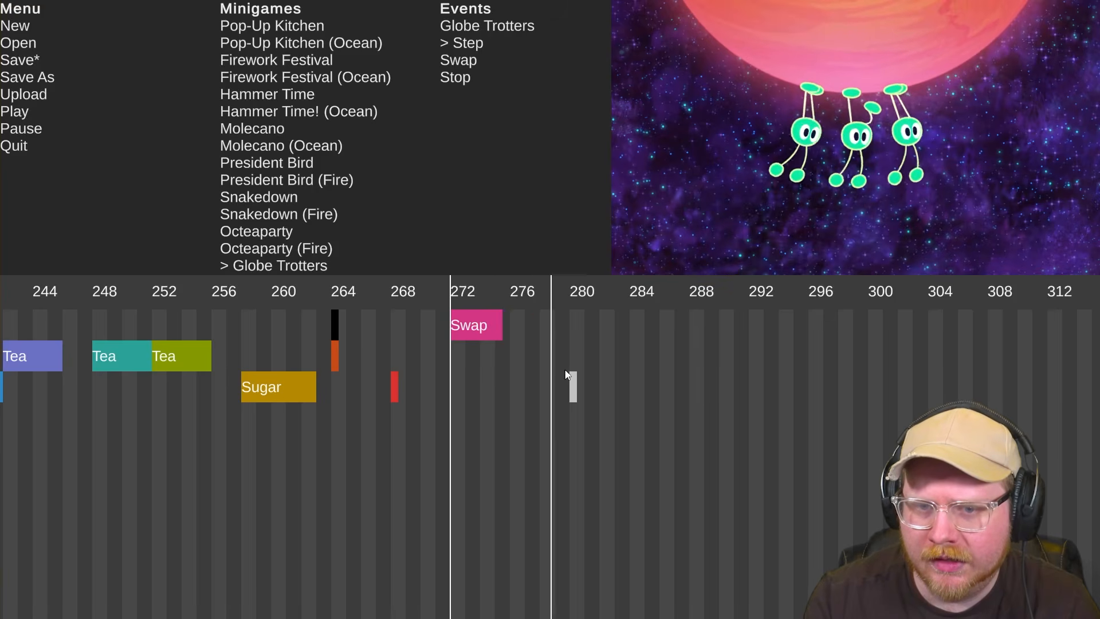
click(576, 389)
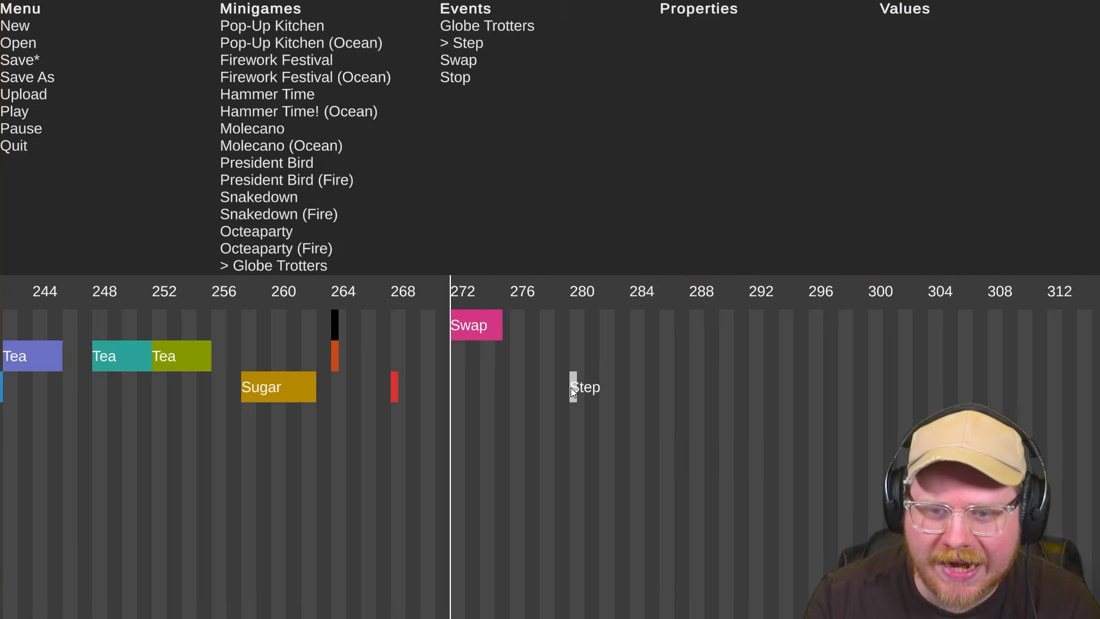
Compare the timing of the Swap event with the second Step event and replay the section from beat 272
mouse_move(452, 304)
mouse_down()
mouse_move(536, 309)
mouse_move(455, 304)
mouse_up()
click(460, 319)
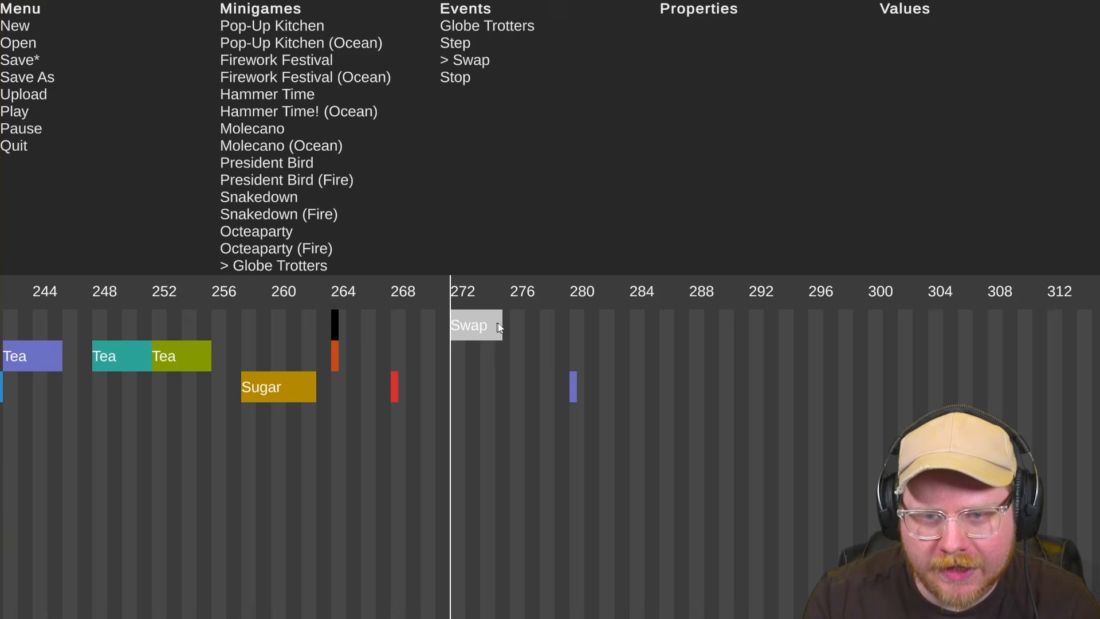
click(574, 384)
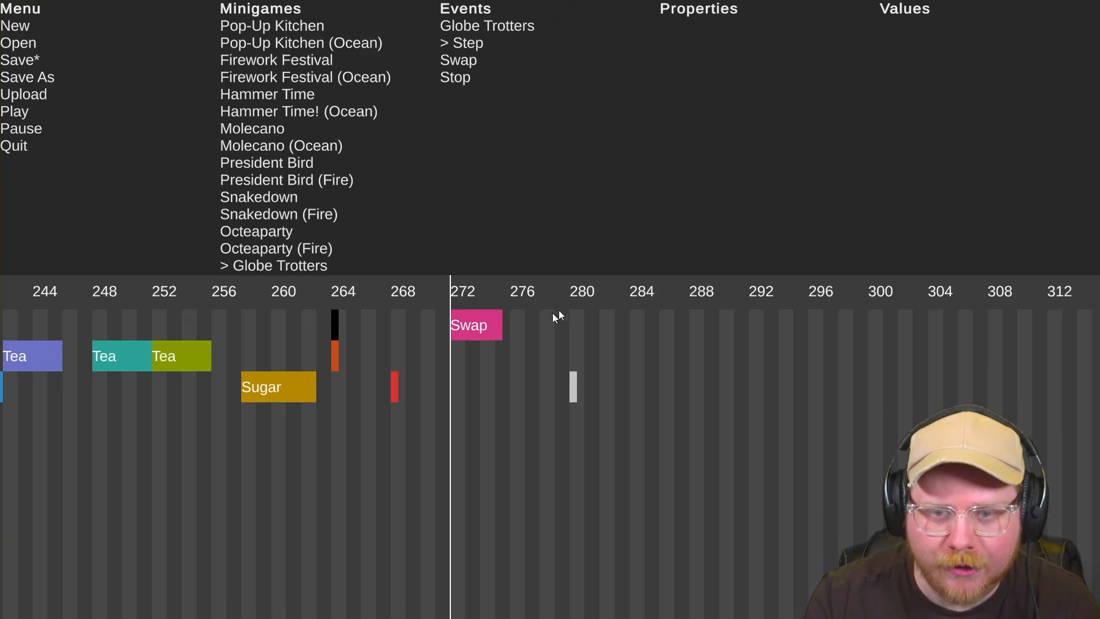
click(459, 321)
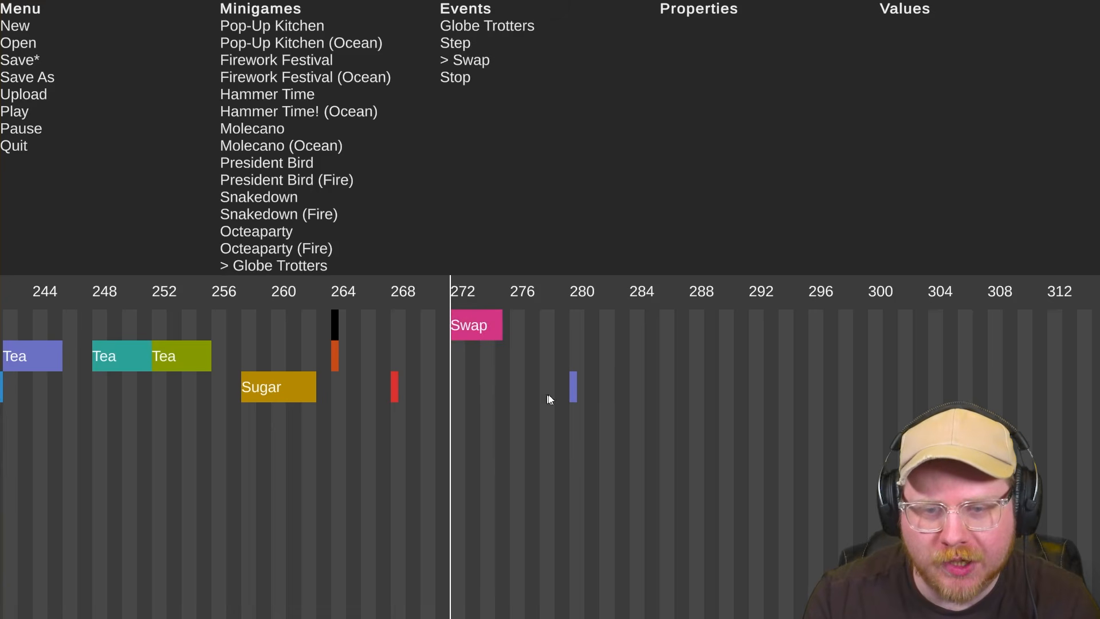
click(573, 384)
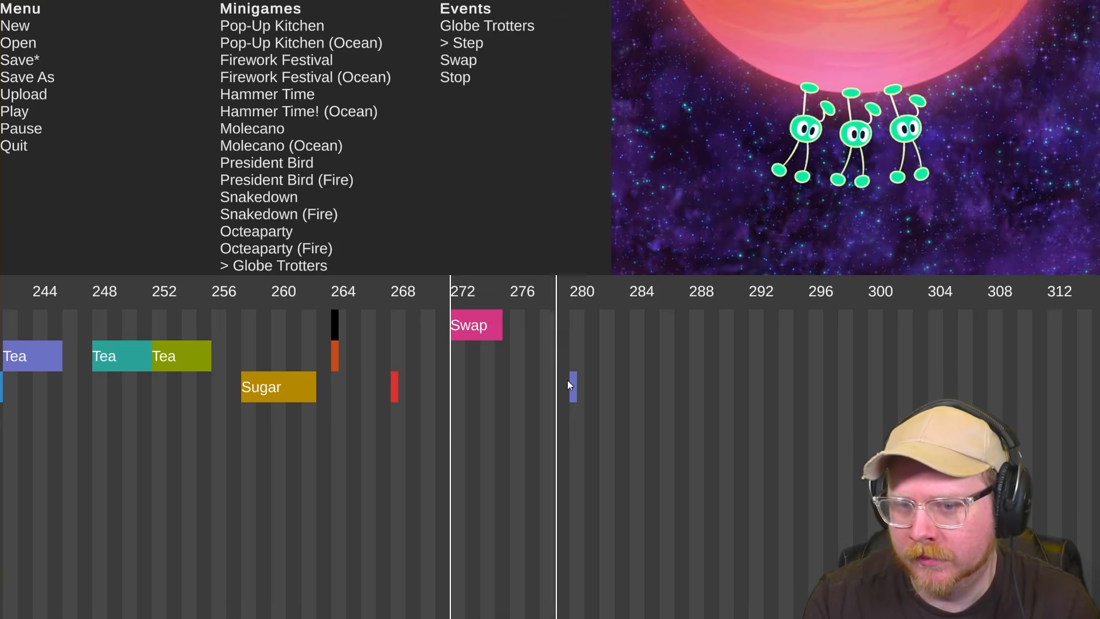
key(space)
Try the second Step event at beat 288 and set the playback start to beat 268
drag(572, 382, 693, 385)
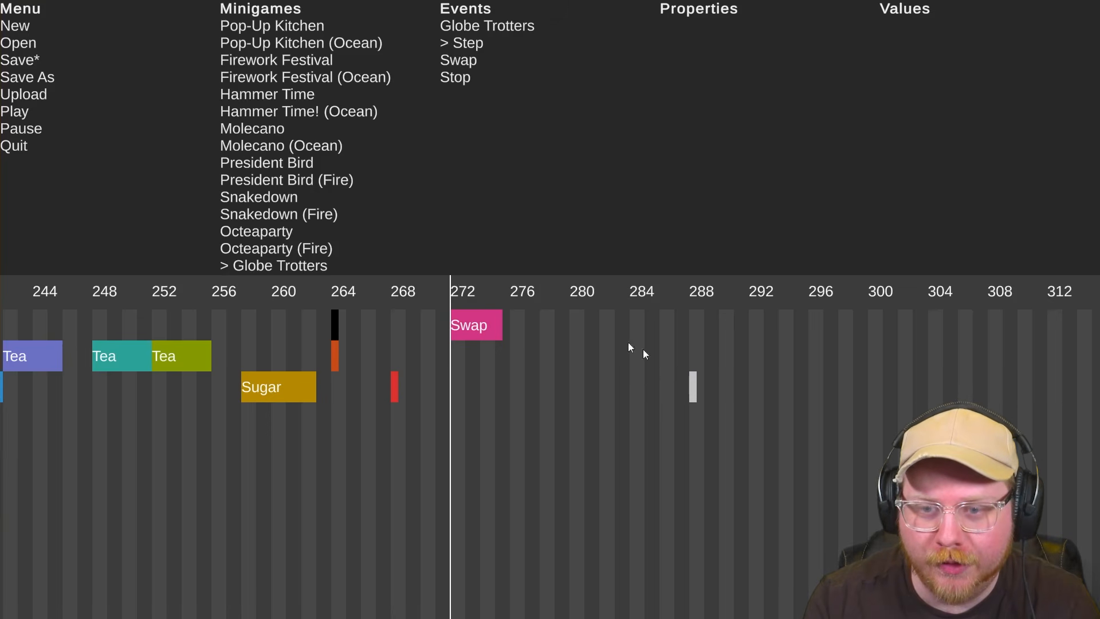
click(391, 291)
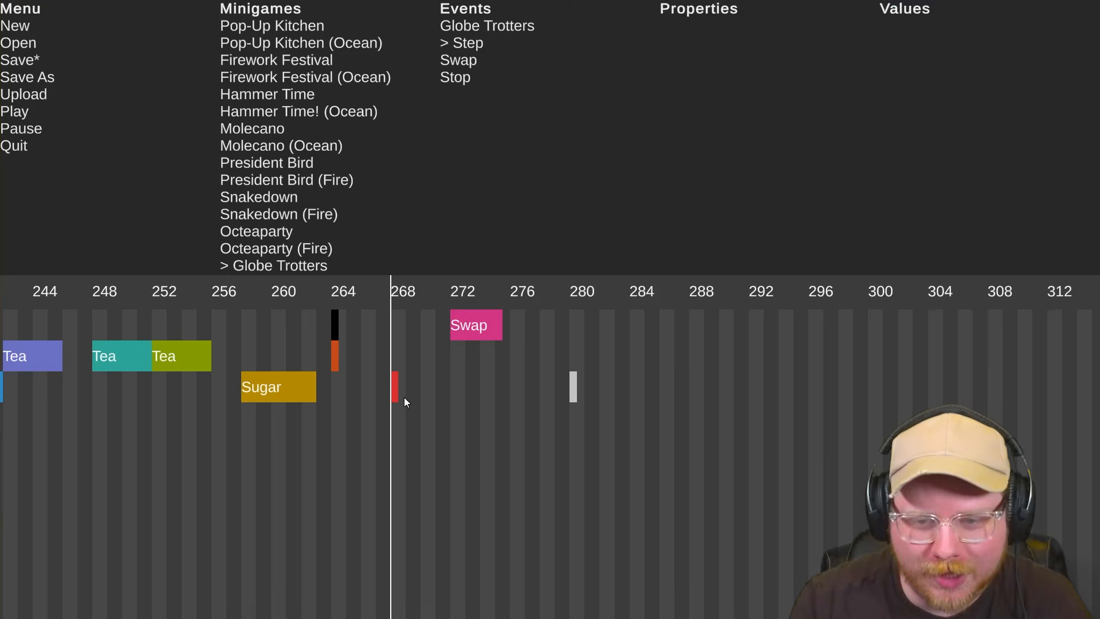
Add a Swap event at beat 284 and a Stop event at beat 312, and set the playback start to beat 312
click(651, 325)
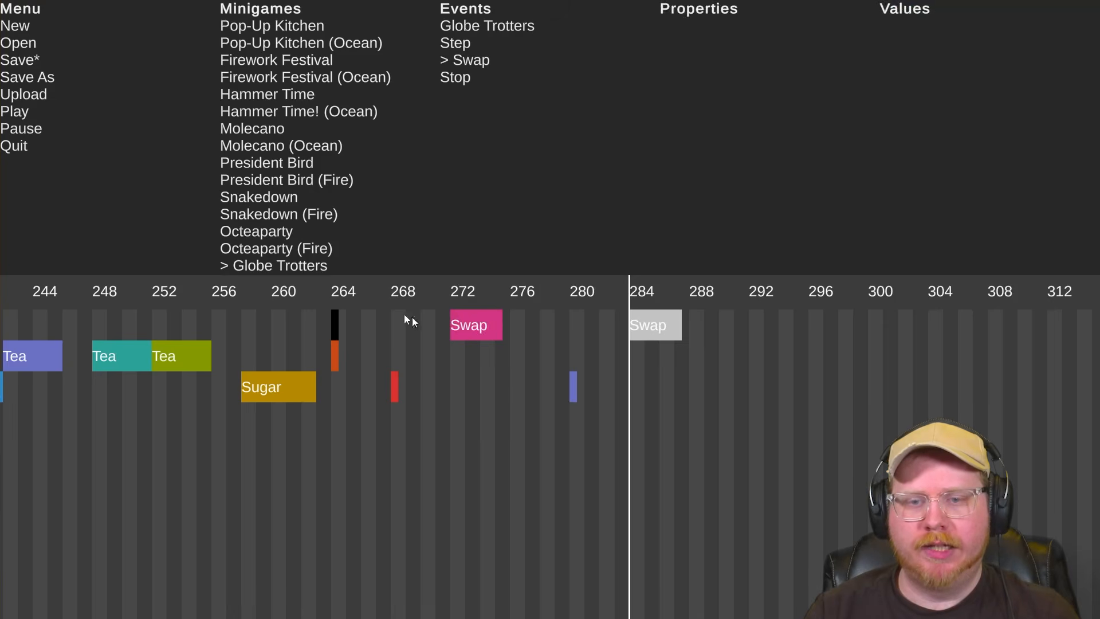
click(331, 291)
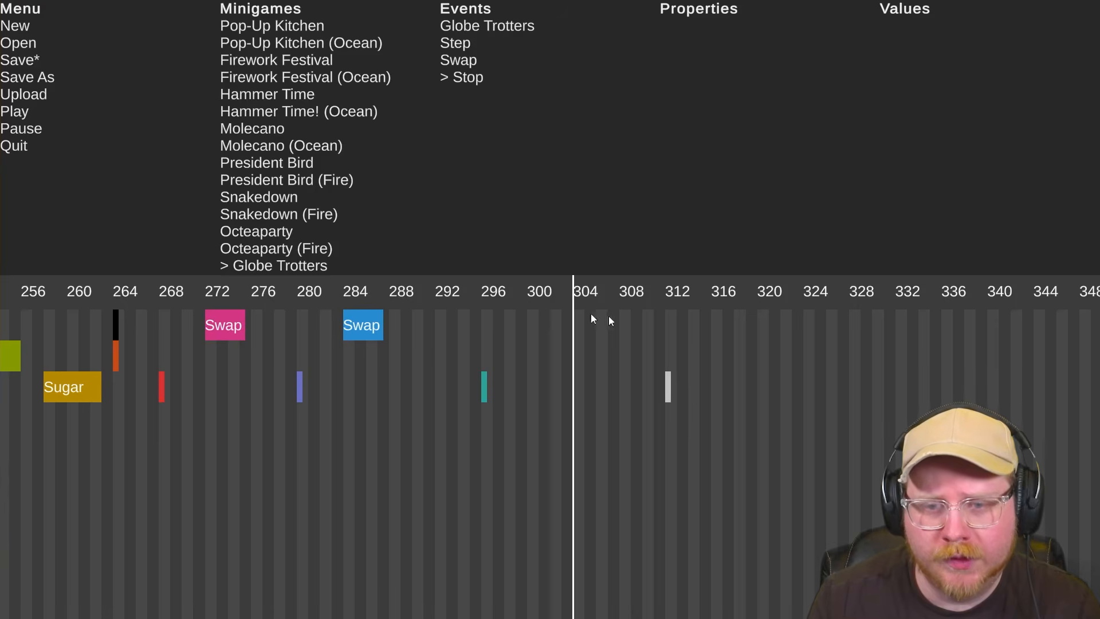
click(659, 292)
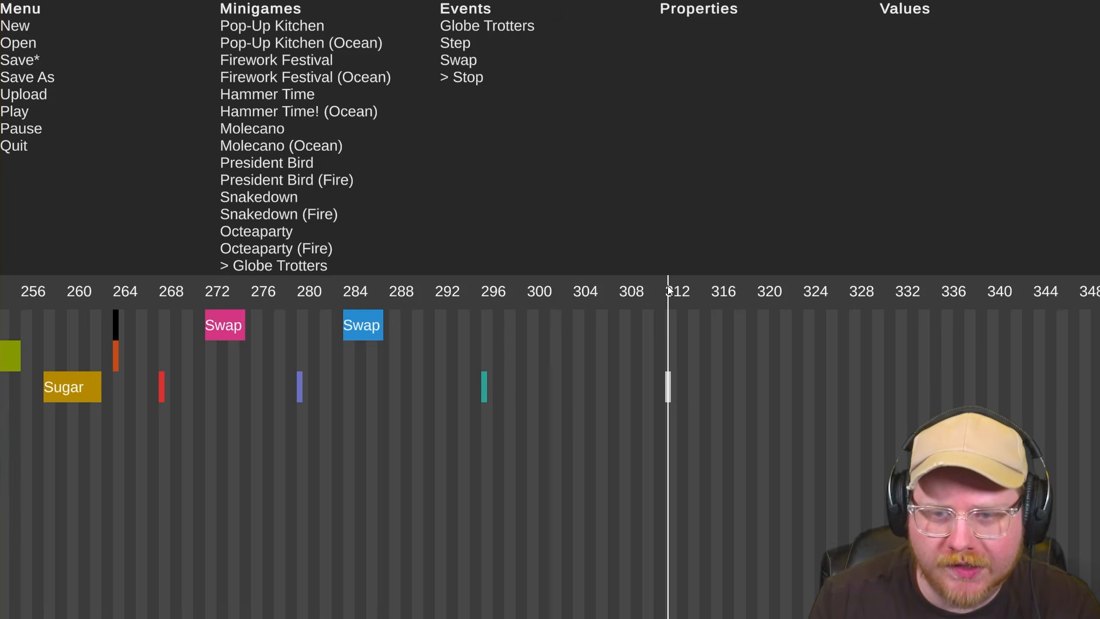
scroll(649, 336, up, 3)
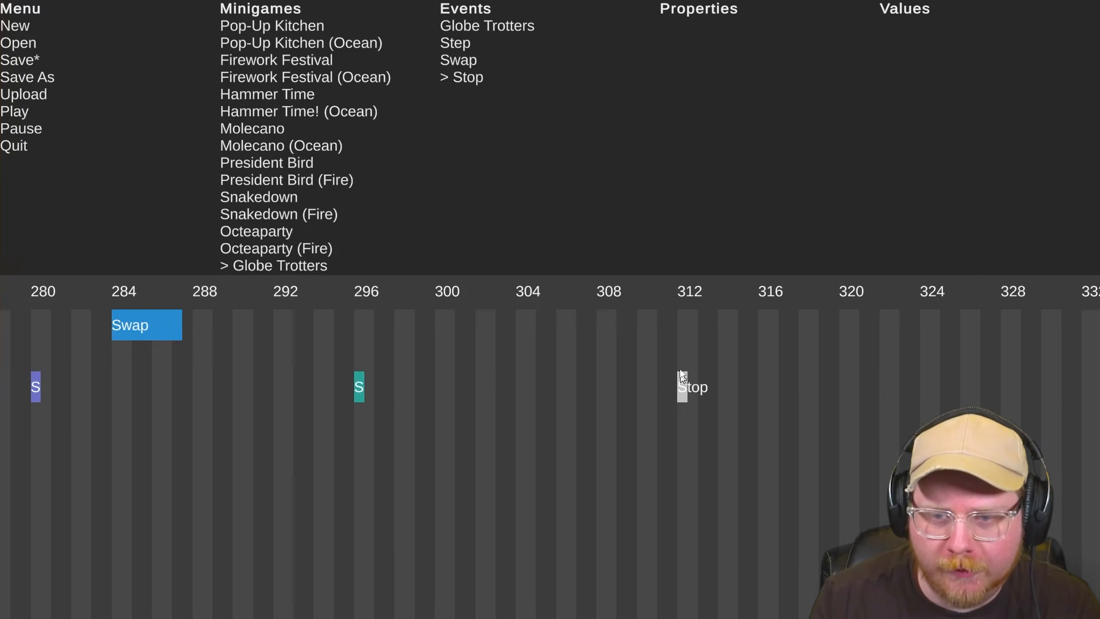
click(677, 296)
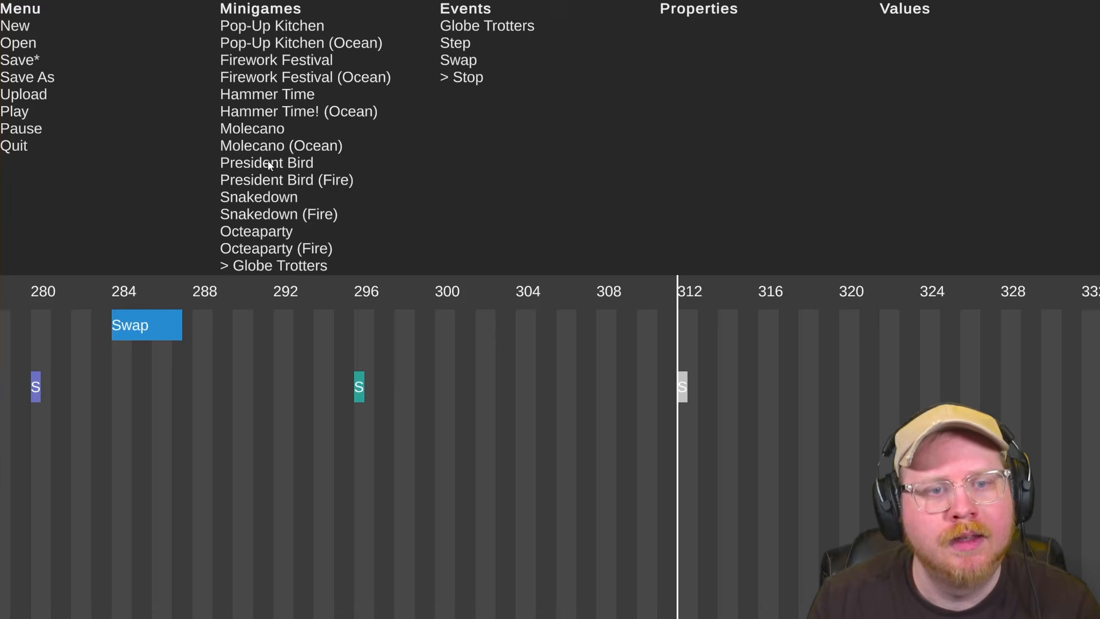
Look through the full minigame list and show the events available for Molecano
scroll(269, 164, down, 1)
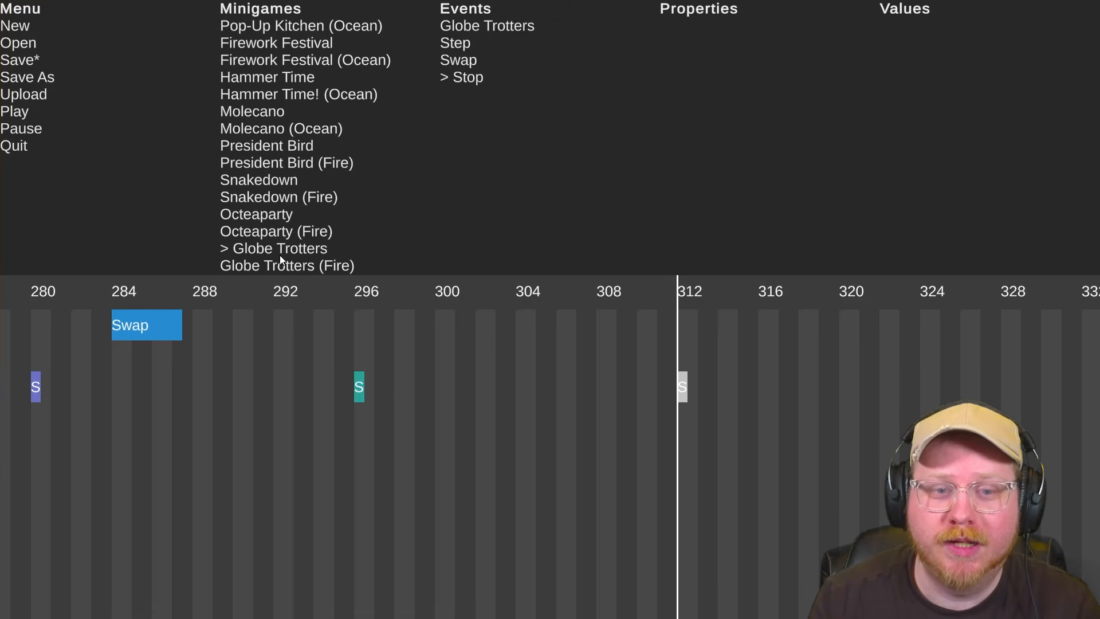
scroll(285, 205, up, 3)
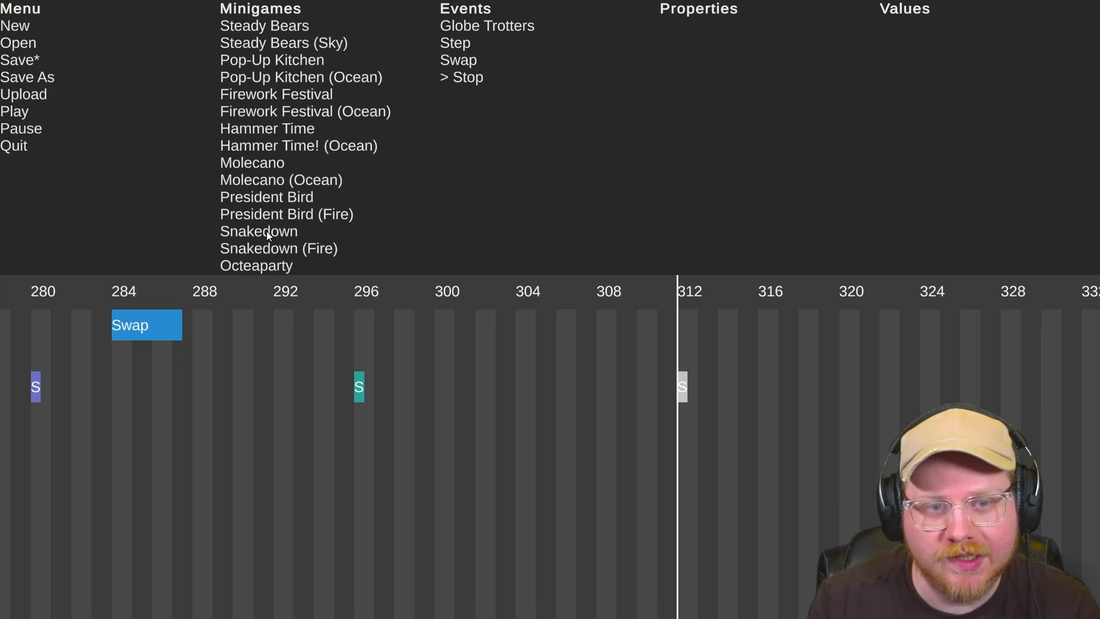
click(269, 162)
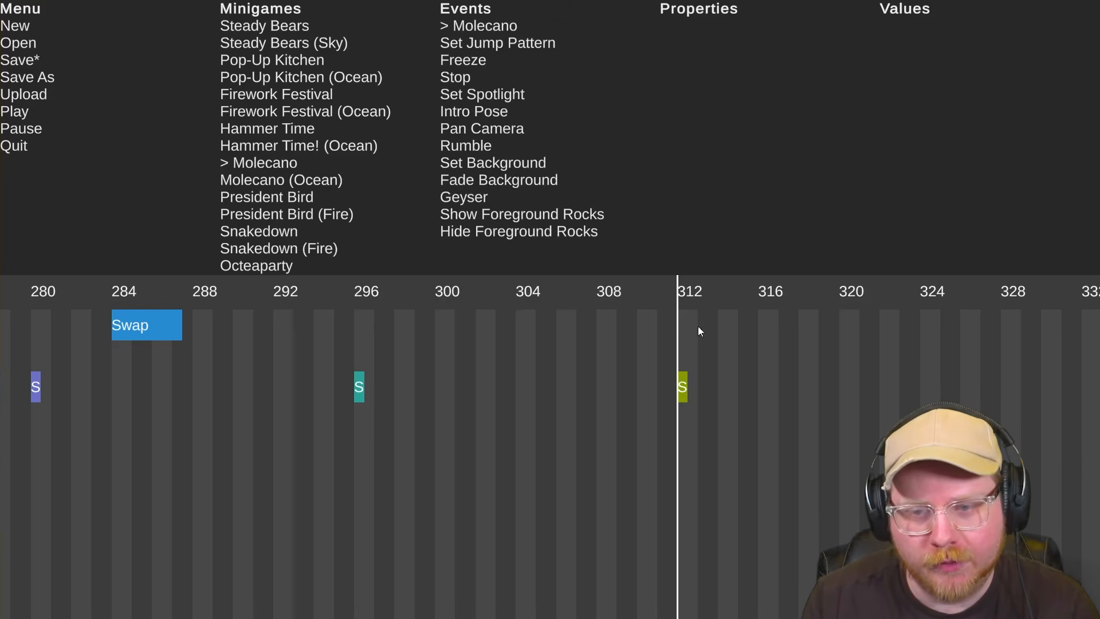
scroll(297, 159, down, 3)
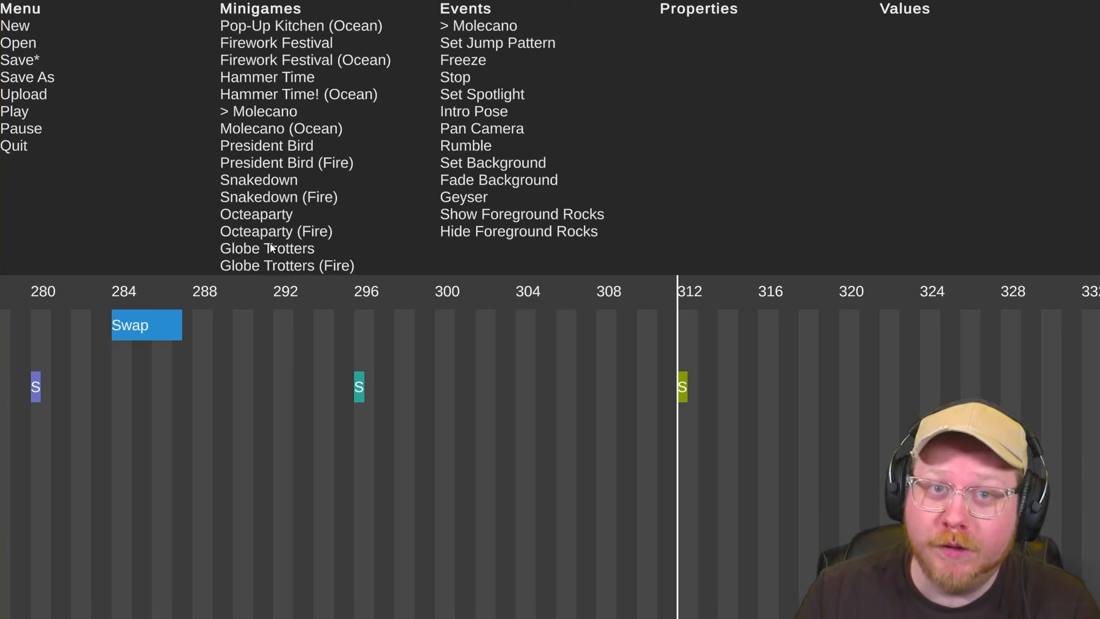
scroll(270, 243, up, 6)
scroll(270, 243, up, 15)
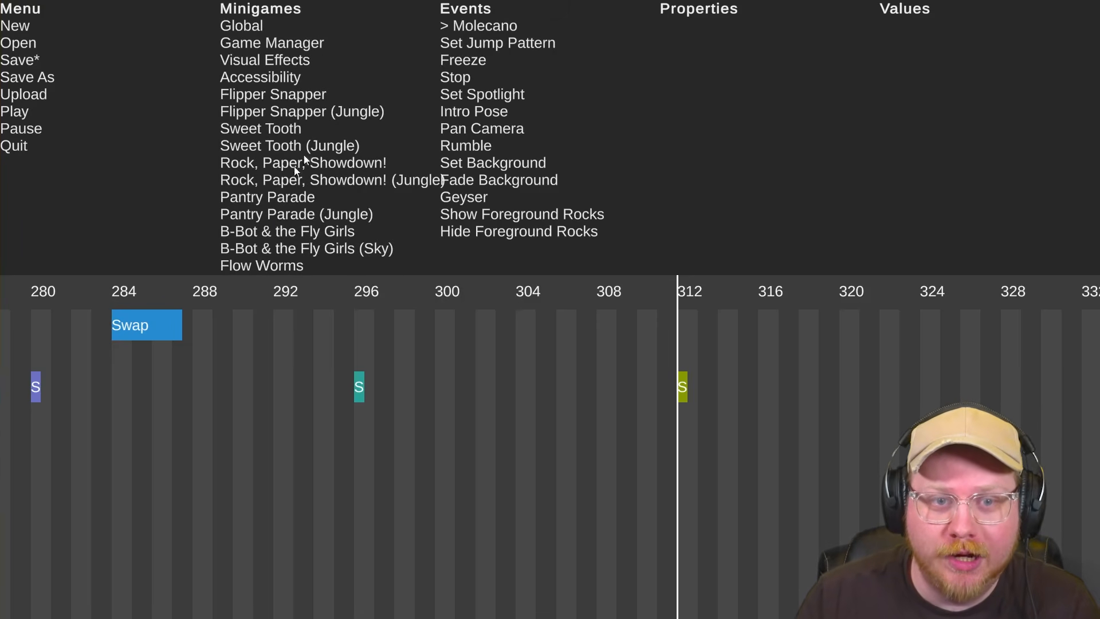
Place a Firework Festival (Ocean) event on the first track at beat 312 and check the properties of its Firework event
scroll(281, 137, down, 3)
scroll(329, 148, down, 5)
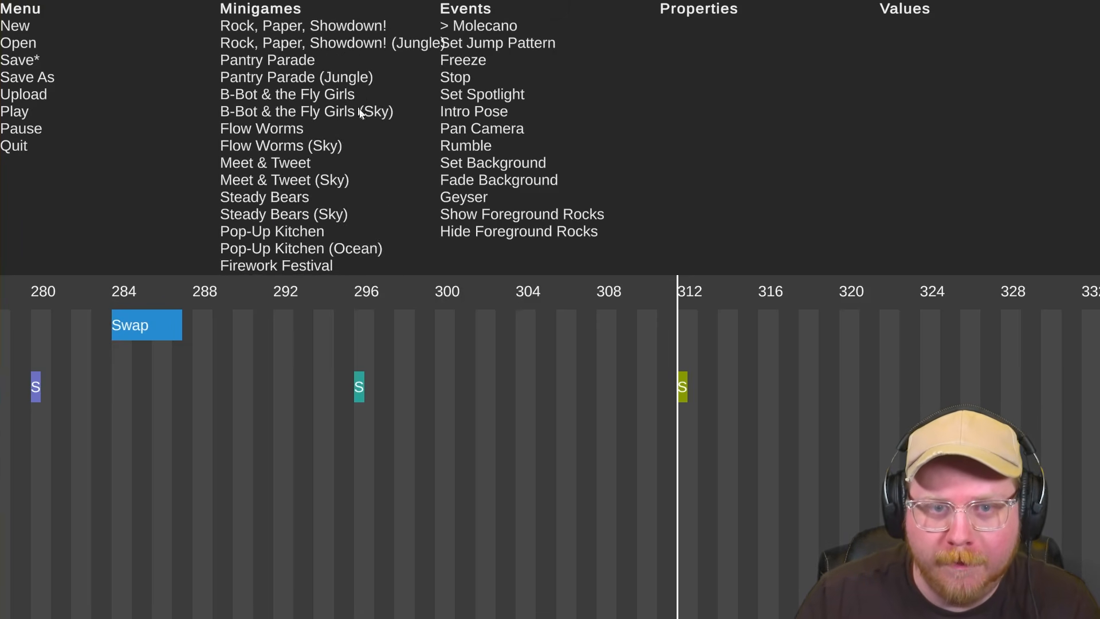
scroll(308, 108, down, 6)
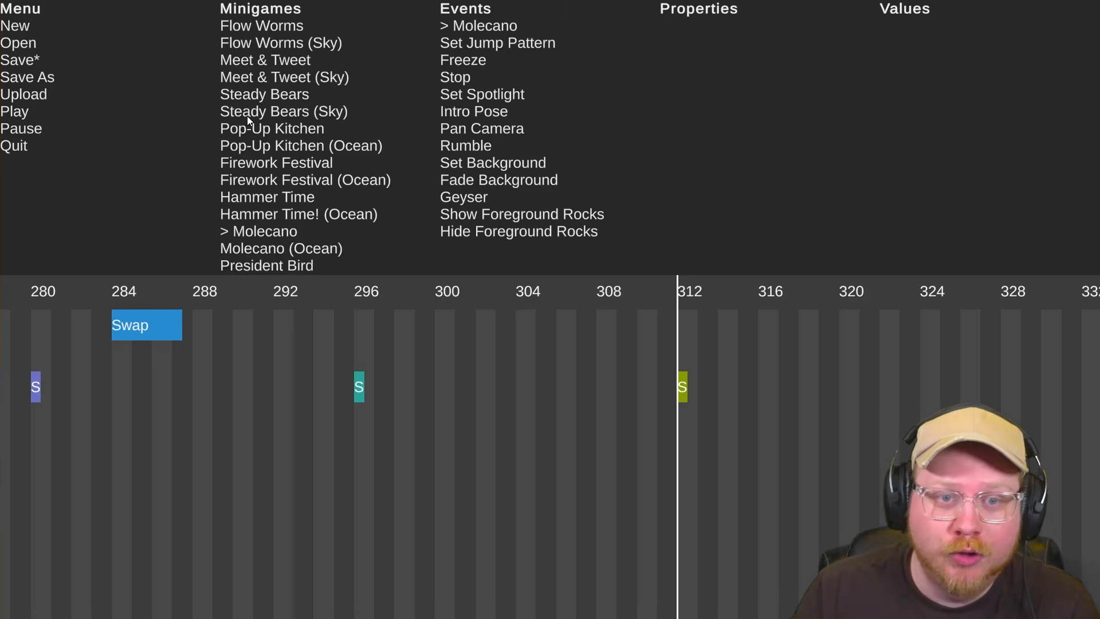
scroll(246, 115, down, 5)
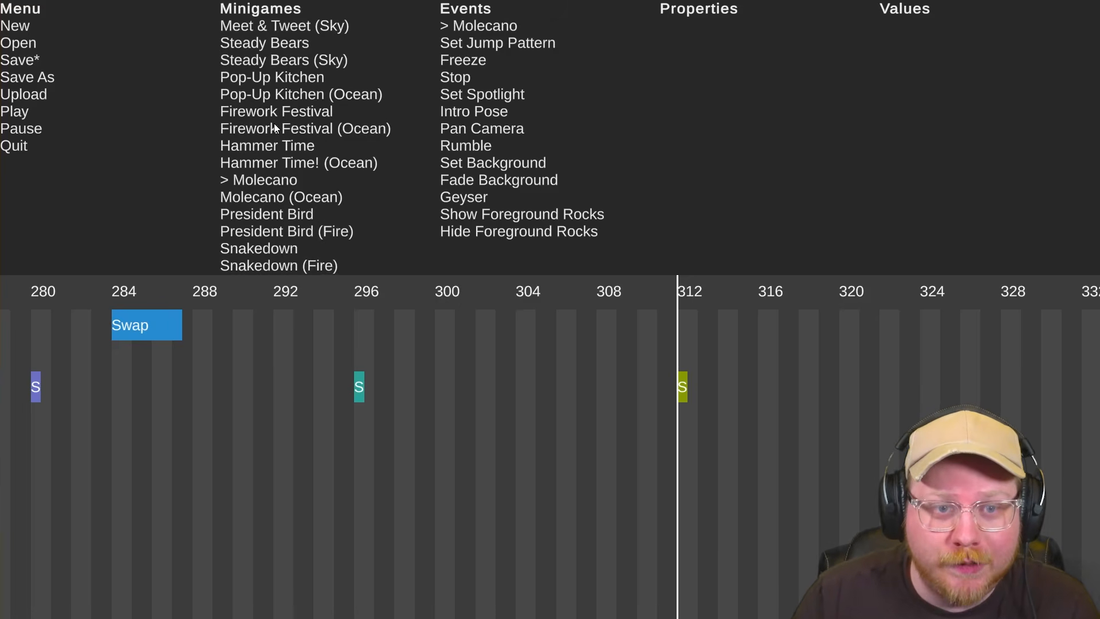
click(304, 93)
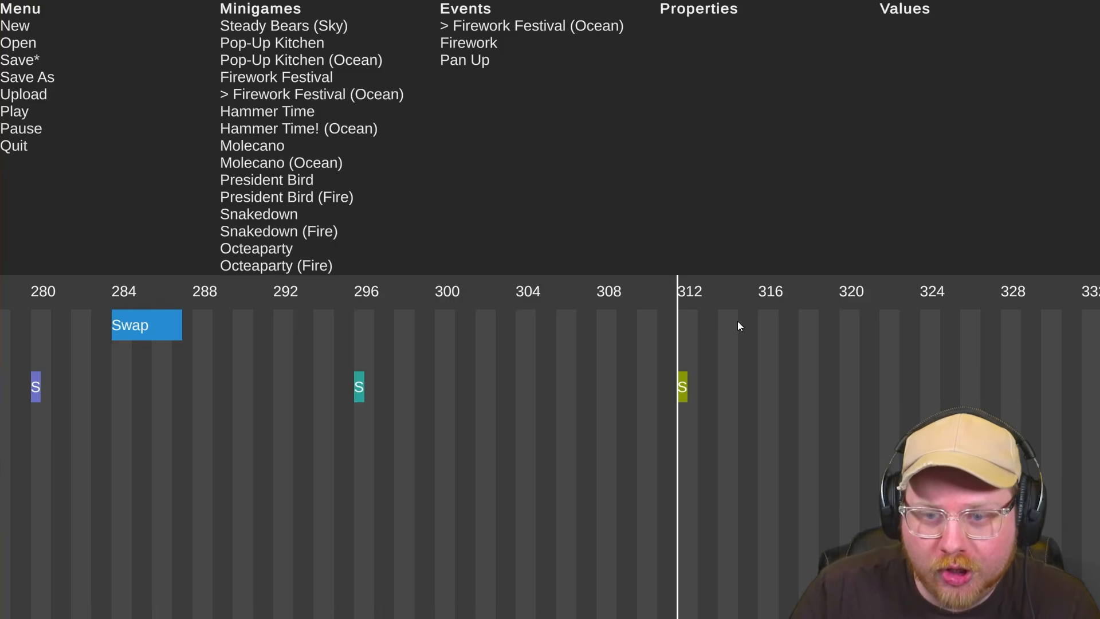
click(686, 325)
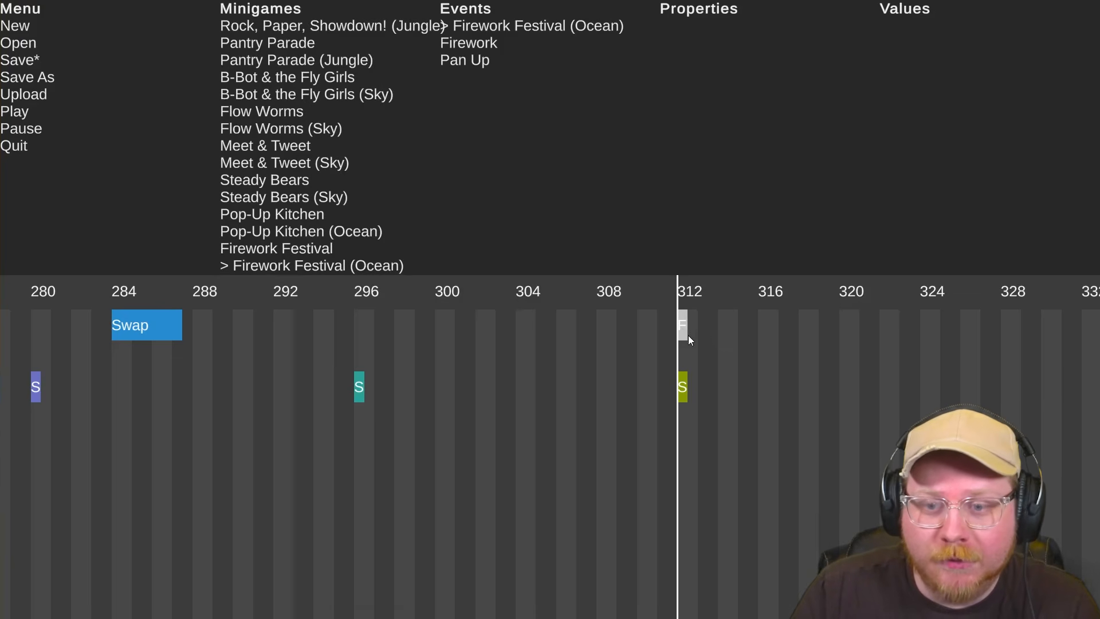
click(474, 44)
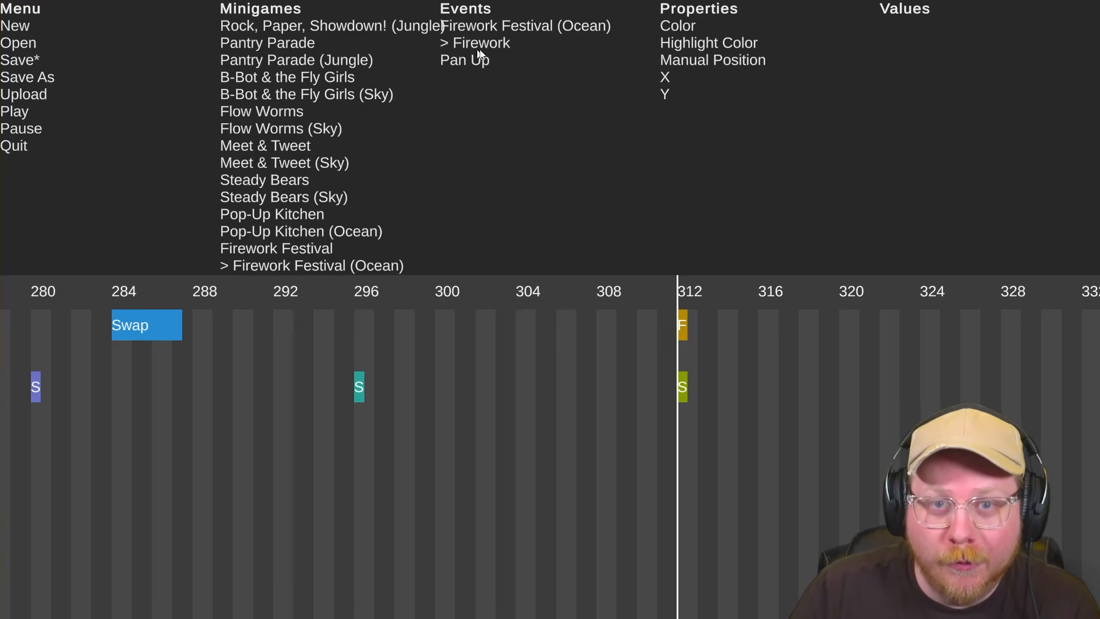
click(684, 326)
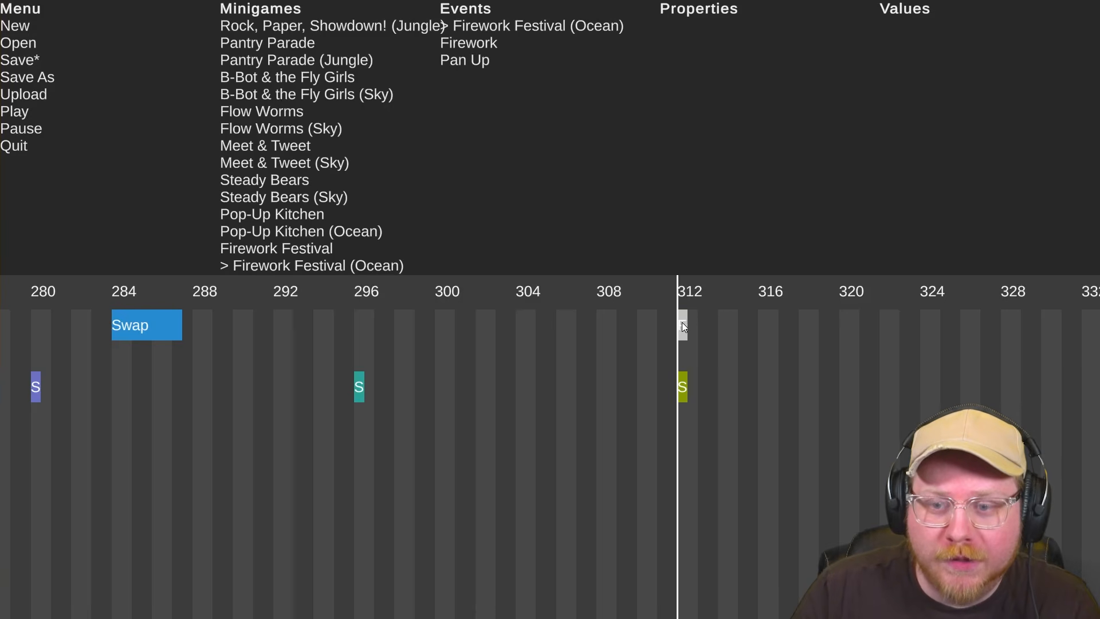
Try a Firework event from the regular Firework Festival on the second track at beat 312 and play it back
scroll(249, 172, down, 1)
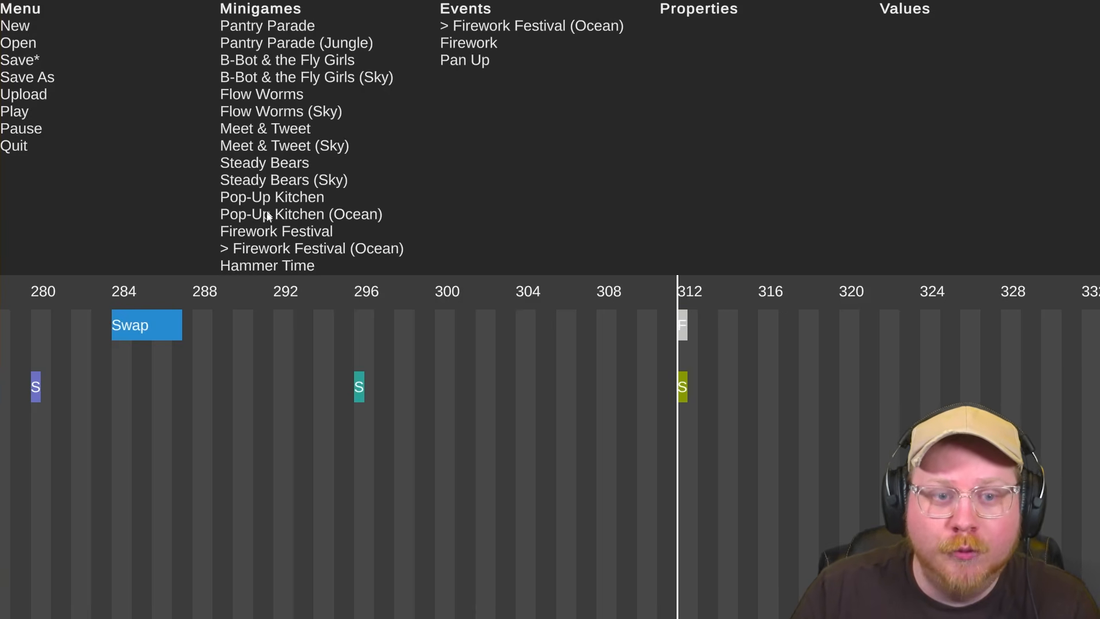
click(270, 231)
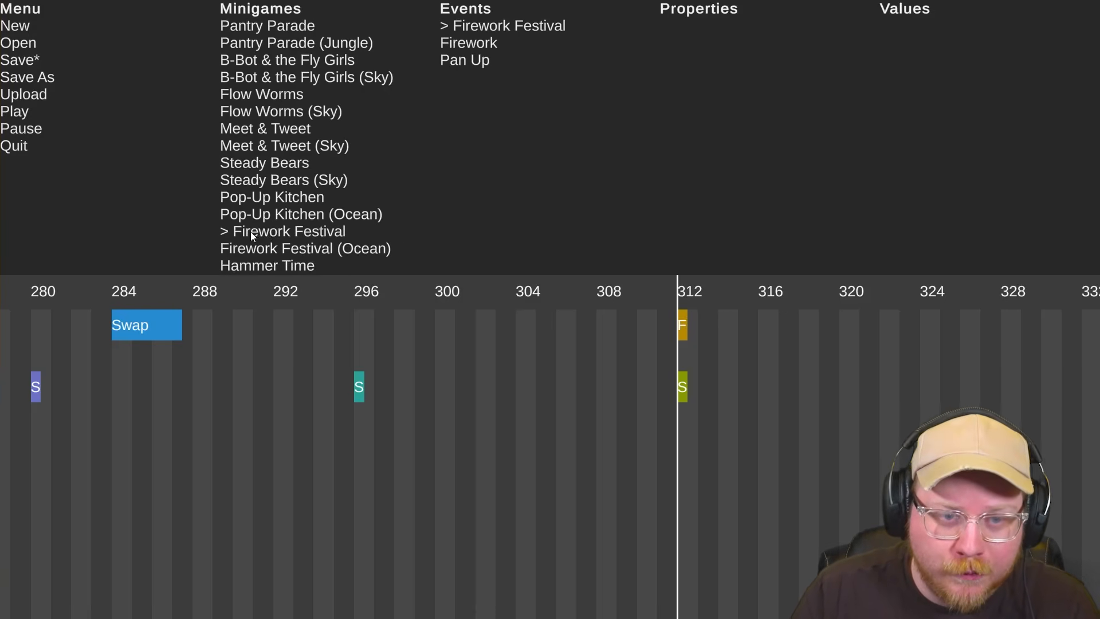
click(469, 46)
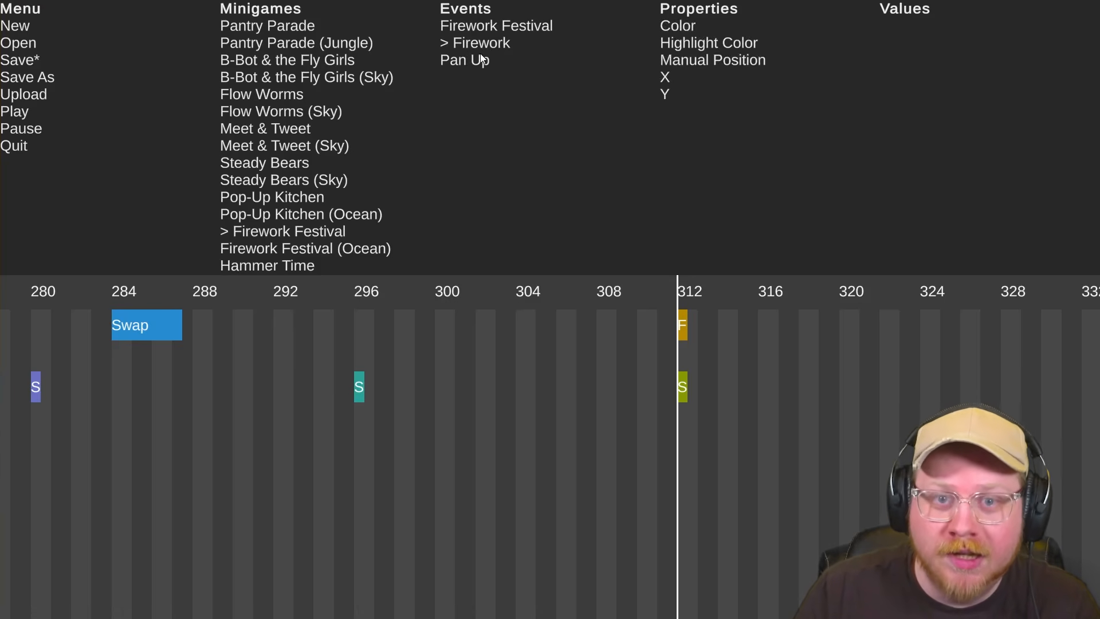
click(706, 346)
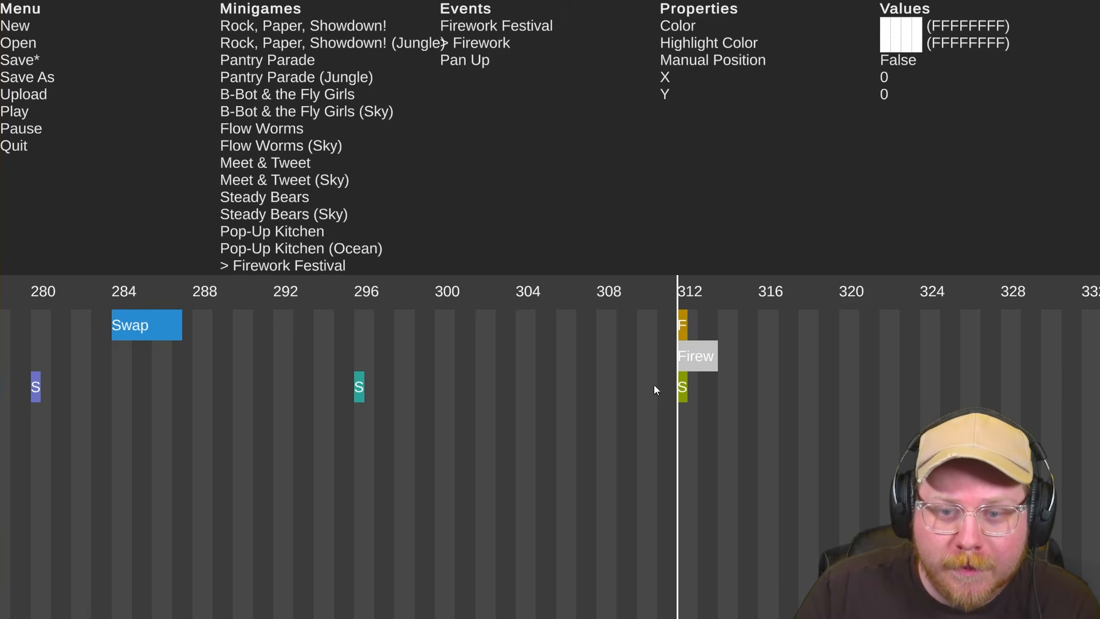
click(672, 344)
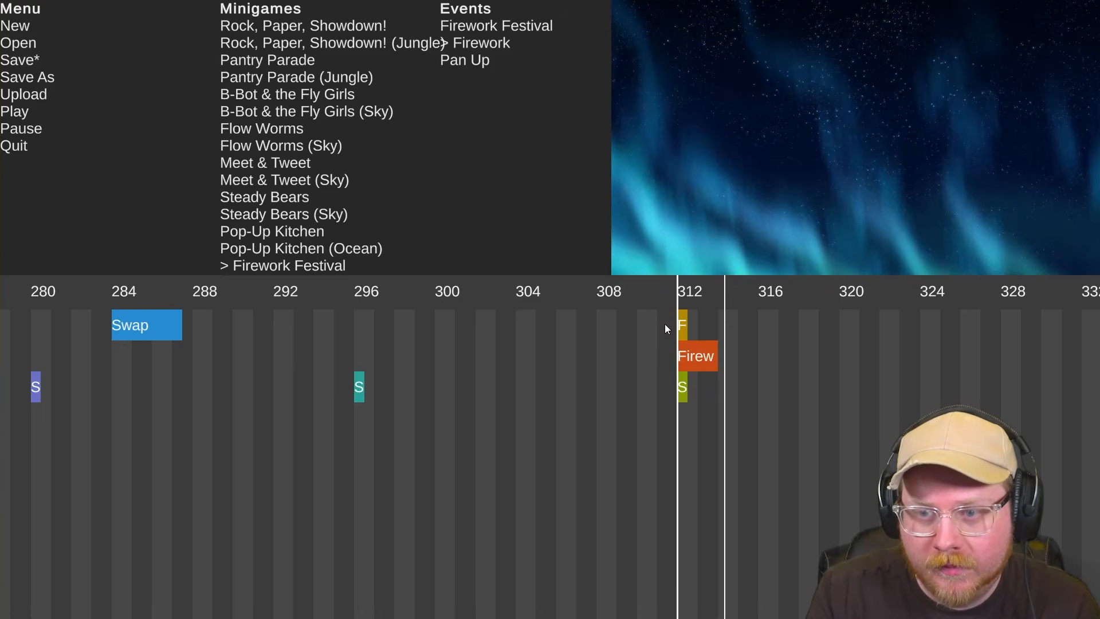
key(space)
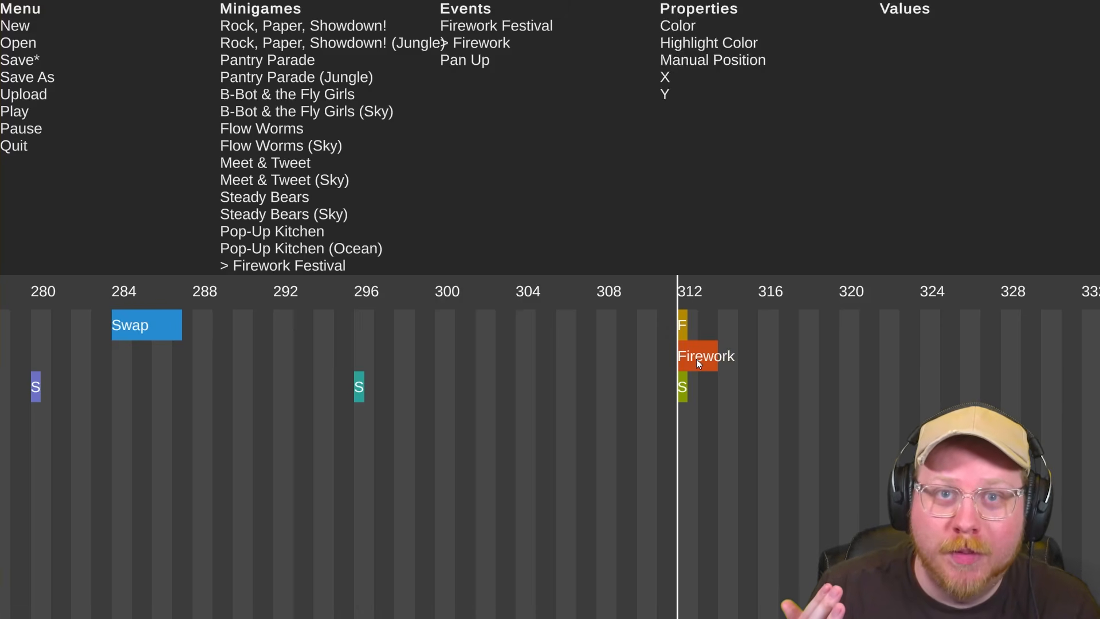
Compare the Firework event with the Firework Festival (Ocean) event above it and delete the Firework event
click(684, 324)
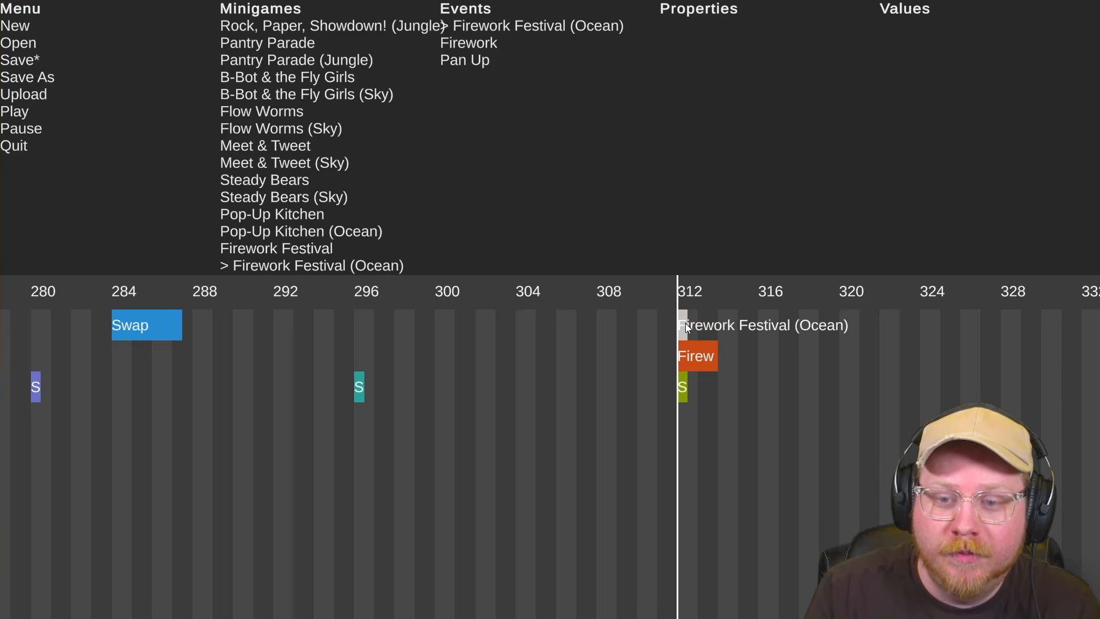
click(696, 359)
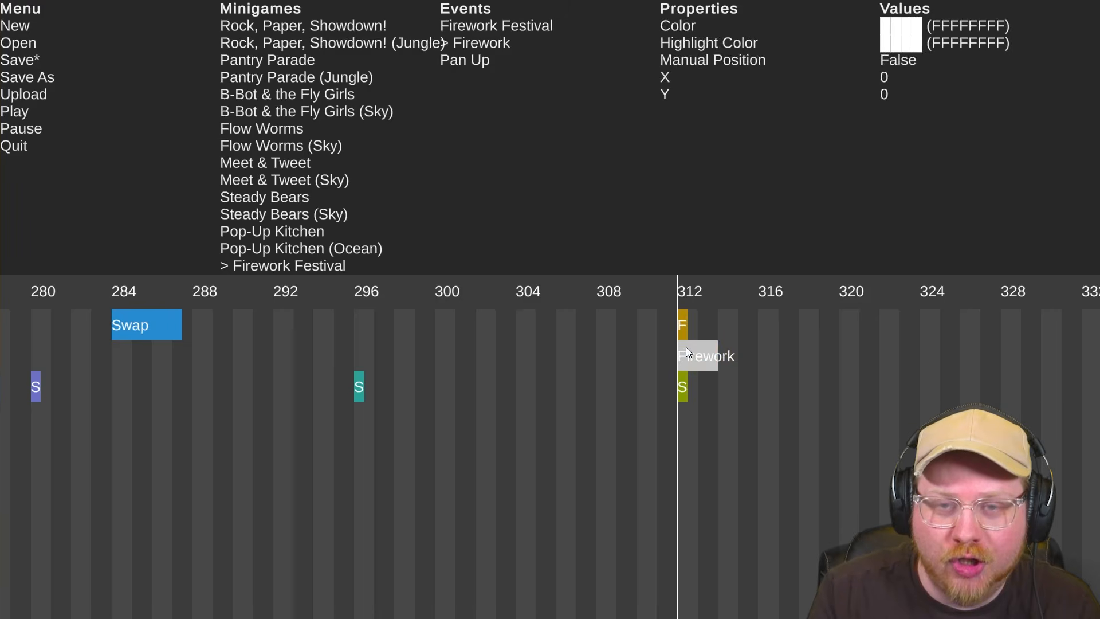
key(Delete)
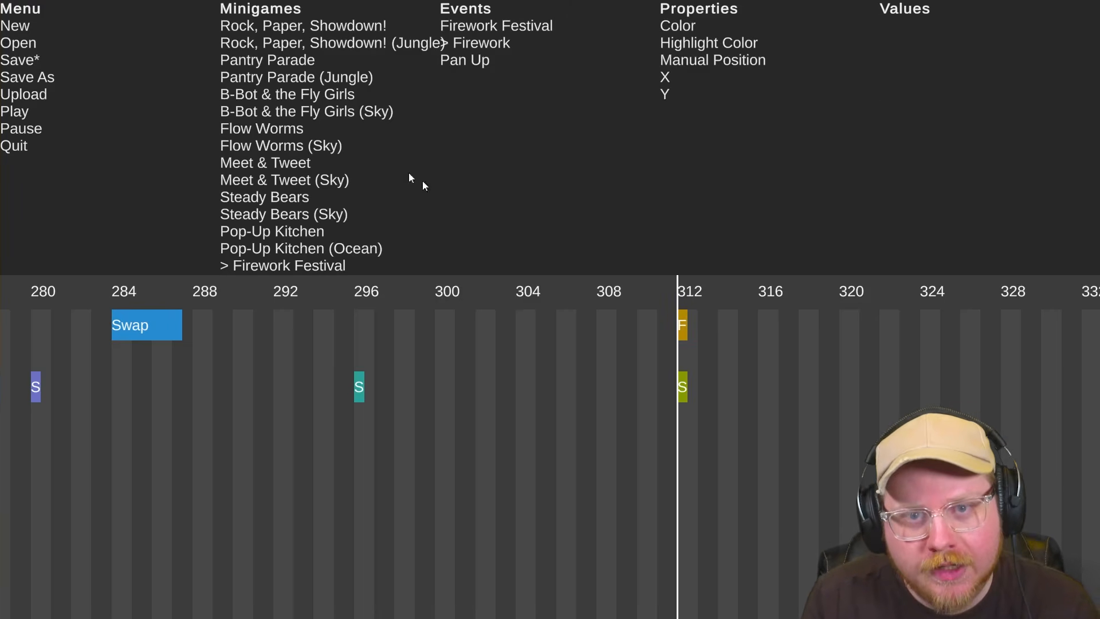
Add a Firework event from Firework Festival (Ocean) on the second track at beat 312 and play it back
scroll(282, 218, down, 2)
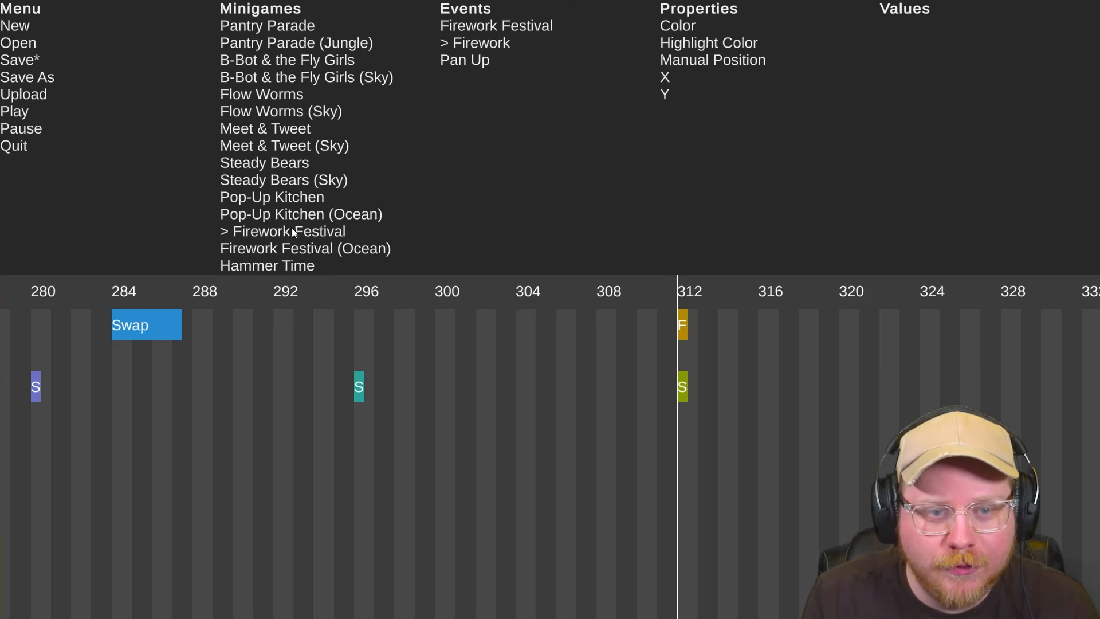
click(299, 249)
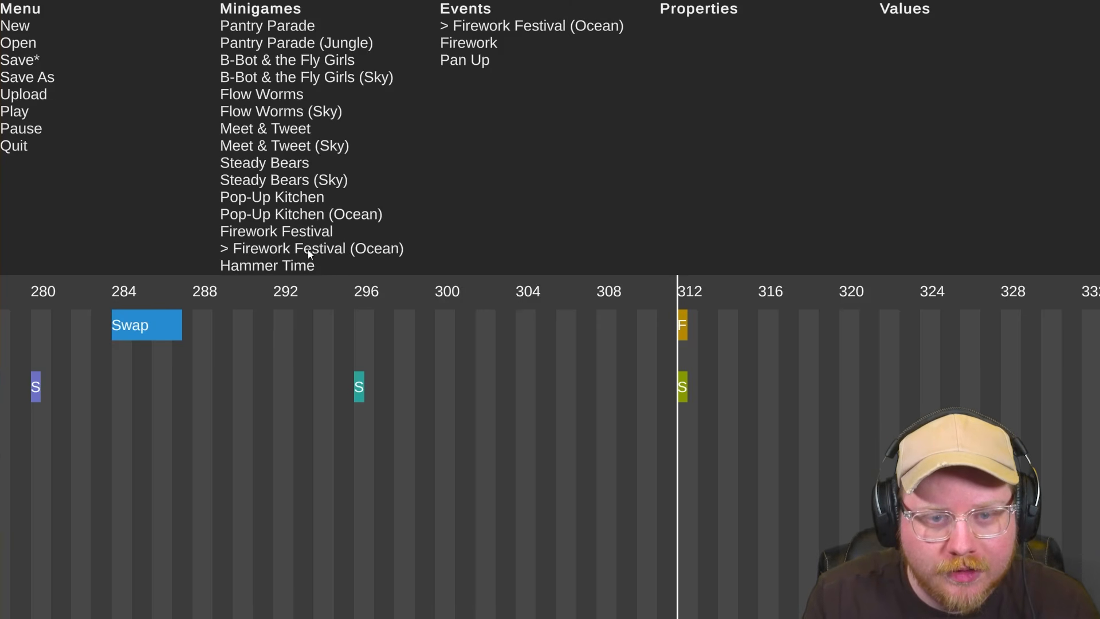
click(458, 44)
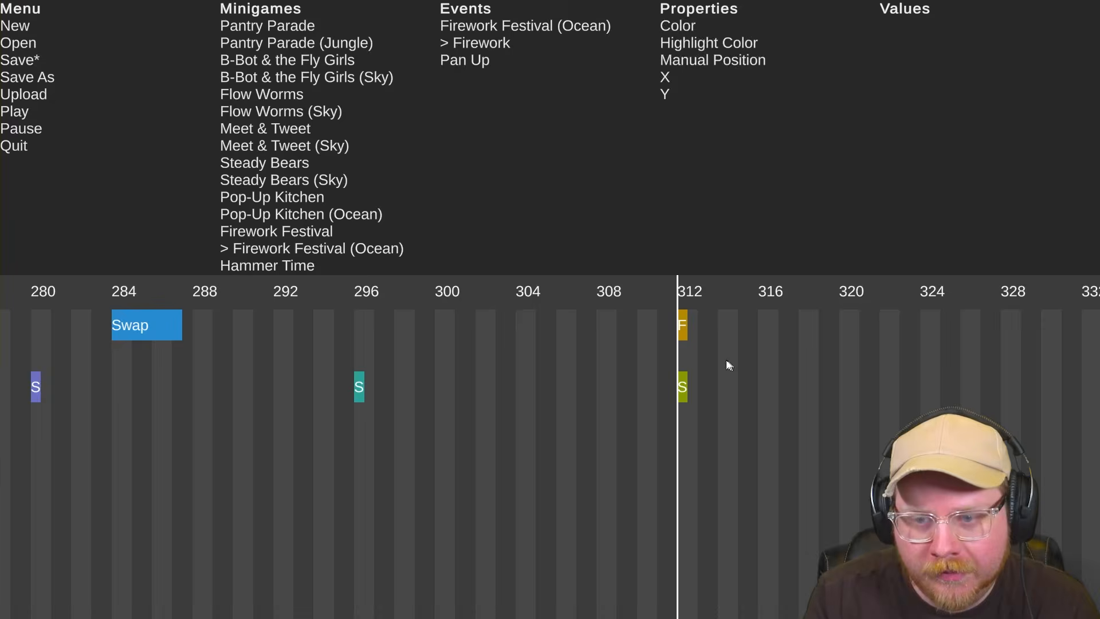
click(686, 359)
click(612, 362)
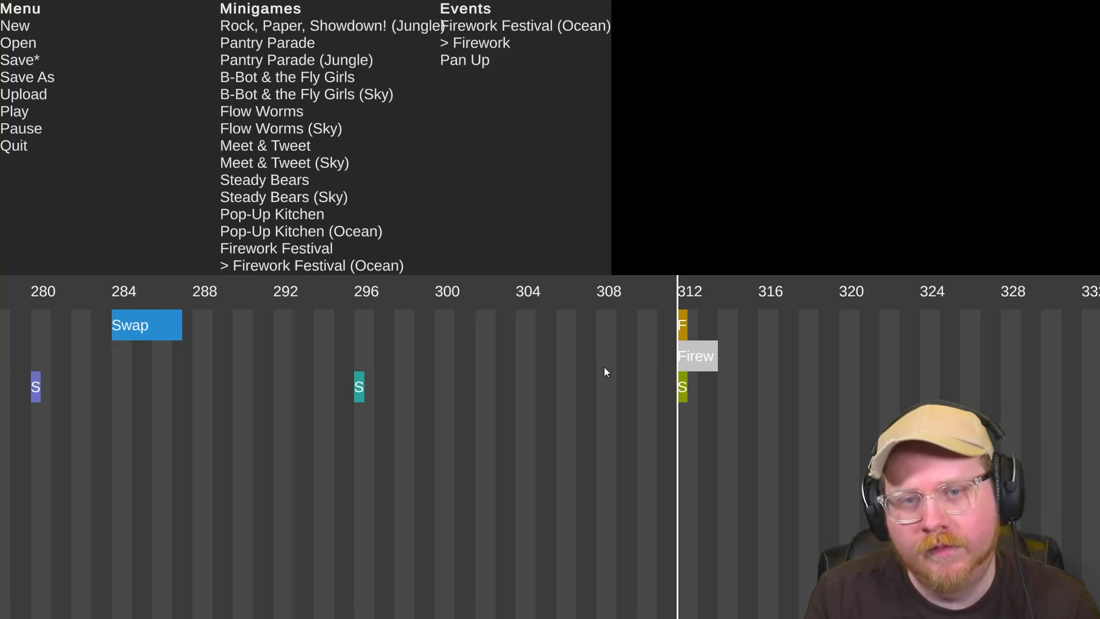
key(space)
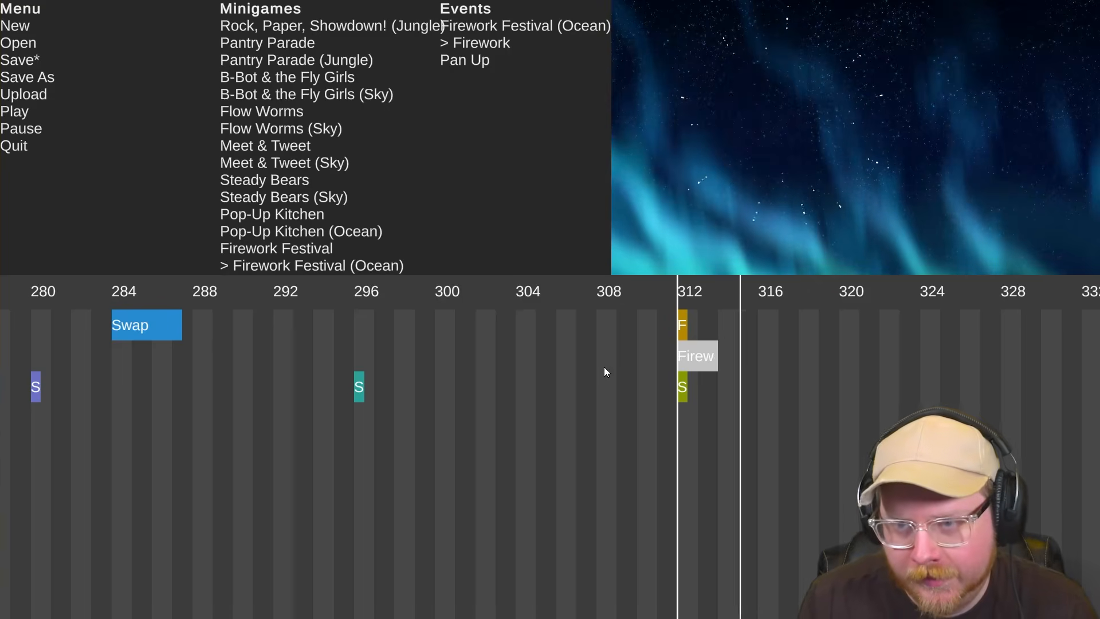
key(space)
Look through the minigame list and examine the events available for Pop-Up Kitchen, Pop-Up Kitchen (Ocean) and Steady Bears
click(682, 386)
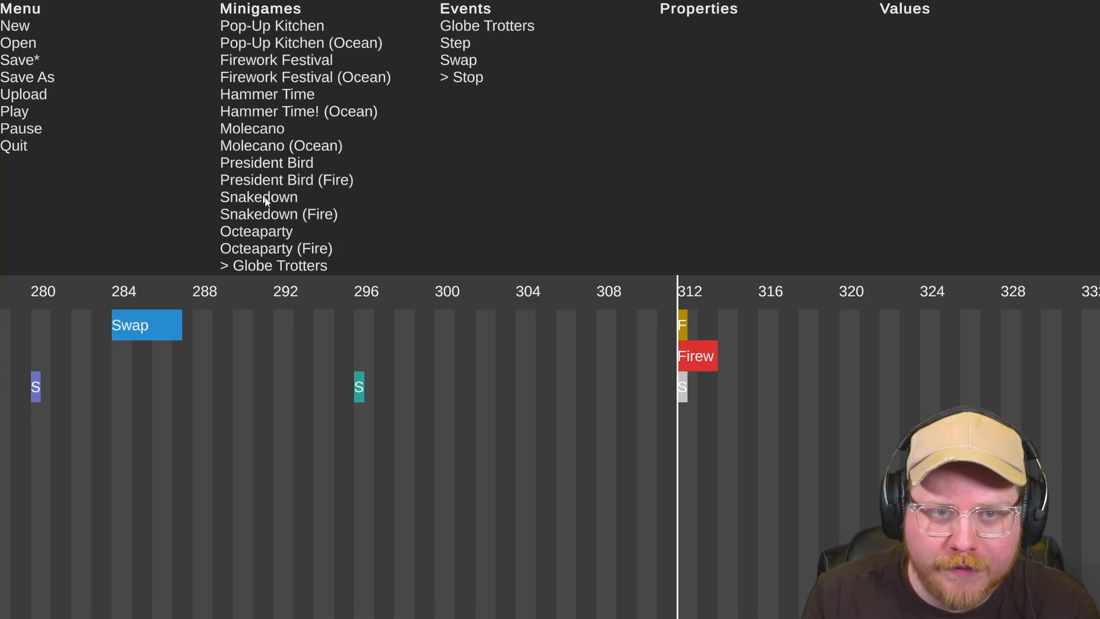
scroll(286, 201, up, 1)
scroll(315, 127, up, 2)
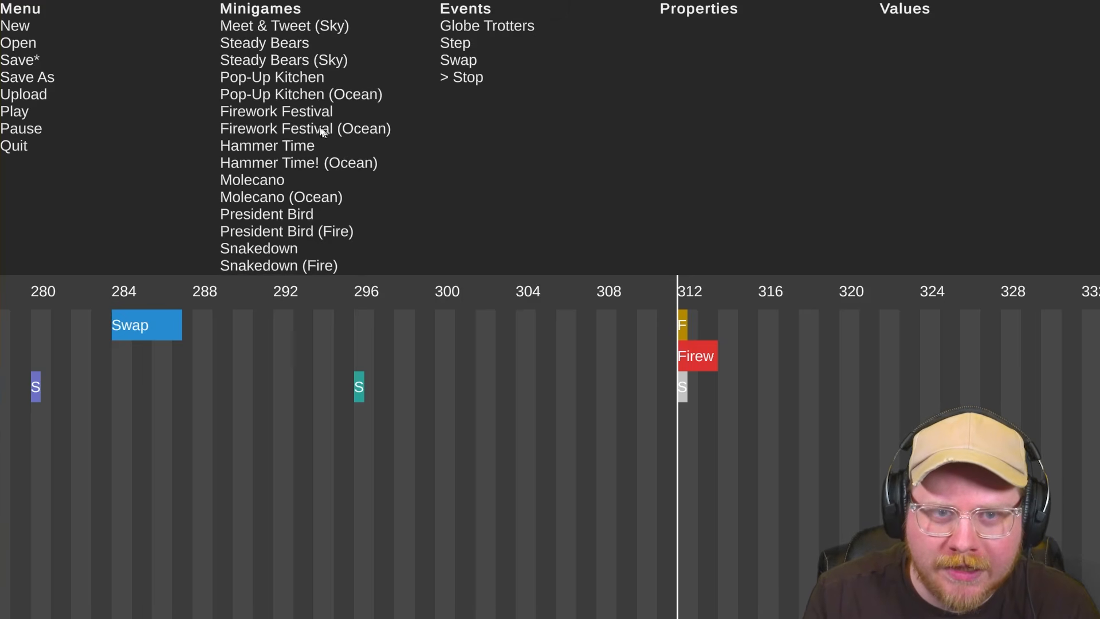
click(358, 127)
click(348, 105)
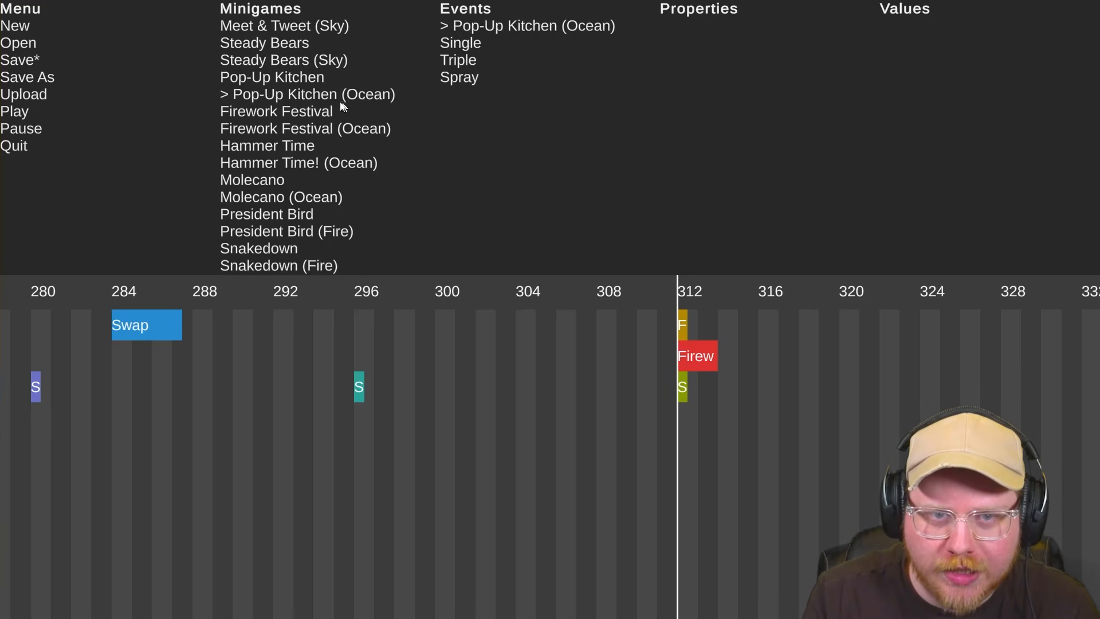
click(314, 92)
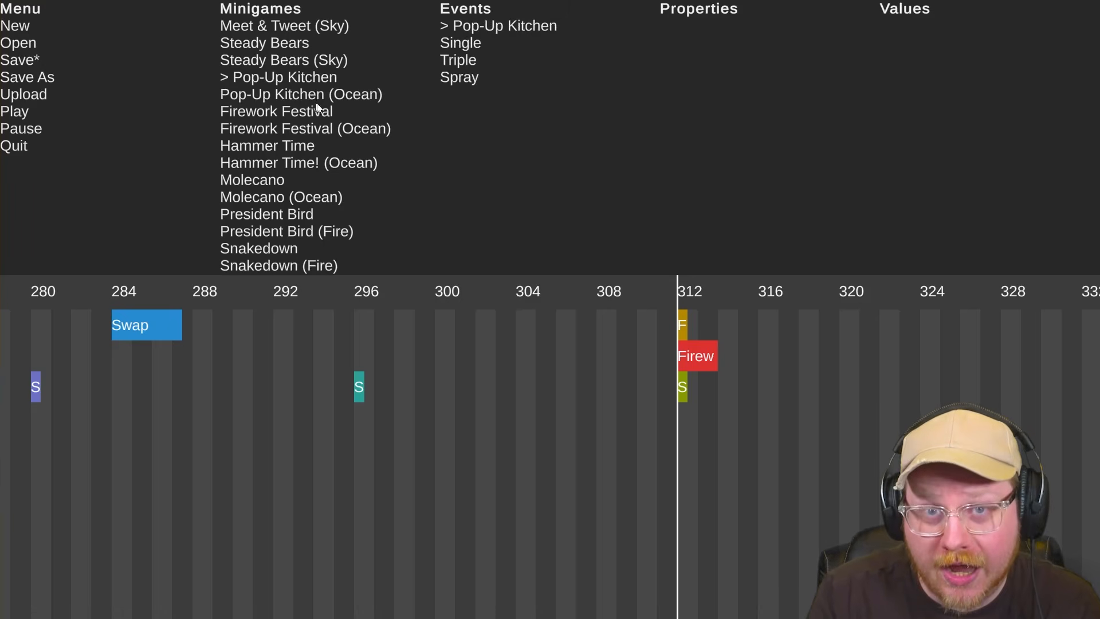
click(328, 94)
scroll(322, 109, up, 2)
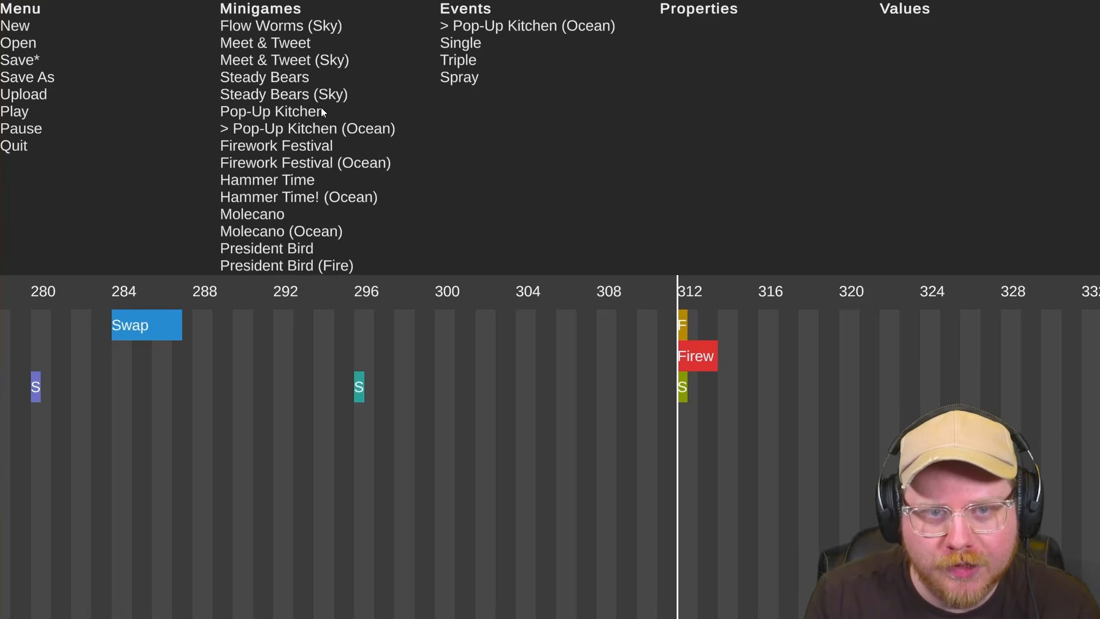
scroll(322, 114, up, 2)
click(316, 126)
click(308, 114)
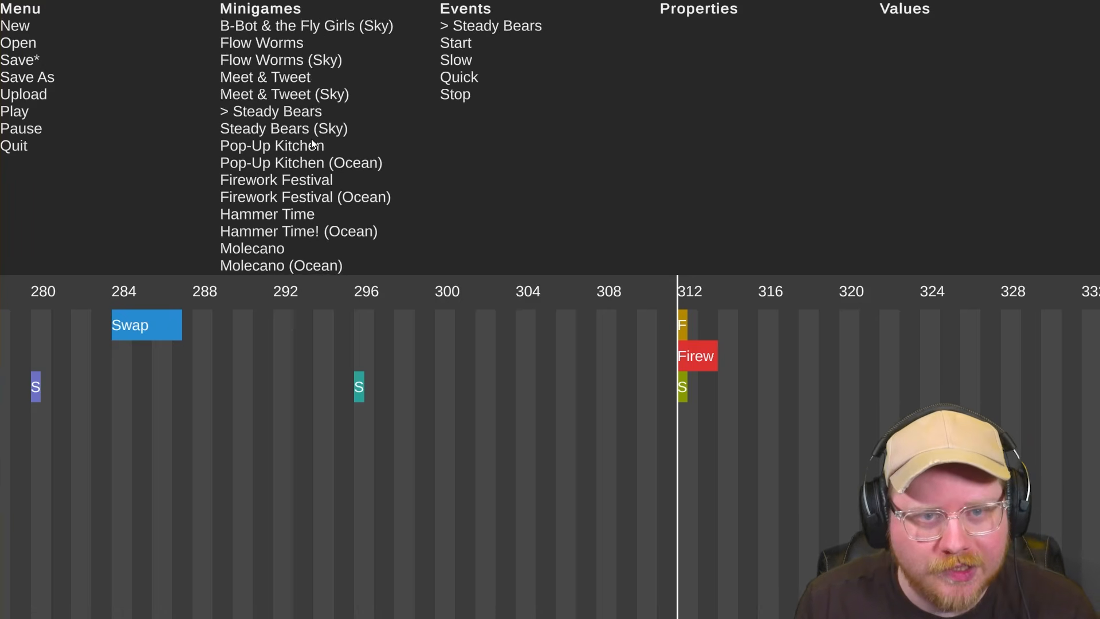
Add Game Manager Toggle Inputs events at beats 311.5 and 312.5 on the track below Stop, with Toggle set to False
click(648, 352)
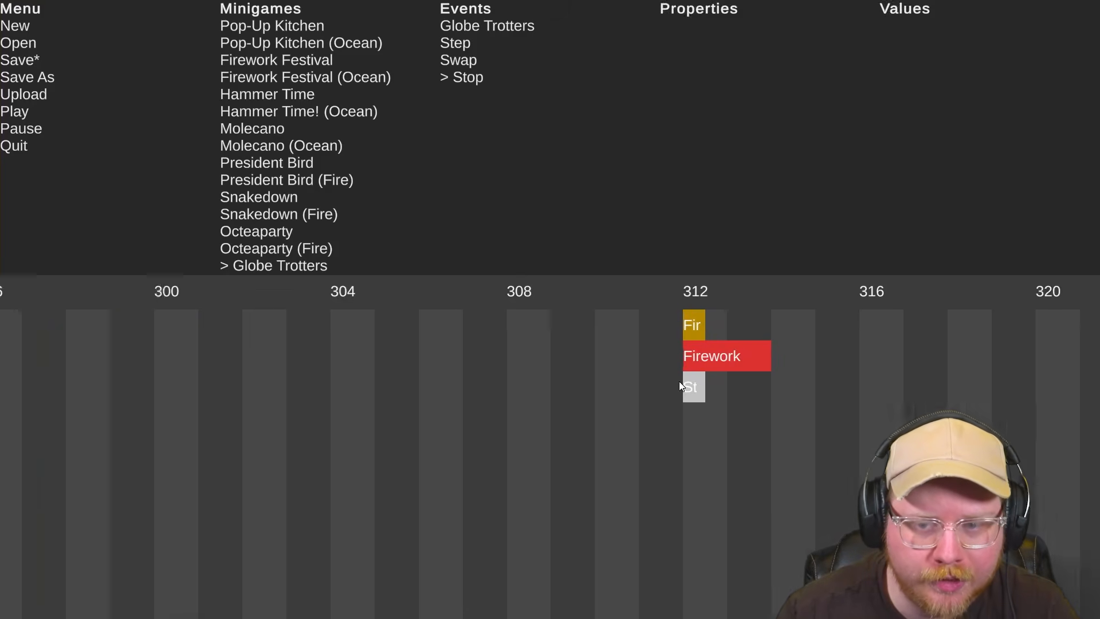
scroll(679, 381, up, 3)
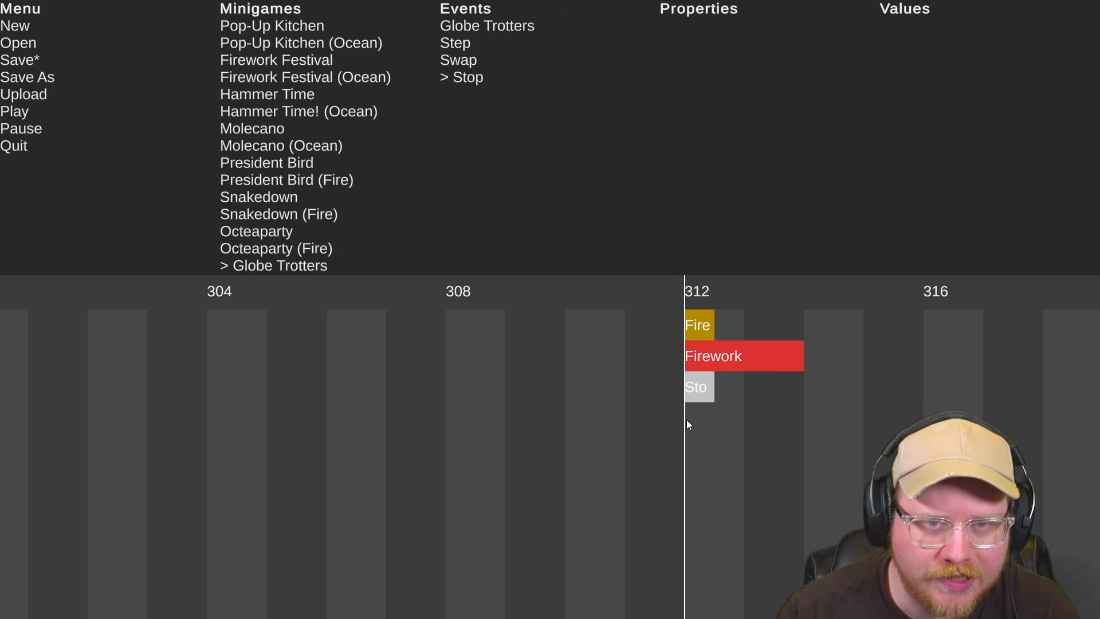
scroll(281, 115, up, 10)
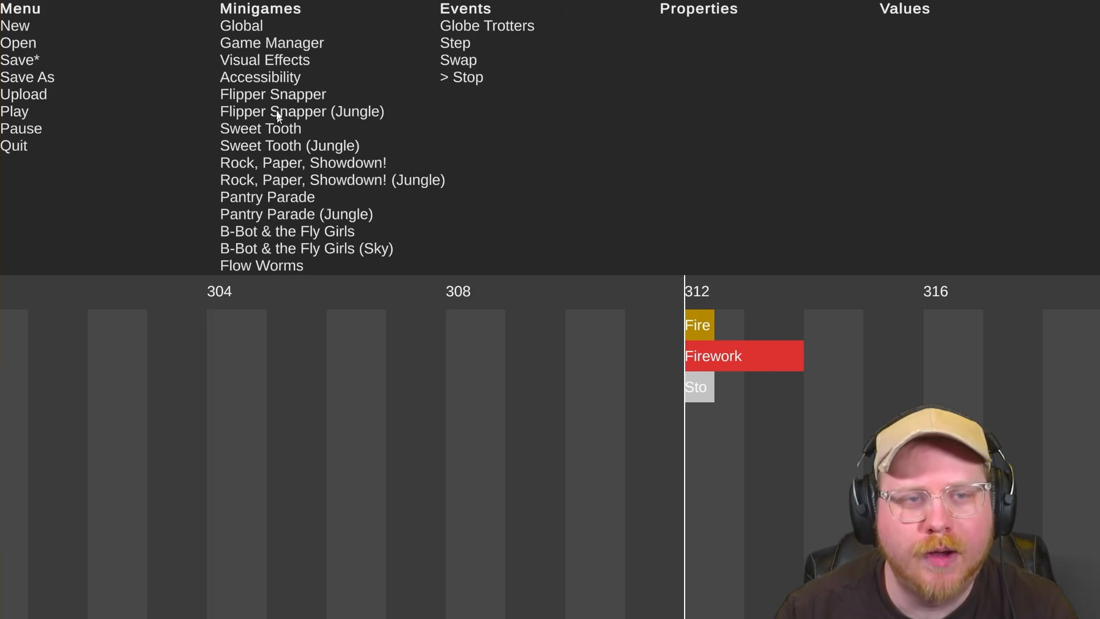
click(245, 27)
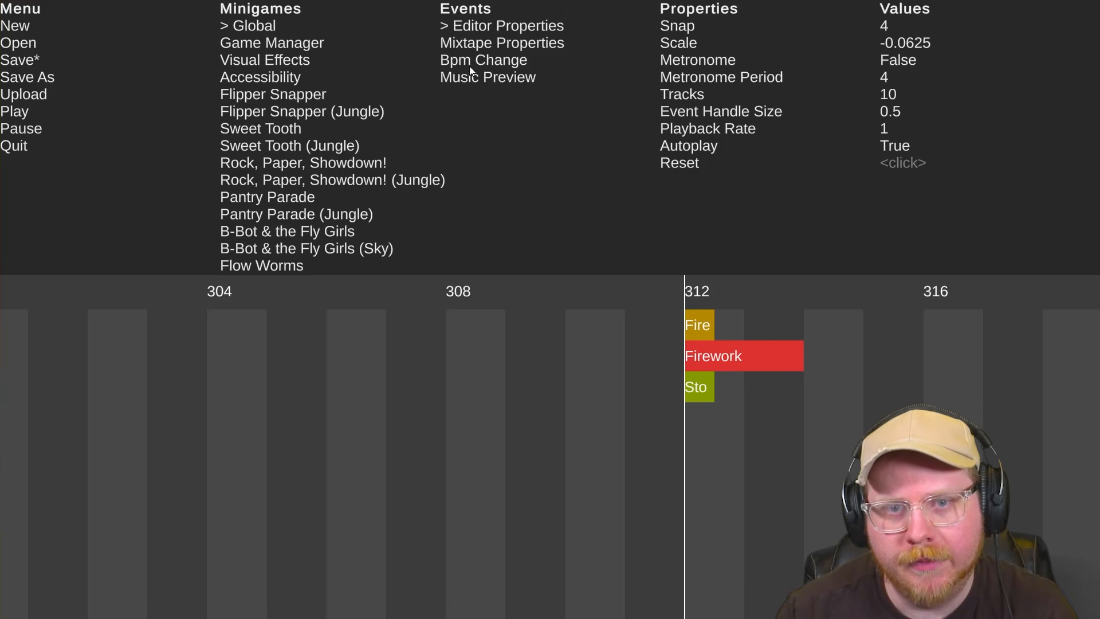
click(281, 46)
click(666, 450)
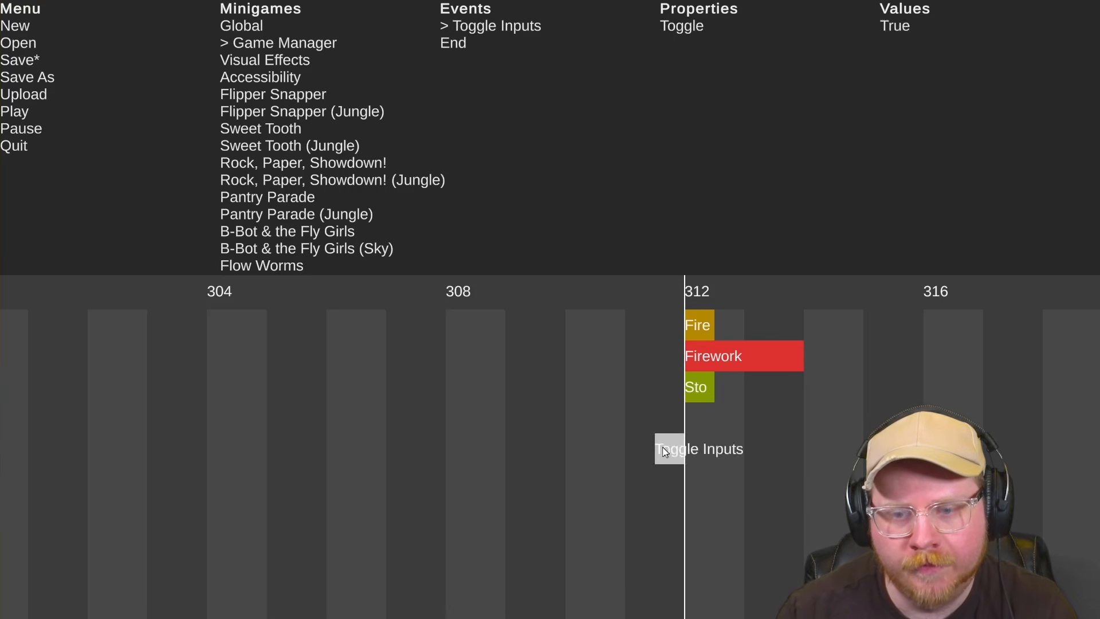
drag(663, 449, 664, 424)
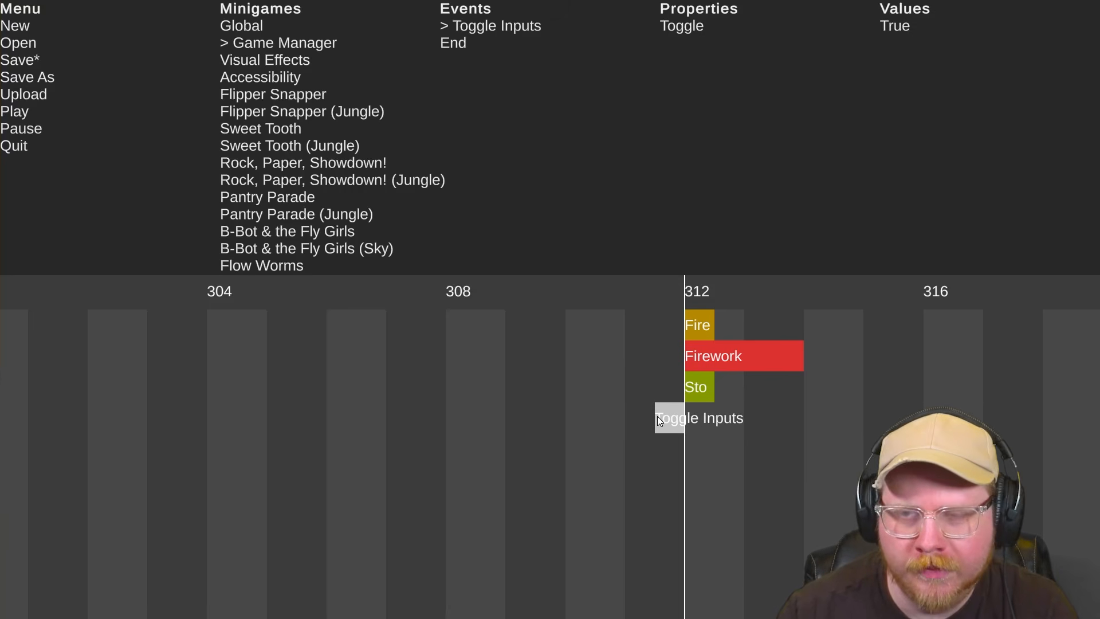
click(897, 27)
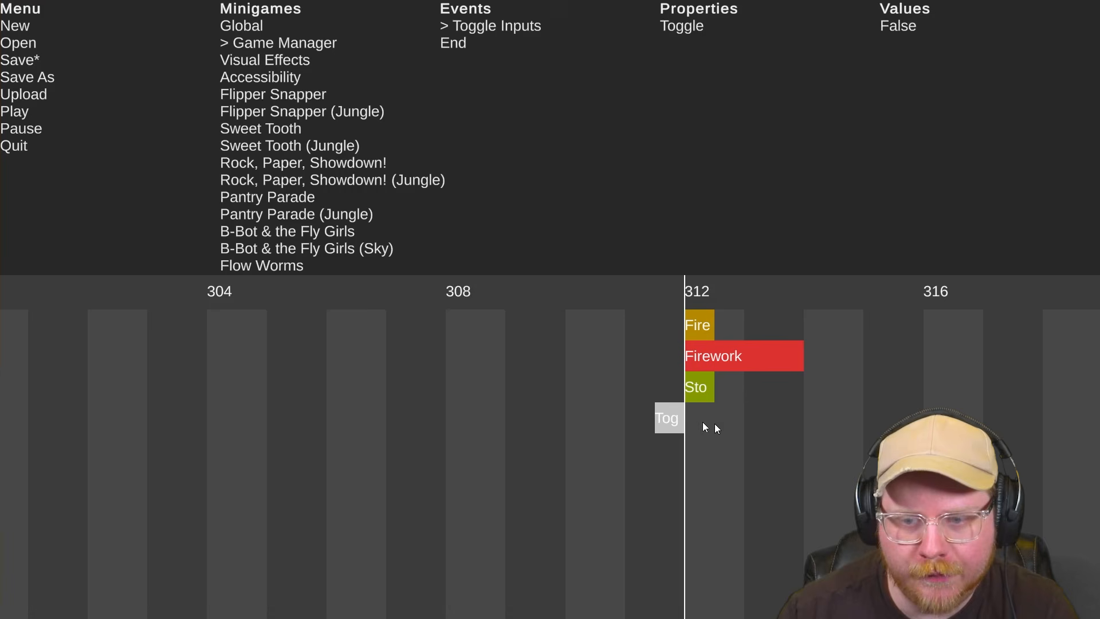
click(737, 409)
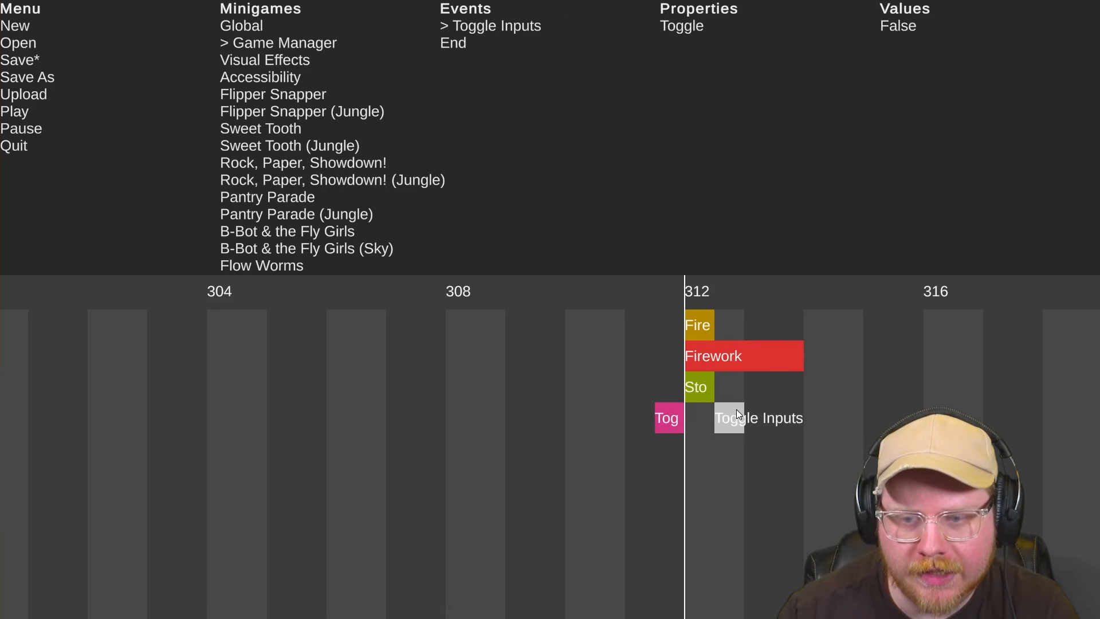
Set the Toggle value of the Toggle Inputs event at beat 312.5 to True and play back the transition
click(900, 29)
scroll(799, 470, down, 2)
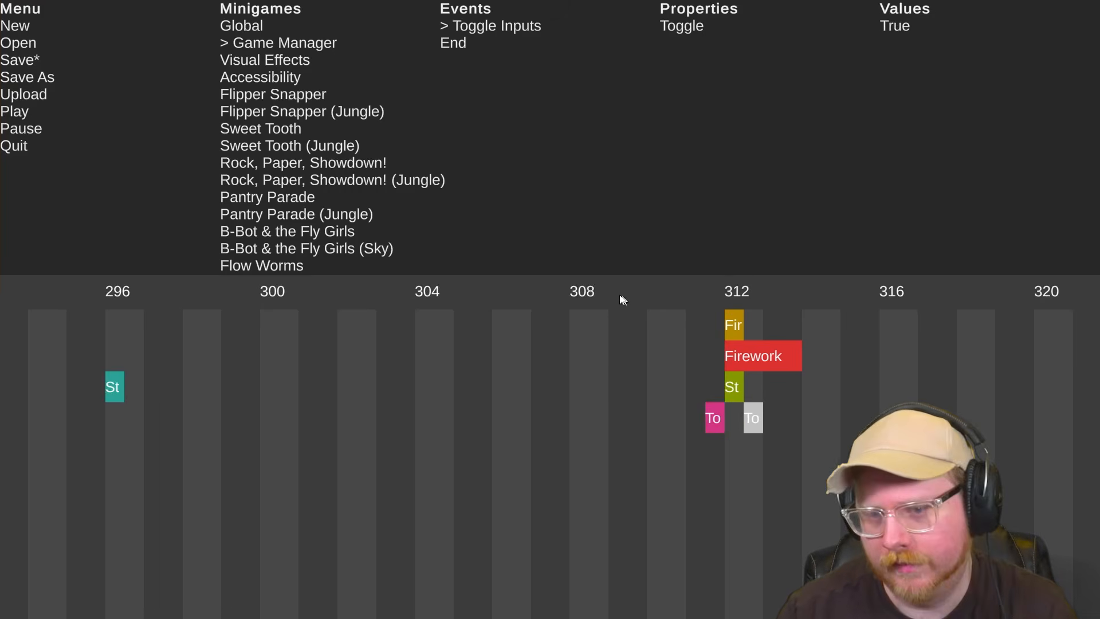
drag(619, 298, 610, 294)
key(space)
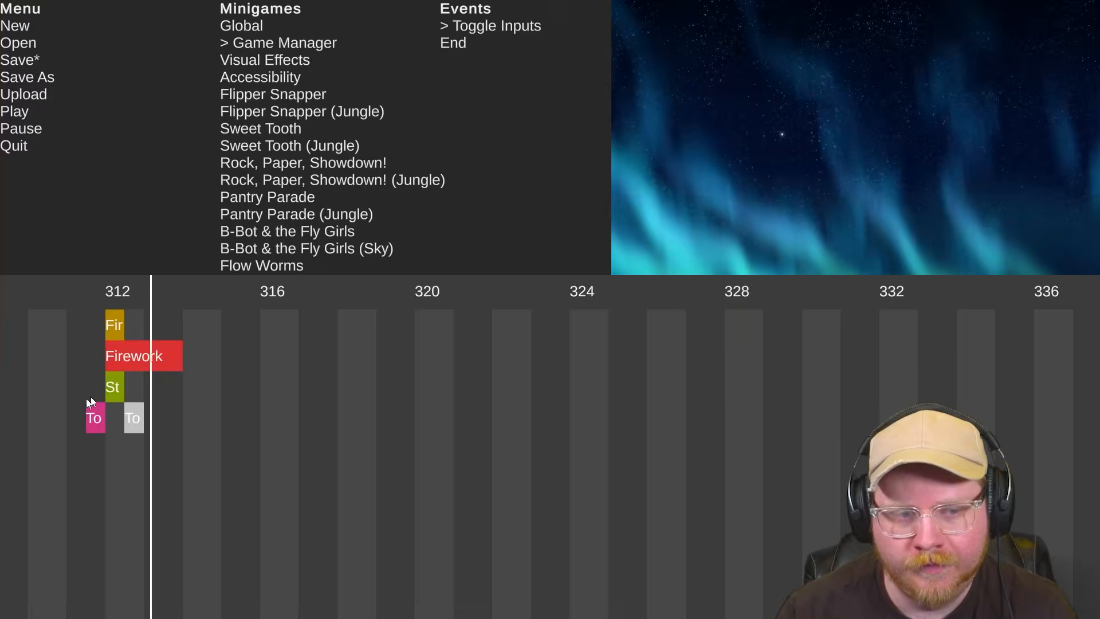
key(space)
Check the first Toggle Inputs event, move the second one to beat 312.75, and play back the transition
click(83, 418)
click(90, 419)
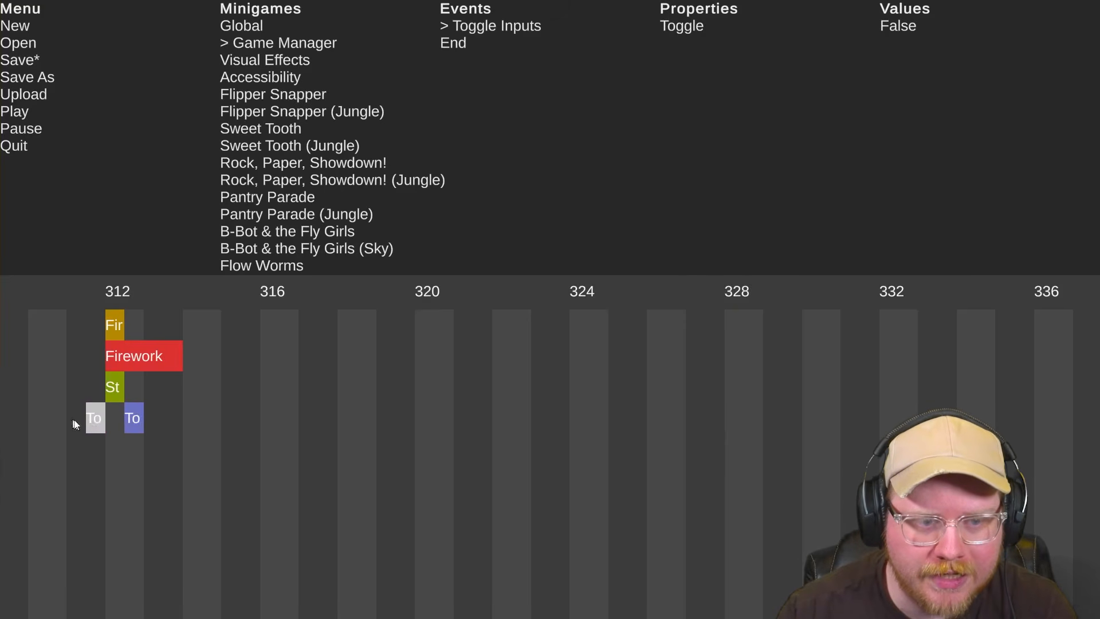
scroll(87, 452, up, 2)
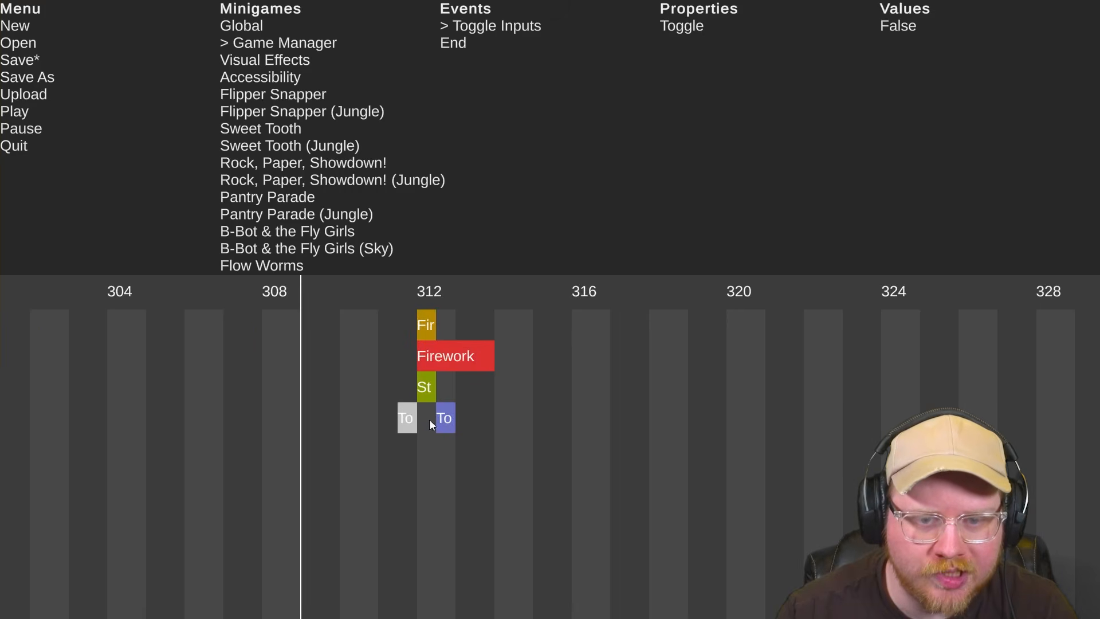
click(445, 419)
drag(446, 415, 458, 415)
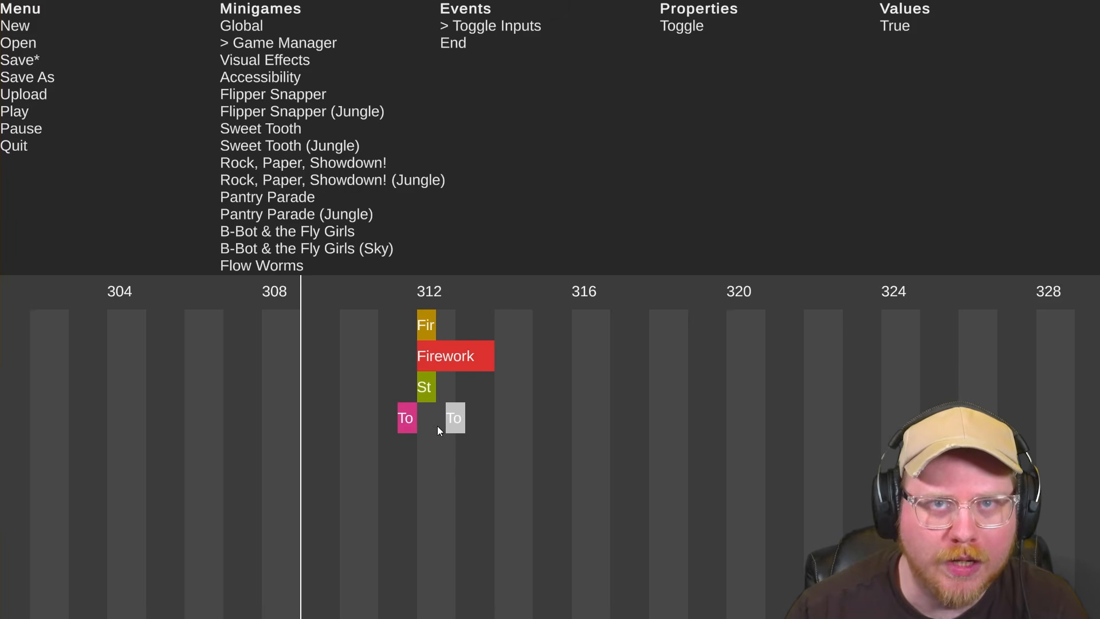
click(406, 443)
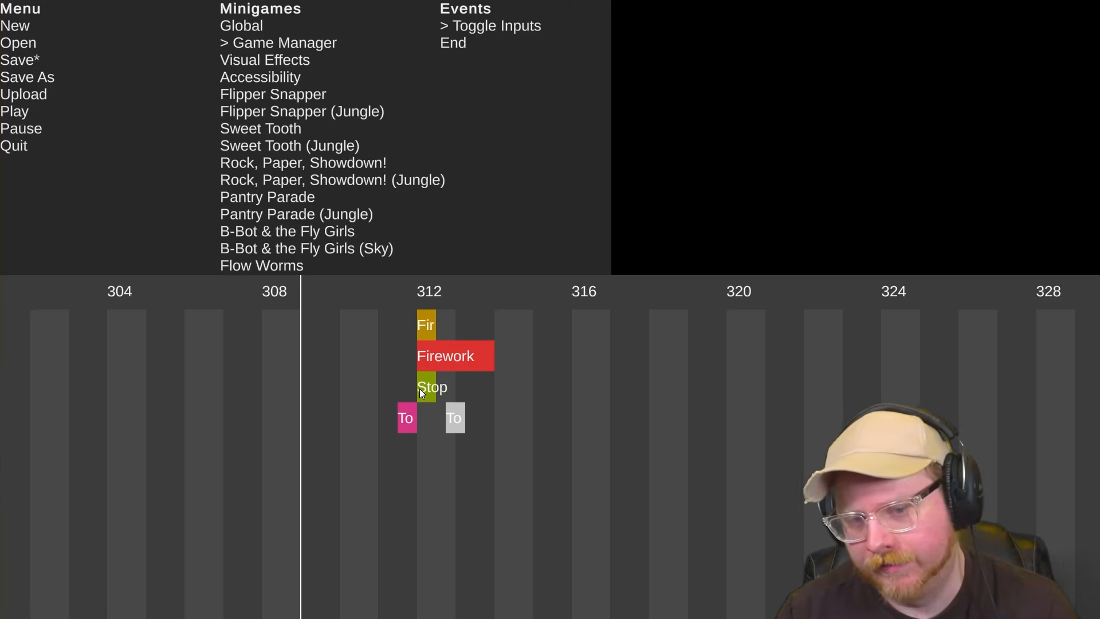
key(space)
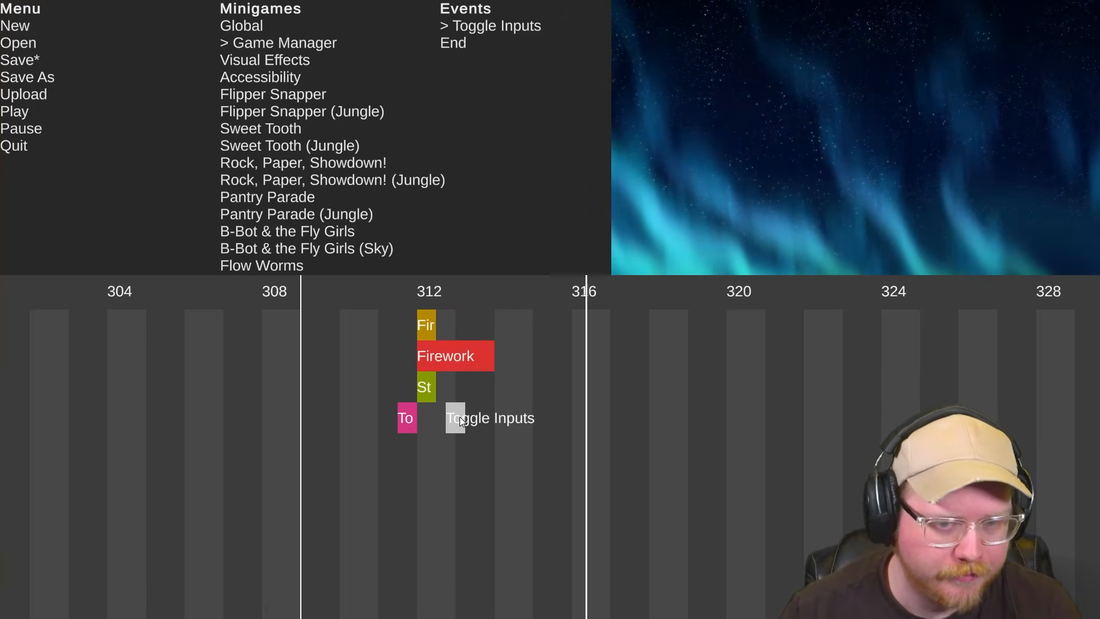
key(space)
scroll(431, 402, down, 1)
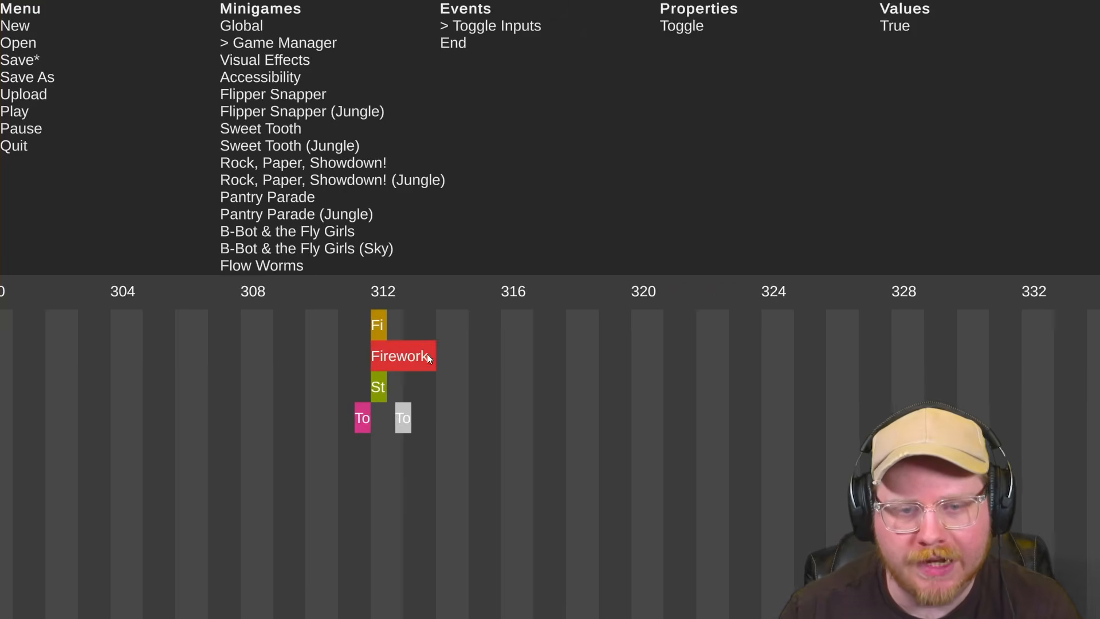
Duplicate the Firework event along the second track to beats 316 and 320 and play the sequence back
click(427, 354)
key(ctrl+d)
click(540, 357)
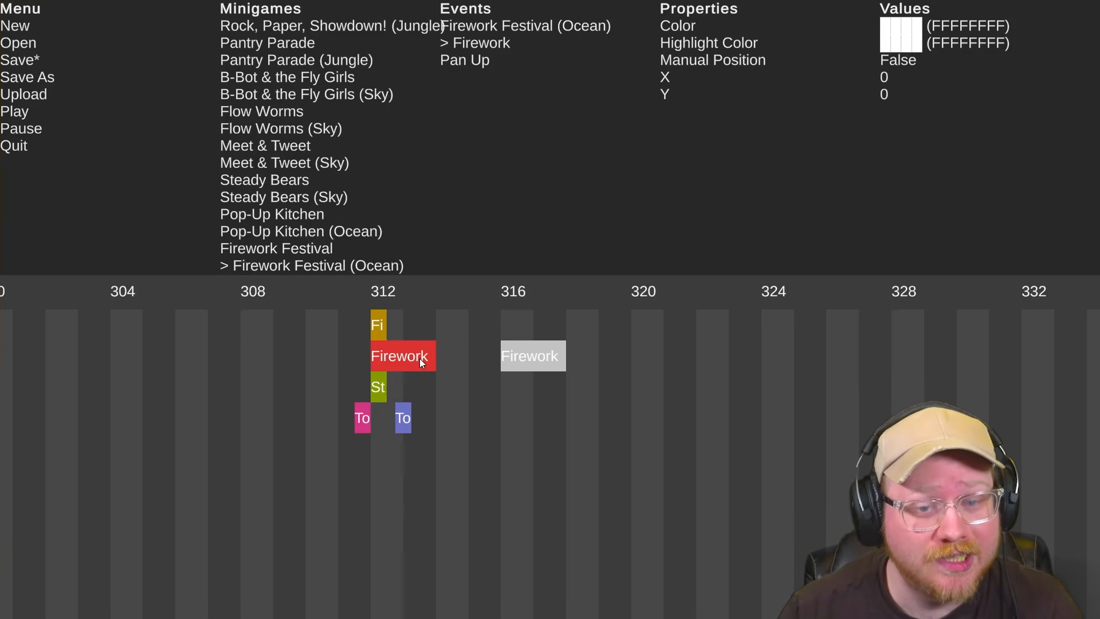
scroll(453, 399, down, 3)
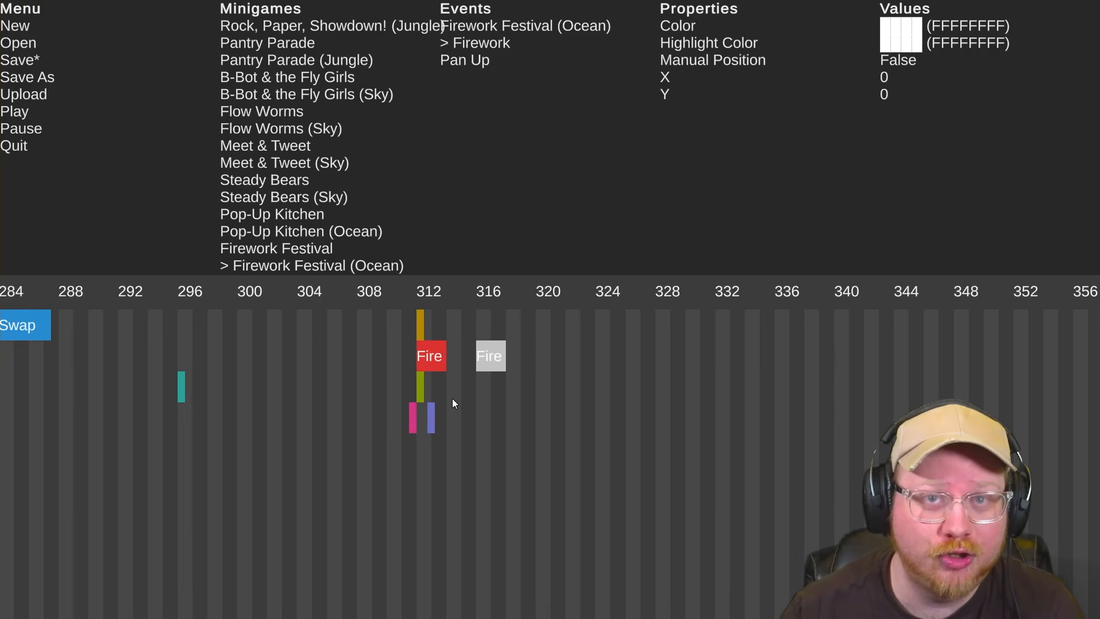
key(ctrl+d)
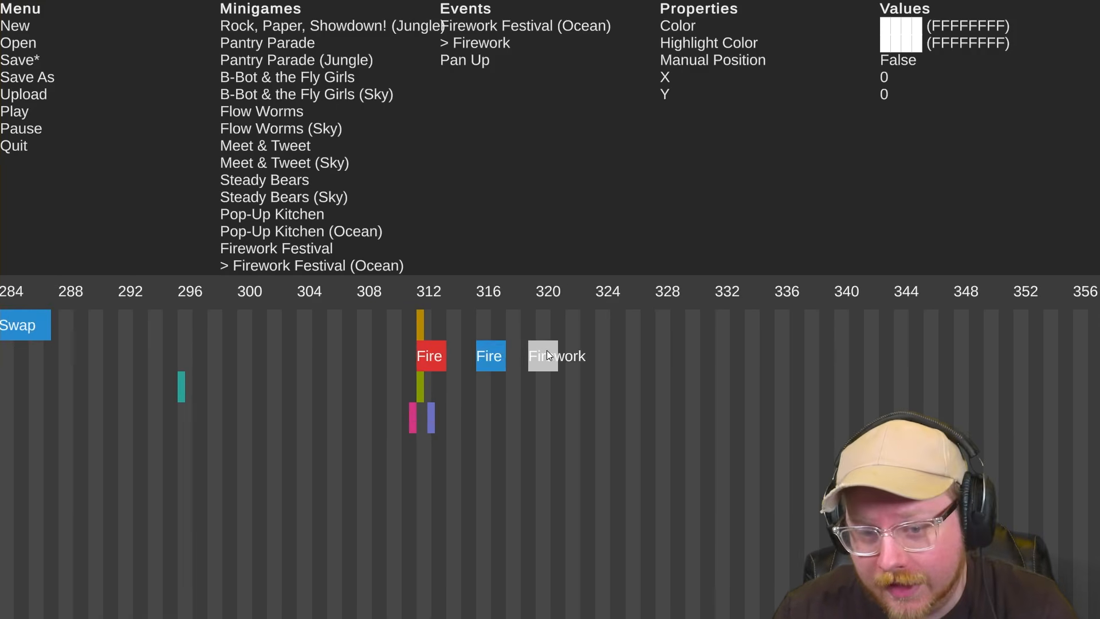
scroll(546, 408, down, 6)
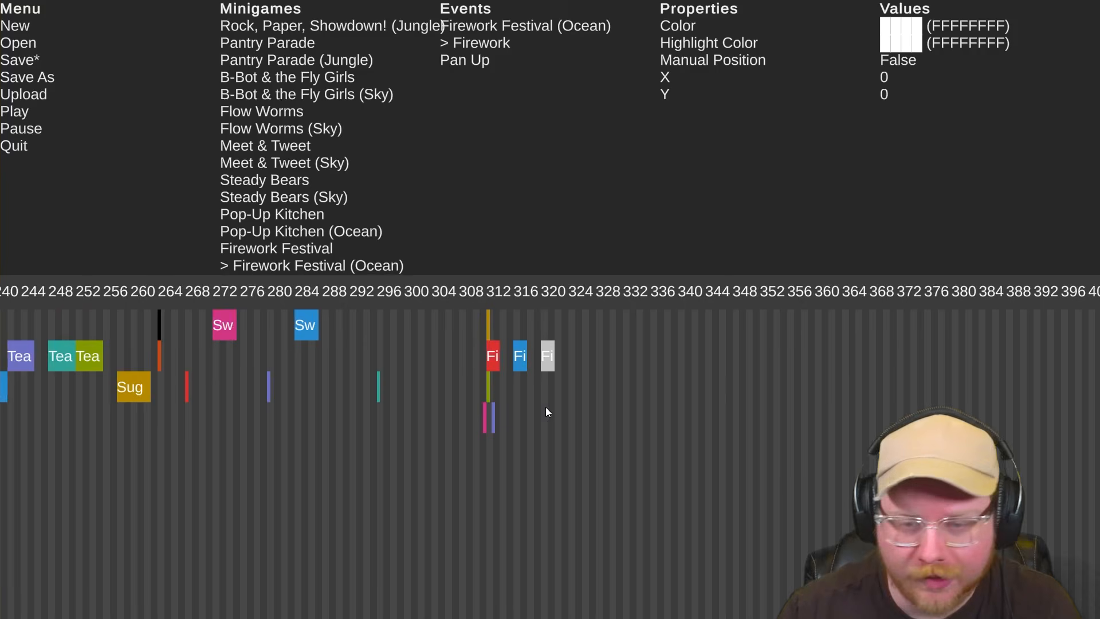
click(504, 288)
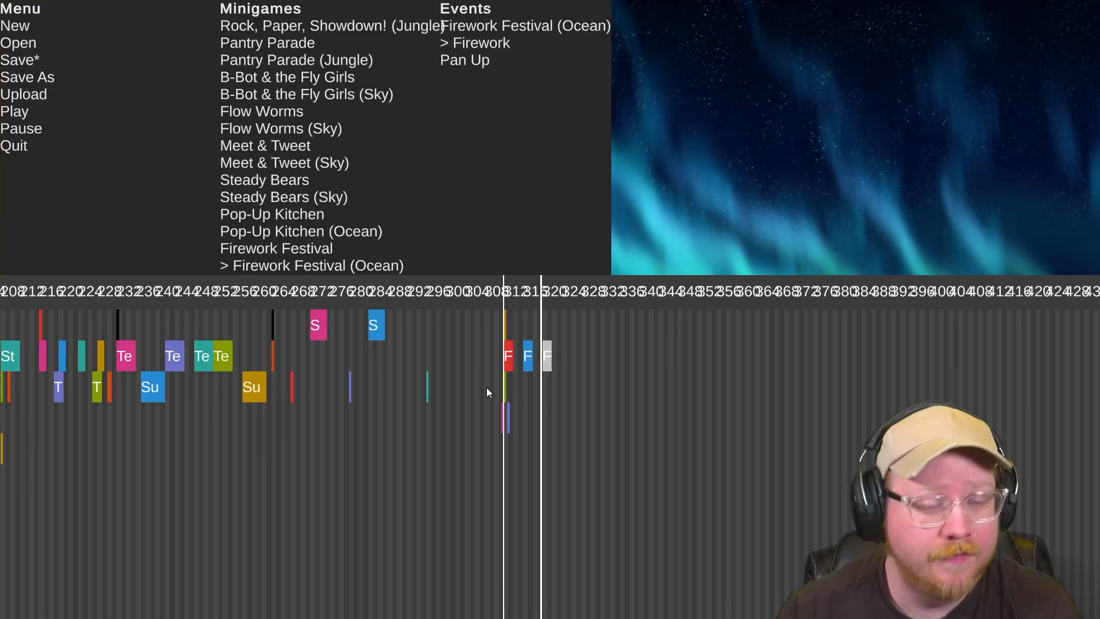
key(space)
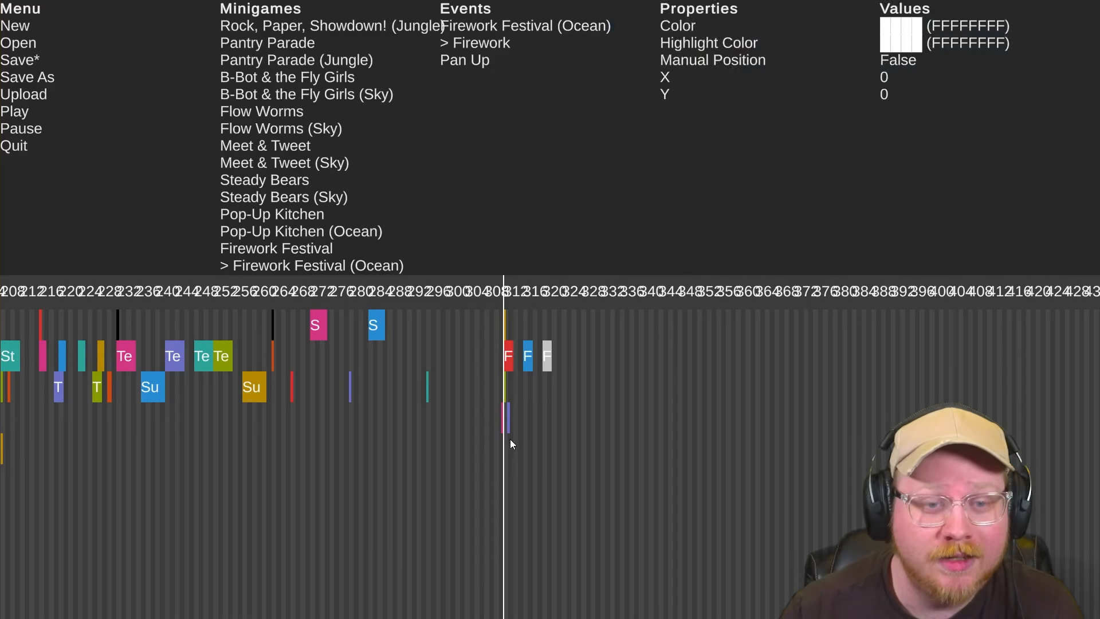
scroll(510, 439, up, 5)
scroll(205, 370, up, 5)
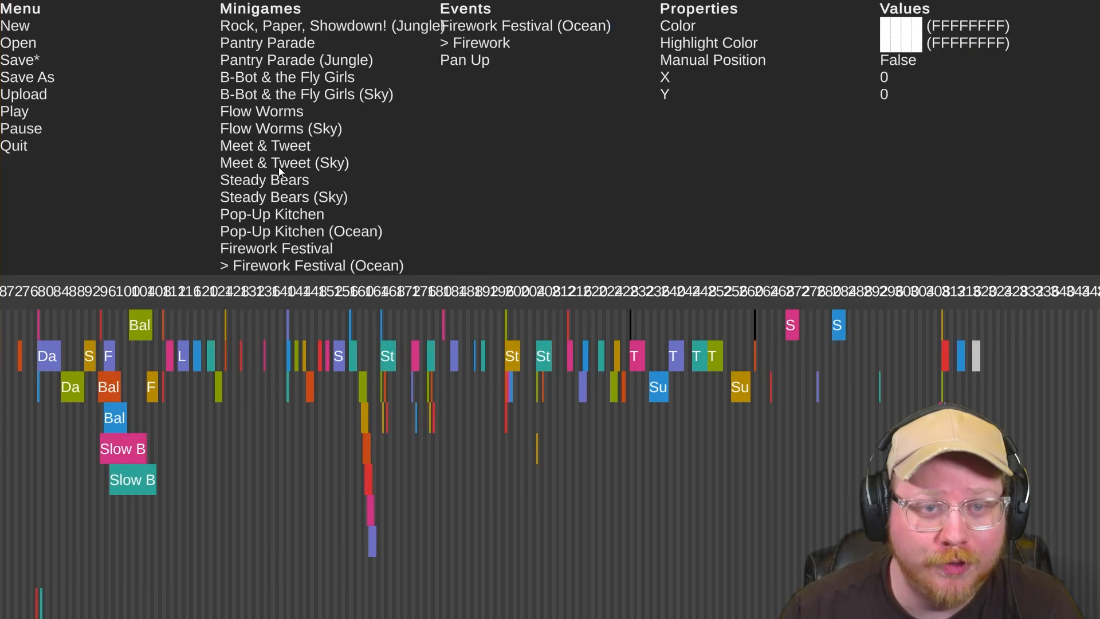
scroll(280, 166, down, 5)
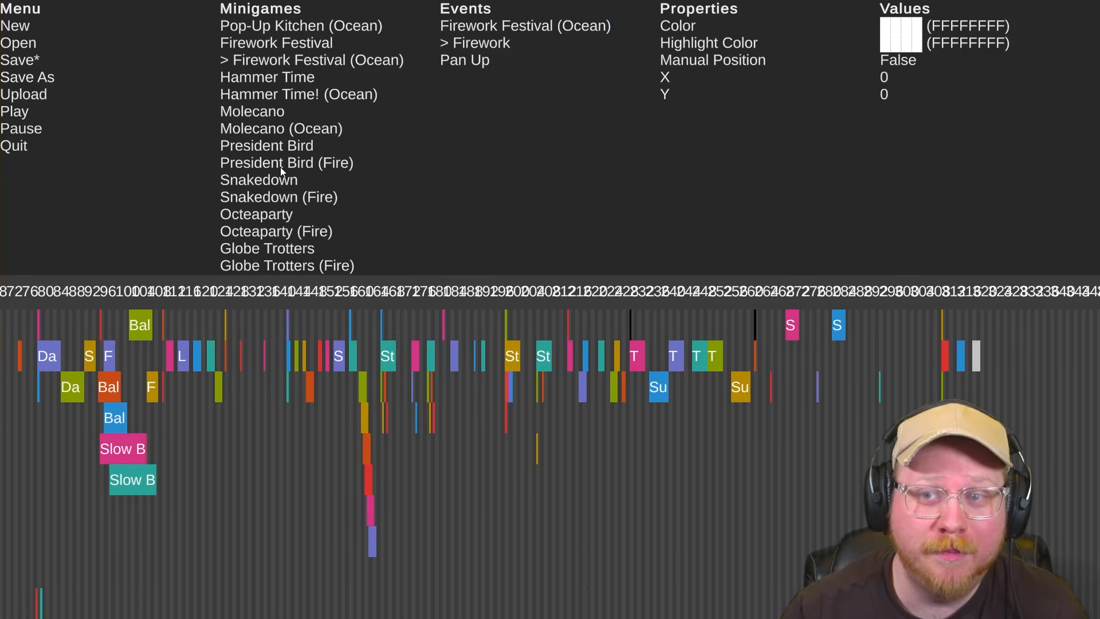
scroll(280, 167, up, 5)
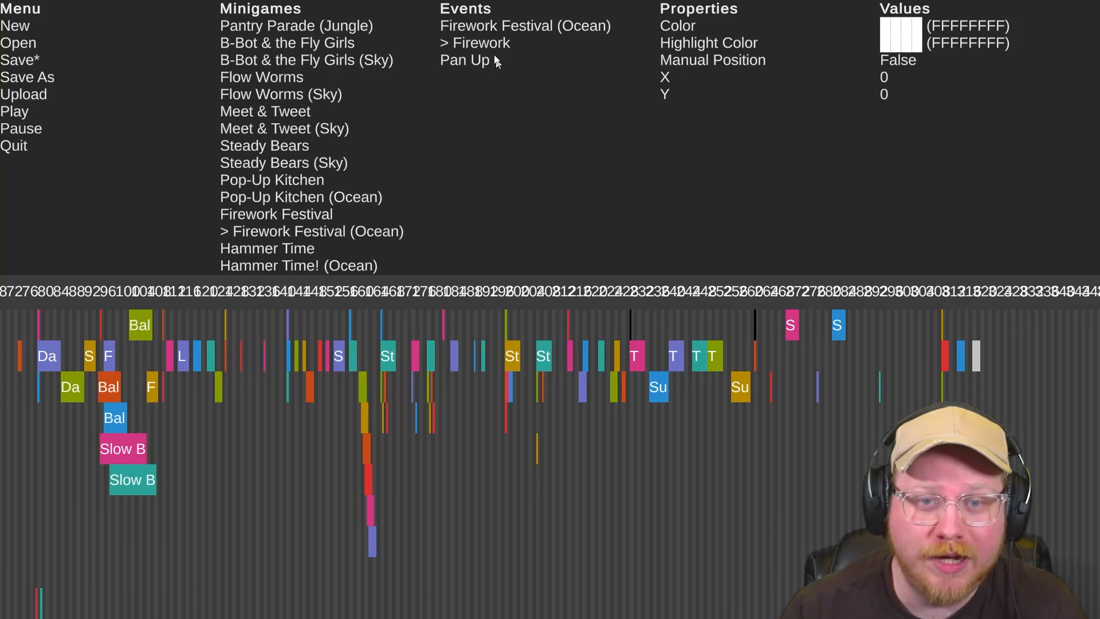
scroll(415, 395, up, 5)
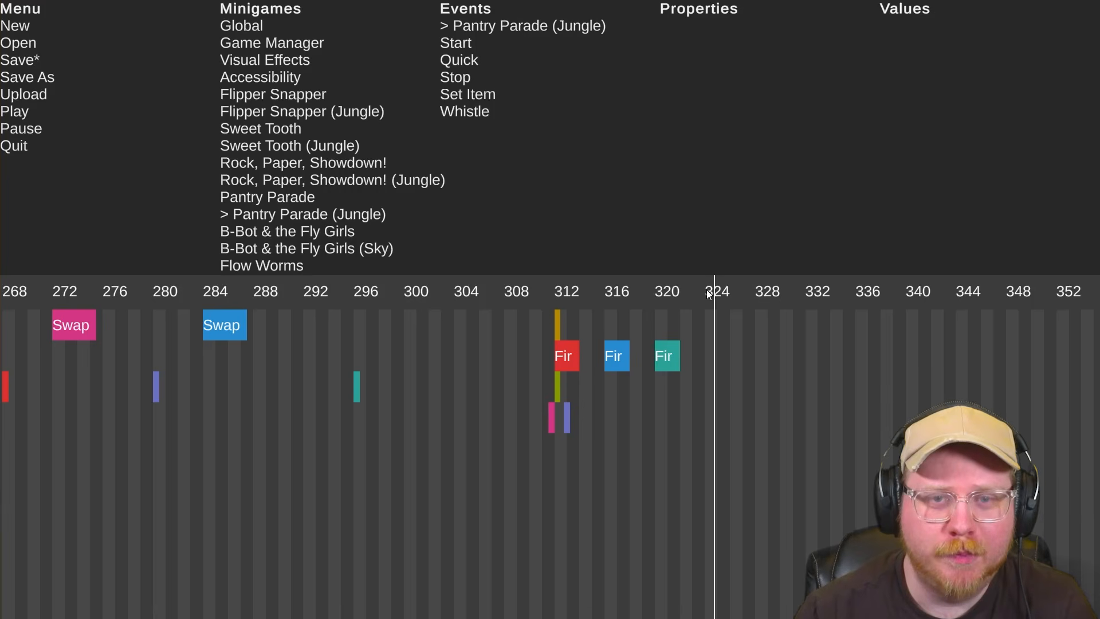
Add a Game Manager End event on the first track at beat 326 and place the playhead just before beat 312
click(717, 290)
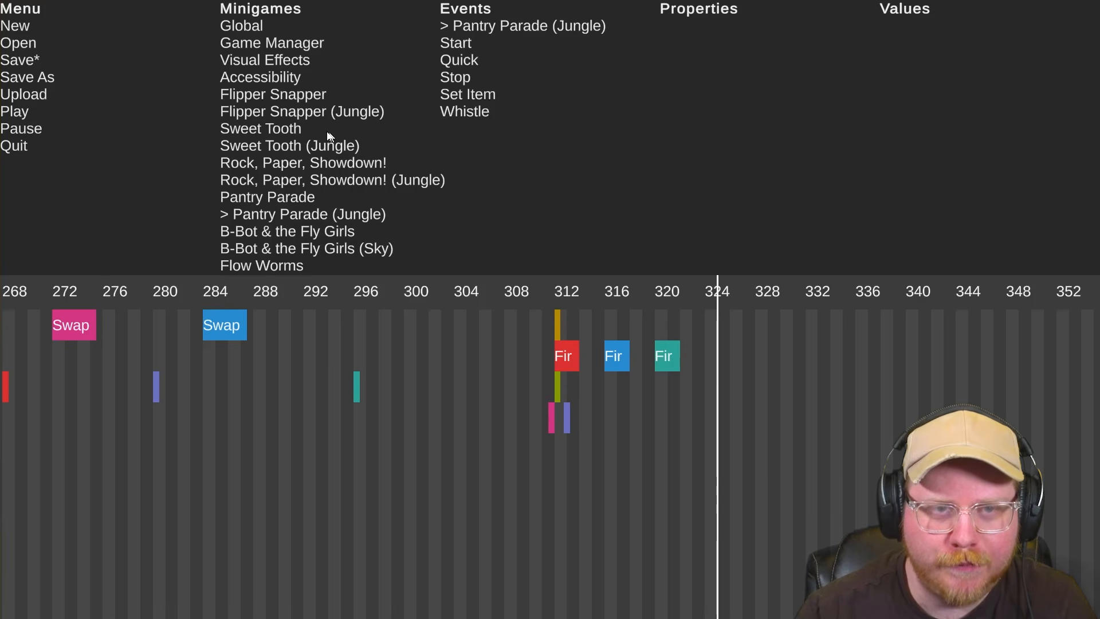
click(243, 25)
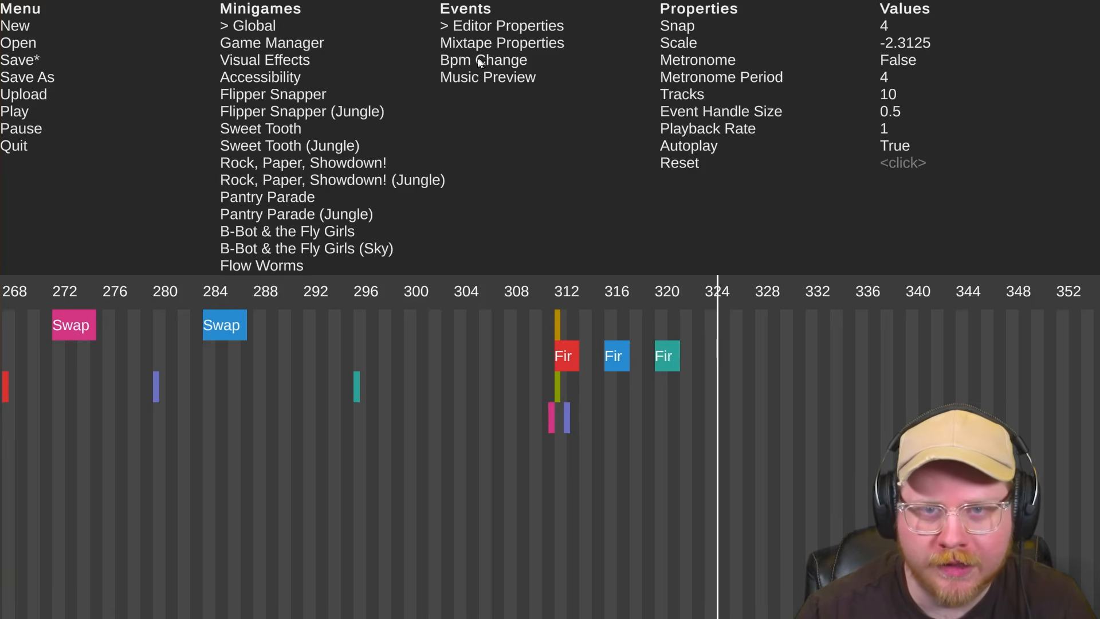
click(265, 60)
click(252, 26)
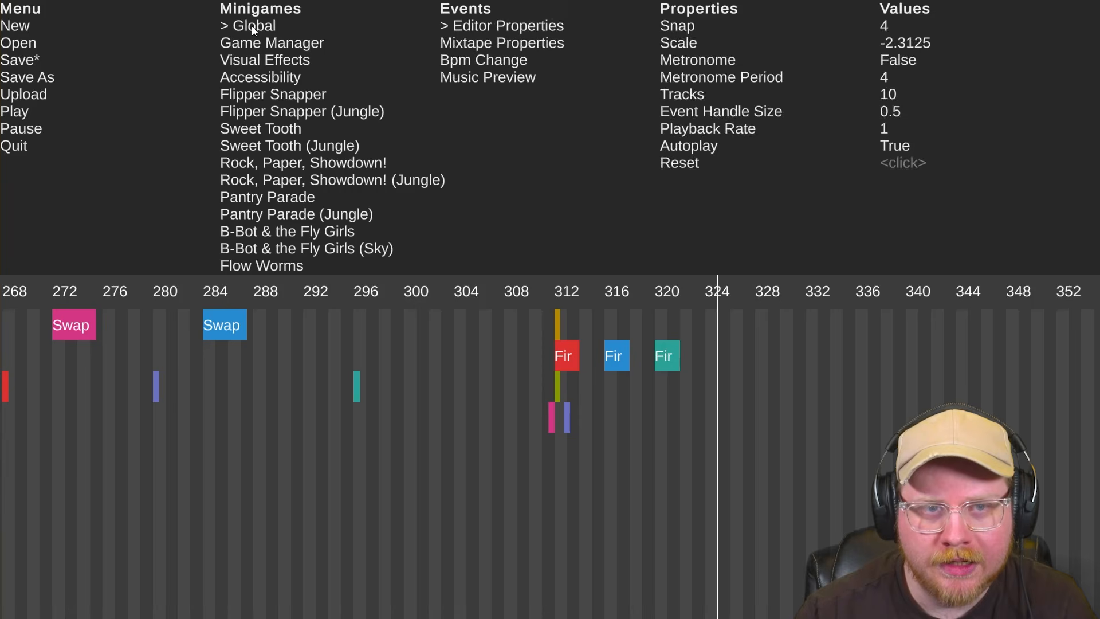
click(232, 43)
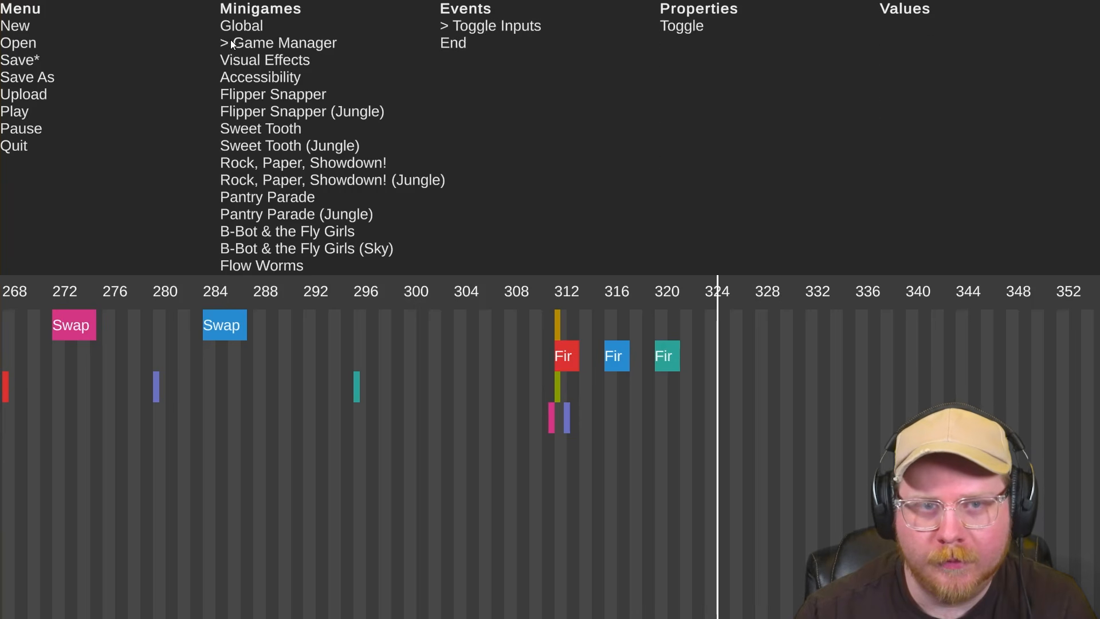
click(460, 44)
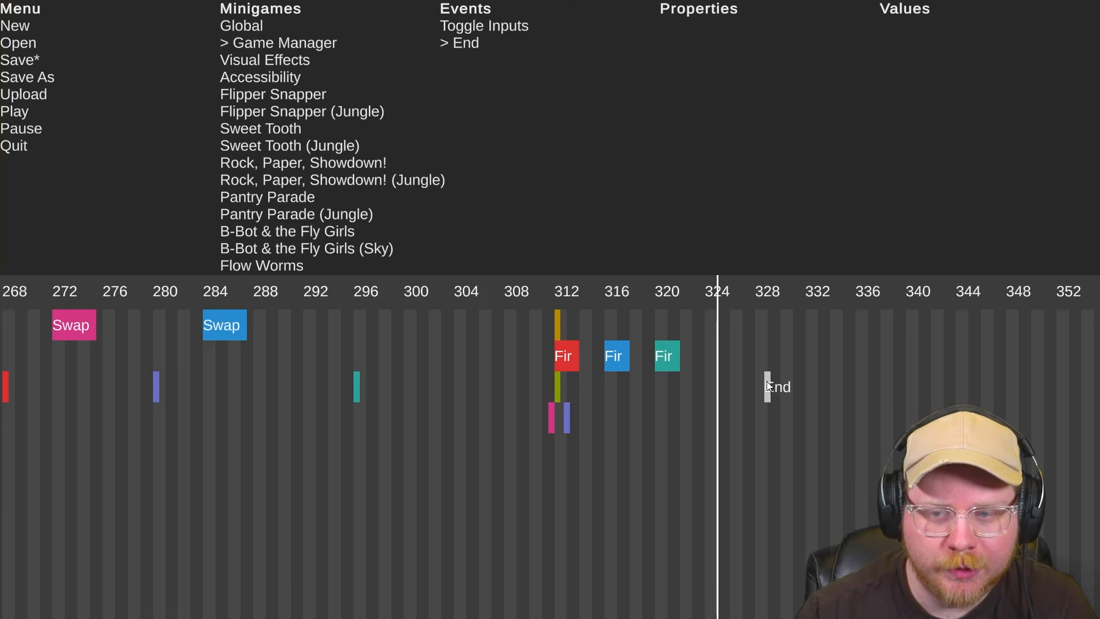
drag(768, 382, 732, 321)
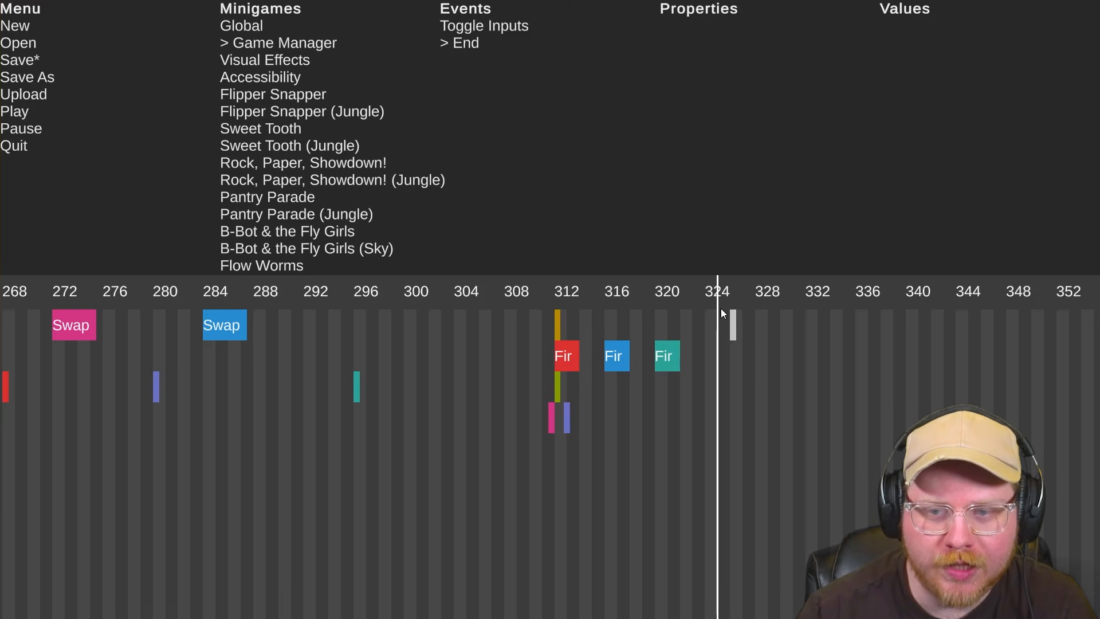
click(547, 292)
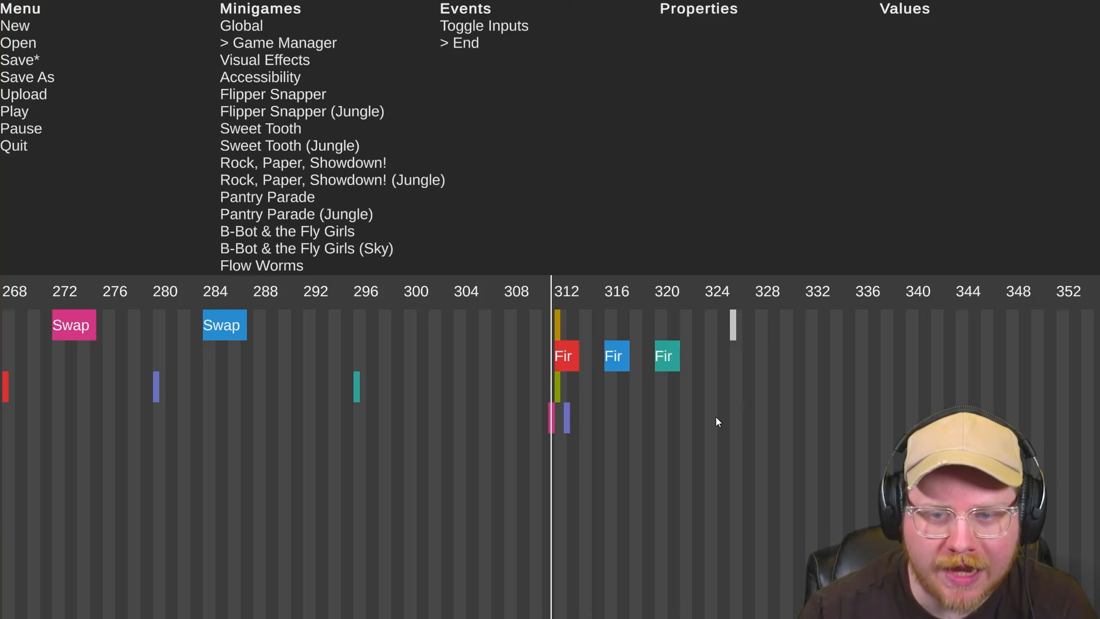
click(669, 431)
key(space)
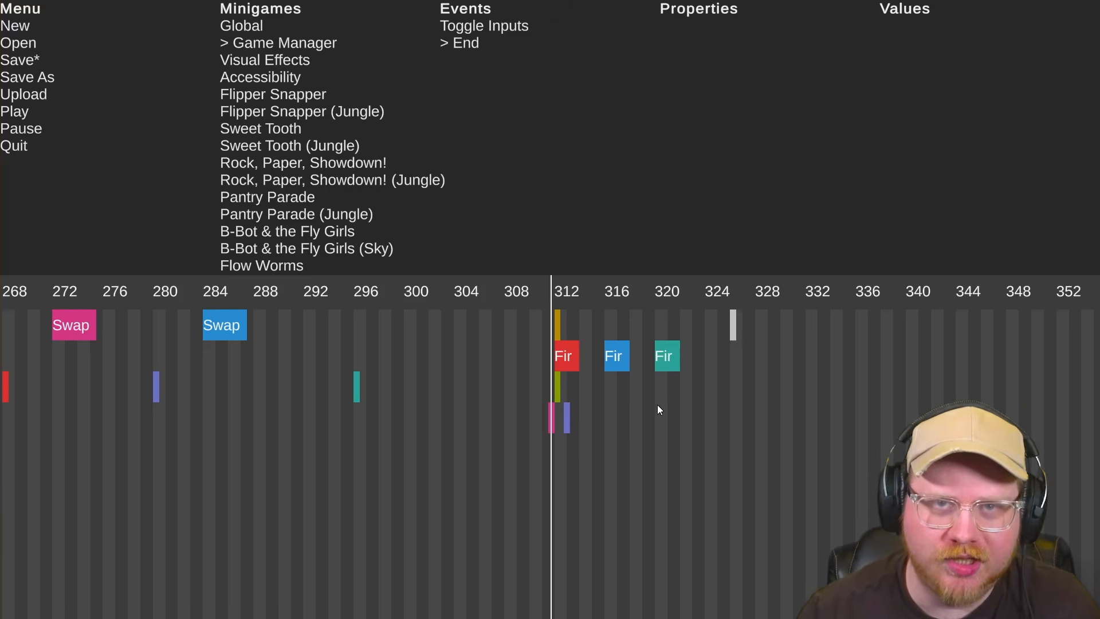
Add a Visual Effects Fade Out event on the second track from about beat 418 to 429.5 and play it back
scroll(657, 431, down, 6)
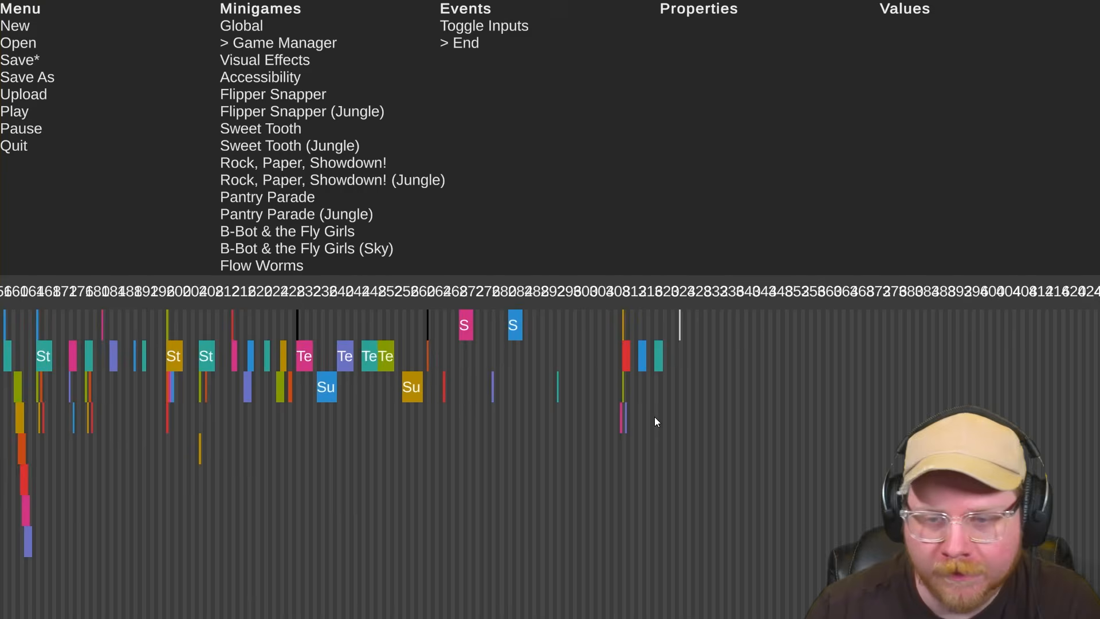
click(654, 417)
click(260, 62)
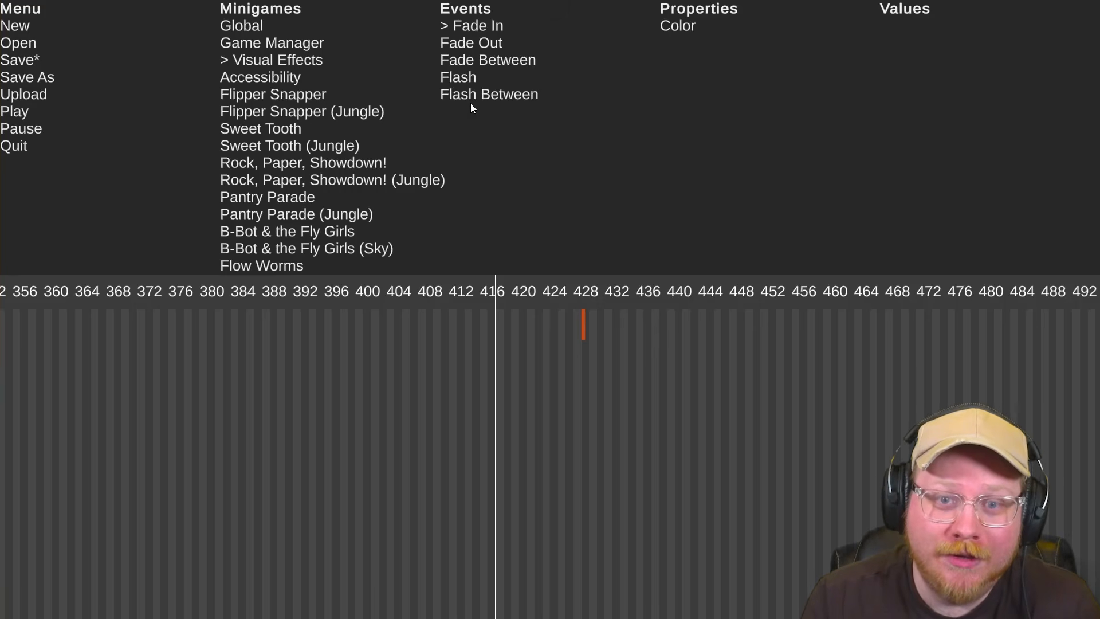
click(483, 44)
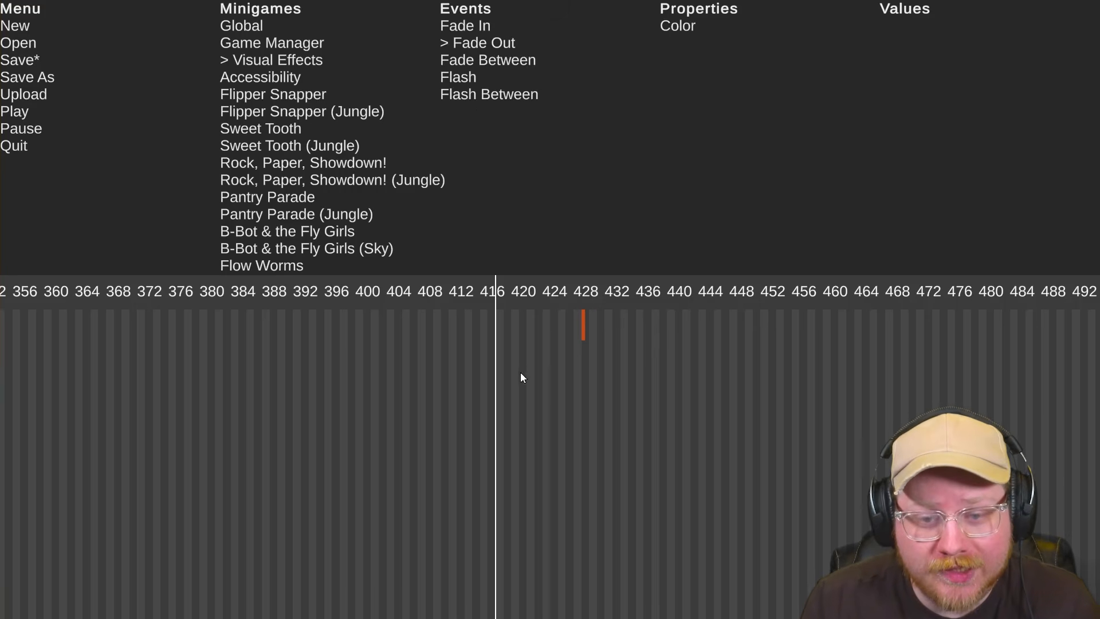
mouse_move(543, 367)
mouse_down()
mouse_move(501, 359)
mouse_move(561, 357)
mouse_up()
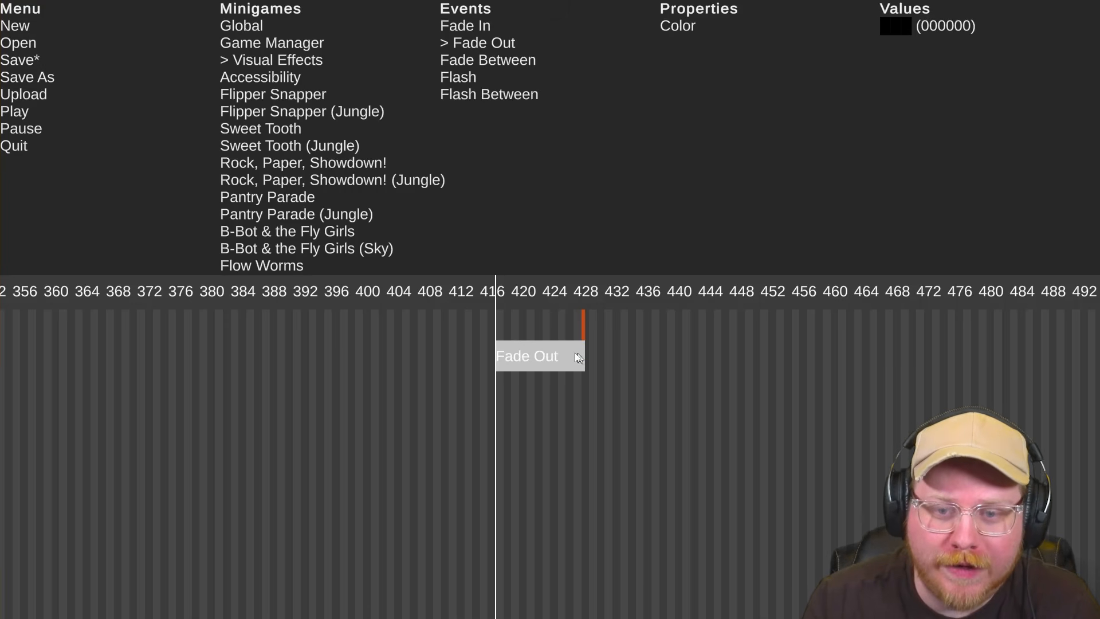
click(478, 370)
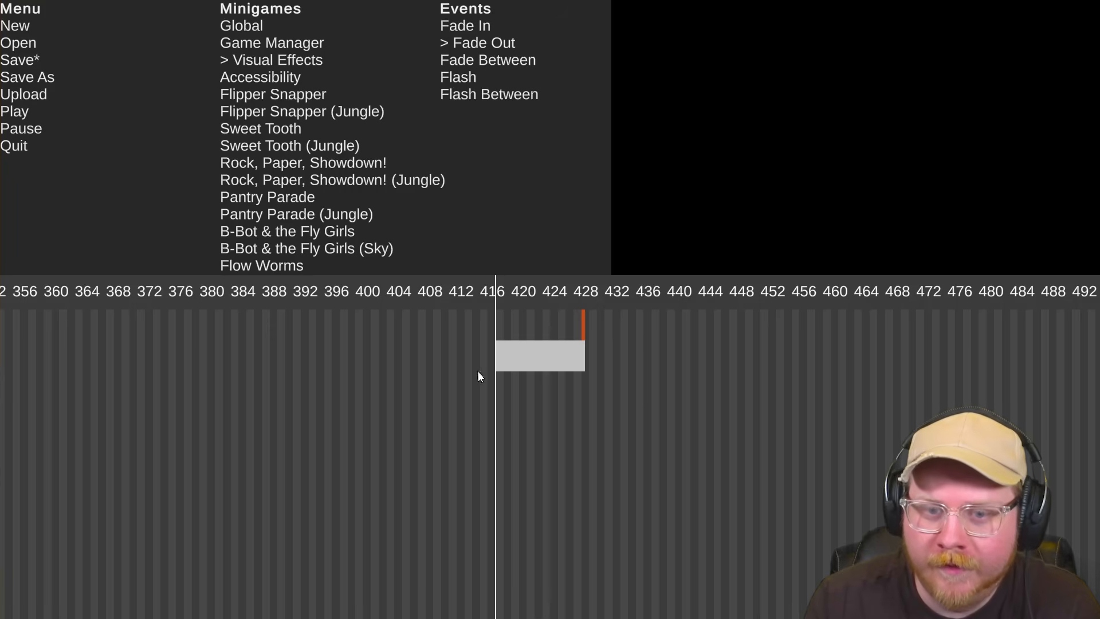
key(space)
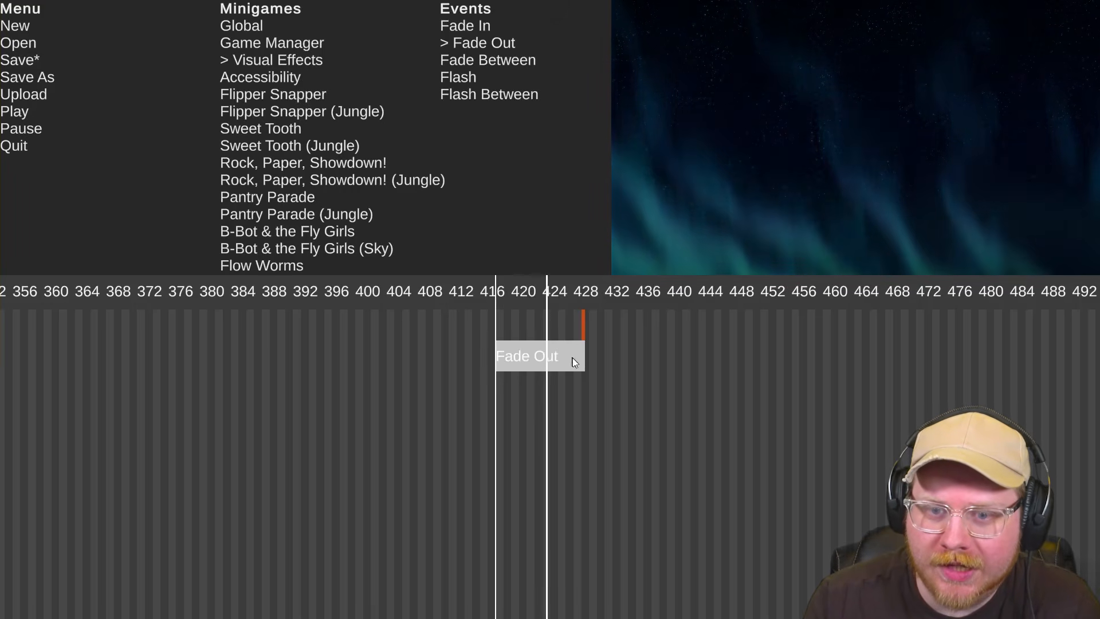
key(space)
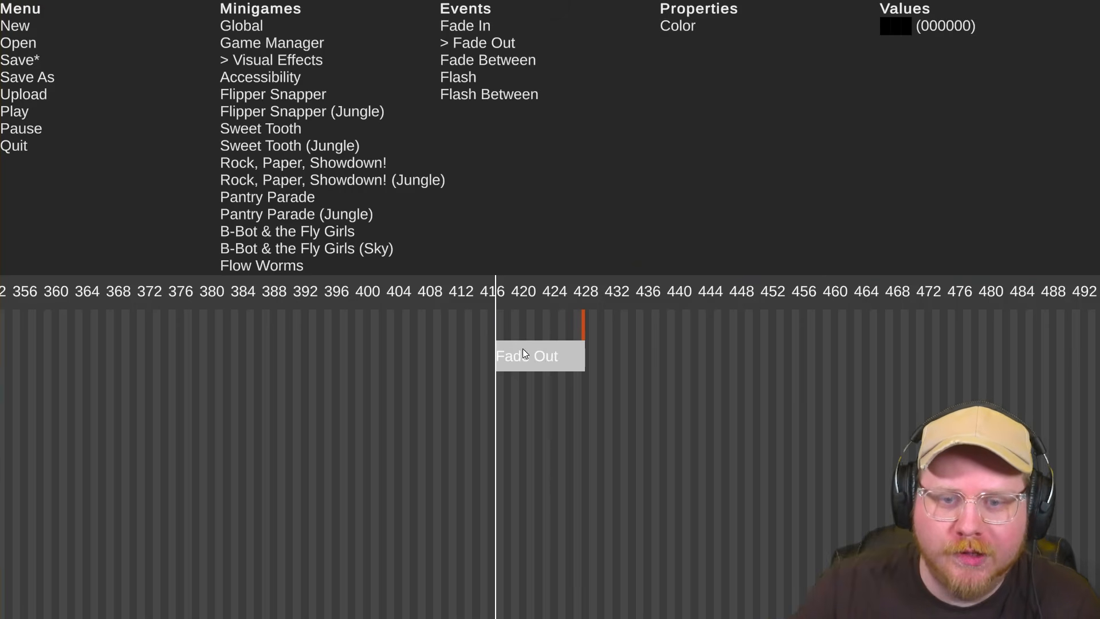
click(527, 328)
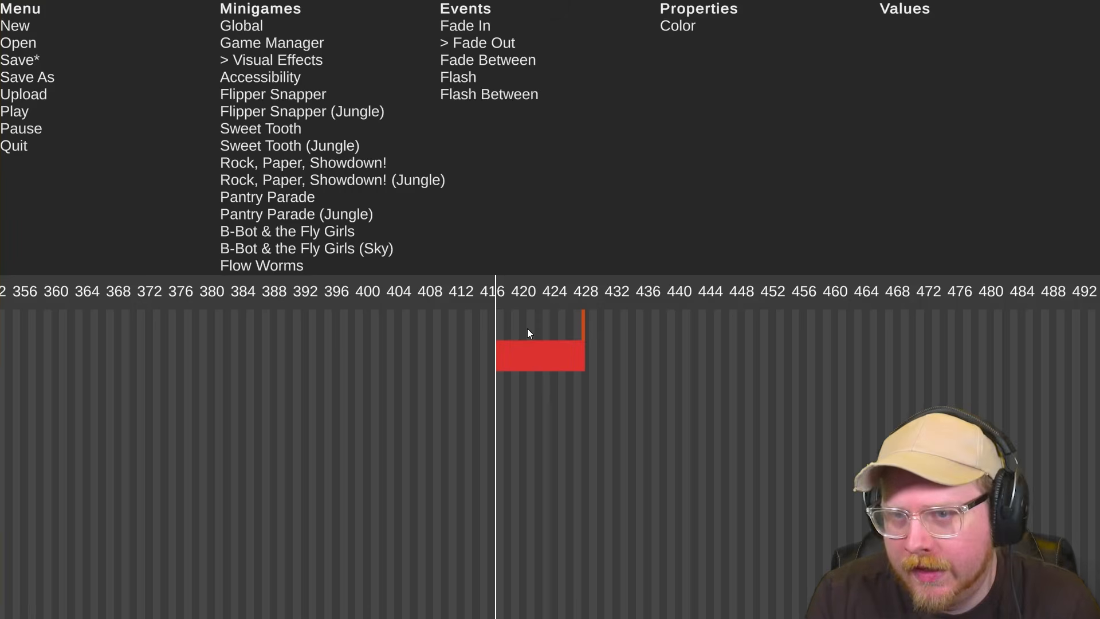
scroll(464, 367, down, 3)
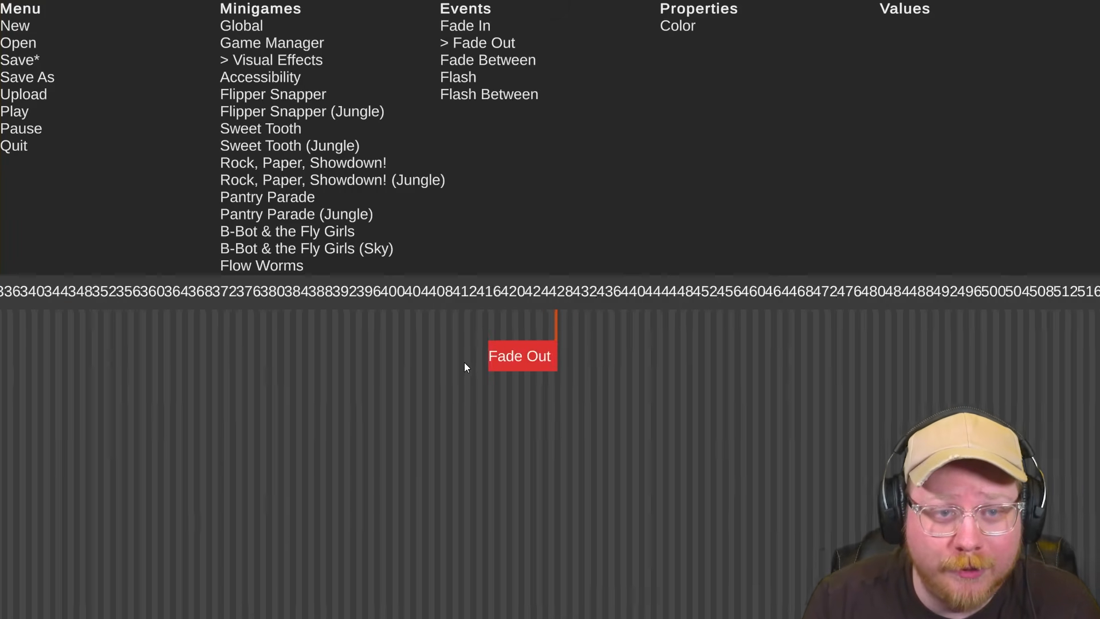
Save the level, and open the dialog for saving a copy with the Mixtape Files (*.bop) type
scroll(465, 366, down, 3)
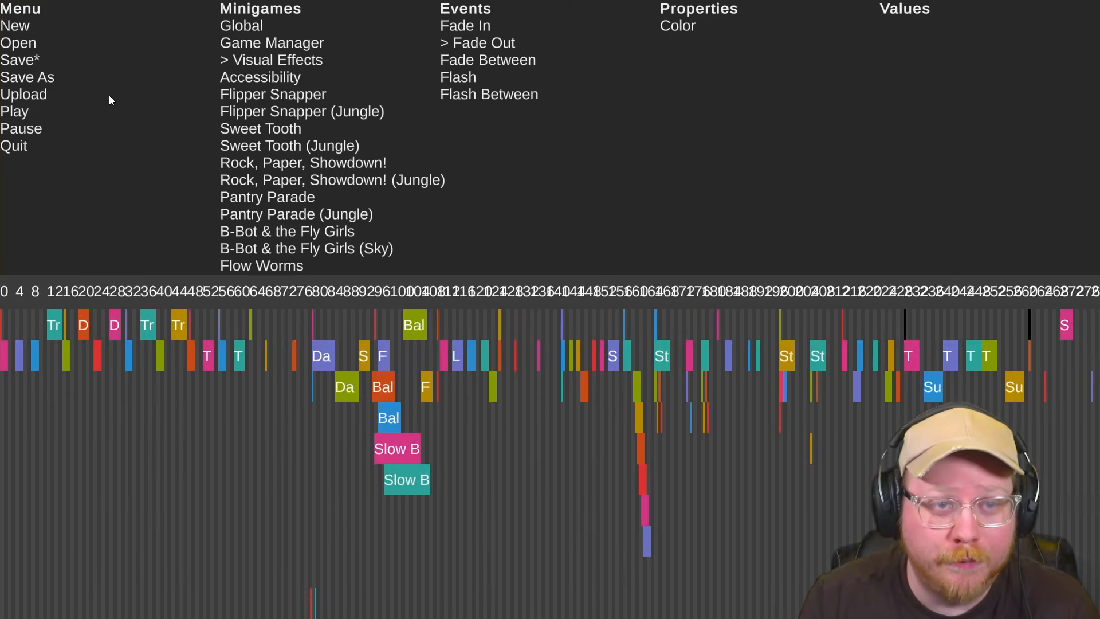
click(24, 62)
click(34, 77)
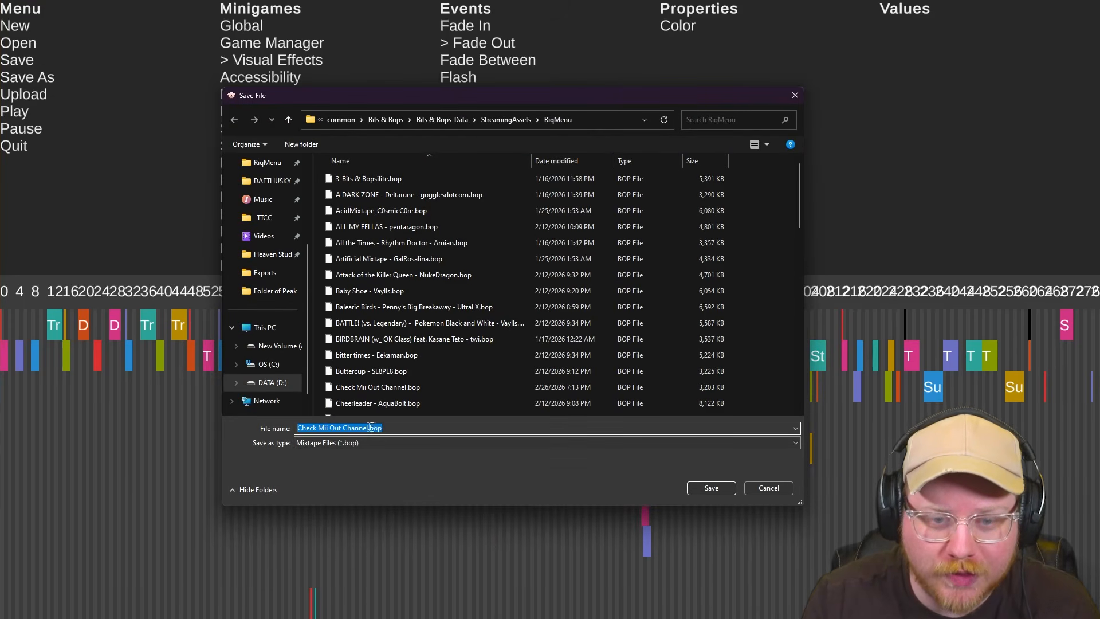
click(346, 443)
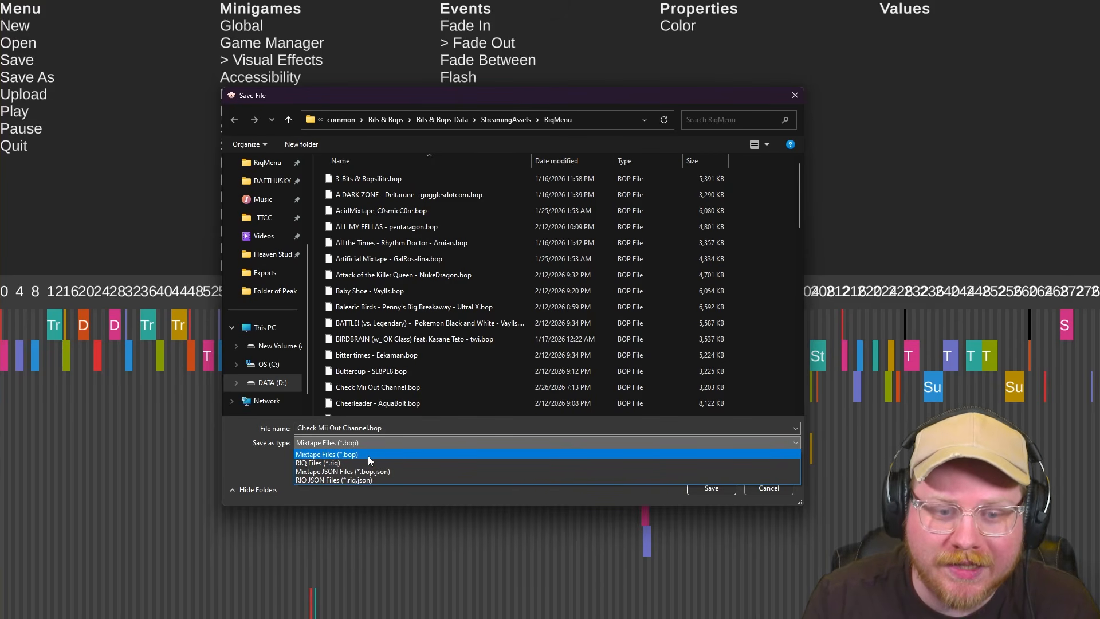
click(368, 455)
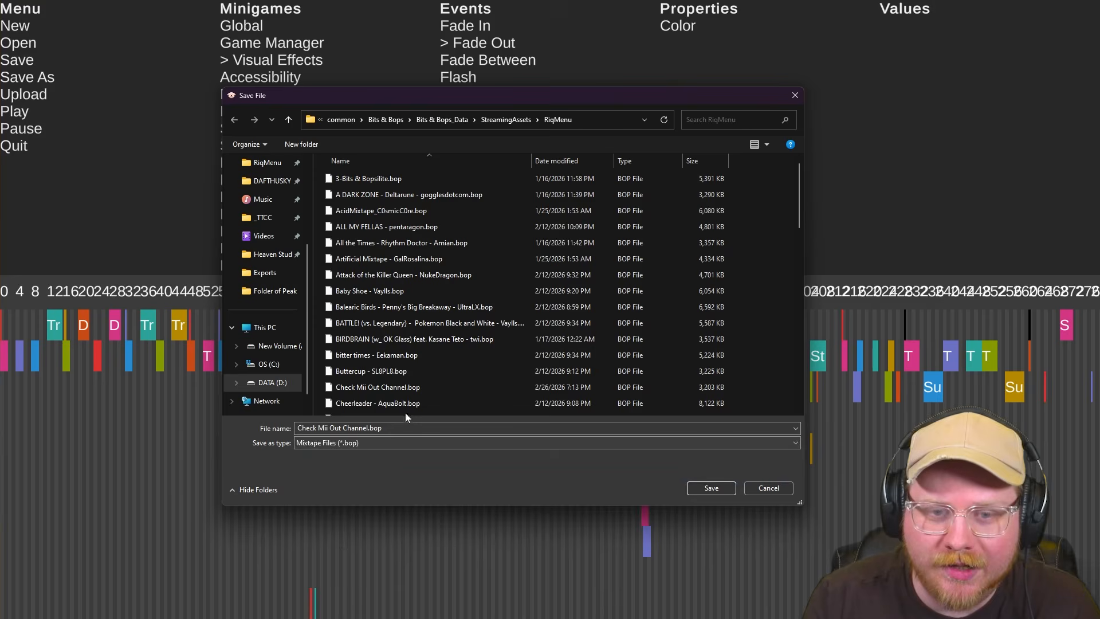
Browse the existing BOP files in the RiqMenu folder and close the dialog without saving a copy
scroll(453, 351, down, 5)
scroll(447, 348, up, 5)
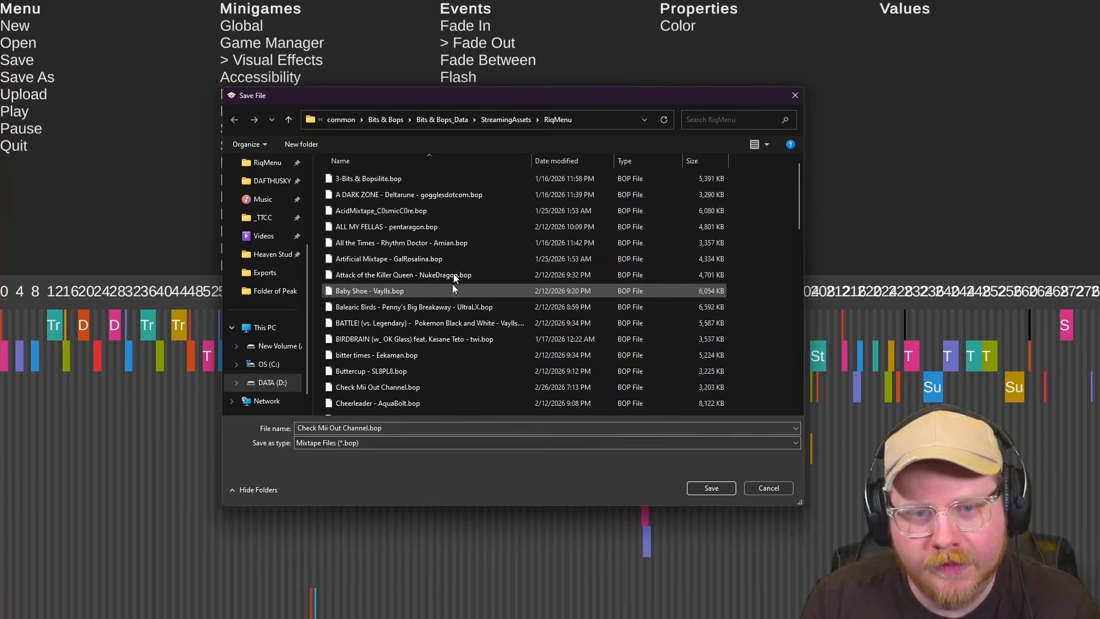
scroll(450, 310, down, 7)
scroll(447, 313, up, 3)
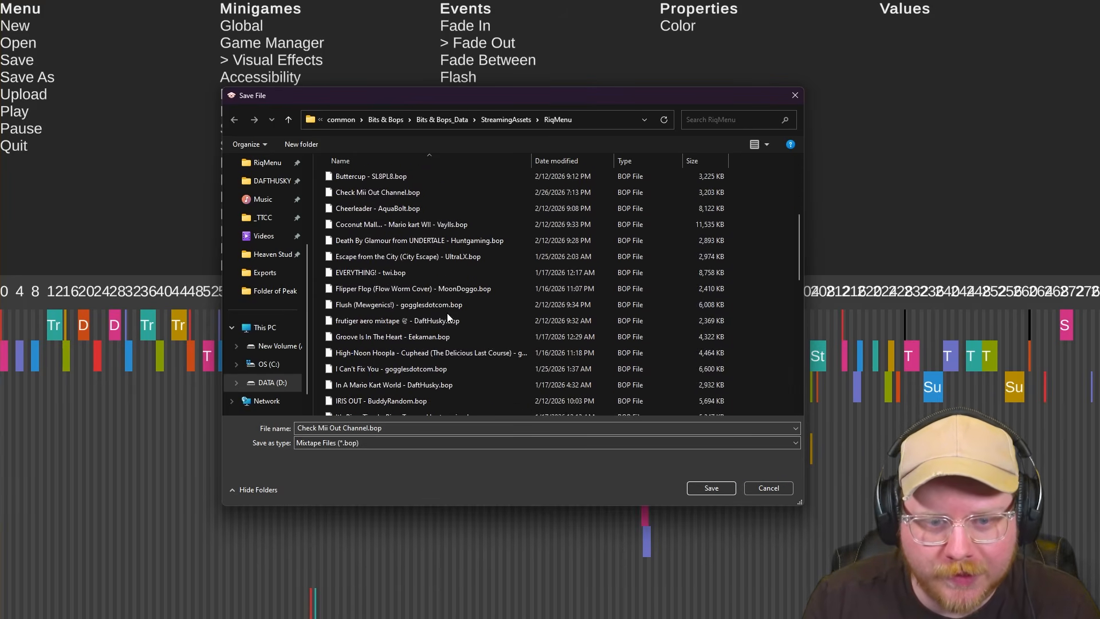
scroll(448, 317, up, 4)
click(768, 488)
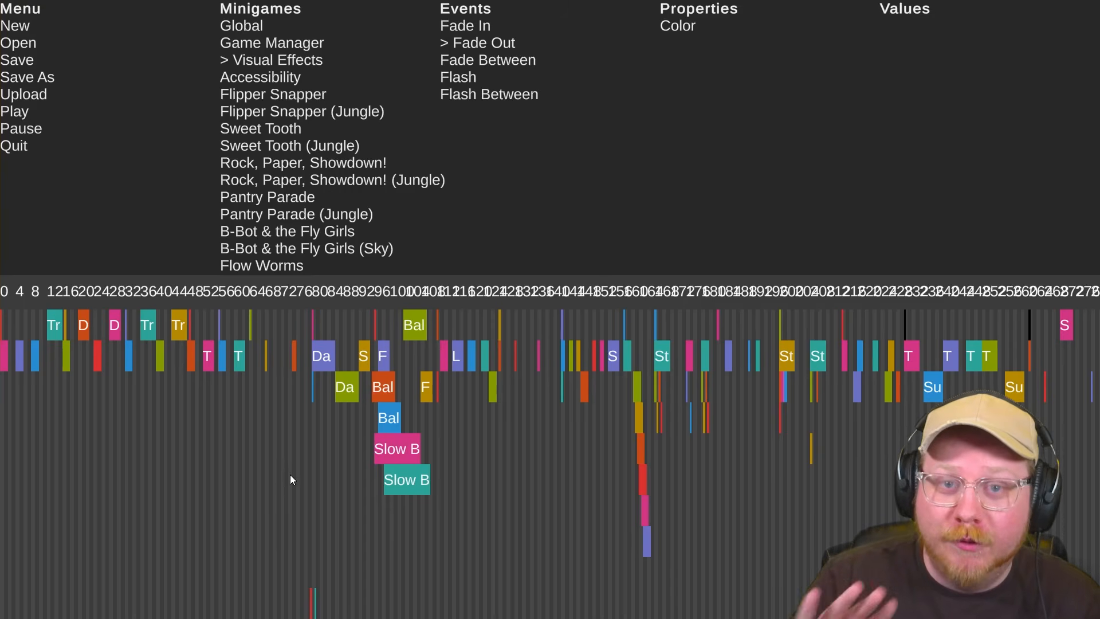
Place the playhead at beat 0, play back the opening of the level, and return to the start of the timeline
click(3, 293)
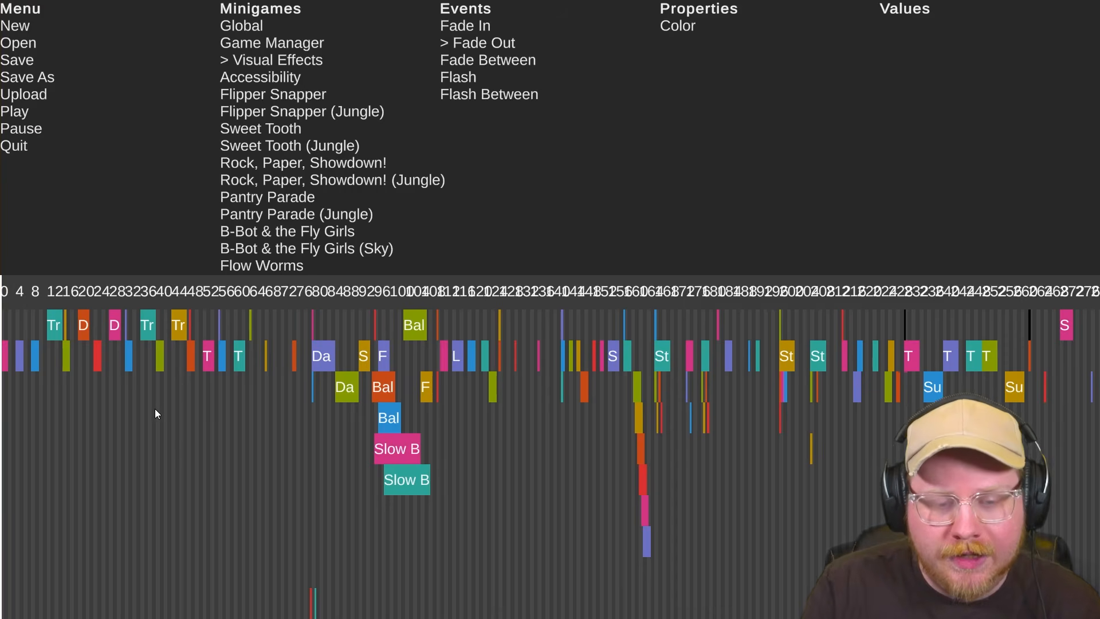
key(space)
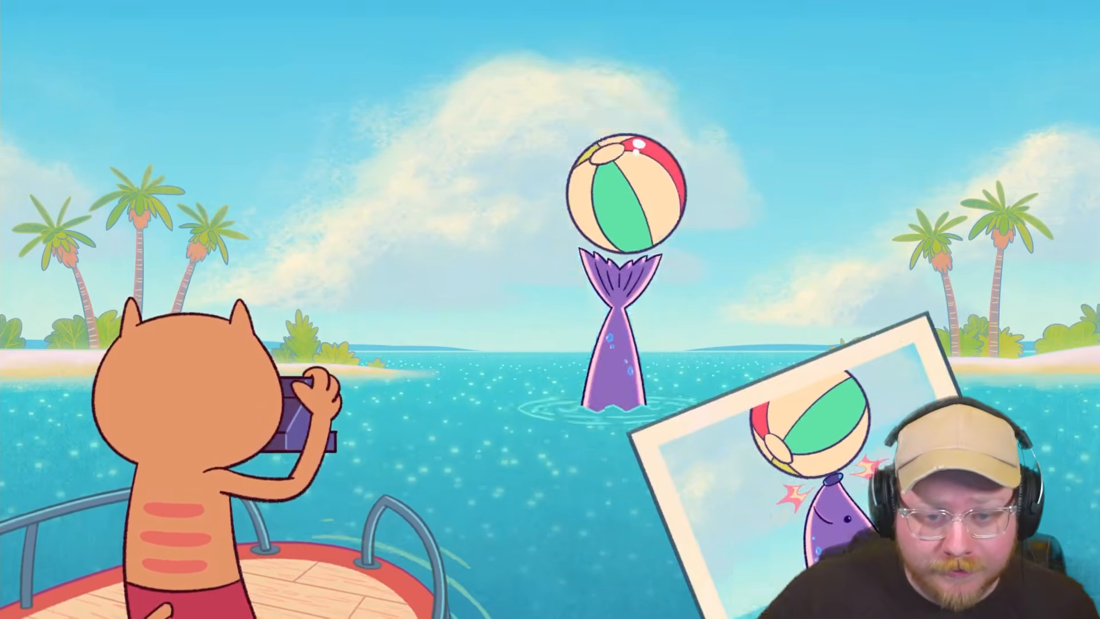
key(Escape)
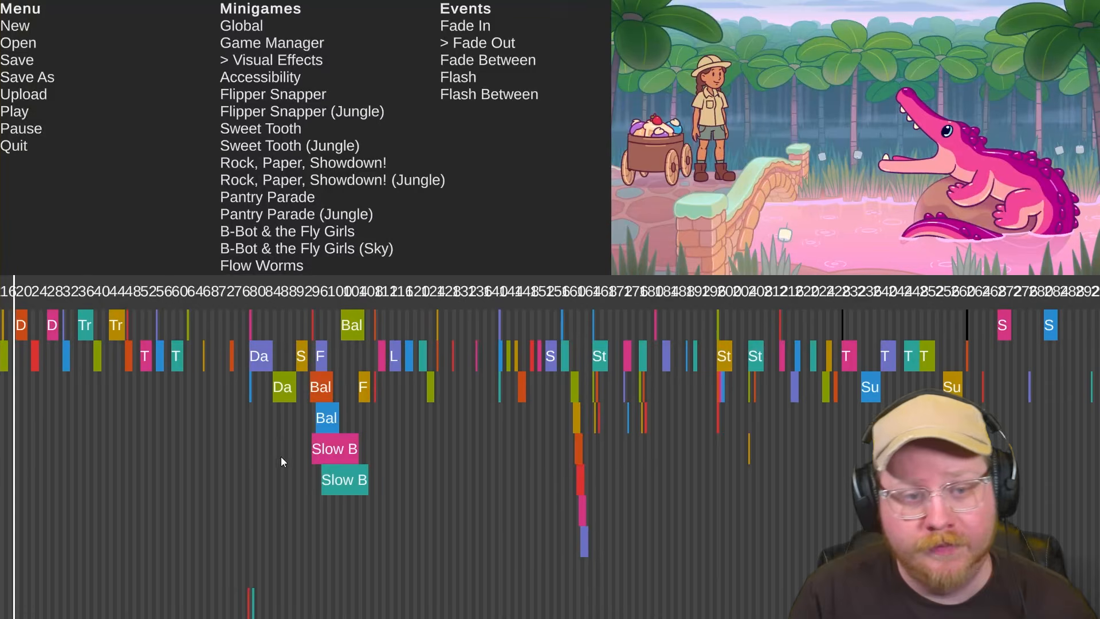
key(space)
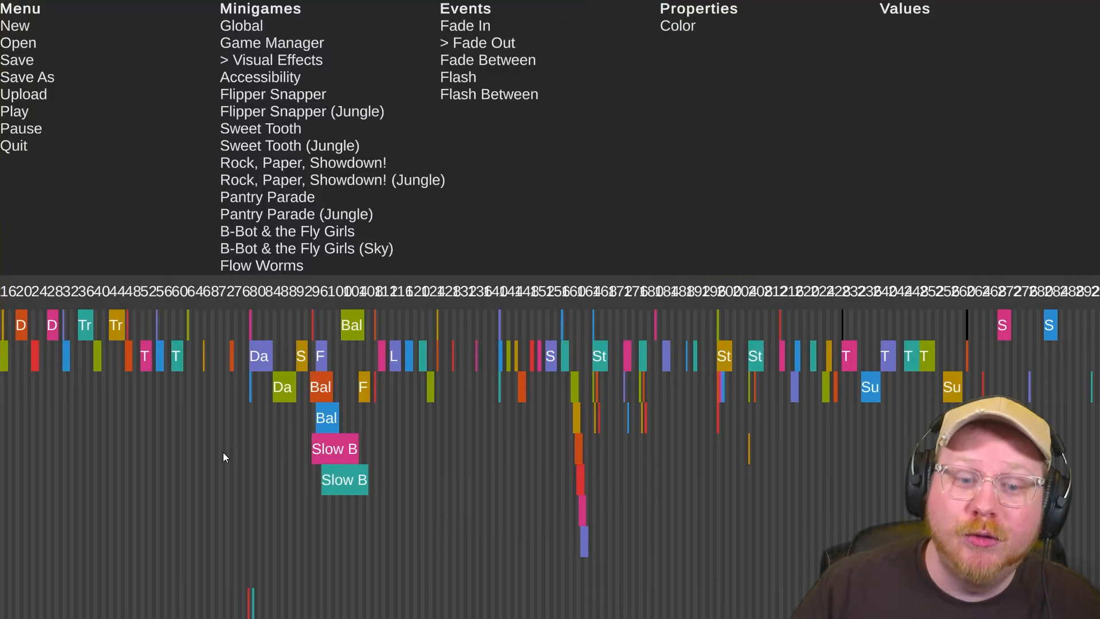
scroll(222, 452, up, 2)
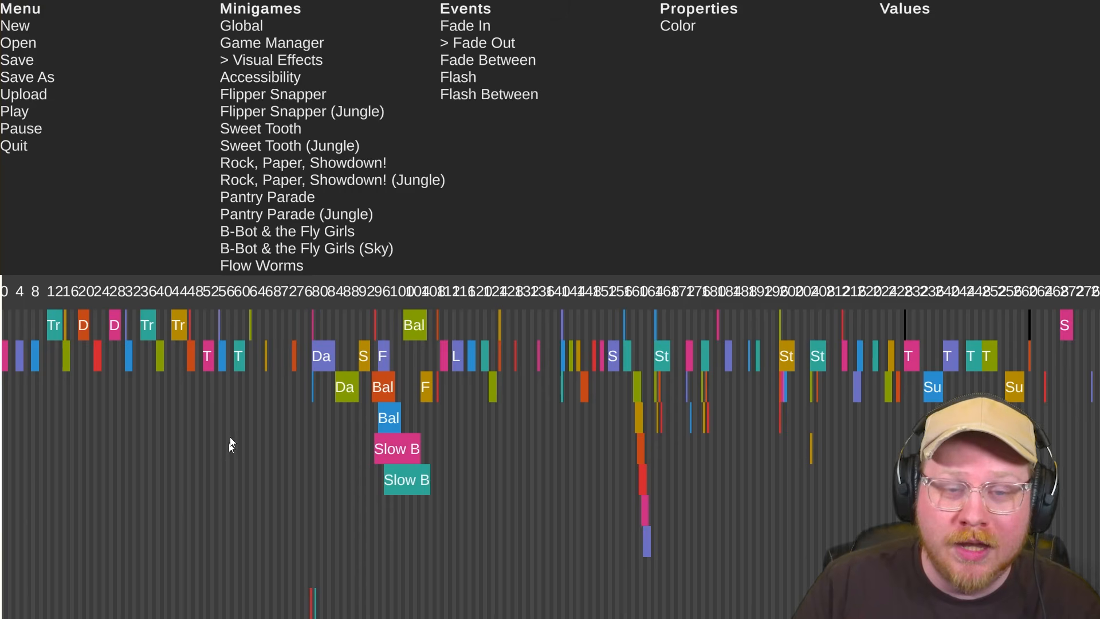
Set Autoplay to False in the global editor properties and playtest the level from the start
click(244, 26)
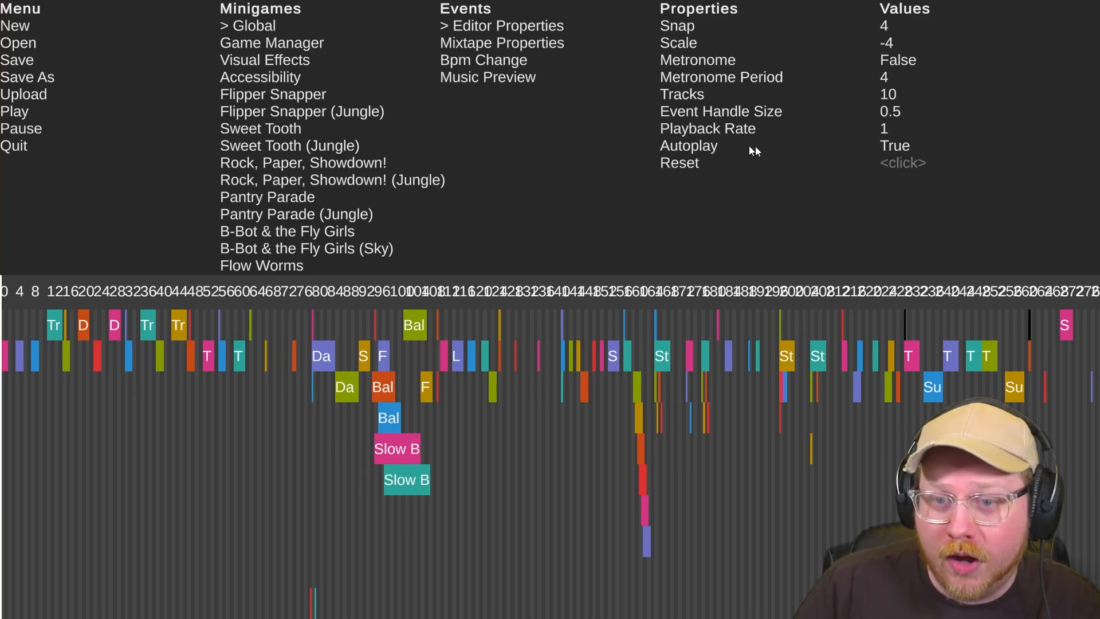
click(895, 146)
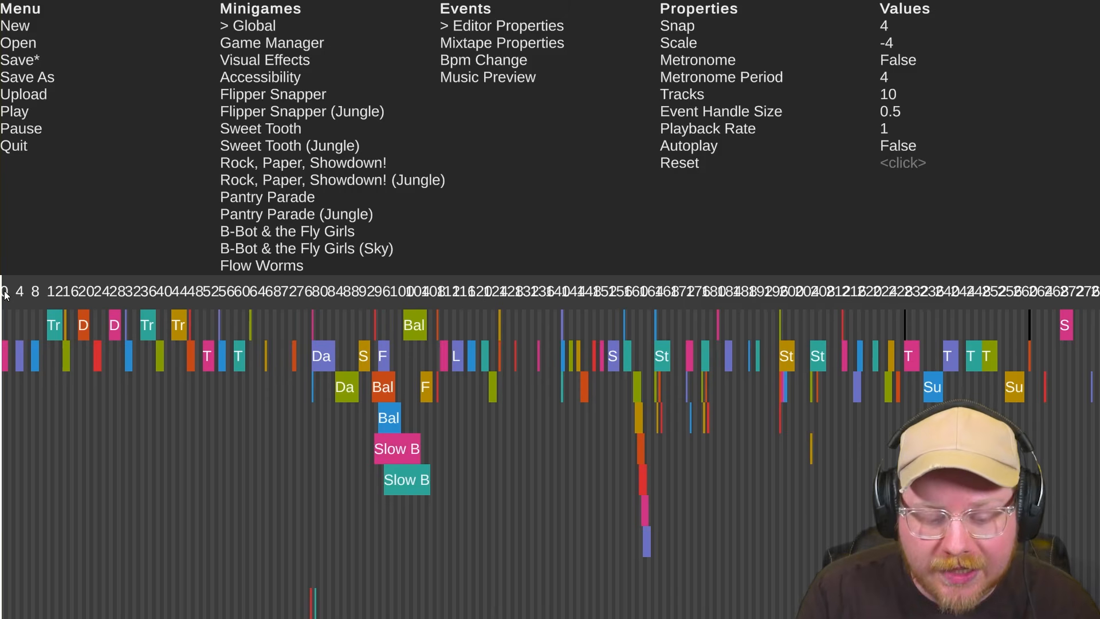
key(space)
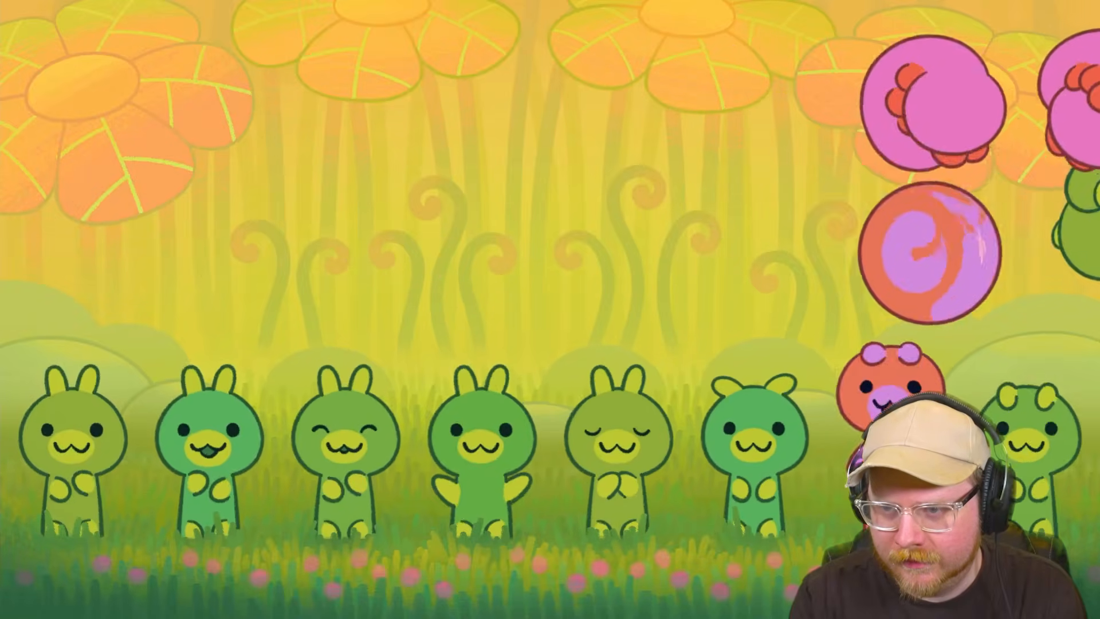
key(Escape)
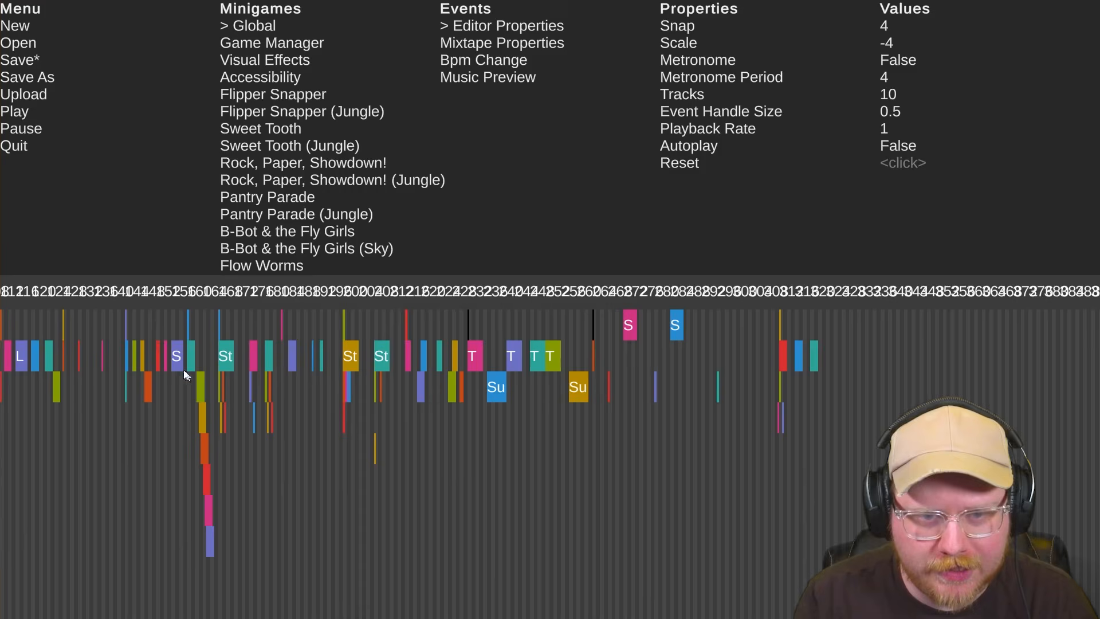
Set Autoplay to True in the editor properties and return to the start of the timeline
scroll(182, 366, right, 5)
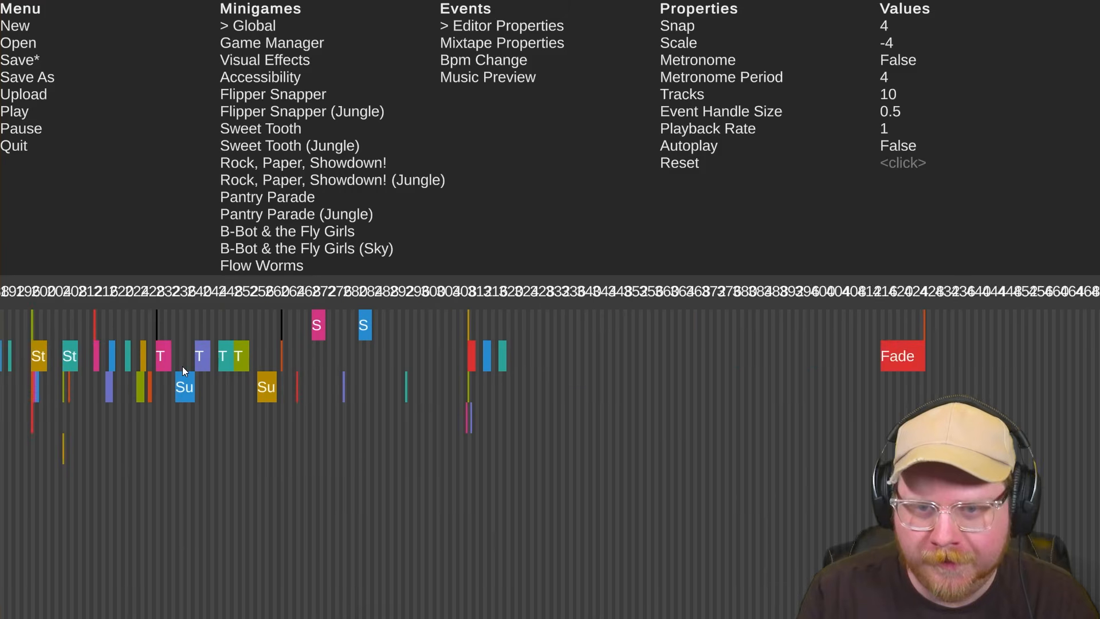
click(886, 146)
scroll(772, 418, left, 12)
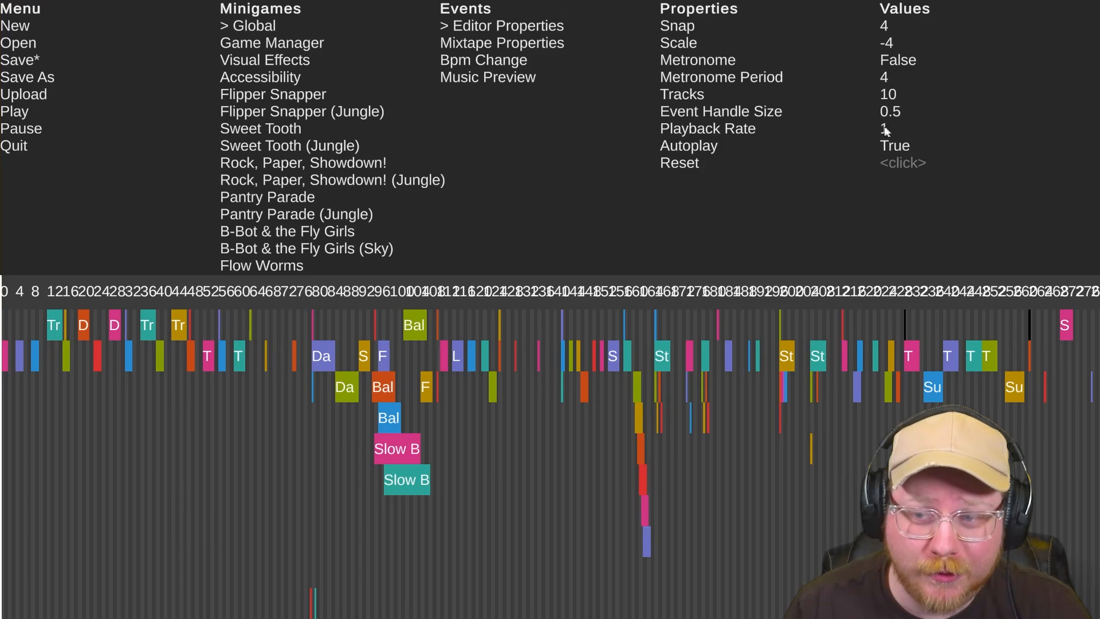
Set the playback rate to 2 and play back the opening of the level at that speed
click(885, 130)
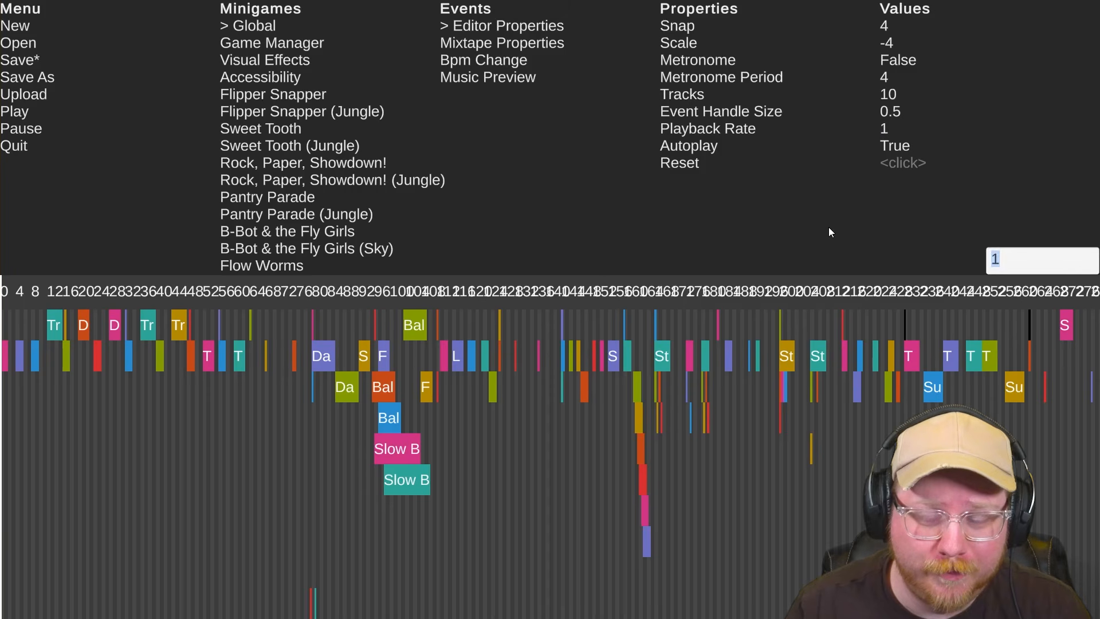
text(2)
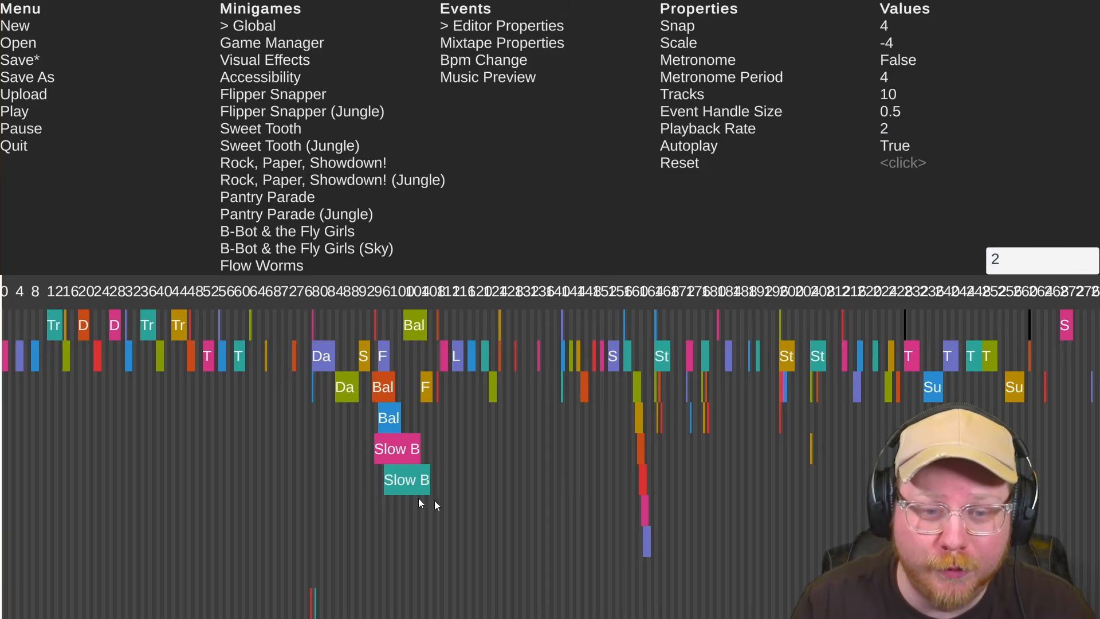
key(Return)
click(355, 470)
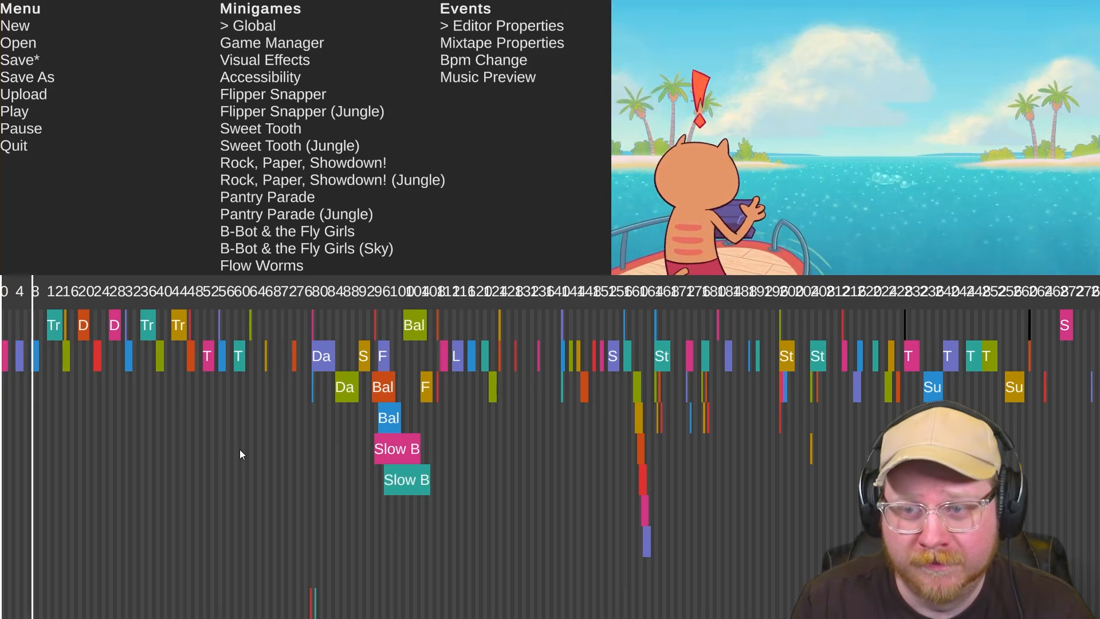
key(space)
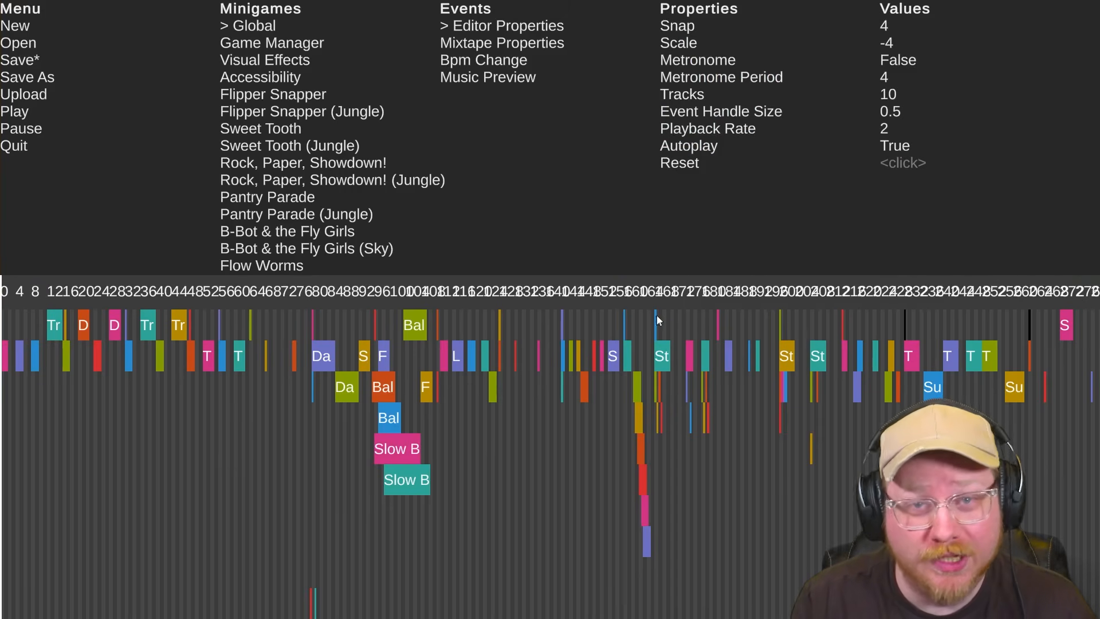
Set the playback rate to 1
click(897, 127)
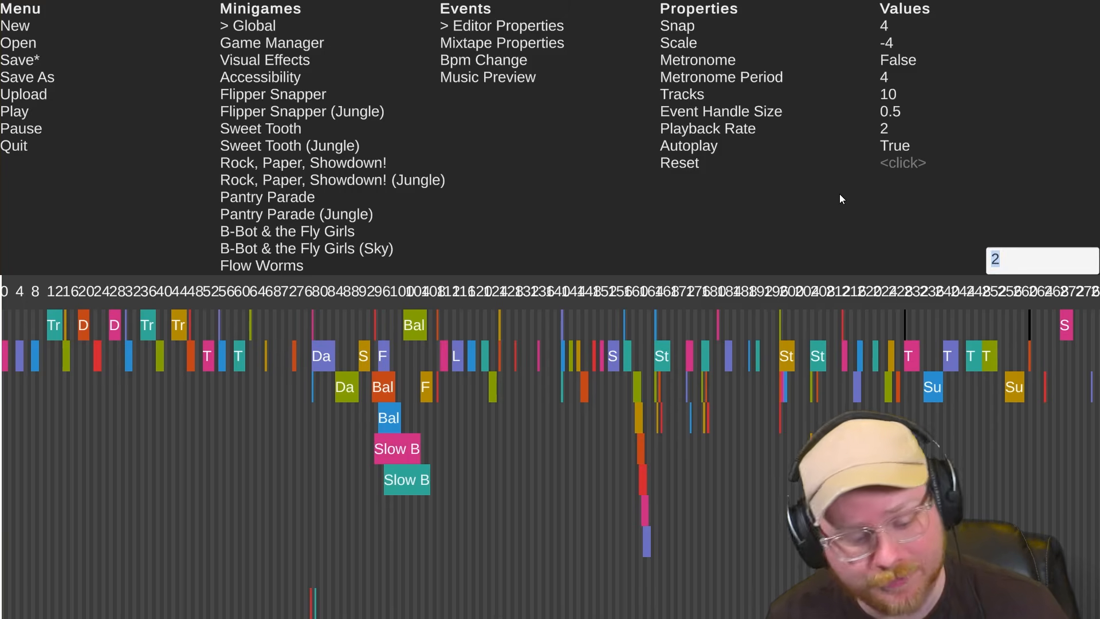
text(1)
key(Return)
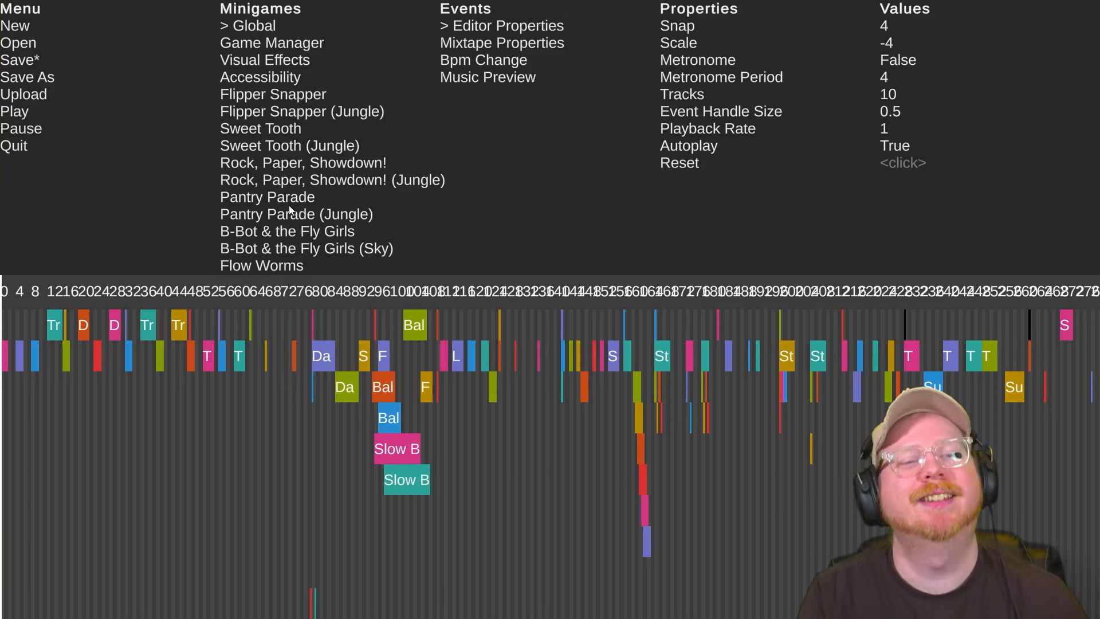